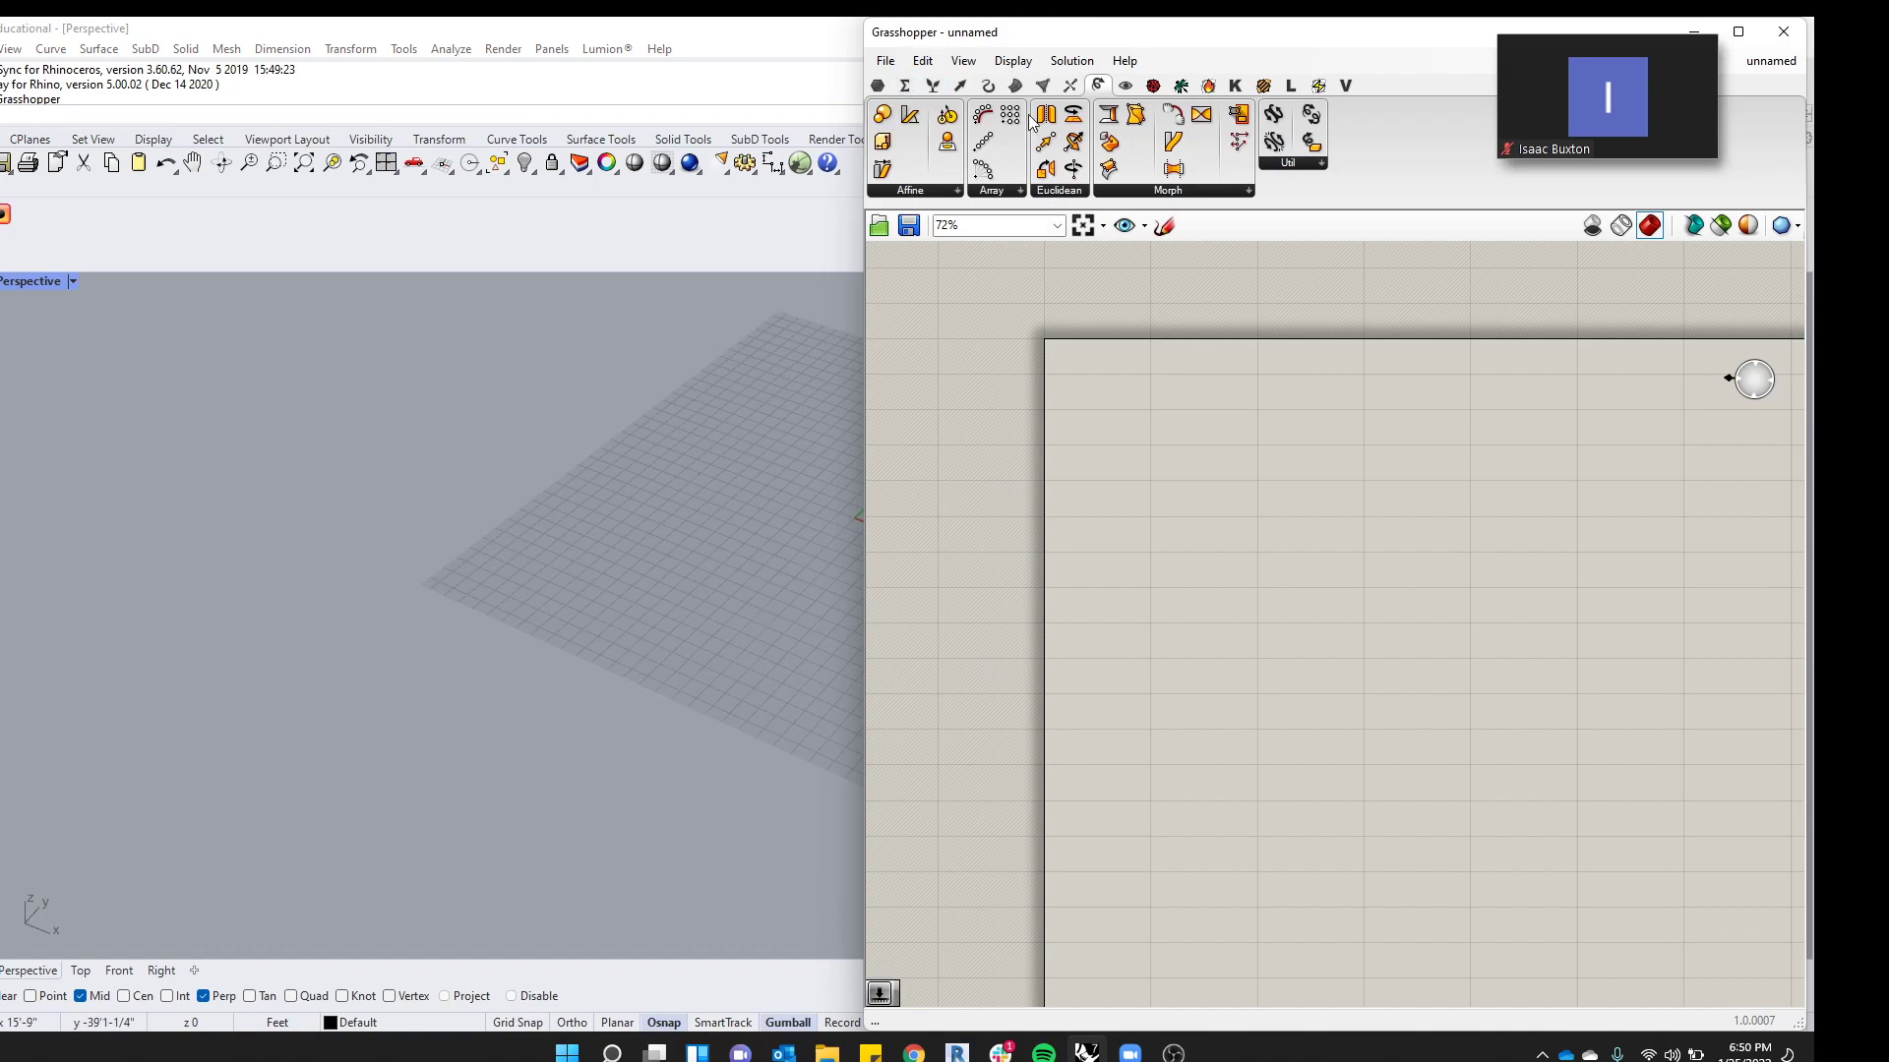
Place a Construct Point component near the upper part of the Grasshopper canvas
click(960, 86)
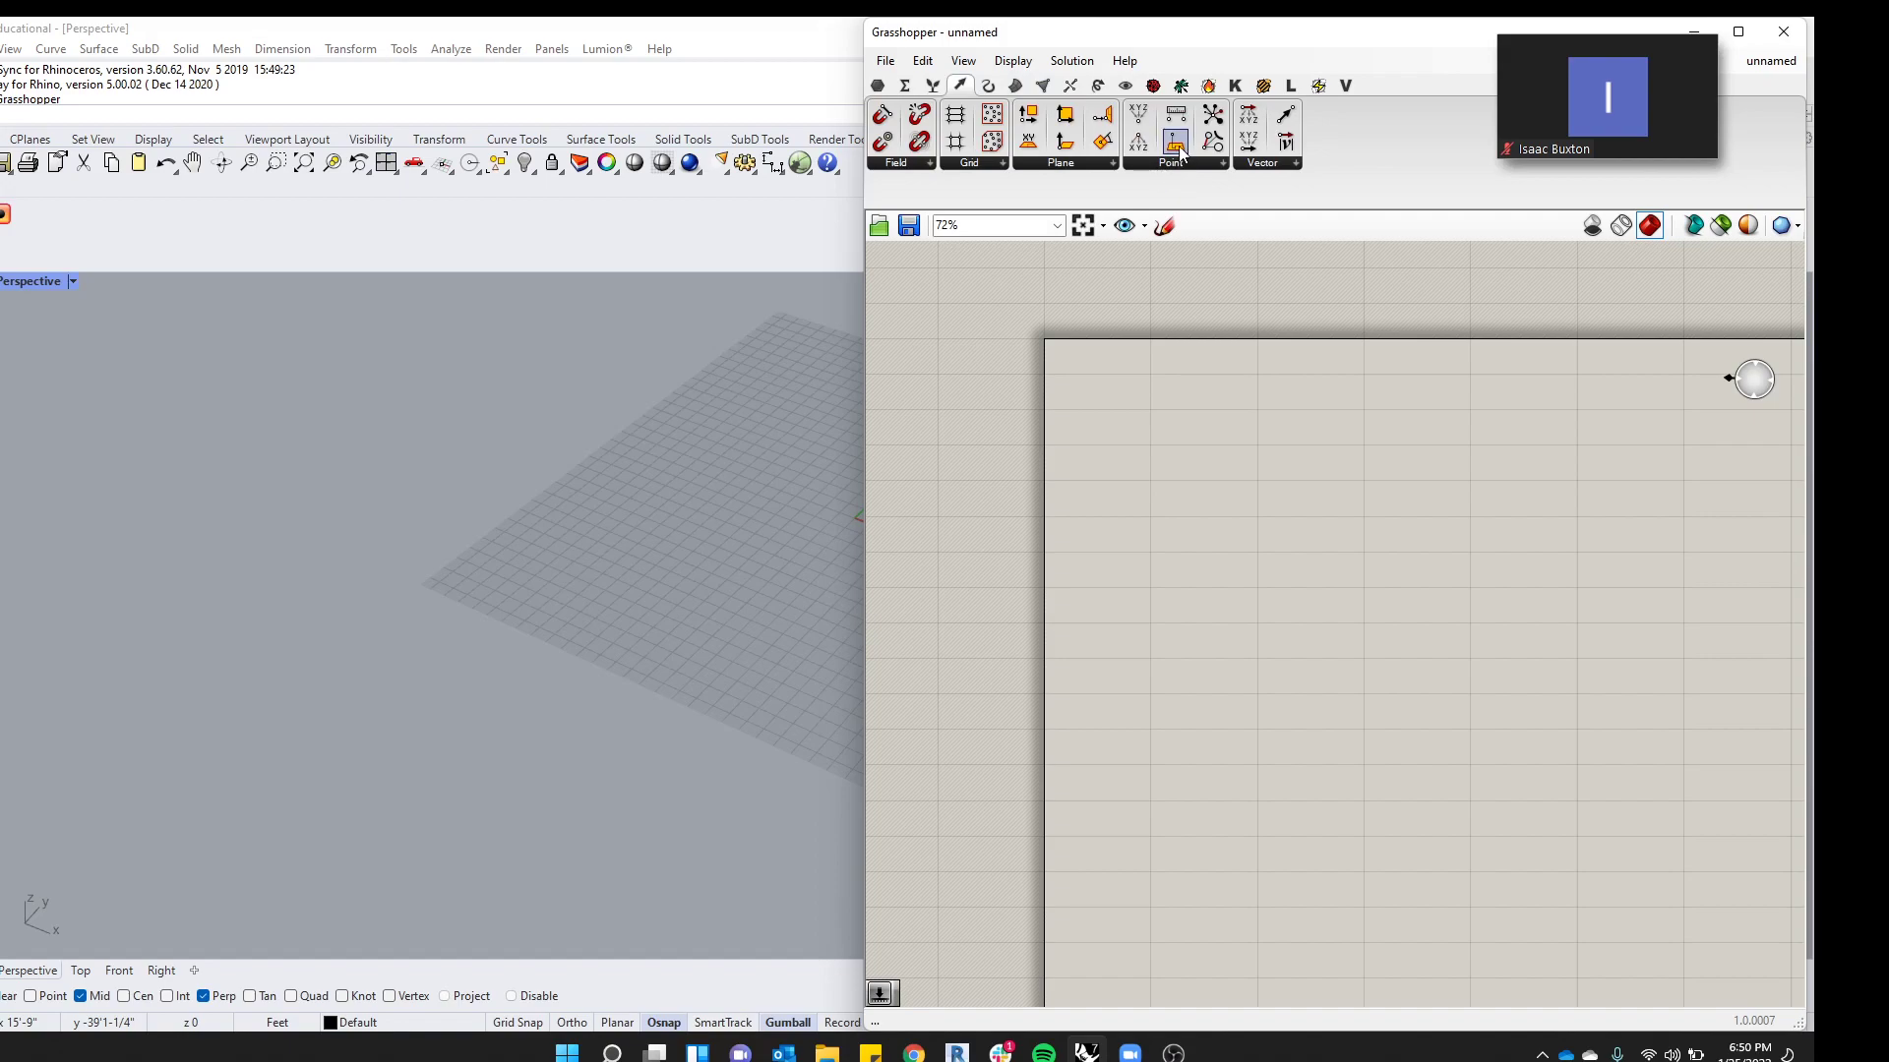
click(1124, 421)
scroll(1087, 411, up, 3)
drag(1118, 418, 1342, 470)
click(1165, 494)
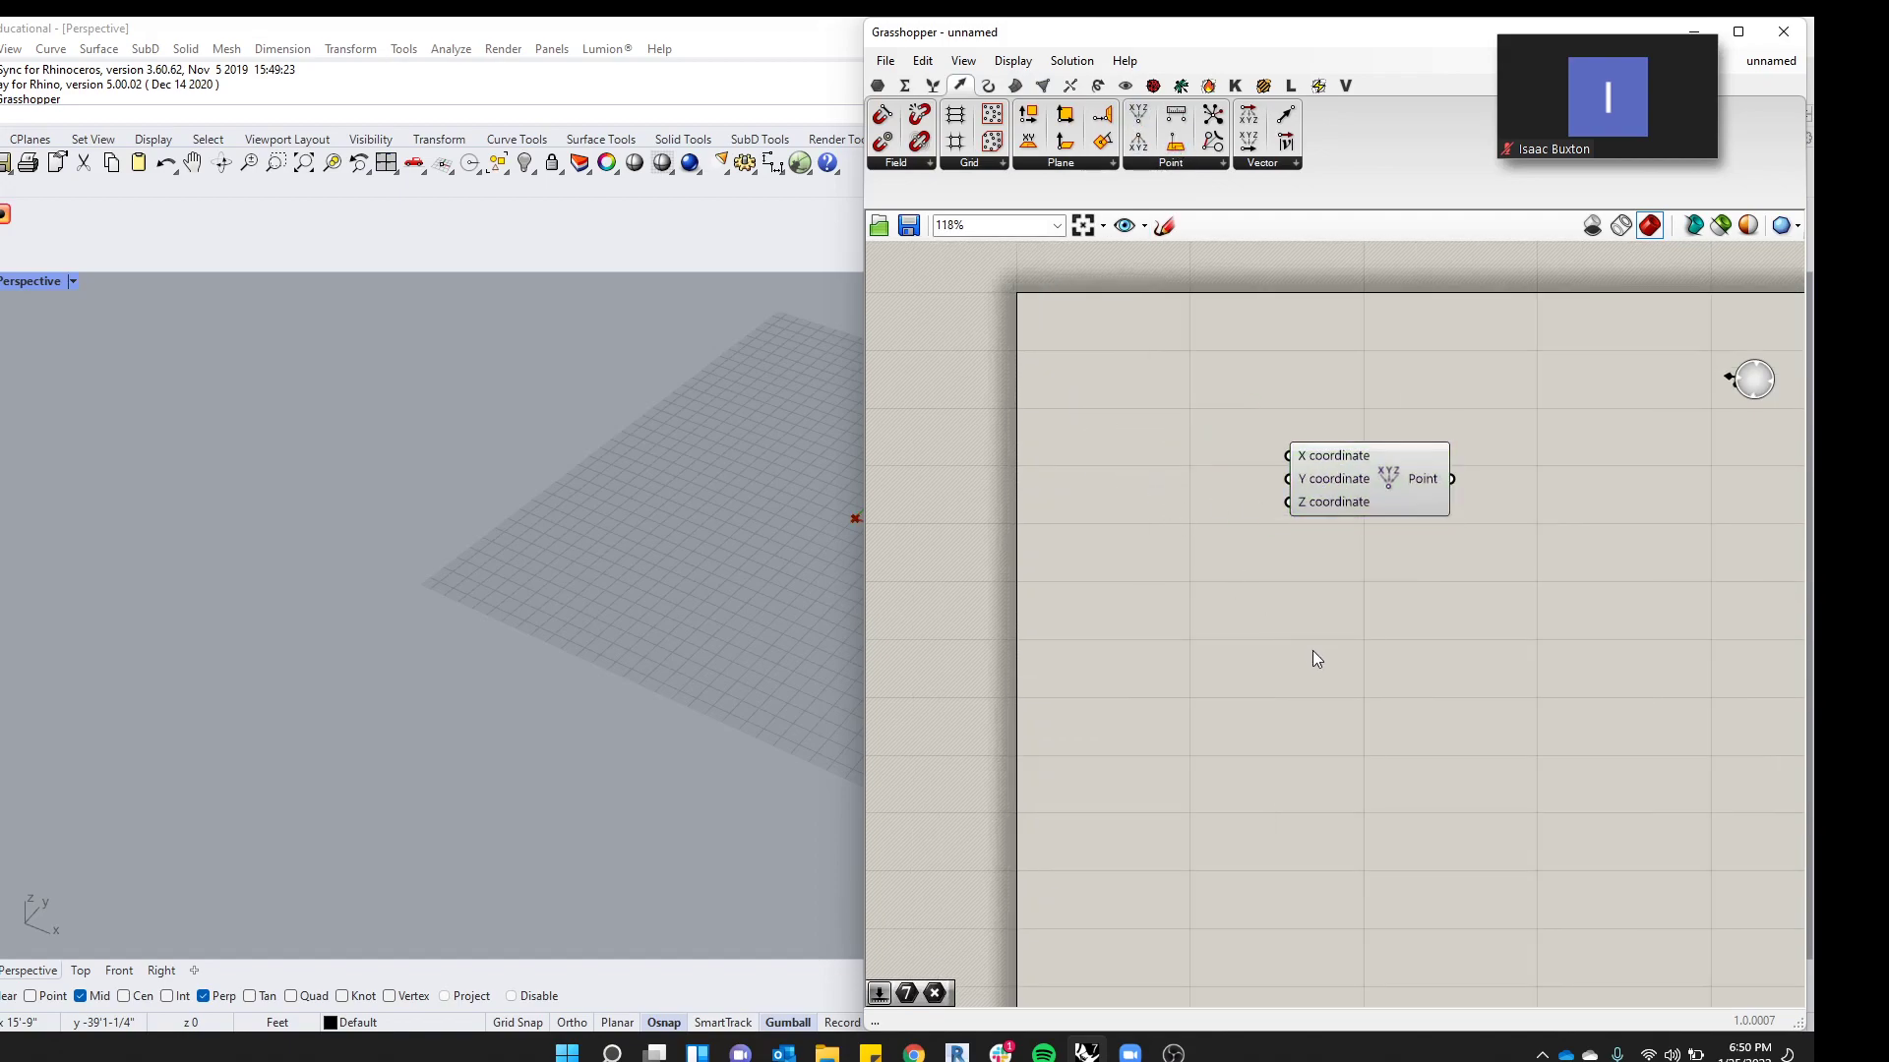
Add a Number Slider beside the Construct Point component, with integer rounding and a higher maximum
double_click(1102, 478)
text(sli)
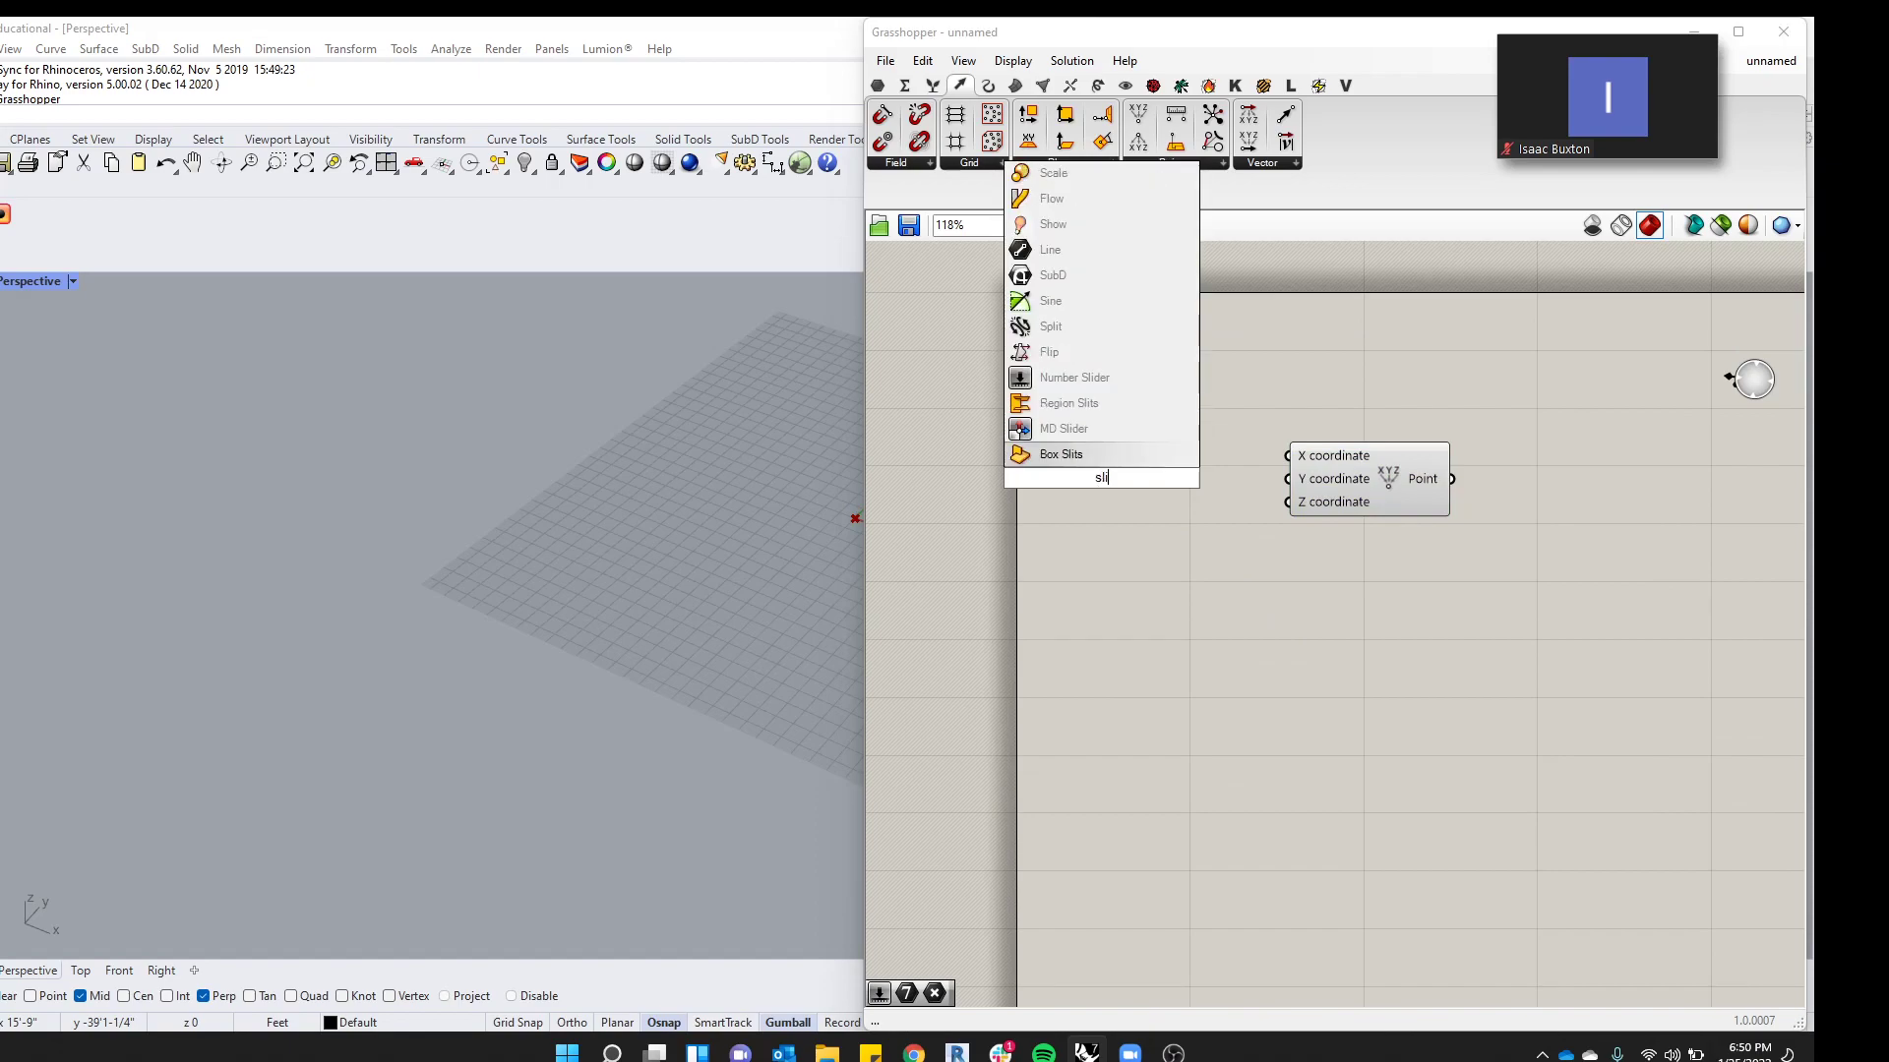
click(1077, 381)
double_click(1095, 478)
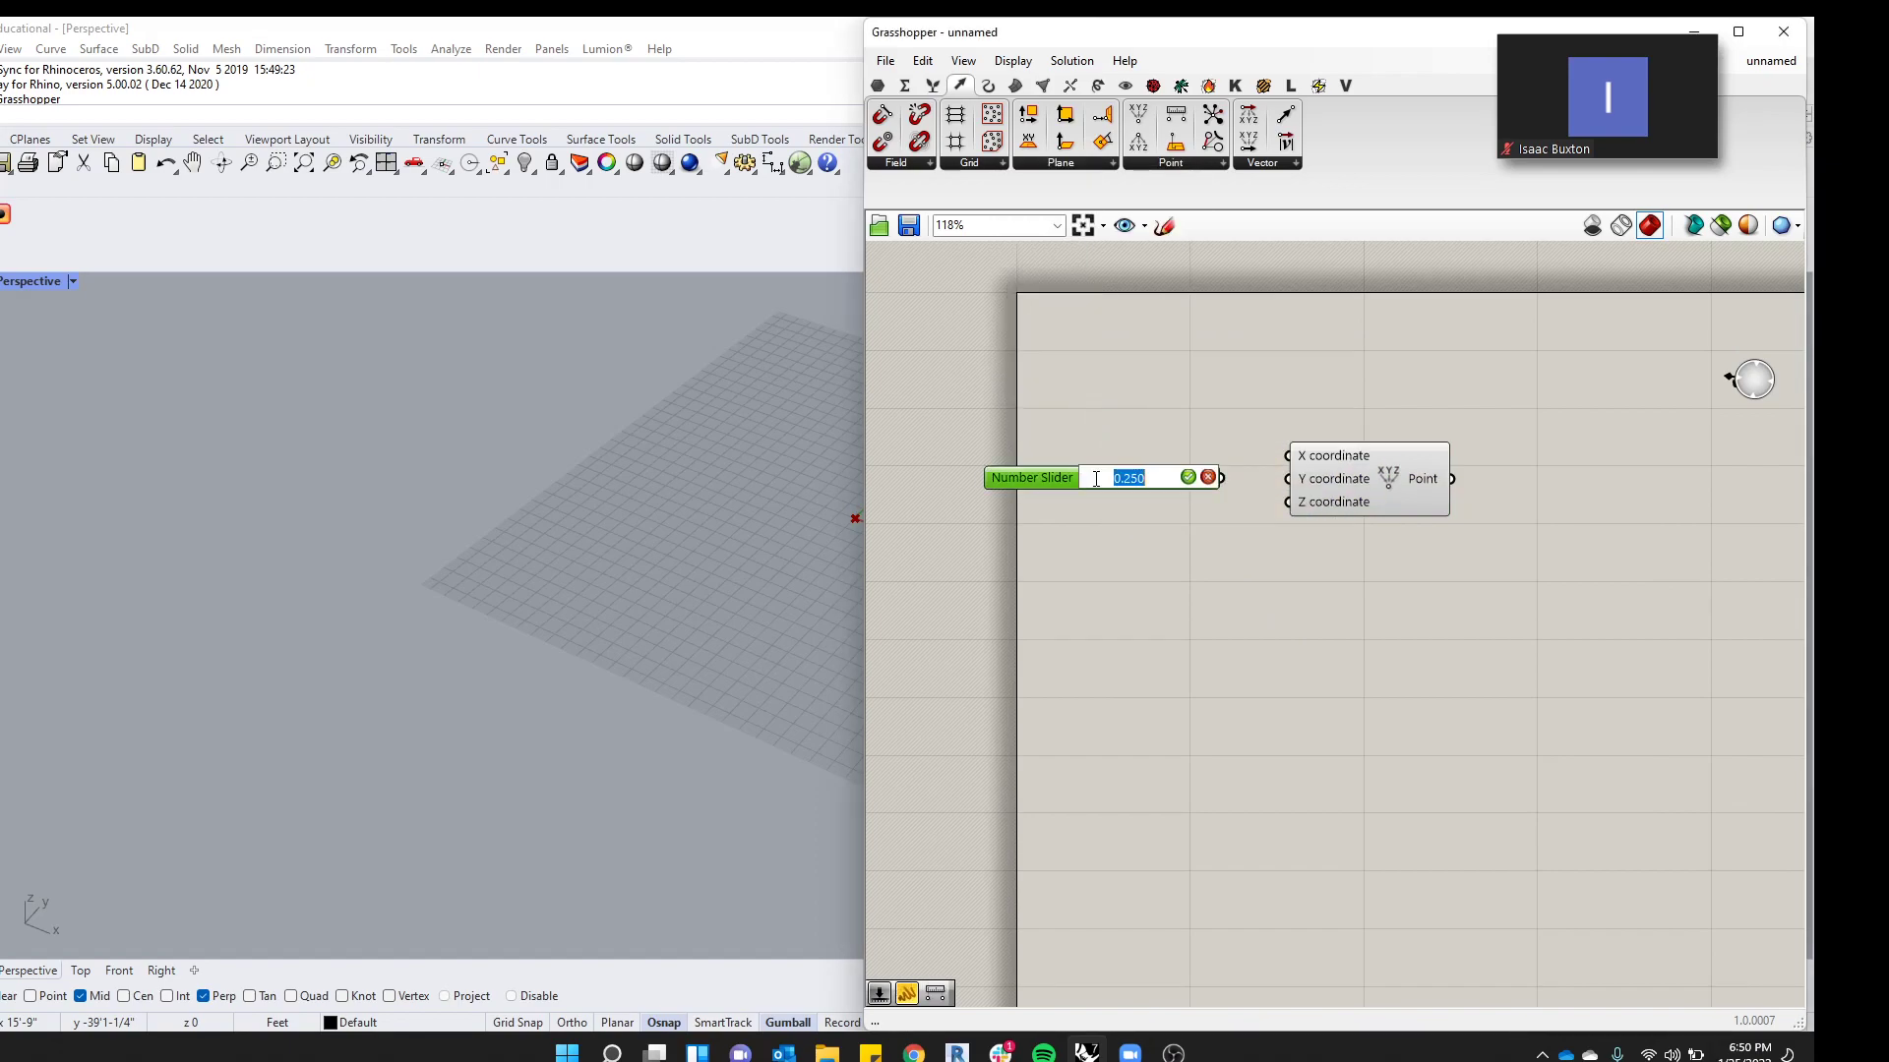
click(1029, 477)
double_click(1054, 480)
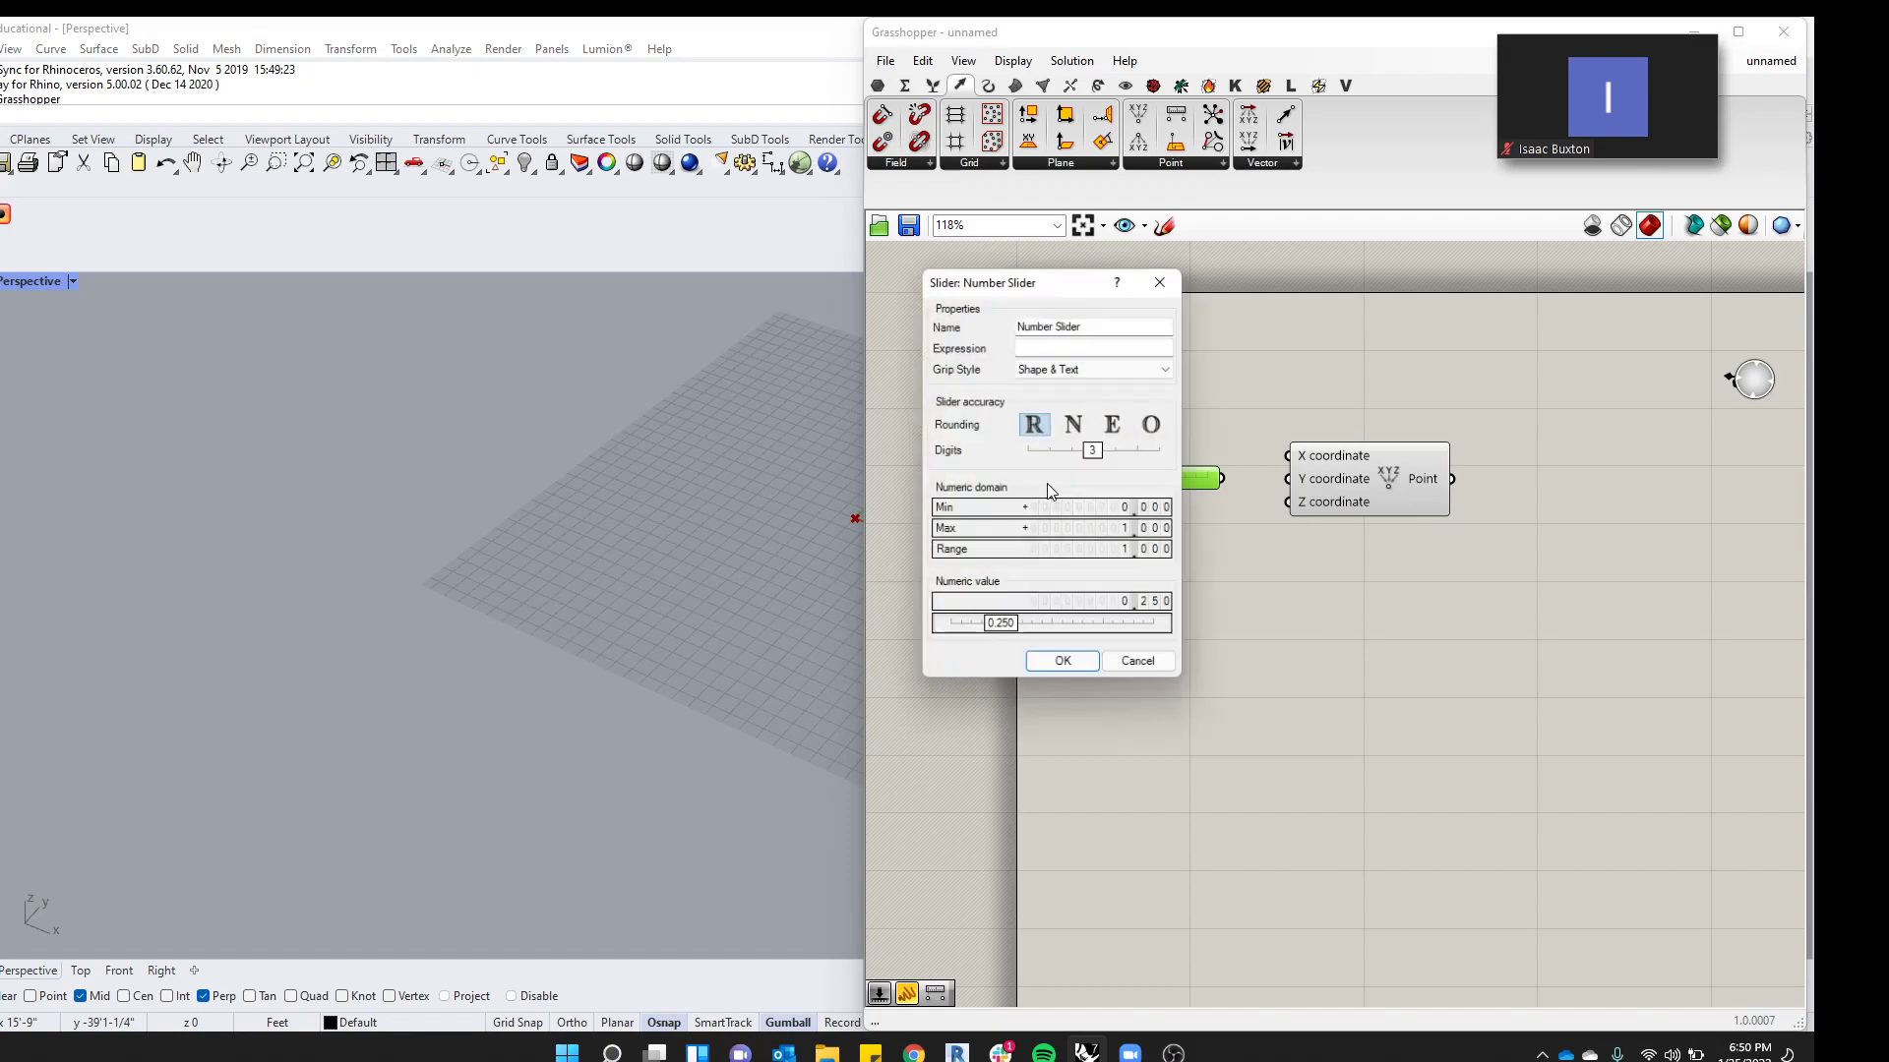
click(1075, 430)
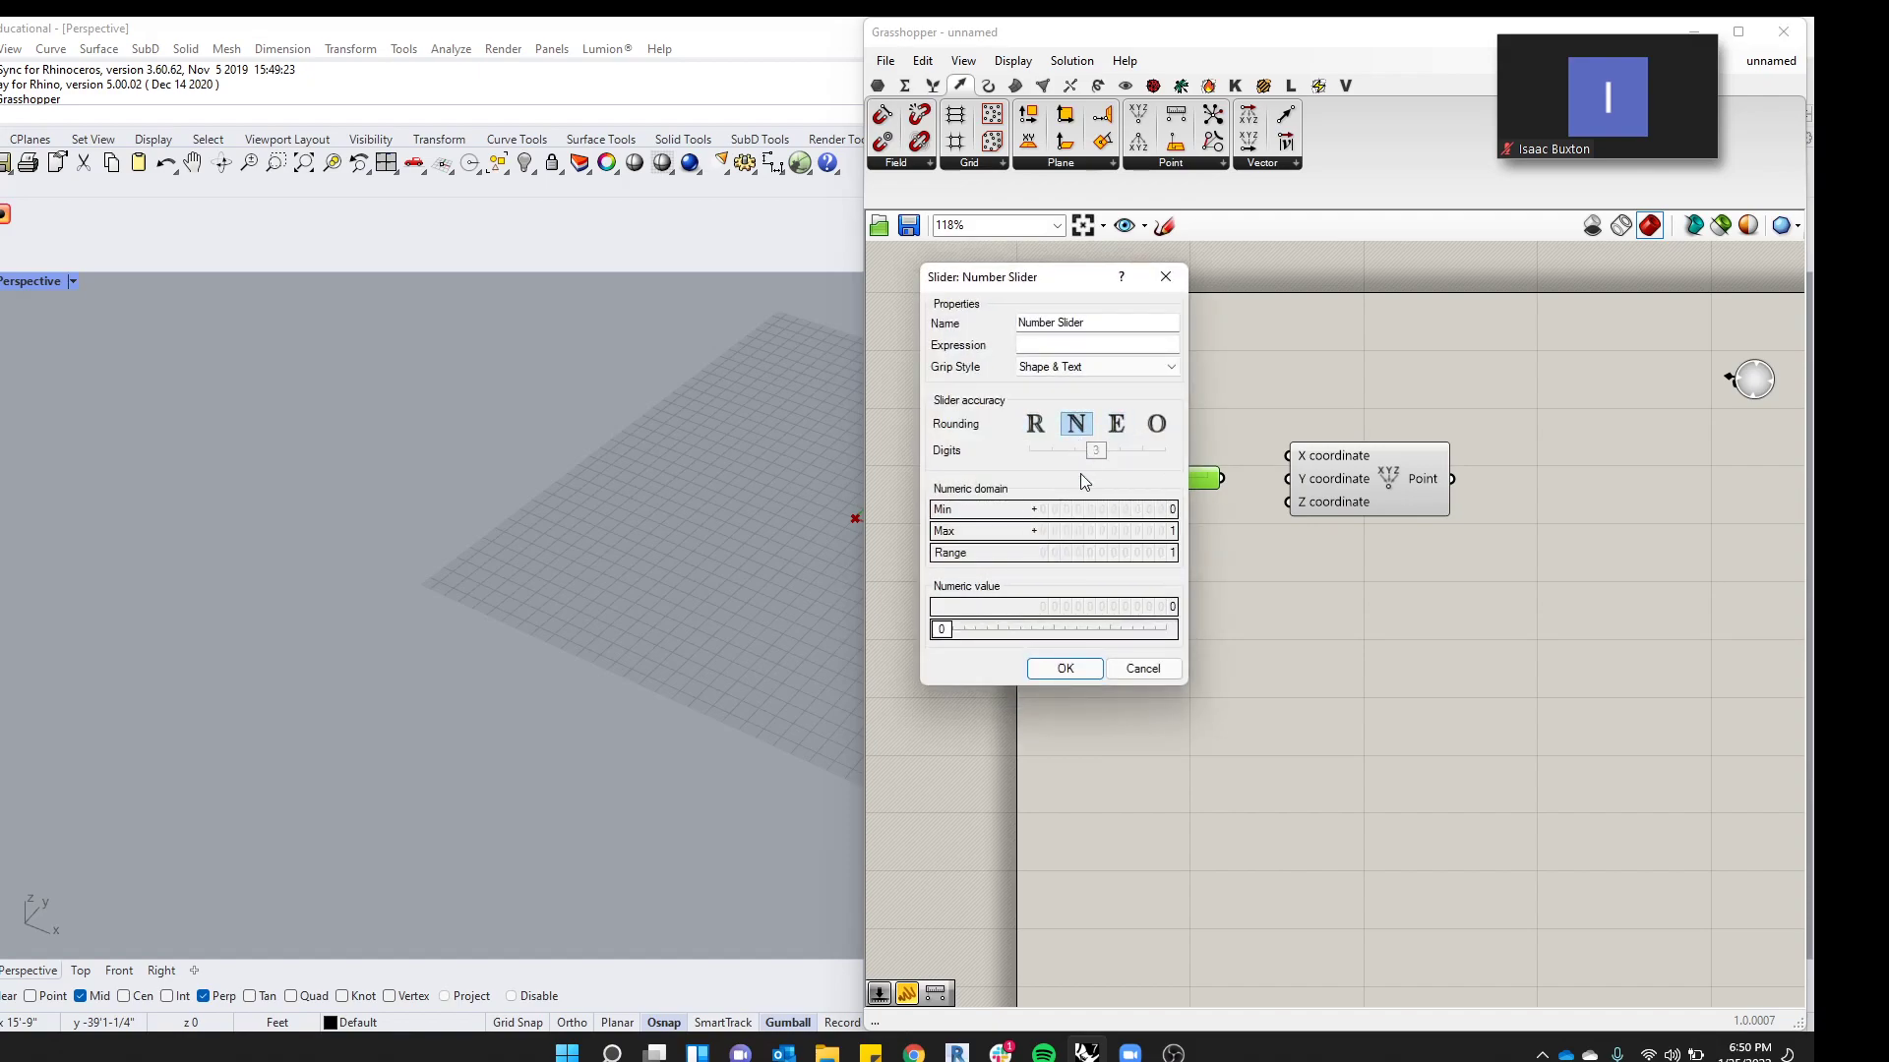
double_click(1103, 529)
text(100)
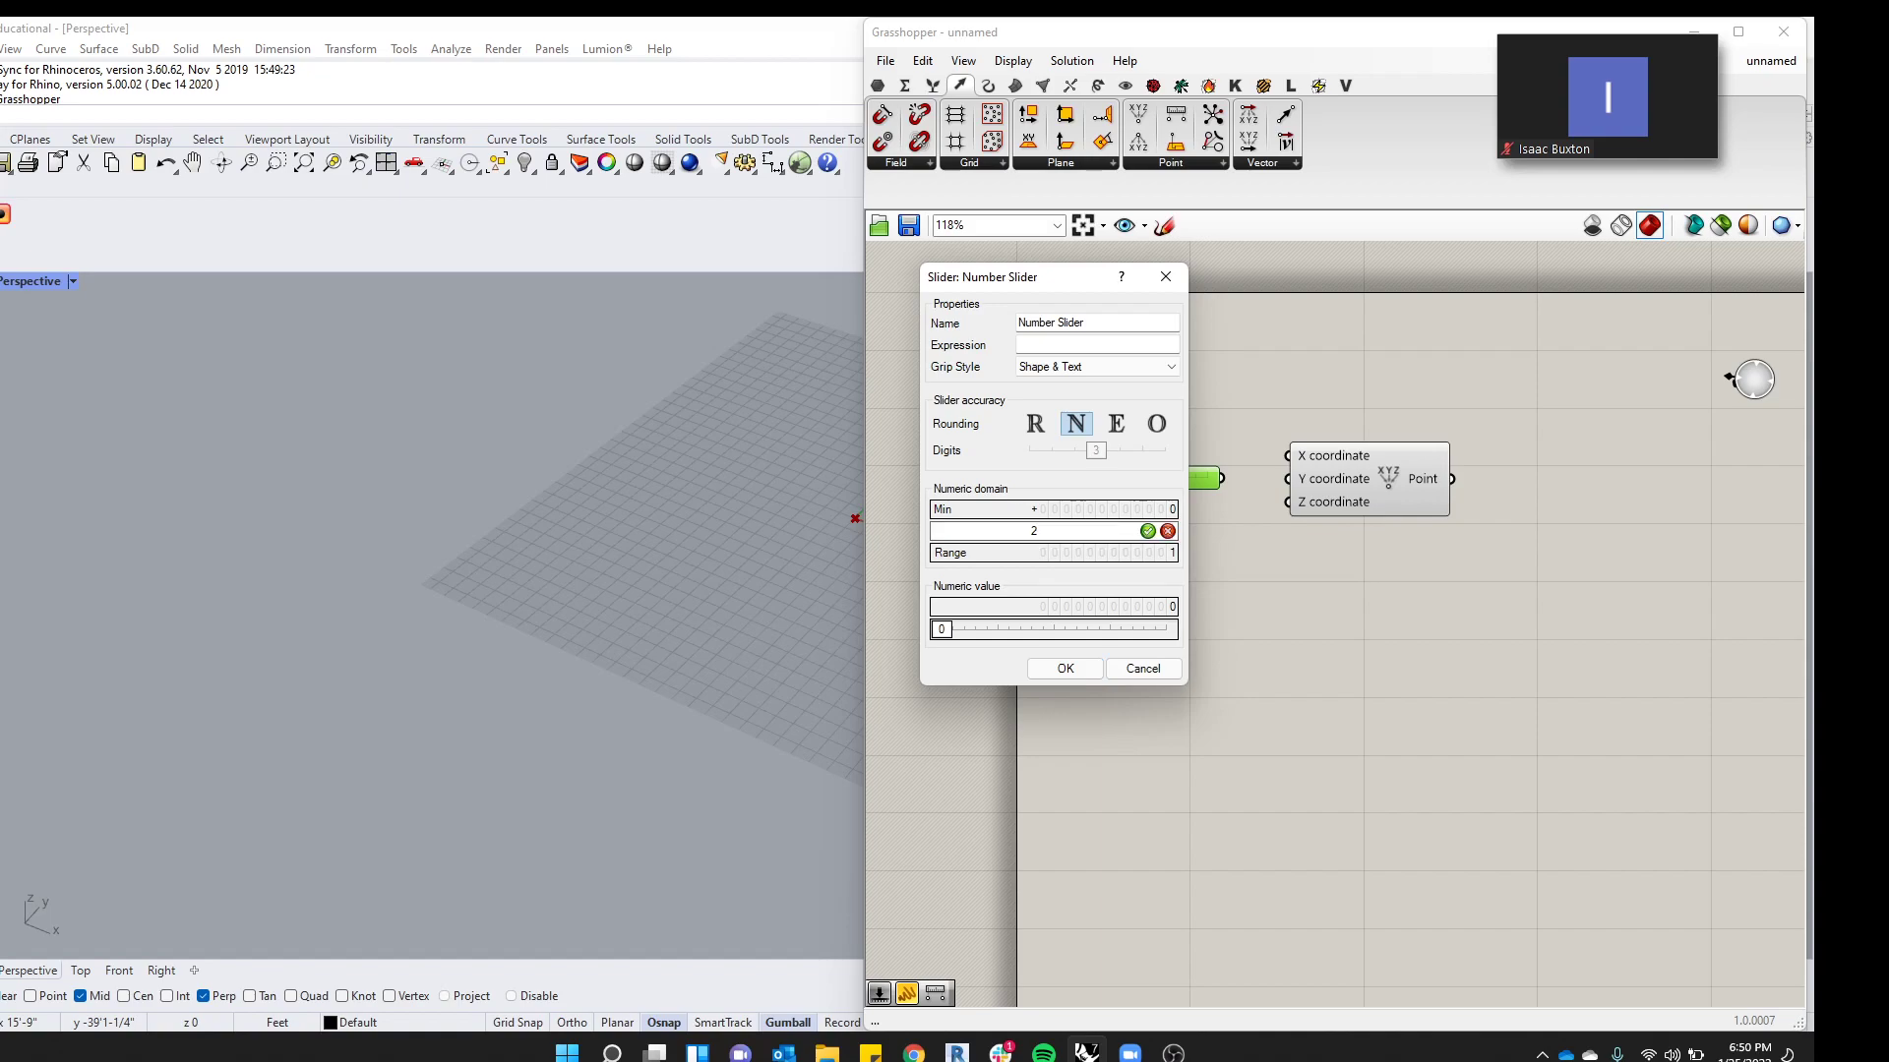
click(1087, 669)
Make two copies of the integer Number Slider and stack the three sliders beside the Construct Point component
drag(1050, 477, 1042, 546)
key(ctrl+c)
key(ctrl+v)
key(ctrl+v)
Connect the three sliders to the X, Y and Z coordinate inputs of the Construct Point component
drag(1216, 454, 1287, 455)
drag(1222, 509, 1288, 479)
drag(1227, 549, 1381, 502)
scroll(481, 559, down, 8)
scroll(727, 563, up, 10)
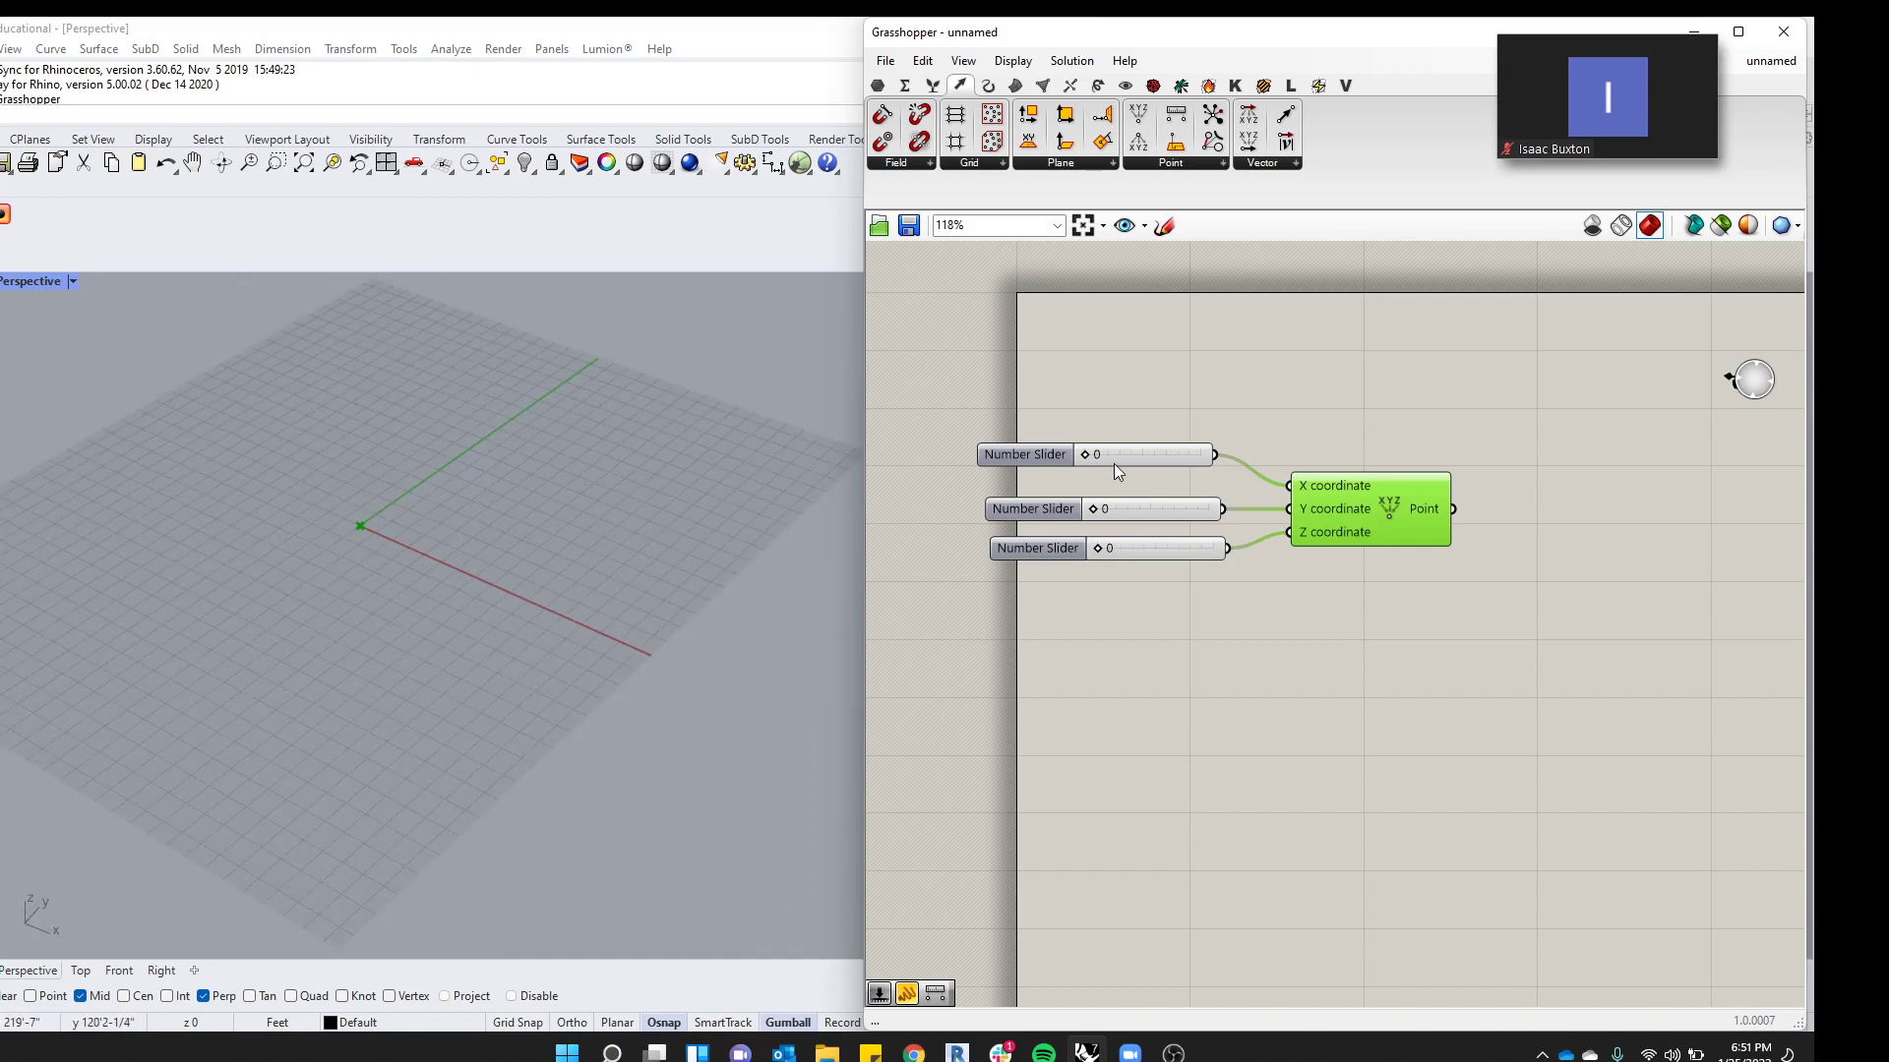
Set the point's X slider to 51 and its Y slider to 43
drag(1110, 458, 1120, 508)
click(1349, 380)
click(1189, 394)
scroll(1189, 394, down, 3)
middle_click(1189, 386)
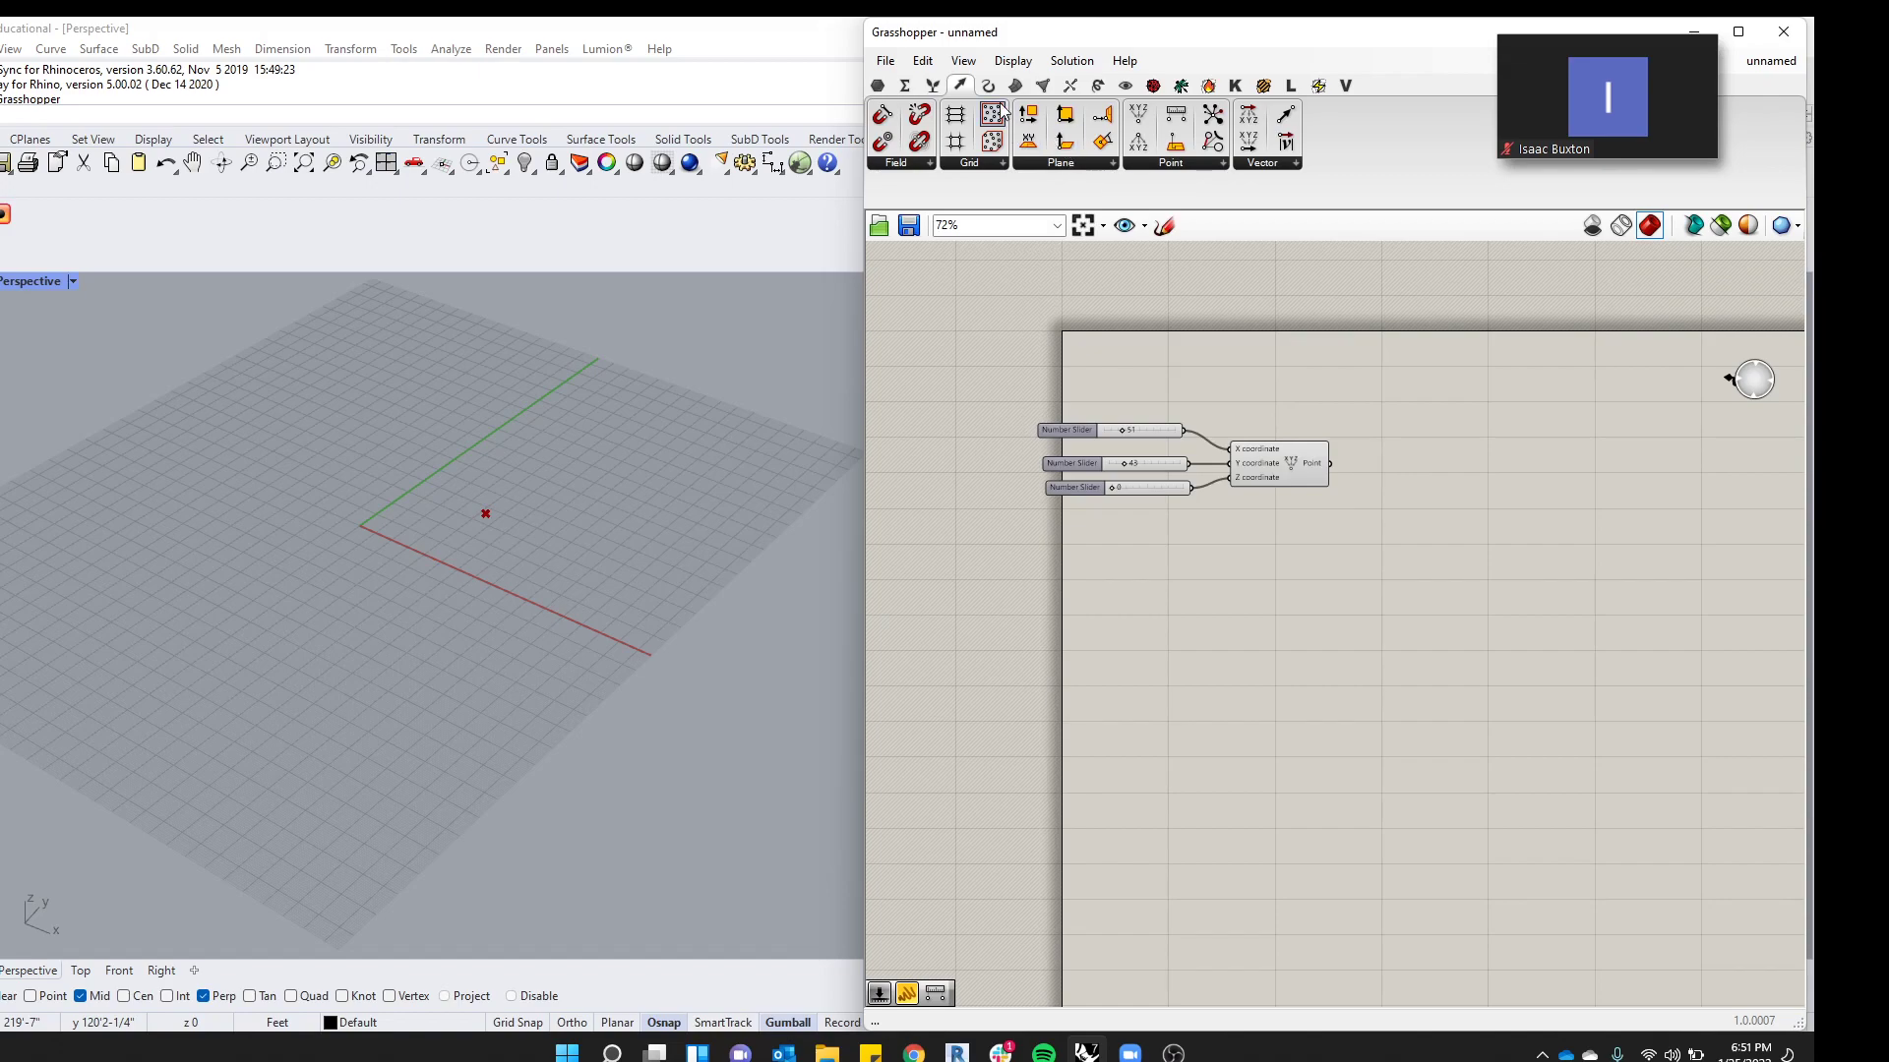
Duplicate the point with its sliders twice, stack the copies below the original, and set the second point's Y to 90
drag(1354, 380, 1113, 521)
key(ctrl+c)
key(ctrl+v)
key(ctrl+v)
drag(1304, 475, 1284, 714)
click(1180, 639)
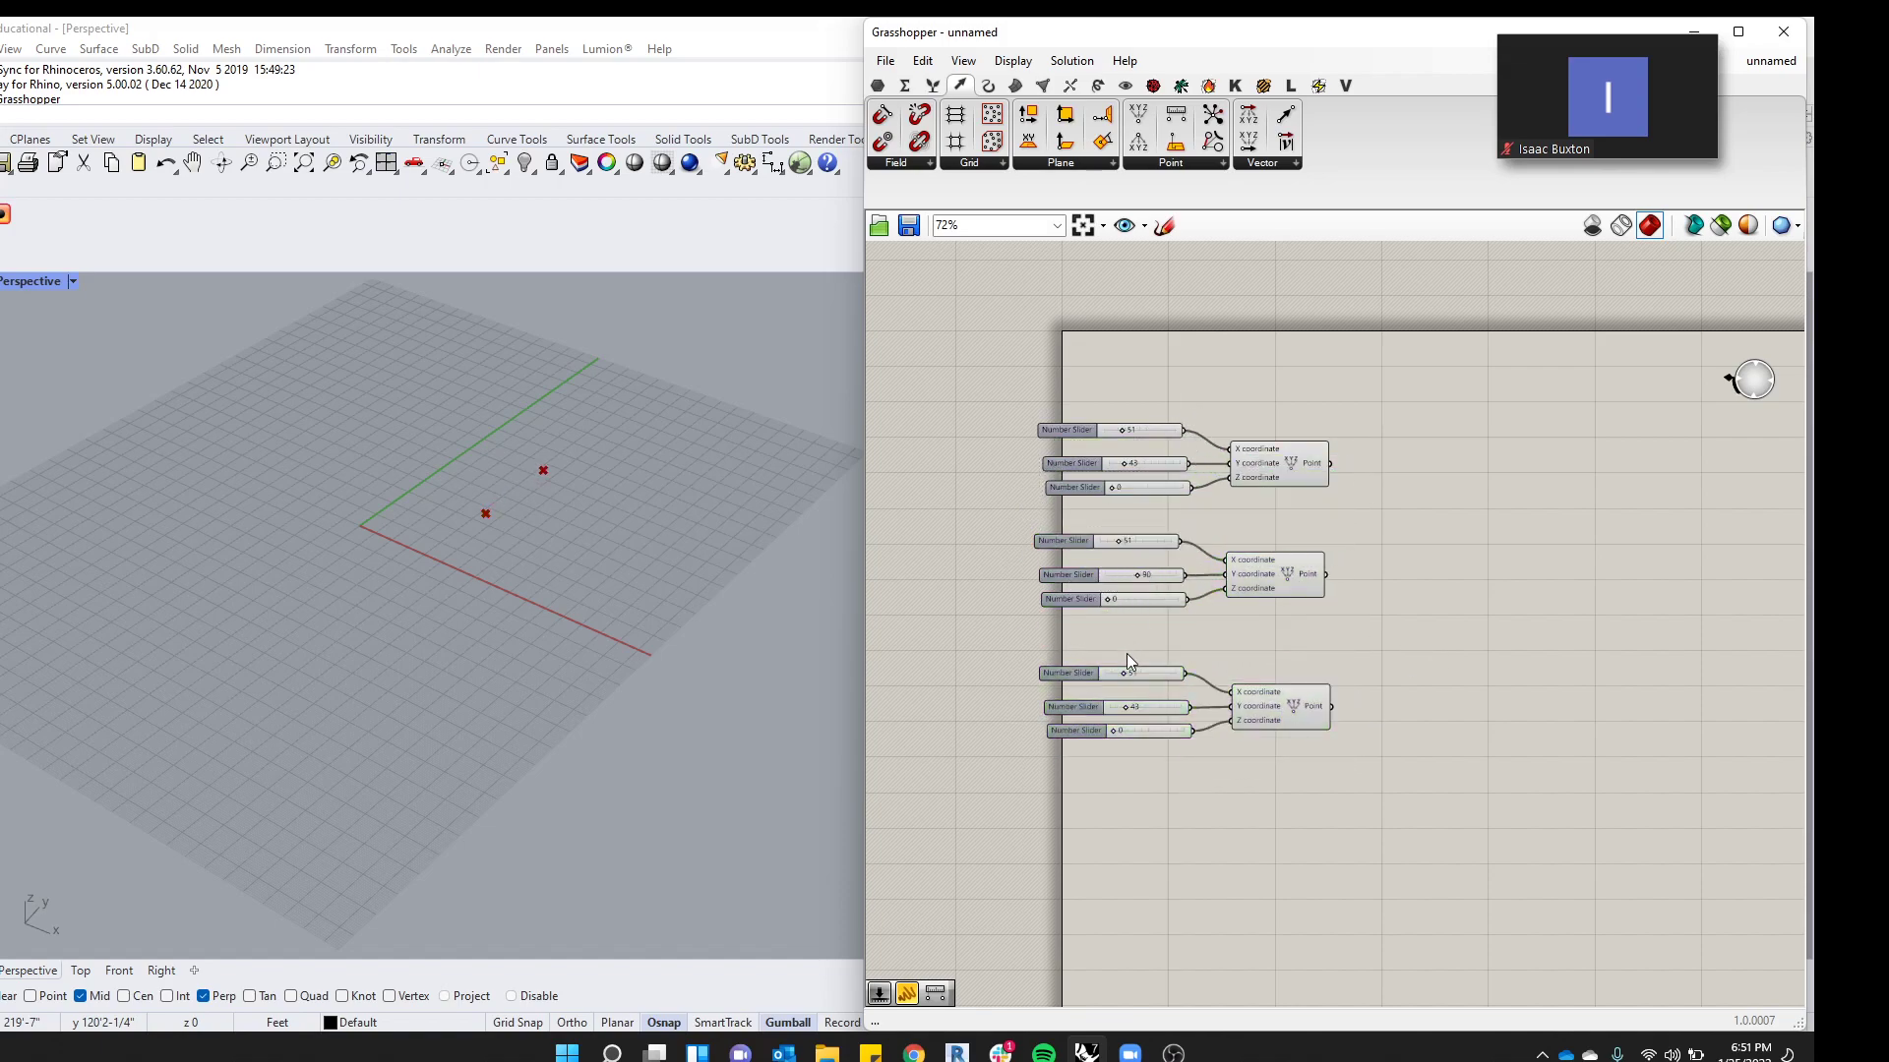
Set the third point's Y slider to 137 and its X slider to 112
click(1125, 704)
drag(1129, 708, 1163, 708)
click(1115, 730)
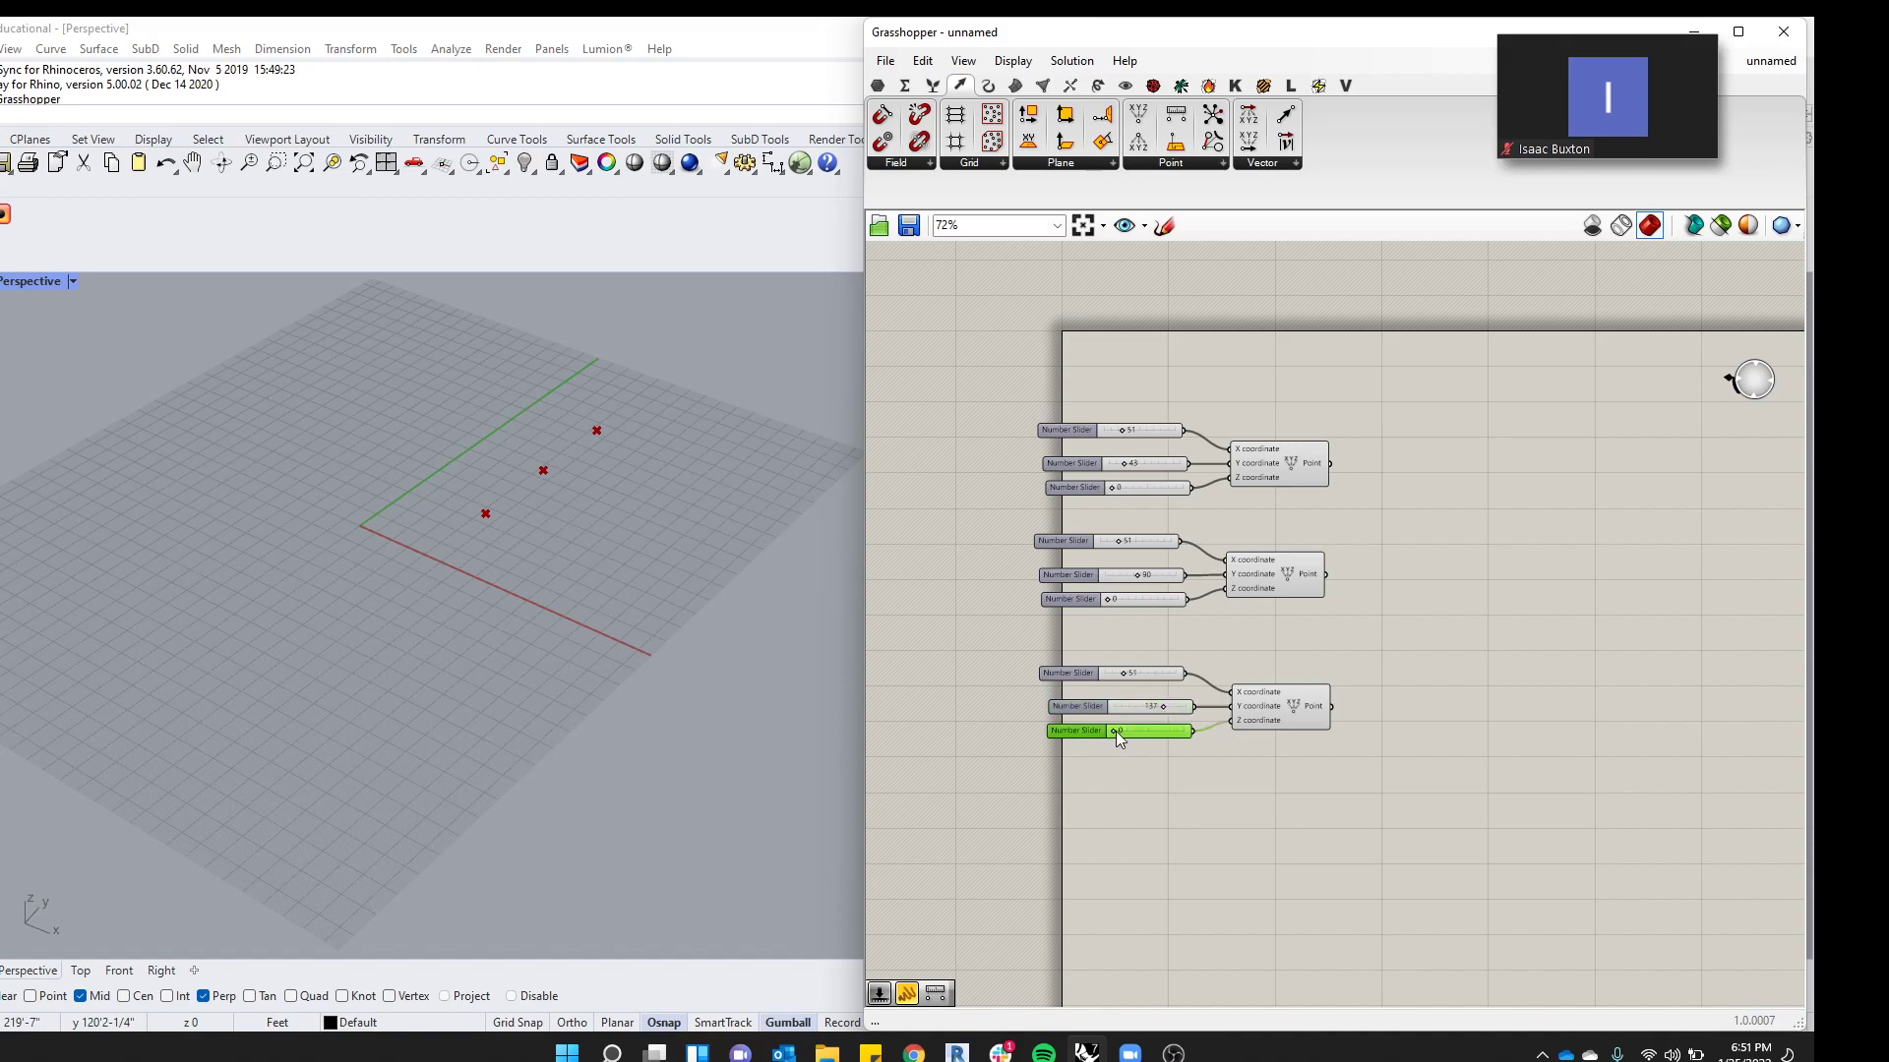
drag(1128, 675, 1155, 676)
click(1462, 580)
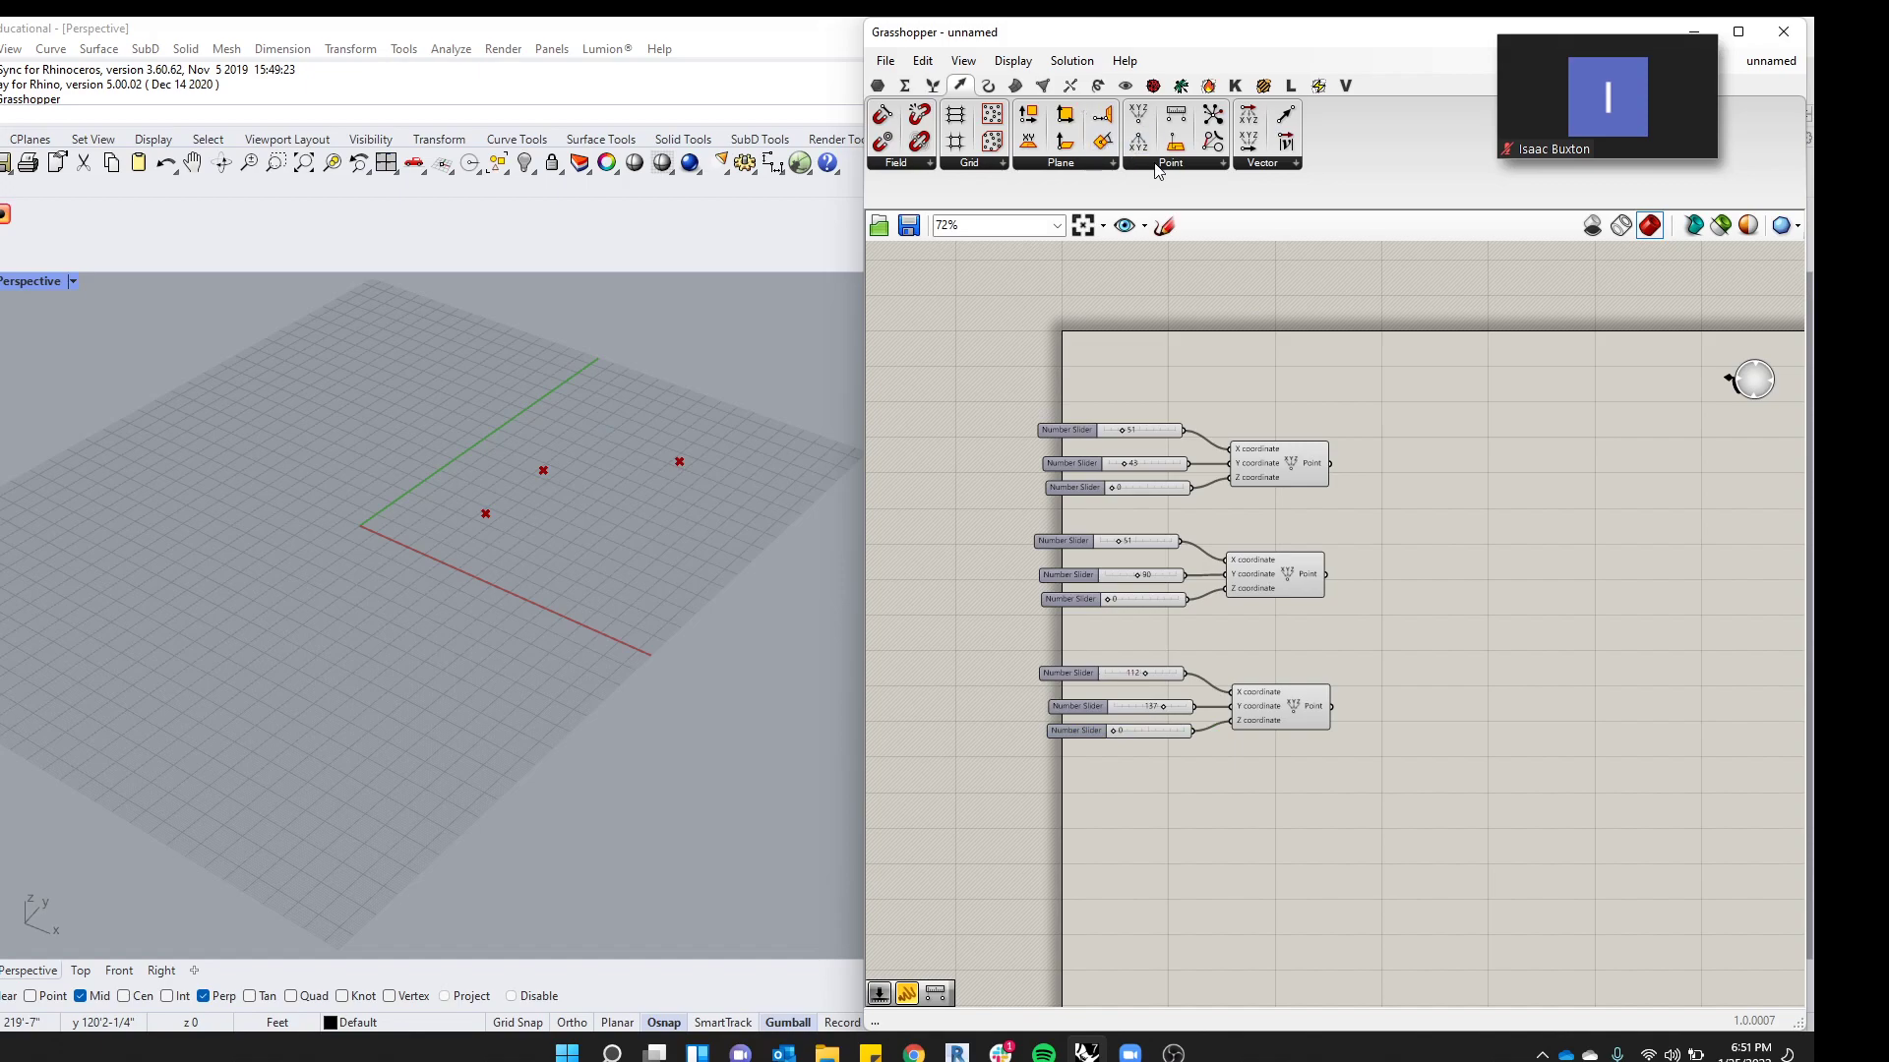
Add a Circle 3Pt component to the canvas beyond the three Construct Point components
click(987, 86)
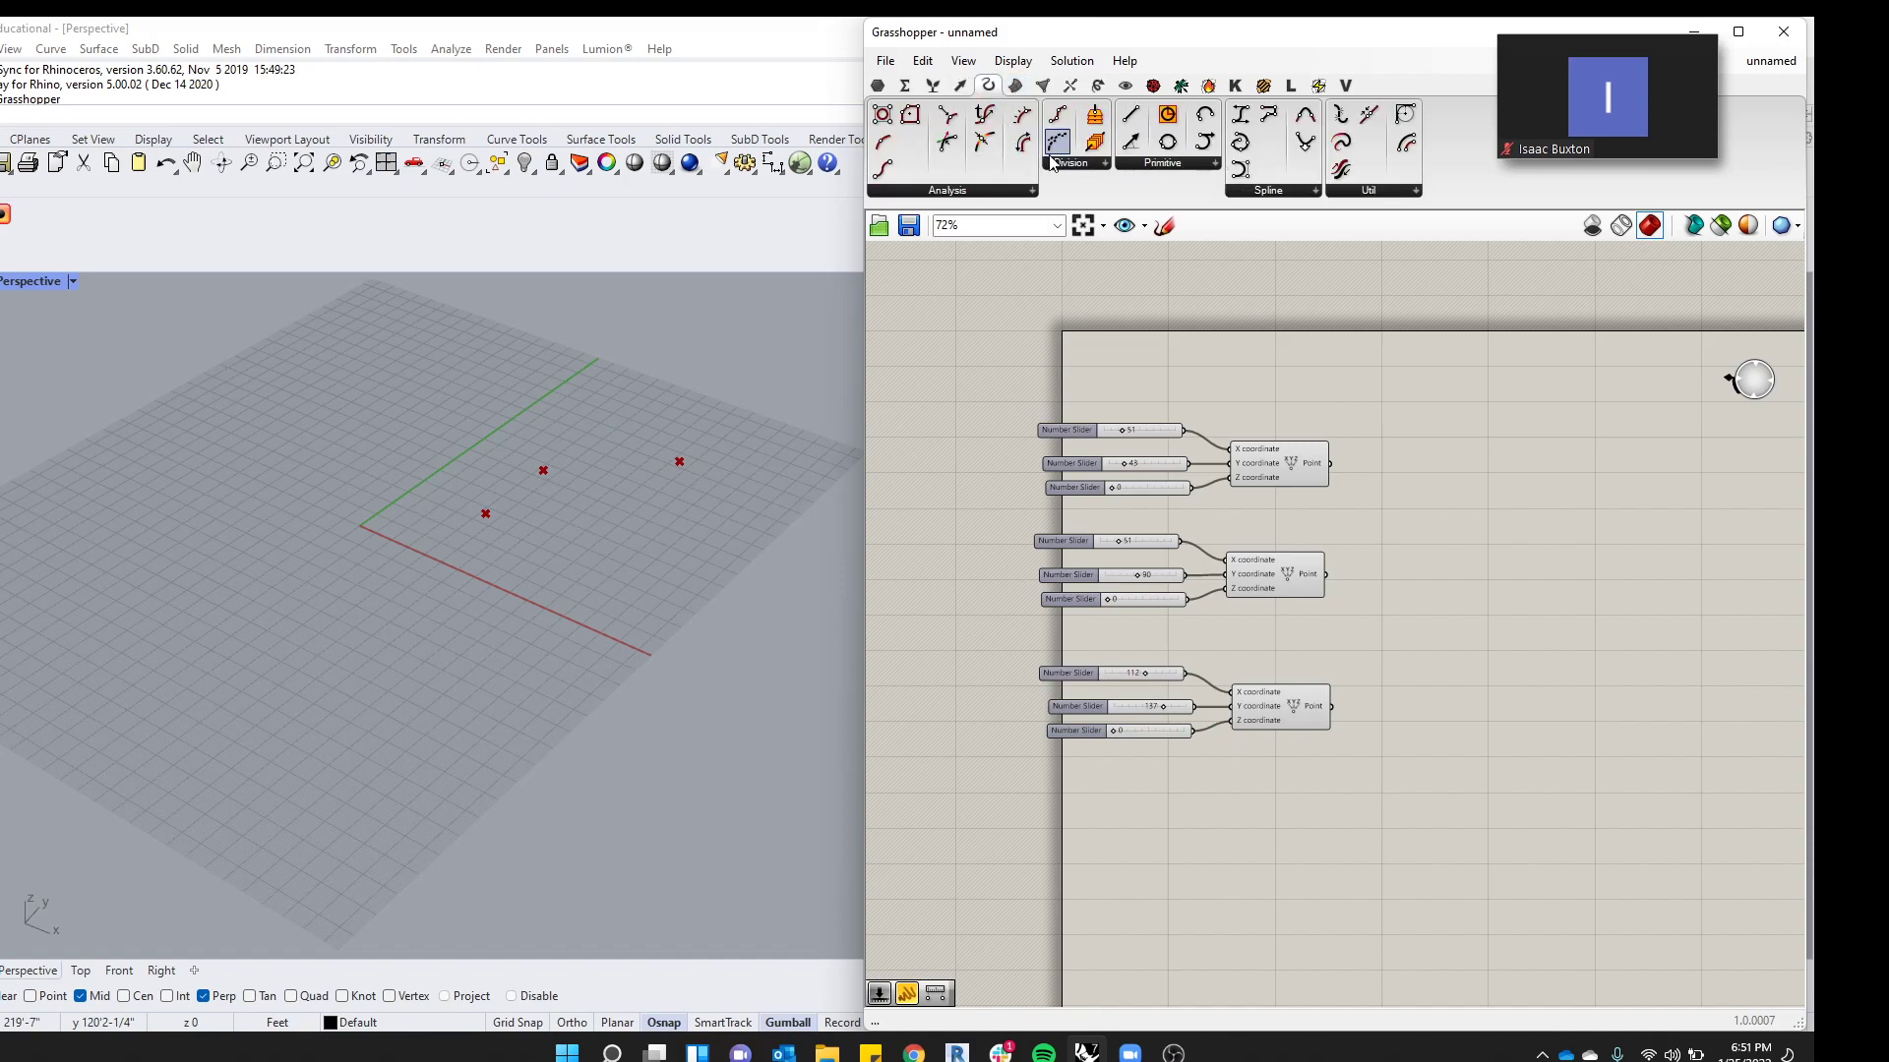
click(1149, 165)
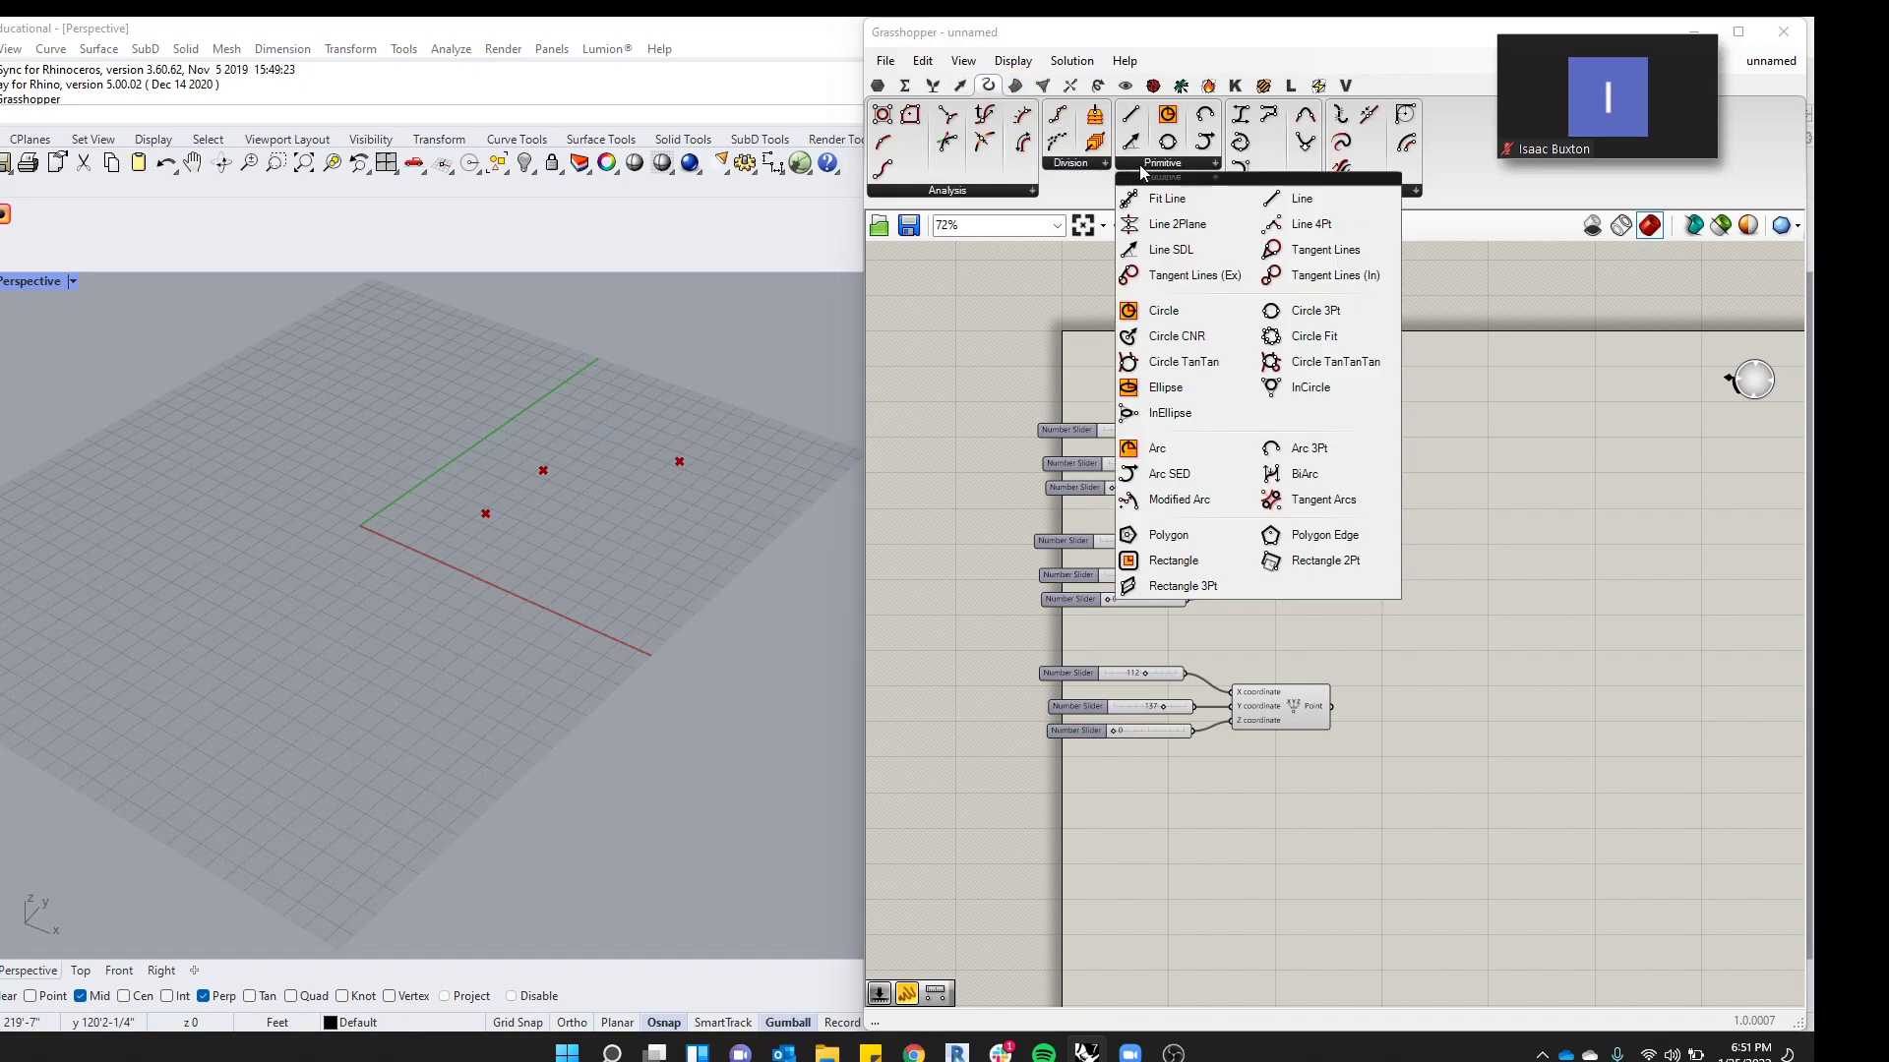
click(1316, 311)
click(1540, 580)
scroll(1544, 582, up, 1)
Connect the three points to Circle 3Pt's Point A, B and C inputs, and set the first point's Y to 52
drag(1336, 459, 1480, 562)
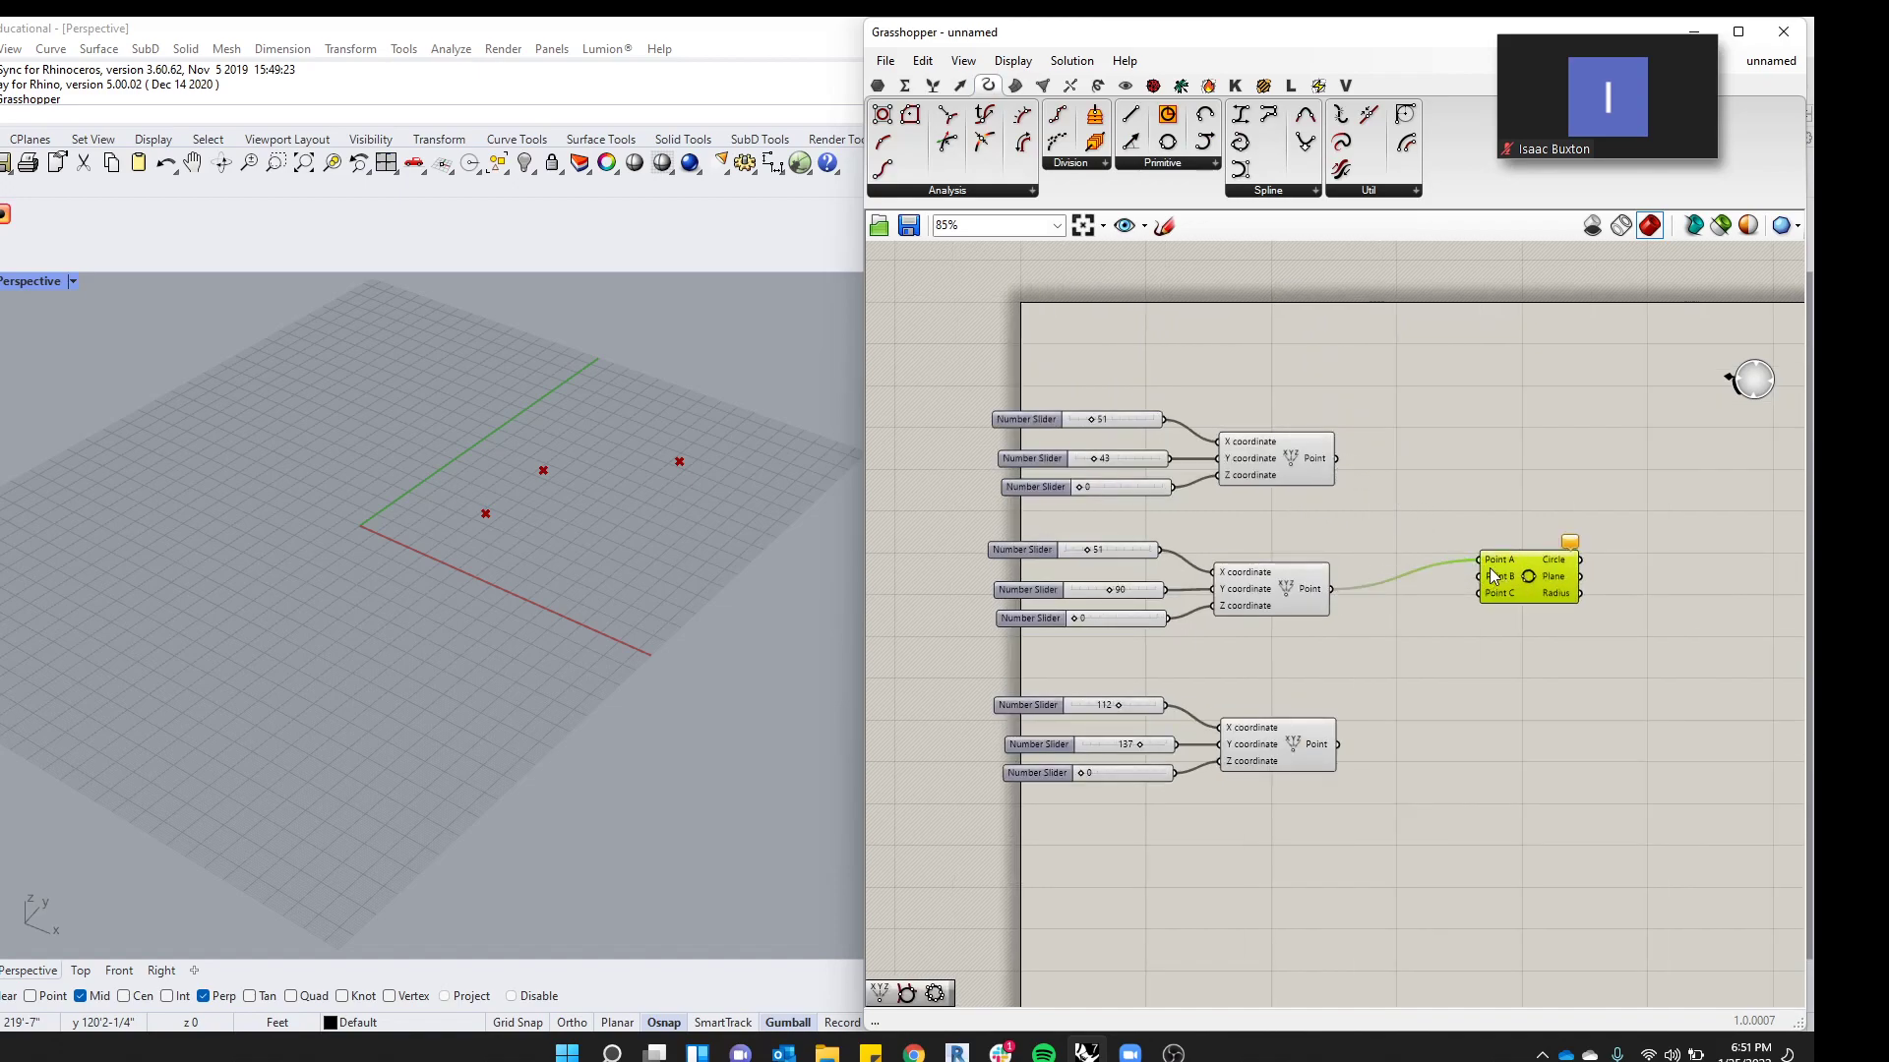
drag(1335, 460, 1478, 560)
drag(1333, 590, 1479, 577)
drag(1338, 745, 1478, 593)
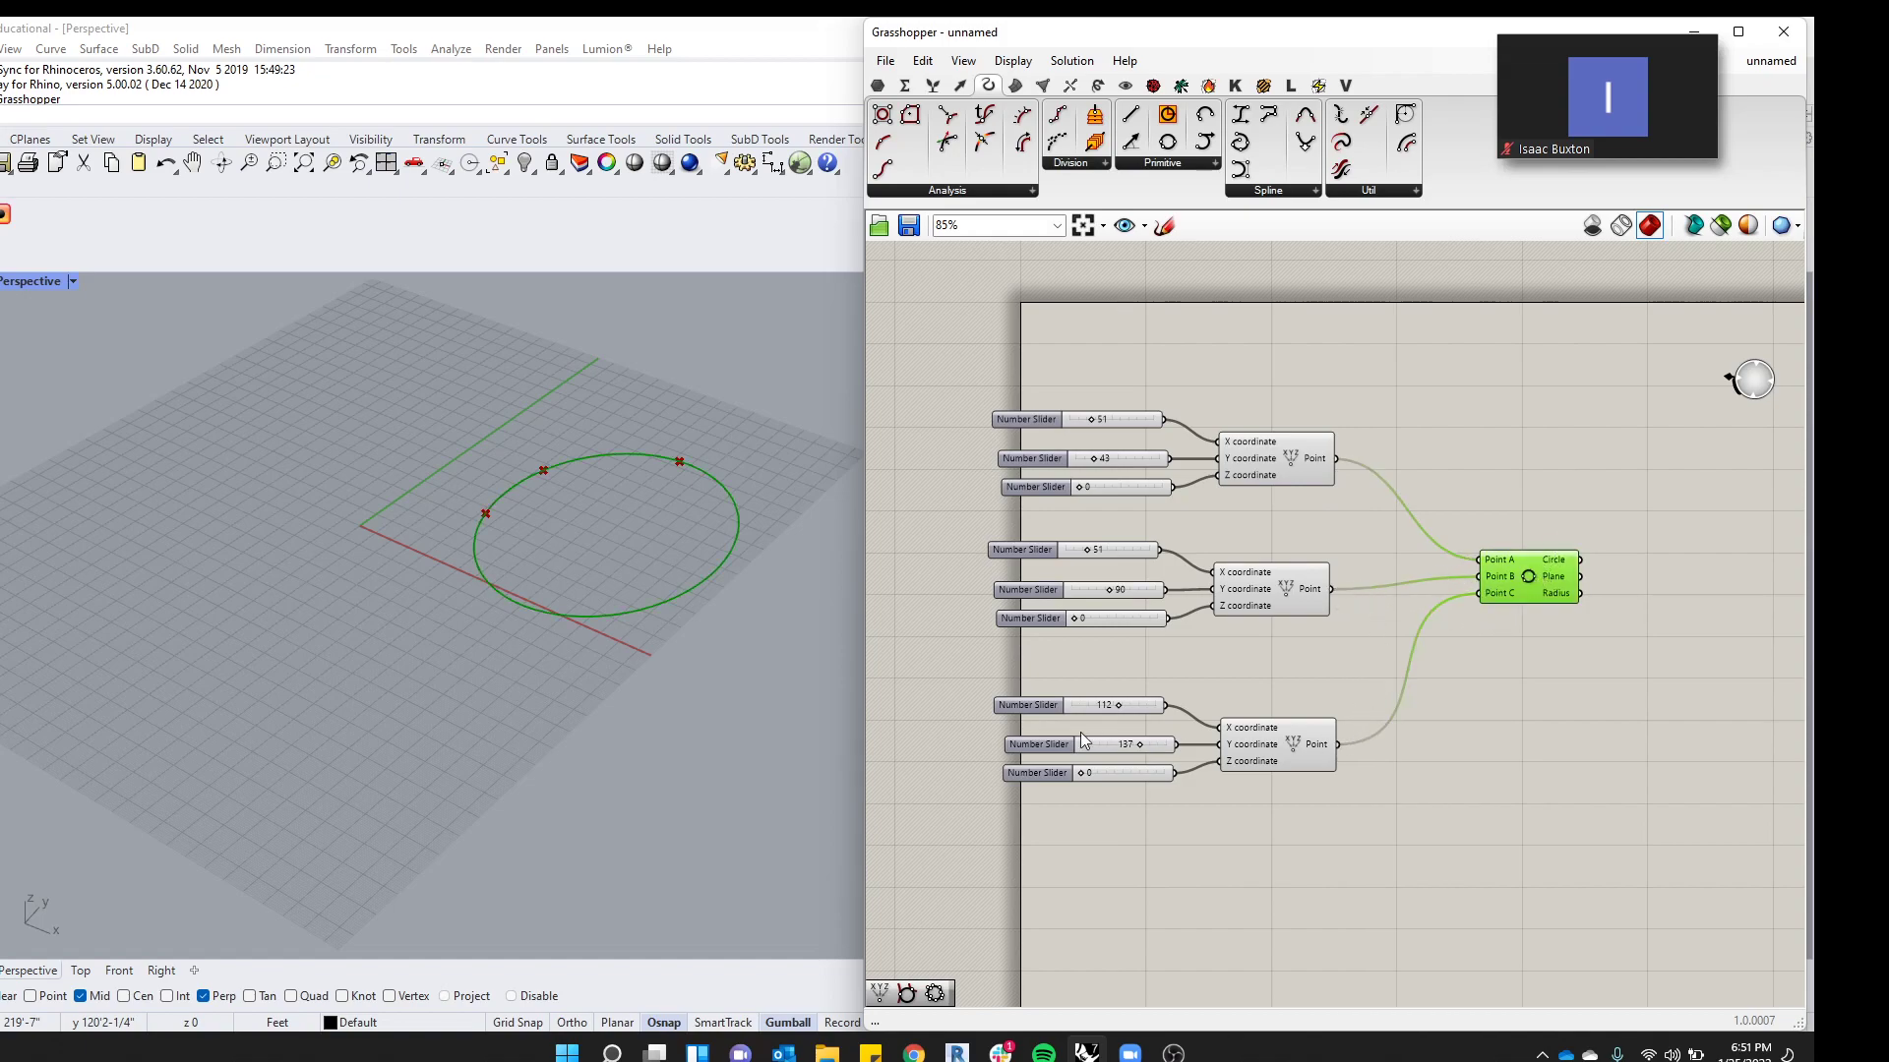
drag(1092, 463, 1097, 465)
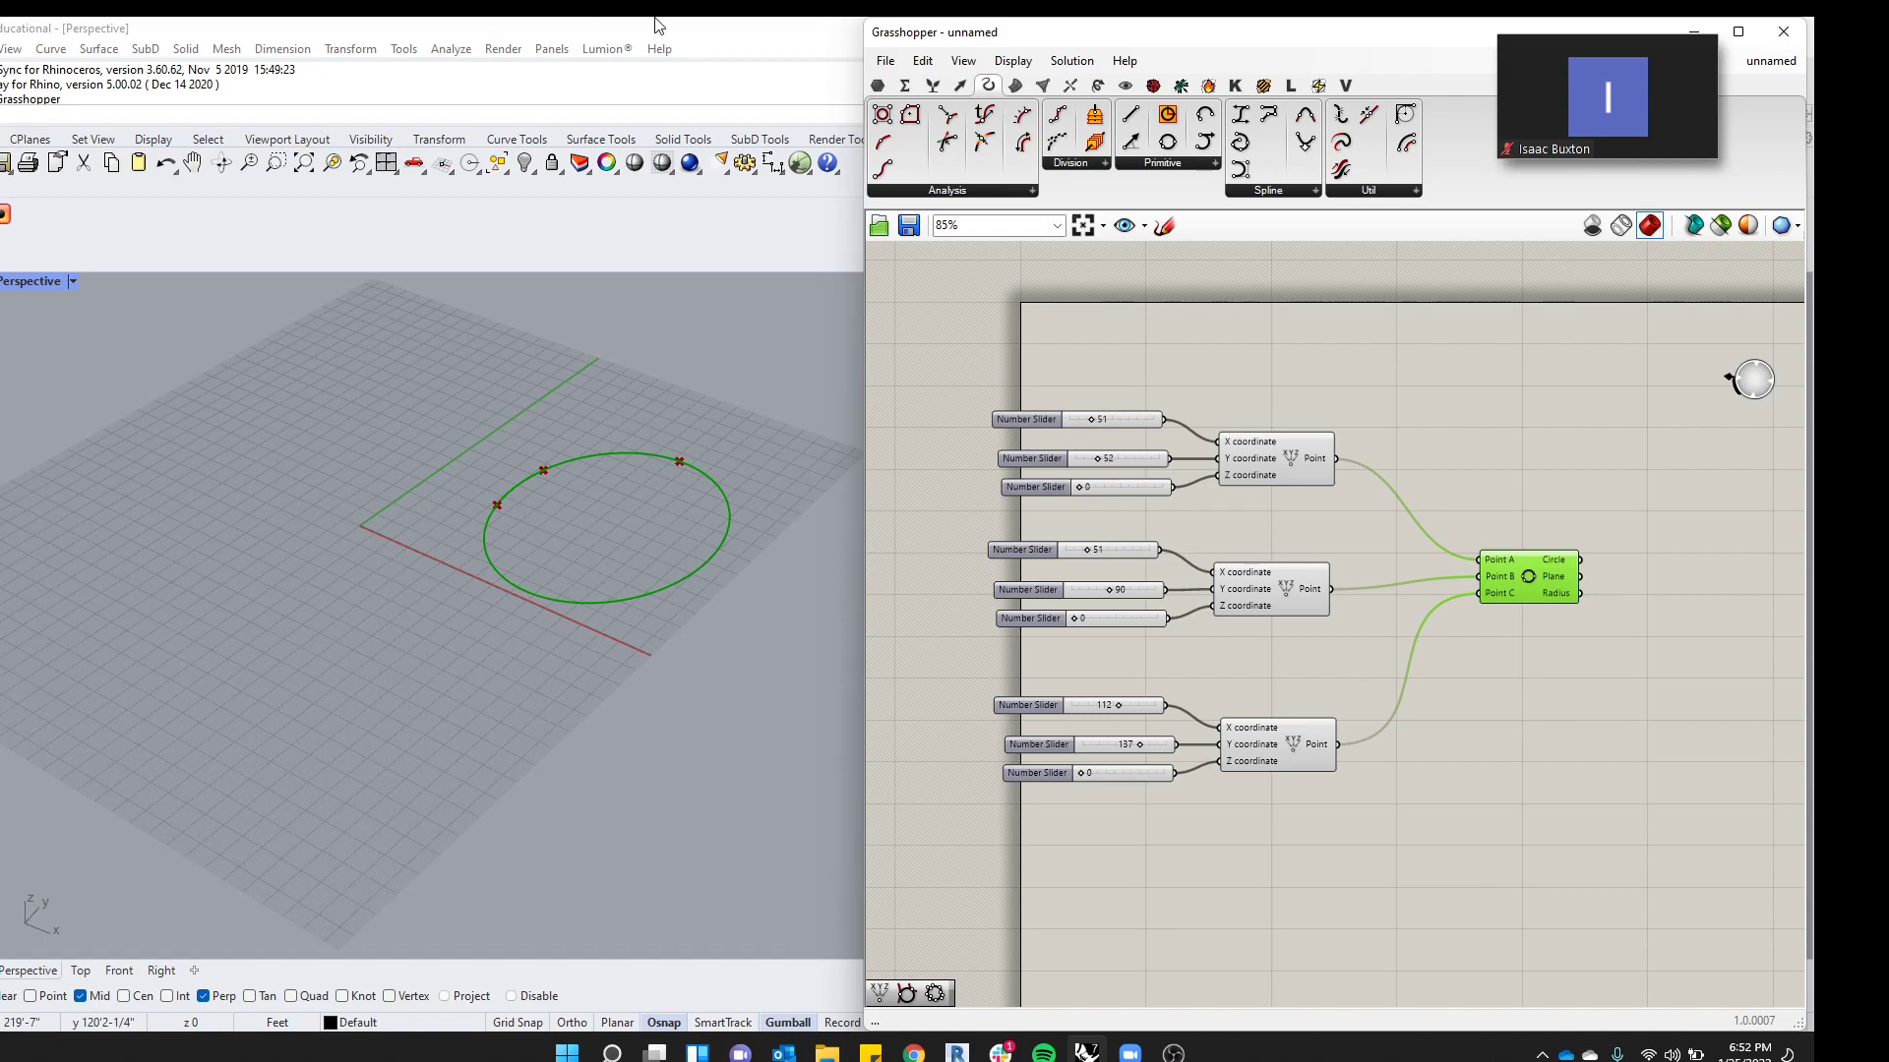
Add an InCircle component above Circle 3Pt and connect the three points to its Corner A, B and C inputs
click(1184, 165)
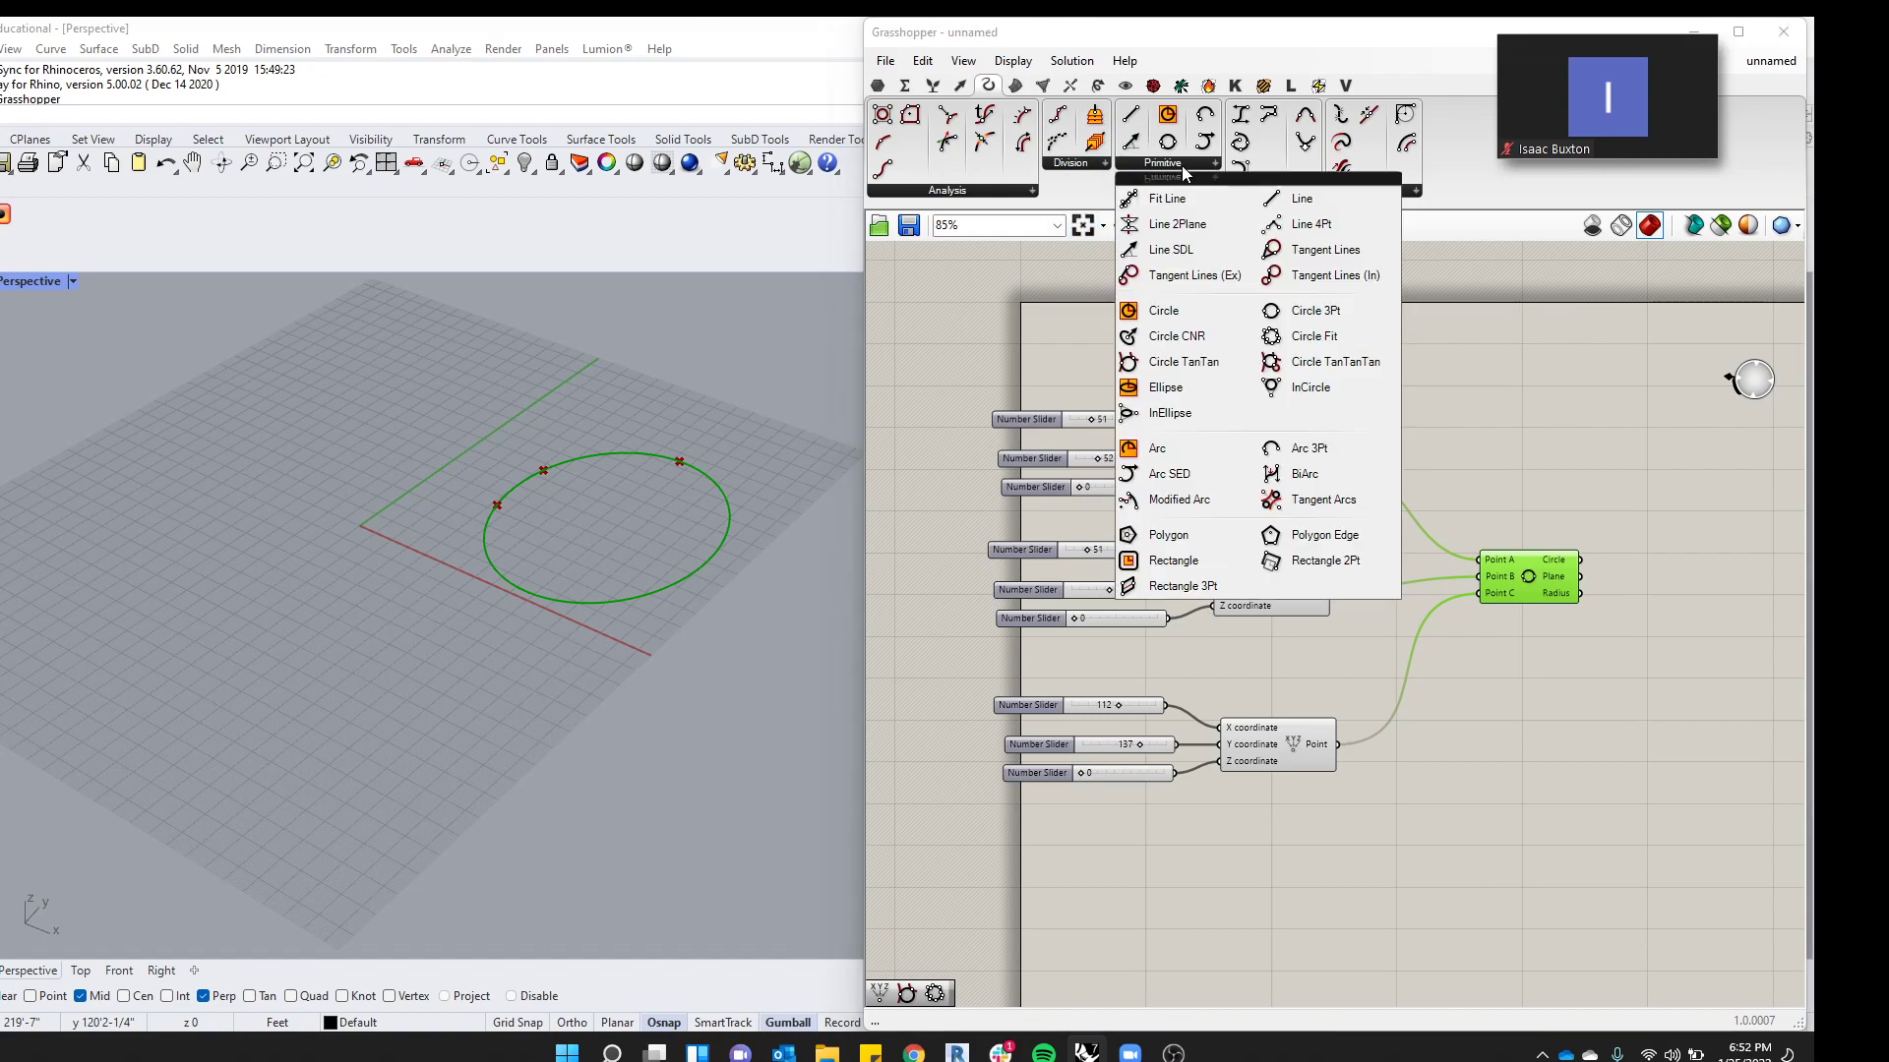
click(1330, 385)
click(1496, 785)
drag(1496, 783, 1471, 452)
drag(1337, 460, 1414, 430)
drag(1335, 588, 1419, 445)
drag(1338, 745, 1447, 476)
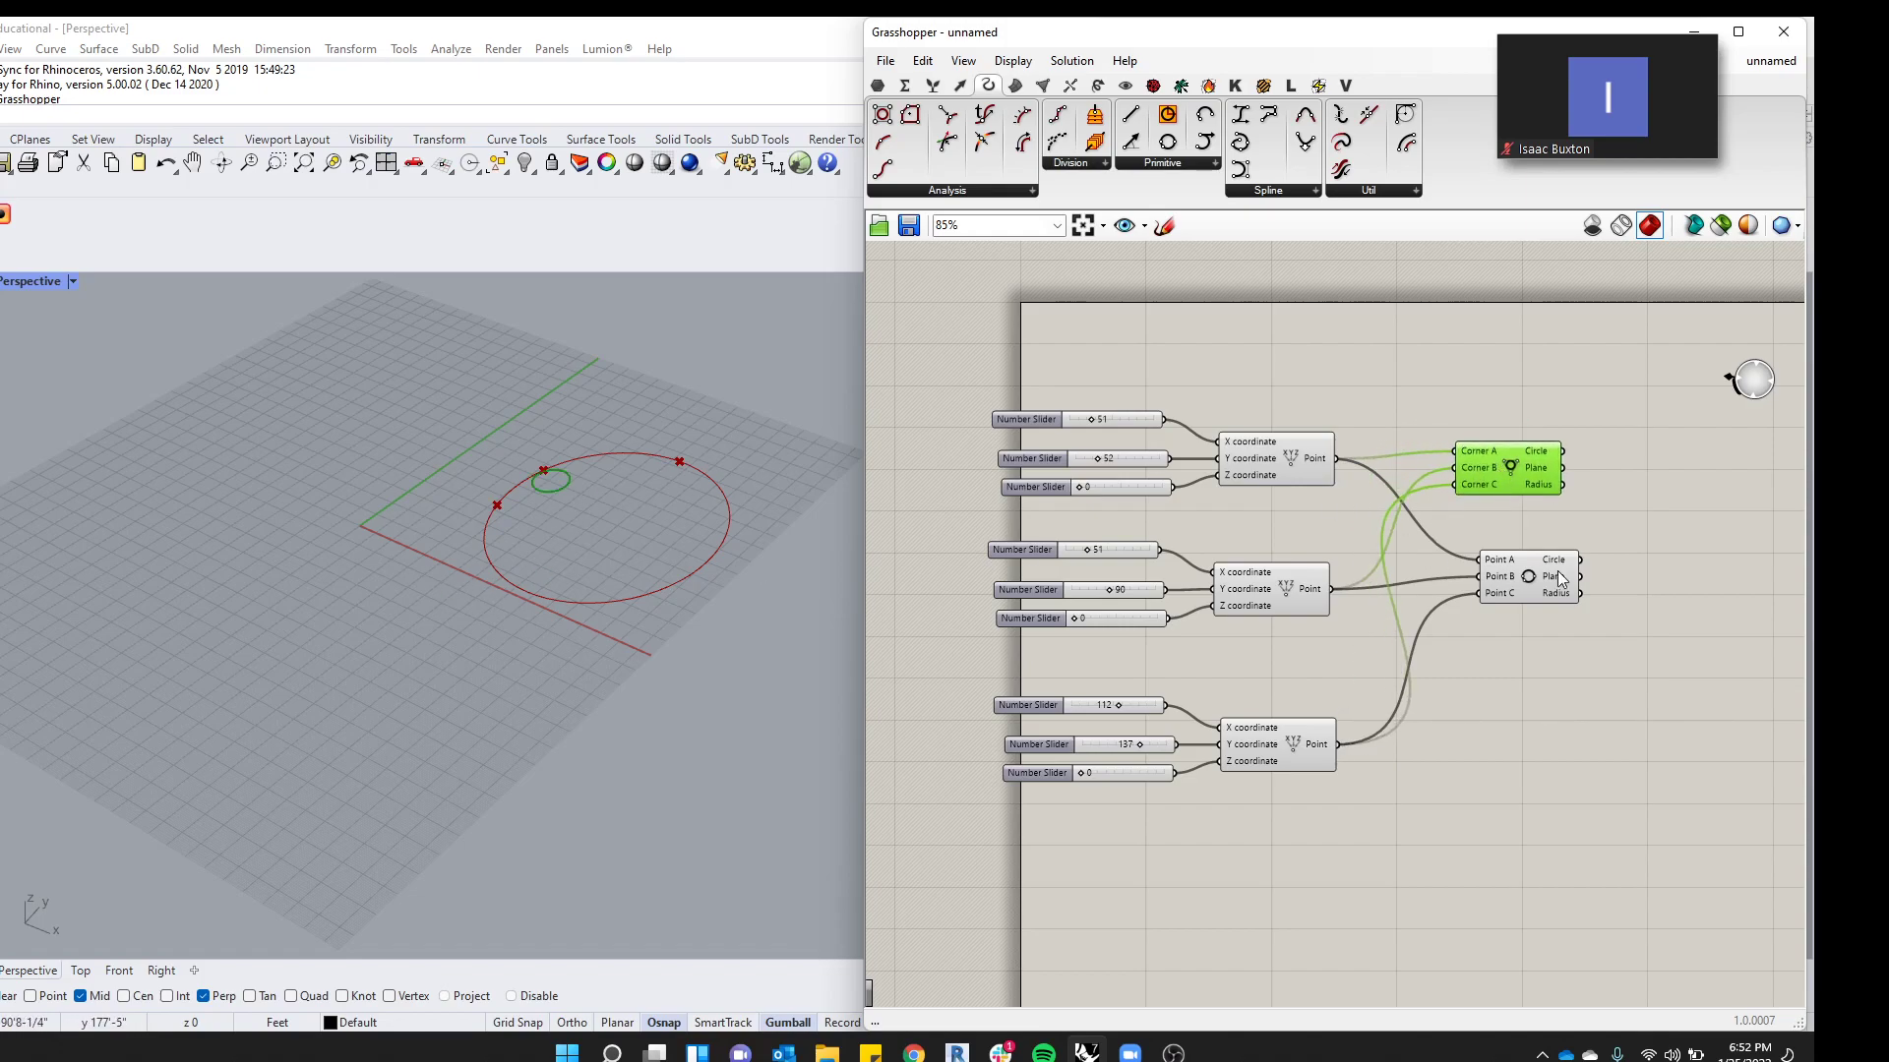
Move the Circle 3Pt and InCircle components lower on the canvas, keeping them clearly apart
click(1542, 581)
scroll(1532, 462, up, 5)
drag(1487, 486, 1574, 521)
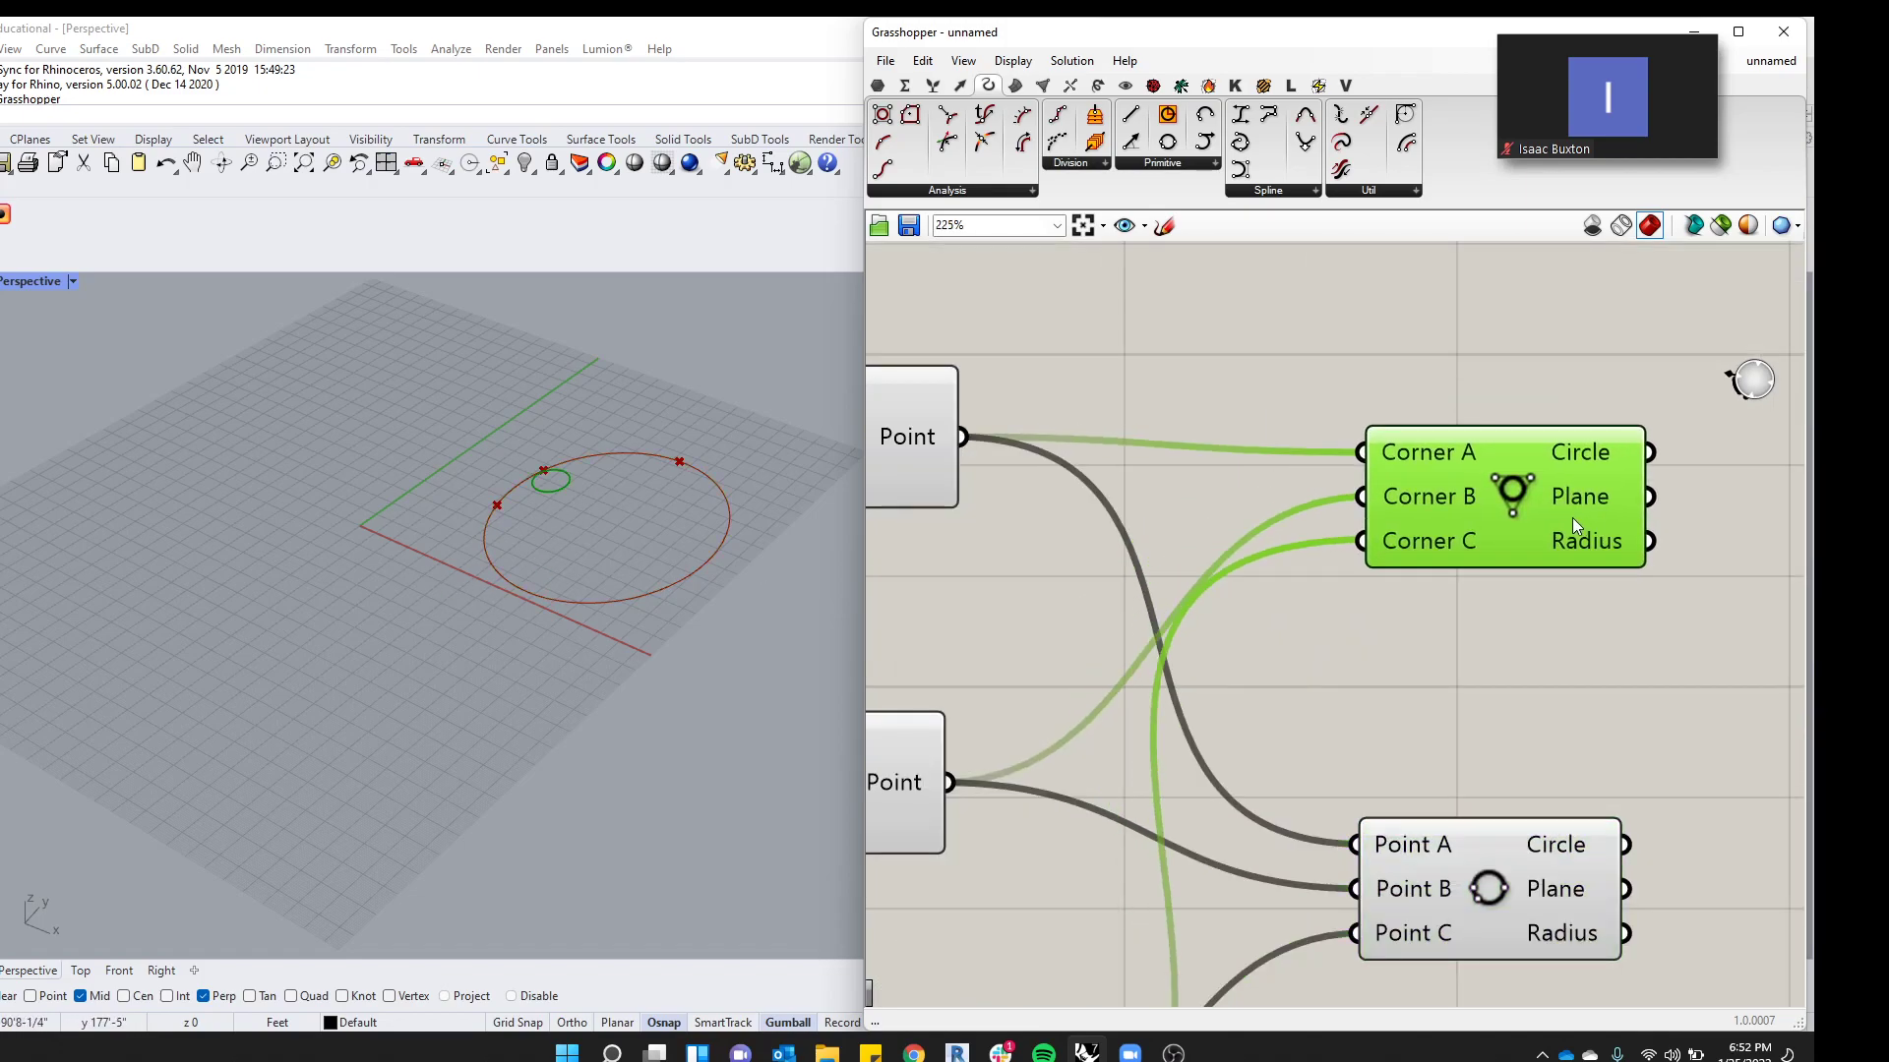
scroll(1486, 699, down, 3)
drag(1495, 810, 1499, 917)
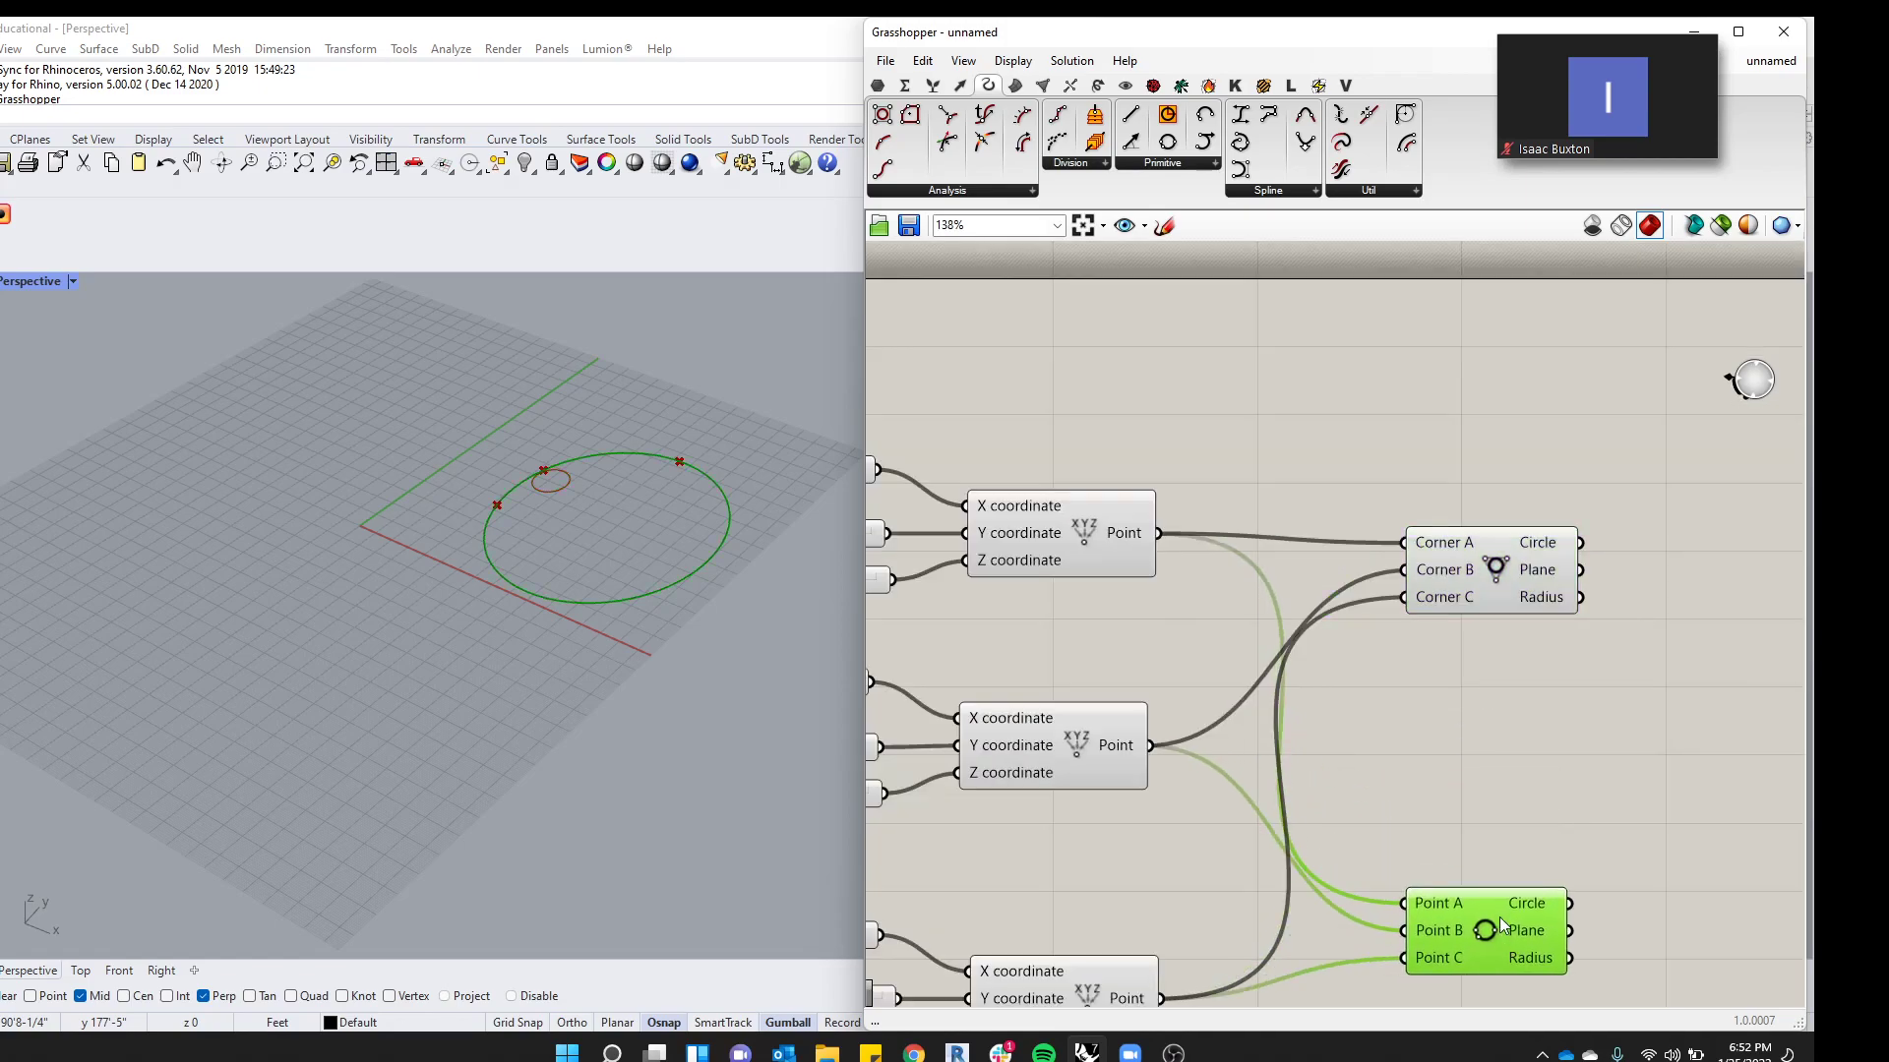
drag(1491, 562, 1491, 657)
Examine the InCircle result in the Rhino viewport against the three points and the three-point circle
scroll(1383, 582, down, 4)
scroll(527, 417, up, 5)
scroll(527, 418, up, 3)
scroll(427, 482, down, 5)
scroll(451, 543, up, 7)
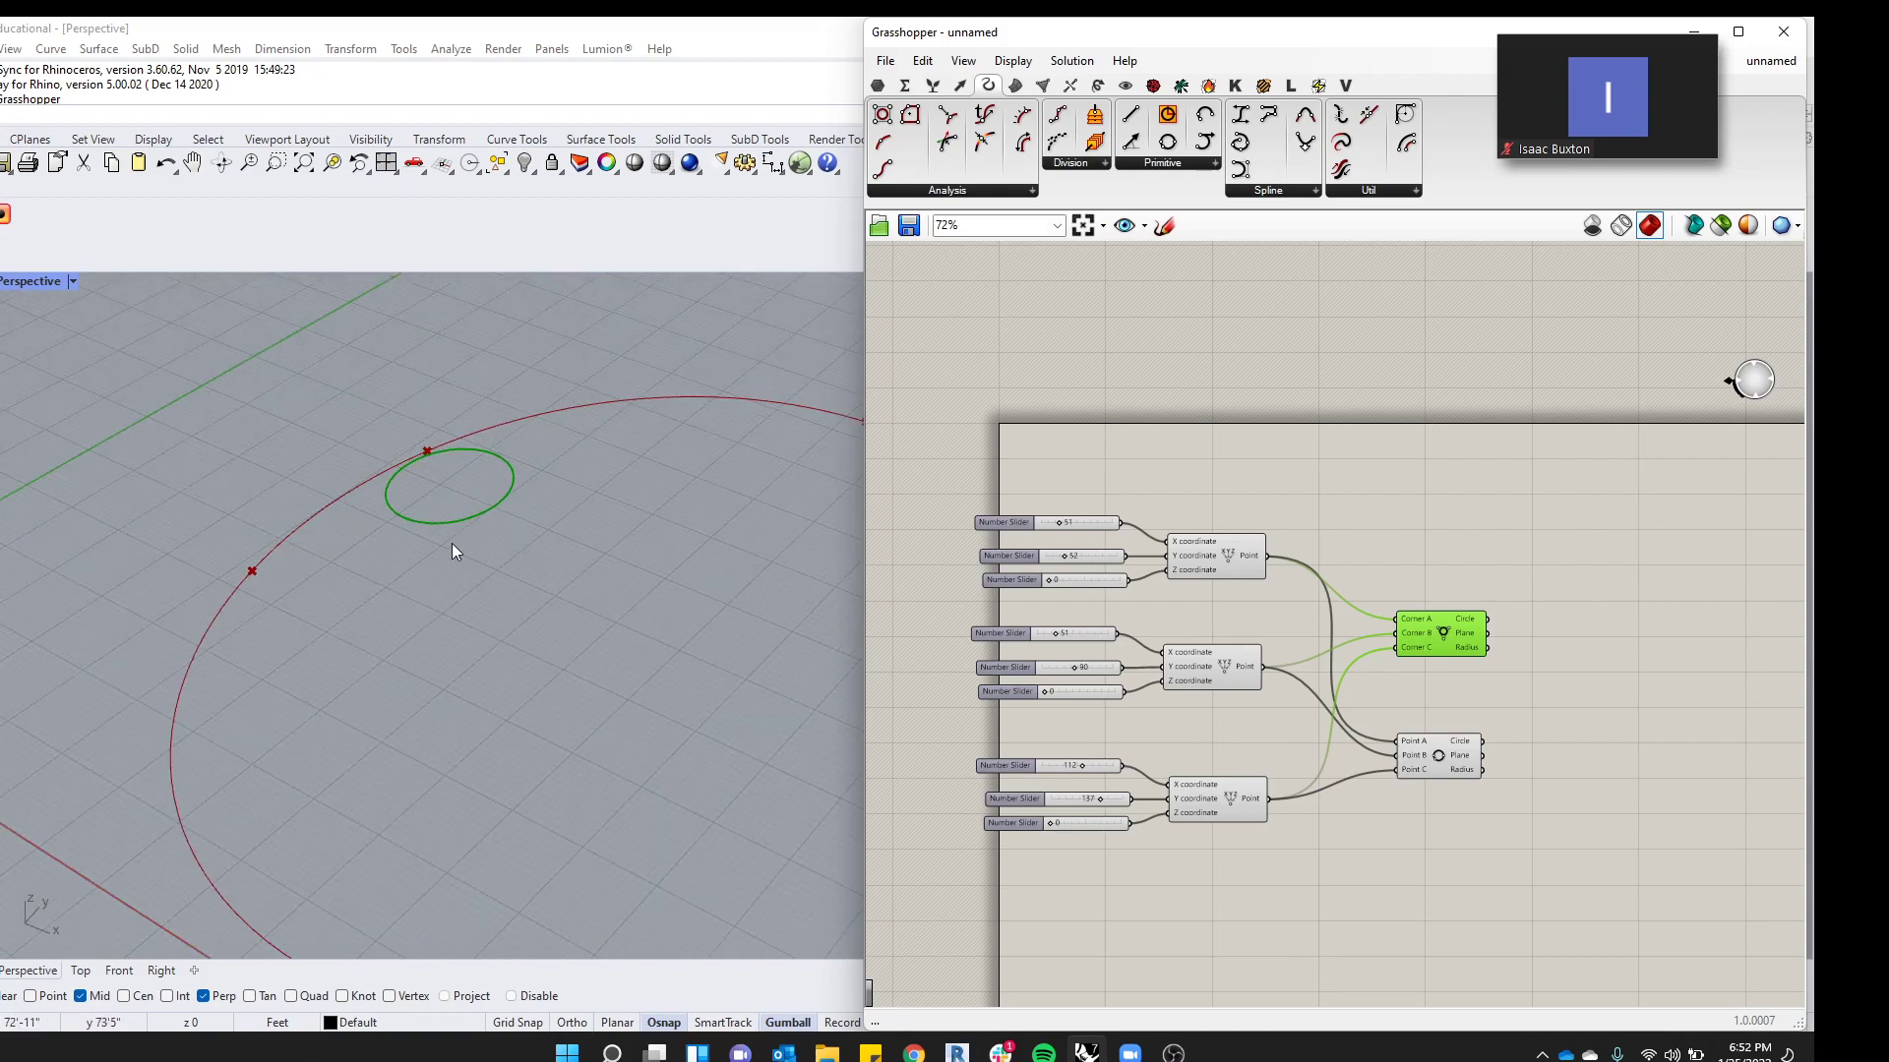
scroll(388, 553, down, 2)
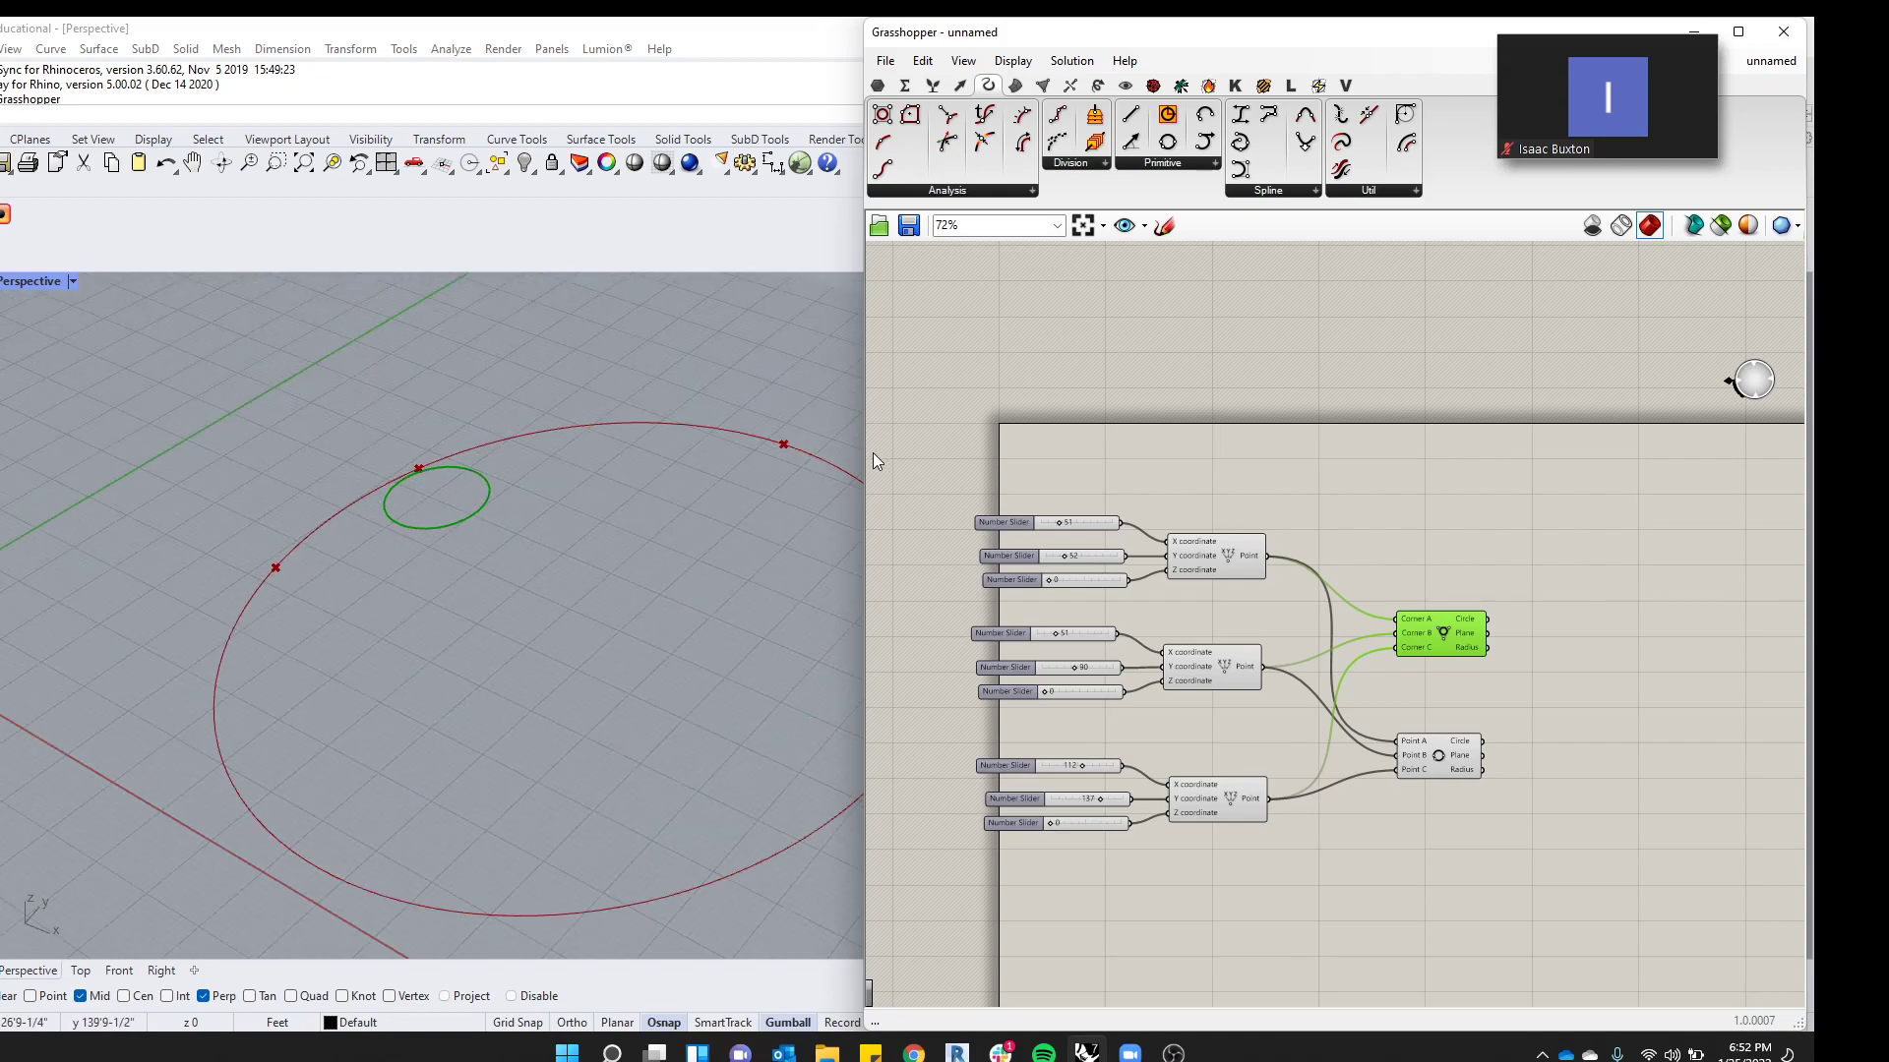
scroll(1484, 611, up, 4)
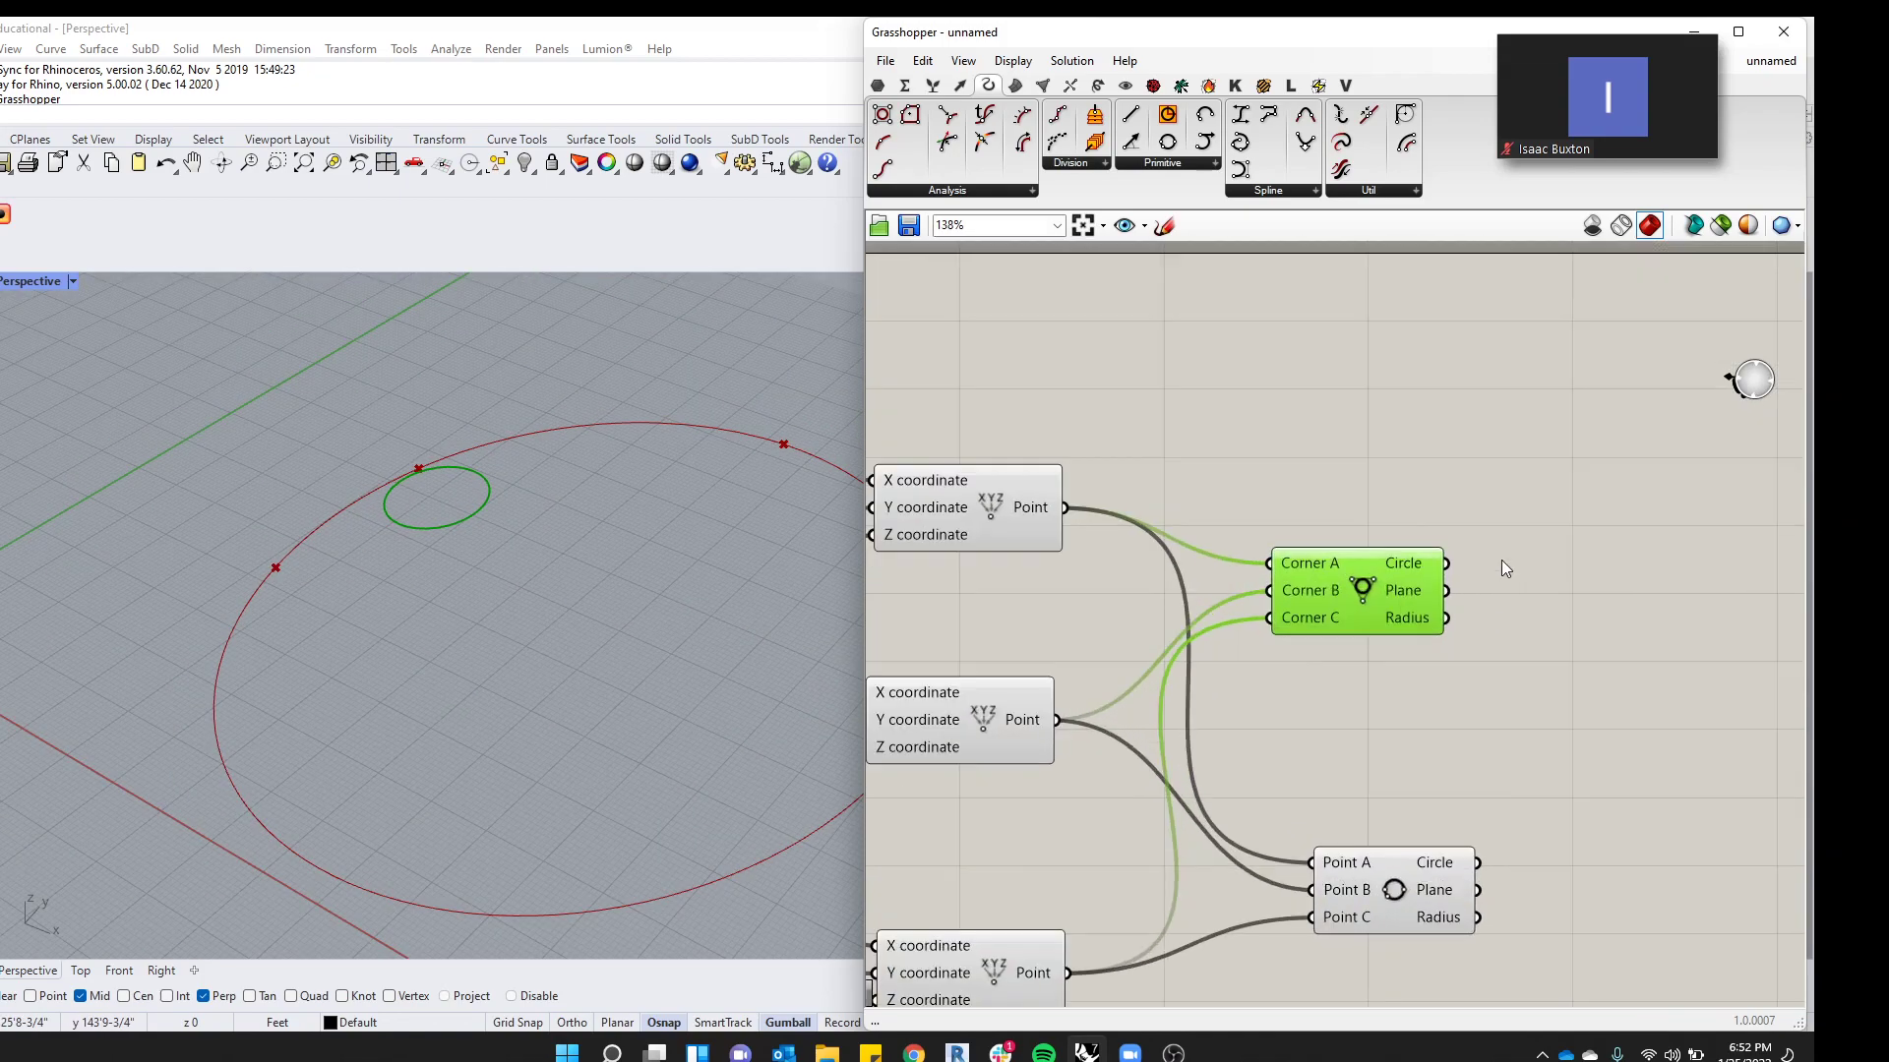
scroll(419, 493, down, 2)
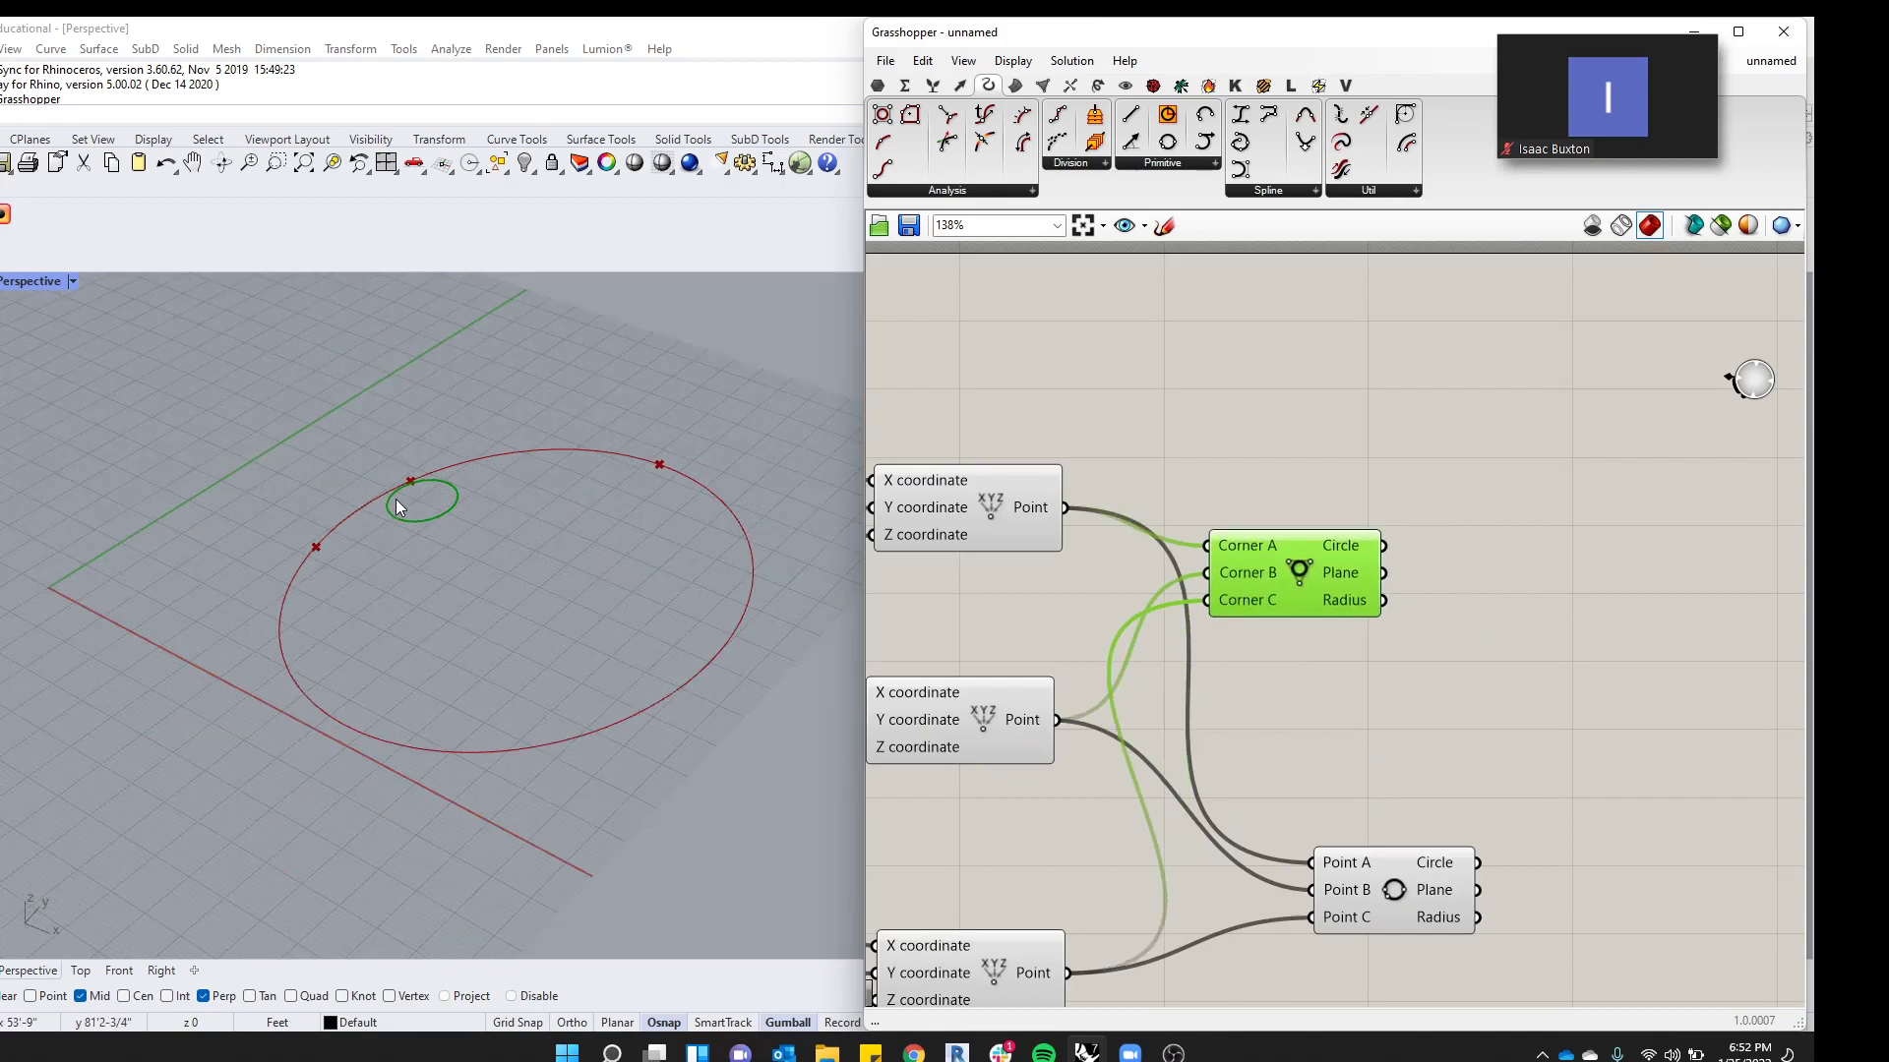
scroll(482, 498, down, 1)
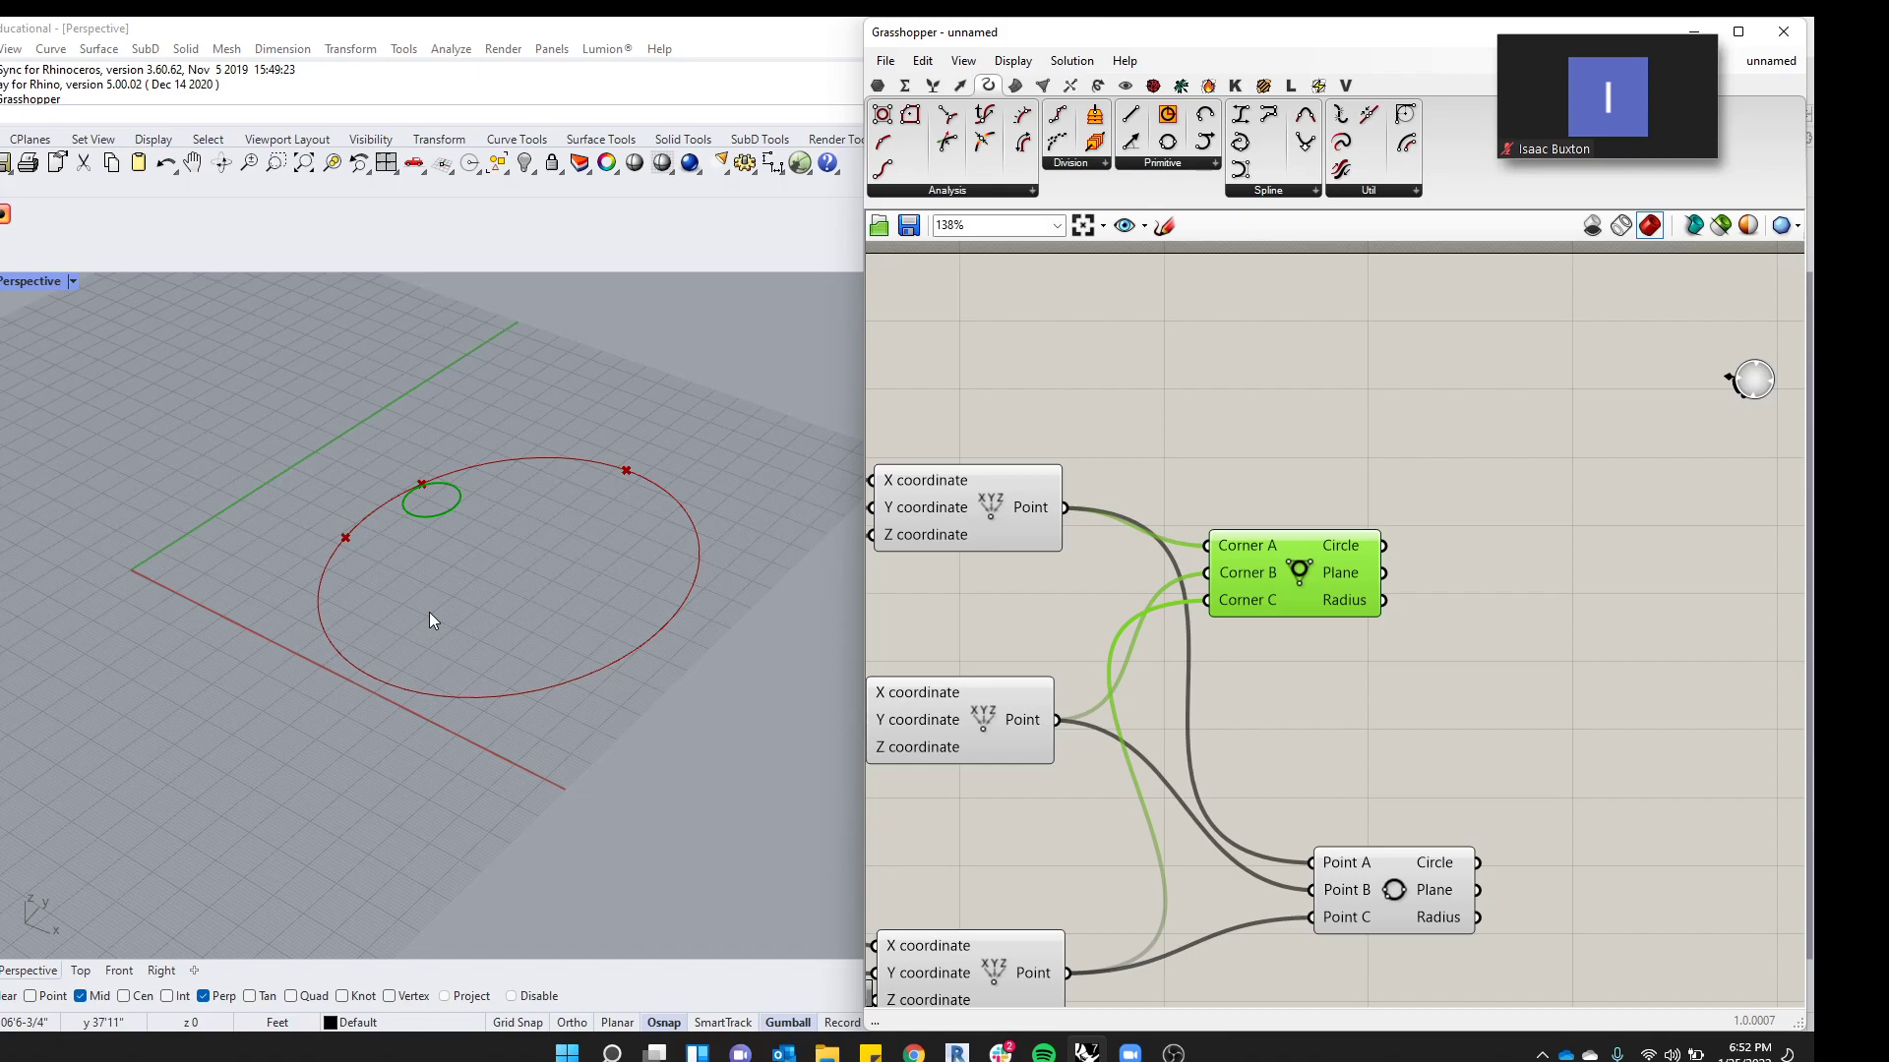
scroll(634, 581, down, 2)
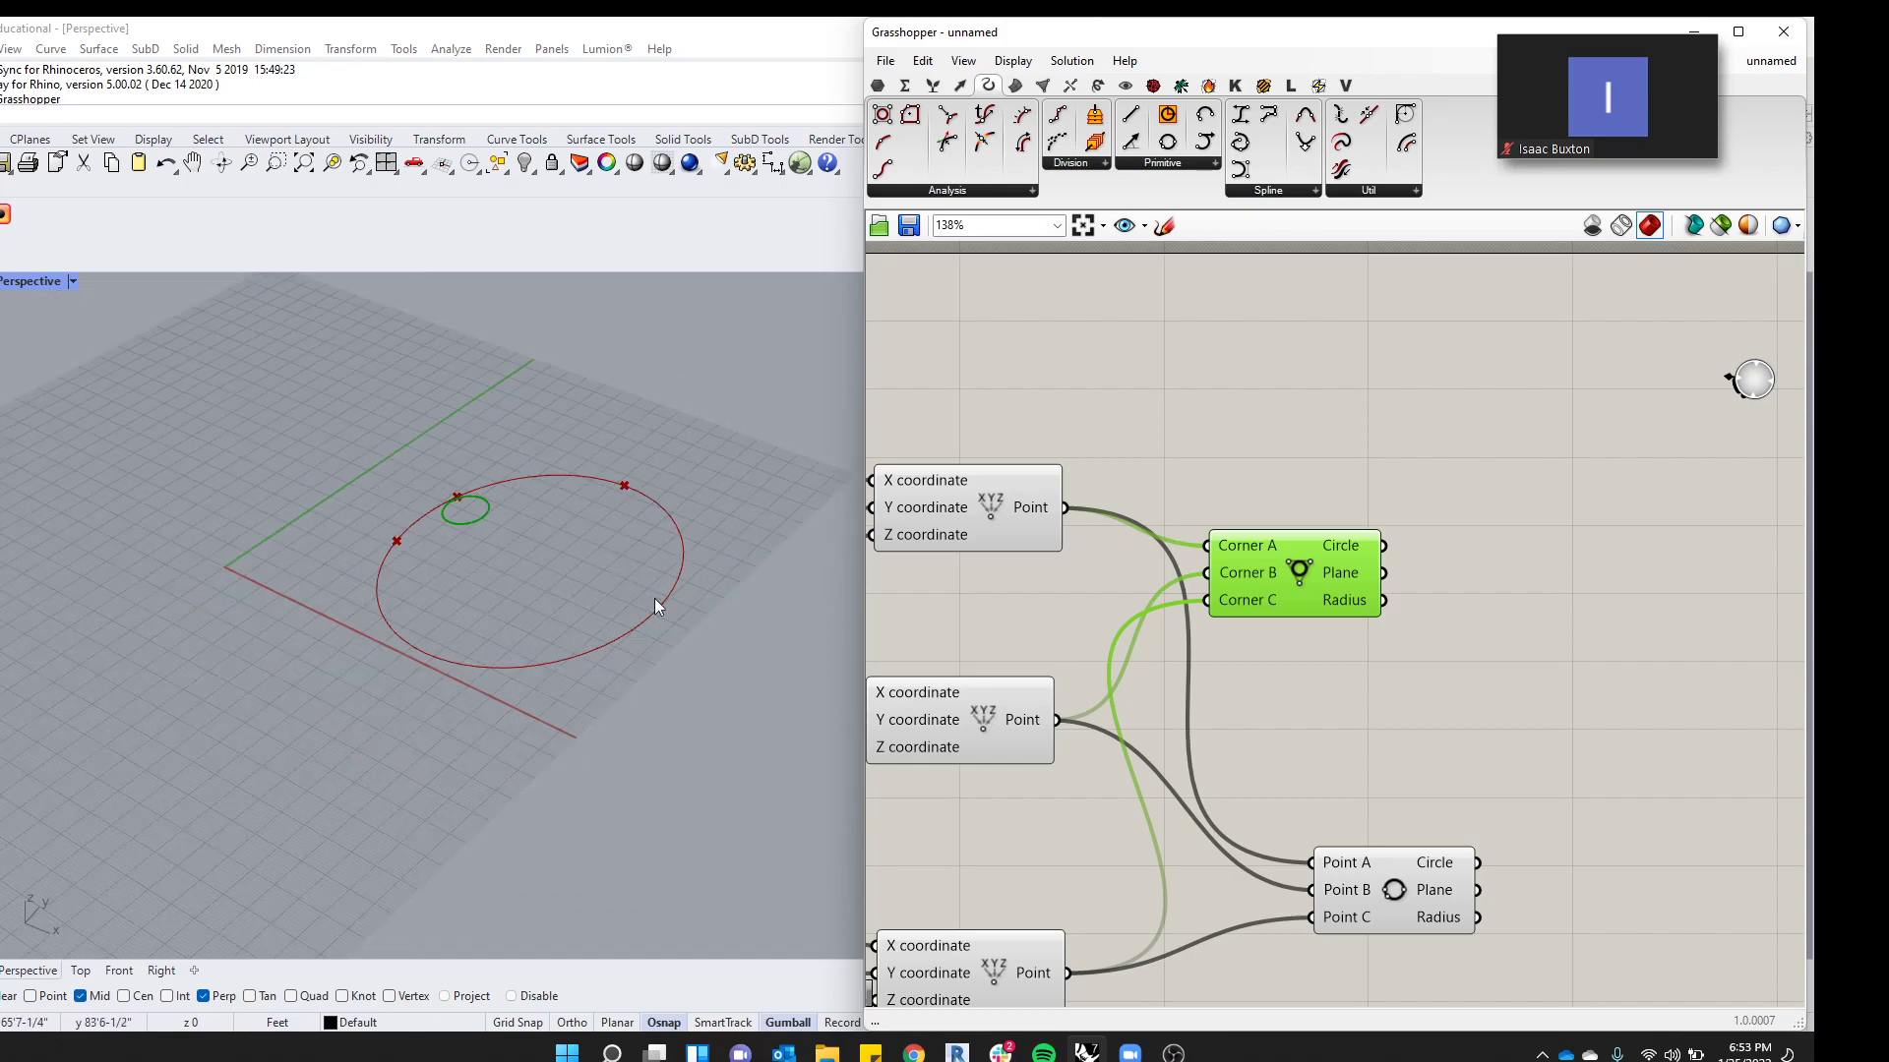
Add a Circle Fit component to the canvas below the Construct Point components
drag(1375, 595, 1449, 563)
scroll(1177, 616, down, 4)
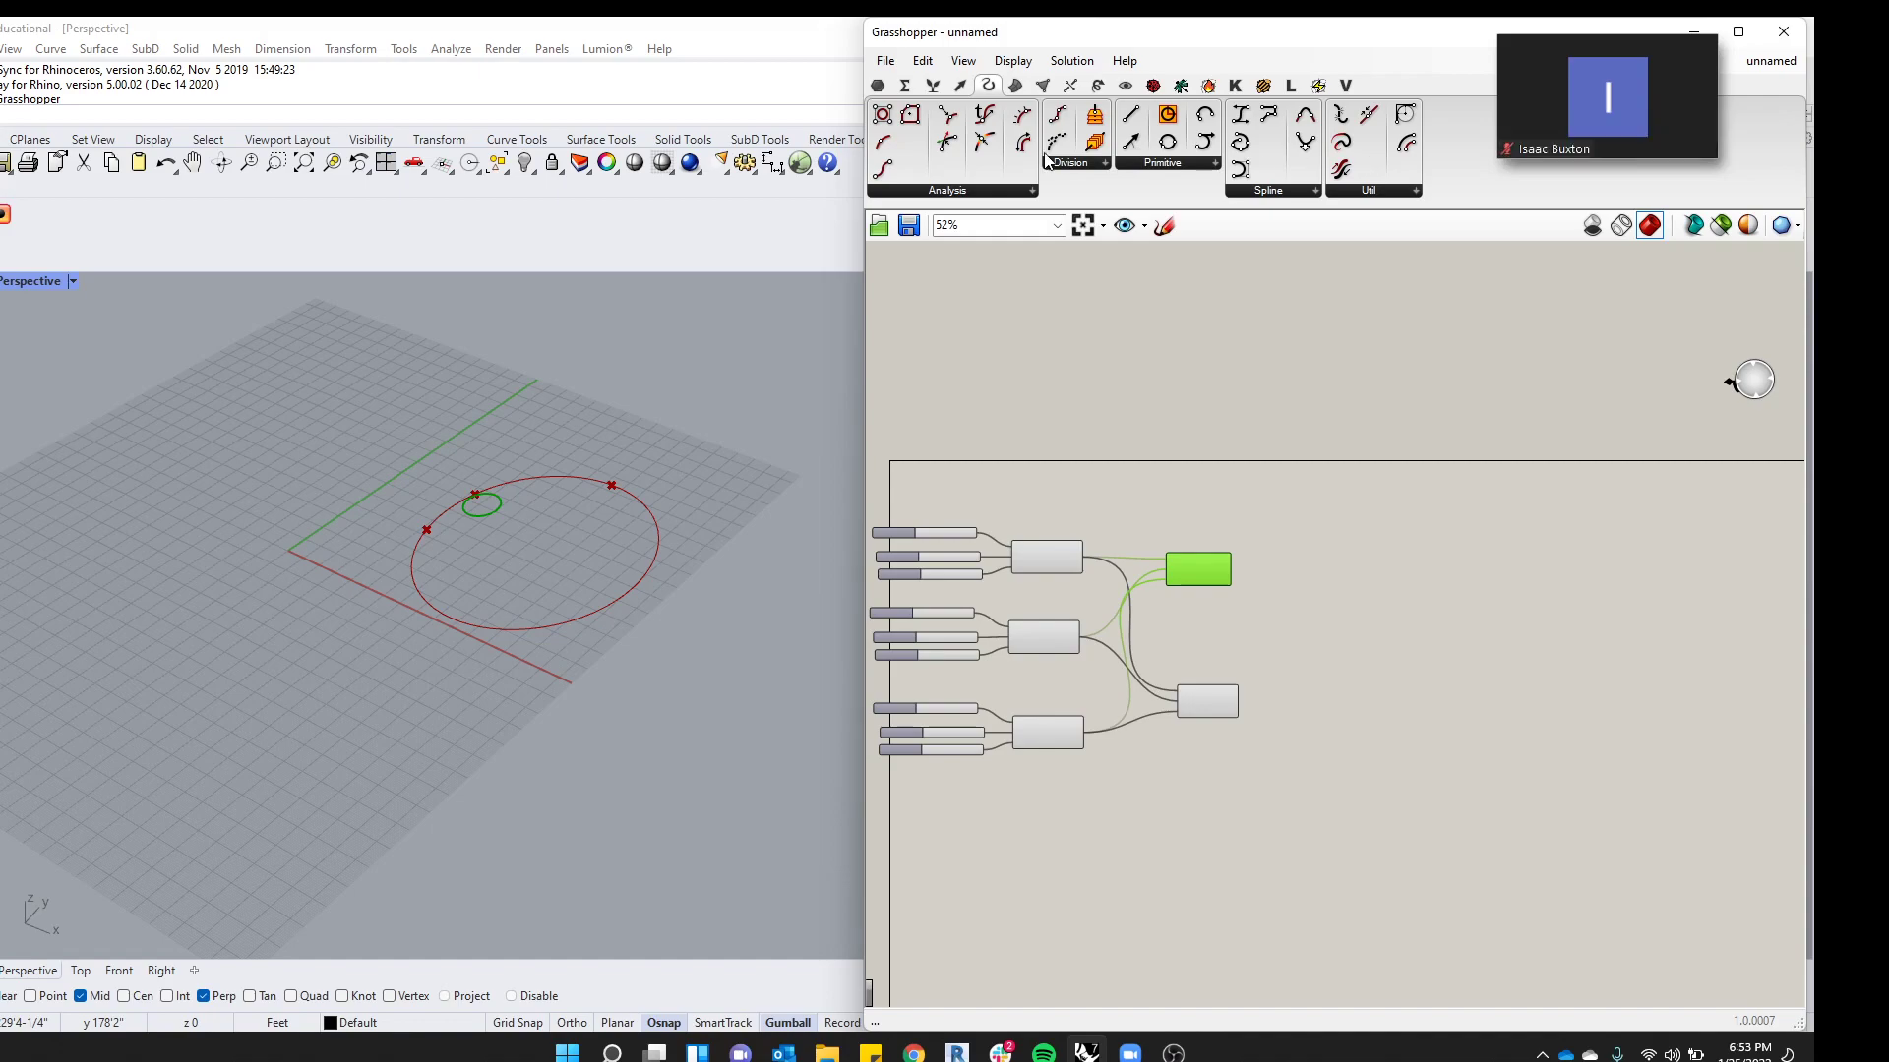
click(1149, 165)
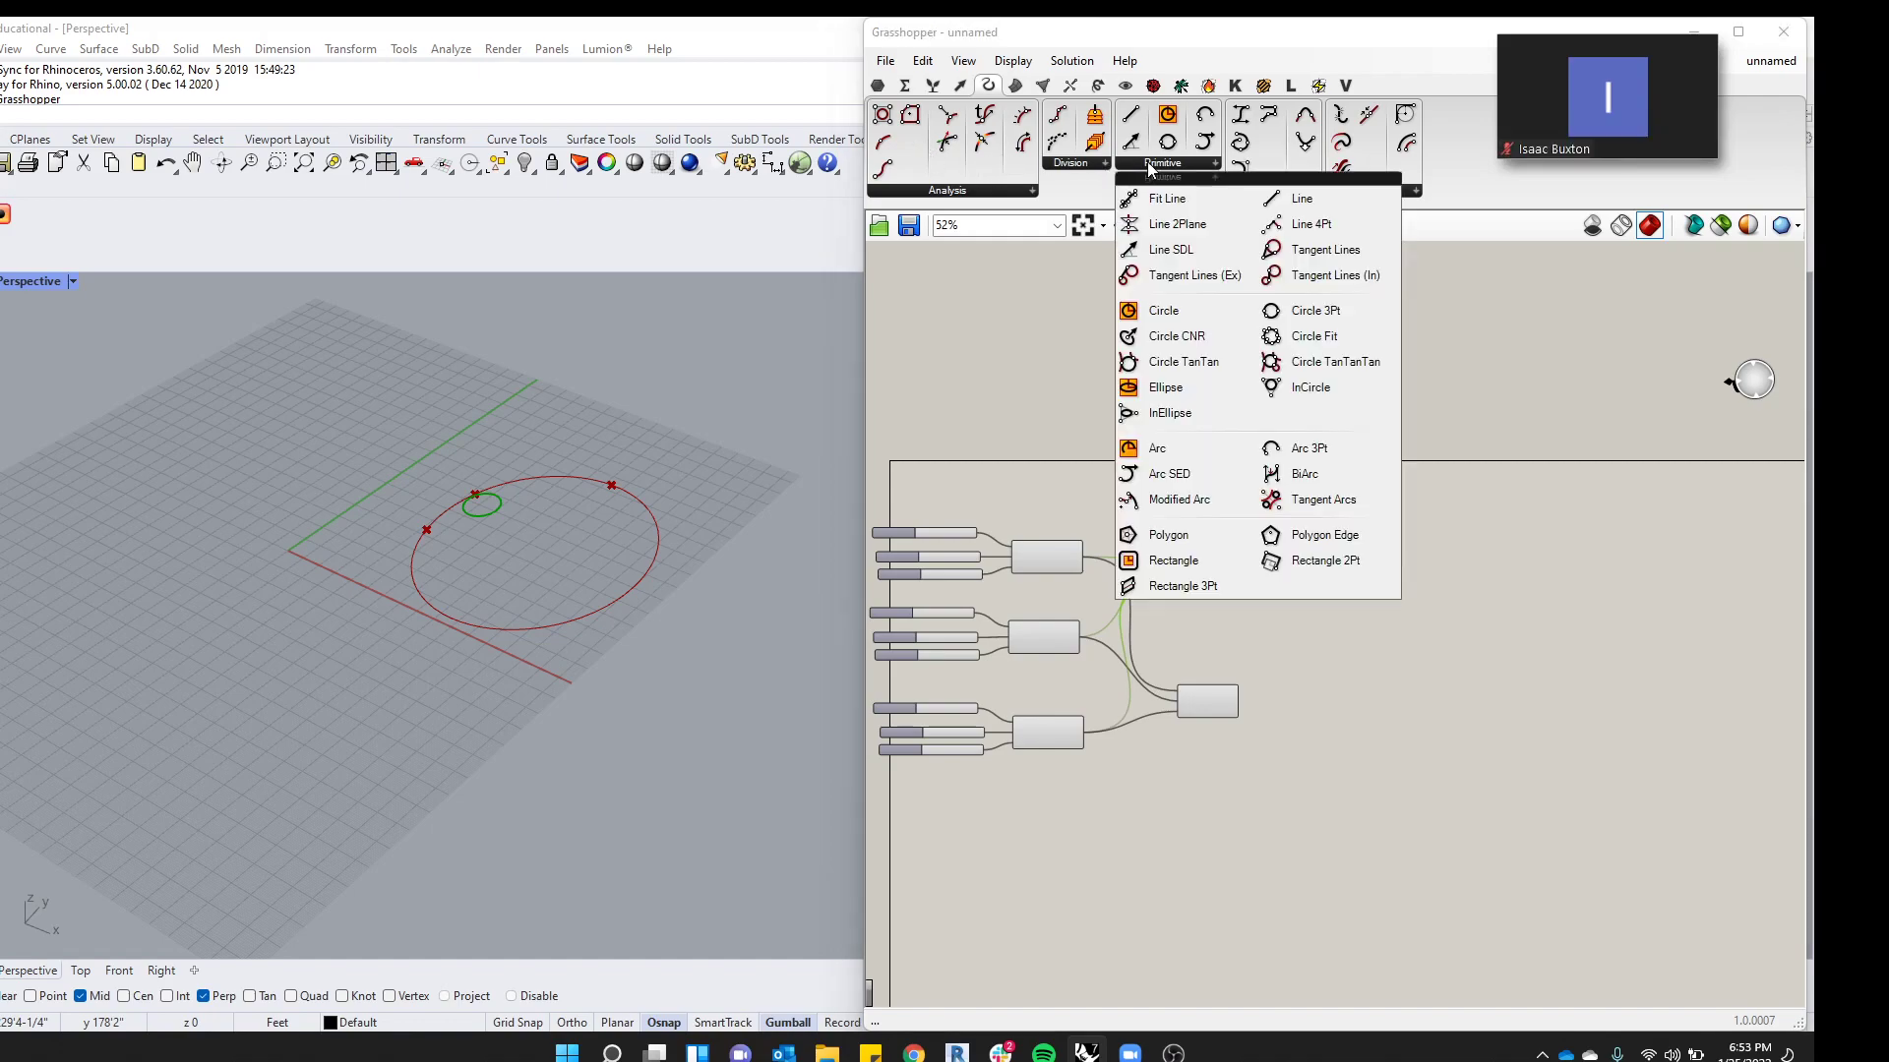
click(1309, 339)
click(1274, 881)
drag(1262, 886, 1089, 862)
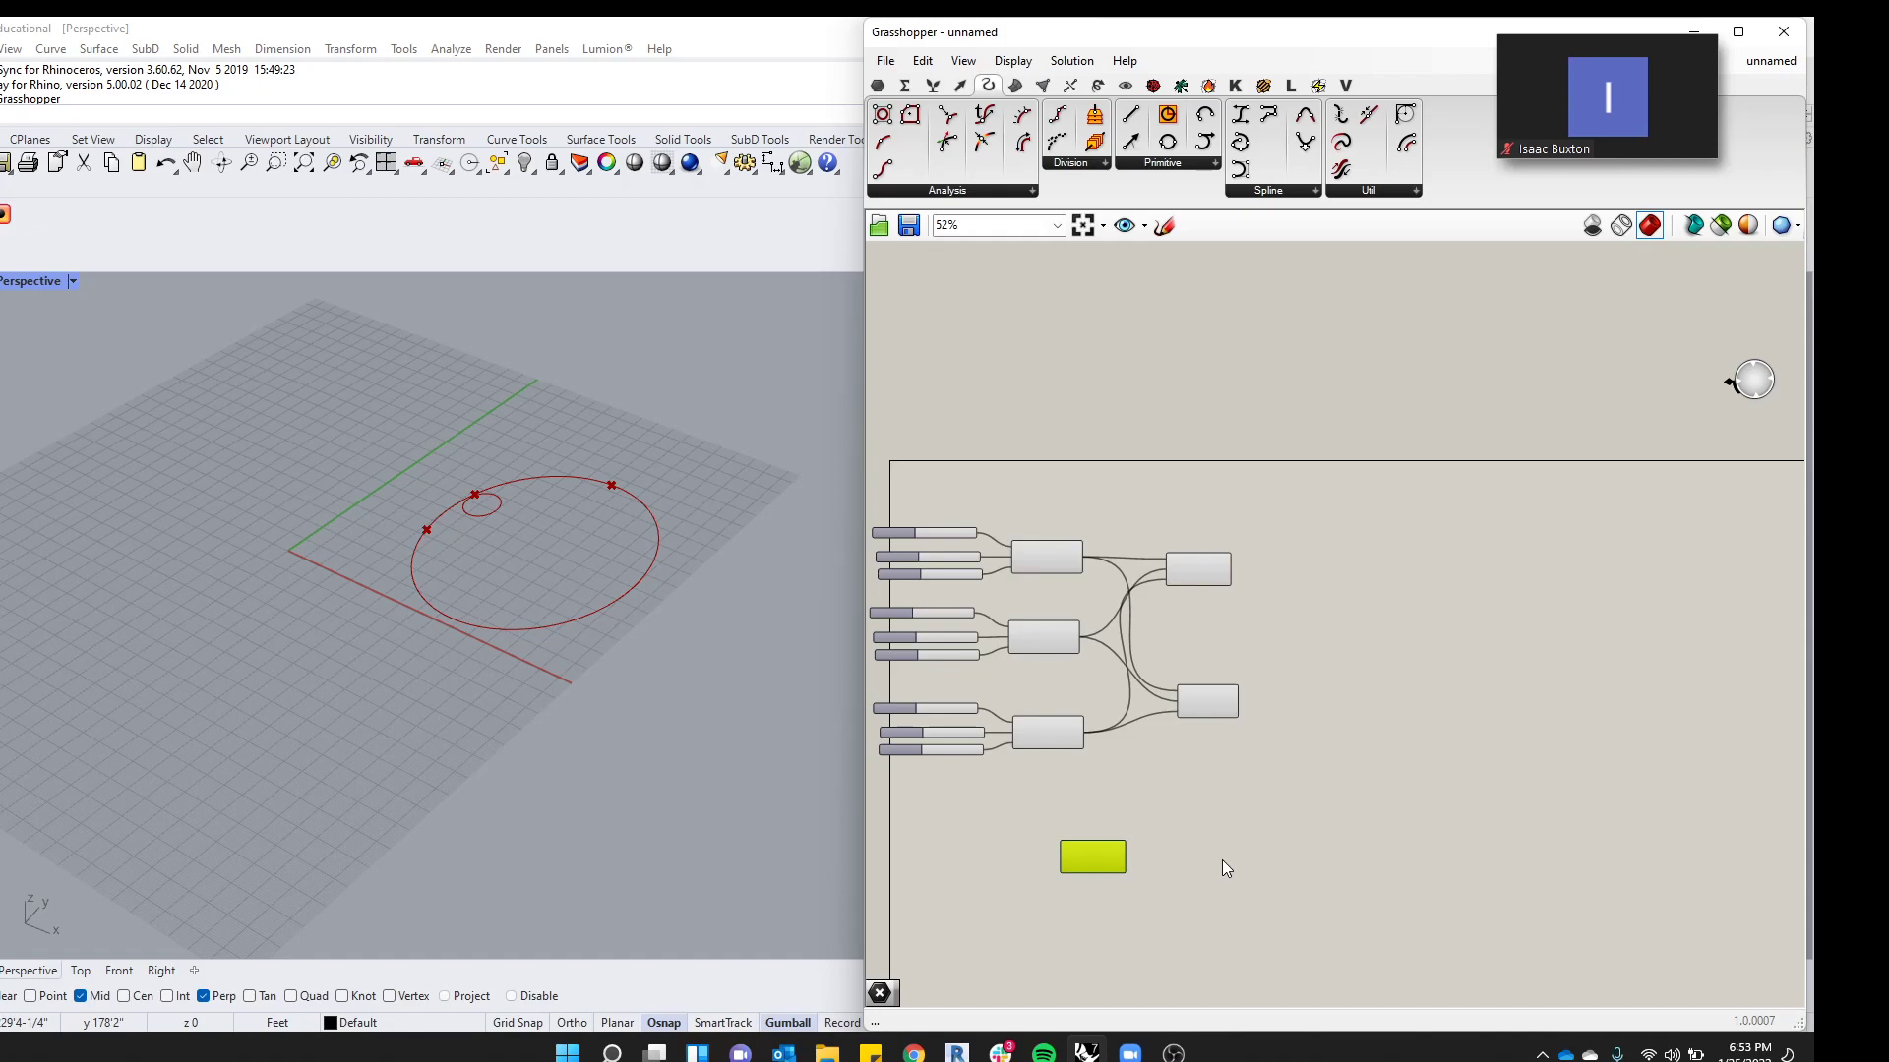
Move the Circle Fit component above the other circle components and reposition InCircle to make room for it
scroll(1149, 888, up, 4)
drag(1149, 887, 1636, 502)
scroll(1477, 587, down, 5)
drag(1532, 547, 1431, 369)
scroll(1460, 438, up, 3)
drag(1551, 426, 1364, 665)
drag(1372, 452, 1442, 545)
scroll(1380, 319, up, 1)
drag(1409, 347, 1297, 391)
scroll(1213, 368, up, 3)
middle_click(1213, 368)
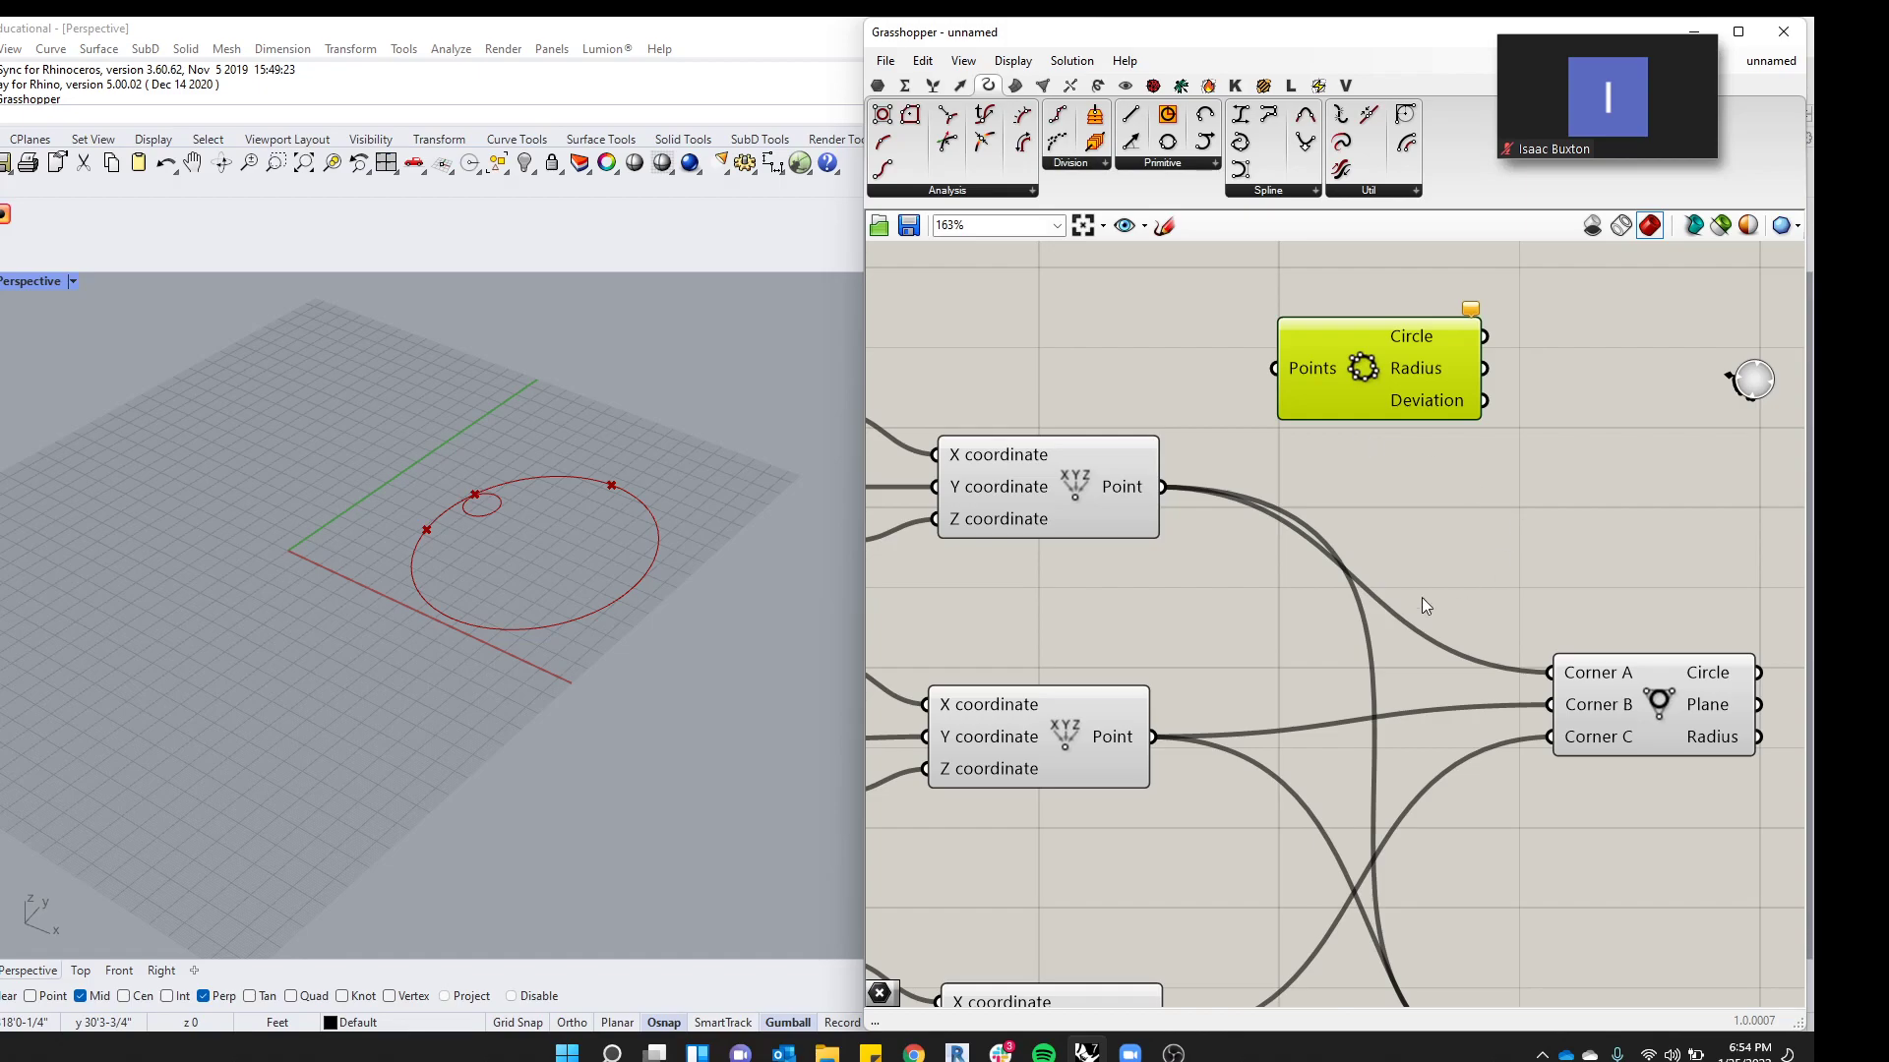
Connect all three points to Circle Fit's single Points input and line the component up above InCircle
mouse_move(1163, 488)
mouse_down()
mouse_move(1267, 369)
mouse_move(1340, 365)
mouse_up()
scroll(1165, 418, down, 3)
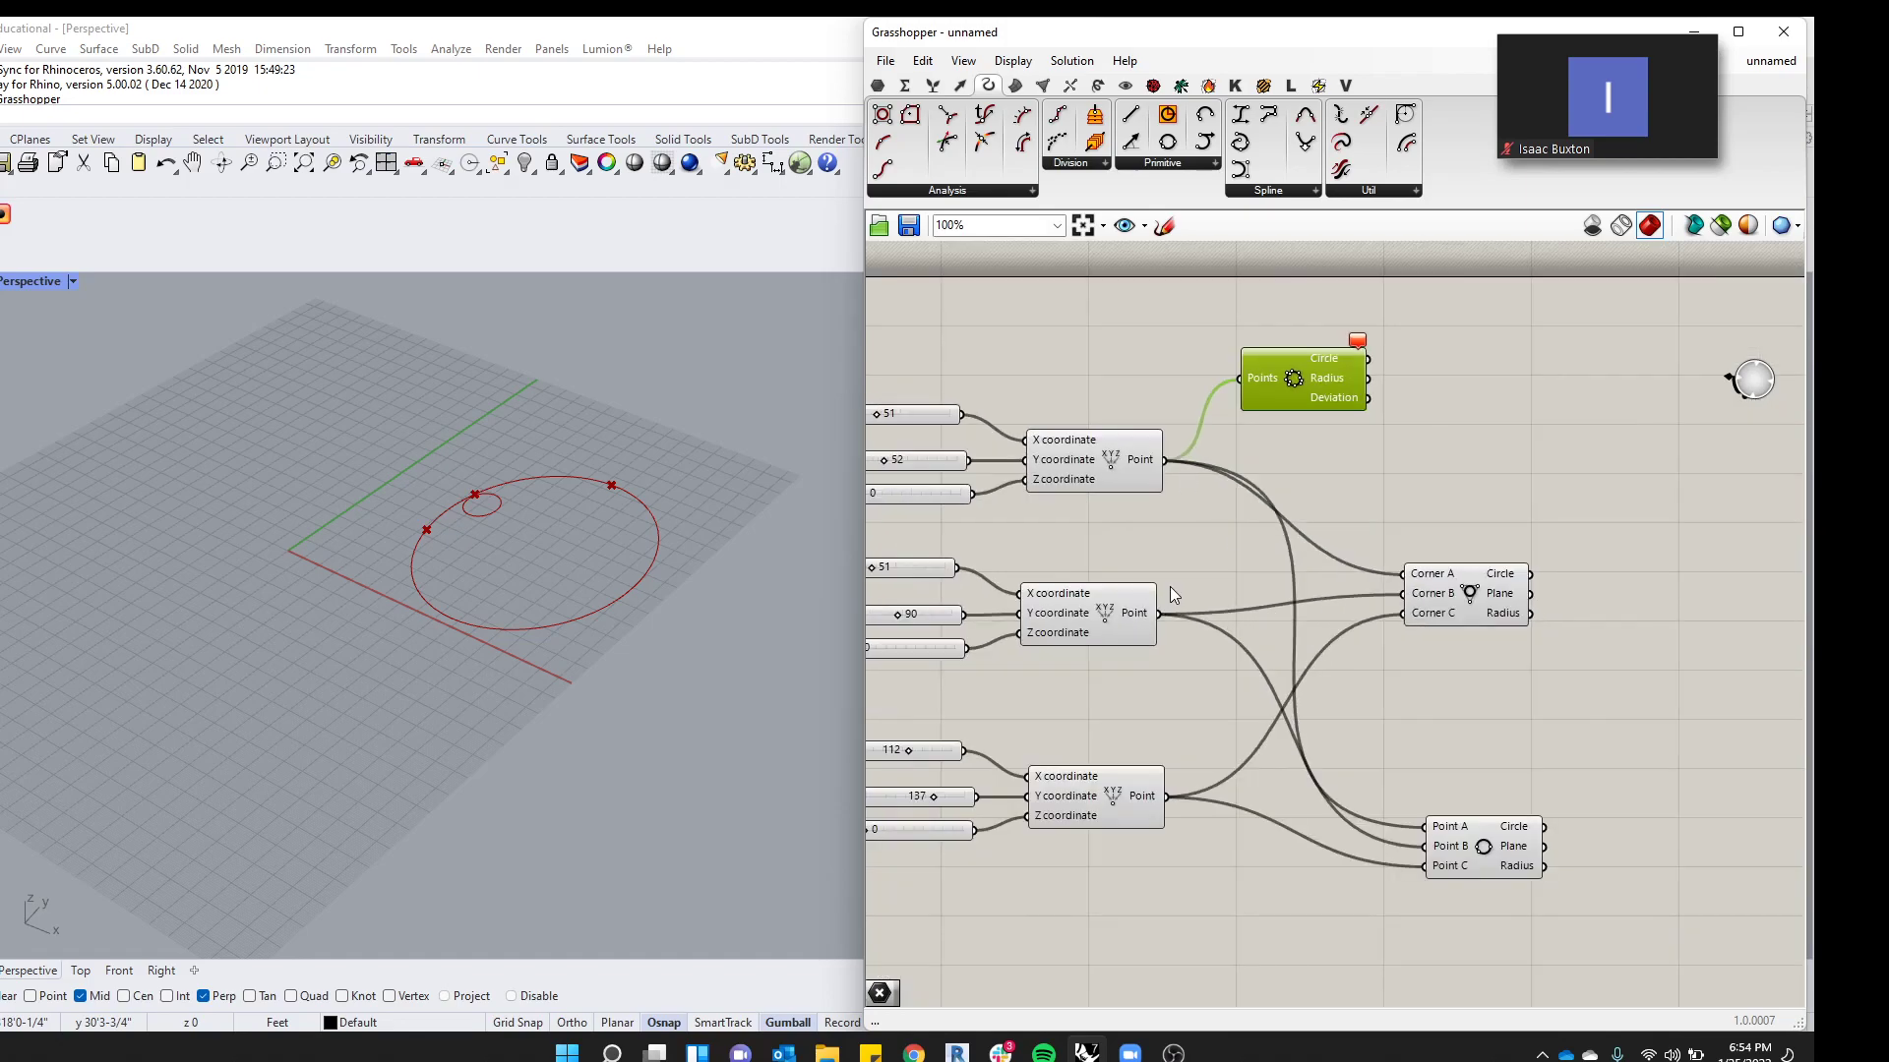
shift+drag(1210, 551, 1239, 379)
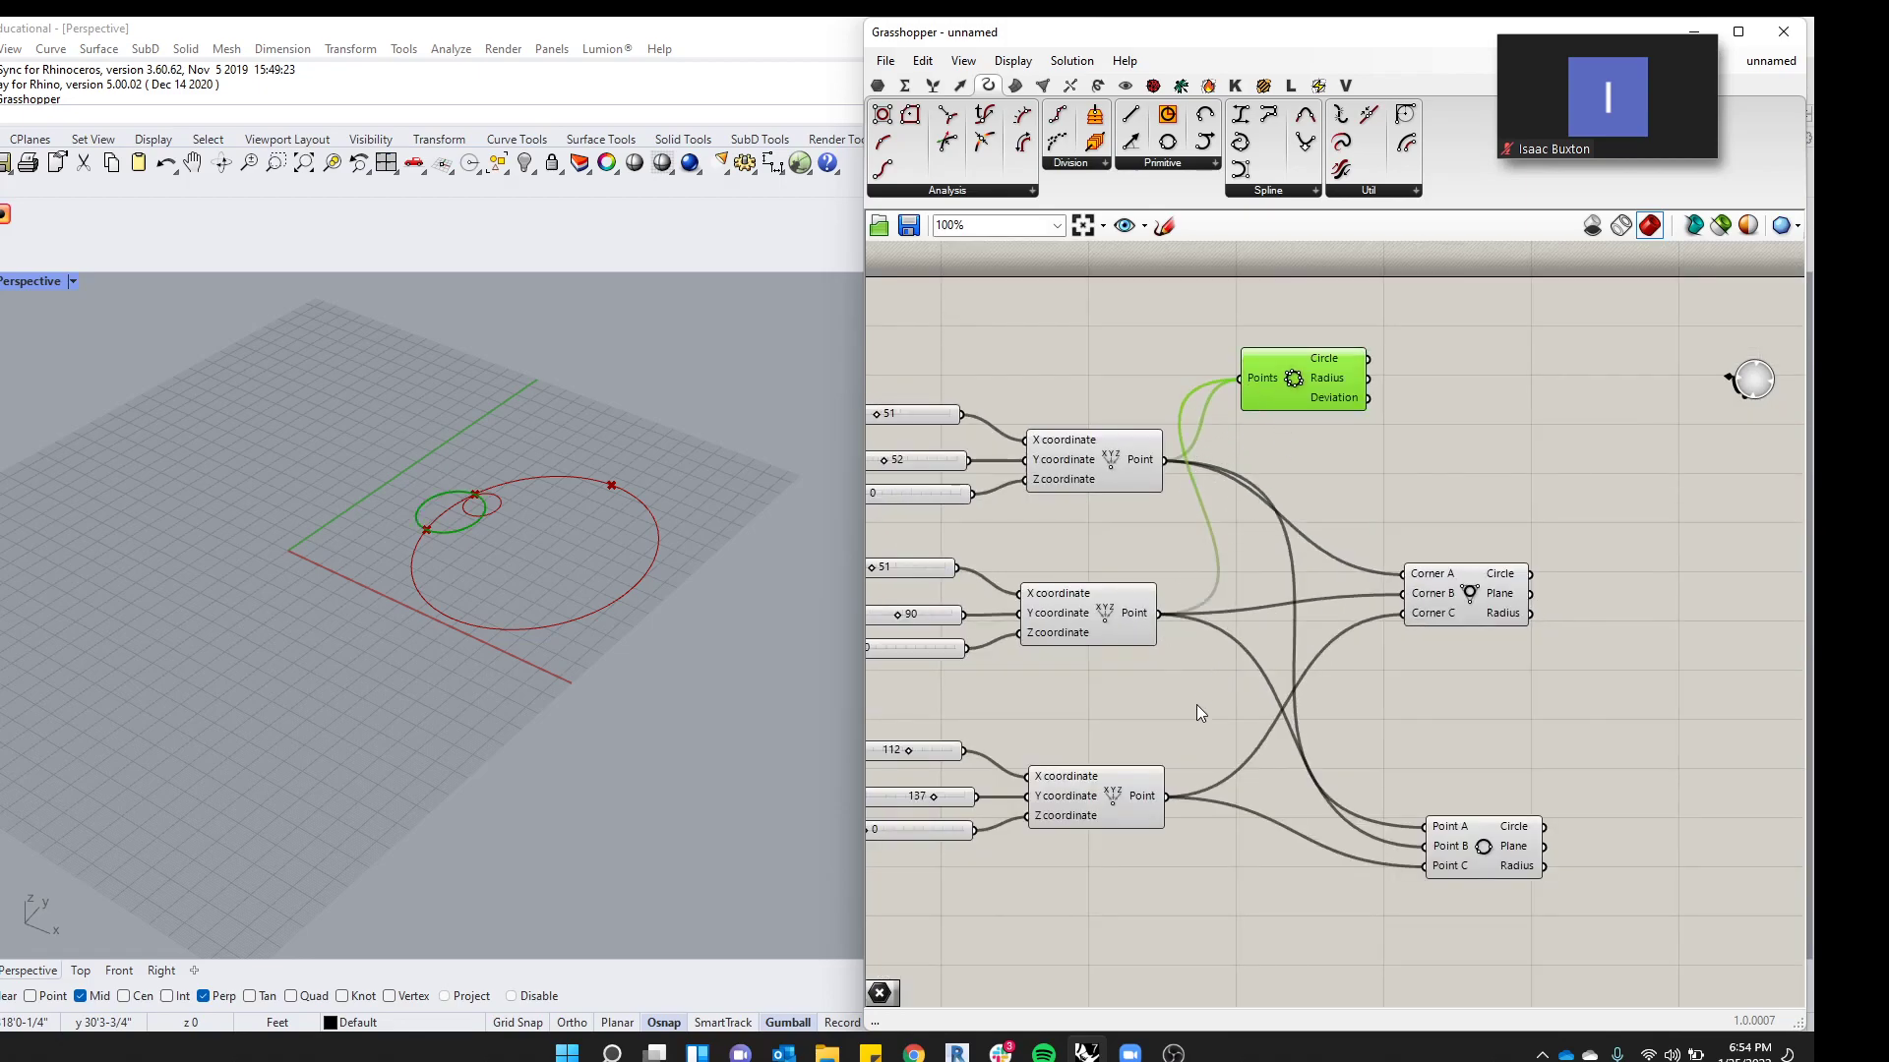
shift+drag(1170, 803, 1471, 421)
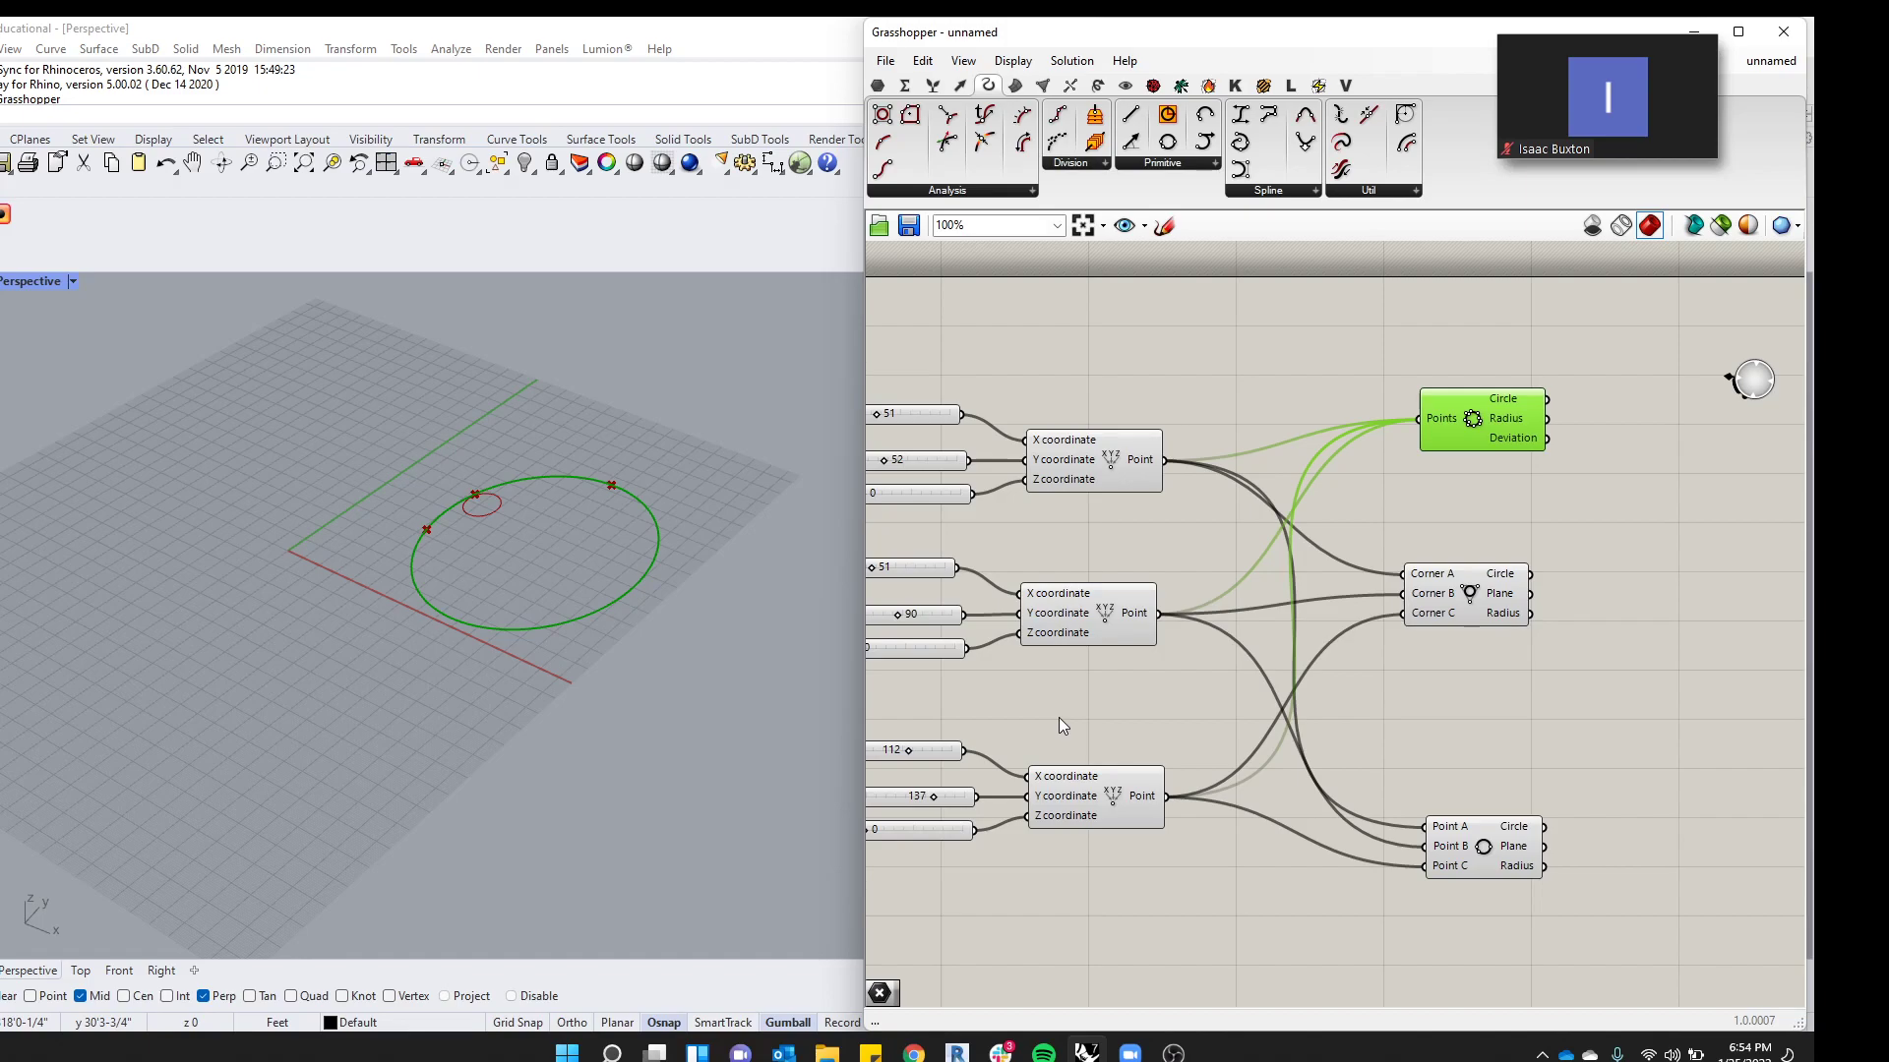
scroll(624, 594, down, 2)
scroll(570, 431, up, 6)
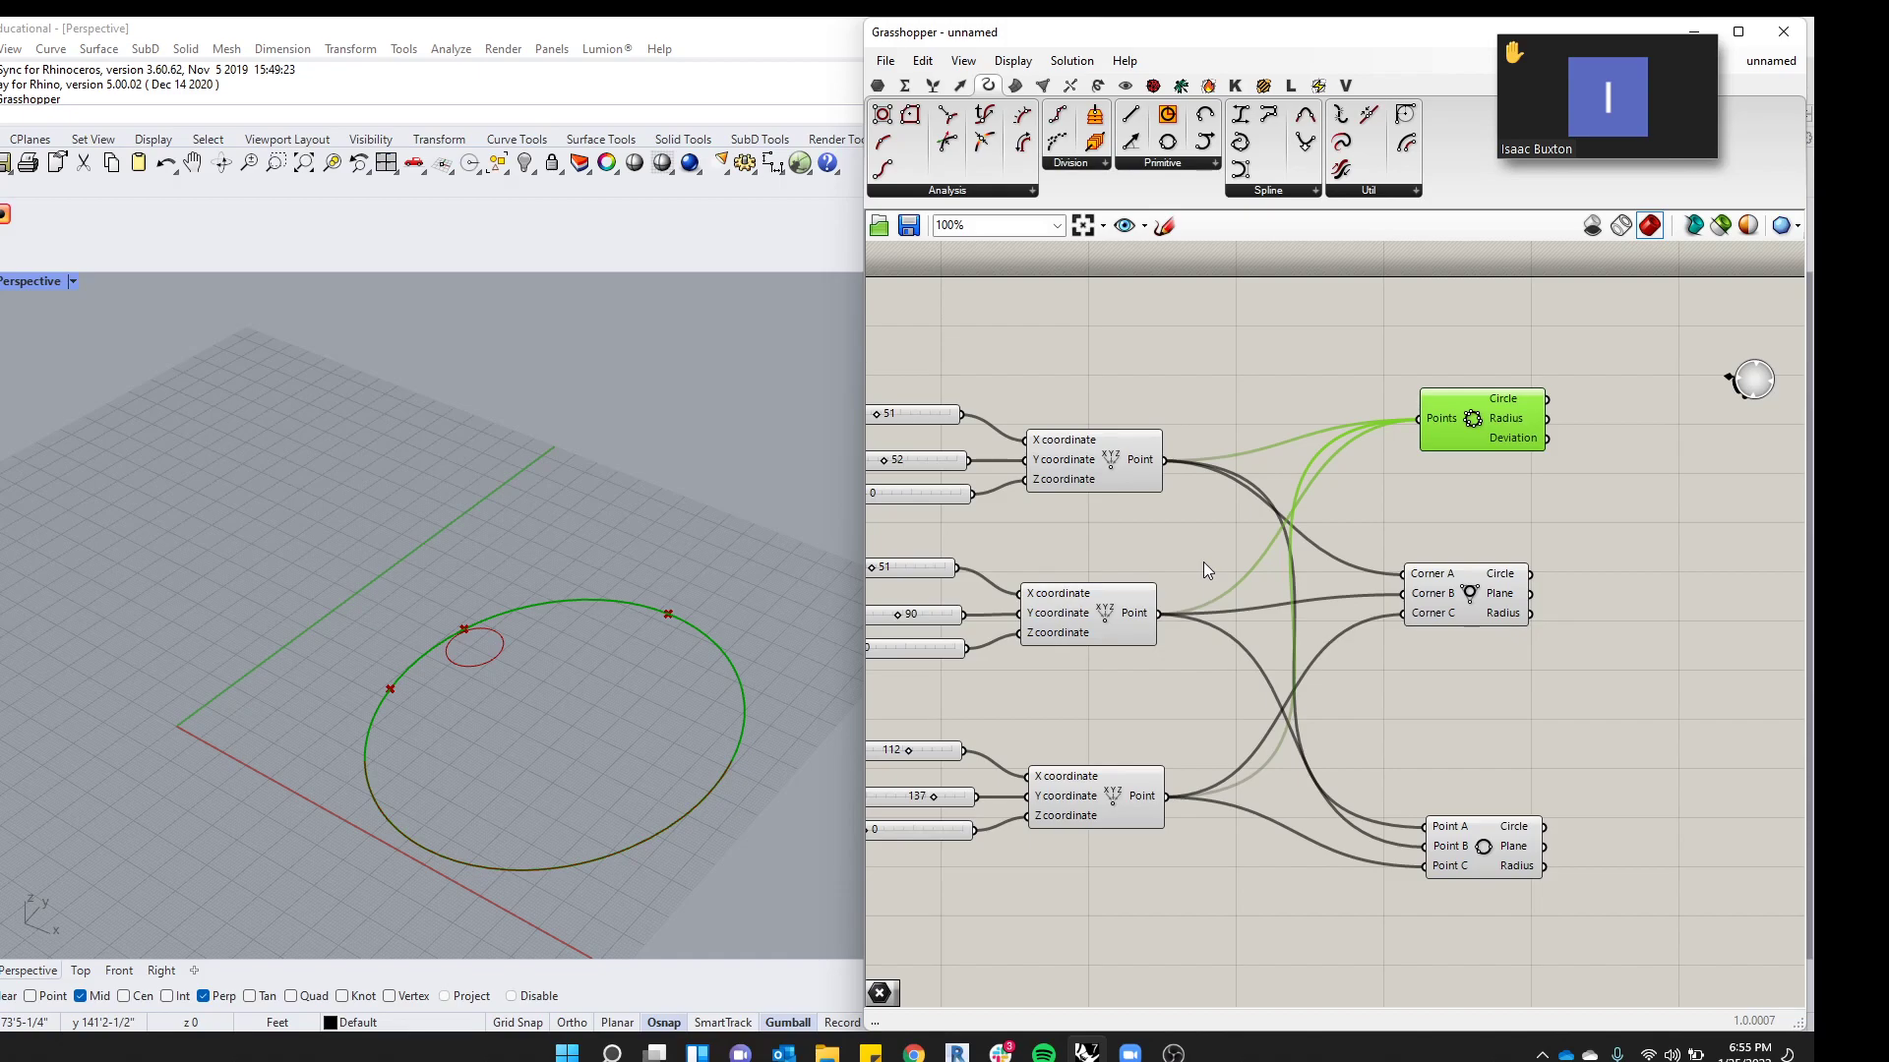
Switch to the Zoom meeting window and start sharing the entire screen
mouse_move(1538, 126)
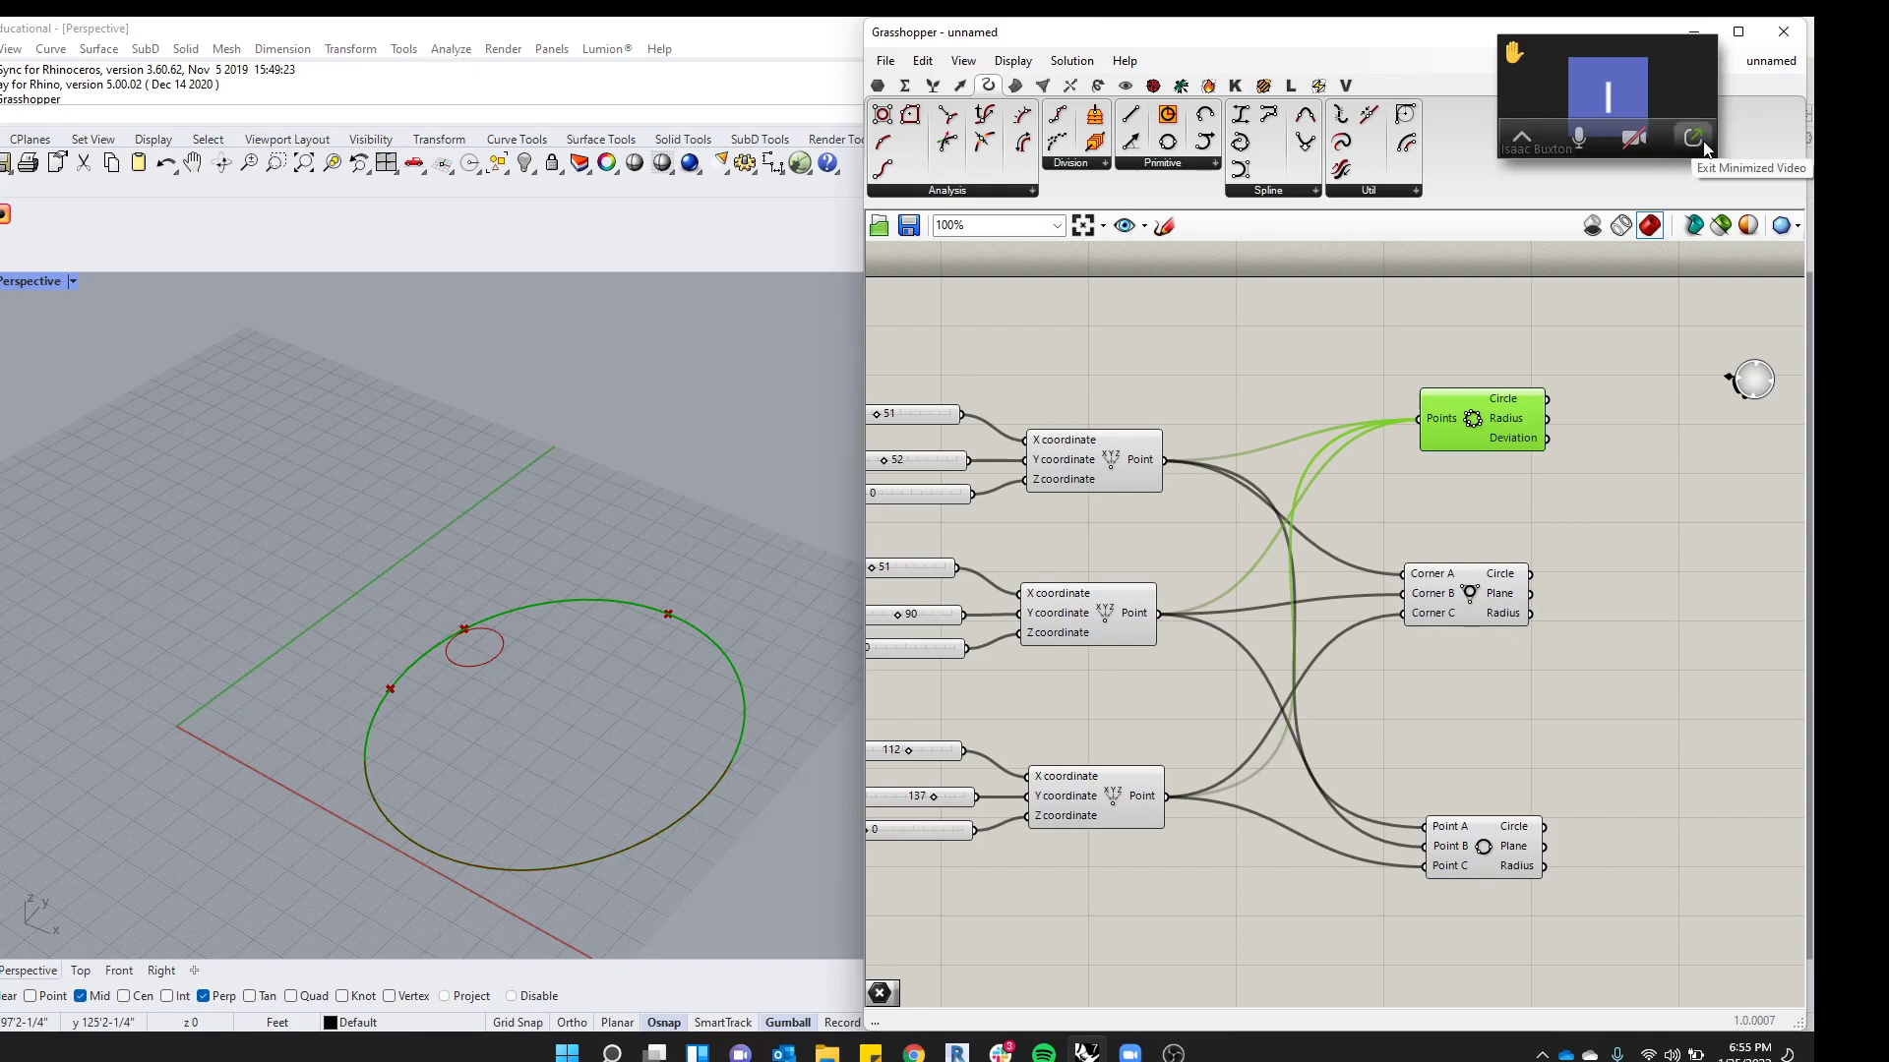
click(1705, 145)
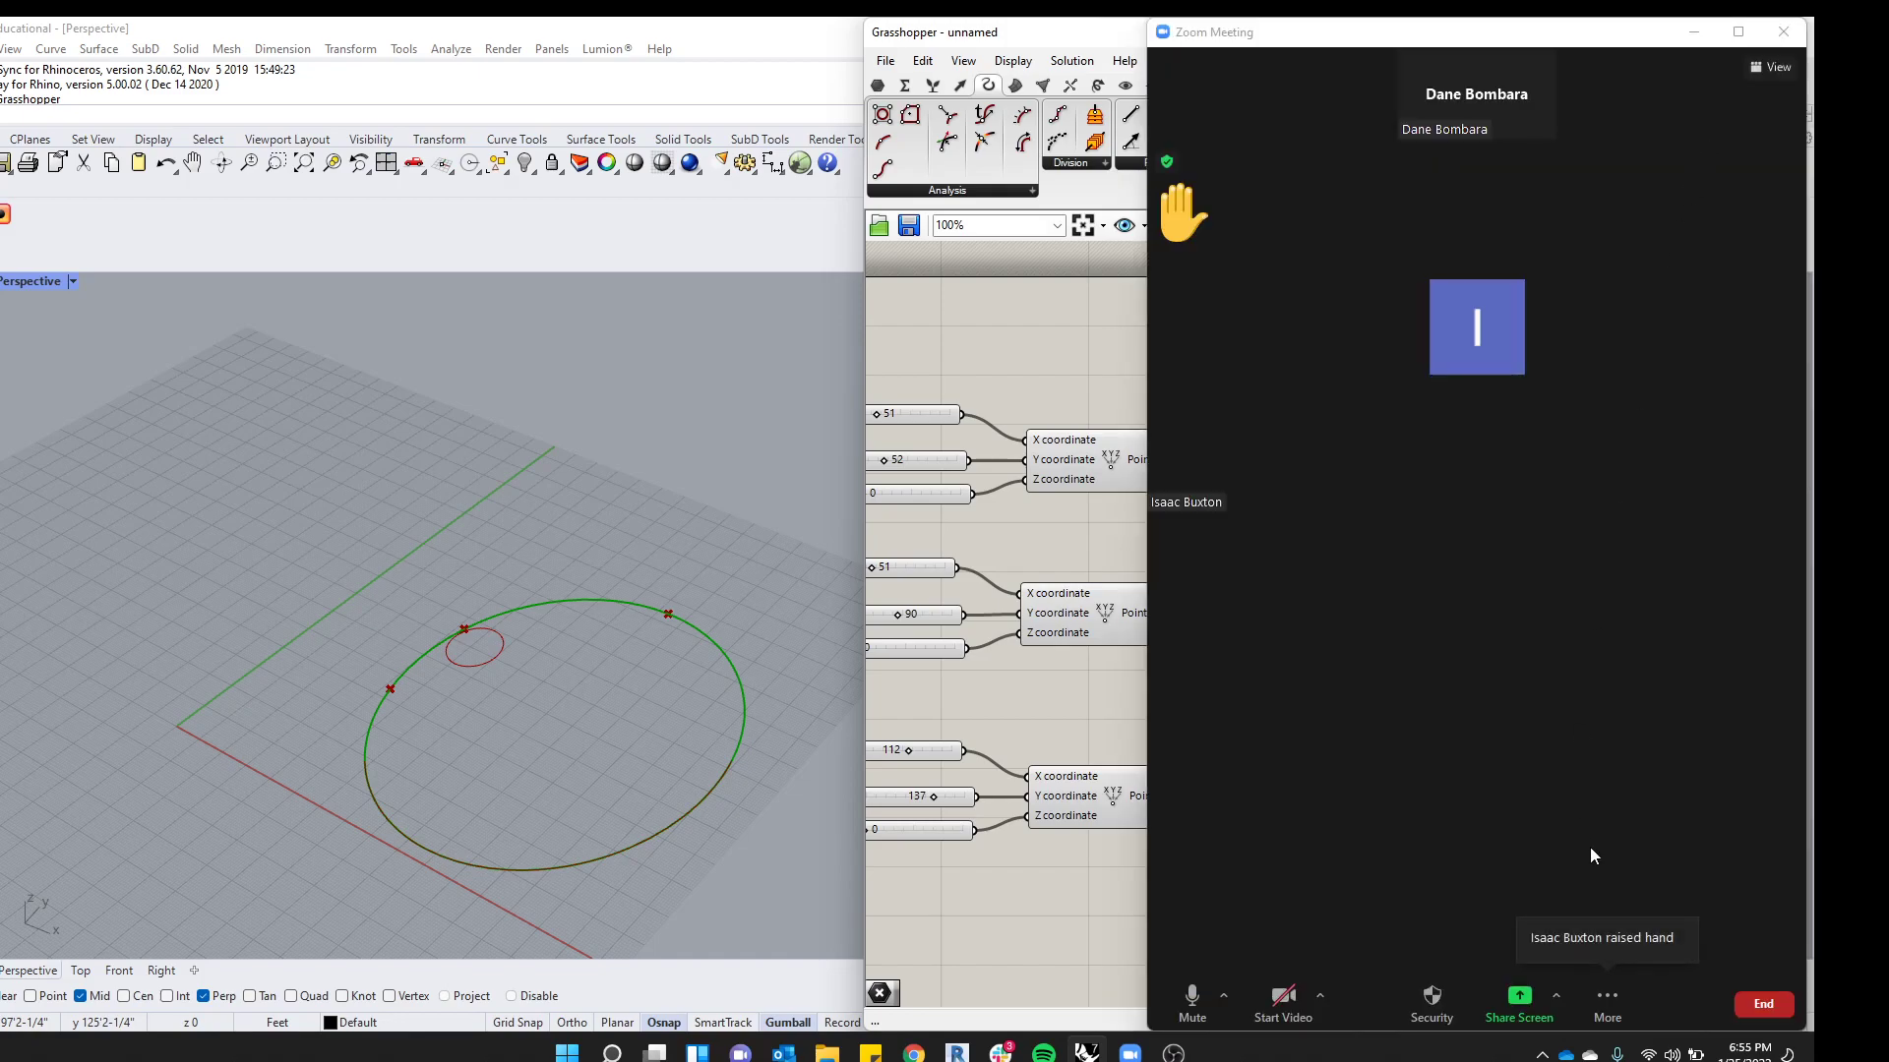
click(1511, 1021)
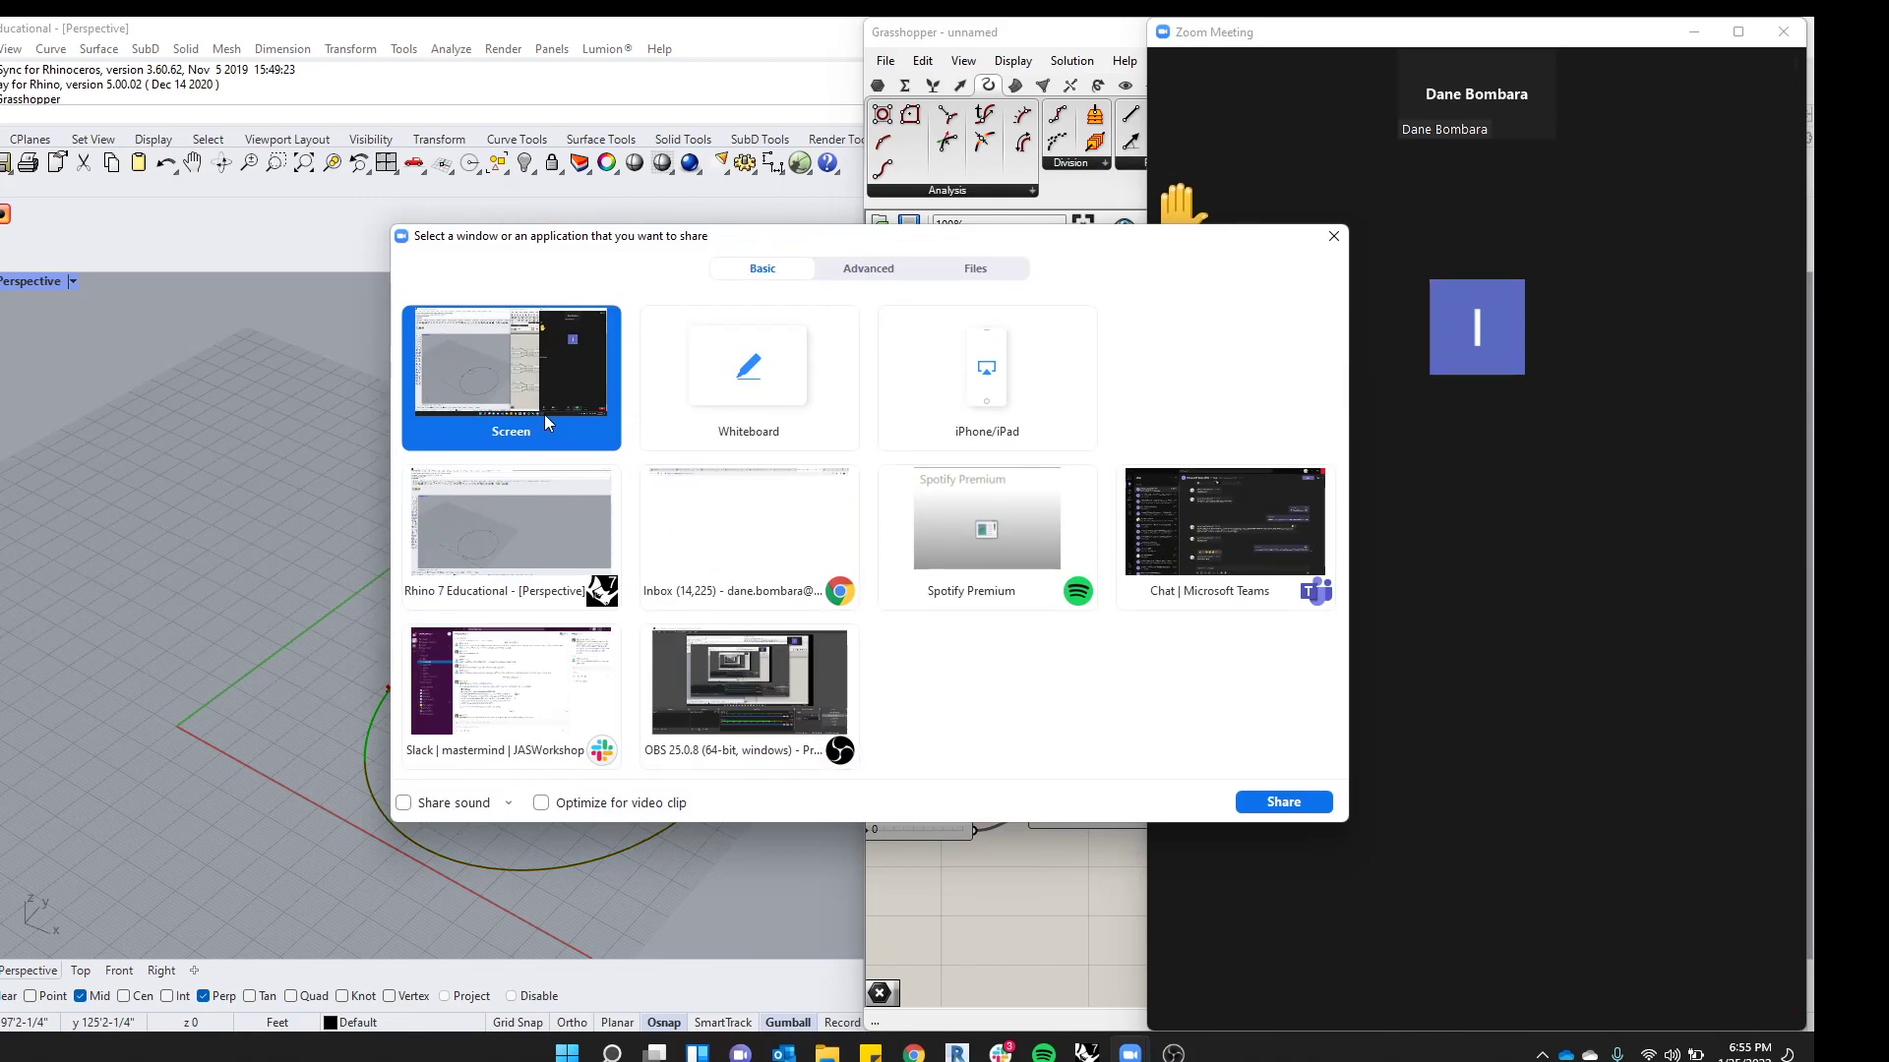
click(1283, 802)
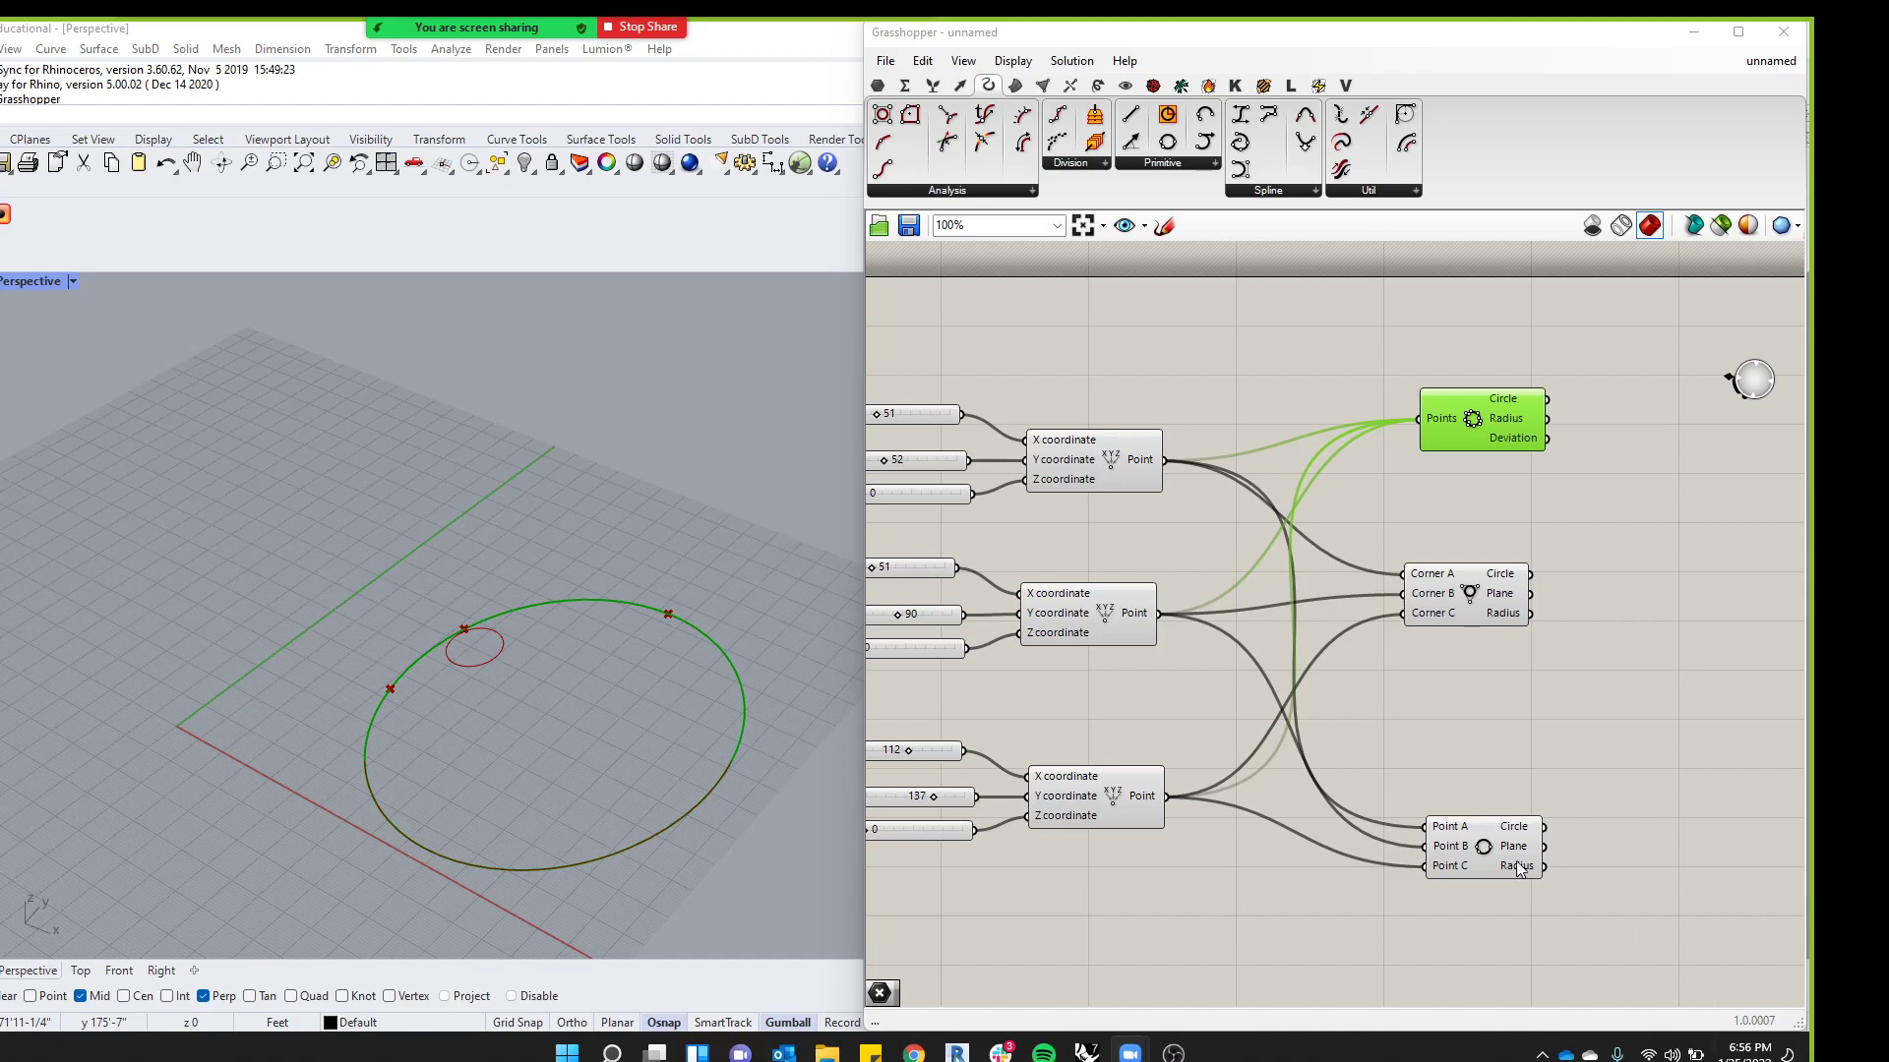
Add a plane-and-radius Circle component to the canvas below the lowest Construct Point component
scroll(1371, 815, down, 4)
click(1249, 888)
double_click(1248, 887)
text(ci)
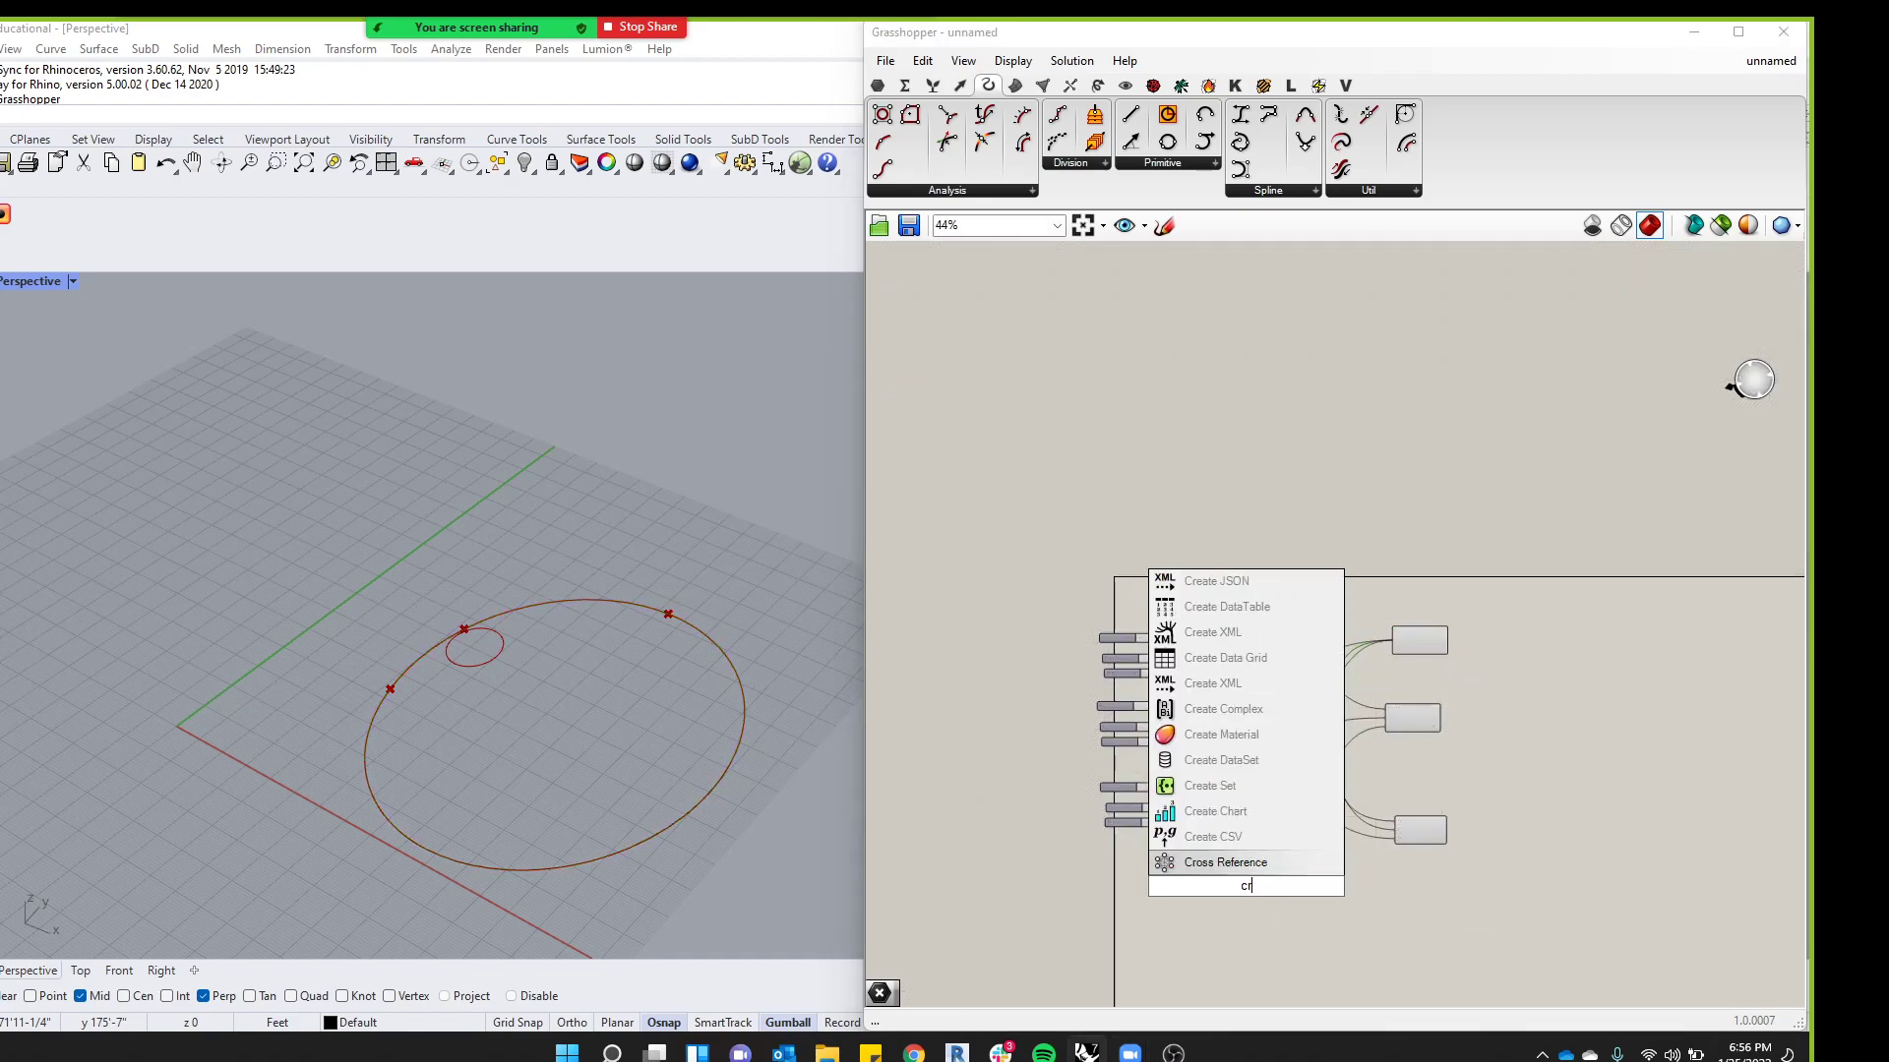
text(rc)
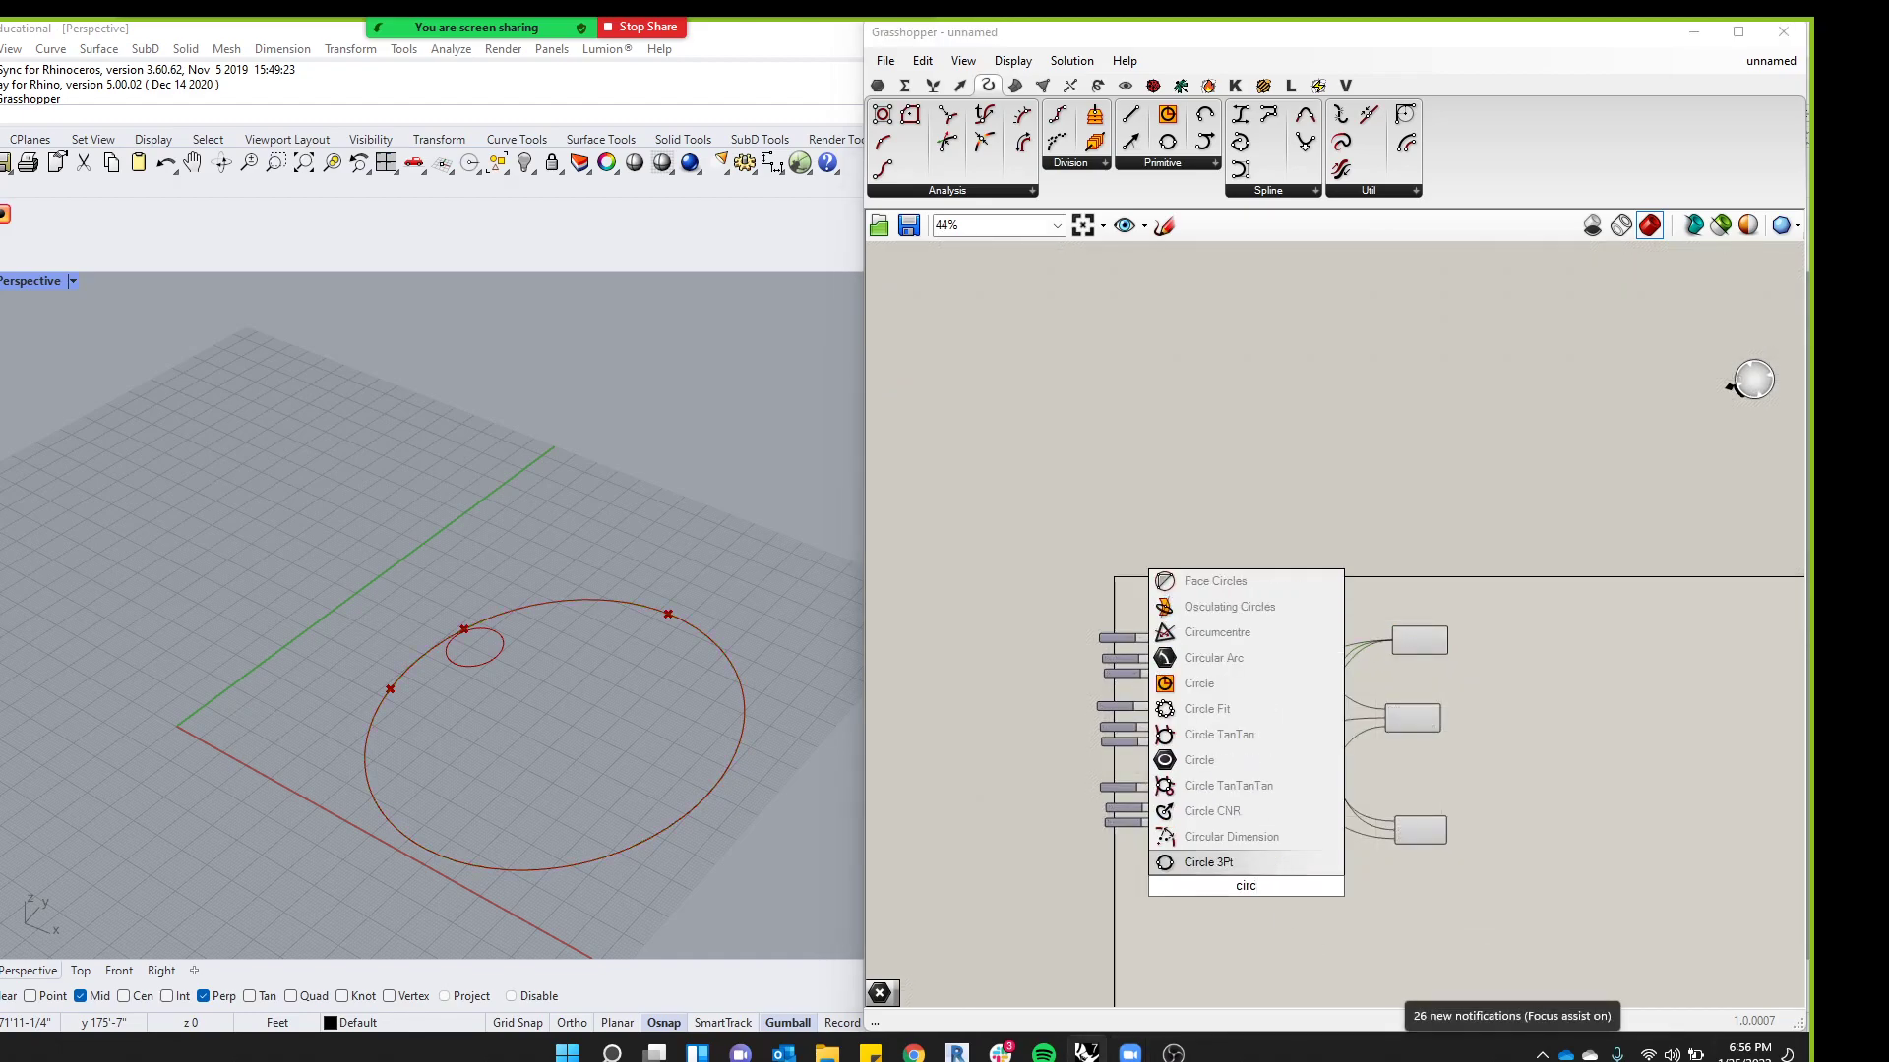
text(l4)
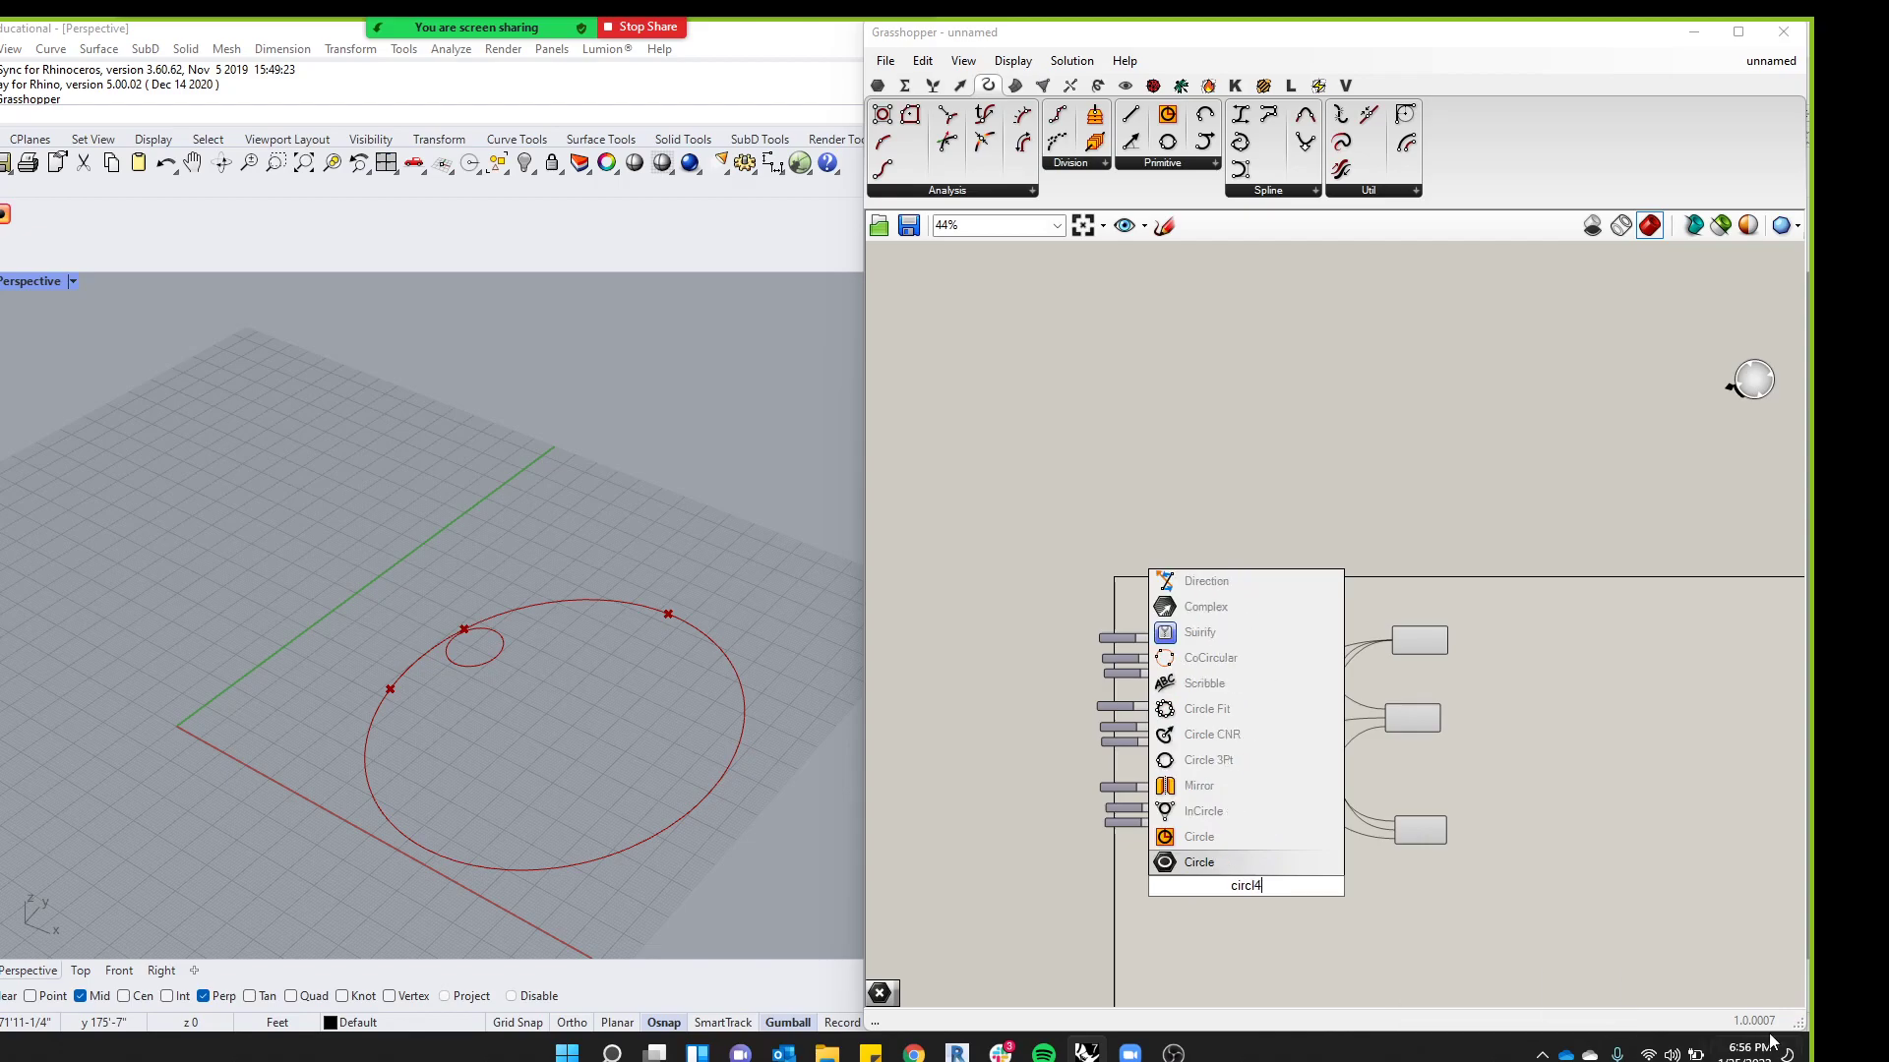
scroll(1352, 977, up, 2)
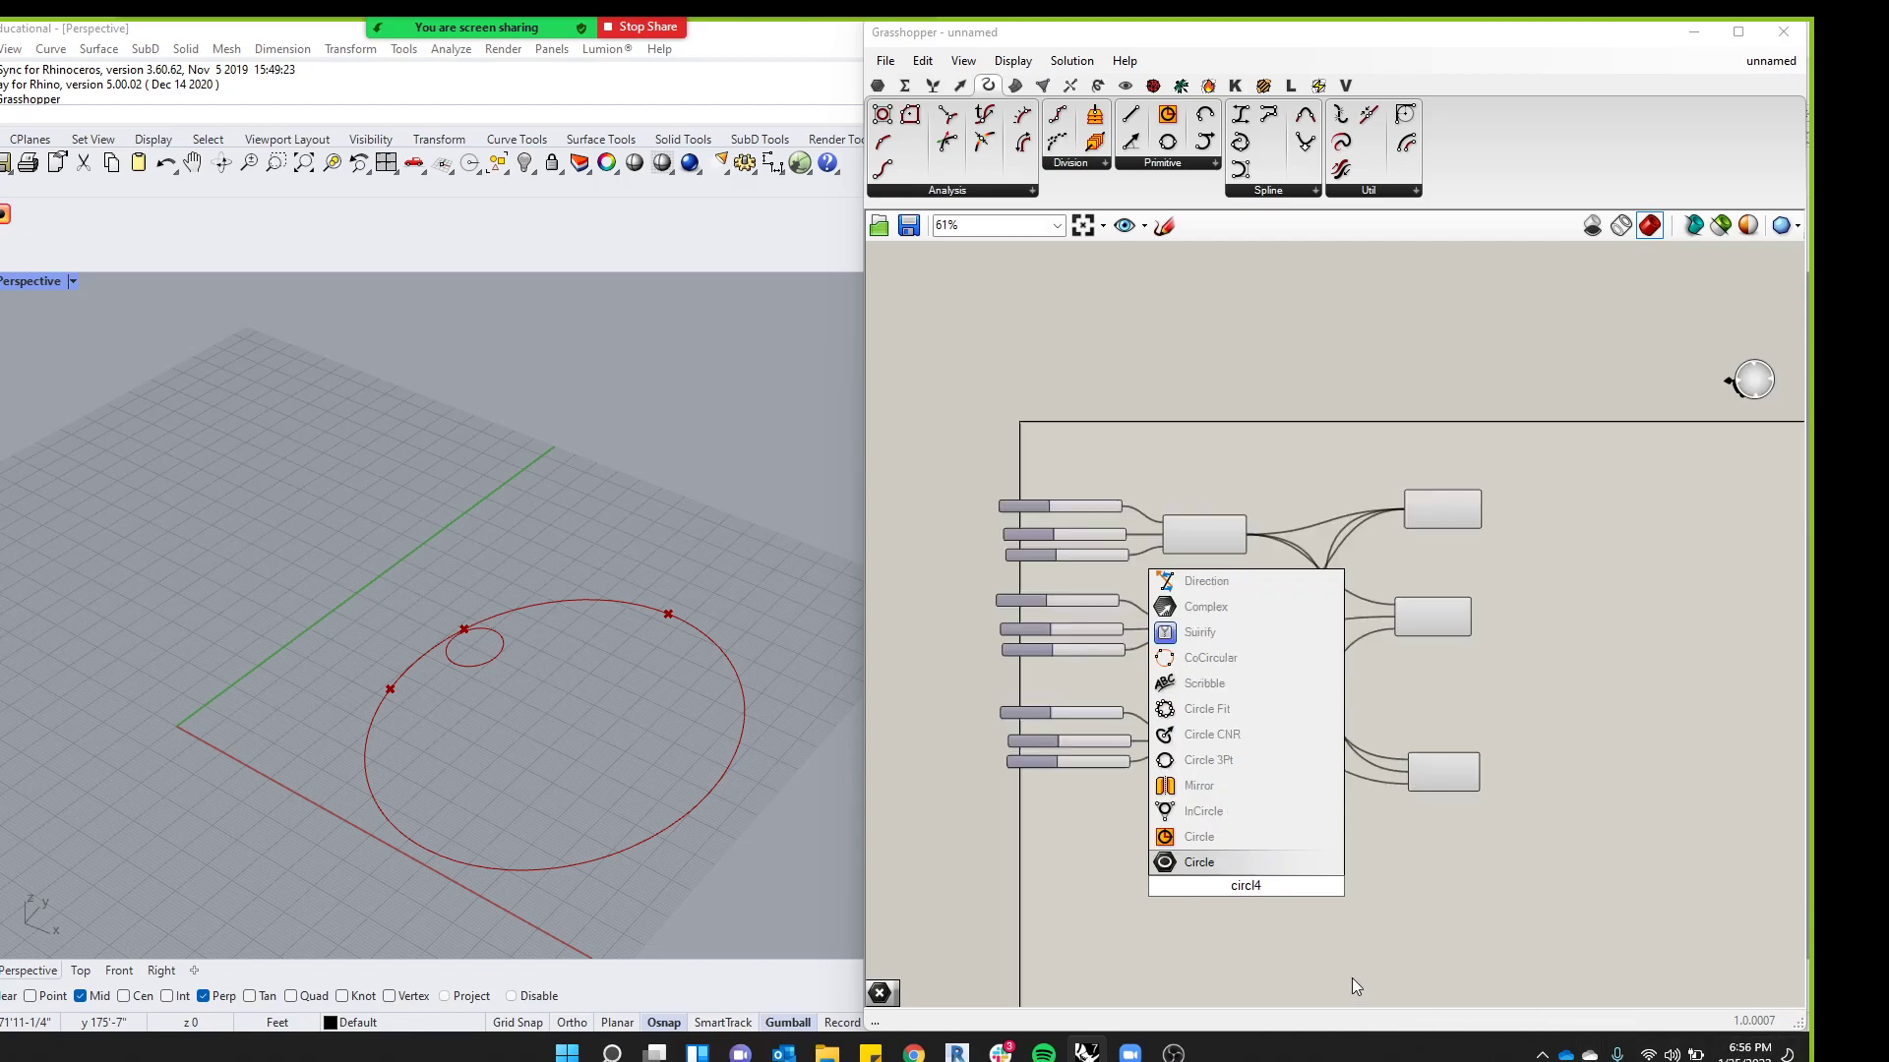
click(1248, 836)
scroll(1165, 847, up, 5)
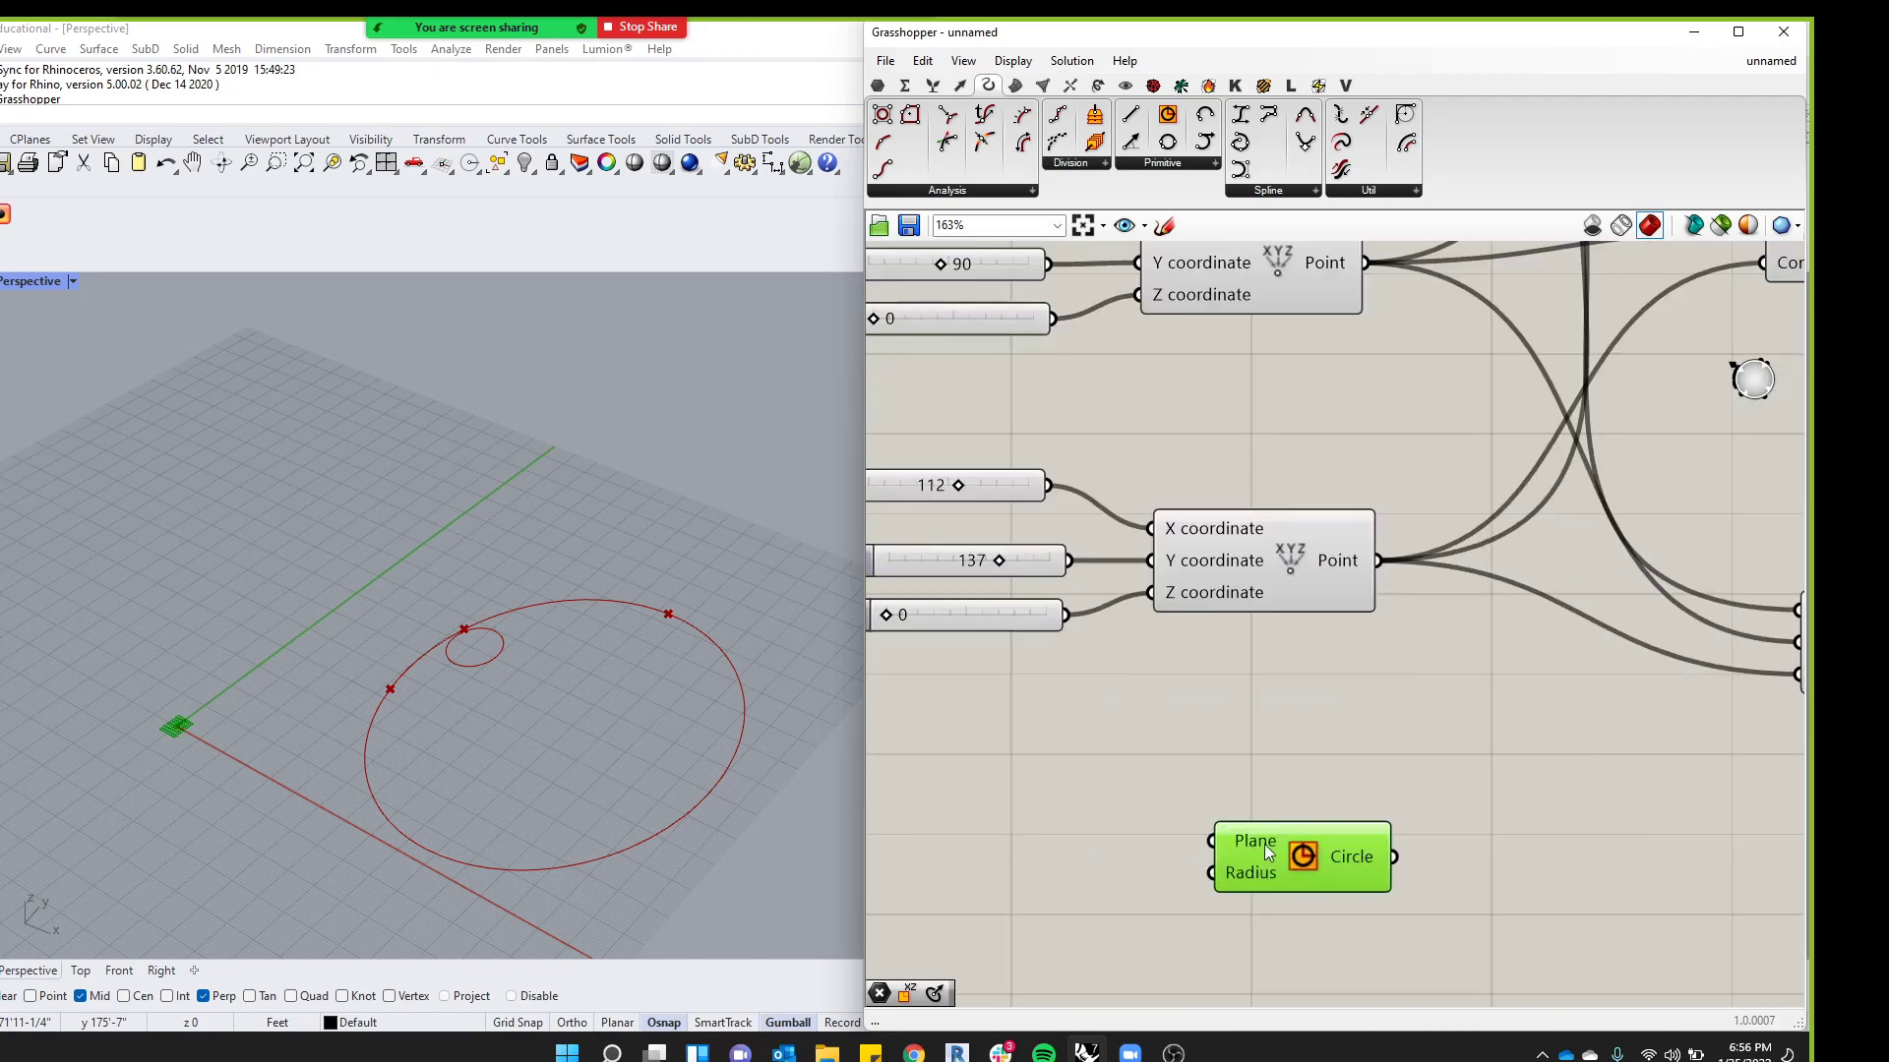
drag(1255, 852, 1215, 780)
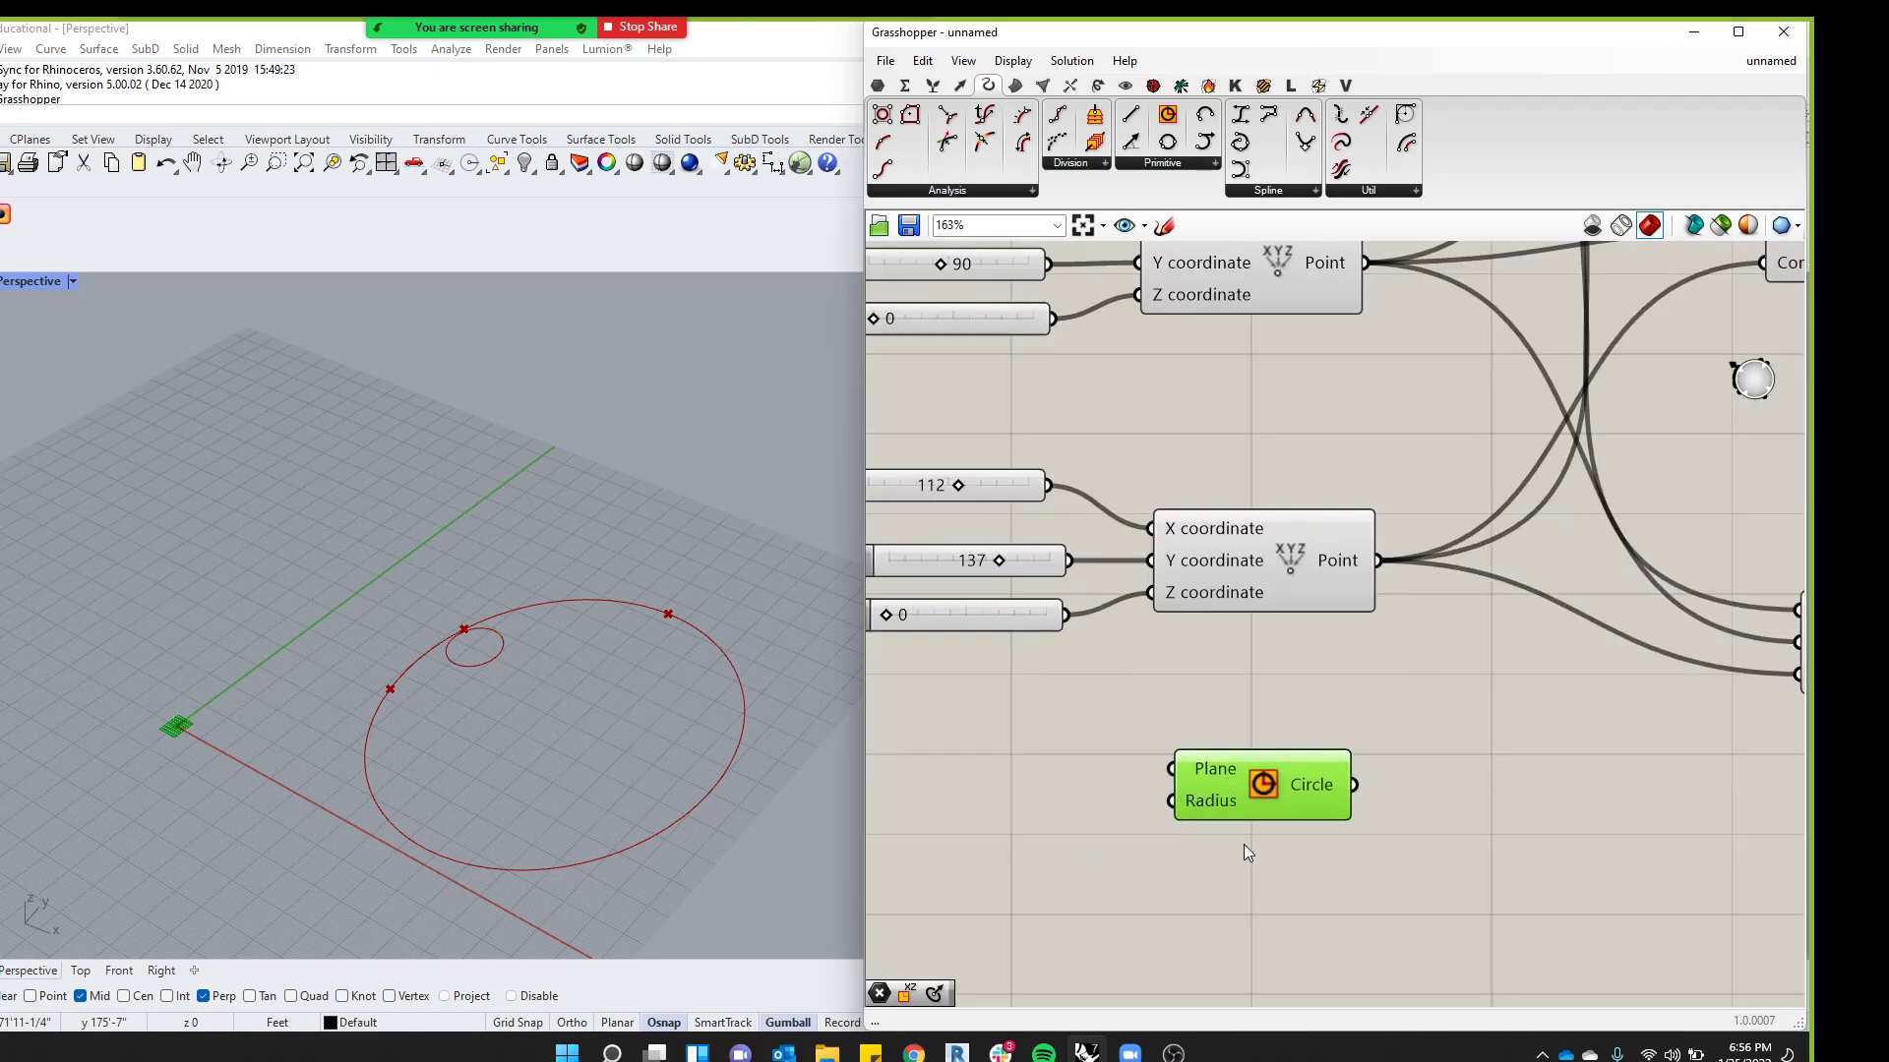
Delete the point sliders, Construct Point components and earlier circle components, keeping only the plane-and-radius Circle
scroll(1385, 773, down, 6)
scroll(1426, 770, down, 3)
scroll(1425, 771, up, 5)
scroll(1362, 807, down, 4)
drag(1607, 512, 1245, 756)
scroll(1371, 795, up, 6)
click(1507, 828)
scroll(1350, 799, down, 7)
drag(1607, 517, 1223, 803)
key(Delete)
Add a Number Slider beside the Circle component to supply its radius
scroll(1353, 935, up, 2)
scroll(1362, 750, down, 4)
scroll(157, 740, up, 2)
scroll(157, 739, up, 5)
scroll(307, 530, up, 2)
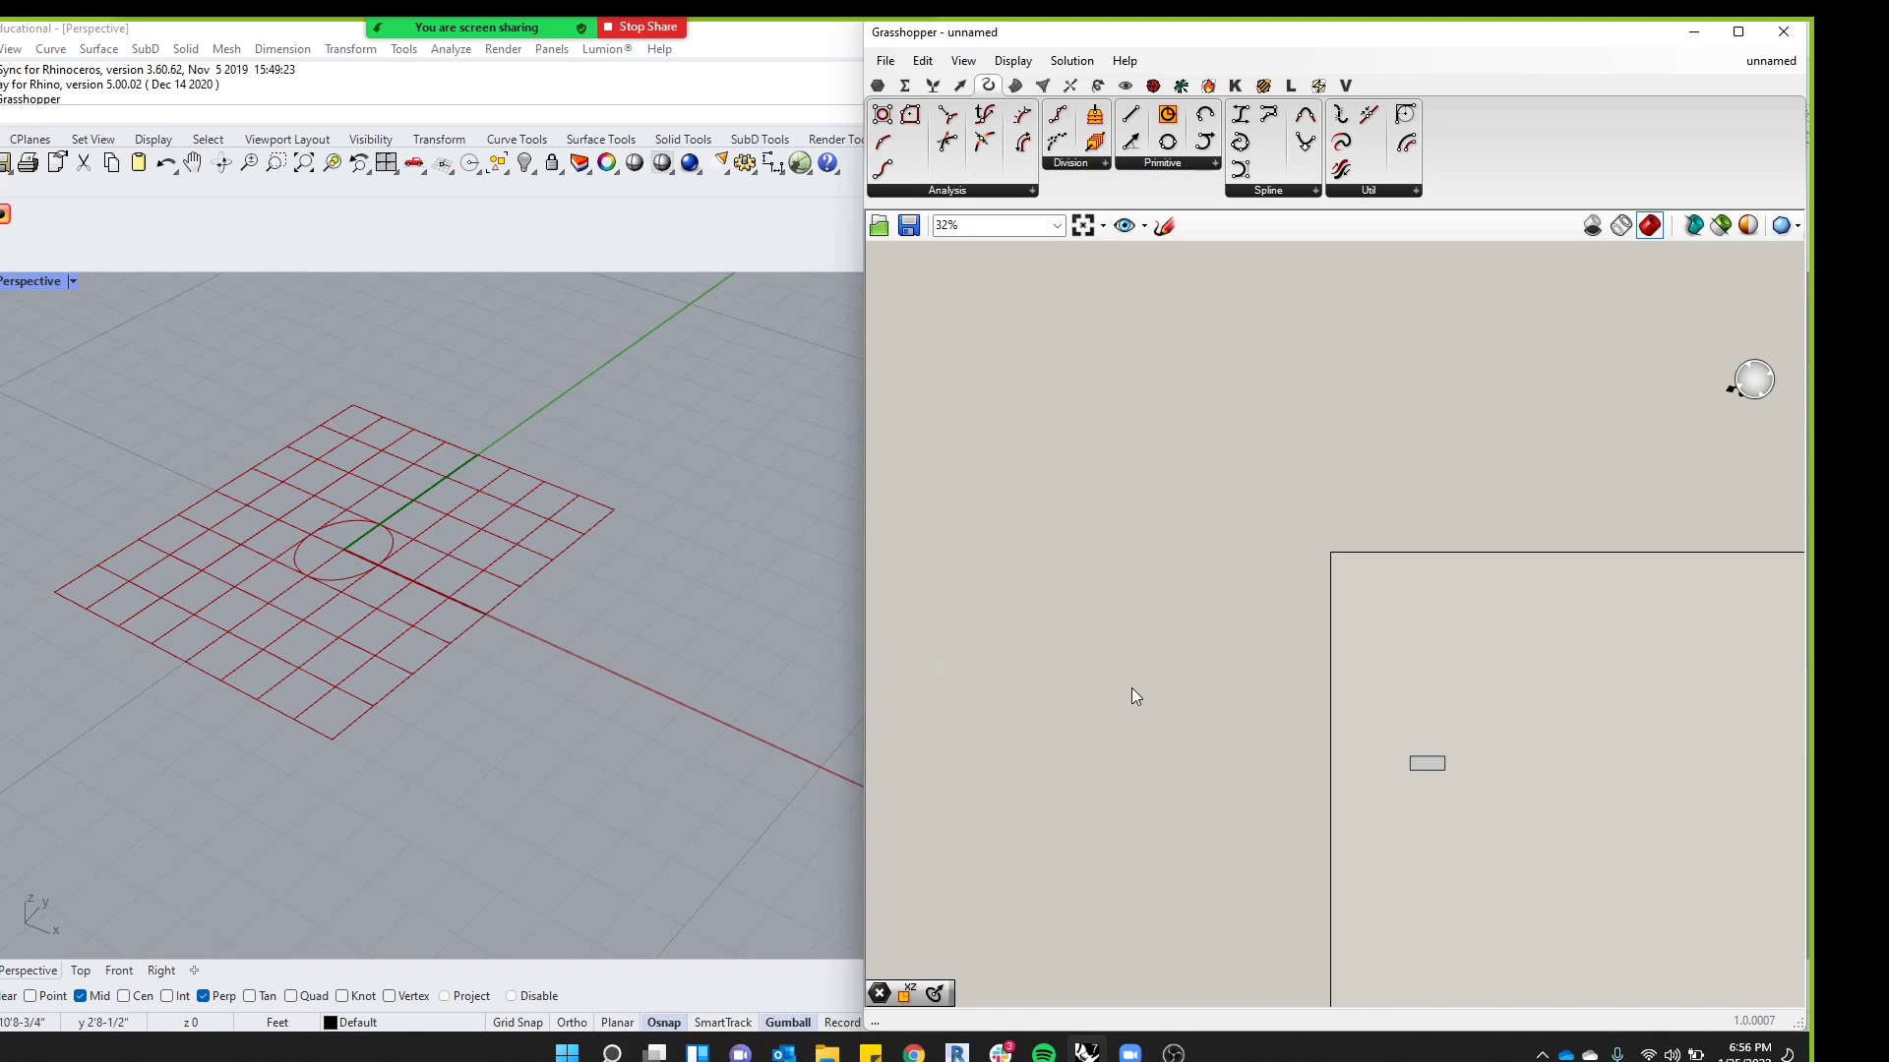
scroll(1443, 658, up, 5)
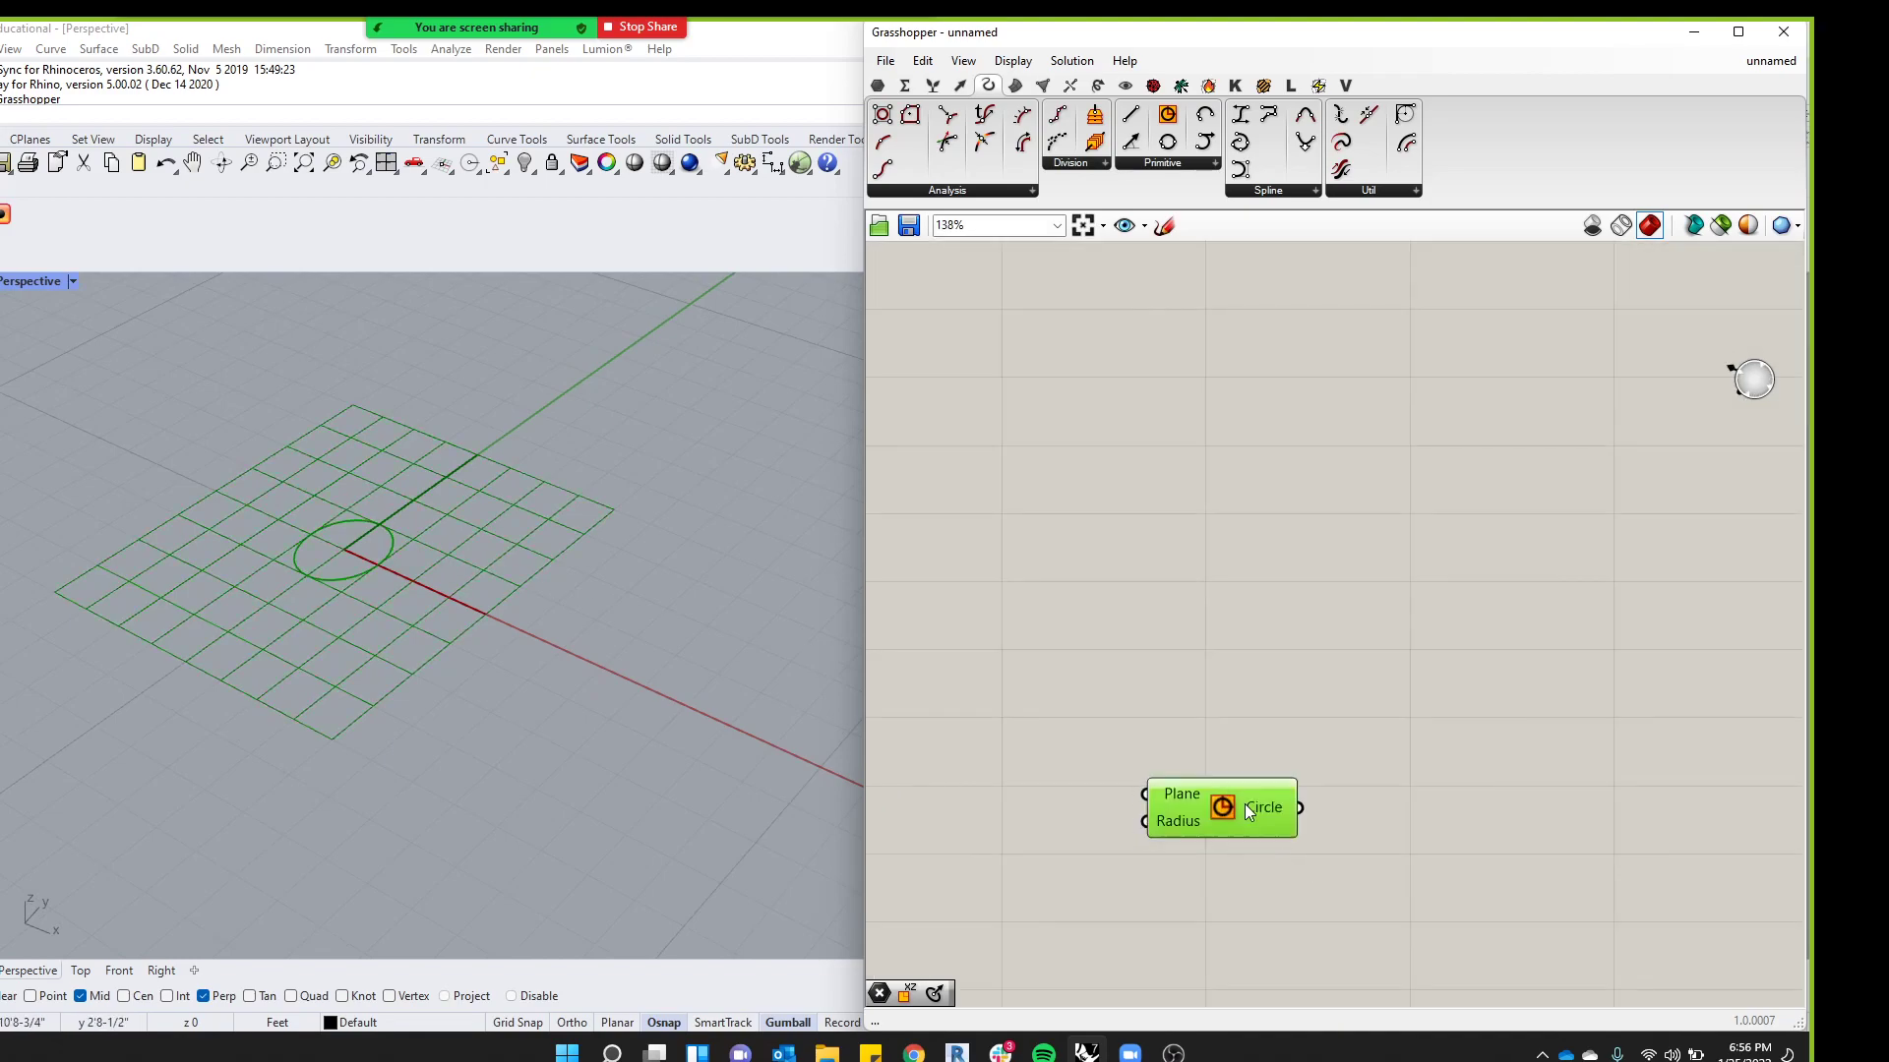
double_click(1220, 683)
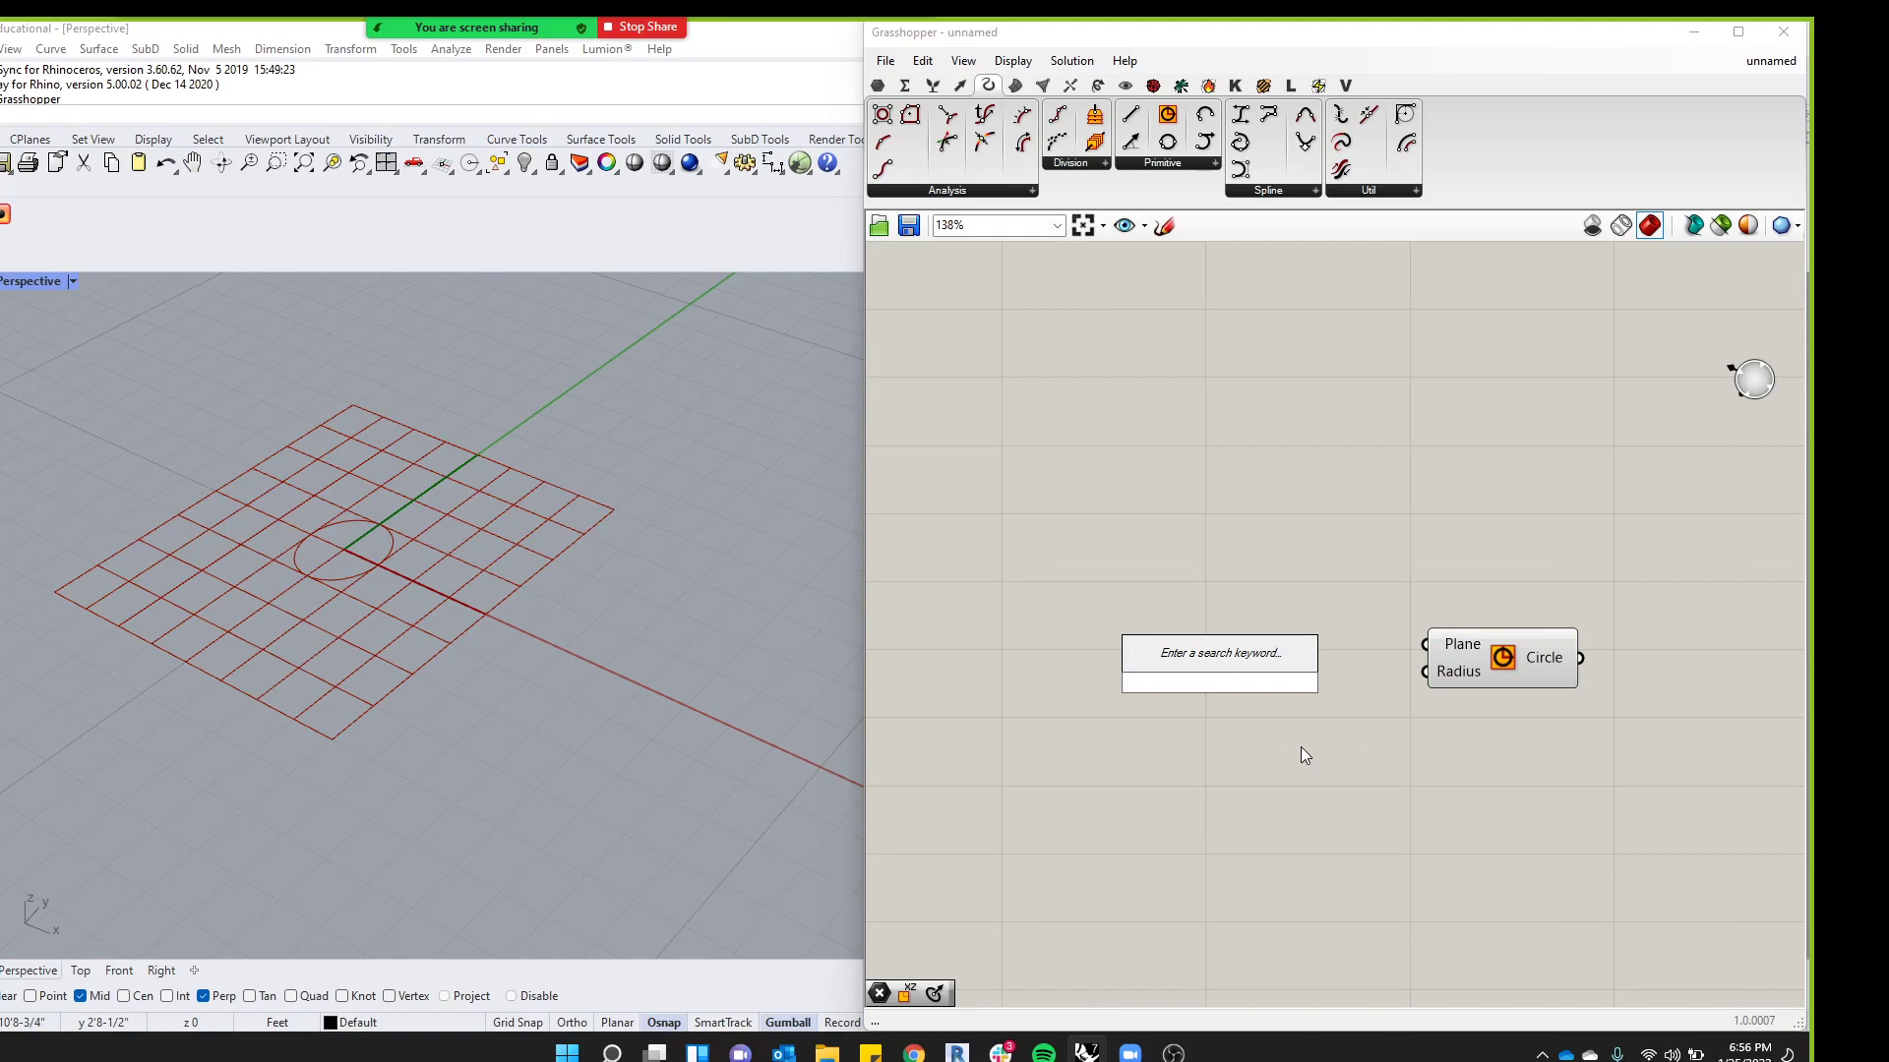
text(slider)
click(1261, 638)
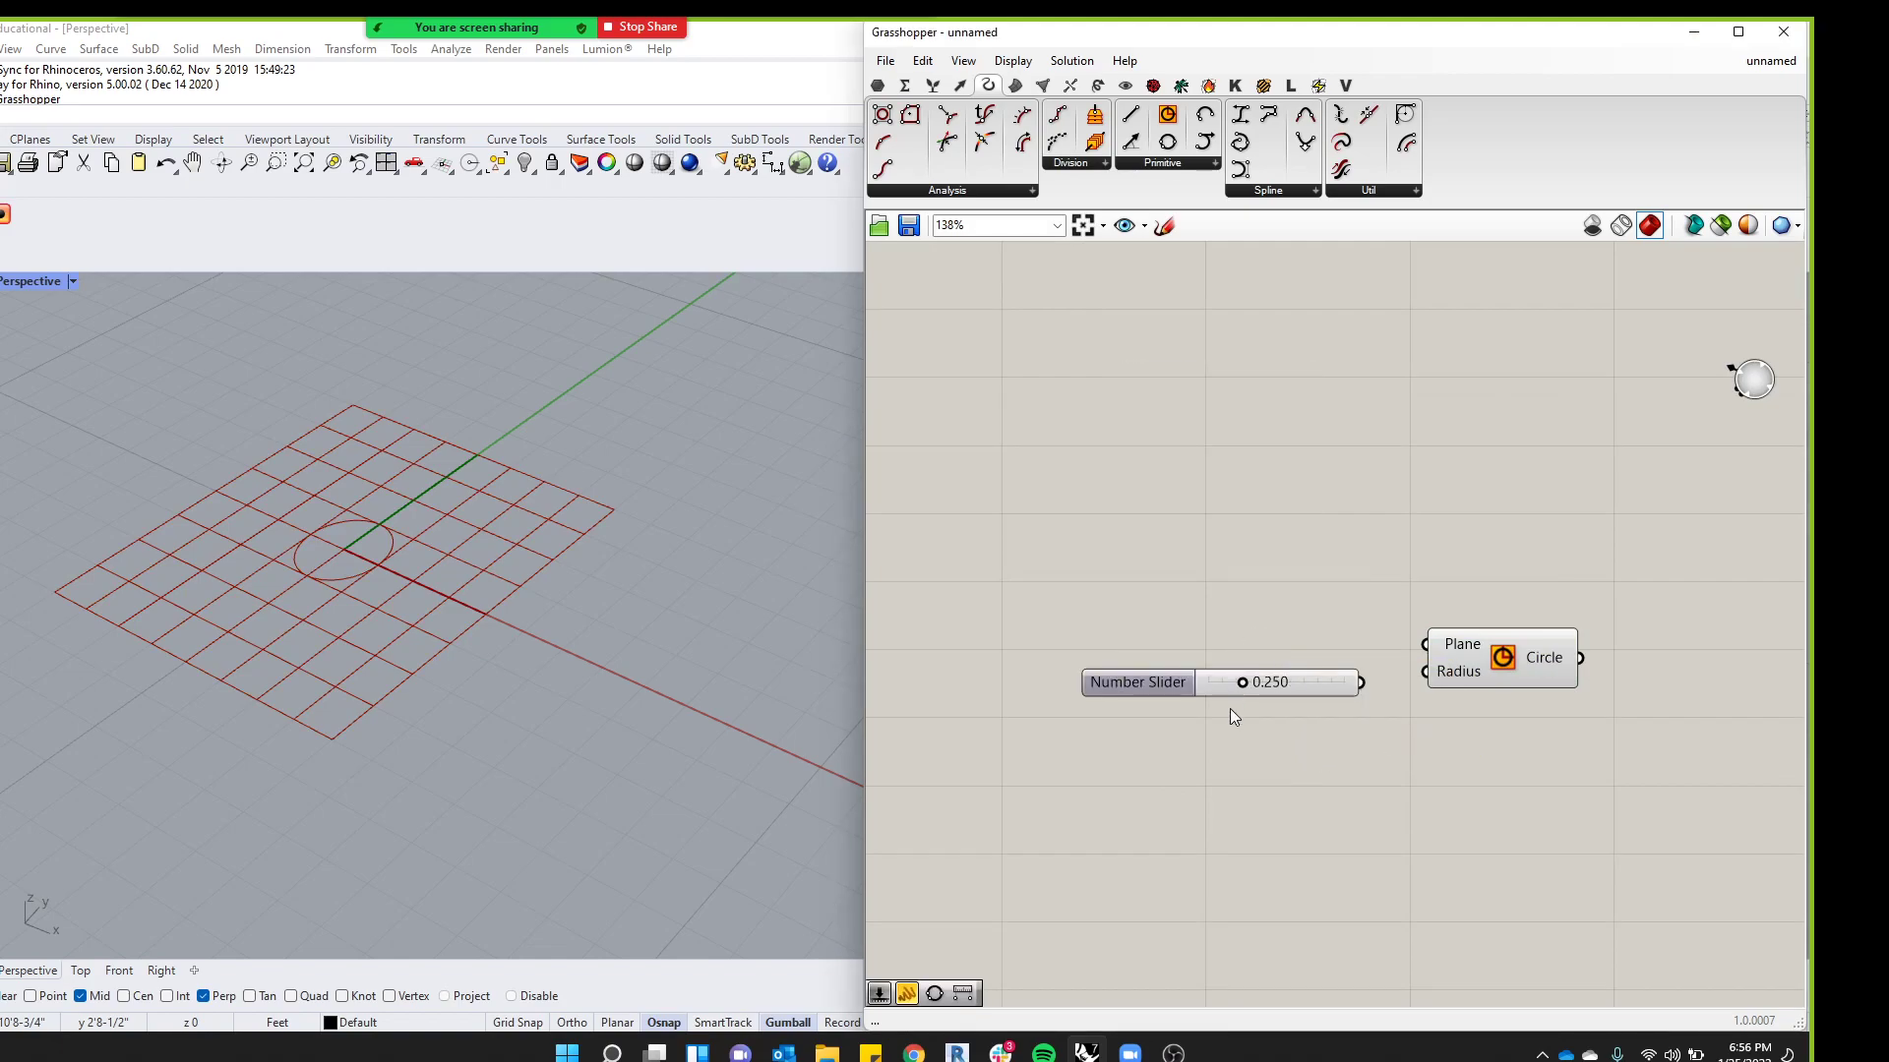
Connect the slider to the Circle's Radius input, set it to 0.727, and select both components
drag(1361, 686, 1446, 669)
drag(1241, 684, 1309, 680)
drag(1473, 598, 1159, 655)
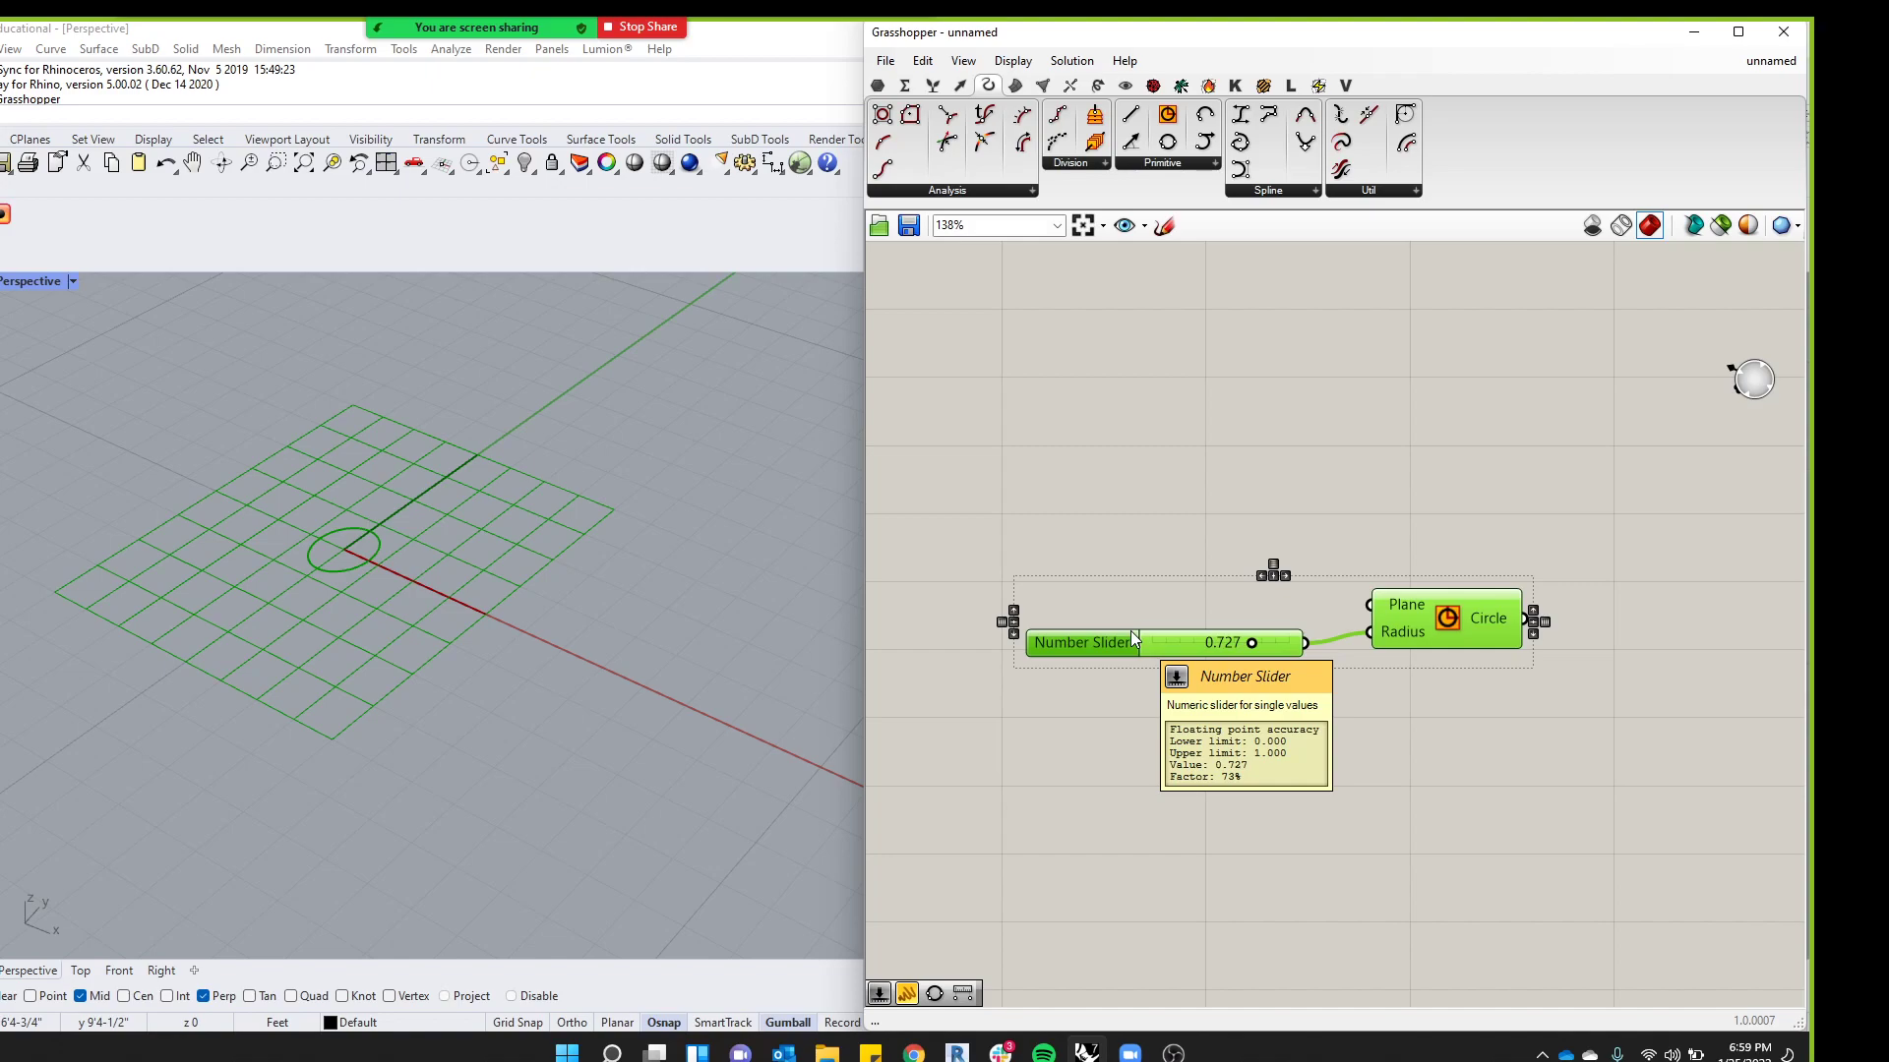
Delete the radius slider and the Circle component to clear the canvas
scroll(624, 457, down, 5)
scroll(631, 425, up, 3)
drag(1495, 468, 1135, 758)
key(Delete)
Place a Circle CNR component from the curve primitives on the empty canvas
scroll(1188, 531, down, 2)
scroll(1191, 533, up, 3)
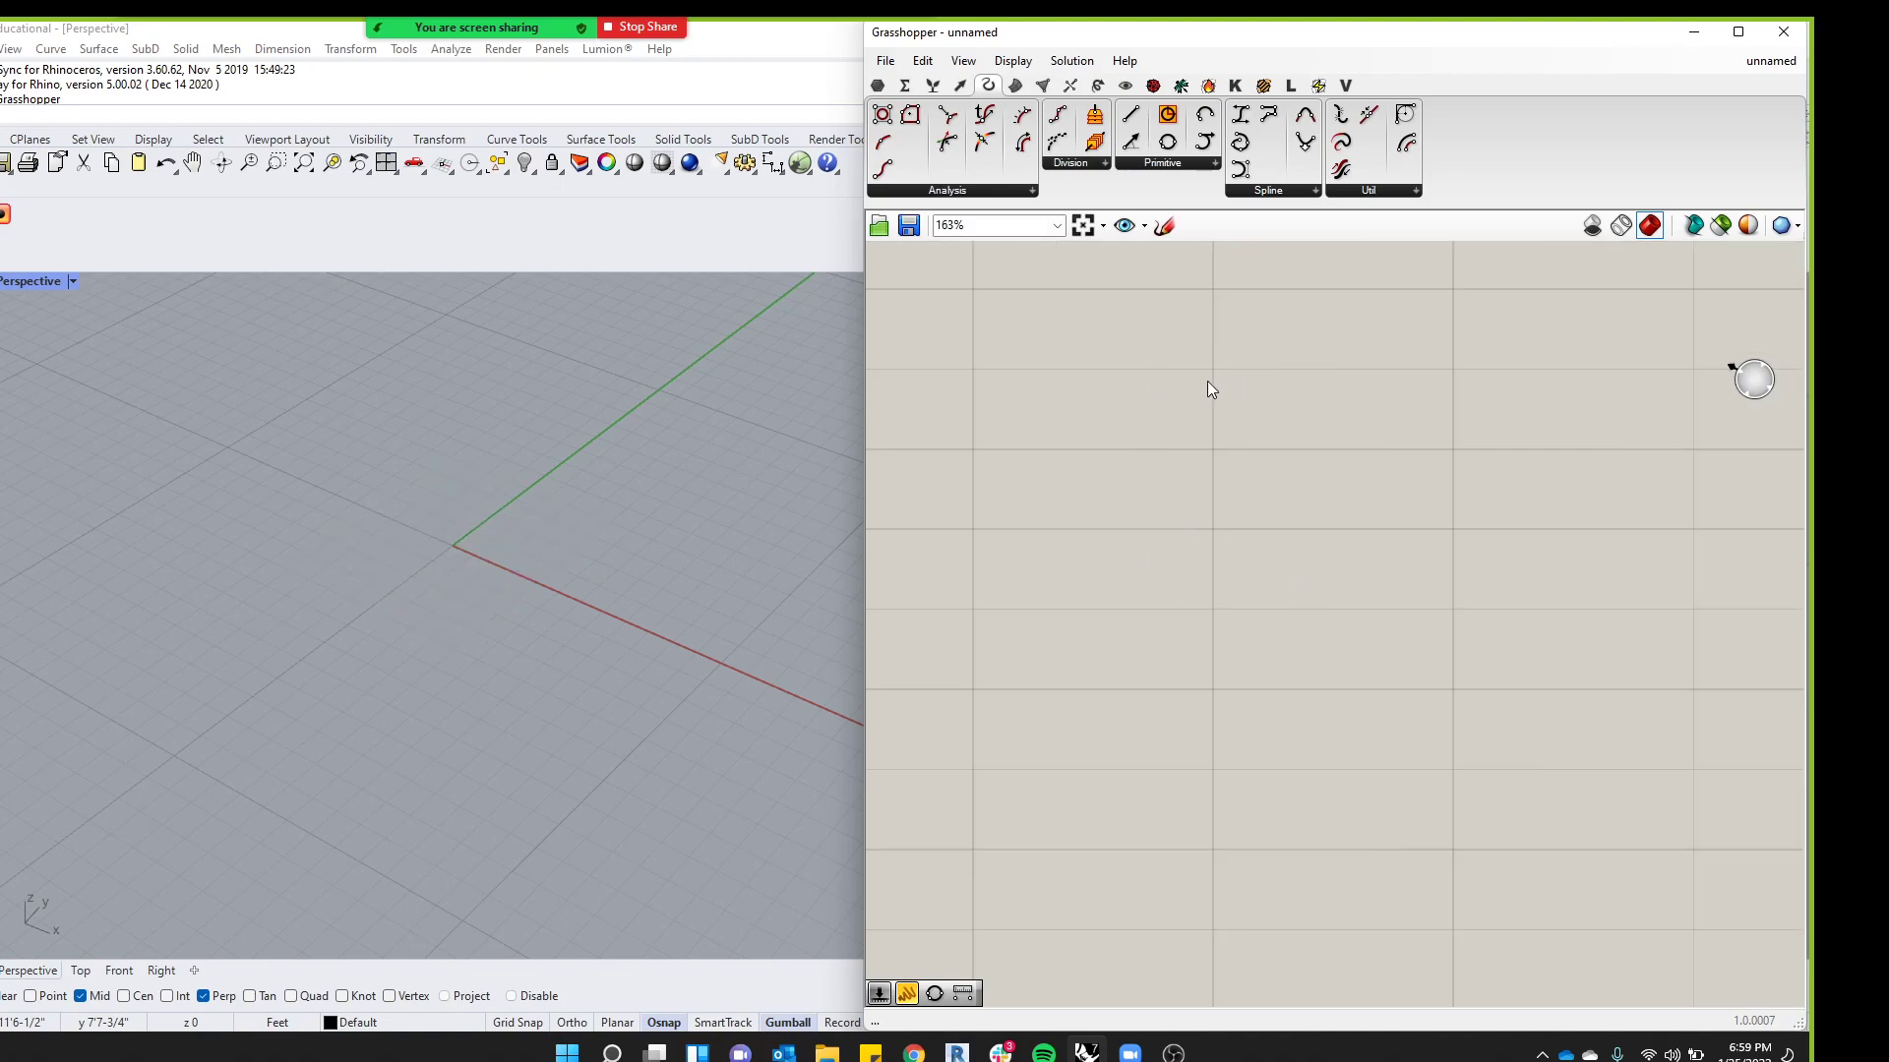
click(1174, 165)
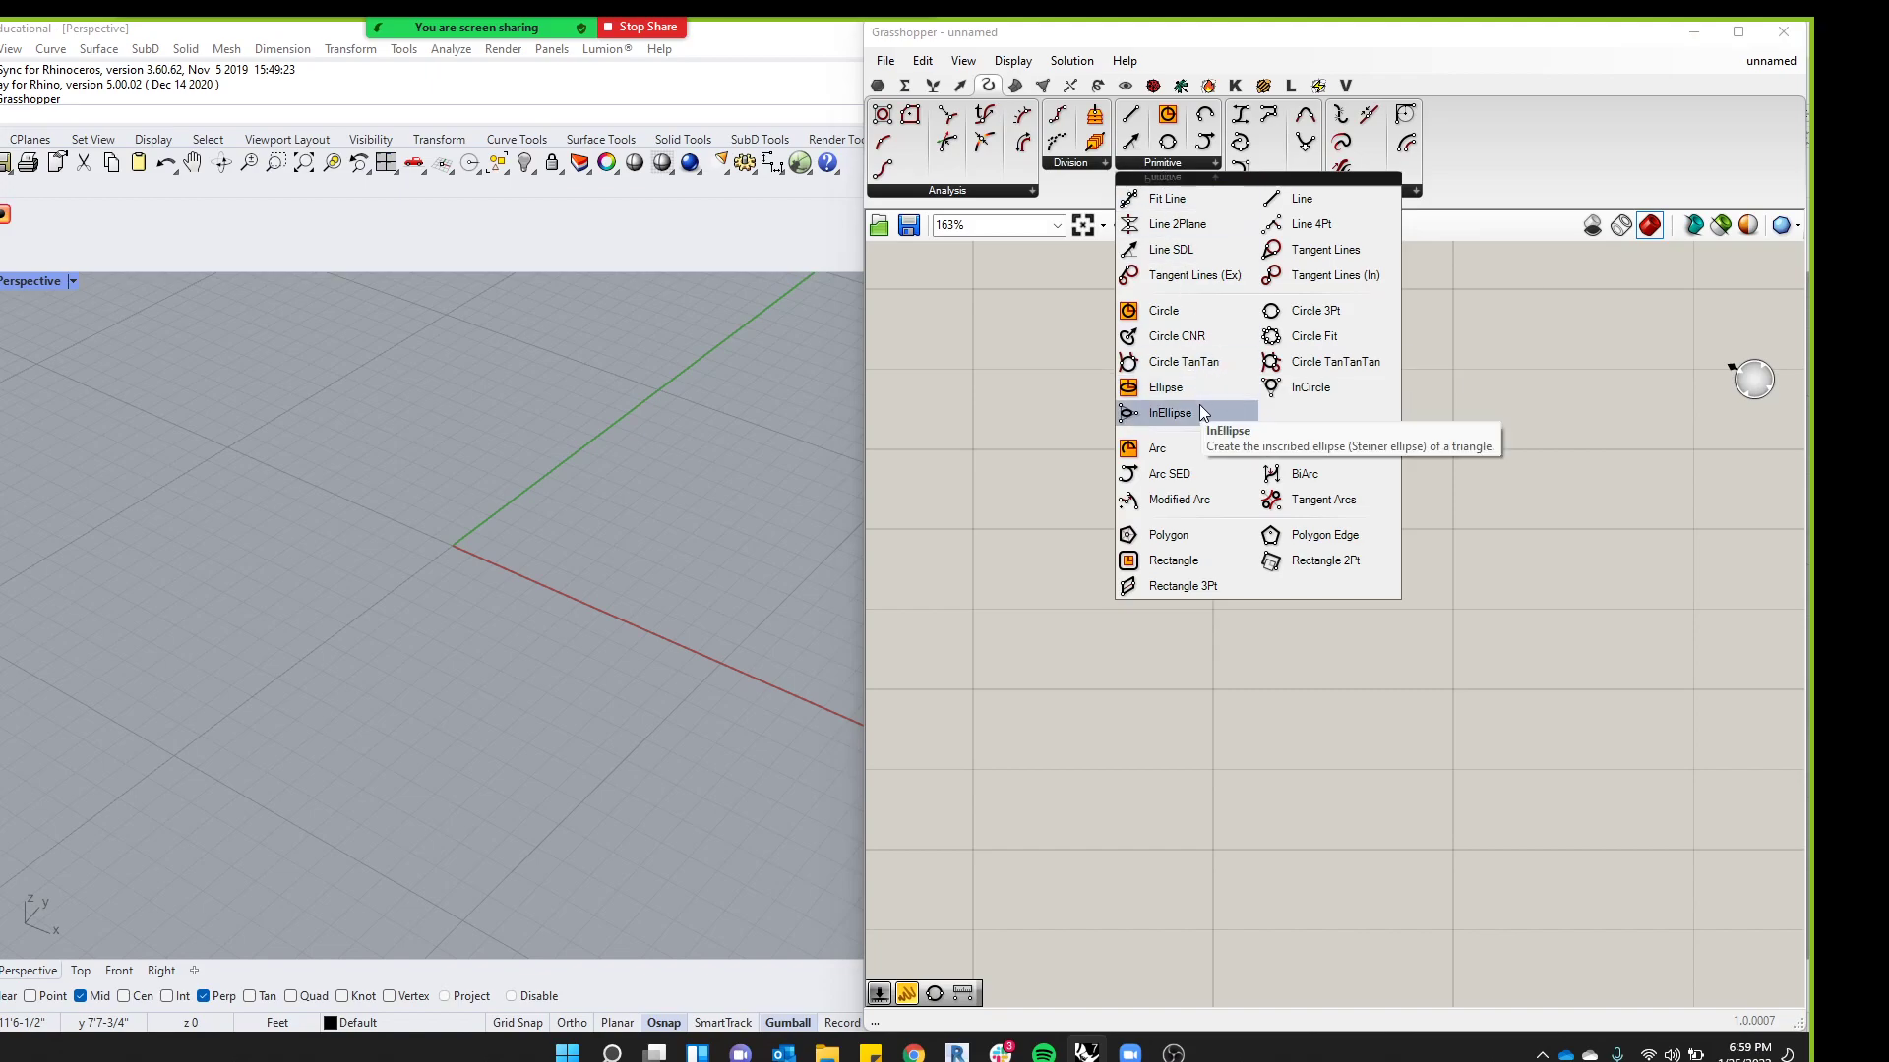
click(1172, 340)
click(1118, 511)
scroll(1117, 511, up, 4)
drag(1118, 511, 1301, 527)
scroll(1266, 509, down, 5)
scroll(1170, 480, up, 2)
click(1172, 476)
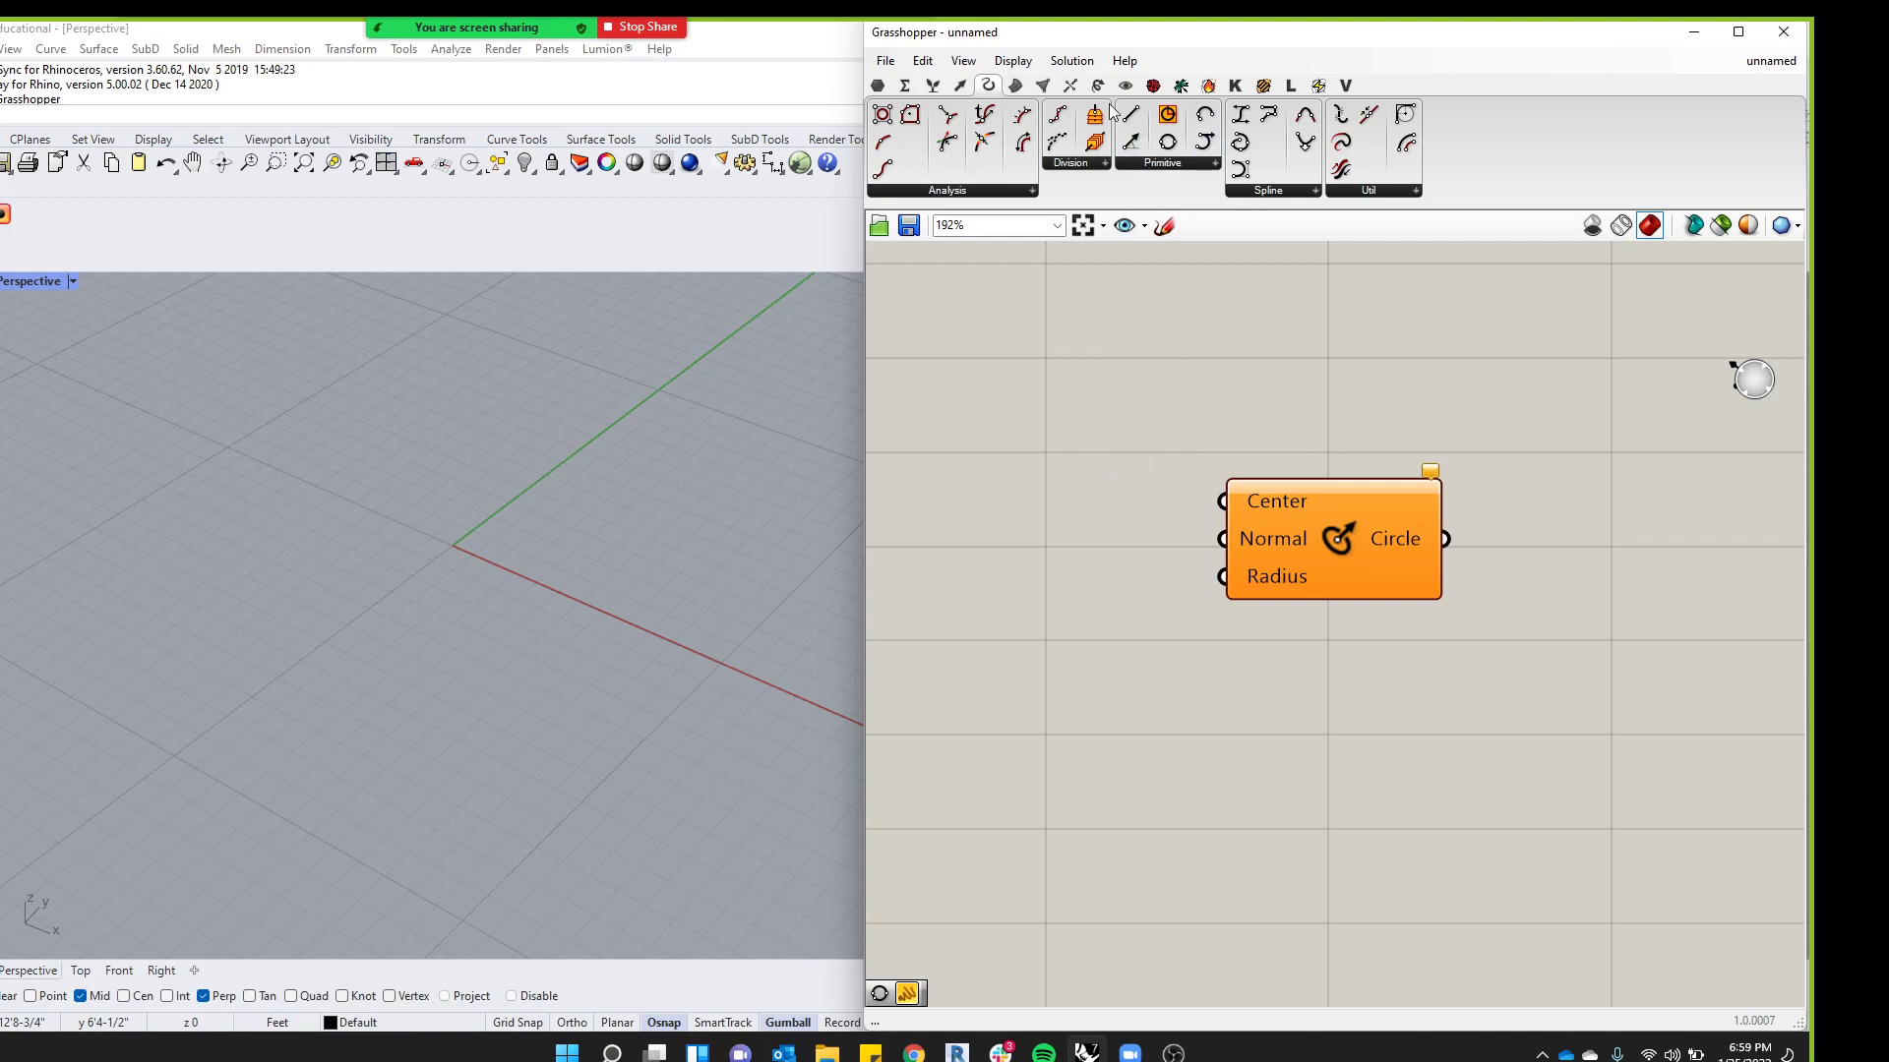
click(960, 86)
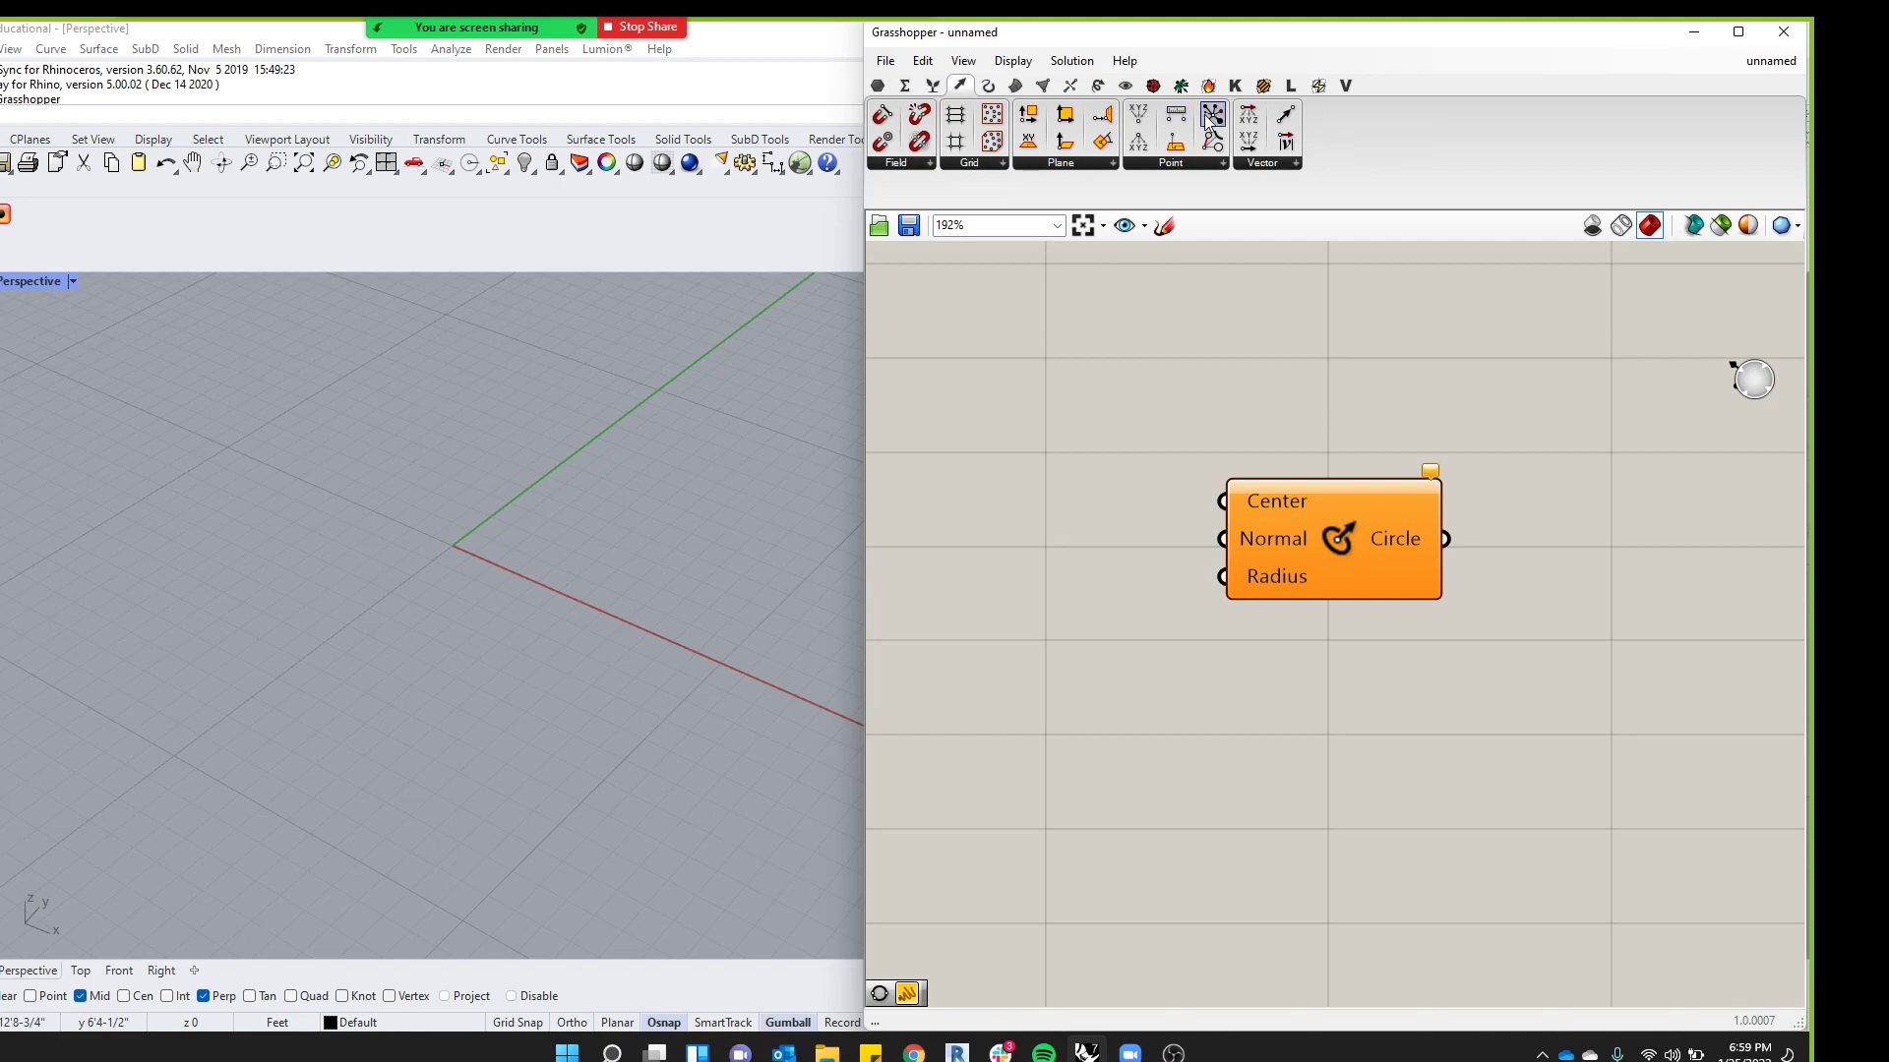
drag(1246, 120, 1167, 352)
scroll(1167, 352, down, 3)
drag(1271, 470, 1375, 464)
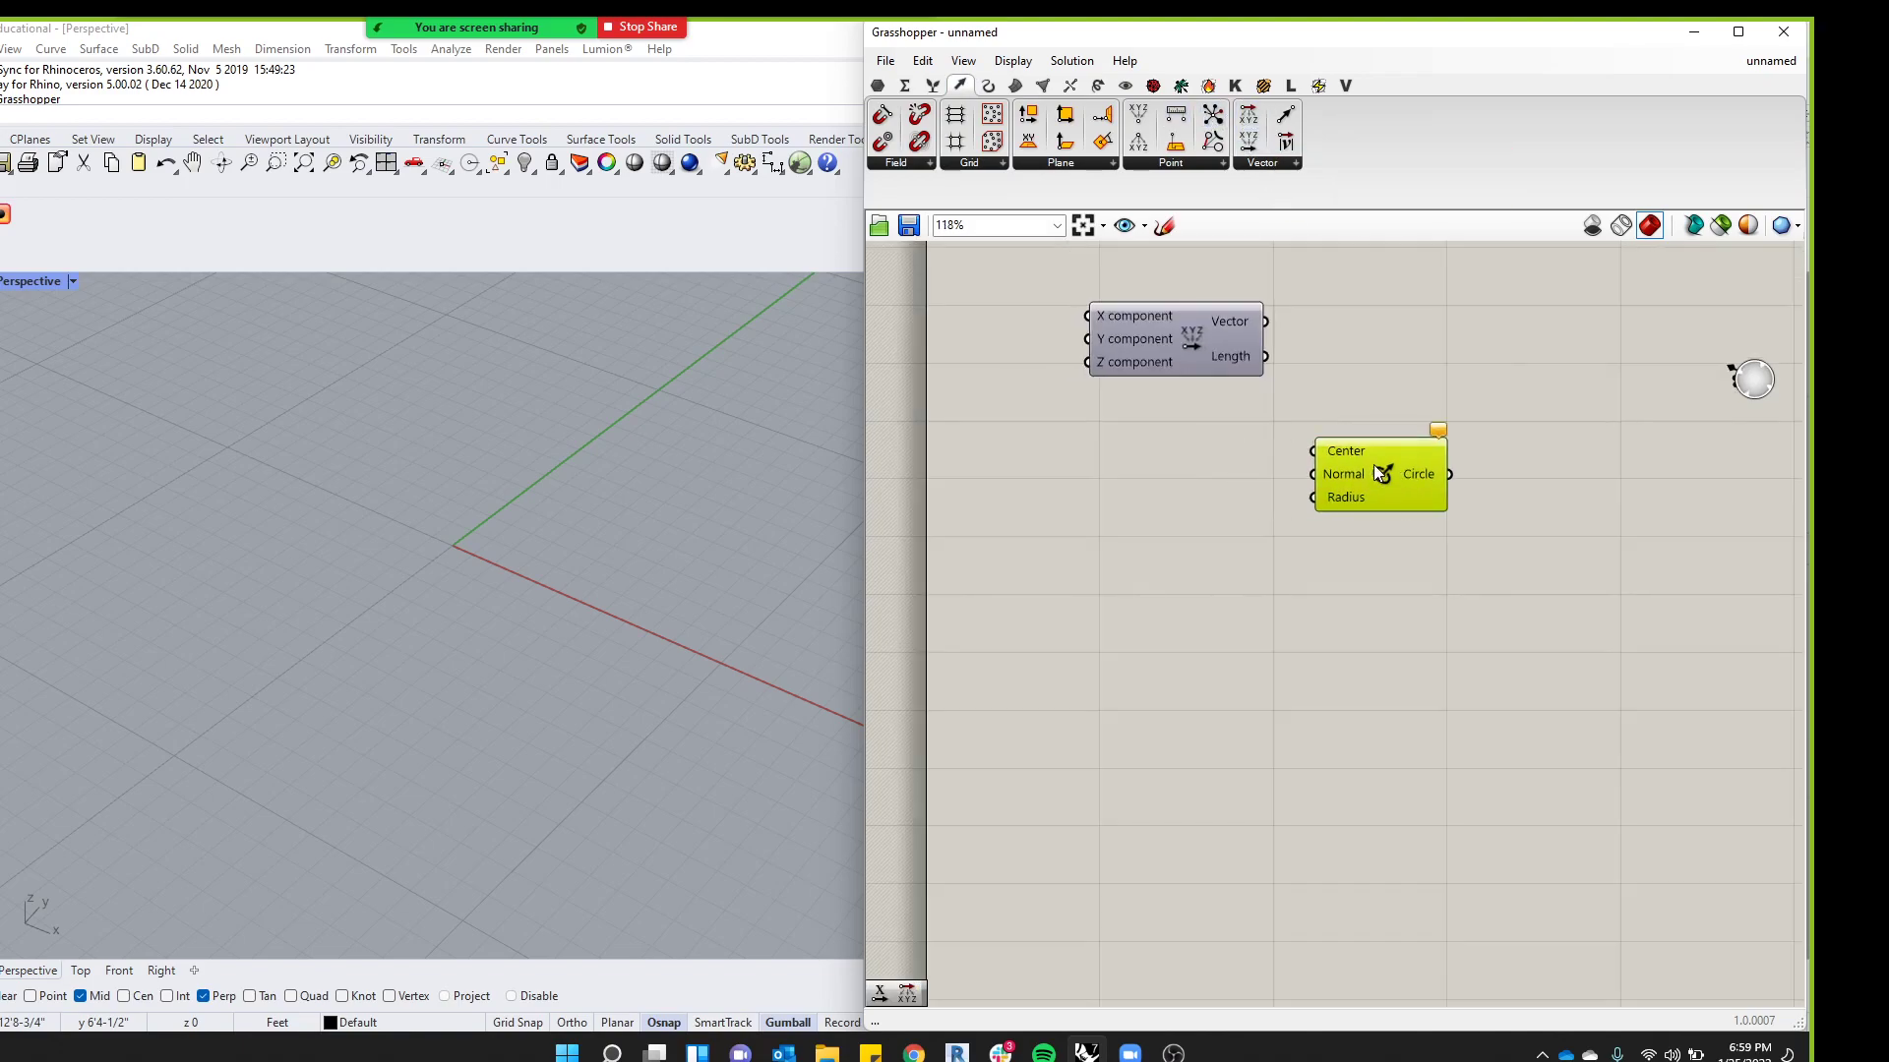
click(1196, 372)
key(Delete)
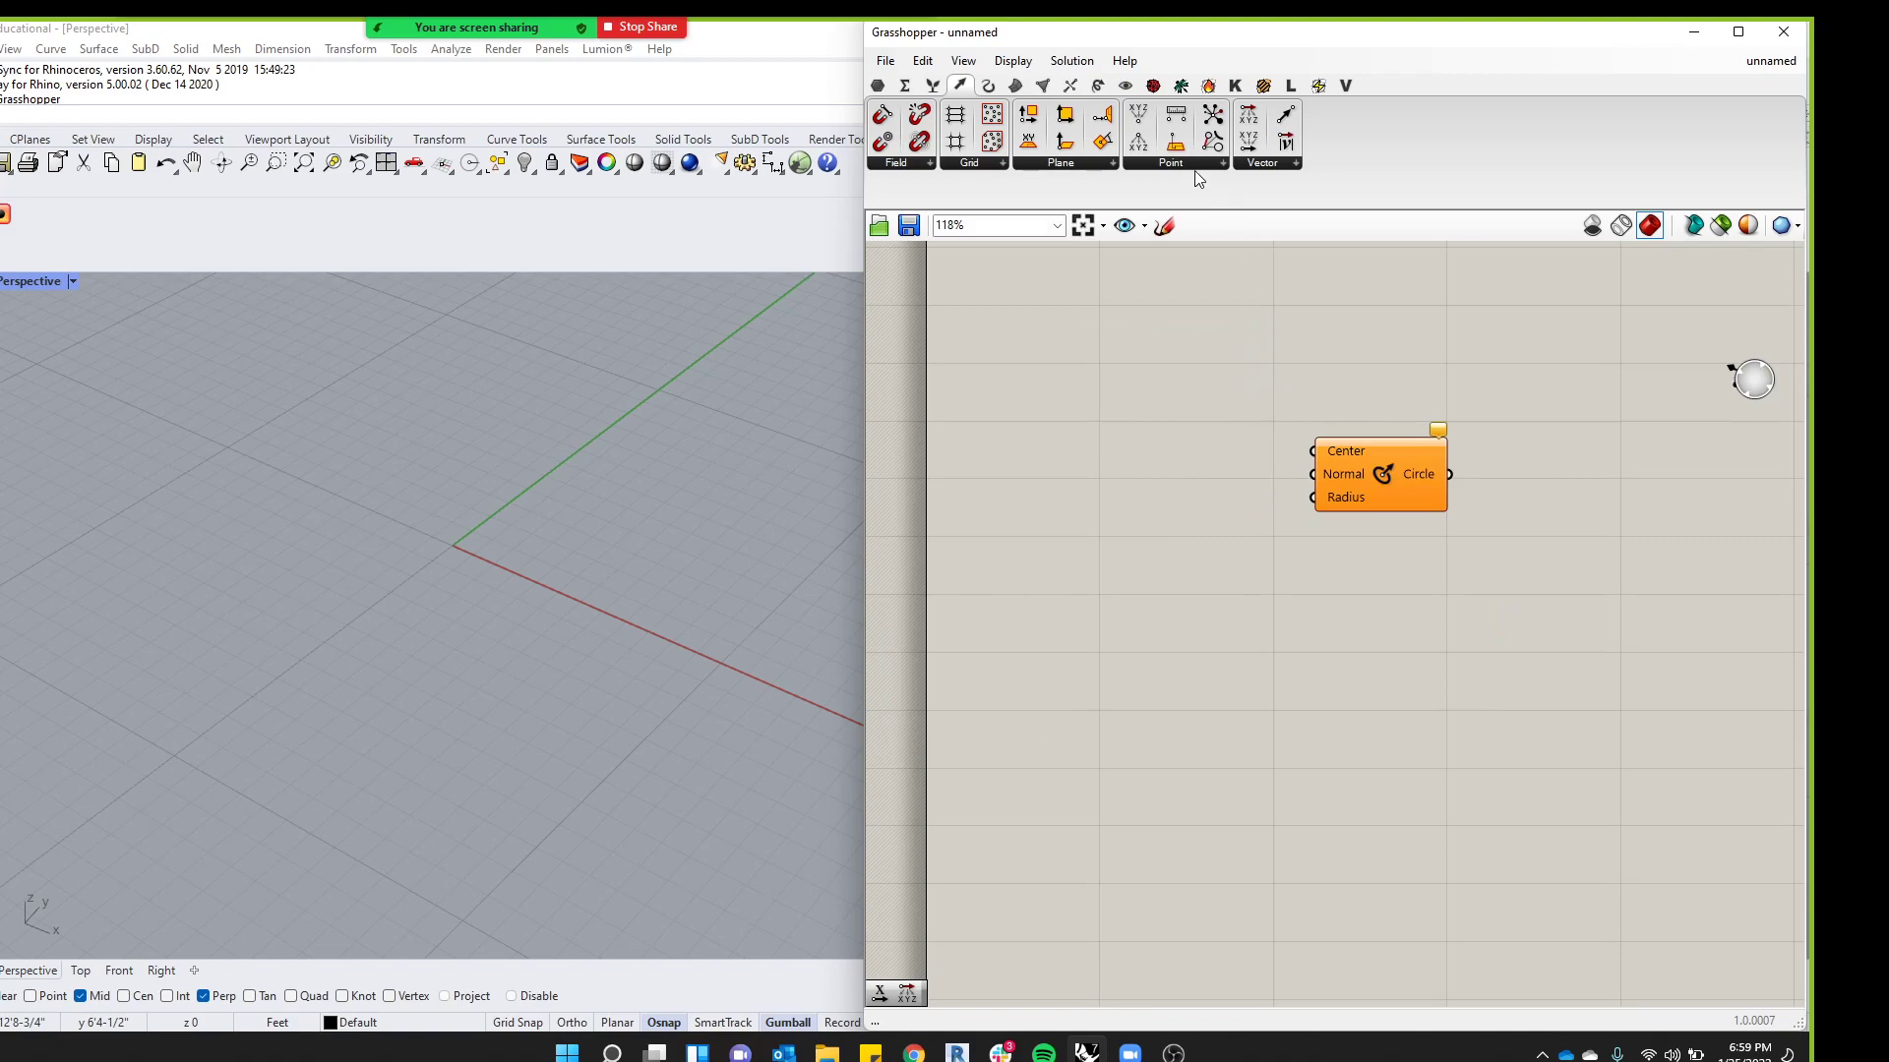
Add a Construct Point component beside Circle CNR and place a Number Slider above it at the canvas edge
drag(1138, 116, 1183, 478)
double_click(1096, 350)
text(number)
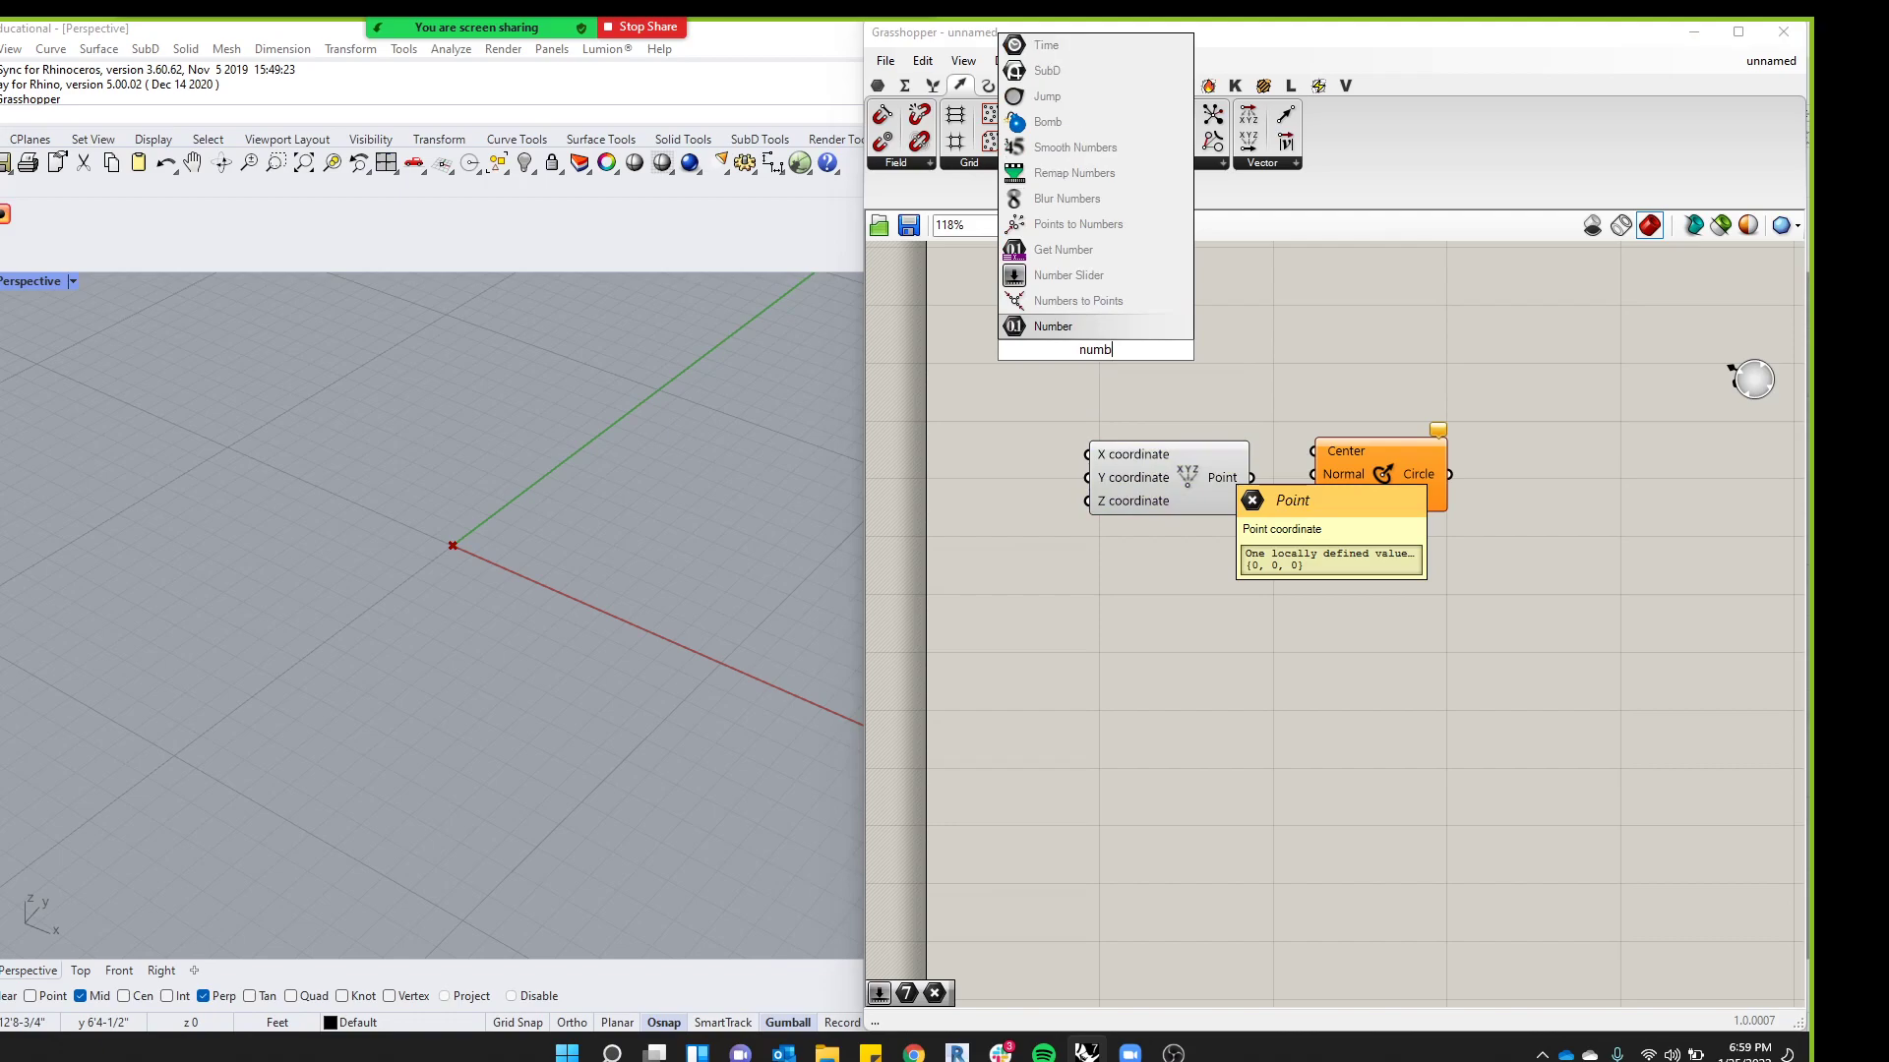
click(1078, 279)
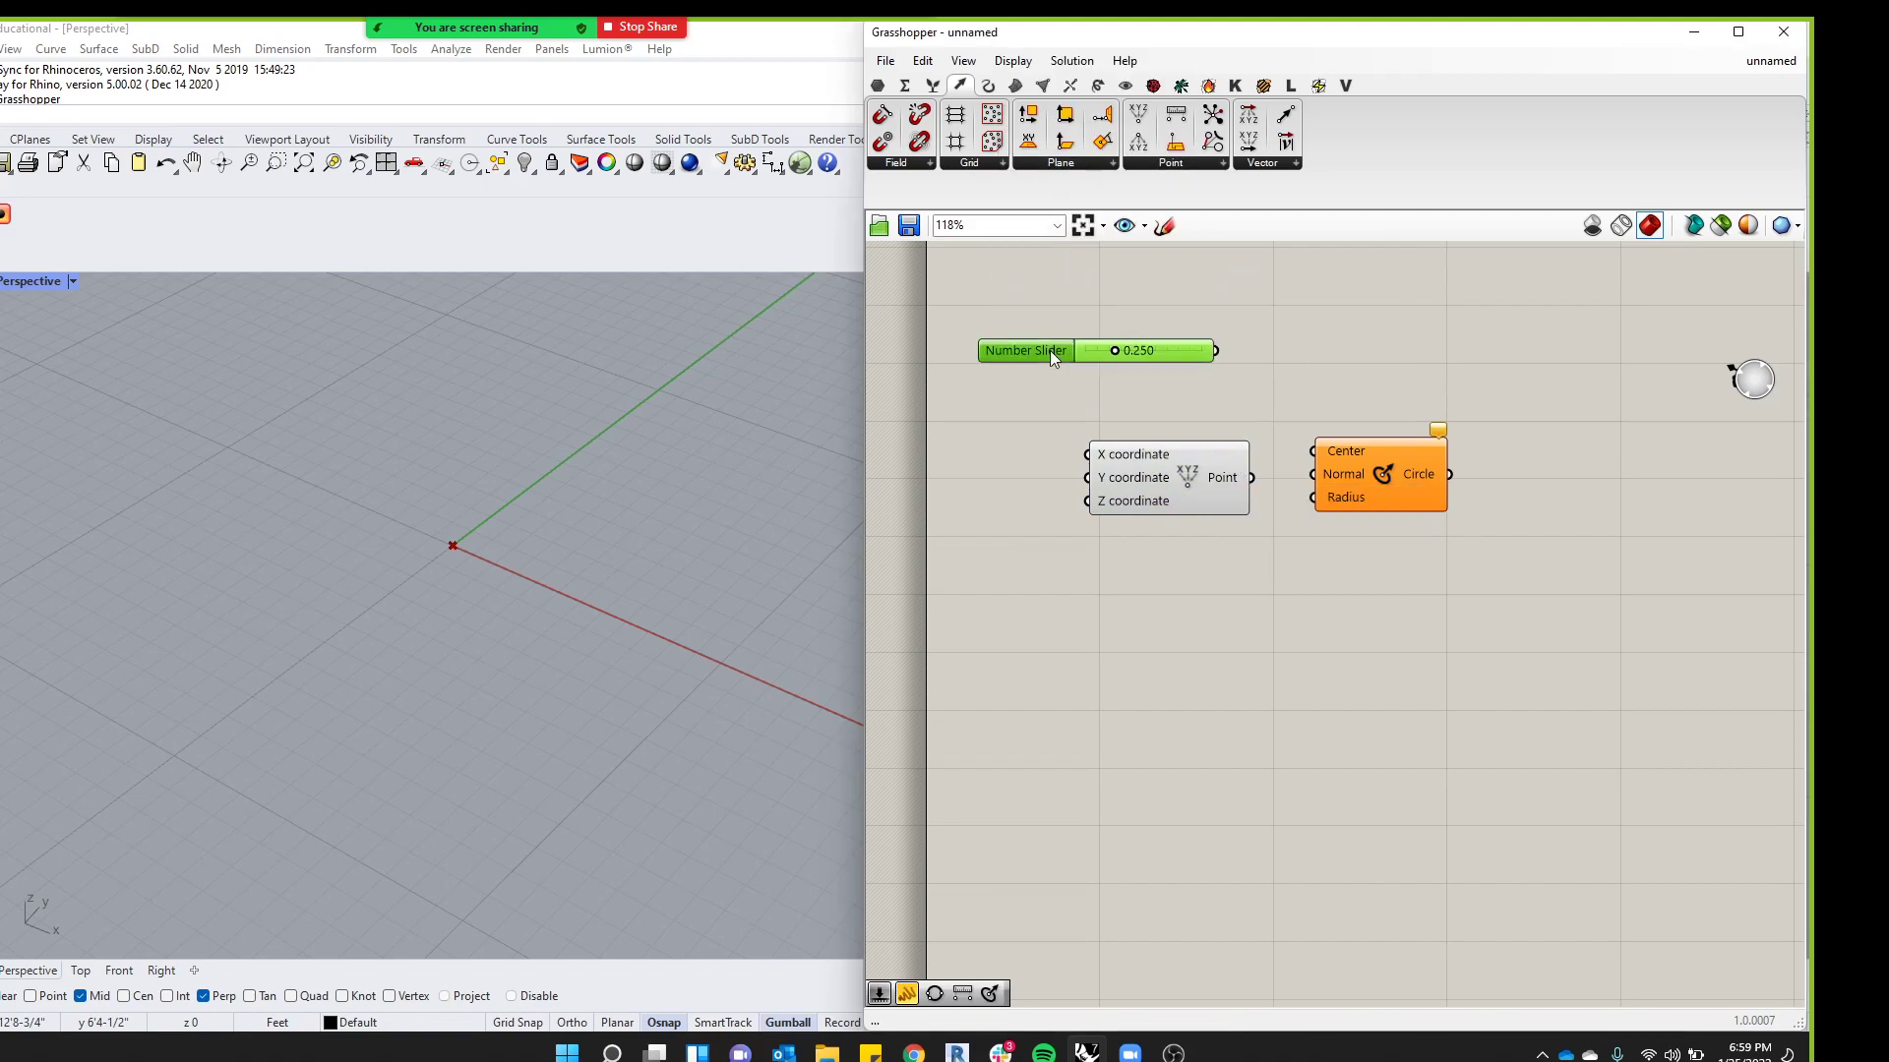
drag(1048, 350, 986, 373)
Set the slider's maximum to 100 and its rounding to natural numbers
double_click(980, 378)
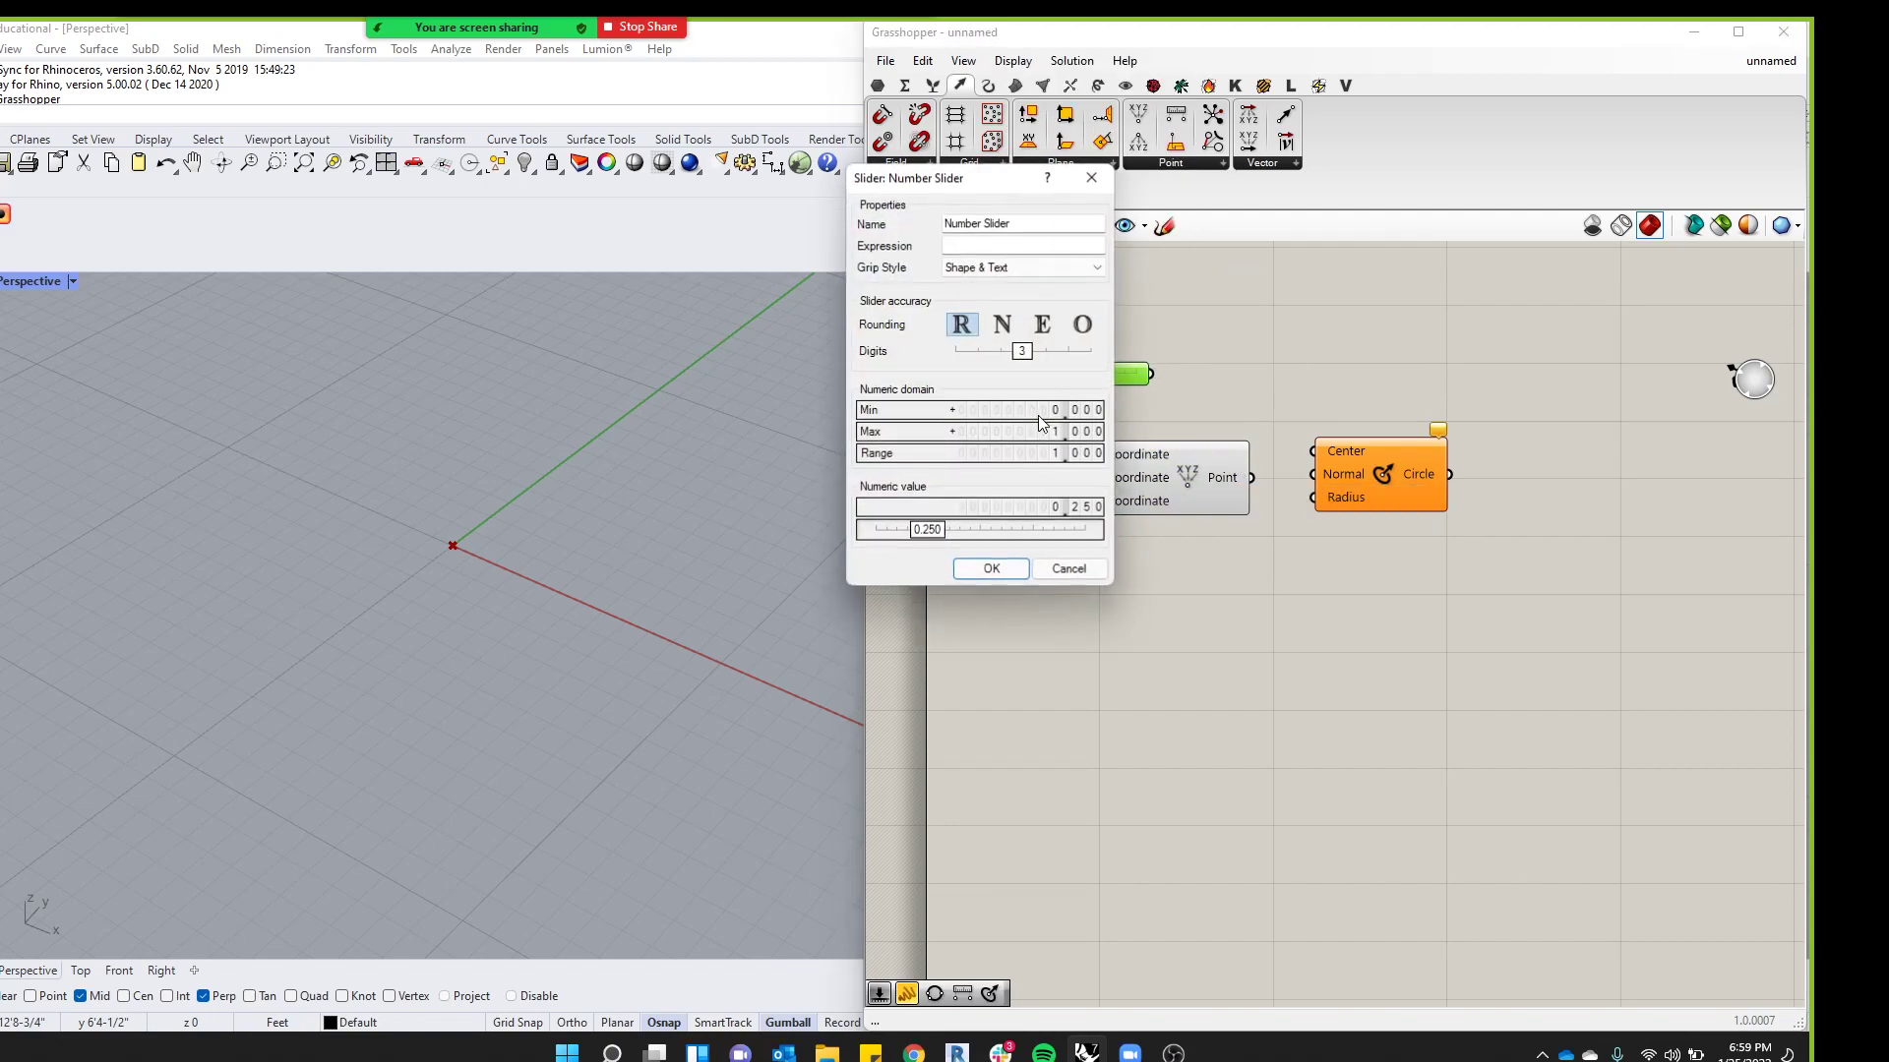
double_click(1038, 431)
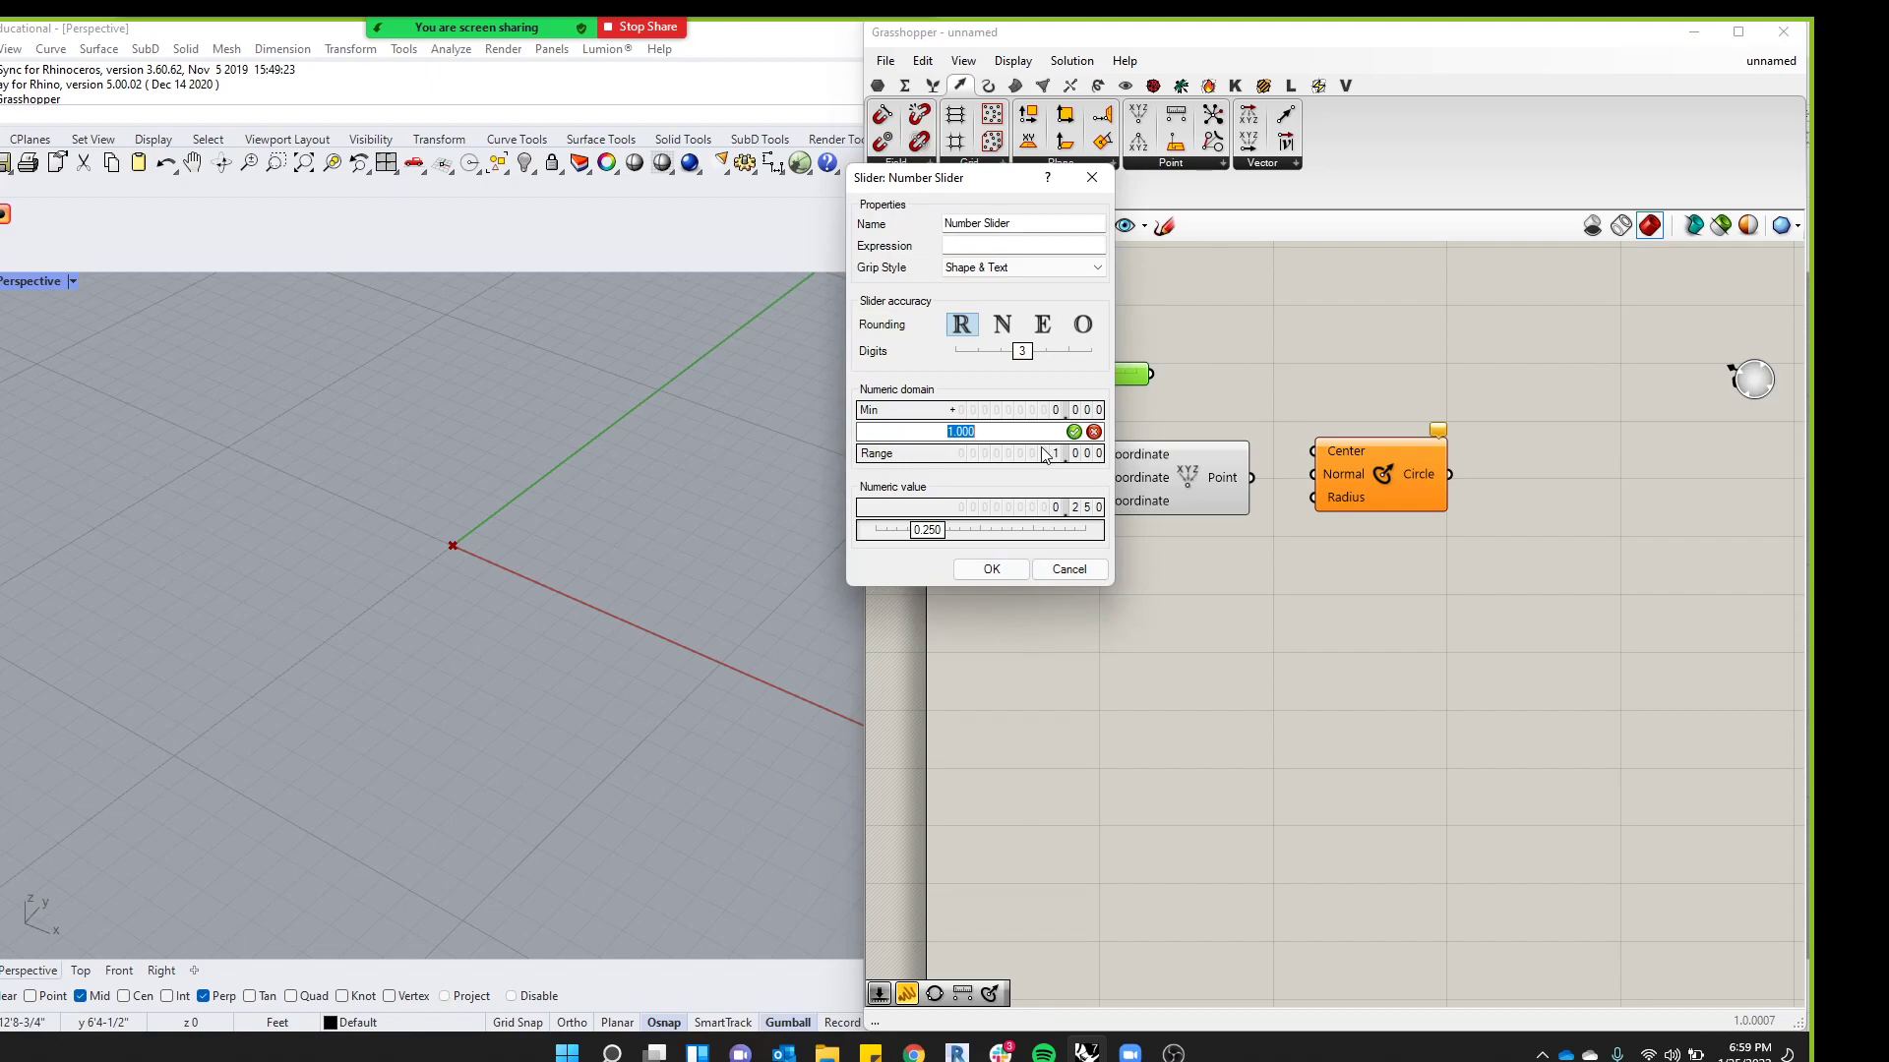
key(Return)
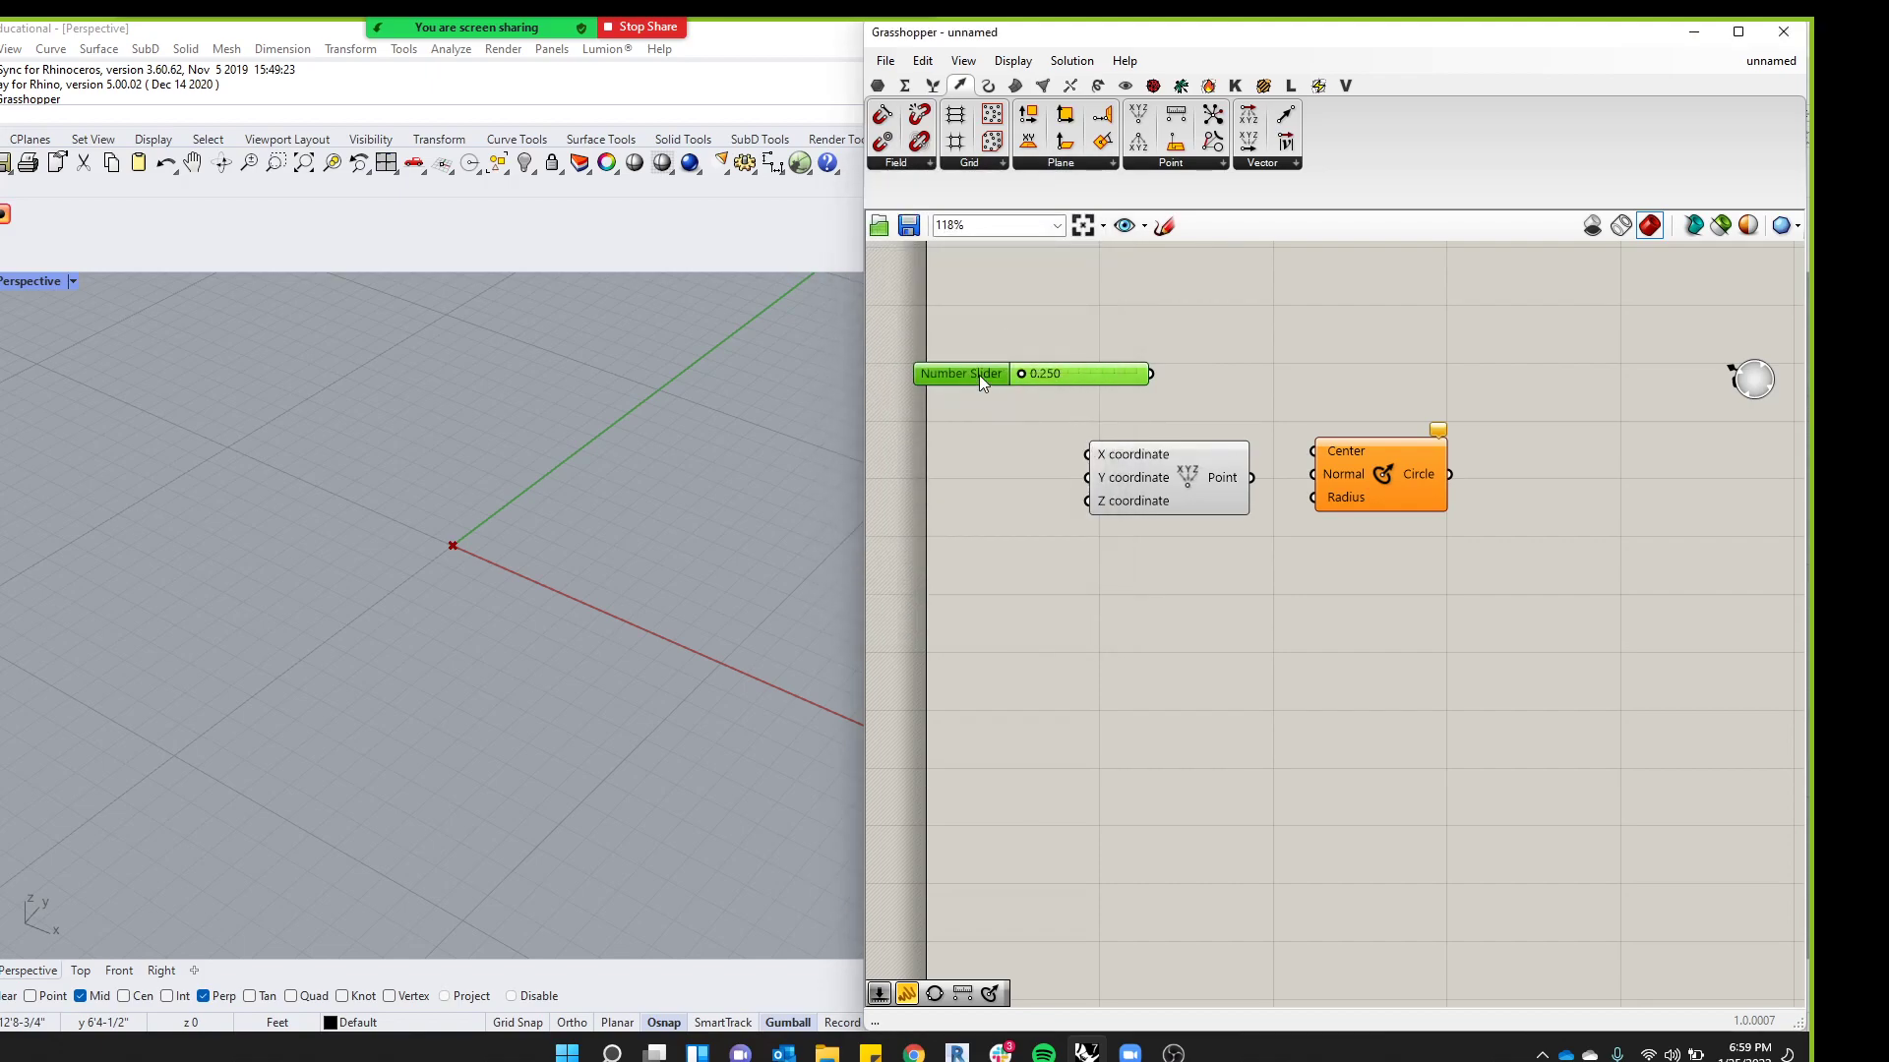
double_click(979, 378)
click(1002, 321)
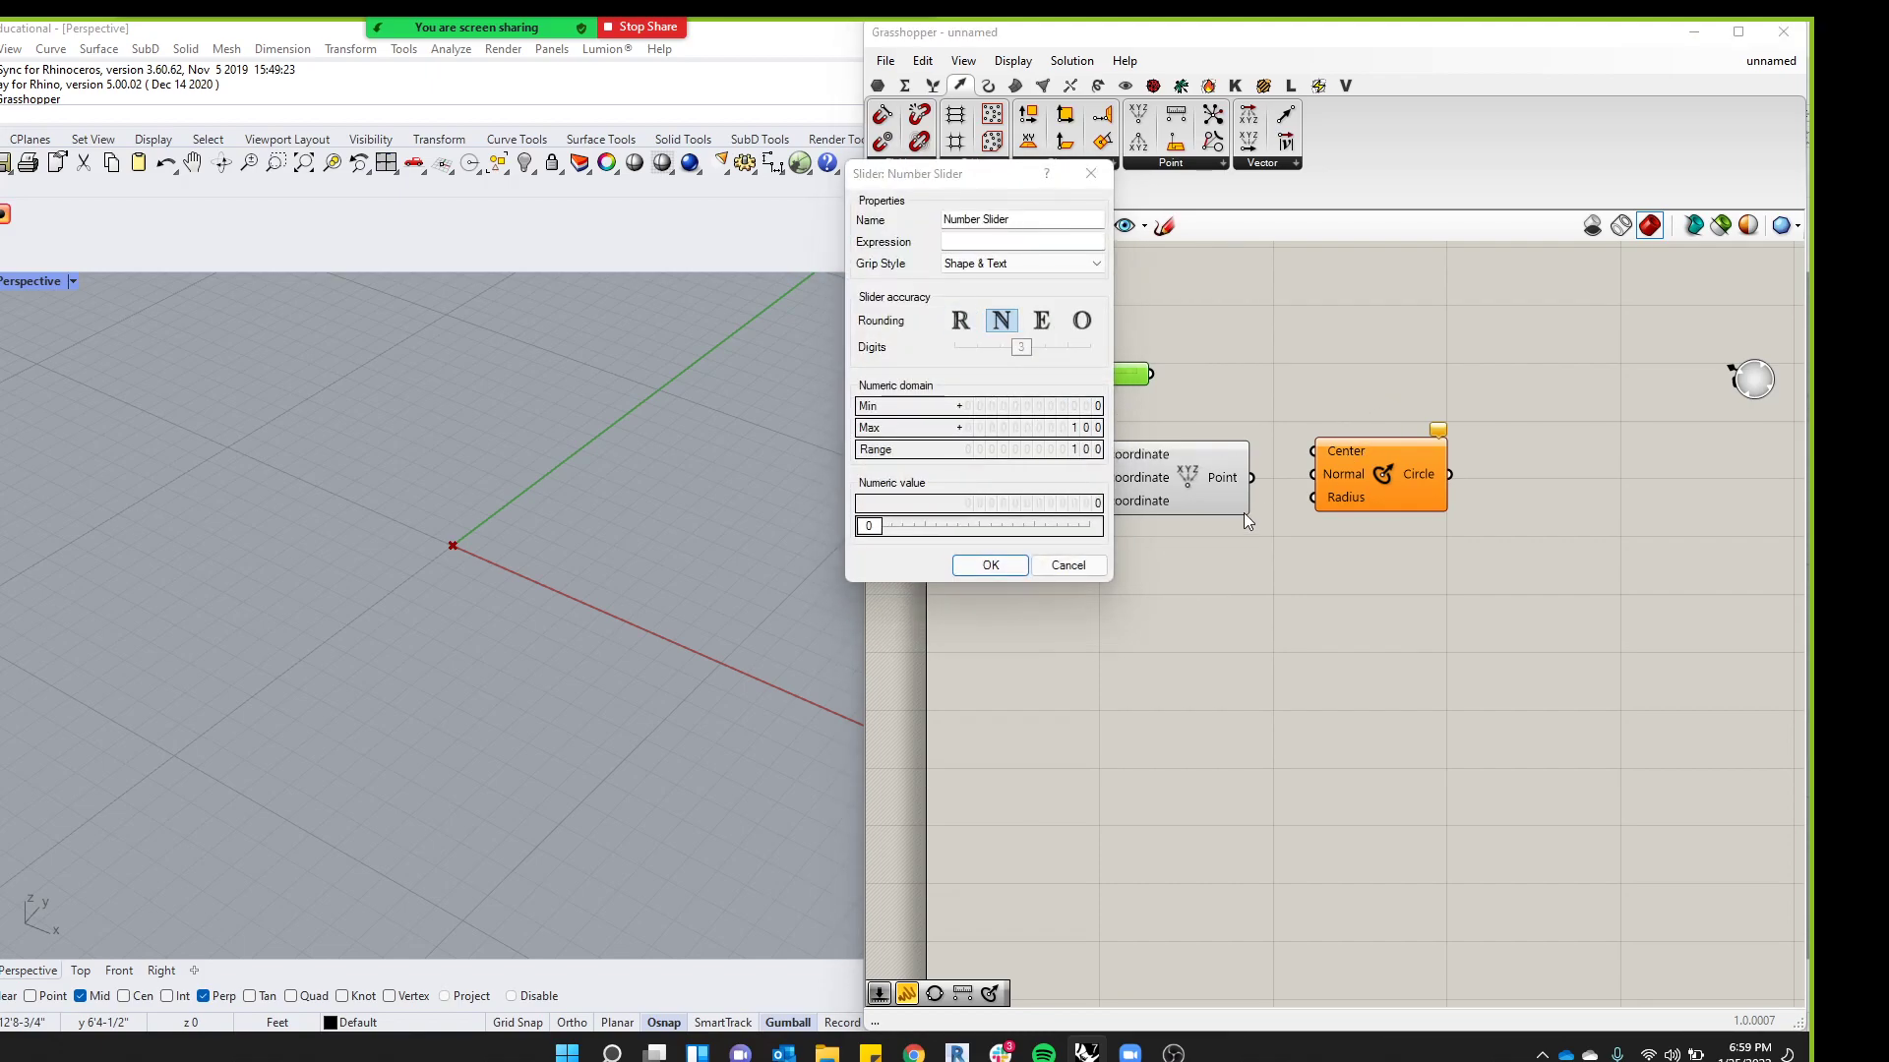
click(993, 565)
Move Construct Point and Circle CNR farther from the slider and connect the slider to the X coordinate input
drag(1431, 428, 1375, 479)
click(1318, 383)
drag(1153, 375, 1281, 438)
click(1096, 374)
scroll(1104, 386, down, 5)
click(1217, 362)
scroll(1221, 335, up, 3)
drag(1235, 281, 1073, 376)
key(Delete)
Duplicate the slider twice and connect the copies to Construct Point's Y and Z coordinate inputs
click(1035, 472)
key(ctrl+c)
key(ctrl+v)
drag(1074, 469, 1209, 519)
key(ctrl+v)
mouse_move(1099, 547)
mouse_down()
mouse_move(1209, 535)
mouse_move(1066, 546)
mouse_up()
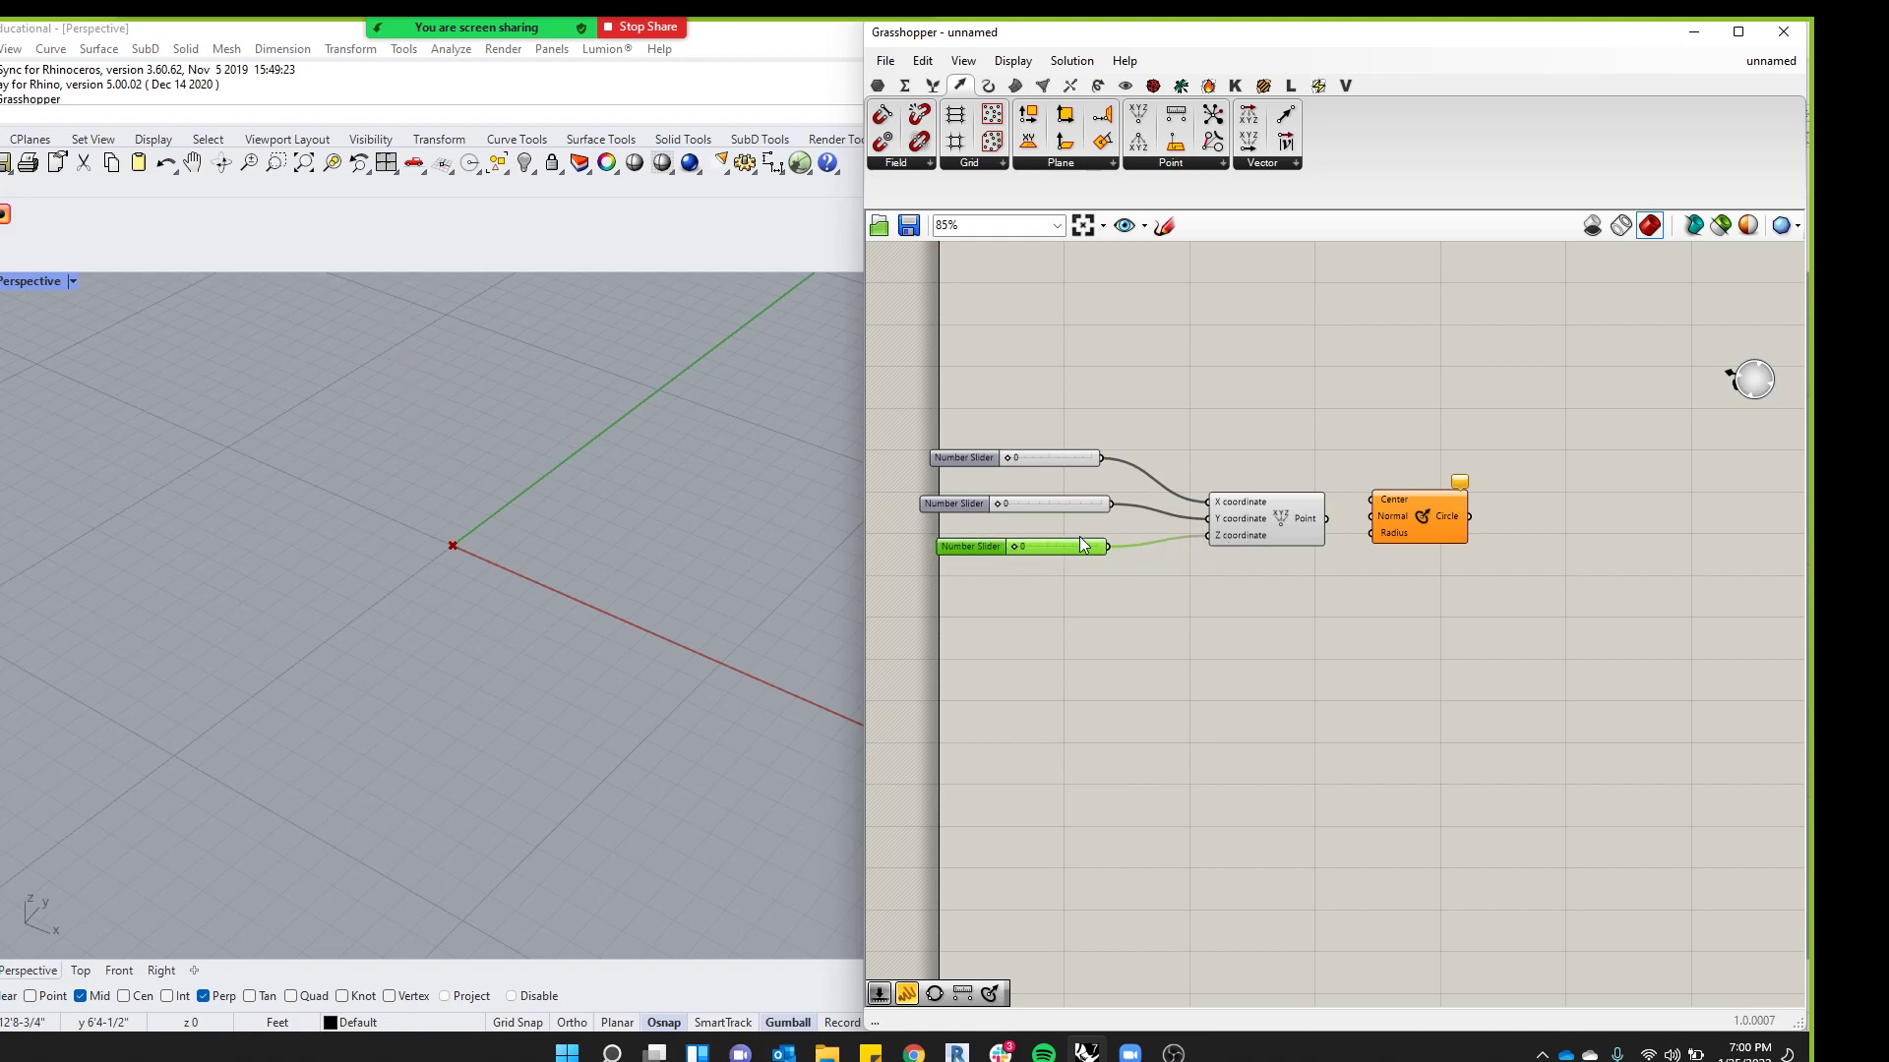
Tidy the positions of Construct Point and its sliders, and delete the slider feeding the Z coordinate
drag(1228, 526, 1181, 490)
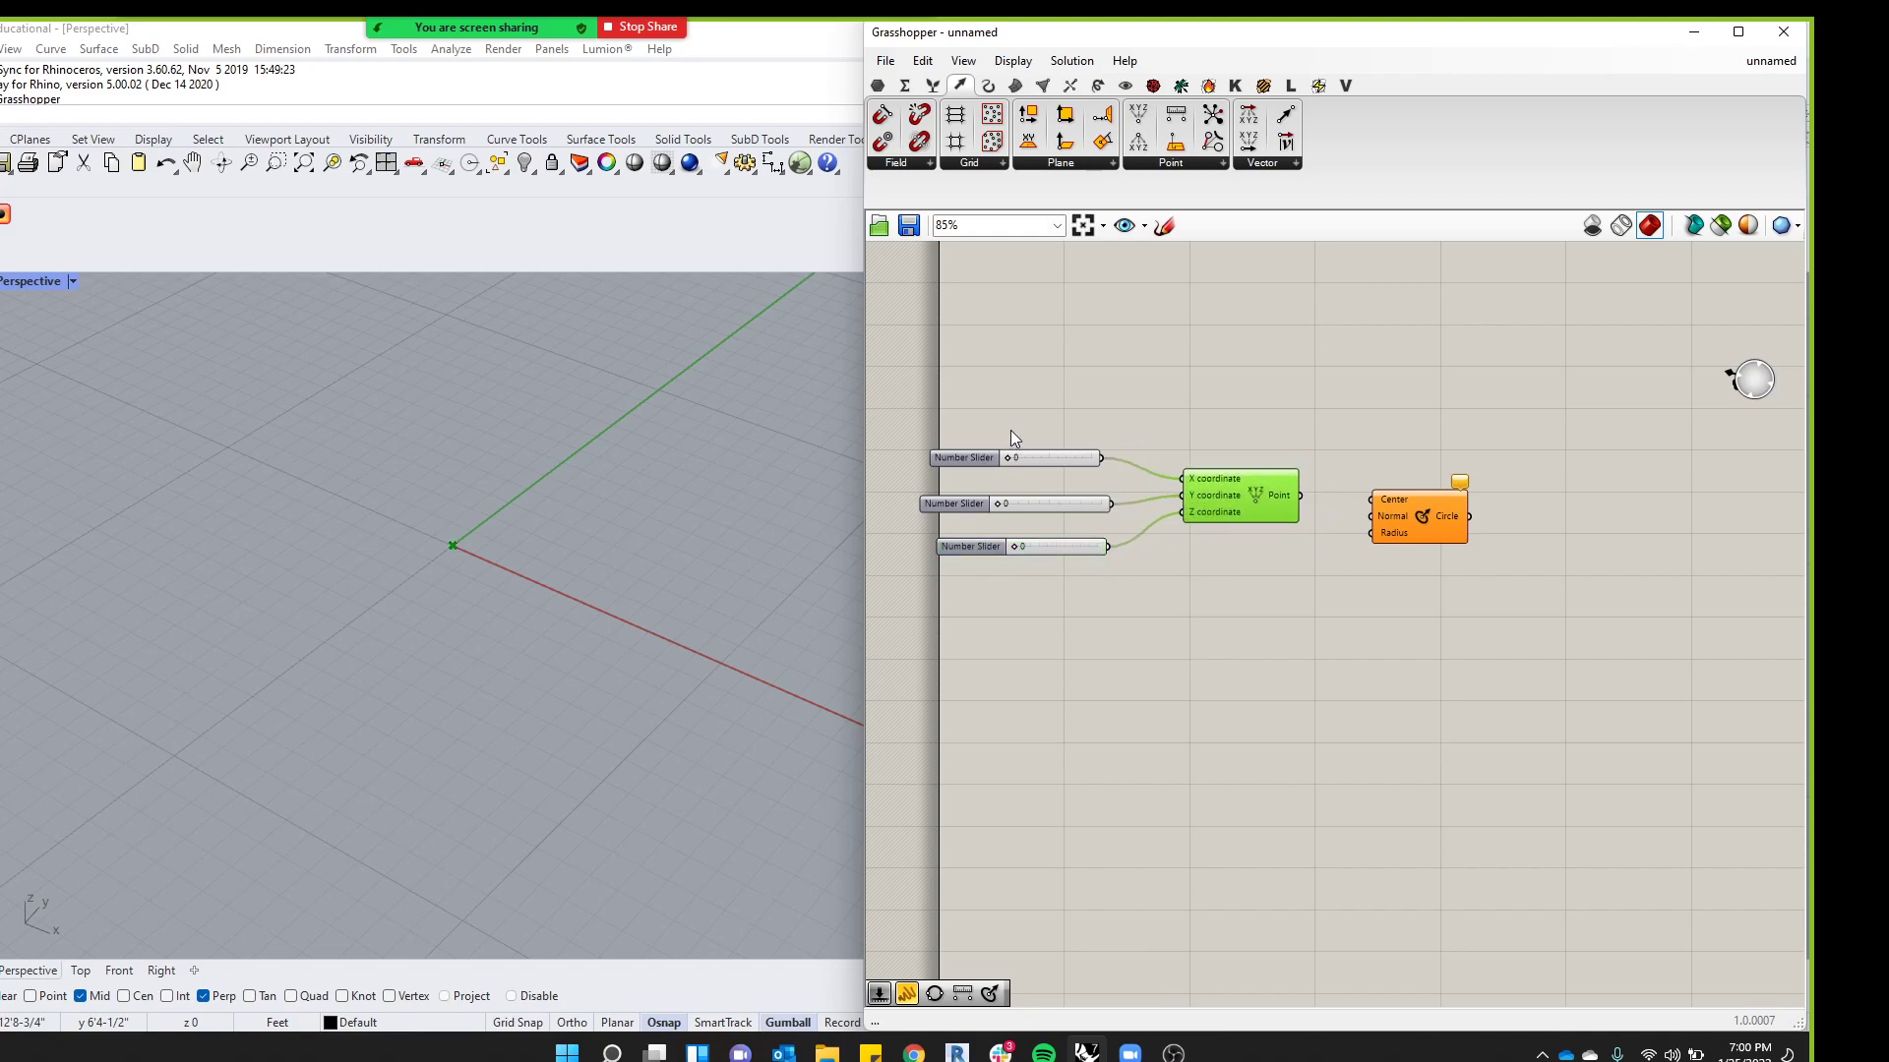
drag(963, 497, 970, 501)
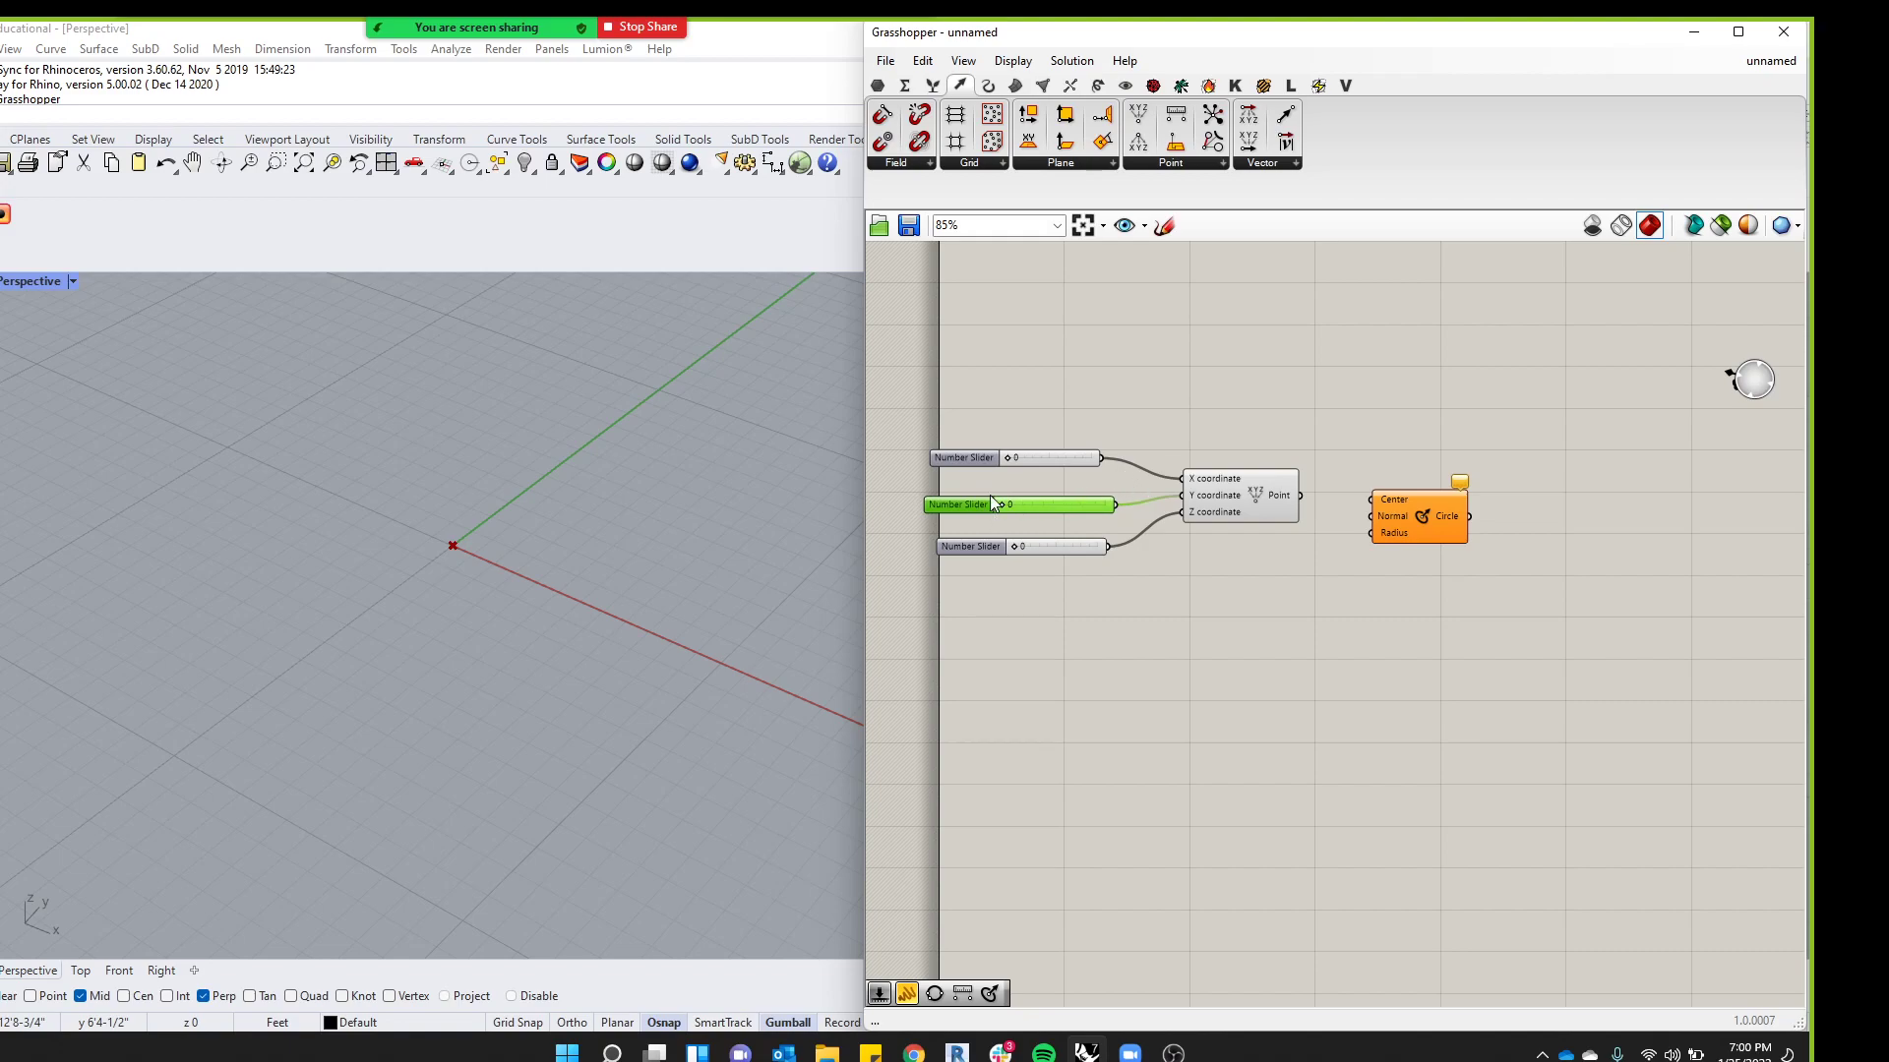
click(1276, 561)
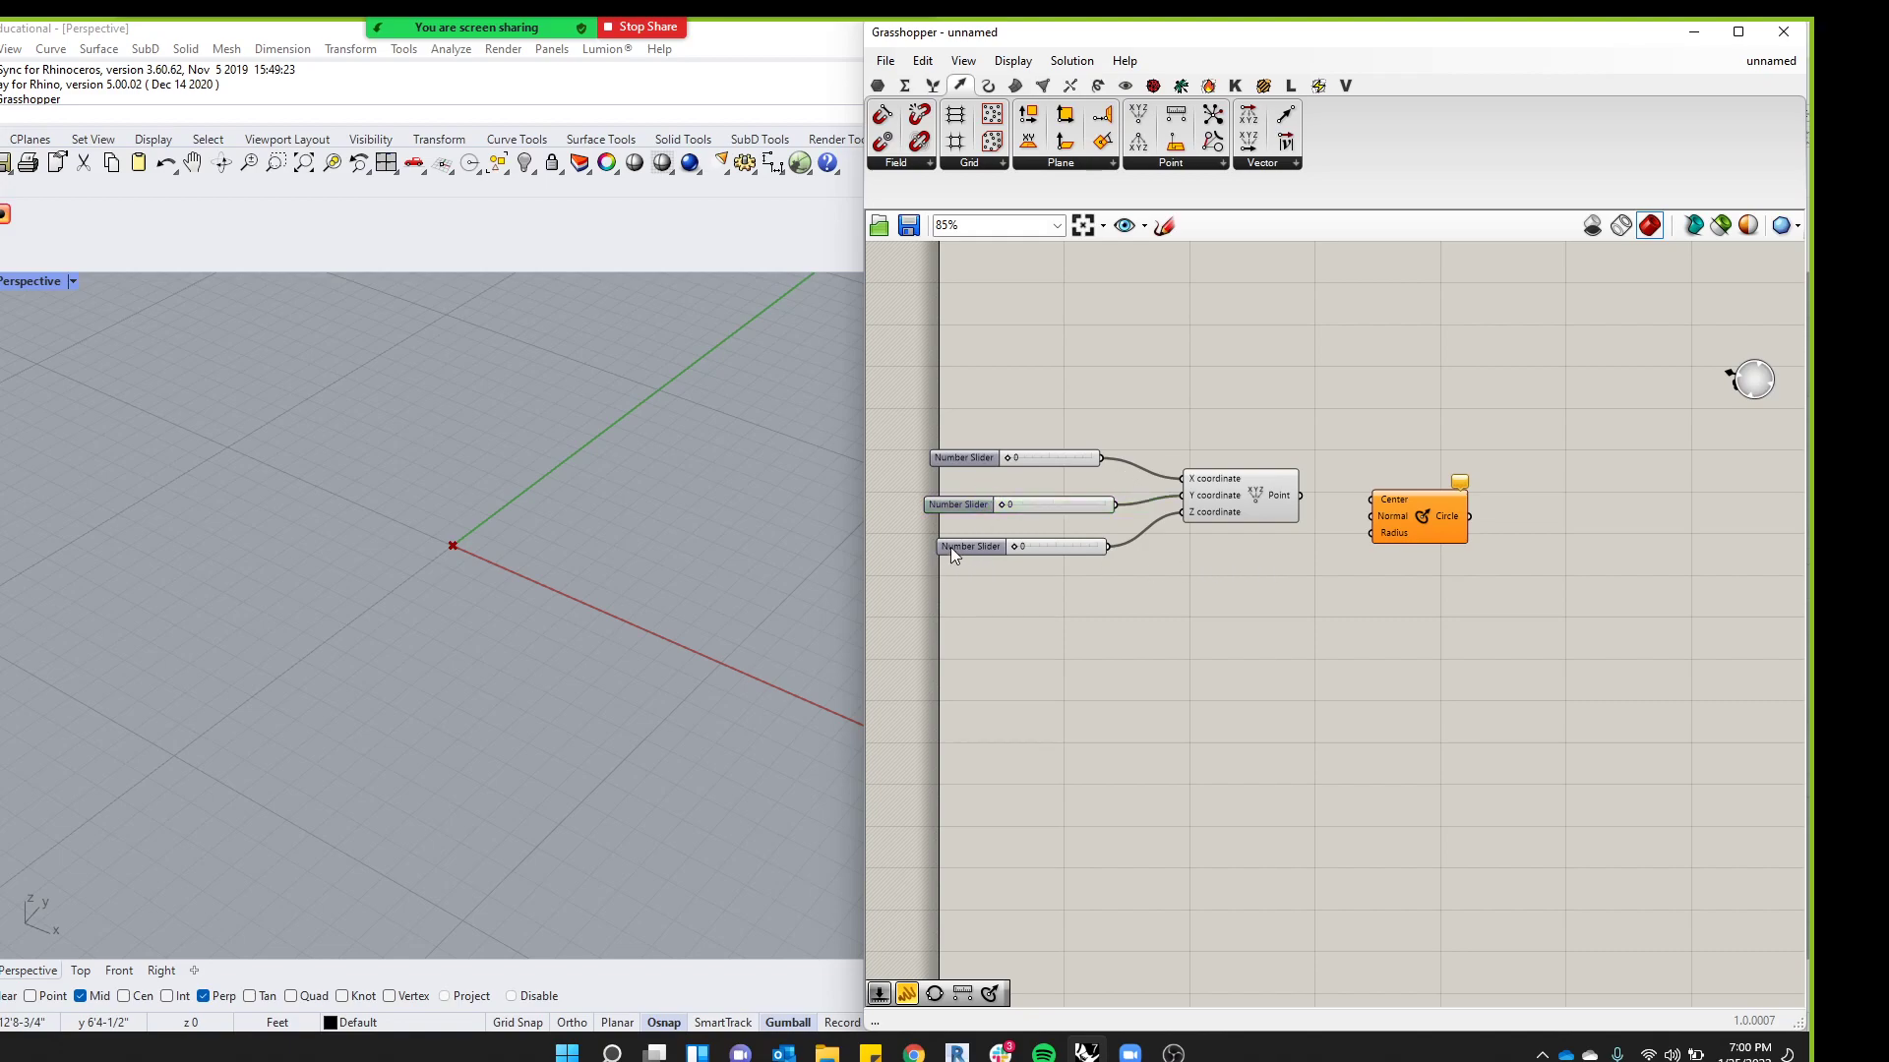
drag(949, 549, 943, 562)
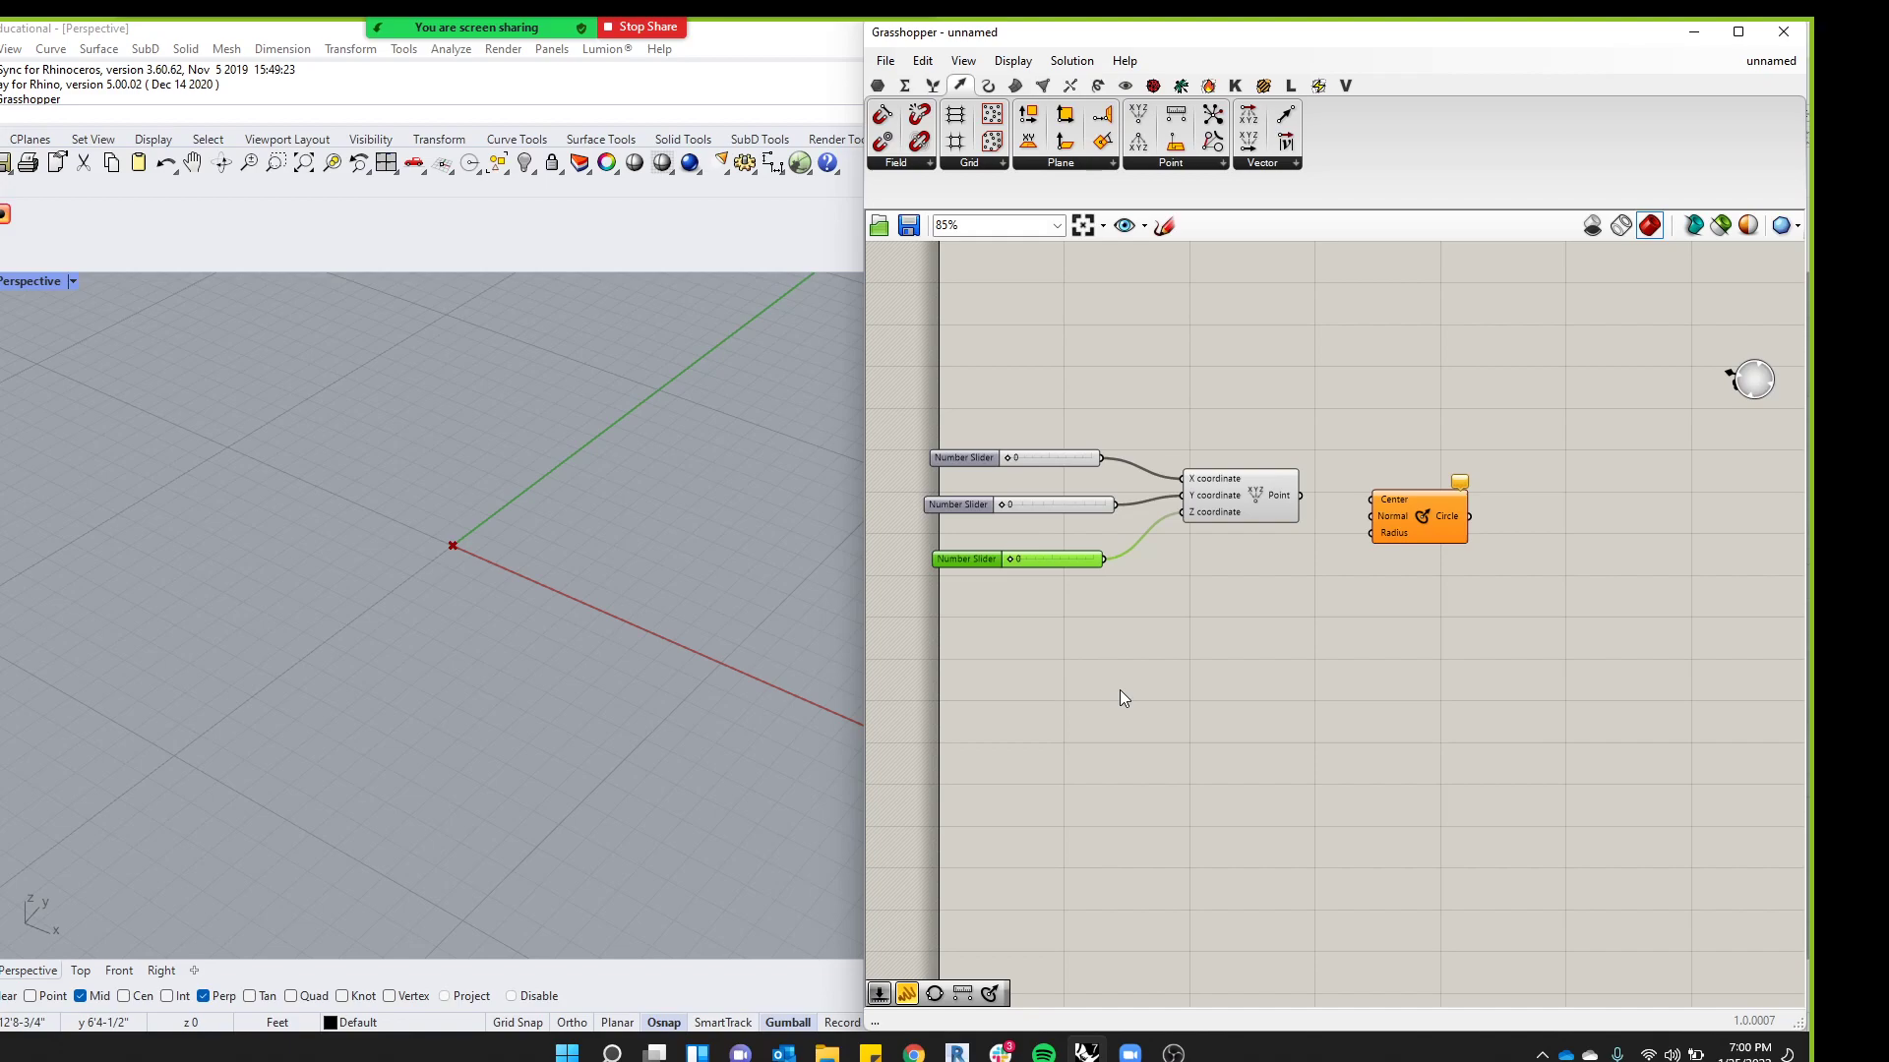
key(Delete)
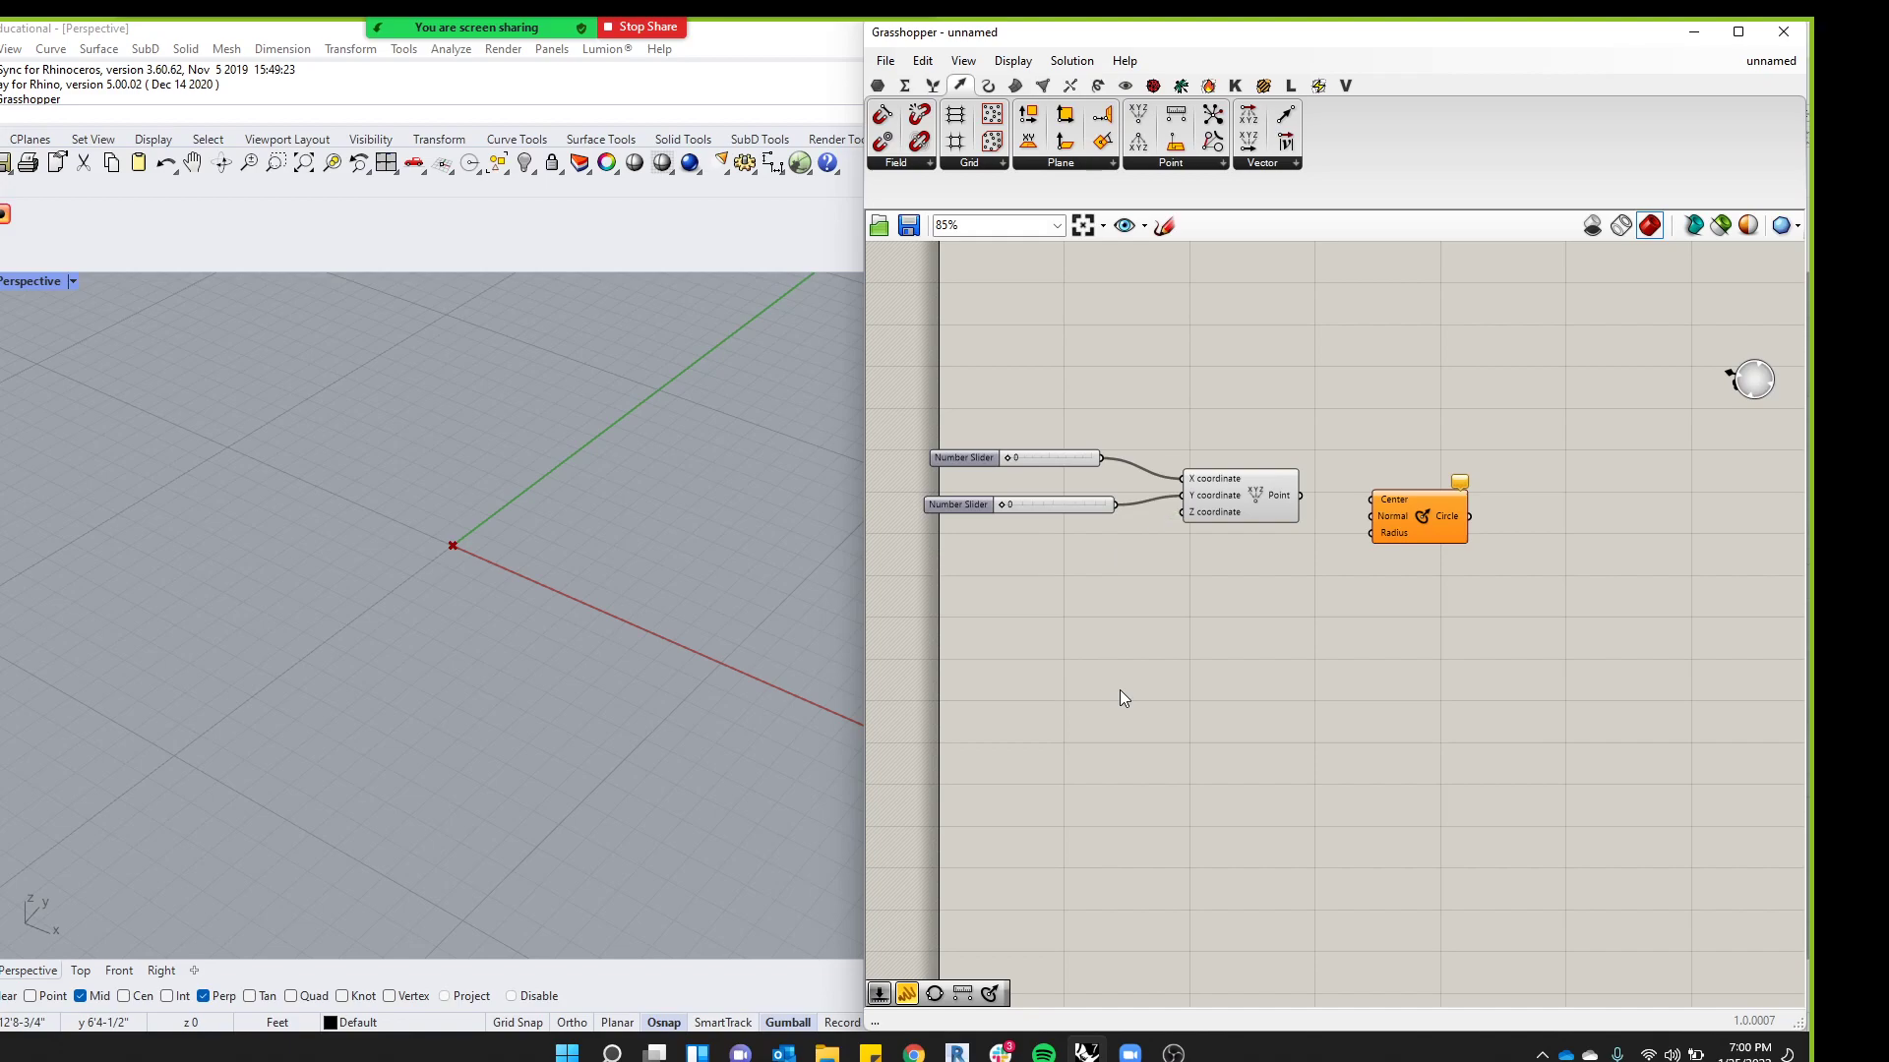
Move Circle CNR slightly up and shift Construct Point with its two sliders lower on the canvas
drag(1395, 496, 1409, 464)
drag(1322, 414, 1047, 545)
click(1082, 478)
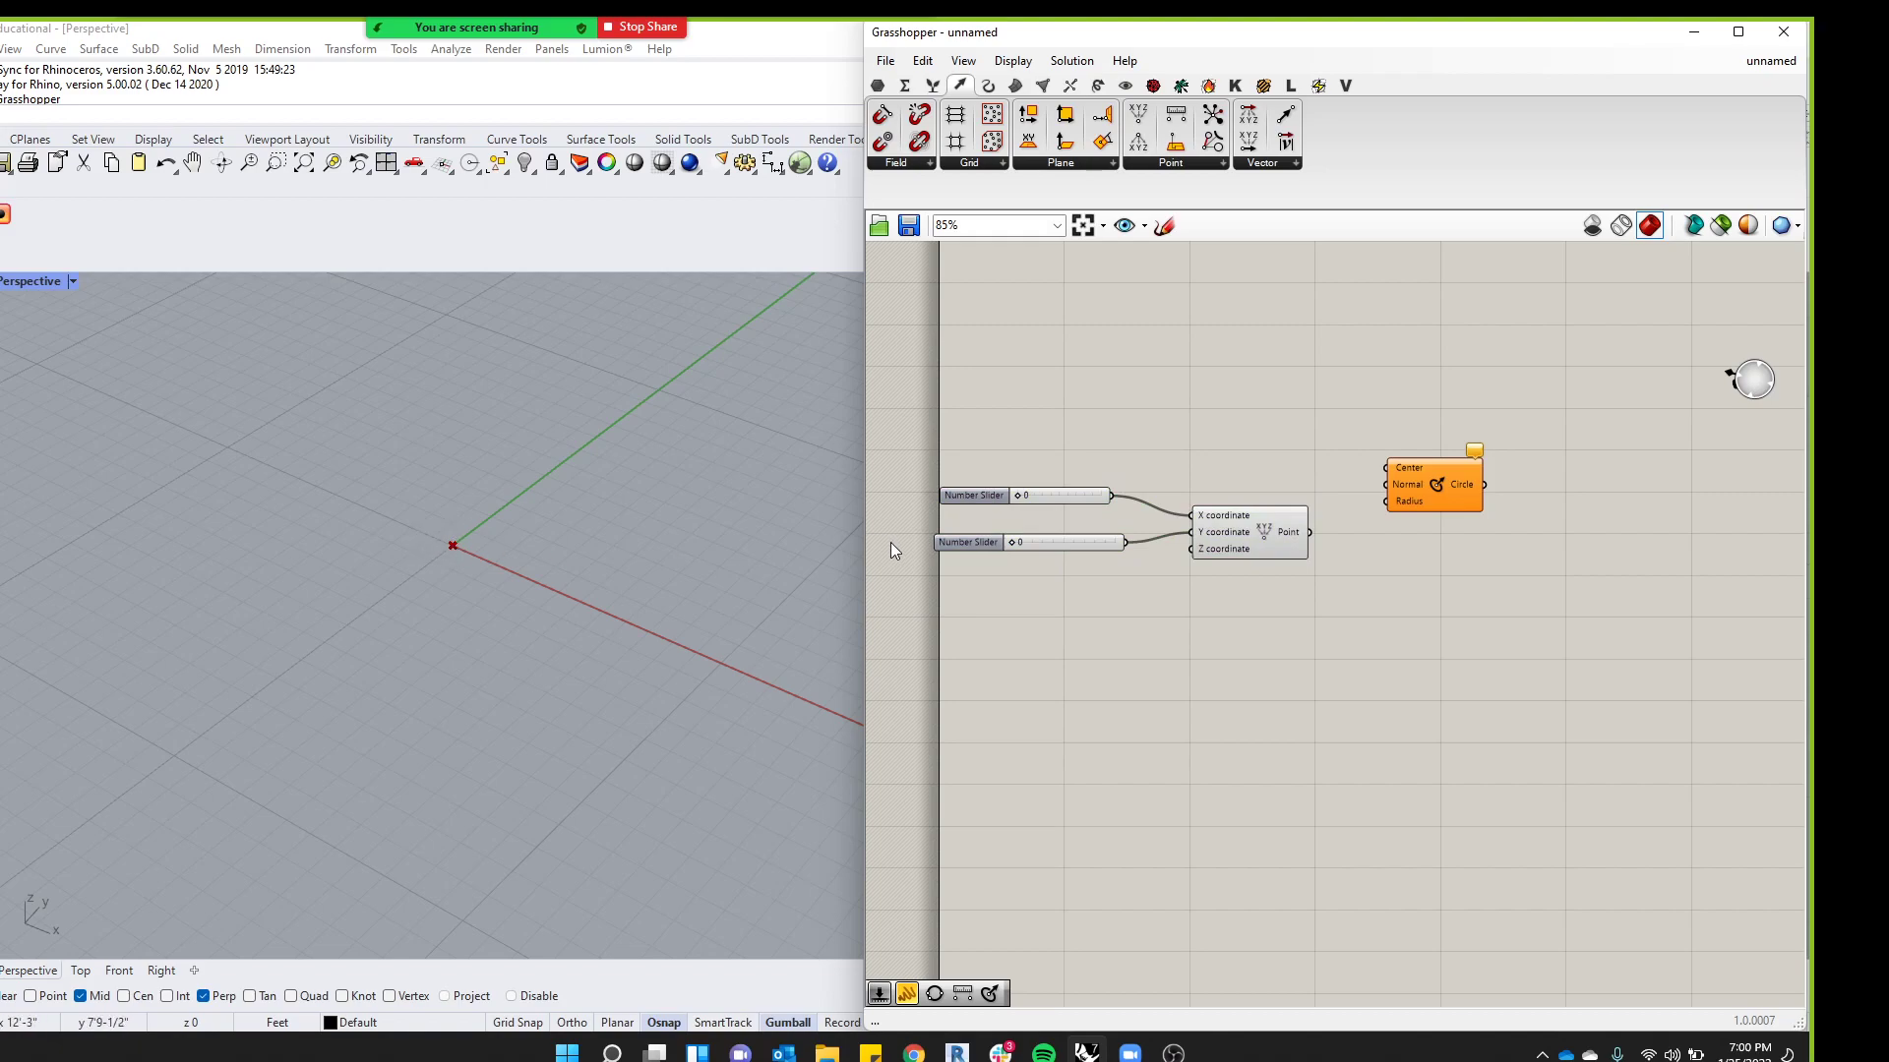
Set the X coordinate slider to 6 and the Y coordinate slider to 5, tidying their positions beside Construct Point
drag(1019, 496, 1017, 547)
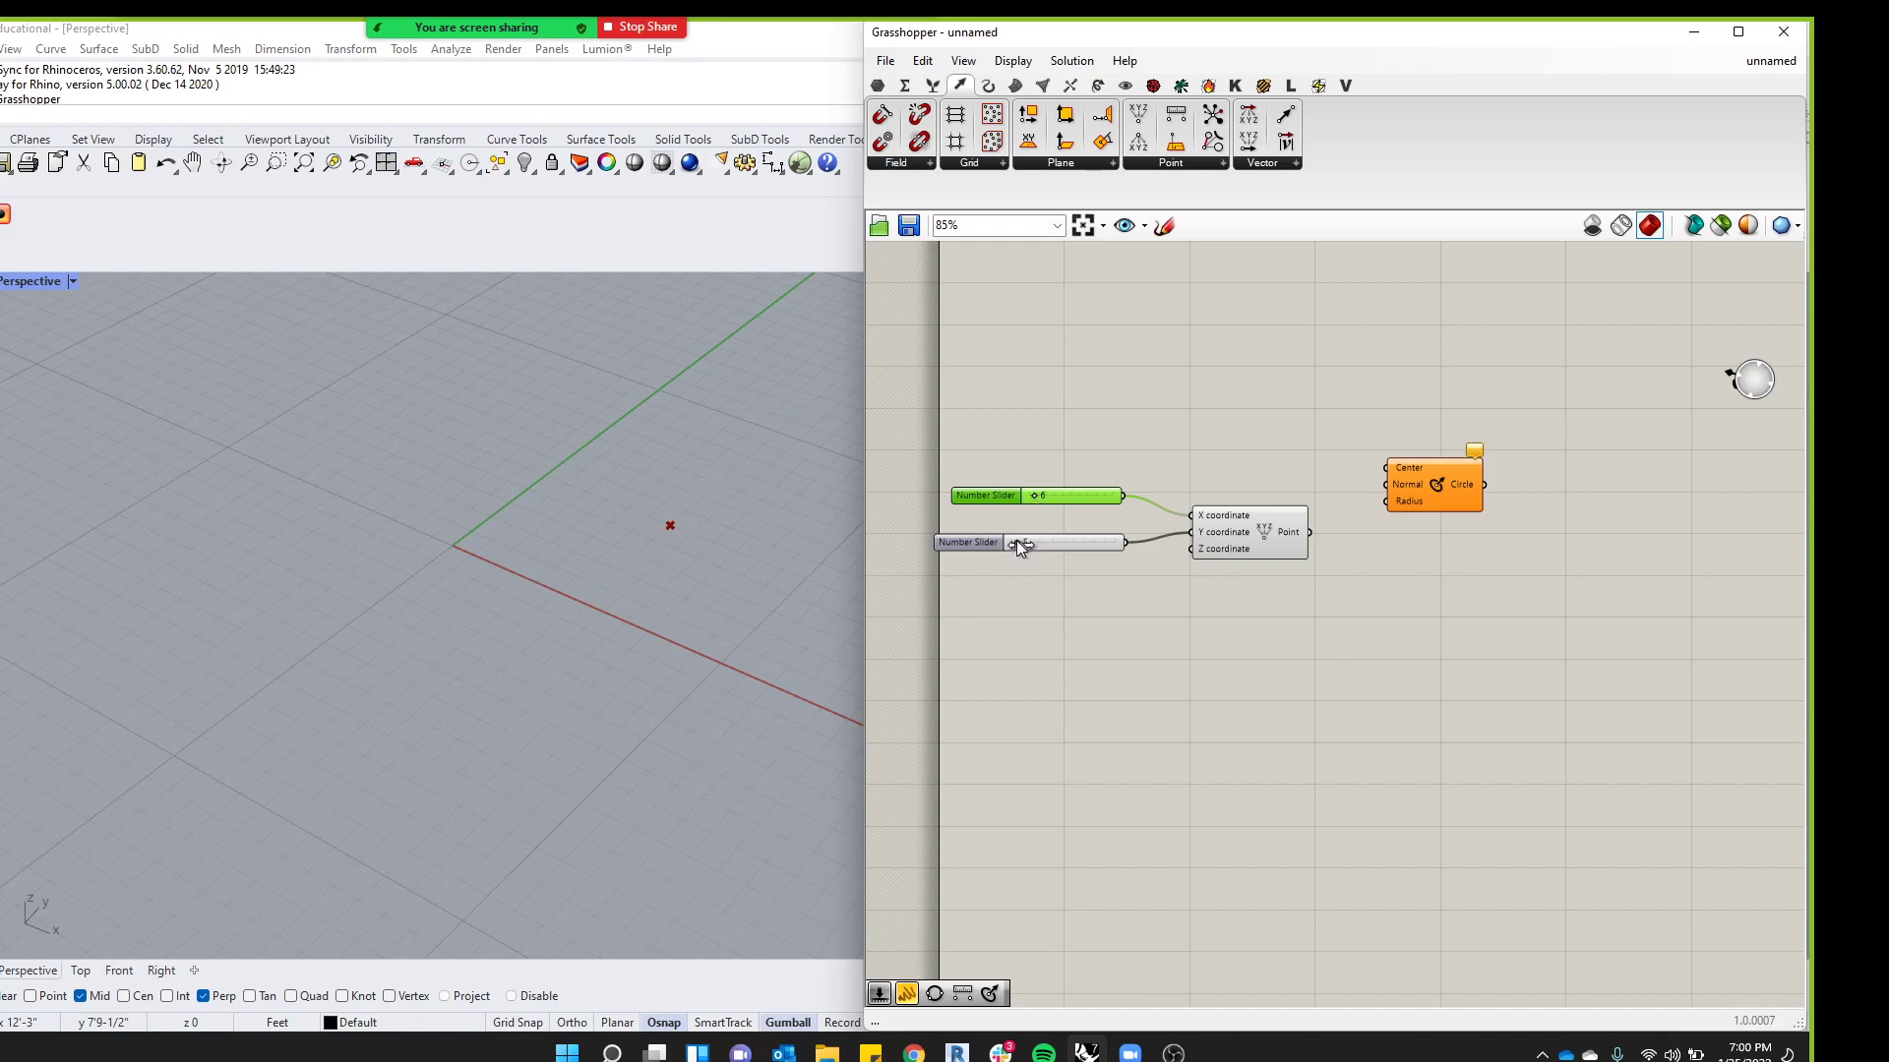
drag(1007, 482, 983, 497)
drag(1268, 536, 1254, 530)
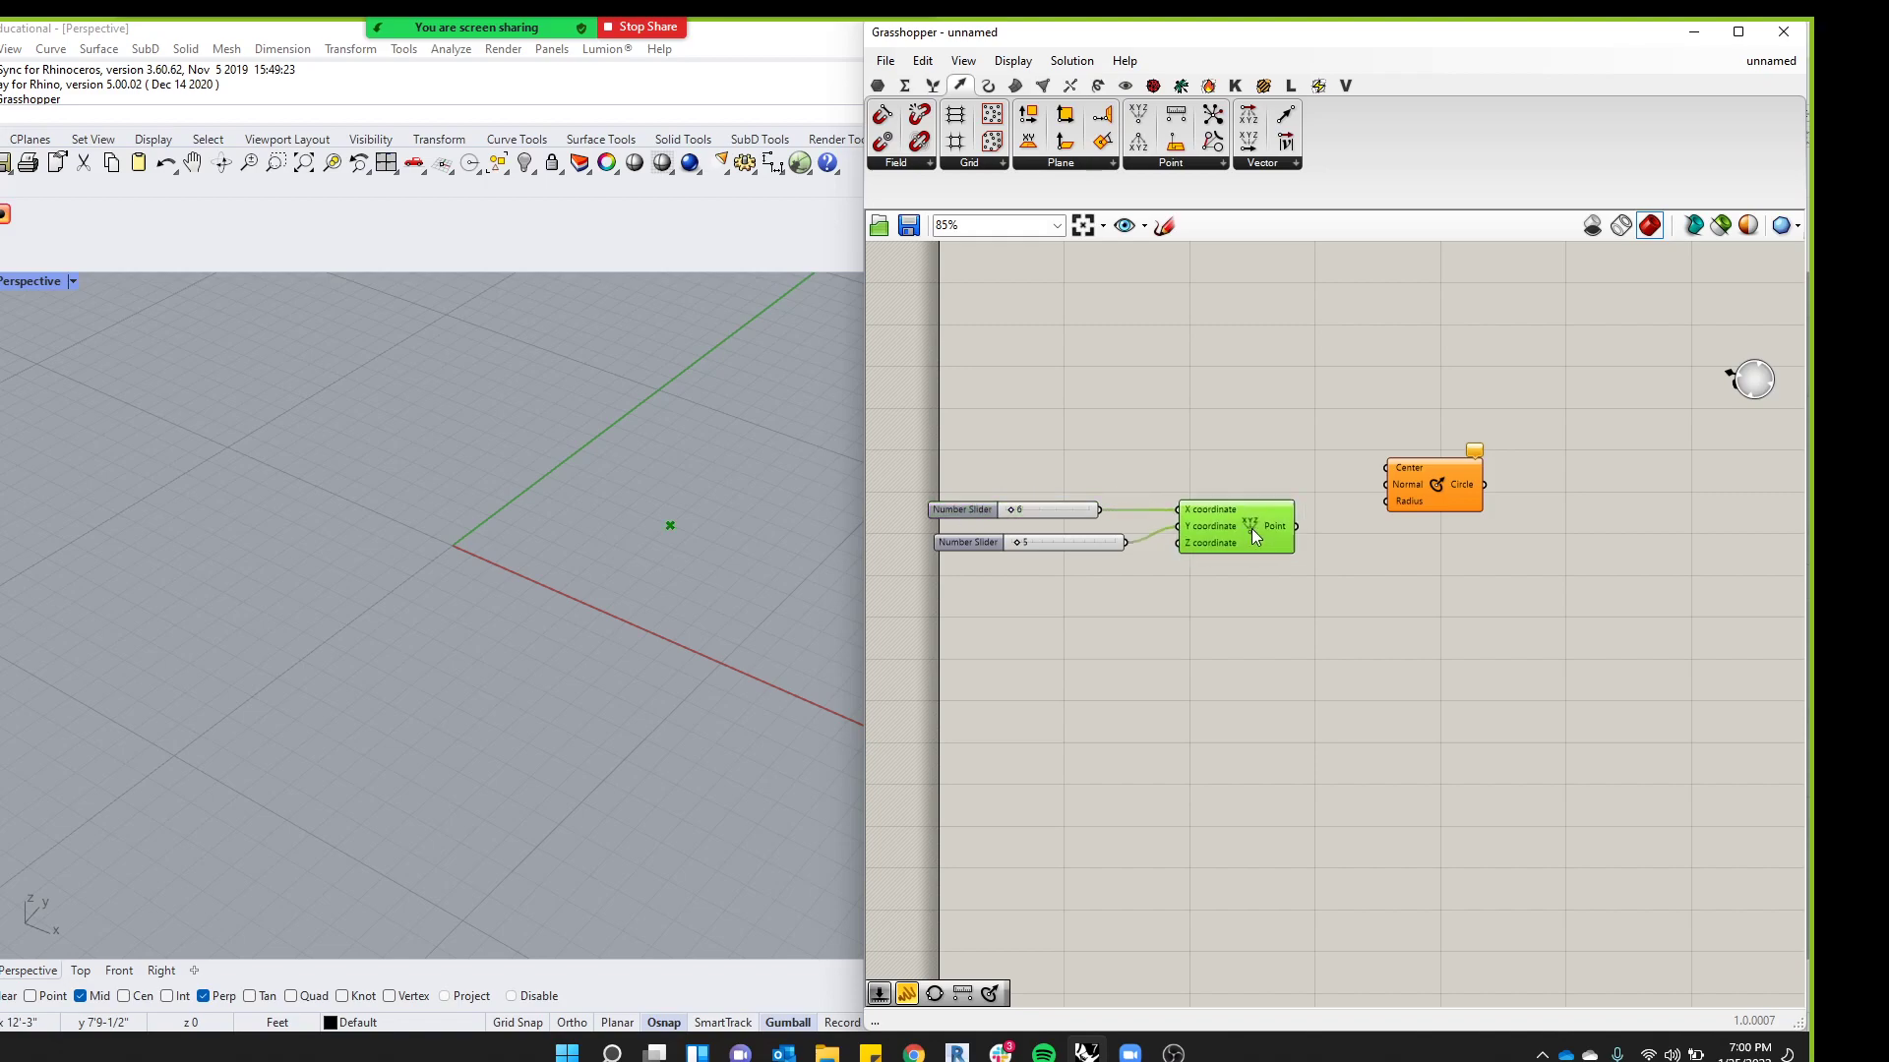
drag(1082, 512, 1089, 512)
Connect Construct Point's Point output to Circle CNR's Center input and move Circle CNR closer to Construct Point
drag(1278, 540, 1272, 546)
mouse_move(1399, 494)
mouse_down()
mouse_move(1395, 536)
mouse_move(1413, 504)
mouse_up()
scroll(1302, 531, up, 2)
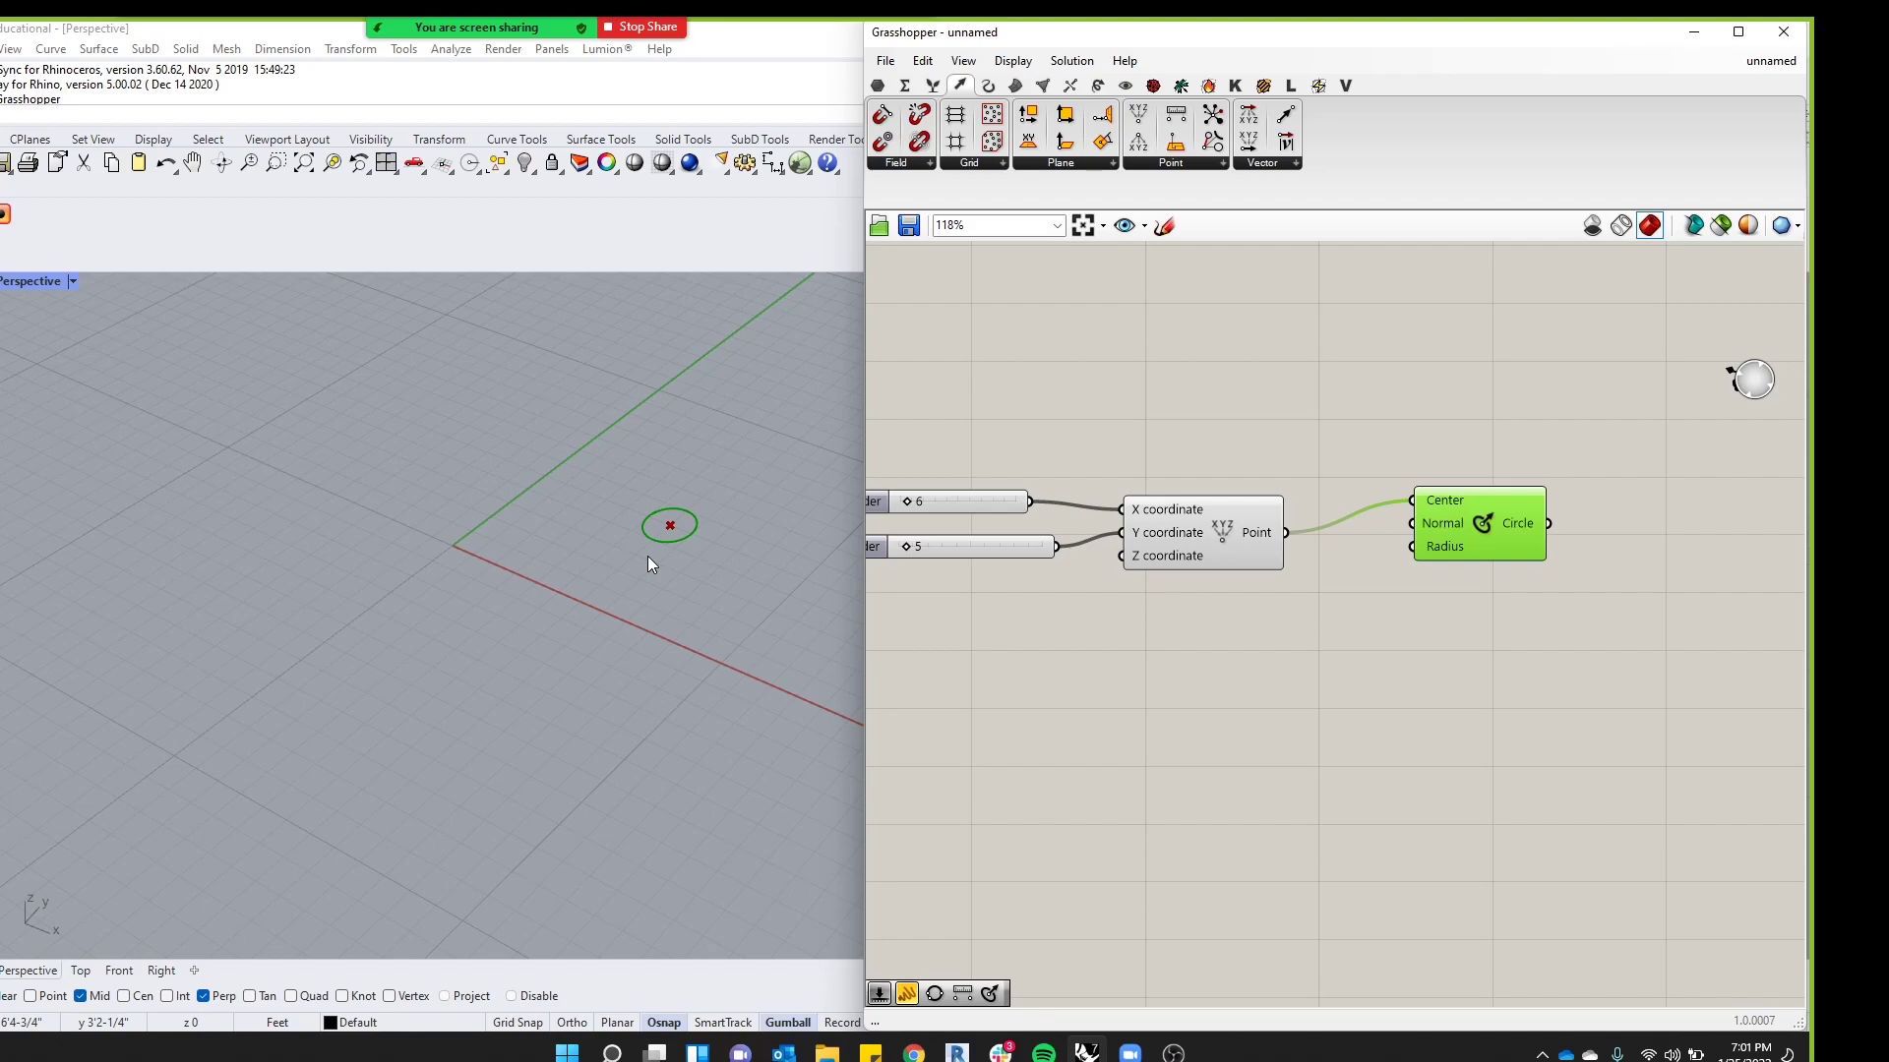
right_drag(1312, 590, 1300, 621)
drag(1449, 552, 1378, 575)
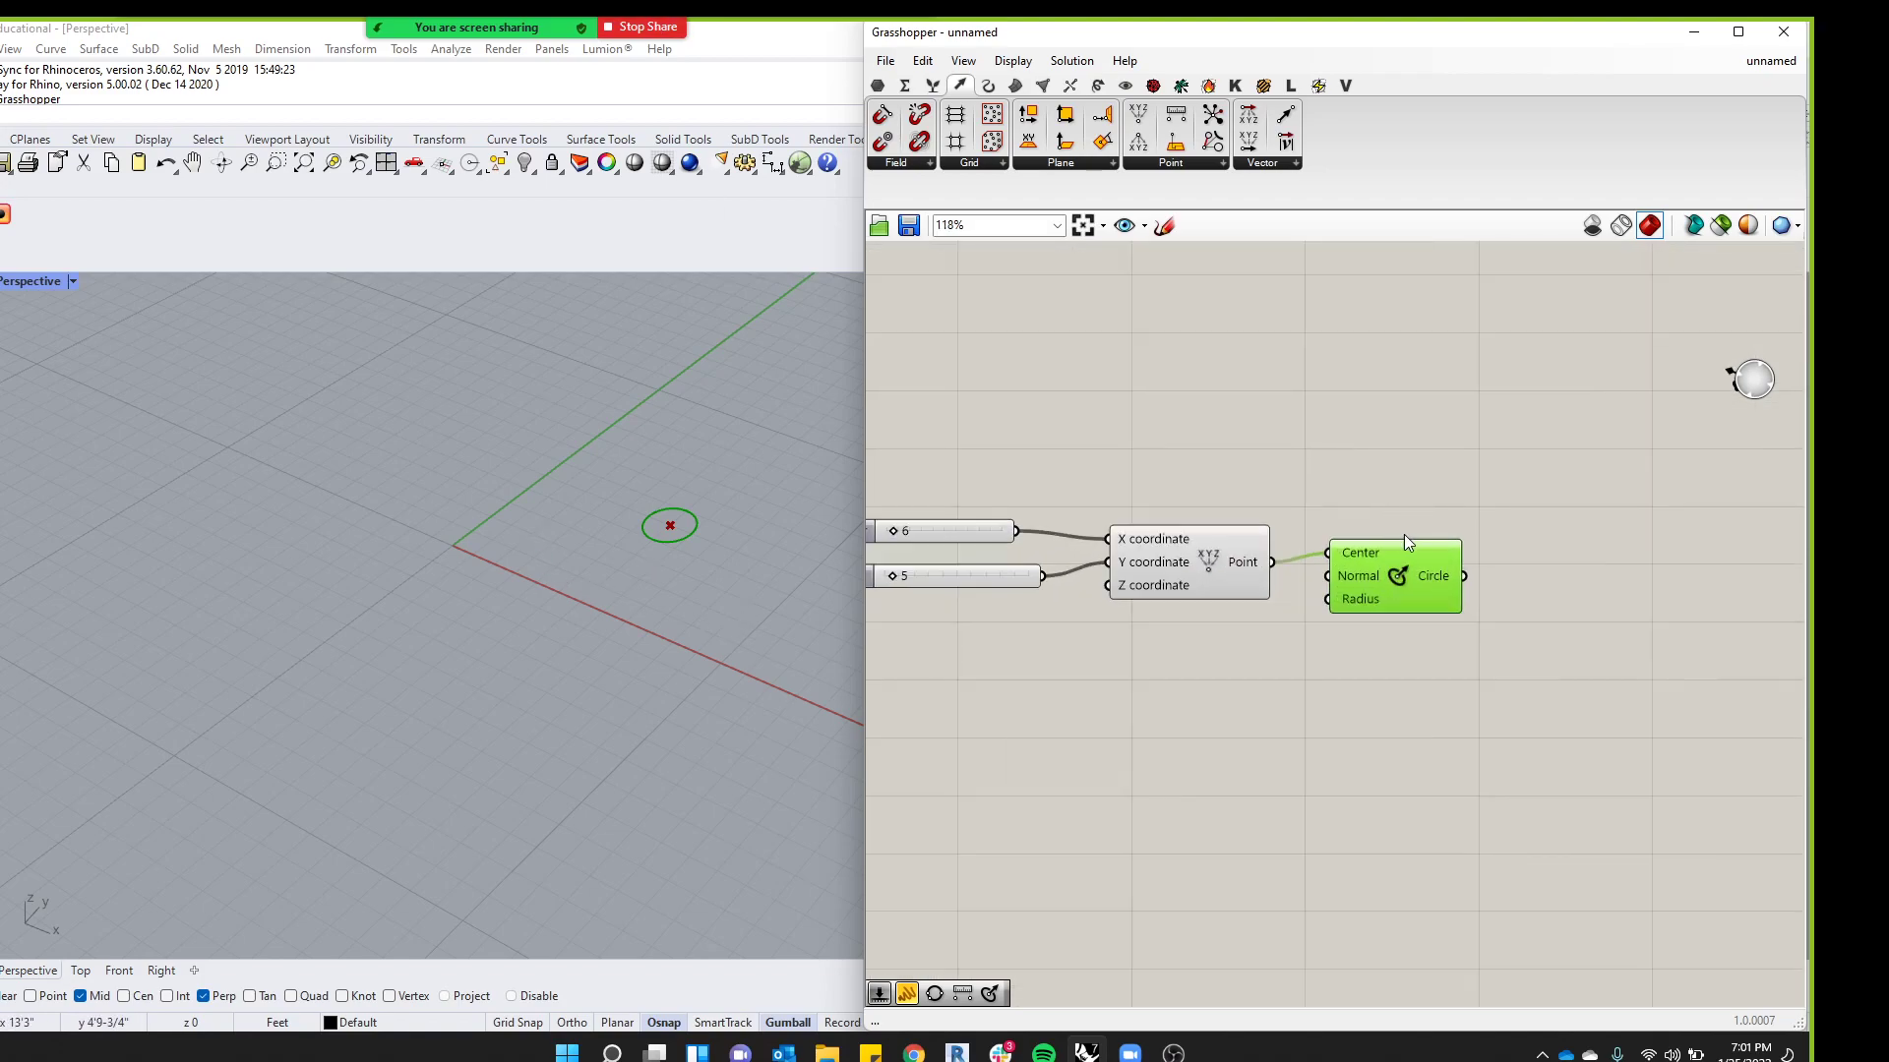
Line up the two coordinate sliders at matching widths and clear the selection
scroll(1409, 551, down, 3)
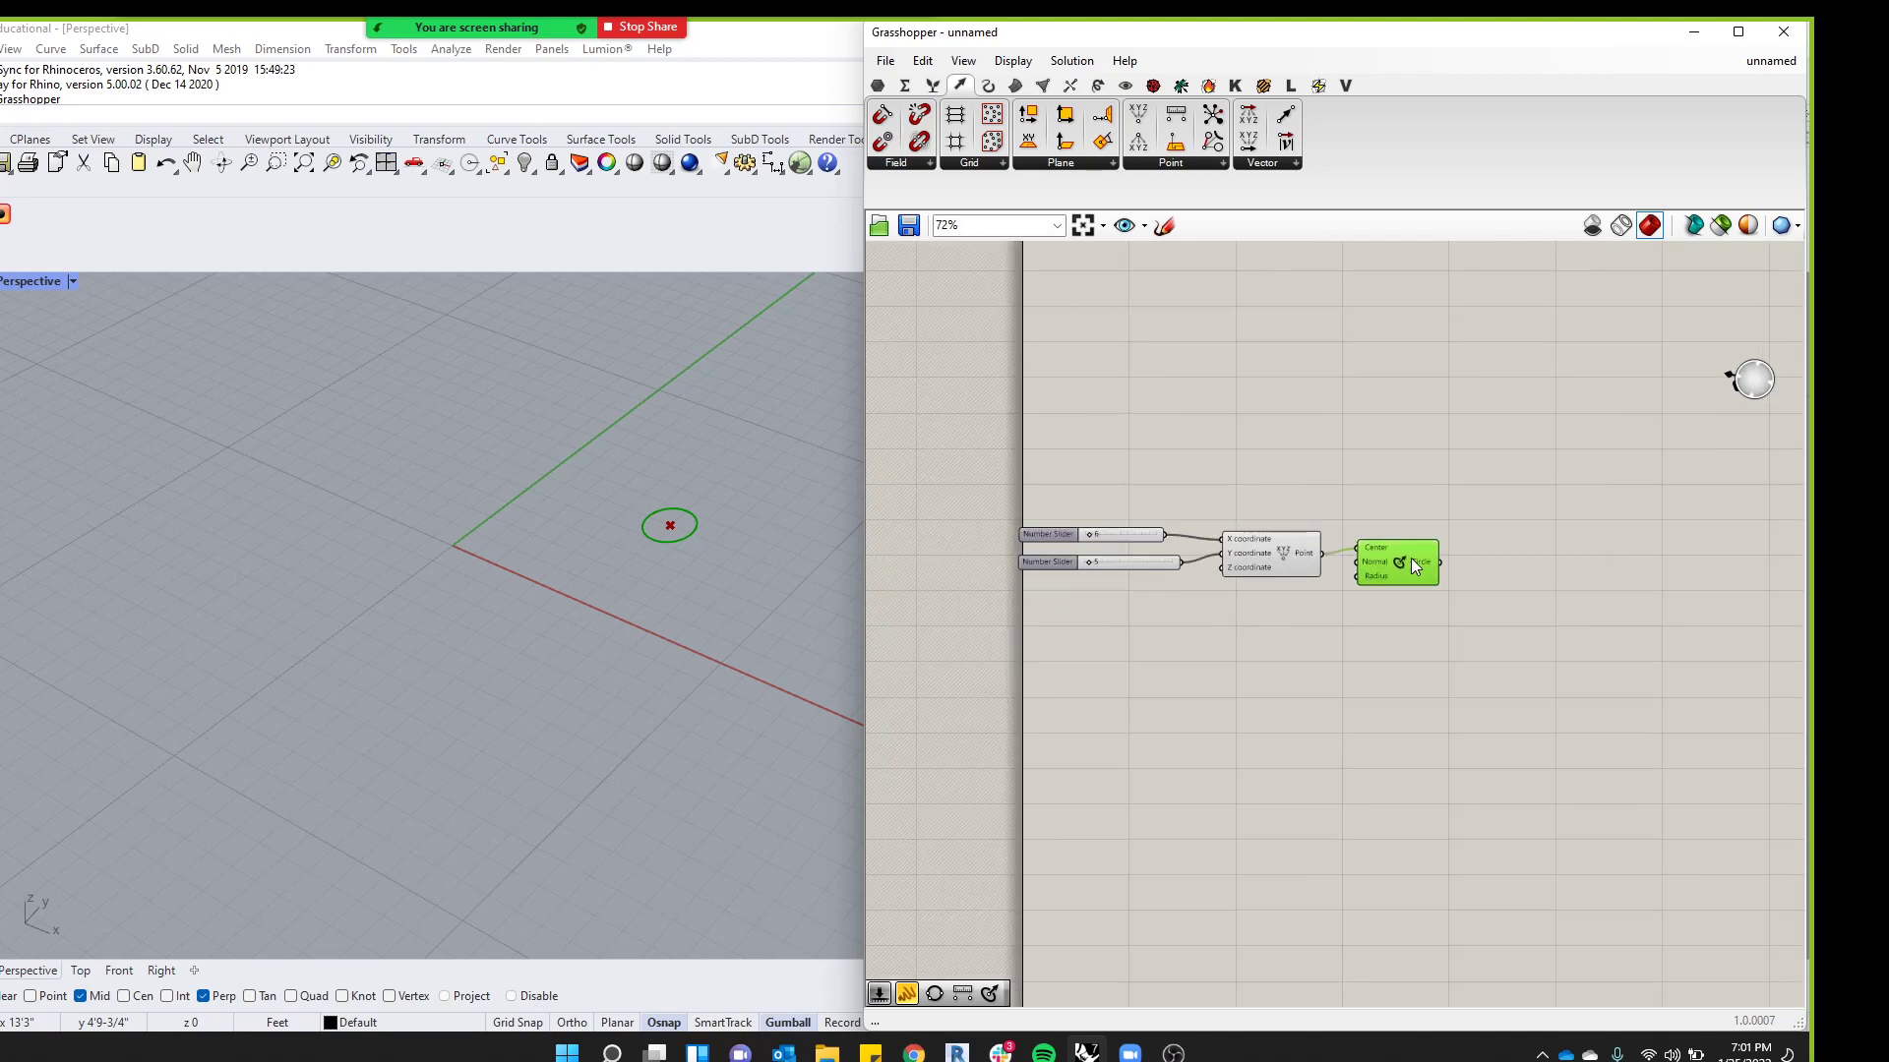
scroll(1266, 513, down, 1)
right_drag(1365, 499, 1338, 500)
scroll(1338, 500, up, 1)
drag(1378, 463, 1036, 635)
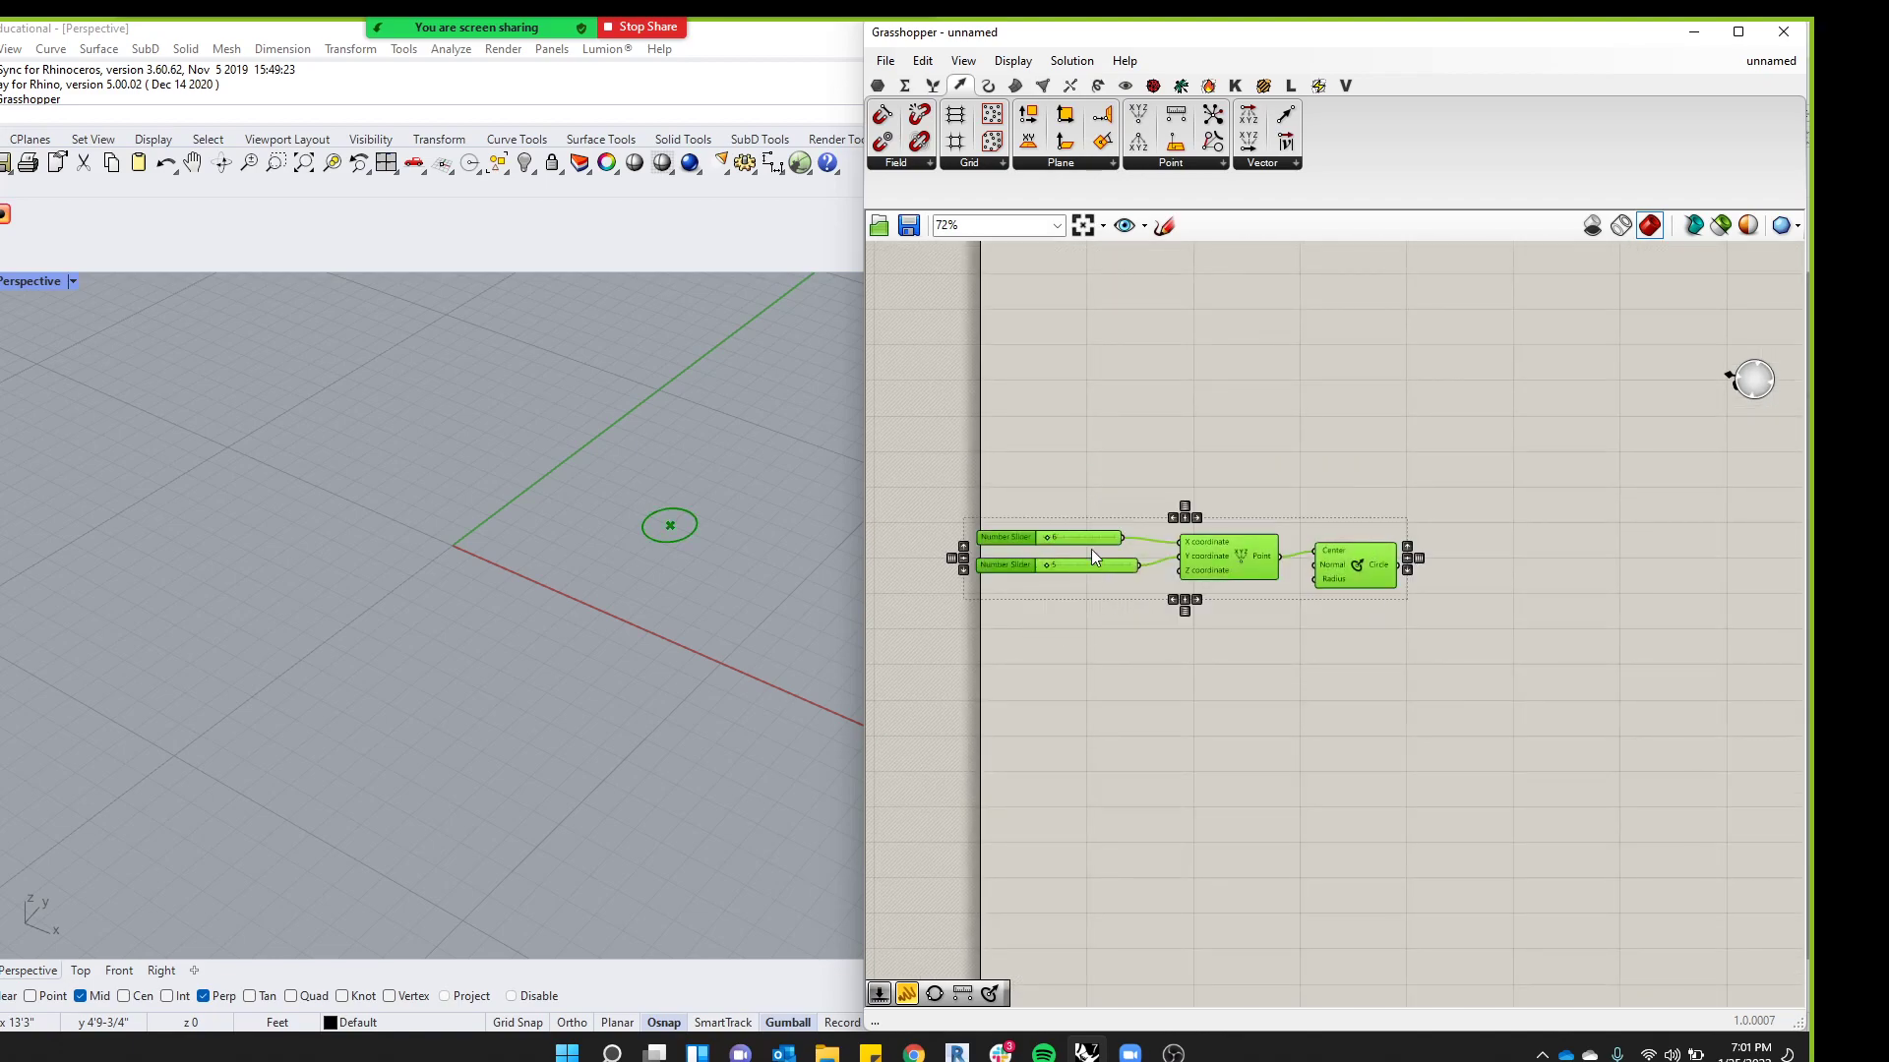
scroll(1089, 551, up, 1)
click(1340, 490)
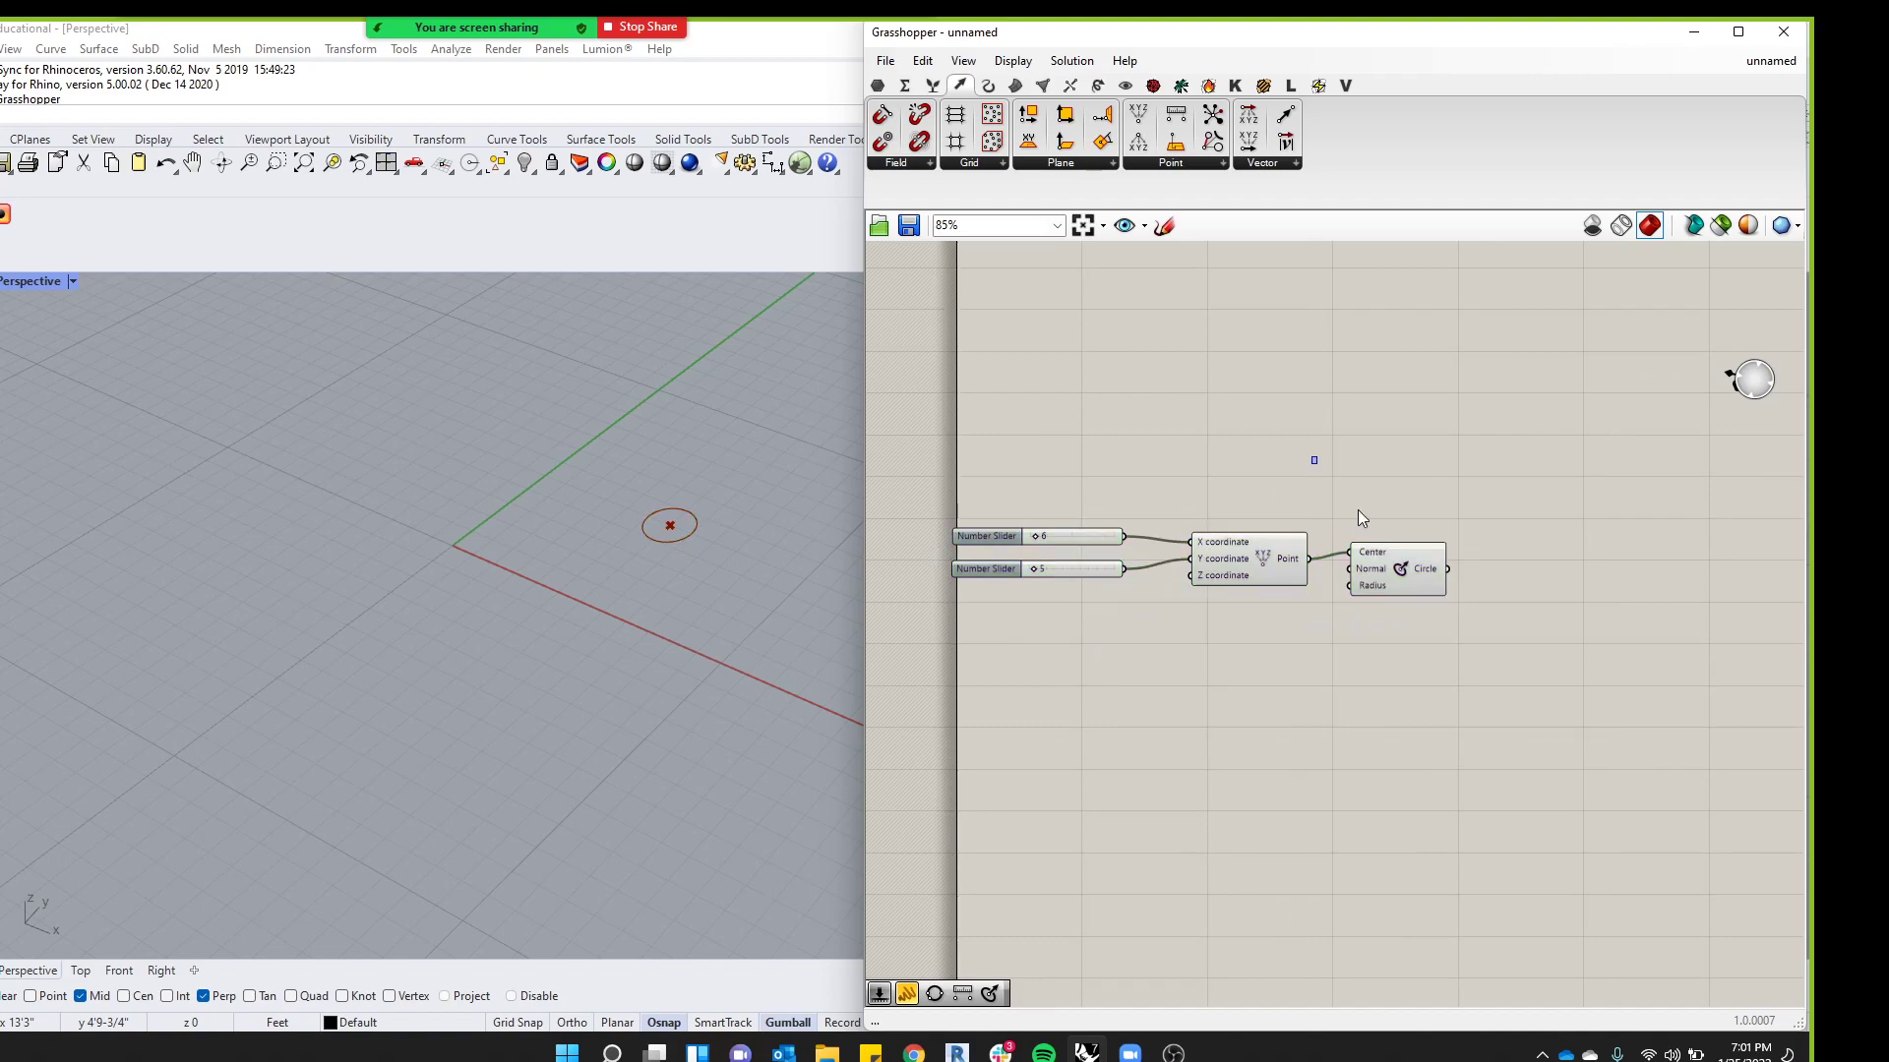
mouse_move(1363, 577)
click(1403, 568)
click(1296, 441)
scroll(1247, 502, down, 3)
scroll(1242, 499, up, 3)
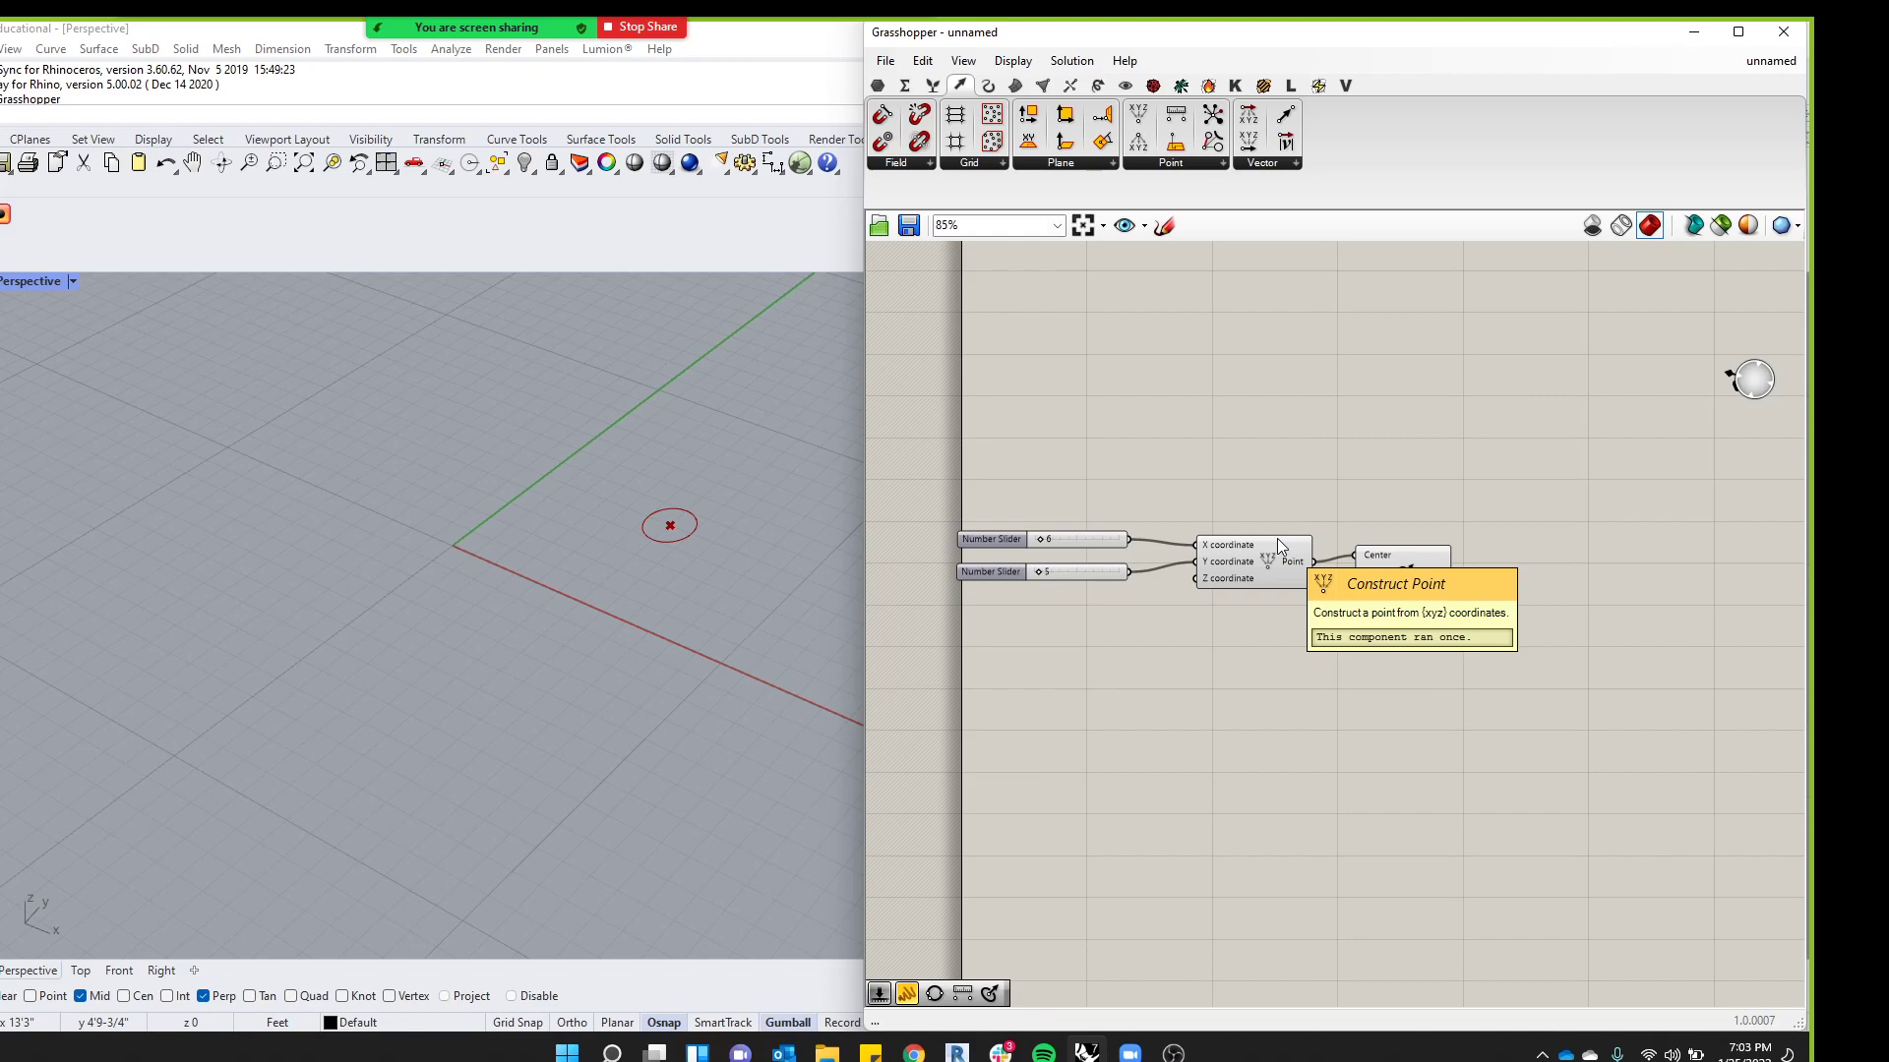
Turn the Draw Full Names display option off and back on to compare abbreviated and full component labels
click(1030, 61)
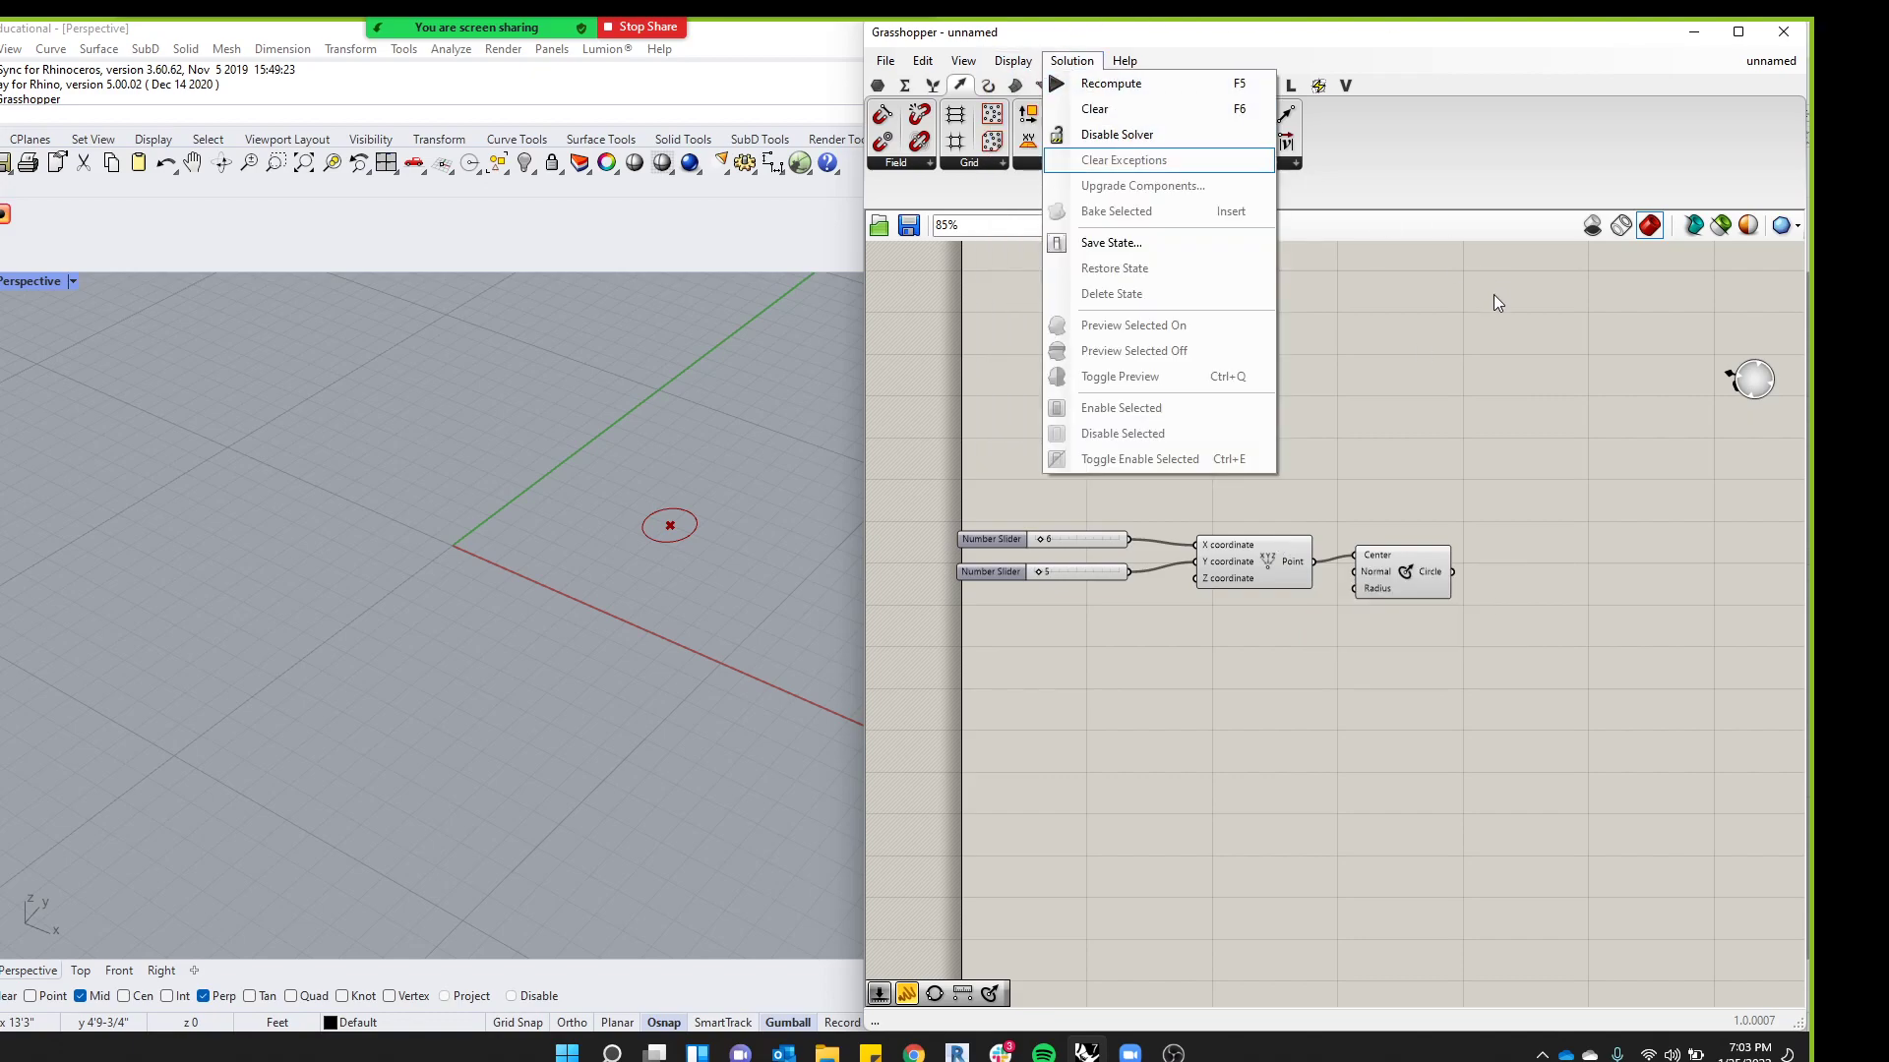
click(1496, 339)
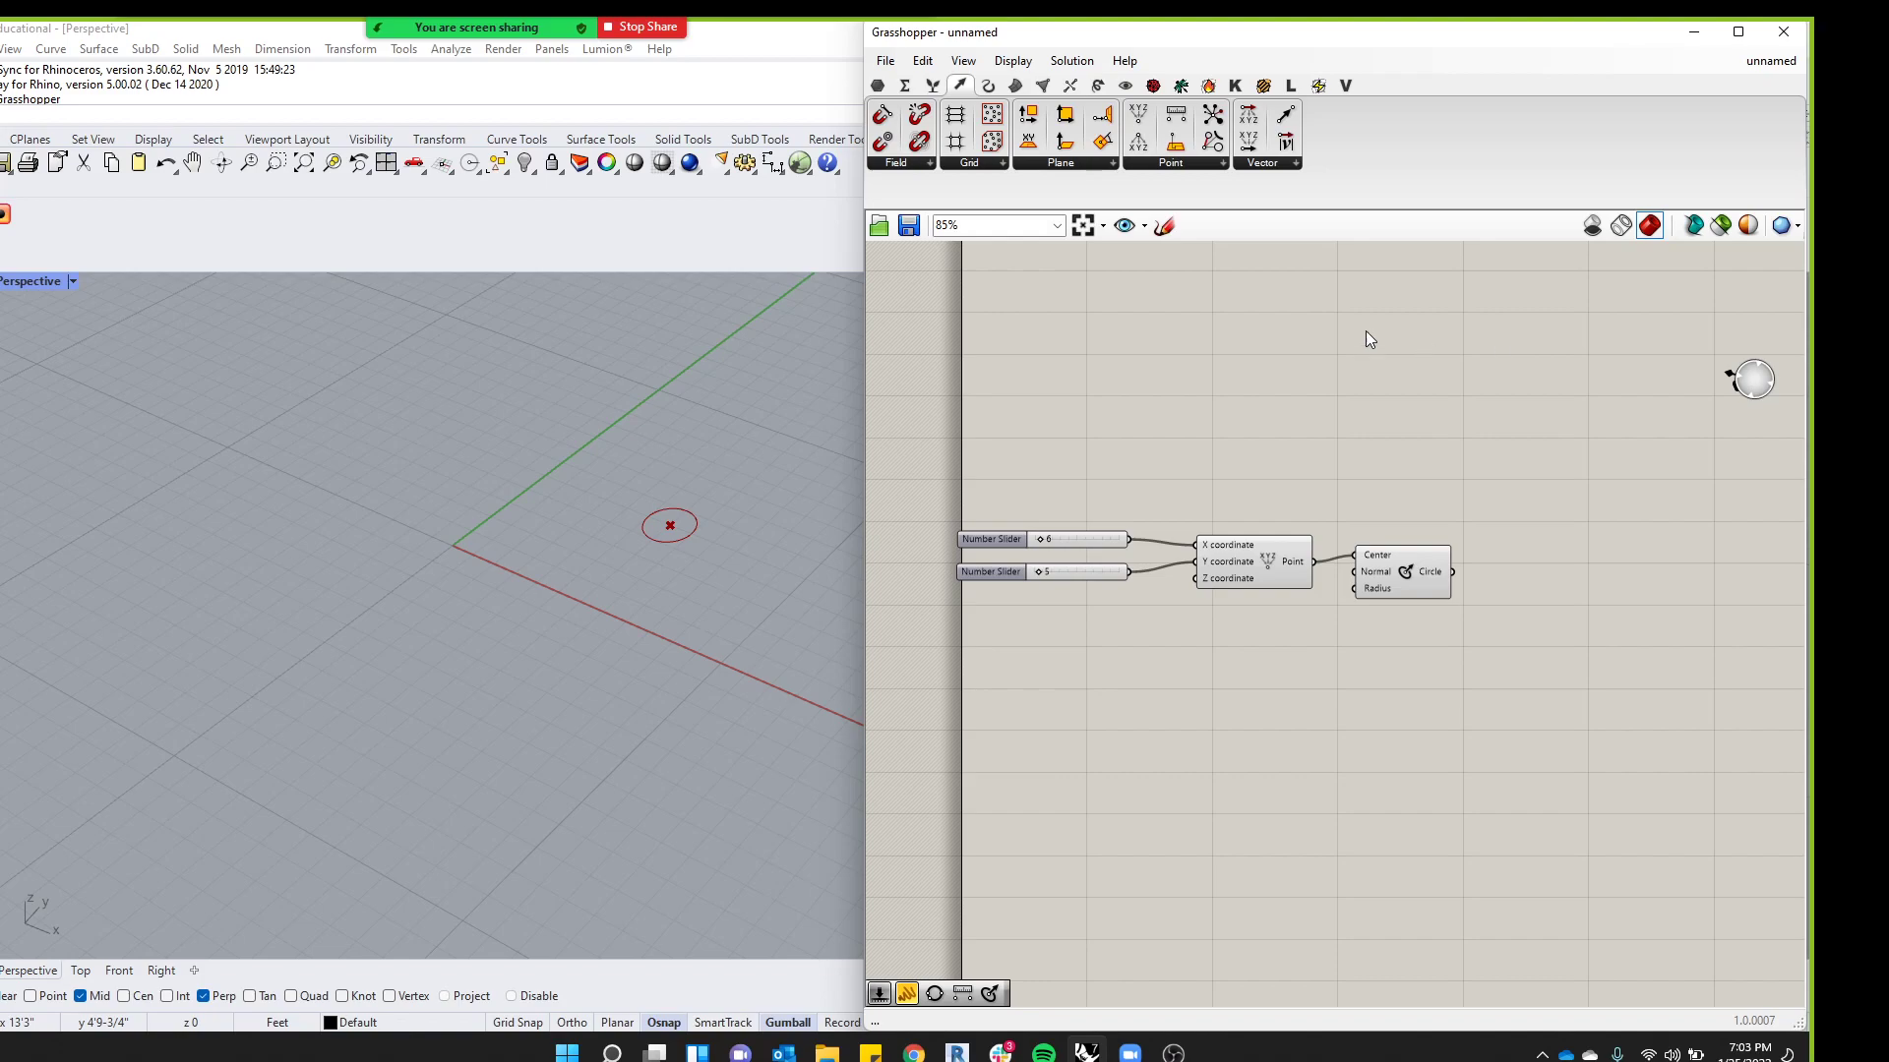
click(1013, 60)
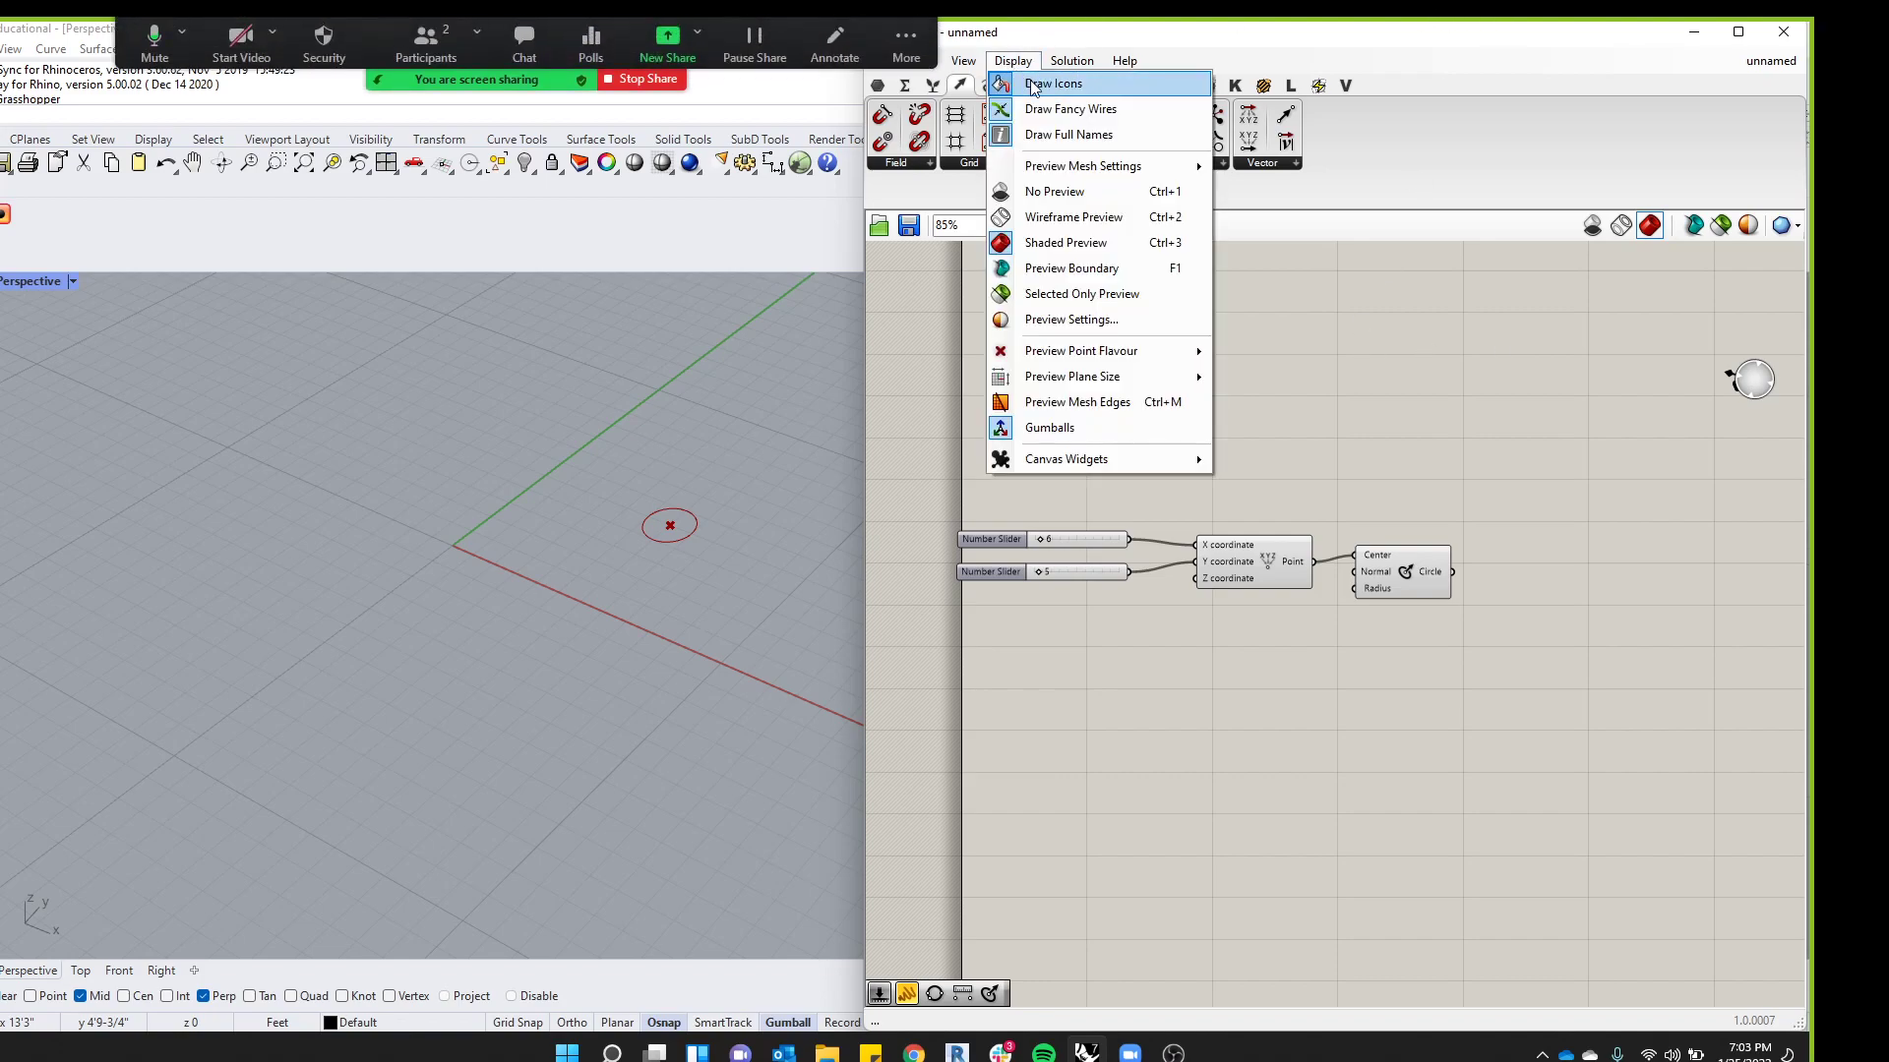
click(1053, 135)
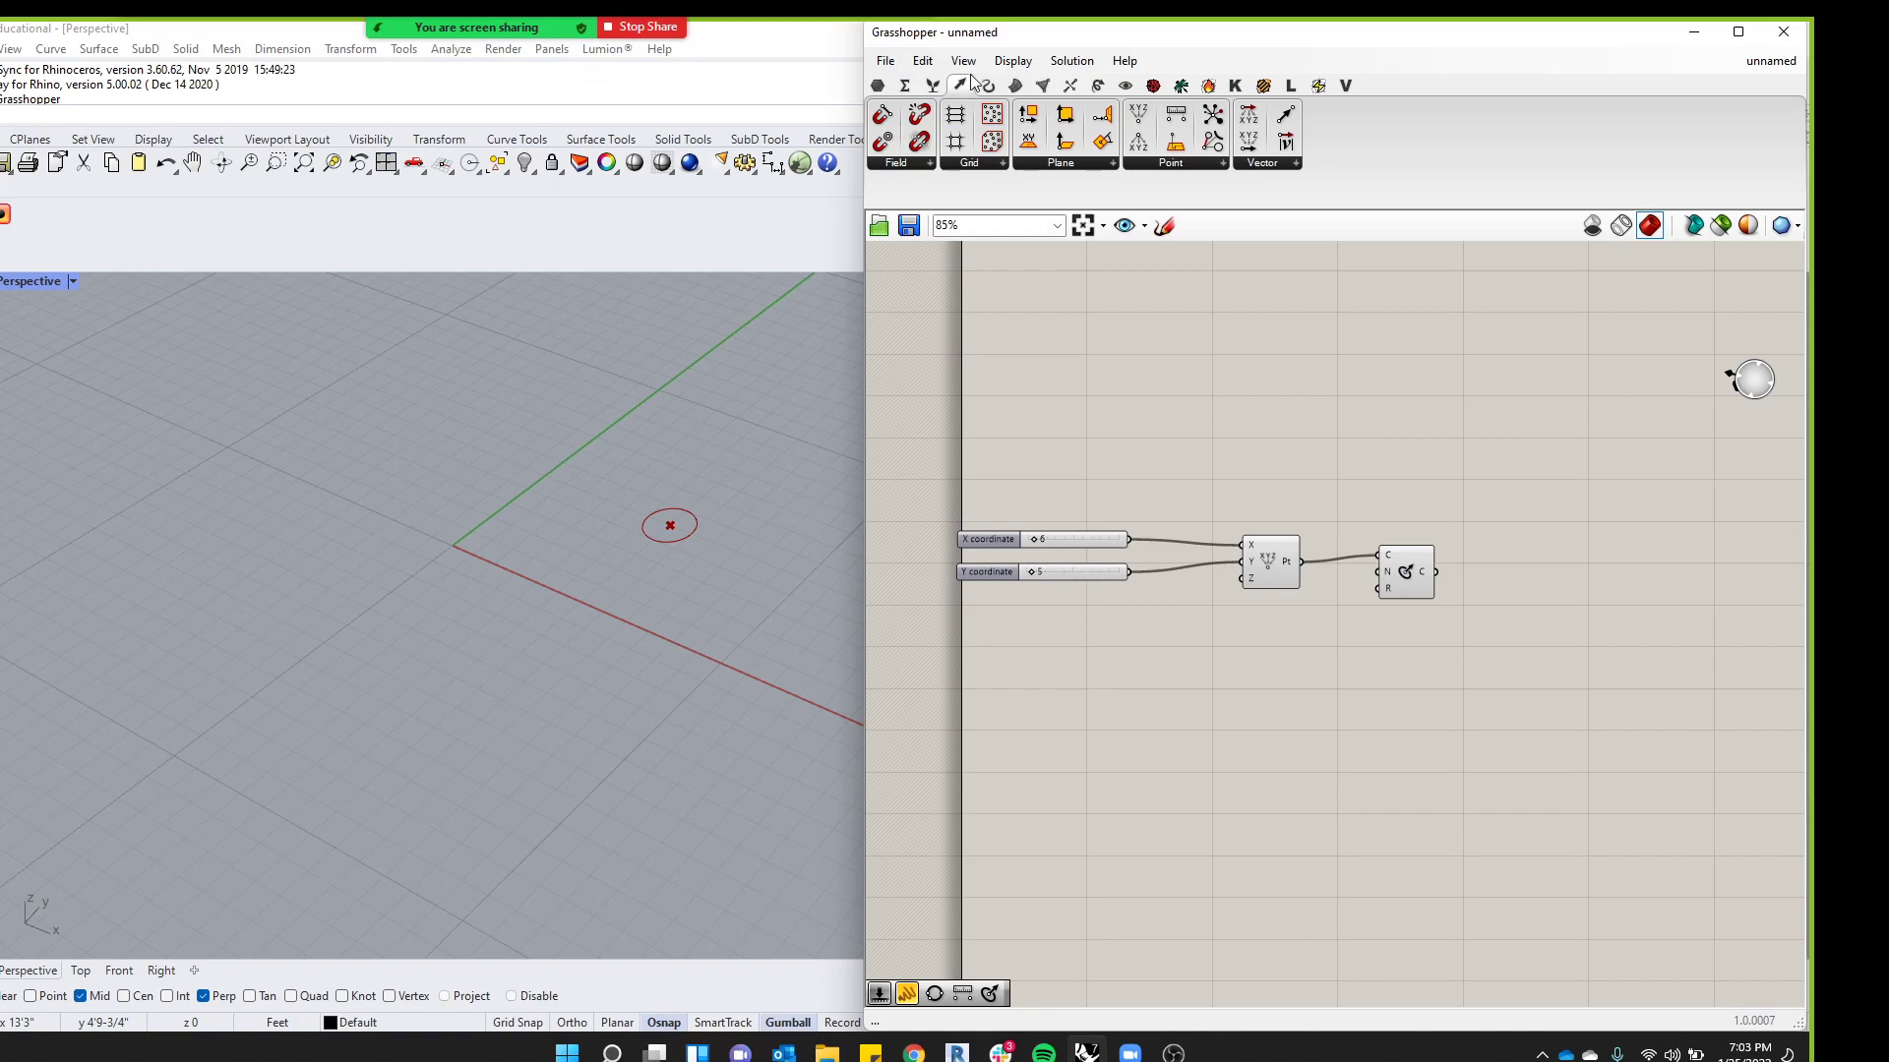
click(1009, 61)
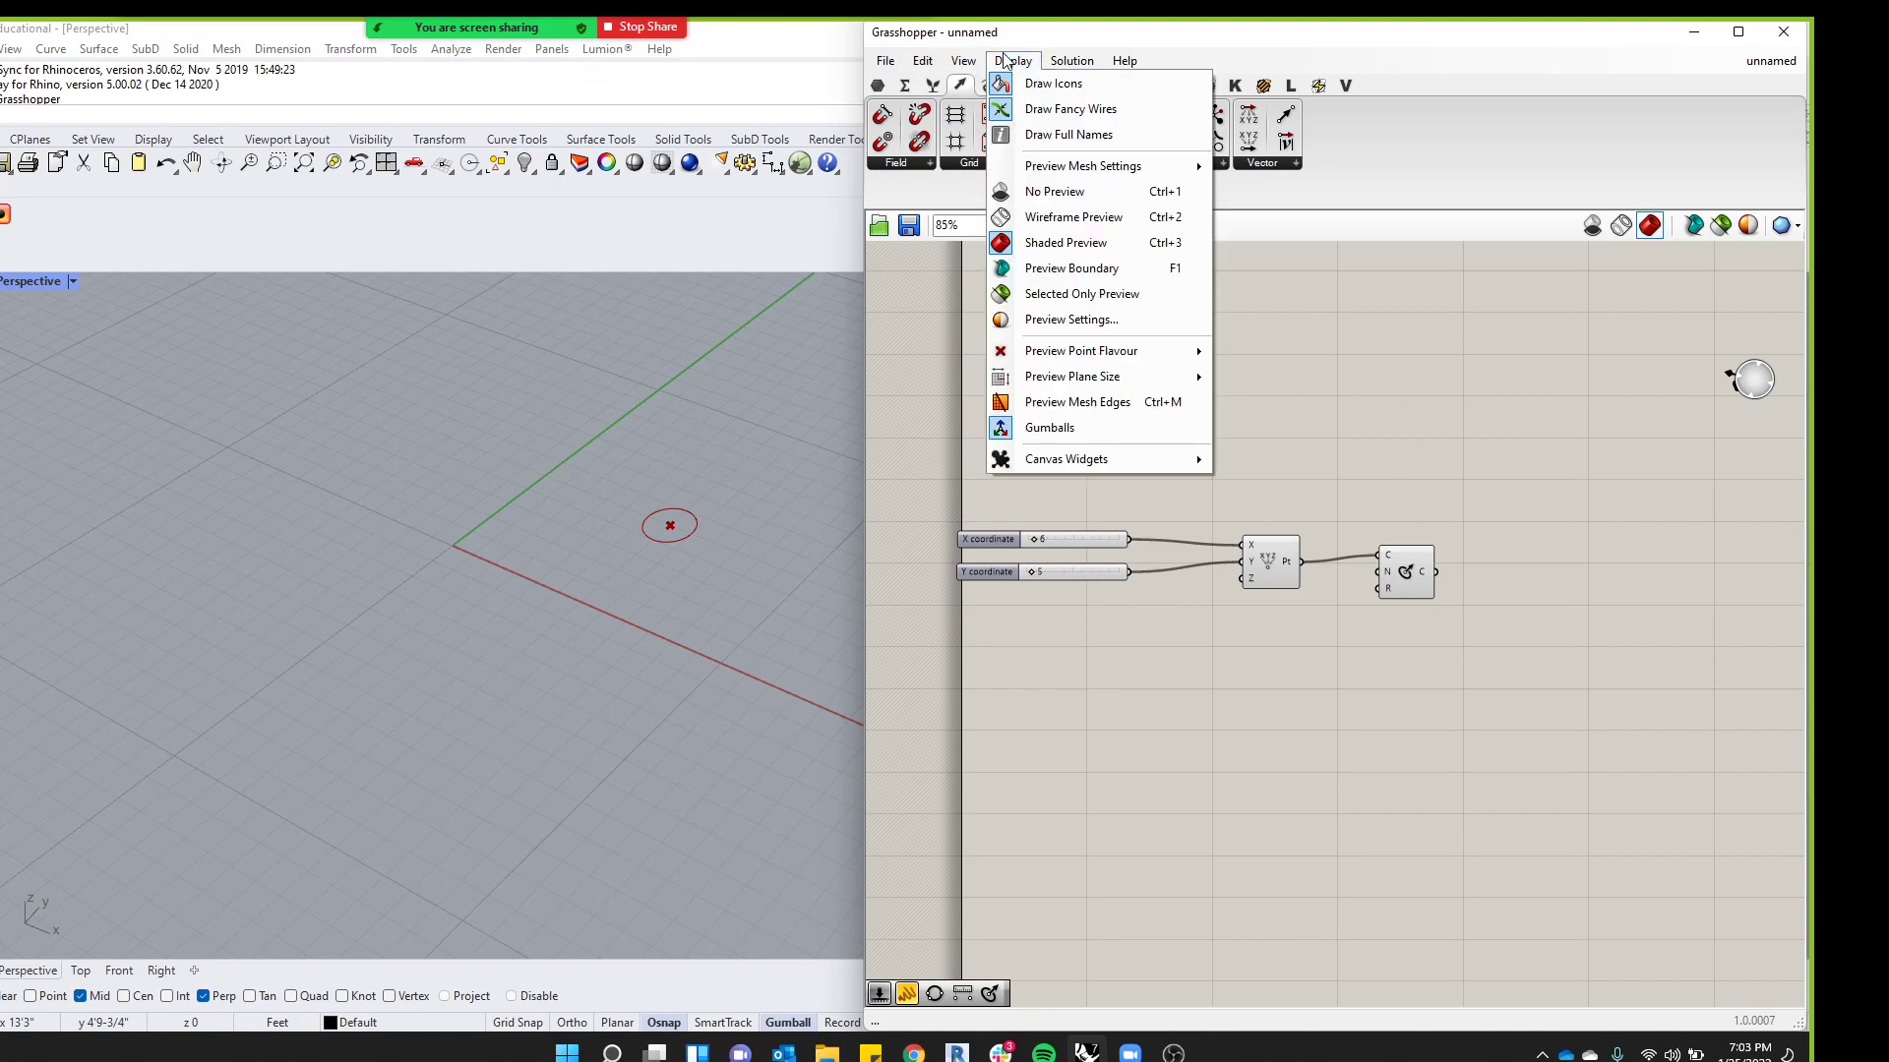
click(1059, 139)
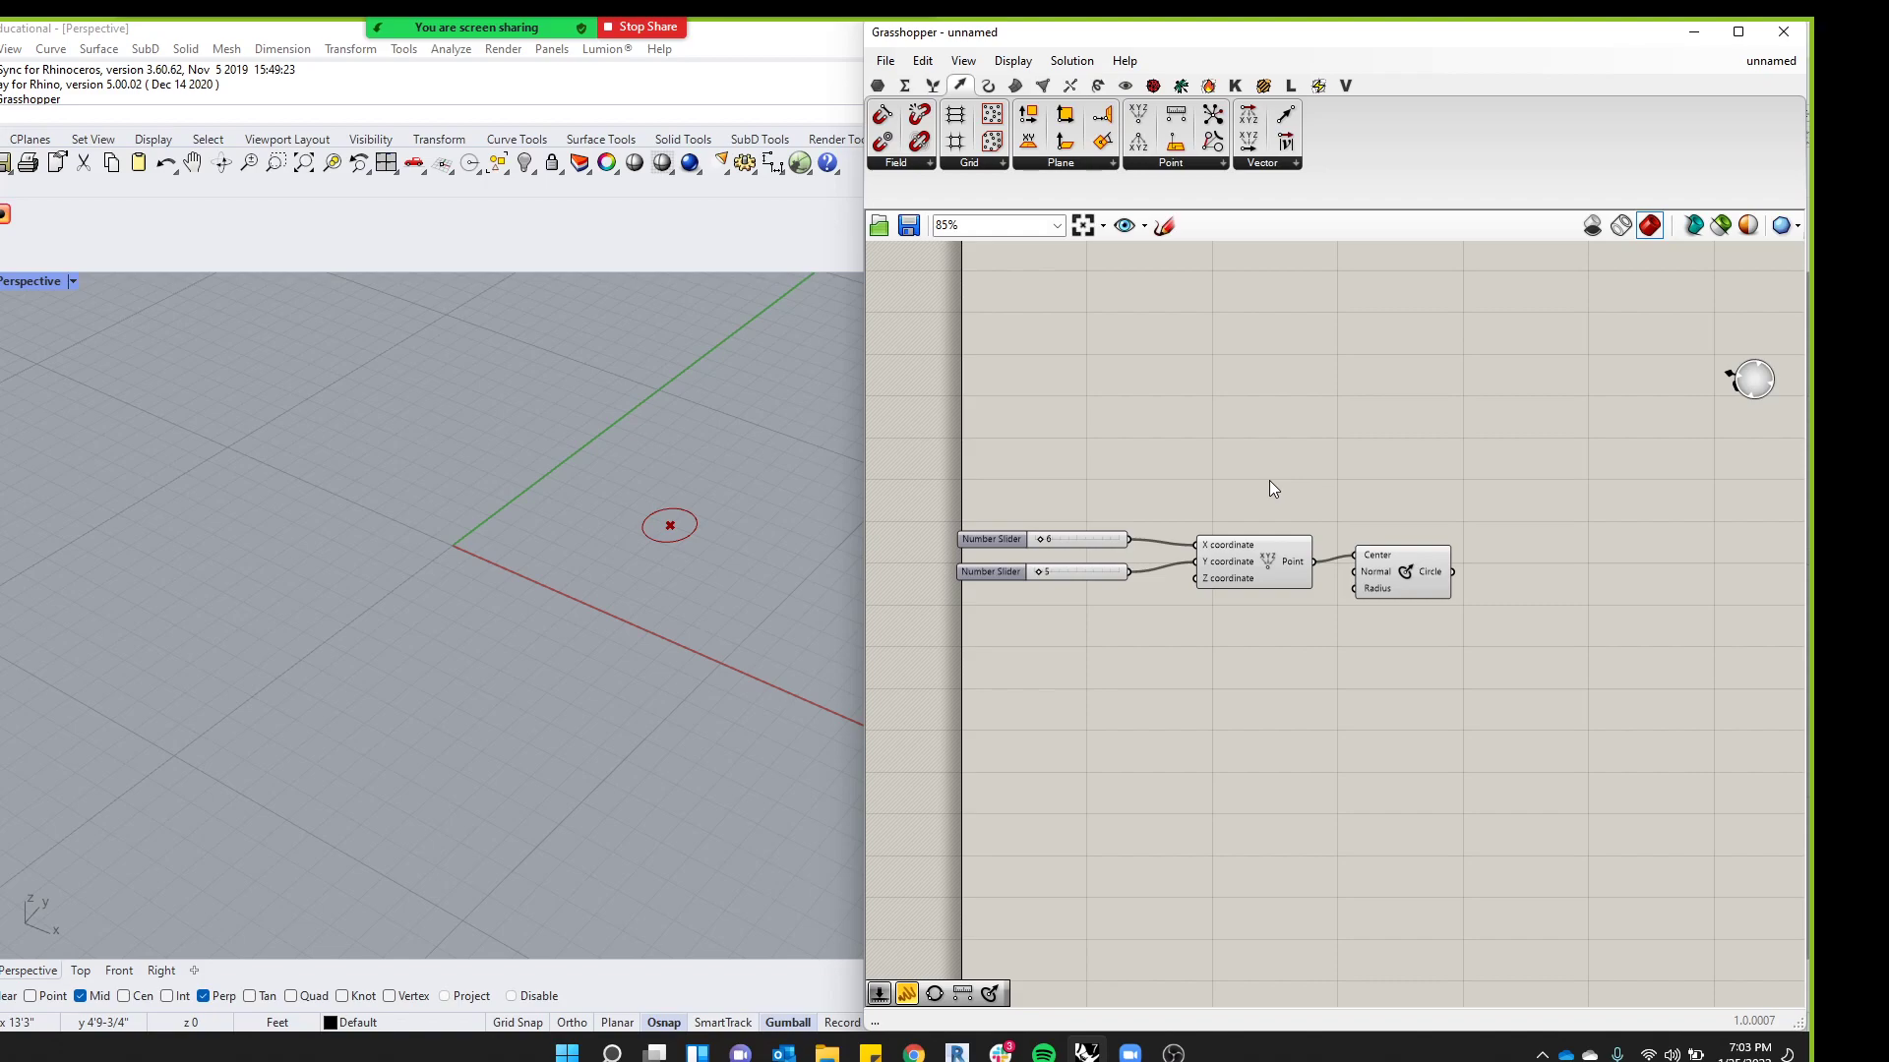
Add a Rectangular Array transform component to the canvas and place it beyond Circle CNR's output side
scroll(1271, 457, up, 3)
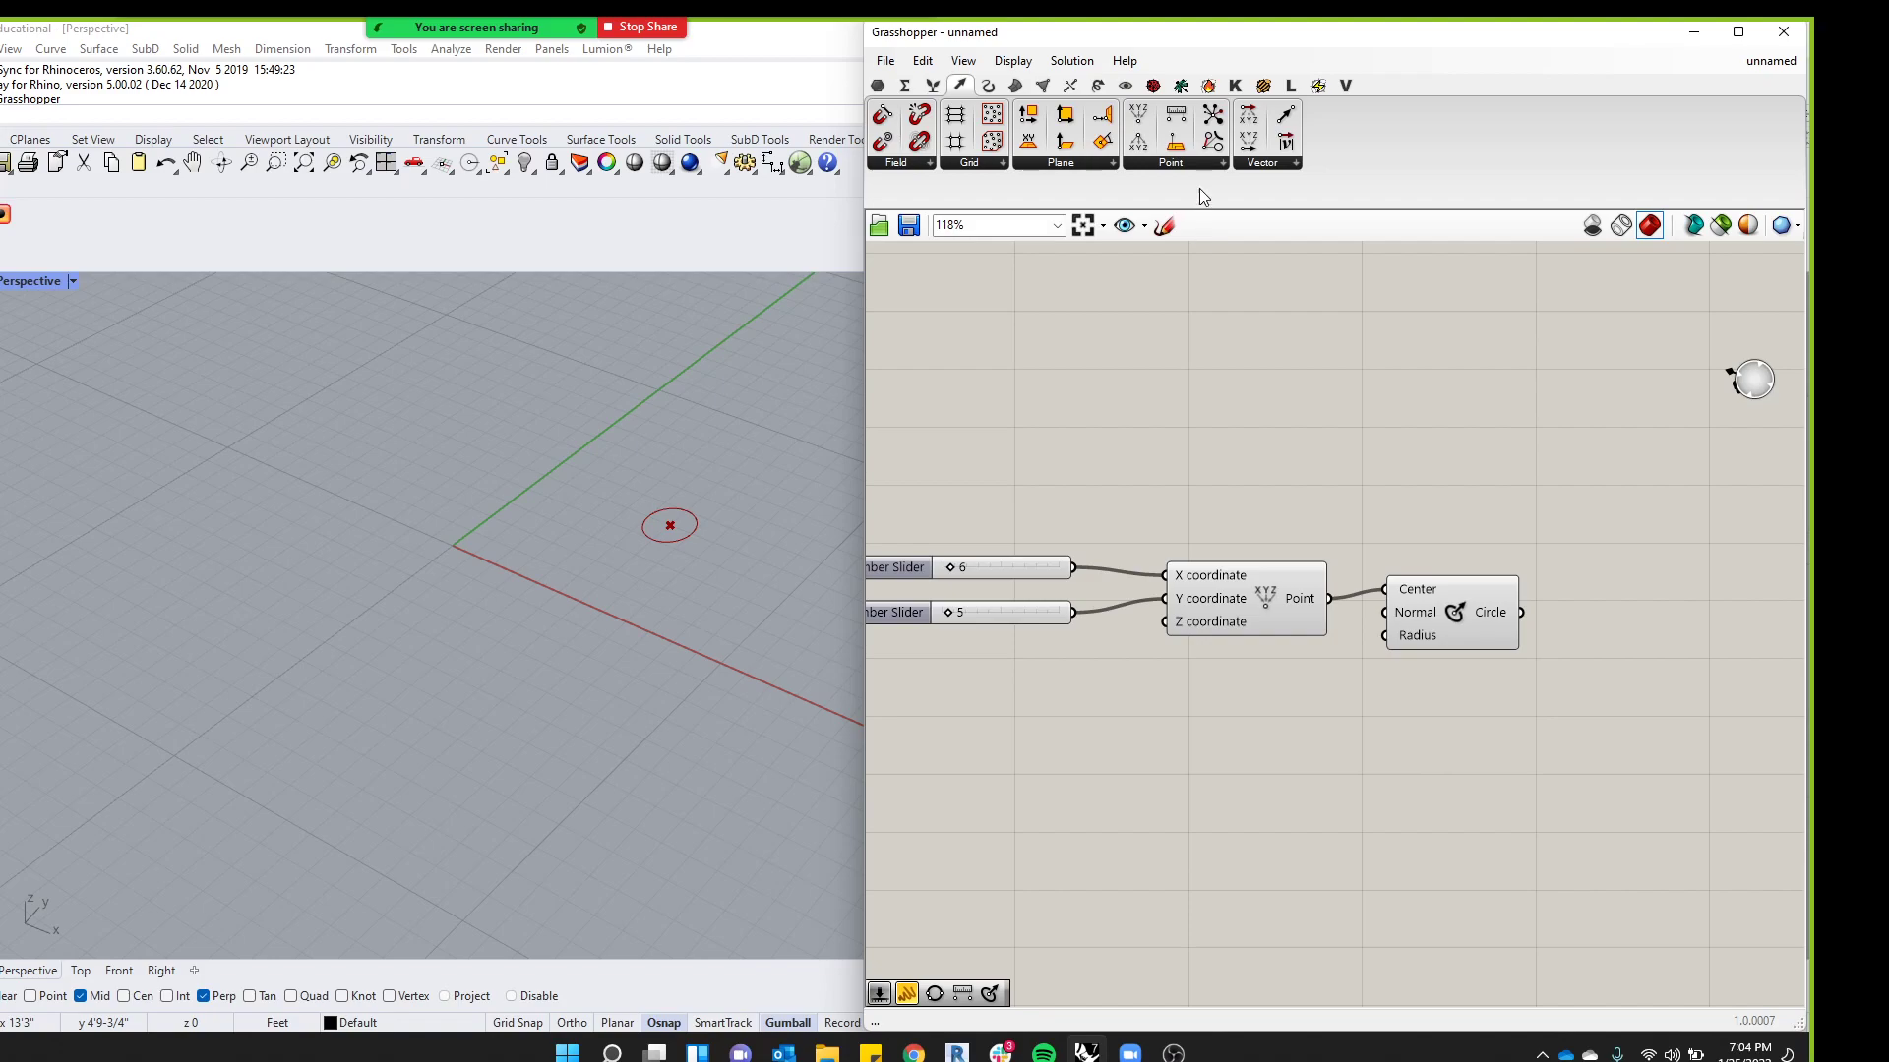
mouse_move(1099, 89)
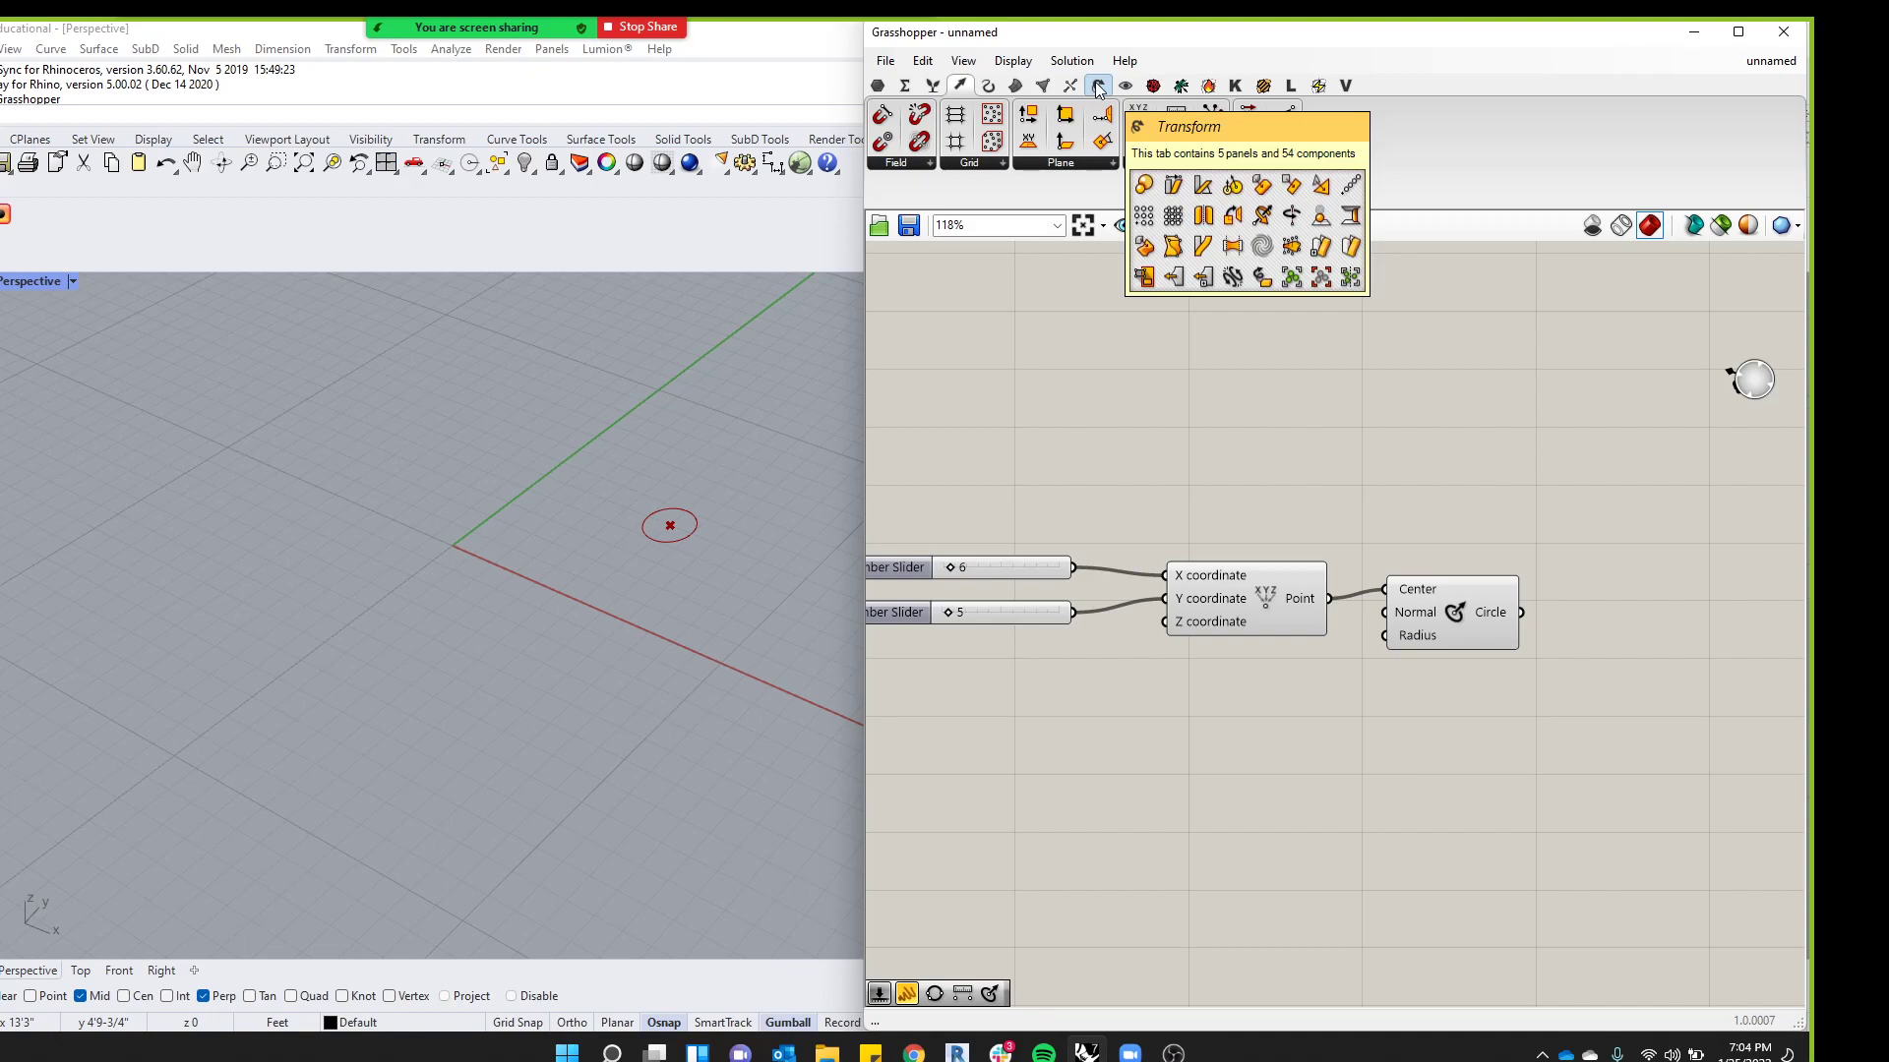
click(1098, 86)
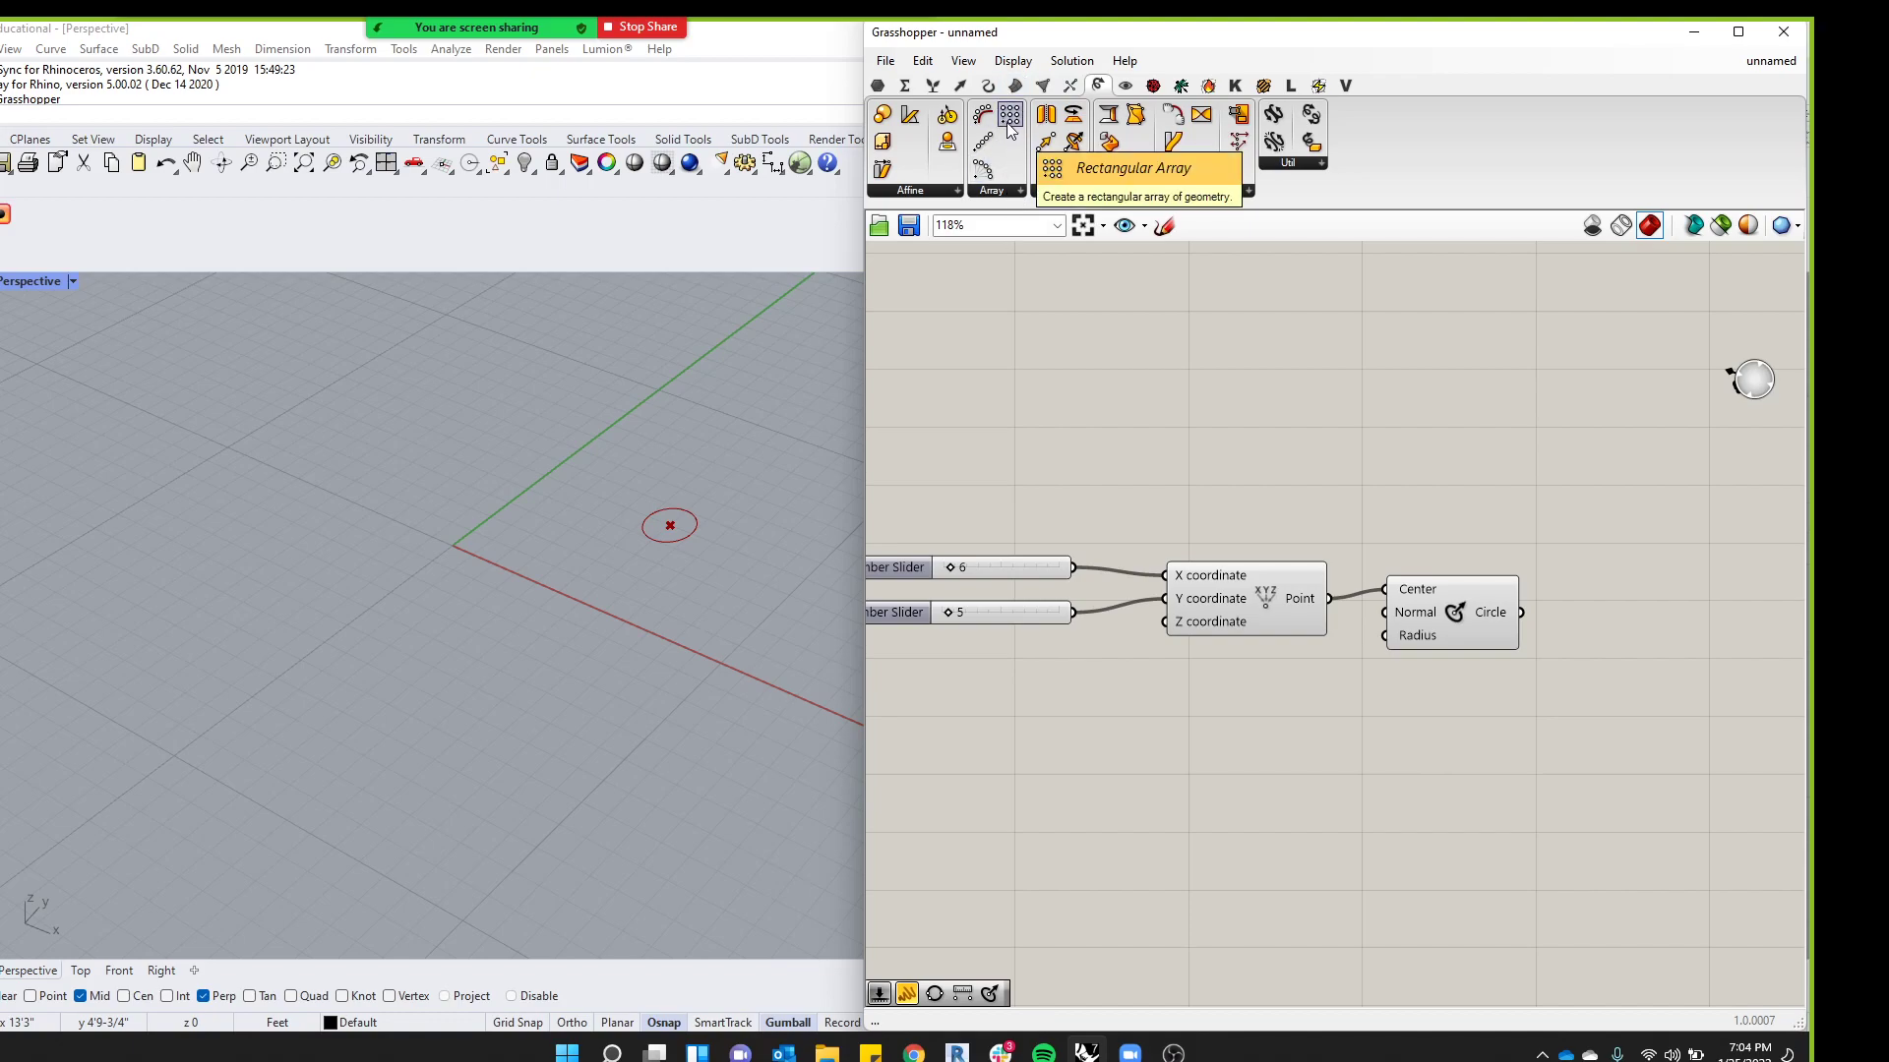
drag(1011, 128, 1586, 521)
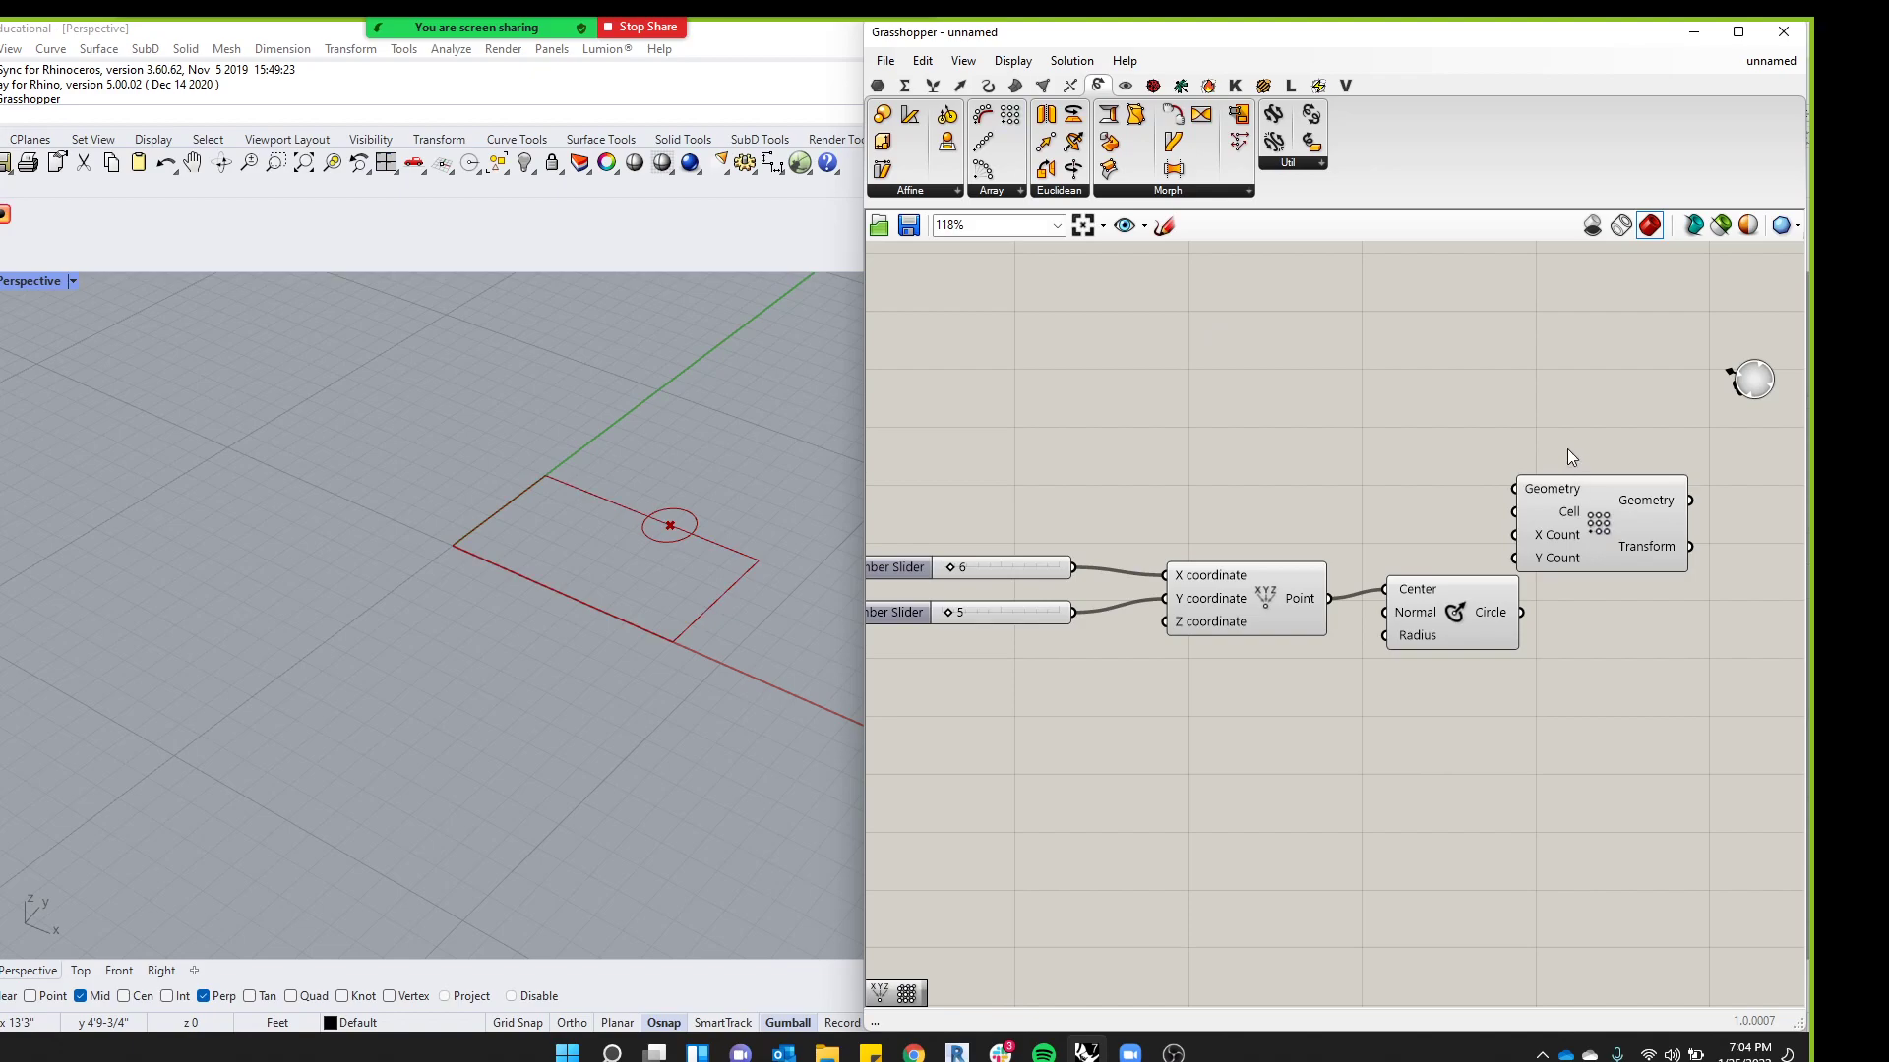
right_drag(1318, 387, 1187, 335)
drag(1474, 475, 1561, 542)
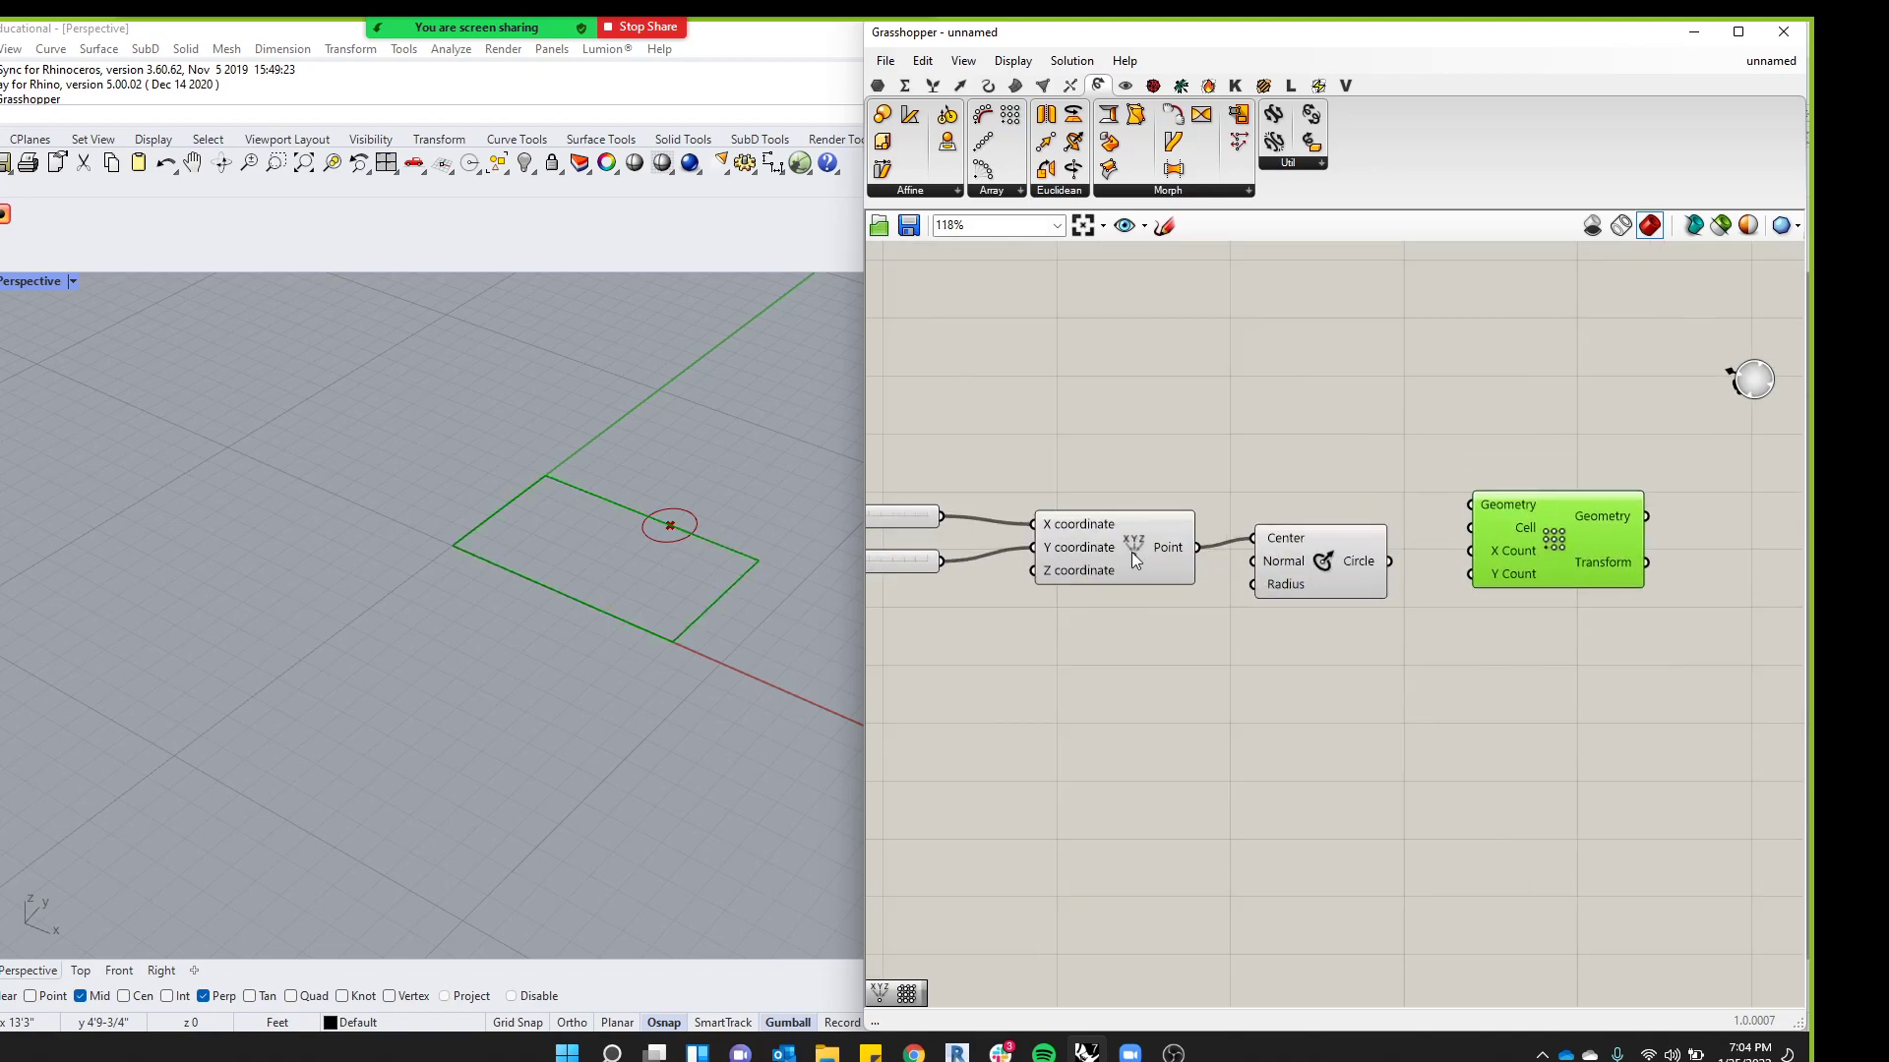
scroll(1247, 445, down, 3)
click(1279, 499)
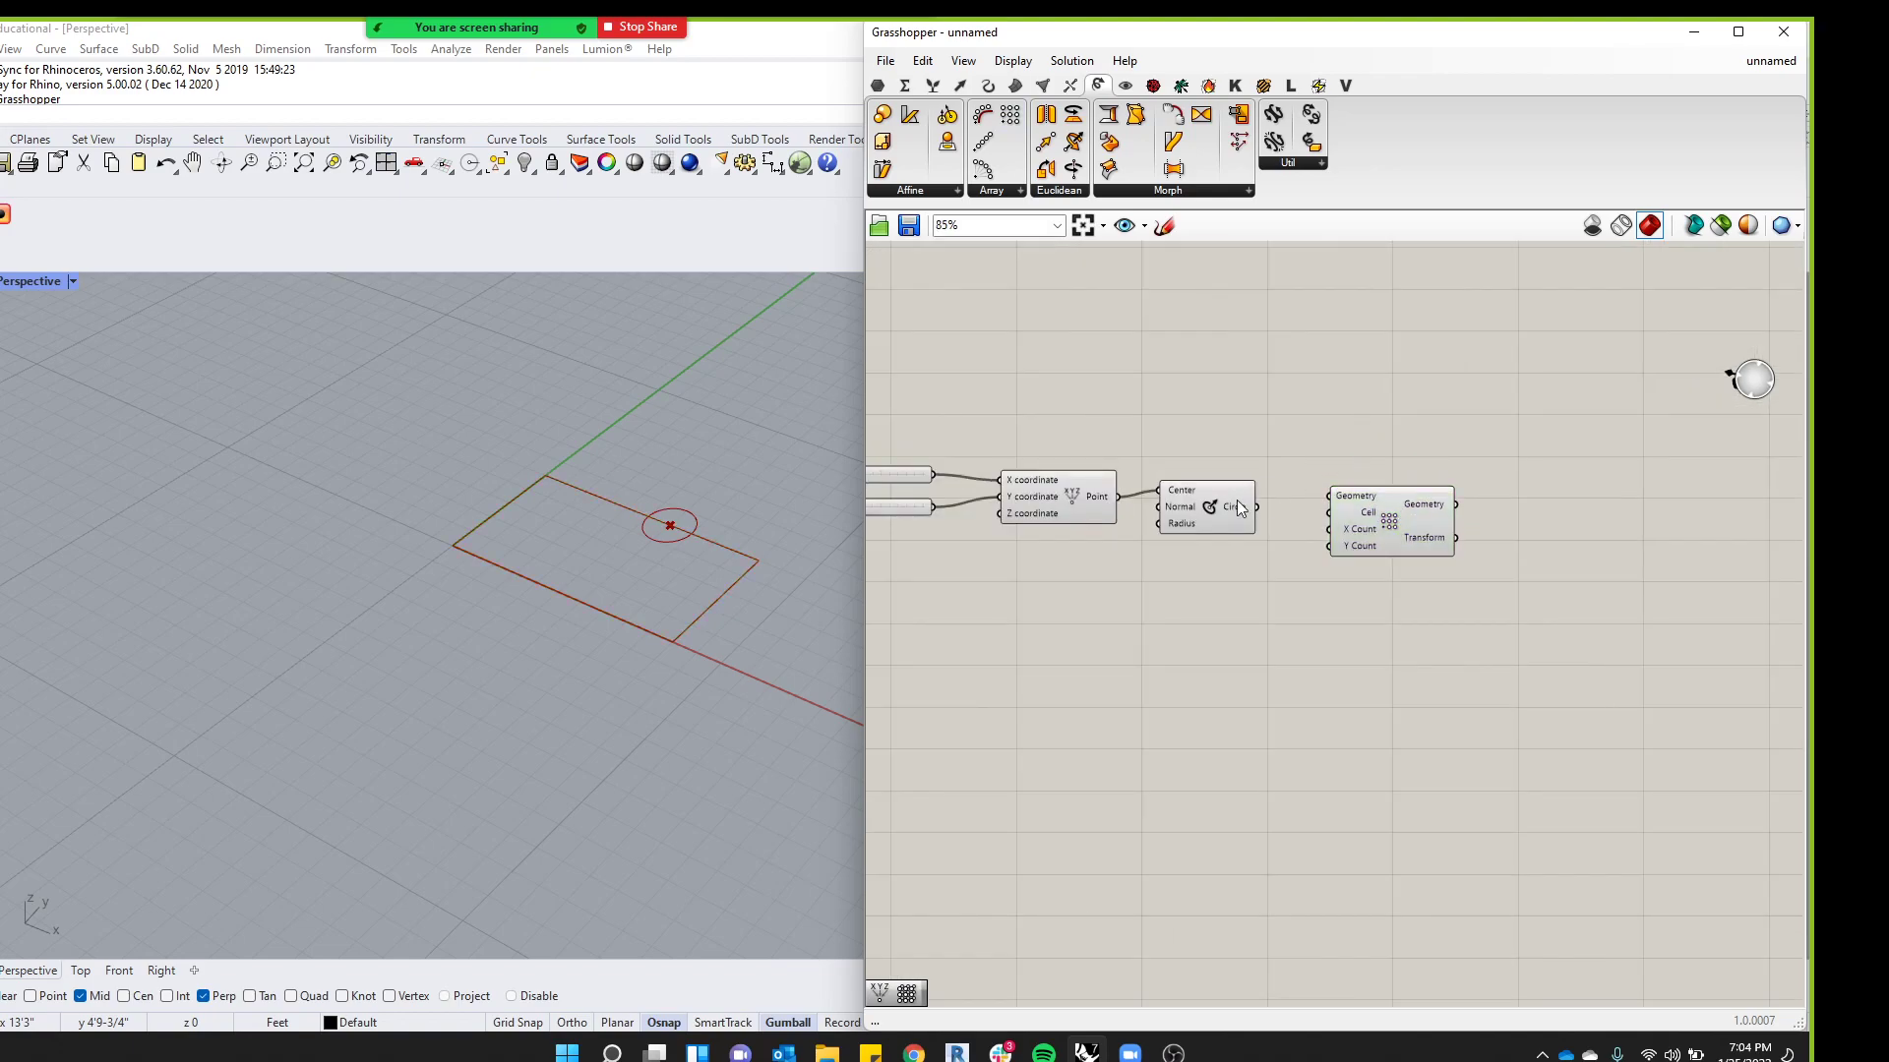
Examine the available array components and Rectangular Array's inputs and outputs, shifting the component slightly on the canvas
scroll(1386, 498, up, 1)
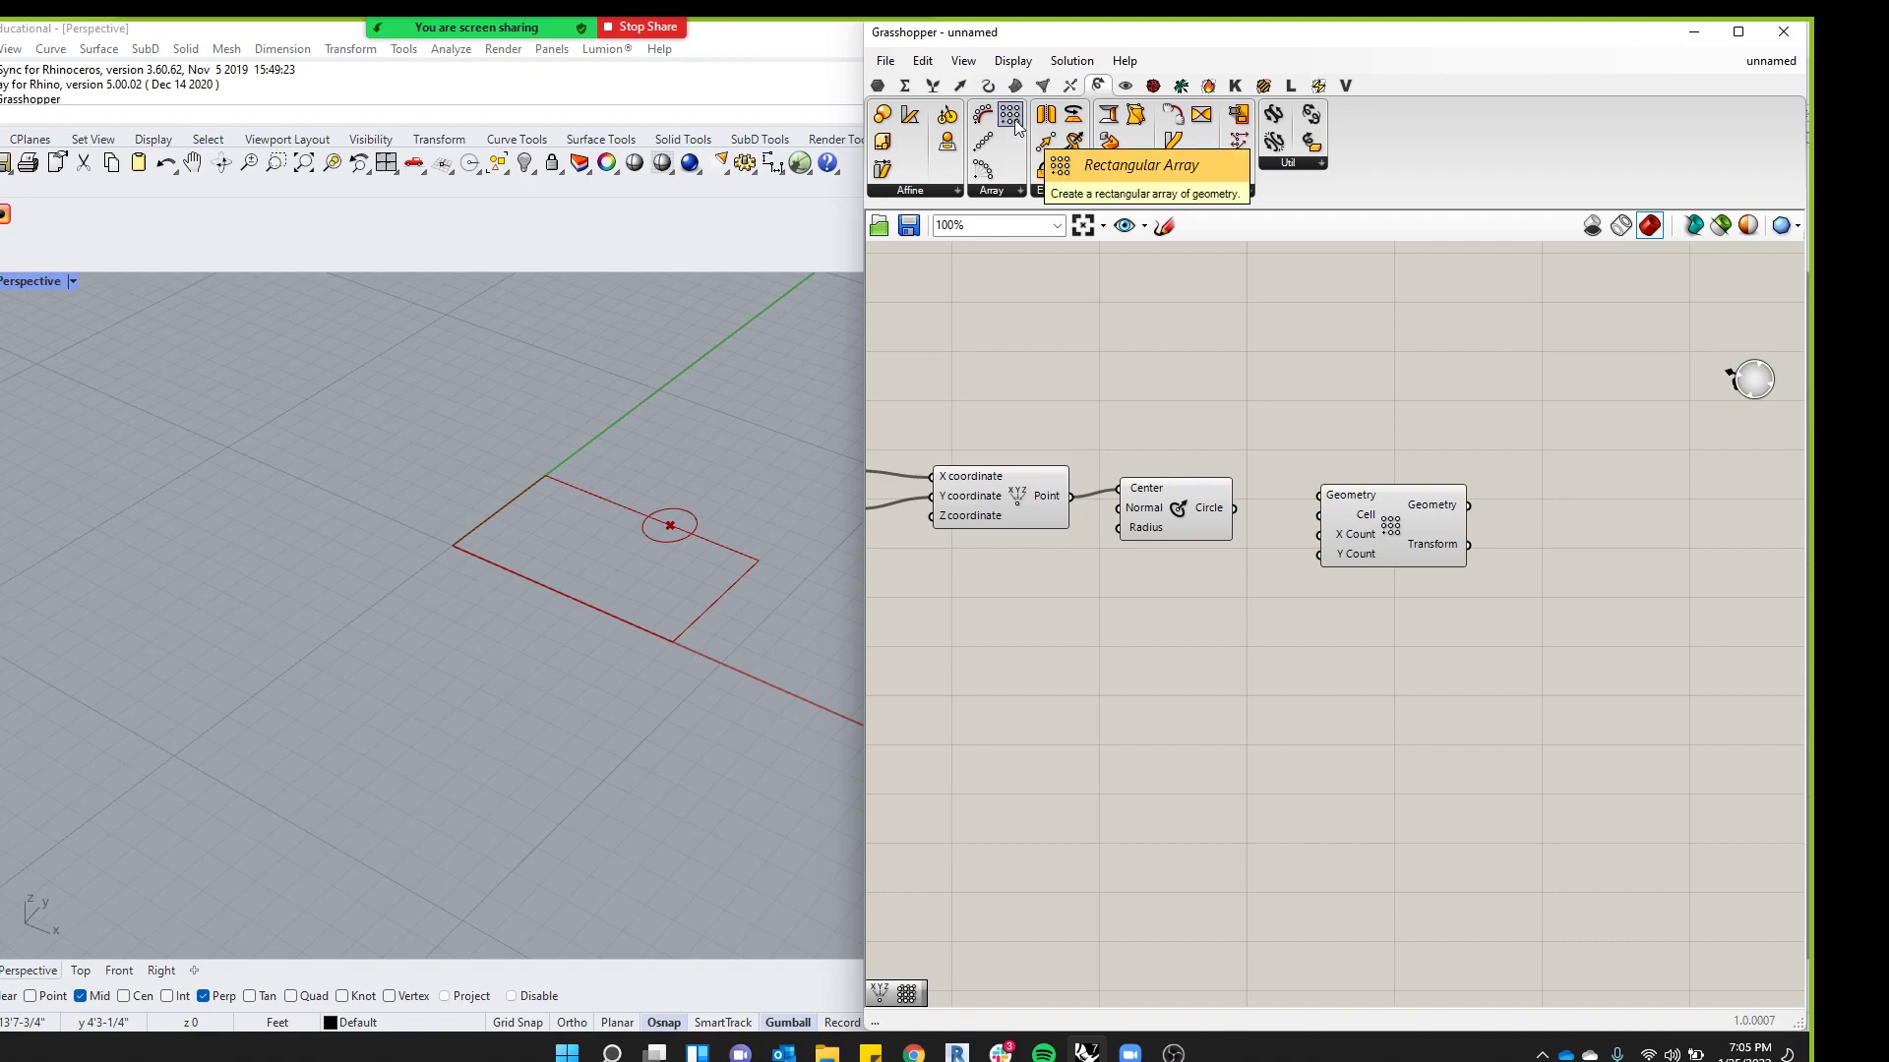
click(1022, 195)
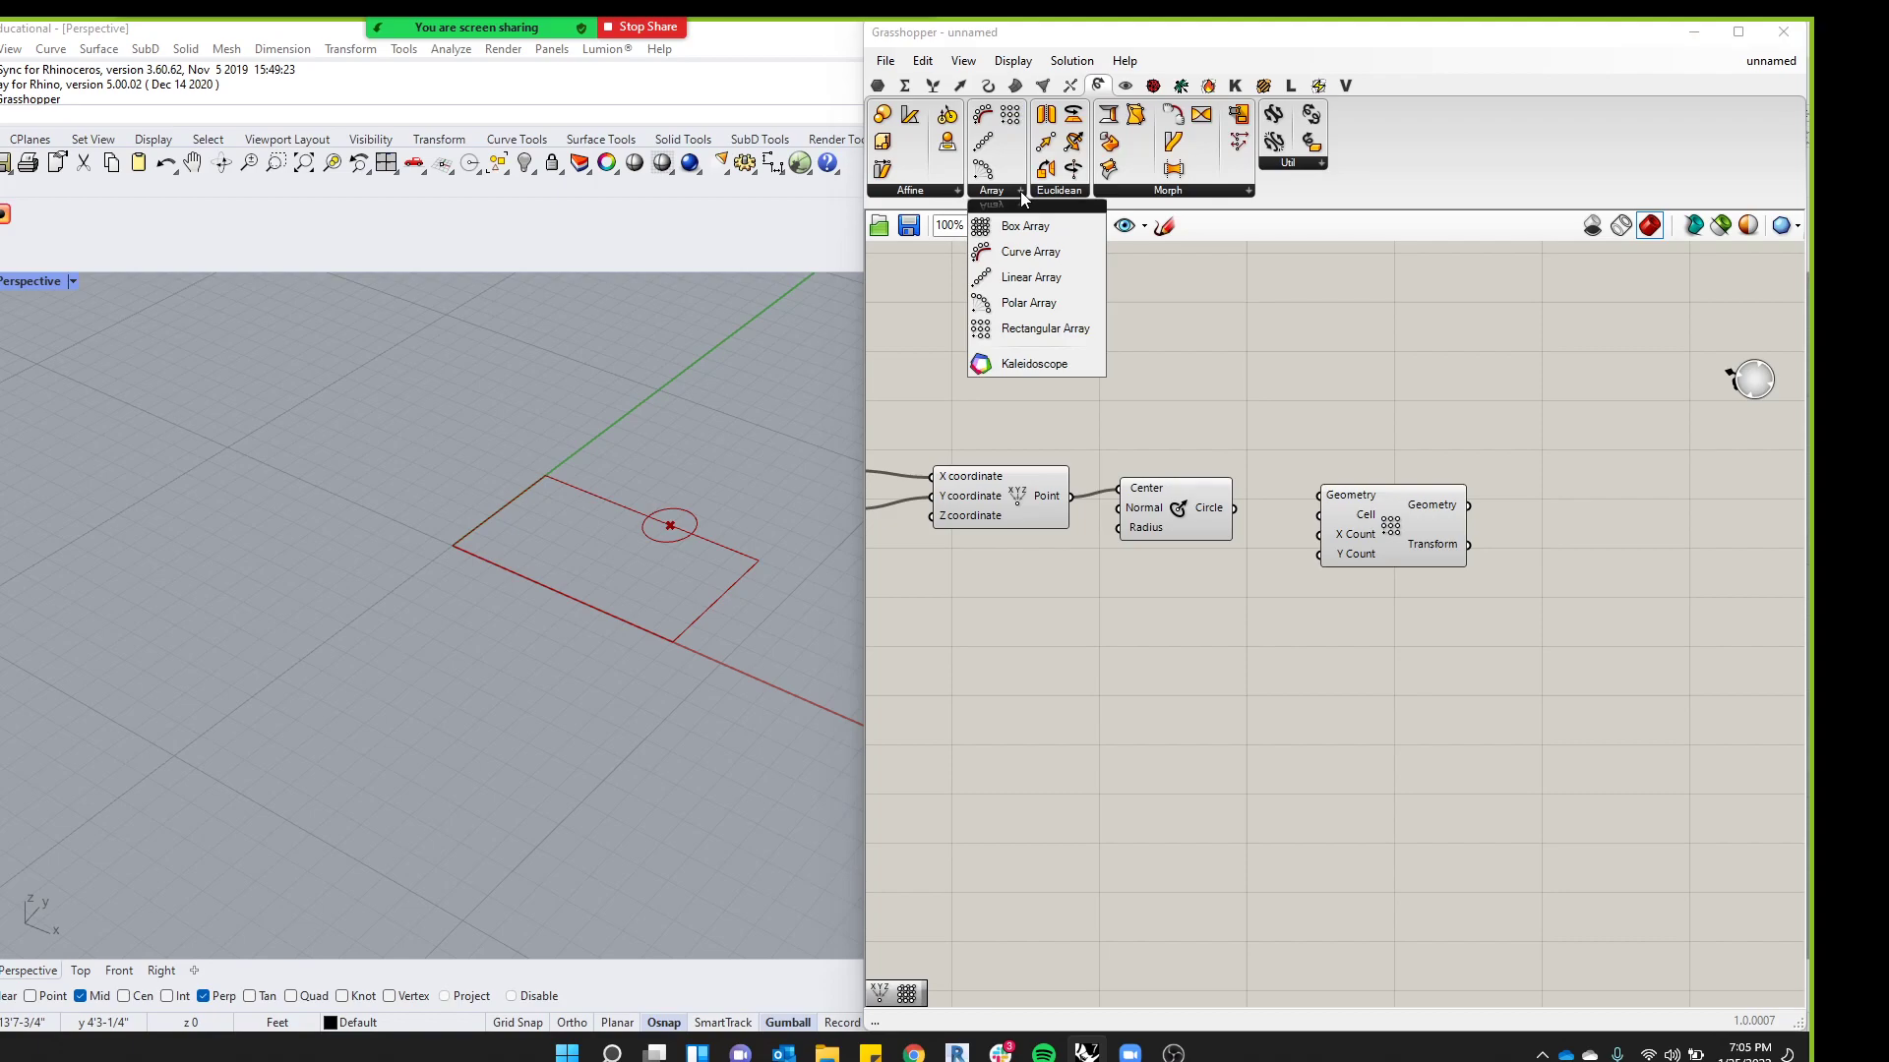
drag(1387, 527, 1388, 551)
scroll(1395, 519, up, 1)
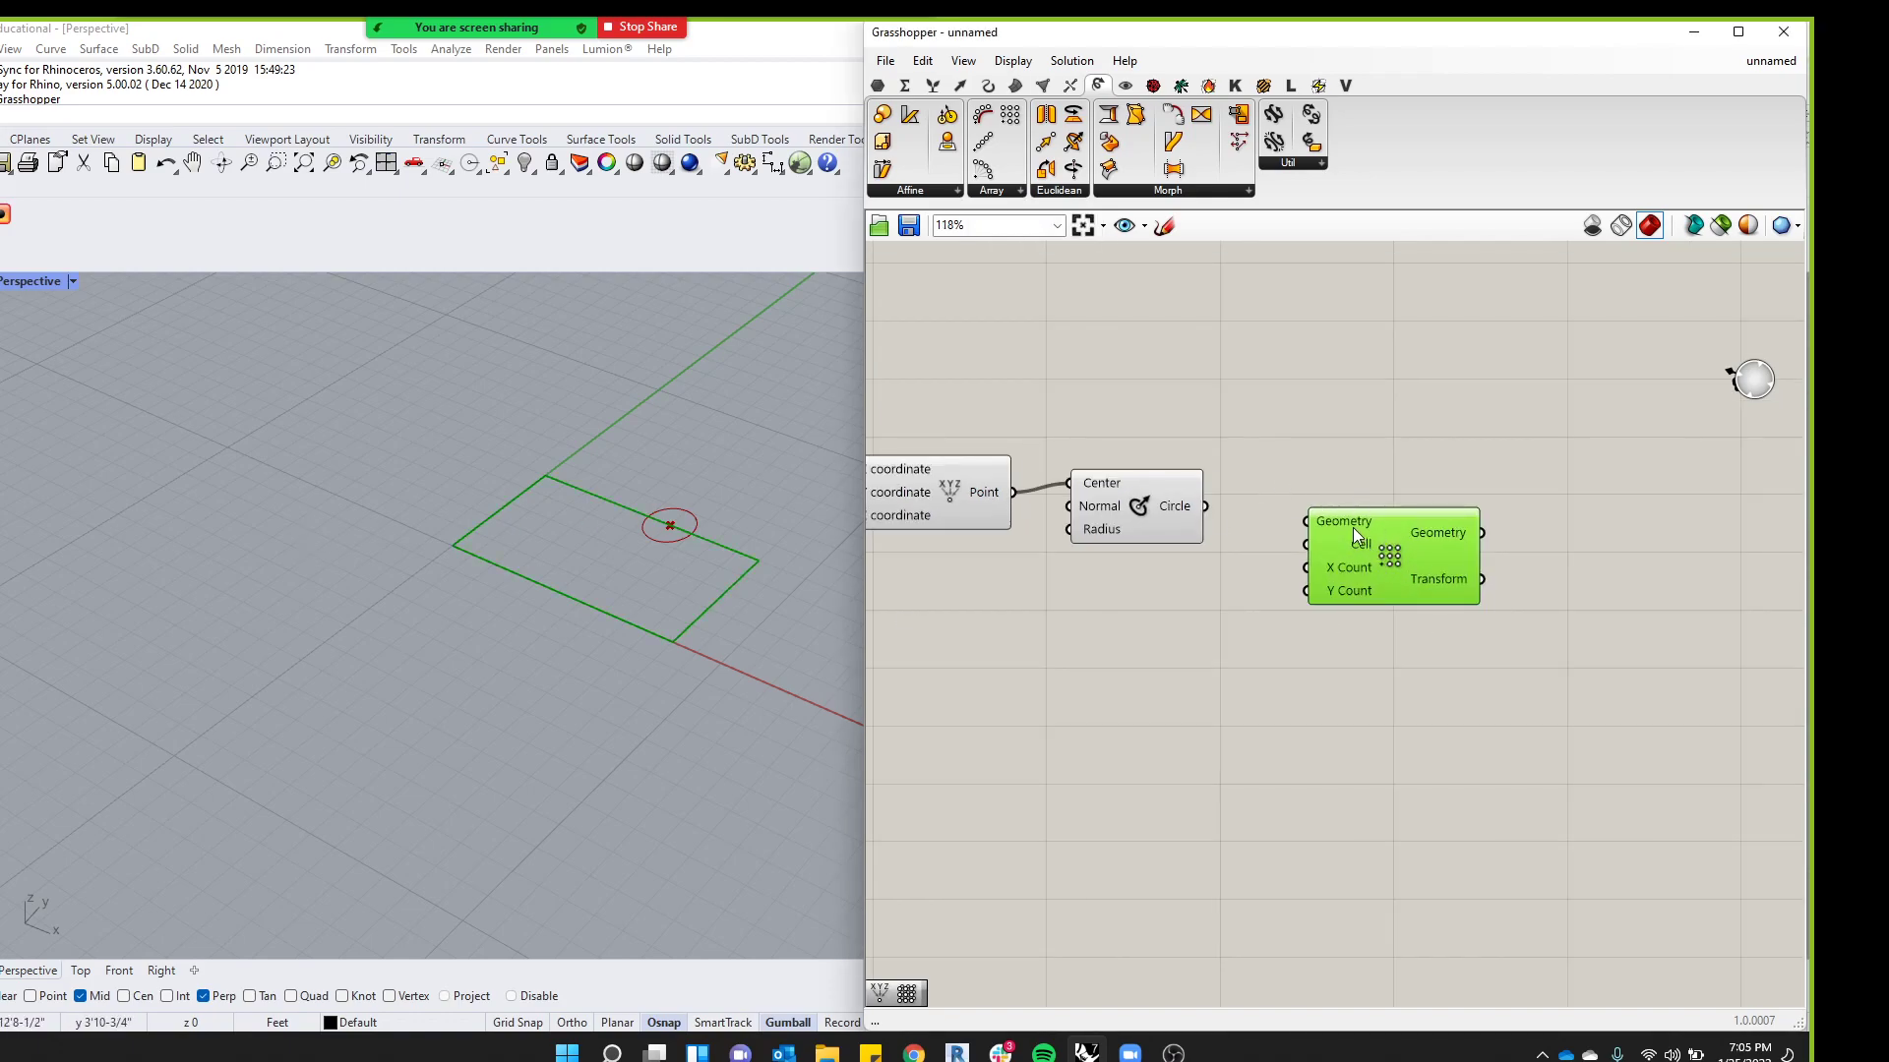
mouse_move(1350, 523)
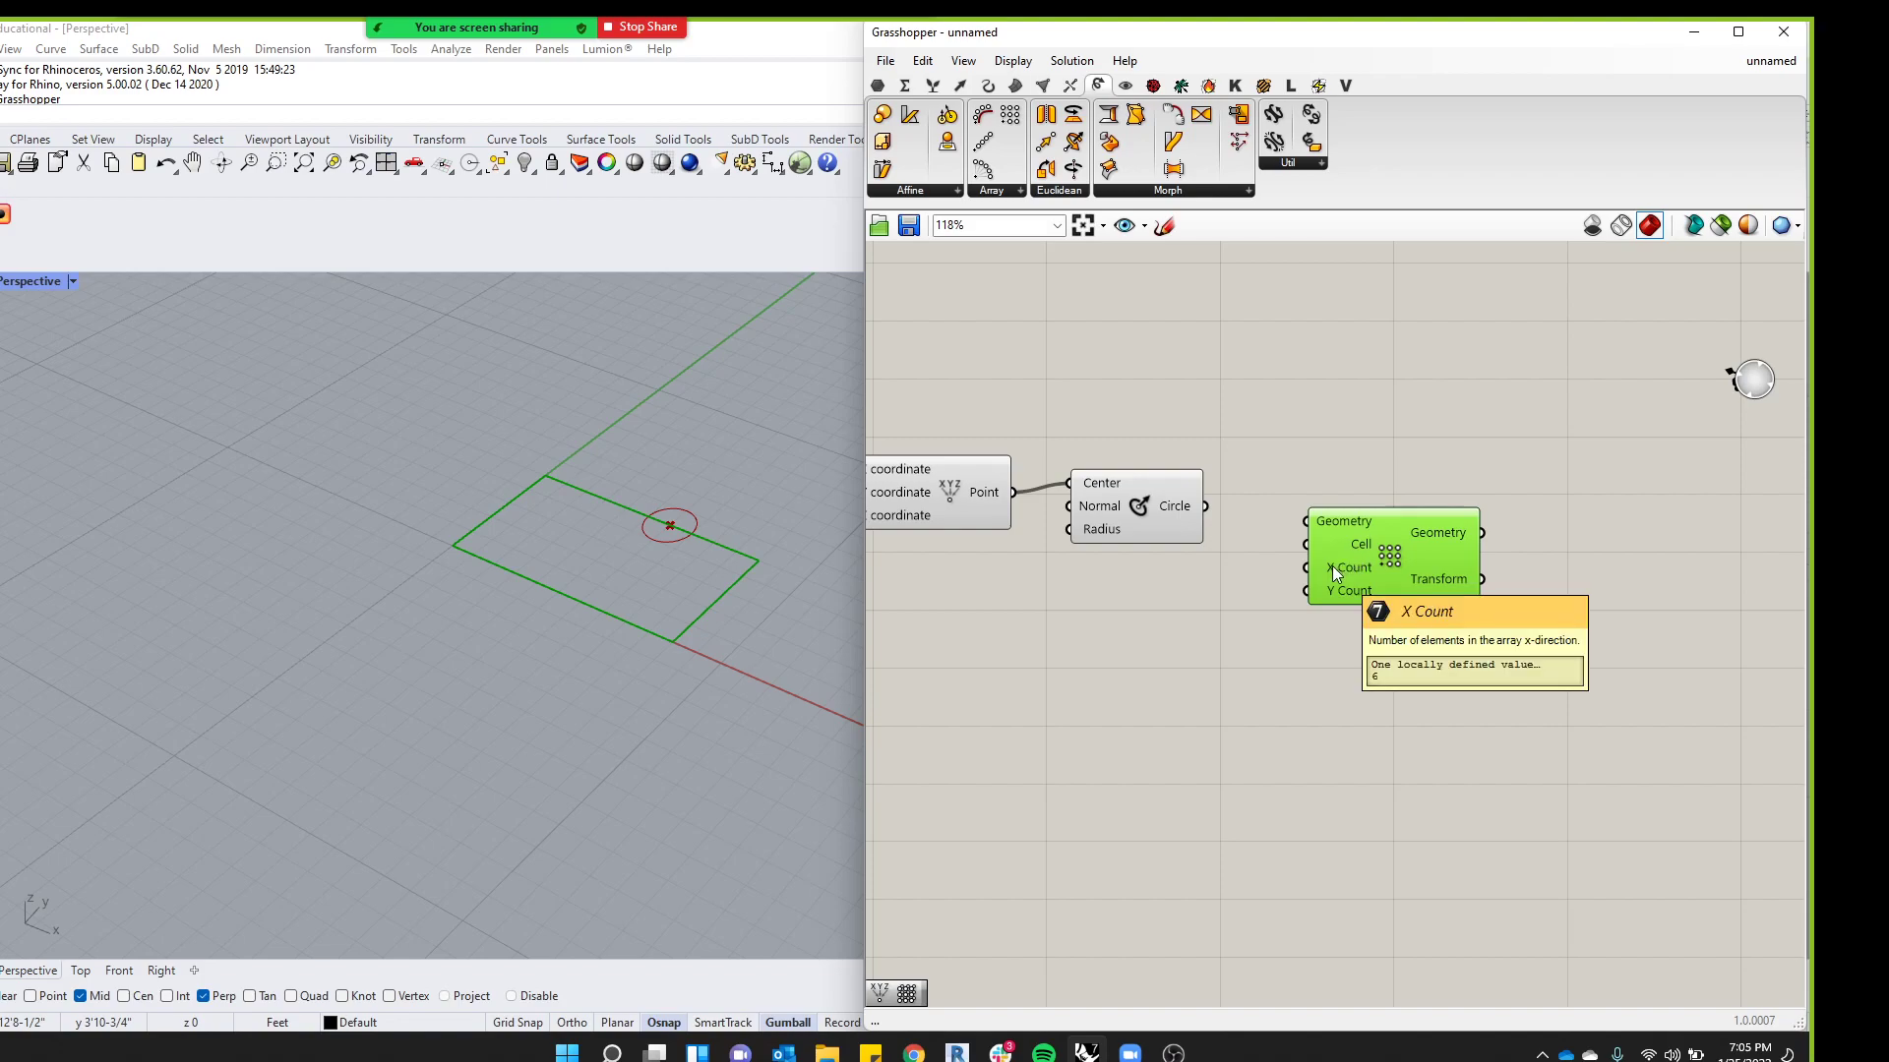
drag(1367, 552, 1416, 512)
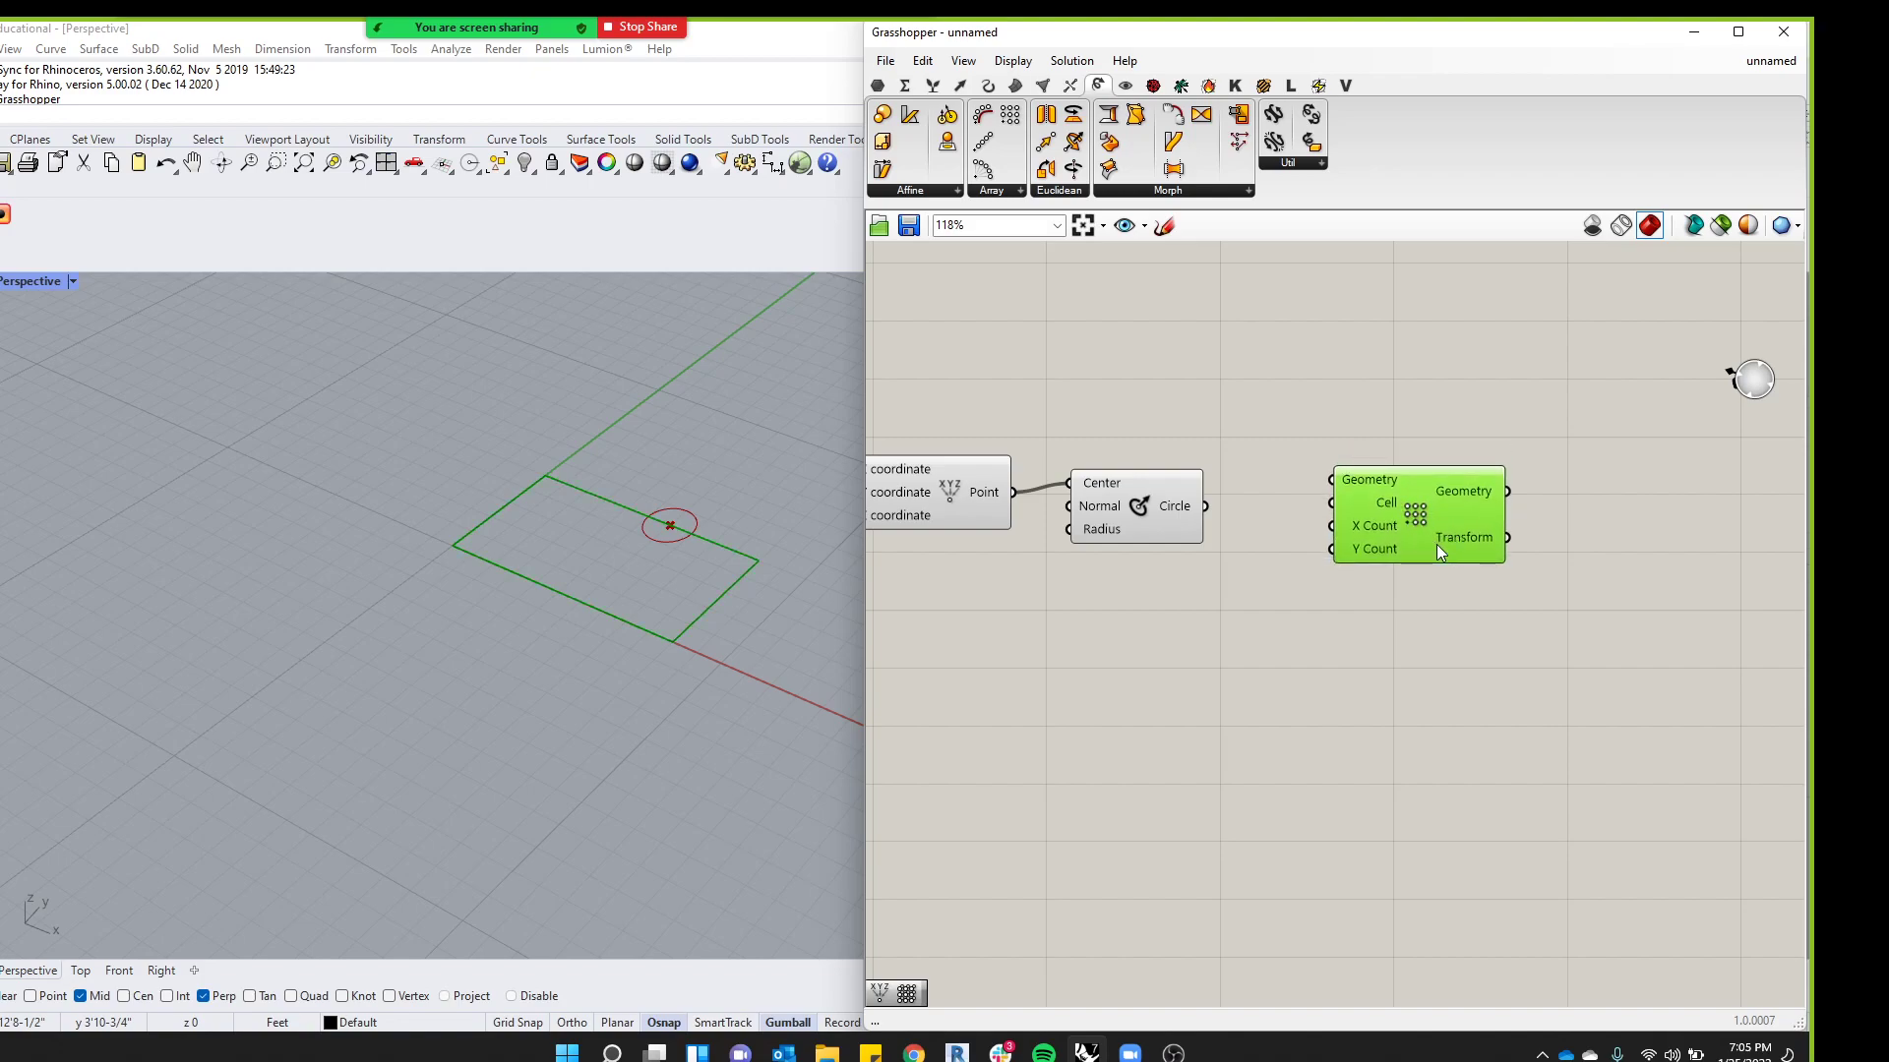
mouse_move(1438, 549)
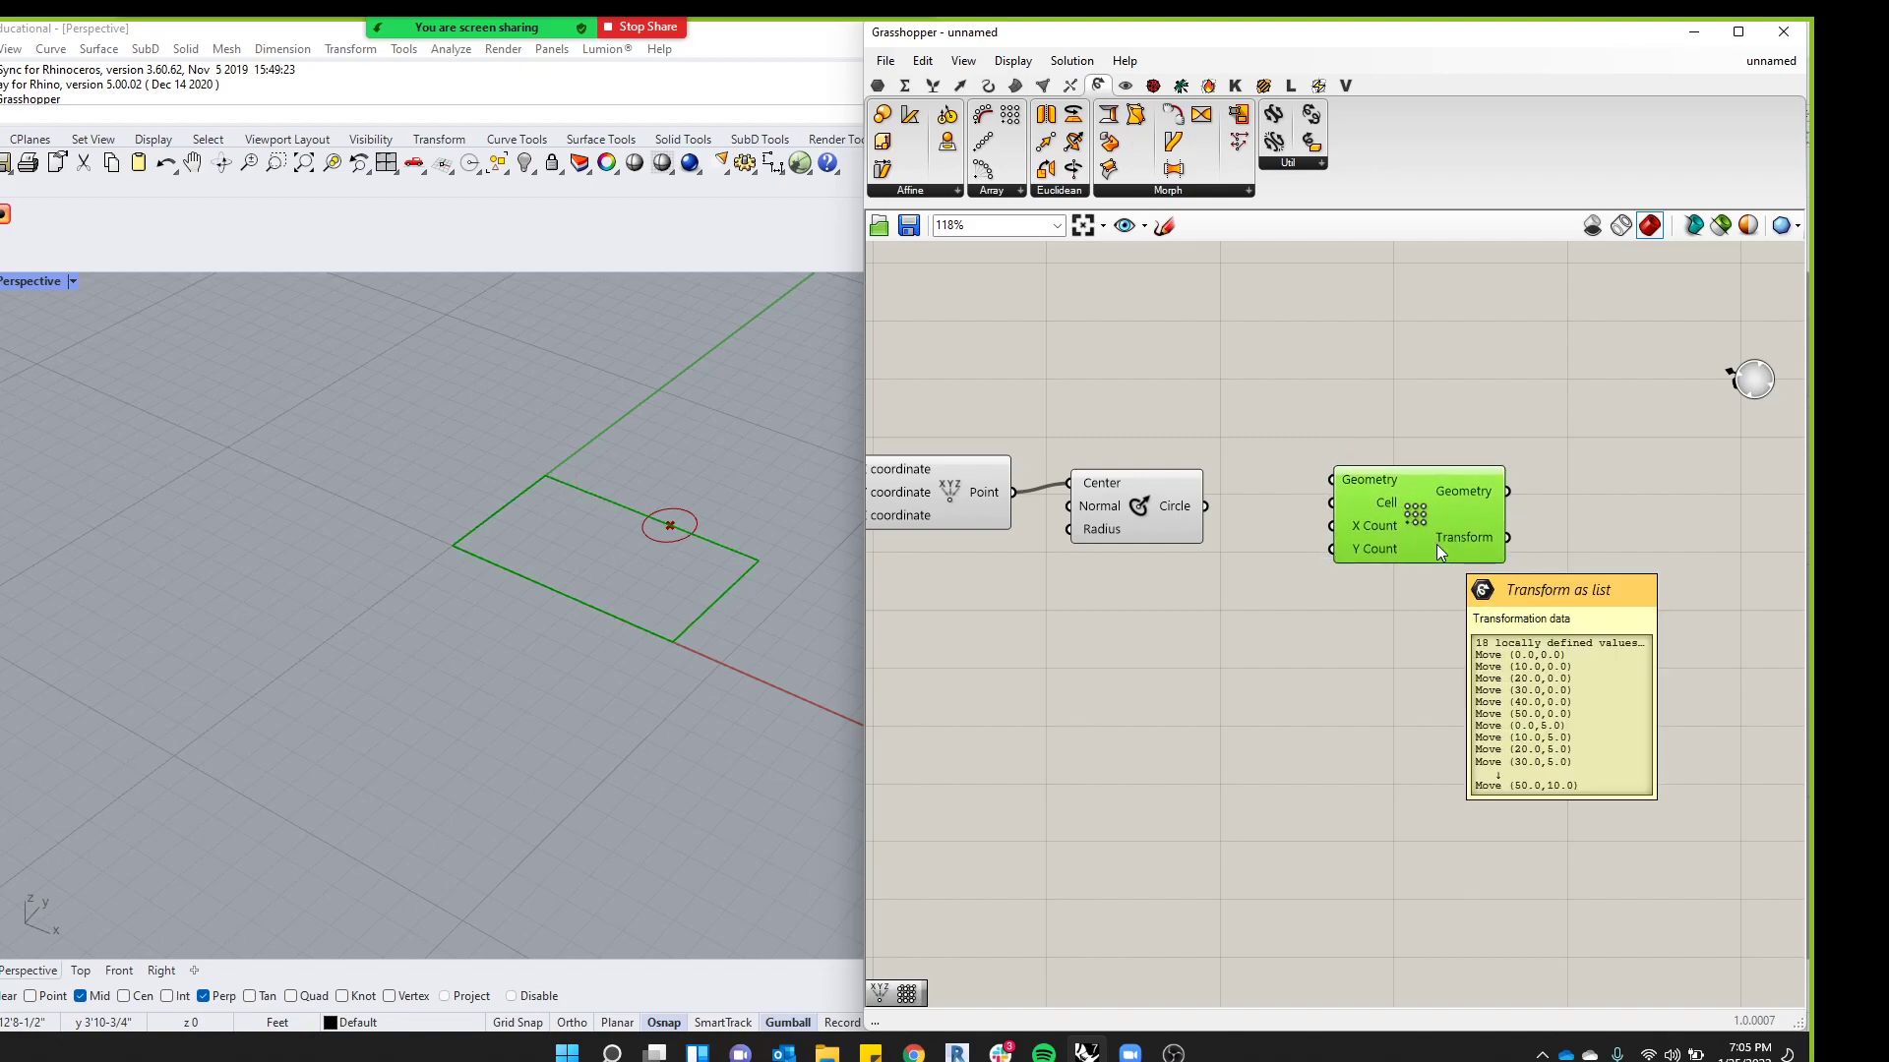
Connect the Circle output to Rectangular Array's Geometry input and move the array component slightly lower
drag(1206, 506, 1369, 480)
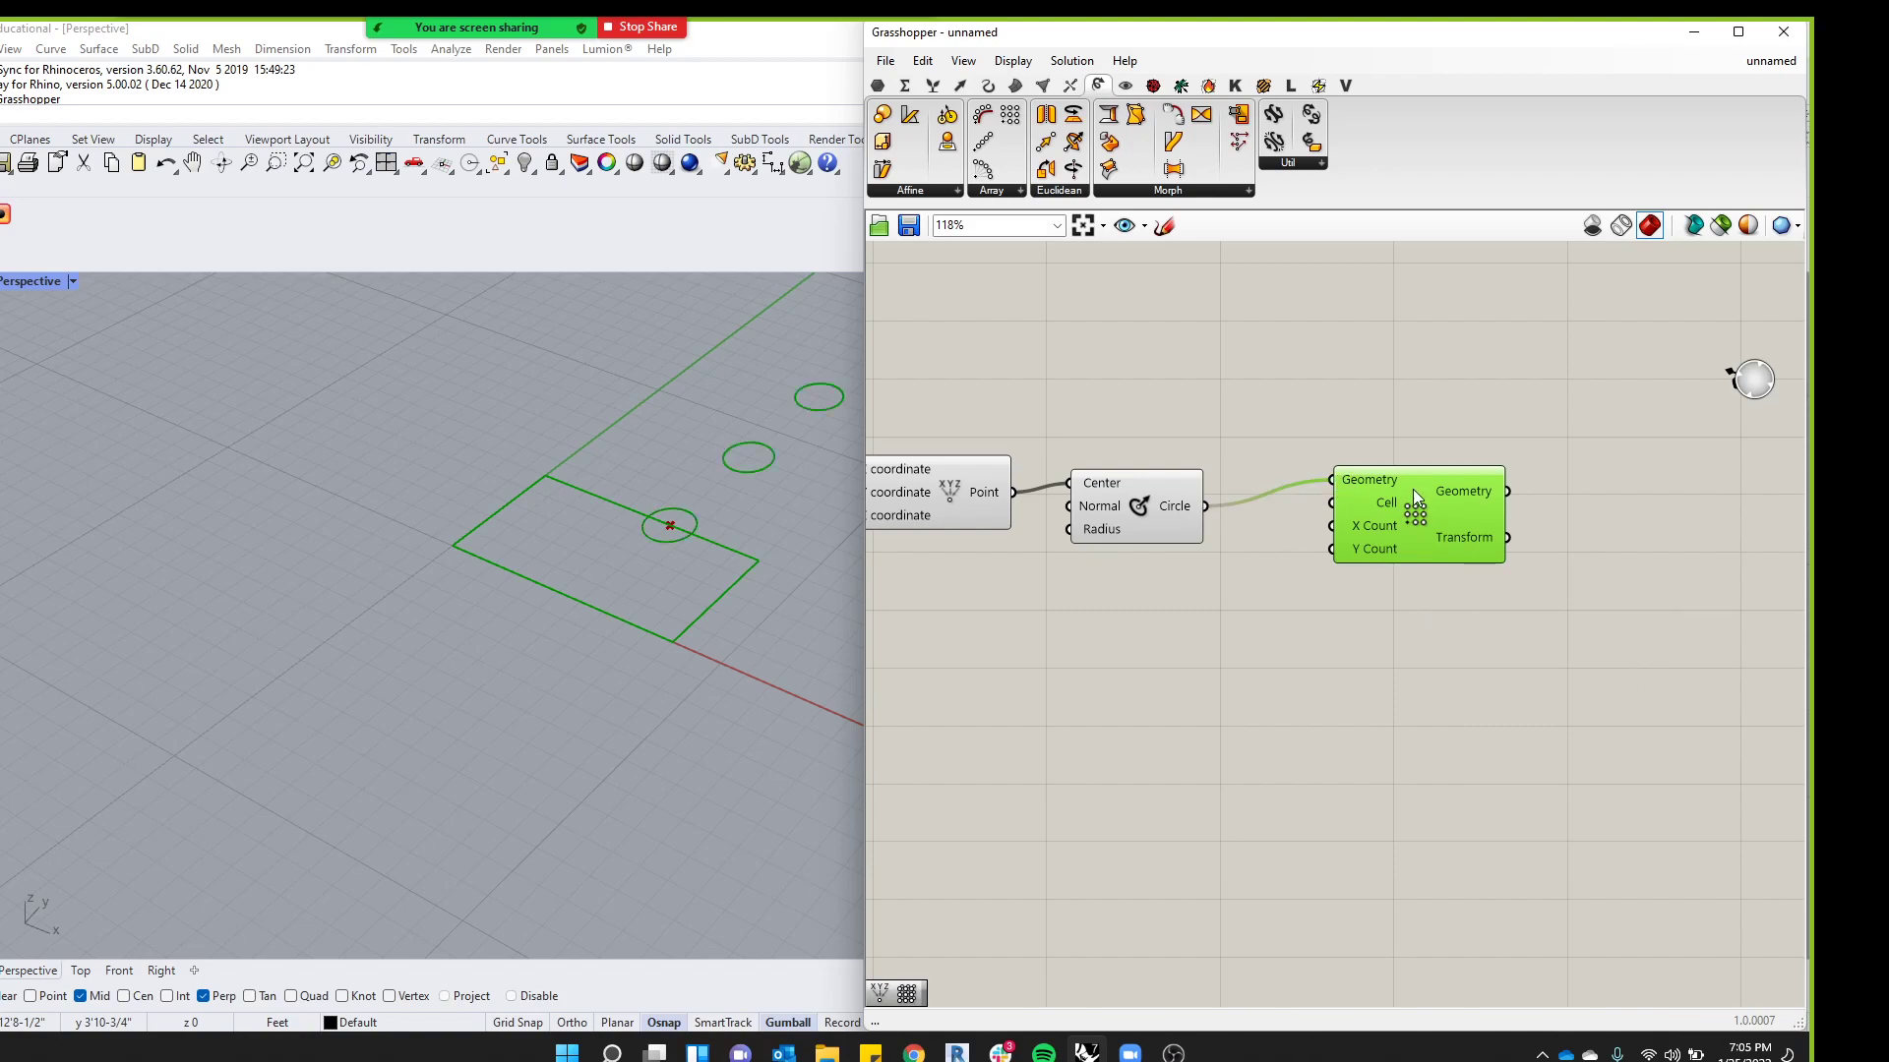
scroll(637, 480, down, 5)
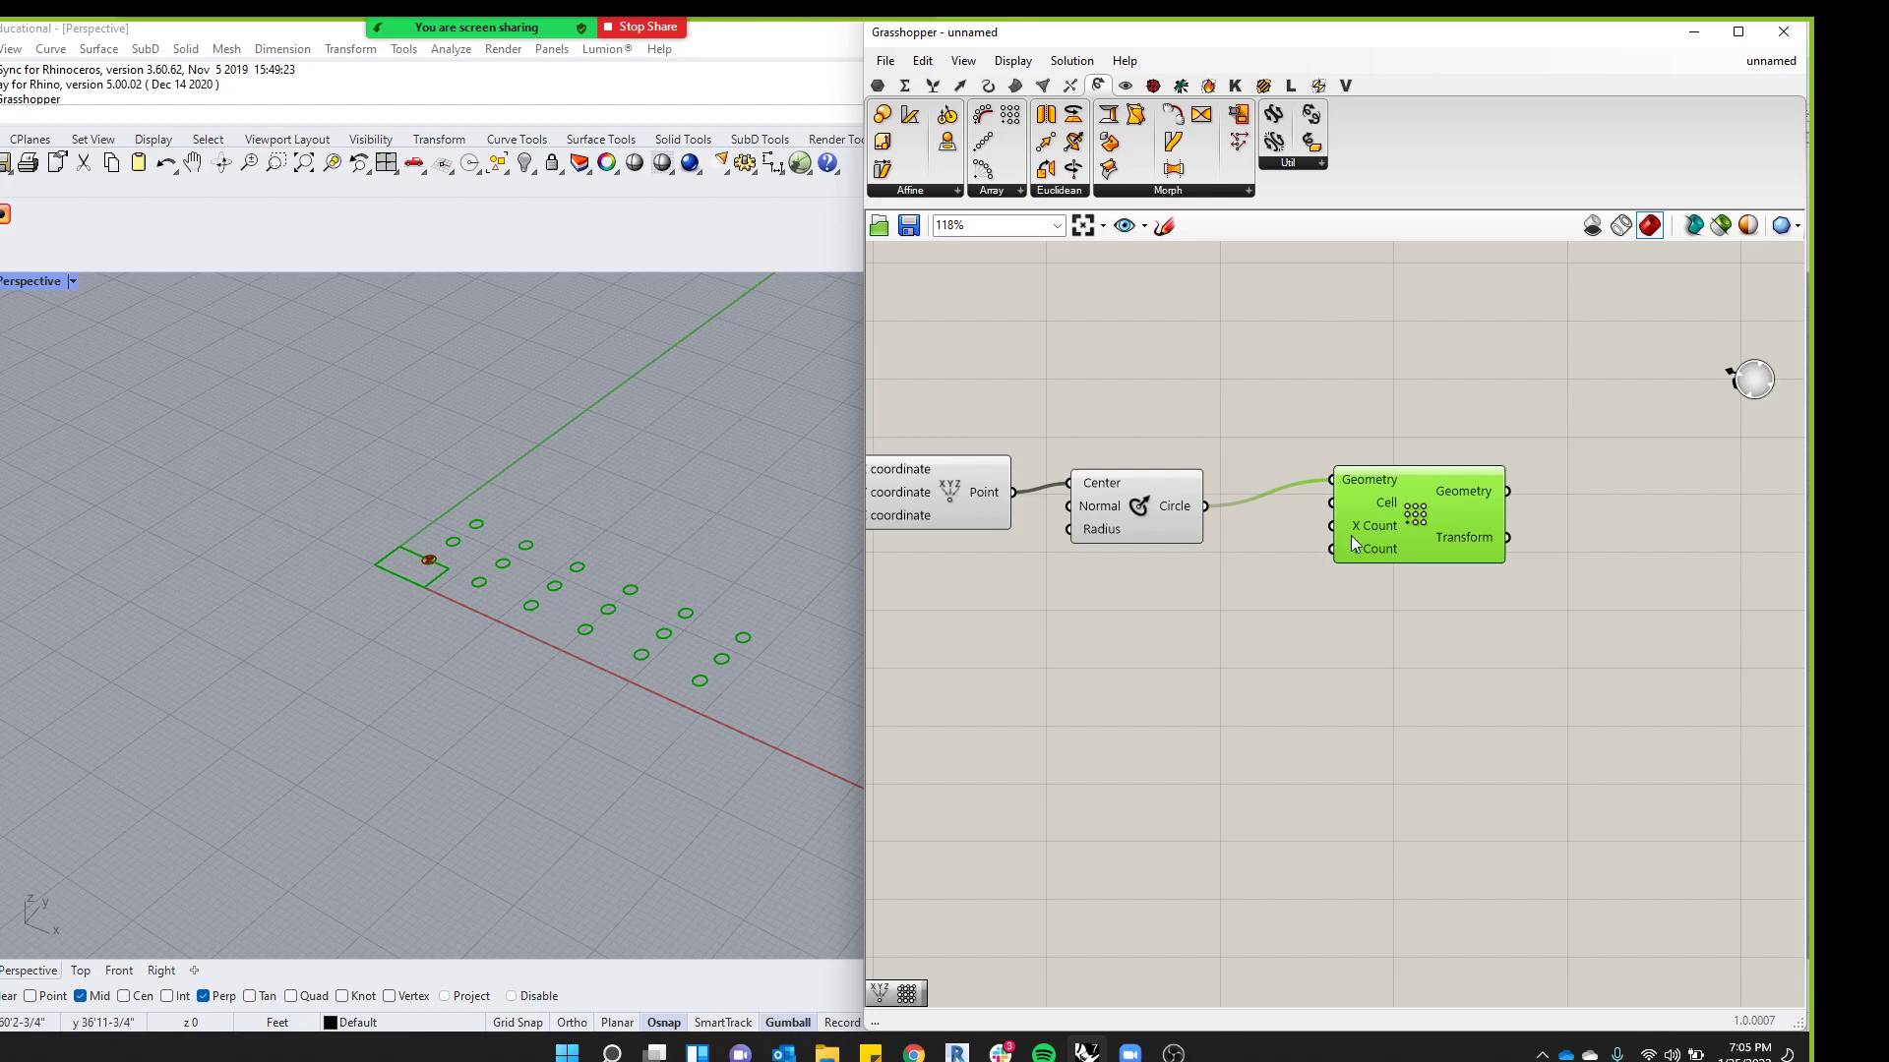
mouse_move(1366, 528)
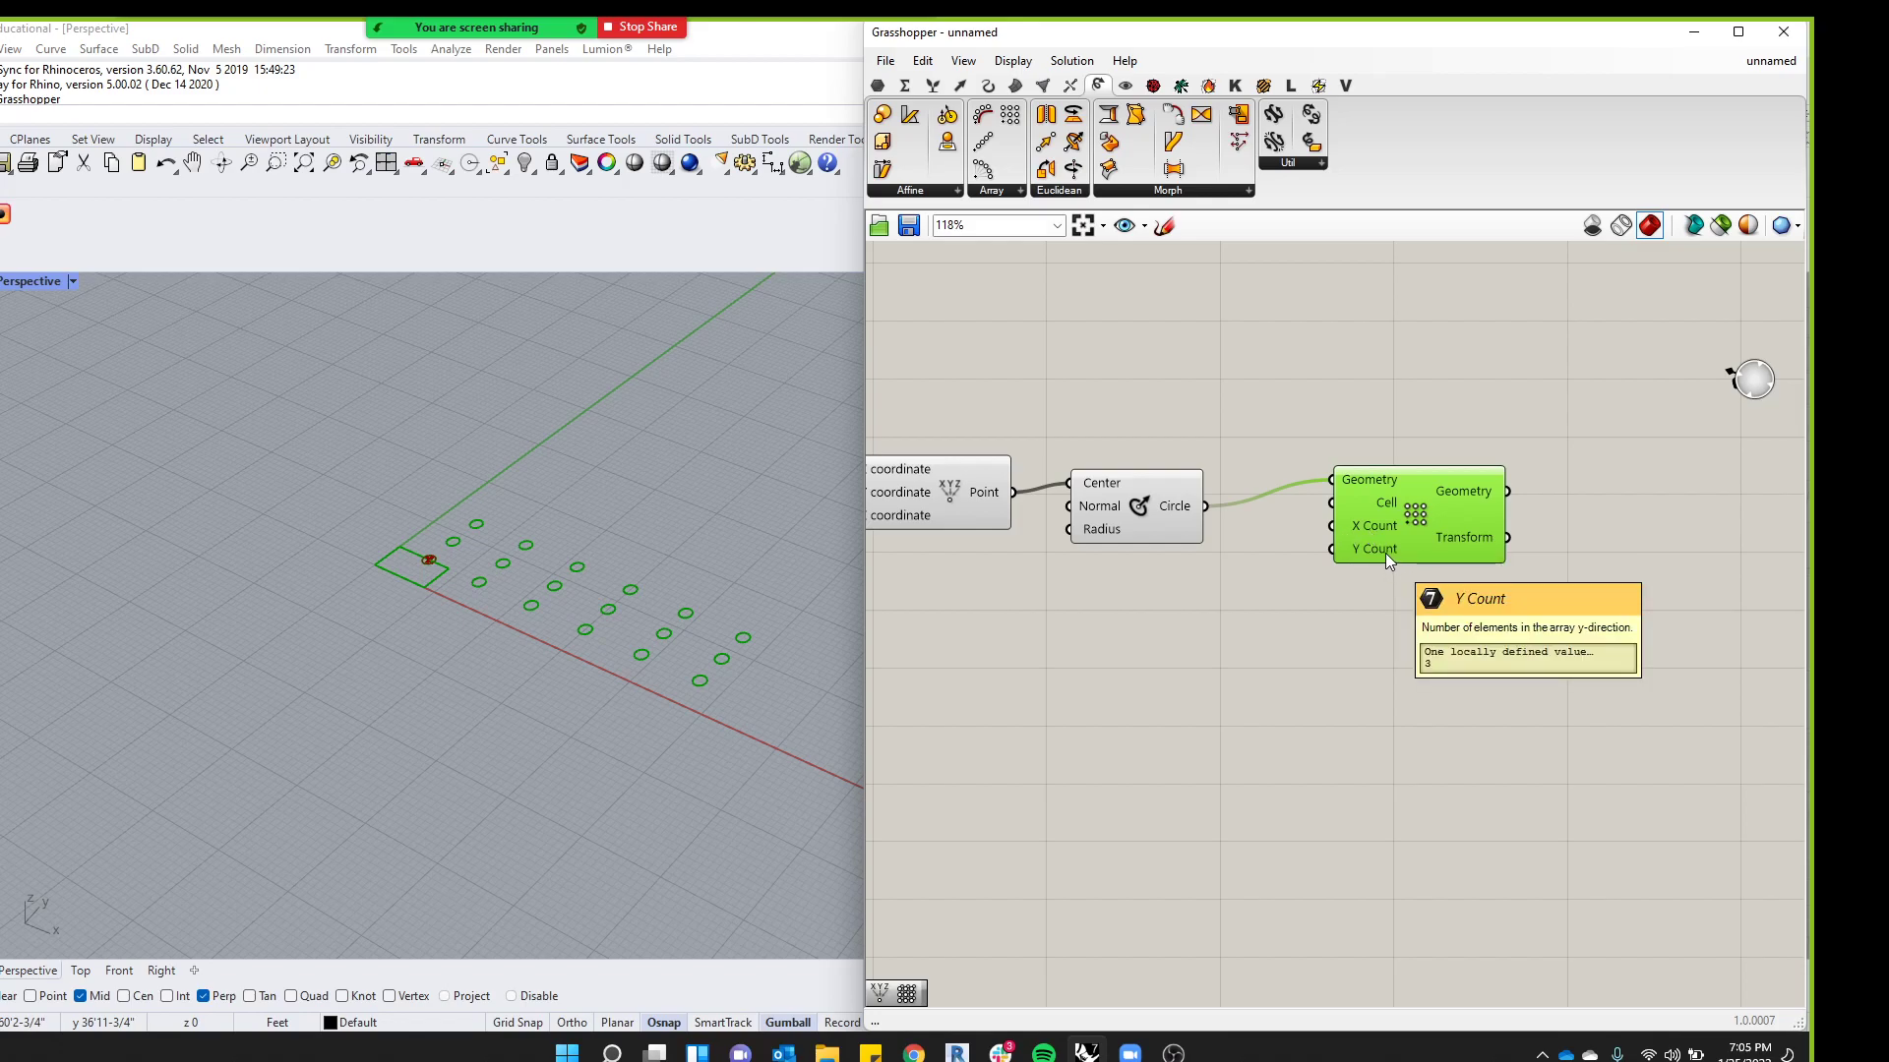
scroll(1196, 681, down, 2)
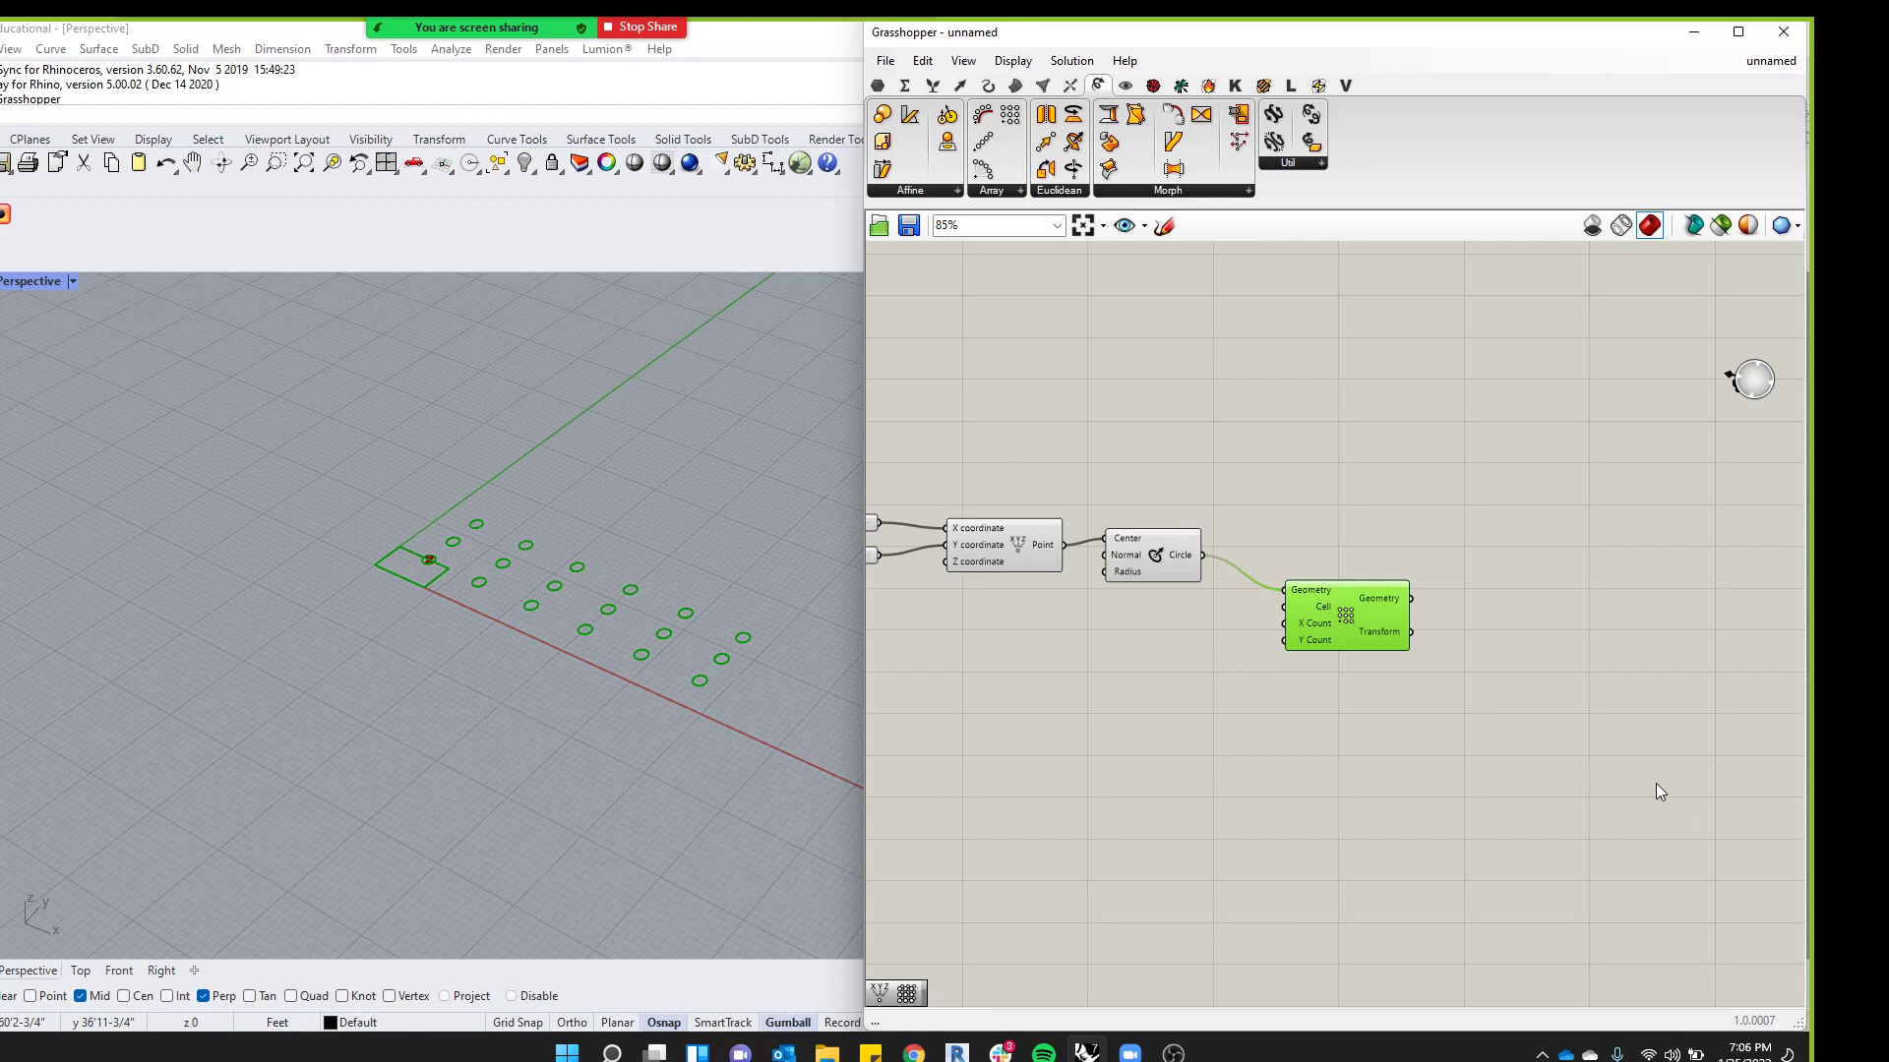
Duplicate the Y coordinate slider and place the copy below Circle CNR, near Rectangular Array's count inputs
double_click(1072, 644)
click(1236, 686)
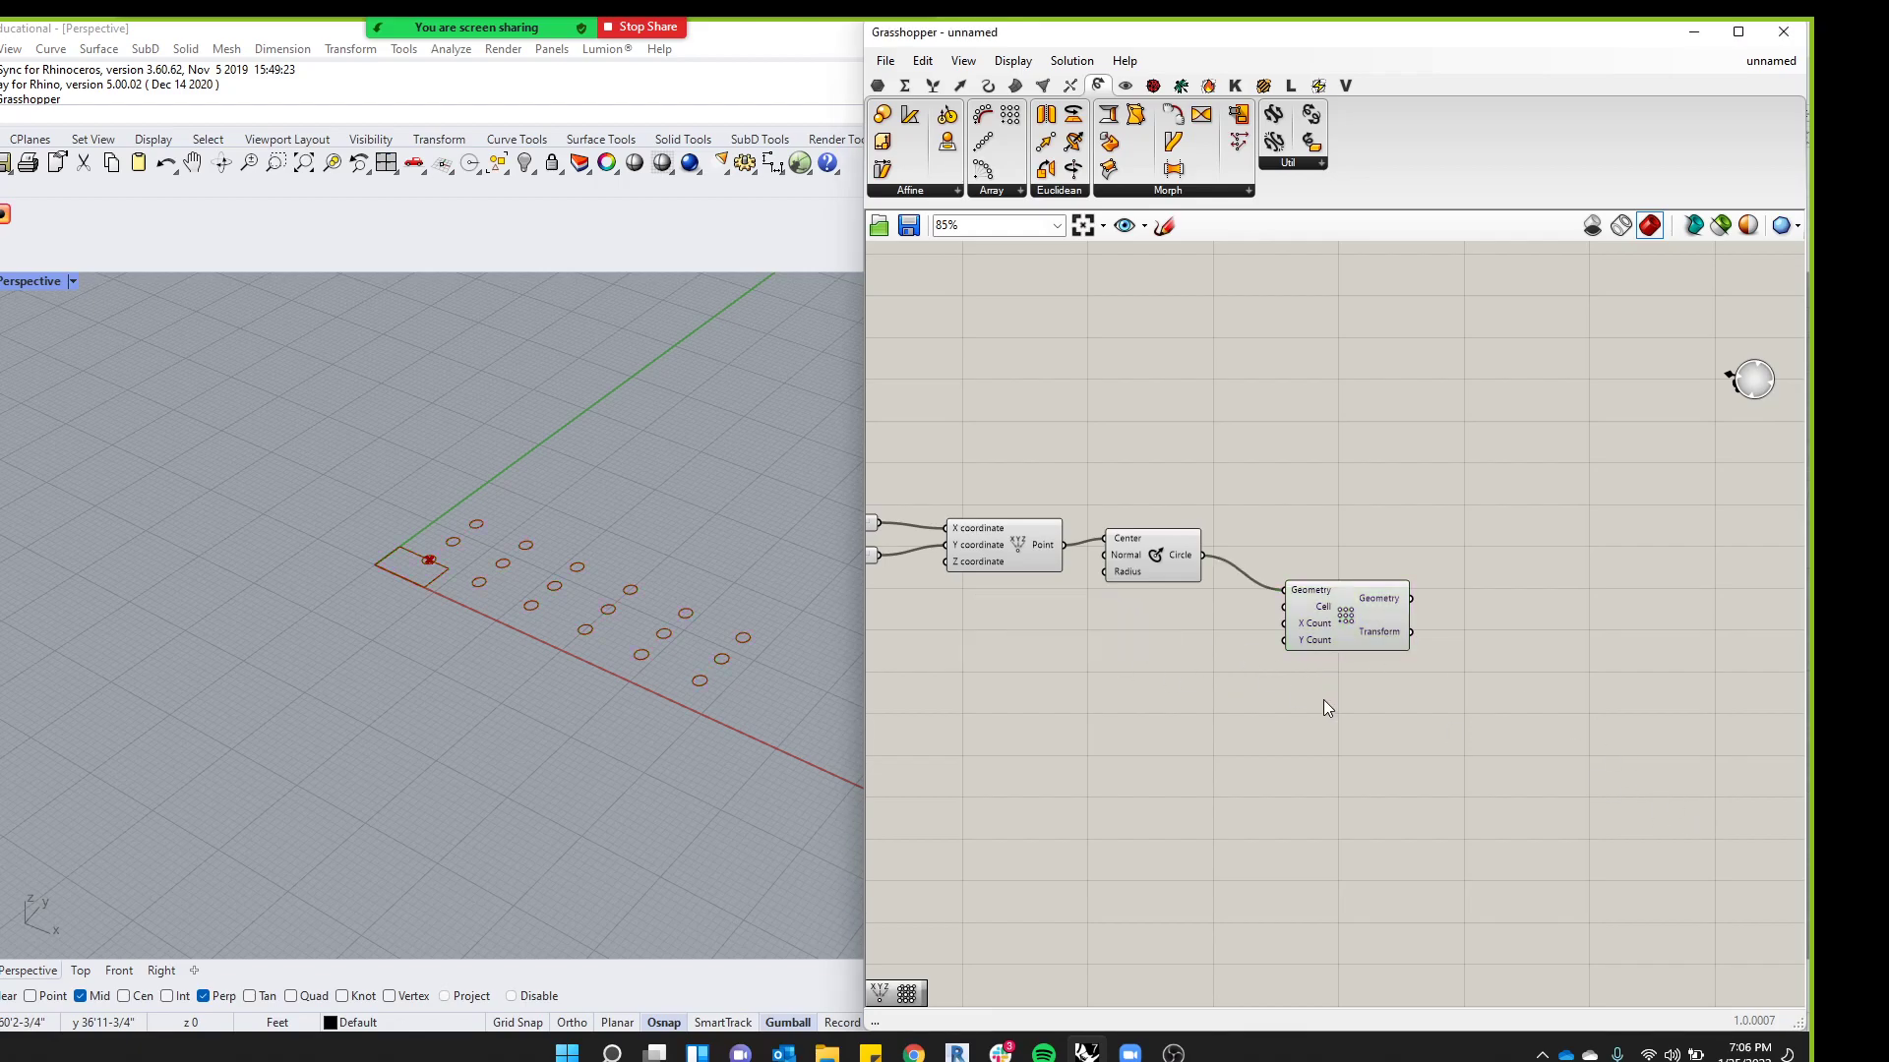
scroll(1291, 704, down, 7)
scroll(1131, 651, up, 4)
click(1093, 642)
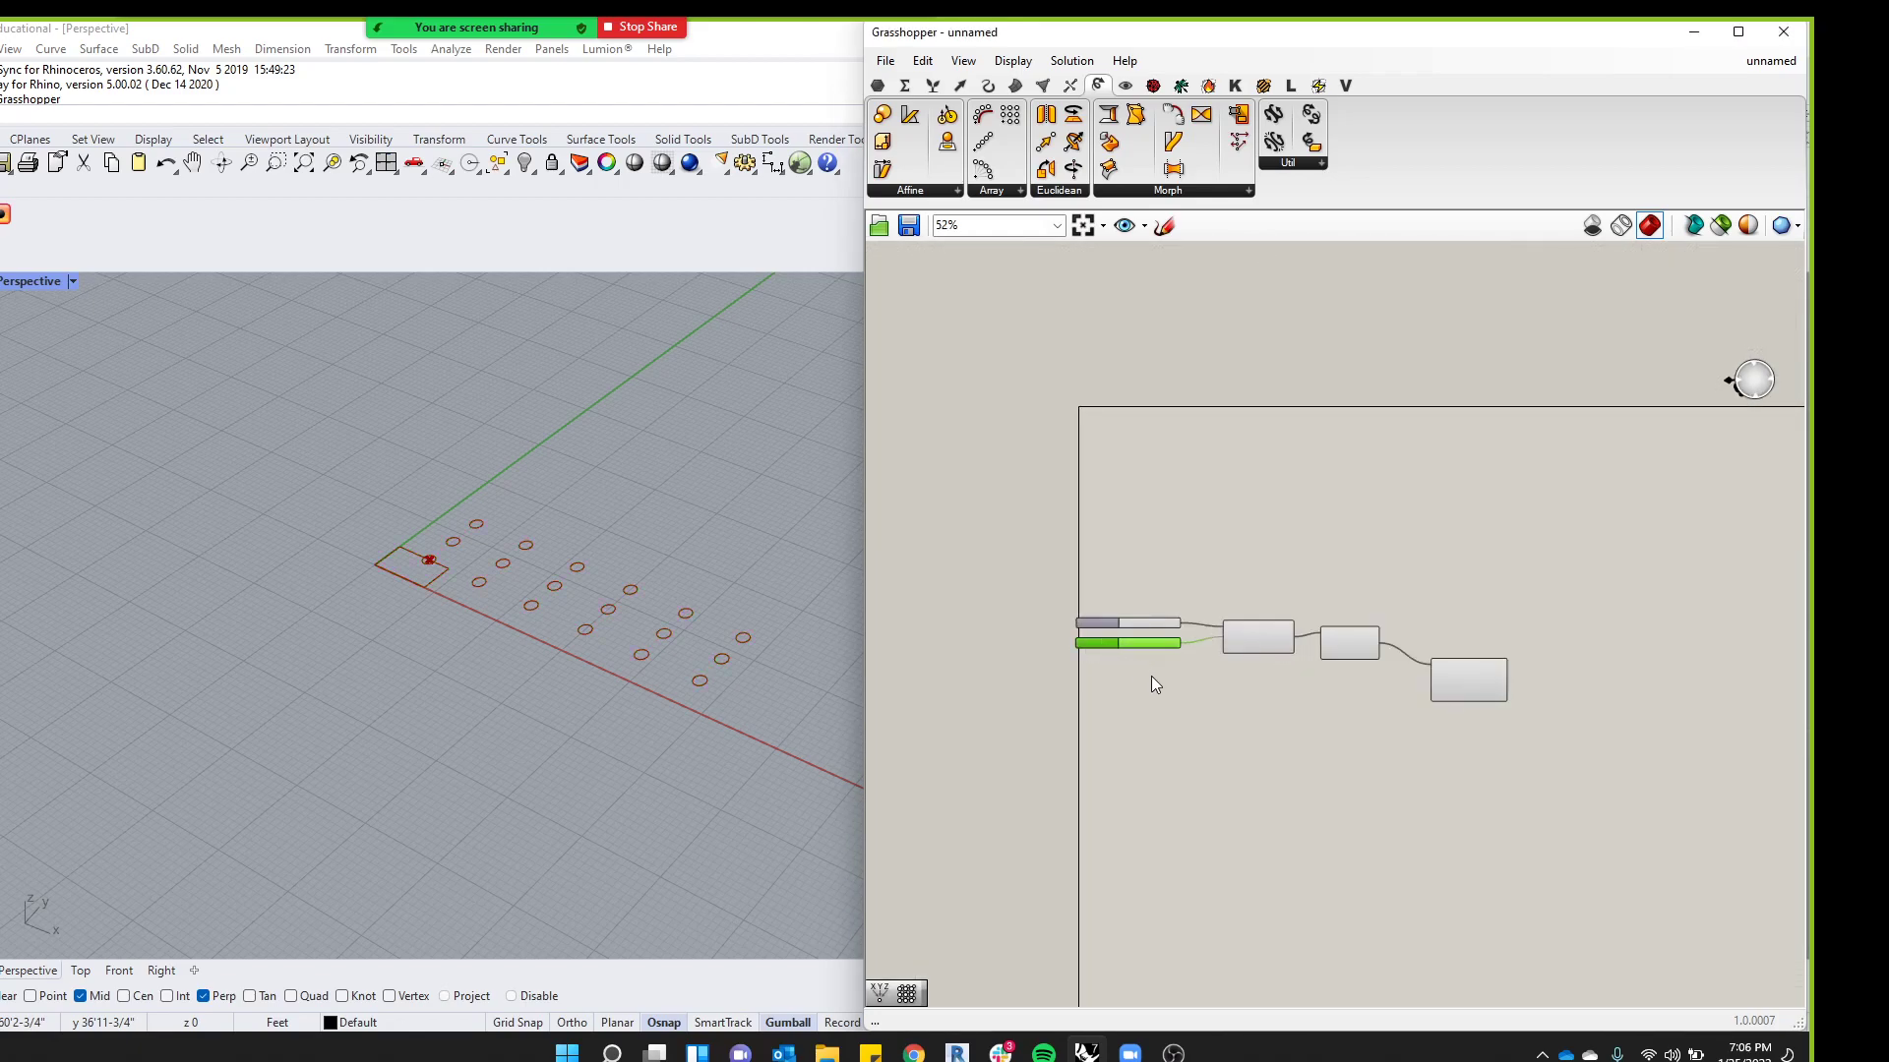
scroll(1178, 683, up, 1)
alt+drag(1103, 640, 1273, 680)
scroll(1423, 706, up, 6)
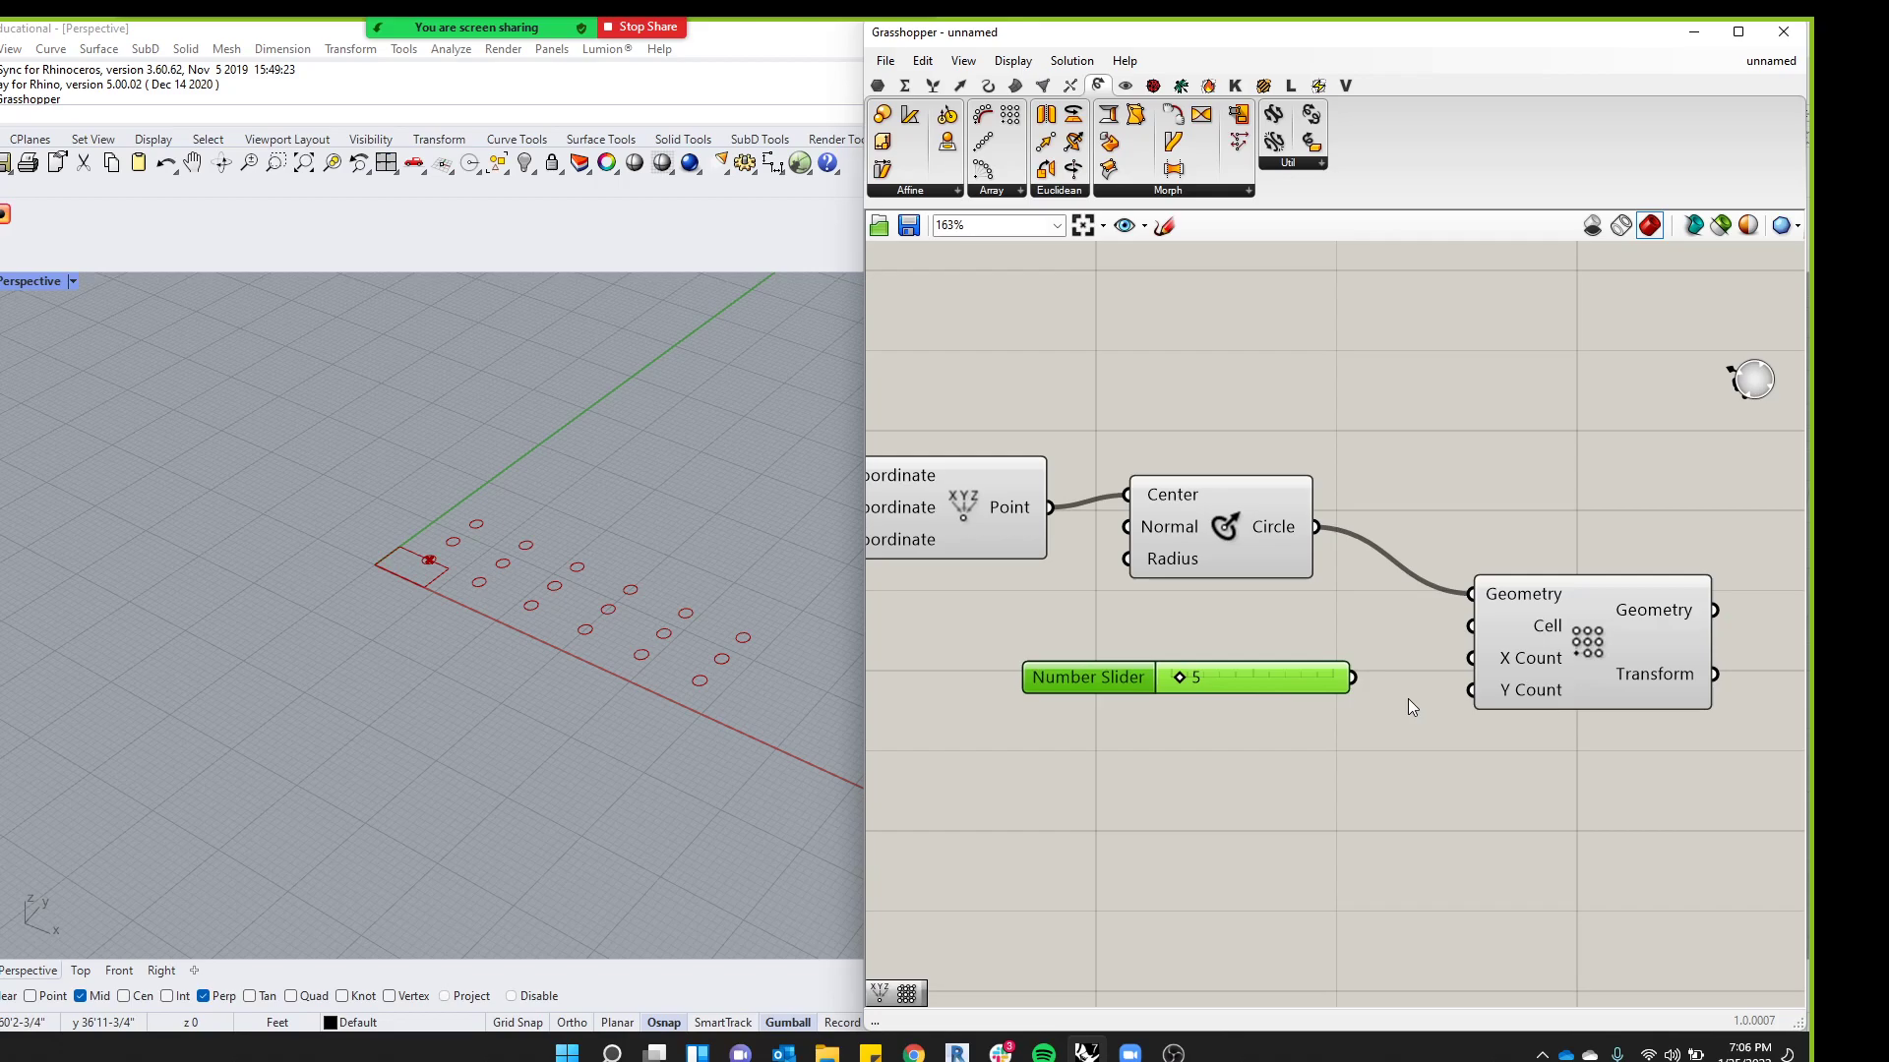
Connect the duplicated slider to Rectangular Array's X Count and Y Count inputs and set it to 6
drag(1354, 678, 1469, 658)
drag(1356, 679, 1467, 690)
drag(1183, 679, 1180, 679)
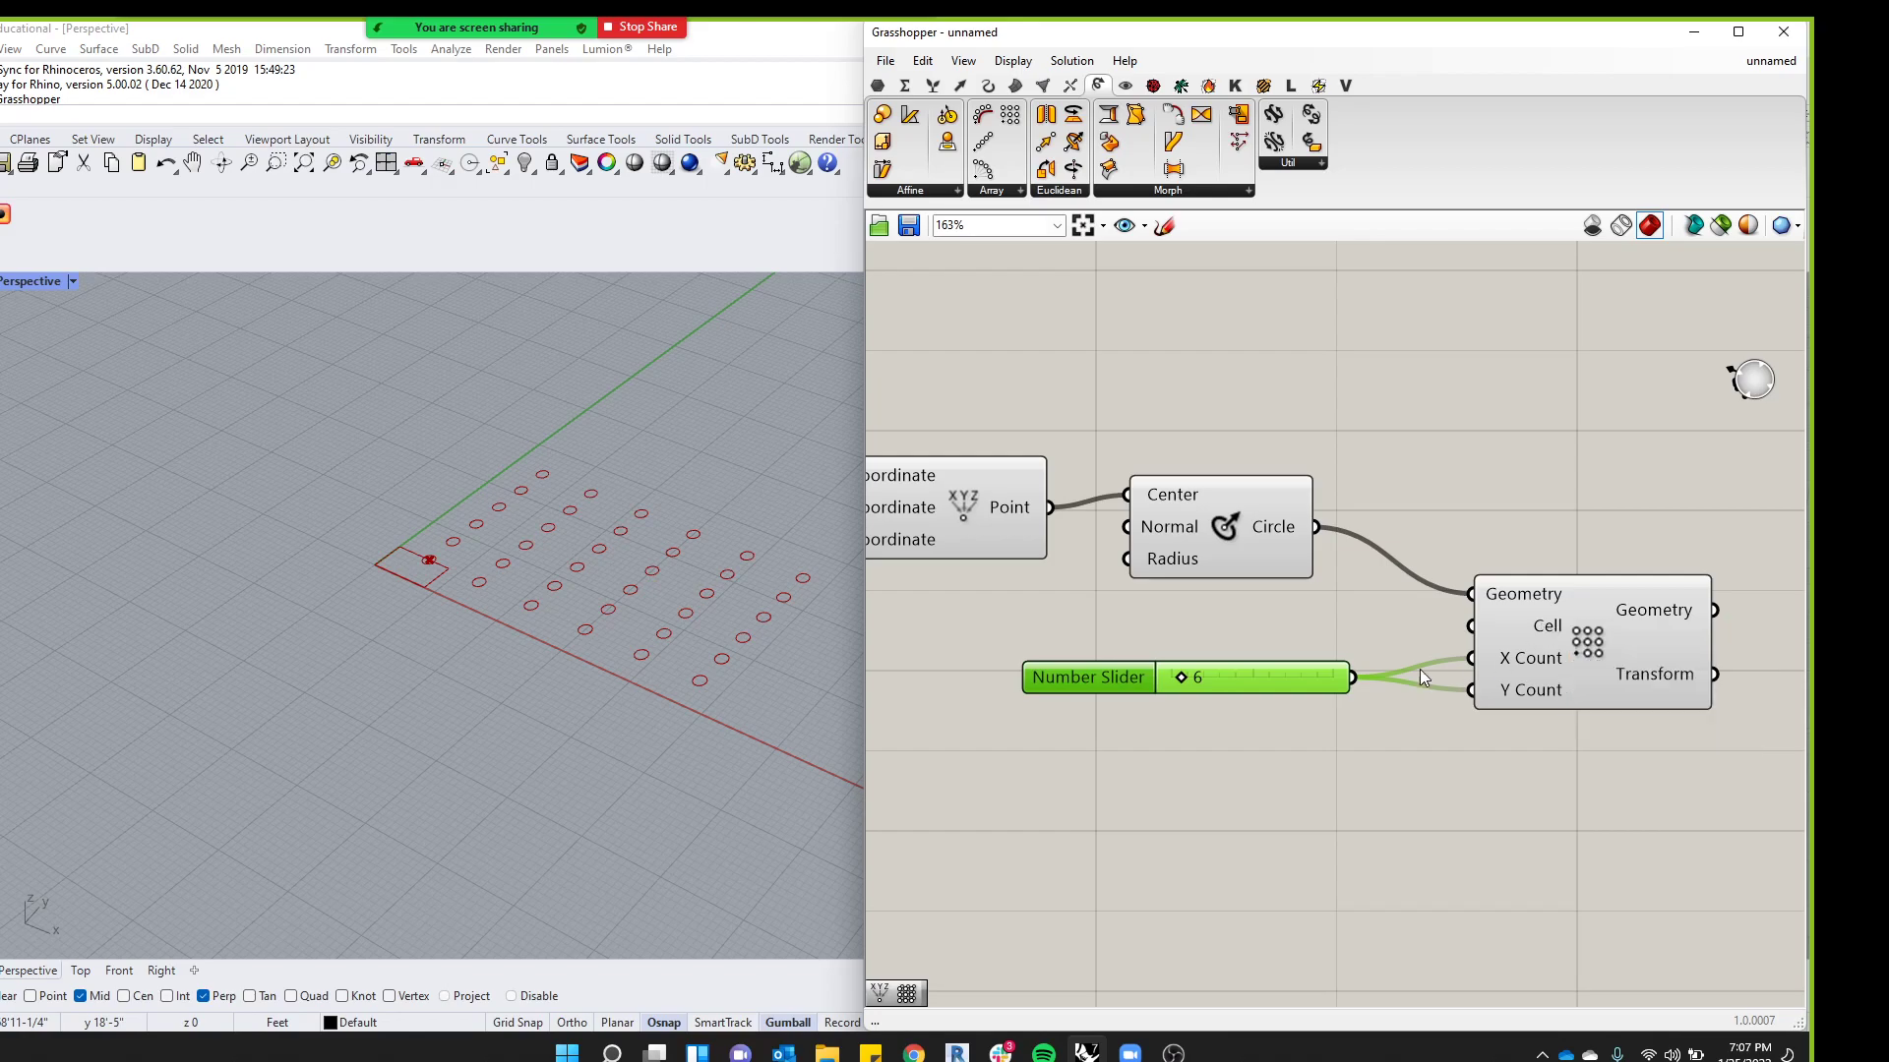
Move the count slider and Rectangular Array lower on the canvas to make room between the components
drag(1259, 680, 1269, 844)
drag(1592, 676, 1613, 739)
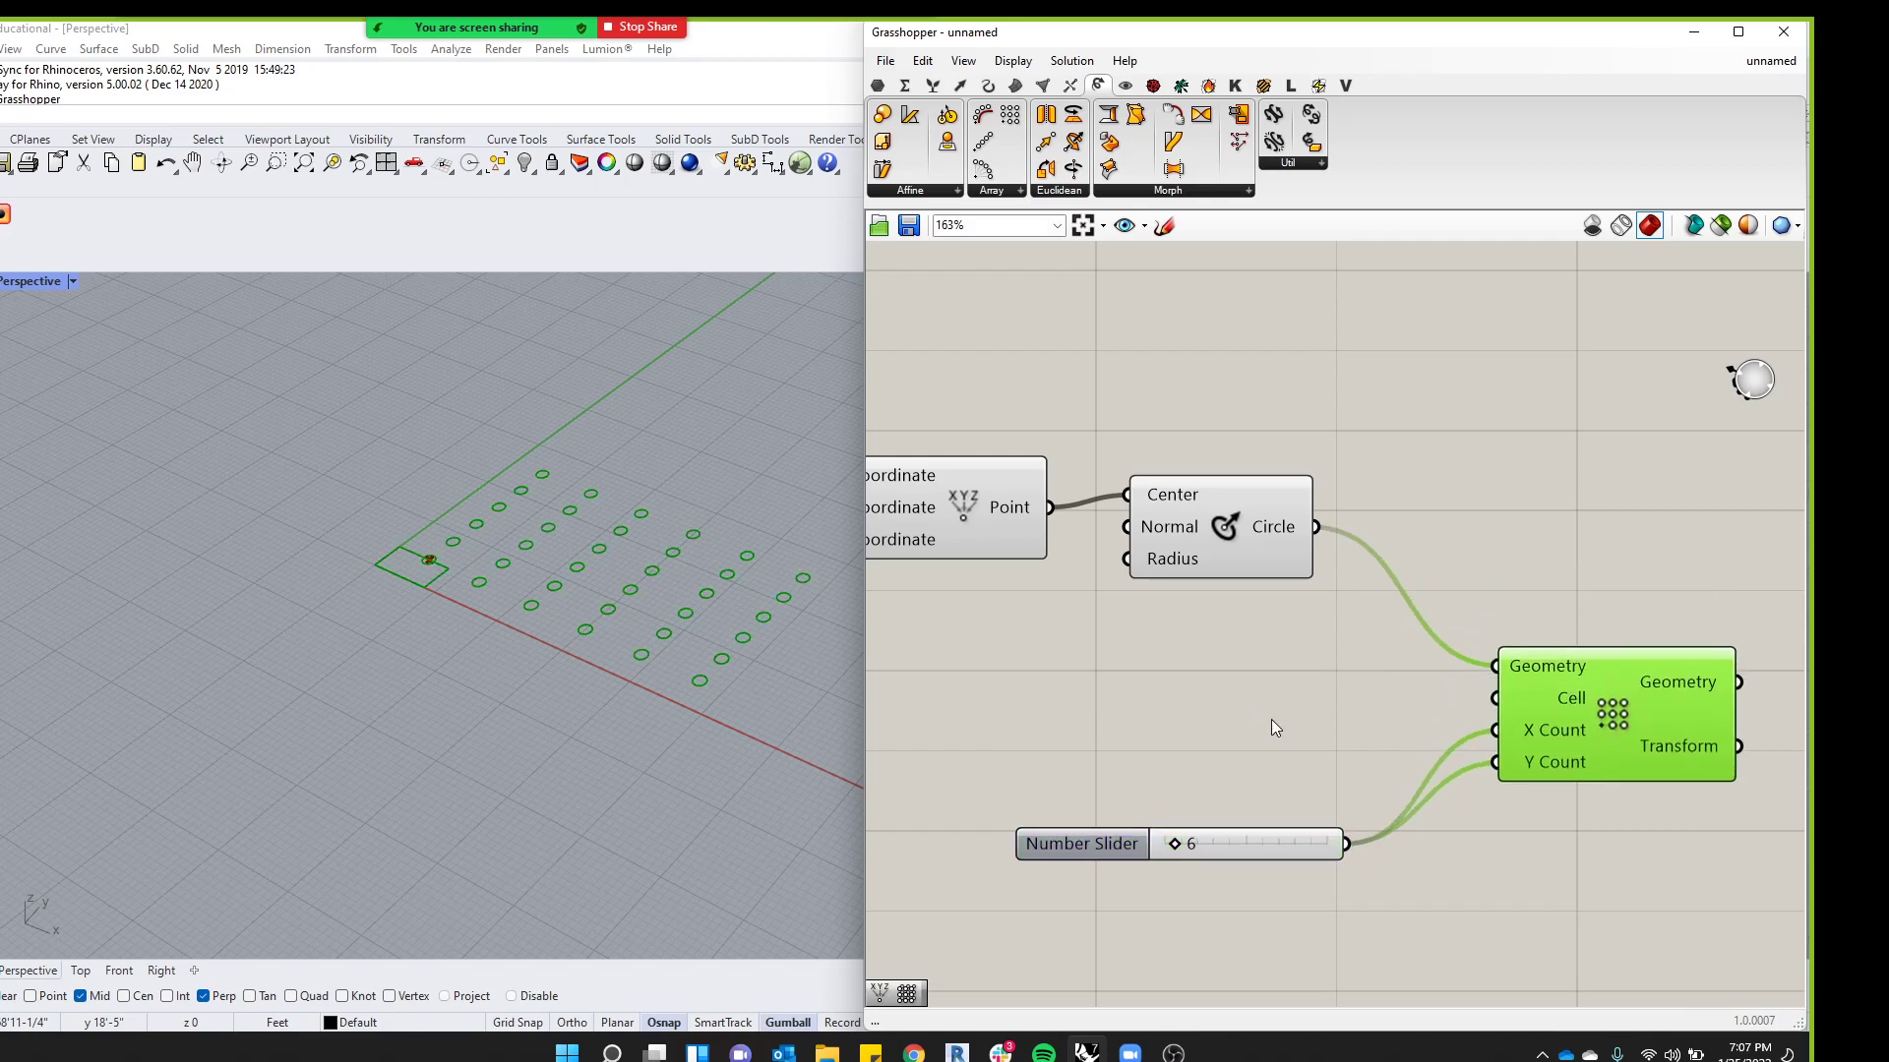
click(1272, 721)
click(964, 61)
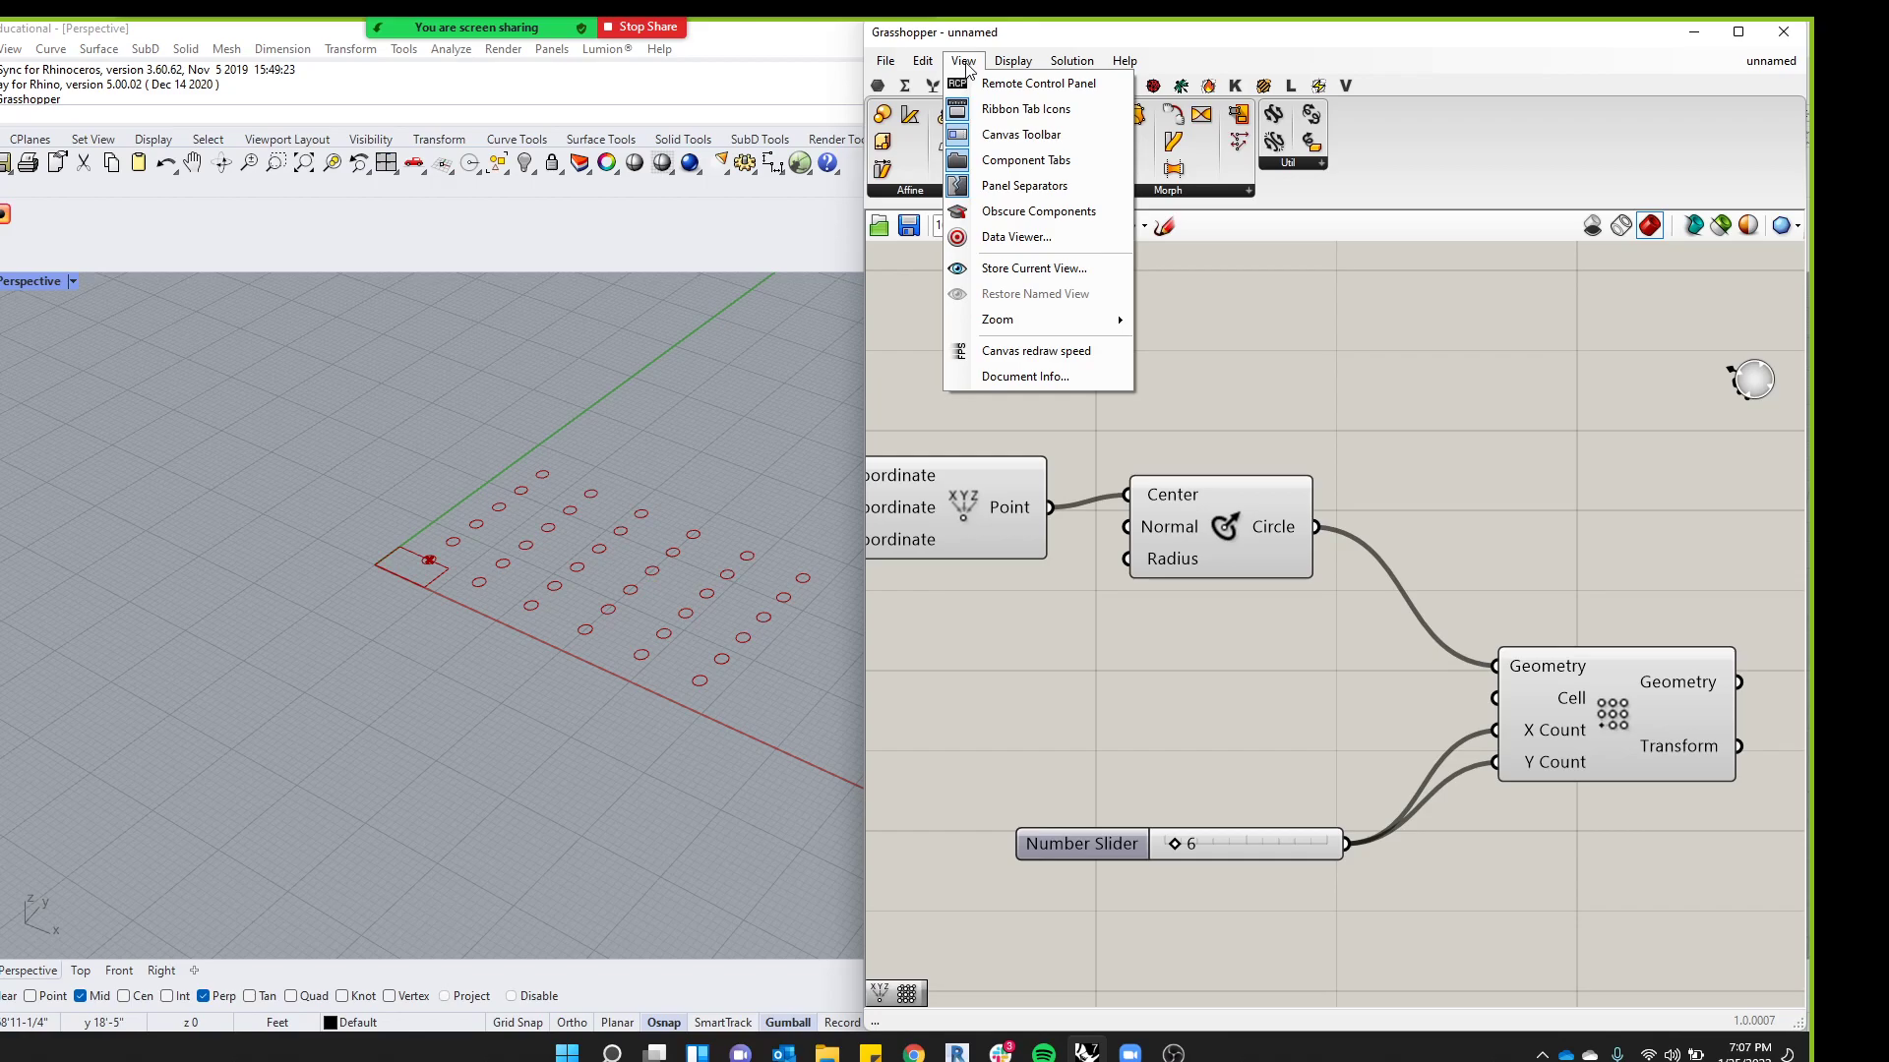
click(965, 63)
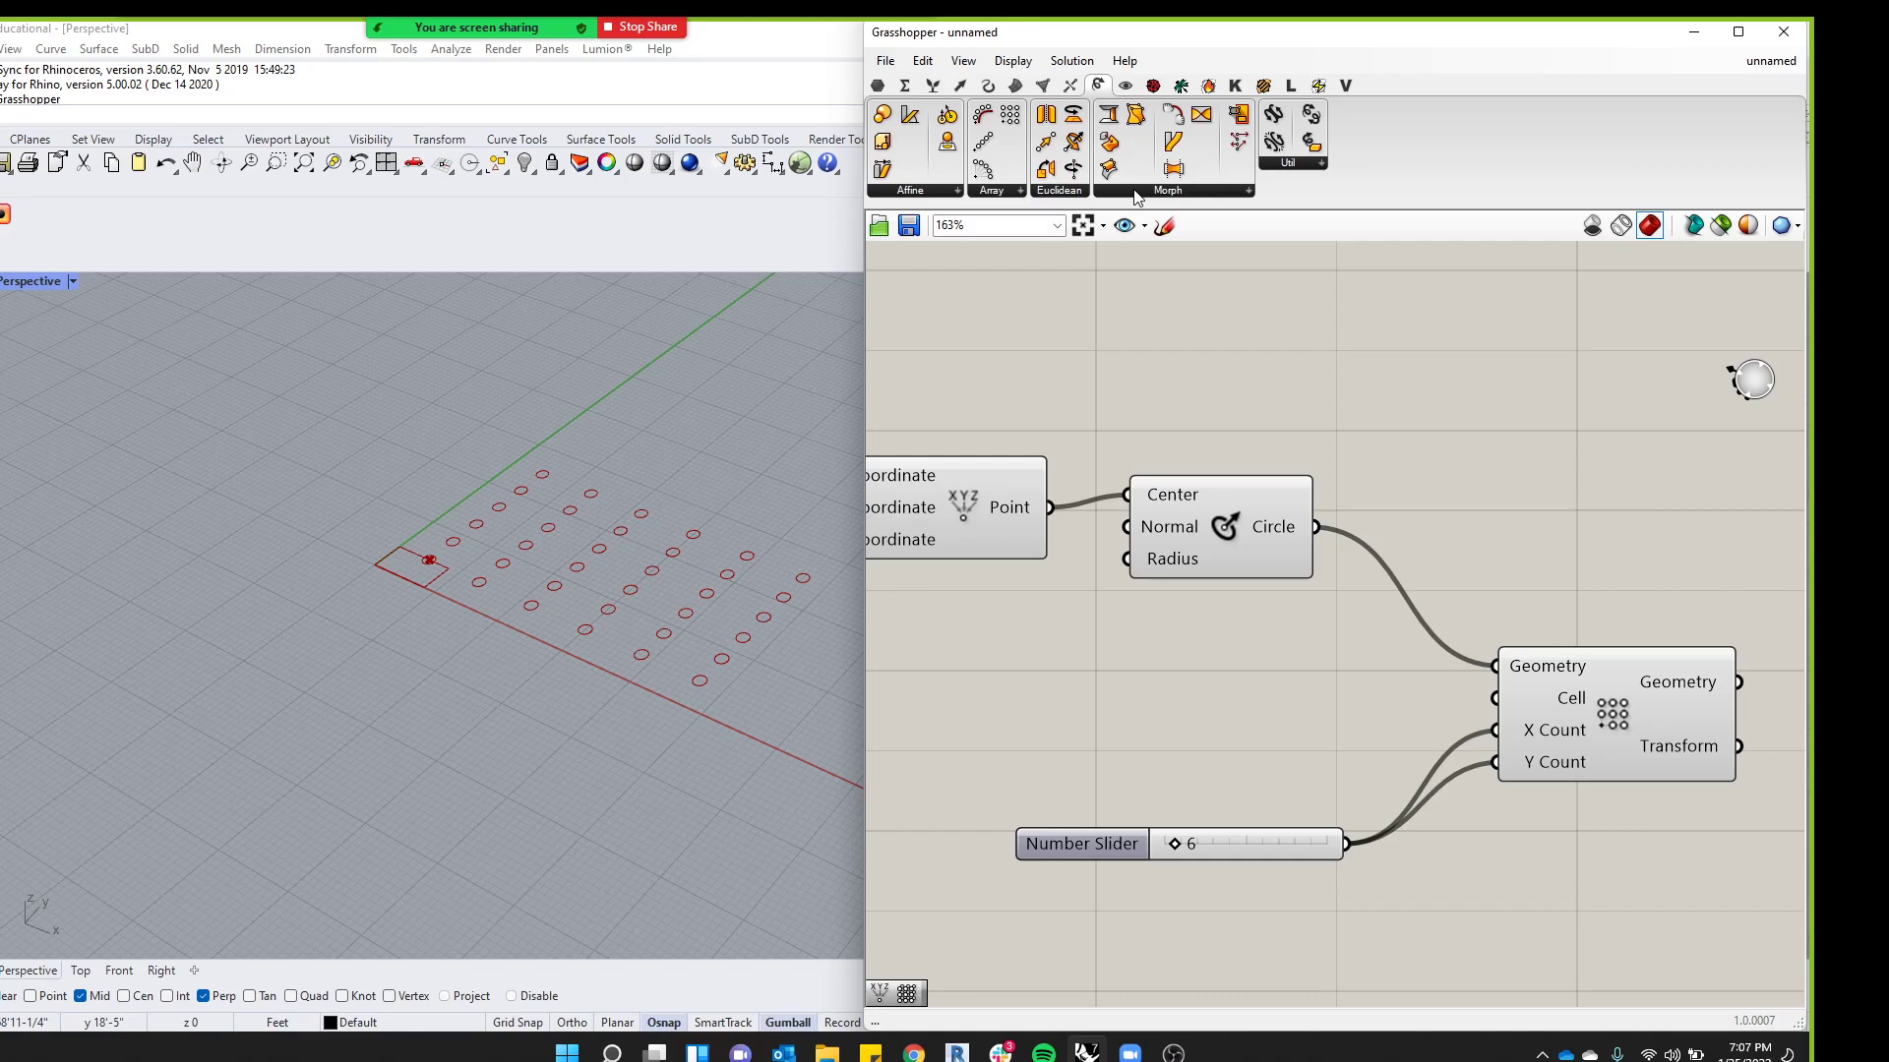
click(1013, 60)
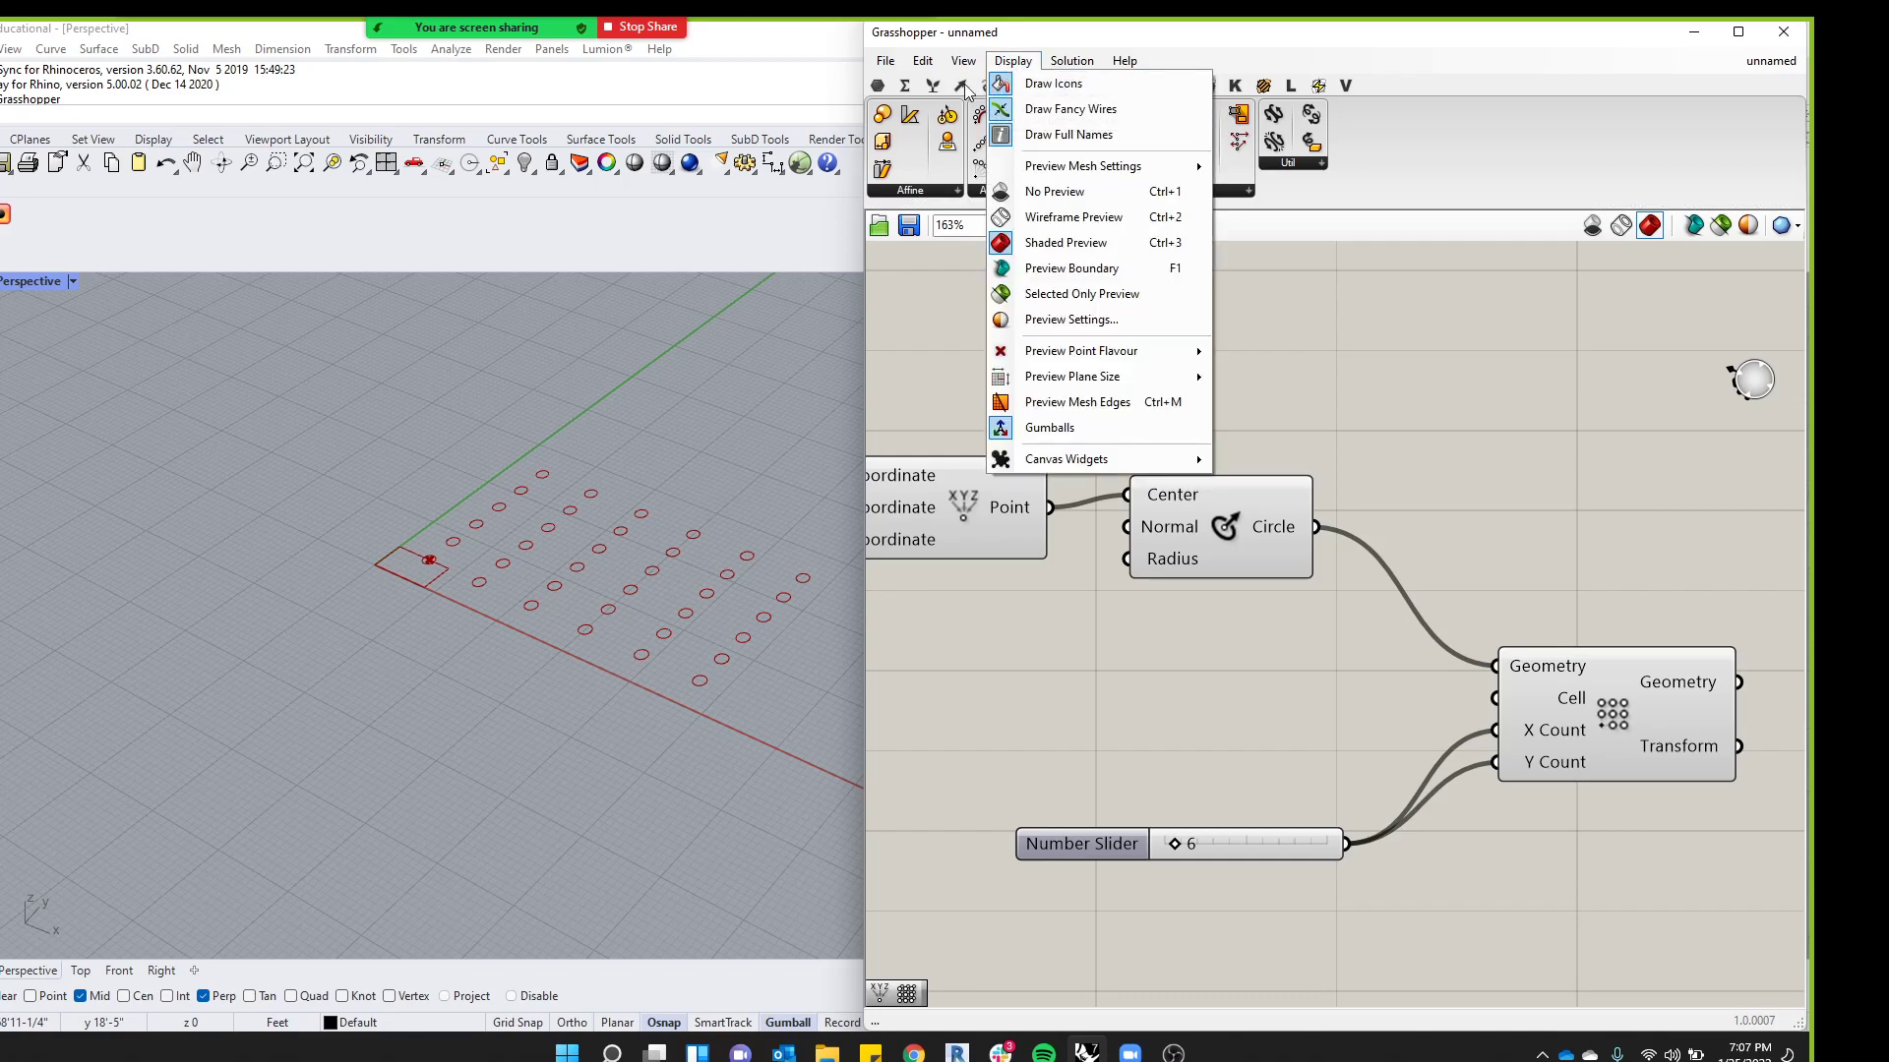
click(974, 89)
Place a Rectangle component between Circle CNR and the count slider, beside Rectangular Array's inputs
click(988, 87)
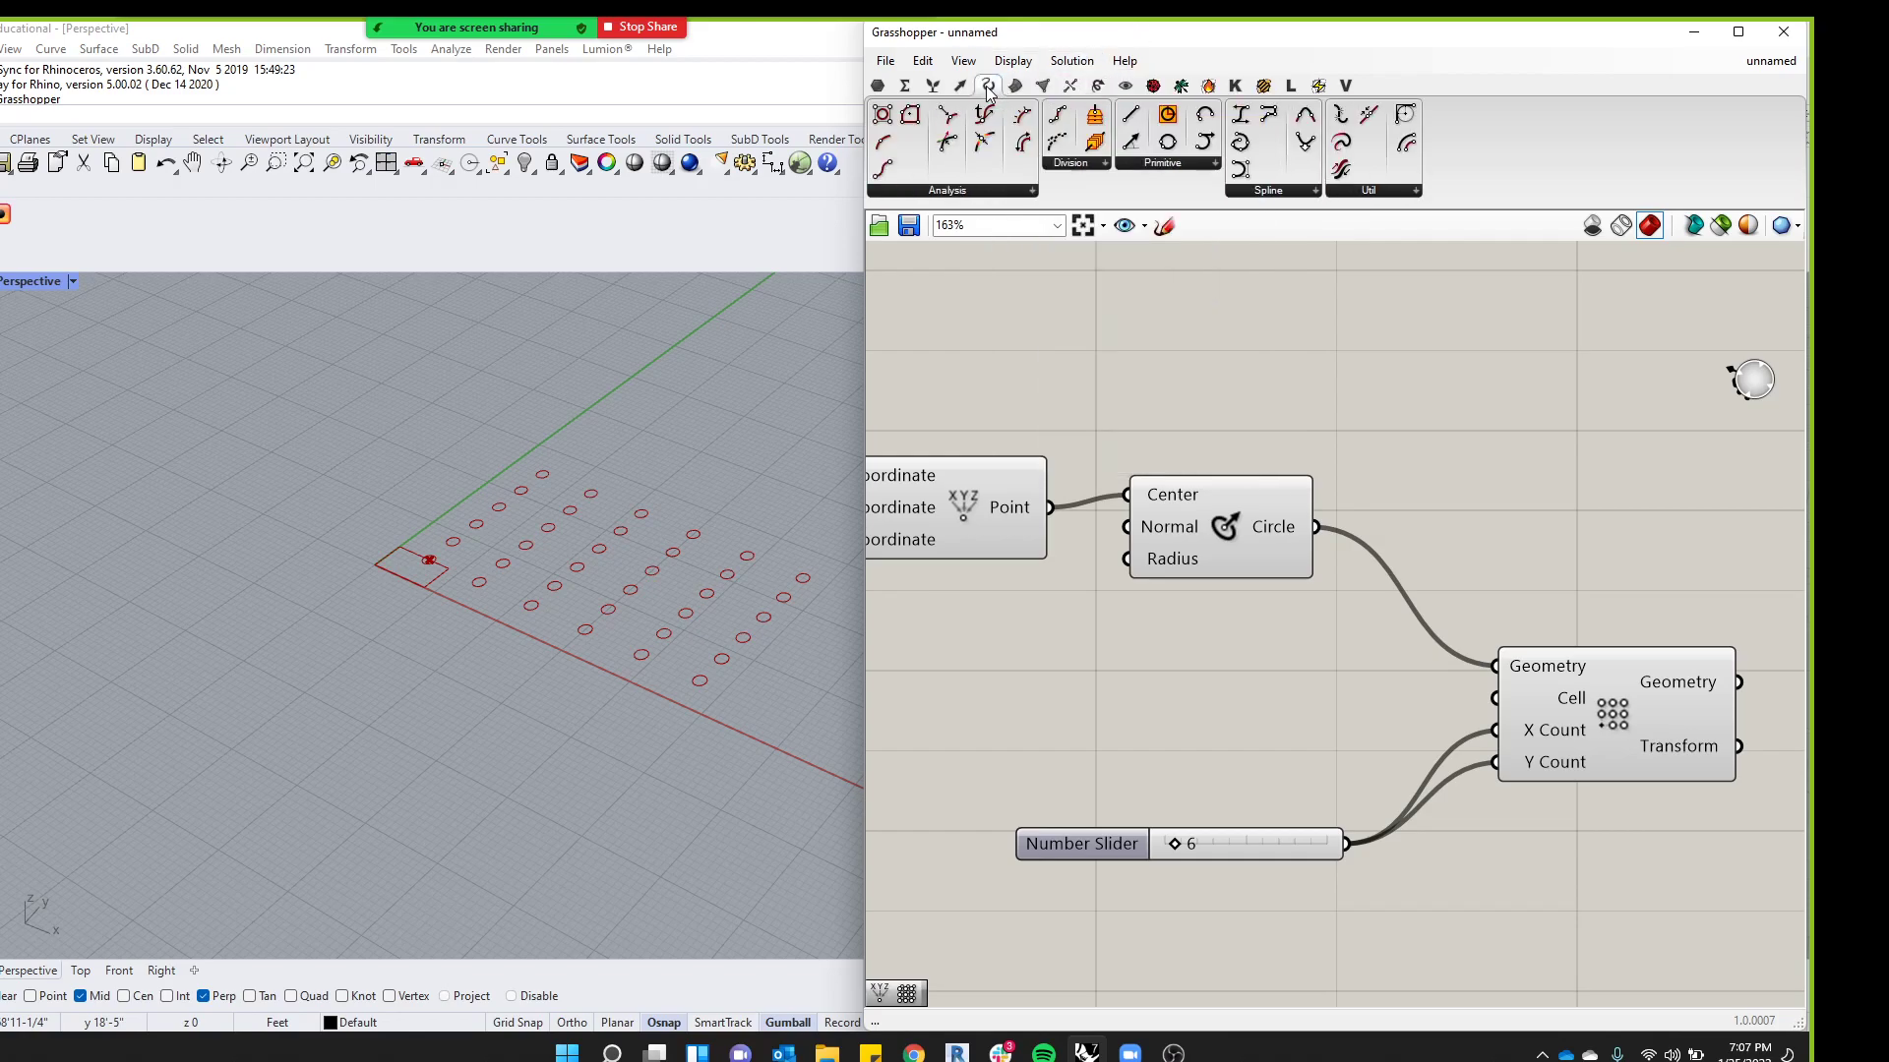
click(1162, 166)
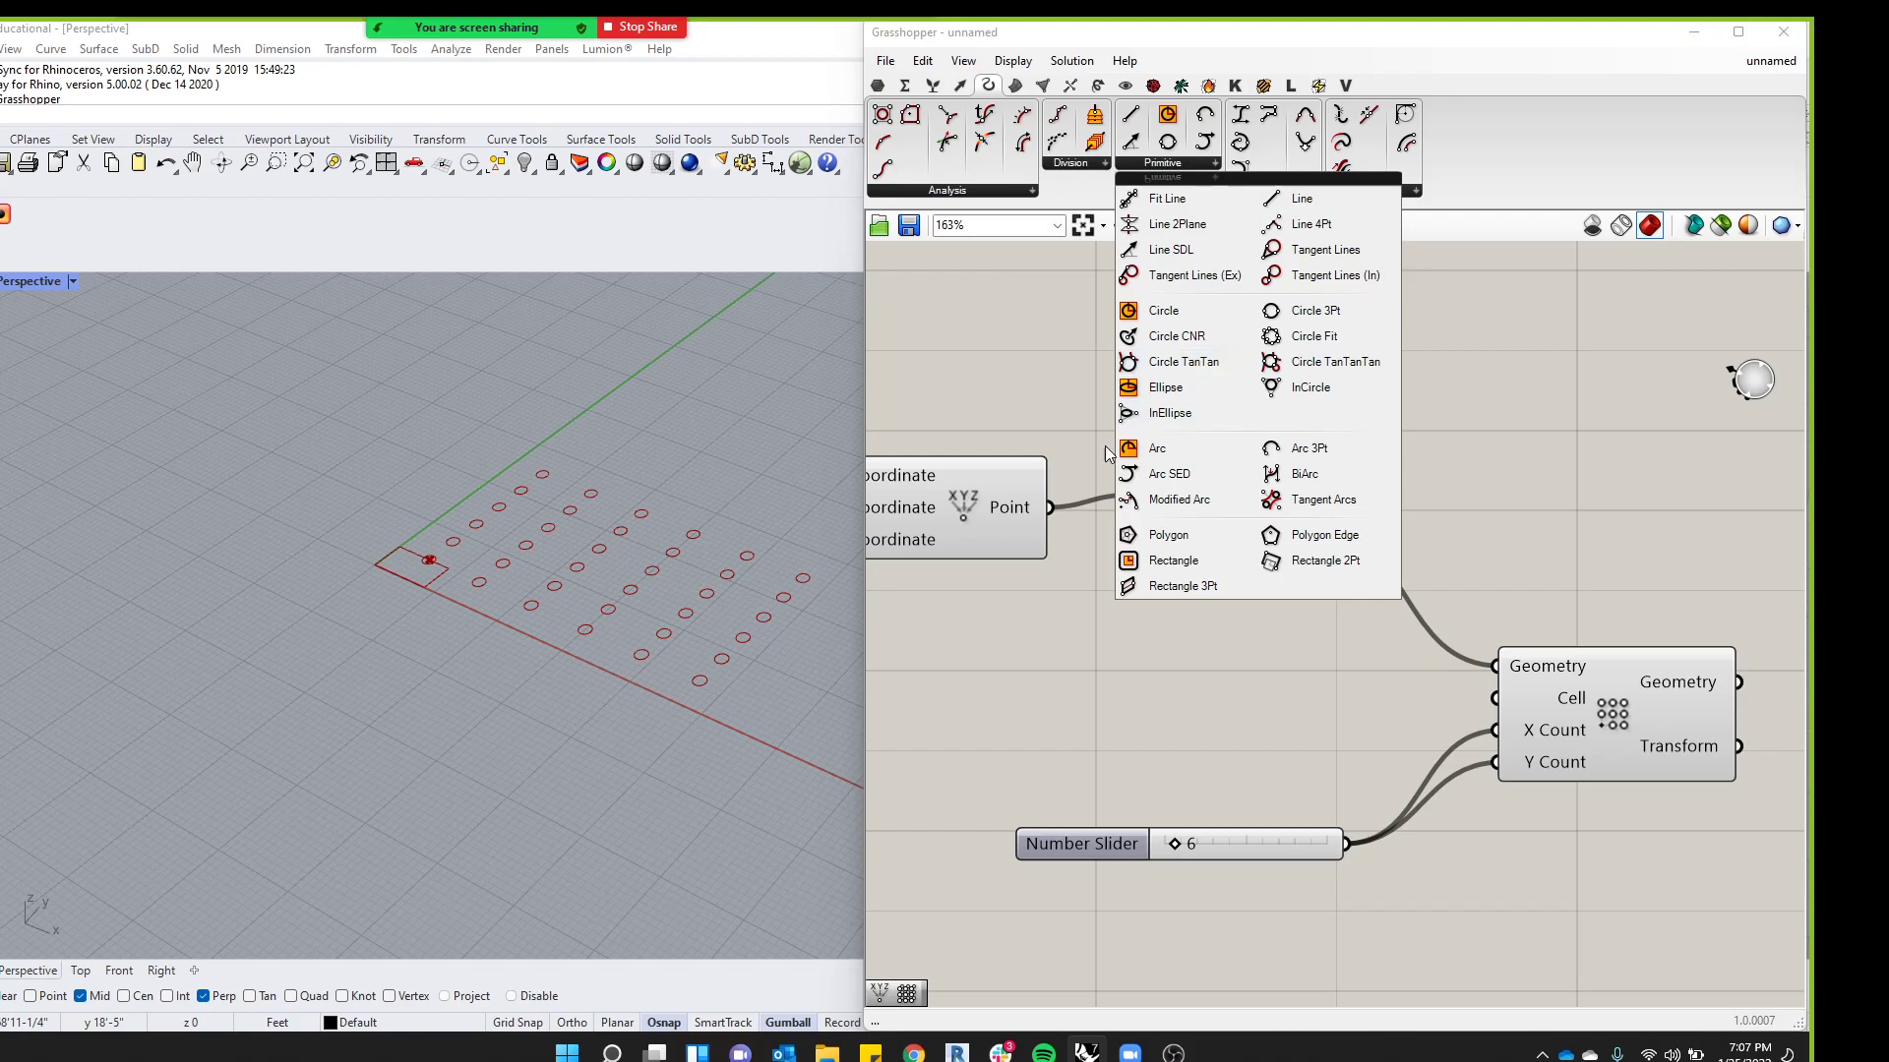
click(1173, 561)
click(1183, 651)
click(1196, 658)
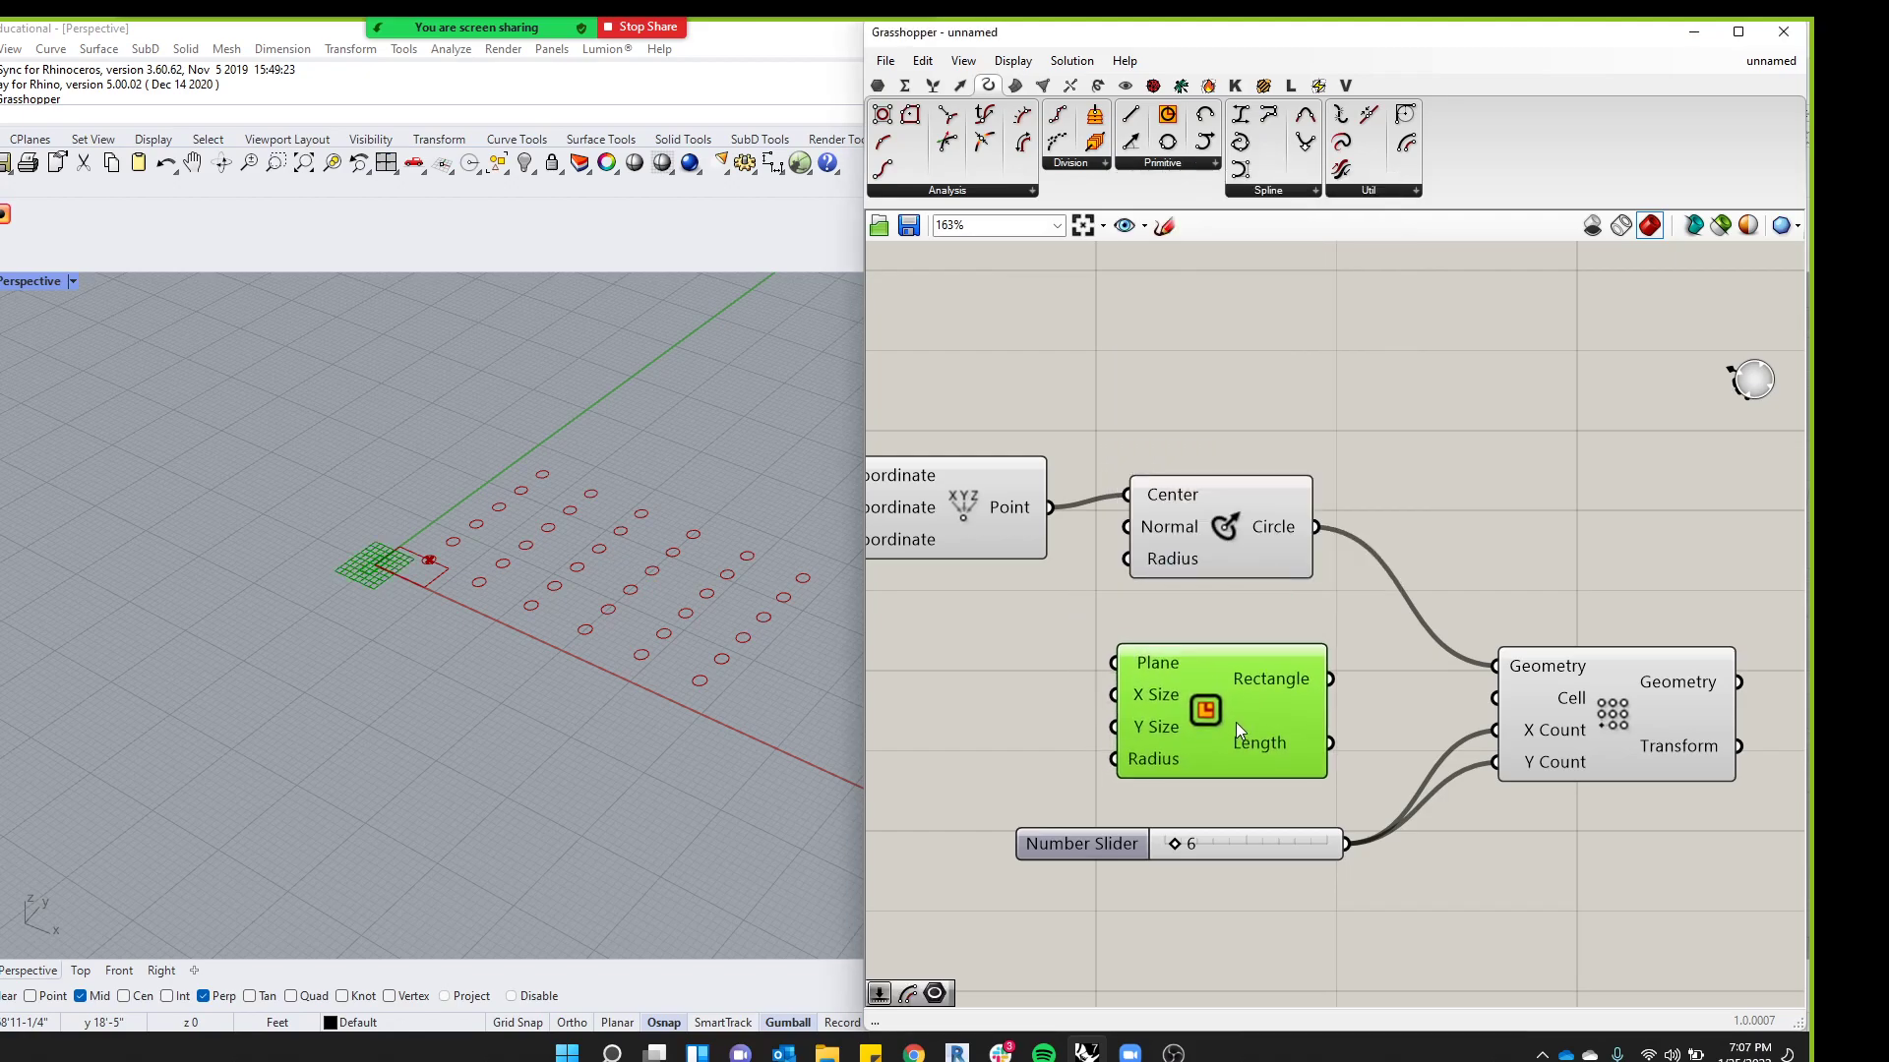
scroll(1239, 738, up, 1)
scroll(1187, 688, down, 2)
scroll(1336, 665, up, 3)
drag(1335, 665, 1227, 732)
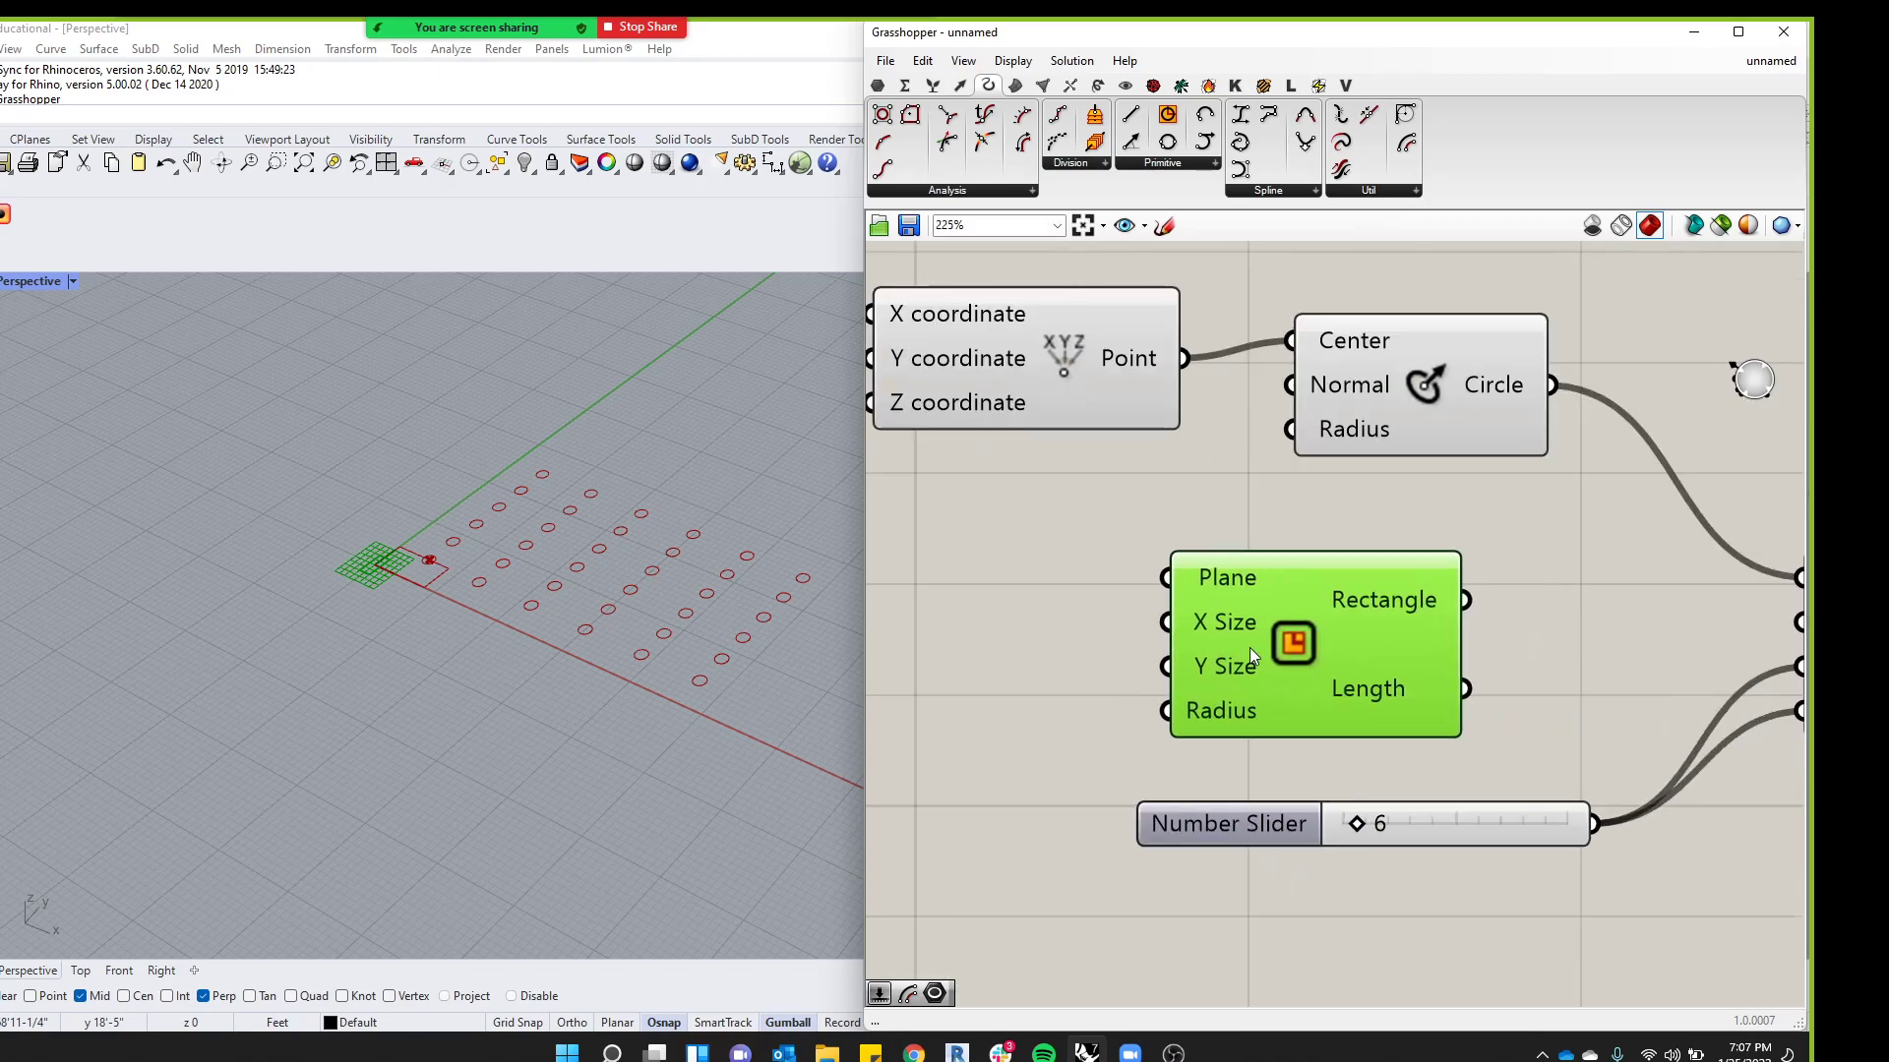
Duplicate the count slider, place the copy beside the Rectangle component, and connect it to X Size and Y Size
scroll(1238, 834, down, 3)
click(1237, 828)
key(ctrl+c)
key(ctrl+v)
drag(1232, 836, 895, 723)
drag(1125, 723, 1194, 729)
scroll(394, 569, up, 8)
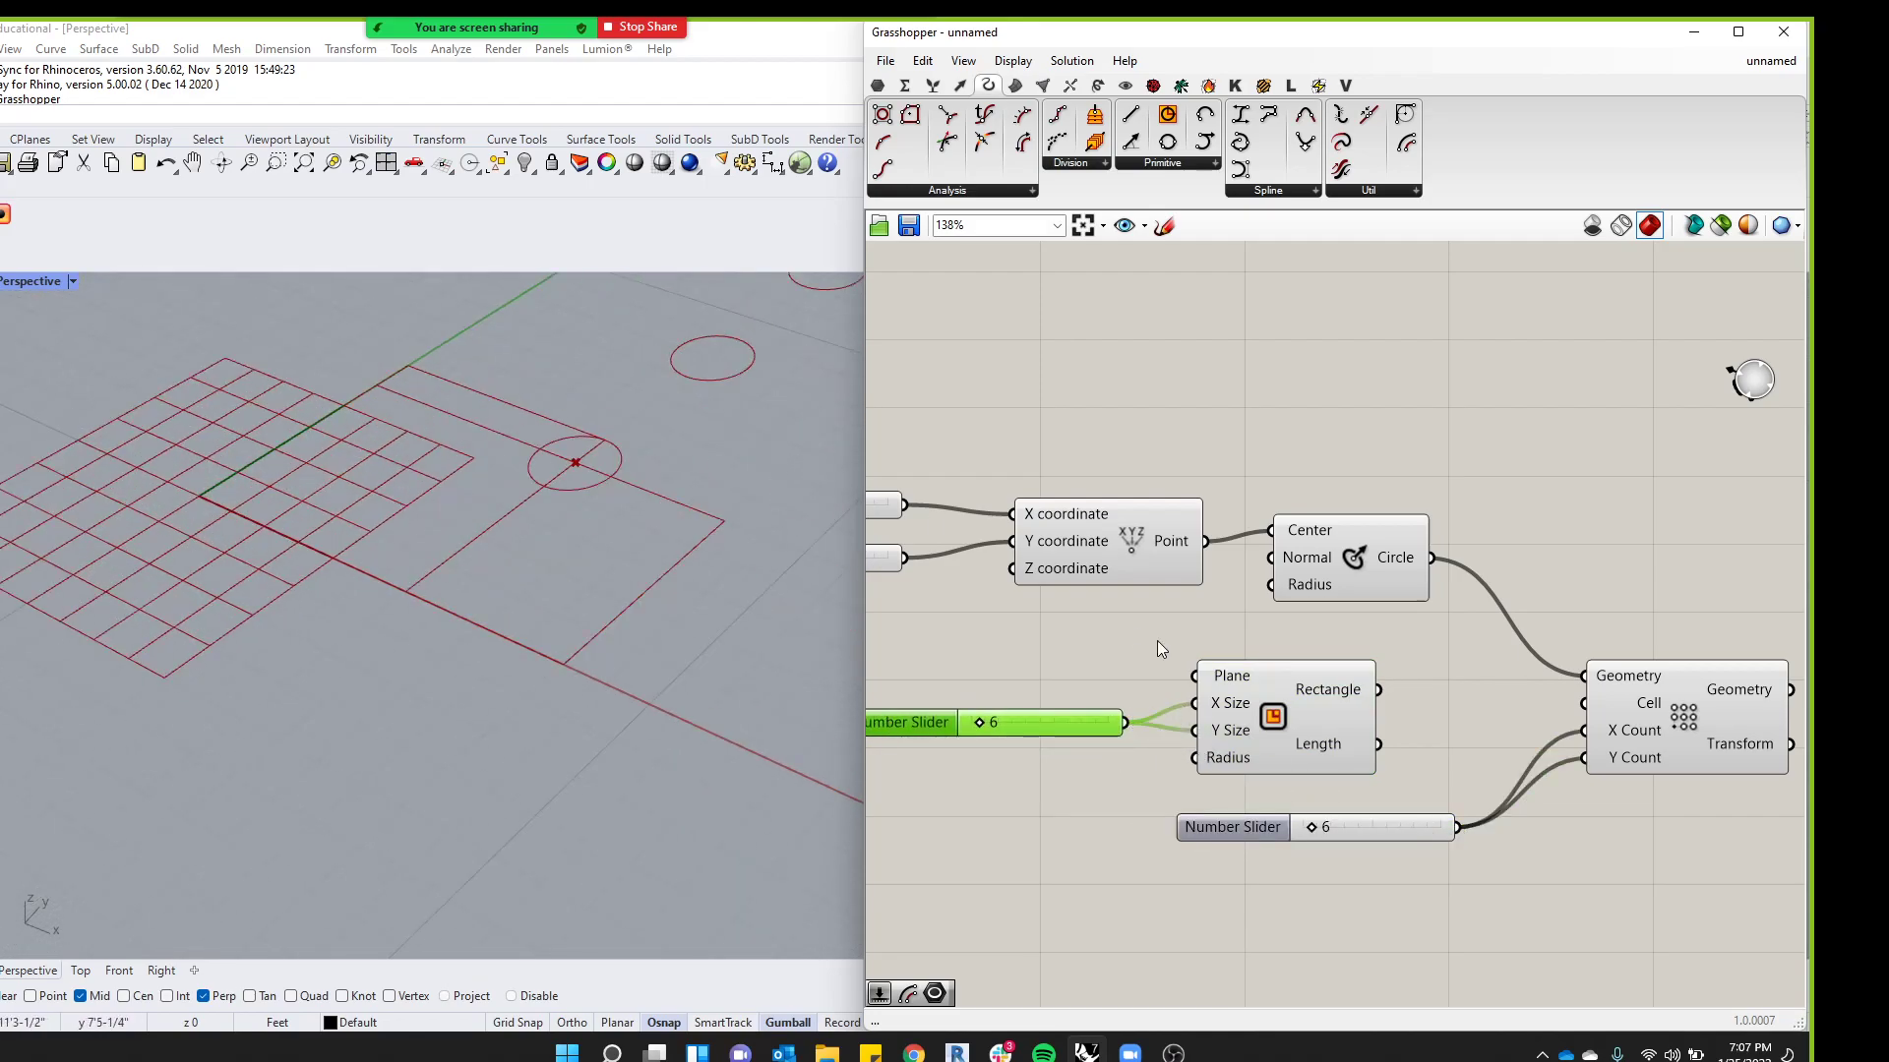
Connect the Rectangle output to Rectangular Array's Cell input, with the size slider set to 10 and the count slider to 4
click(1220, 689)
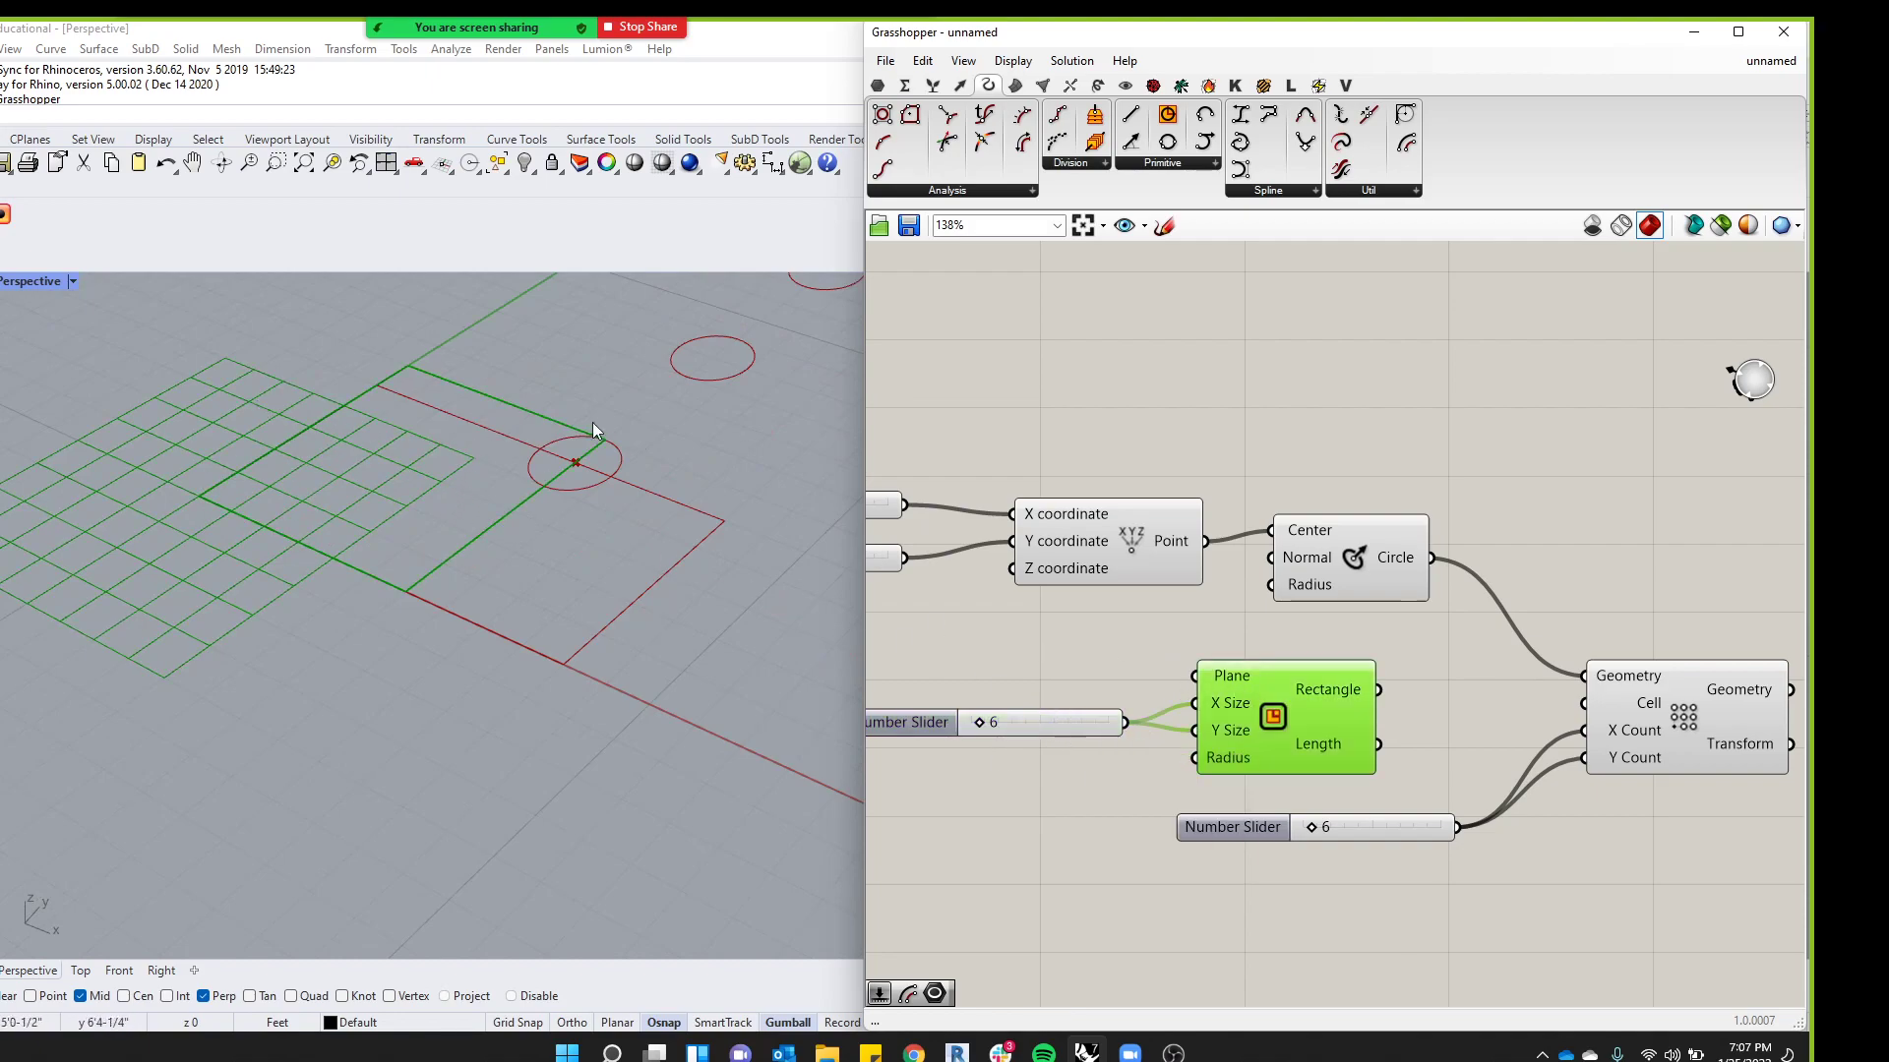
scroll(1439, 691, down, 2)
scroll(482, 624, down, 5)
drag(1394, 690, 1542, 700)
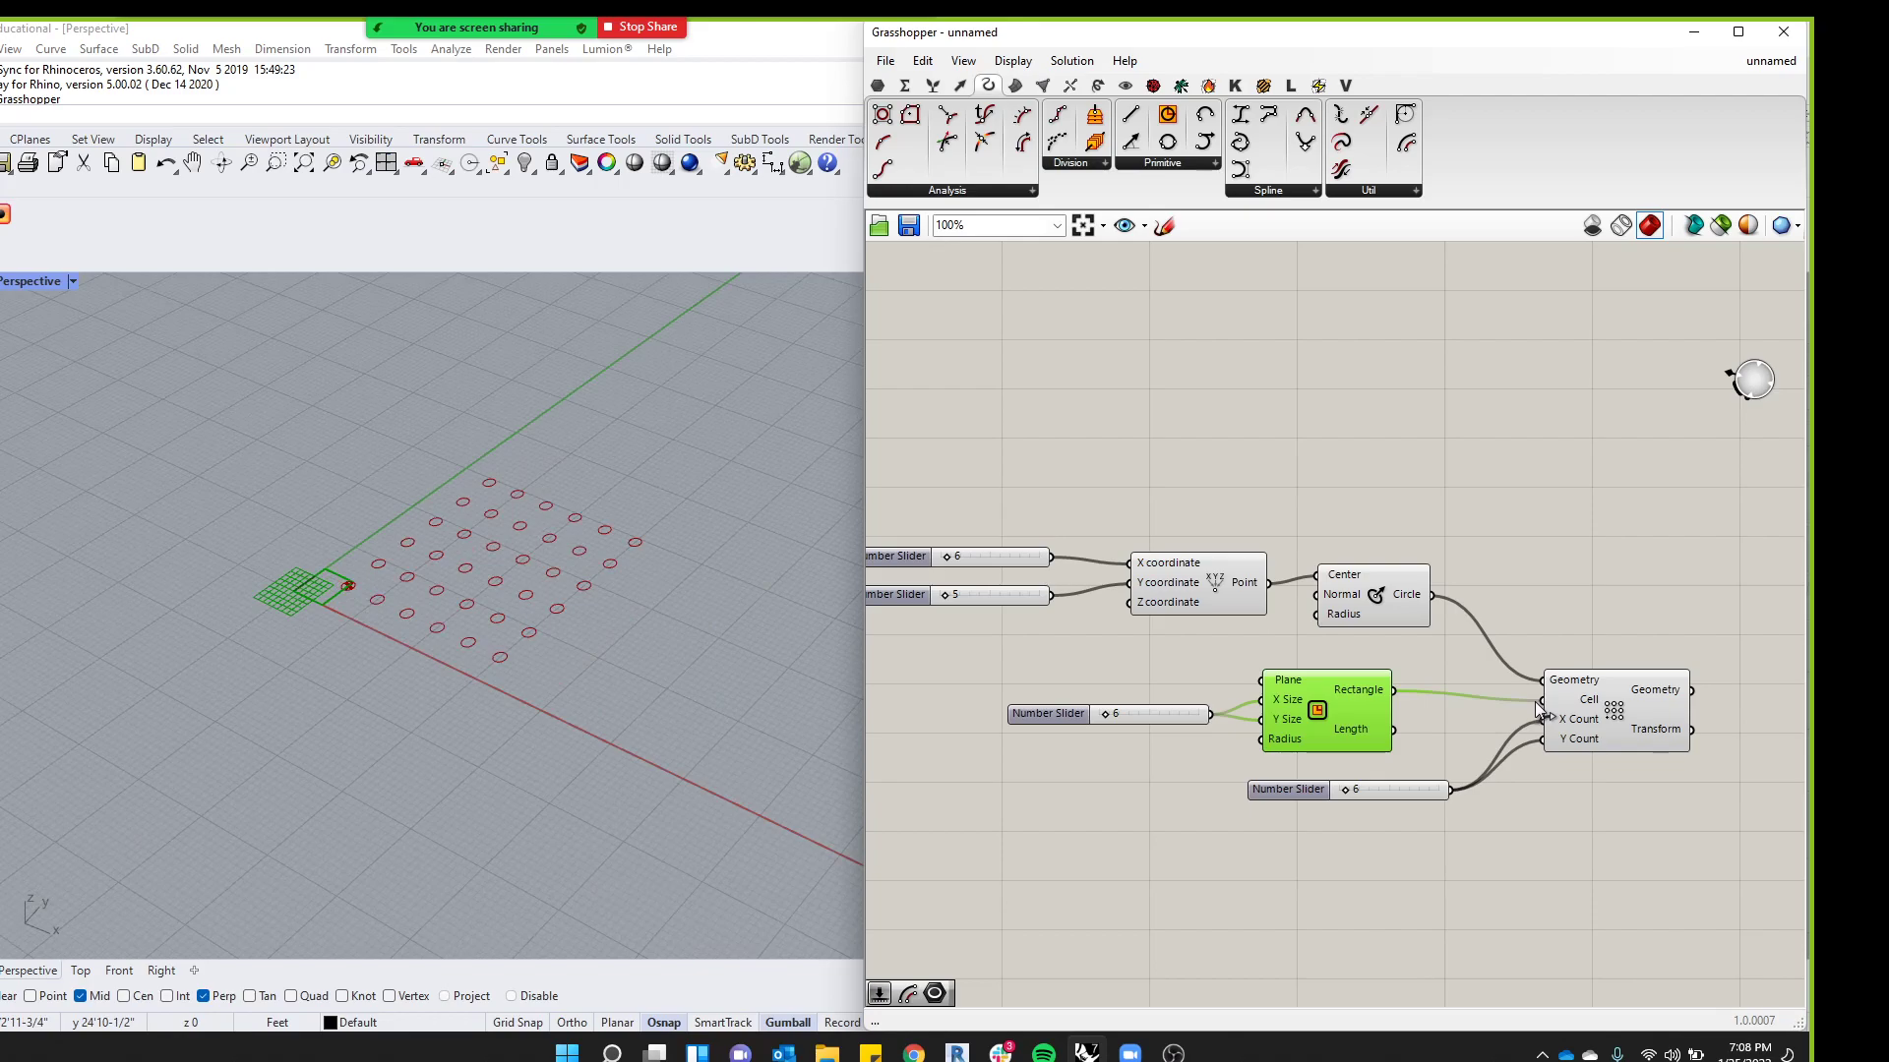
drag(1113, 713, 1109, 712)
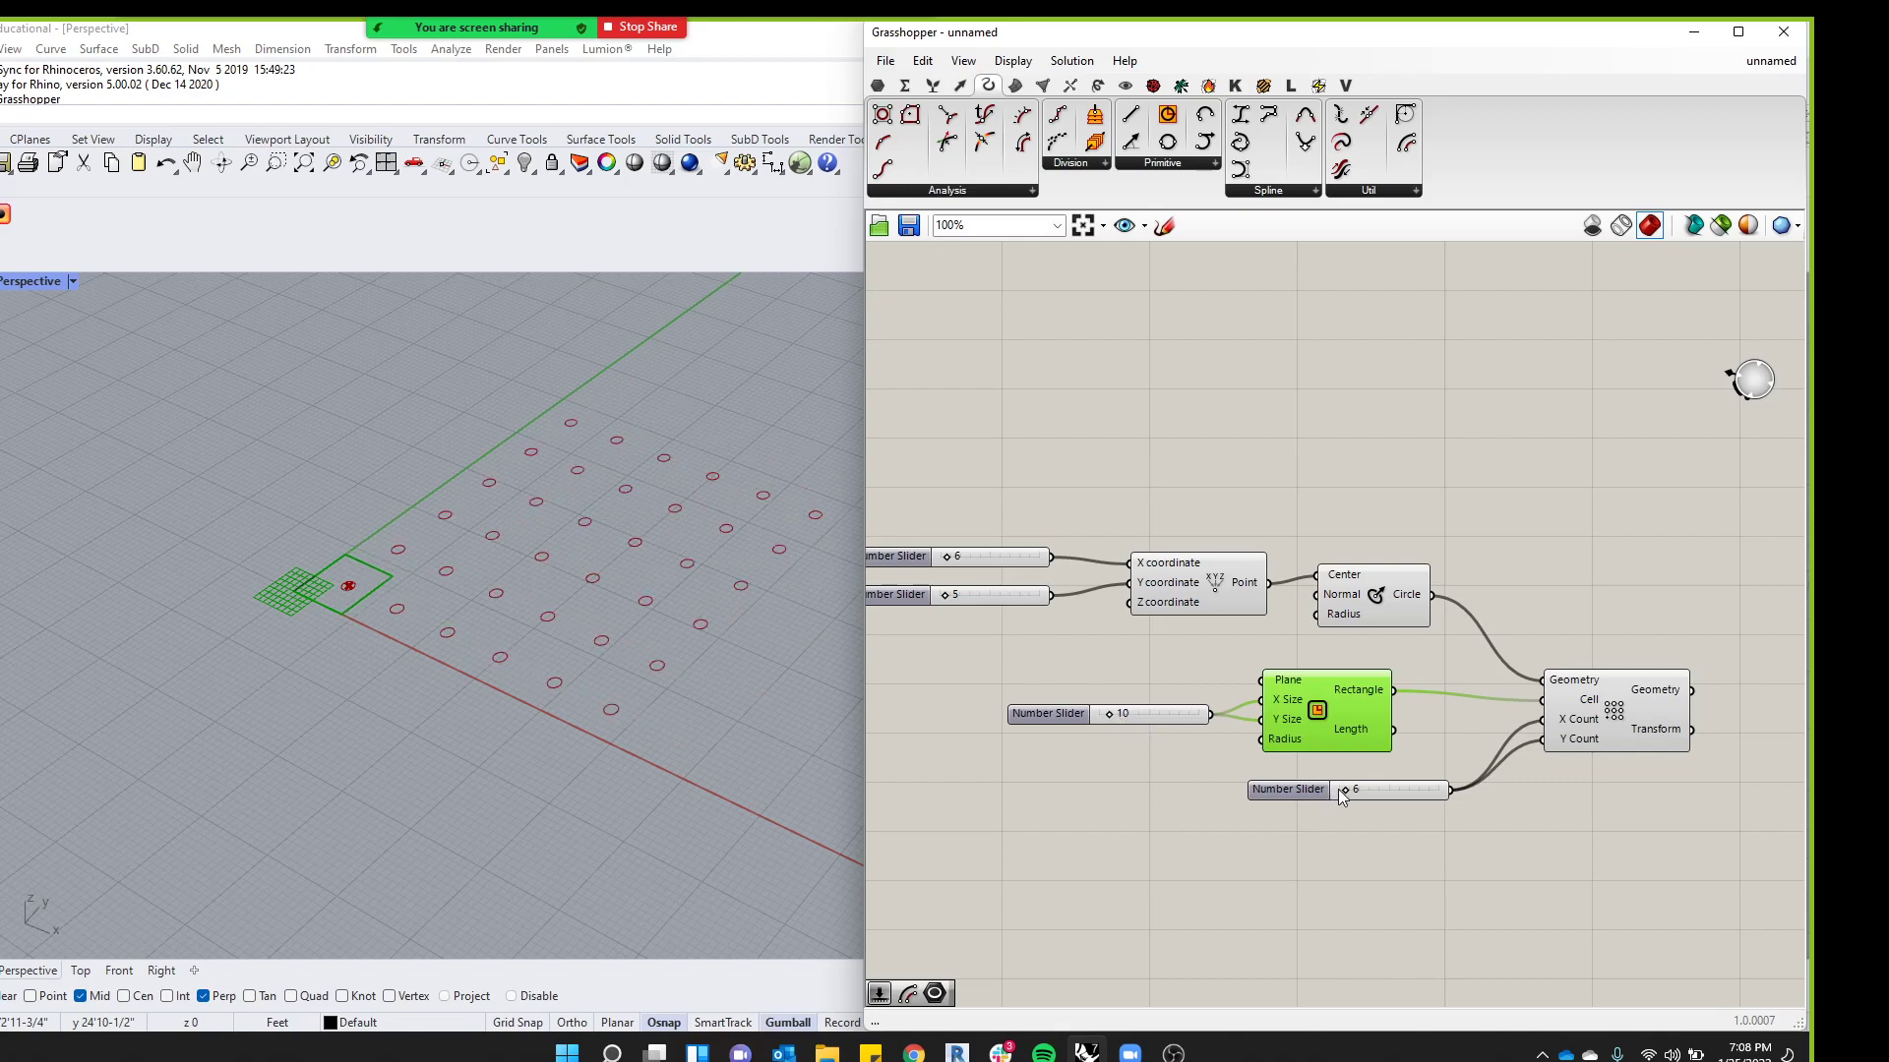
drag(1344, 789, 1342, 789)
Delete the Rectangle component with its size slider and set the array count slider to 5
drag(1438, 710, 1106, 724)
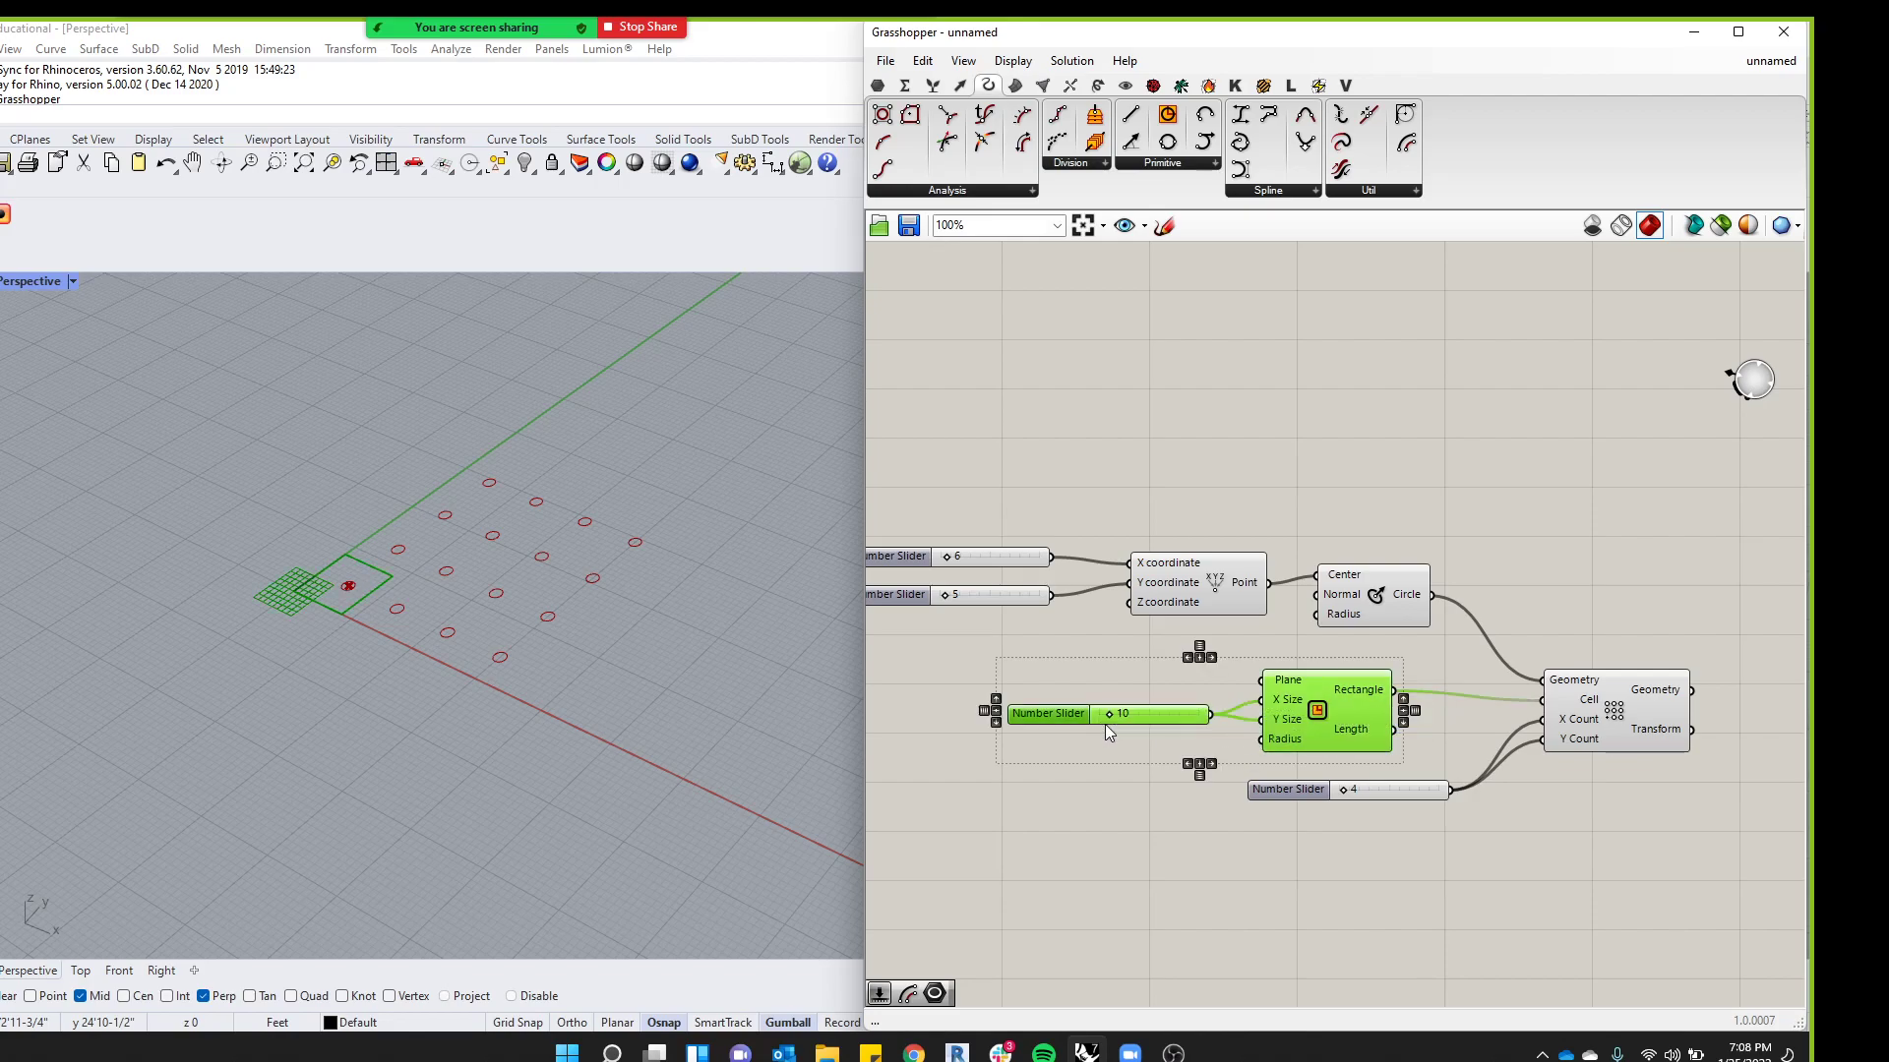
key(Delete)
drag(1344, 788, 1344, 789)
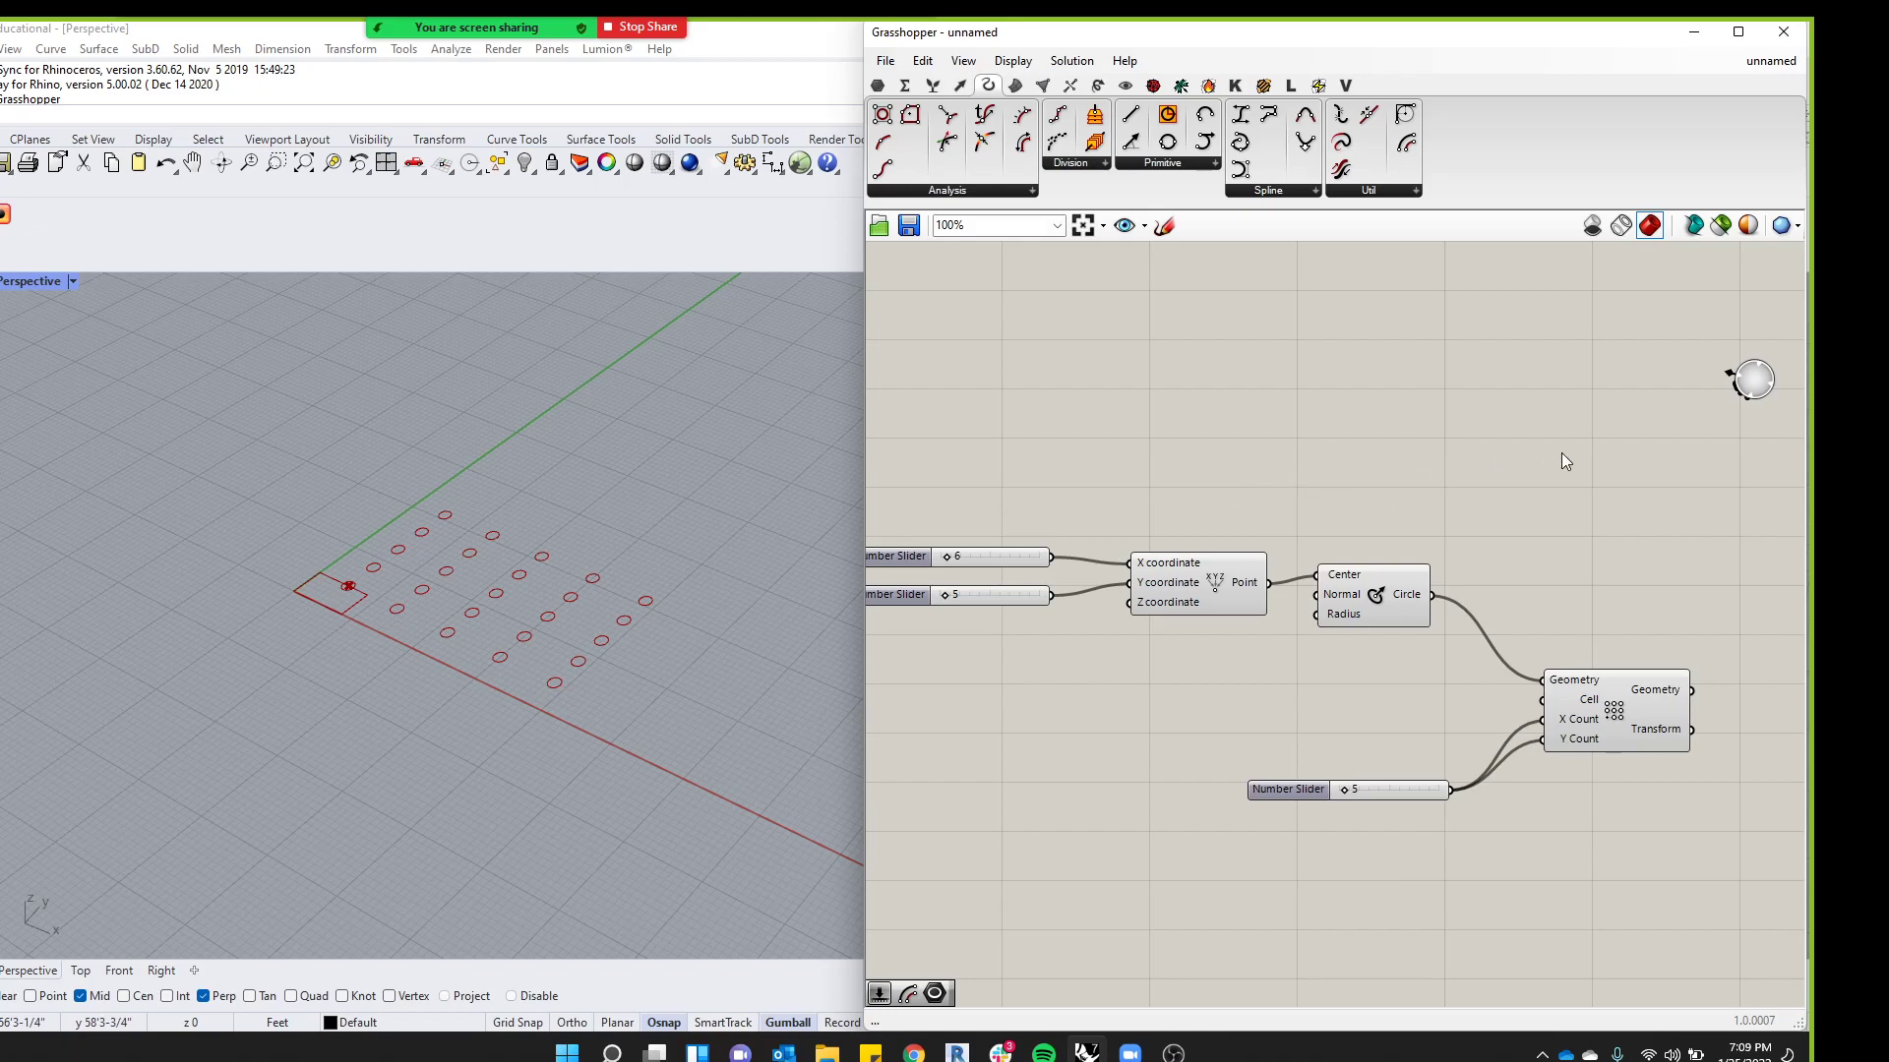
Adjust the placement of Rectangular Array and its count slider slightly and set the slider to 8
scroll(1560, 452, down, 2)
click(1574, 630)
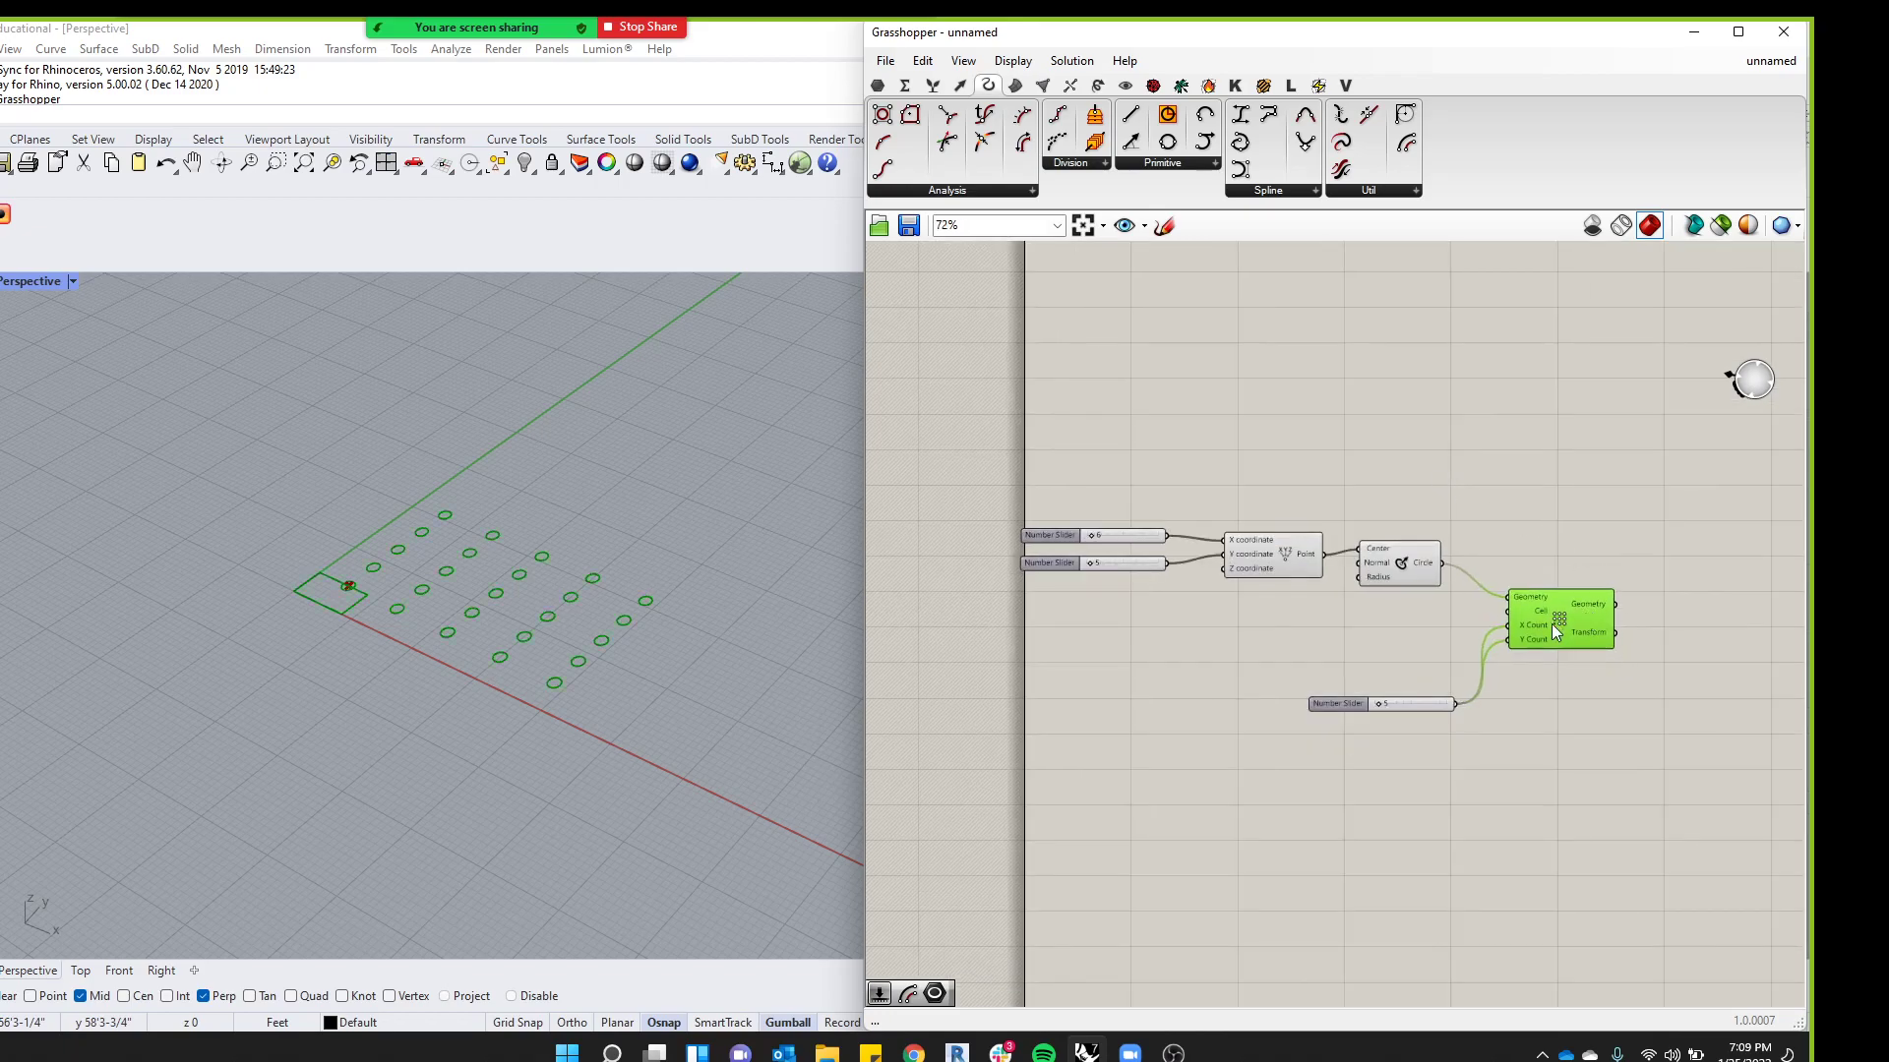
scroll(1386, 662, up, 2)
drag(1324, 721, 1360, 700)
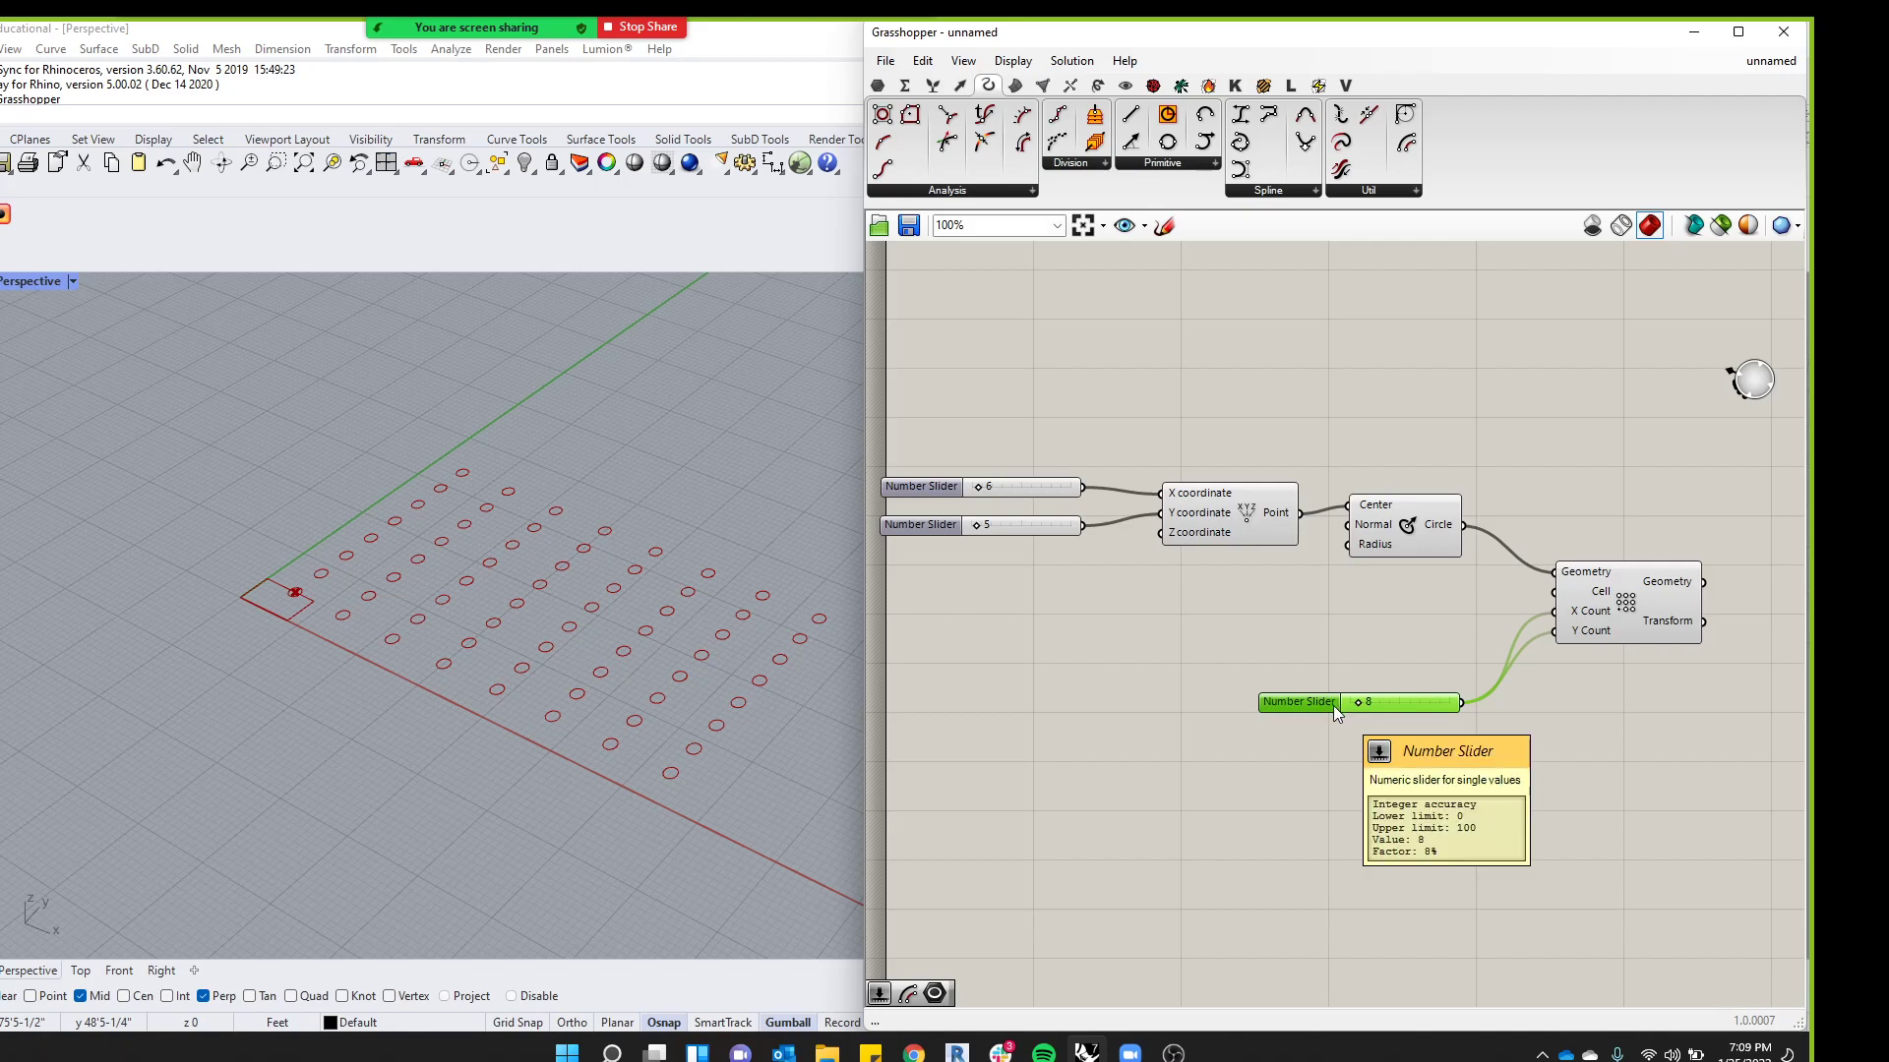
scroll(1202, 630, down, 2)
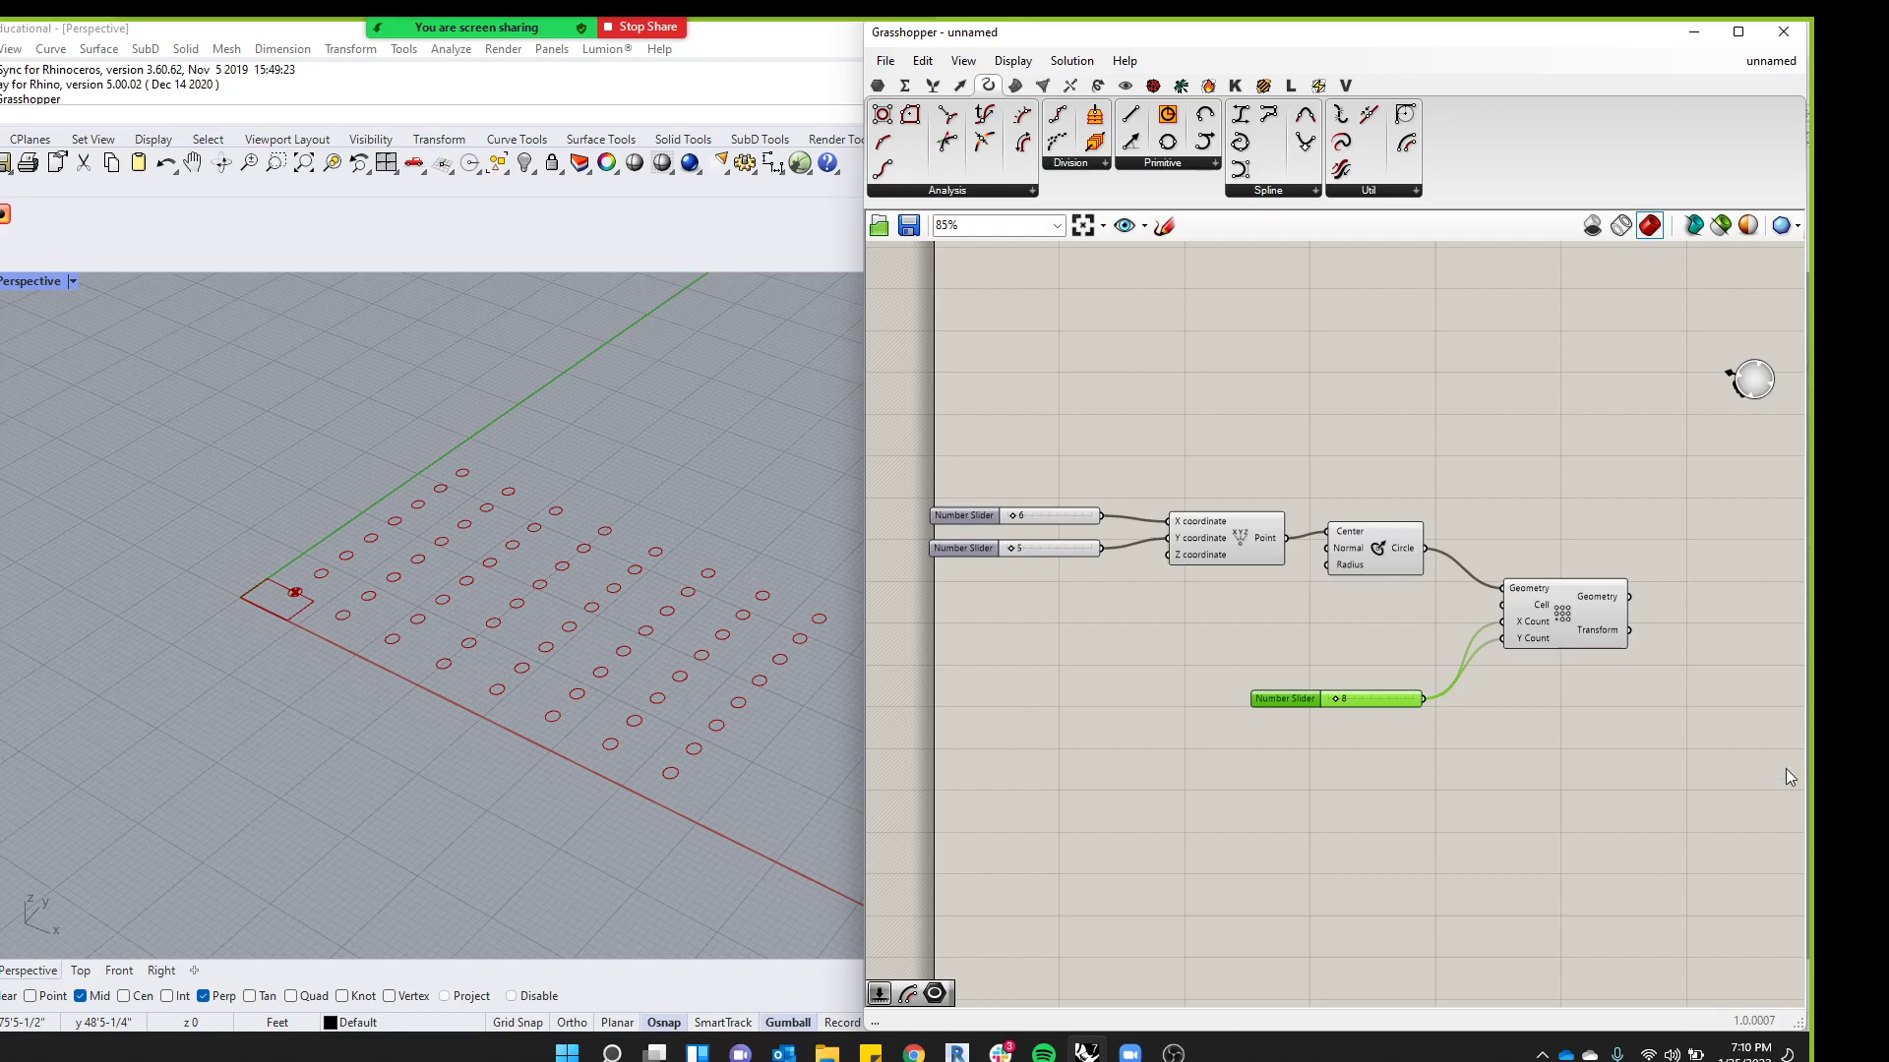
Inspect the data in Rectangular Array's Geometry output and move the component slightly higher
click(1579, 617)
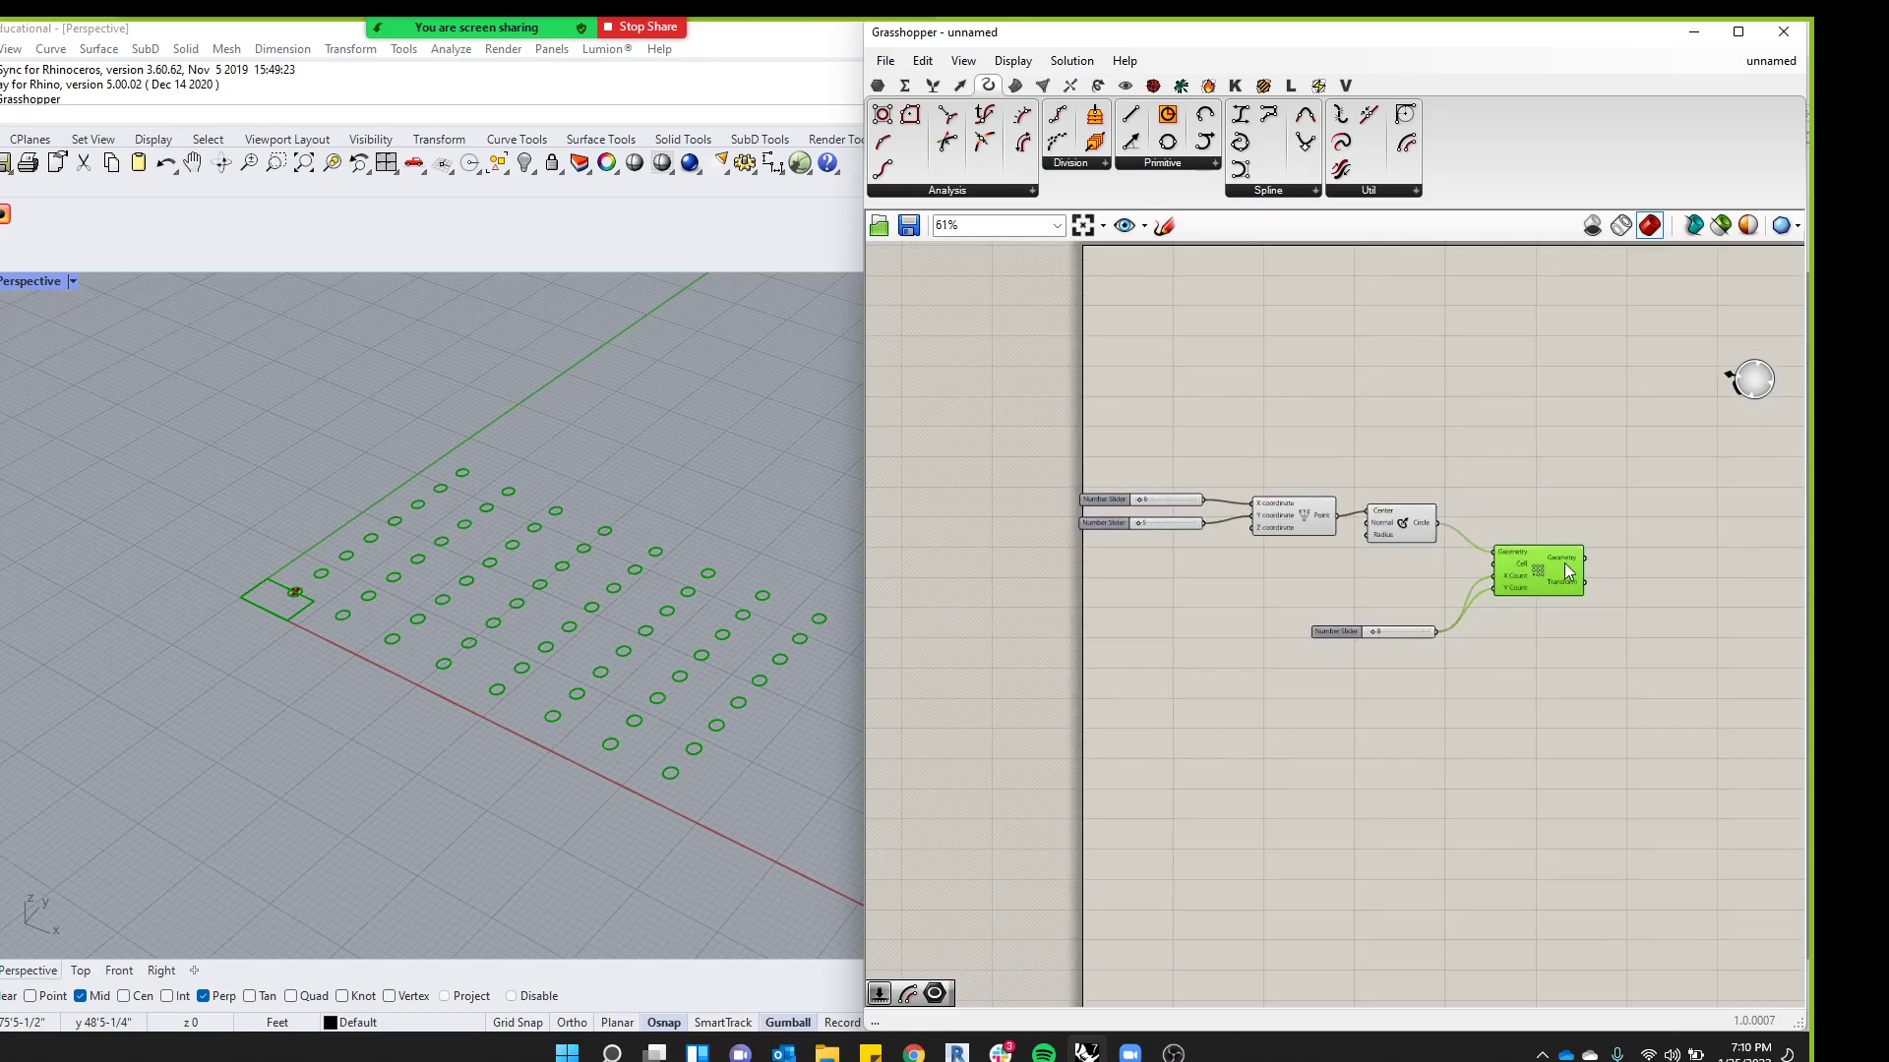
scroll(1505, 477, up, 2)
scroll(1555, 512, down, 2)
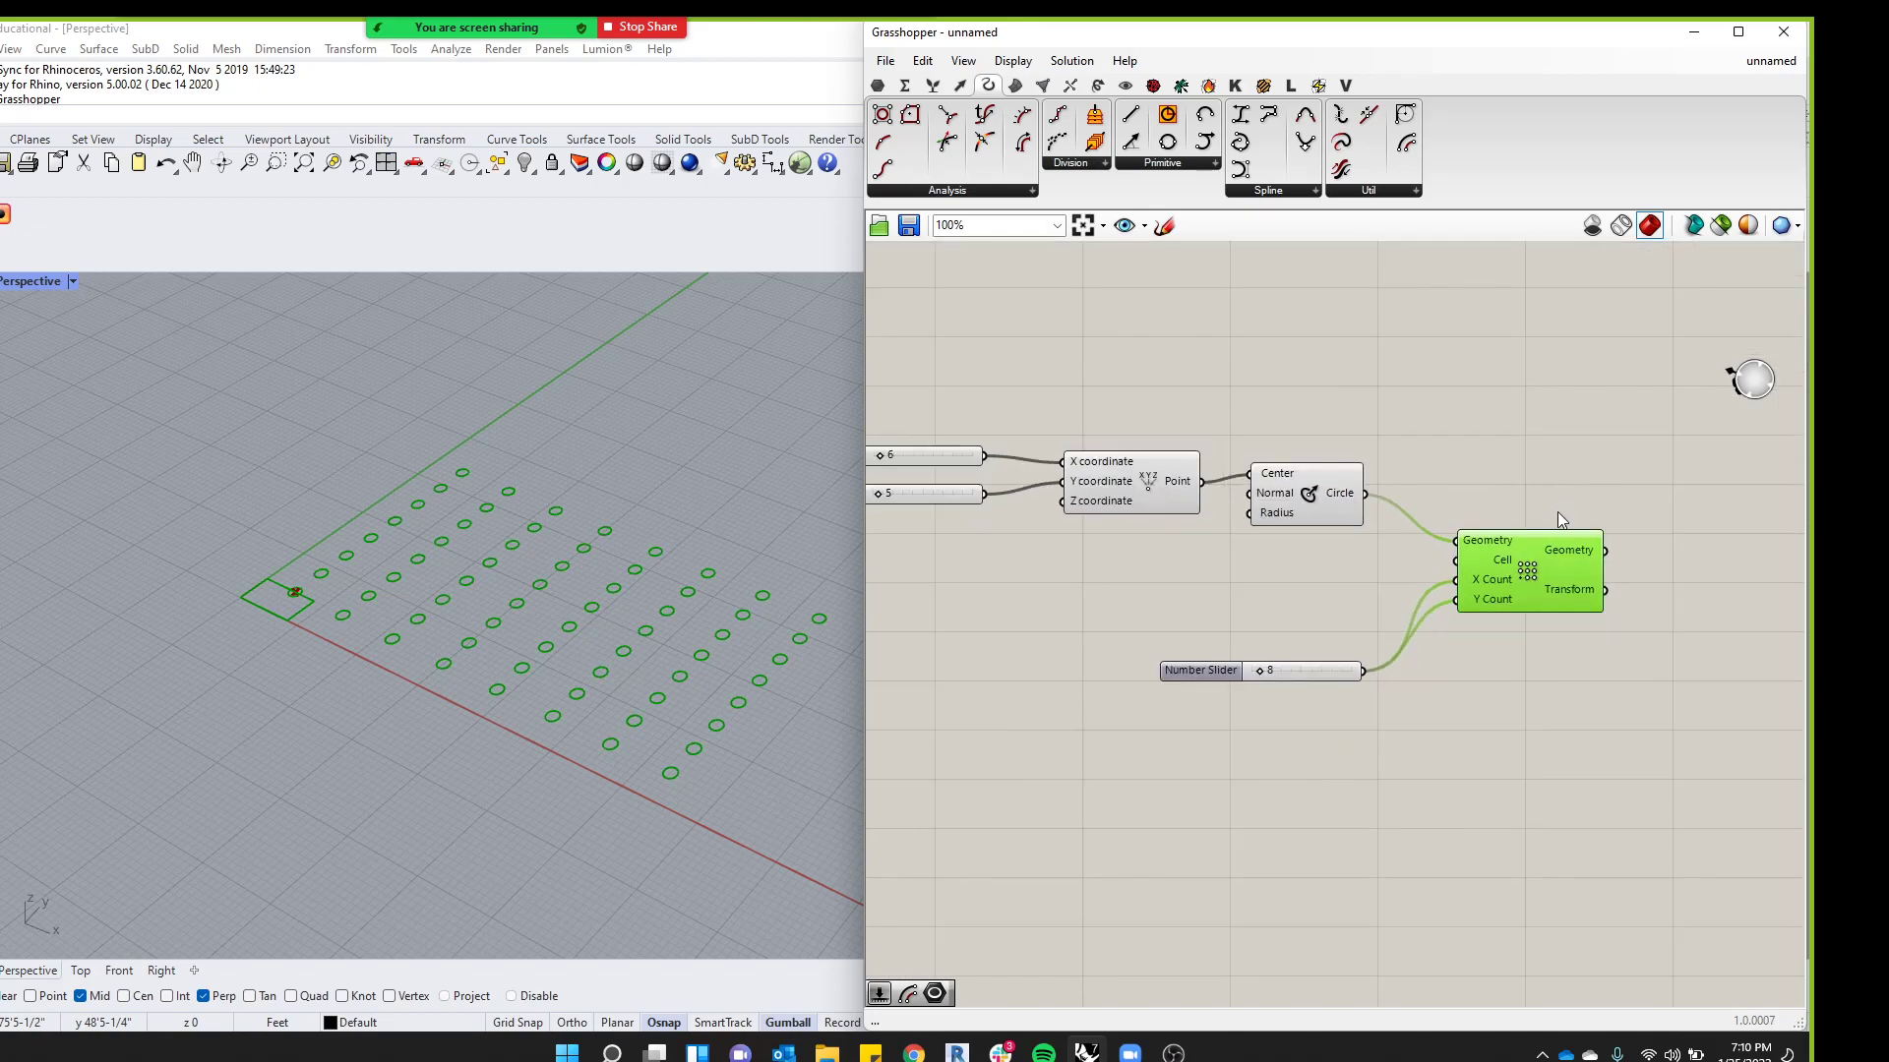
scroll(1556, 511, up, 2)
mouse_move(1568, 565)
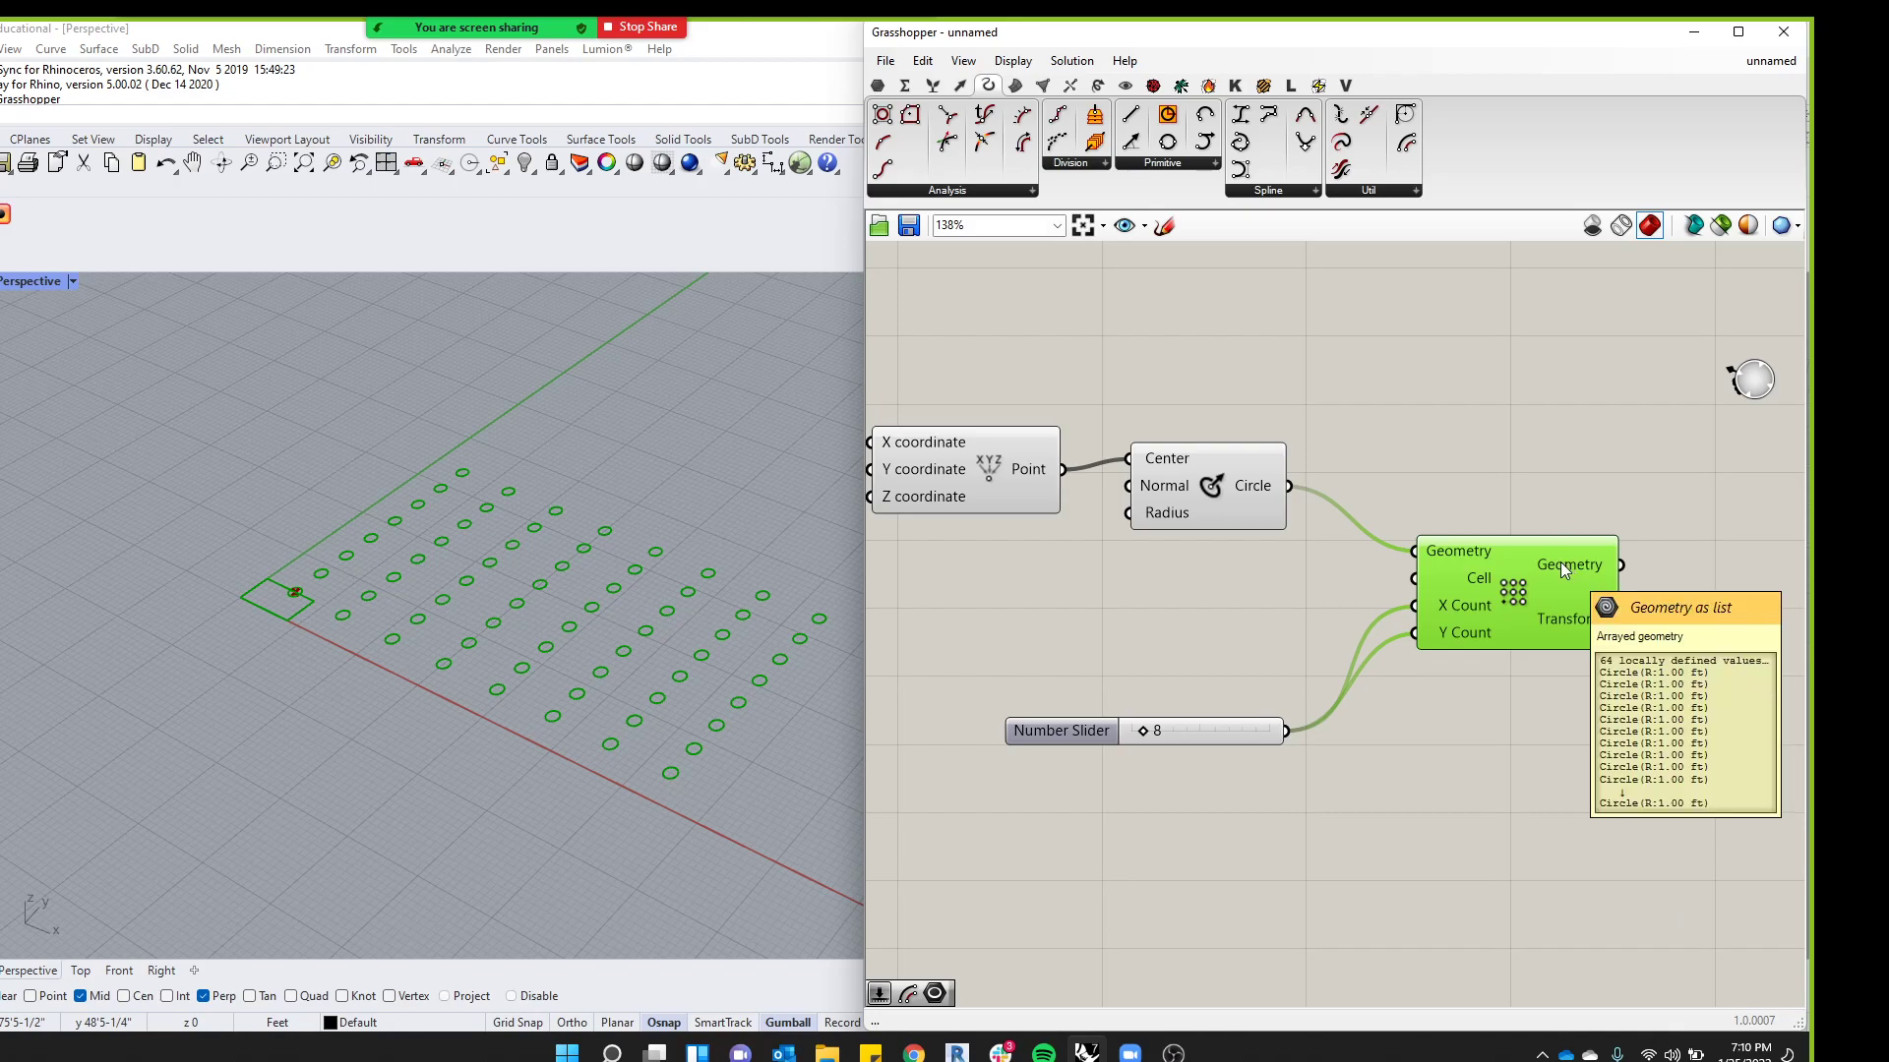
drag(1556, 572, 1536, 558)
scroll(1350, 457, down, 1)
scroll(1424, 453, up, 1)
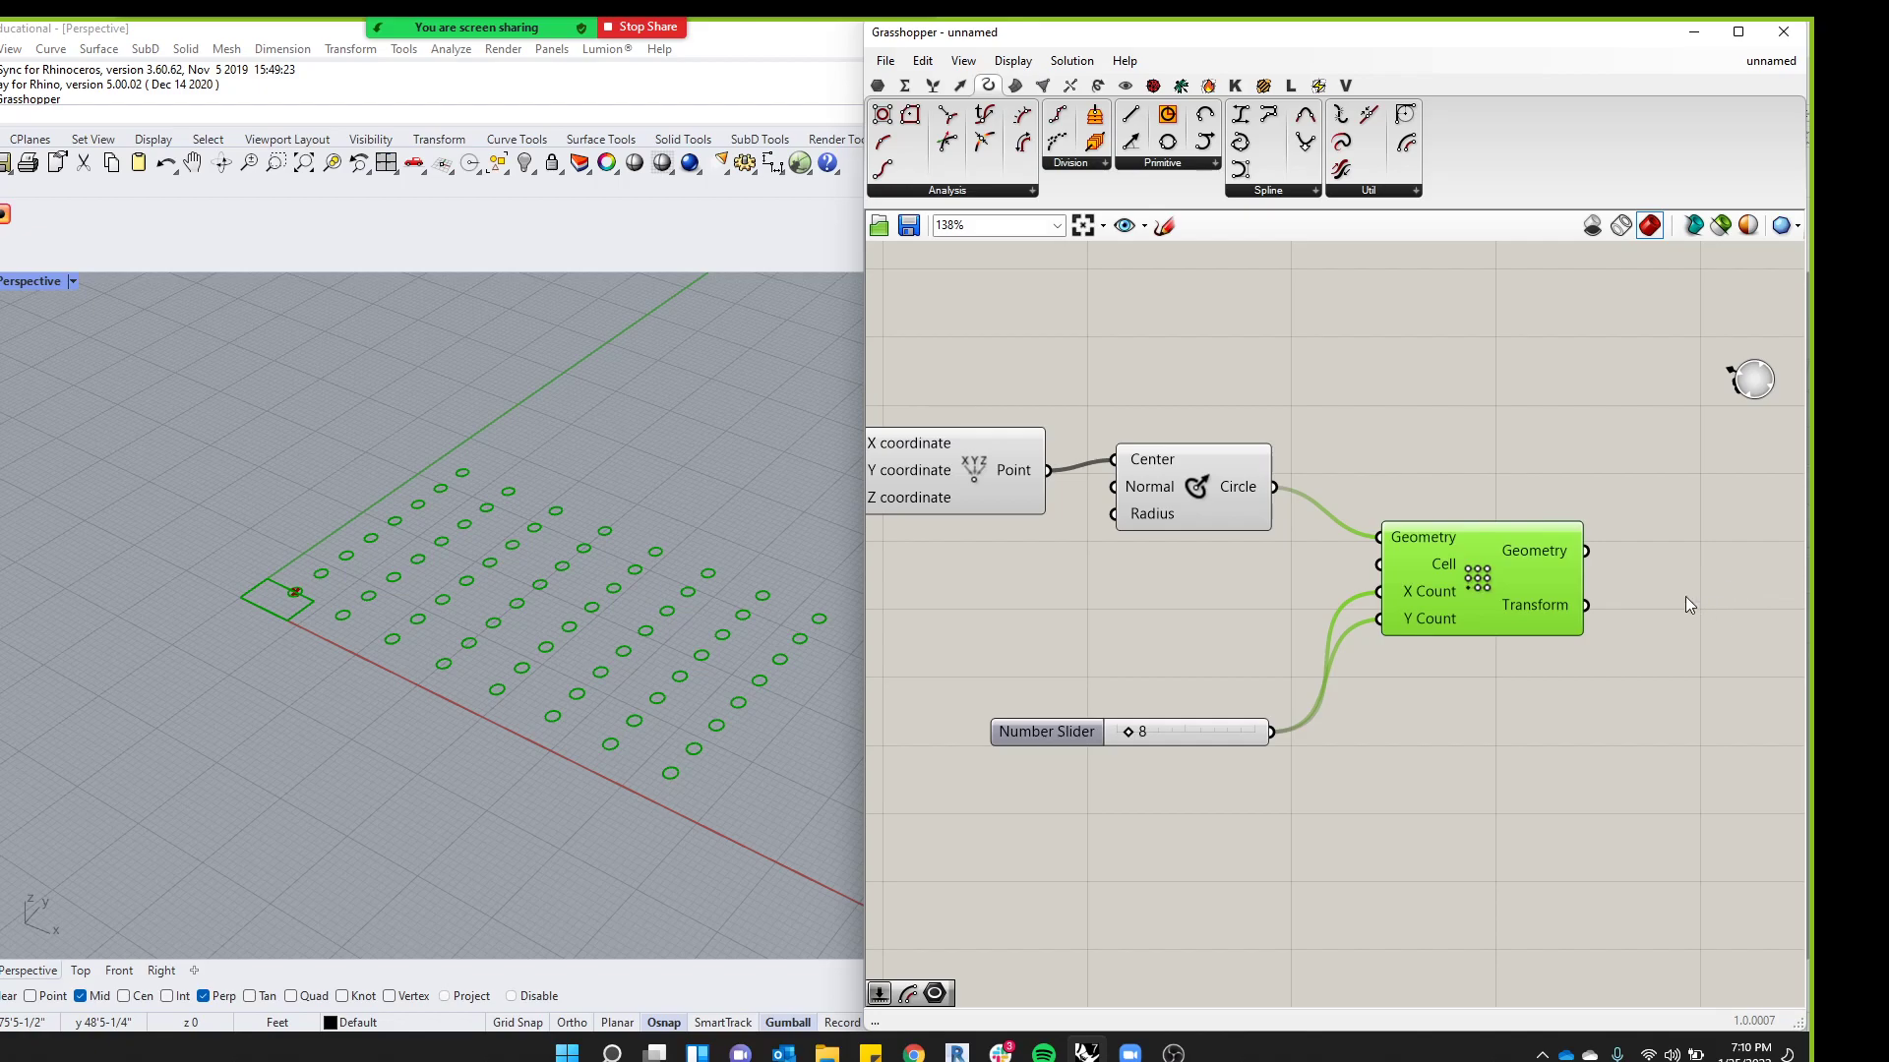
scroll(1474, 417, down, 2)
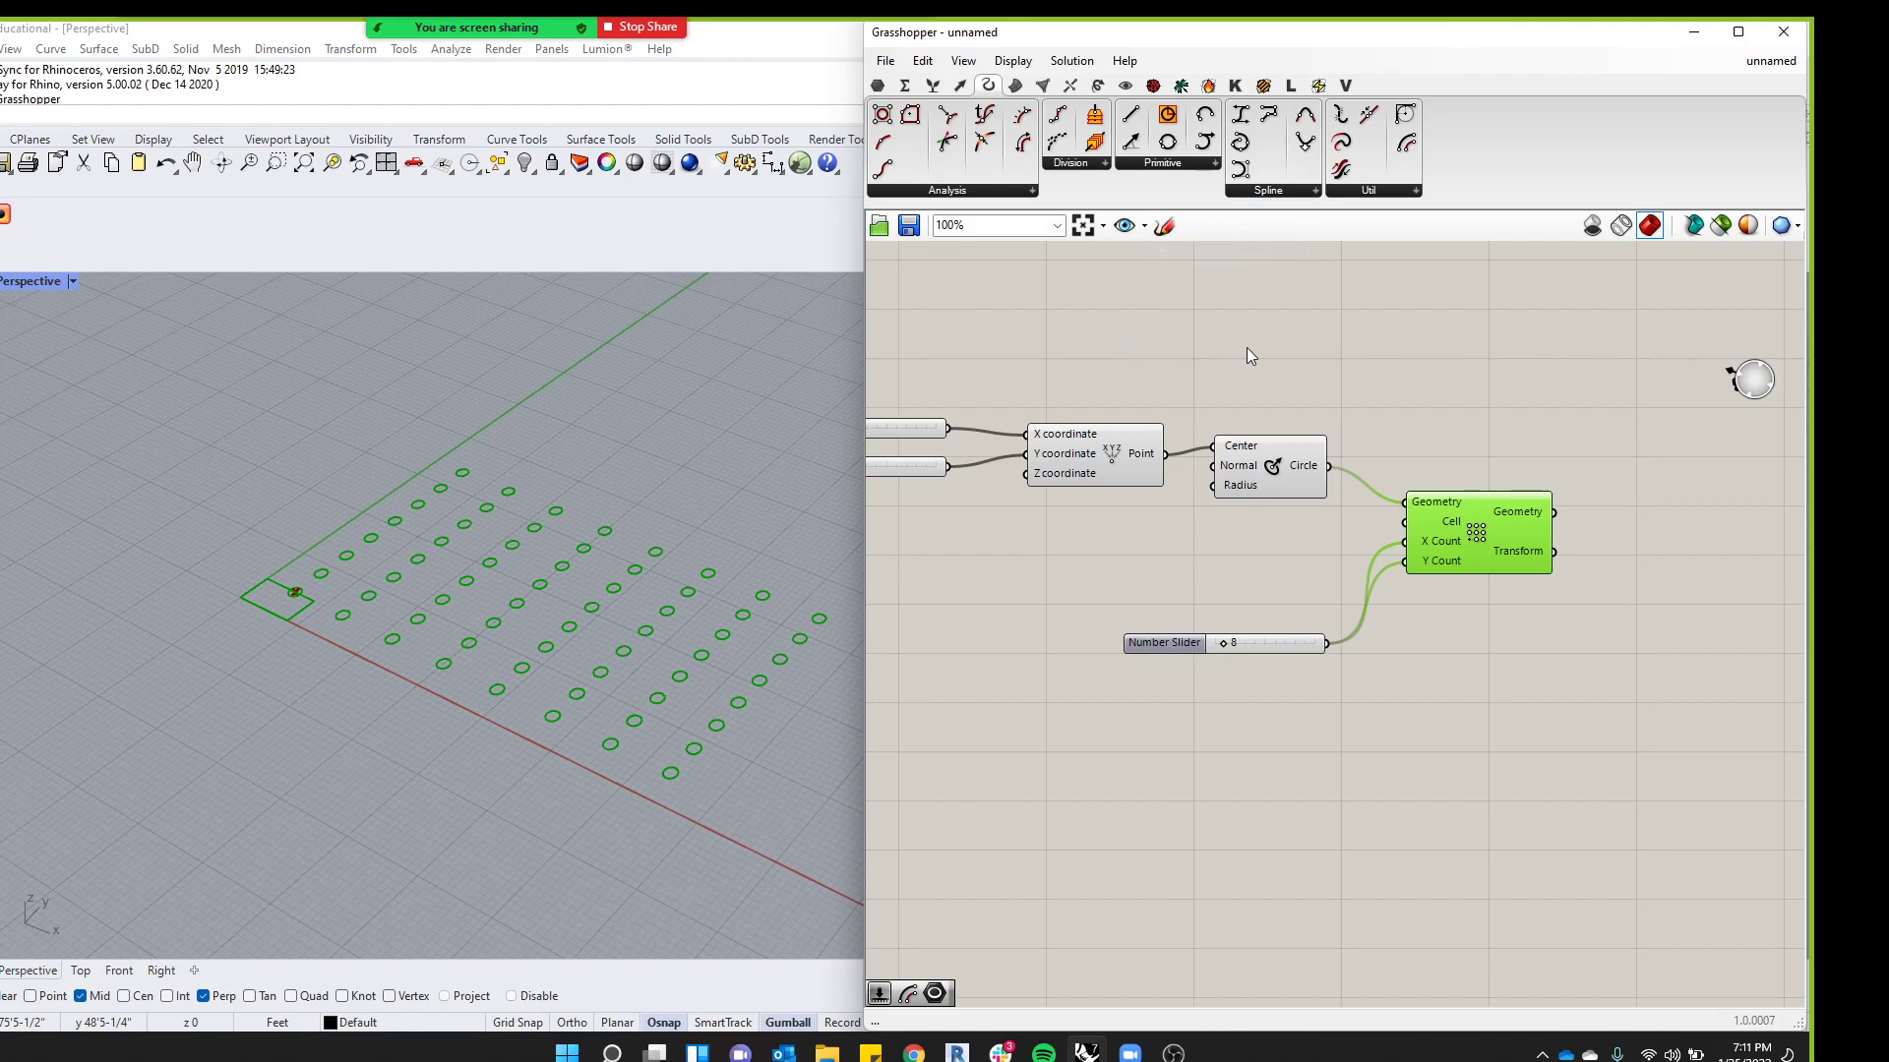
click(1550, 435)
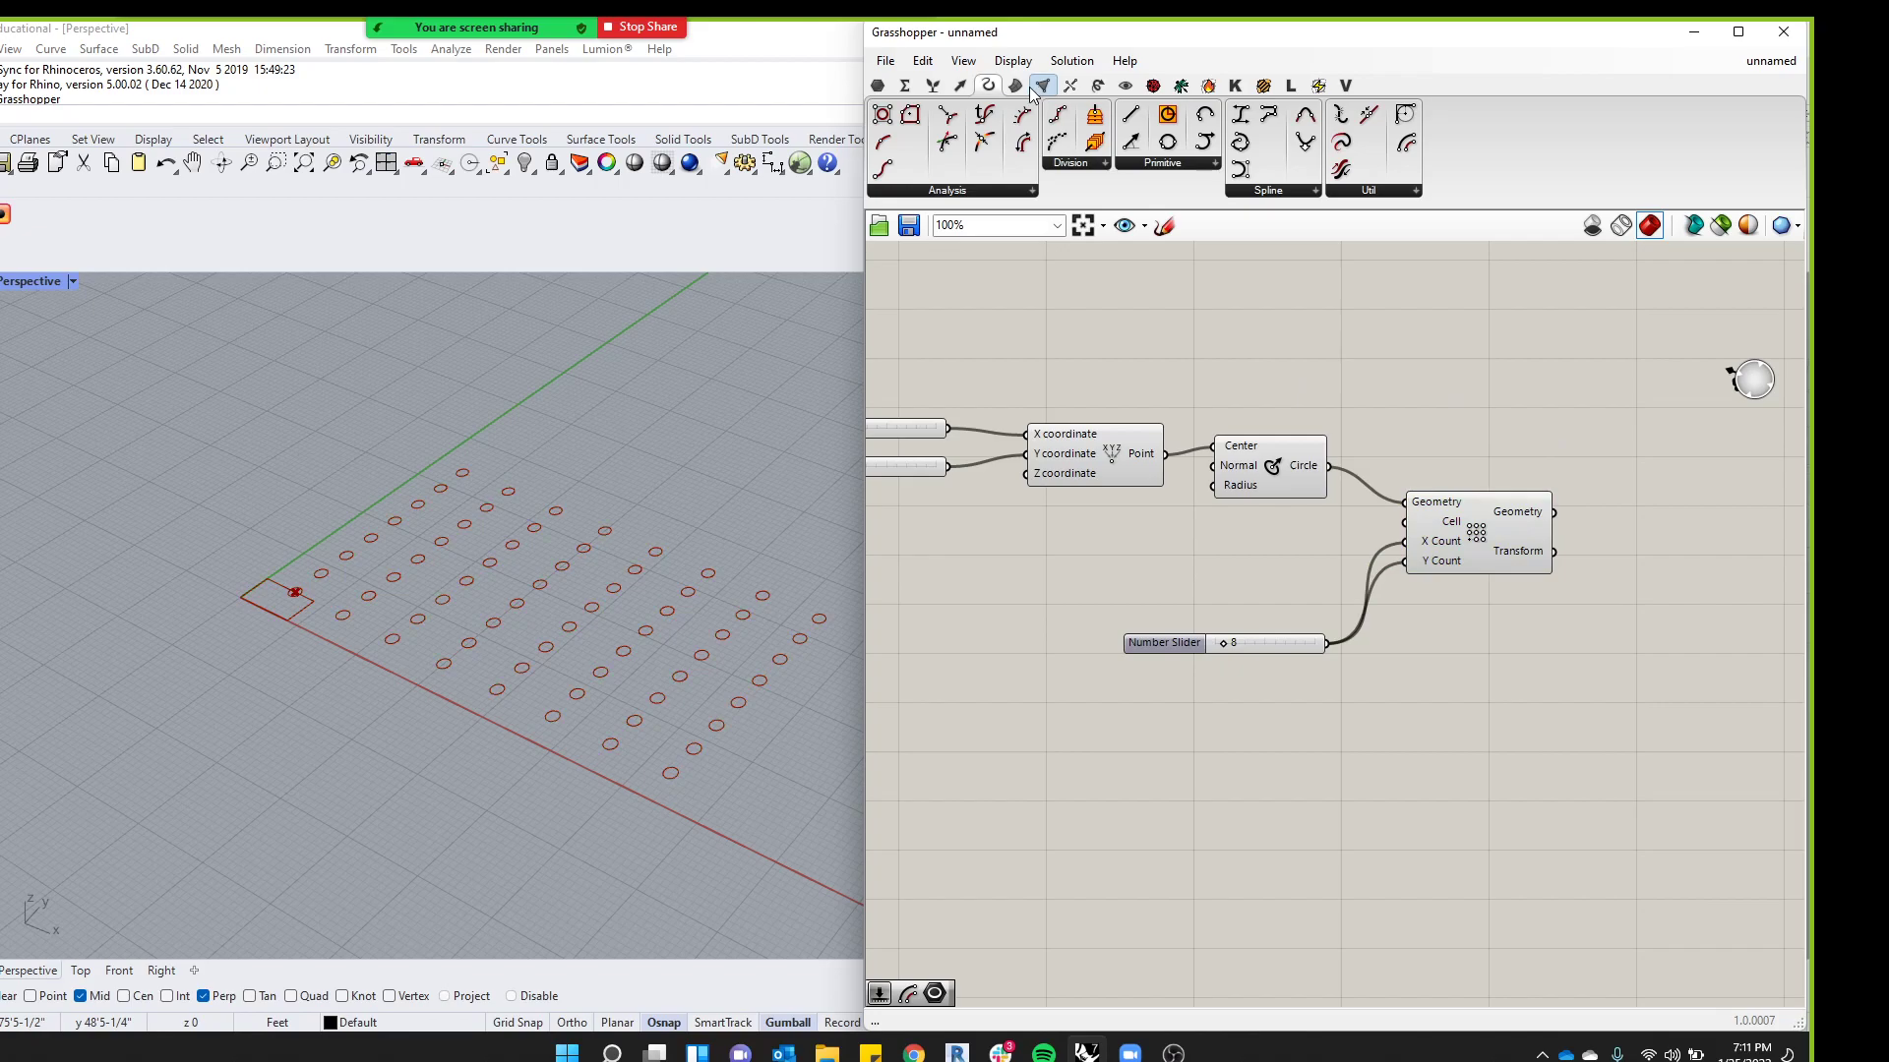
click(1098, 85)
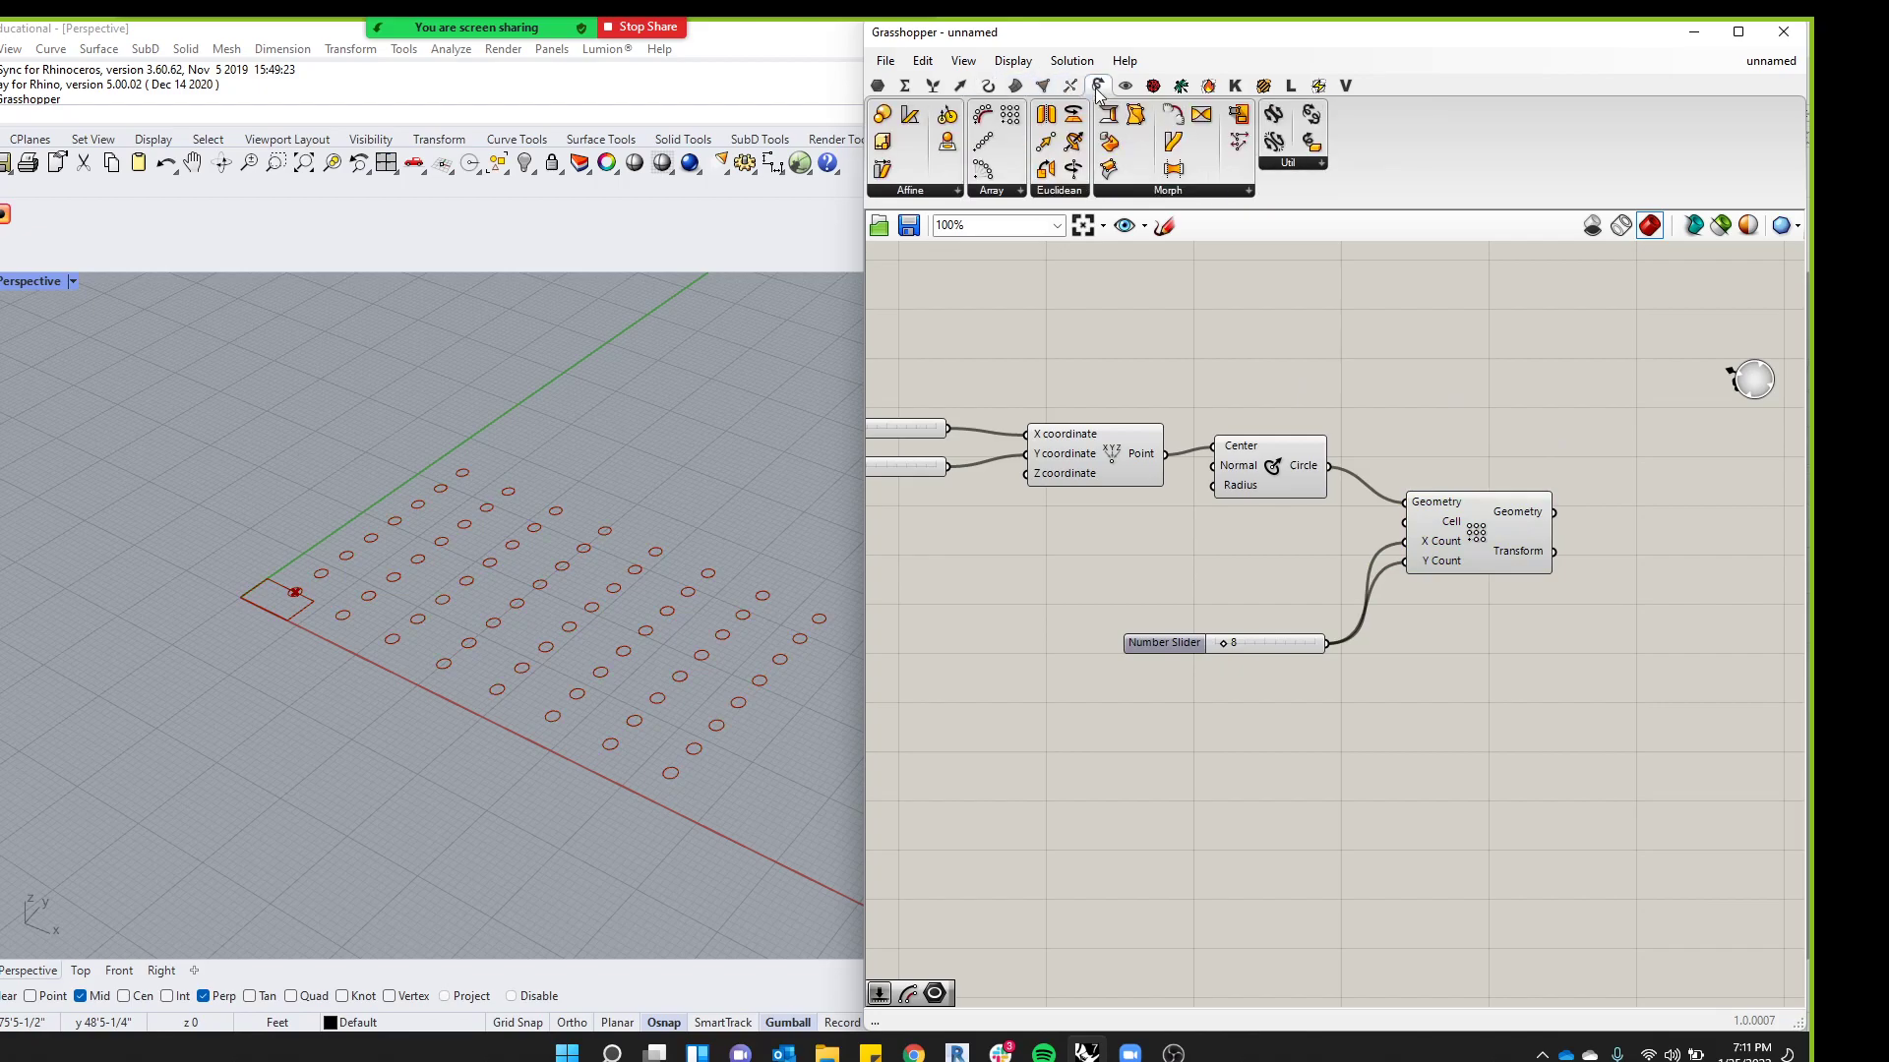
click(1059, 191)
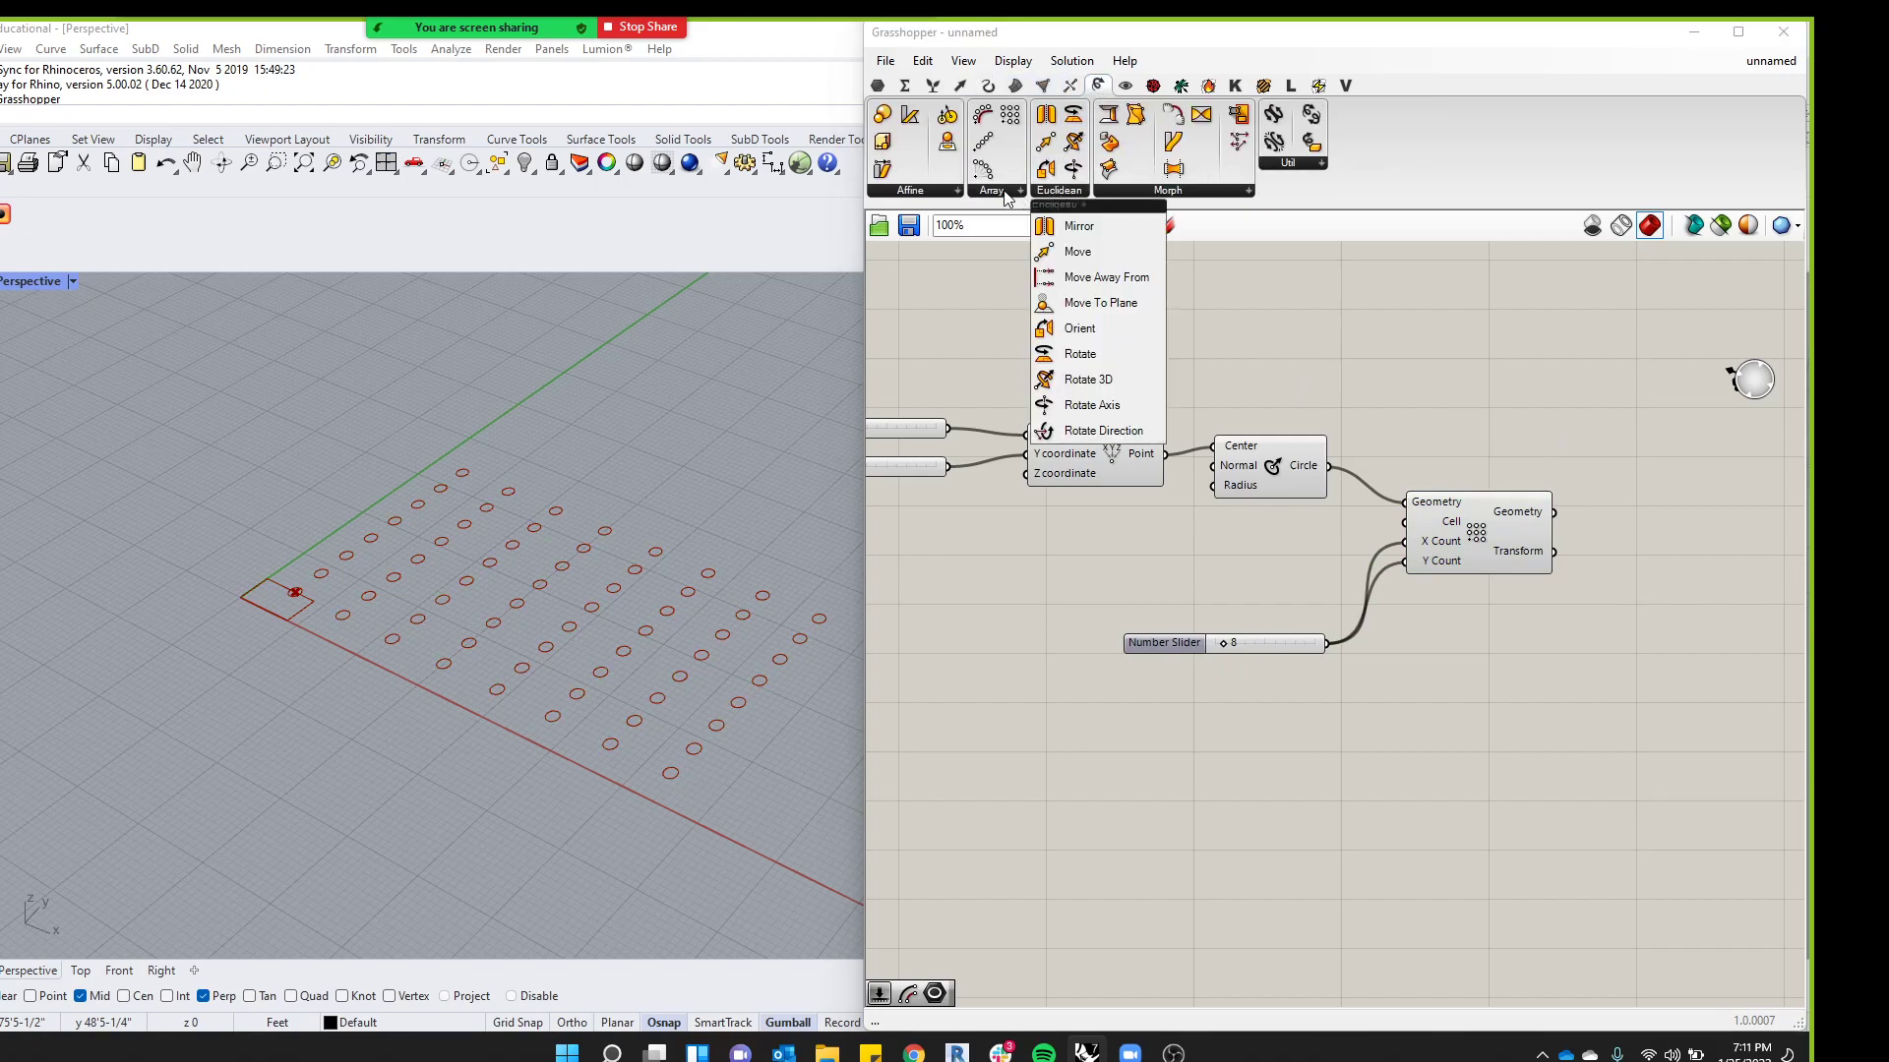
click(1143, 190)
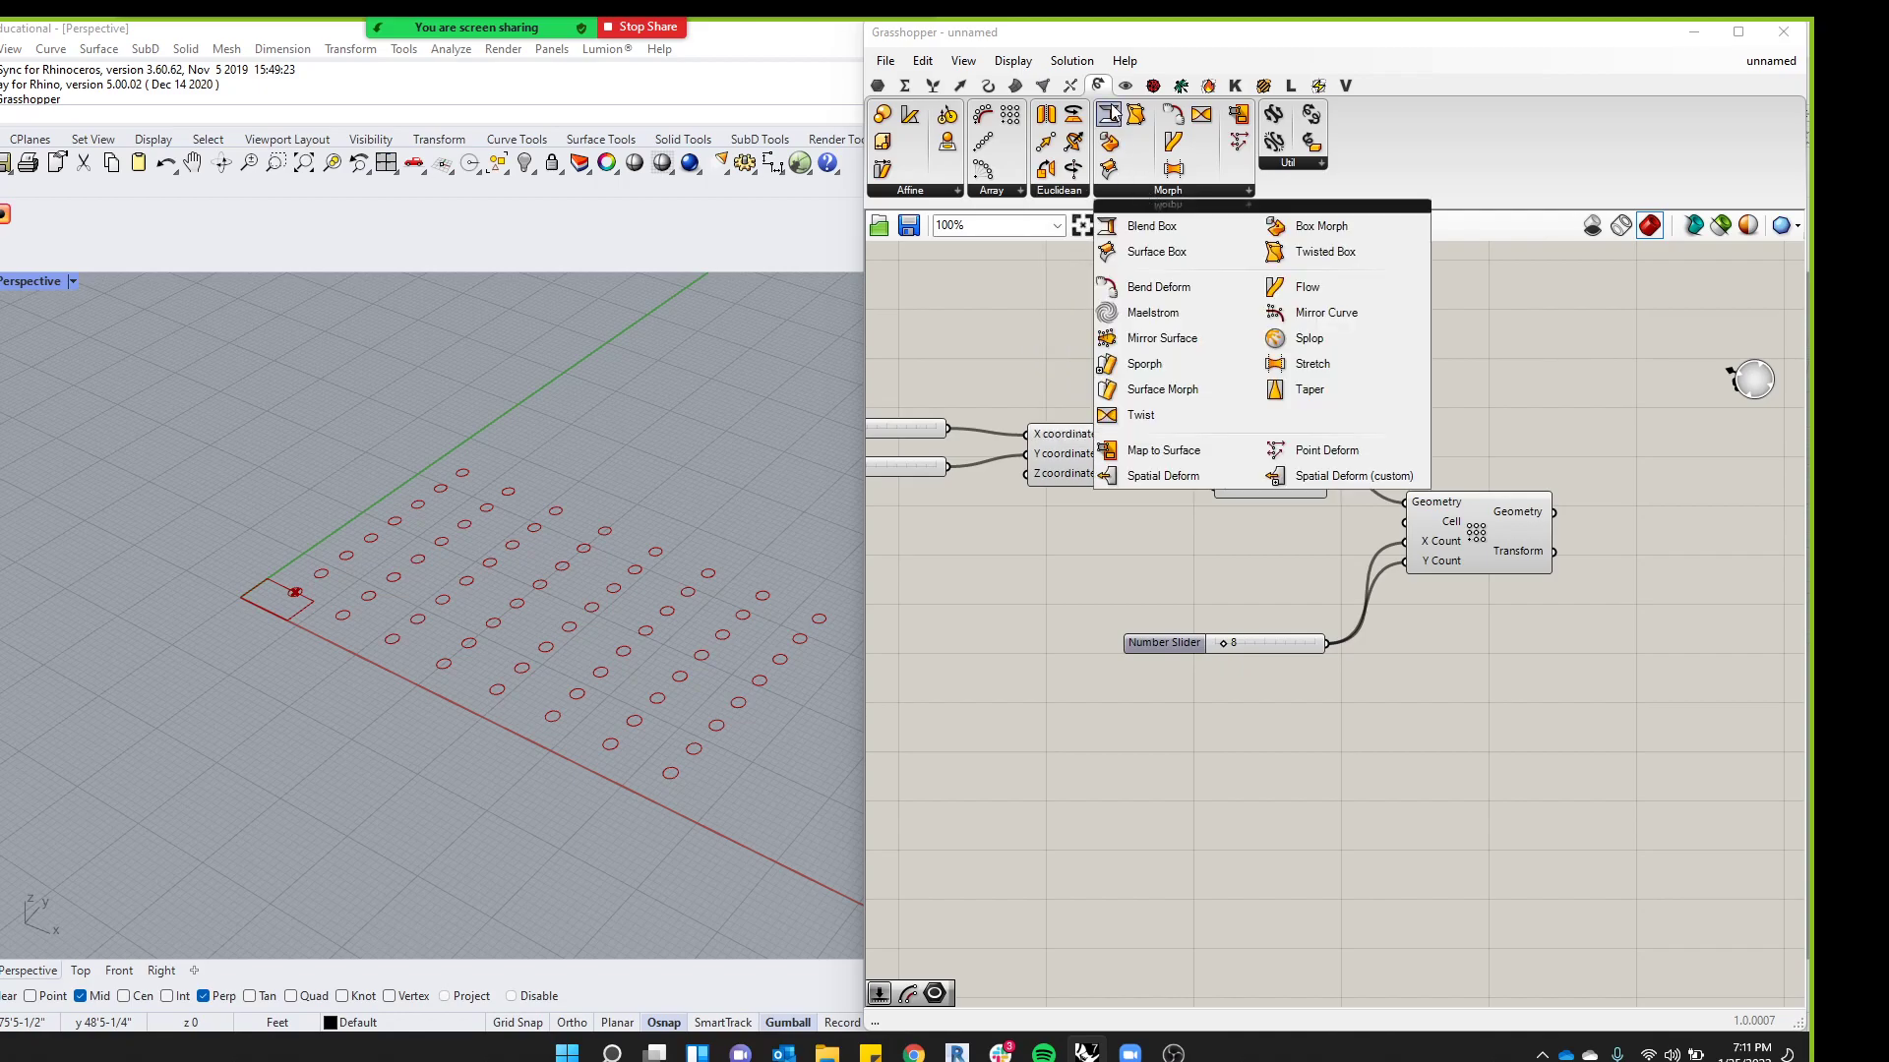
Place a surface-analysis Area component beside Rectangular Array's outputs
click(1019, 88)
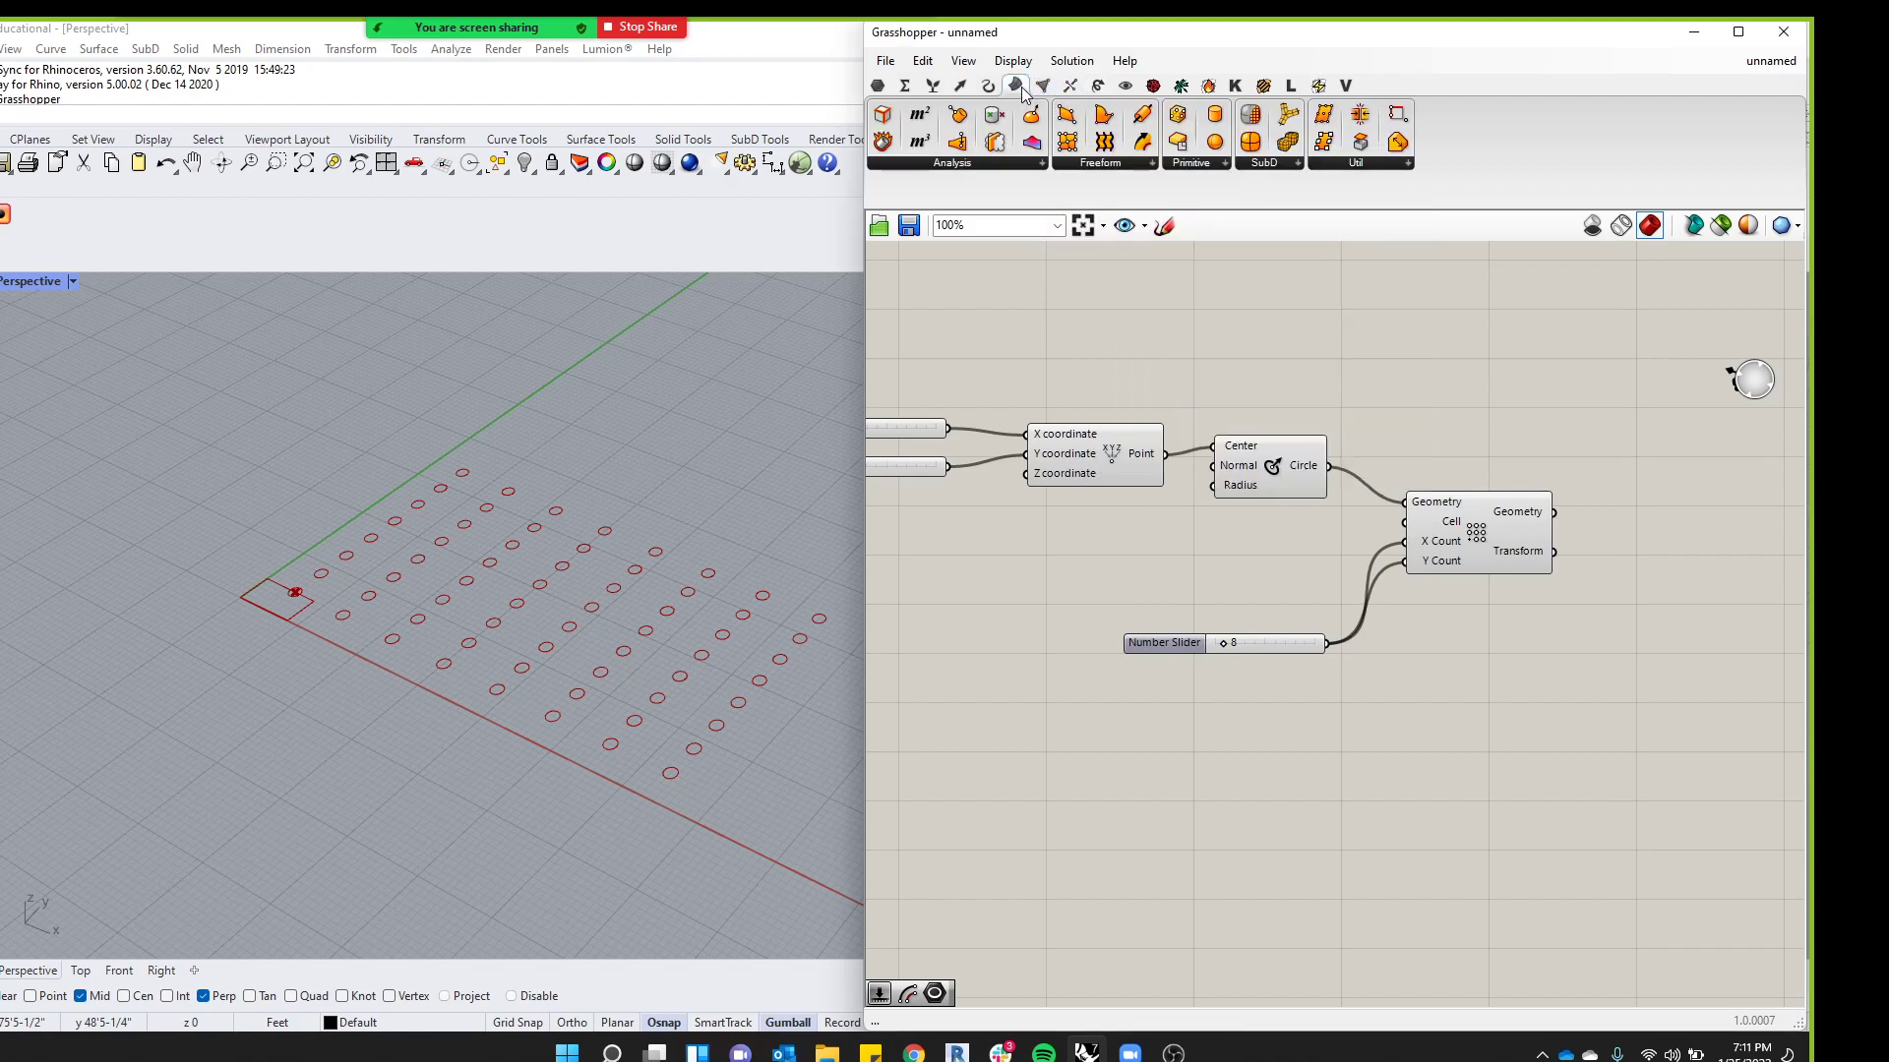
click(1043, 165)
mouse_move(1016, 89)
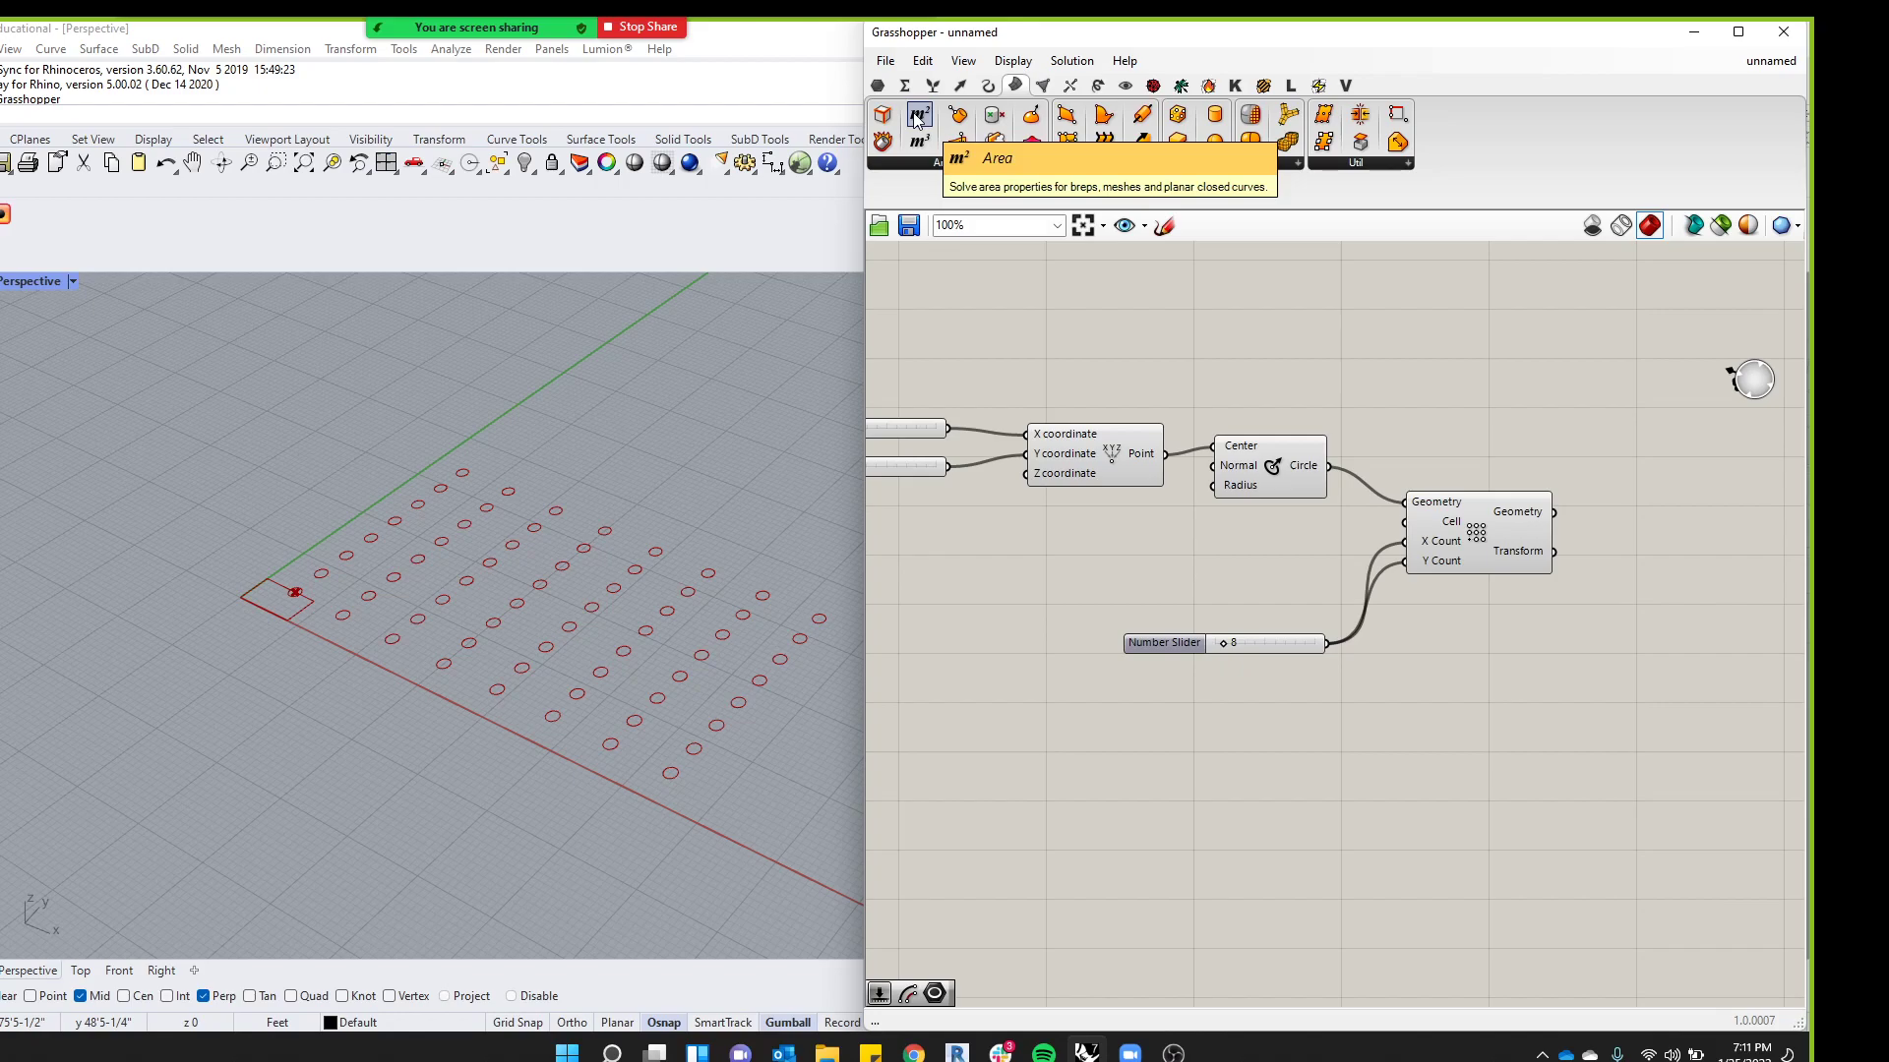
drag(917, 119, 1620, 524)
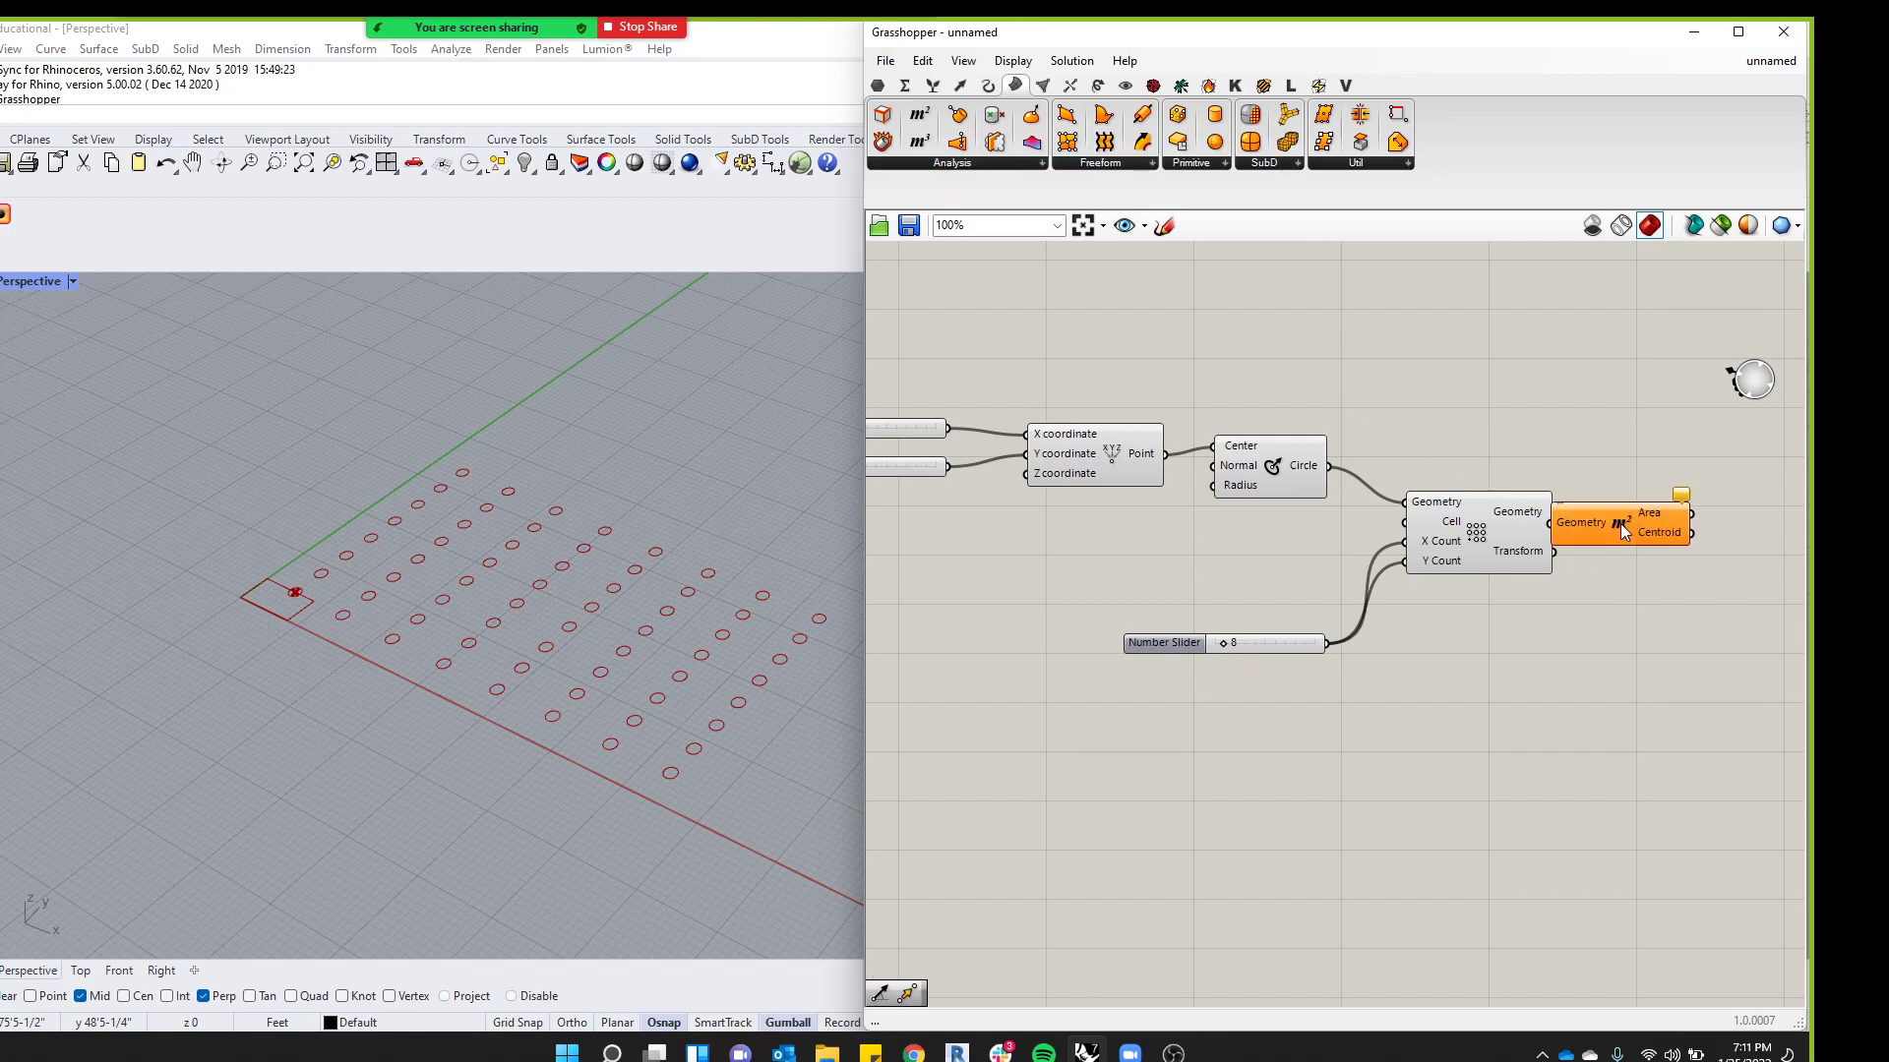
scroll(1623, 526, up, 2)
scroll(1623, 526, down, 2)
scroll(1554, 477, up, 2)
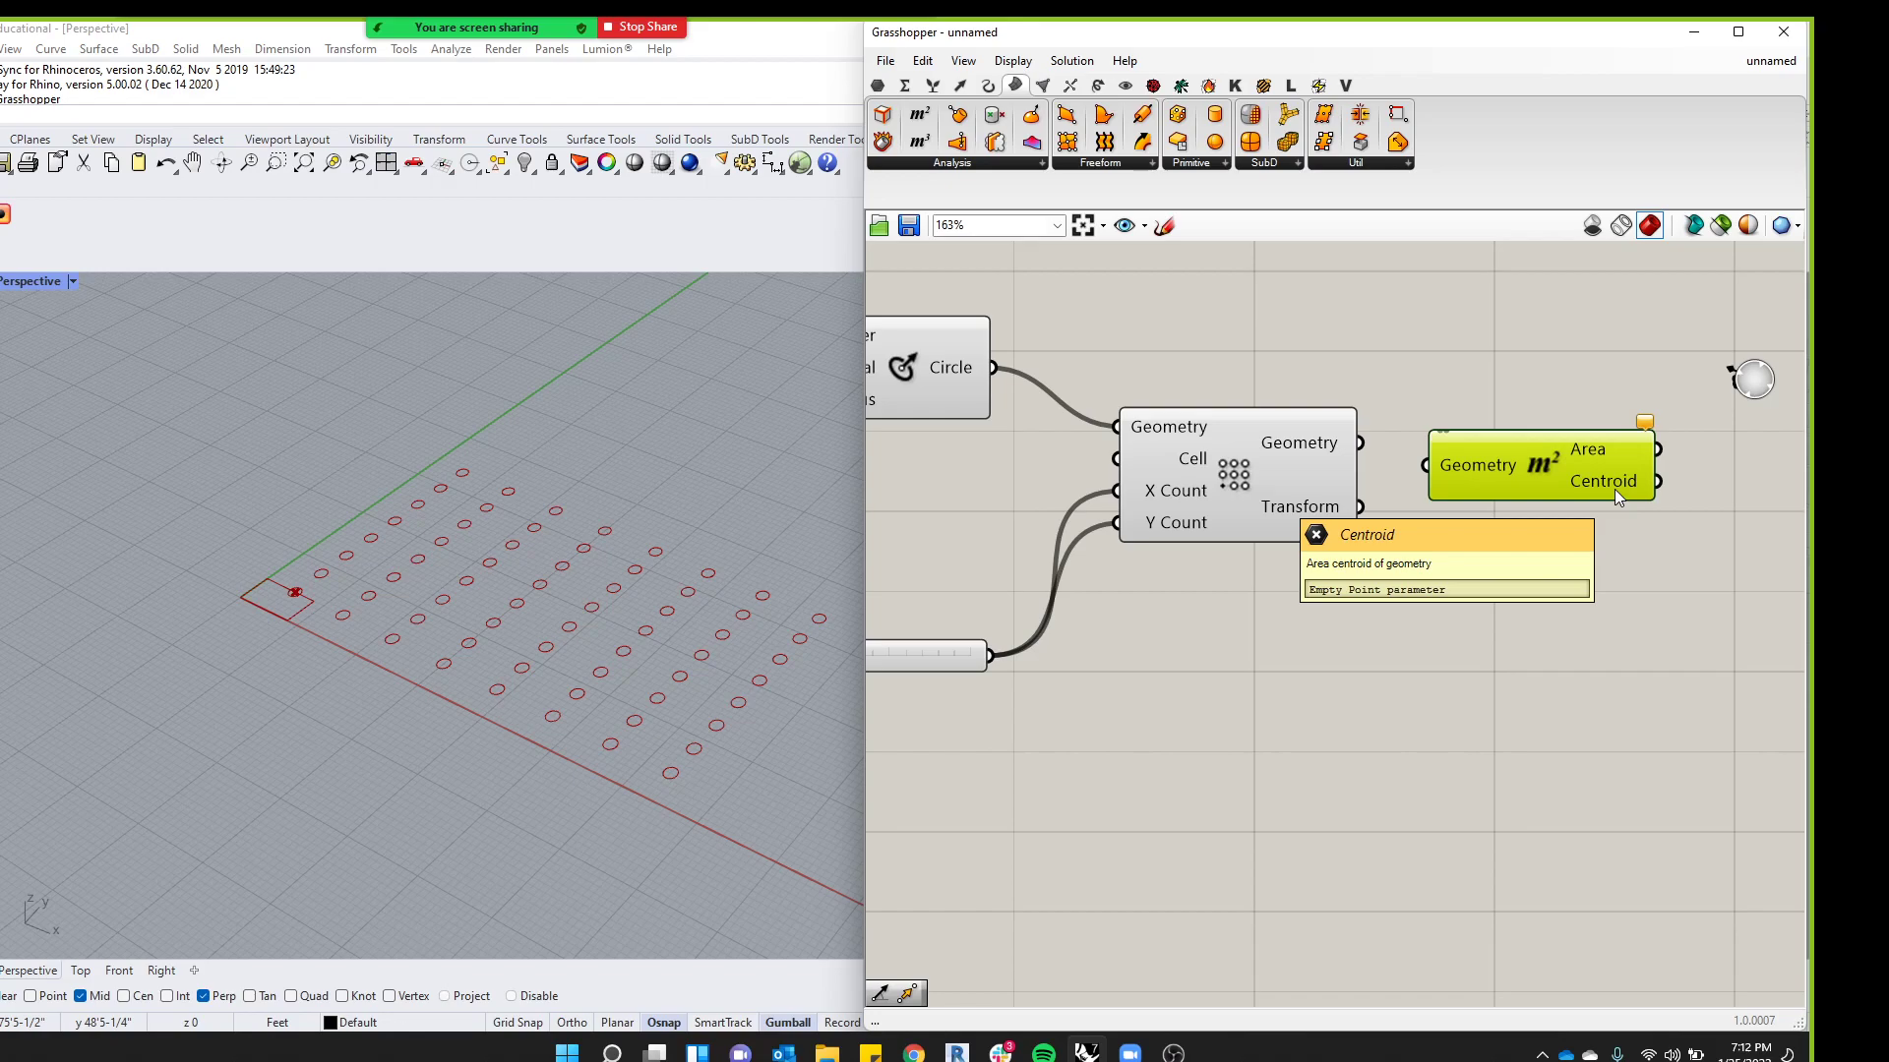
Connect Rectangular Array's Geometry output to the Area component's Geometry input and inspect the centroids of the arrayed circles
drag(1361, 444, 1425, 465)
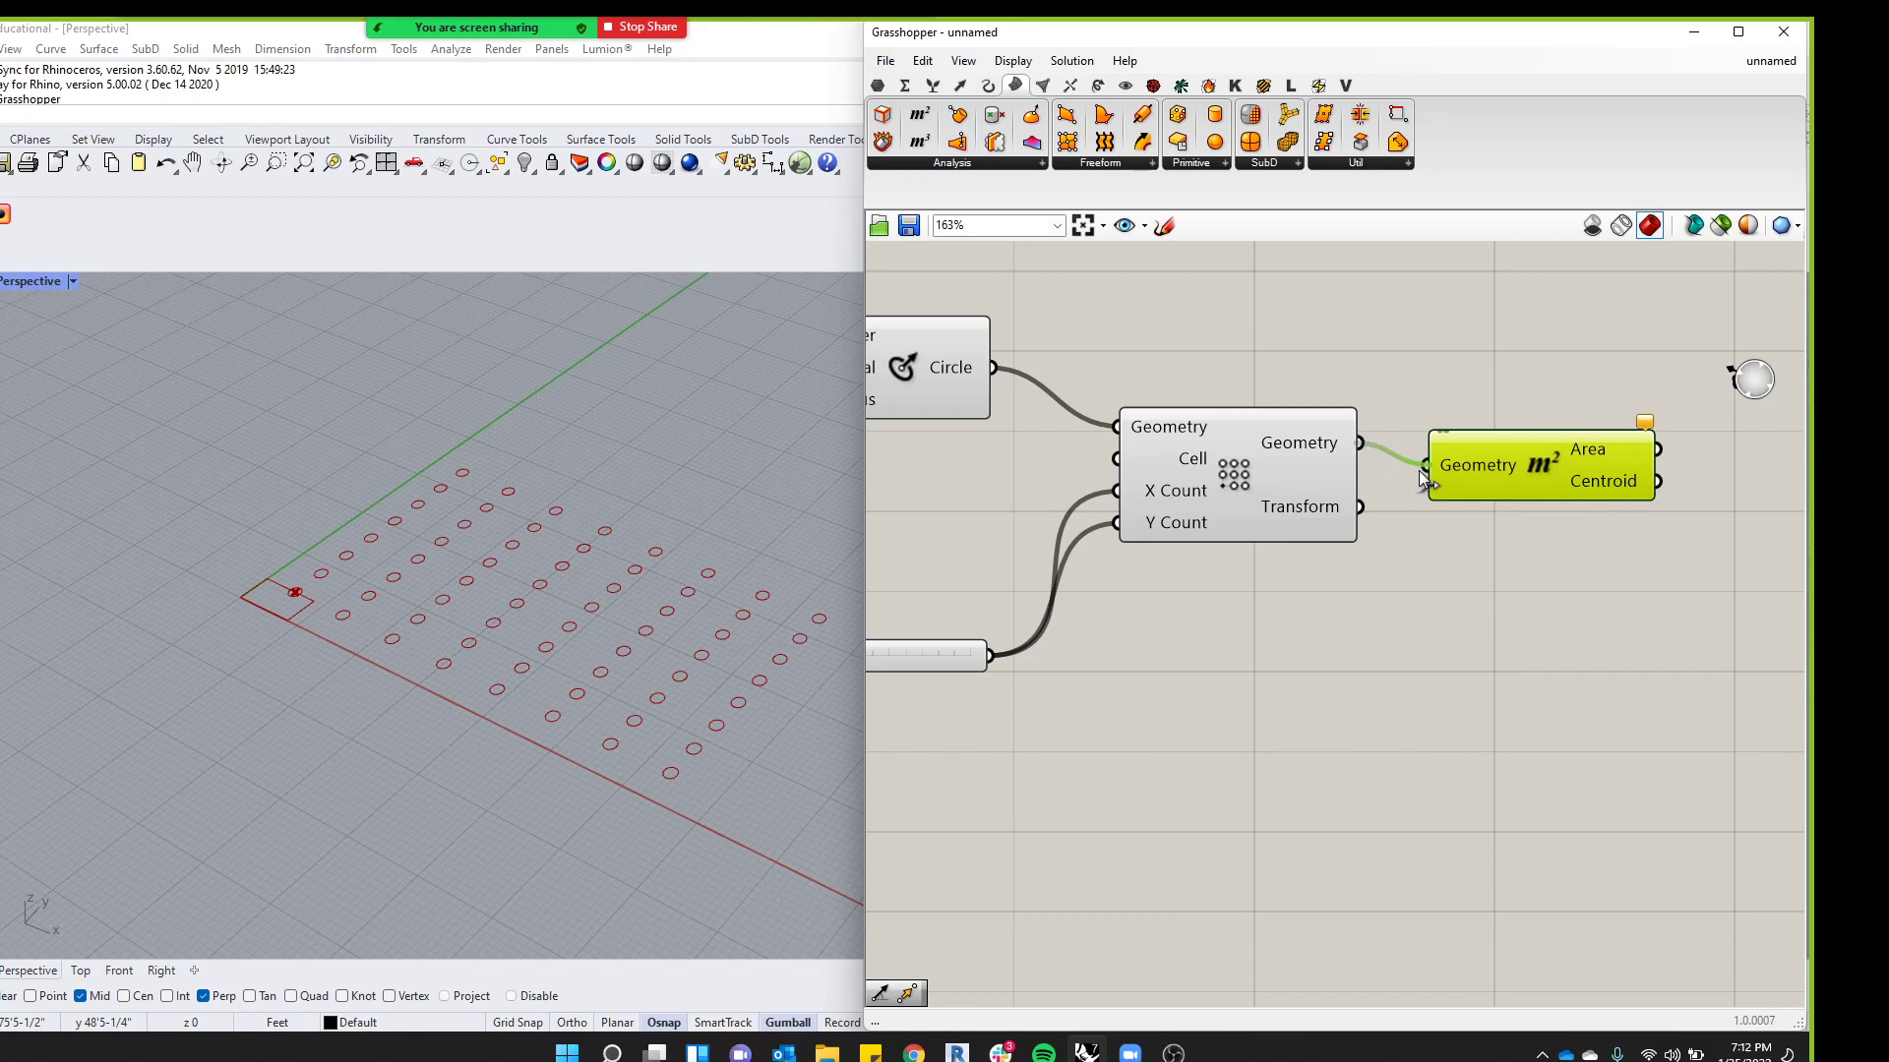
scroll(416, 573, up, 5)
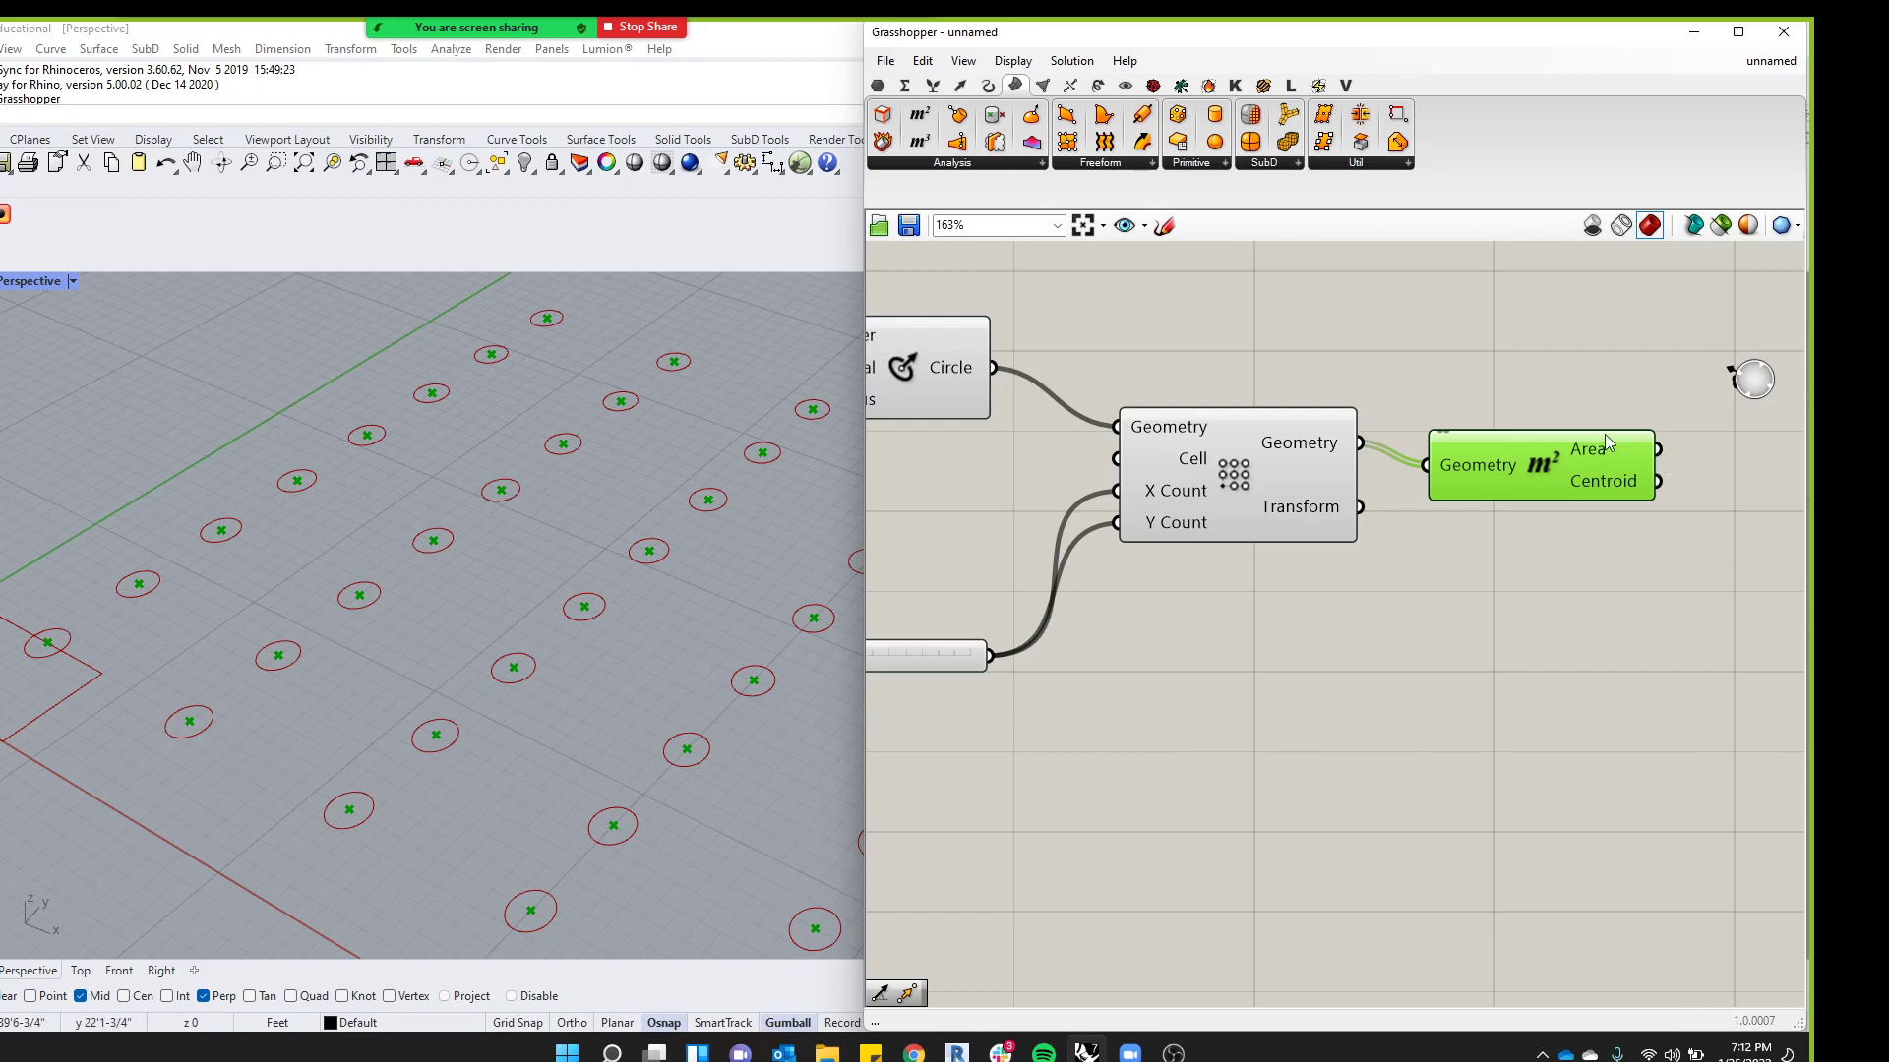
mouse_move(1591, 459)
Set the centre point's X coordinate slider to 10 and its Y coordinate slider to 7
scroll(1675, 713, down, 8)
scroll(1364, 649, up, 7)
scroll(1300, 579, down, 4)
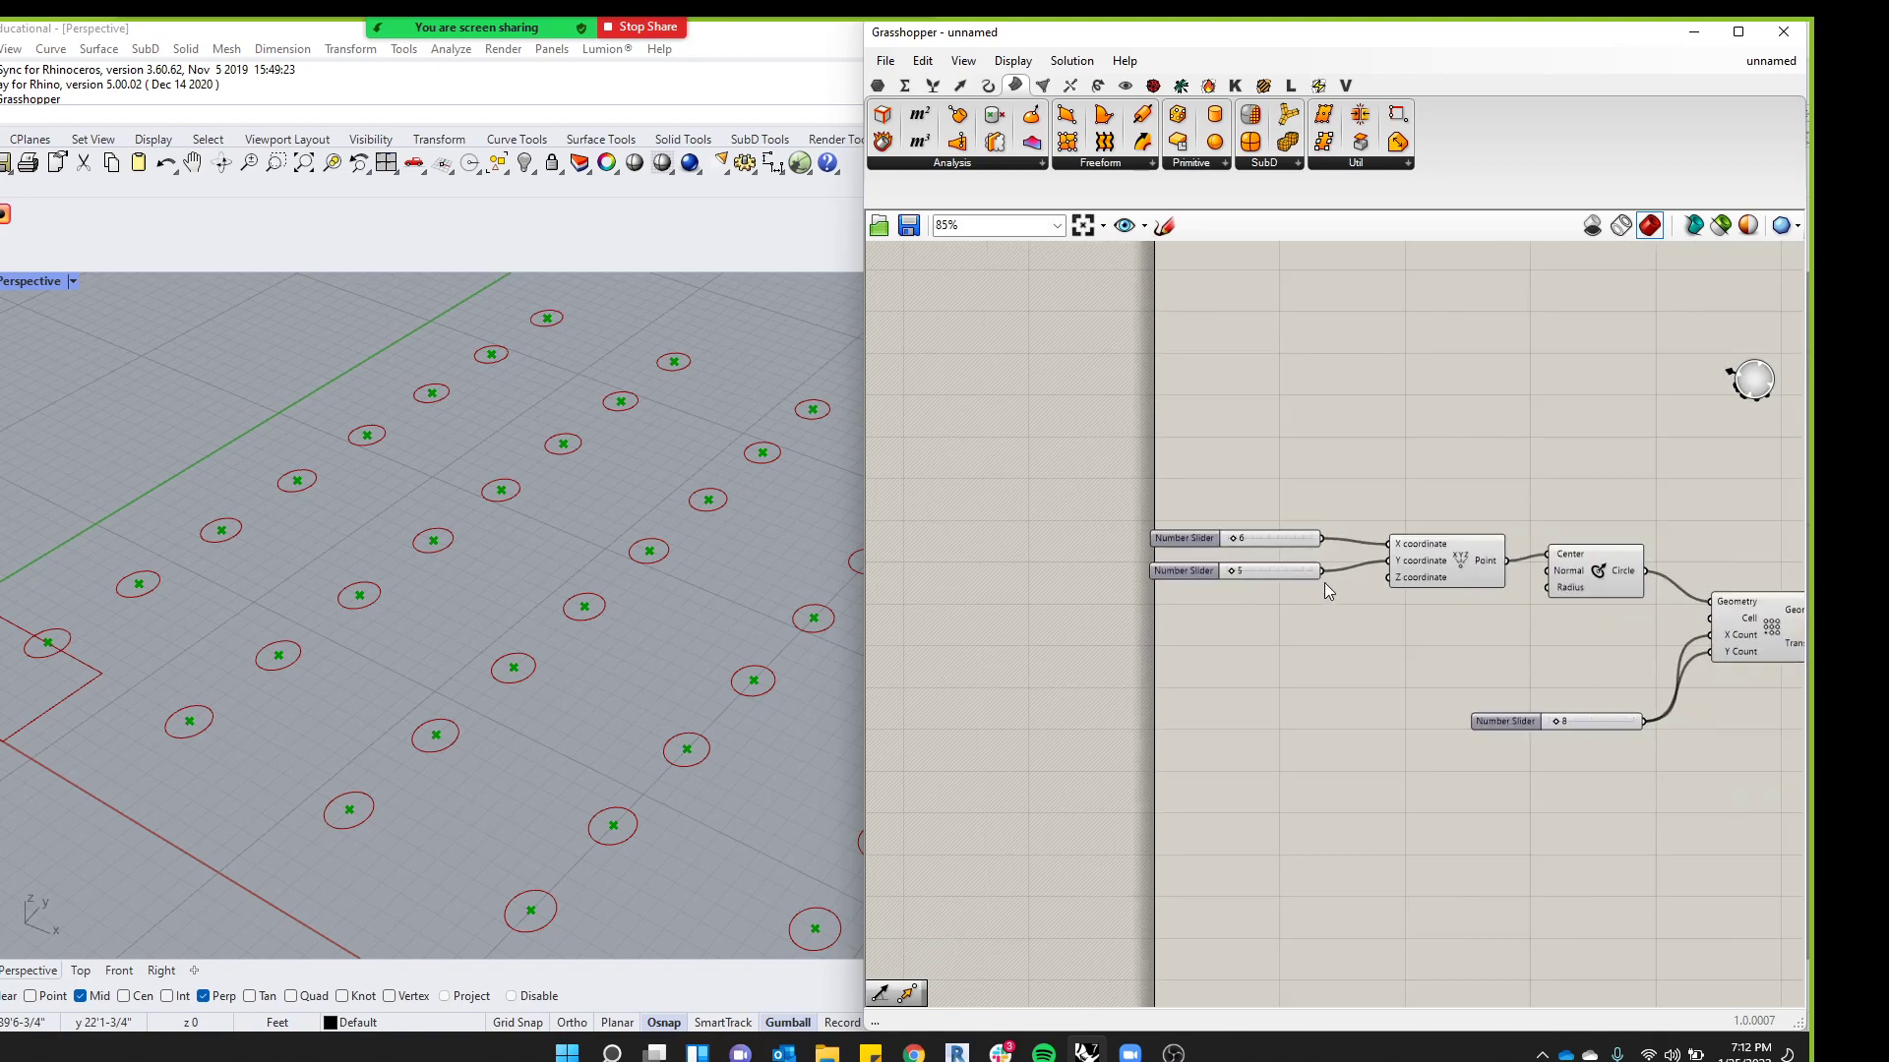
drag(1237, 542, 1232, 569)
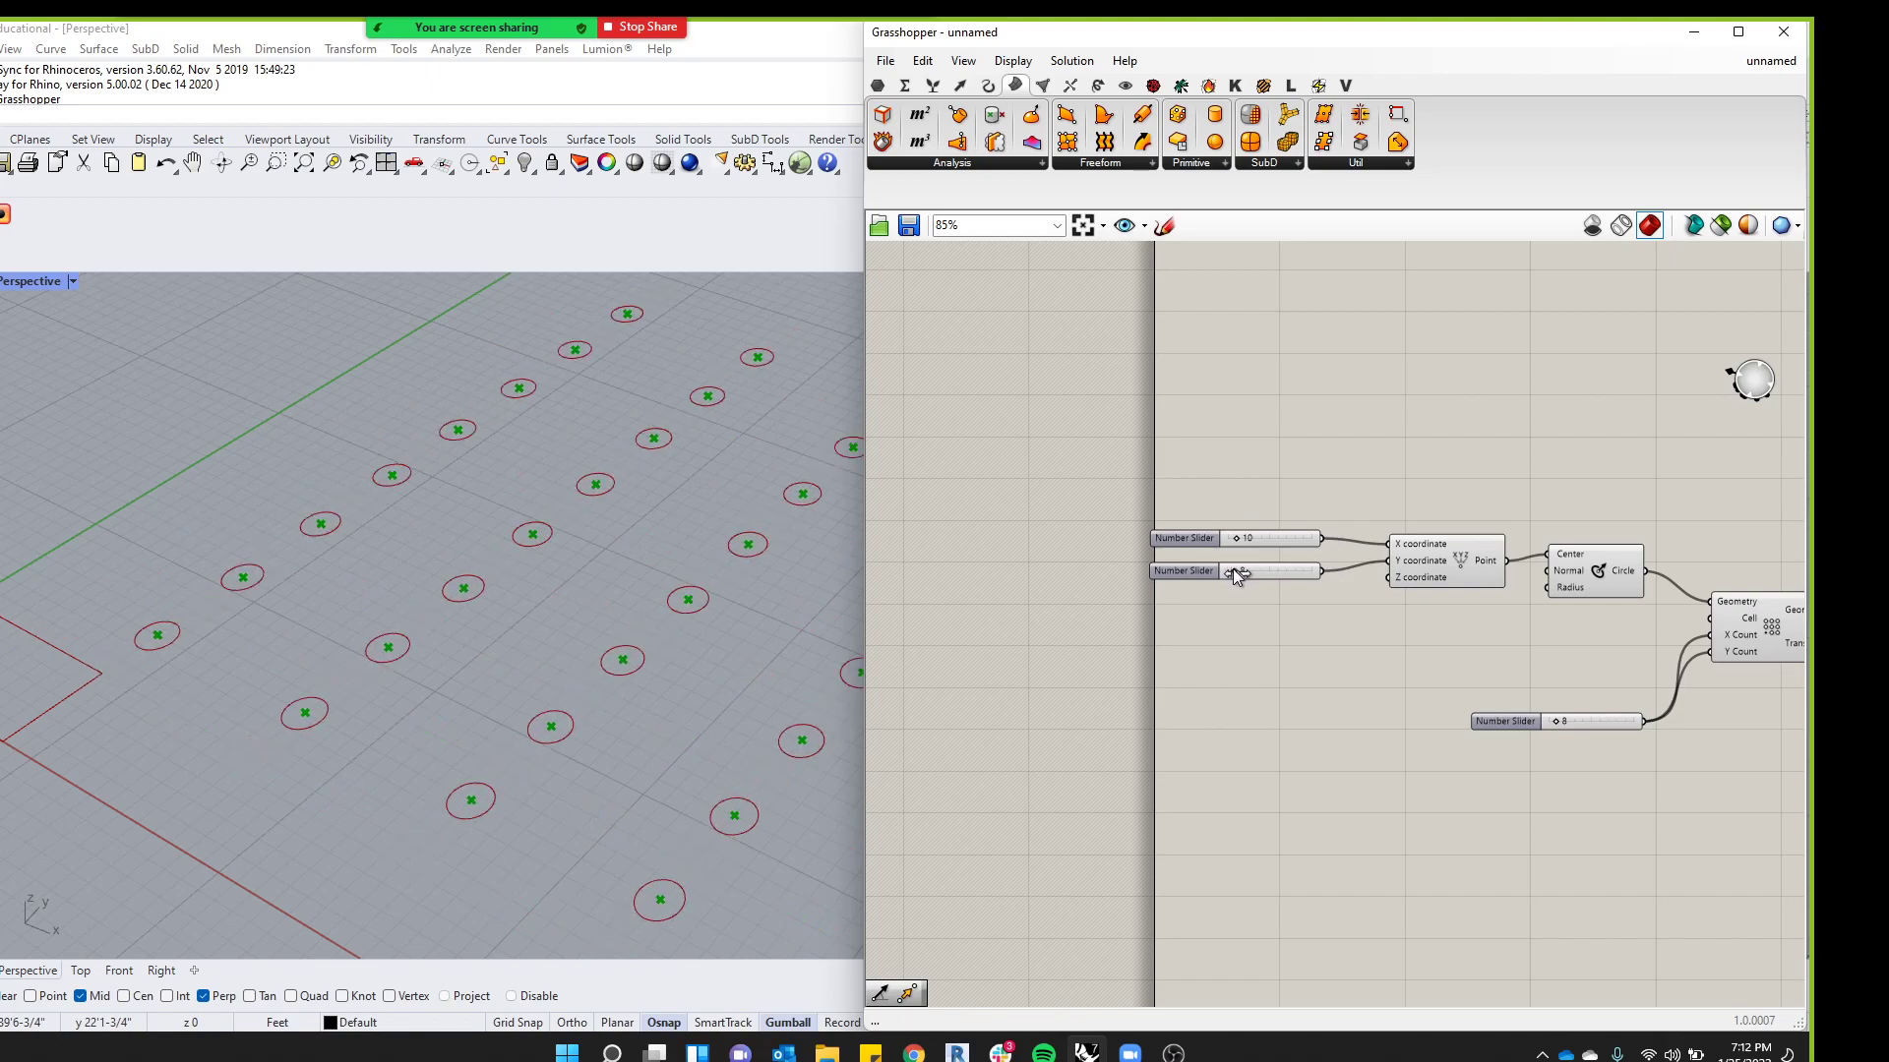
scroll(1562, 728, up, 3)
Set the Rectangular Array count slider to 6 and clear the component selection
drag(1556, 720, 1554, 720)
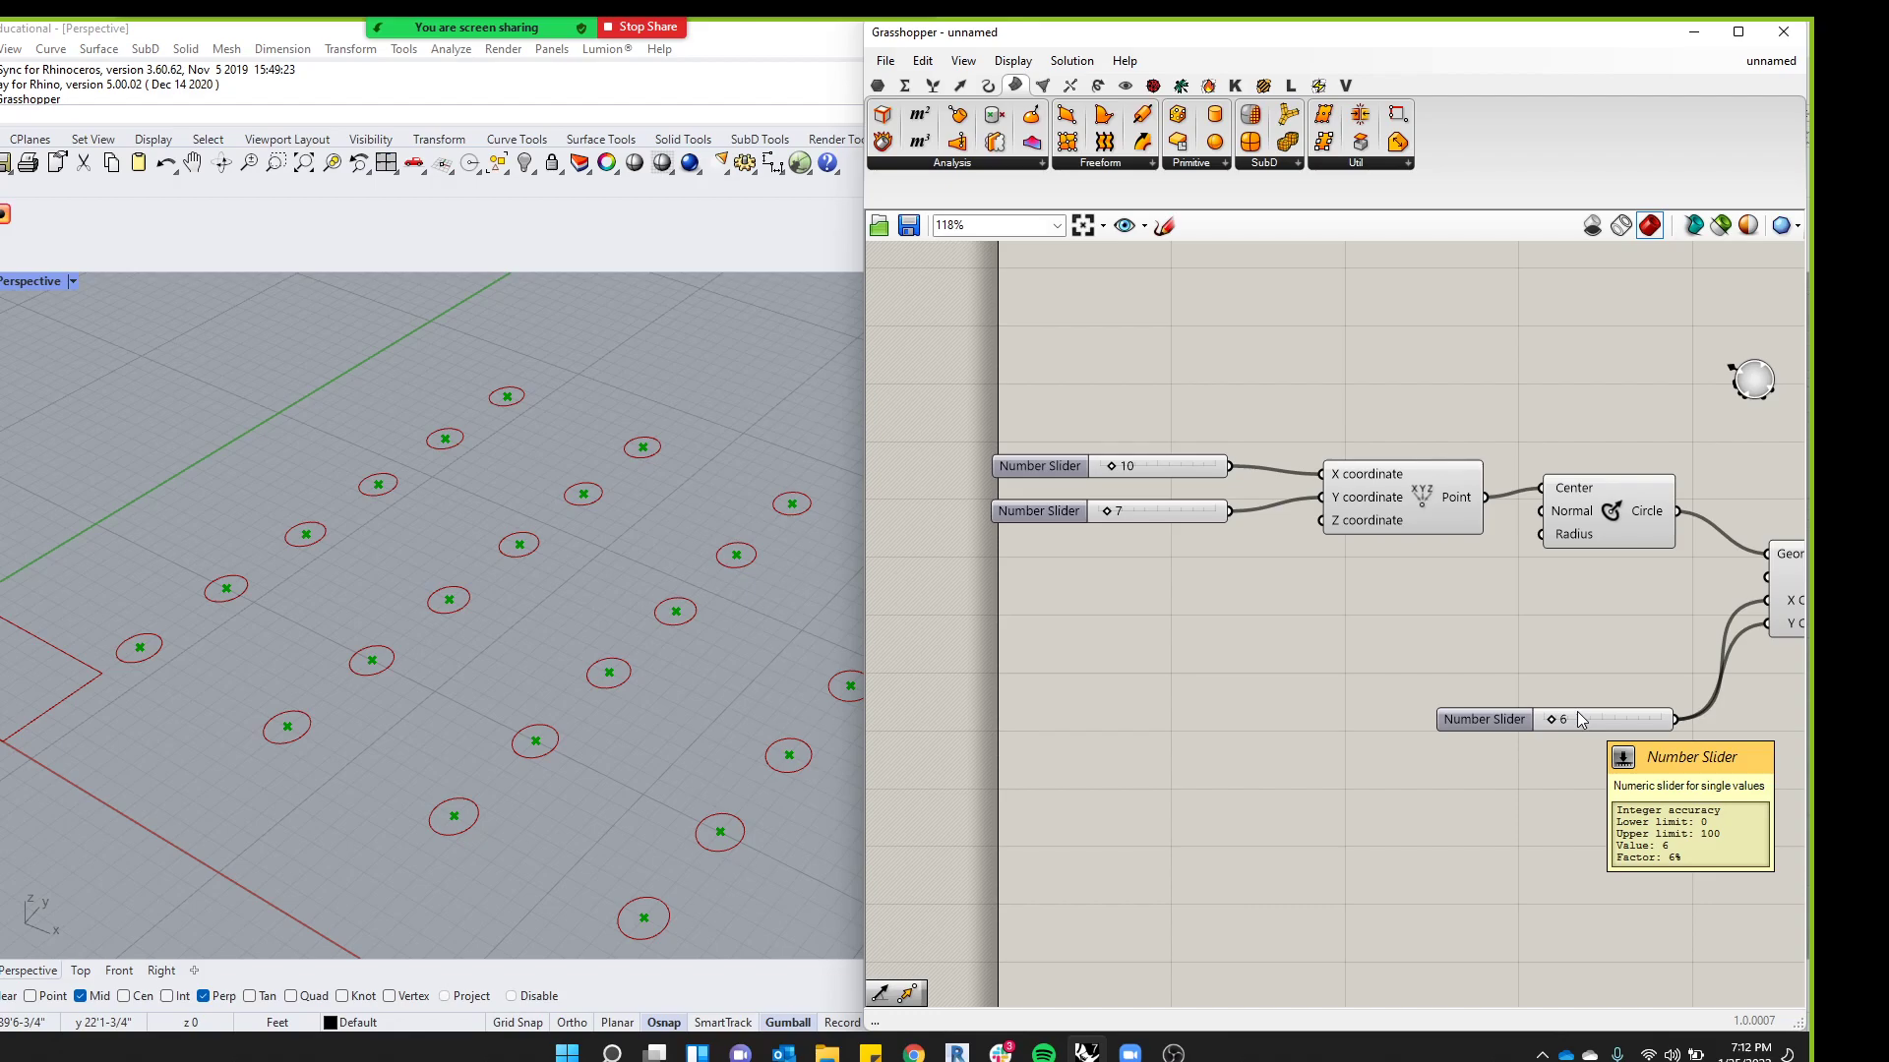
scroll(1234, 645, down, 5)
scroll(1416, 612, up, 5)
click(1473, 586)
mouse_move(1501, 758)
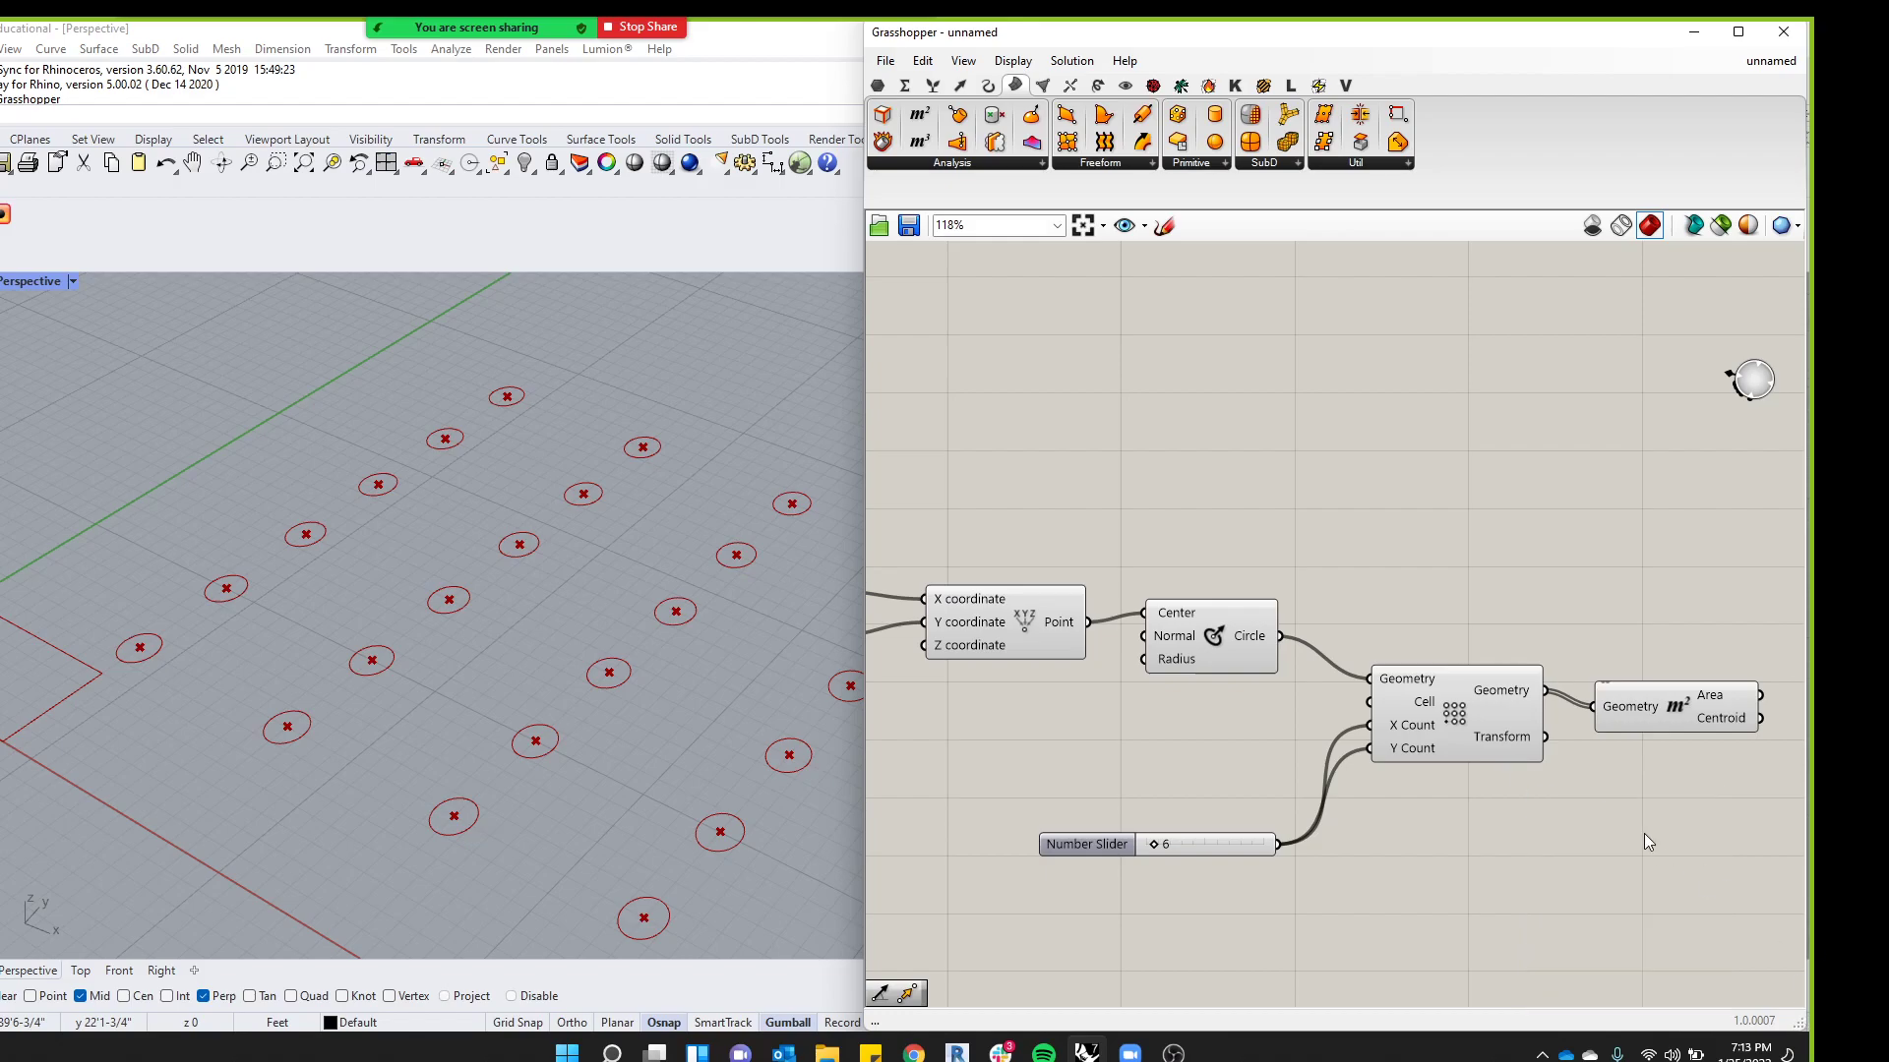
Disable the preview of every component except Area so only the centroid points show in the viewport
click(1472, 718)
scroll(1448, 596, down, 5)
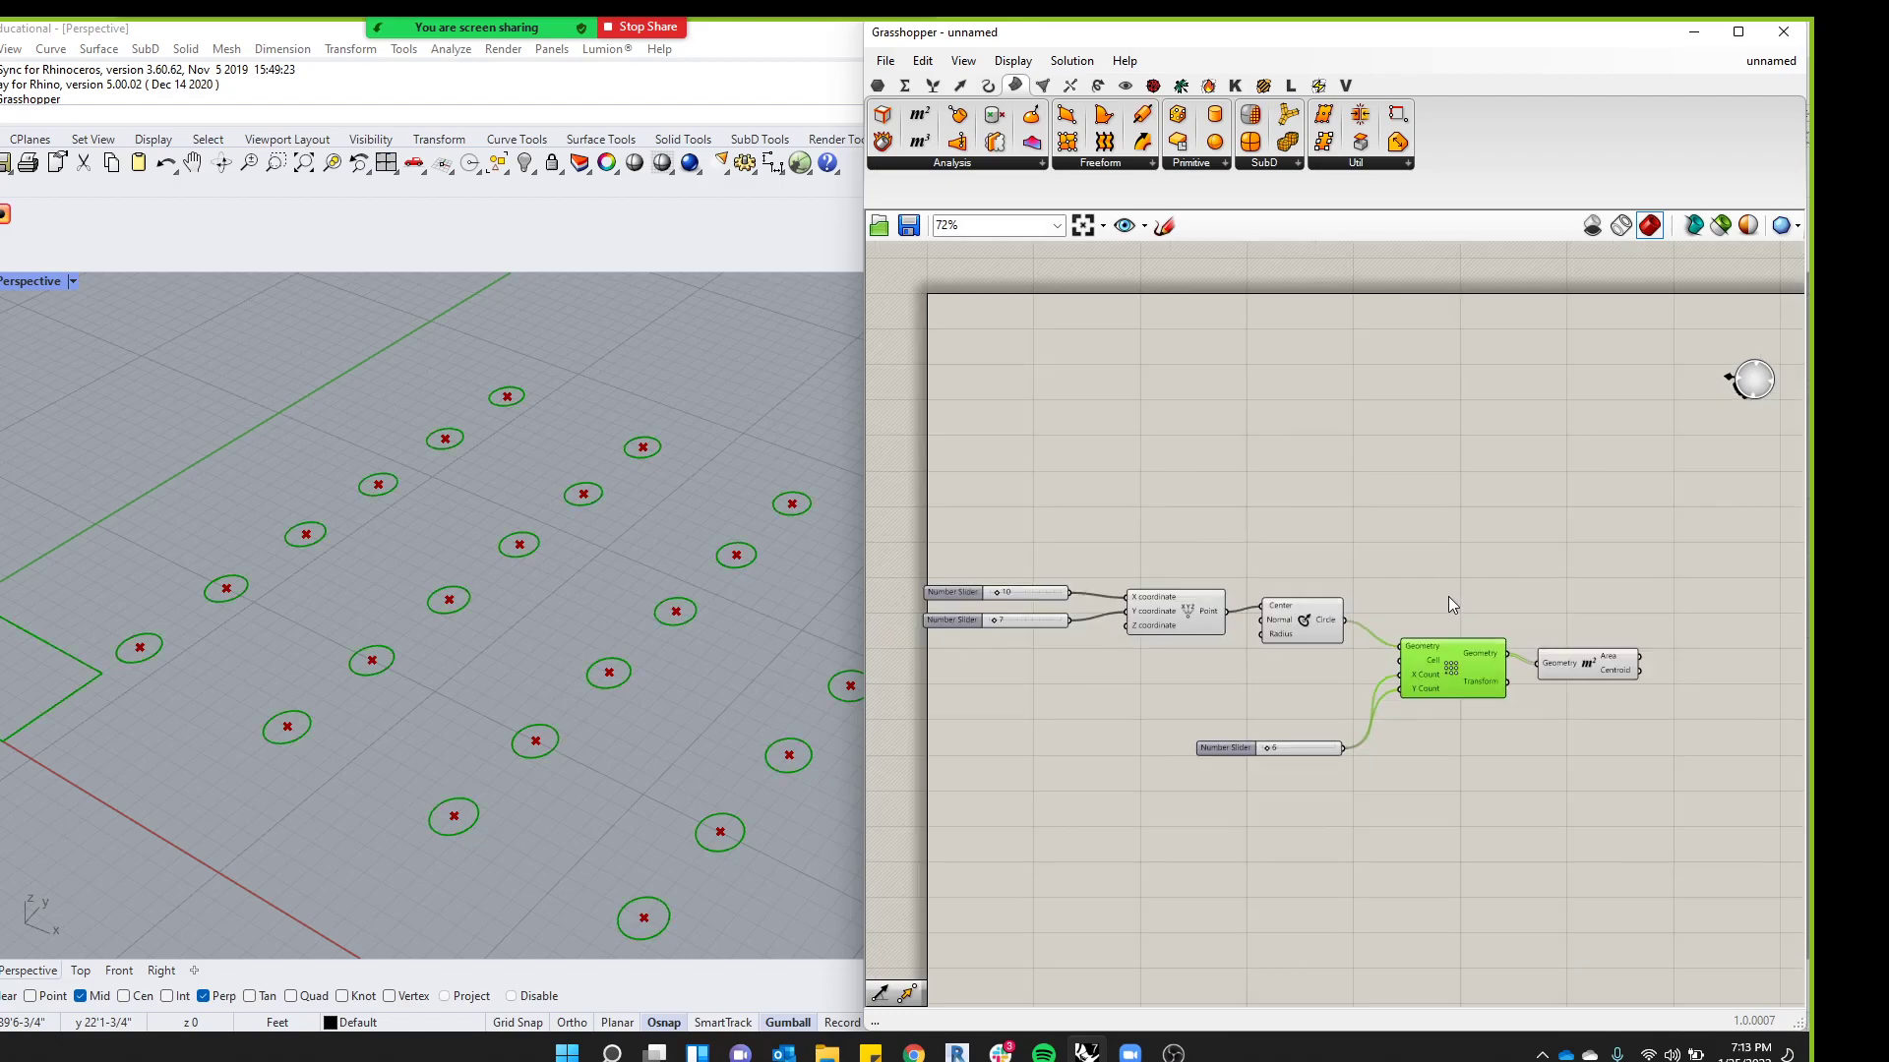
click(1454, 583)
drag(1454, 582, 1121, 746)
scroll(1547, 641, up, 4)
scroll(1547, 641, up, 2)
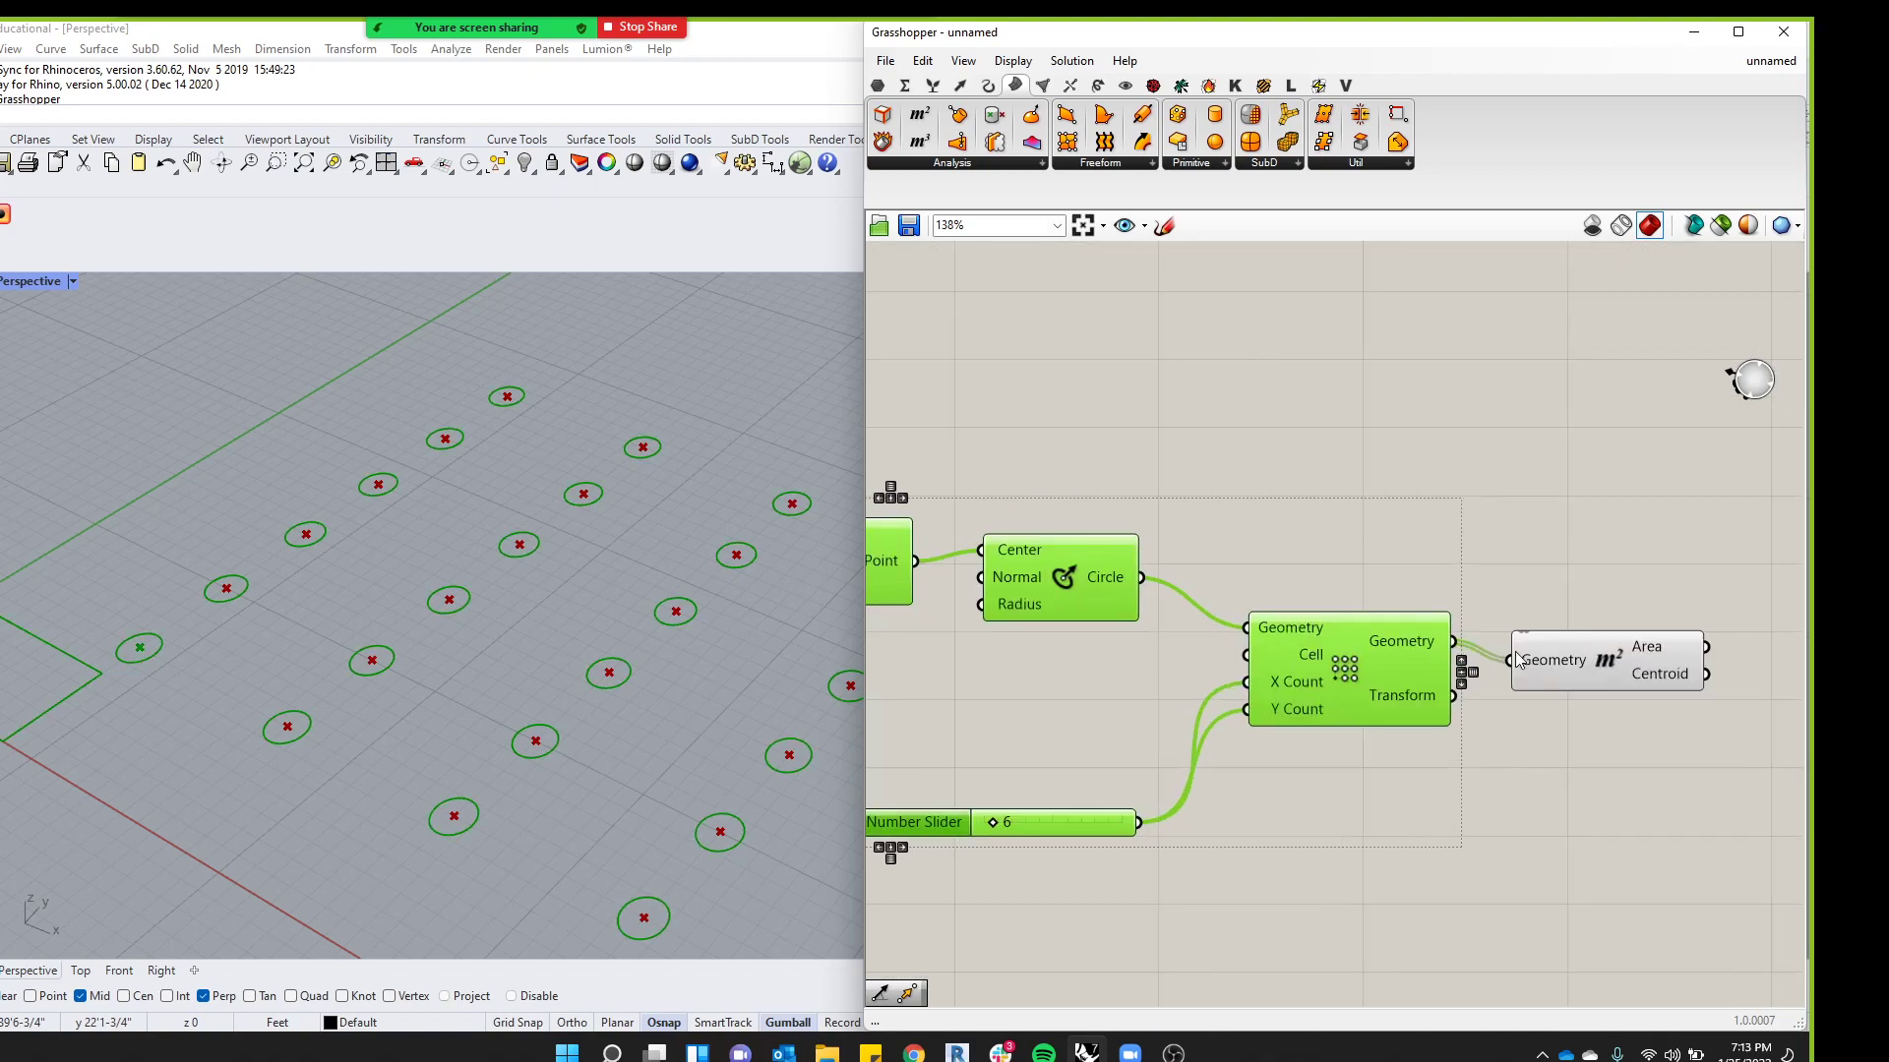
middle_click(1384, 670)
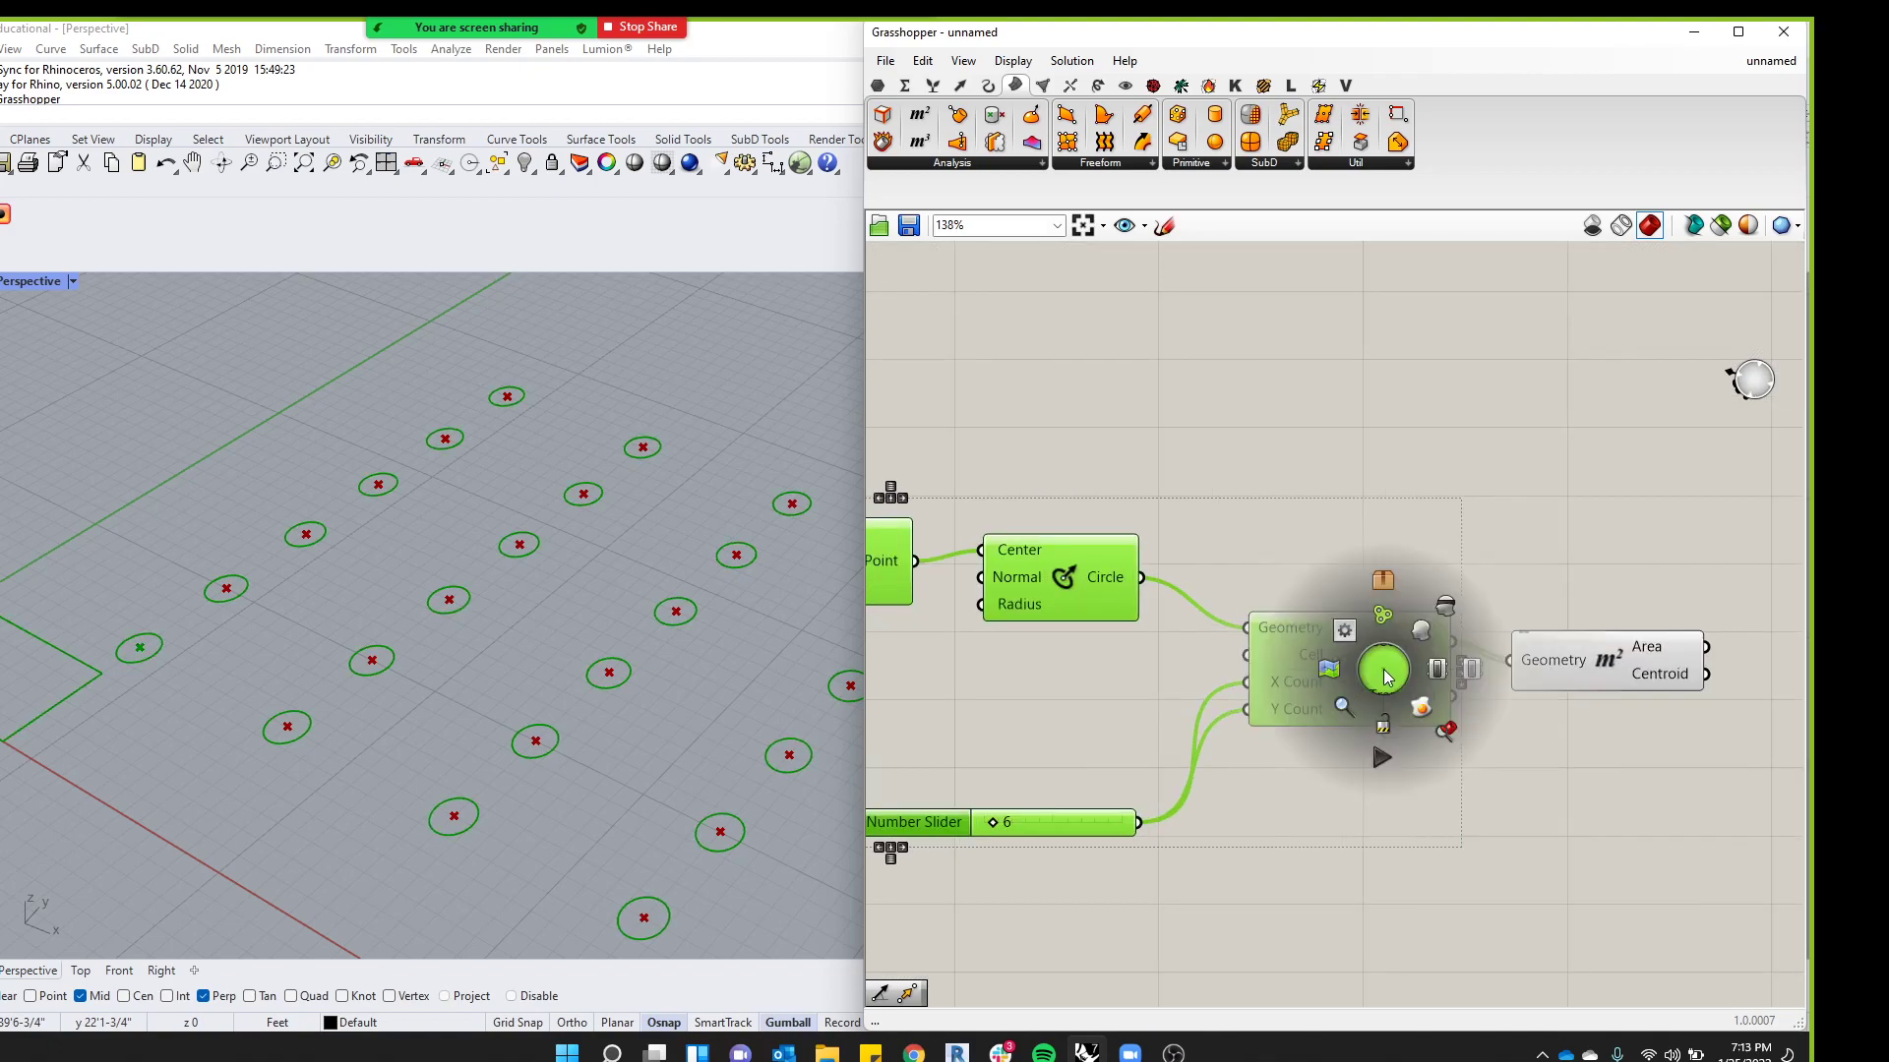
click(1445, 607)
right_drag(598, 553, 772, 527)
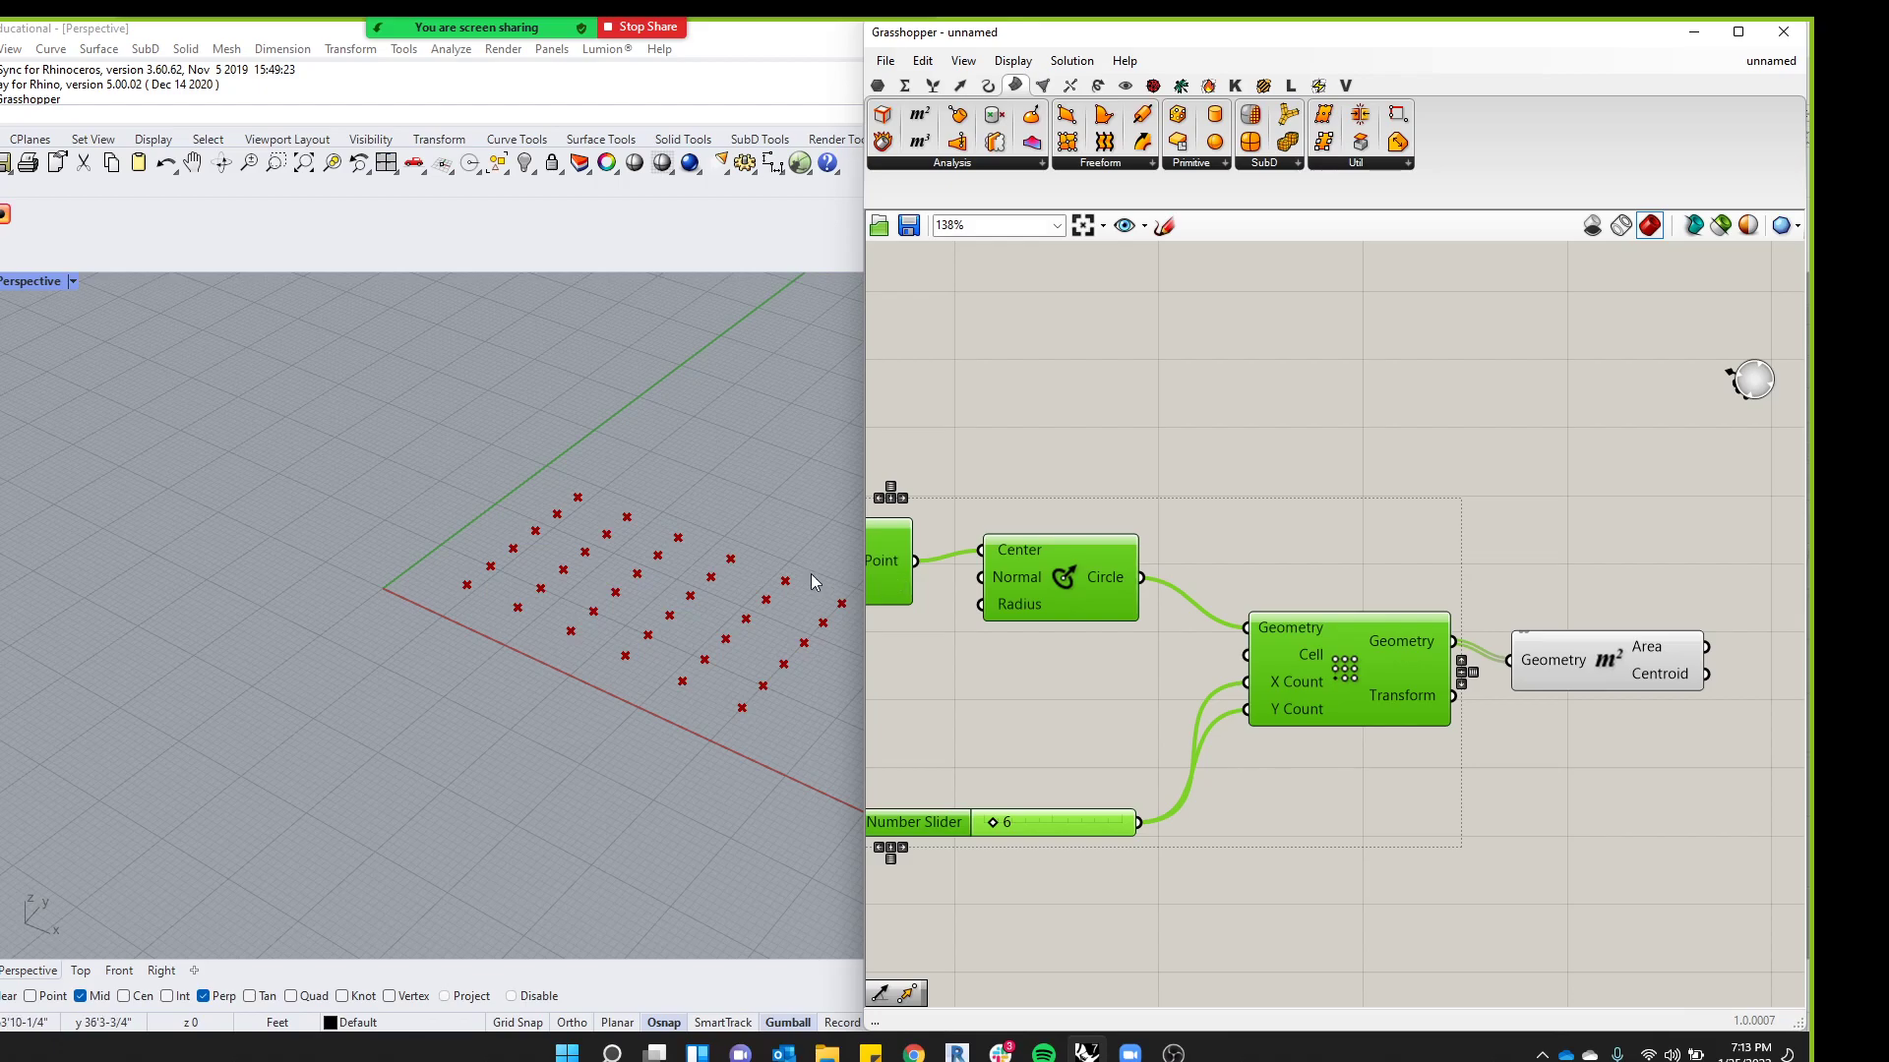
click(1466, 317)
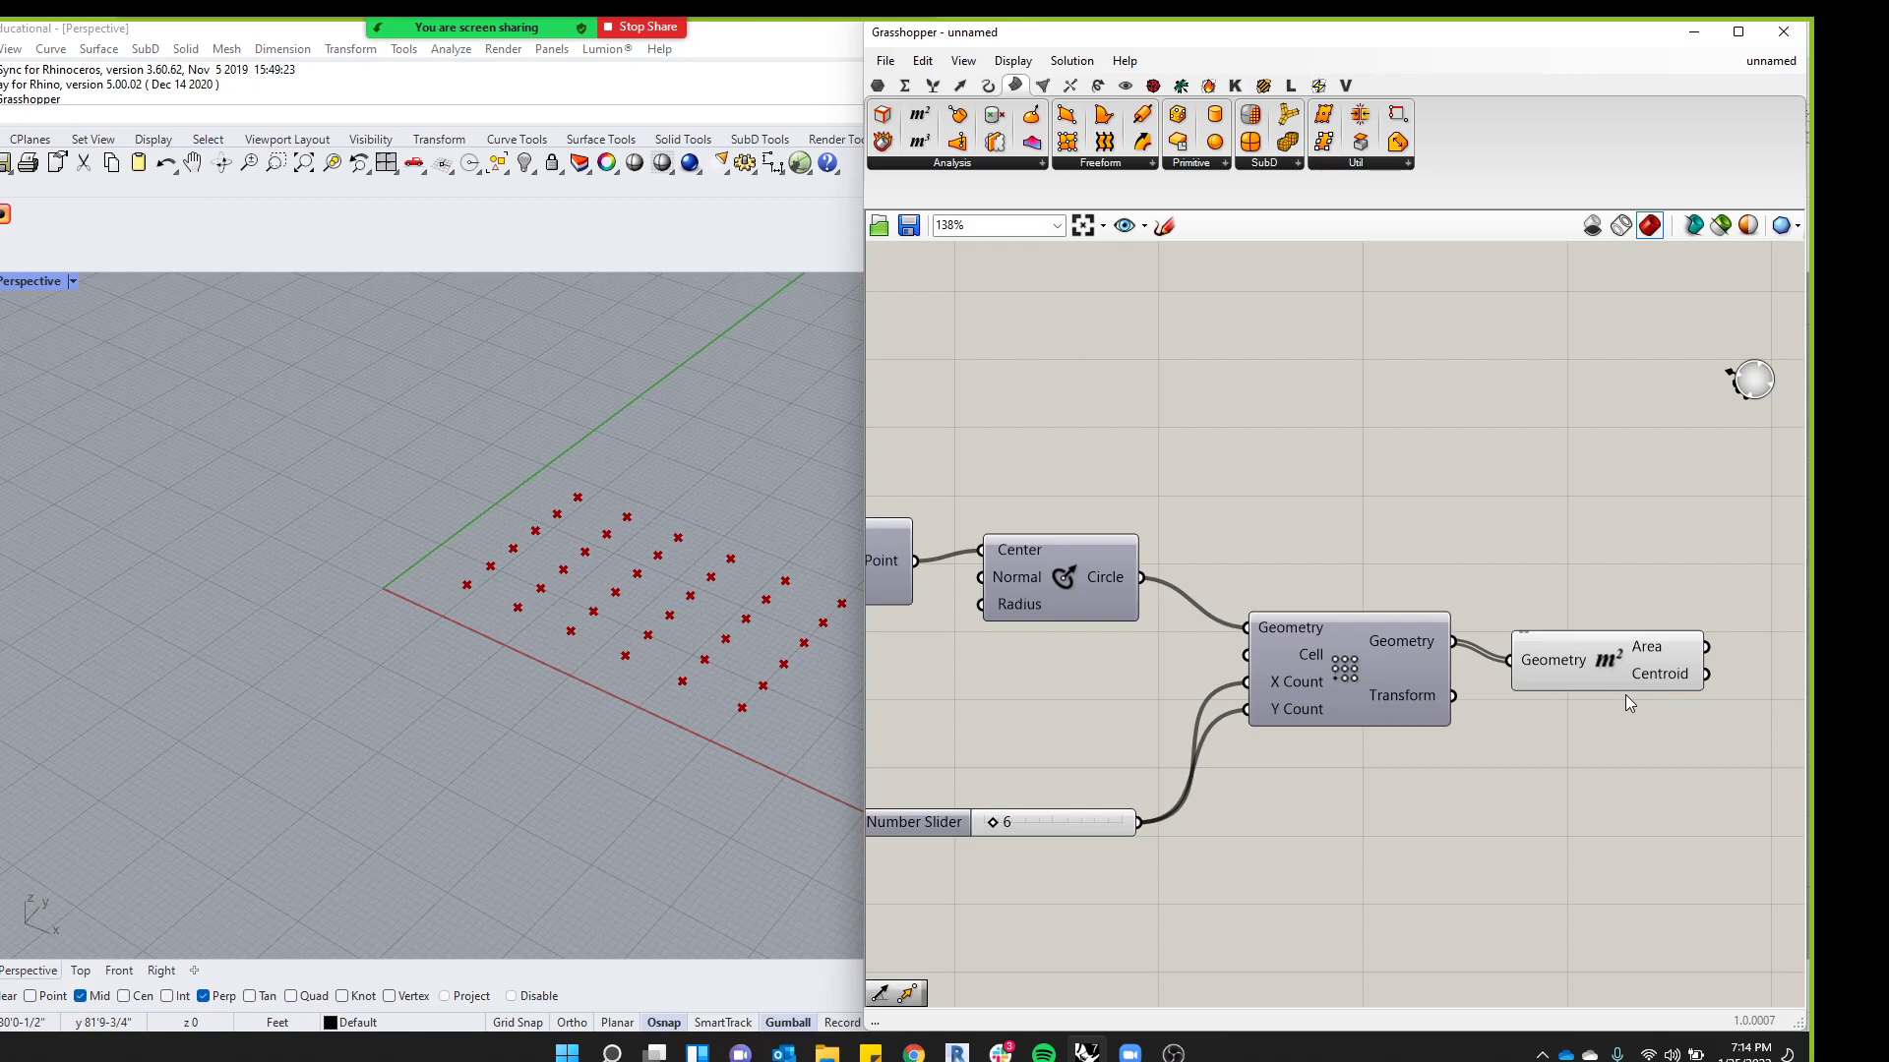
Set the array count slider to 13, the X coordinate slider to 12 and the Y coordinate slider to 9
scroll(1301, 594, down, 3)
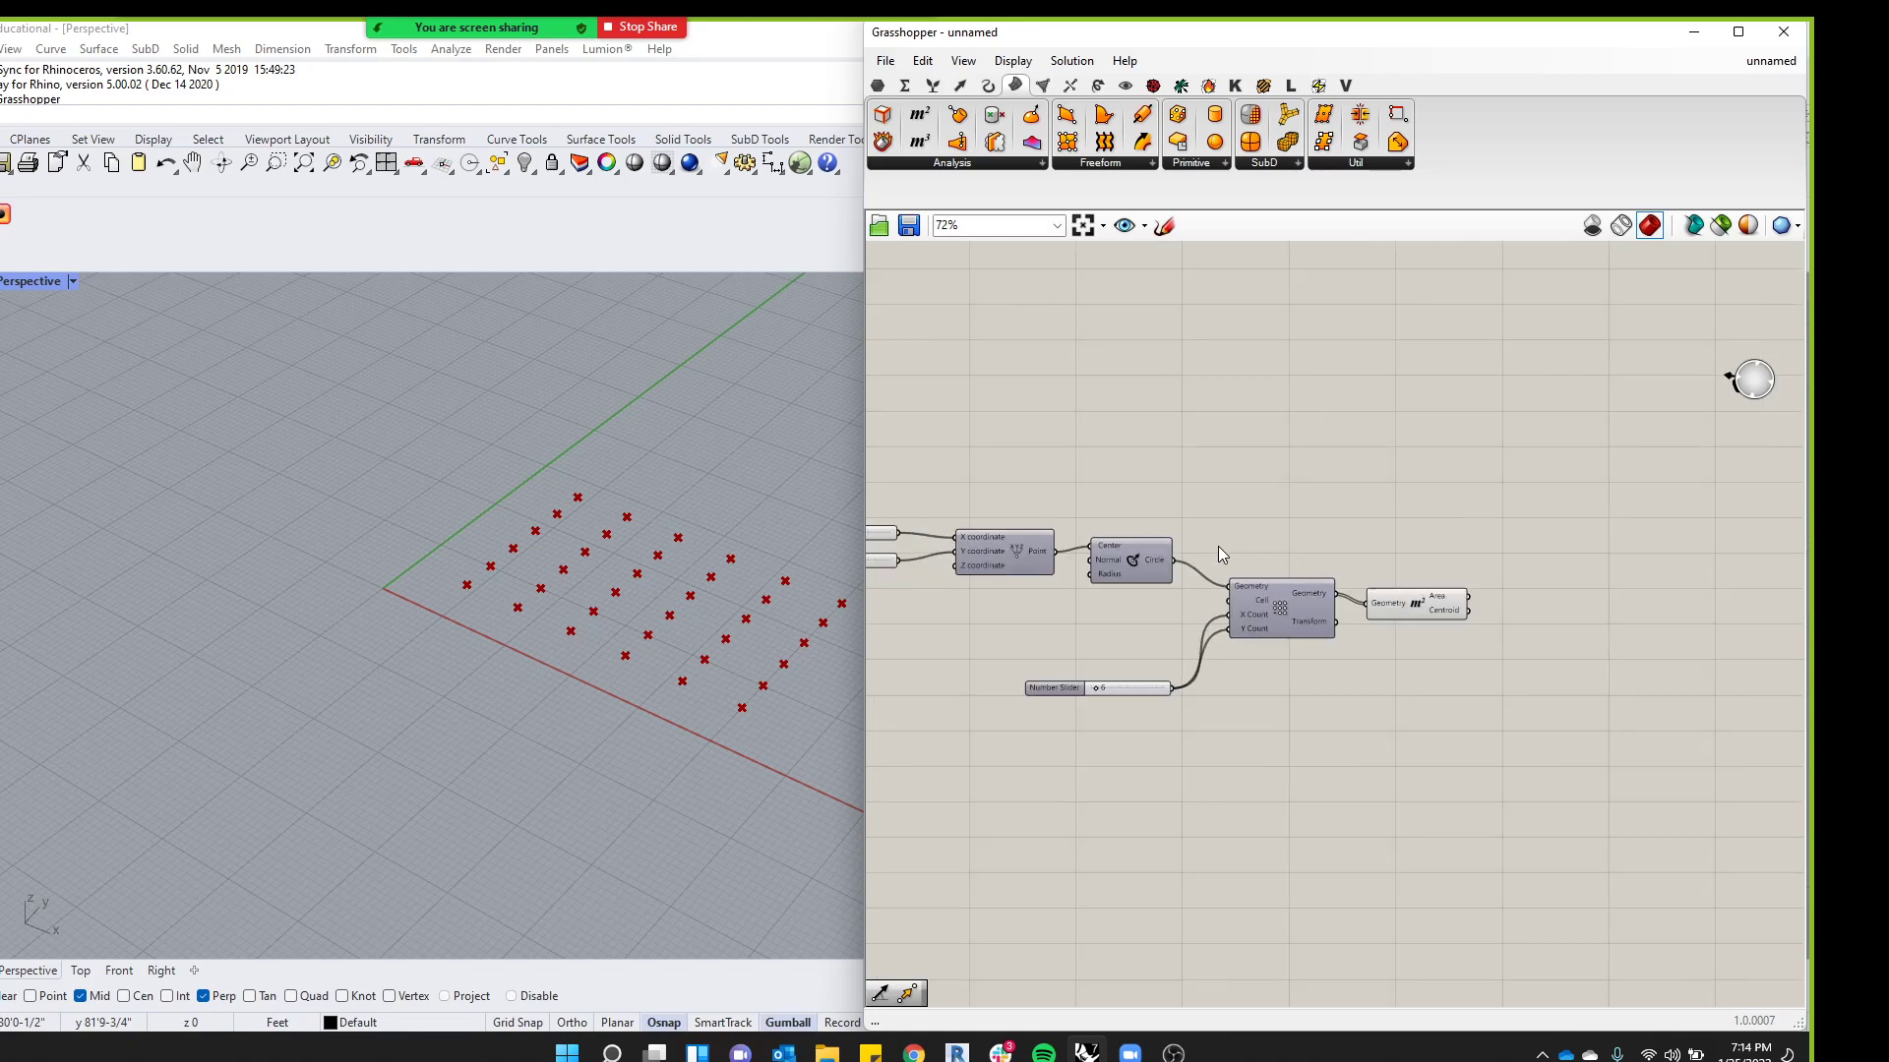
drag(1195, 655, 1201, 653)
scroll(1206, 632, down, 2)
scroll(903, 506, up, 3)
drag(1028, 513, 1030, 553)
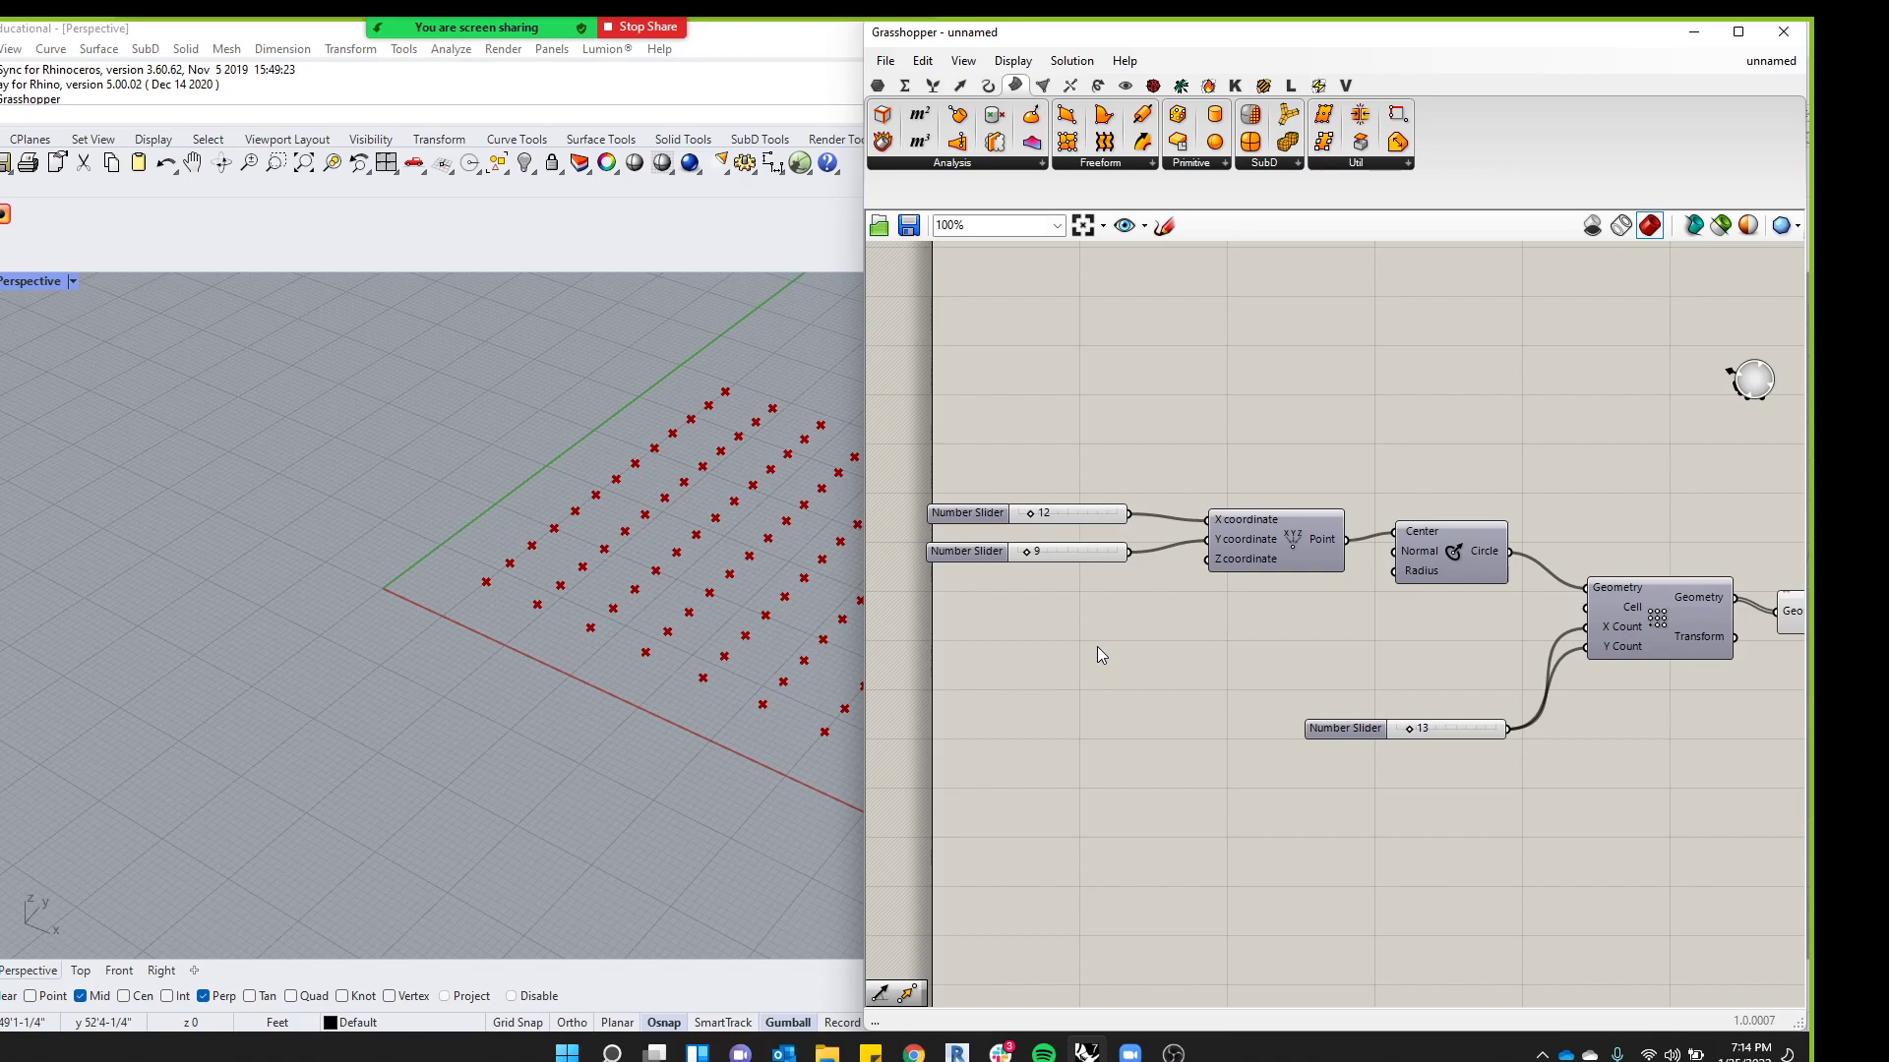
Select the Area component and read the values of its Centroid output
scroll(1320, 666, down, 4)
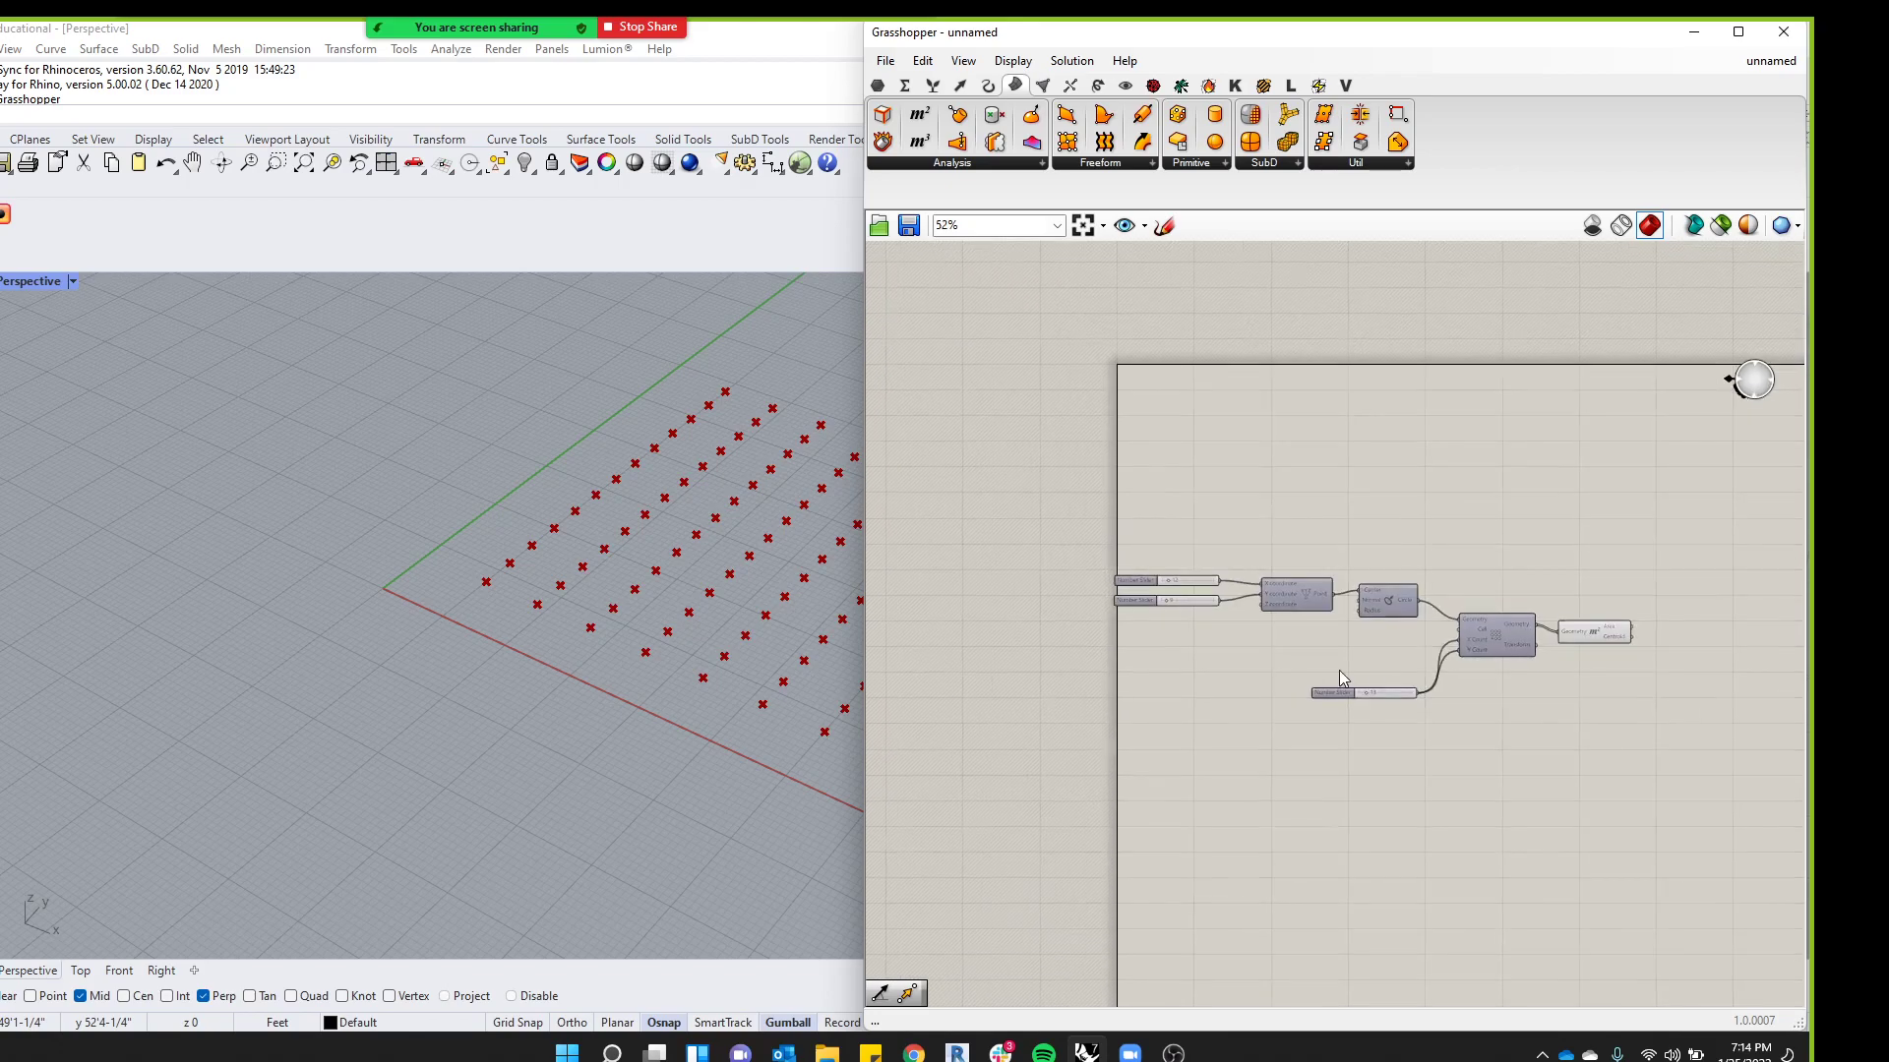
scroll(1632, 602, up, 5)
click(1618, 651)
scroll(1223, 561, down, 2)
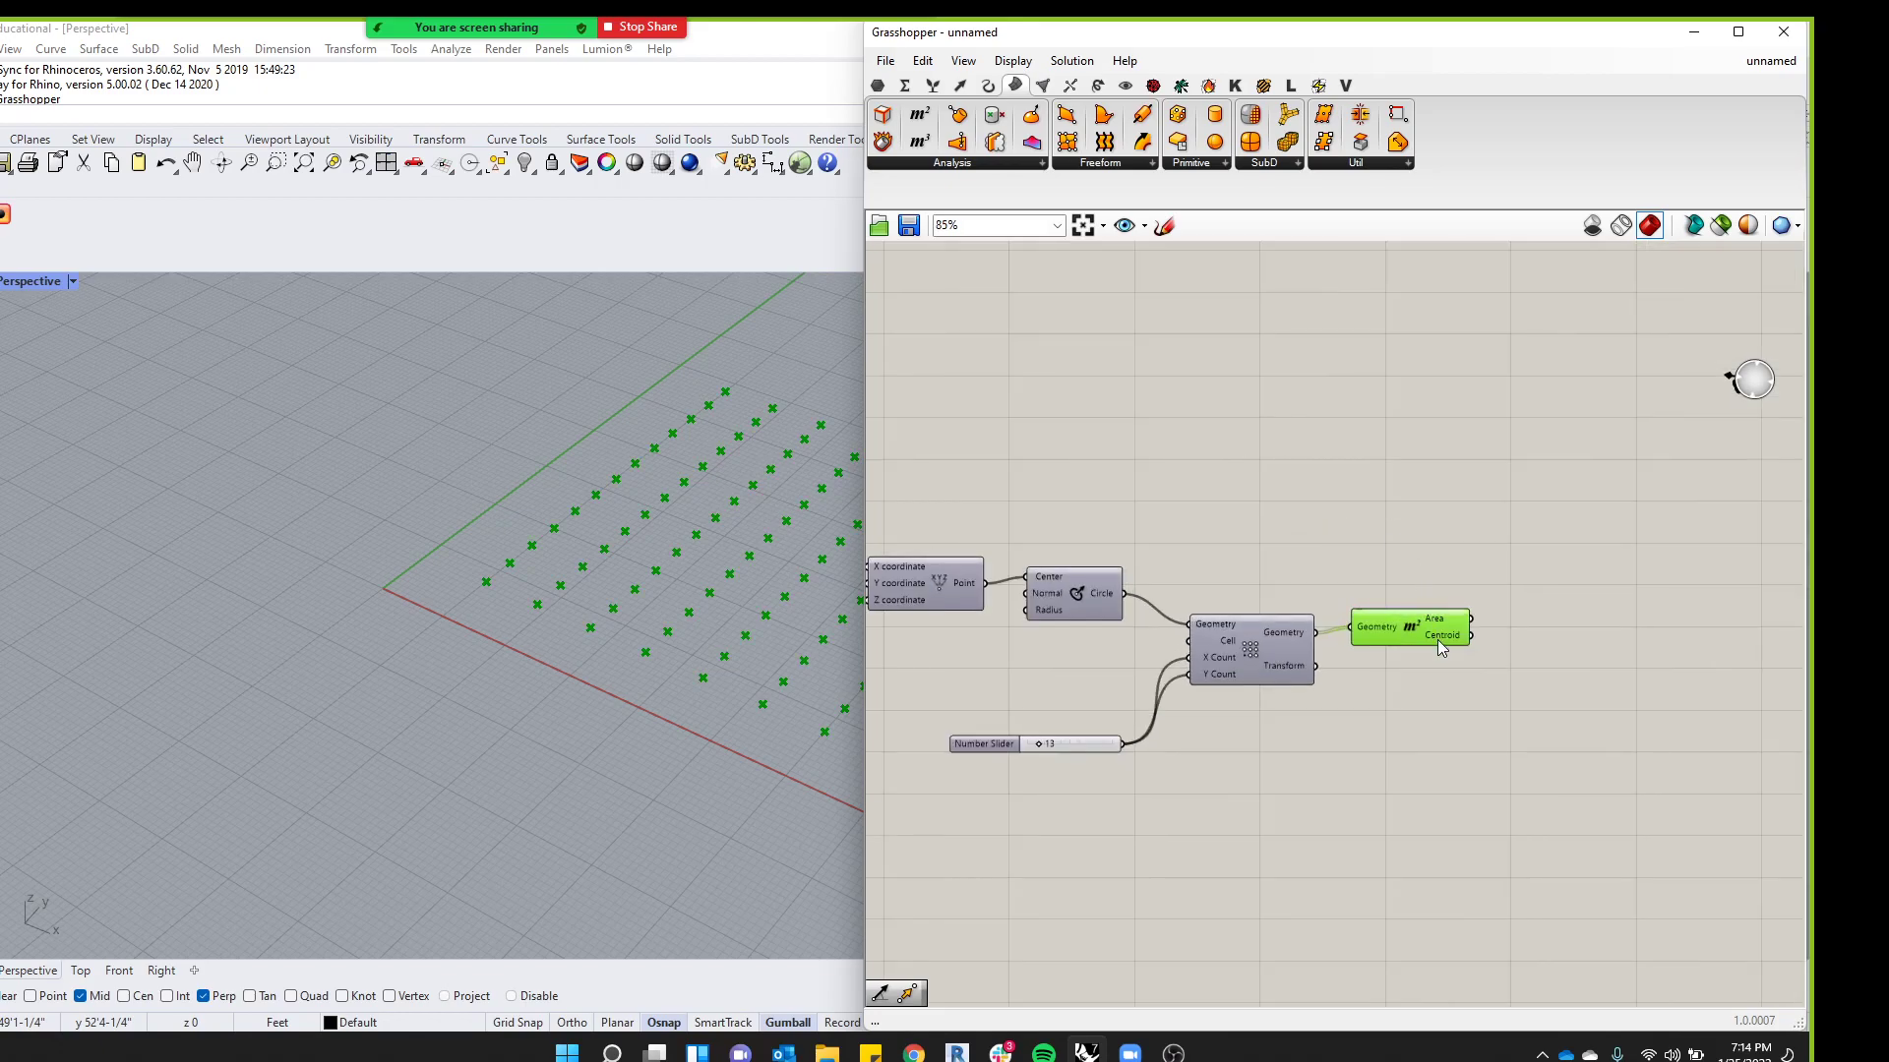
mouse_move(1437, 639)
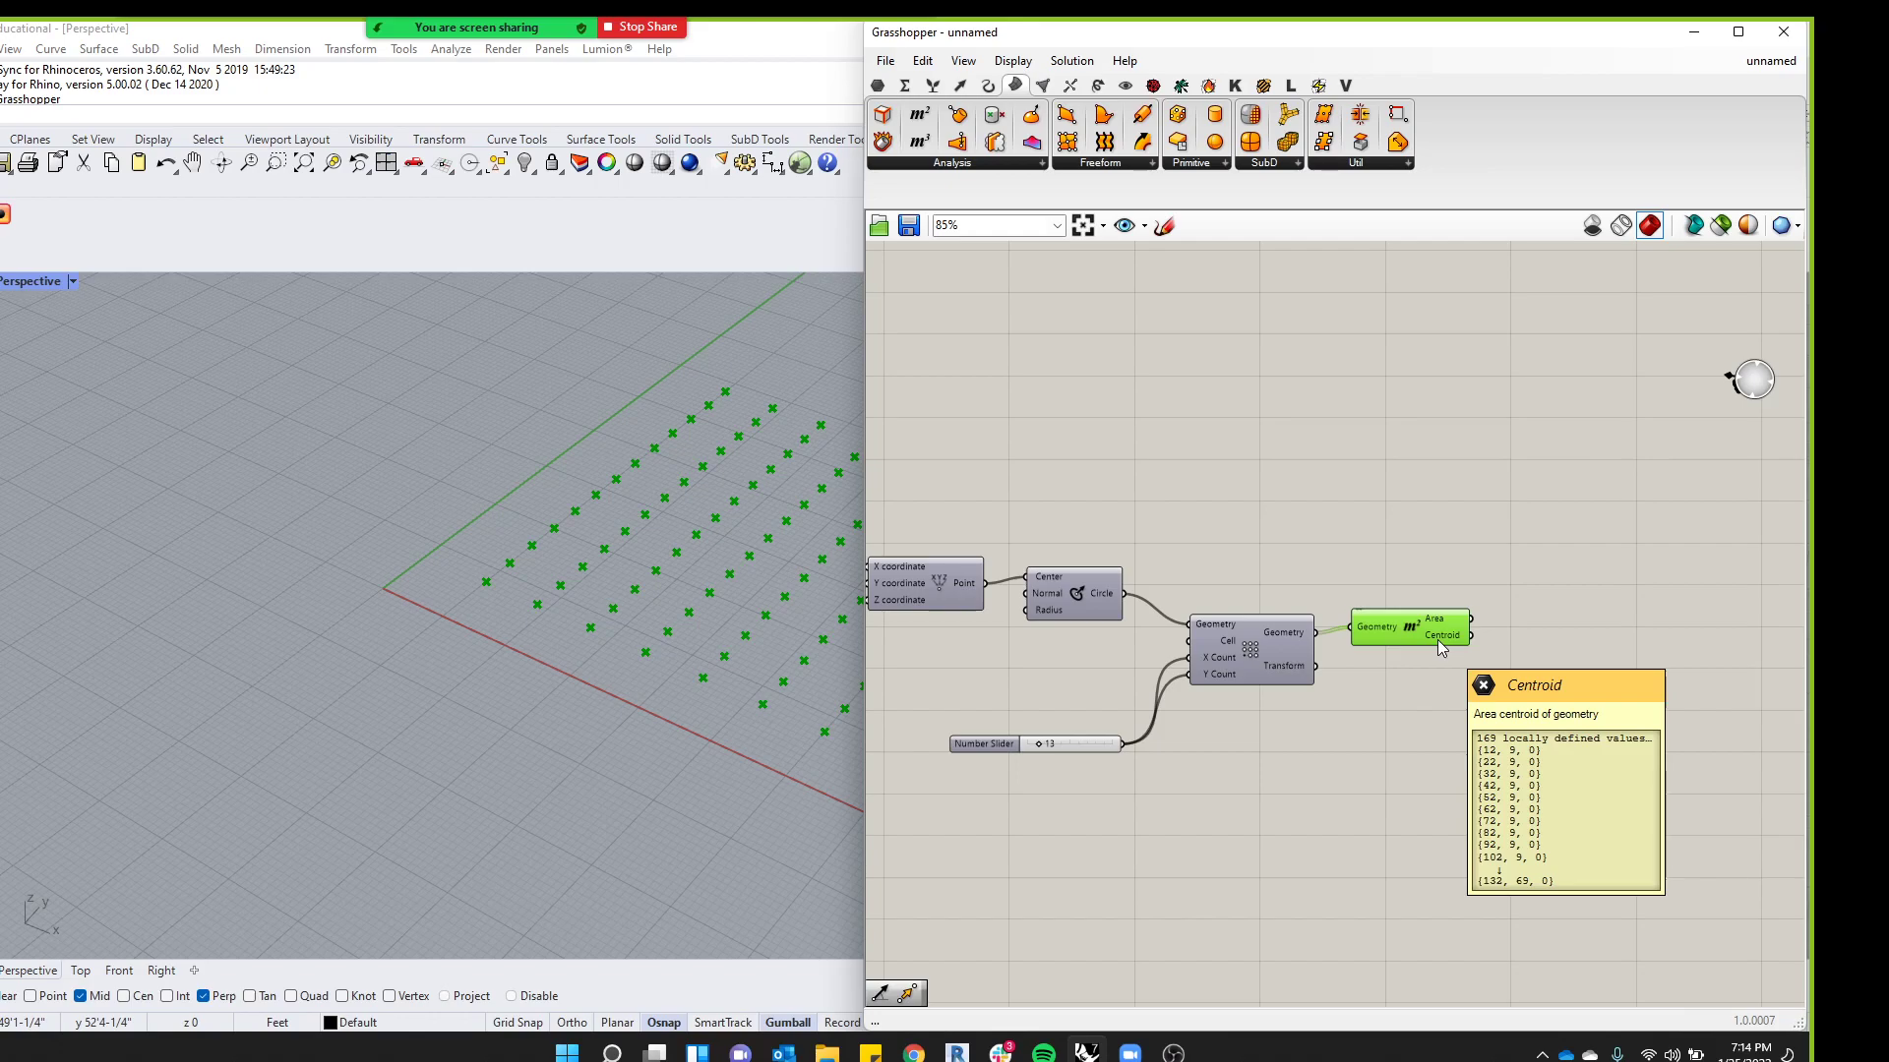
Place a second Circle CNR component beside the Area component's outputs
scroll(1534, 433, down, 1)
scroll(1318, 535, up, 1)
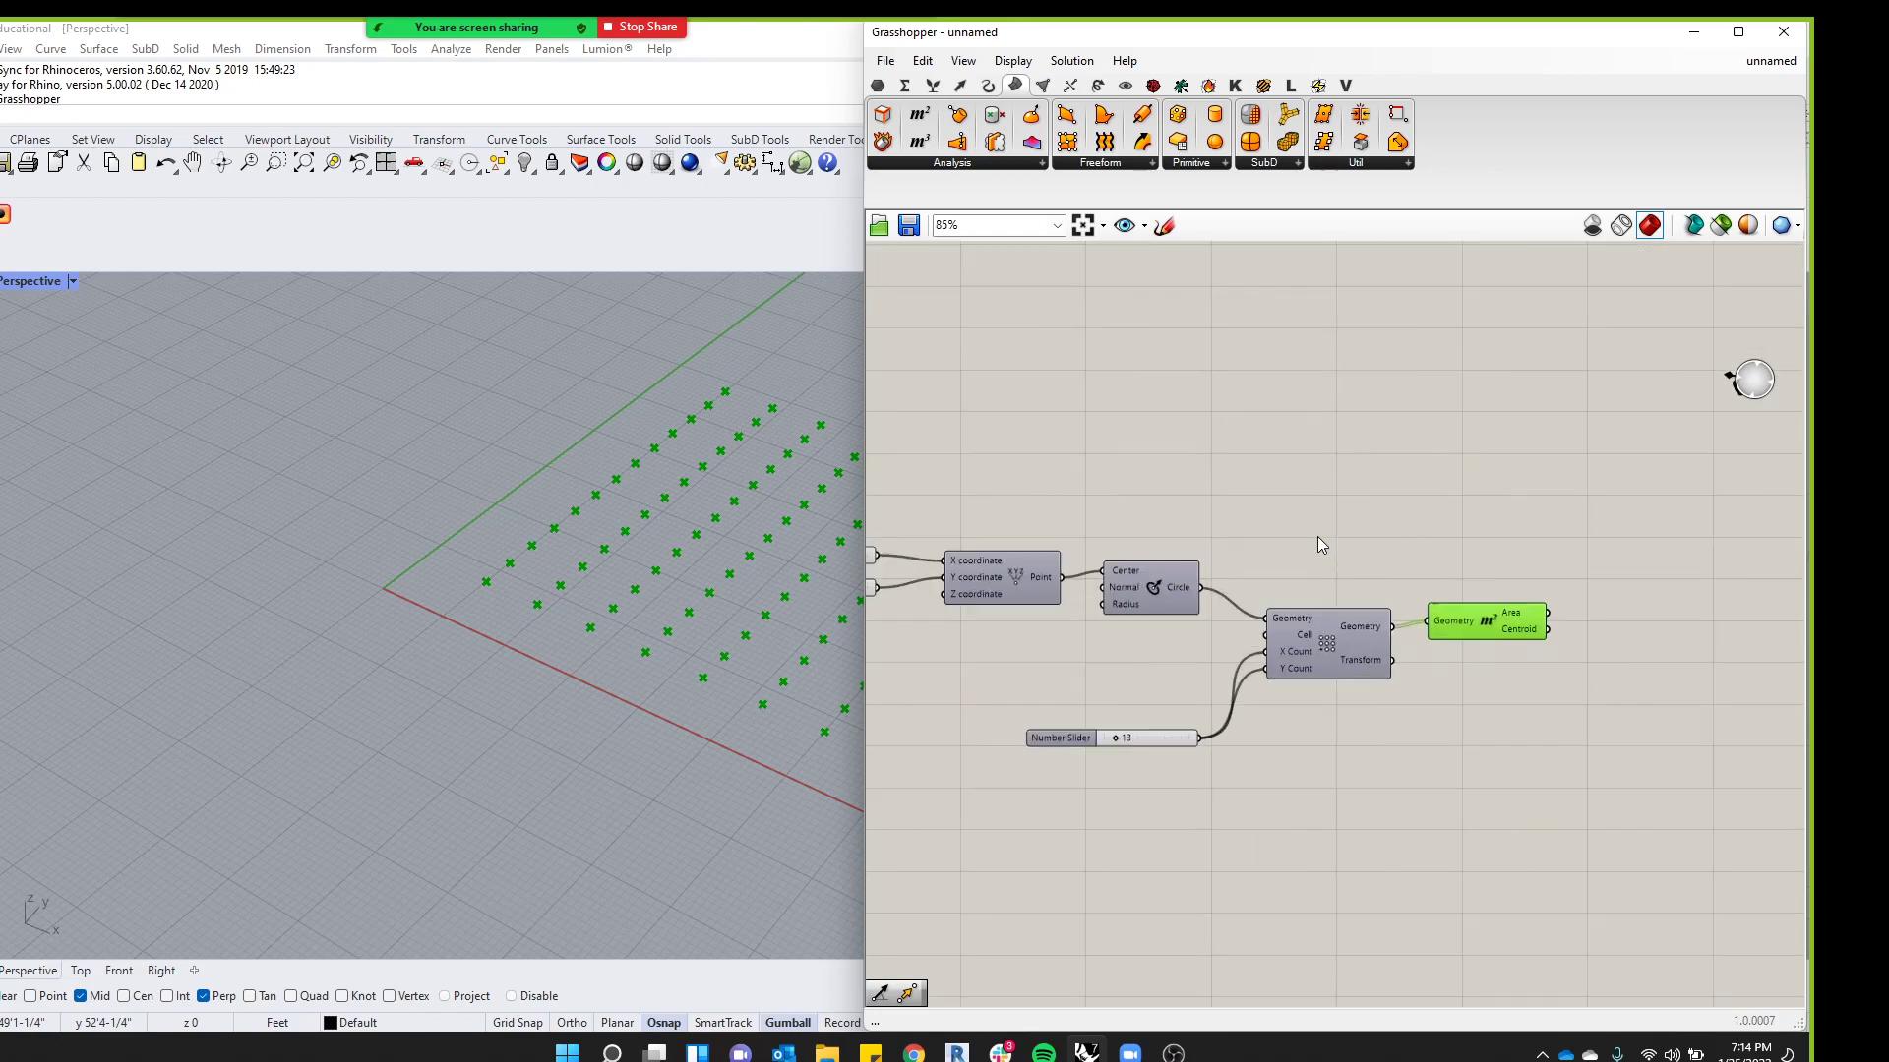
click(989, 86)
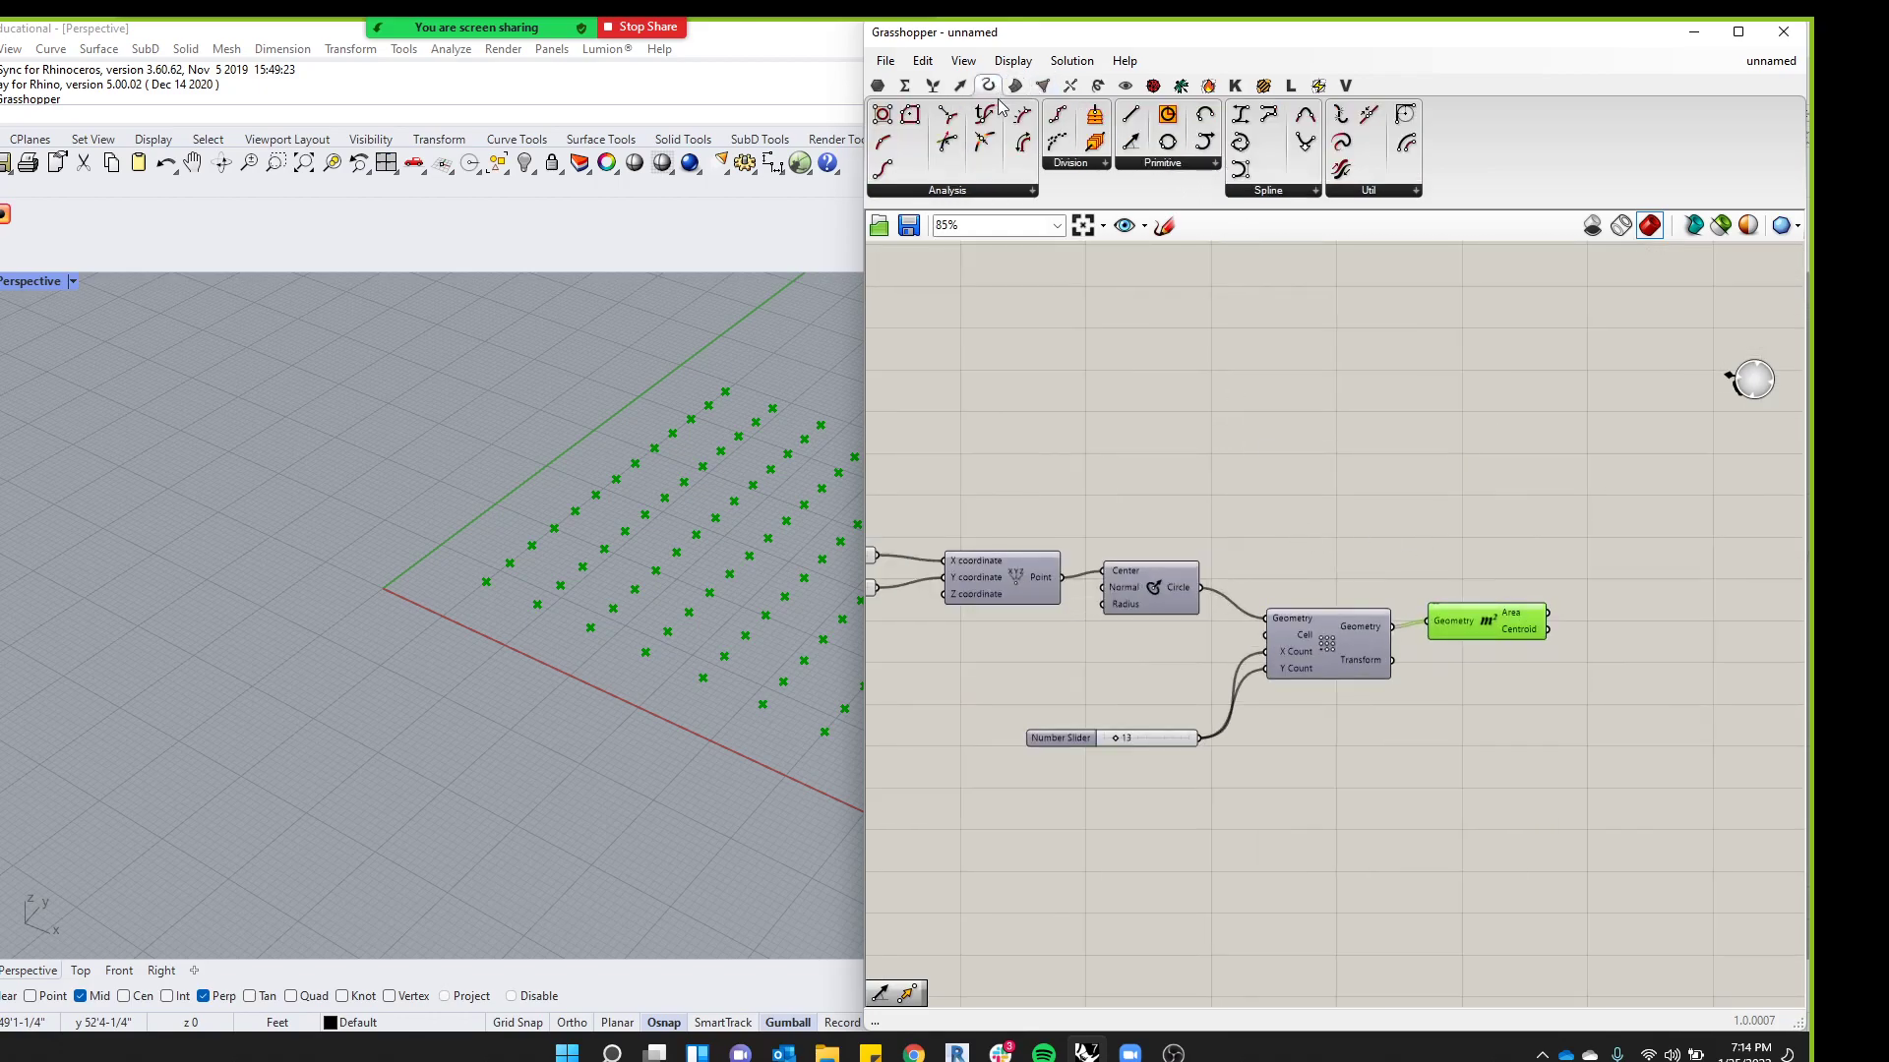
click(1190, 163)
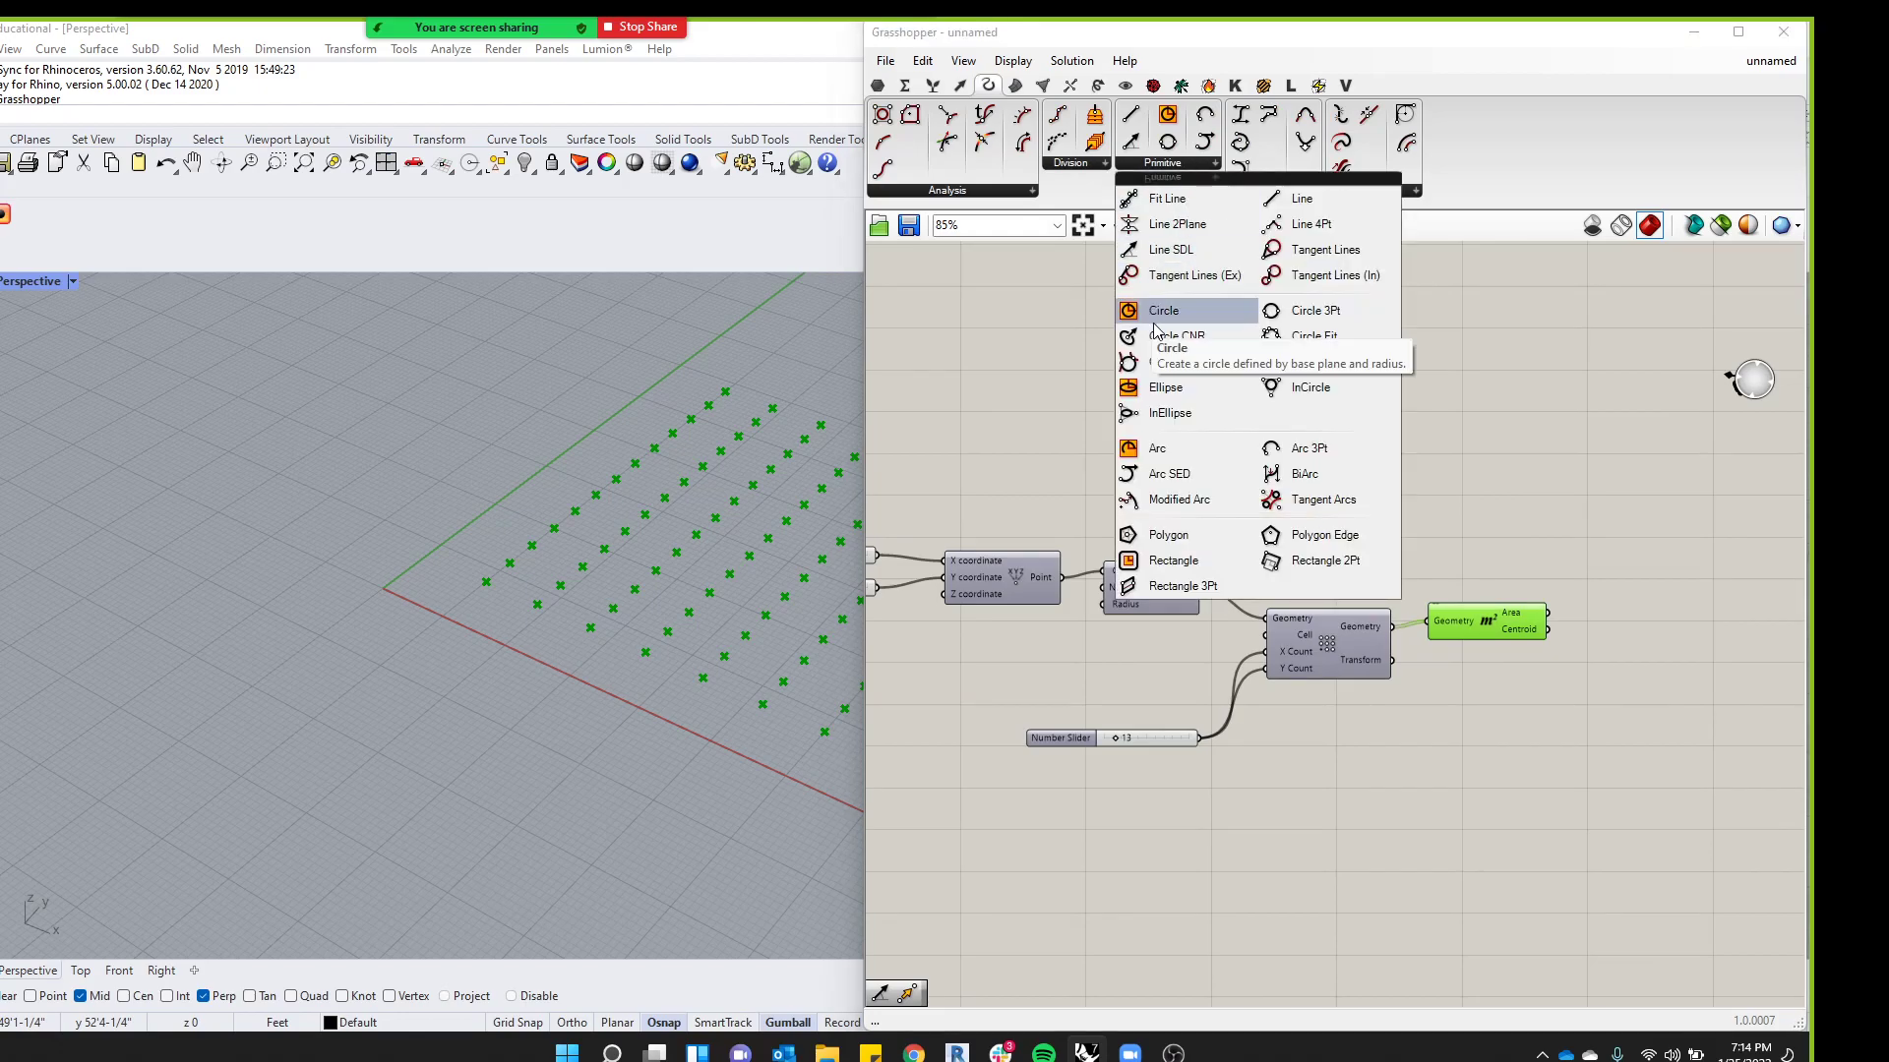
click(1208, 337)
click(1620, 536)
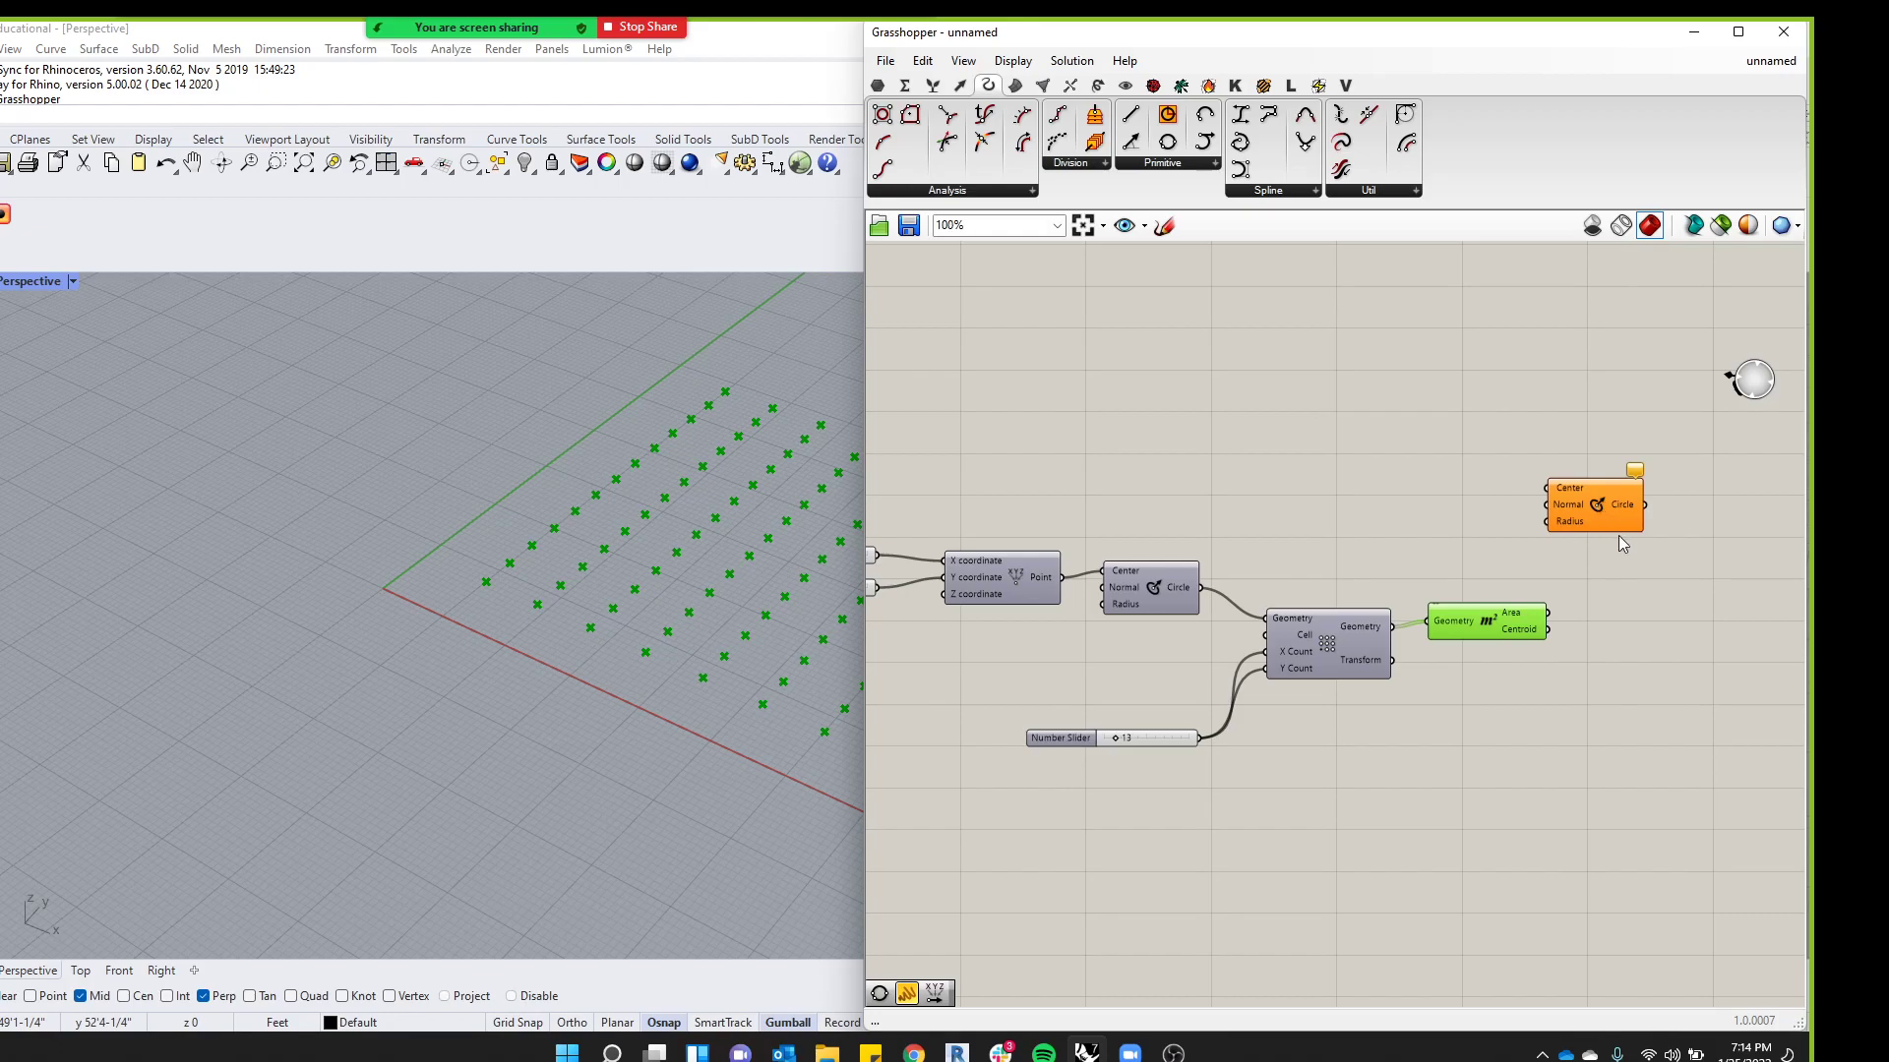
scroll(1650, 588, up, 3)
drag(1651, 588, 1660, 681)
scroll(1466, 464, down, 1)
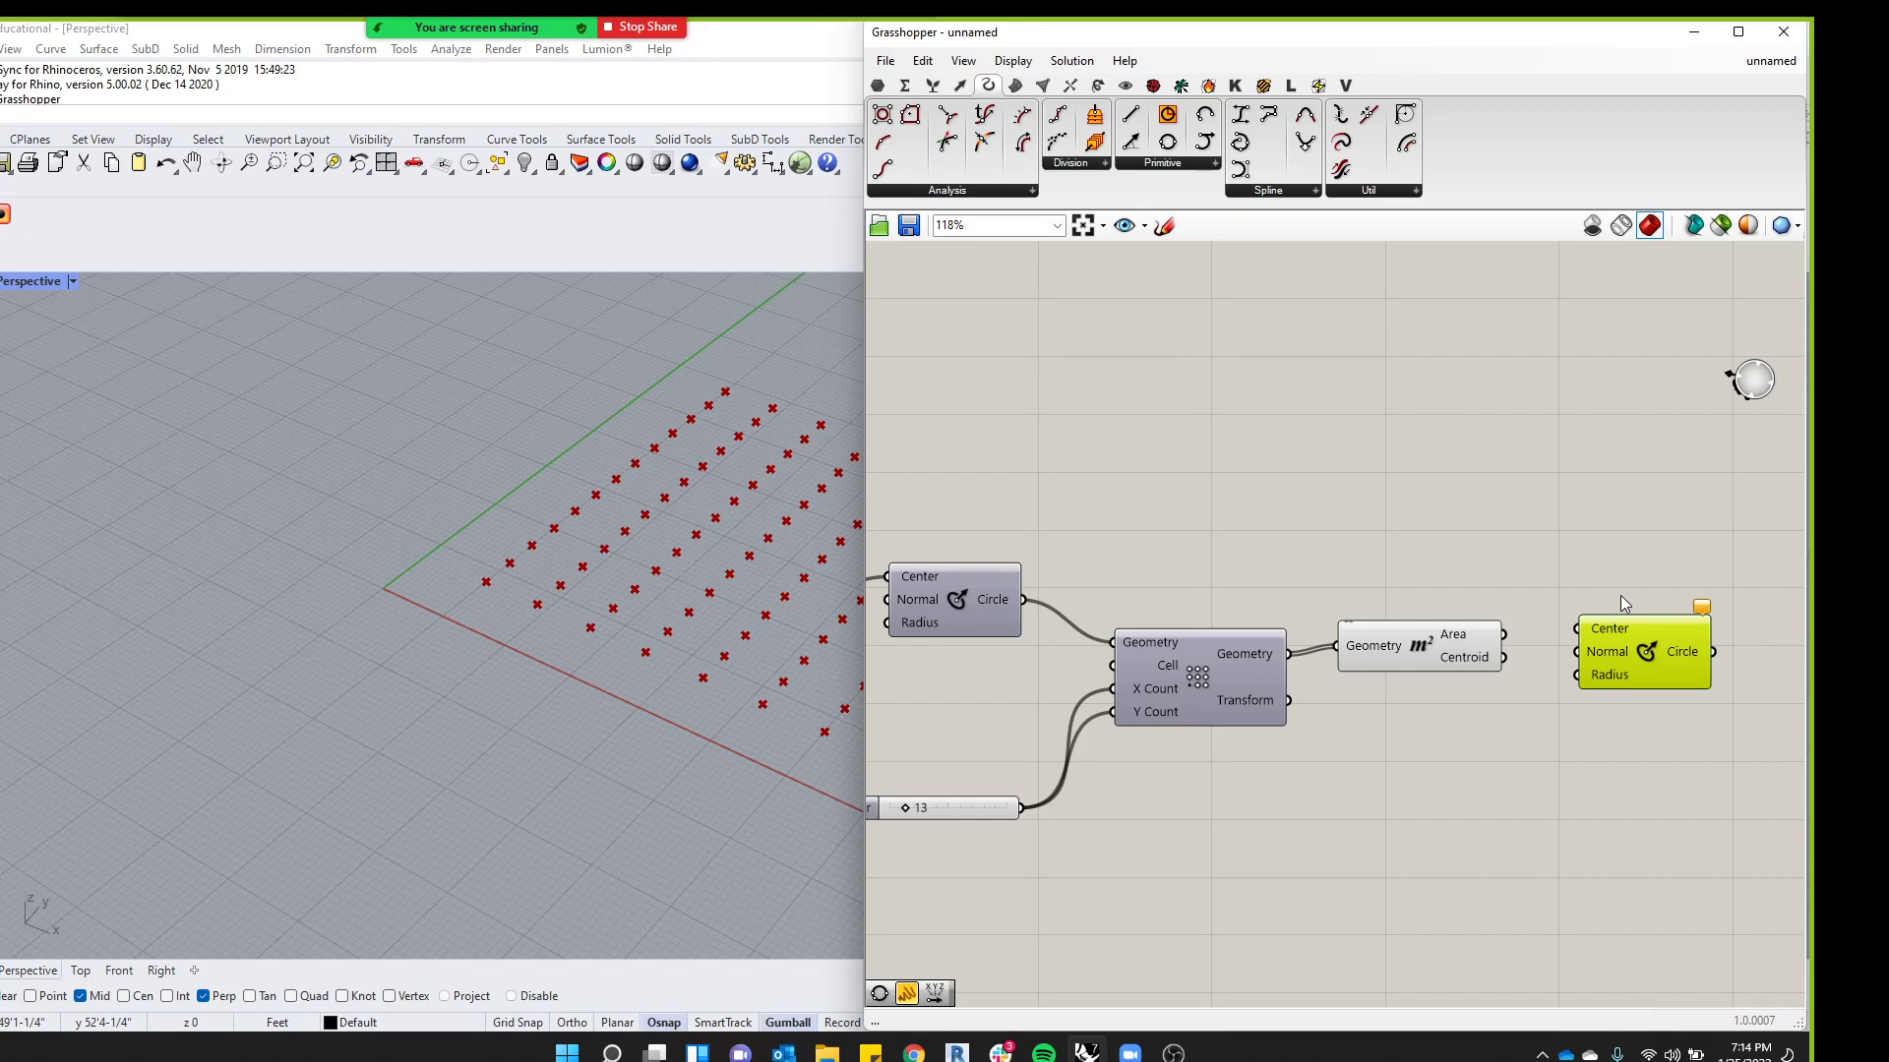
Connect Area's Centroid output to the second Circle component's Center input and inspect the resulting circles
drag(1512, 669, 1578, 629)
scroll(665, 596, up, 2)
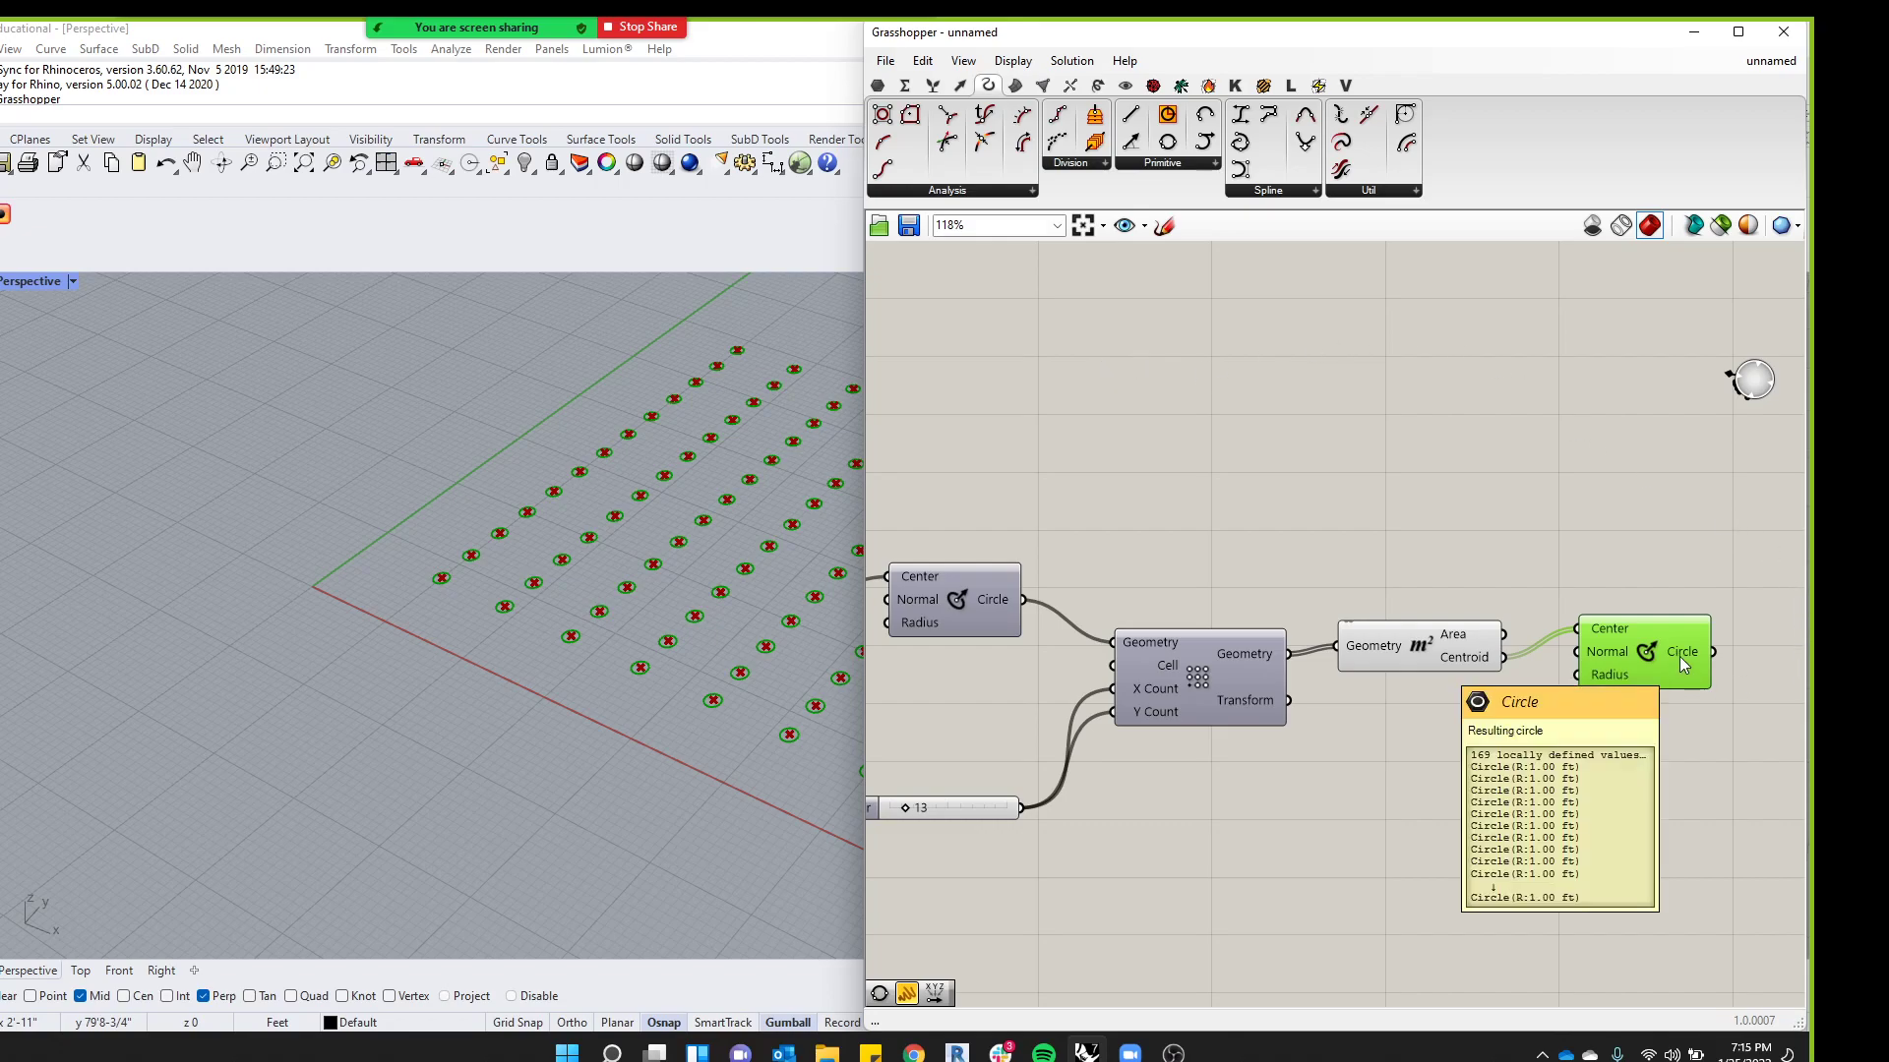
mouse_move(1692, 661)
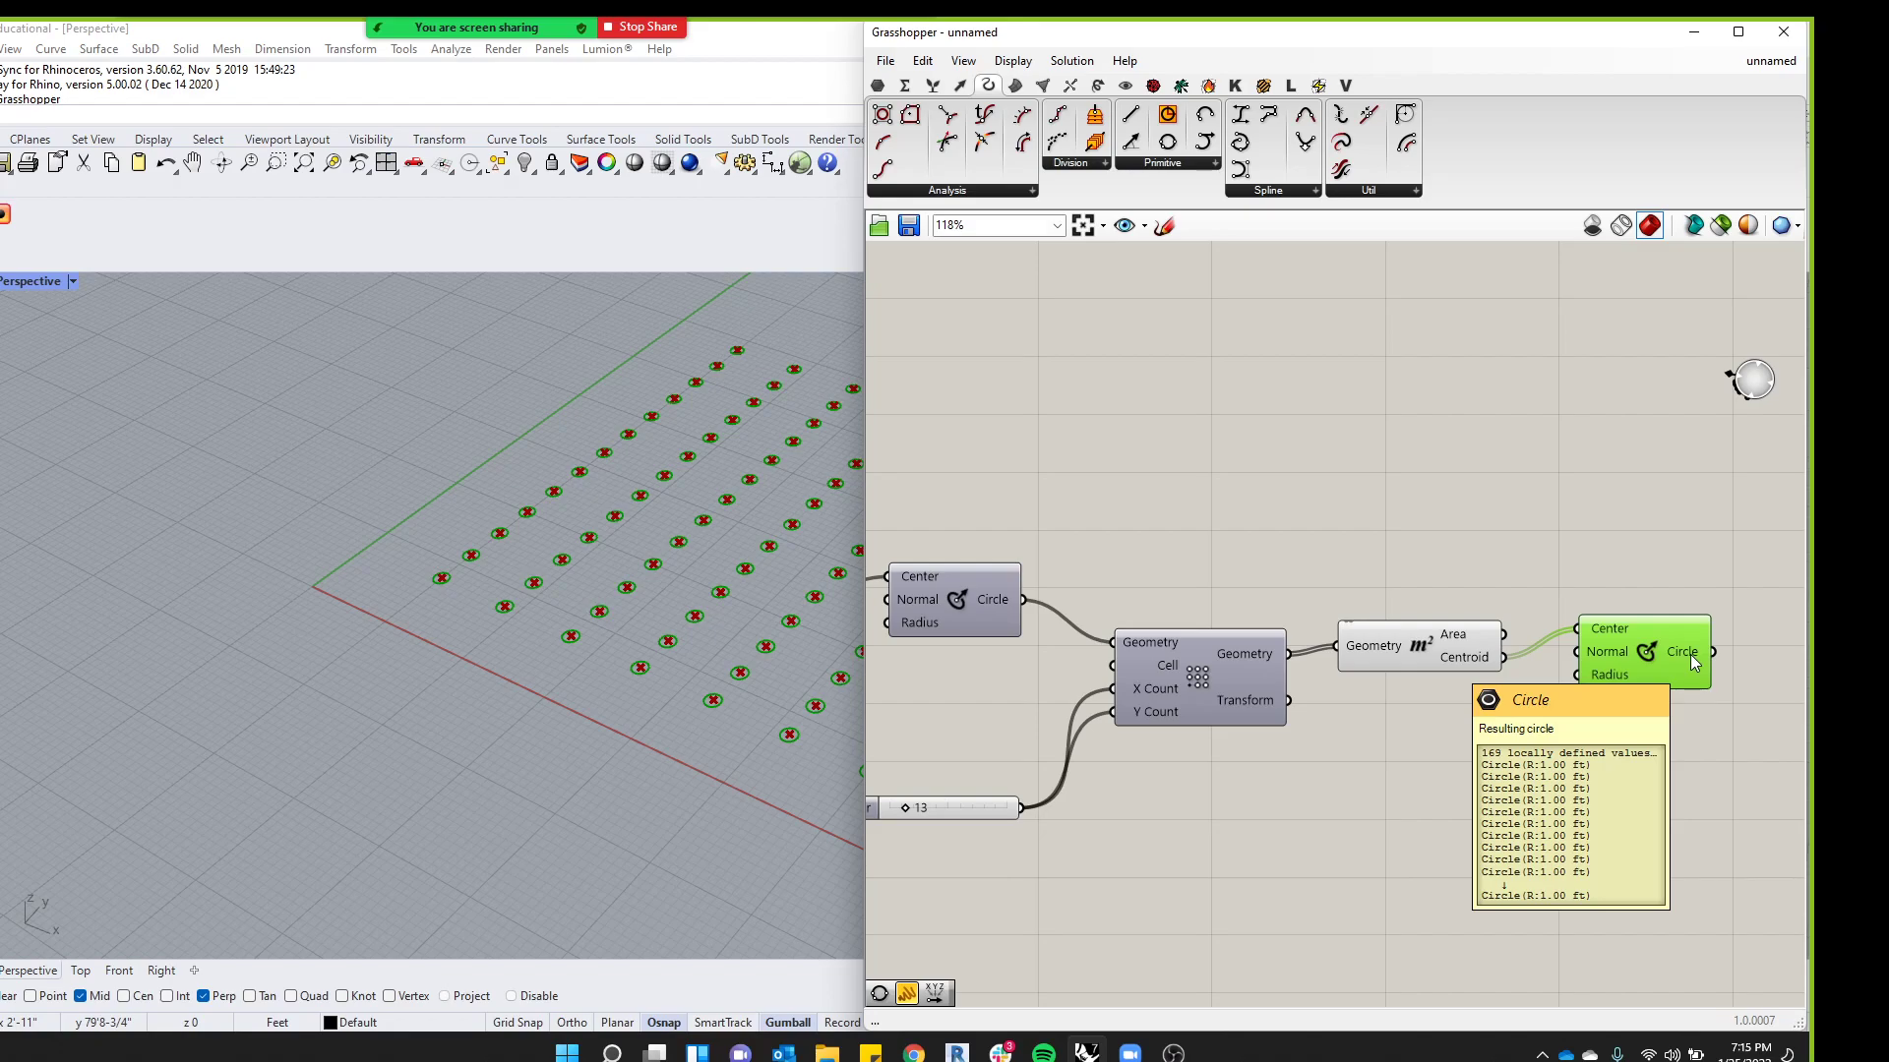
Add a Panel beside the second Circle component, connect the Circle output to it and enlarge it to list more entries
click(1377, 252)
click(879, 89)
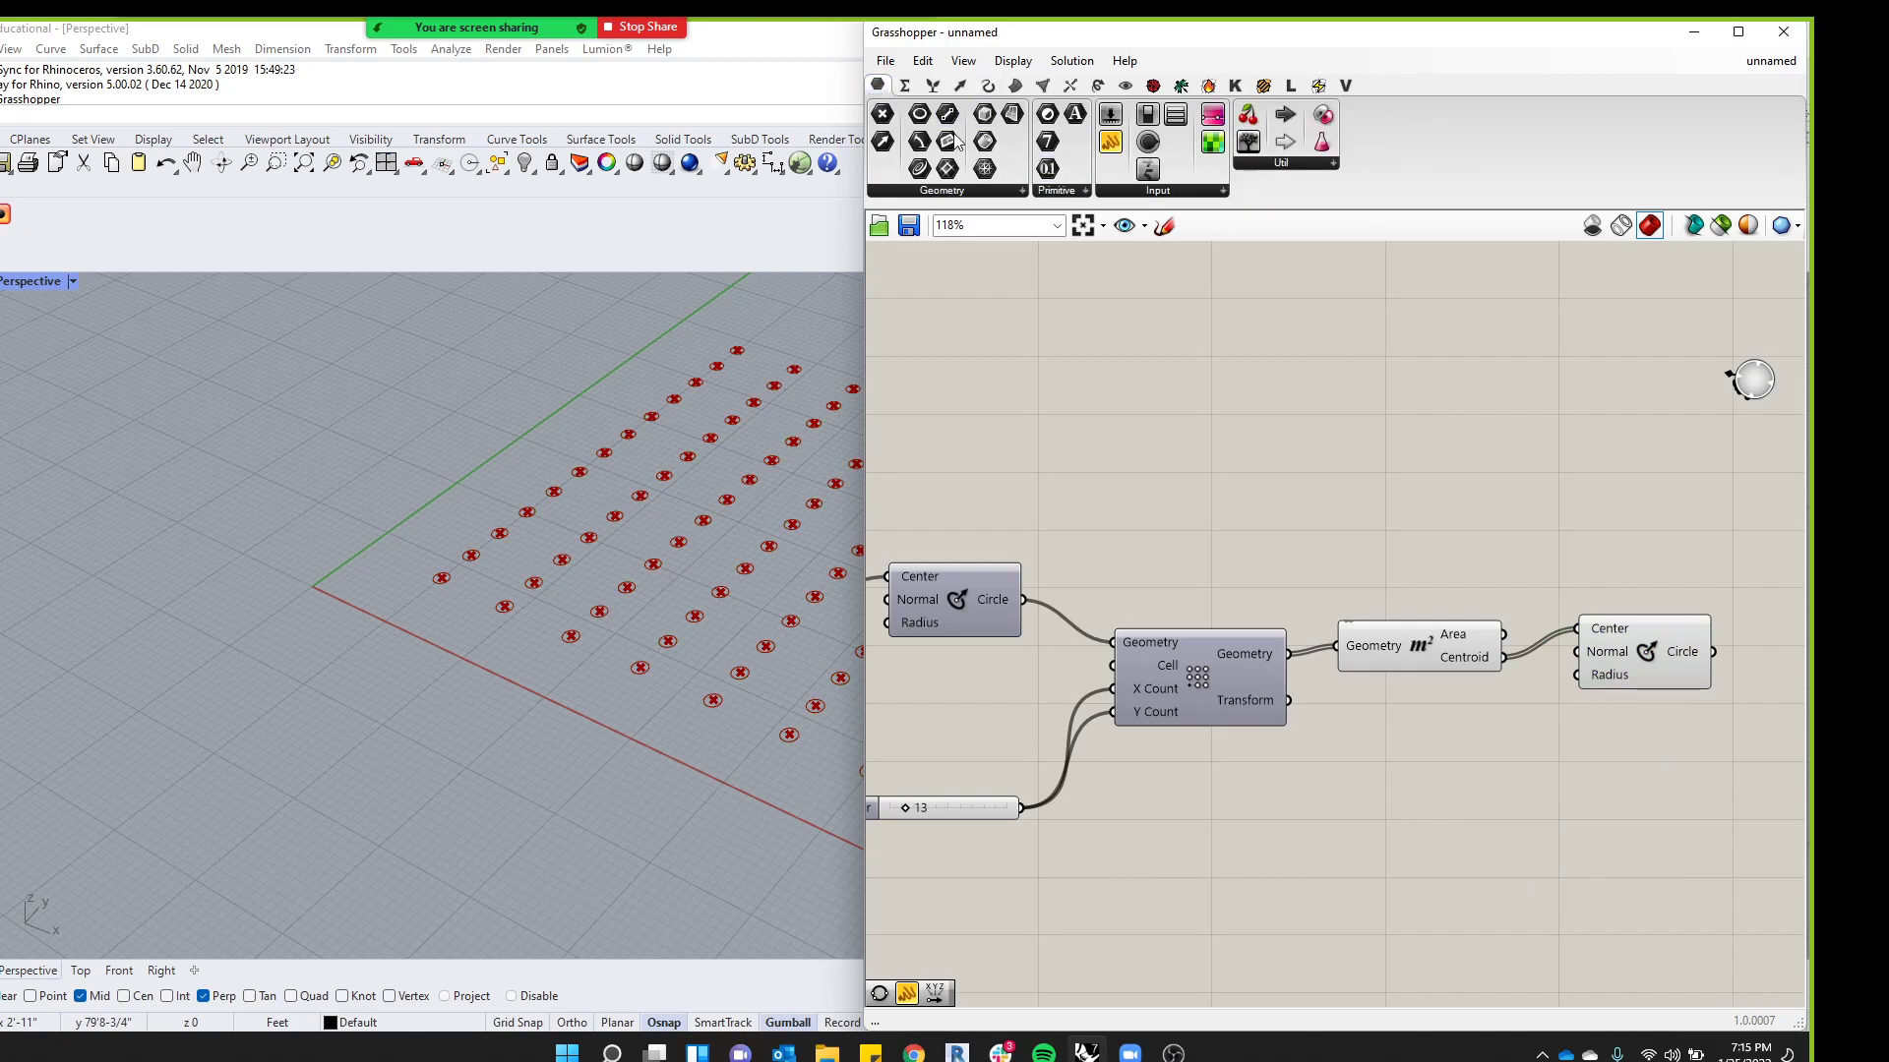
click(1117, 144)
click(1417, 433)
scroll(1260, 427, down, 3)
drag(1260, 427, 1547, 457)
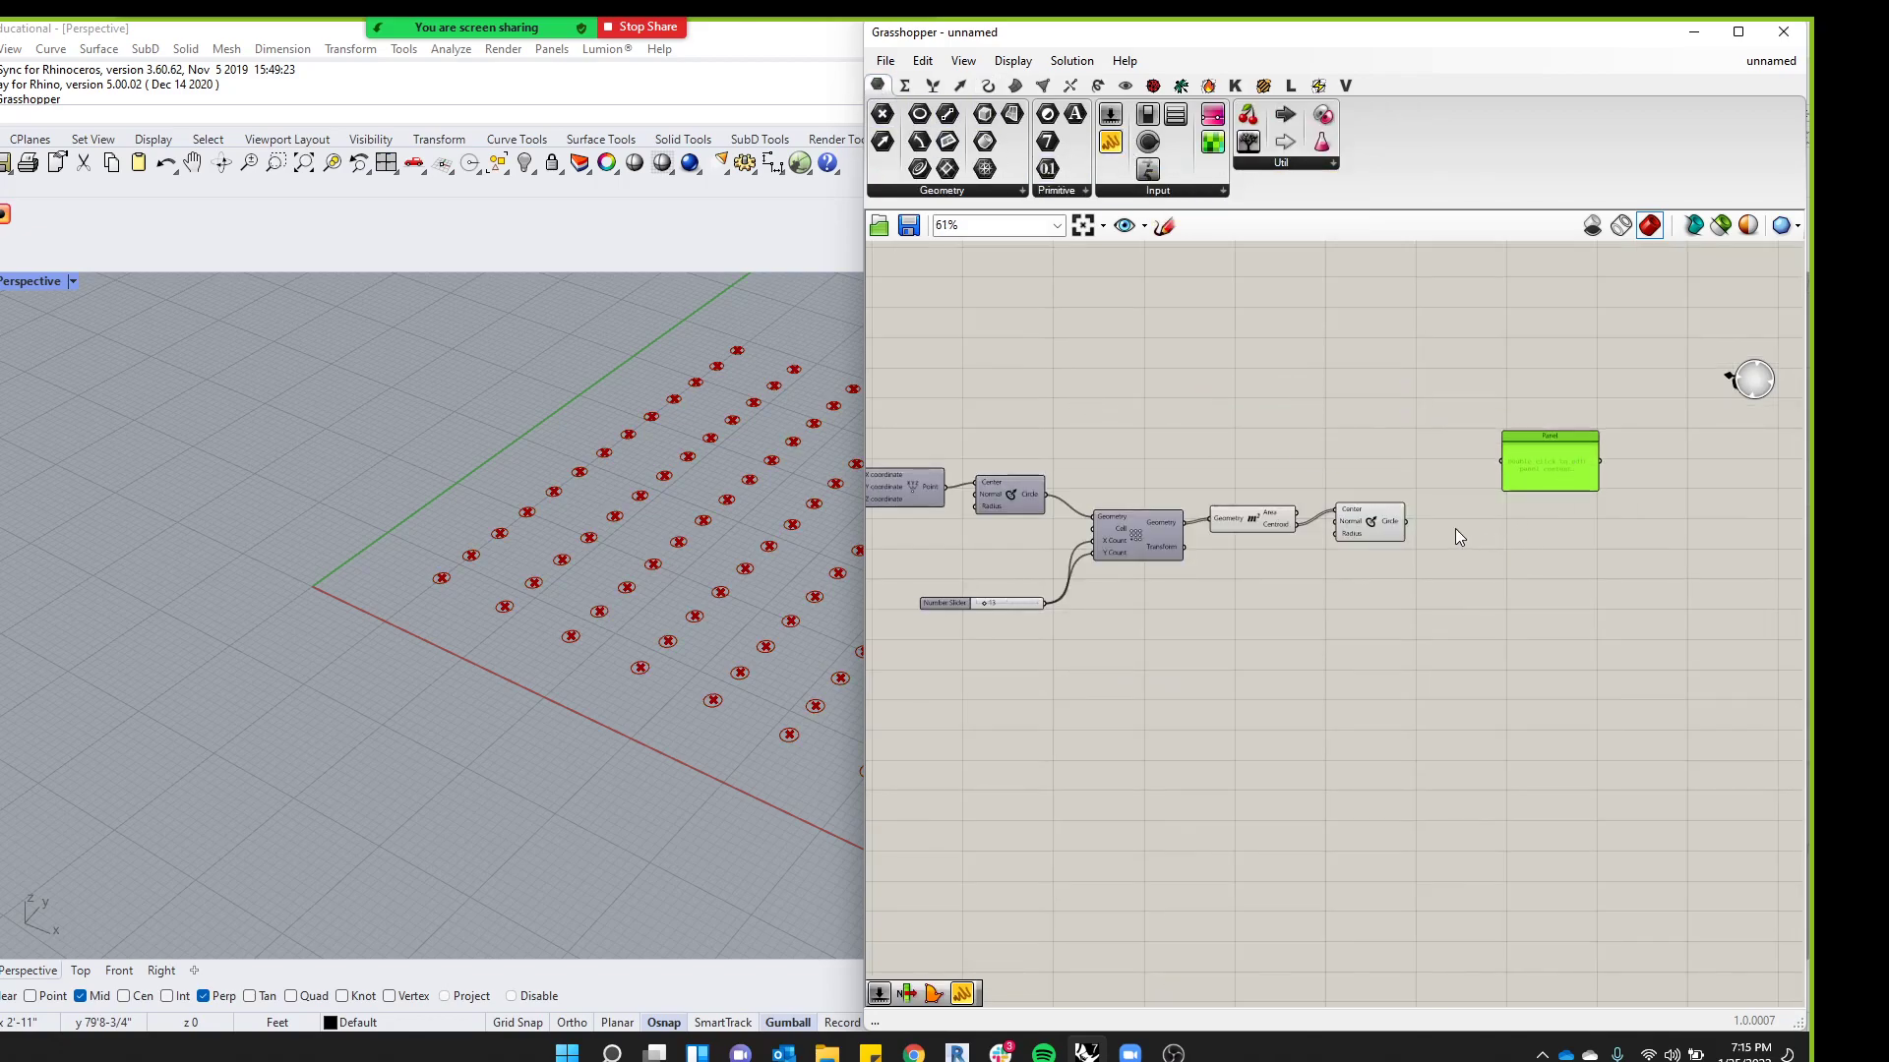
drag(1406, 522, 1500, 697)
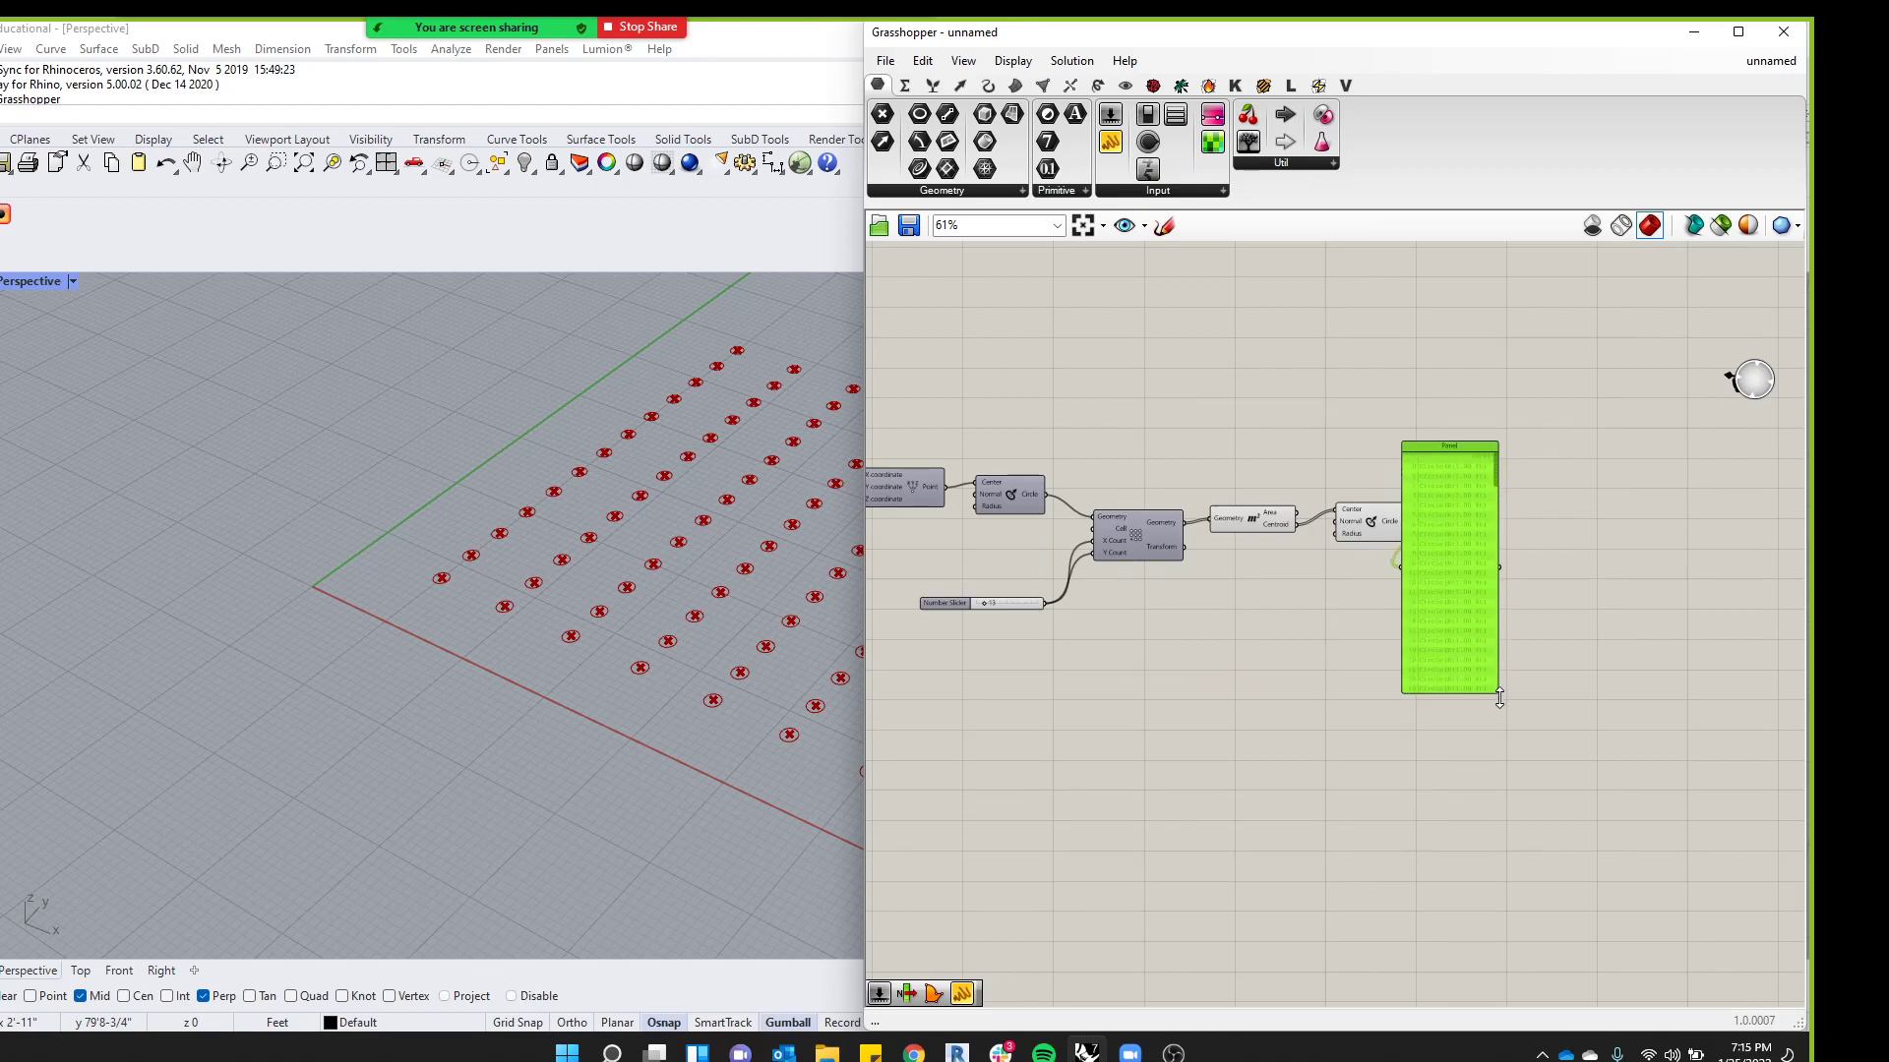
Read through the panel's list of circles down to its last entry
scroll(1504, 453, up, 3)
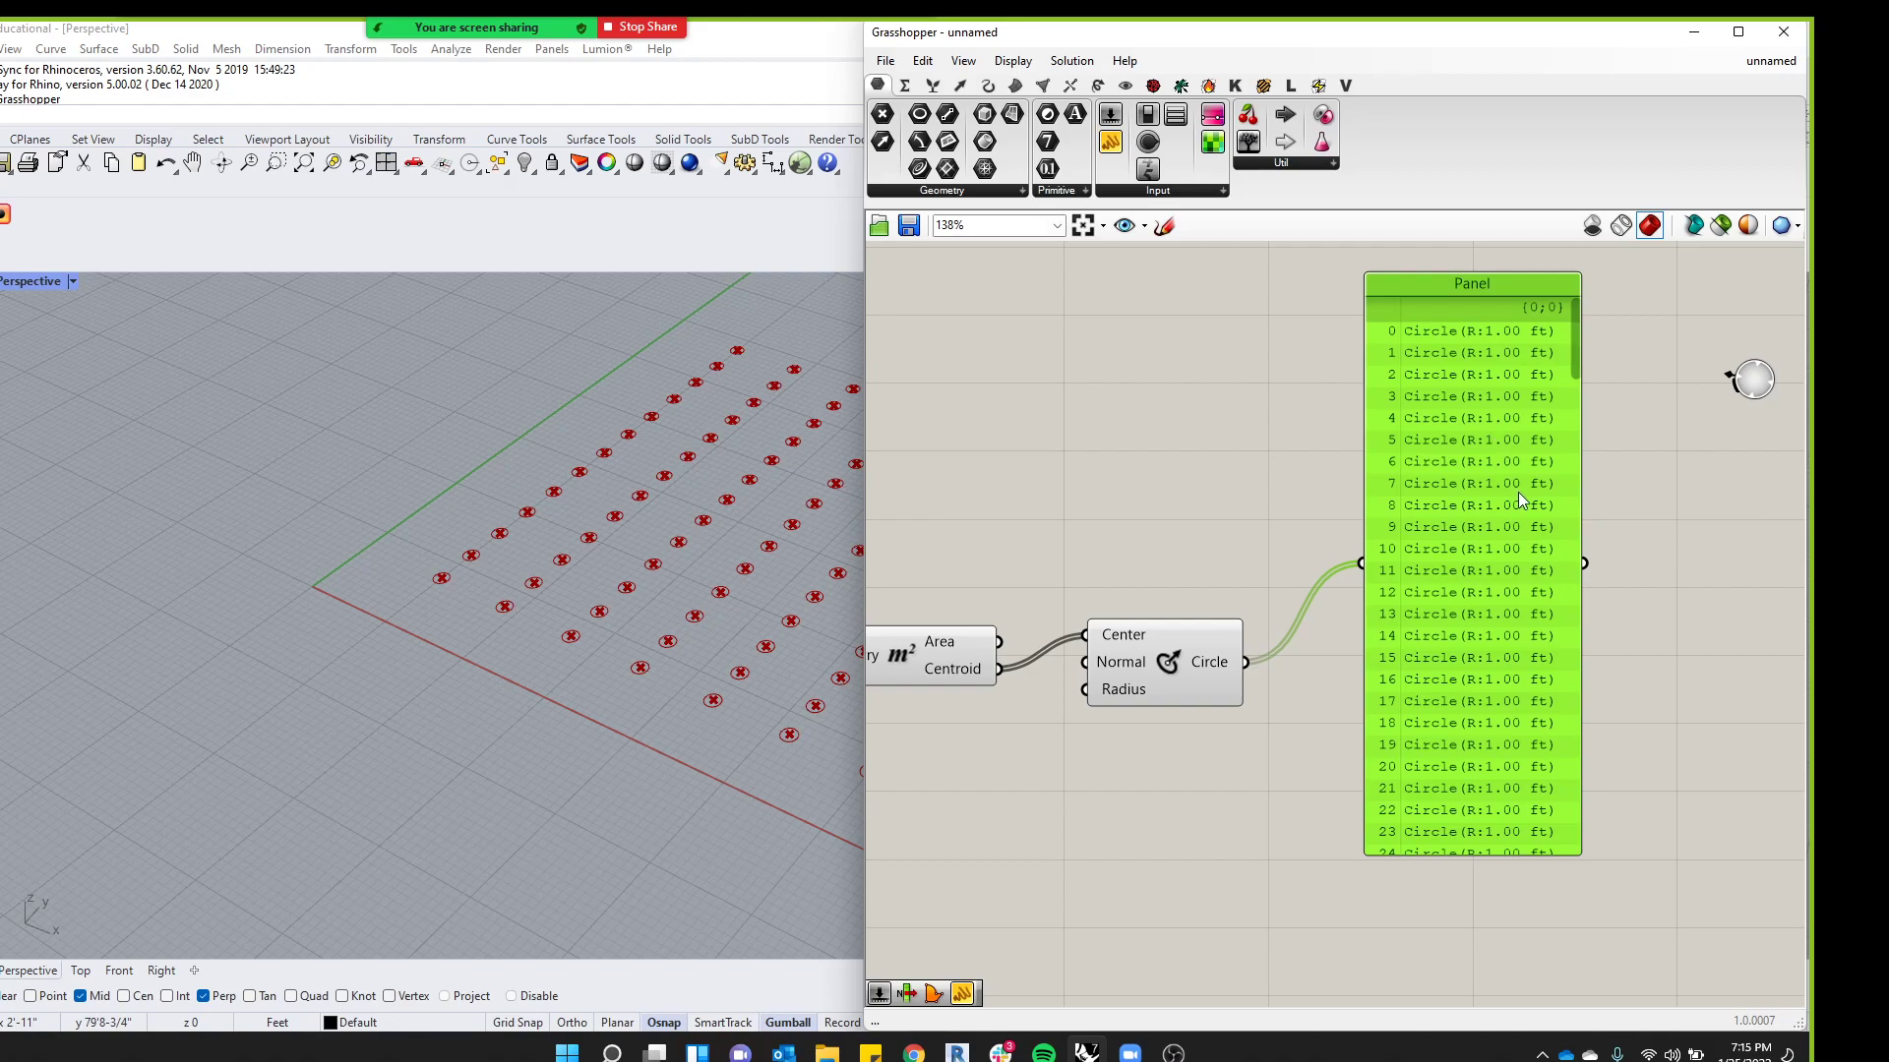
scroll(1509, 476, down, 3)
scroll(1546, 440, up, 2)
drag(1545, 372, 1516, 807)
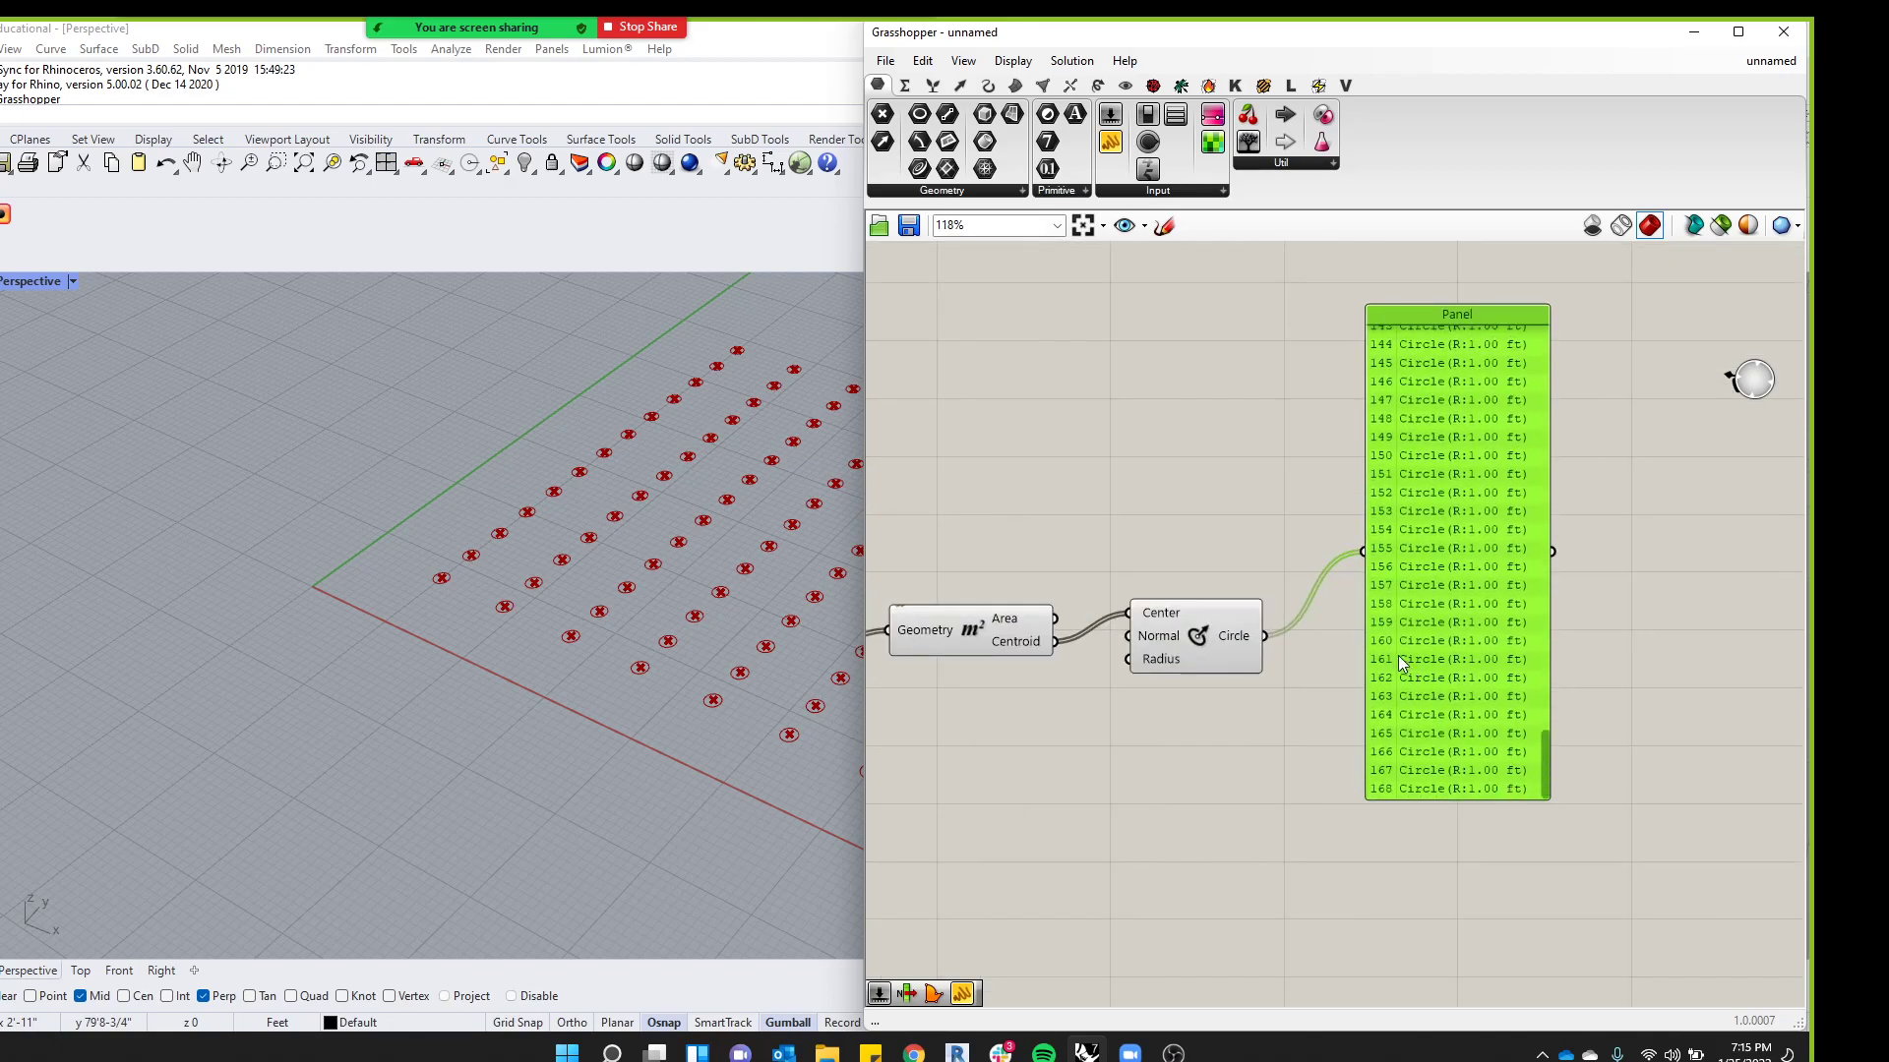
scroll(1312, 551, down, 5)
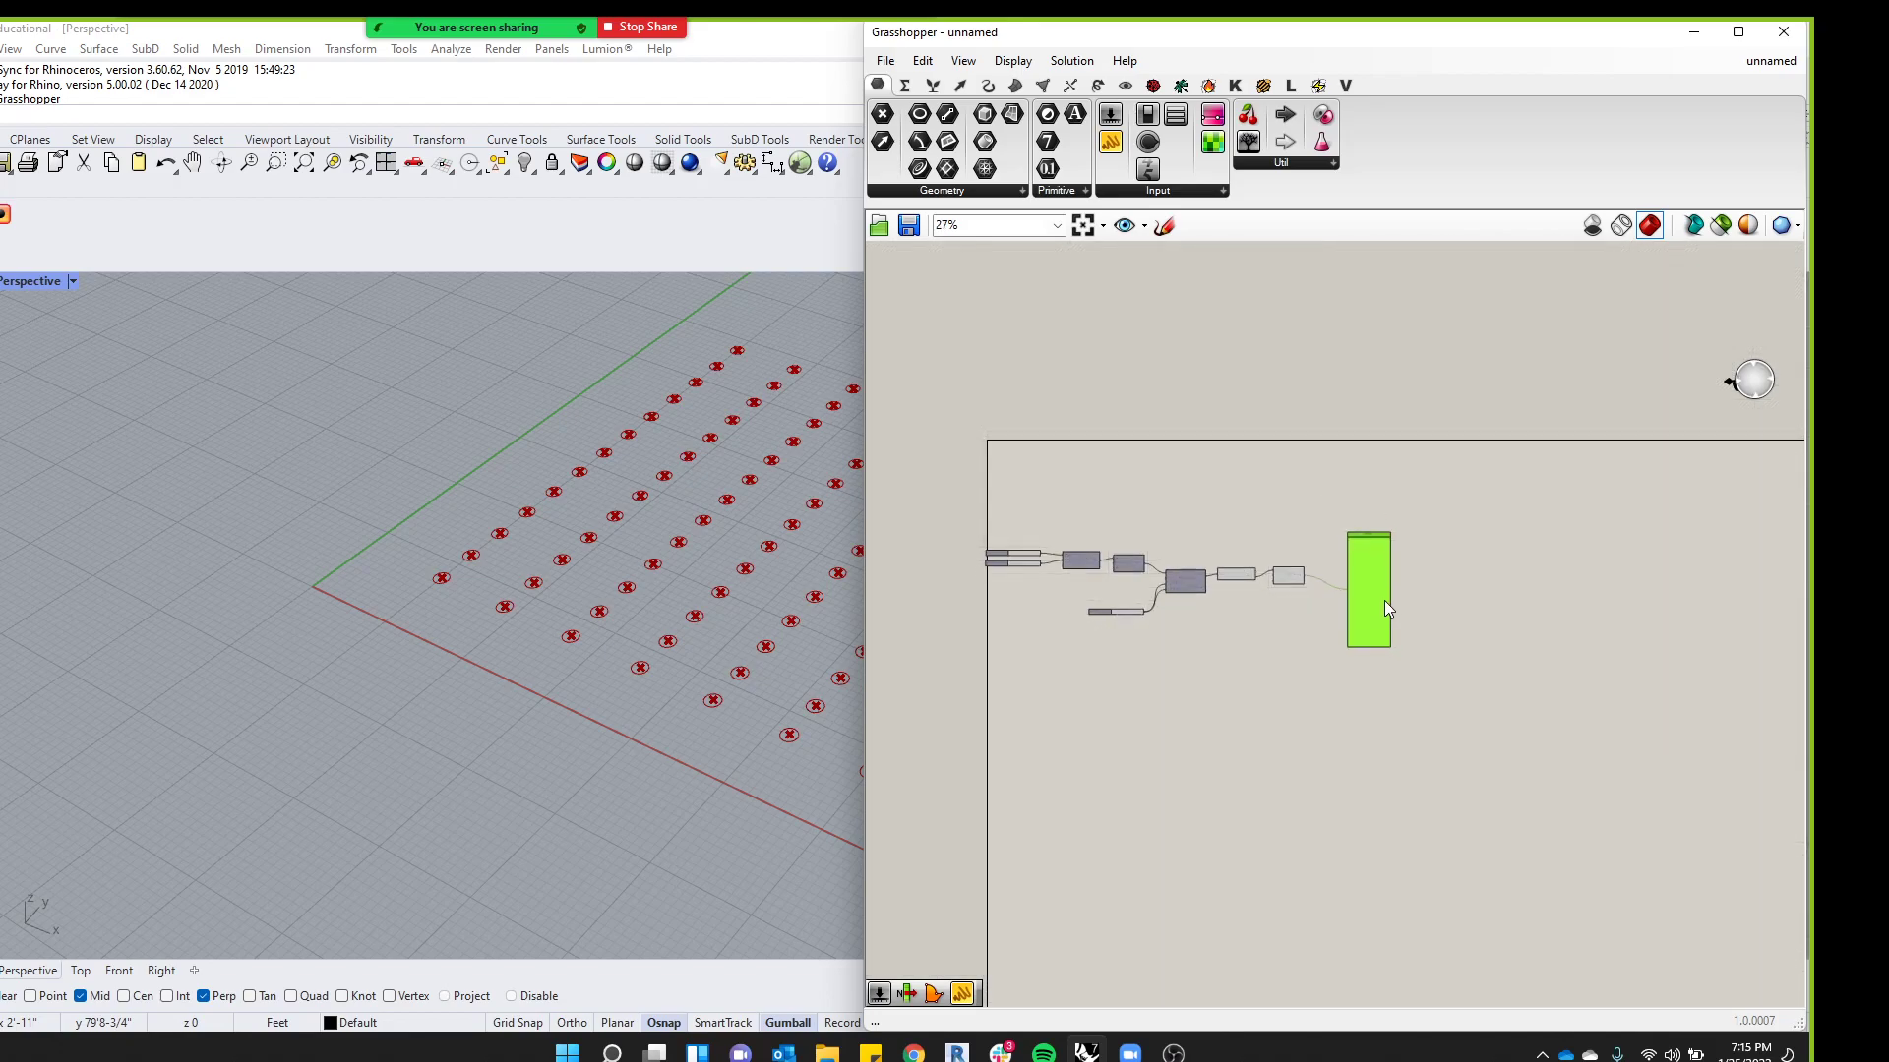
Add a second panel below Rectangular Array and connect the original Circle component's output to it
scroll(1350, 656, up, 2)
drag(1403, 617, 1075, 841)
right_drag(1213, 740, 1521, 900)
scroll(1169, 664, up, 3)
scroll(1235, 706, down, 3)
scroll(1511, 846, up, 3)
drag(1243, 913, 1352, 805)
drag(1140, 484, 1265, 888)
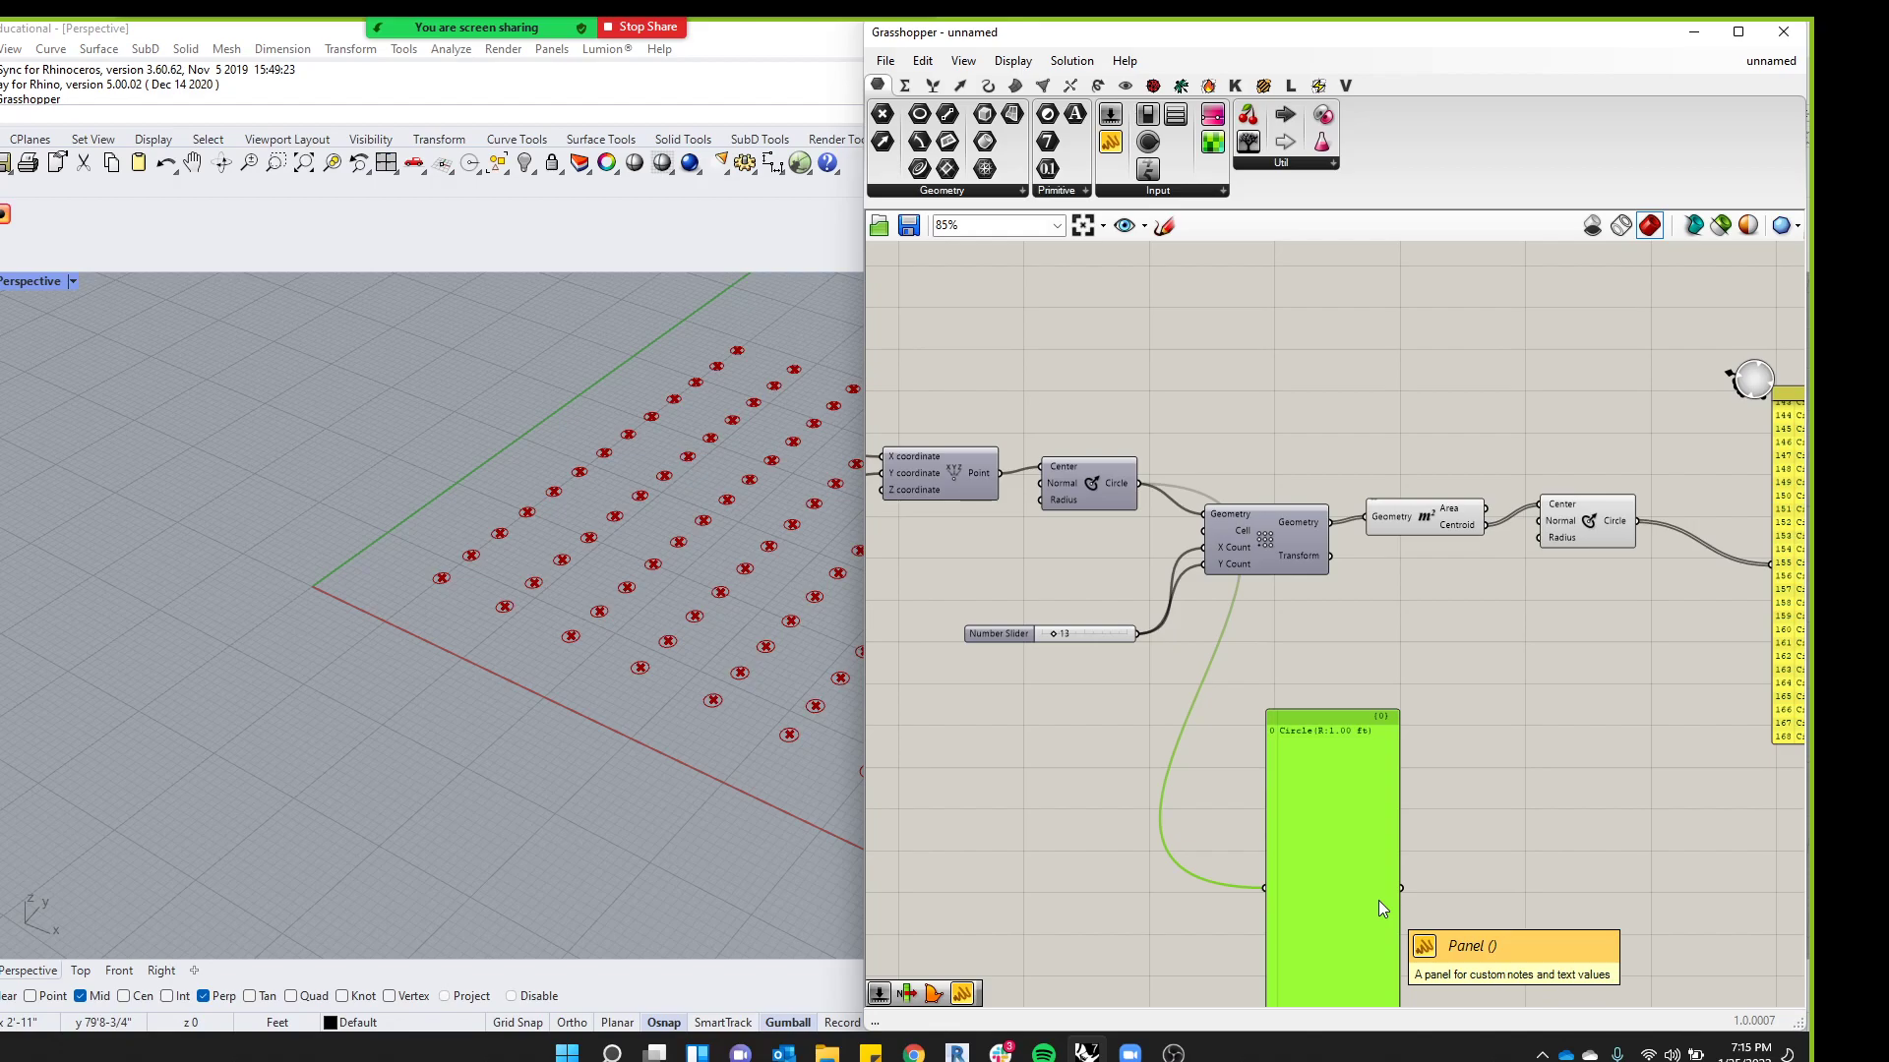
Select the Circle component fed by the centroids and examine its inputs and output
scroll(1082, 511, down, 3)
scroll(1569, 566, up, 3)
click(1543, 495)
scroll(1299, 512, up, 2)
click(1289, 561)
scroll(1291, 567, up, 2)
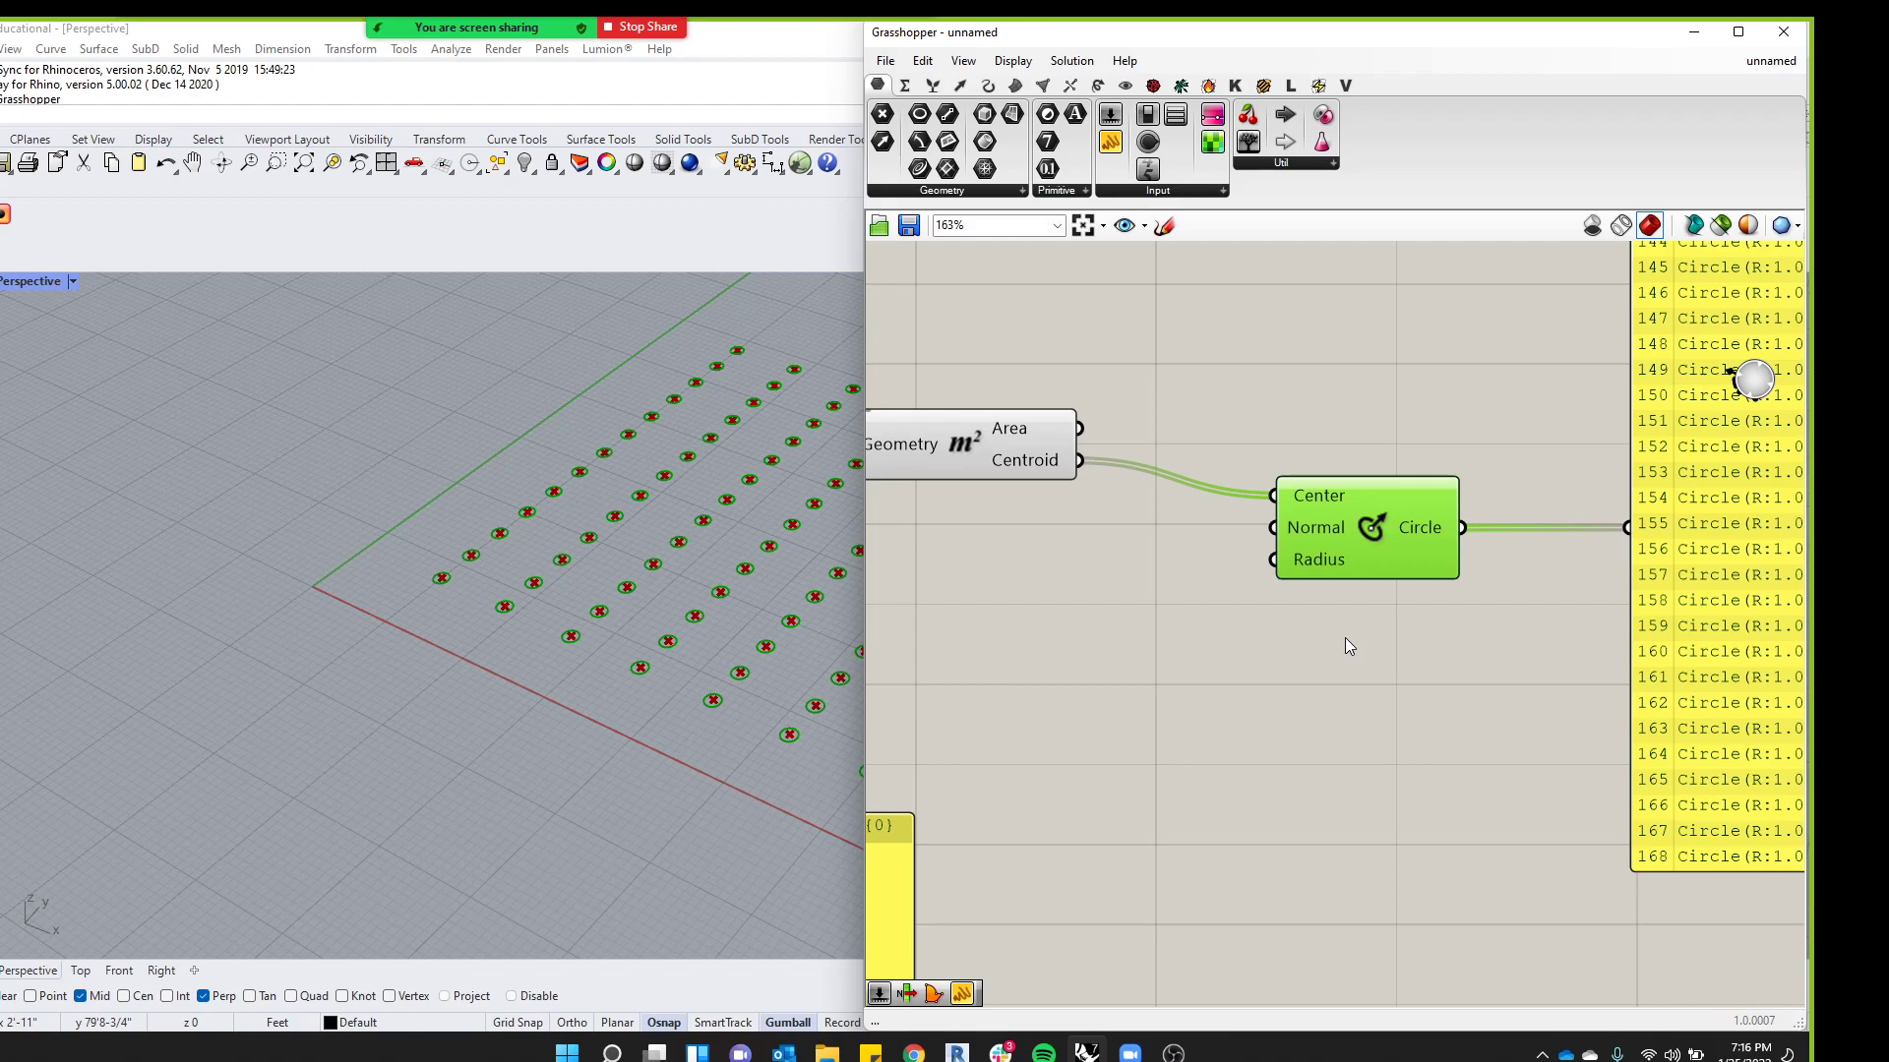
scroll(1183, 915, down, 6)
Duplicate an existing number slider and place the copy near the second Circle component's Radius input
middle_click(1062, 700)
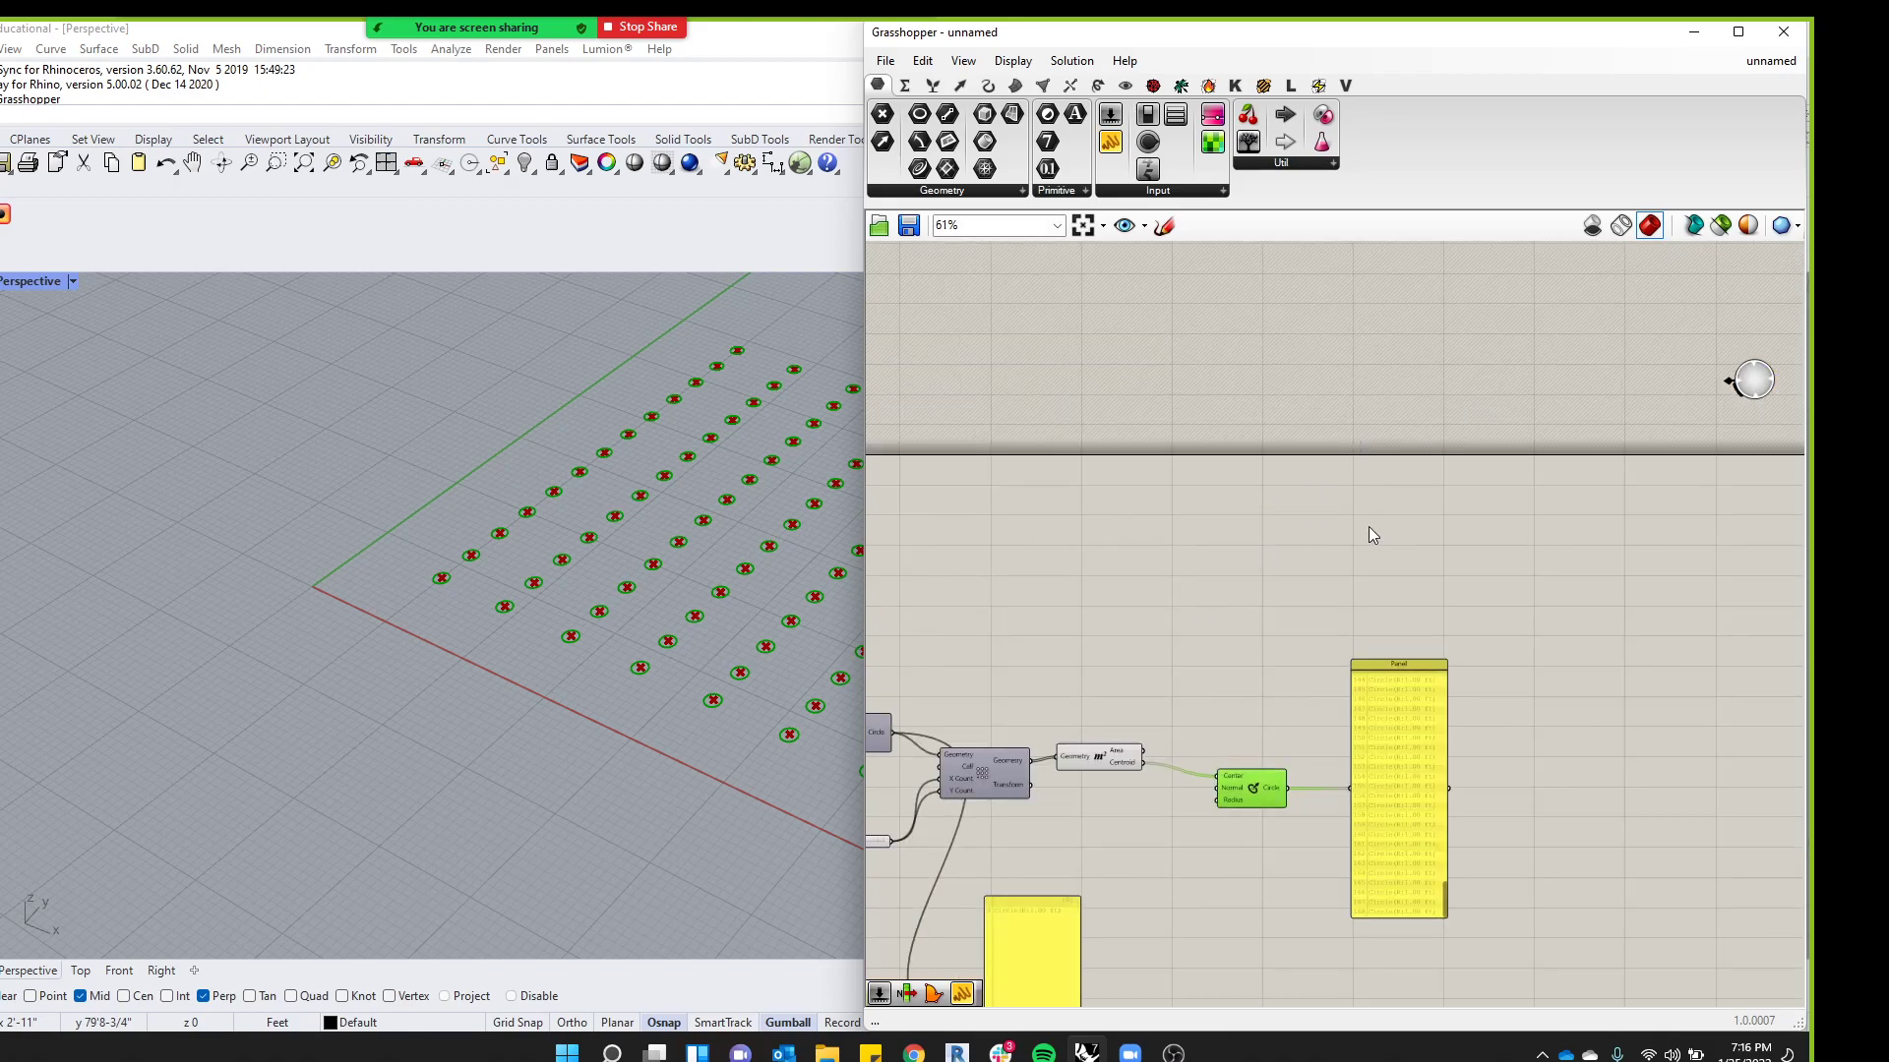
scroll(1378, 514, down, 4)
scroll(1064, 653, up, 4)
click(1024, 619)
key(ctrl+c)
key(ctrl+v)
drag(1012, 628, 1580, 688)
Connect the copied slider to the second Circle's Radius input, set it to 3 and position it below Area
scroll(1649, 728, up, 3)
mouse_move(1313, 764)
mouse_down()
mouse_move(1337, 740)
mouse_move(1319, 740)
mouse_up()
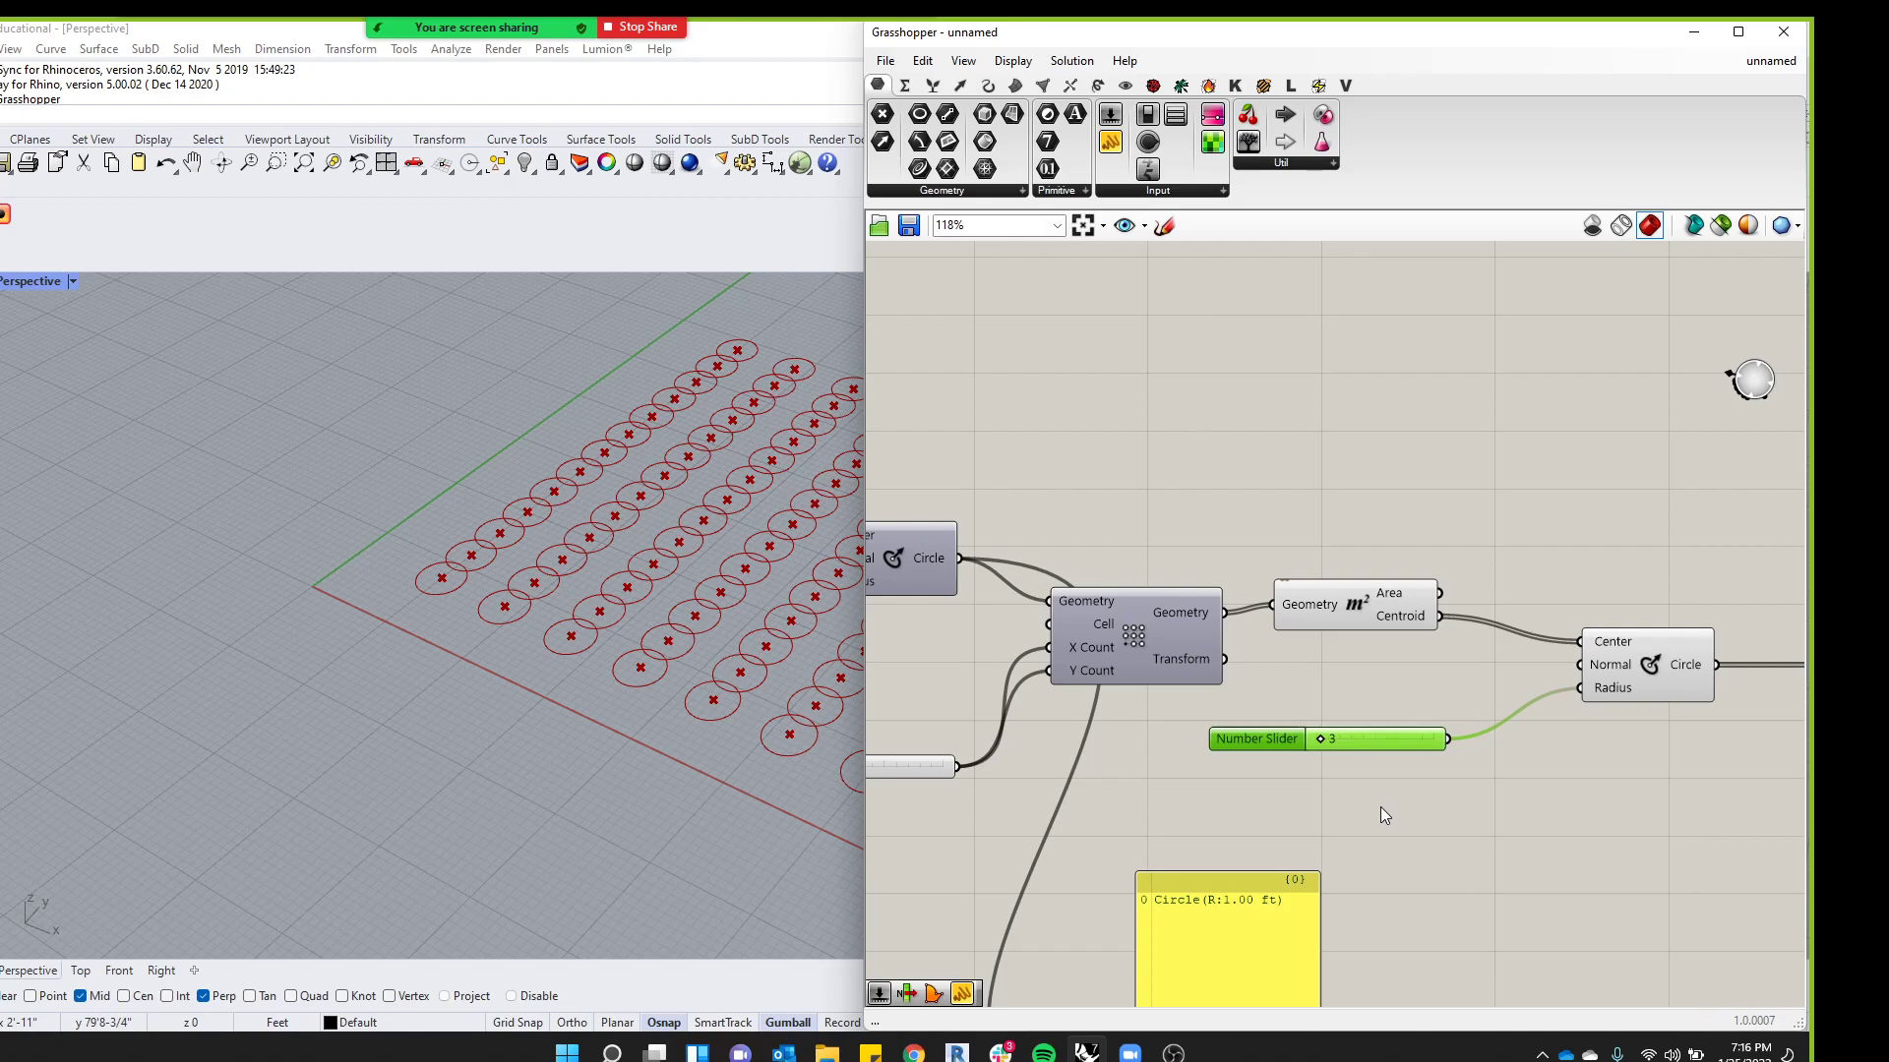
drag(1281, 739, 1285, 751)
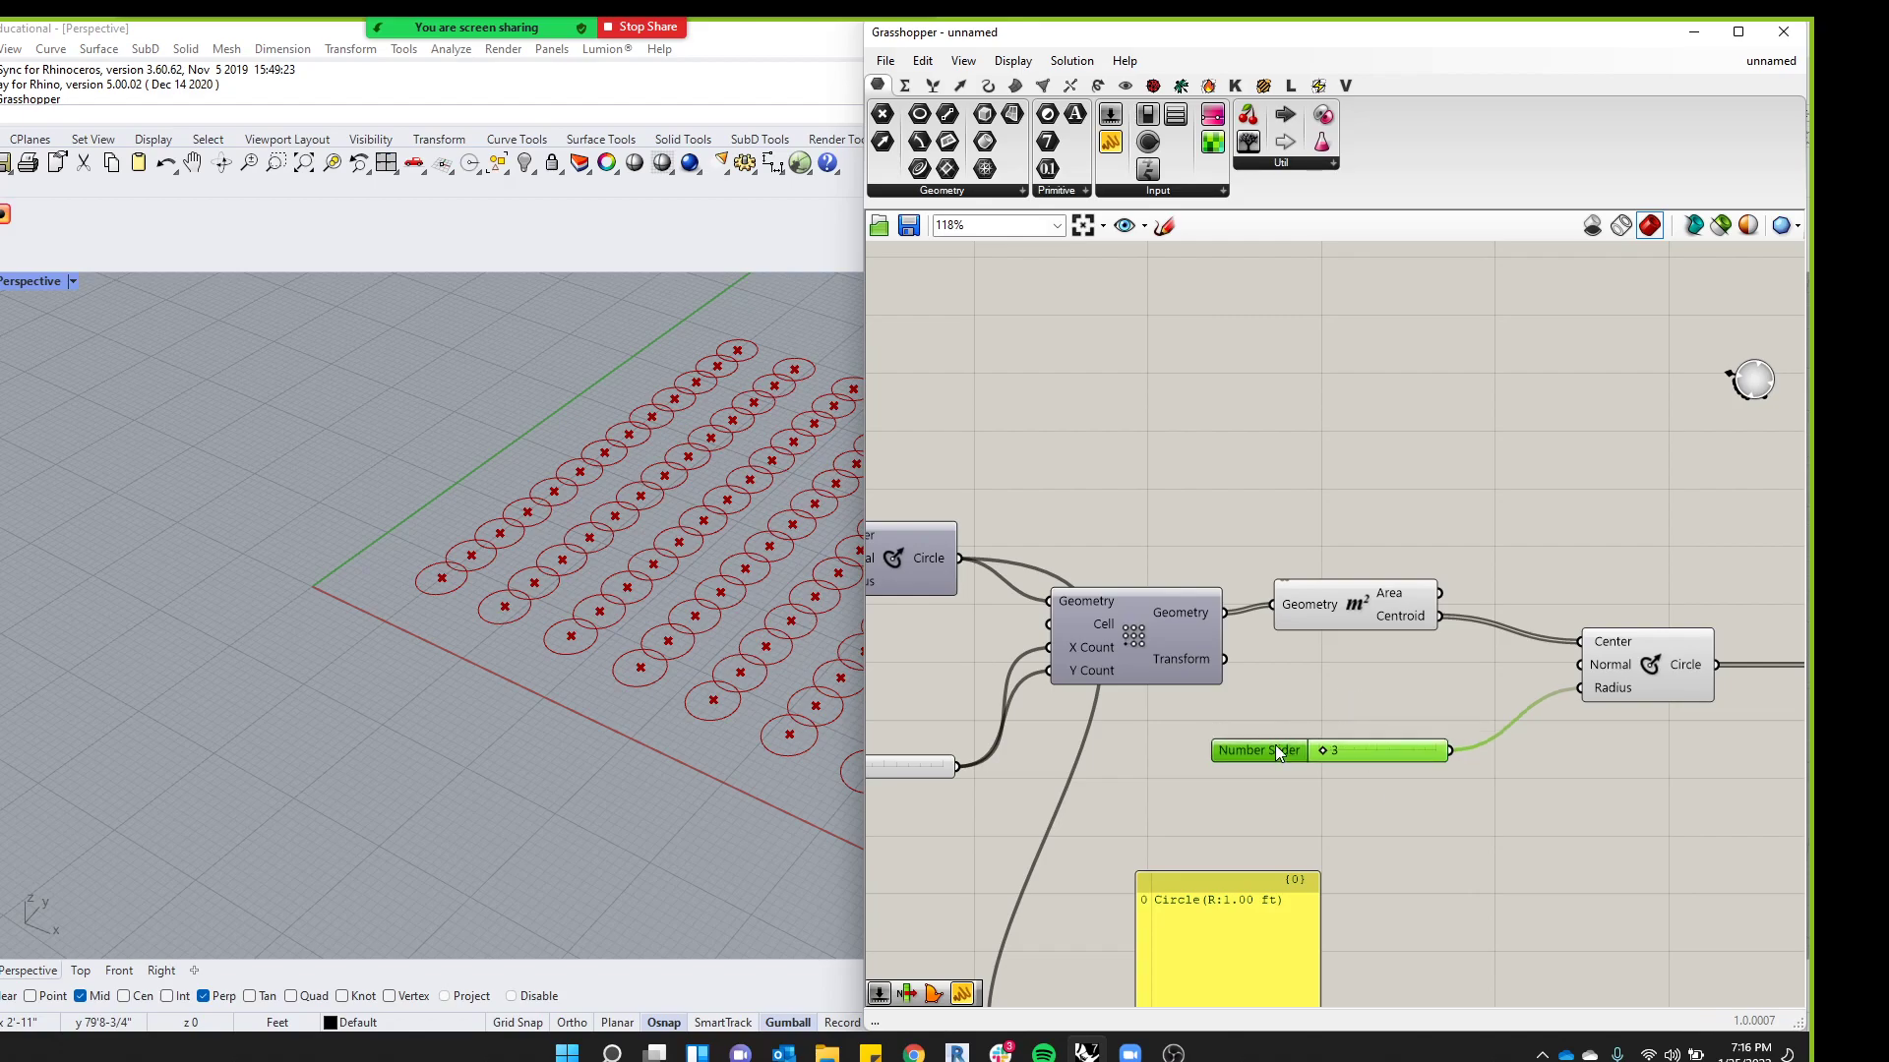
Set the Rectangular Array count slider to 8 and check the updated circle list in the panel
scroll(1286, 750, down, 1)
scroll(1413, 767, down, 2)
scroll(1749, 740, up, 1)
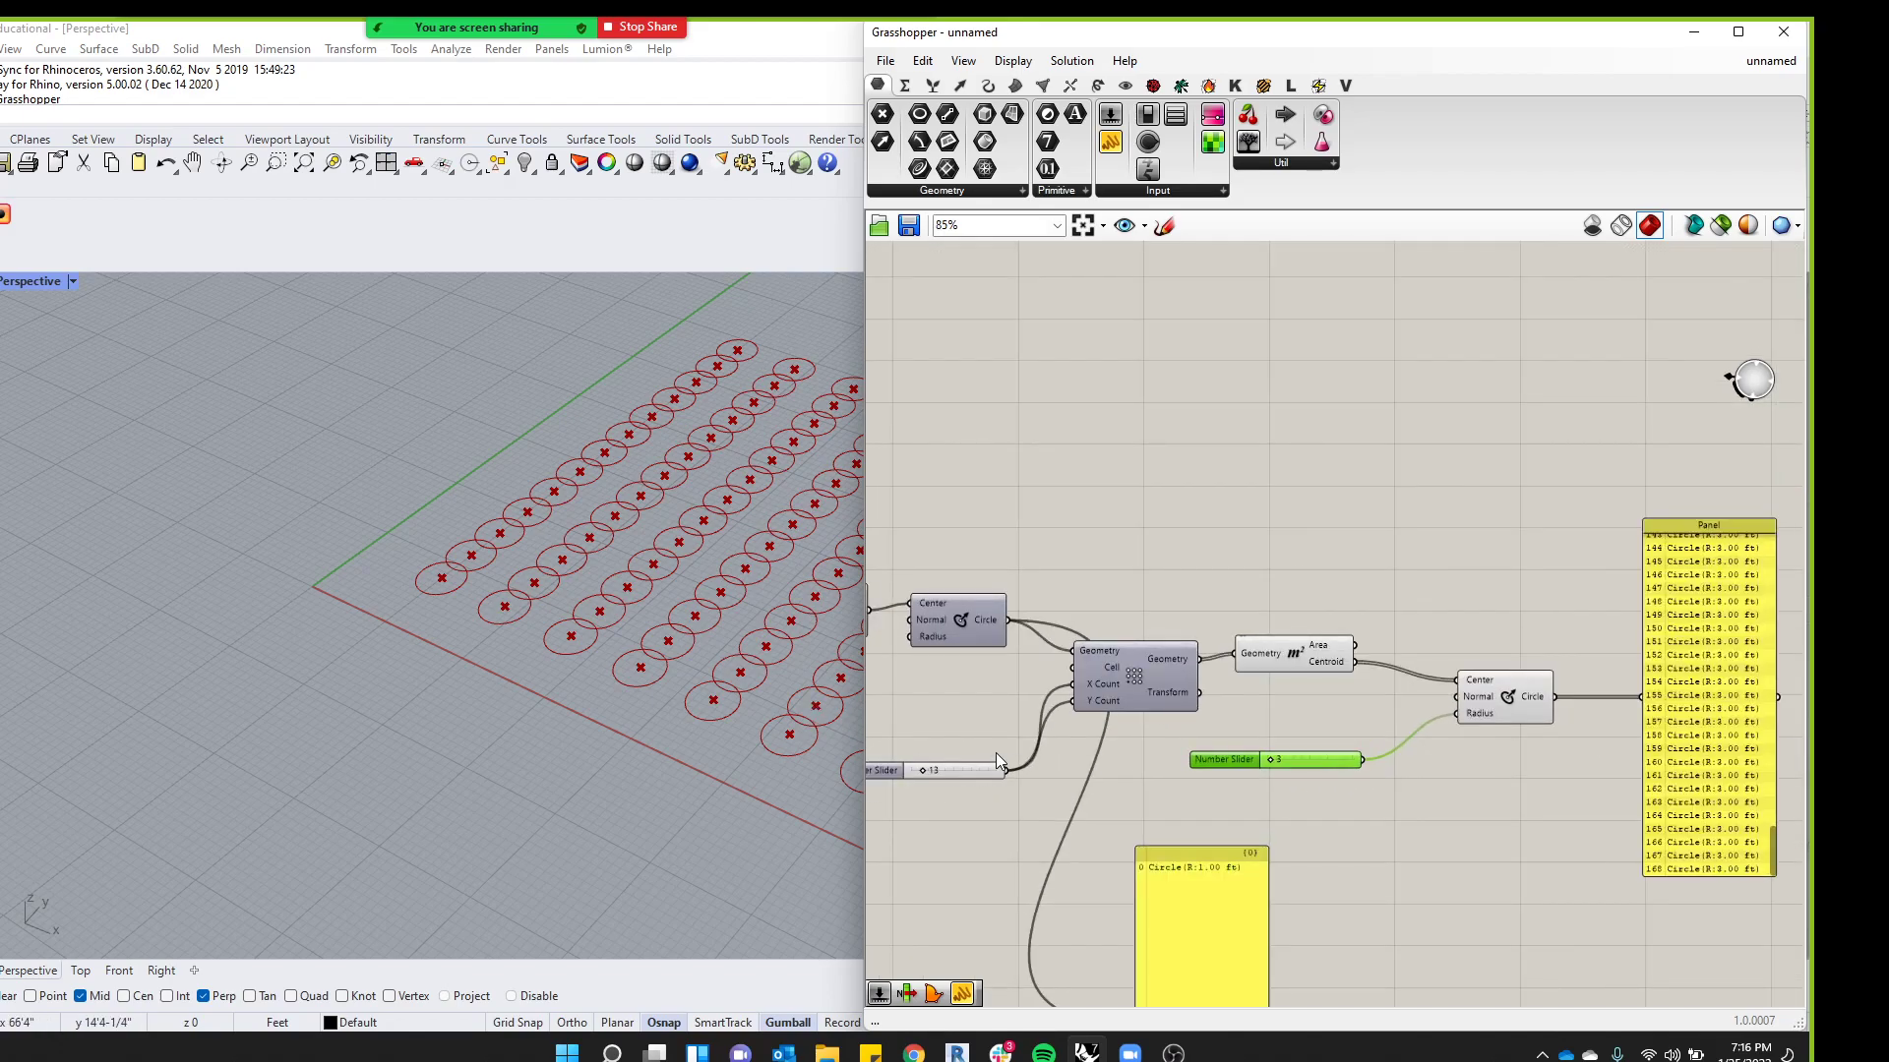
scroll(969, 762, up, 1)
scroll(944, 769, up, 1)
drag(944, 769, 942, 771)
scroll(959, 765, down, 3)
scroll(1682, 775, up, 4)
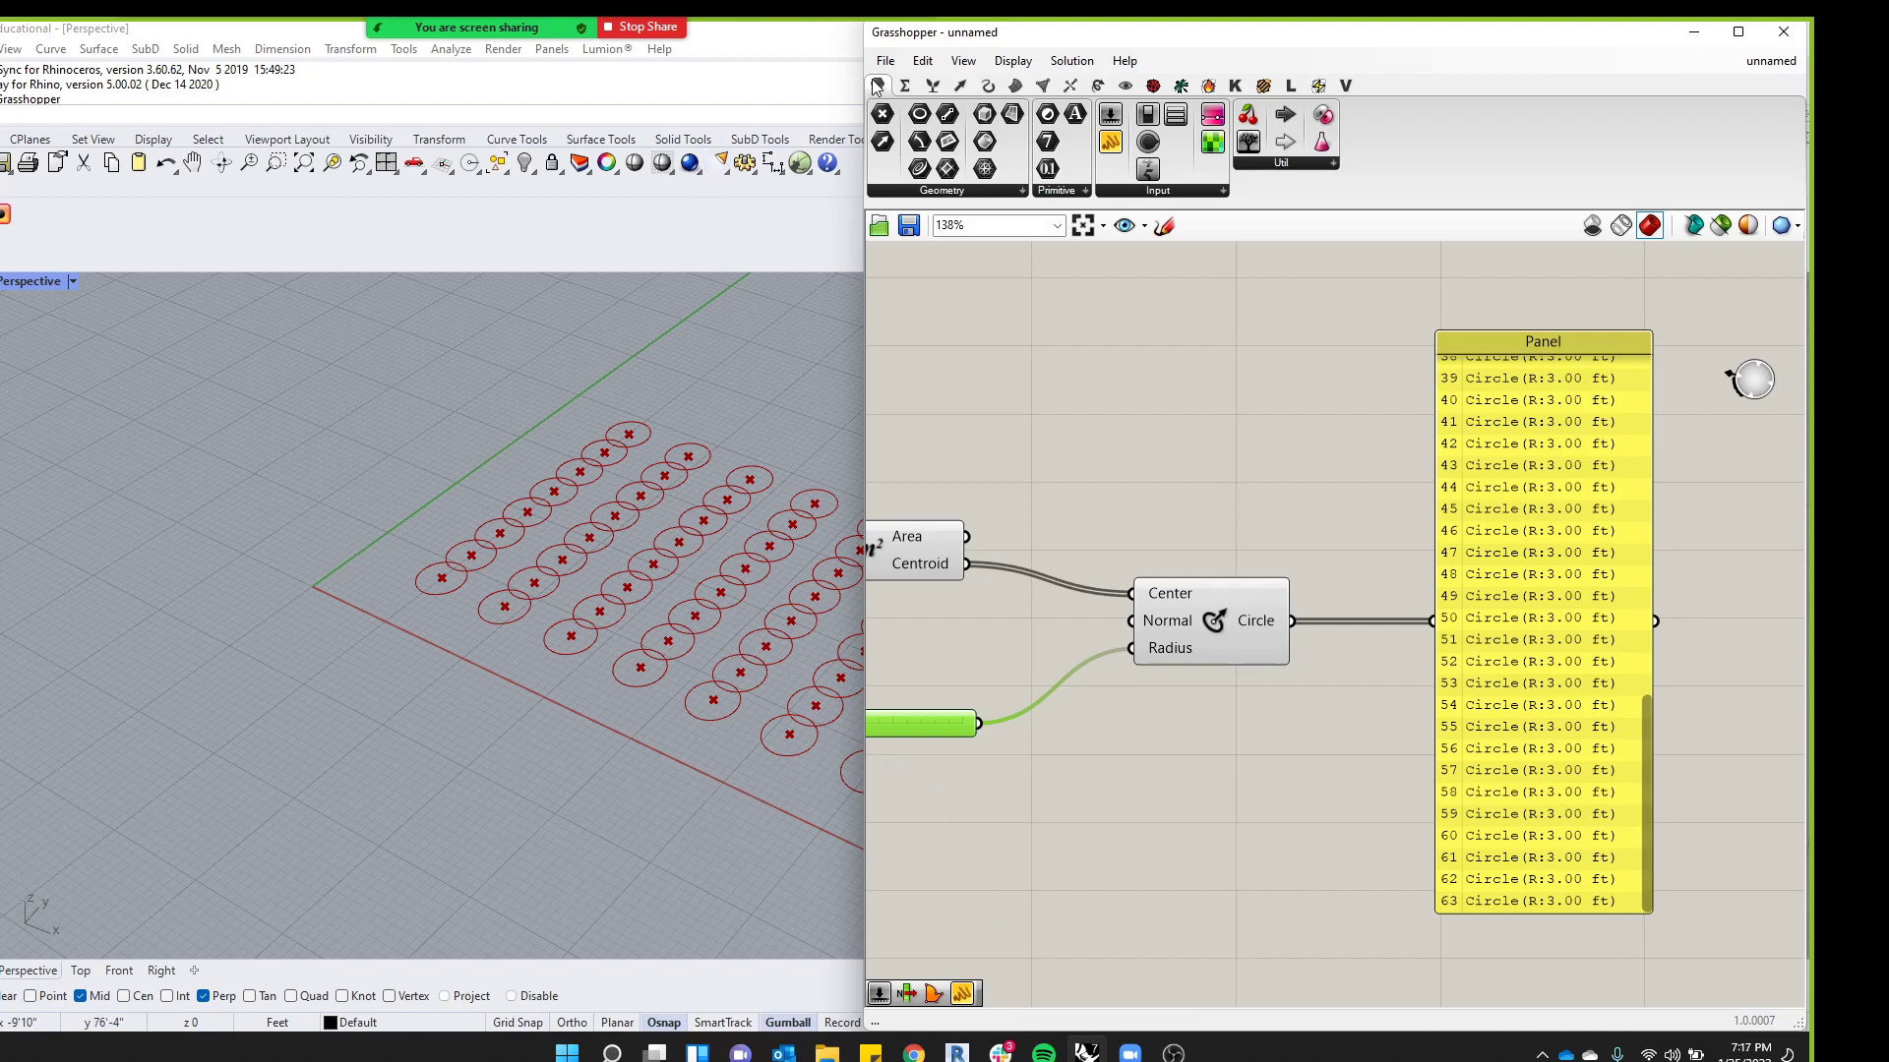
mouse_move(885, 92)
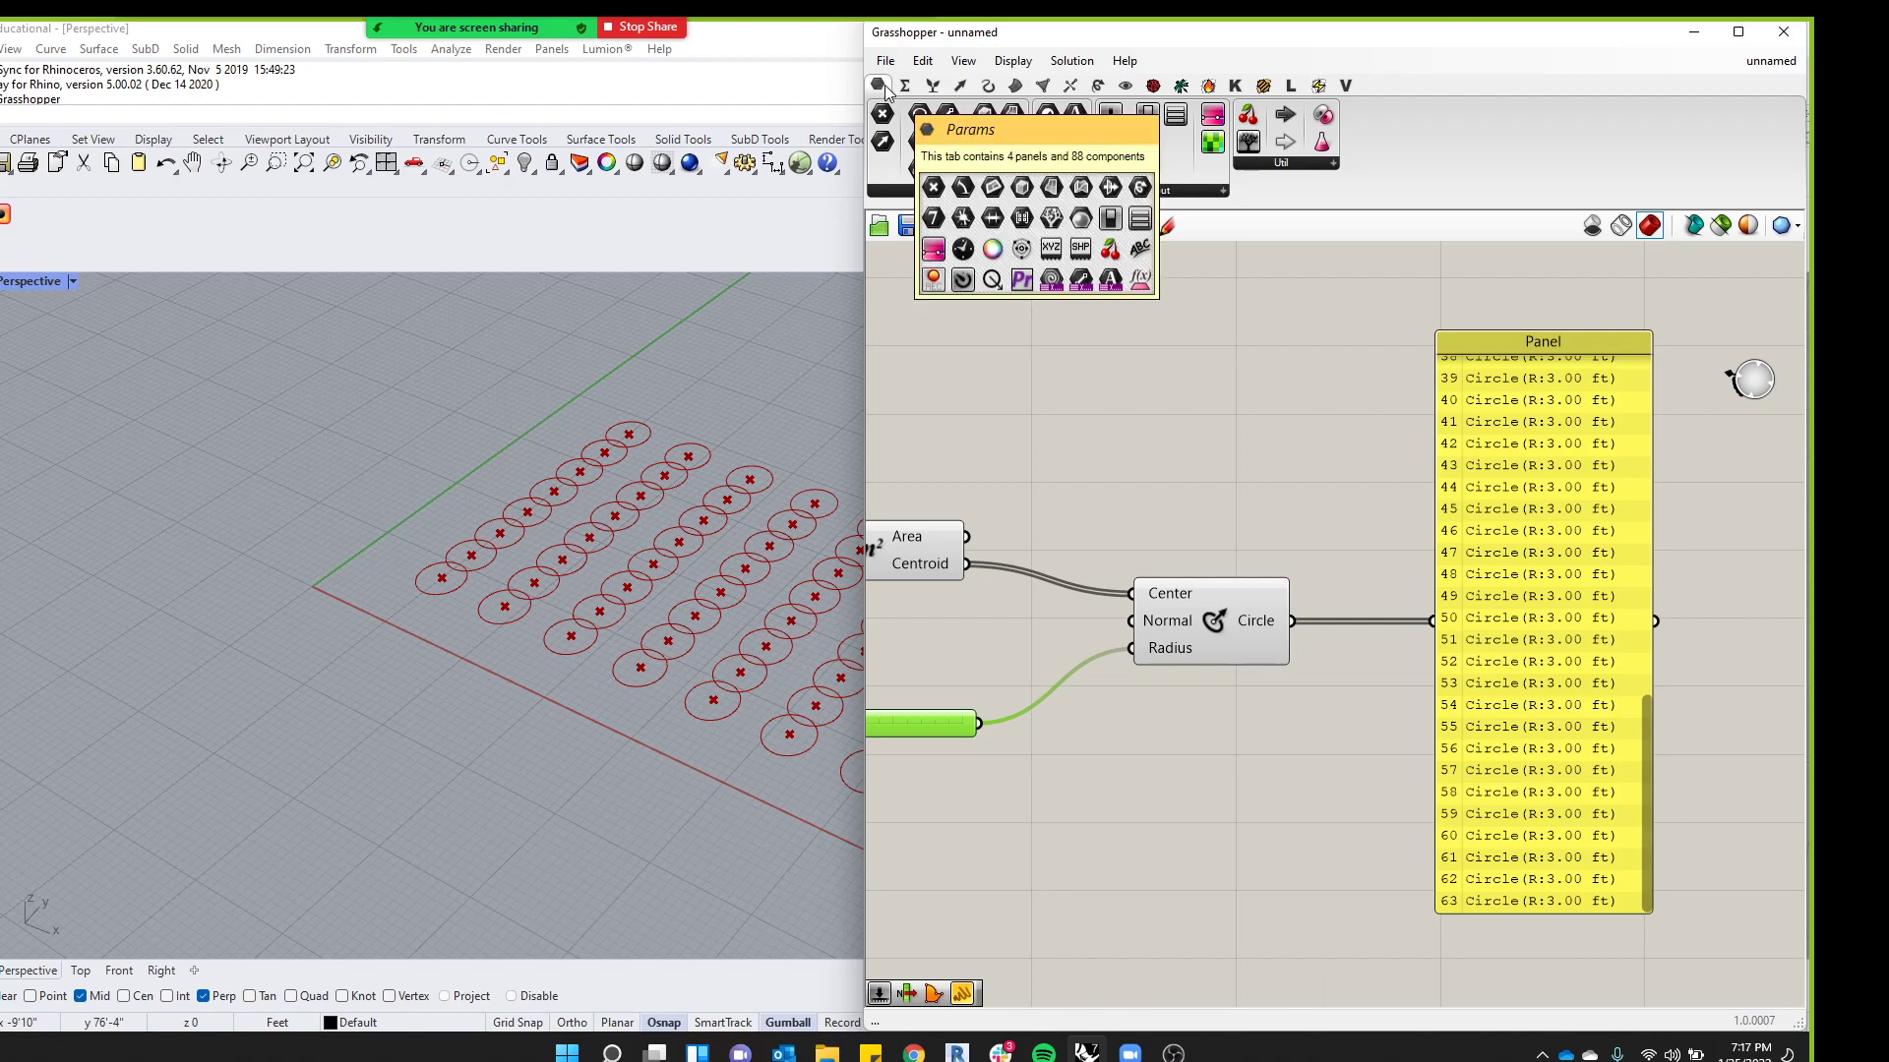
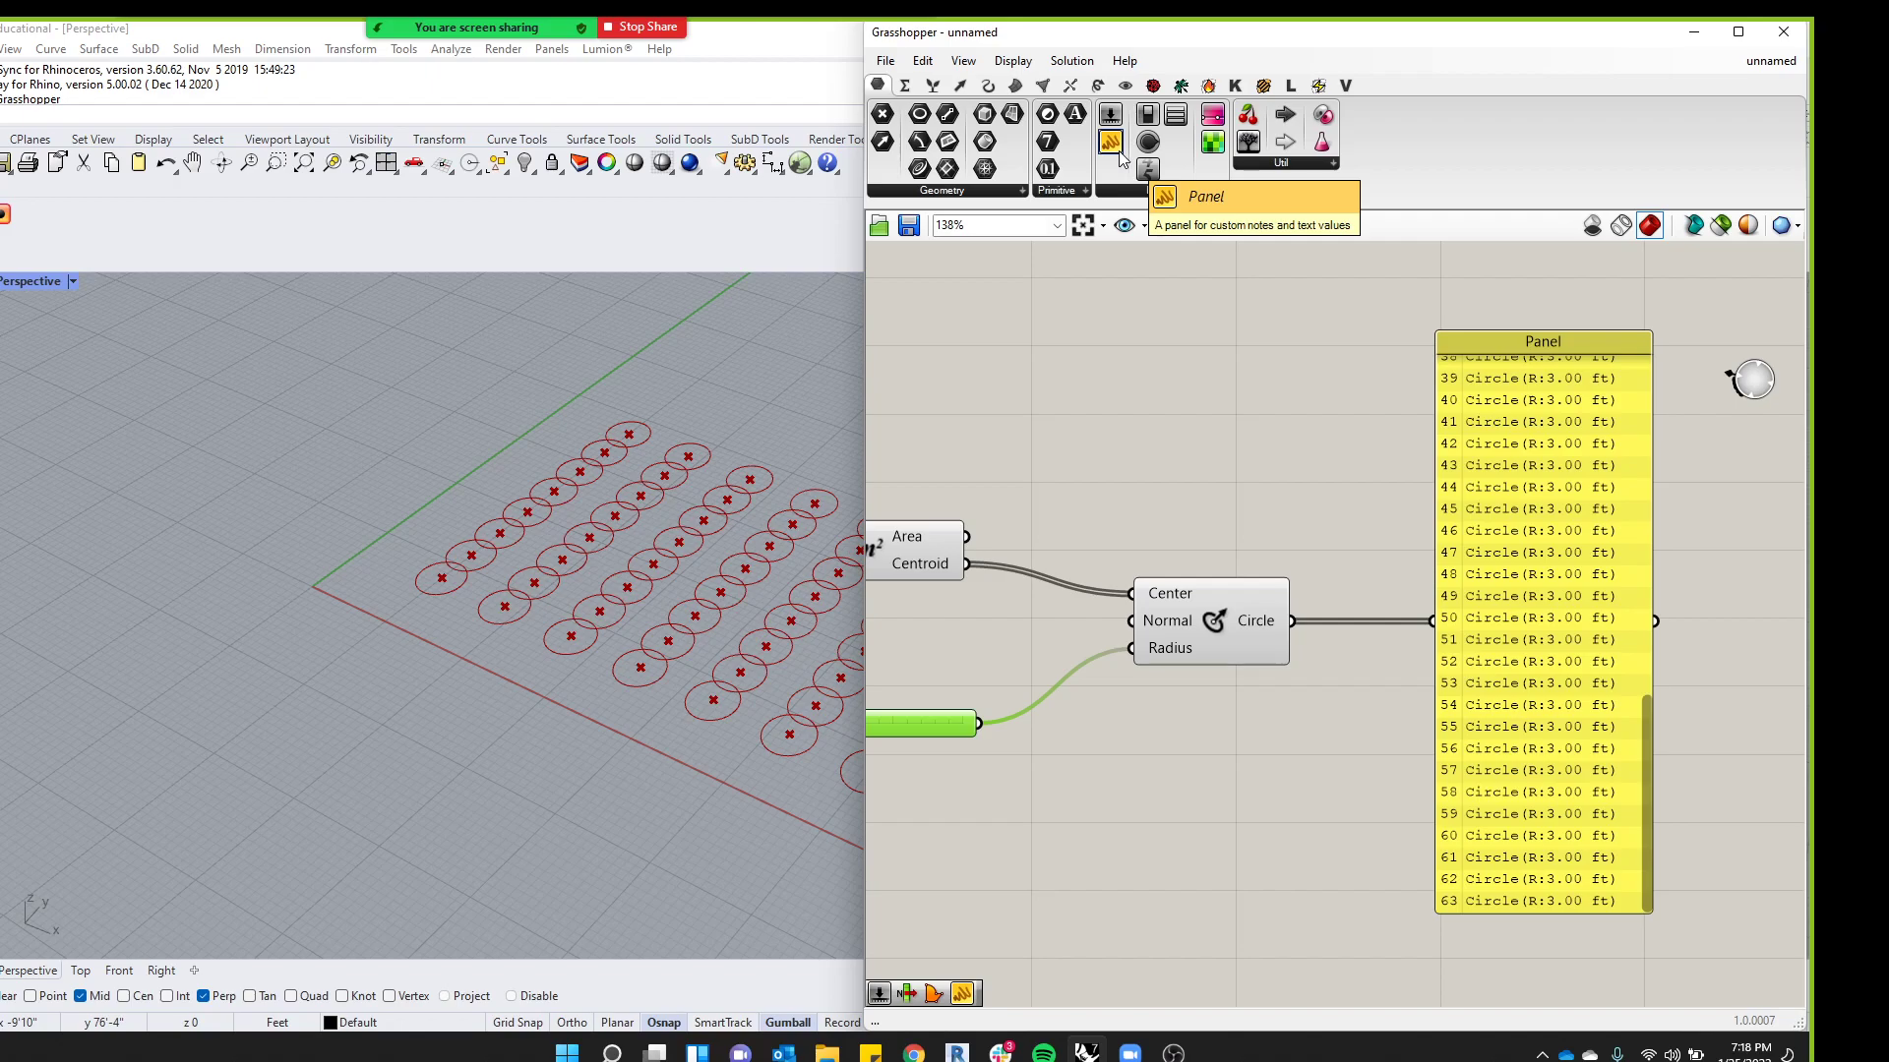
scroll(1190, 410, down, 3)
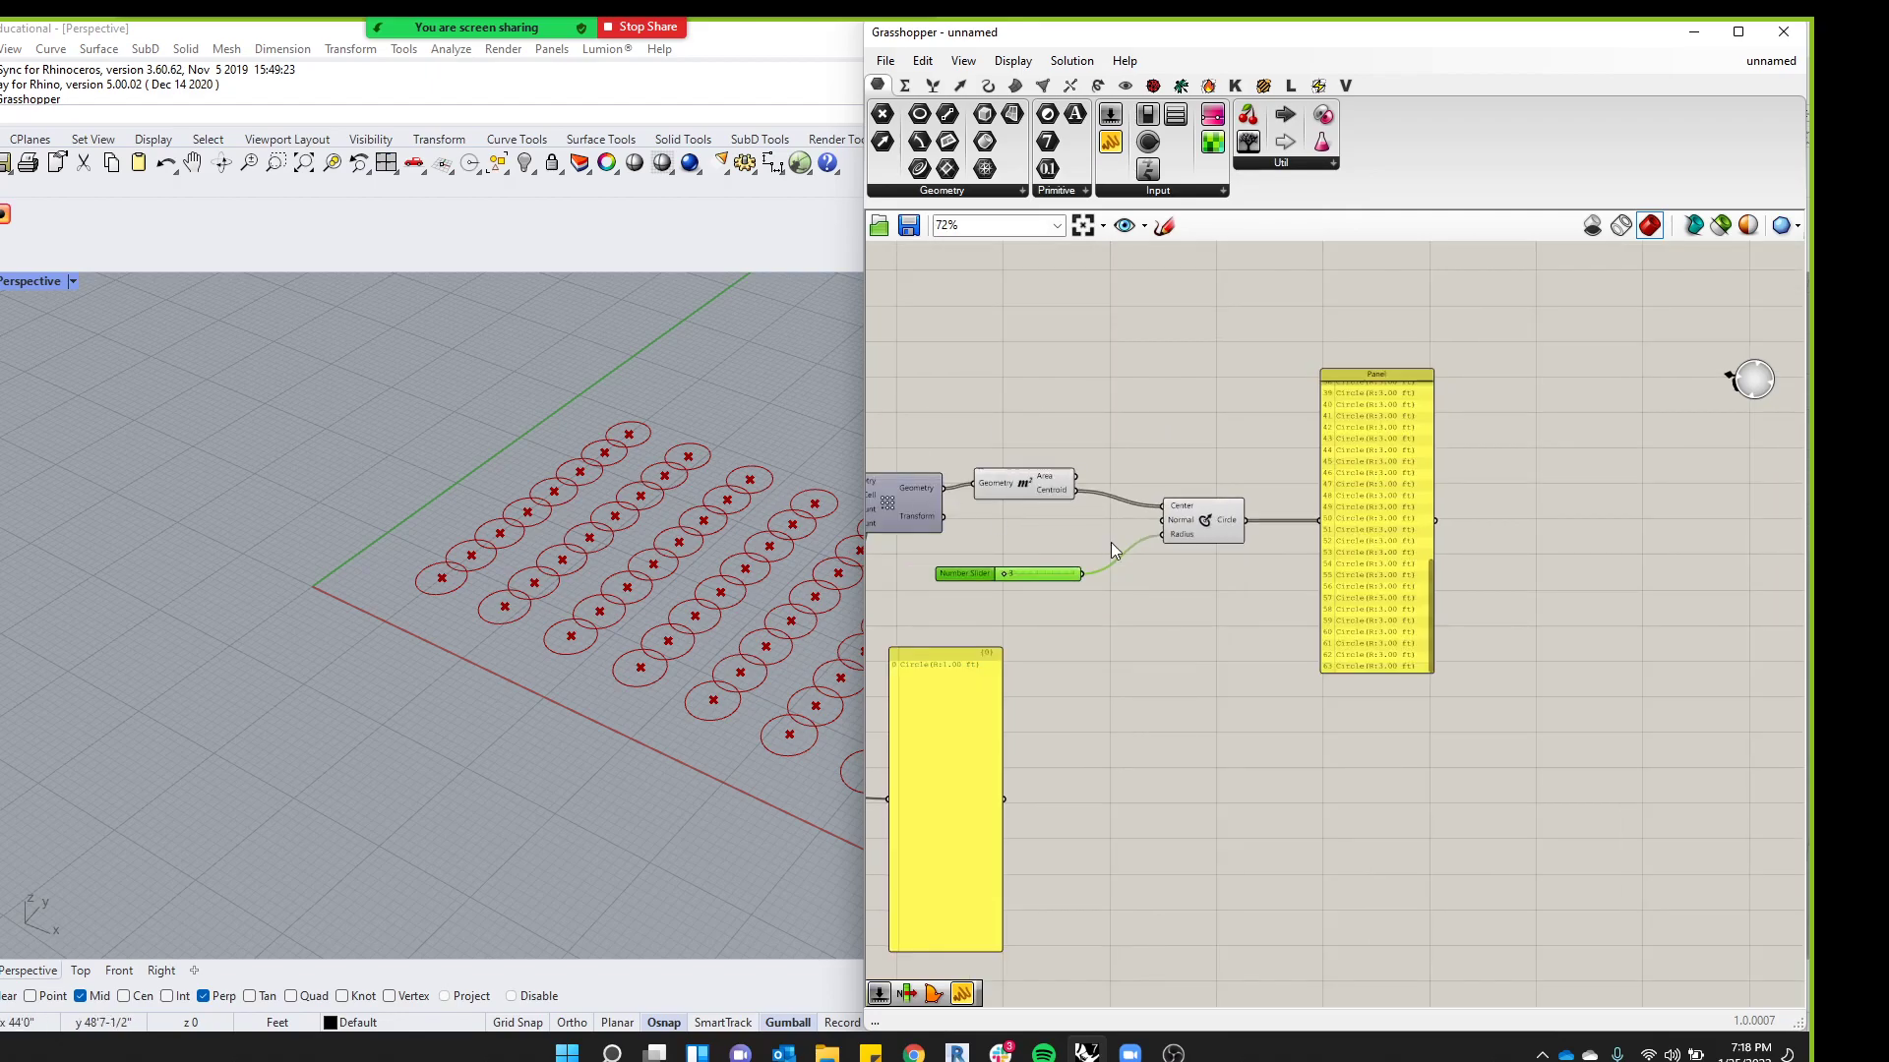
scroll(1086, 551, up, 2)
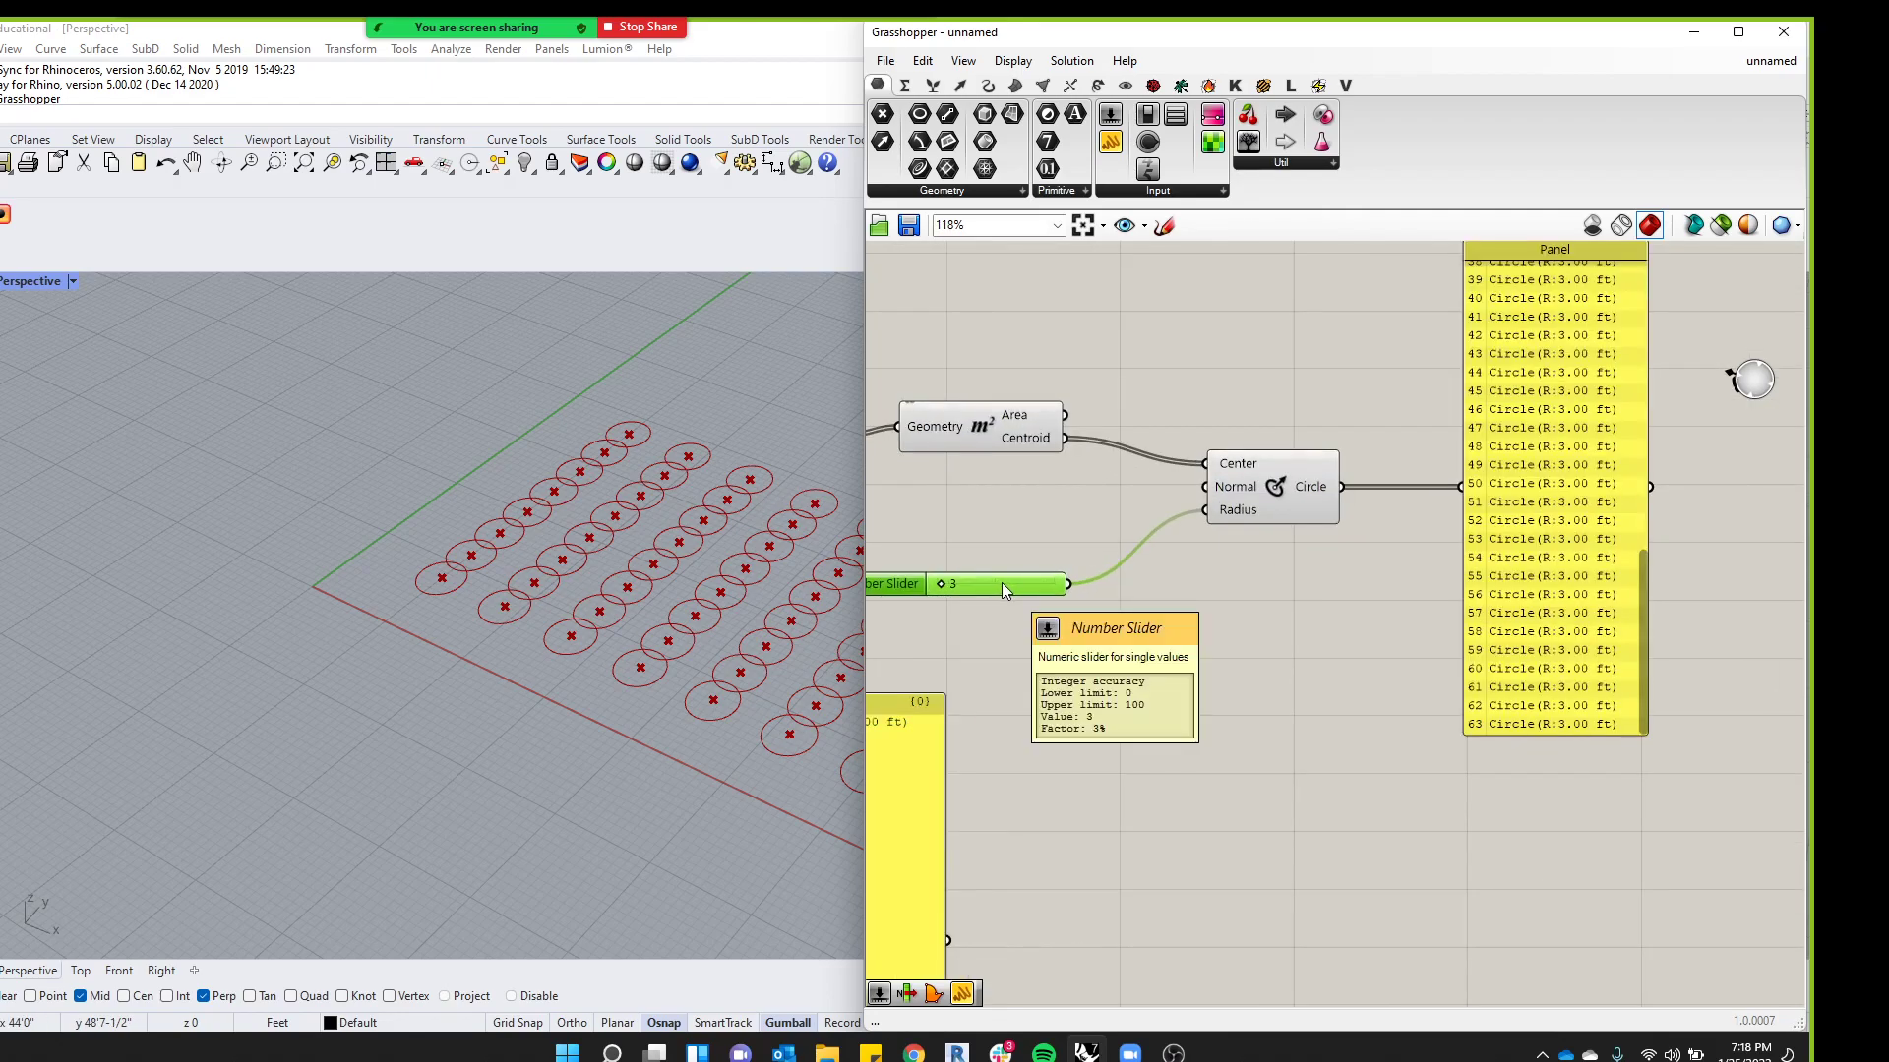
scroll(1058, 575, down, 2)
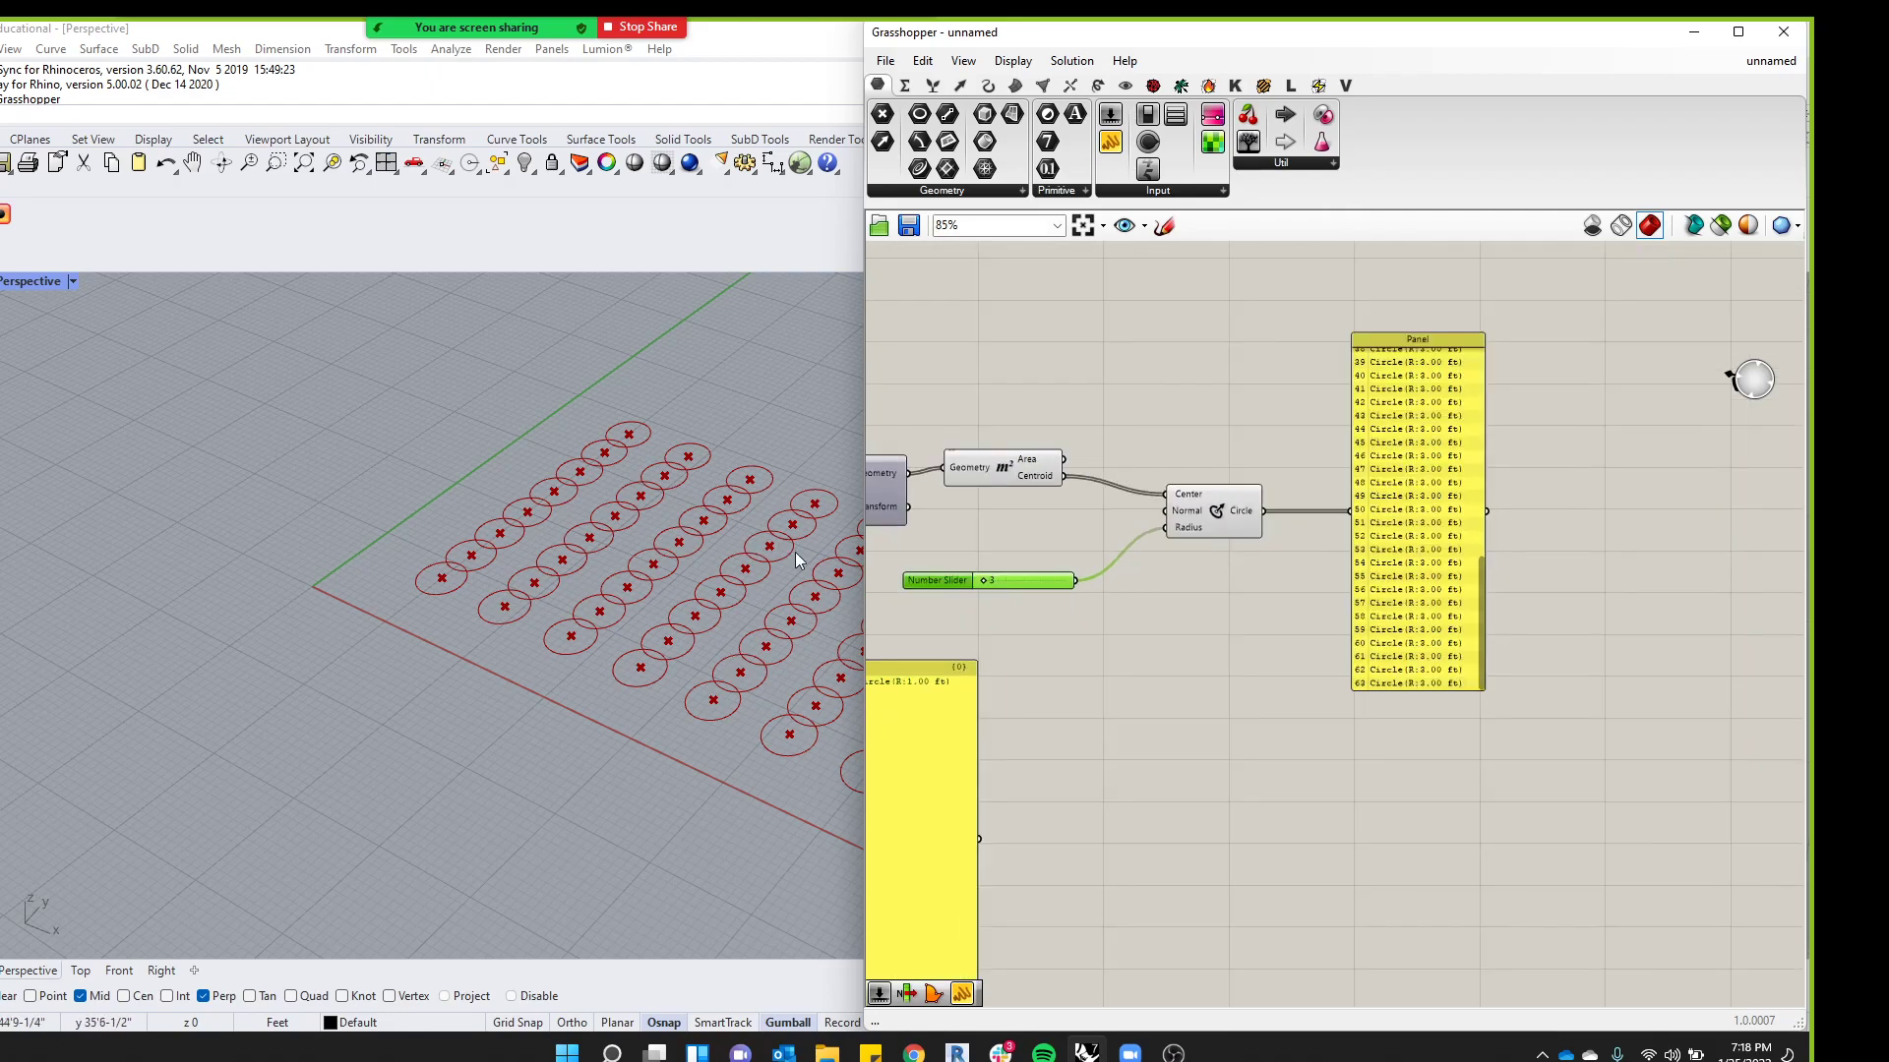
Move the second Circle's list panel farther right and delete the other panel below the Rectangular Array component
click(1428, 573)
scroll(1468, 569, down, 3)
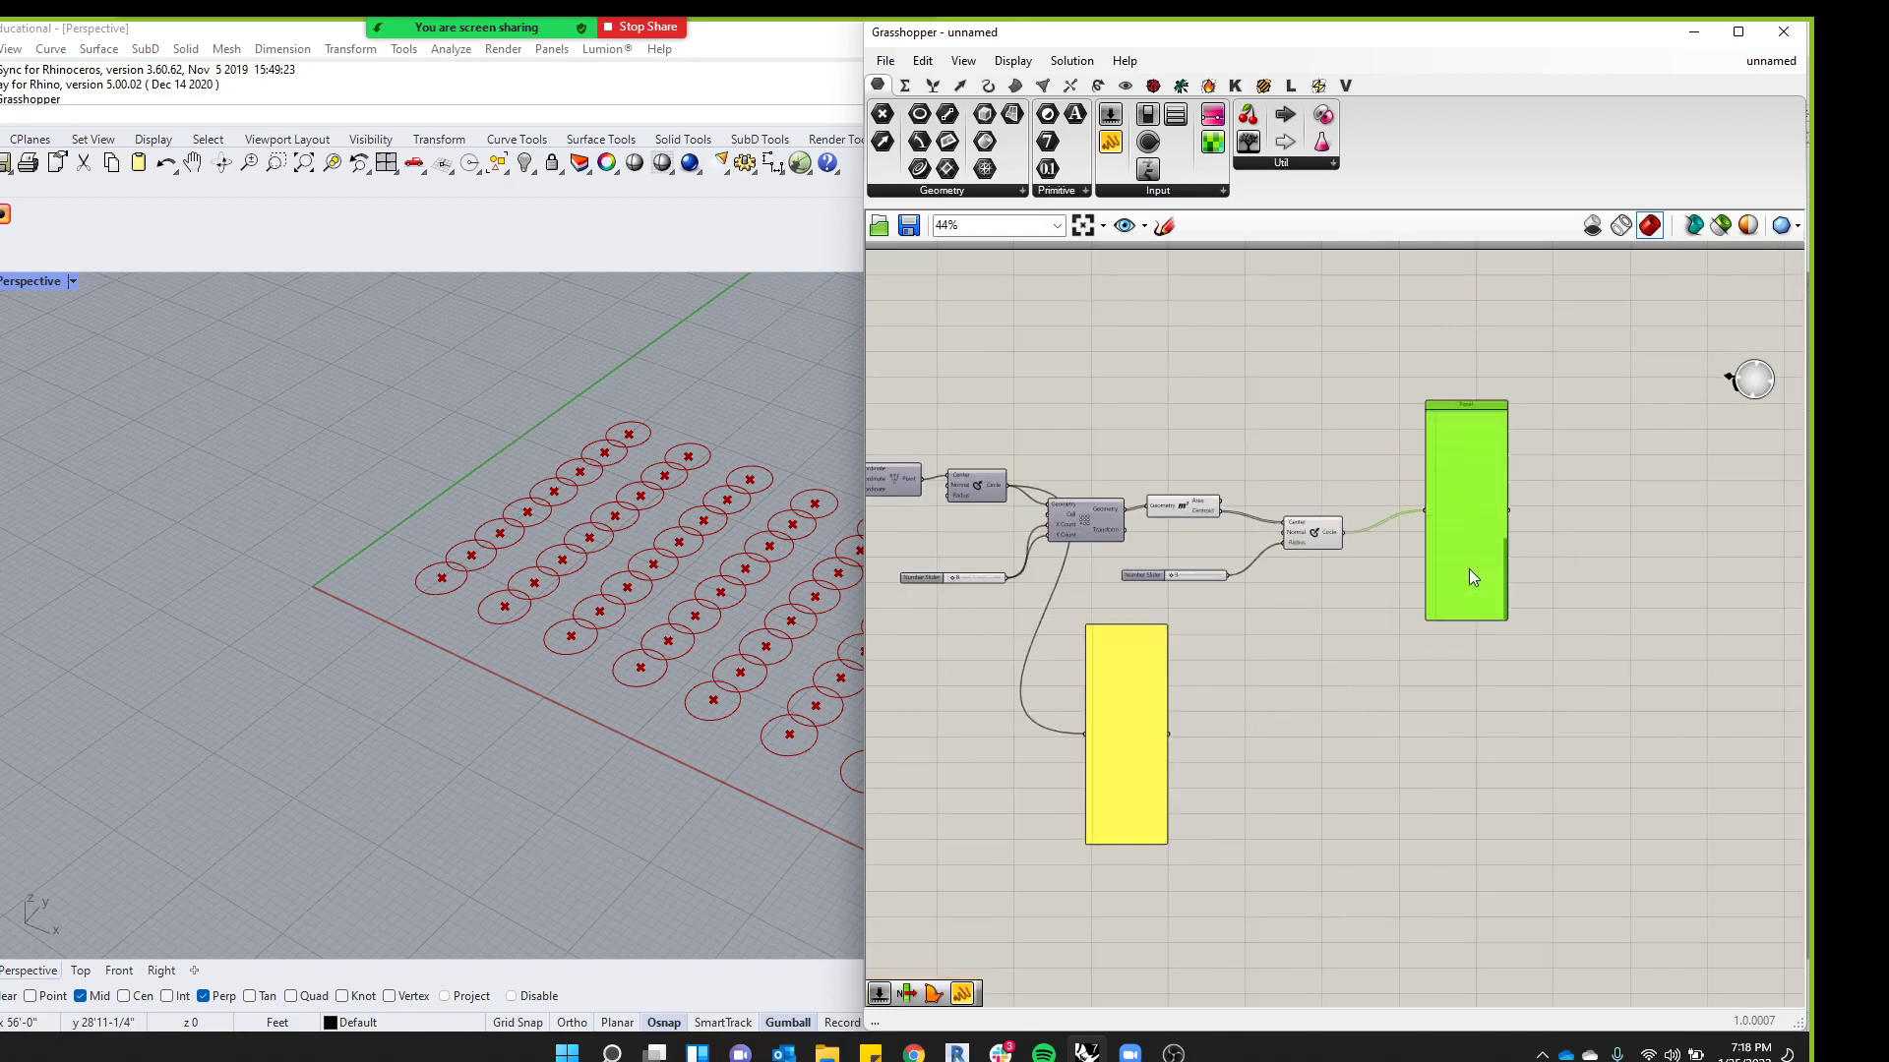
click(1178, 689)
key(Delete)
scroll(1214, 587, up, 5)
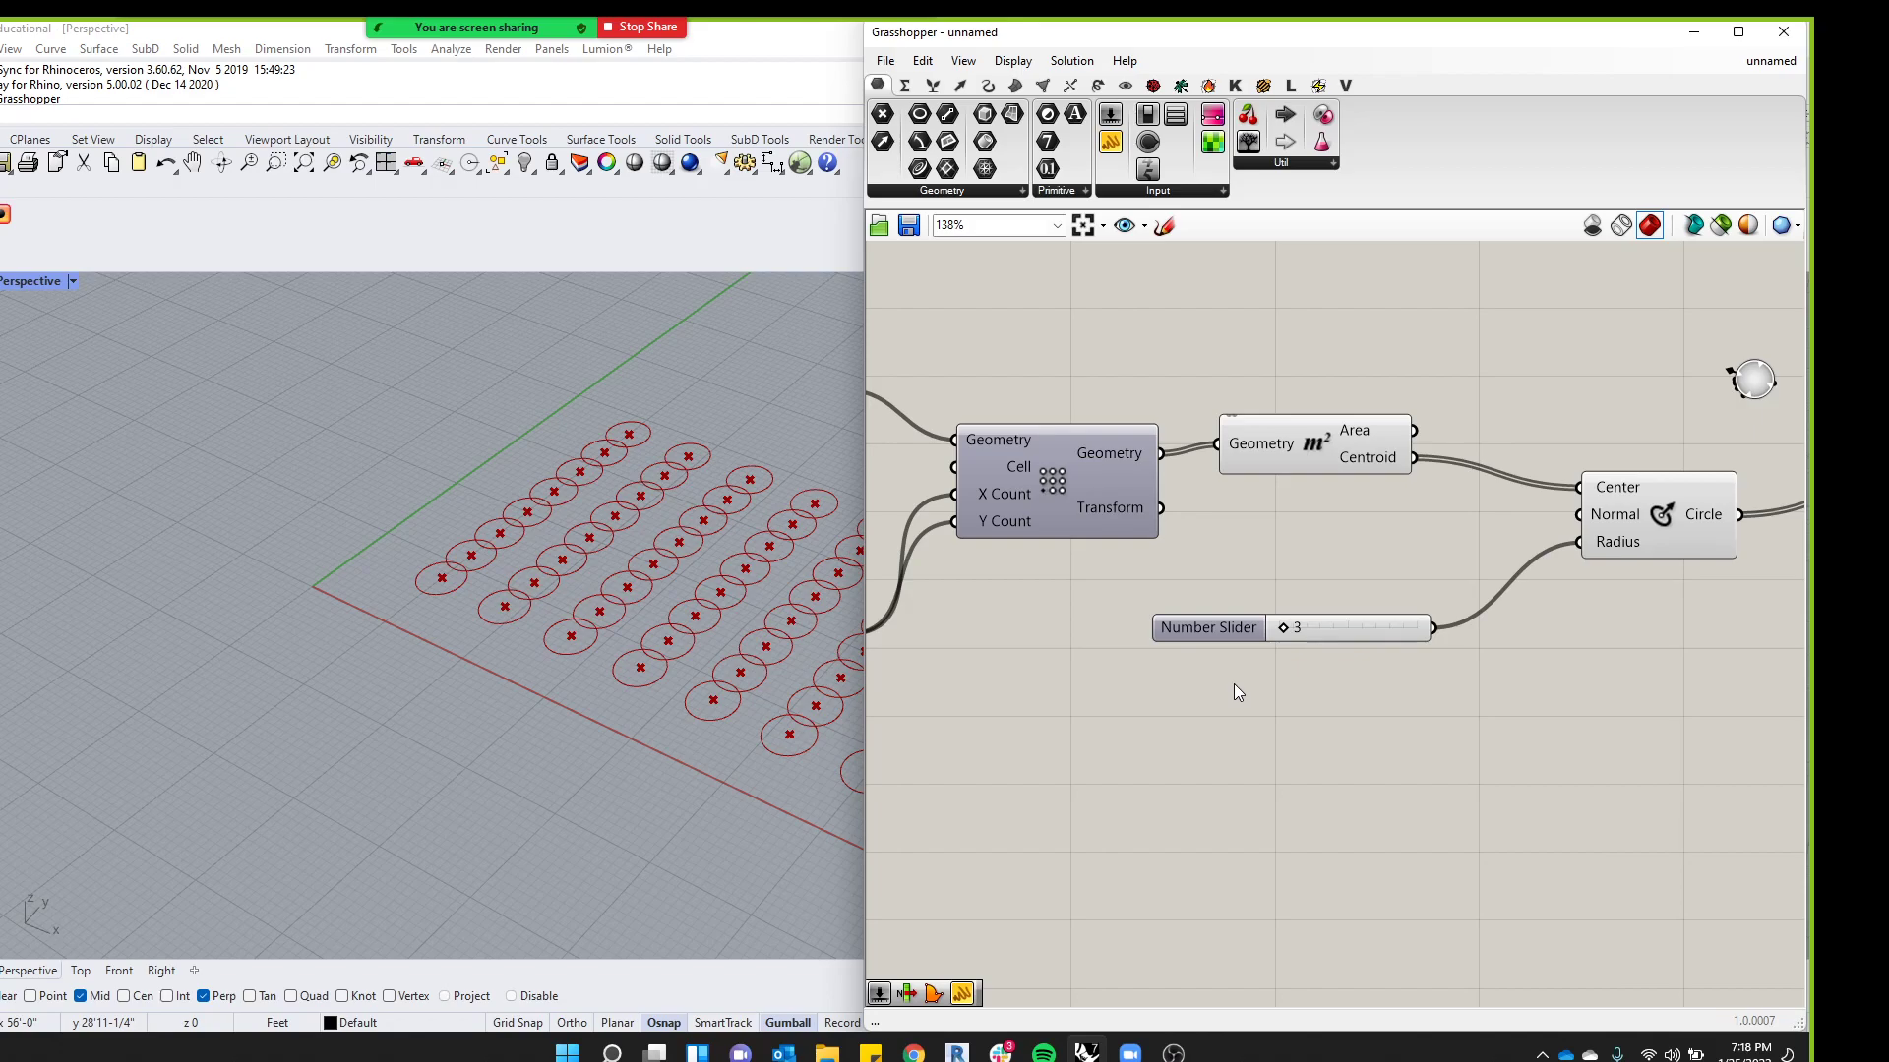
In Rhino, place a single point object among the arrayed circles in the Perspective viewport
click(415, 423)
scroll(387, 421, up, 5)
scroll(392, 462, down, 4)
text(Point)
key(Return)
click(680, 613)
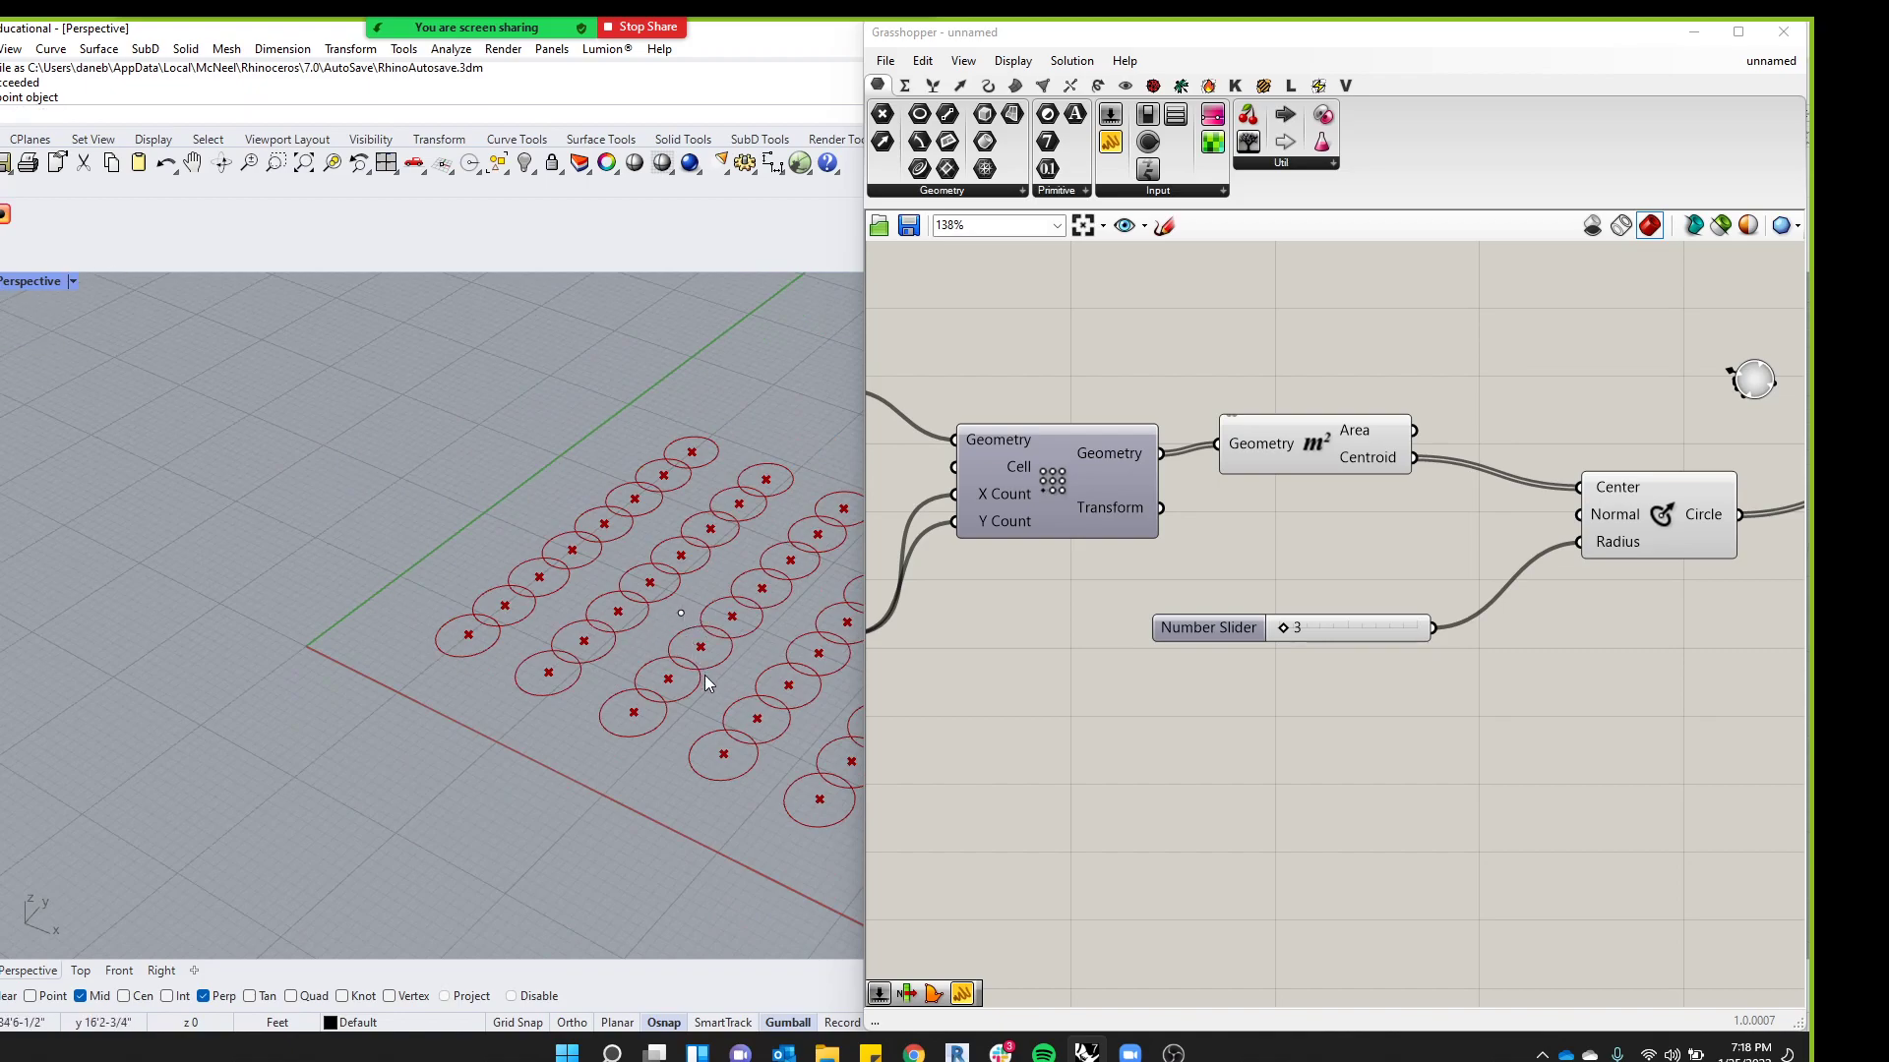
In Grasshopper, add a Point parameter below Rectangular Array and set it to reference the point drawn in Rhino
click(1325, 901)
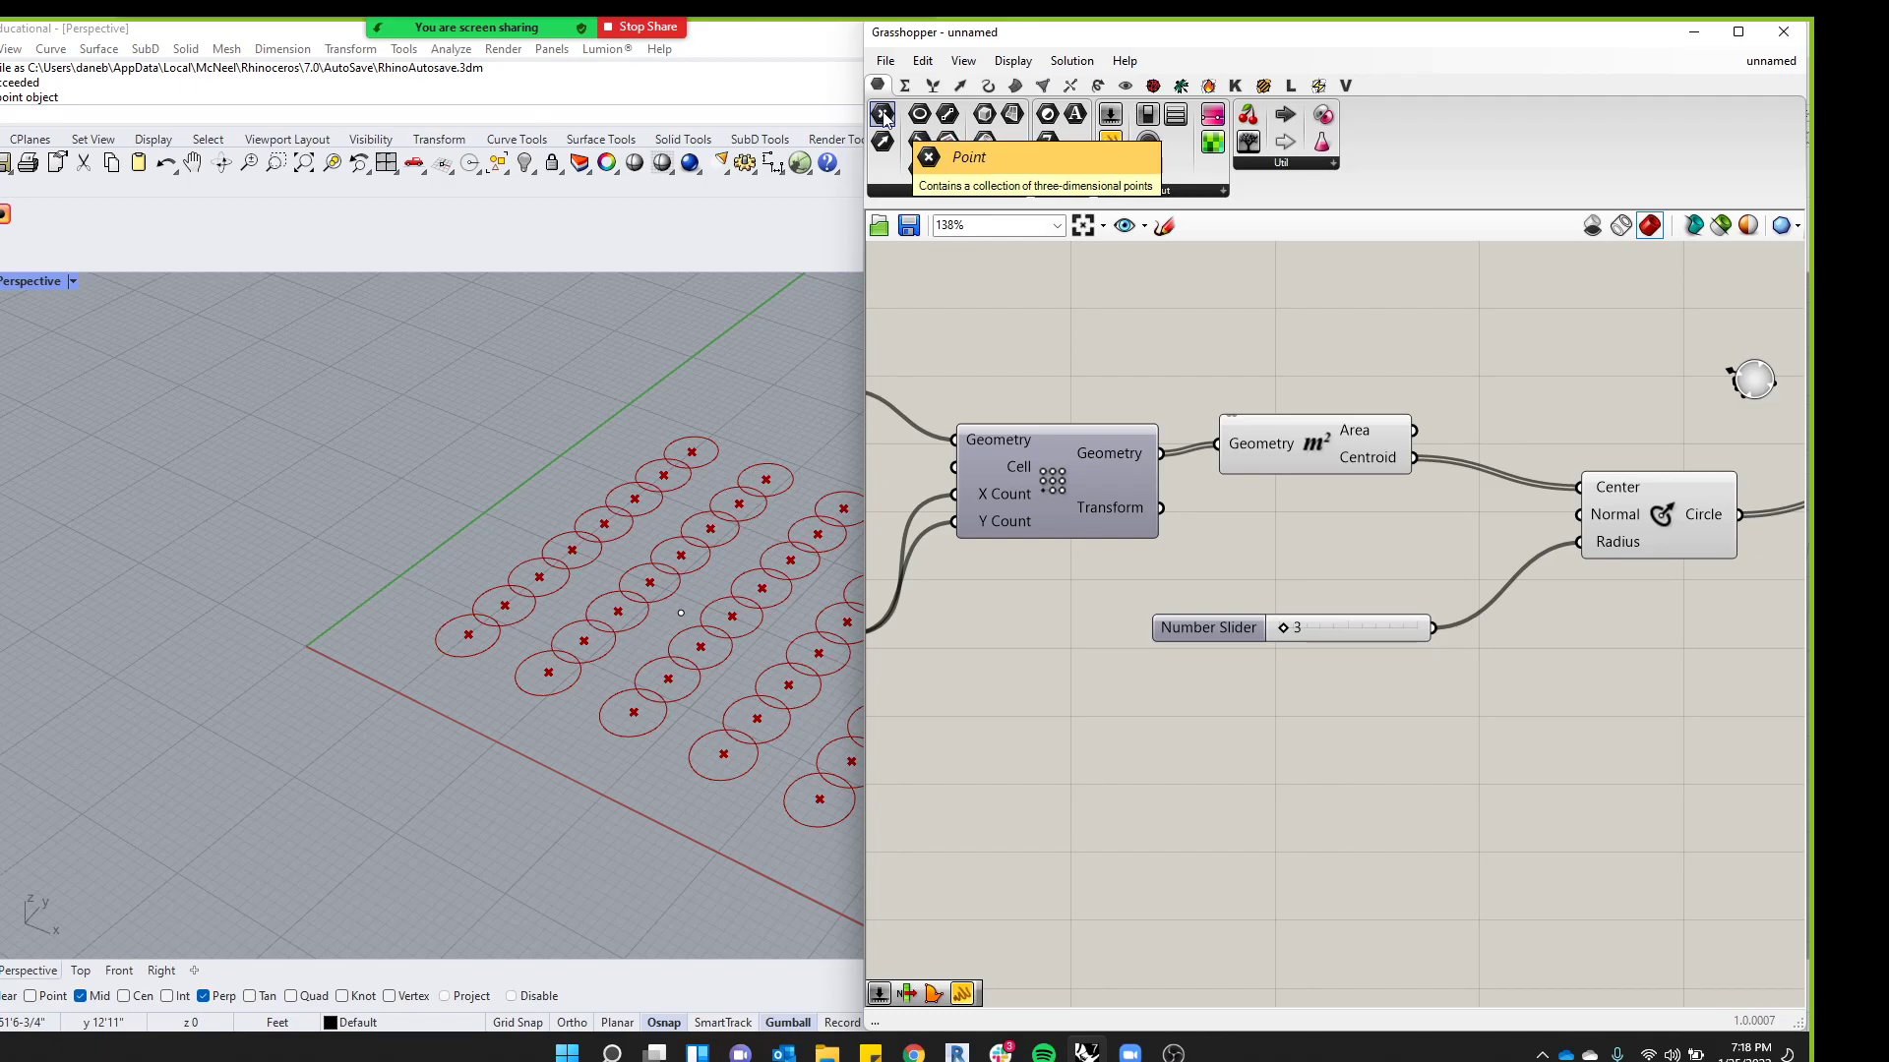
drag(884, 114, 1033, 619)
drag(1061, 748, 1068, 736)
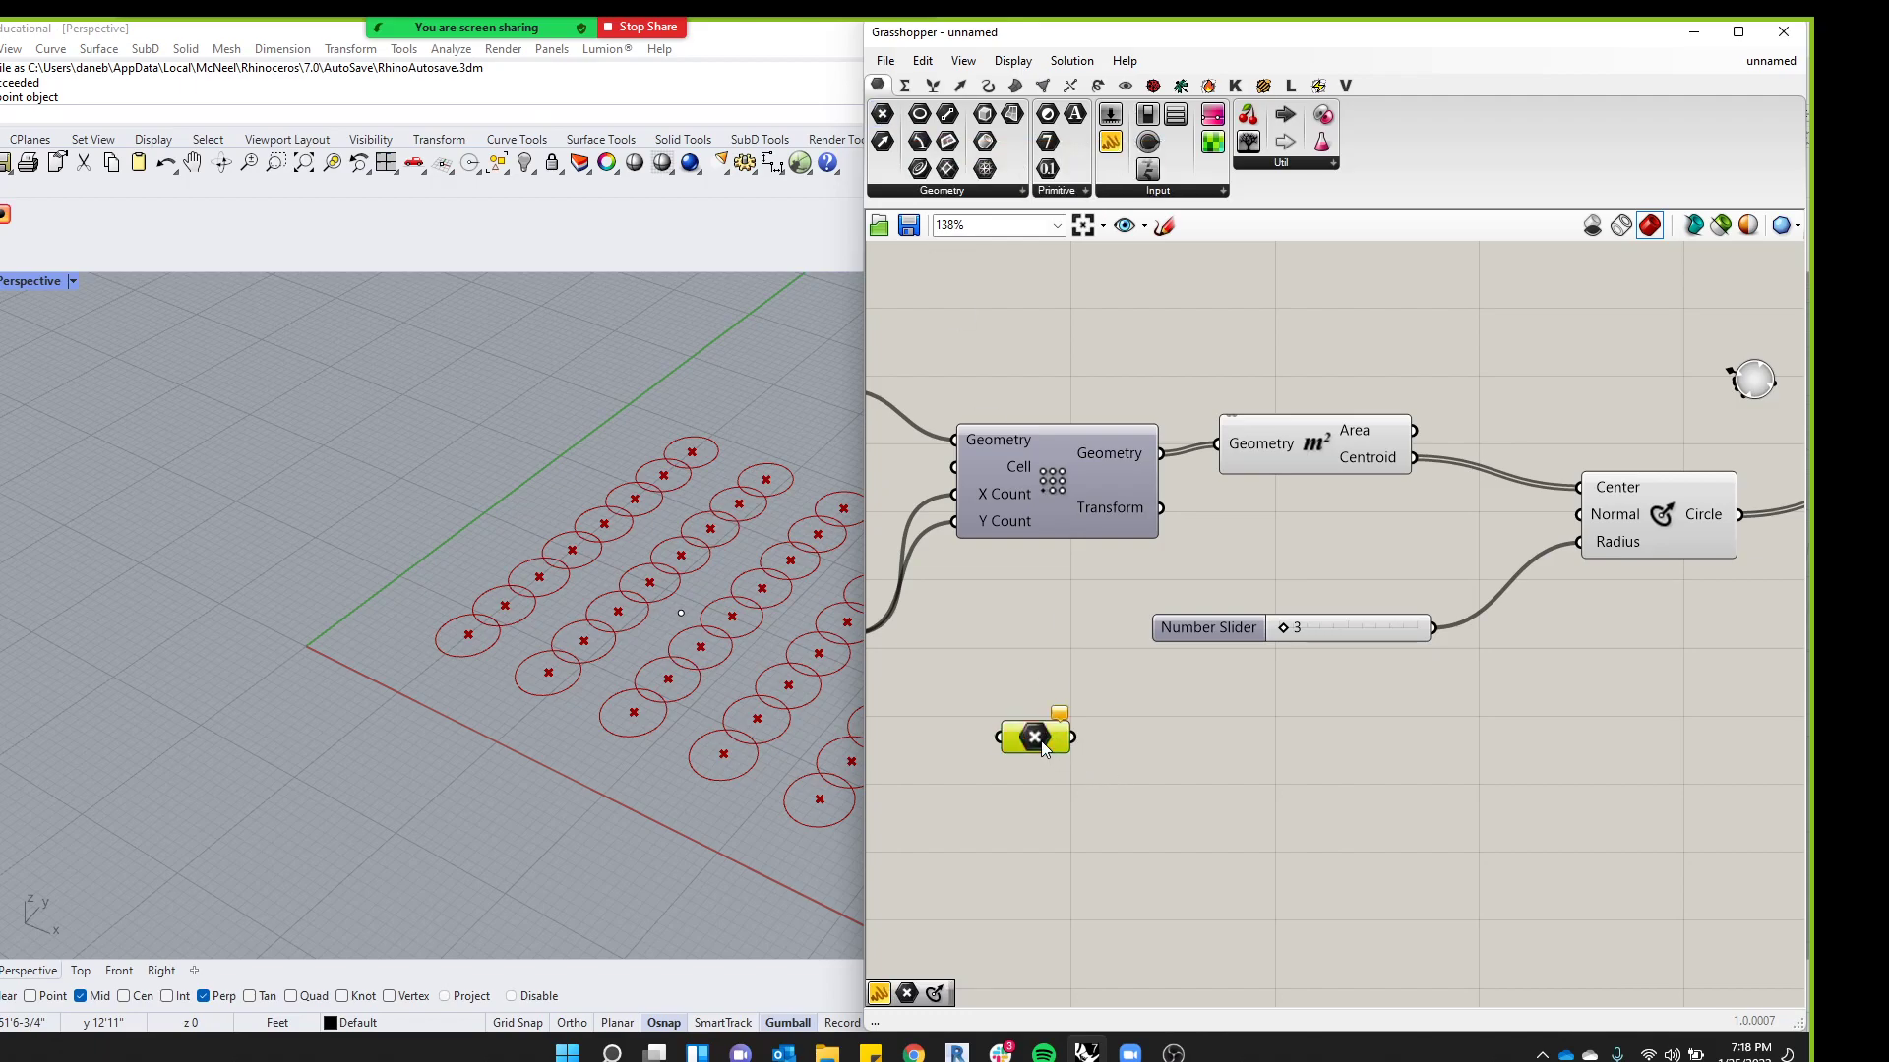
right_click(1043, 746)
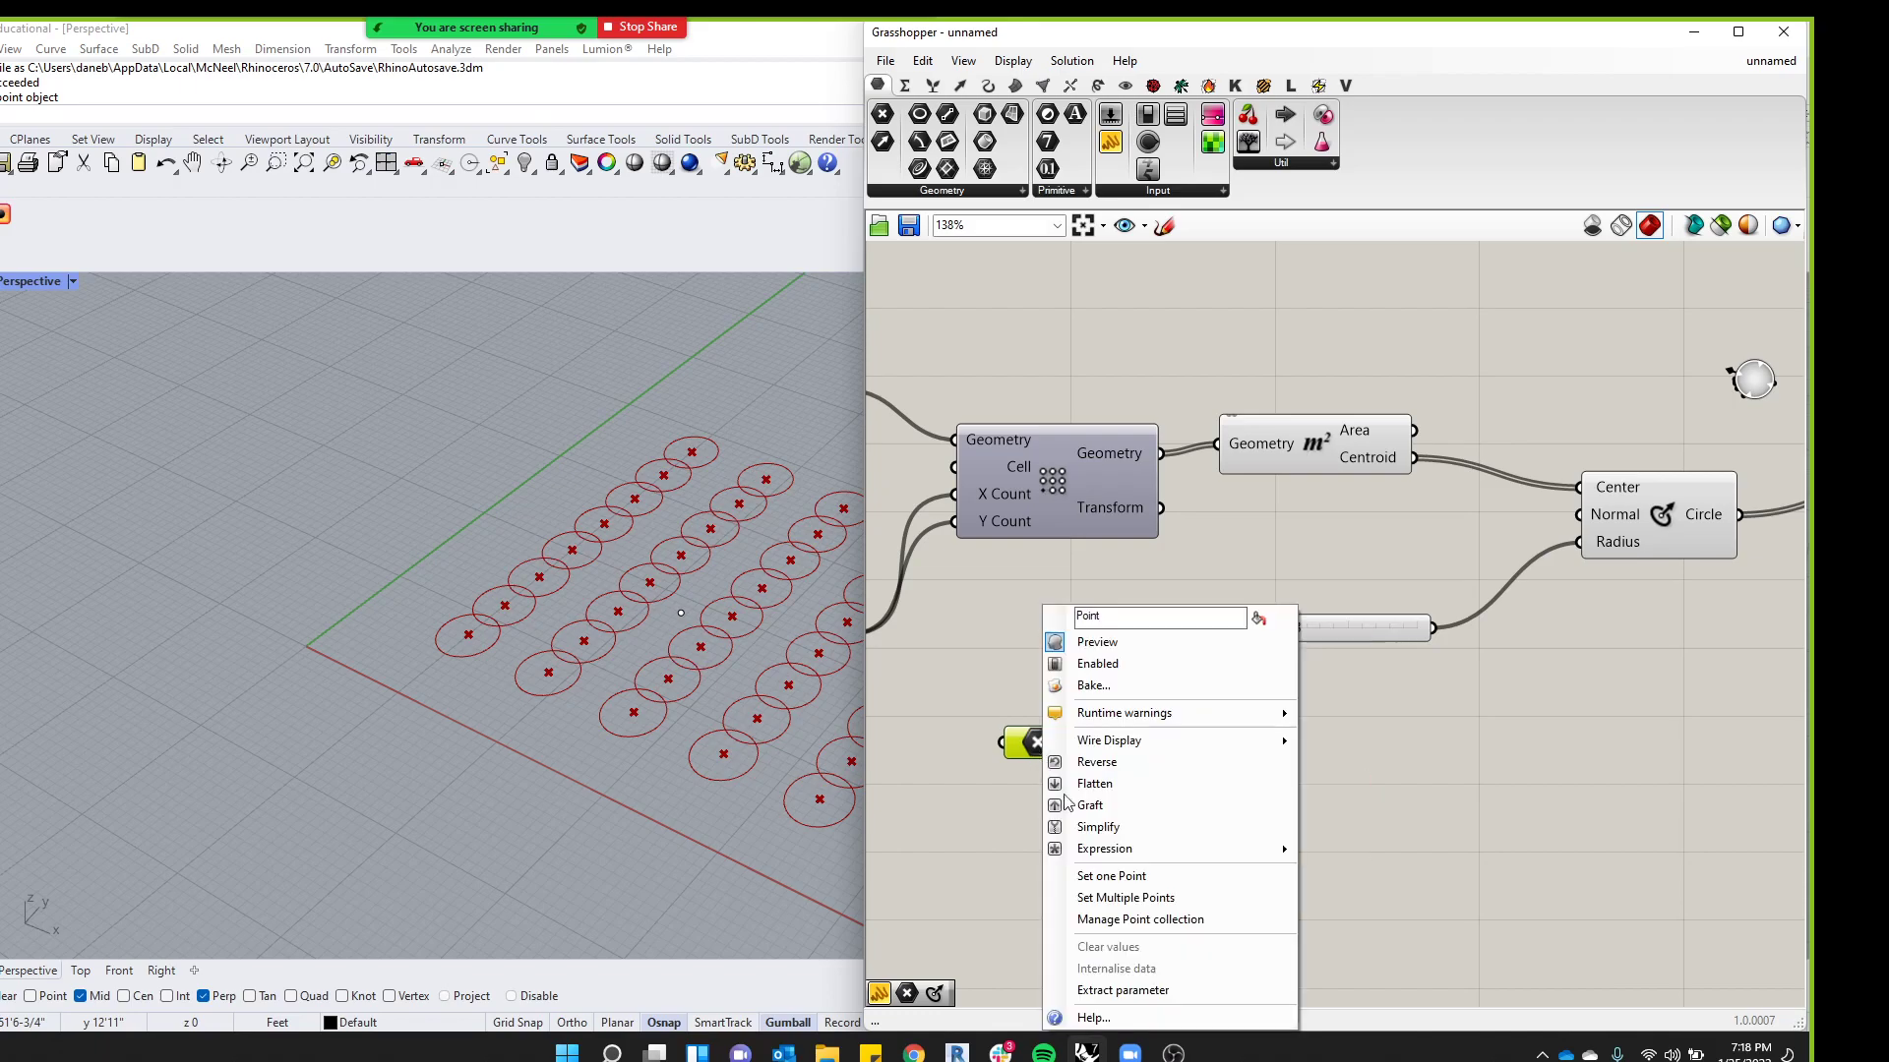
click(1126, 878)
click(686, 610)
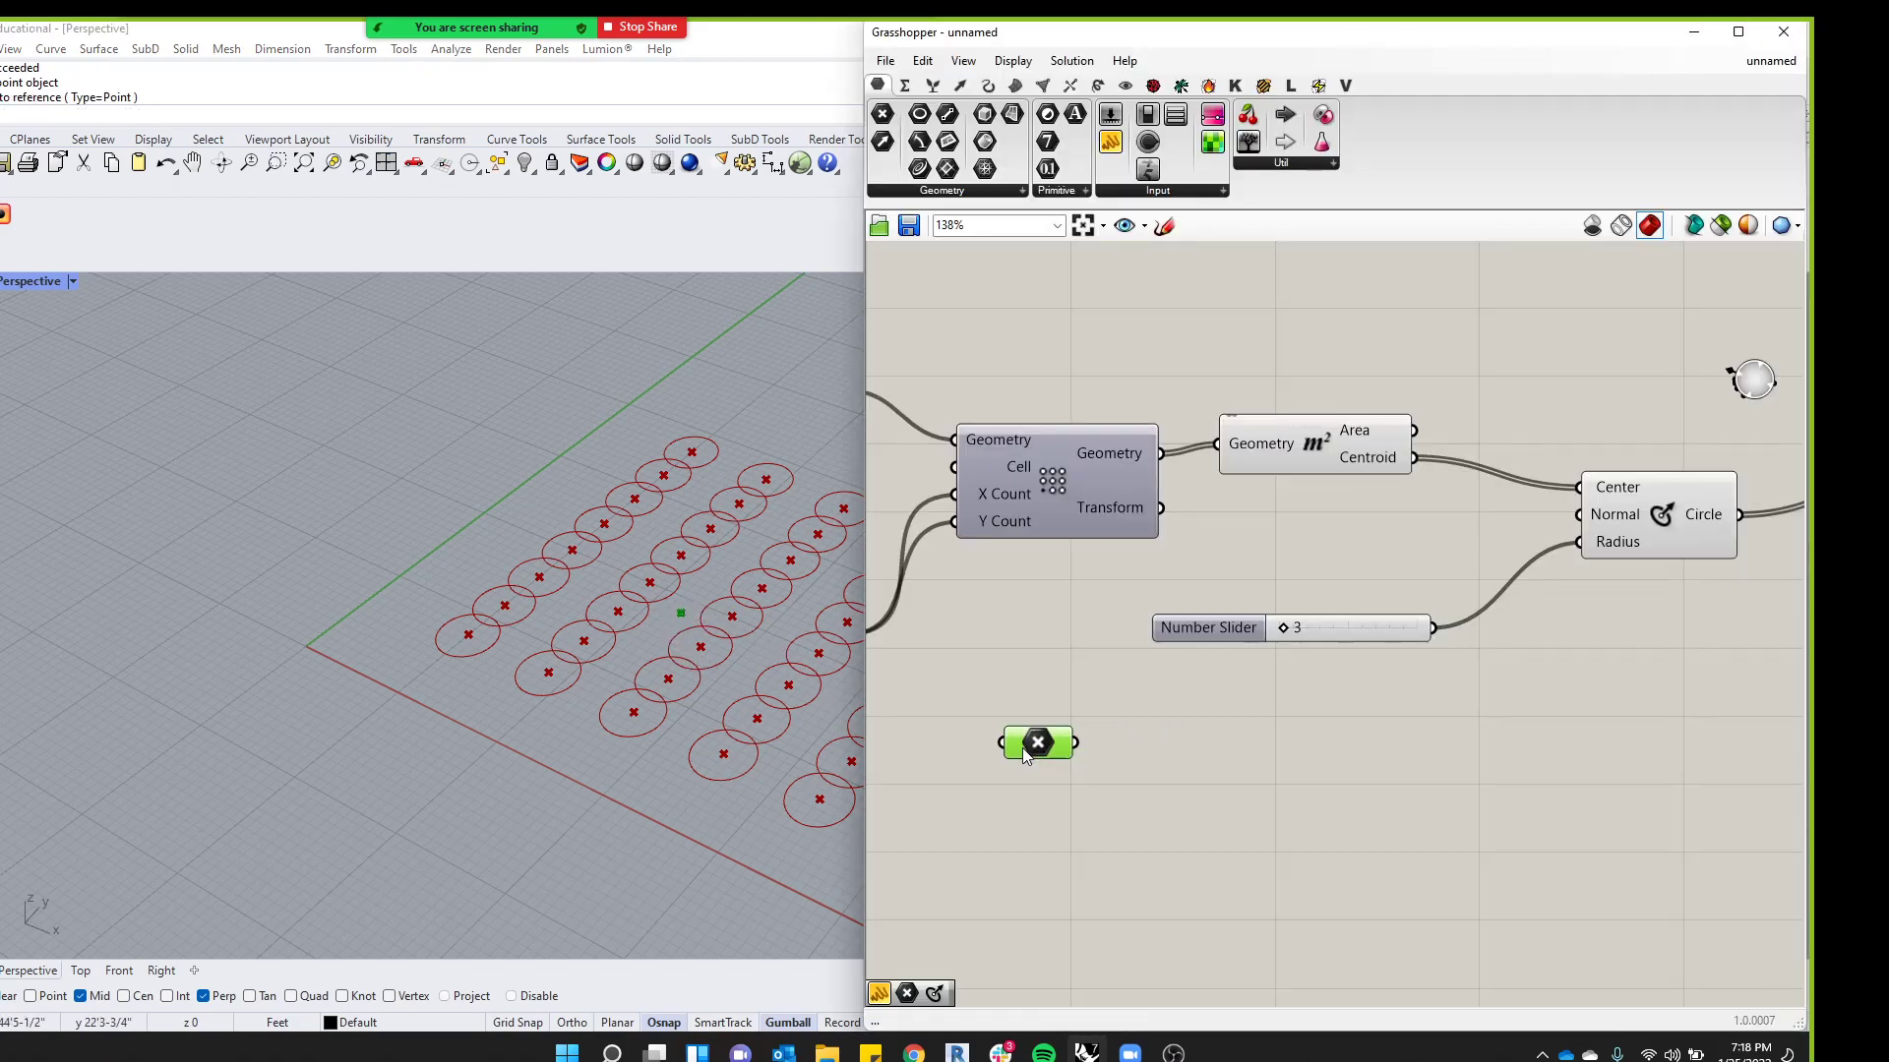
scroll(1074, 682, down, 6)
scroll(1071, 704, up, 3)
drag(1066, 707, 1011, 753)
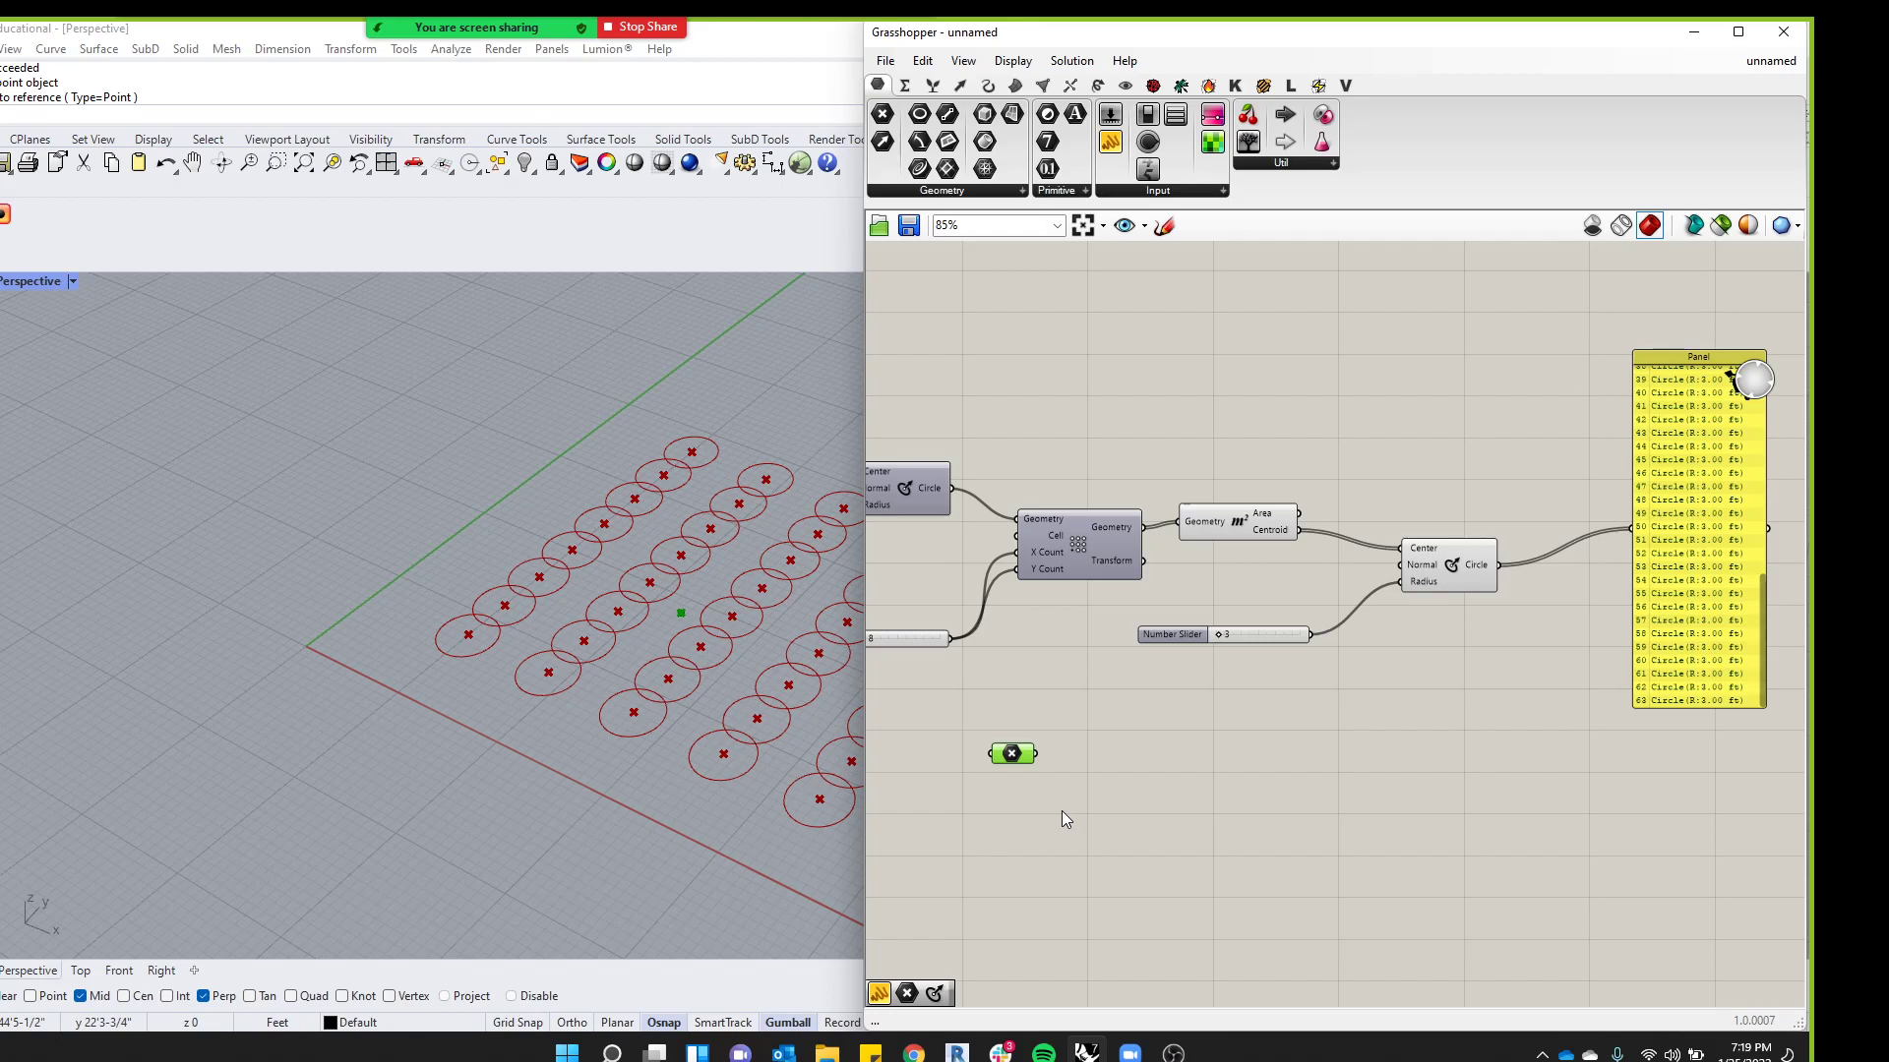
Add a Distance component, feeding Point A from the Point parameter and Point B from Area's Centroid output
click(958, 86)
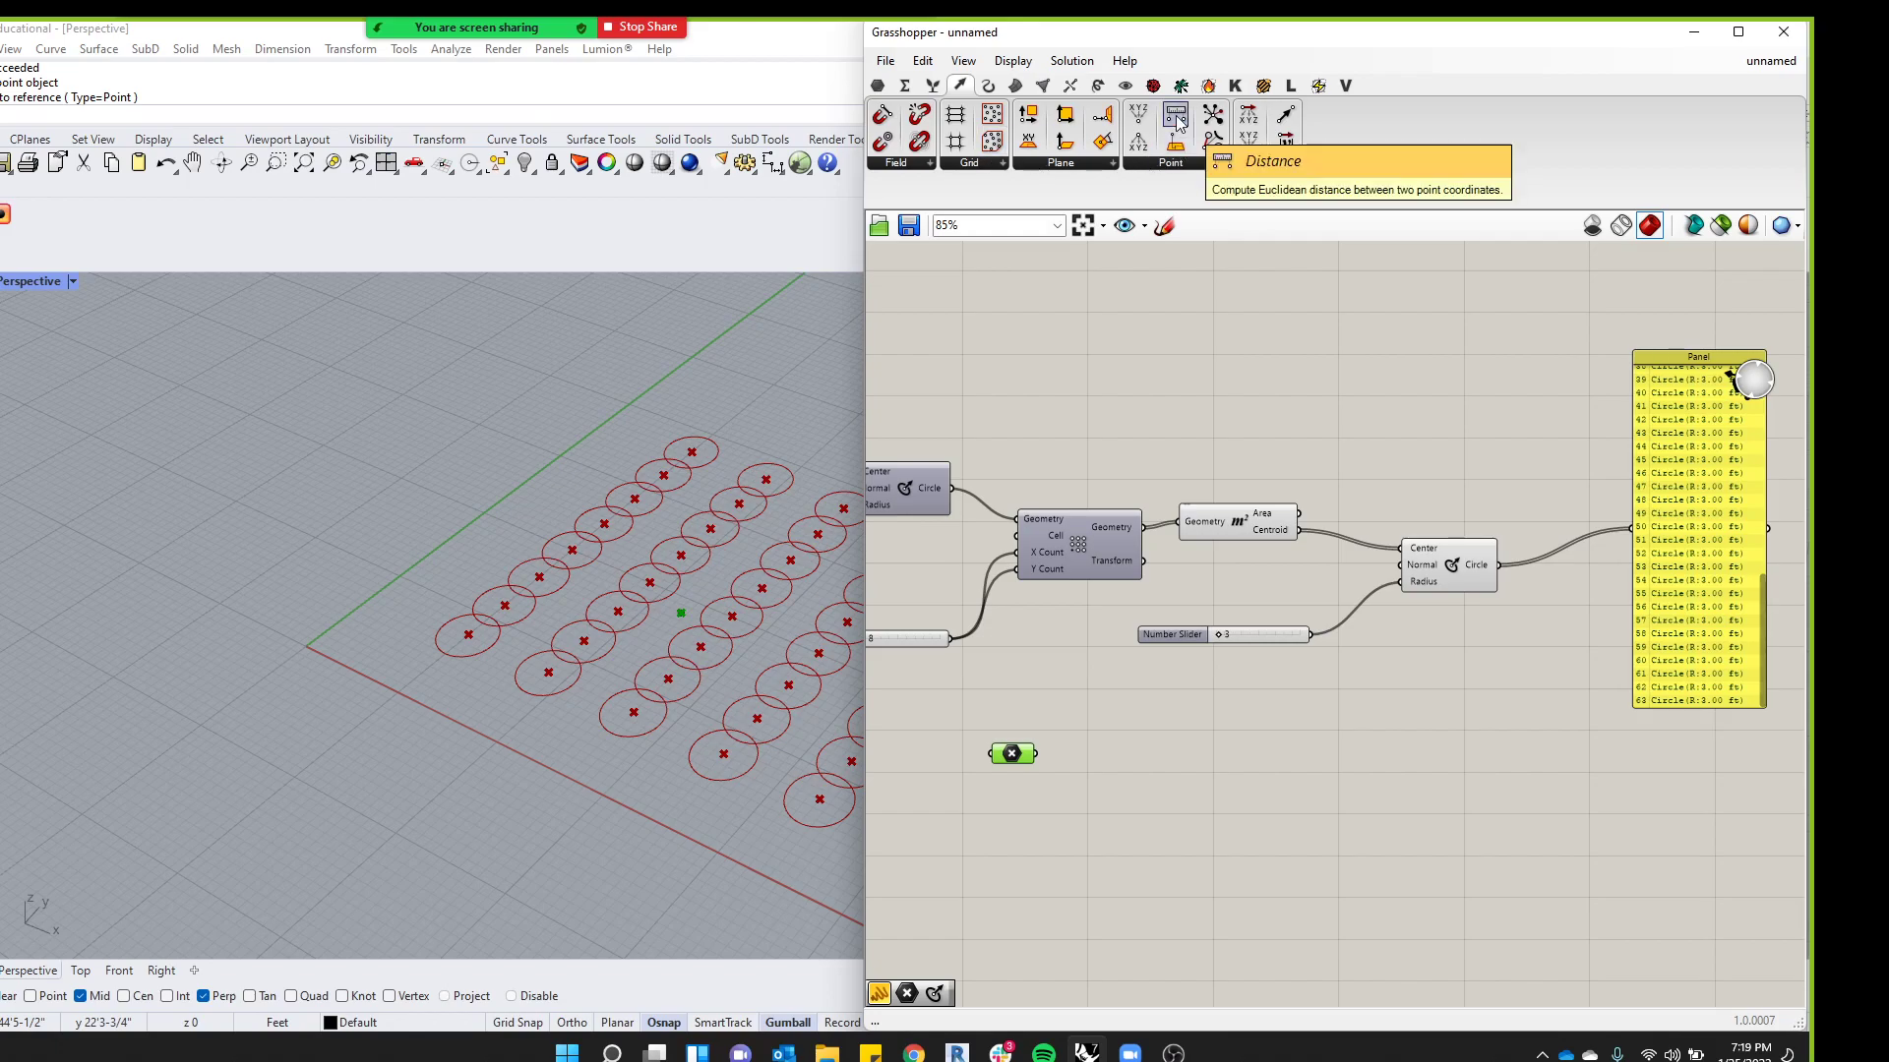
drag(1178, 119, 1220, 747)
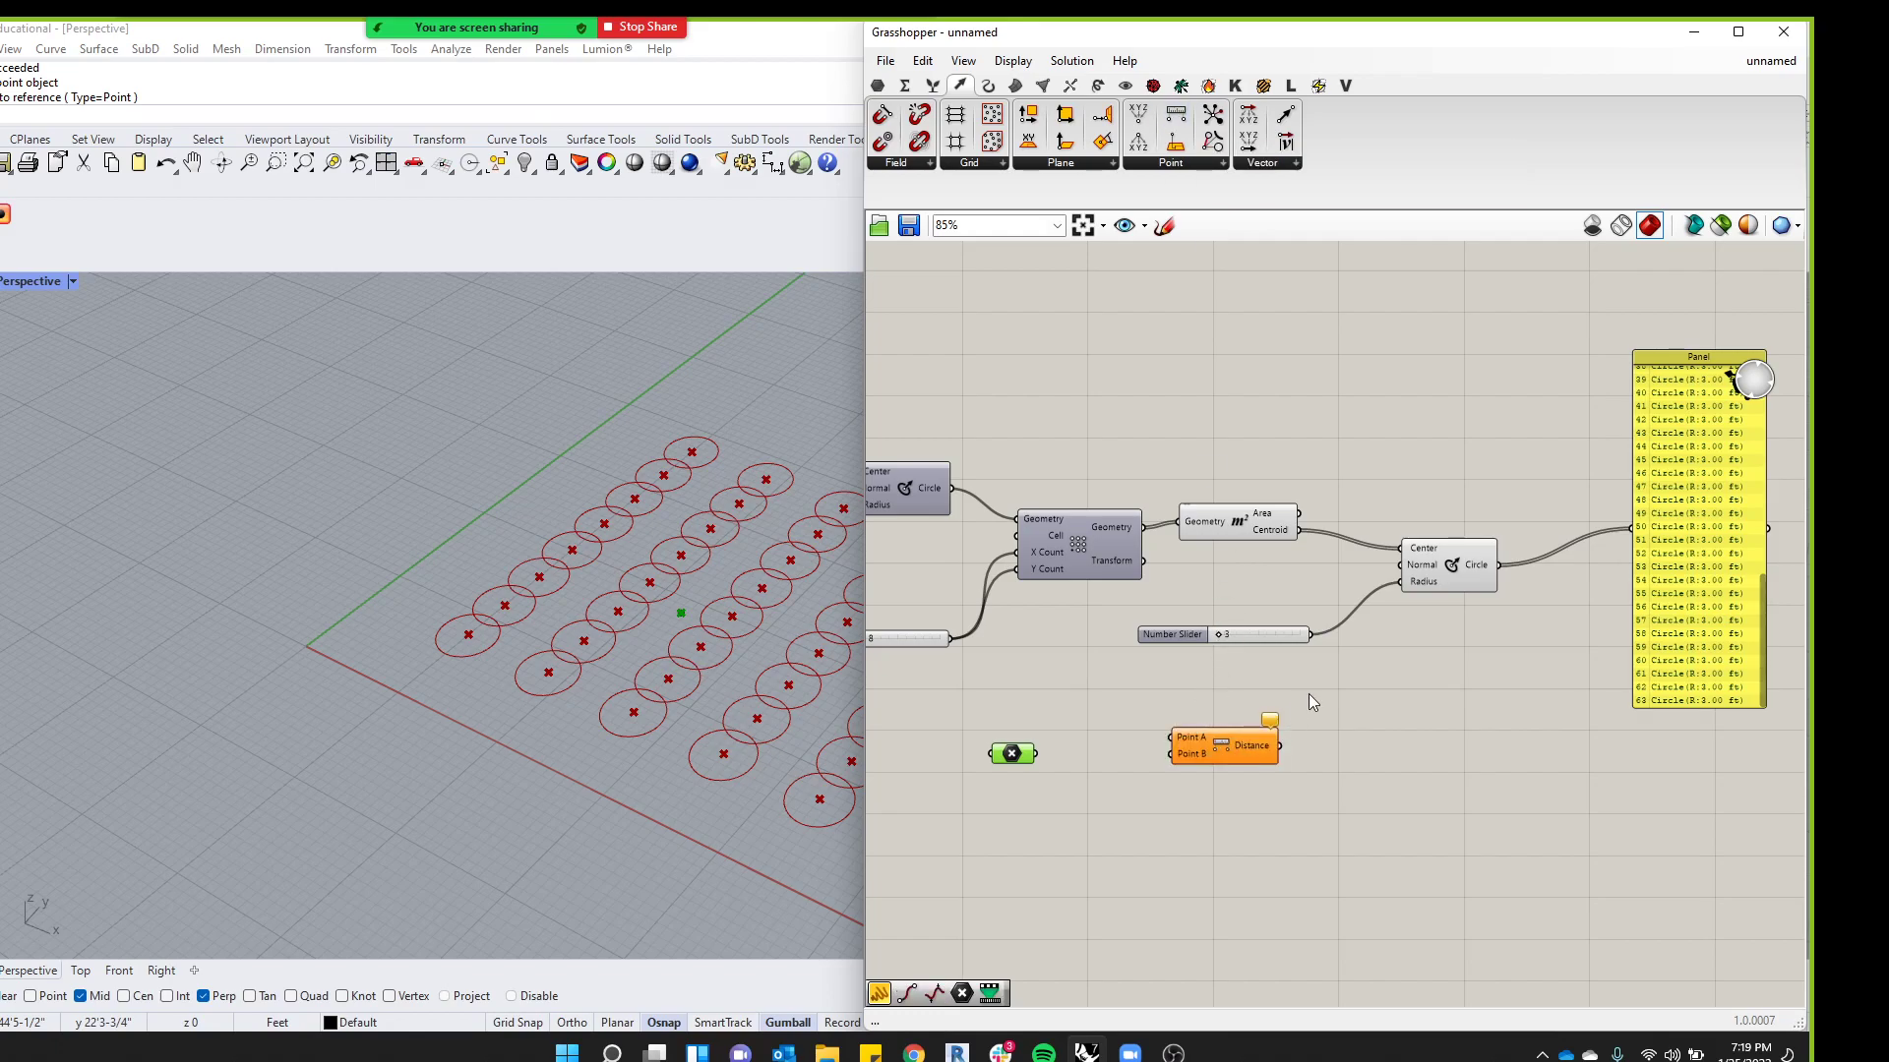
scroll(1306, 711, up, 1)
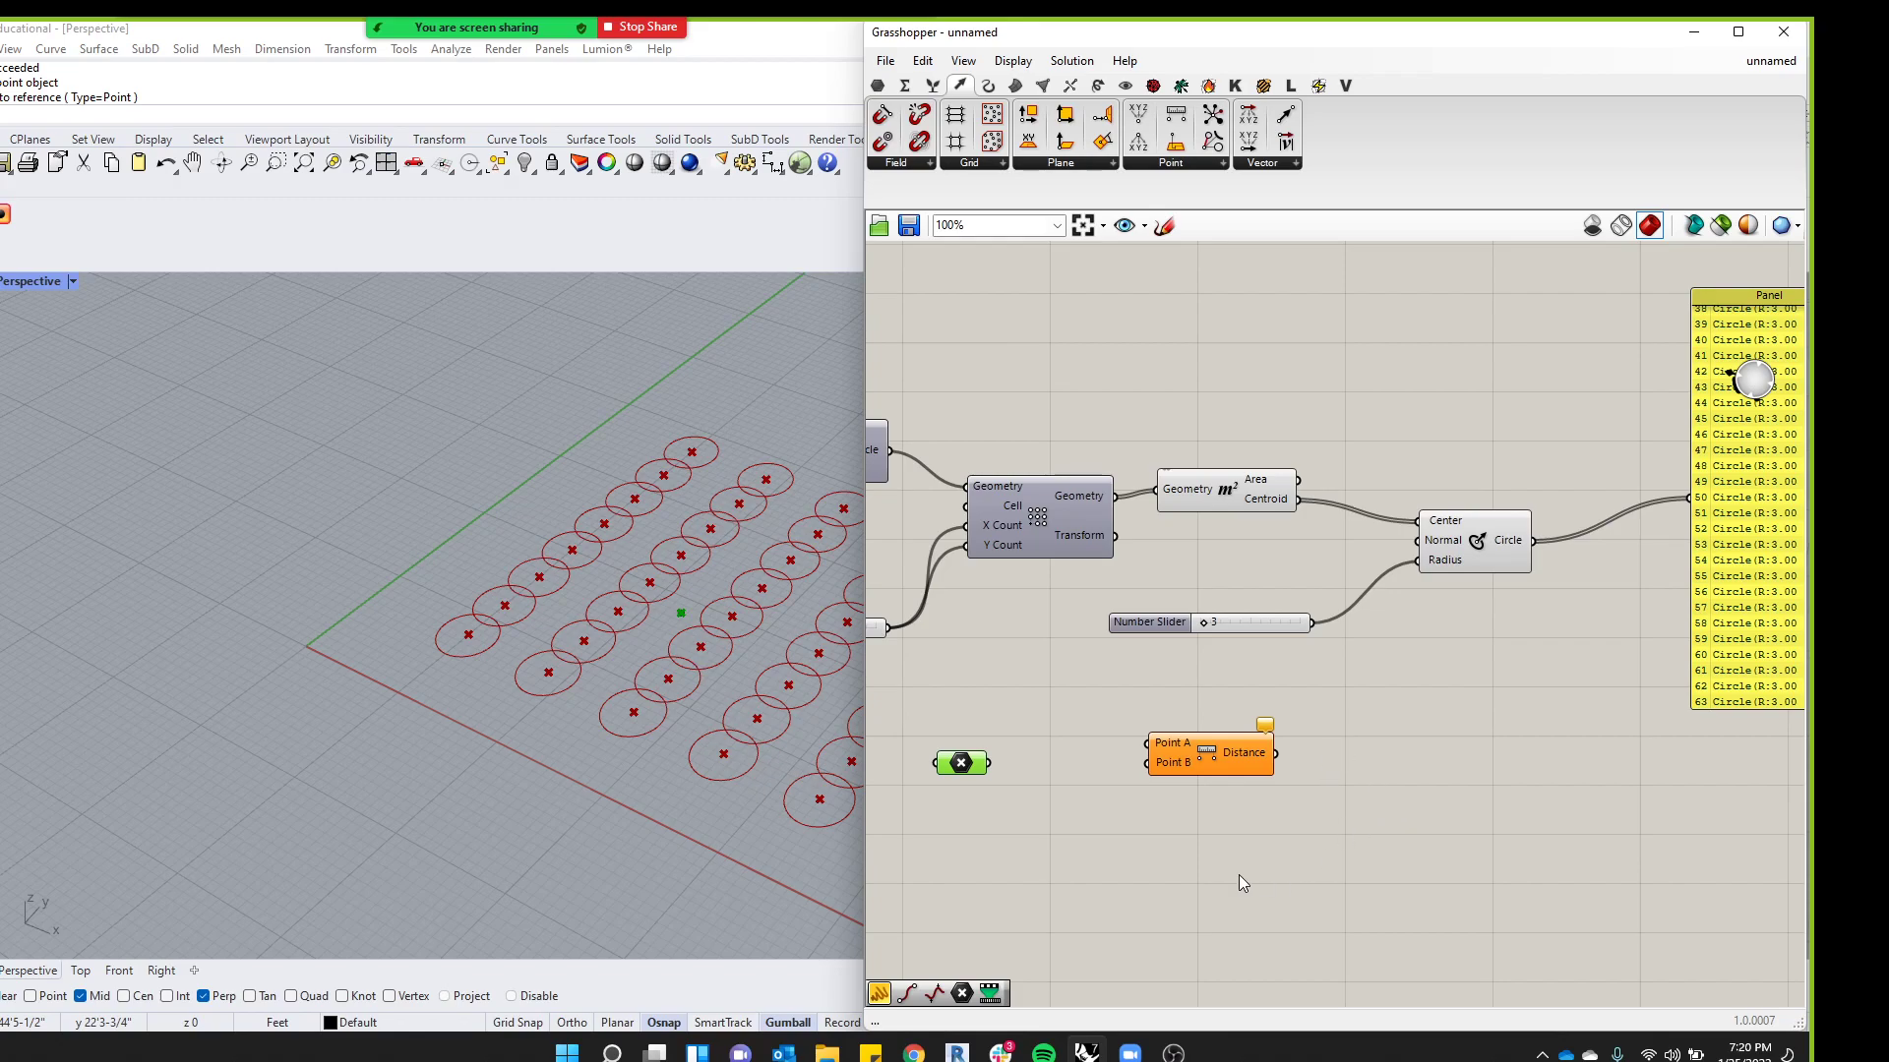
drag(1076, 766, 1151, 744)
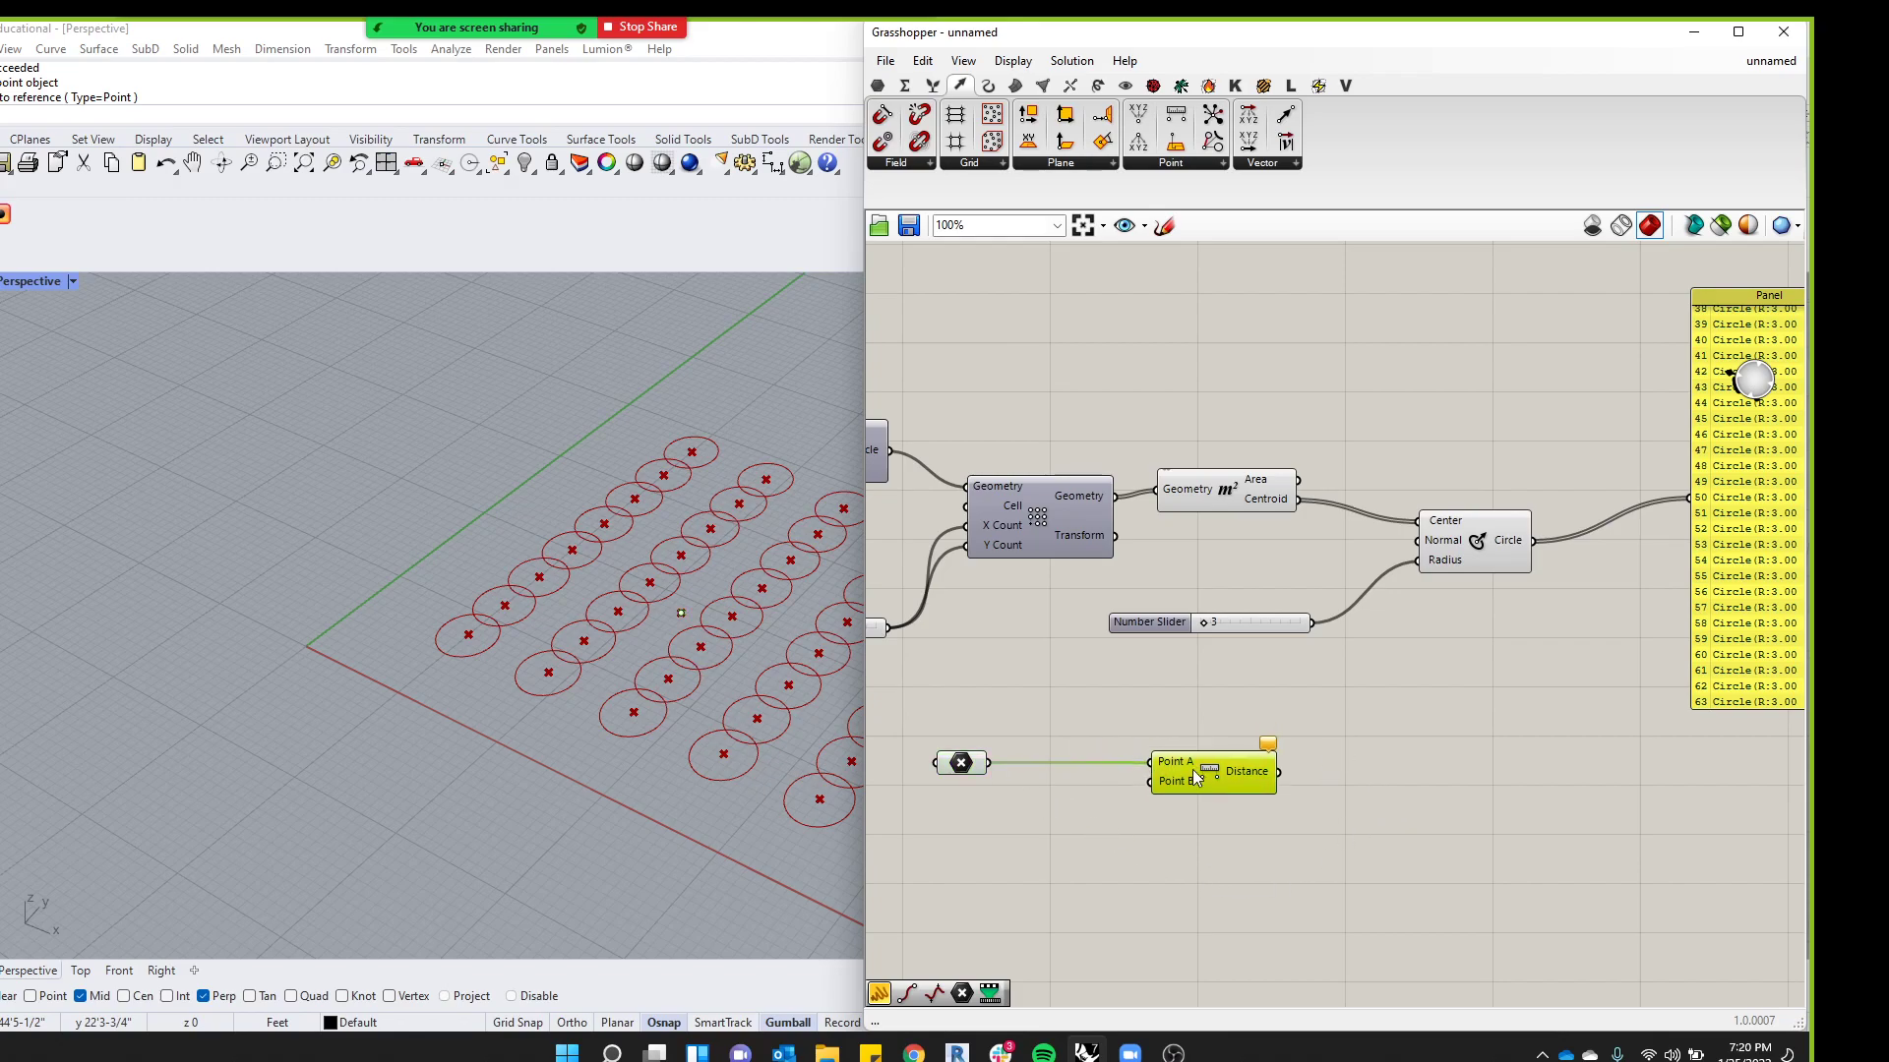
scroll(1279, 767, down, 2)
click(1420, 764)
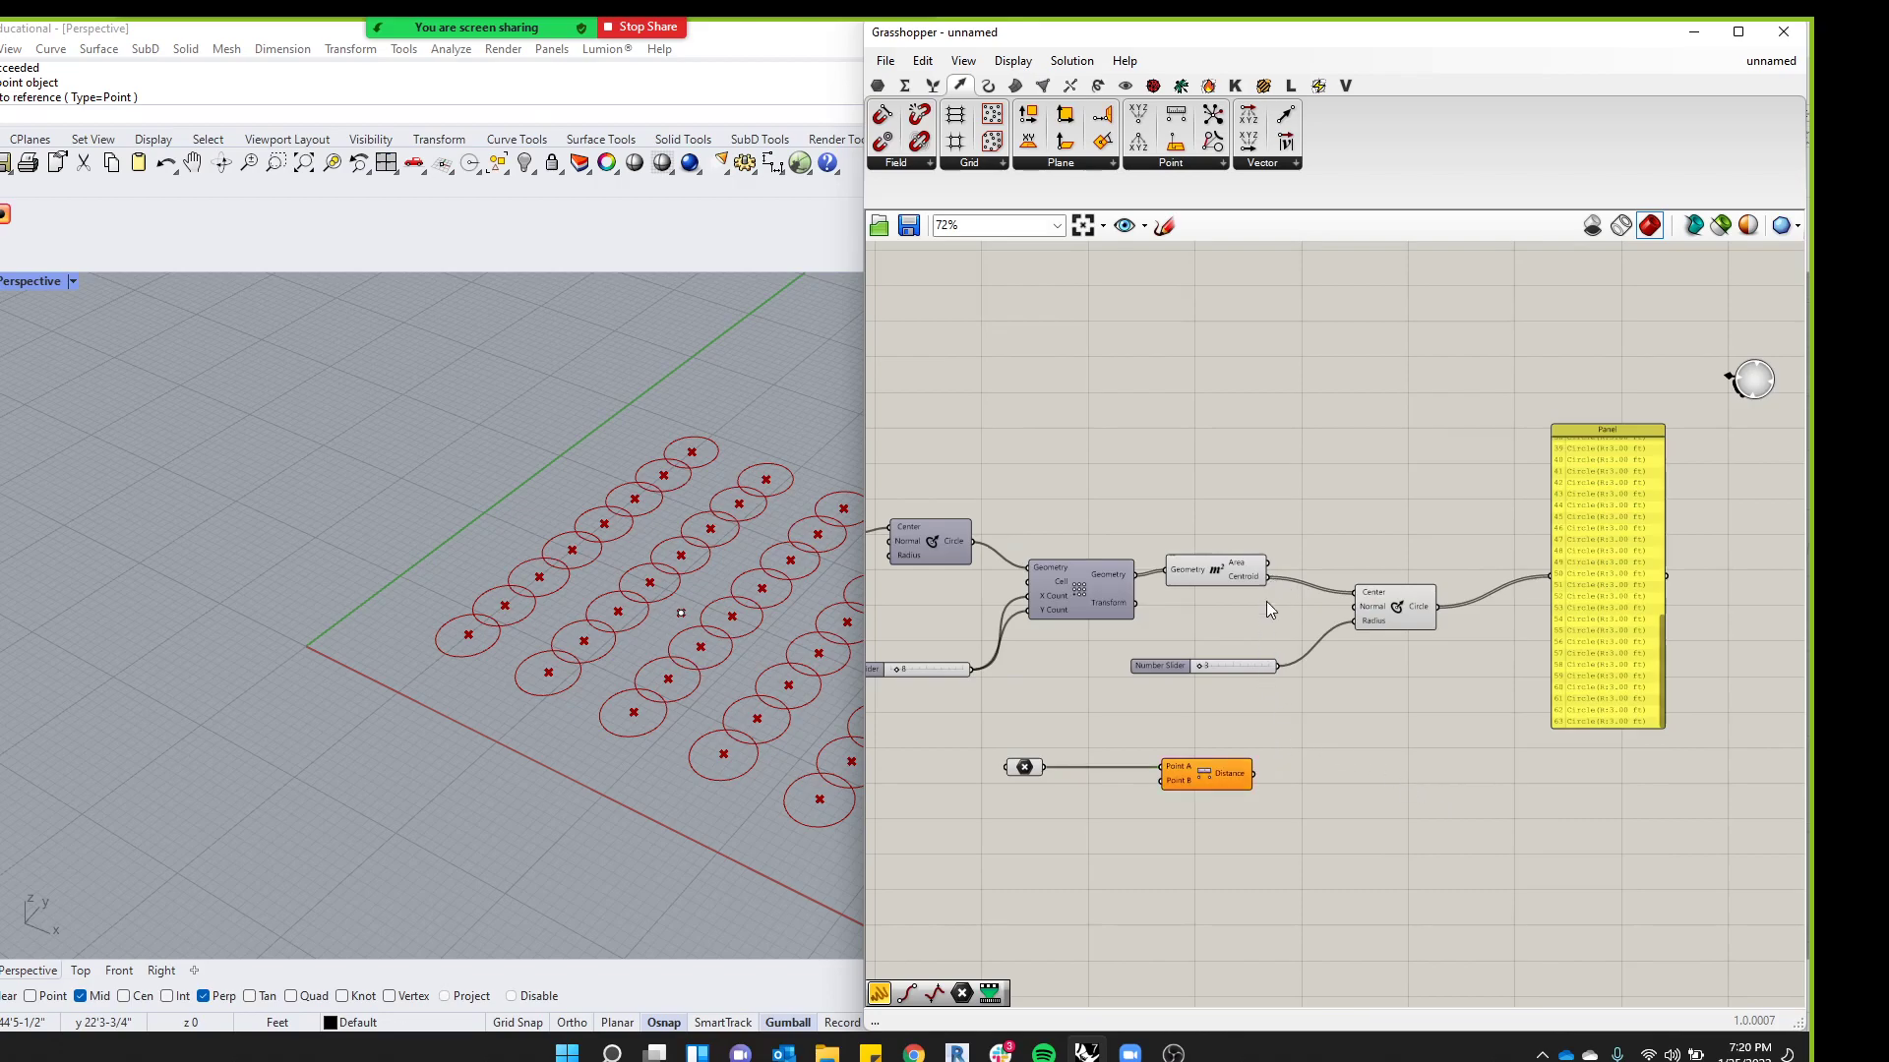
drag(1205, 780, 1332, 758)
drag(1267, 577, 1358, 747)
Duplicate the circle-list panel, connect the Distance output to the copy and scroll through its full list of distances
drag(1623, 637, 1591, 922)
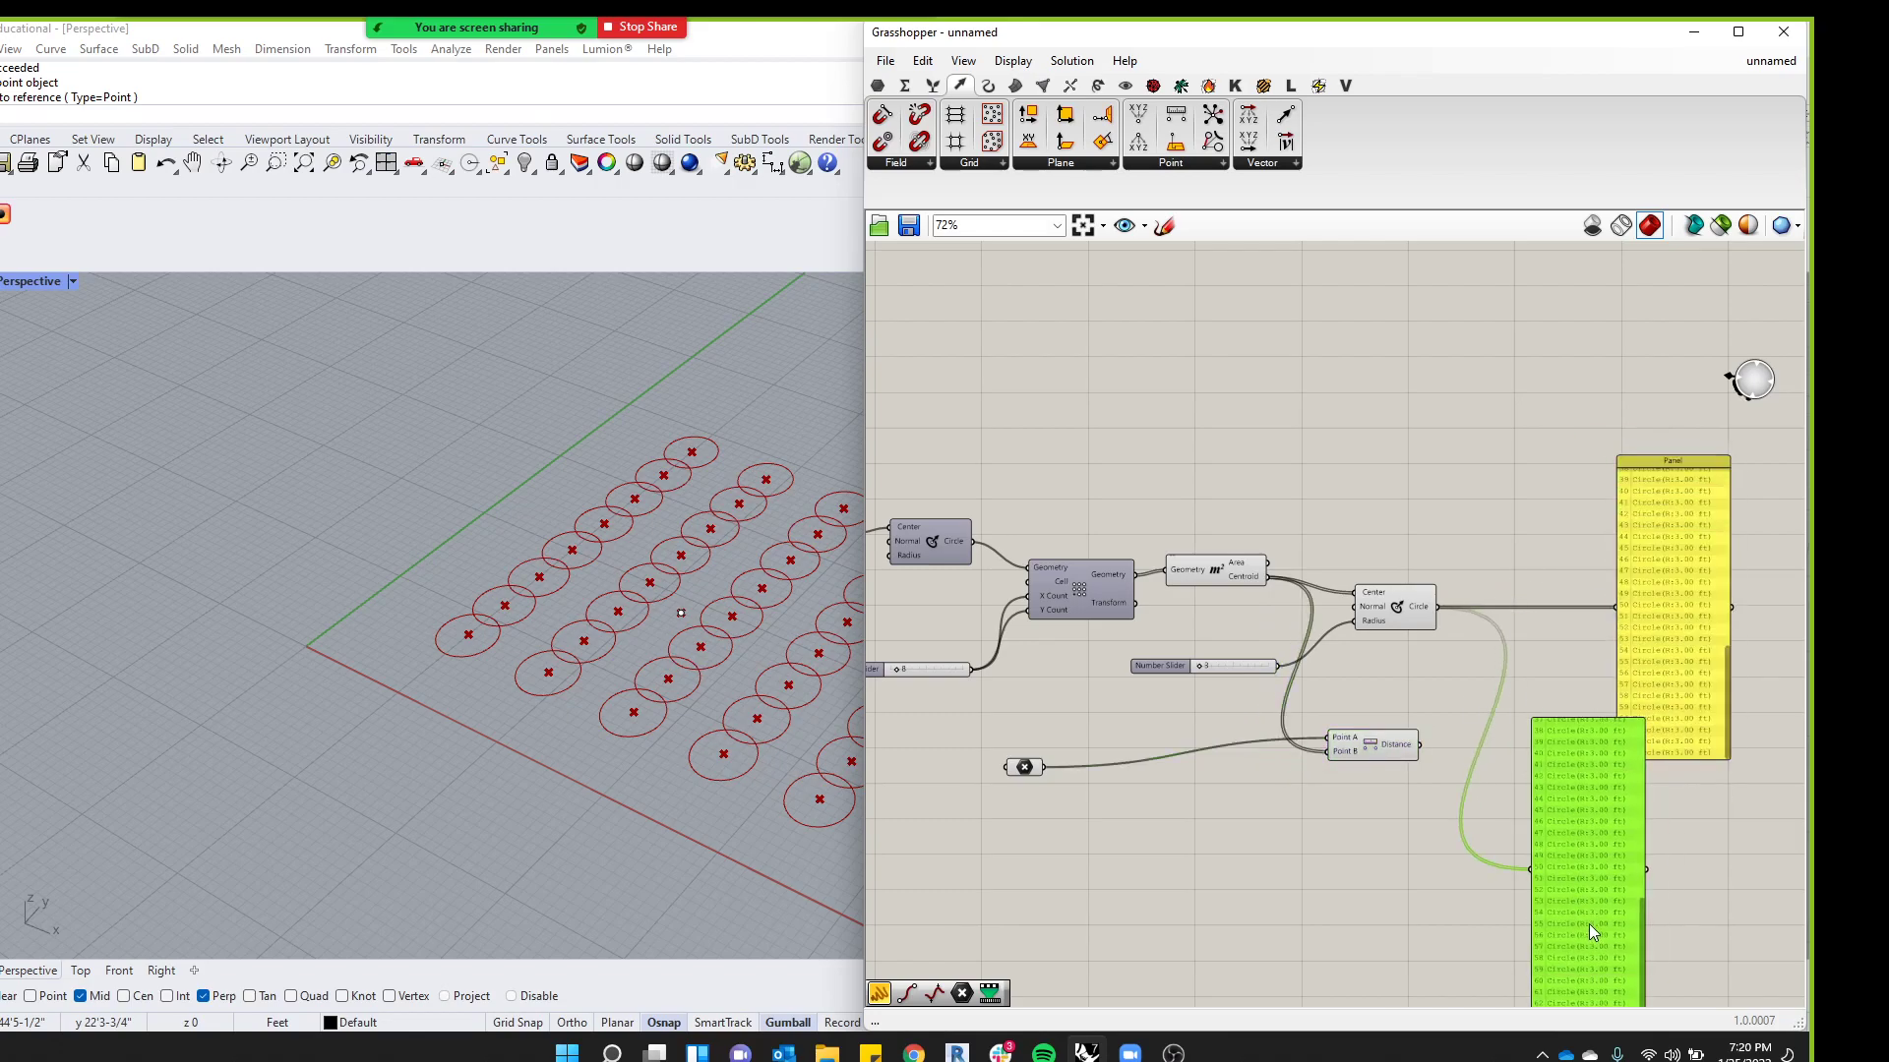
drag(1421, 748, 1486, 850)
drag(1543, 777, 1502, 702)
middle_click(1558, 754)
scroll(1577, 760, up, 4)
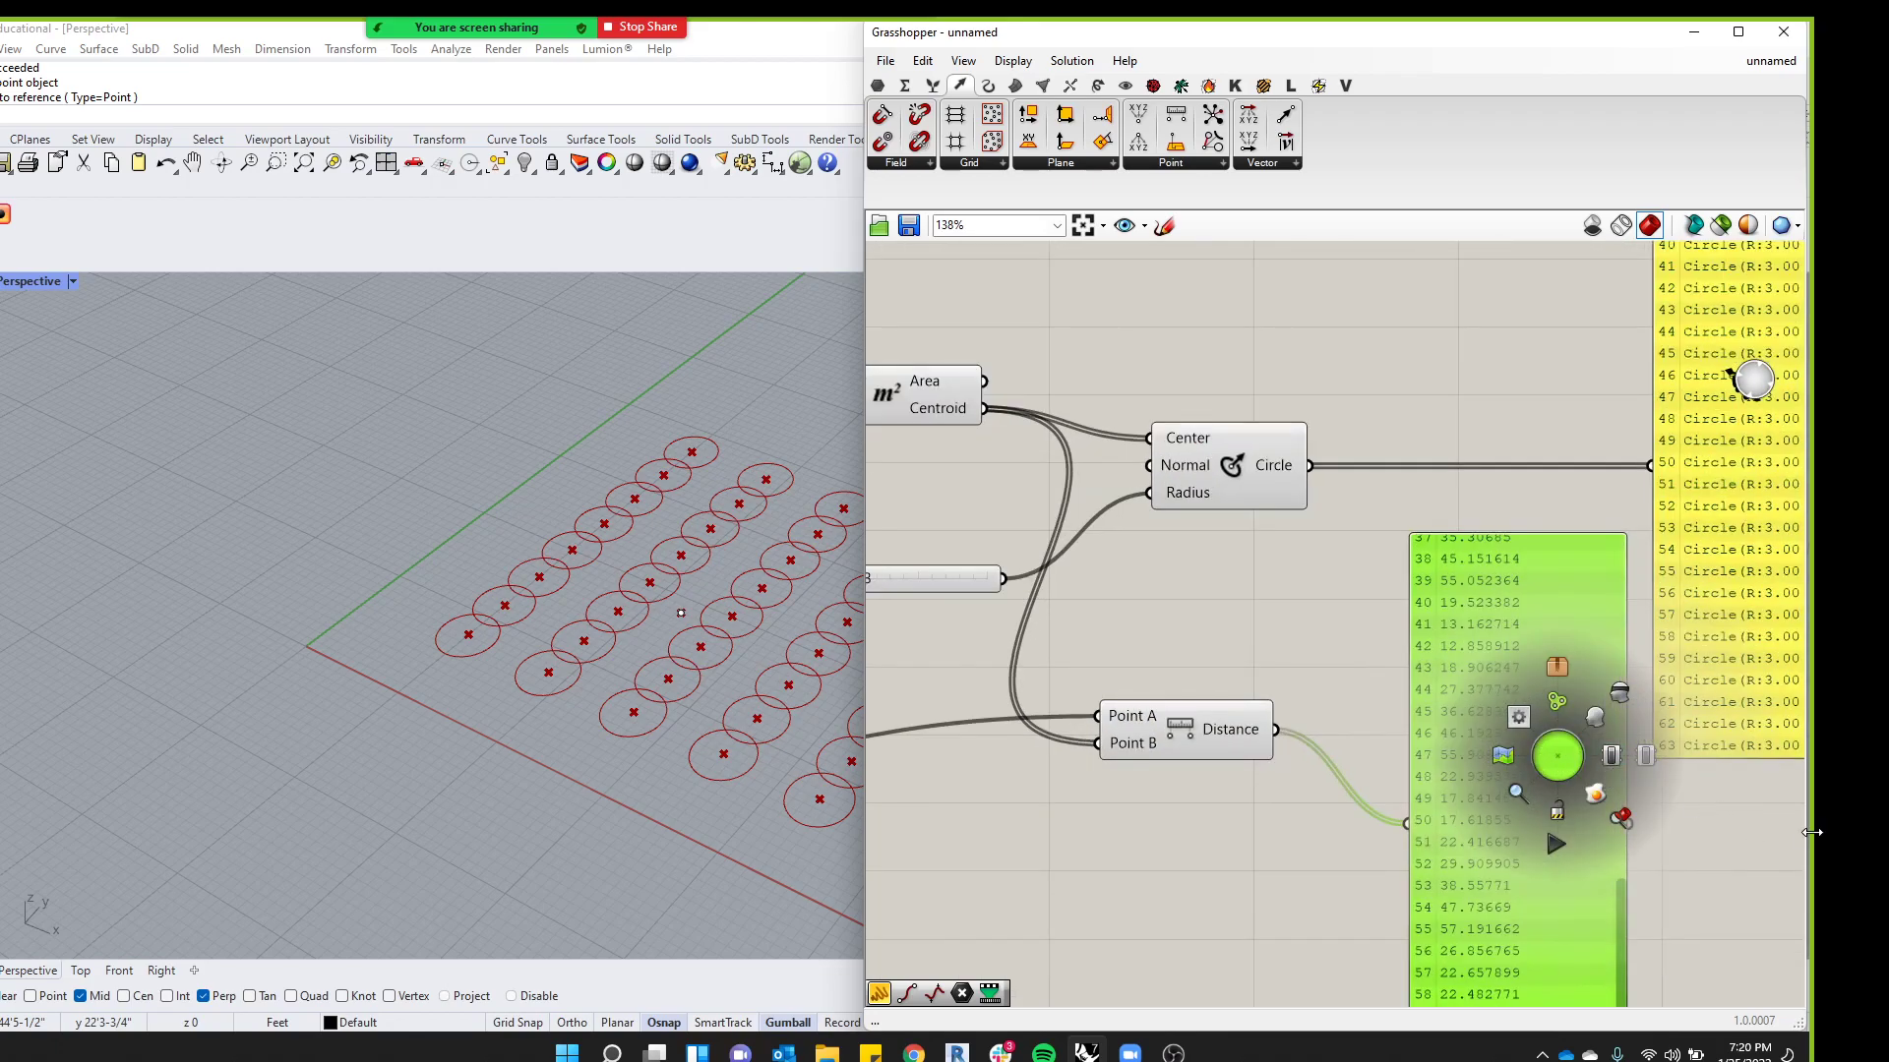
scroll(1645, 847, down, 3)
scroll(1643, 848, up, 4)
drag(1443, 846, 1427, 418)
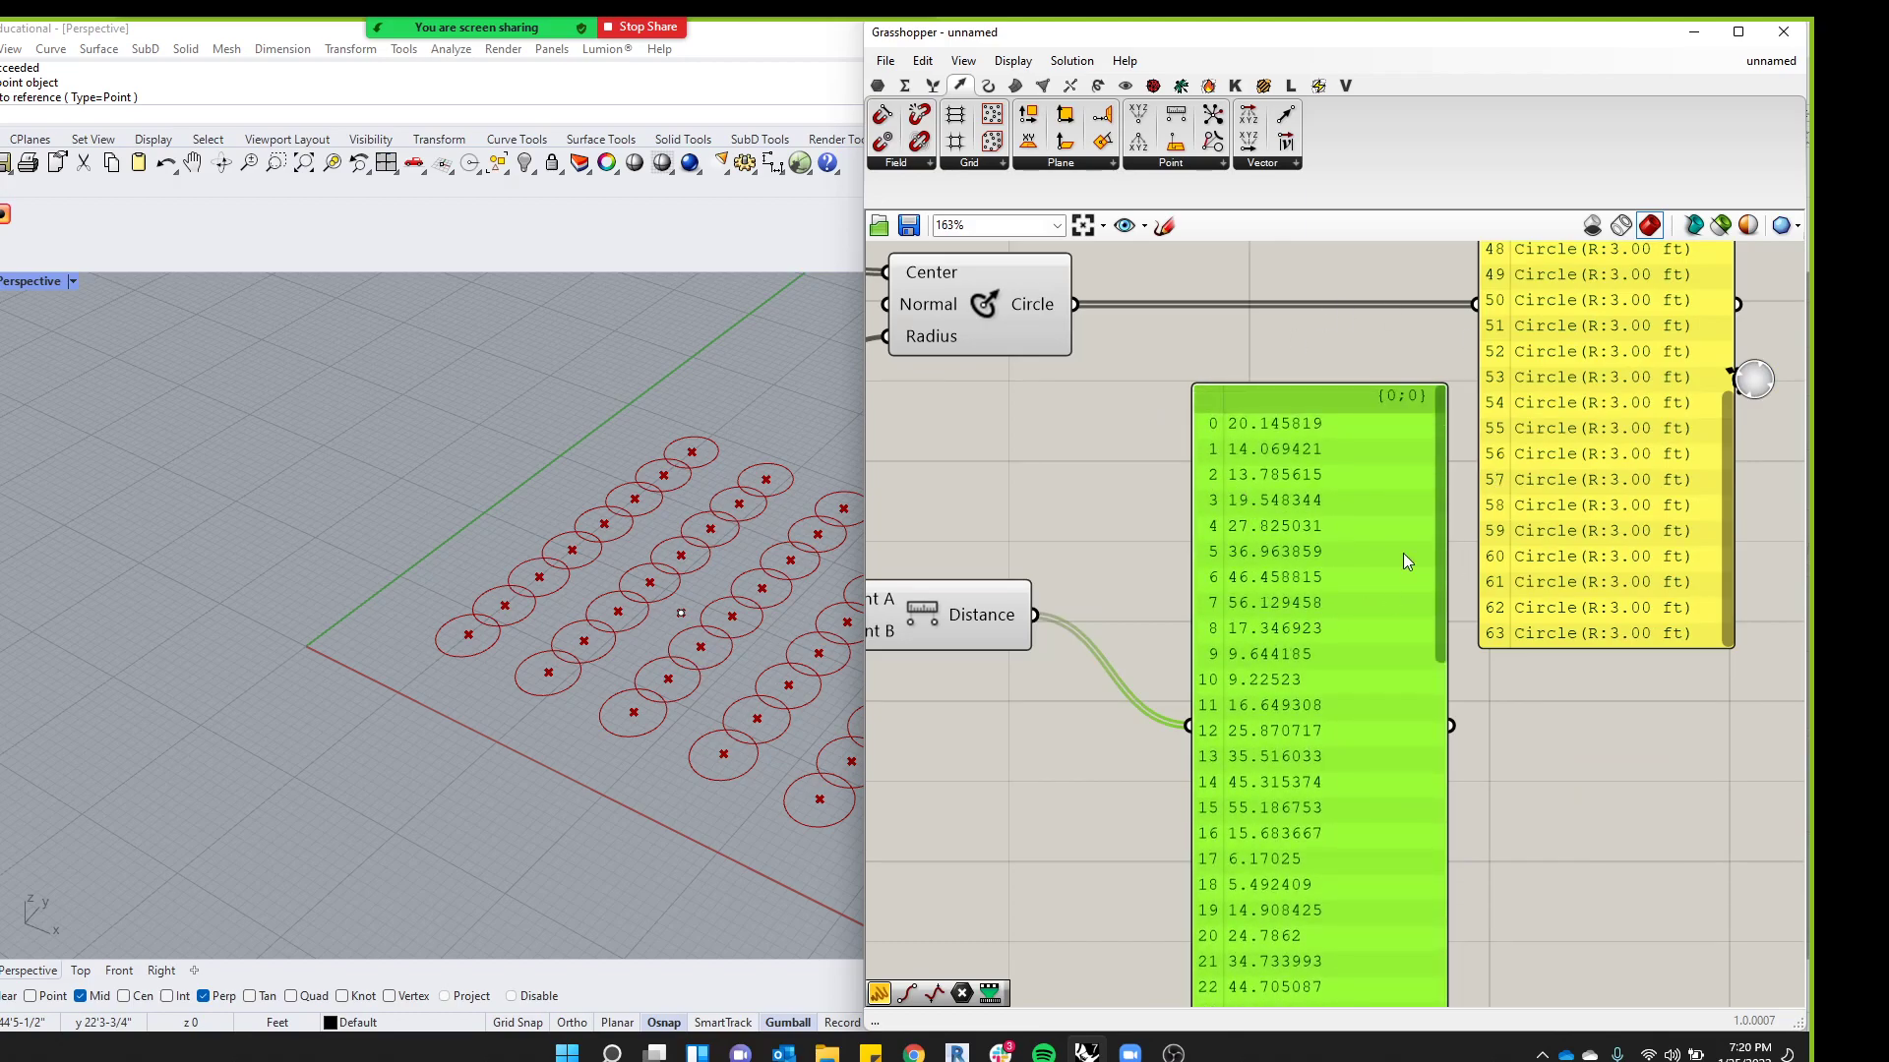
drag(1438, 556, 1445, 1041)
scroll(1536, 802, down, 4)
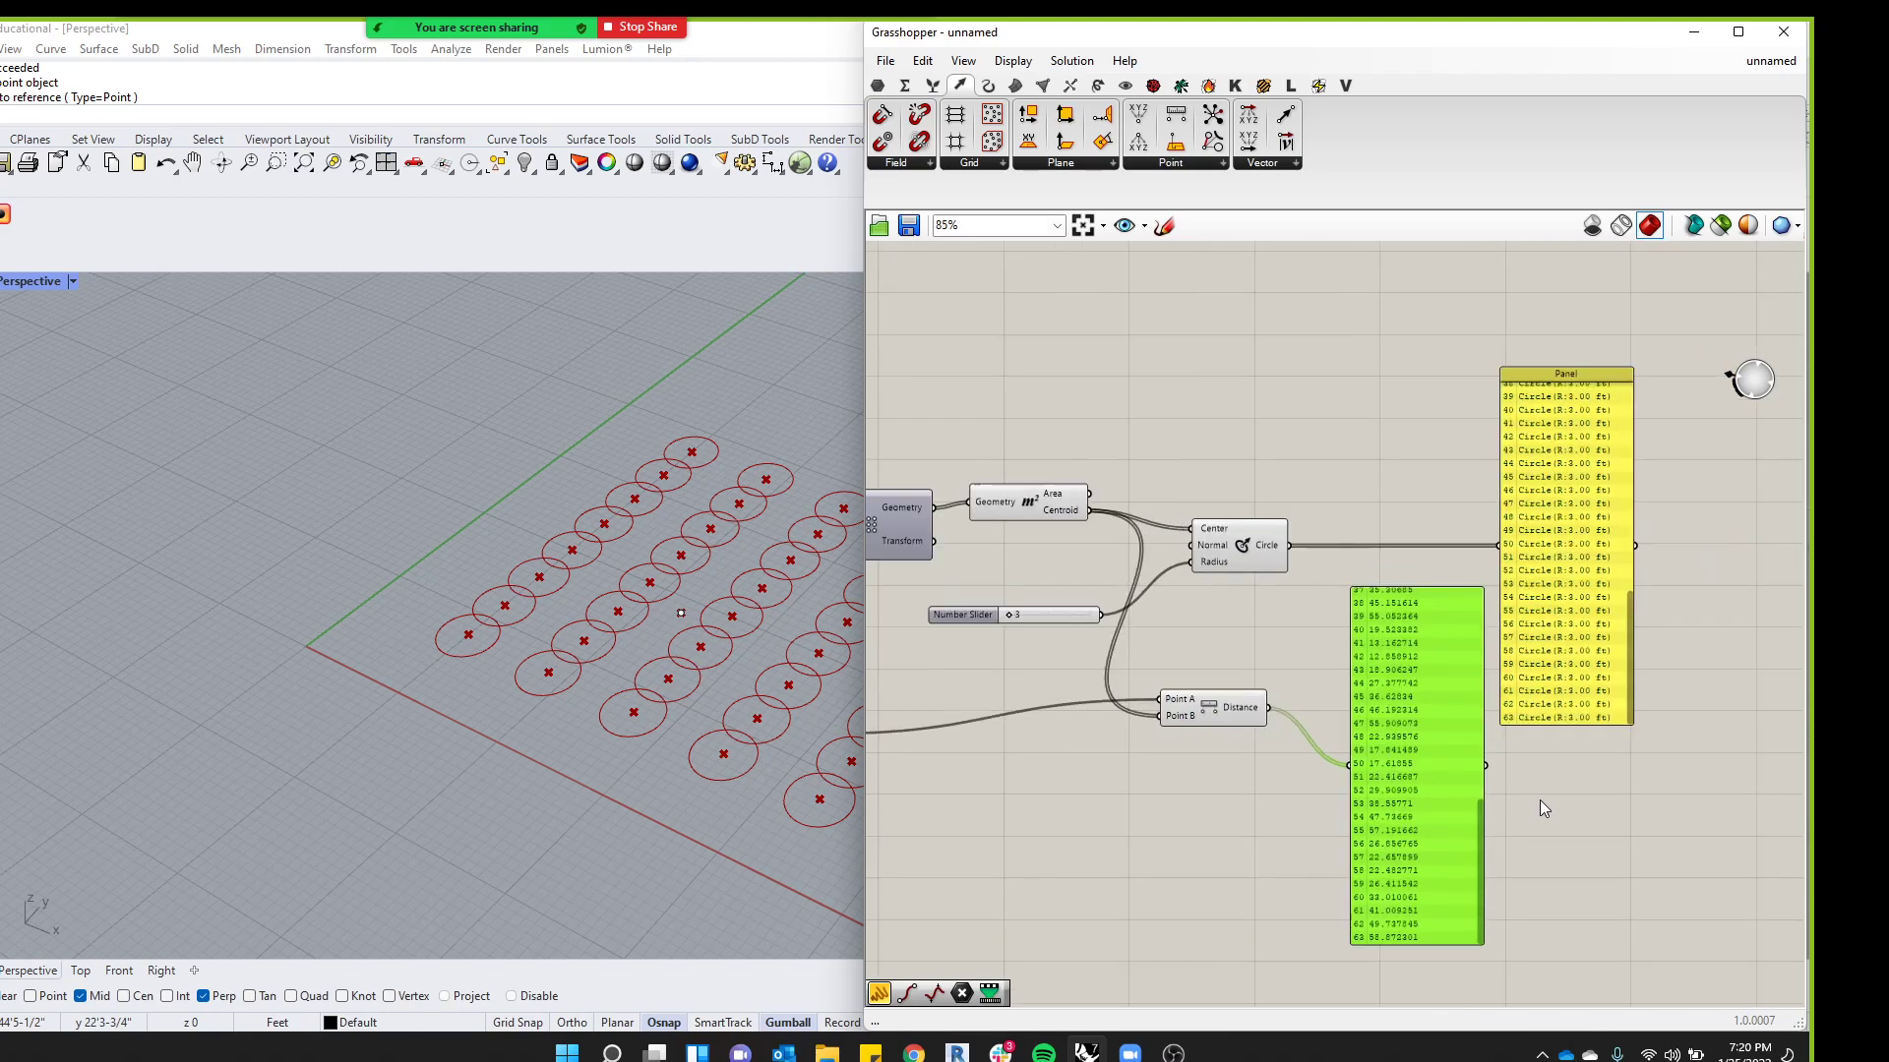
Connect the Distance output to the second Circle's Radius input in place of the slider and inspect the circles
scroll(1492, 973, up, 2)
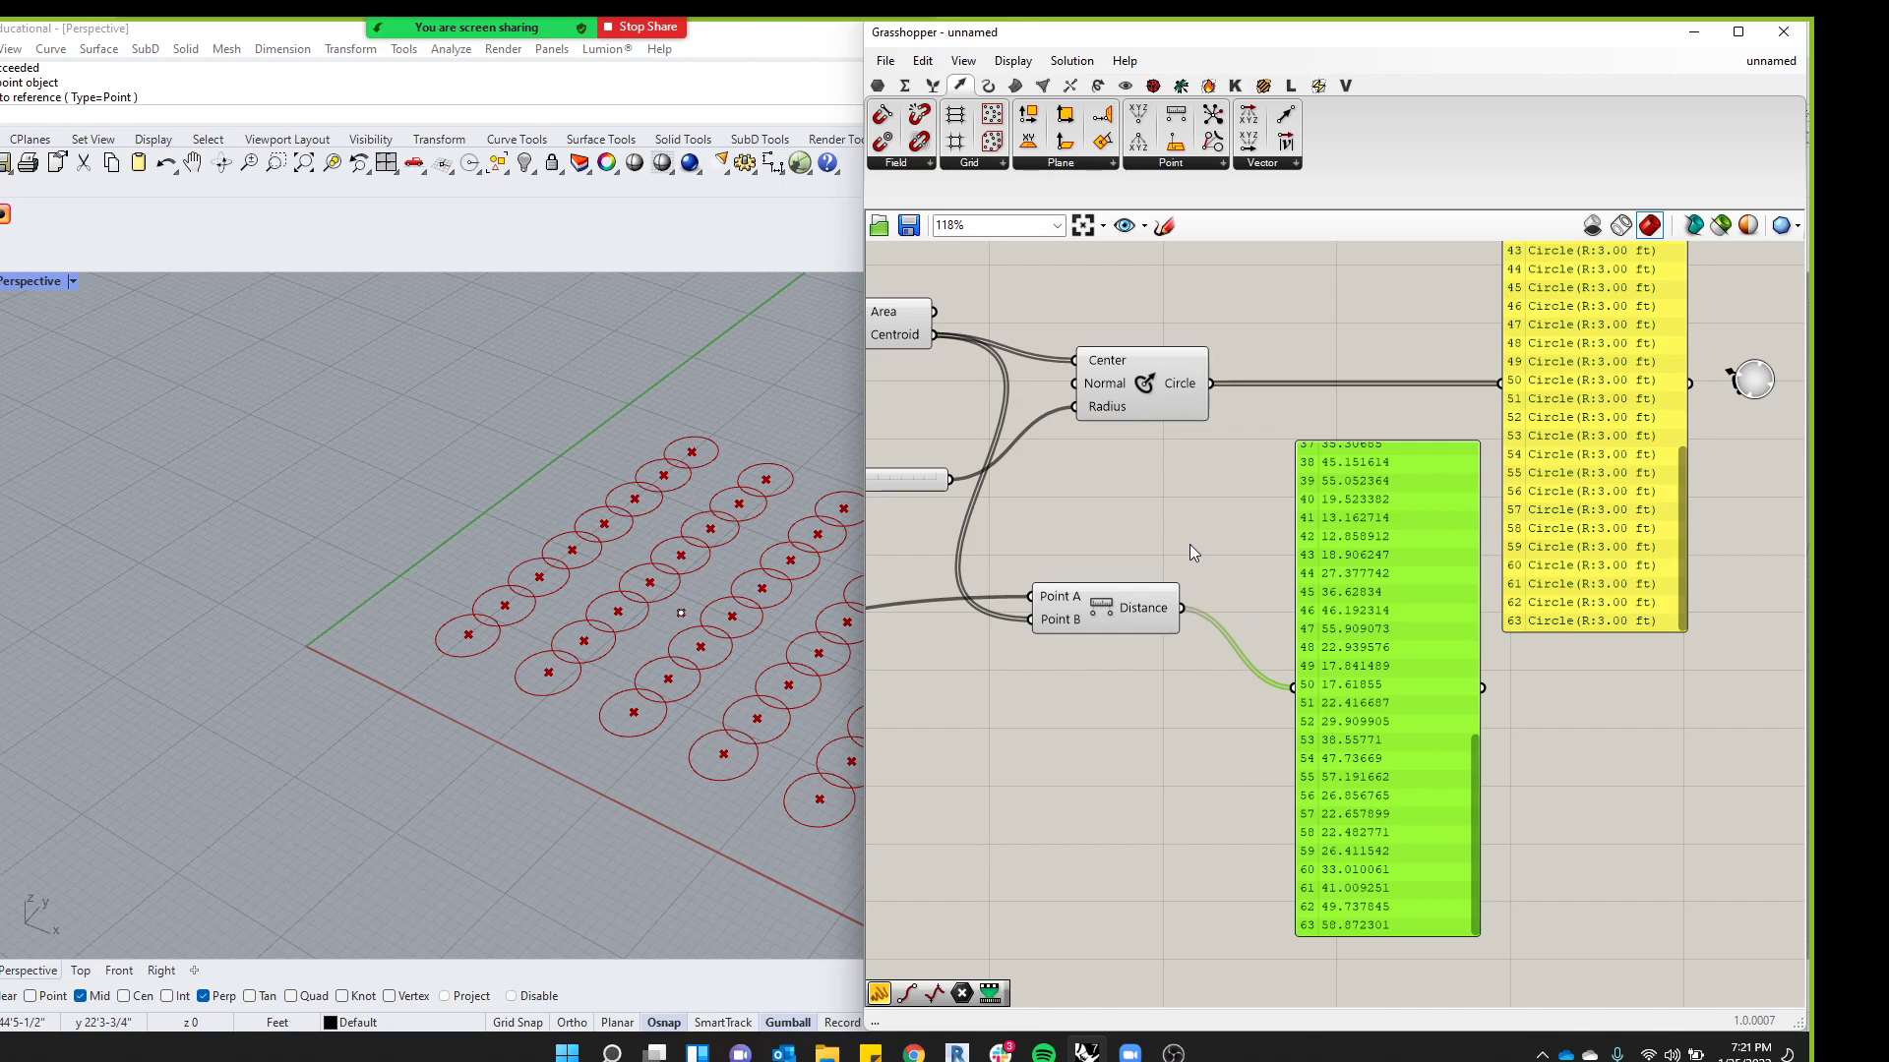
drag(1181, 608, 1074, 406)
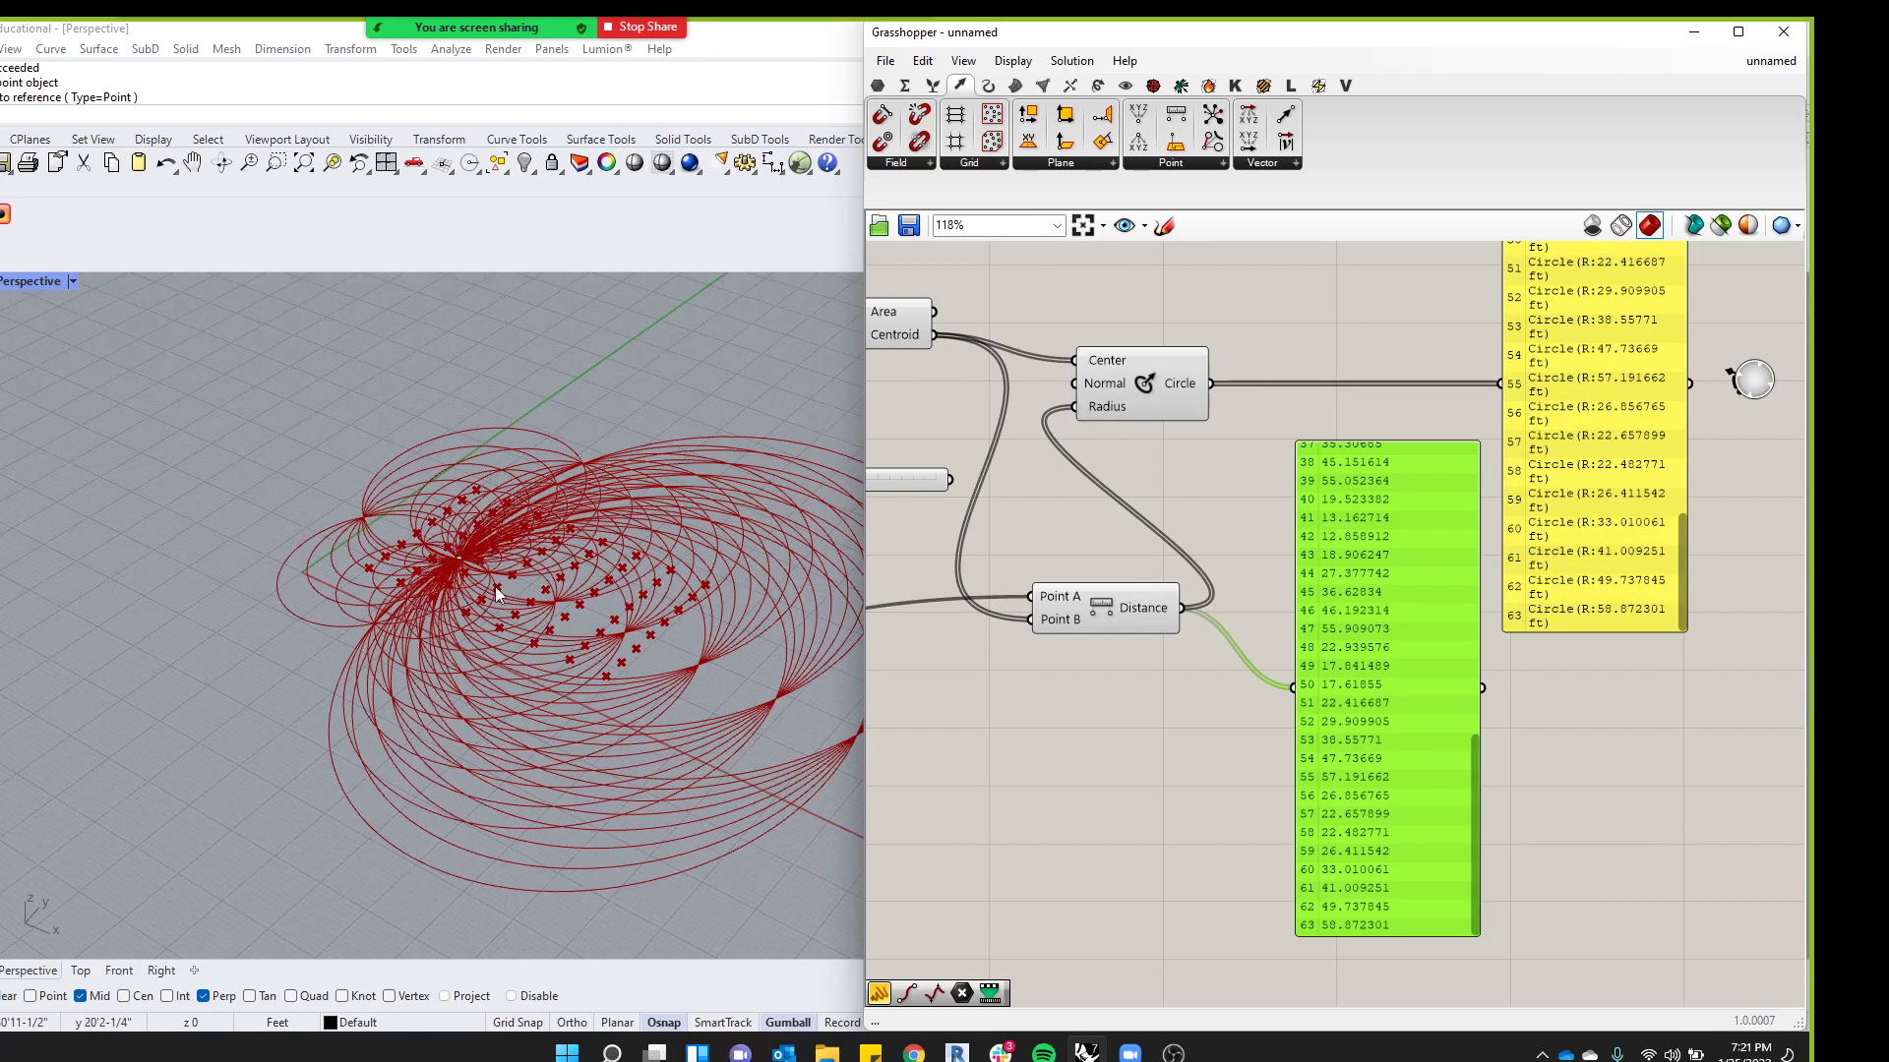
scroll(614, 632, up, 5)
scroll(704, 689, down, 2)
scroll(704, 689, down, 2)
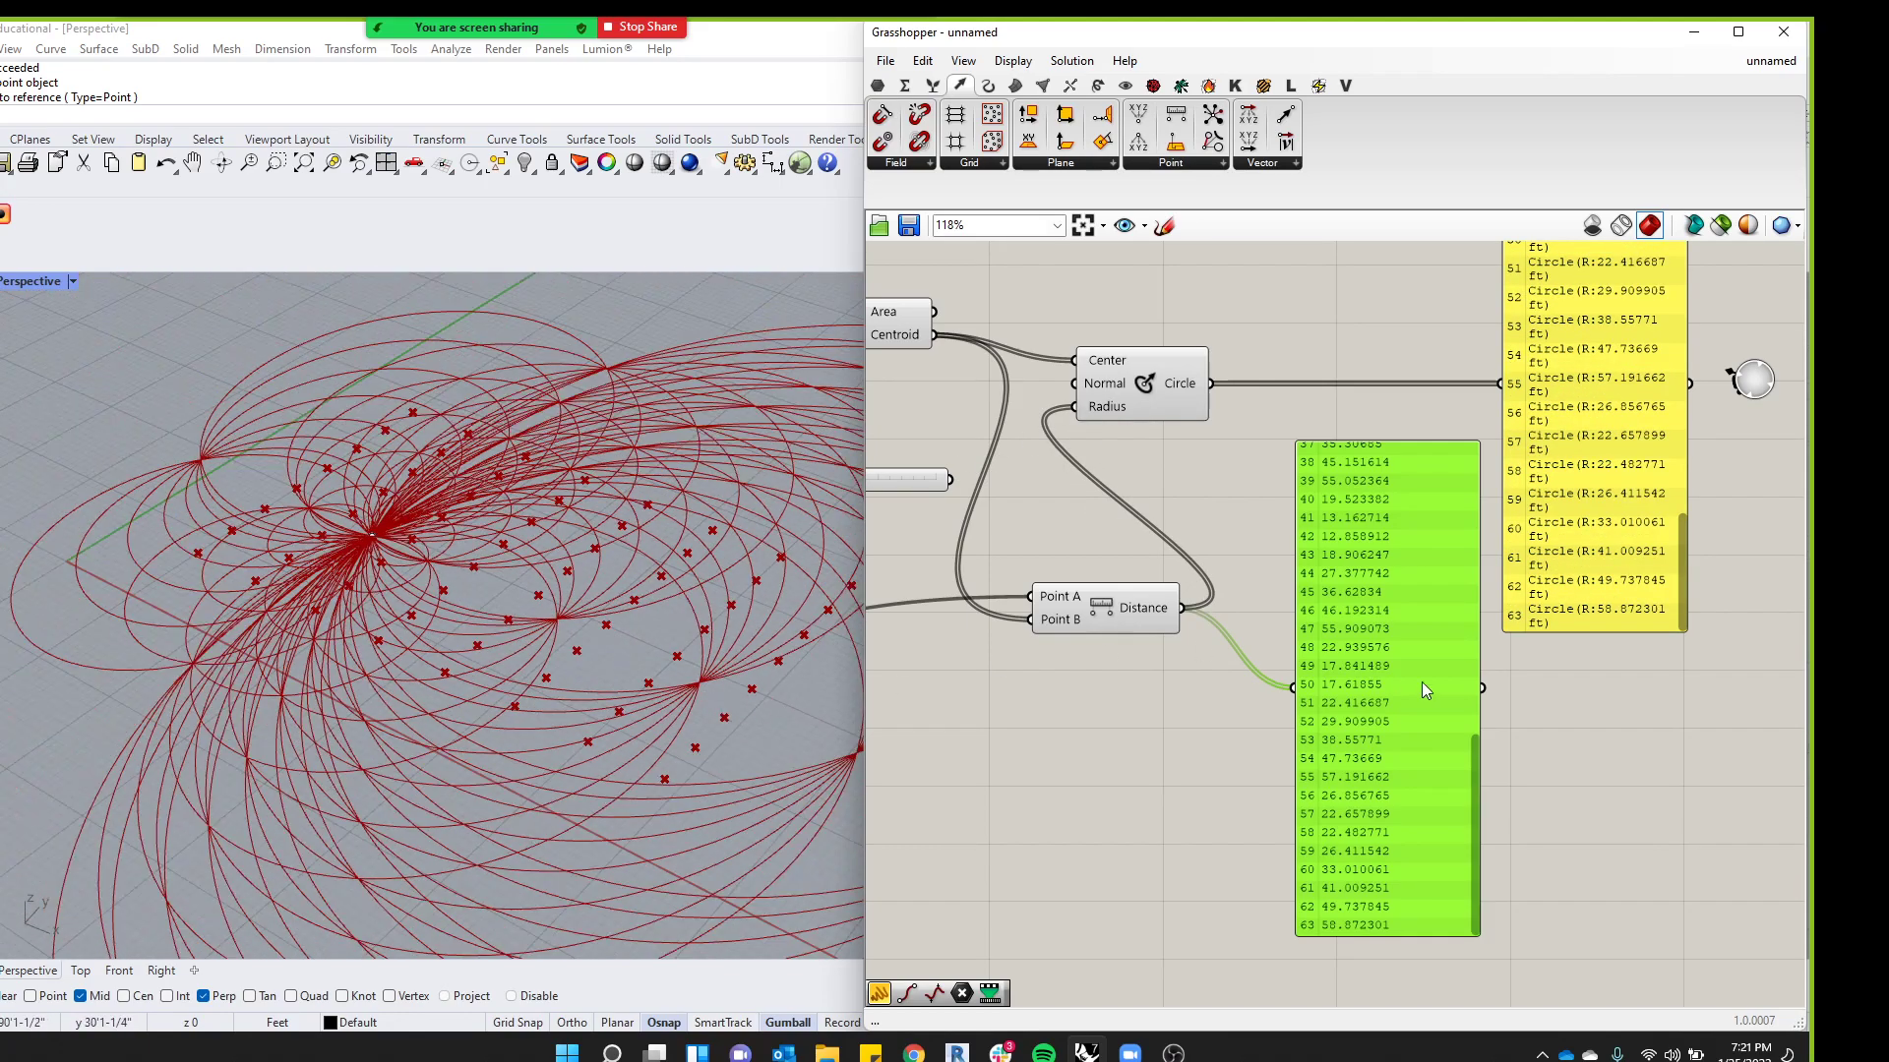
Reposition the disconnected radius slider and the Distance component on the canvas, shifting both slightly left and down
scroll(1379, 603, down, 1)
right_drag(1379, 602, 1504, 620)
drag(1077, 520, 1039, 544)
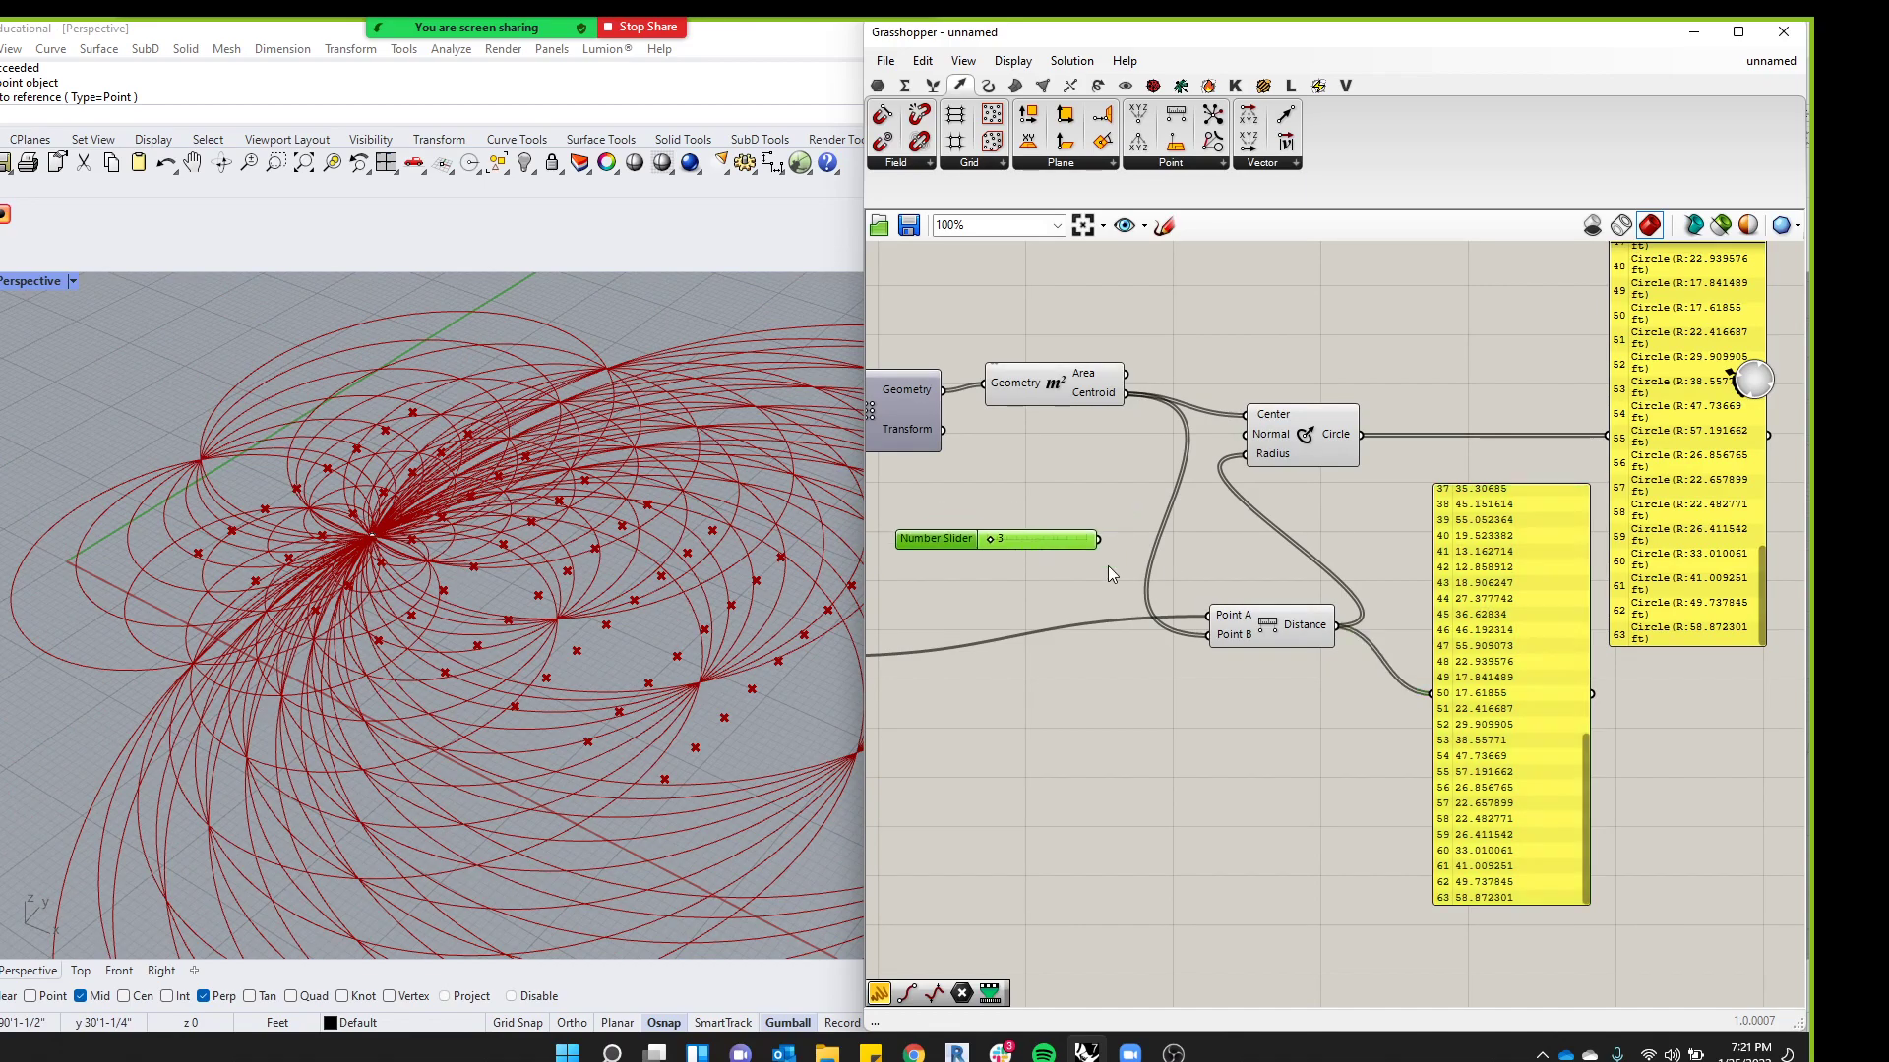
drag(1295, 632, 1244, 661)
Select the reference point where the circles converge in the Rhino viewport and try moving it along the X axis
scroll(261, 554, down, 3)
scroll(261, 554, up, 4)
right_drag(261, 553, 315, 550)
scroll(315, 551, down, 3)
scroll(317, 557, up, 2)
click(381, 529)
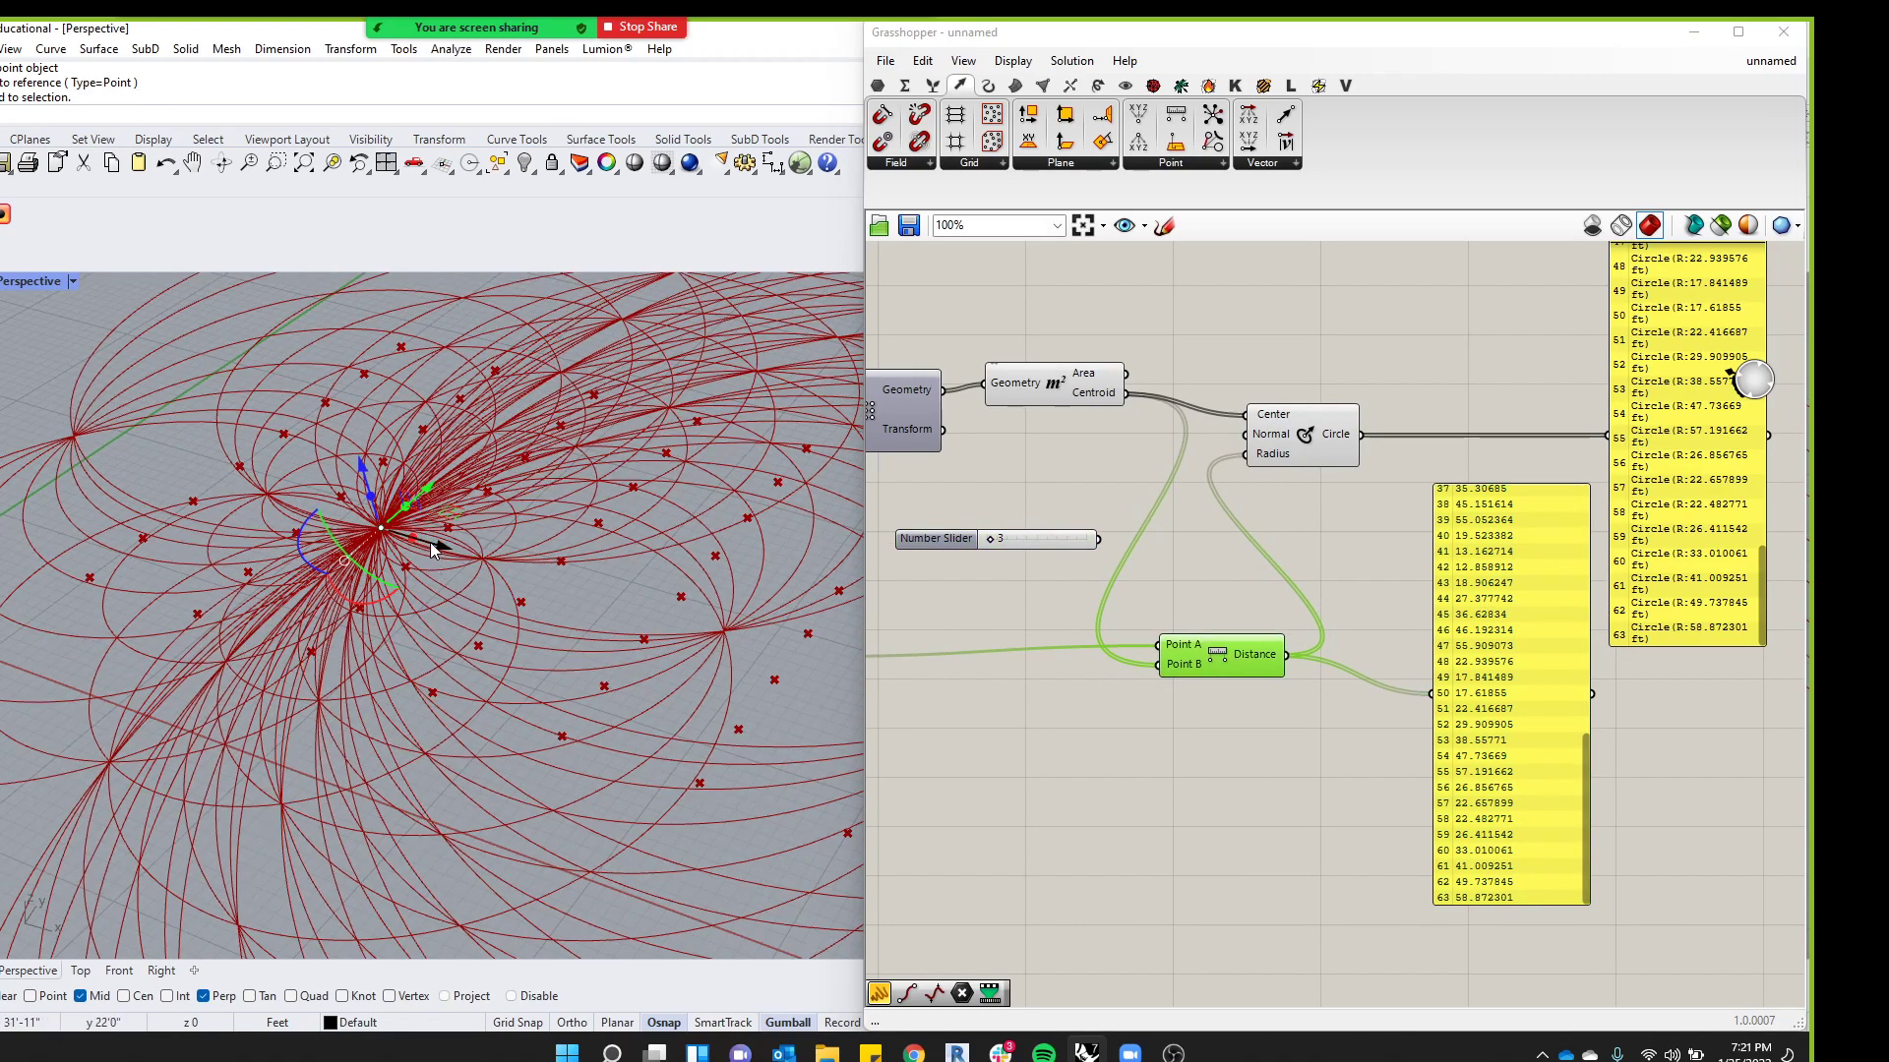
drag(440, 551, 576, 595)
scroll(572, 588, down, 3)
scroll(509, 551, up, 12)
click(571, 581)
click(260, 537)
scroll(305, 541, up, 4)
middle_click(427, 584)
scroll(809, 644, up, 4)
scroll(805, 645, down, 12)
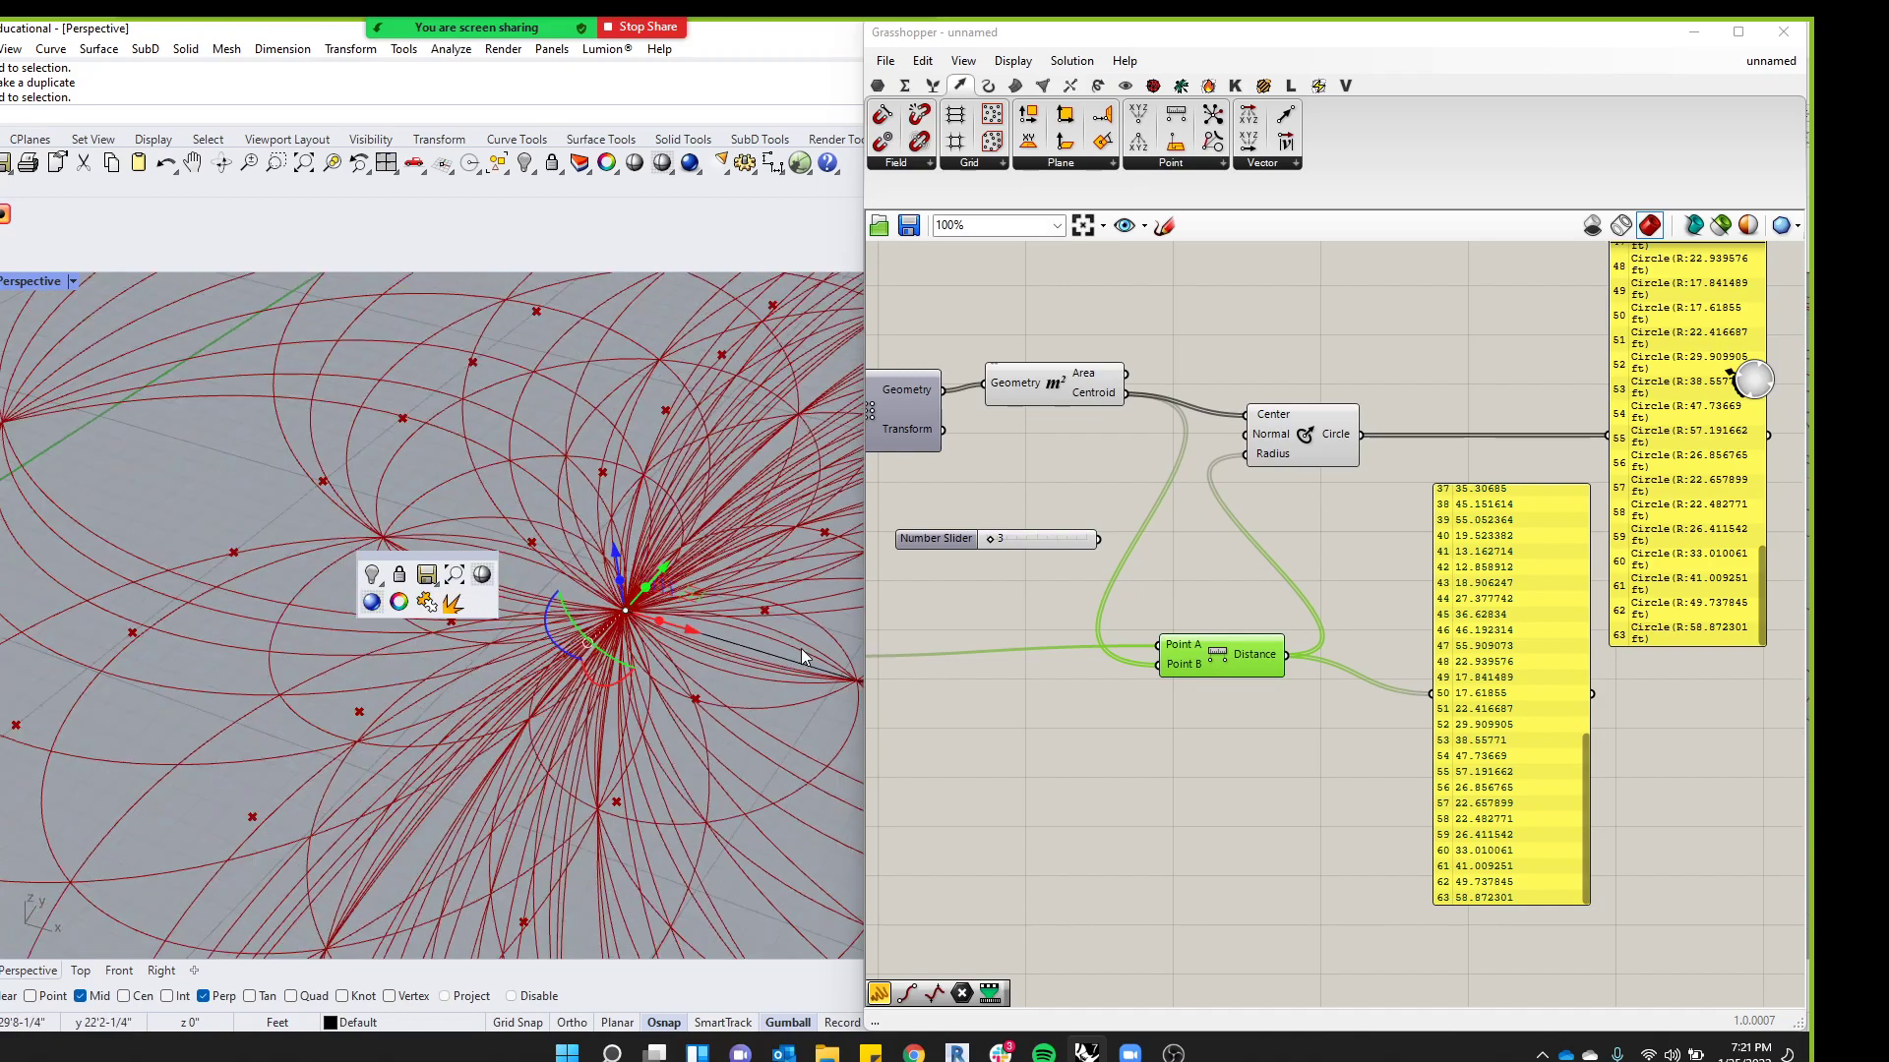
Slide the selected reference point in the negative X direction and check the updated distances in the panel
scroll(675, 606, up, 3)
drag(705, 620, 388, 537)
scroll(486, 657, down, 10)
scroll(199, 495, down, 7)
scroll(502, 611, up, 4)
scroll(345, 585, up, 6)
scroll(458, 593, down, 5)
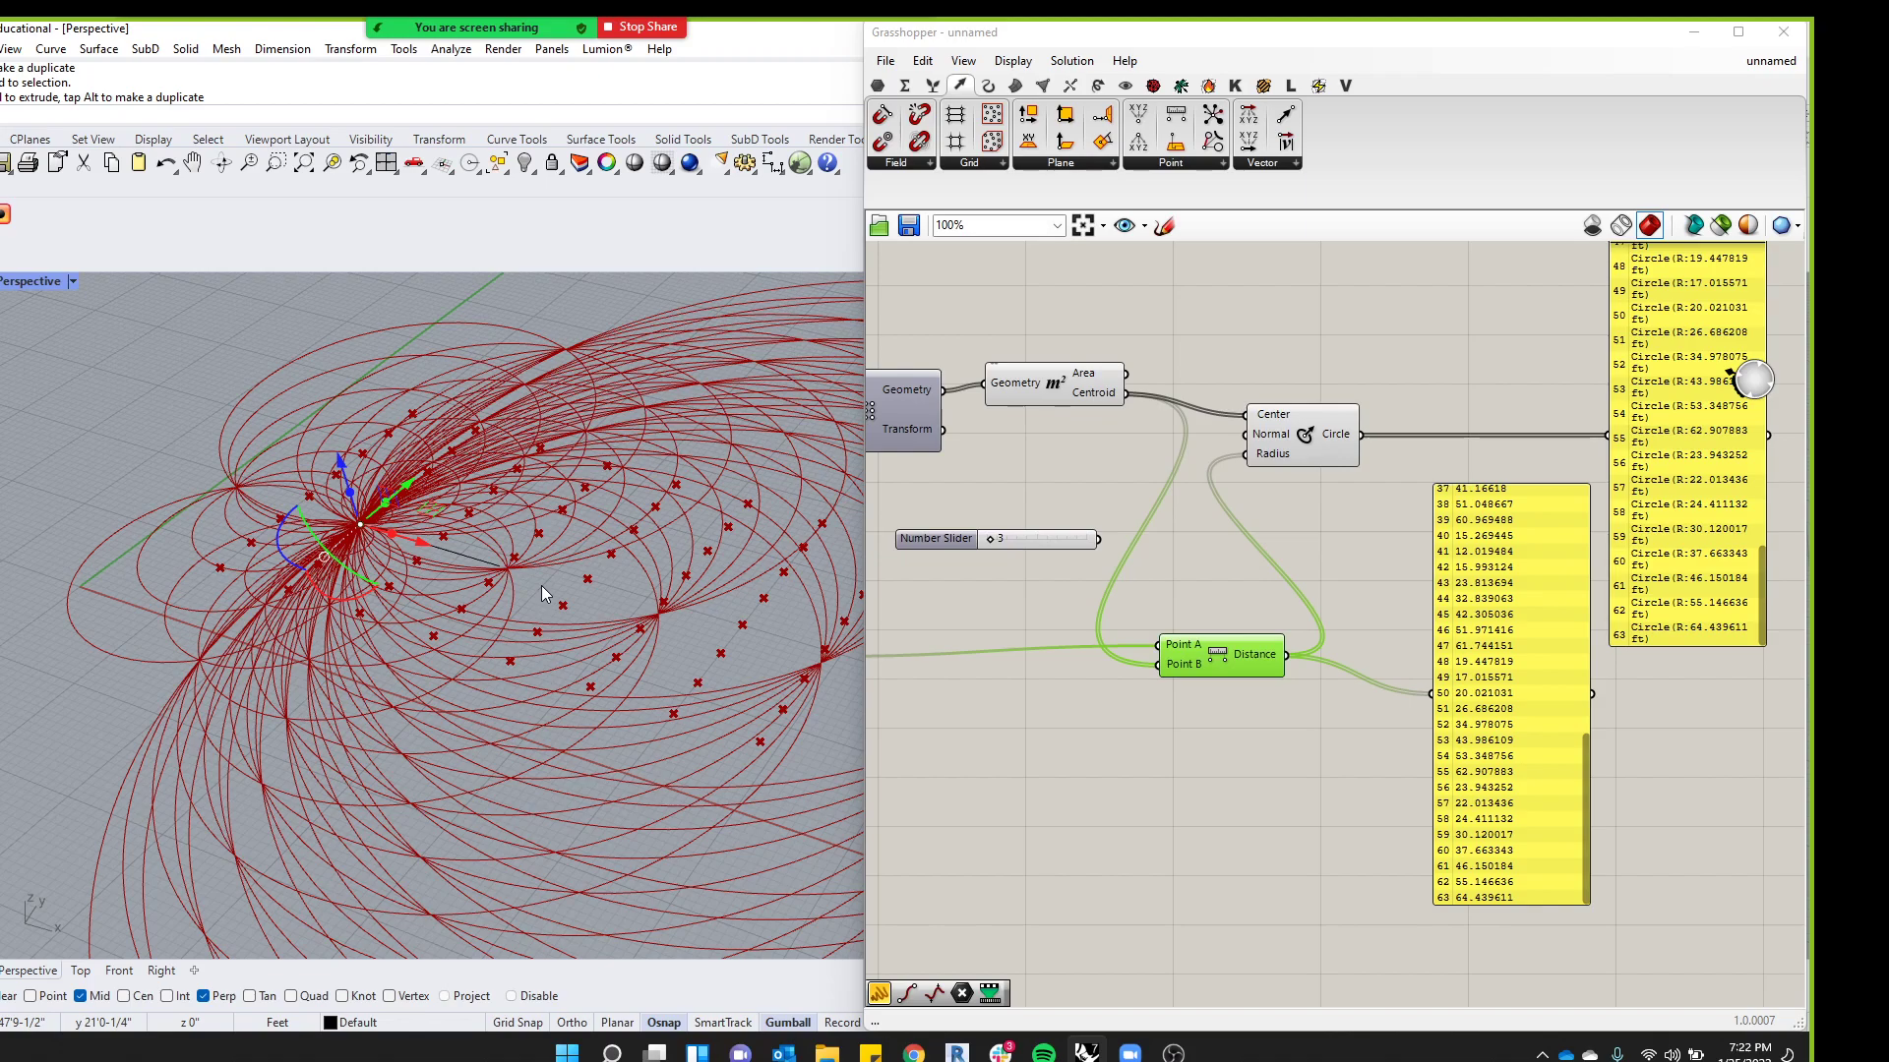
scroll(1491, 829, up, 2)
scroll(1495, 830, down, 2)
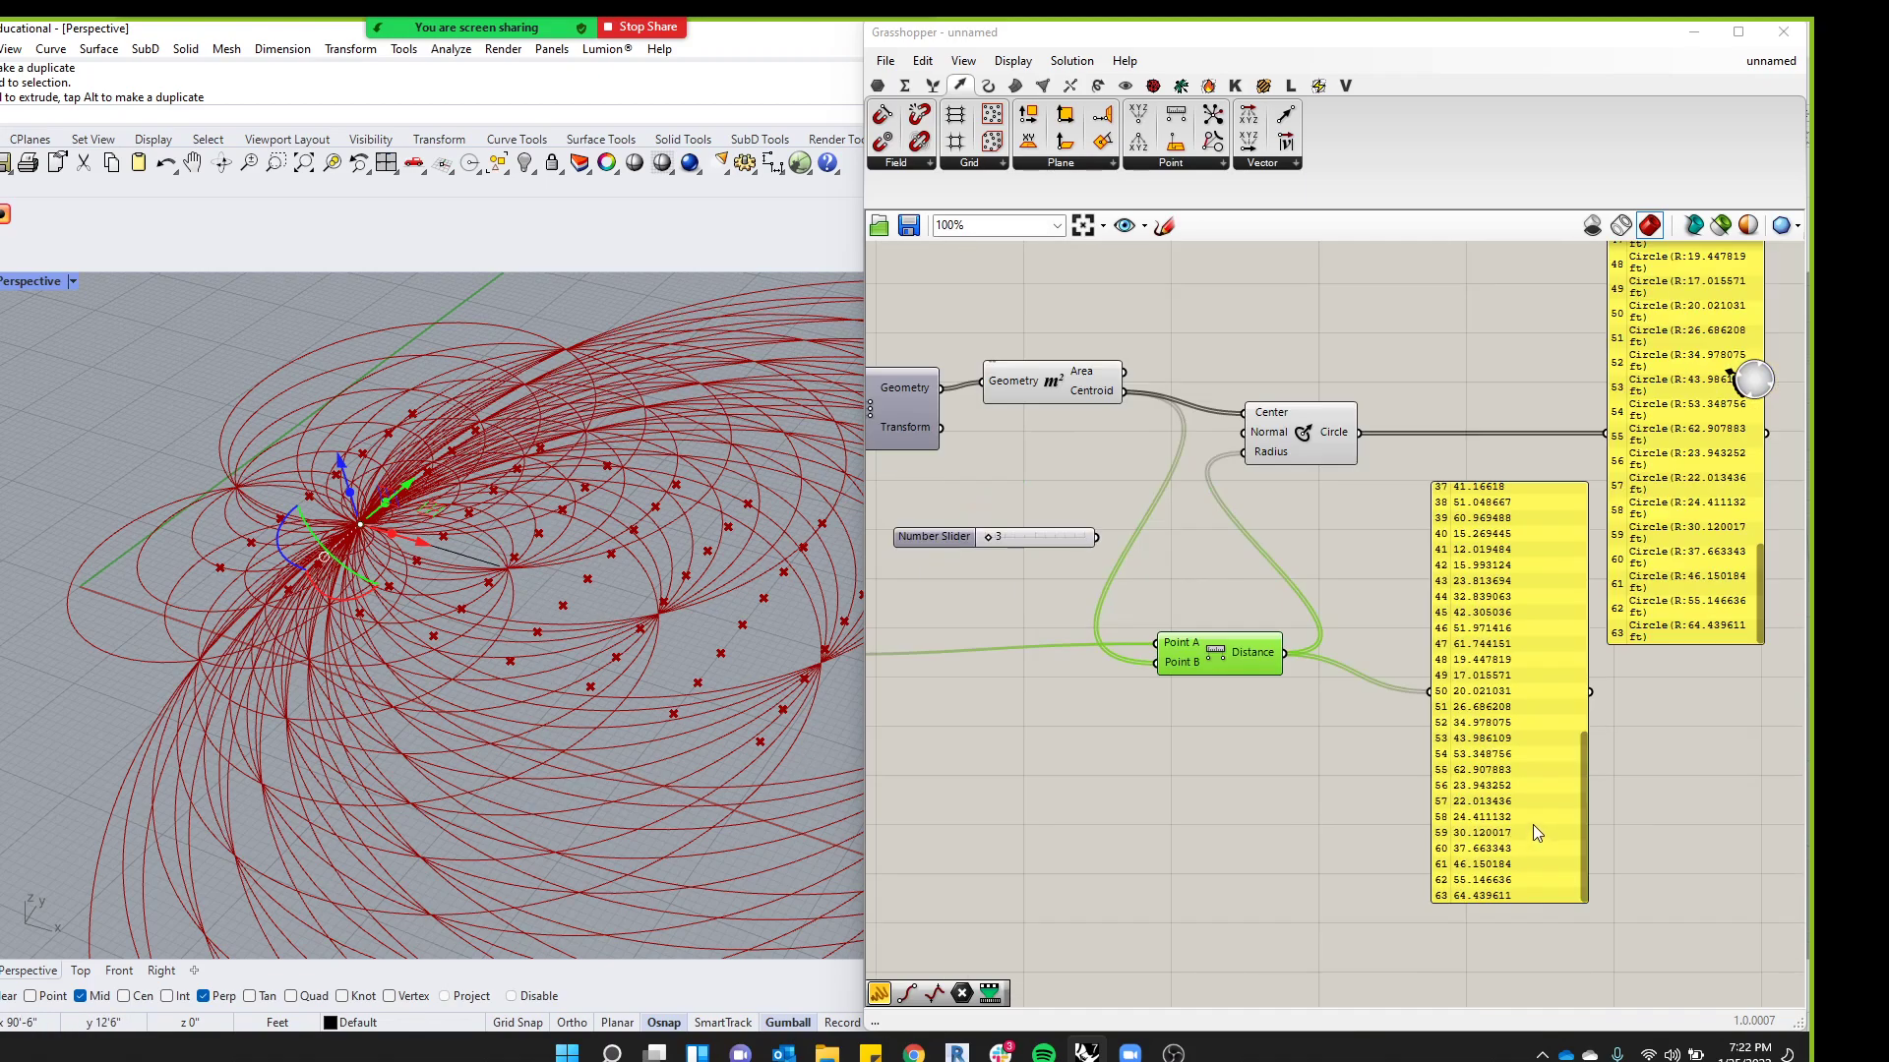
drag(1580, 805, 1568, 680)
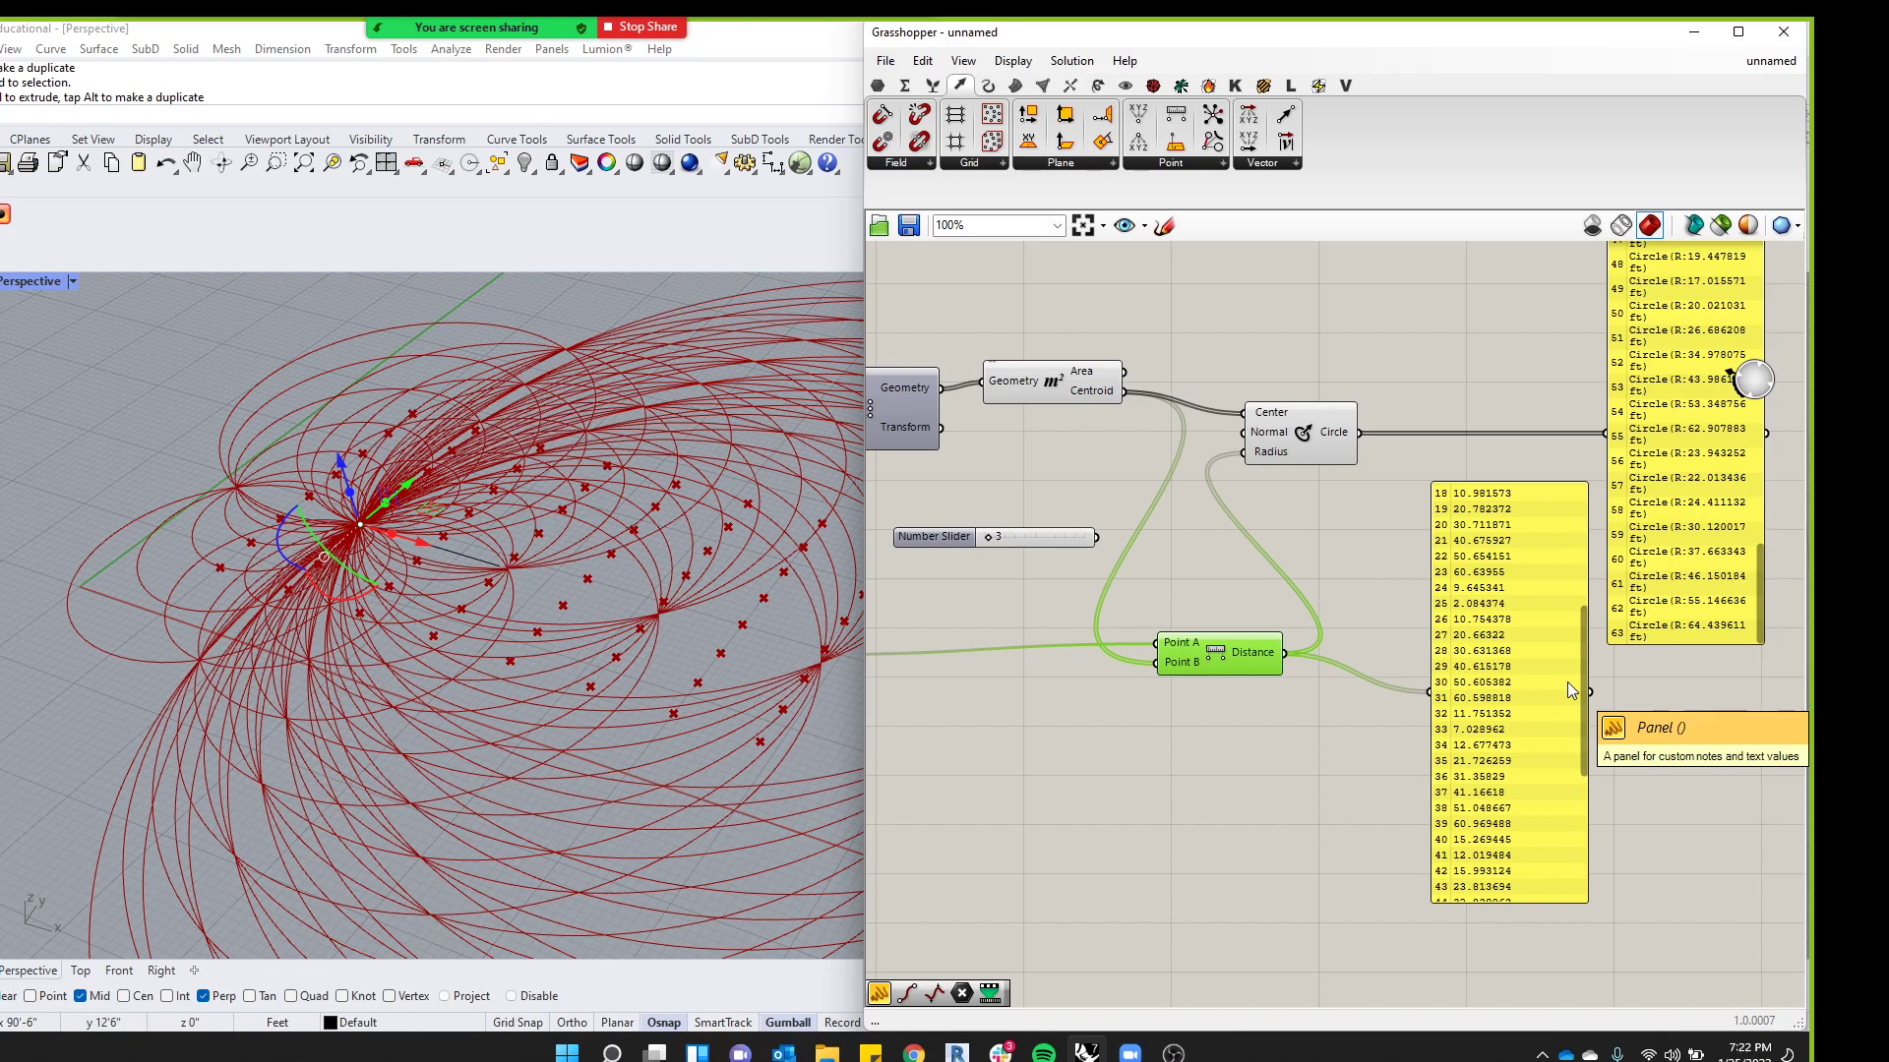
Move the Distance component left, below the disconnected slider, to make room before its panel
scroll(1307, 770, down, 4)
click(1302, 775)
scroll(1267, 762, up, 2)
drag(1299, 762, 893, 679)
drag(1261, 682, 1037, 739)
click(1307, 841)
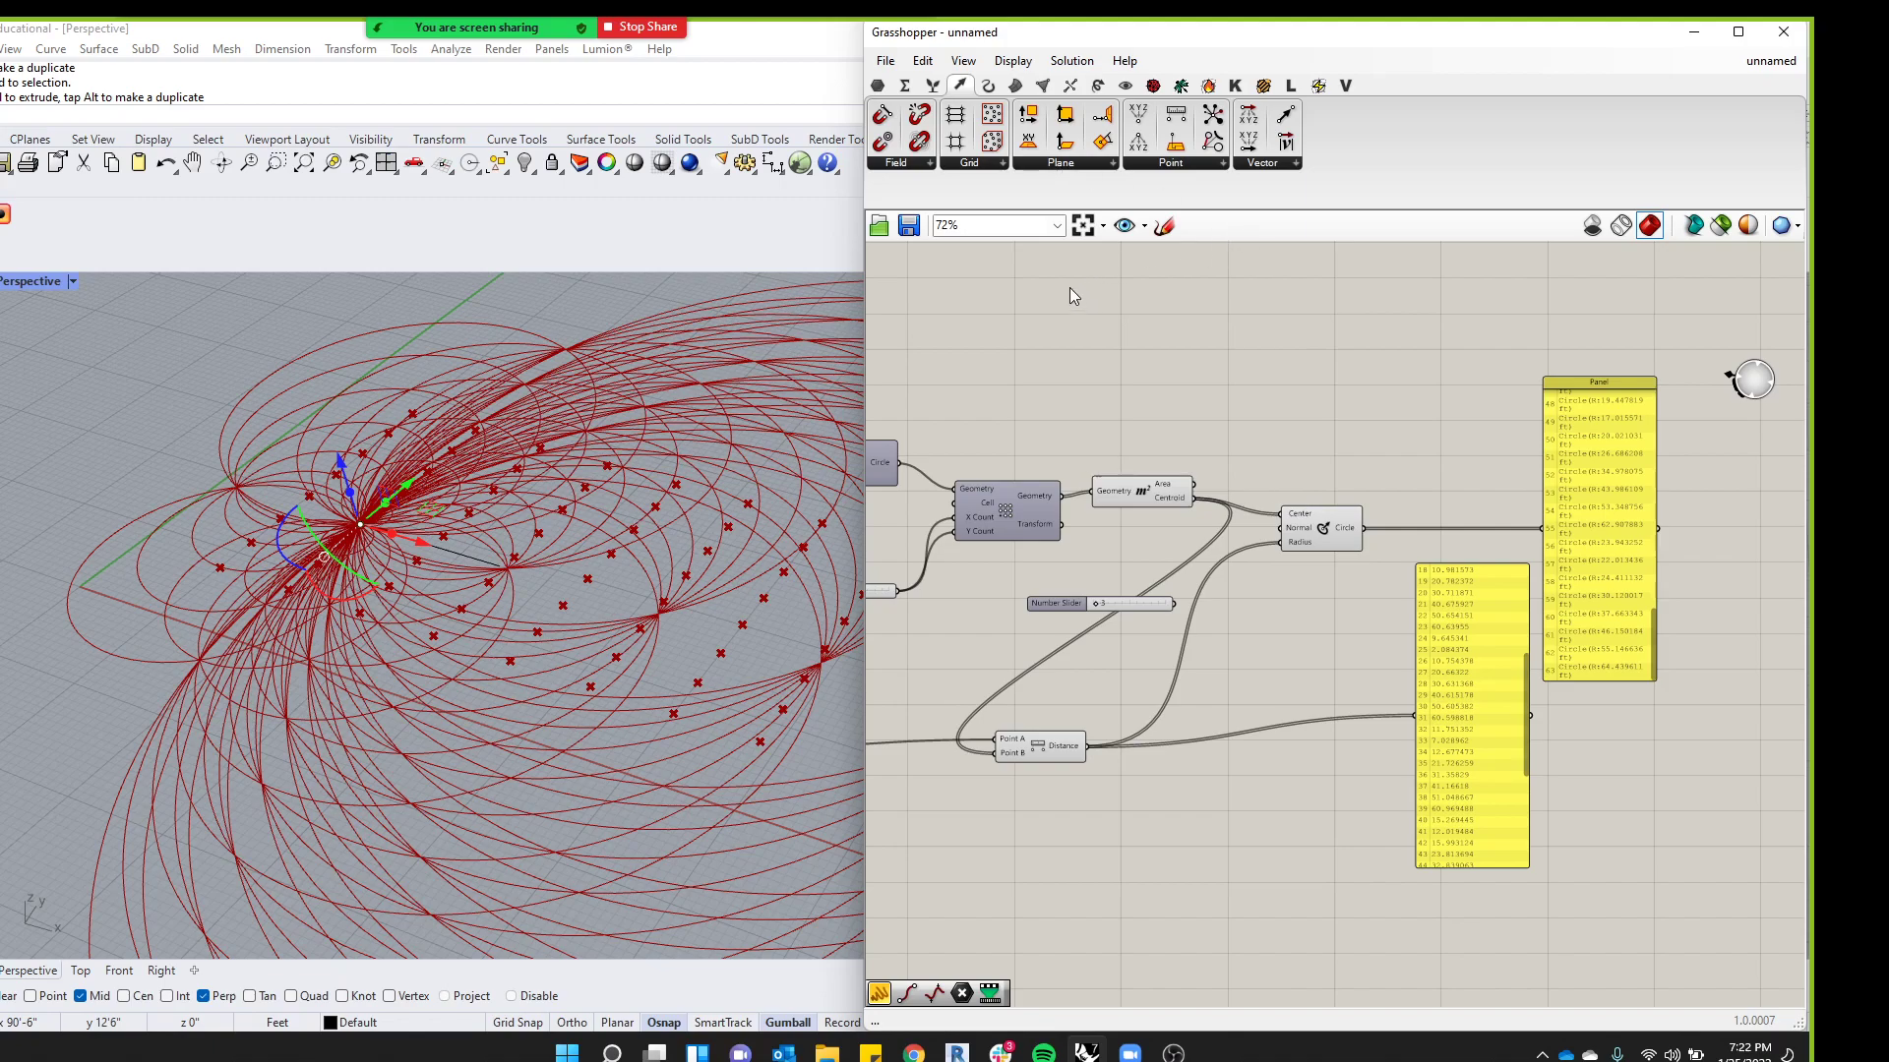
Add a Division component and place it between the Distance component and the distance panel, slightly below their wire
click(907, 87)
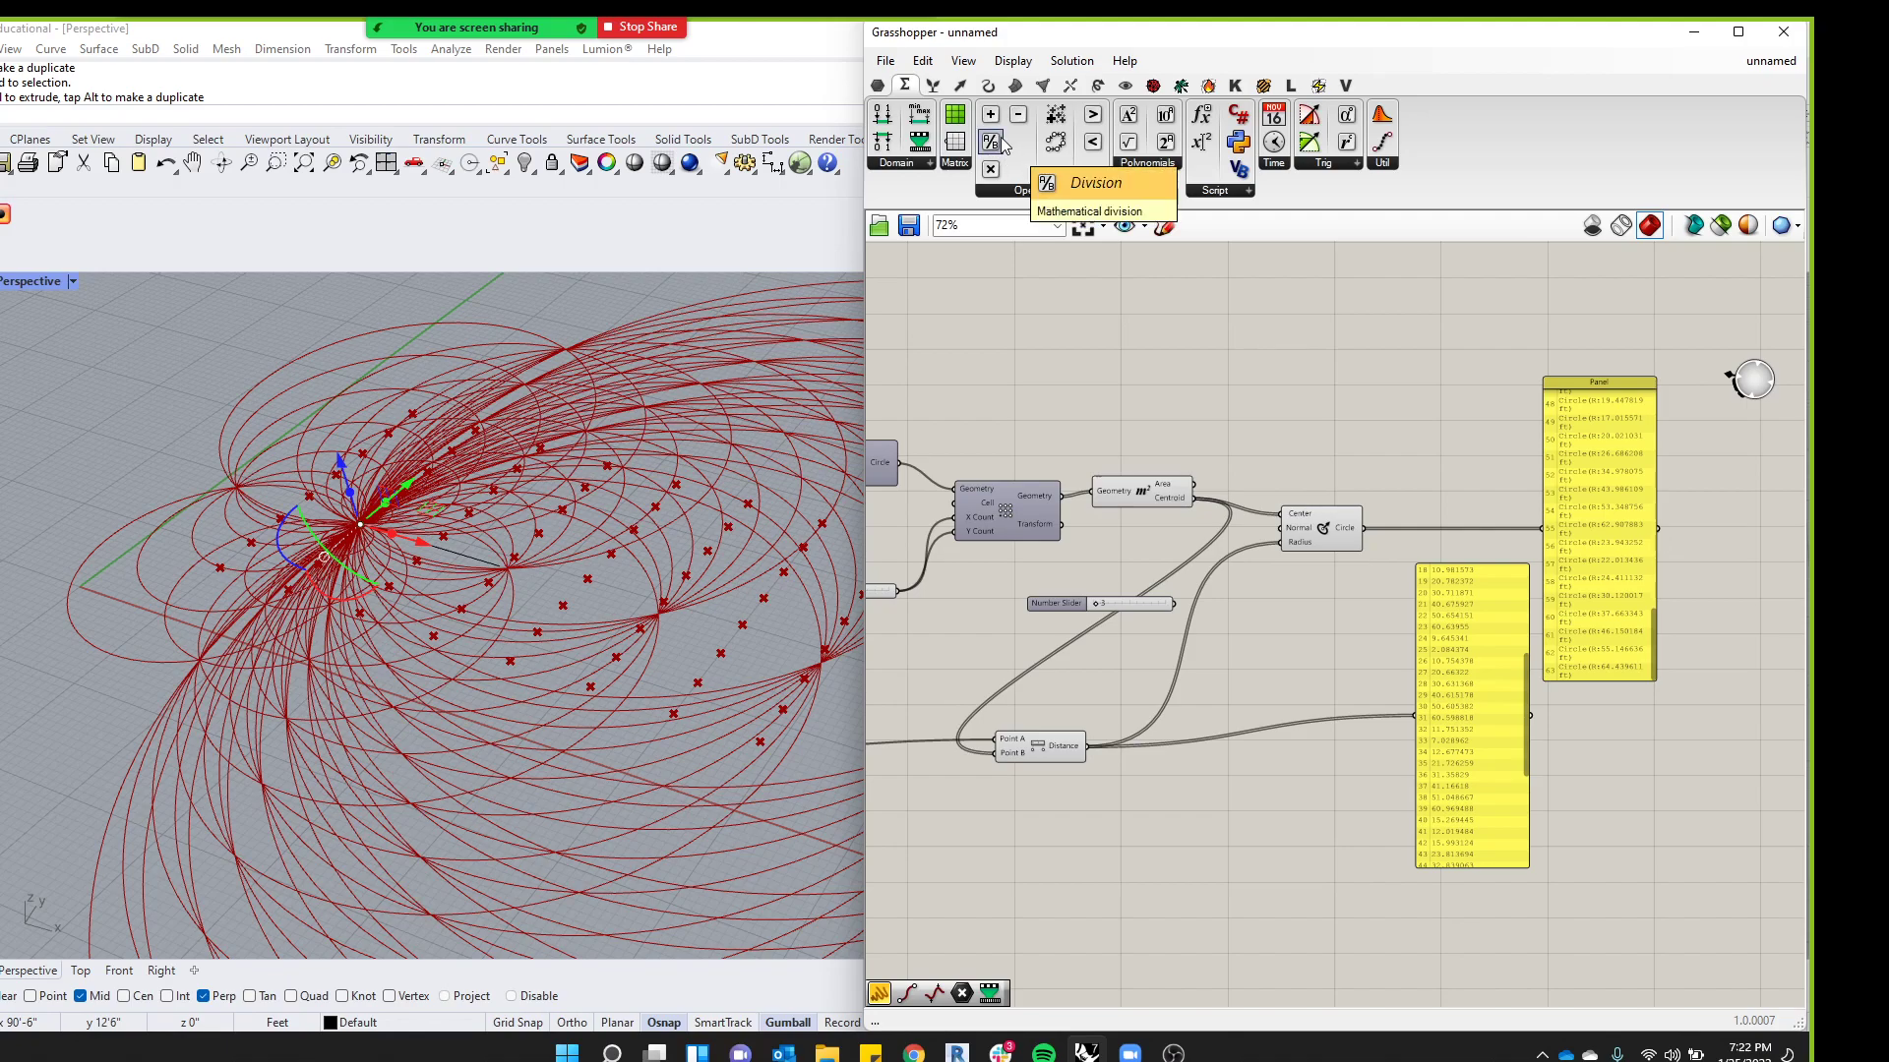
drag(991, 142, 1269, 757)
scroll(1273, 806, up, 2)
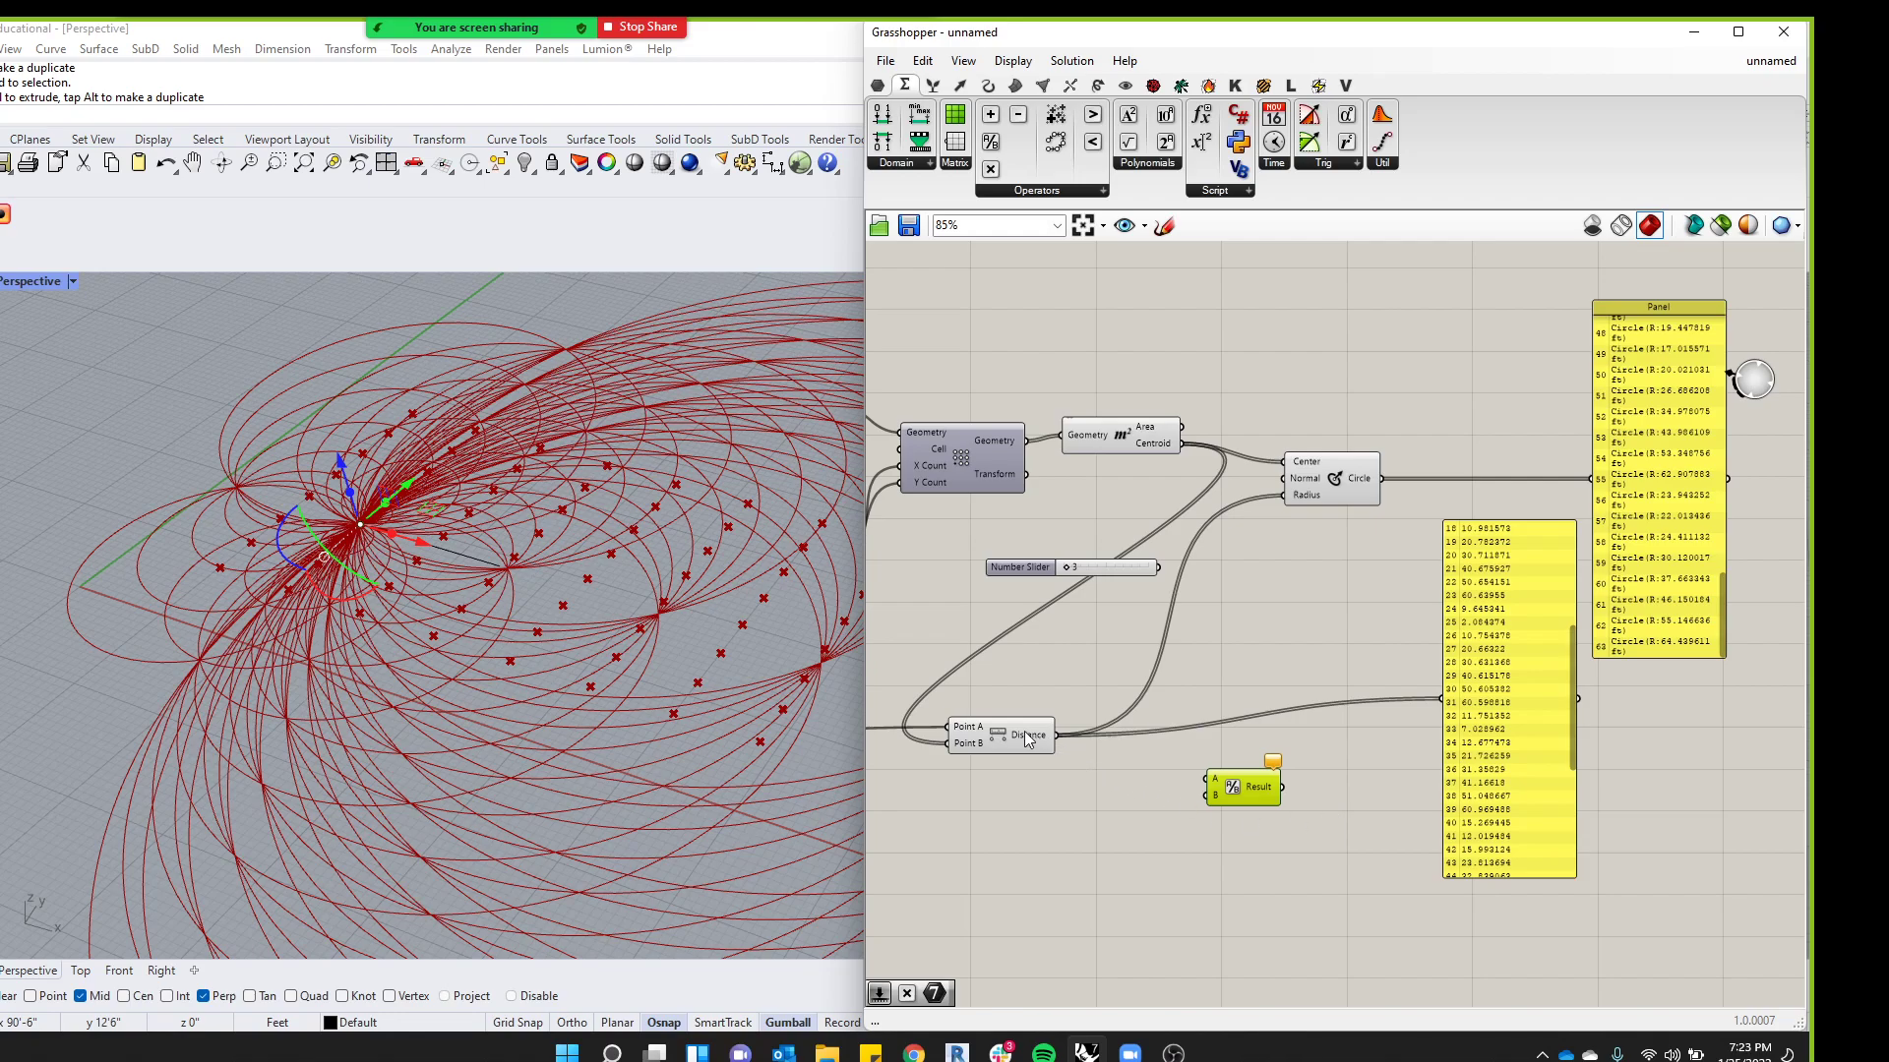
mouse_move(985, 726)
mouse_down()
mouse_move(984, 776)
mouse_move(1003, 714)
mouse_up()
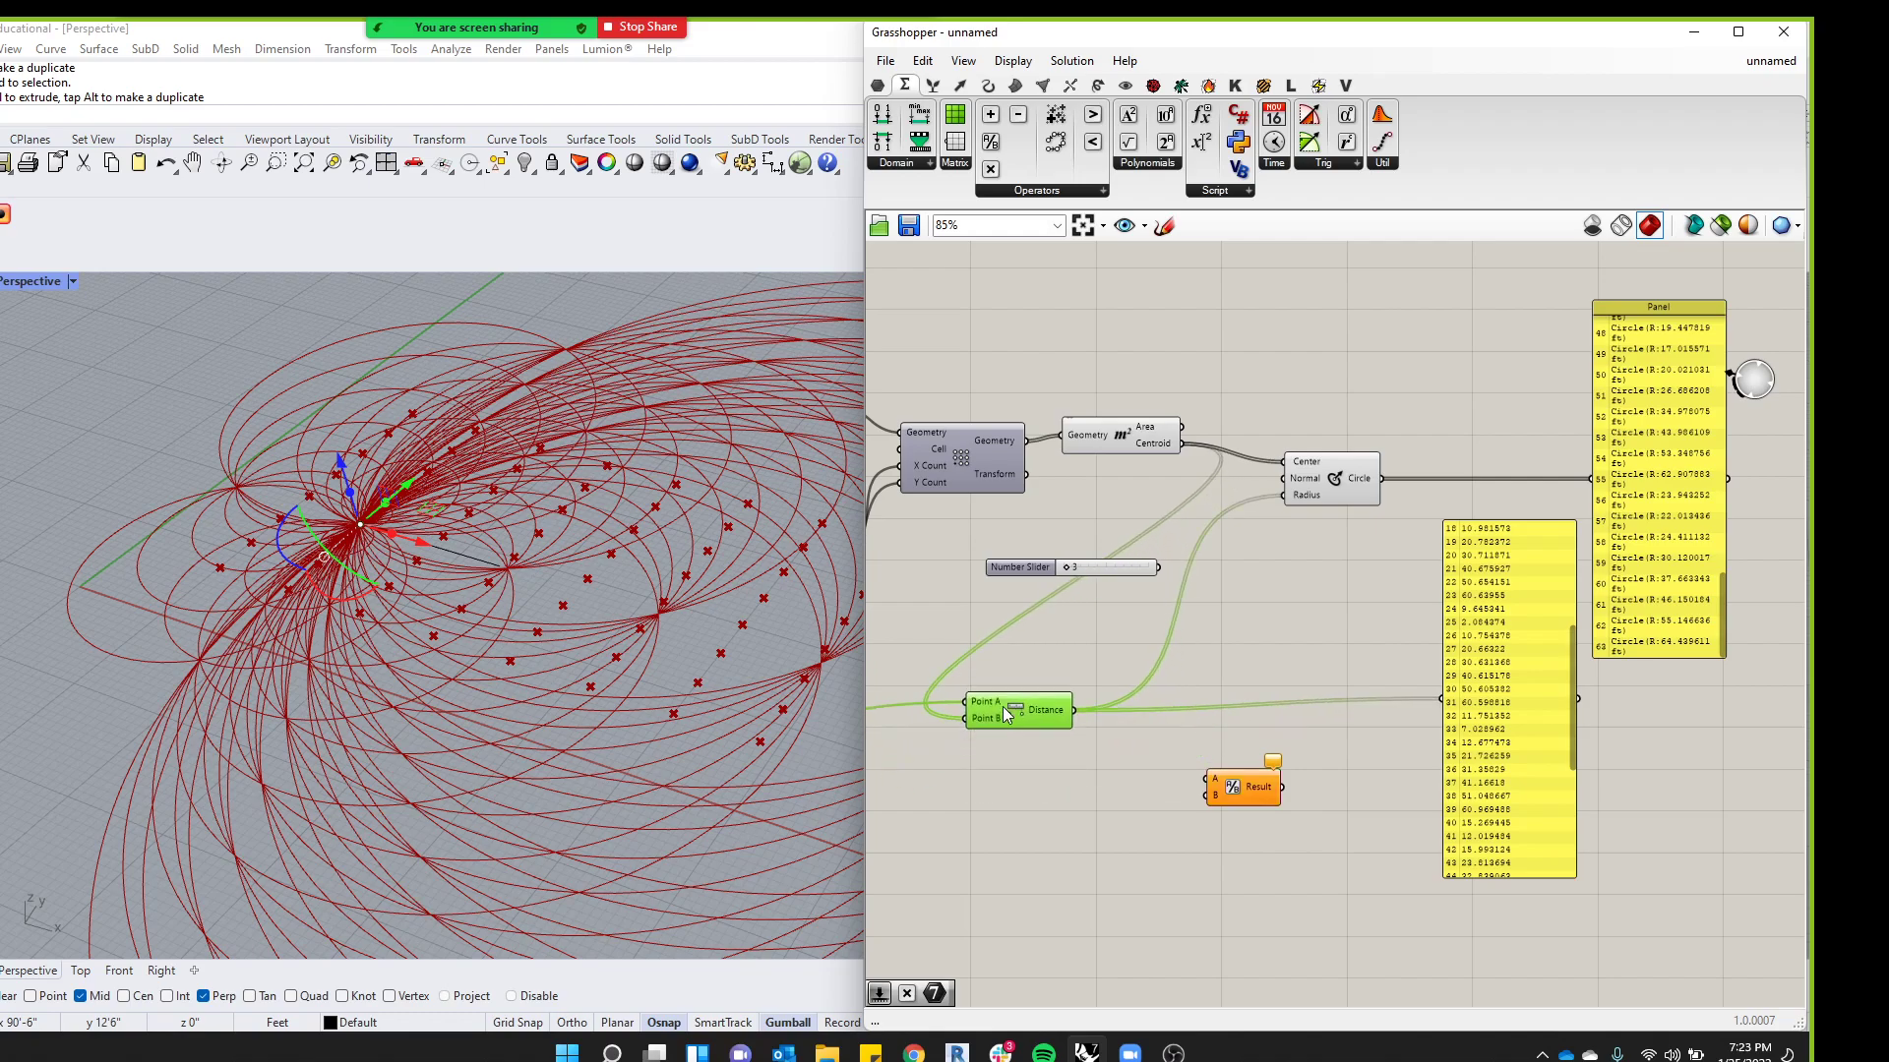
click(1269, 793)
scroll(1229, 778, up, 2)
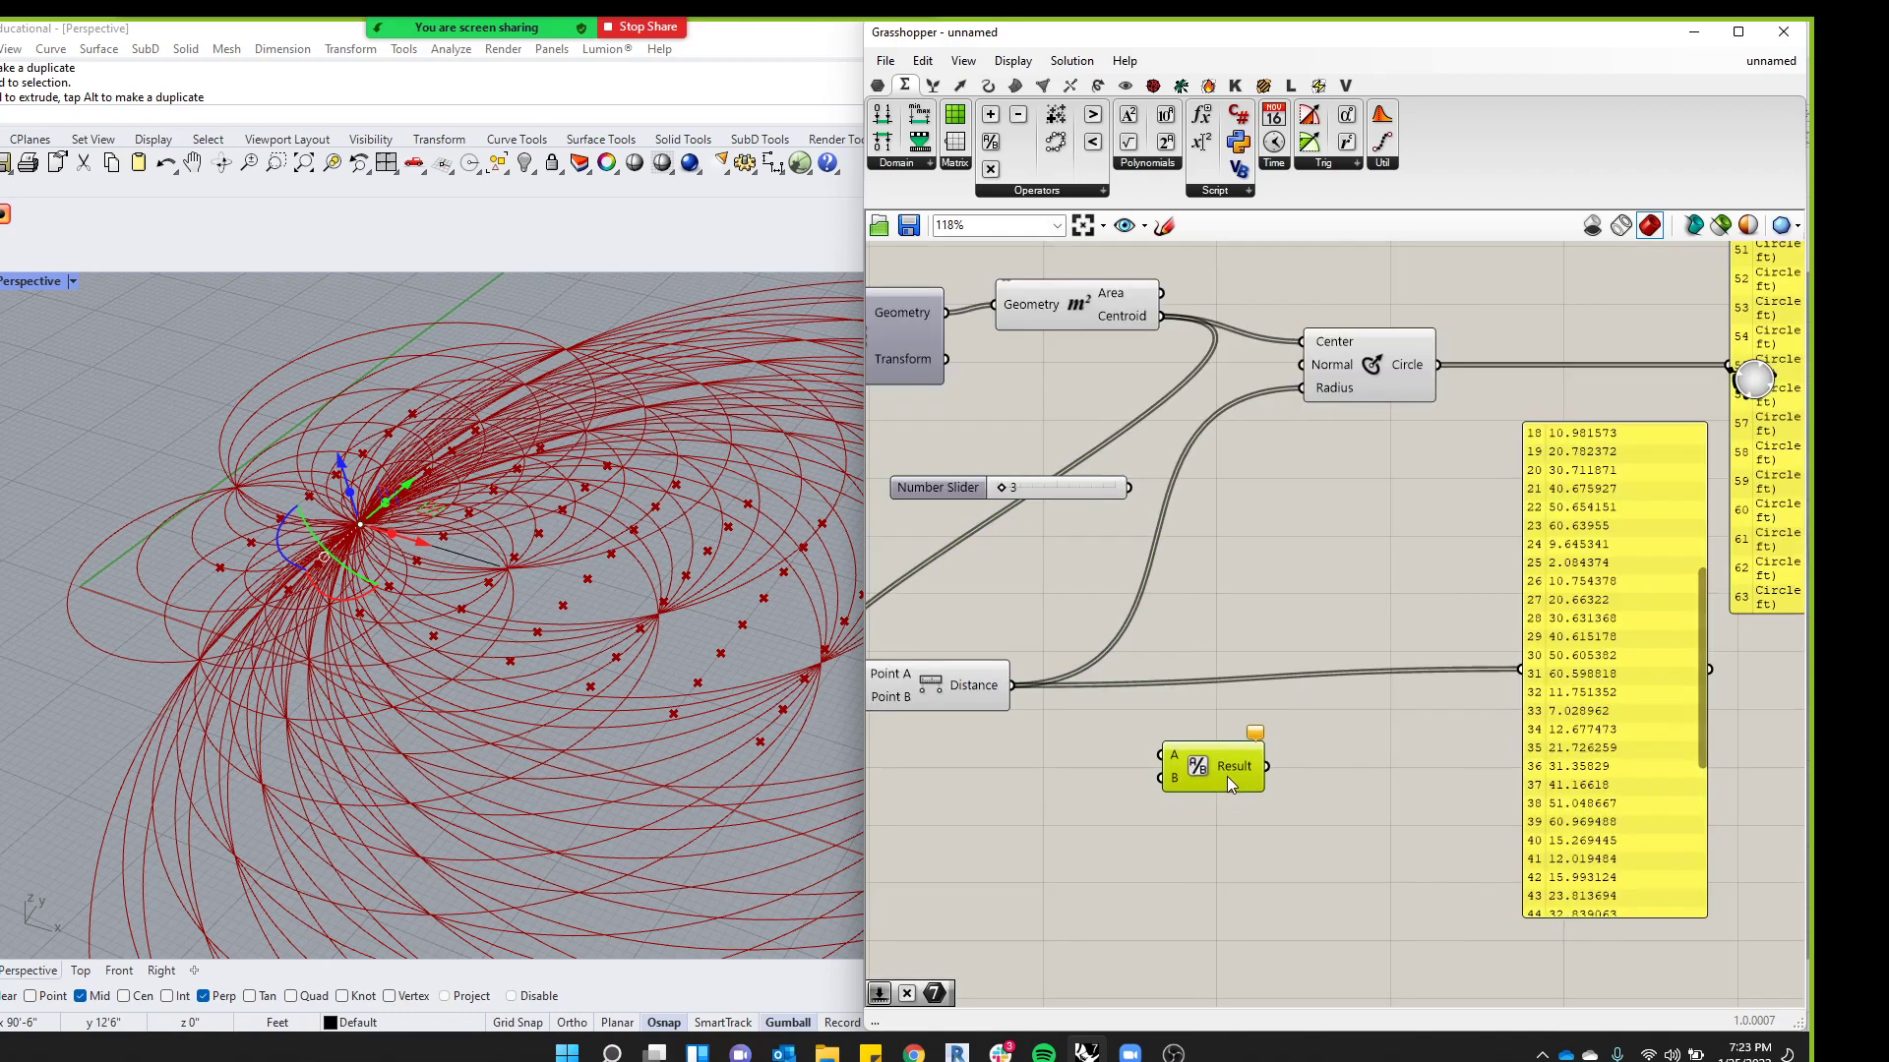
middle_click(1209, 759)
scroll(1231, 769, up, 1)
drag(1226, 765, 1209, 729)
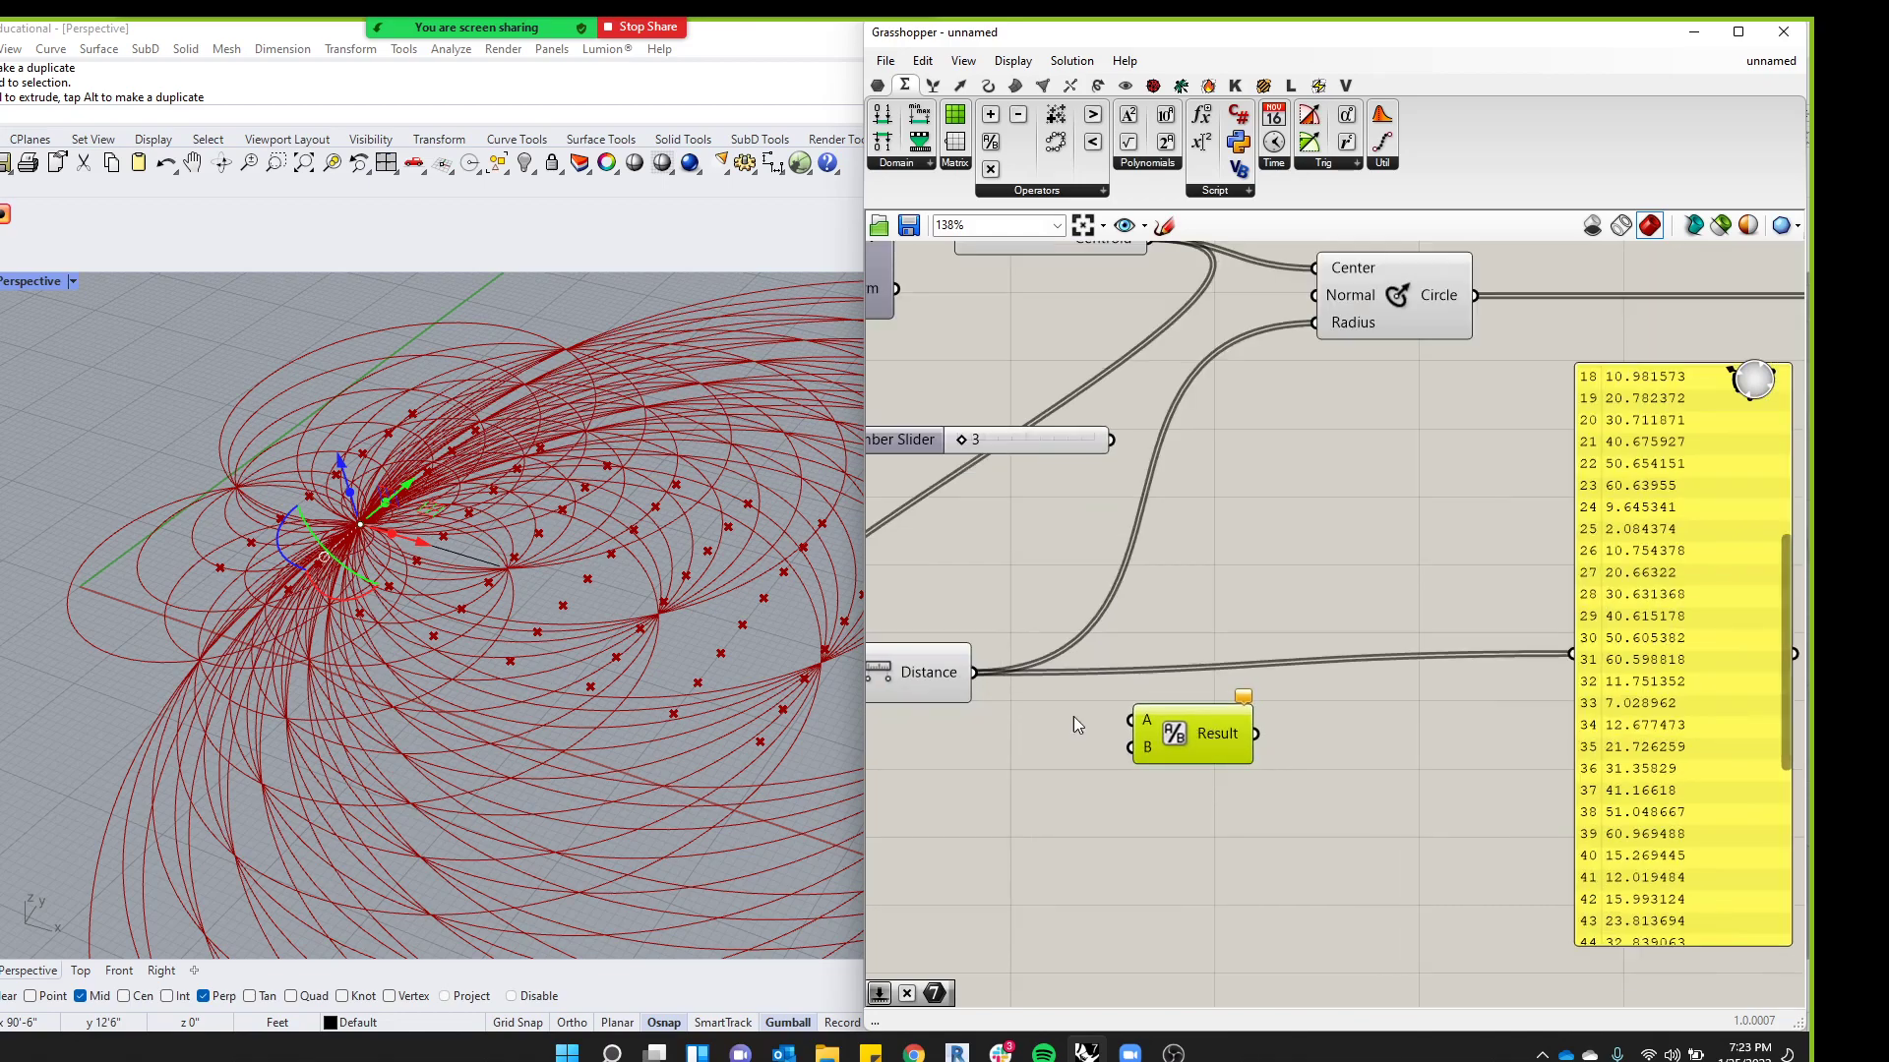
Connect the Distance output to the Division component's A input and adjust the component's position
scroll(1132, 767, down, 2)
scroll(959, 734, up, 2)
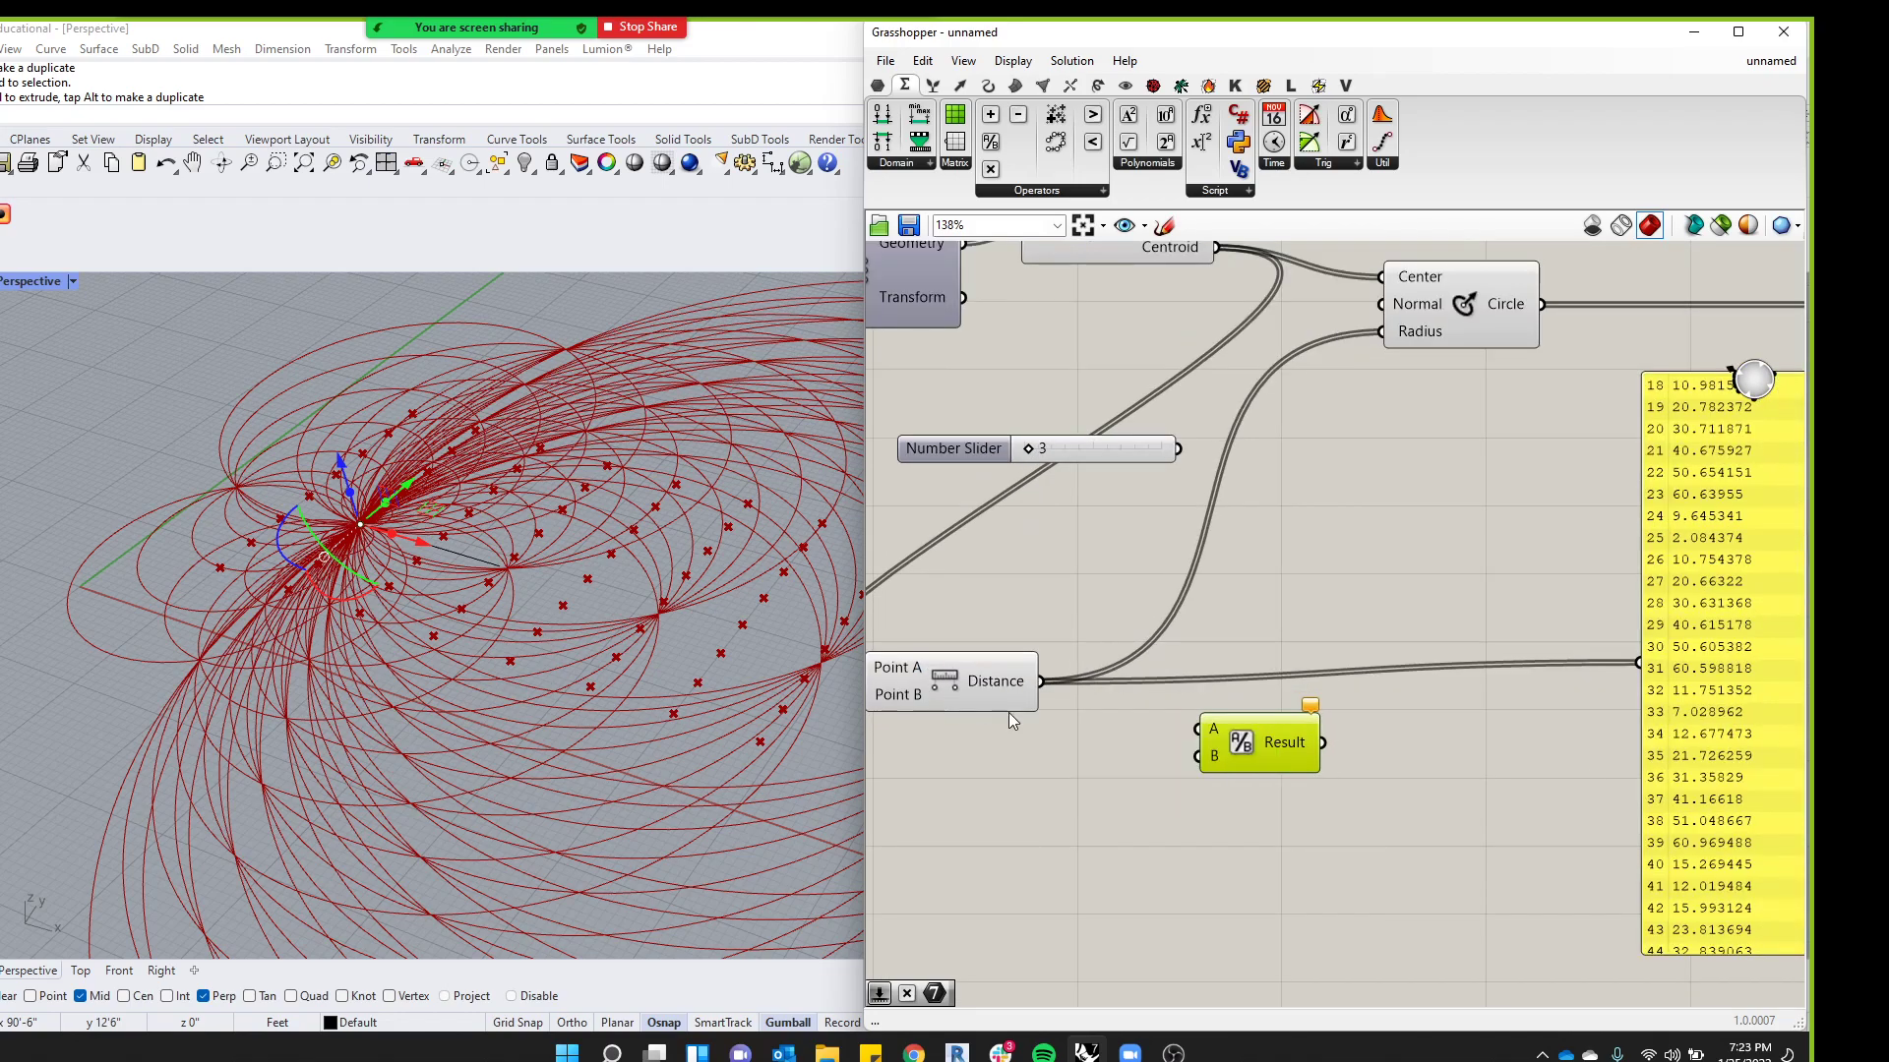
drag(1040, 681, 1204, 754)
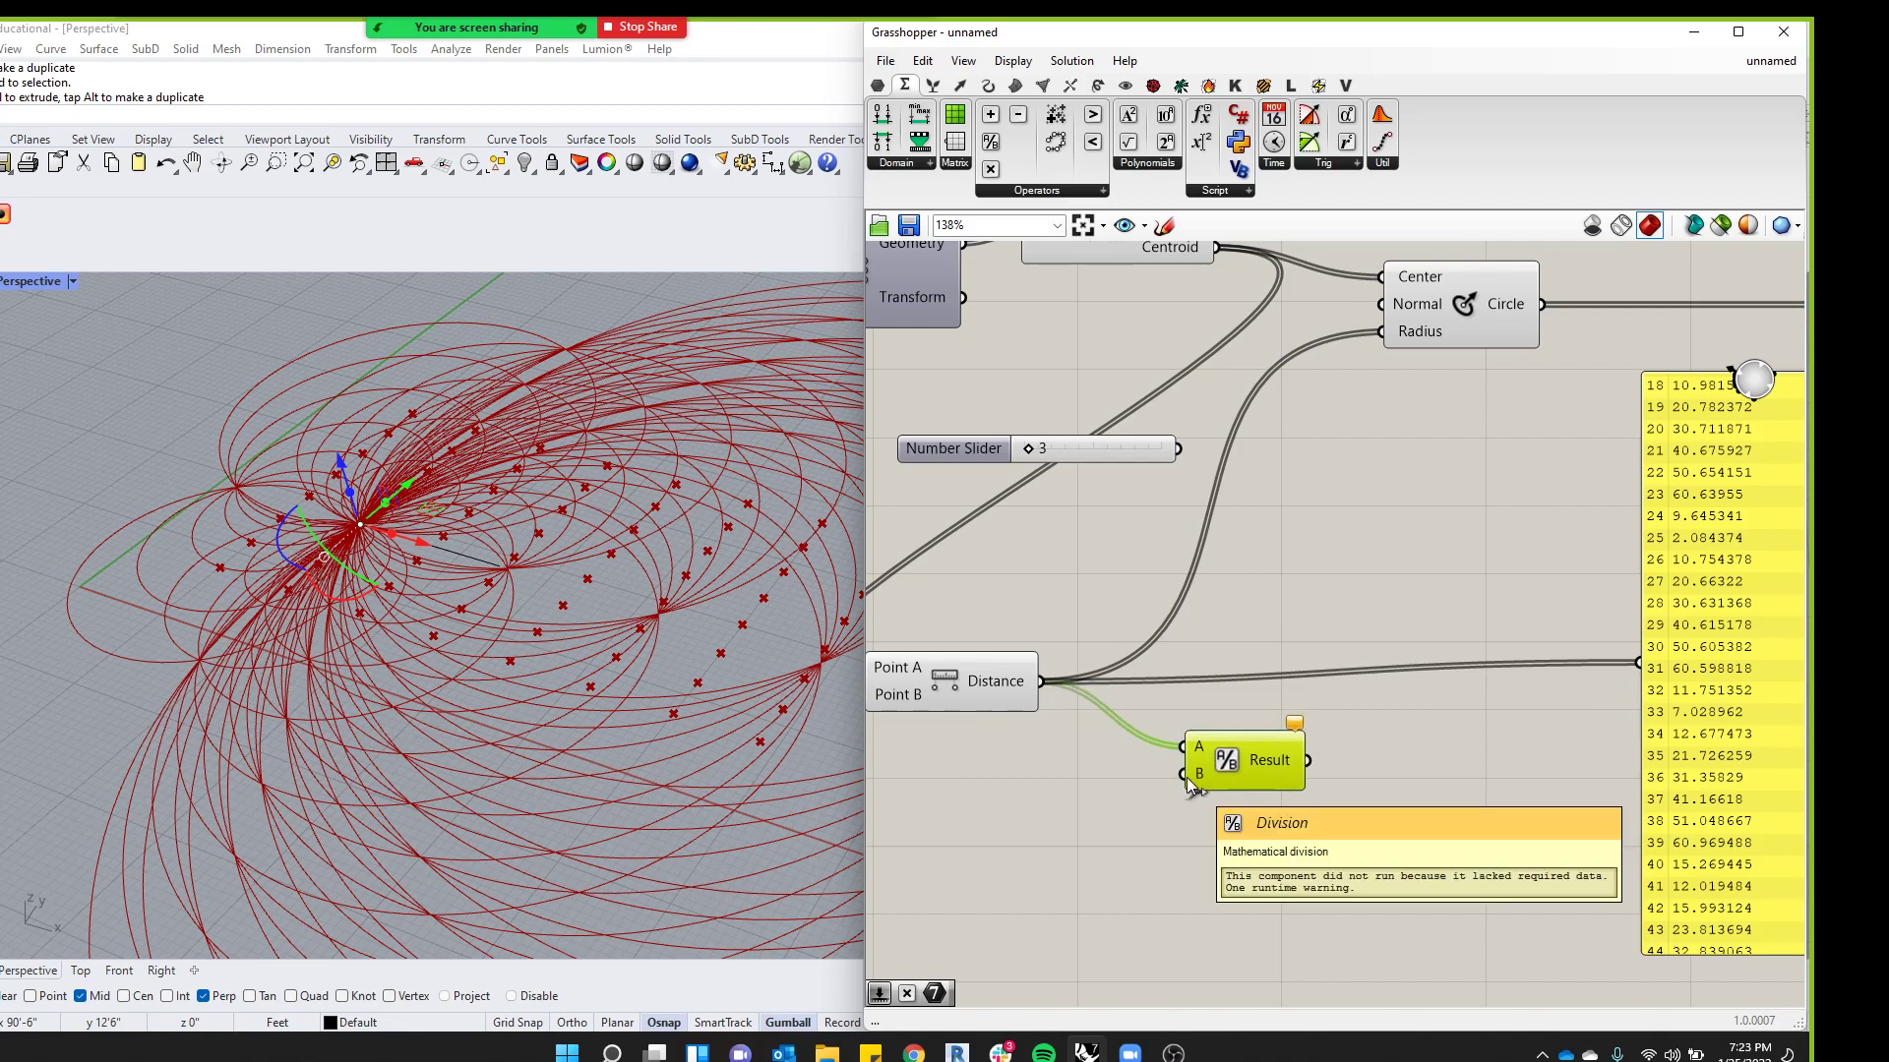
click(1092, 812)
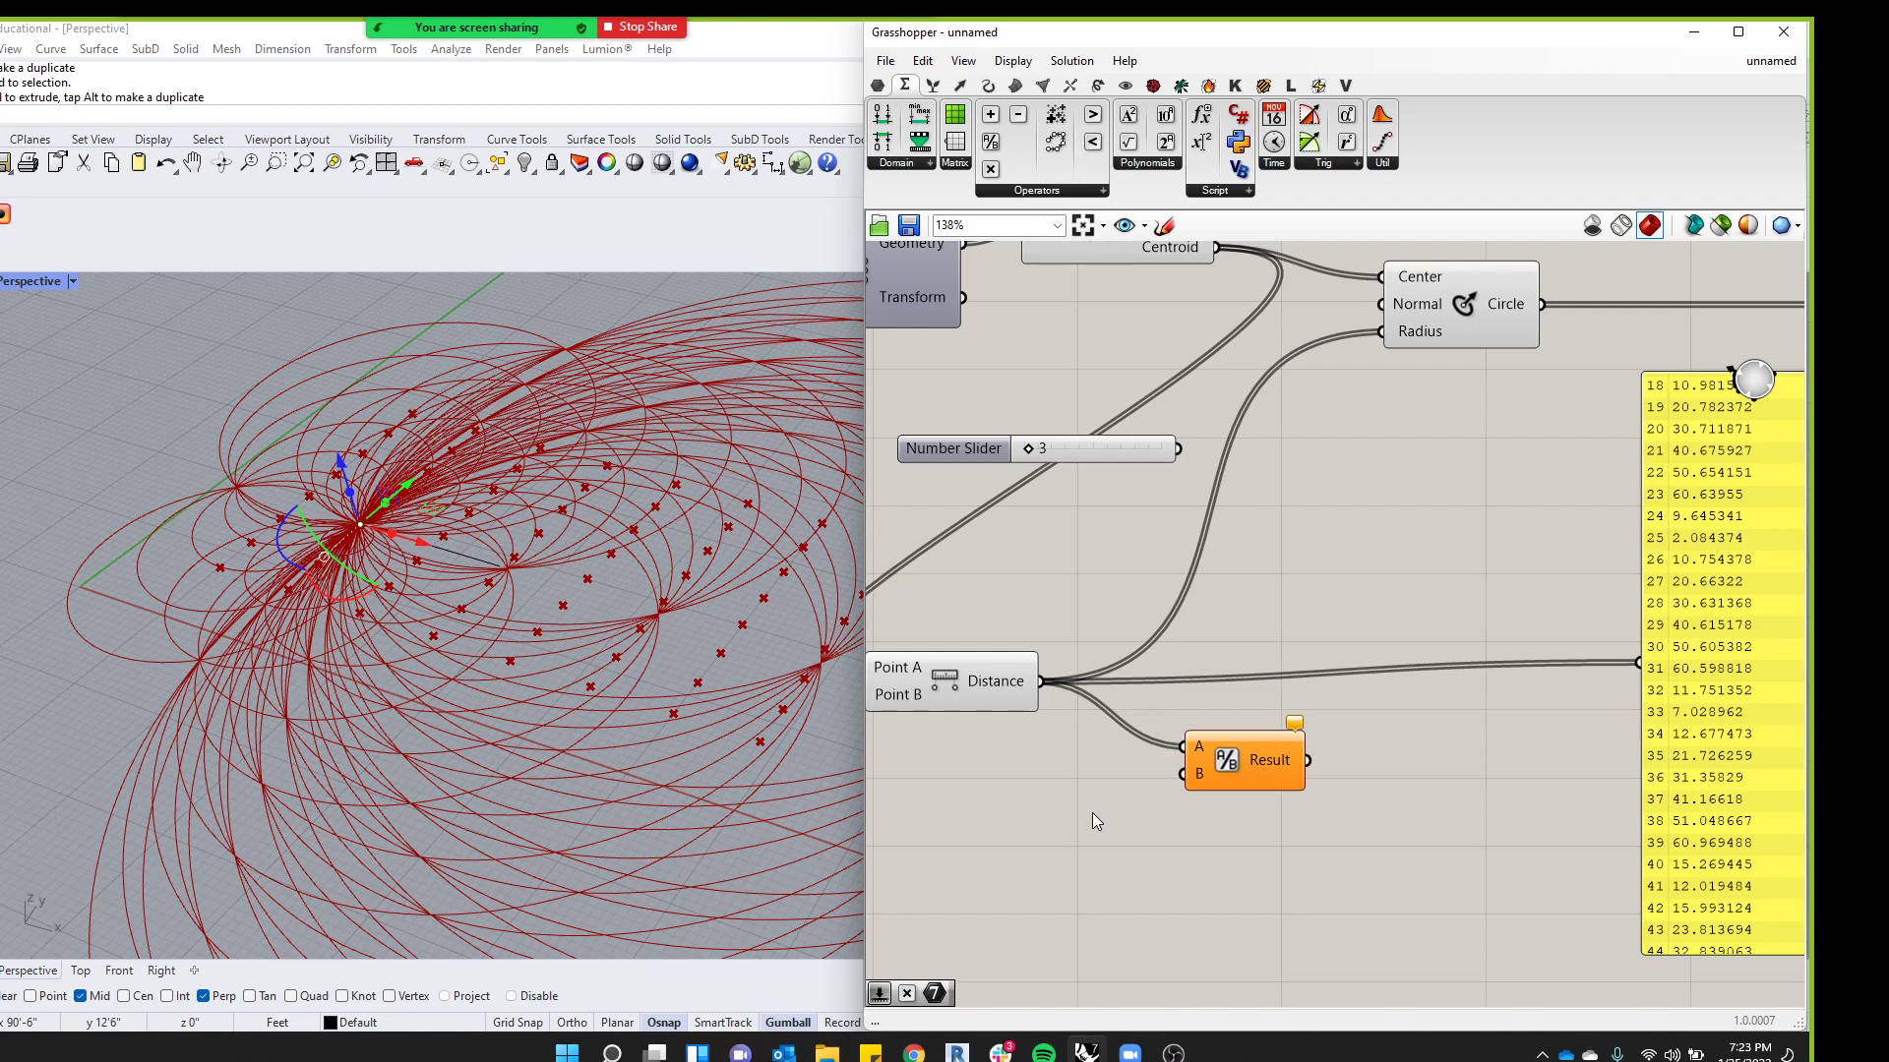
Add a Number Slider below the Distance component and connect it to the Division component's B input
double_click(1092, 812)
text(slider)
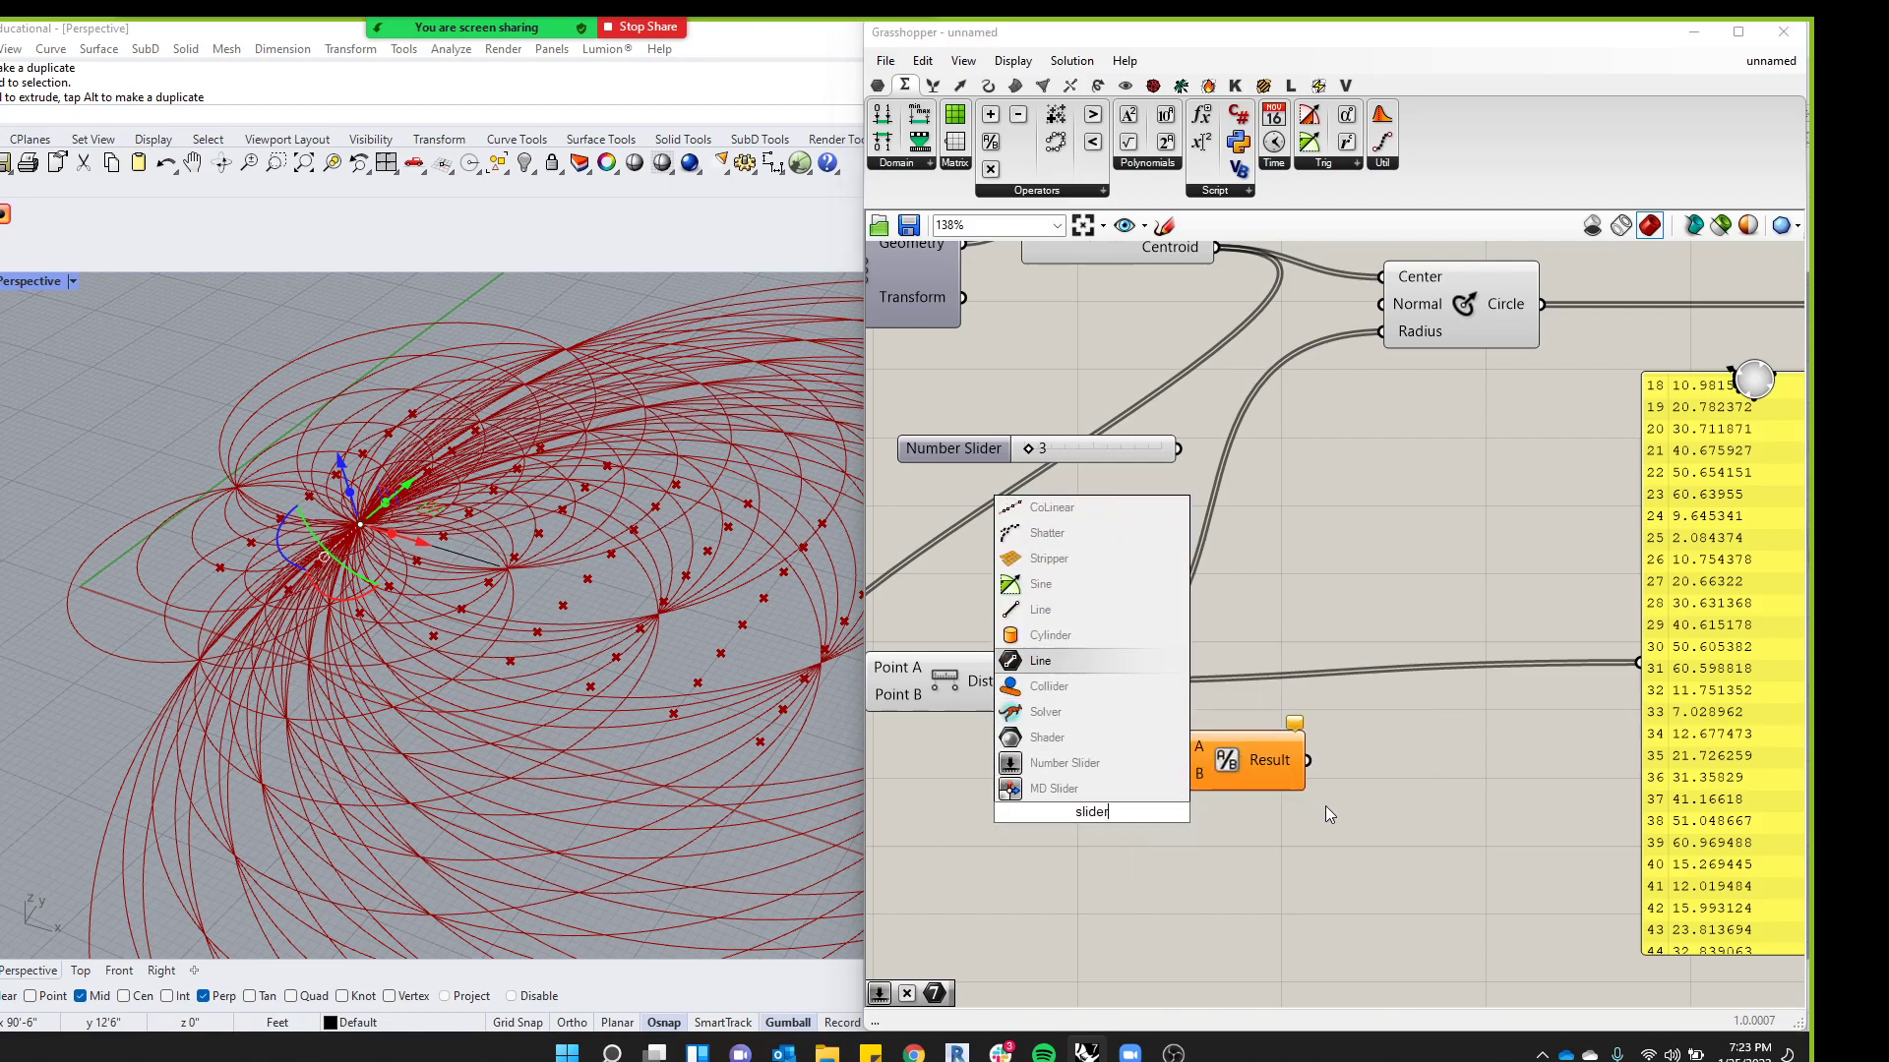
click(1057, 763)
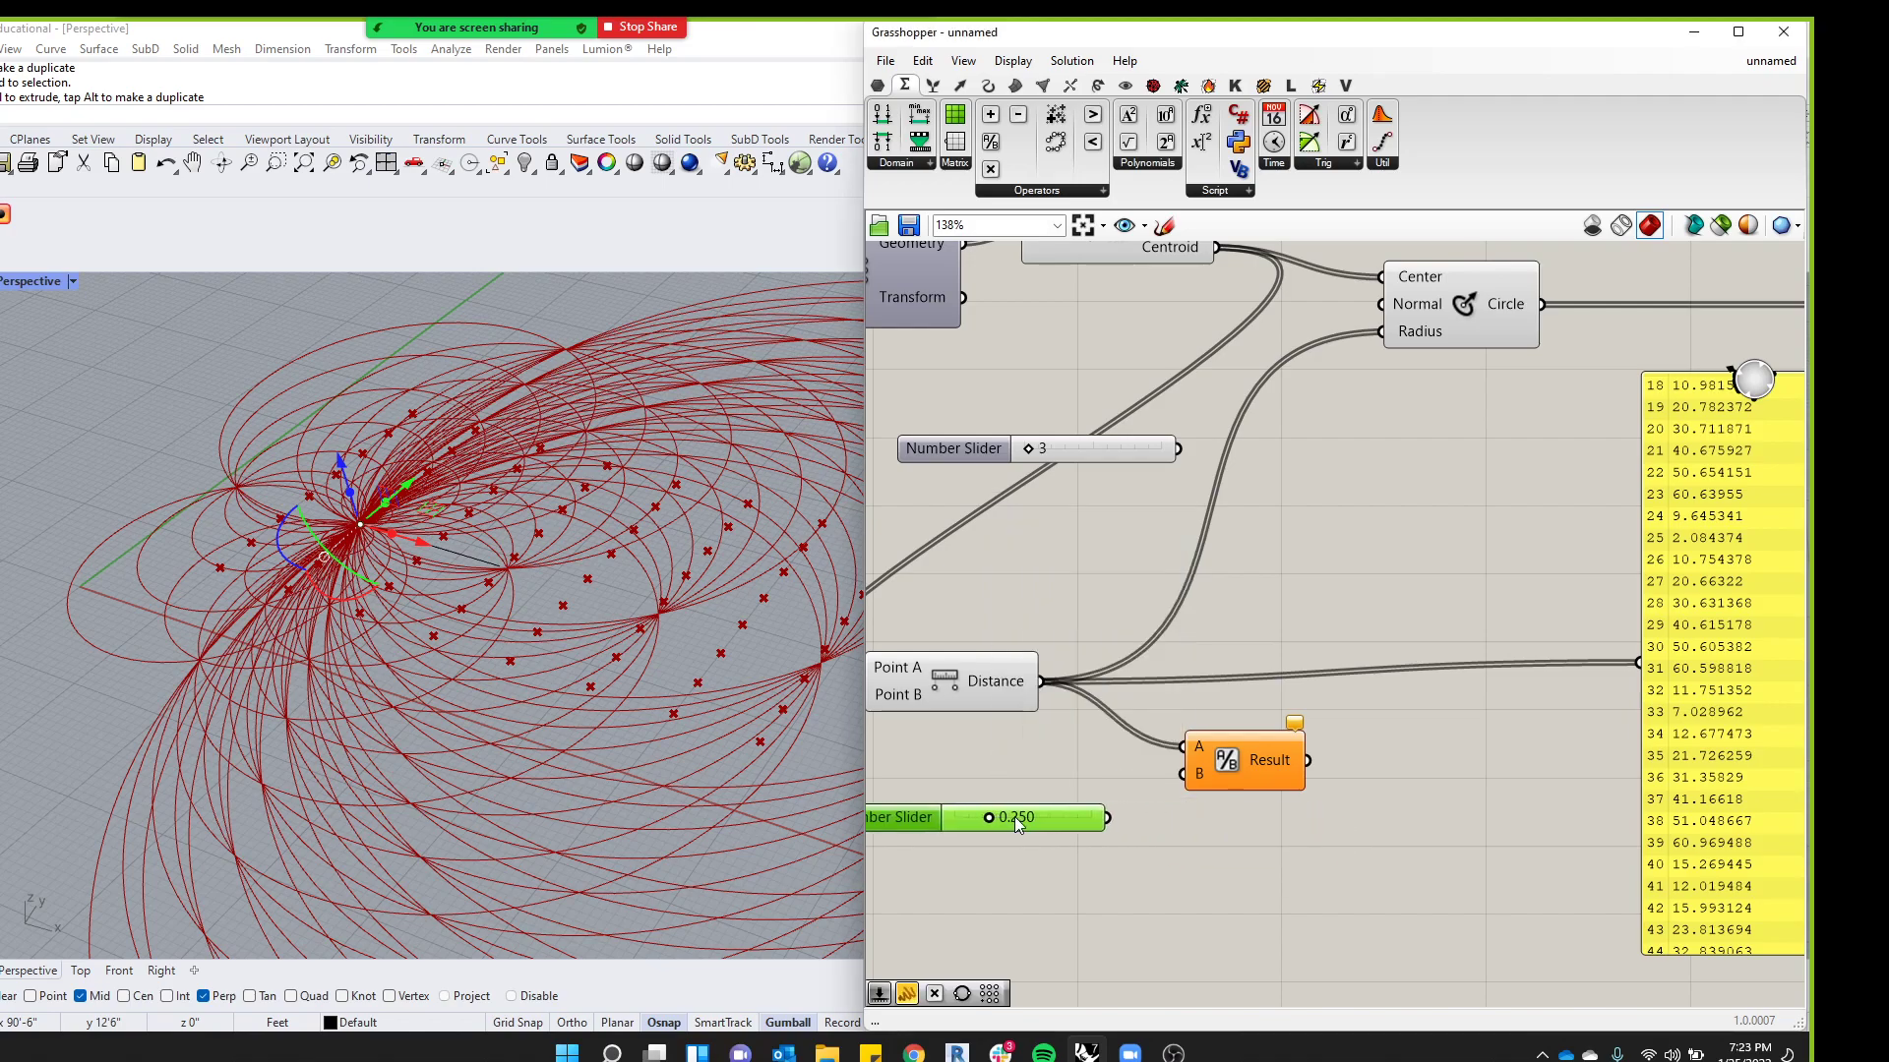
drag(1108, 817, 1183, 775)
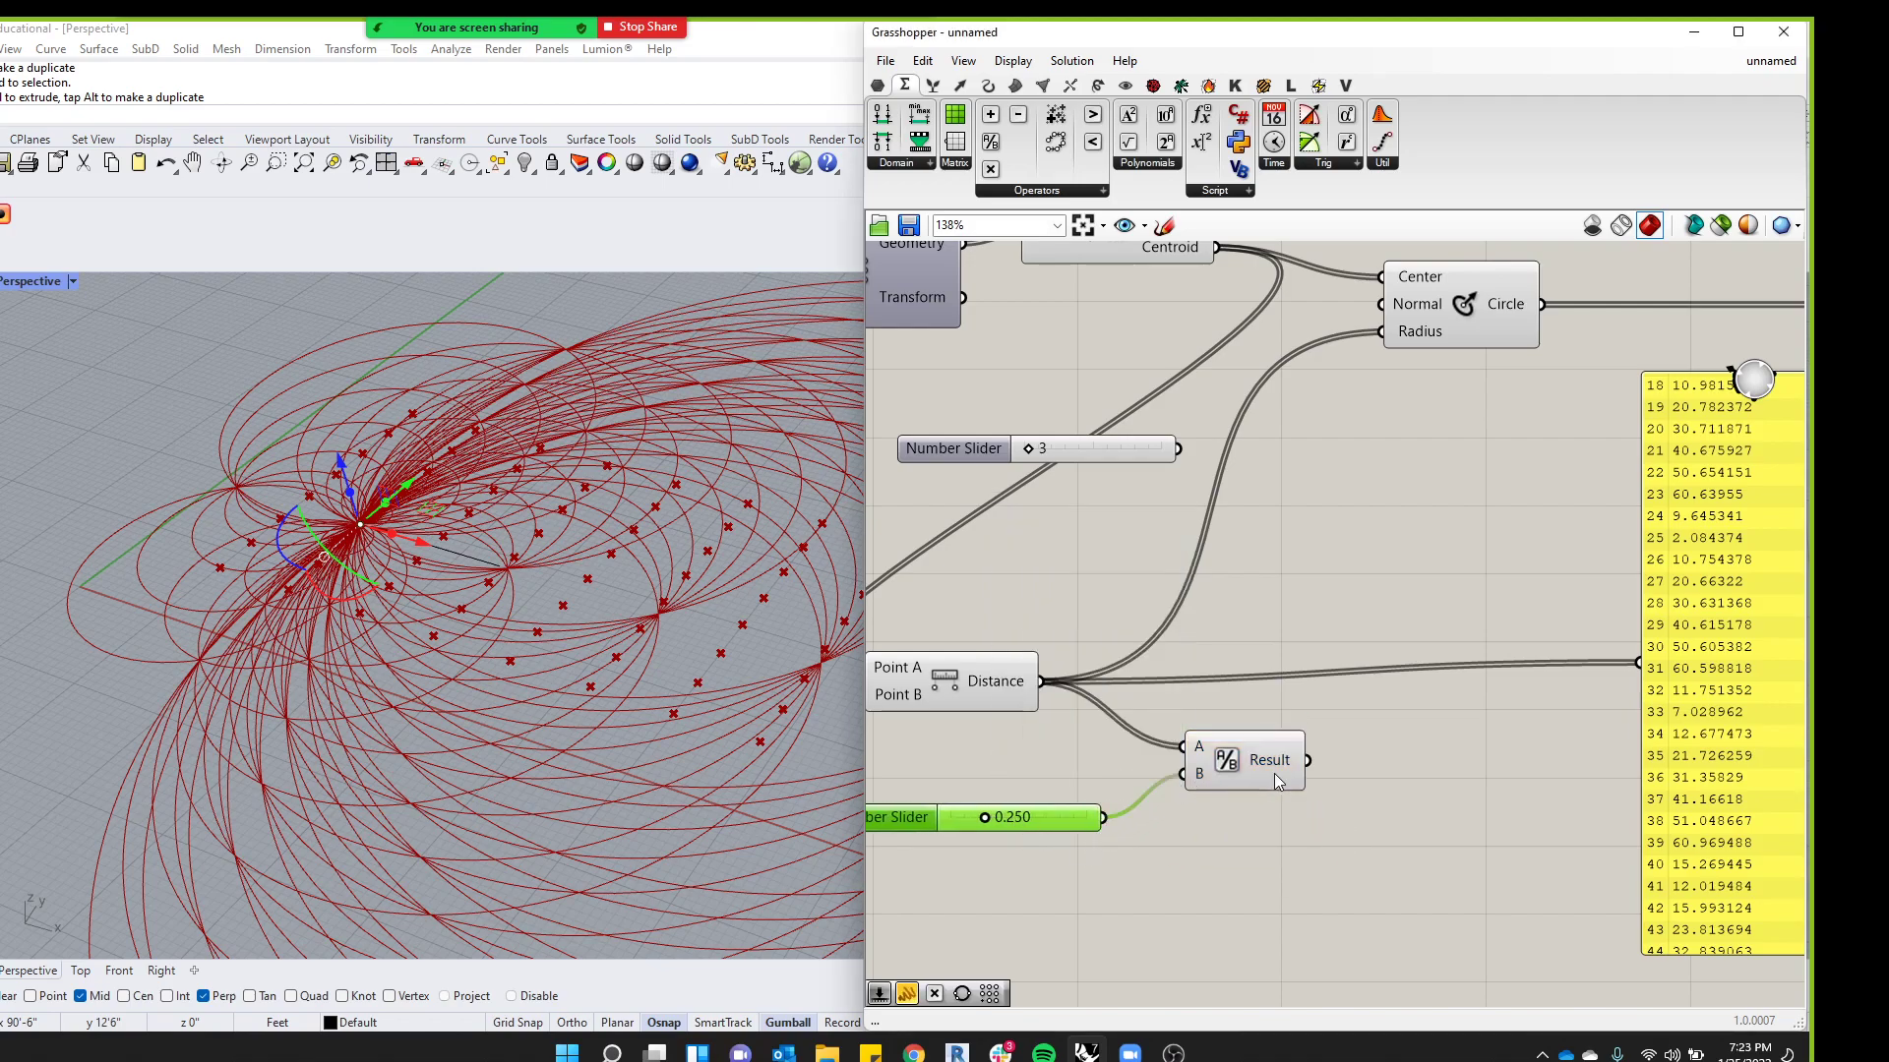
Duplicate the distance panel, place the copy beside the Division component and connect the Division result to it
drag(1701, 702, 1567, 866)
key(ctrl+c)
key(ctrl+v)
drag(1309, 761, 1449, 844)
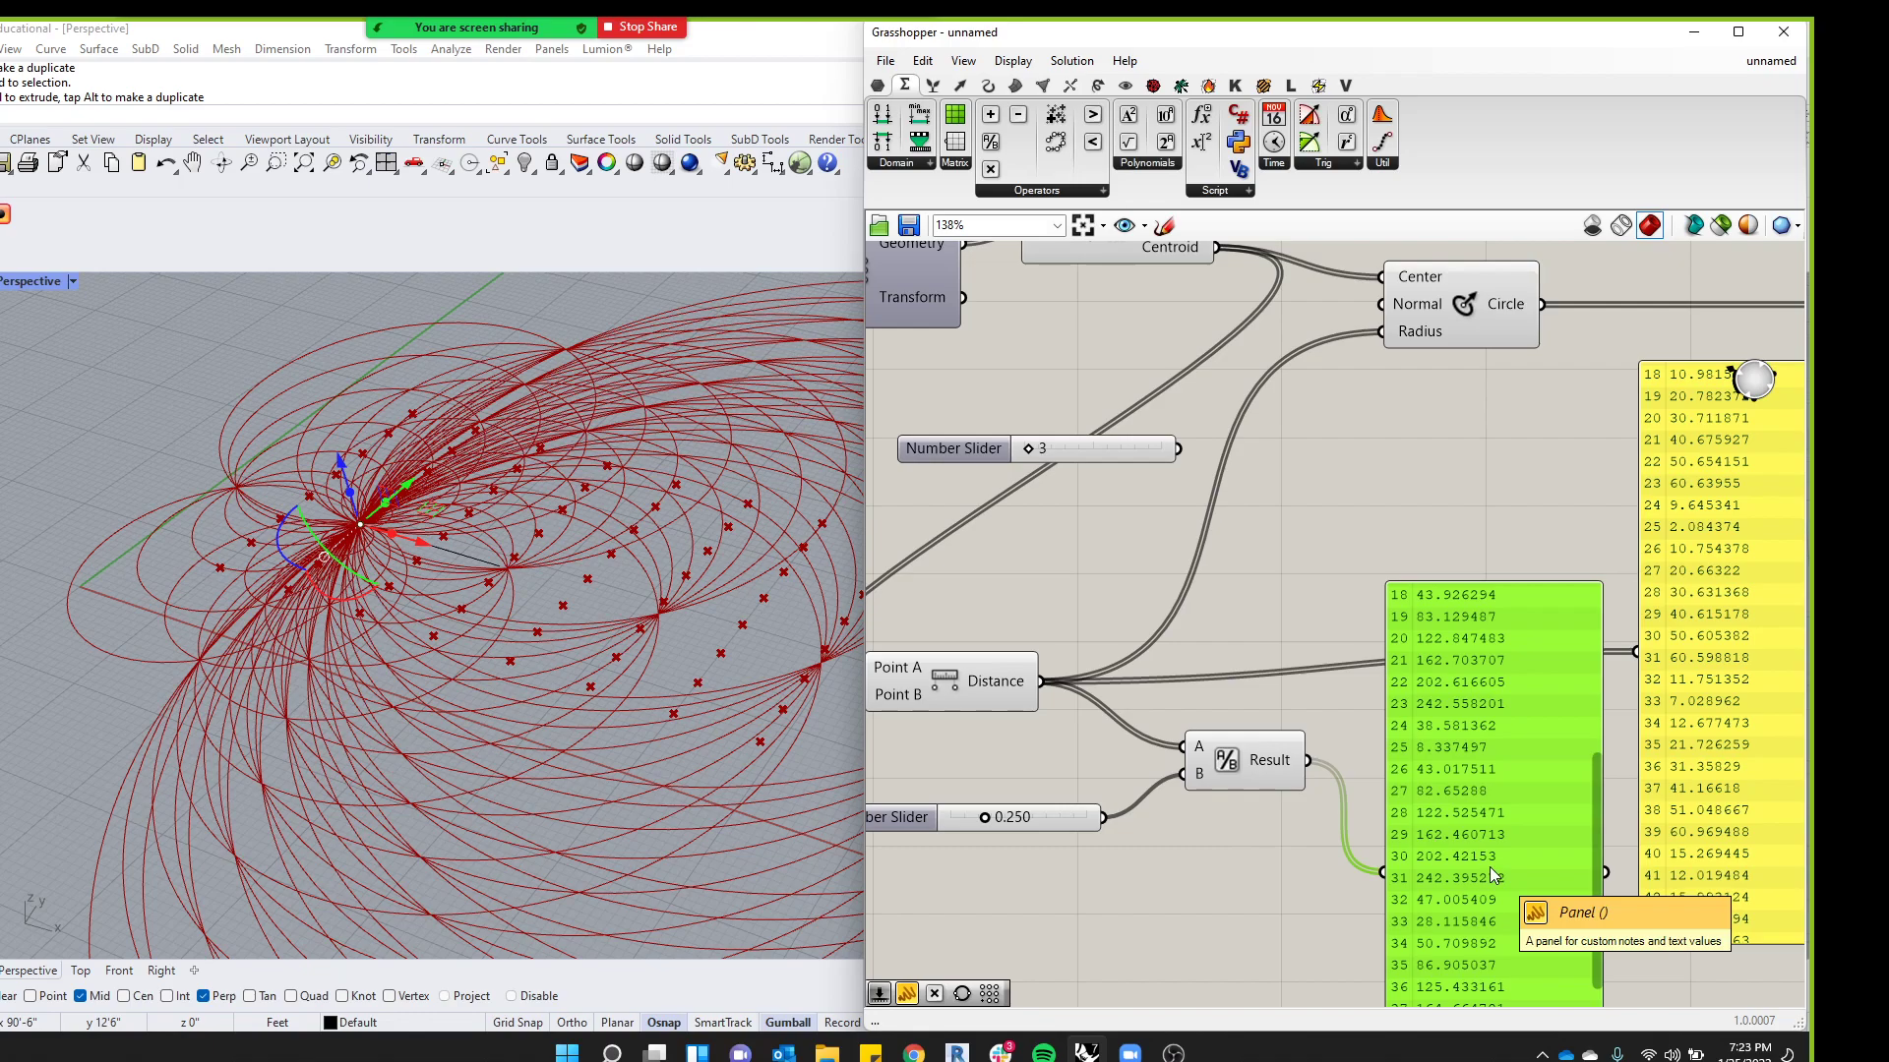
Configure the divisor slider for integer values with a maximum of 1000
double_click(899, 816)
click(919, 761)
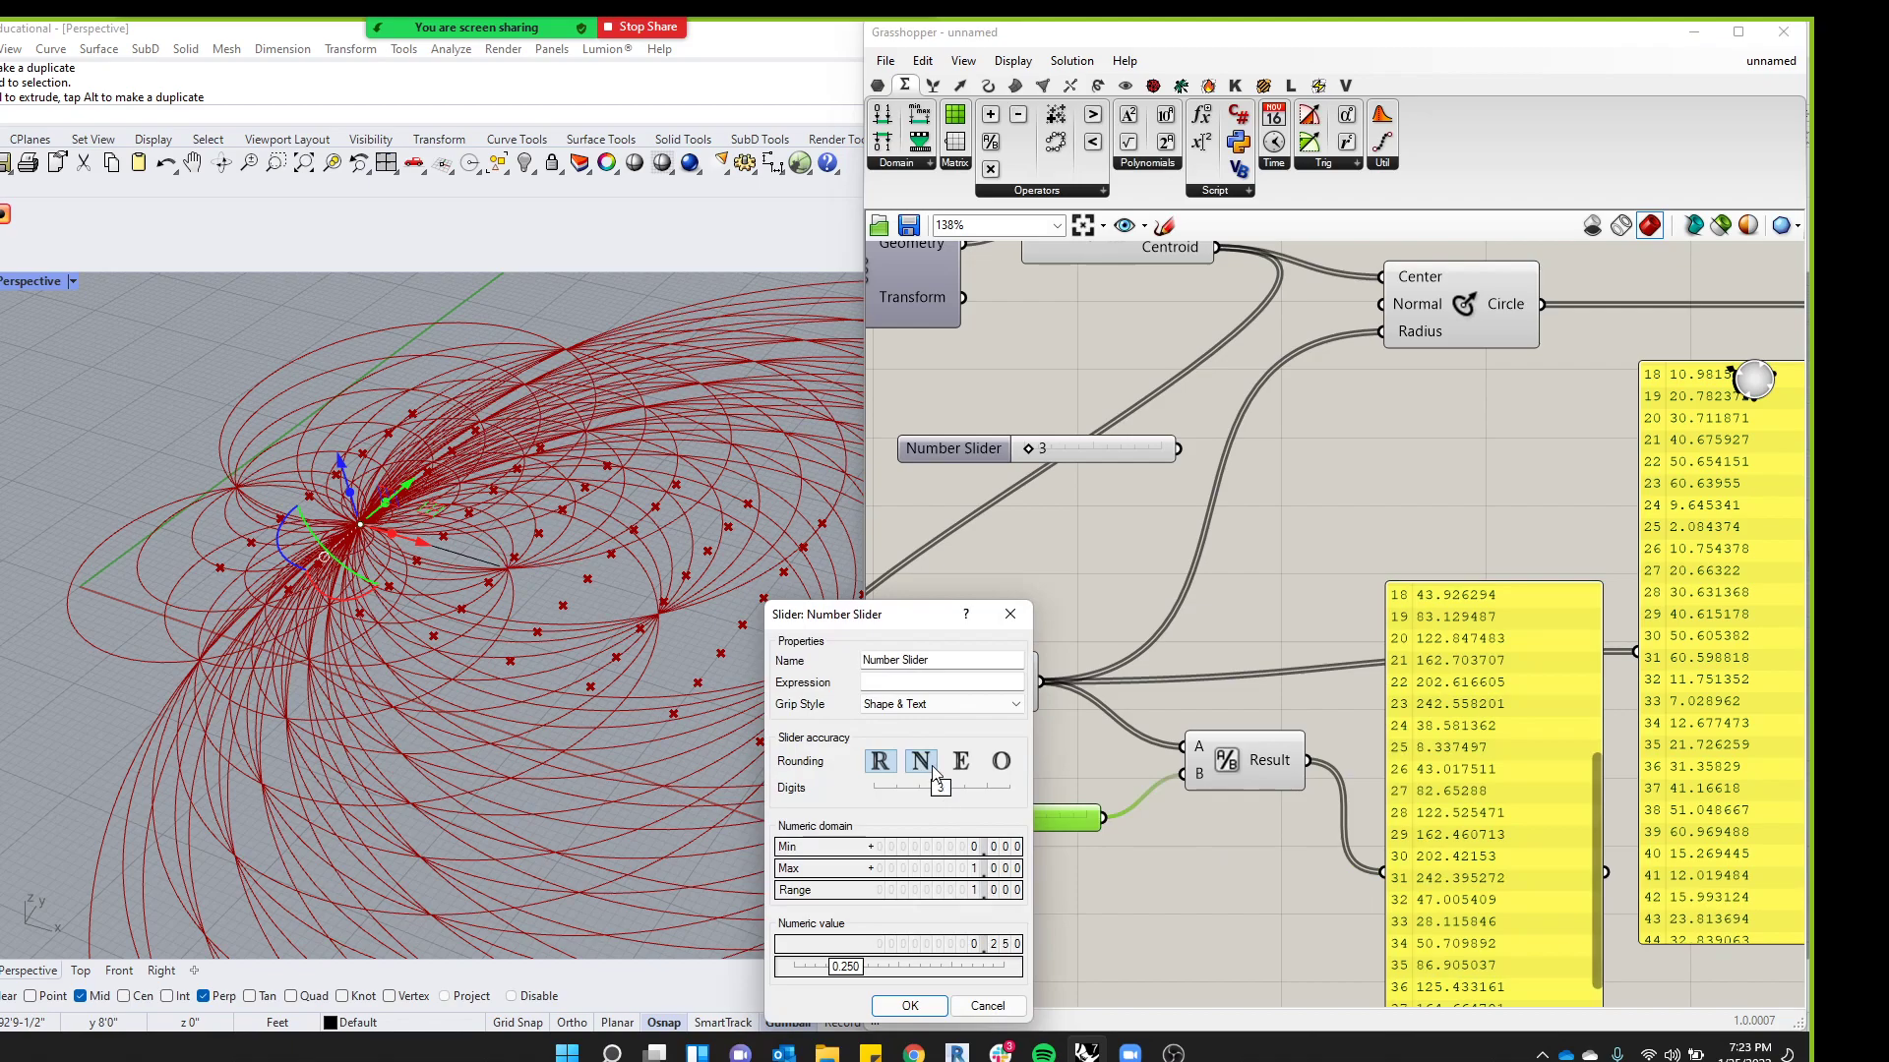
double_click(980, 869)
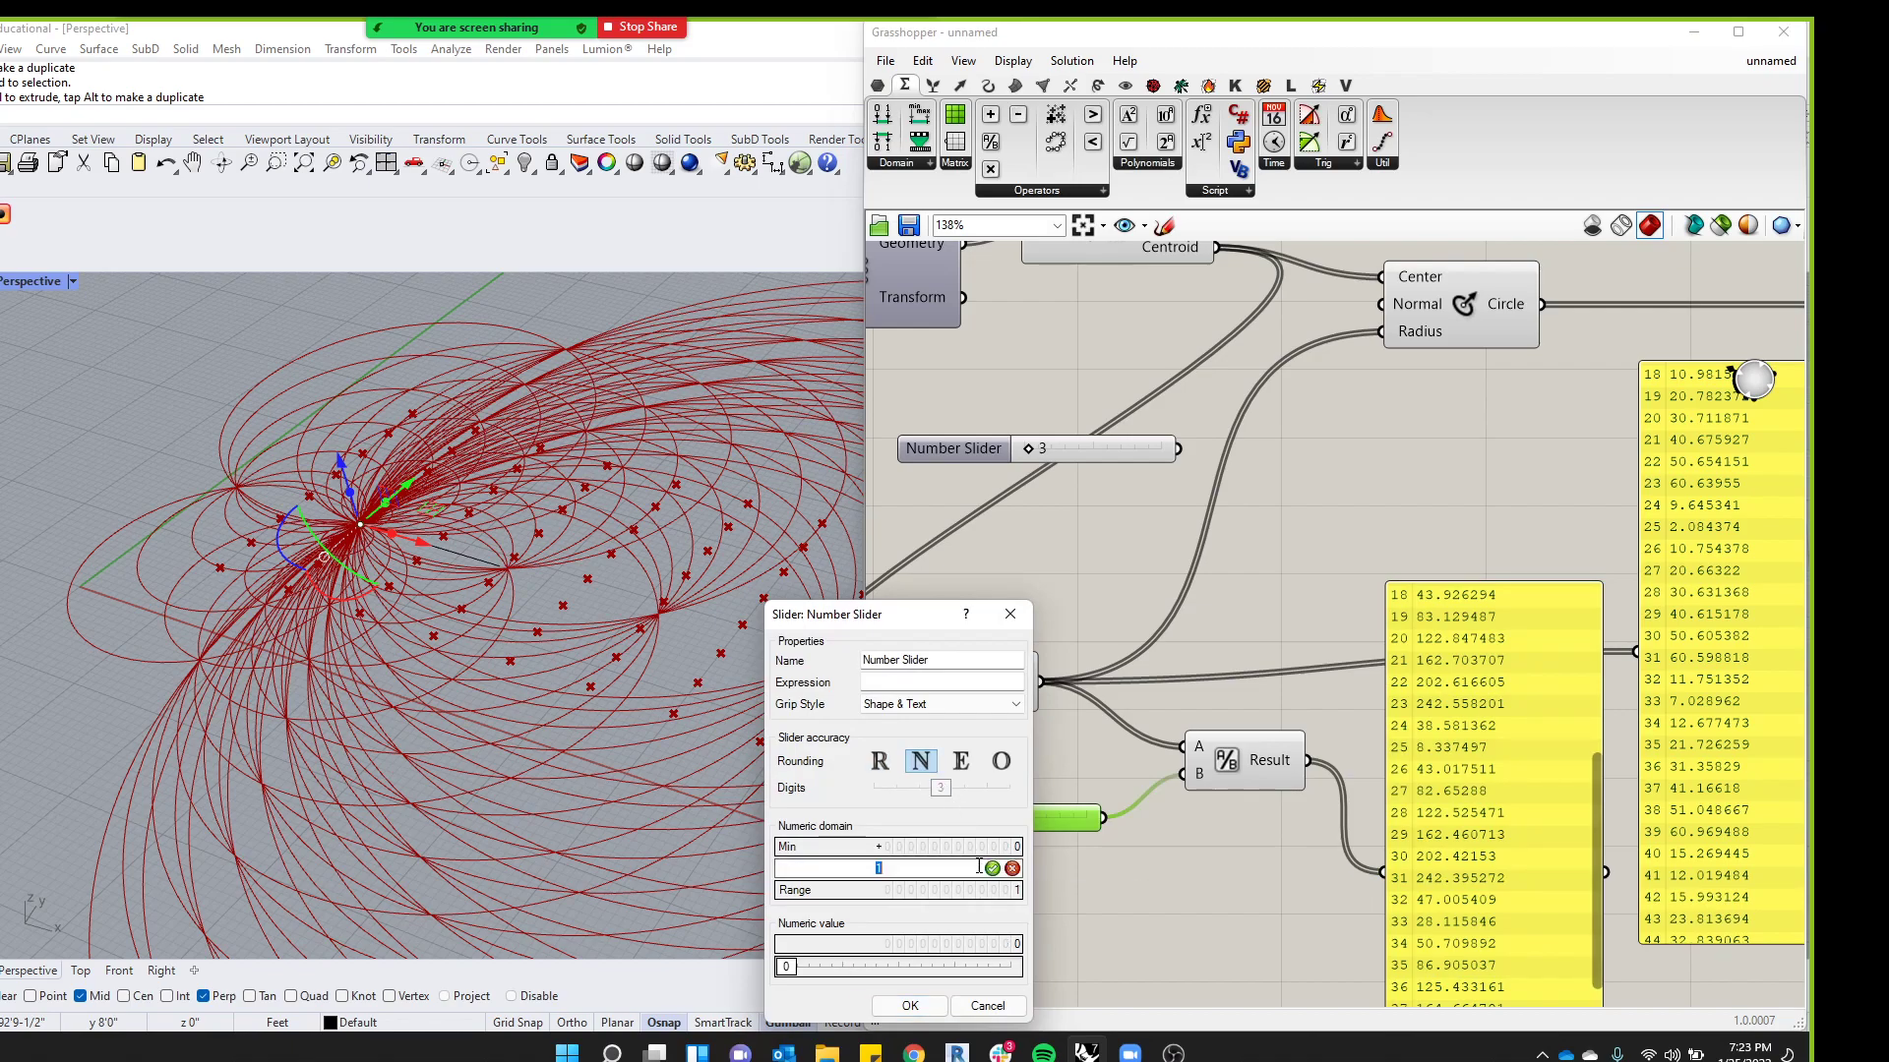
text(1000)
key(Return)
click(910, 1005)
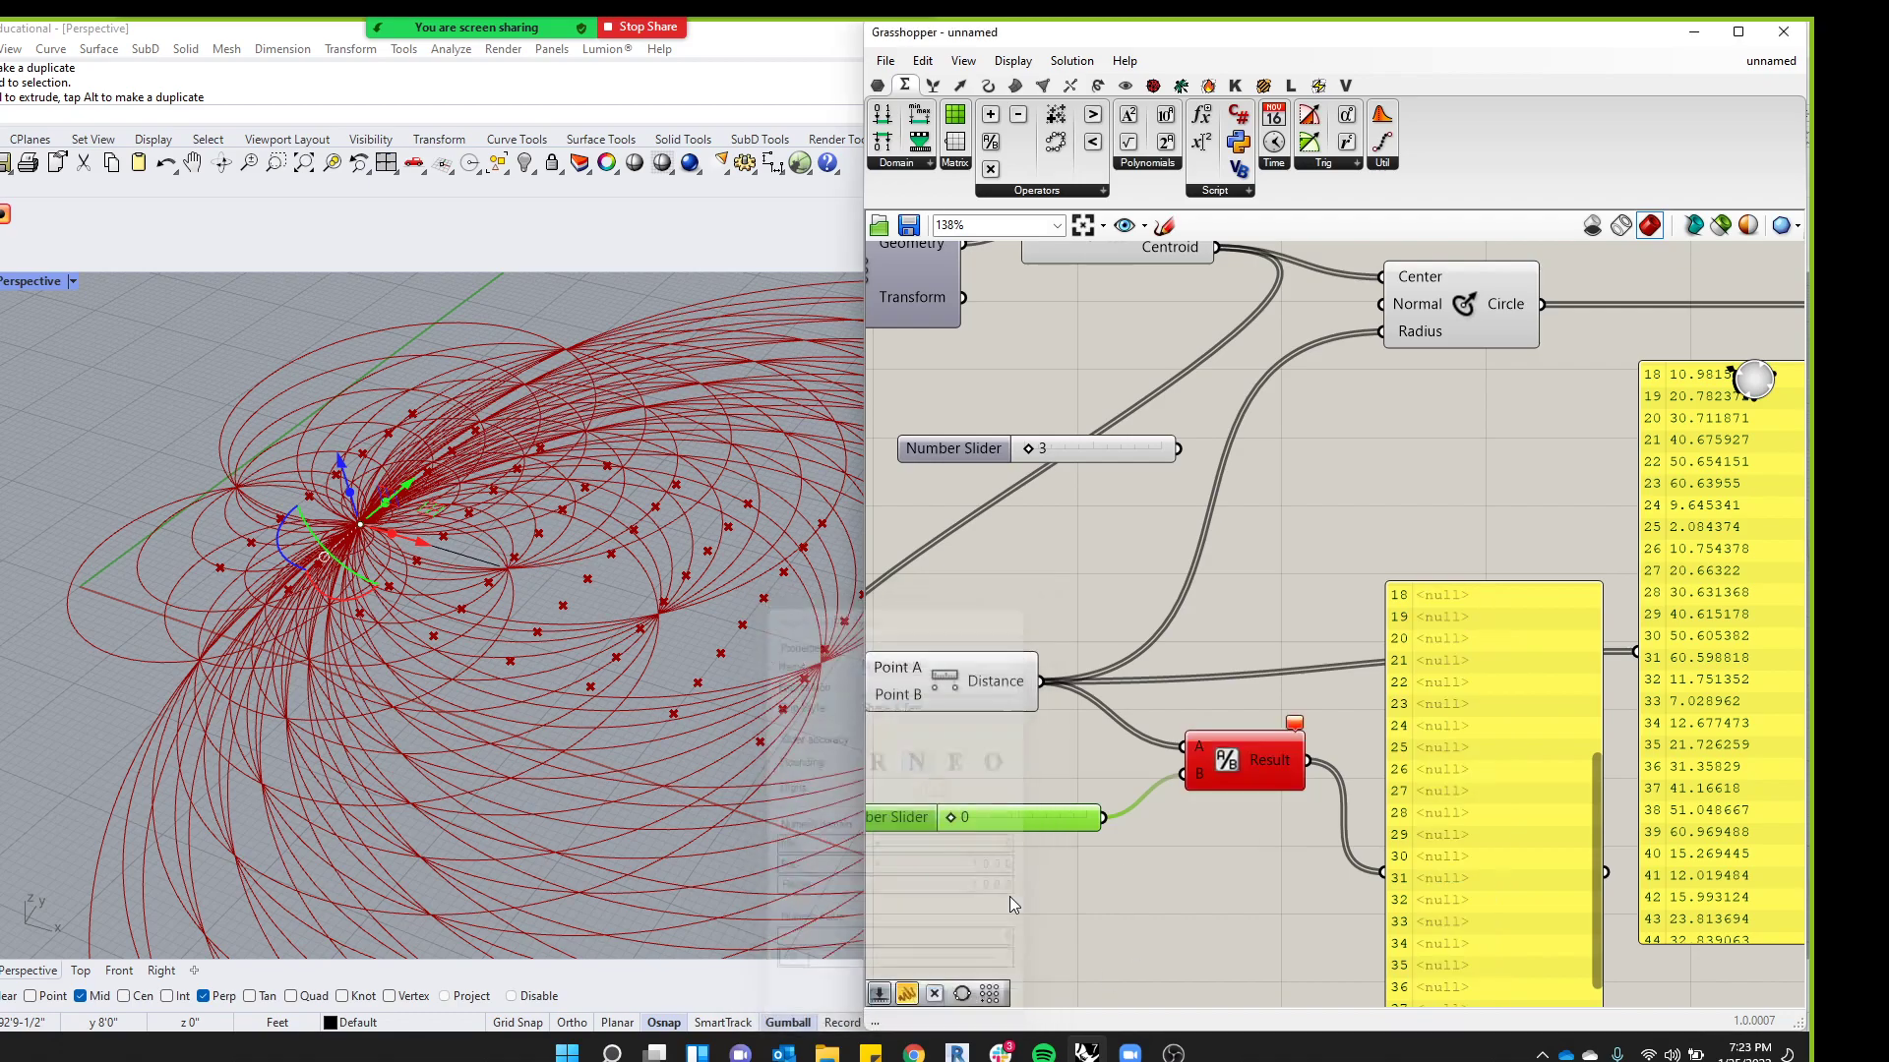
Set the divisor slider to 29
double_click(1037, 823)
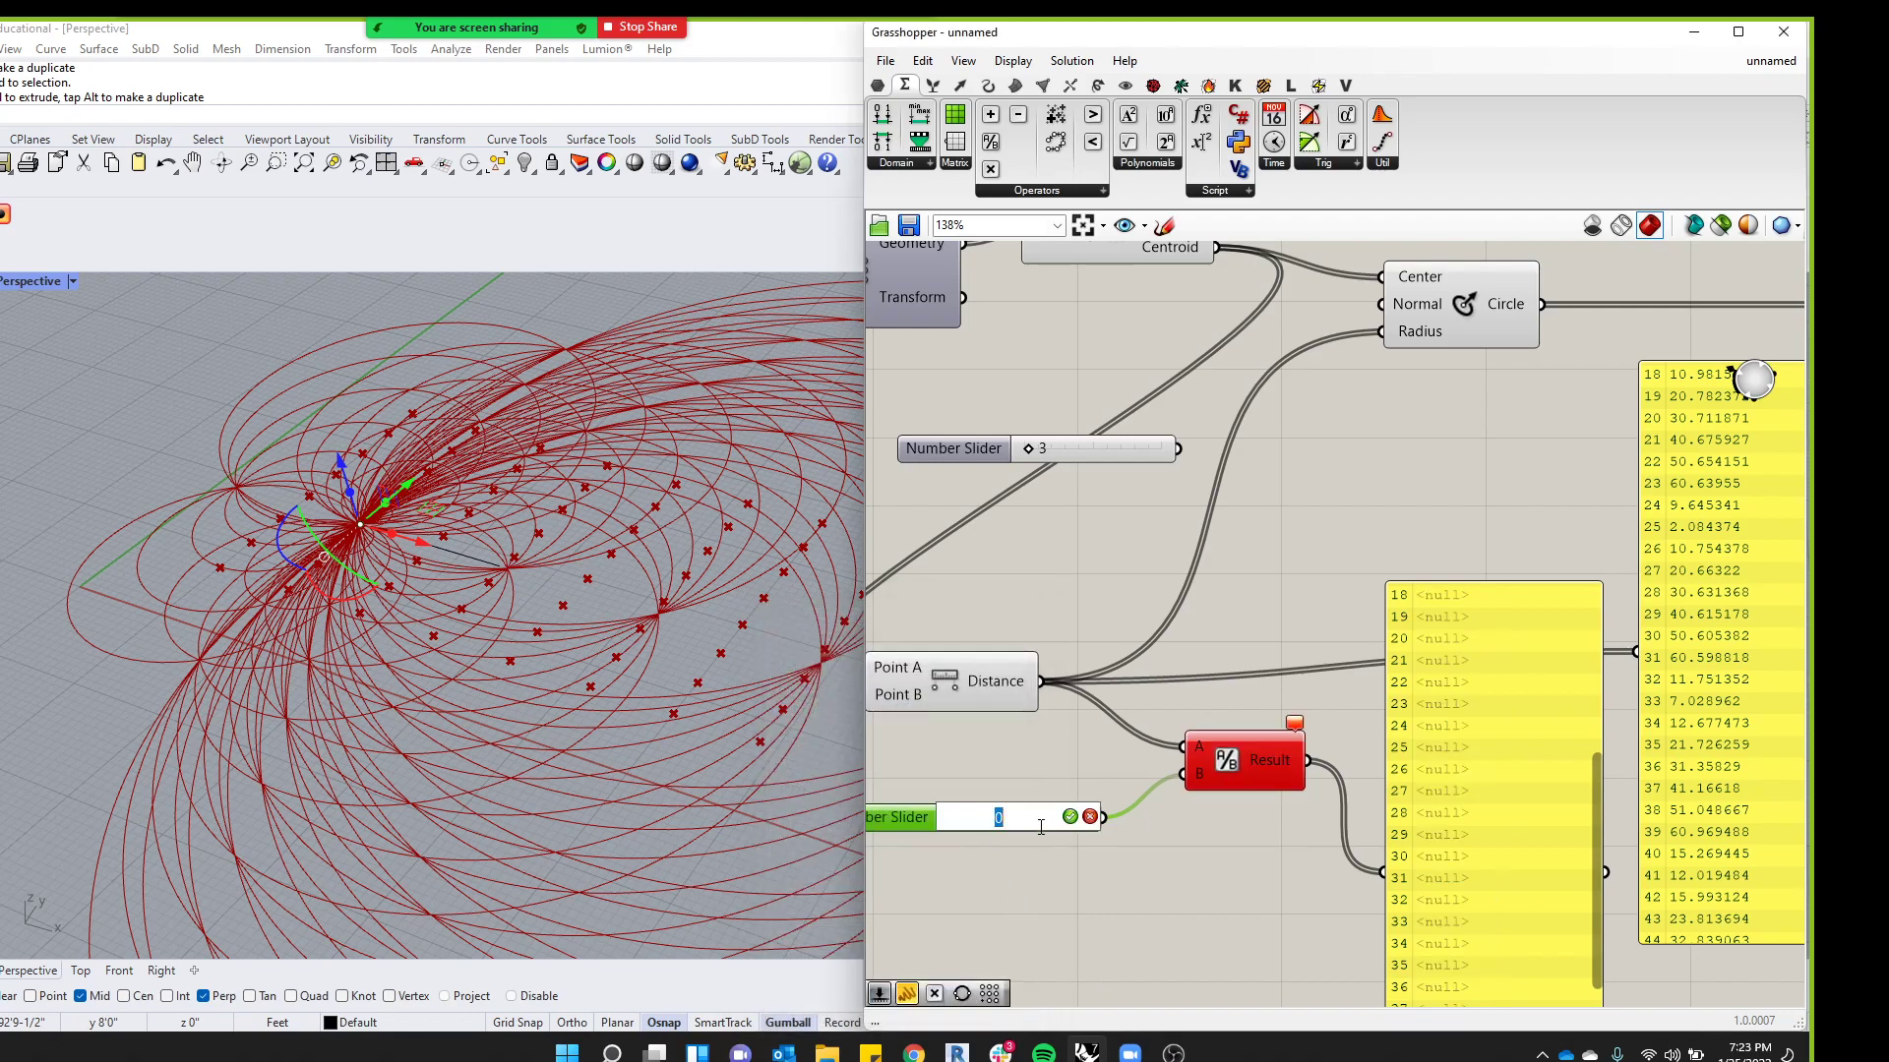
double_click(915, 815)
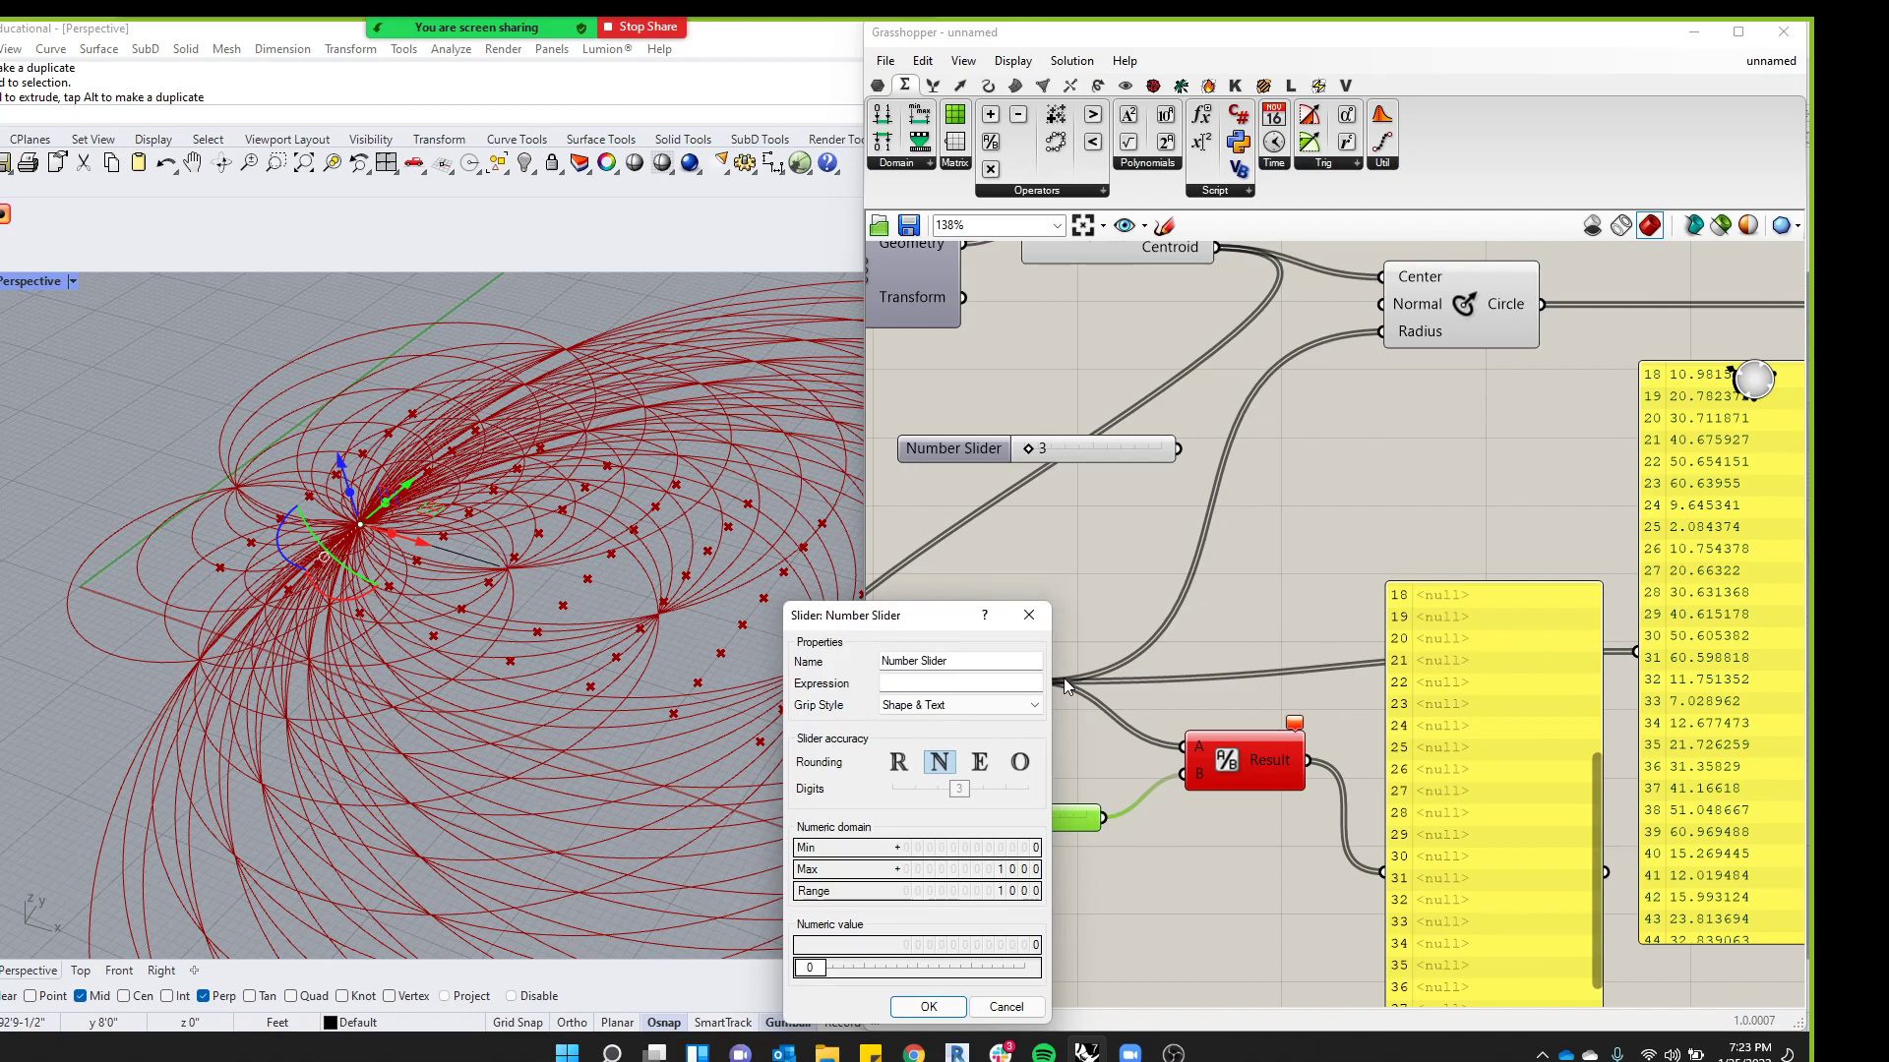
click(1079, 730)
click(928, 1007)
drag(951, 817, 971, 826)
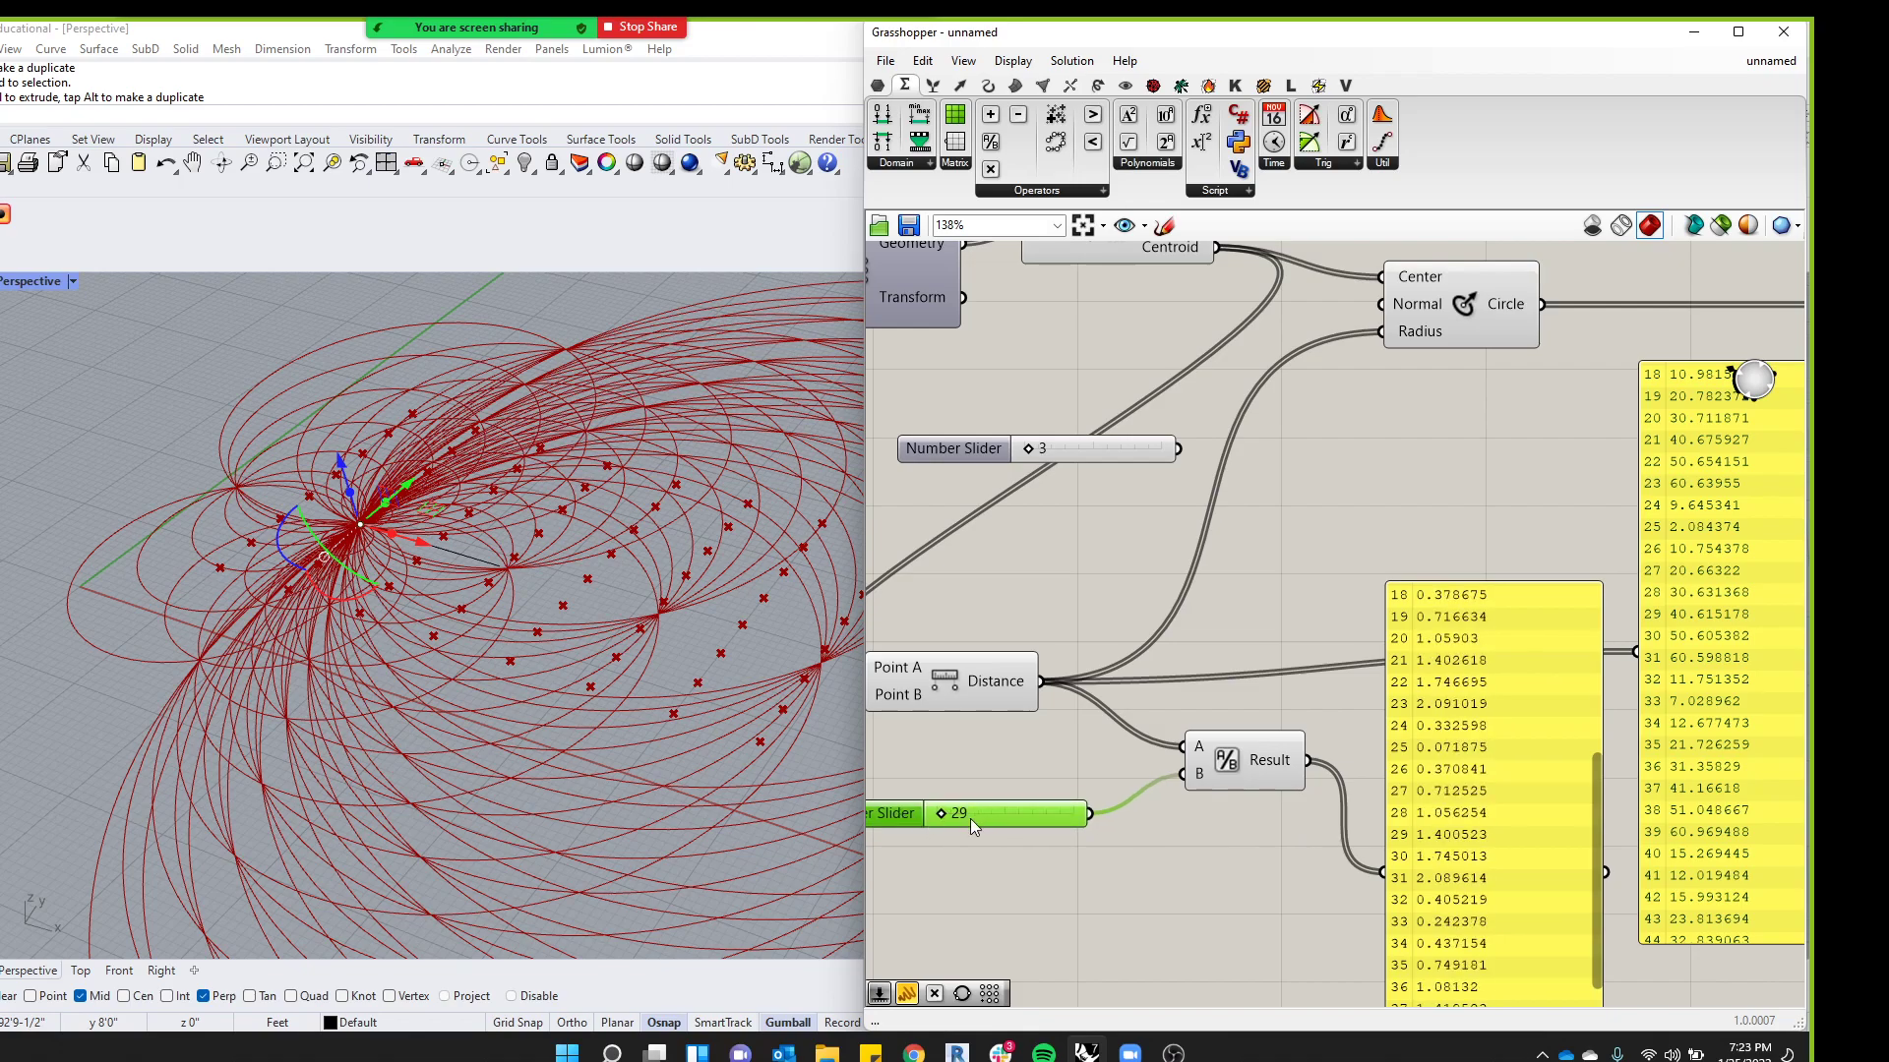
Stack the Division result panel directly below the distance panel and scroll it back to its first values
drag(1597, 824, 1585, 634)
scroll(1367, 618, down, 4)
drag(1451, 782, 1602, 938)
drag(1556, 649, 1503, 609)
click(1574, 801)
drag(1574, 800, 1531, 791)
scroll(1478, 551, up, 6)
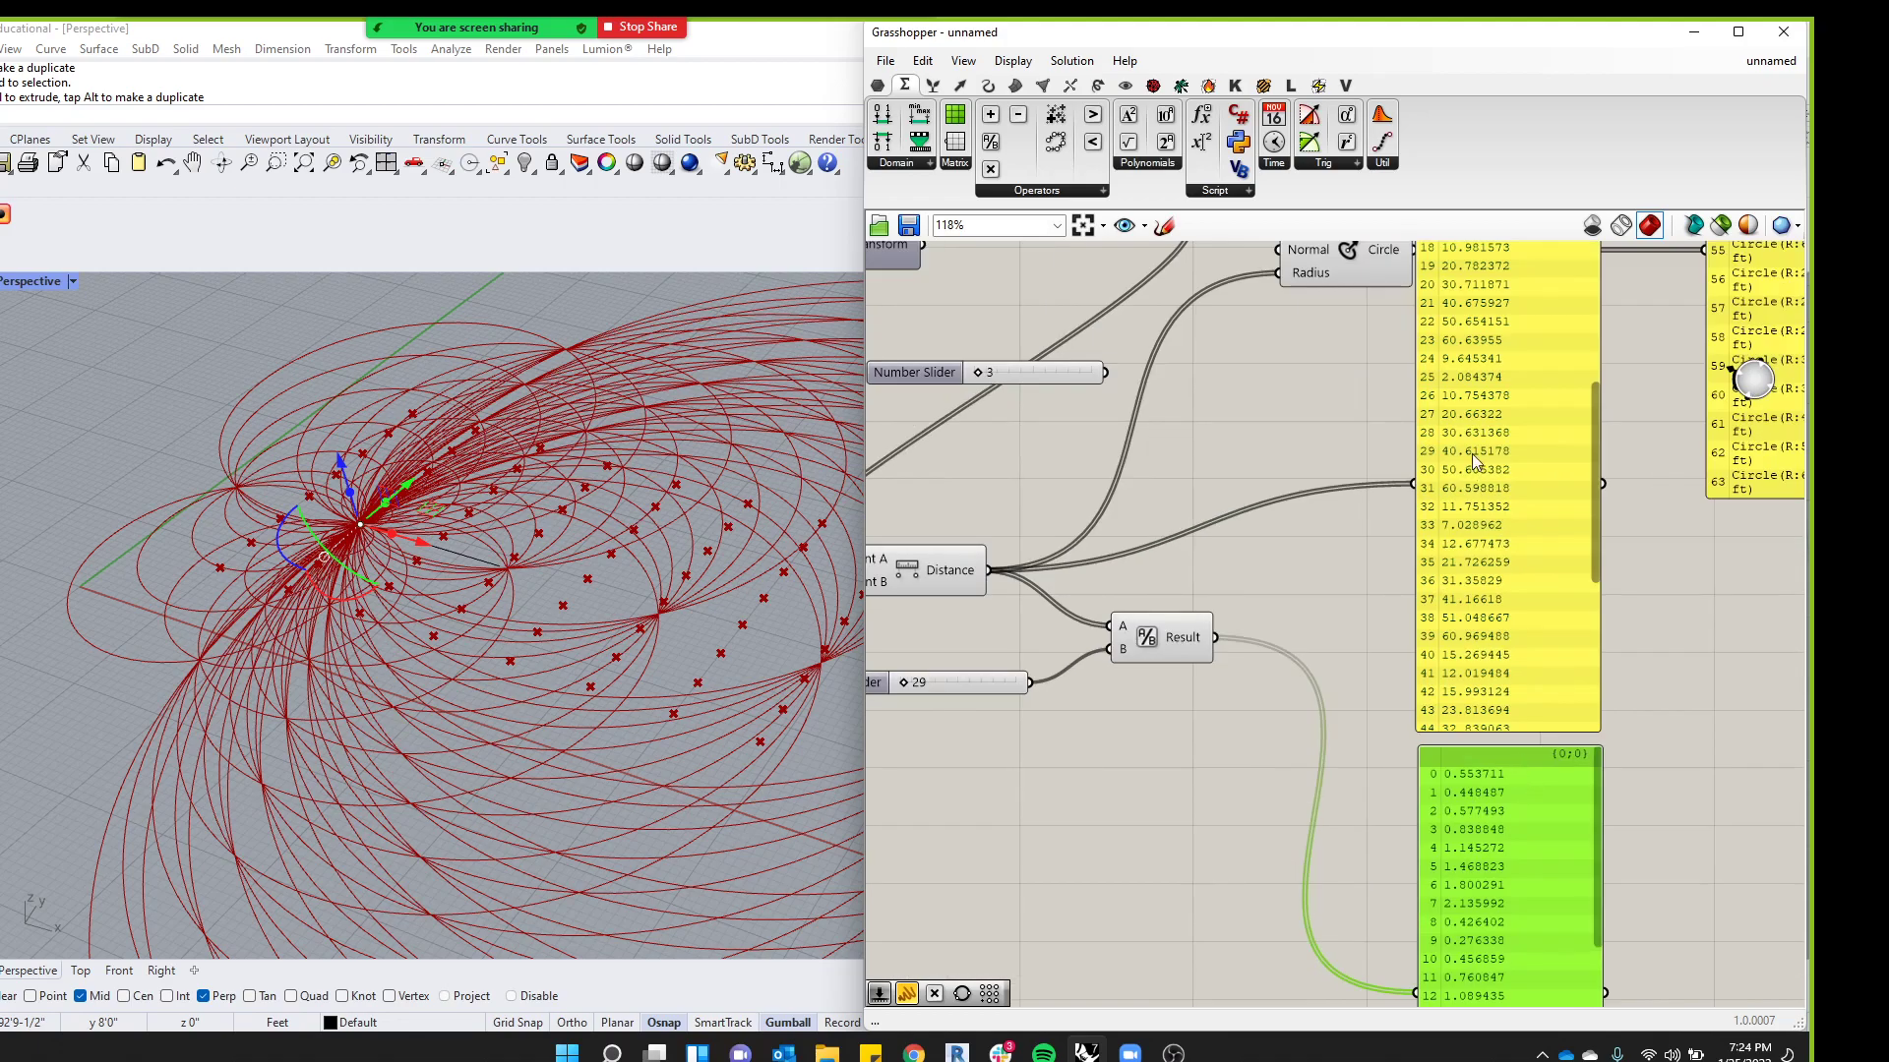
Connect the Division result to the second Circle component's Radius input and set the divisor slider to 16
scroll(1603, 606, down, 3)
scroll(1681, 369, up, 1)
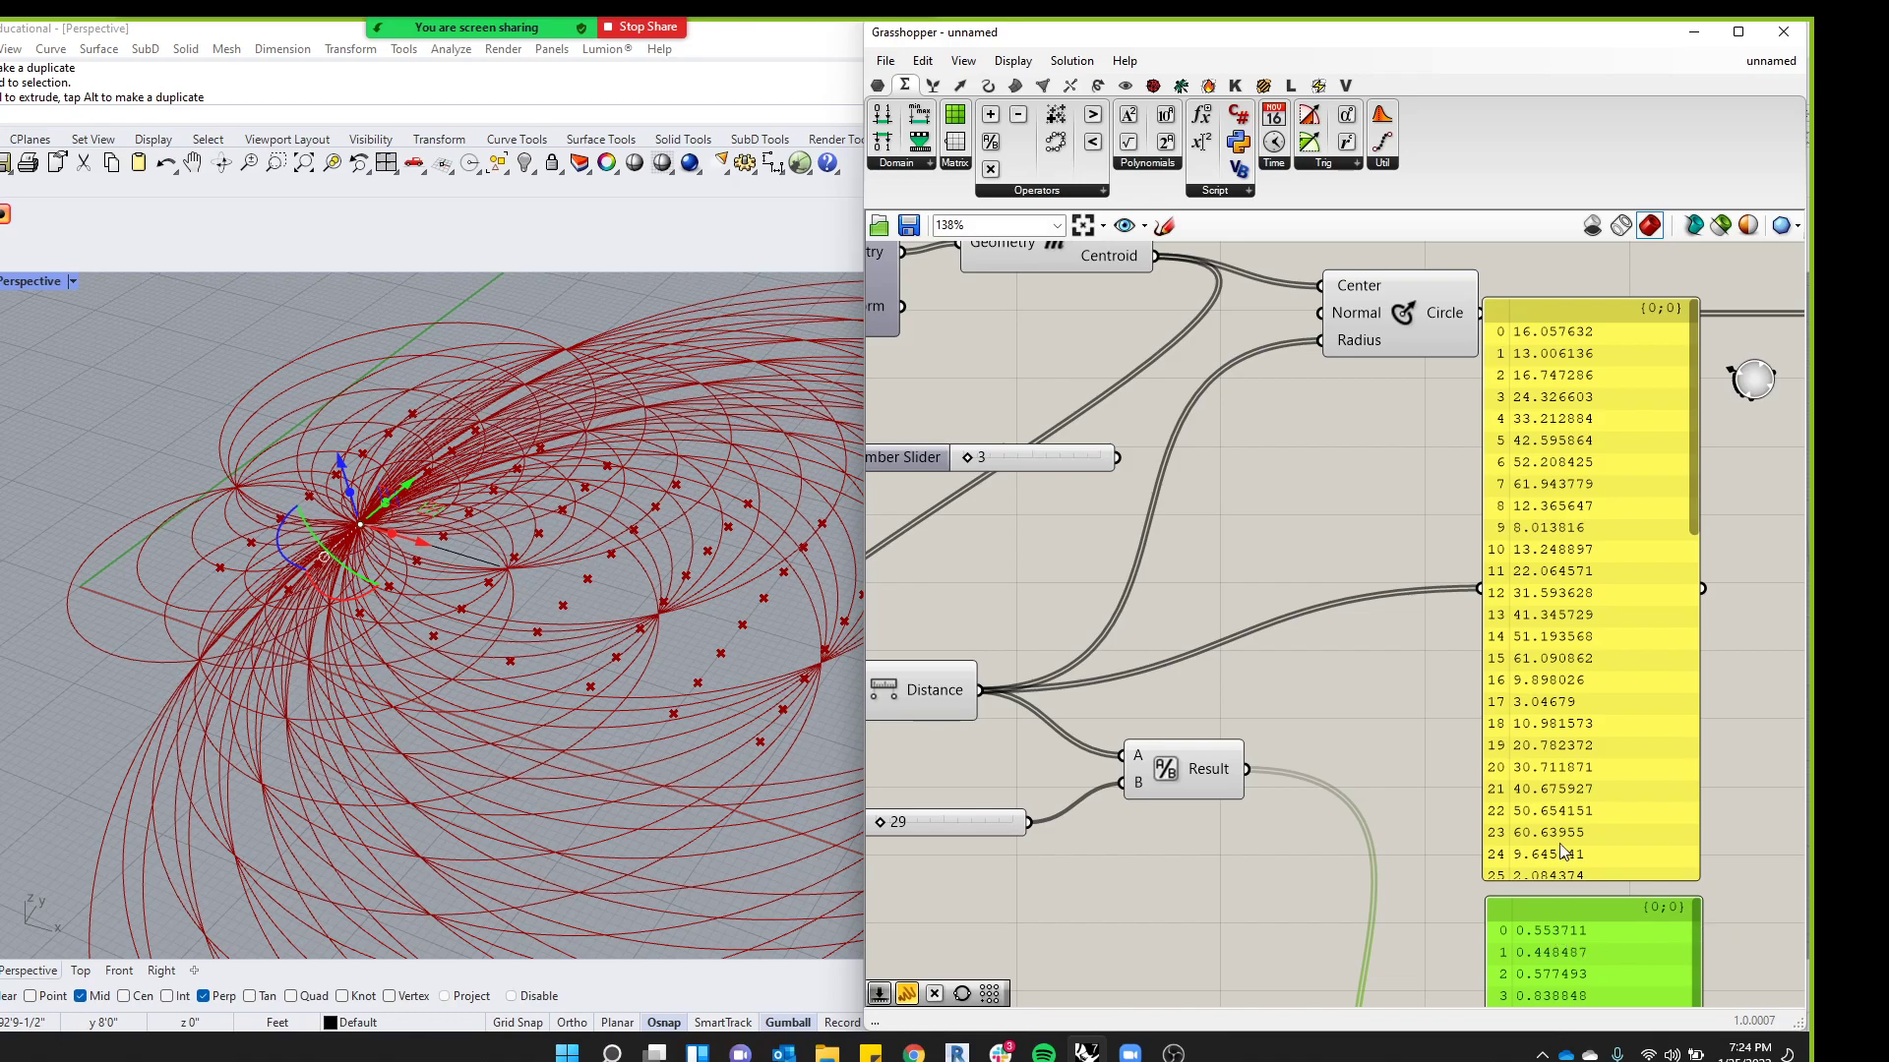
scroll(1290, 651, down, 3)
drag(1257, 726, 1300, 462)
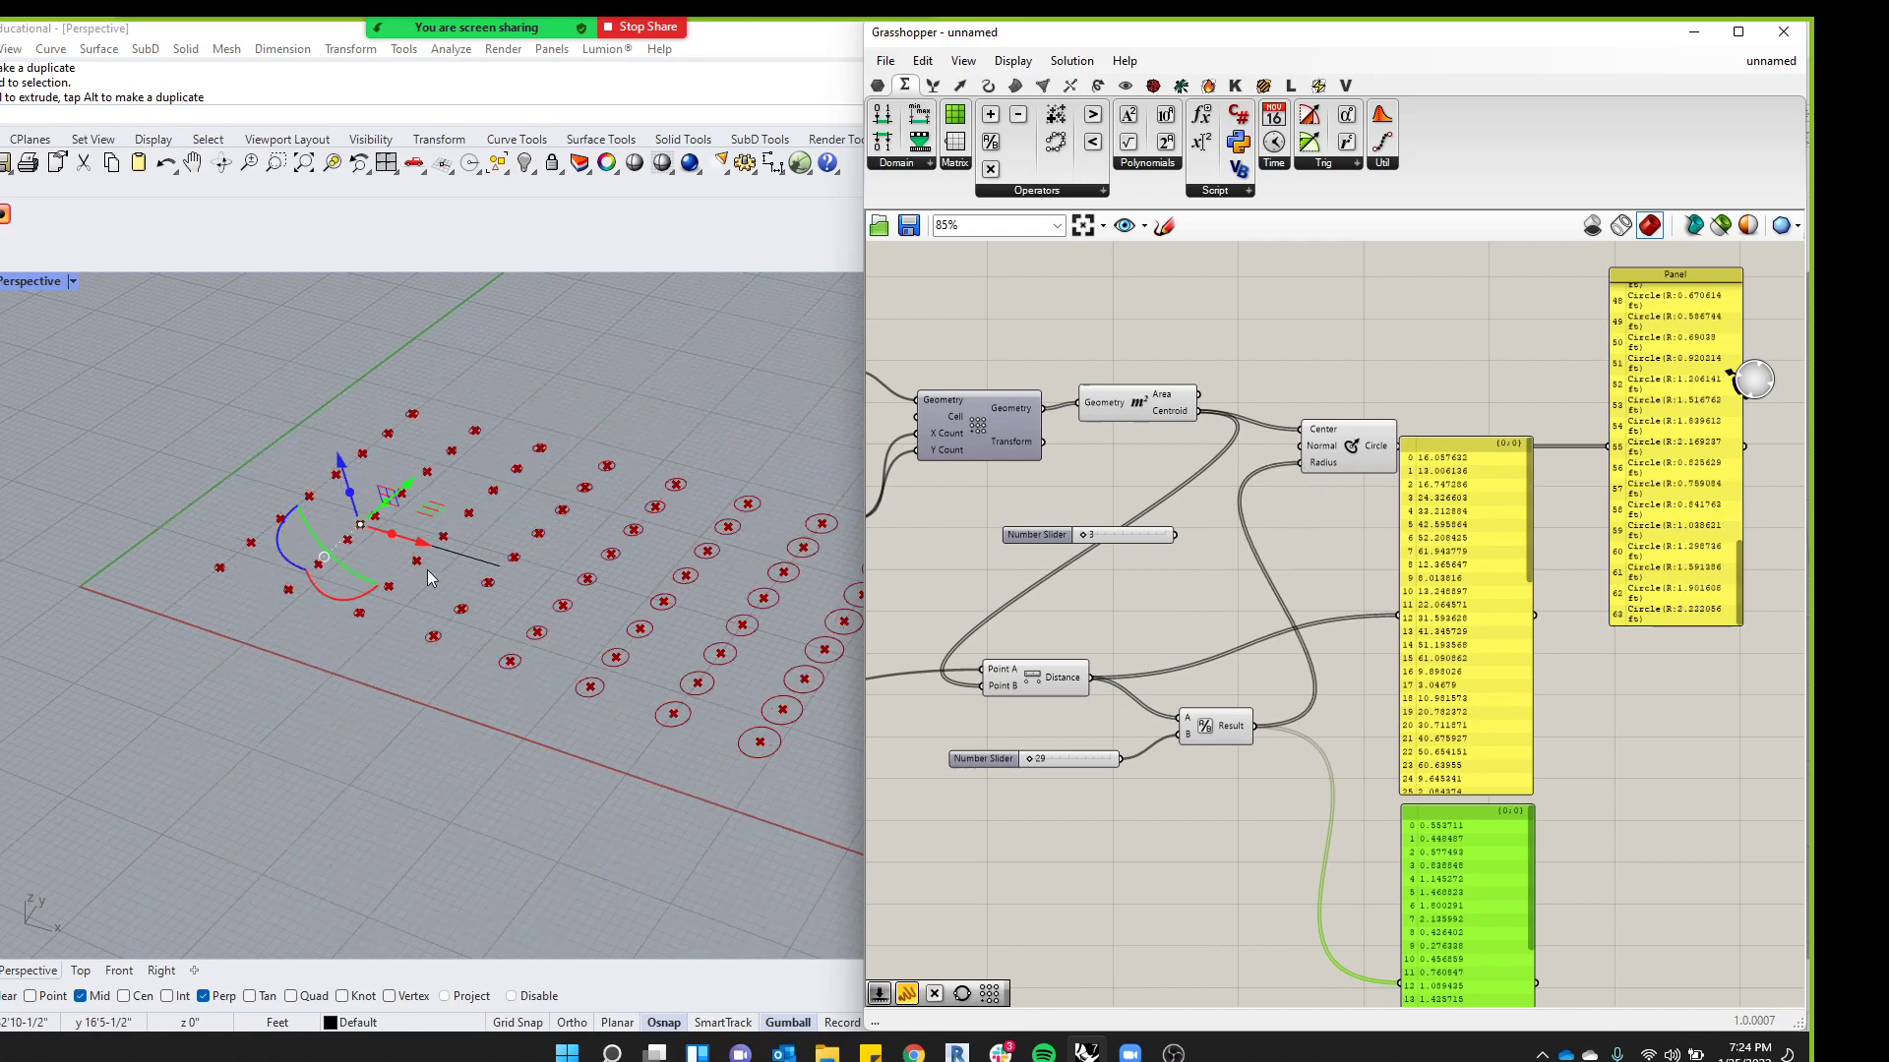
scroll(1035, 763, up, 6)
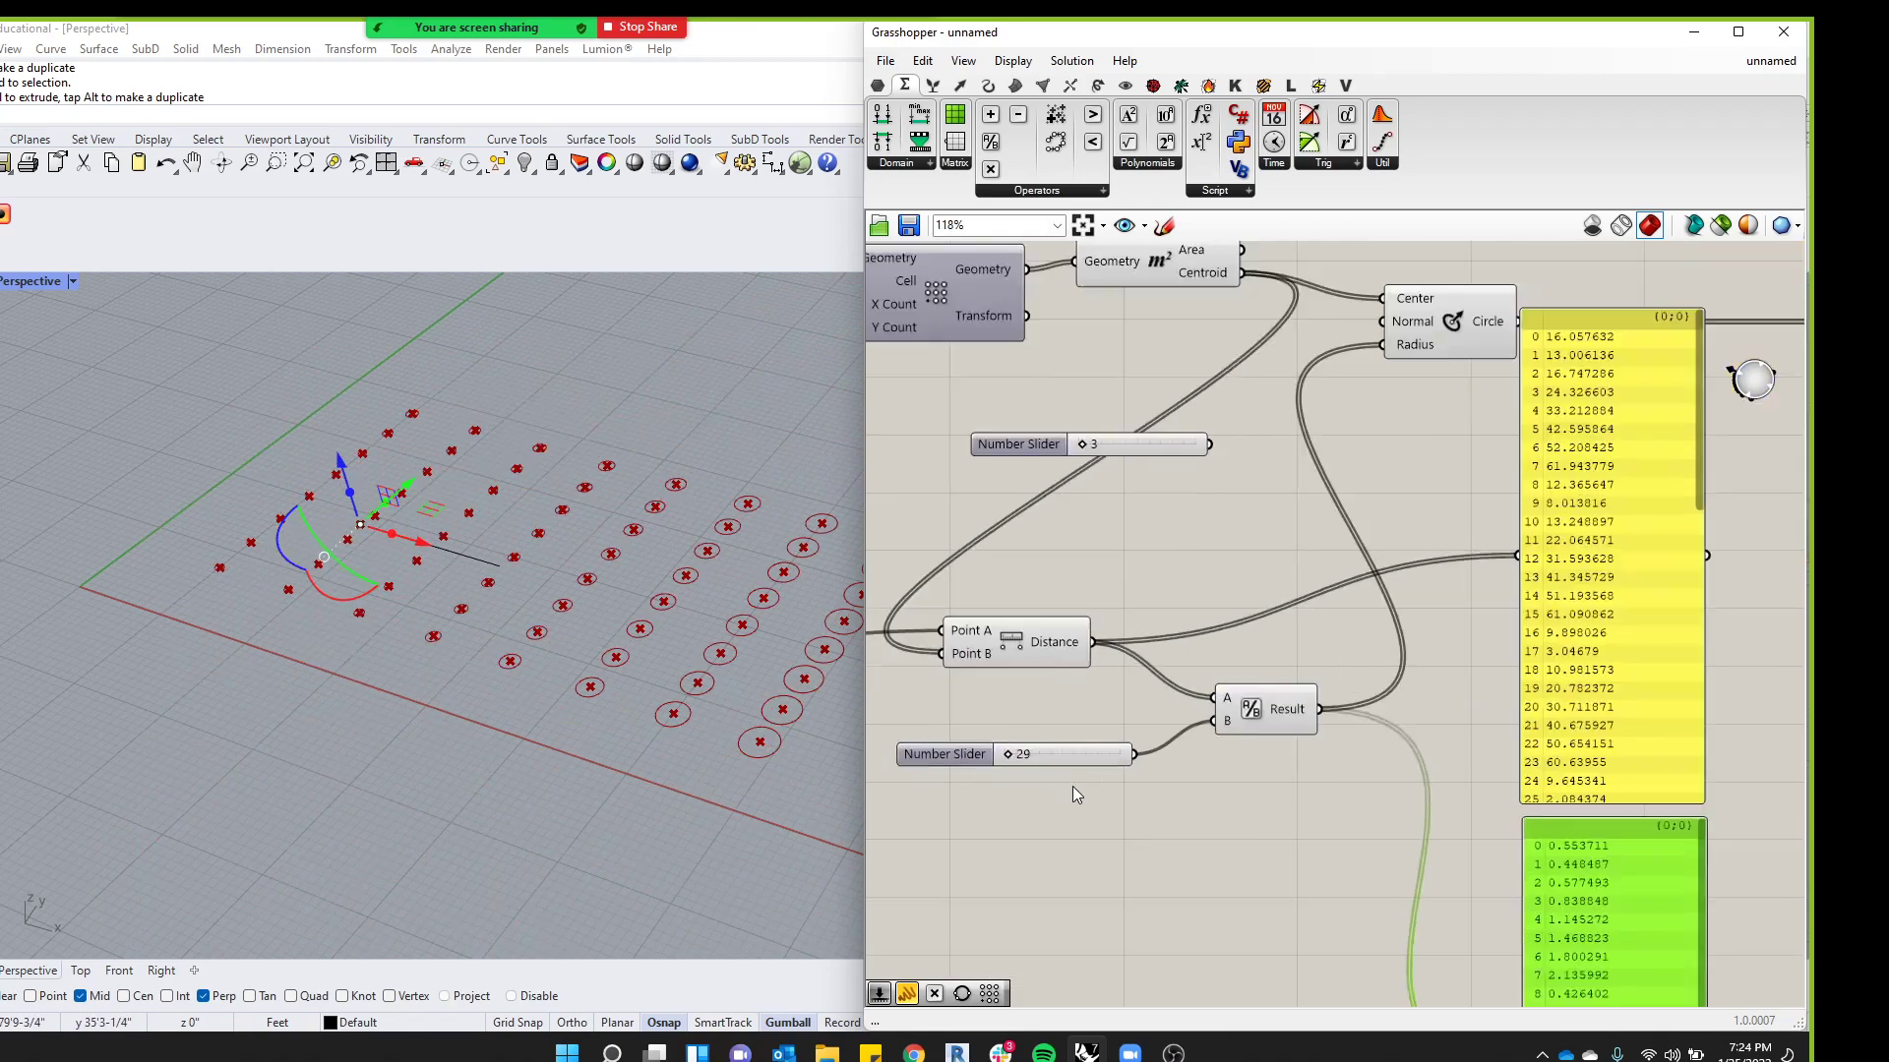
drag(1000, 739, 996, 743)
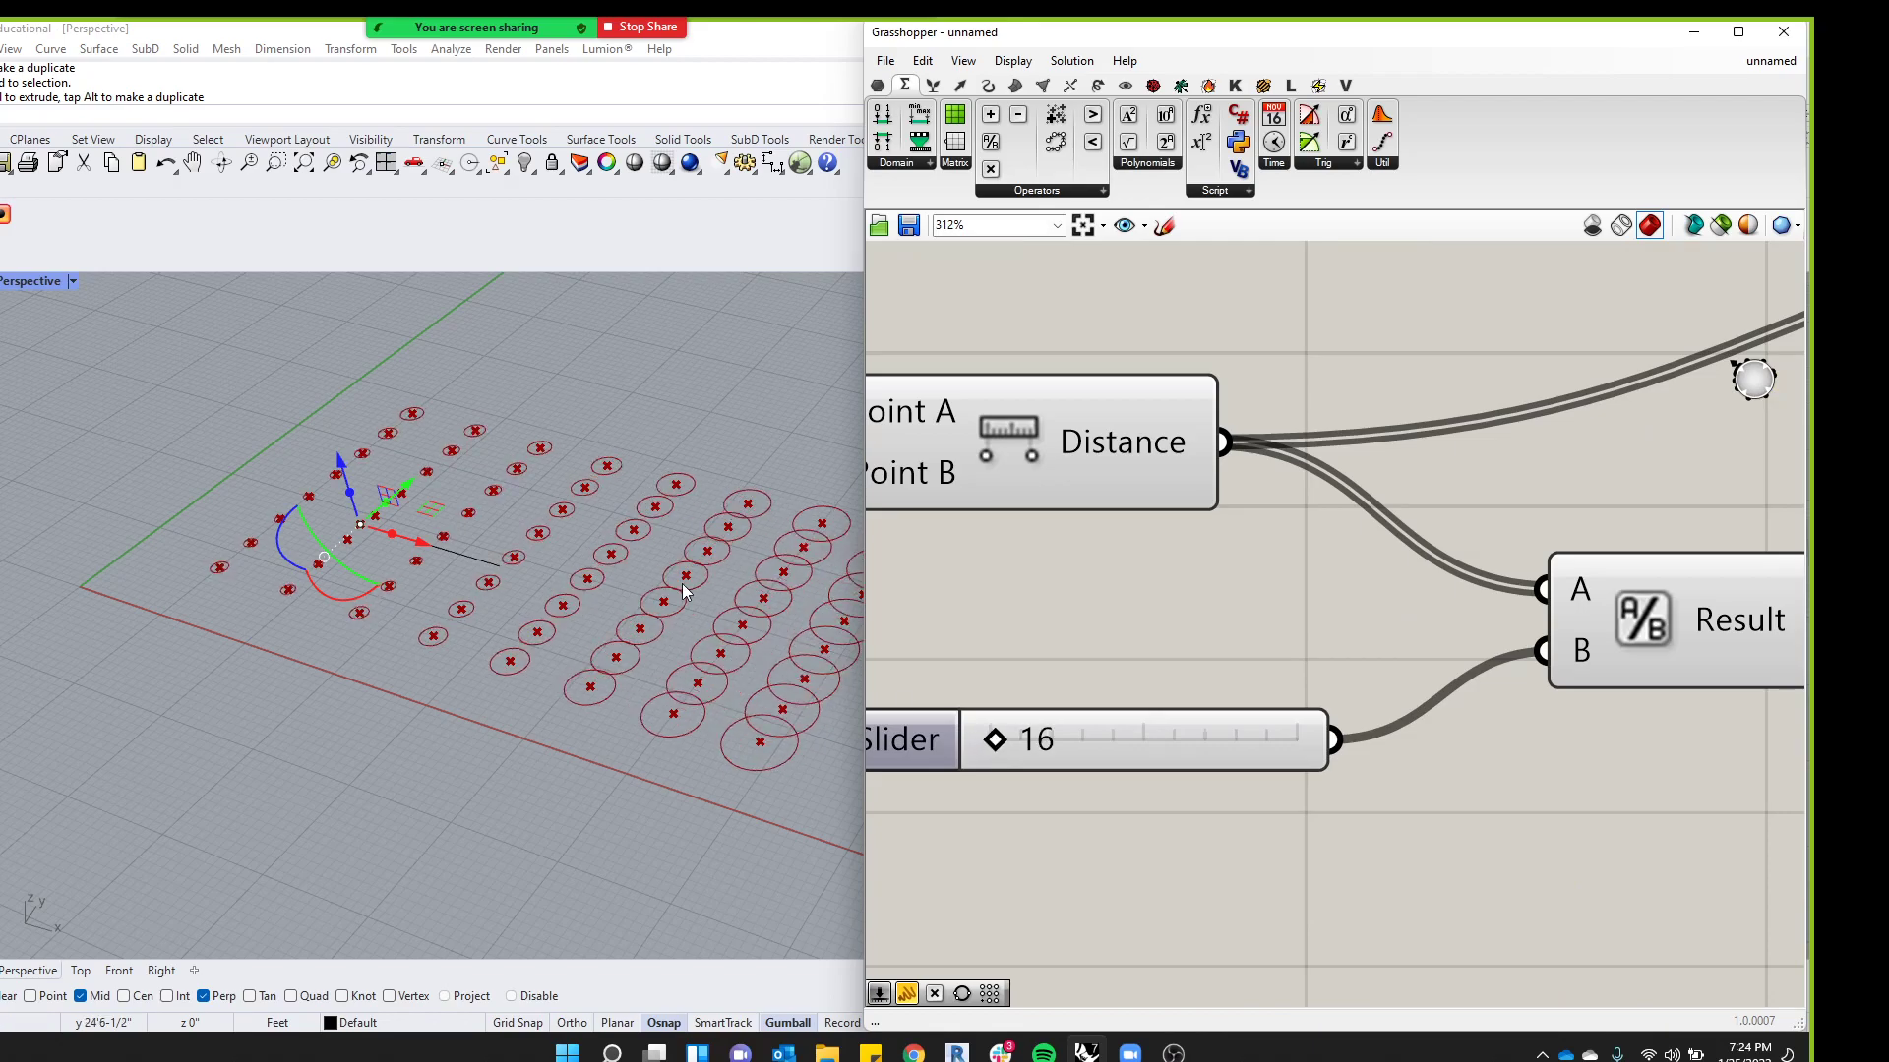
Move the reference point in Rhino from the near side of the array toward its middle
click(360, 529)
click(360, 528)
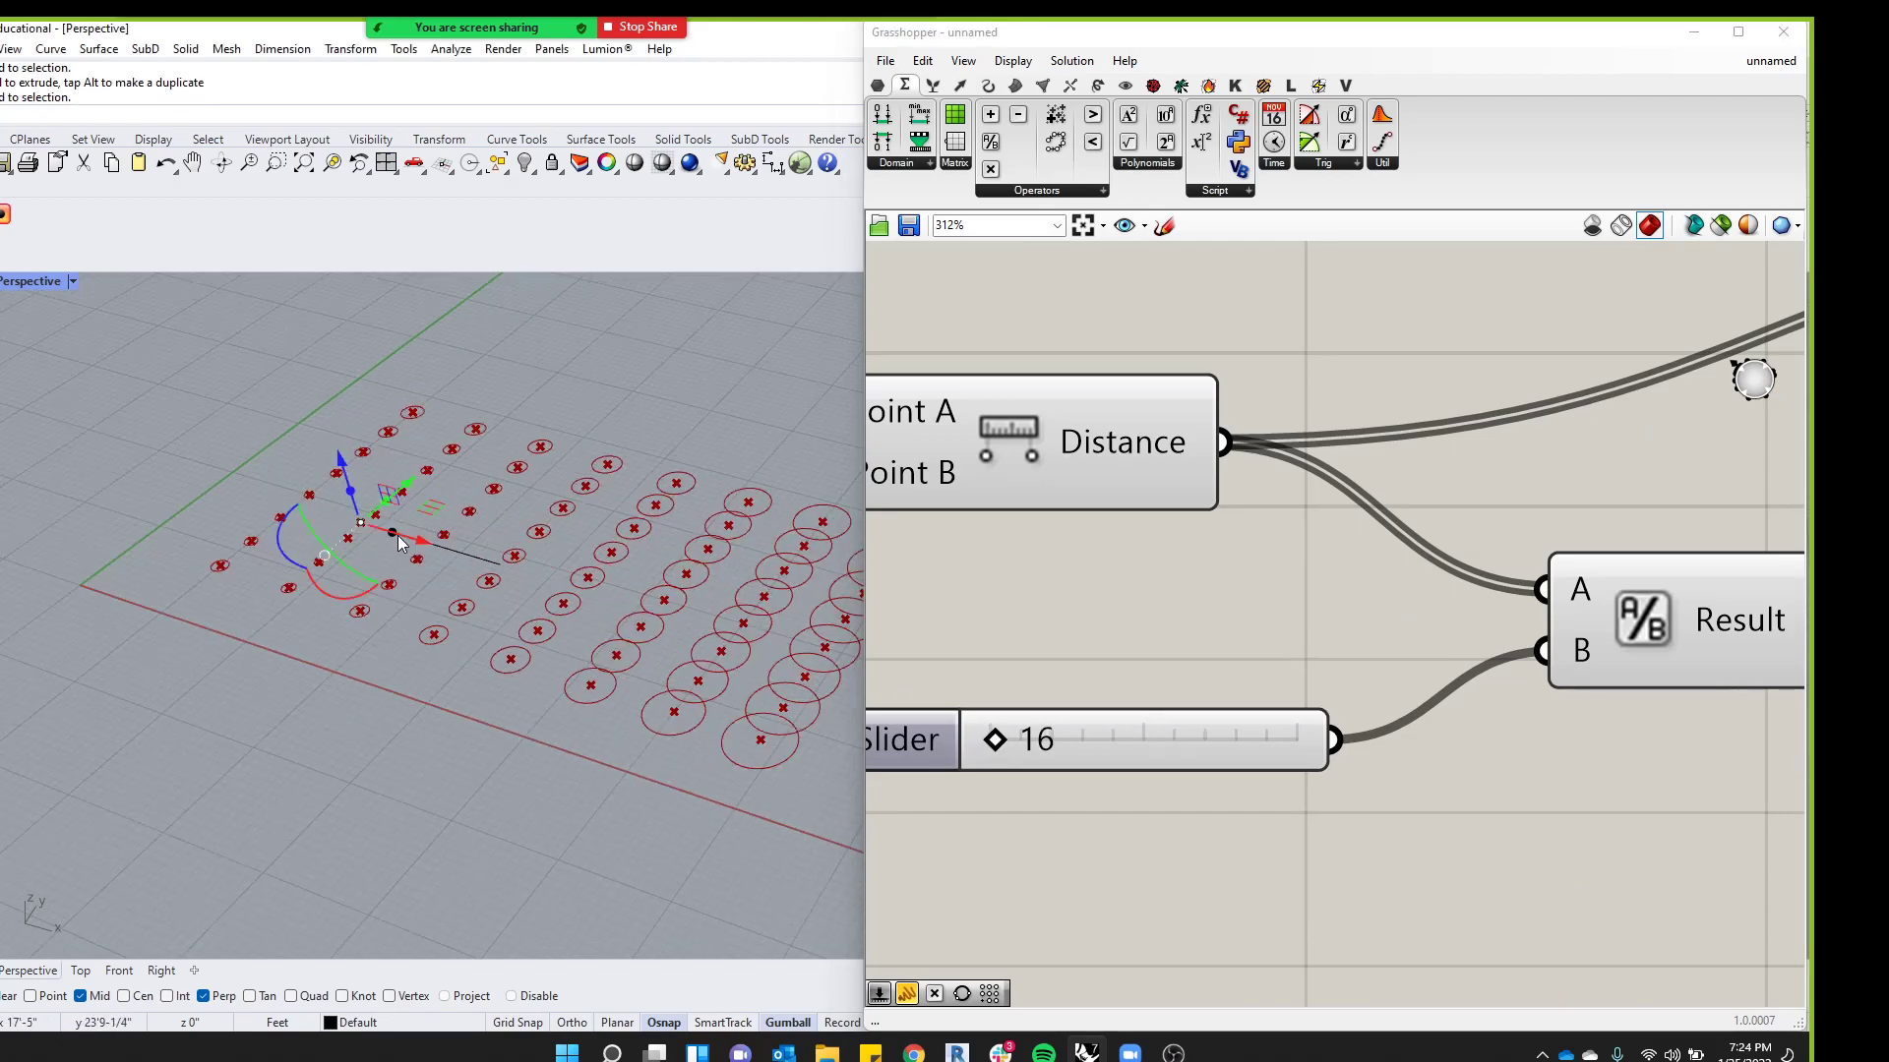
drag(429, 539, 566, 500)
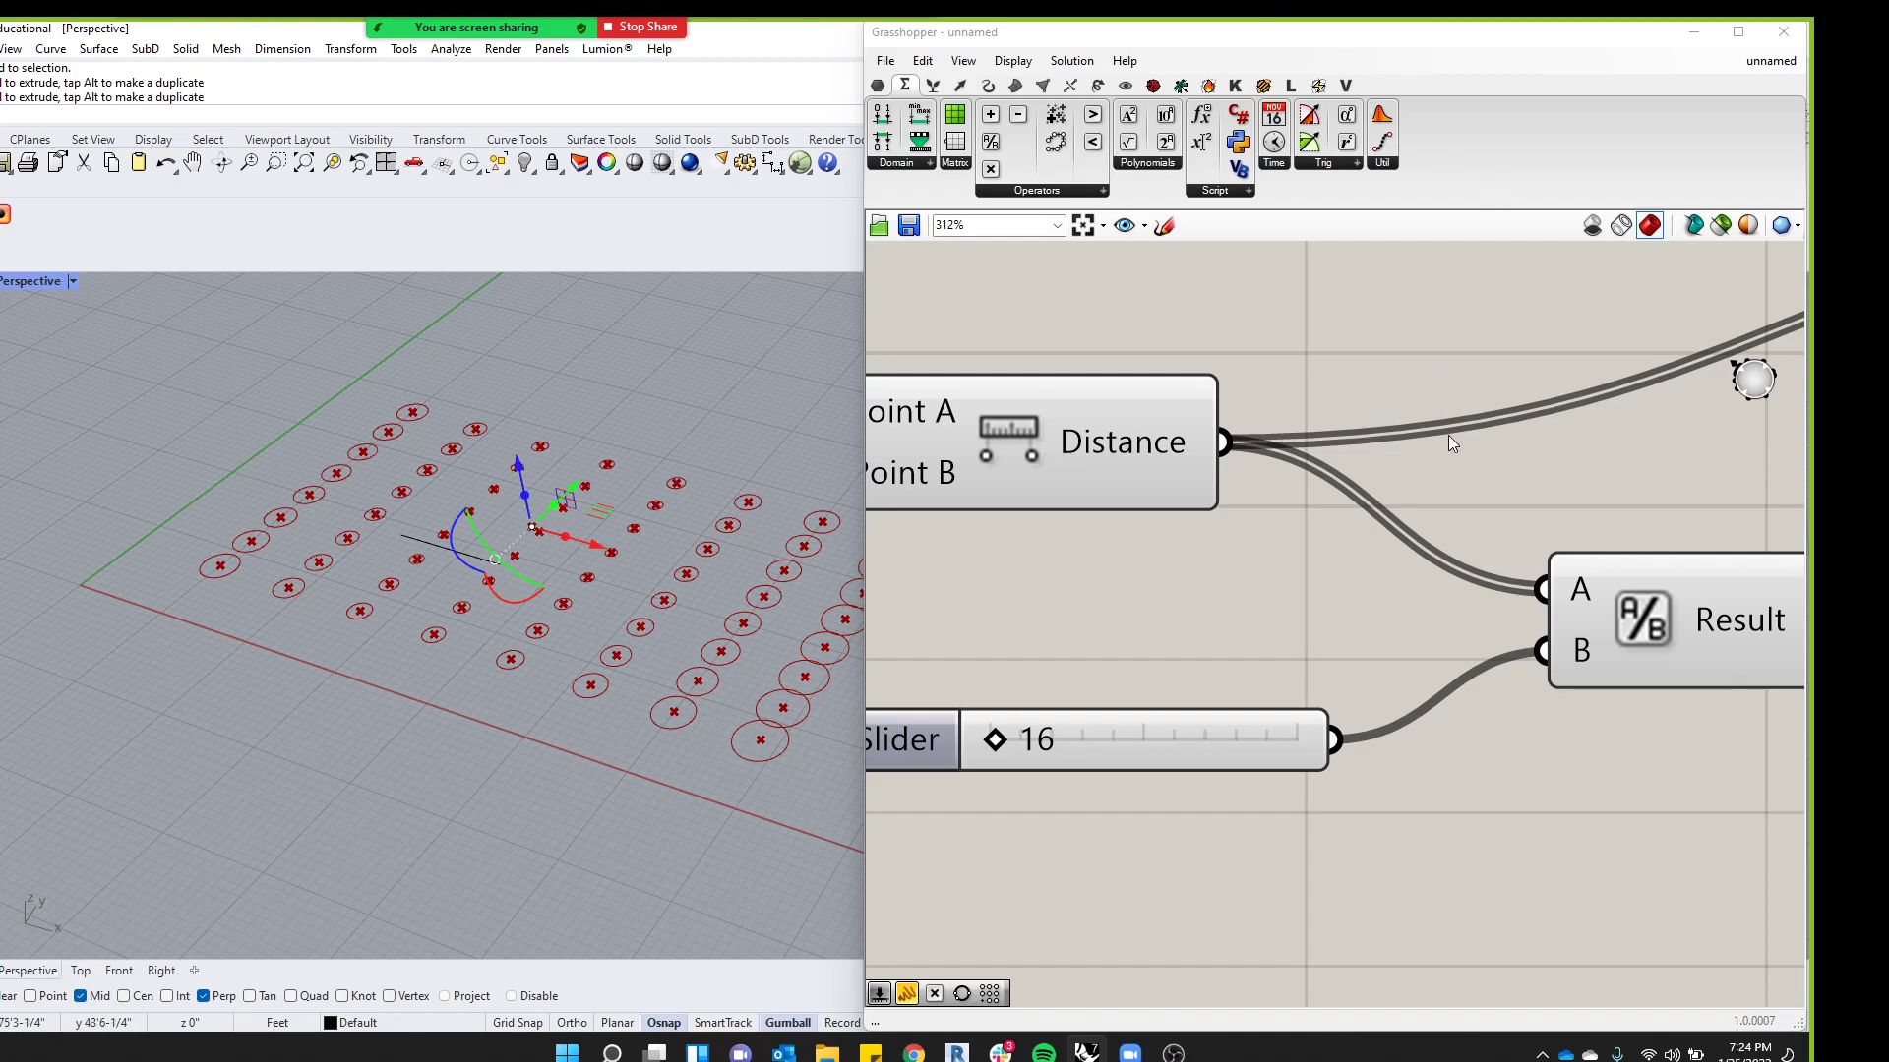
Set the slider feeding the base point's X coordinate to 11
scroll(1552, 438, down, 5)
scroll(1320, 594, up, 4)
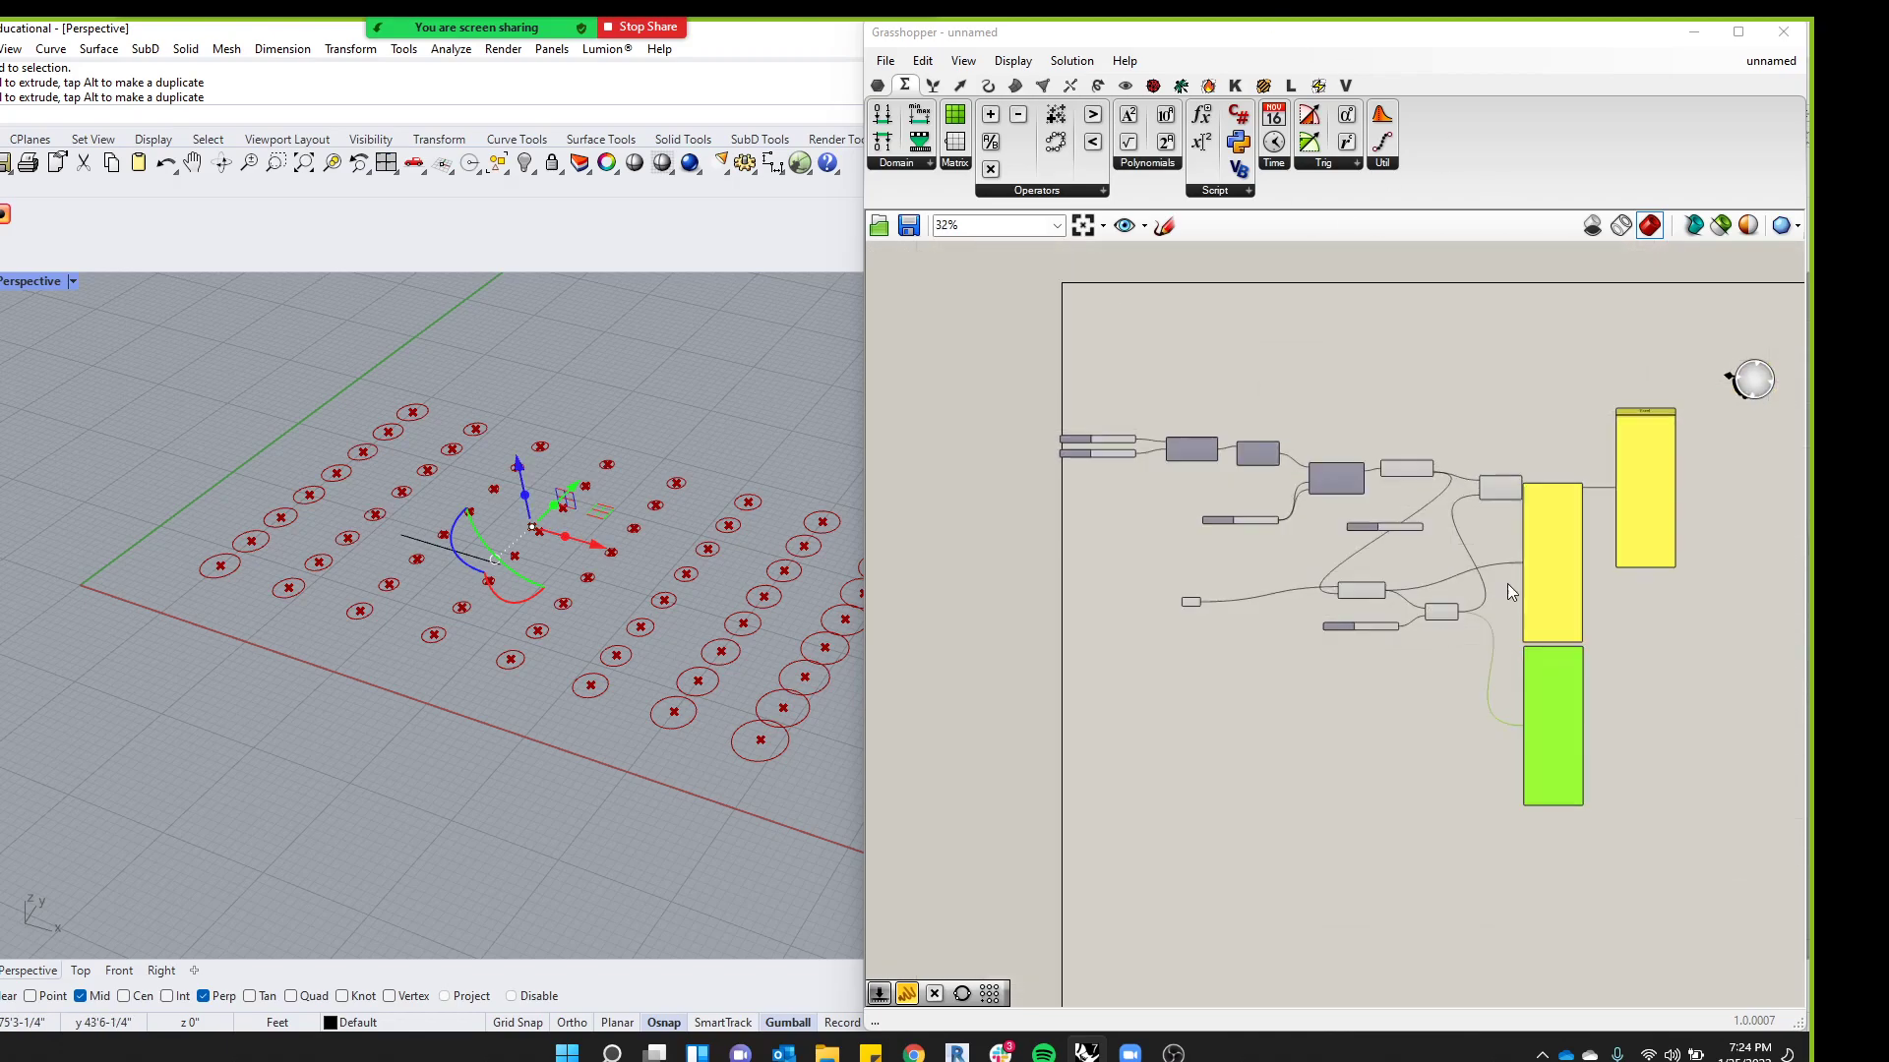
scroll(495, 526, down, 3)
scroll(531, 497, up, 2)
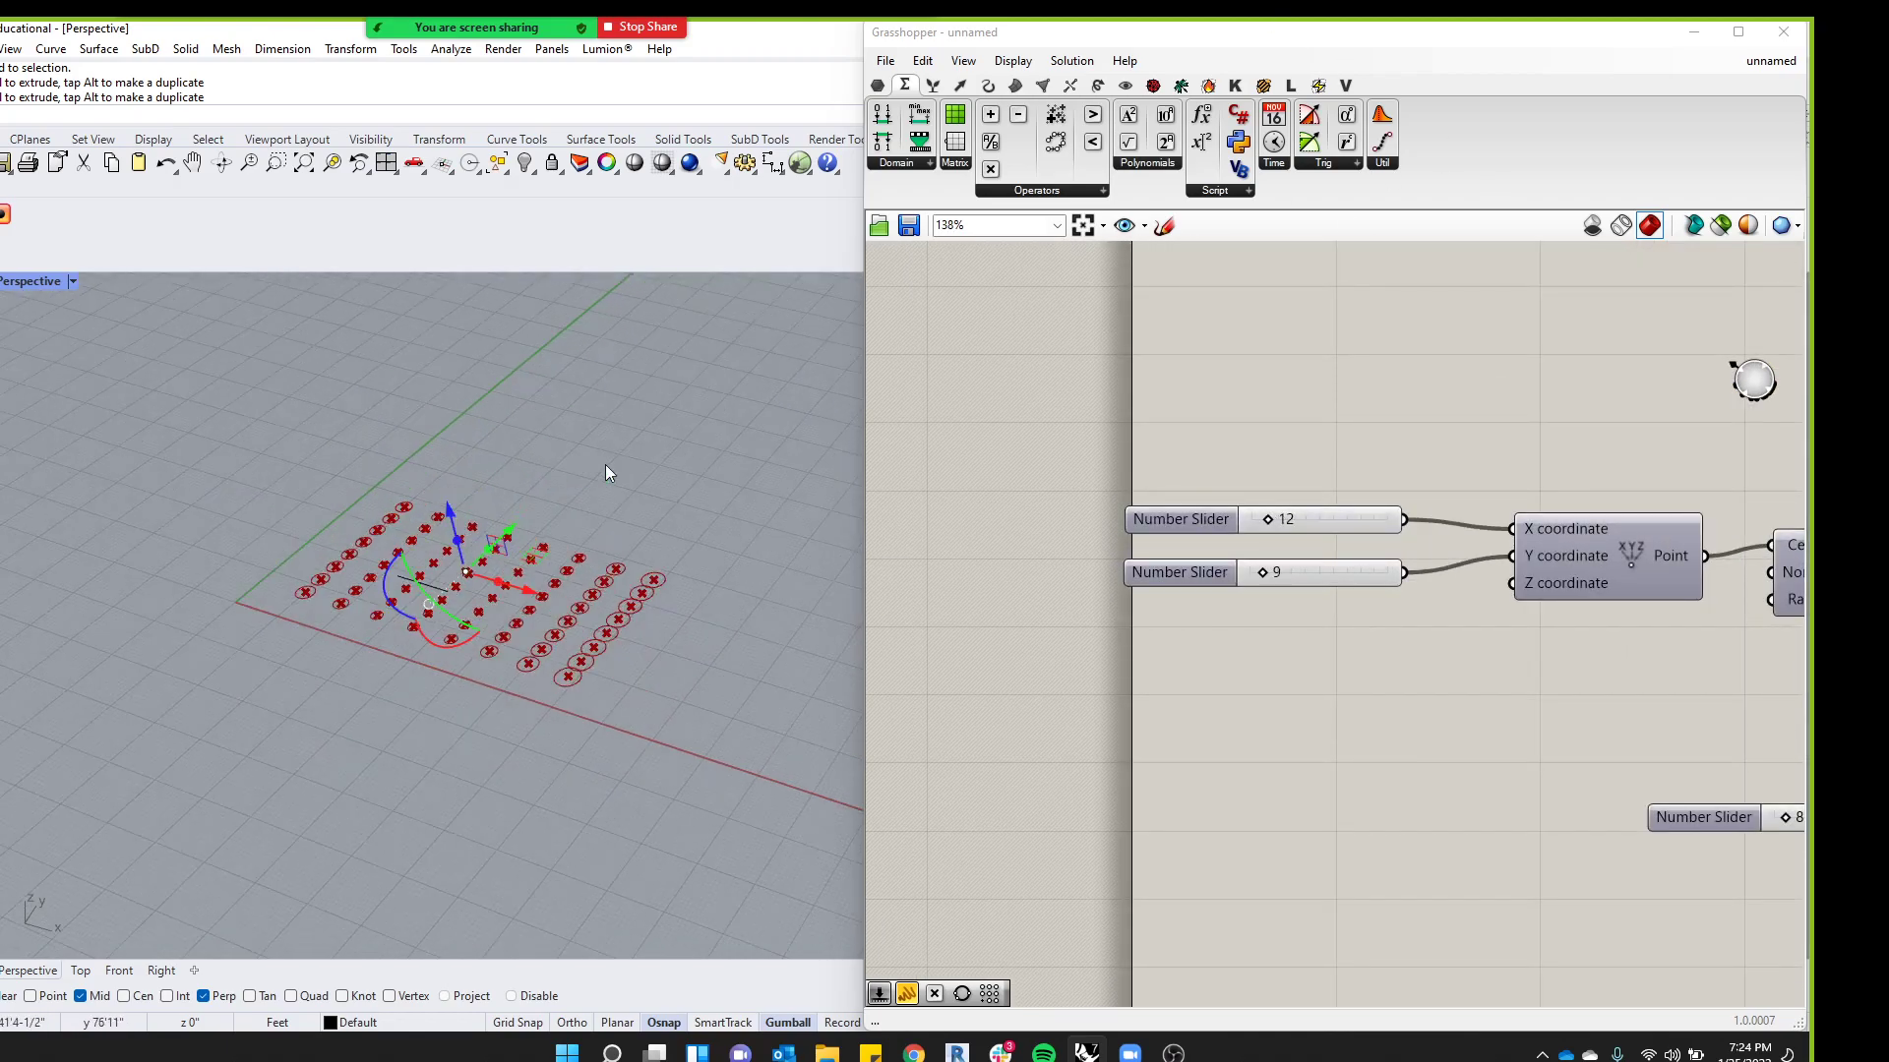
drag(1271, 519, 1244, 541)
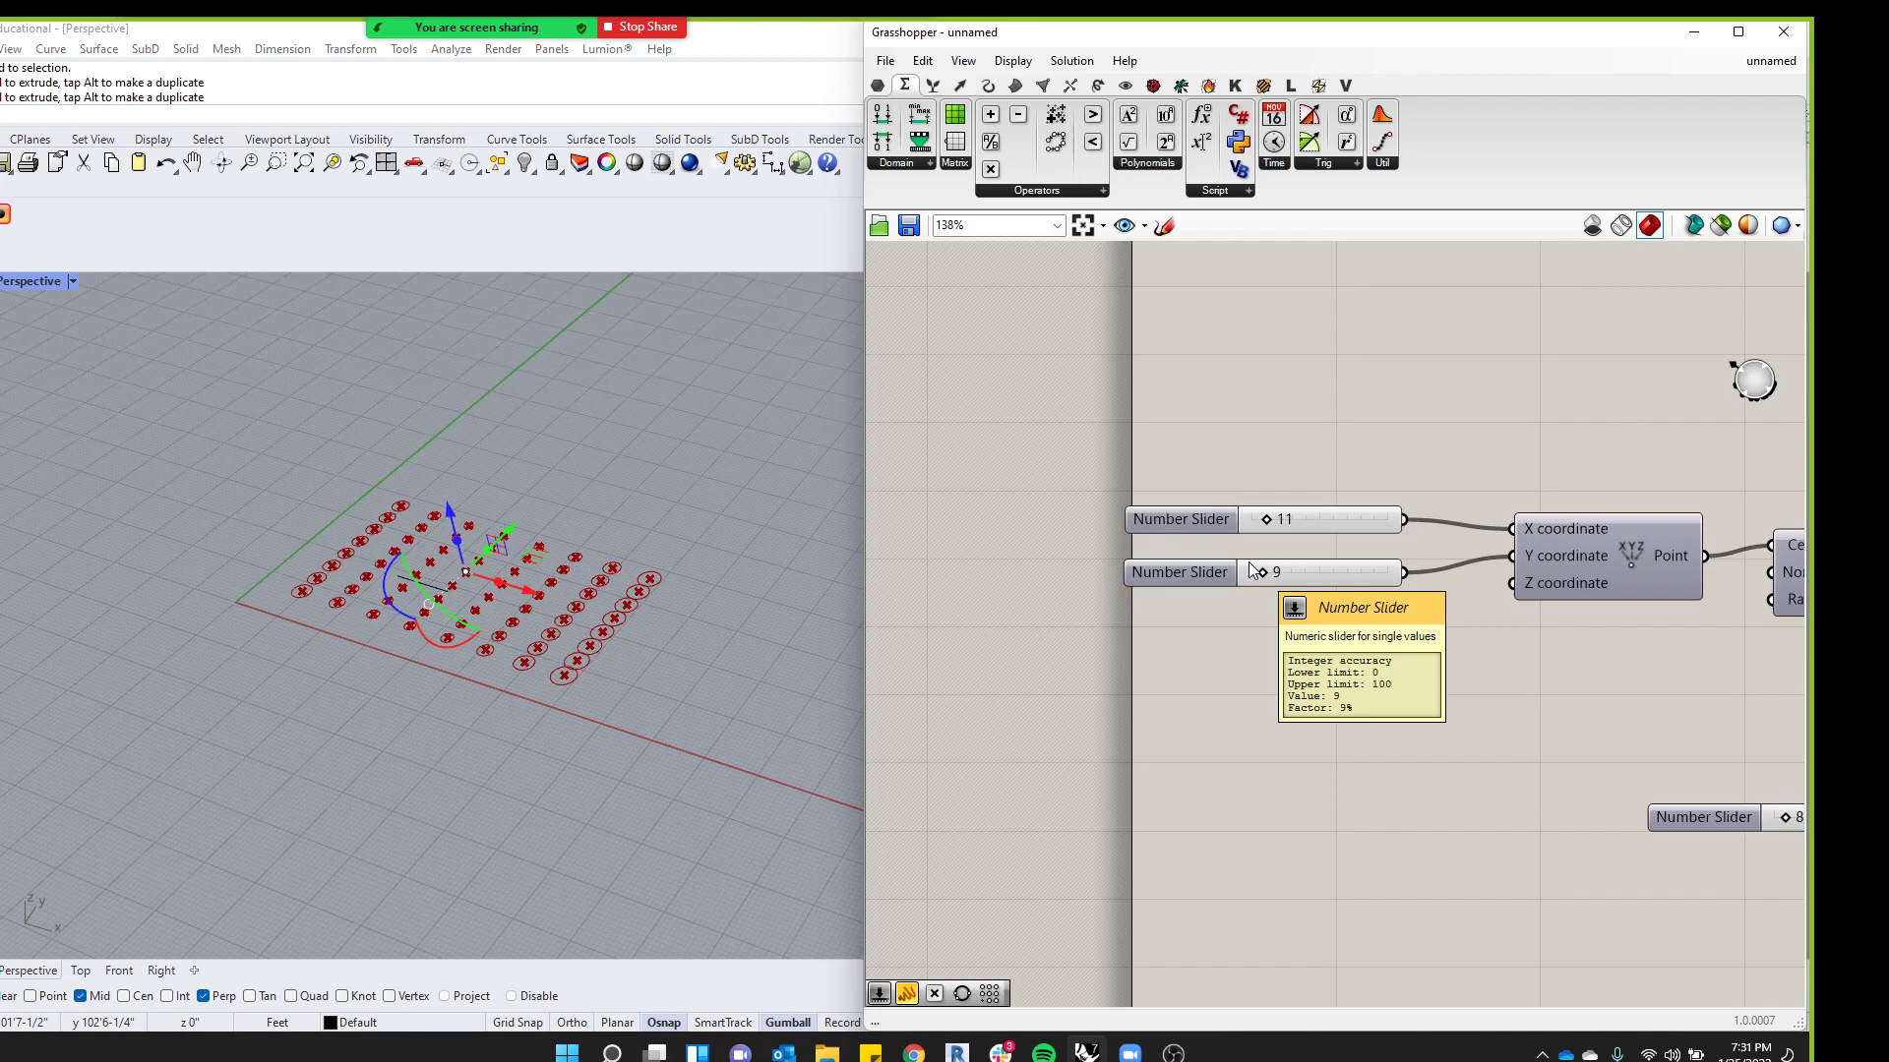
scroll(1312, 663, down, 3)
middle_click(1463, 729)
scroll(1307, 770, down, 4)
scroll(1290, 724, up, 5)
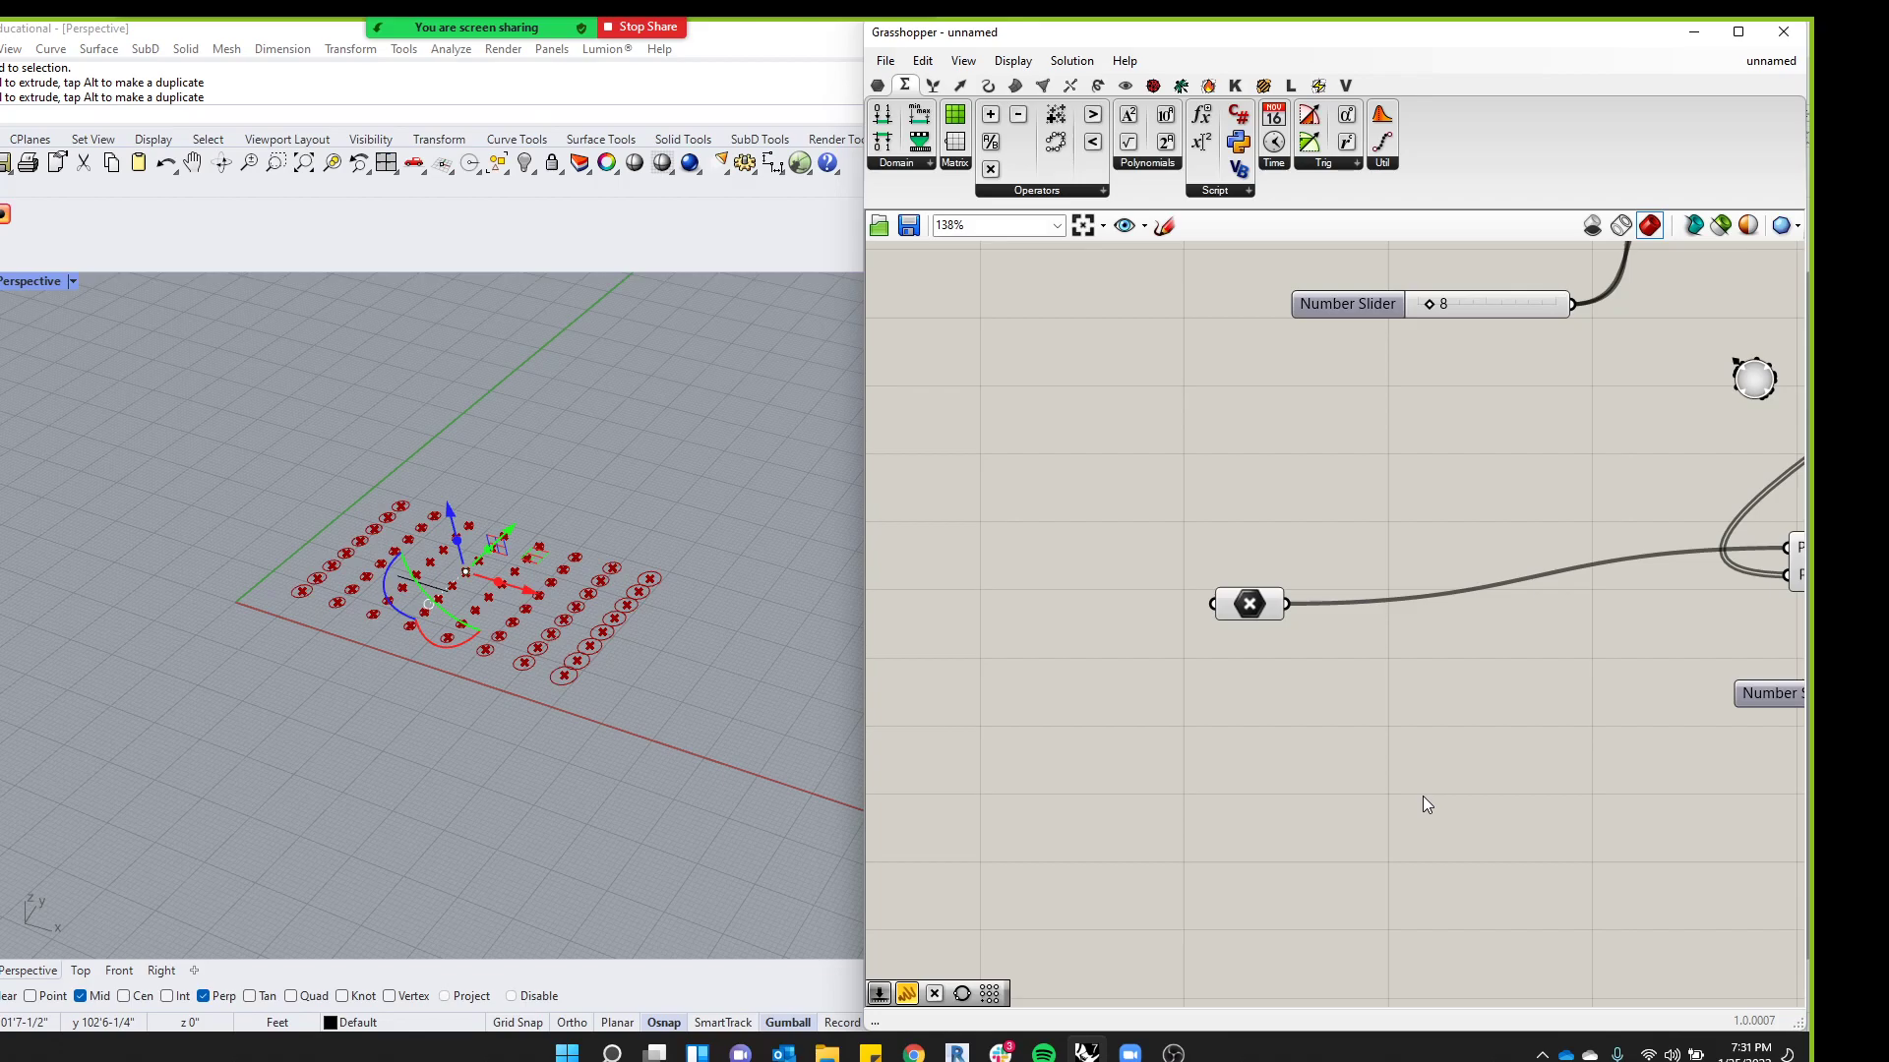
scroll(1220, 637, down, 10)
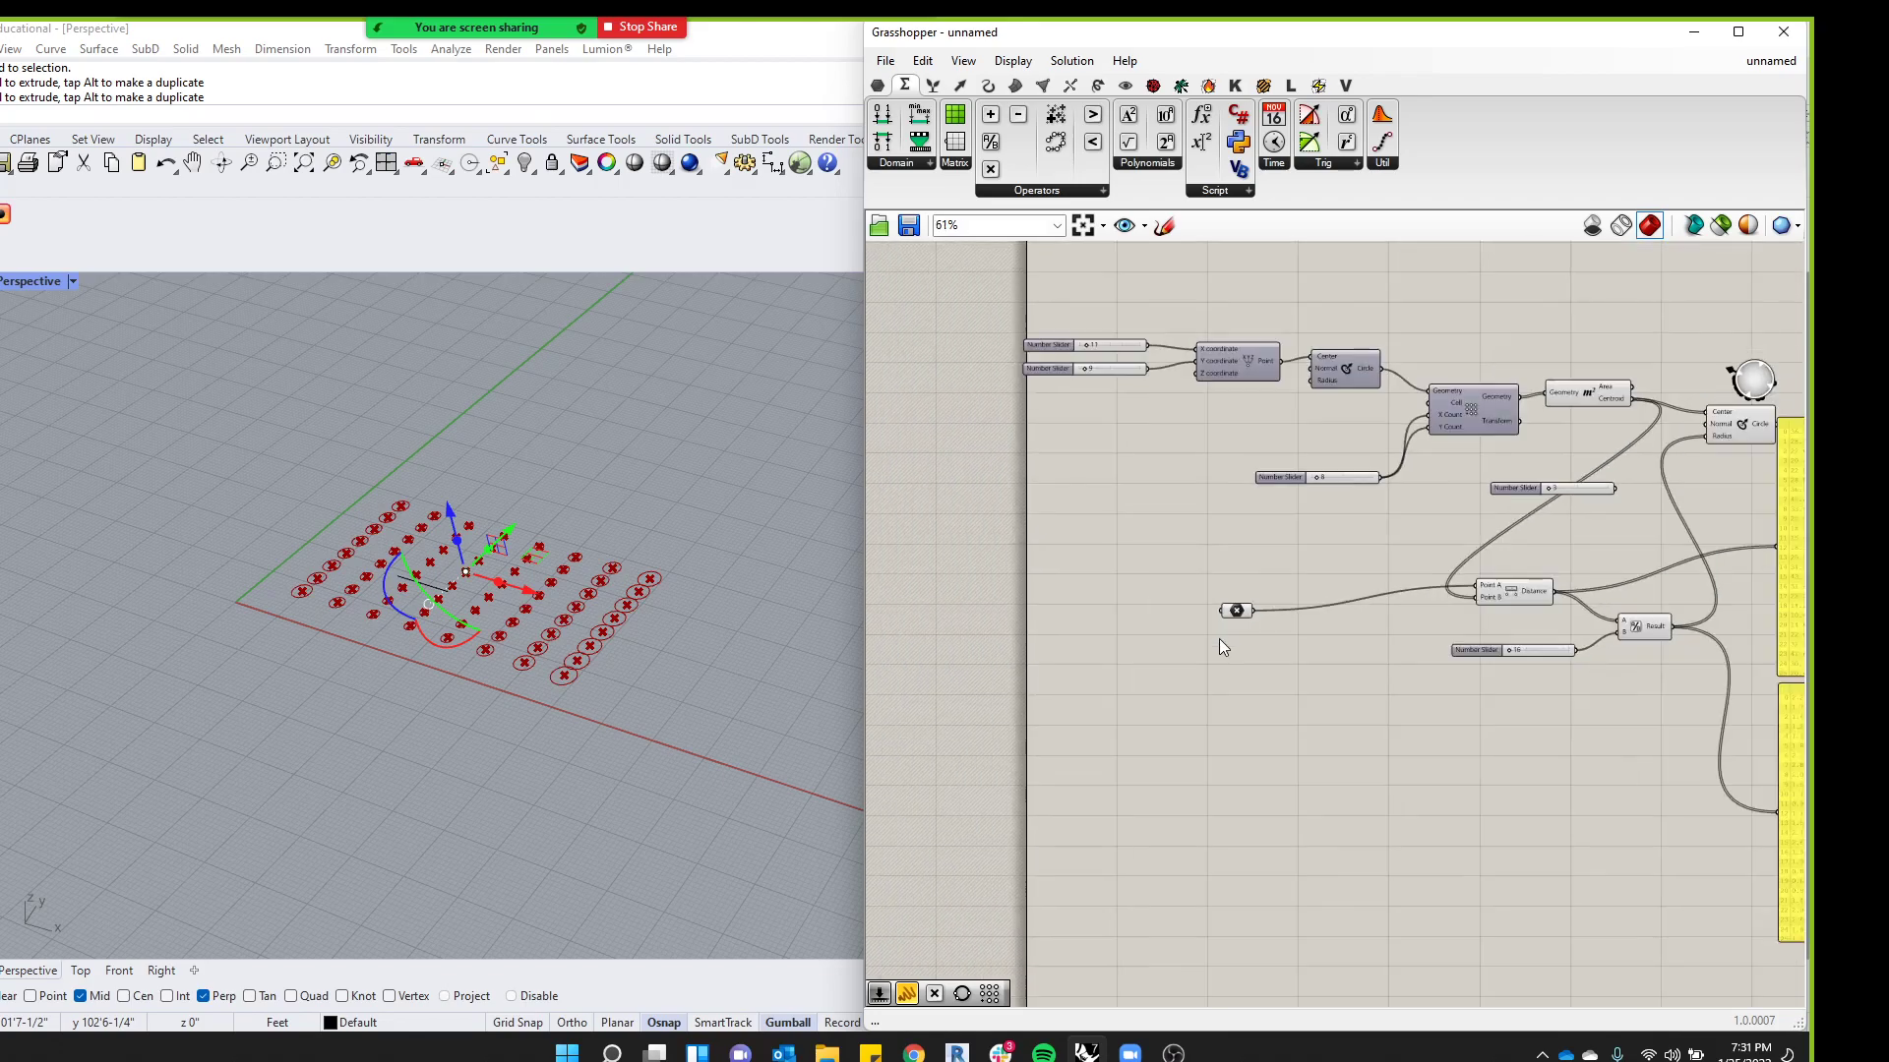
scroll(1598, 665, up, 7)
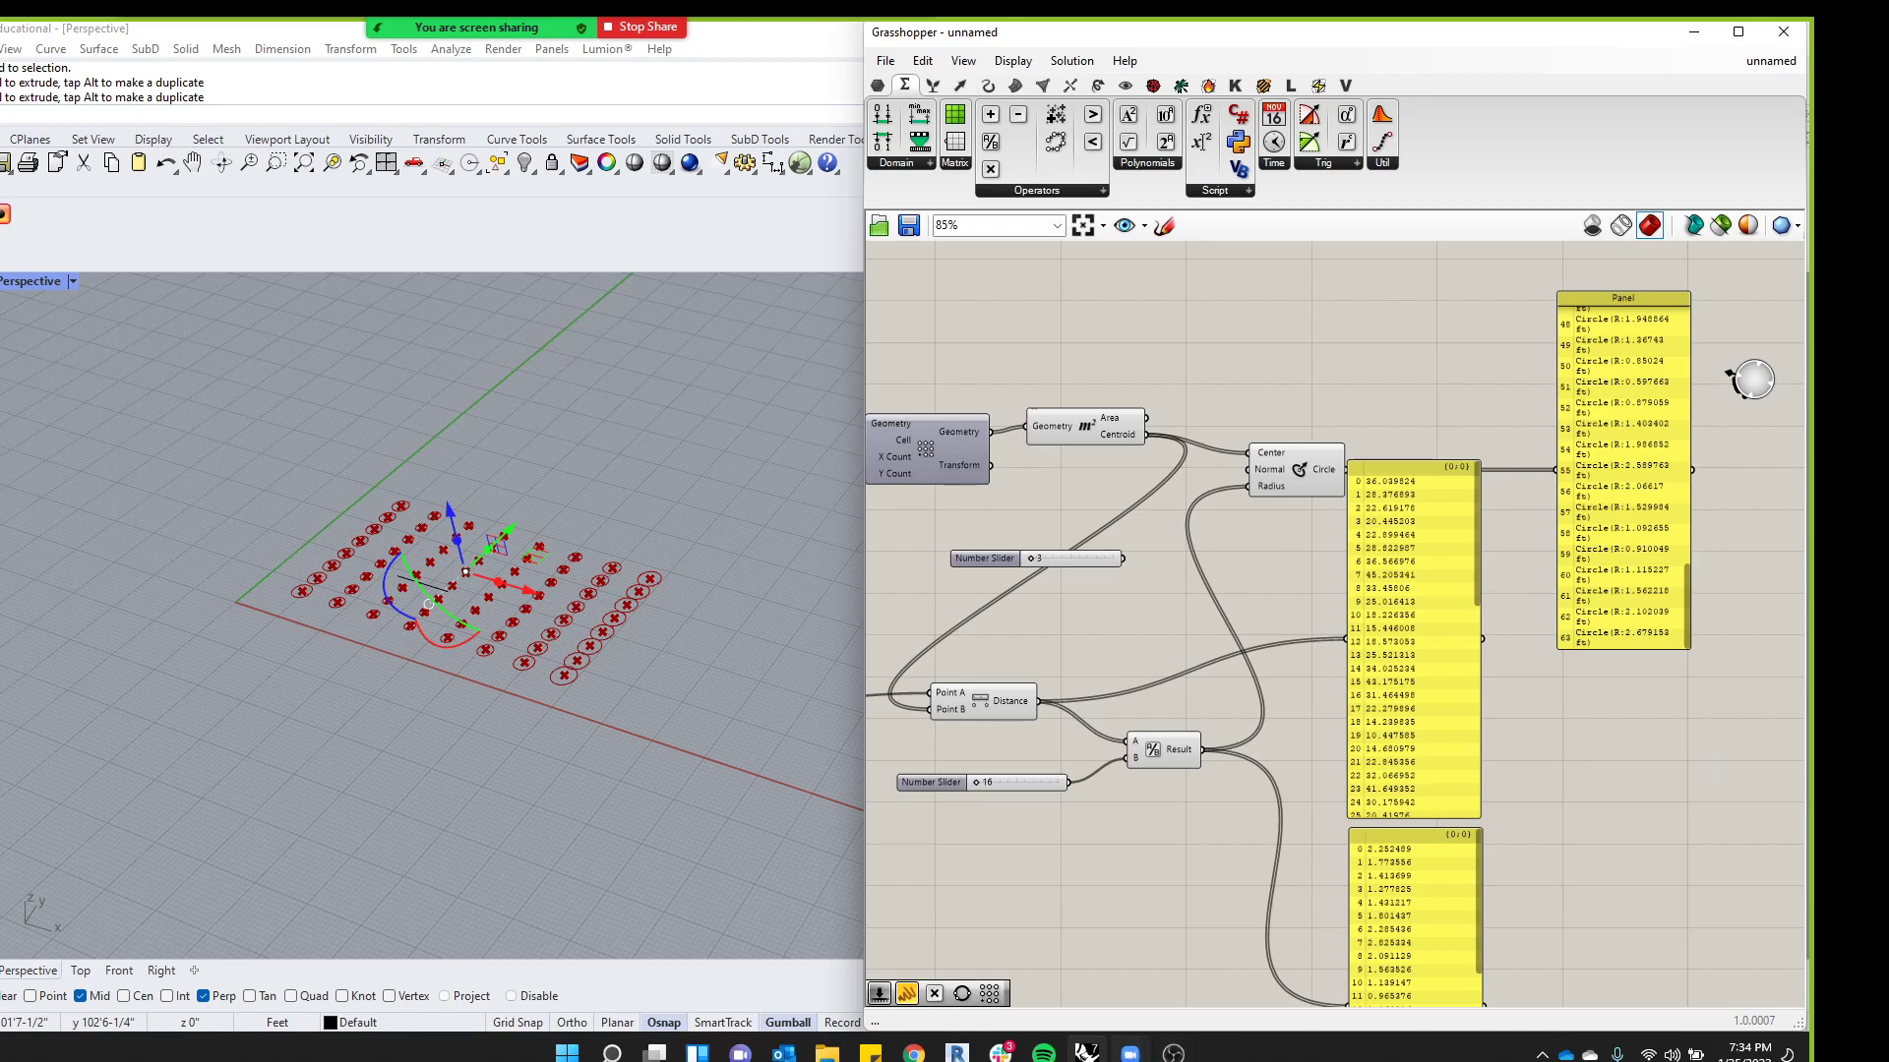
click(1129, 1054)
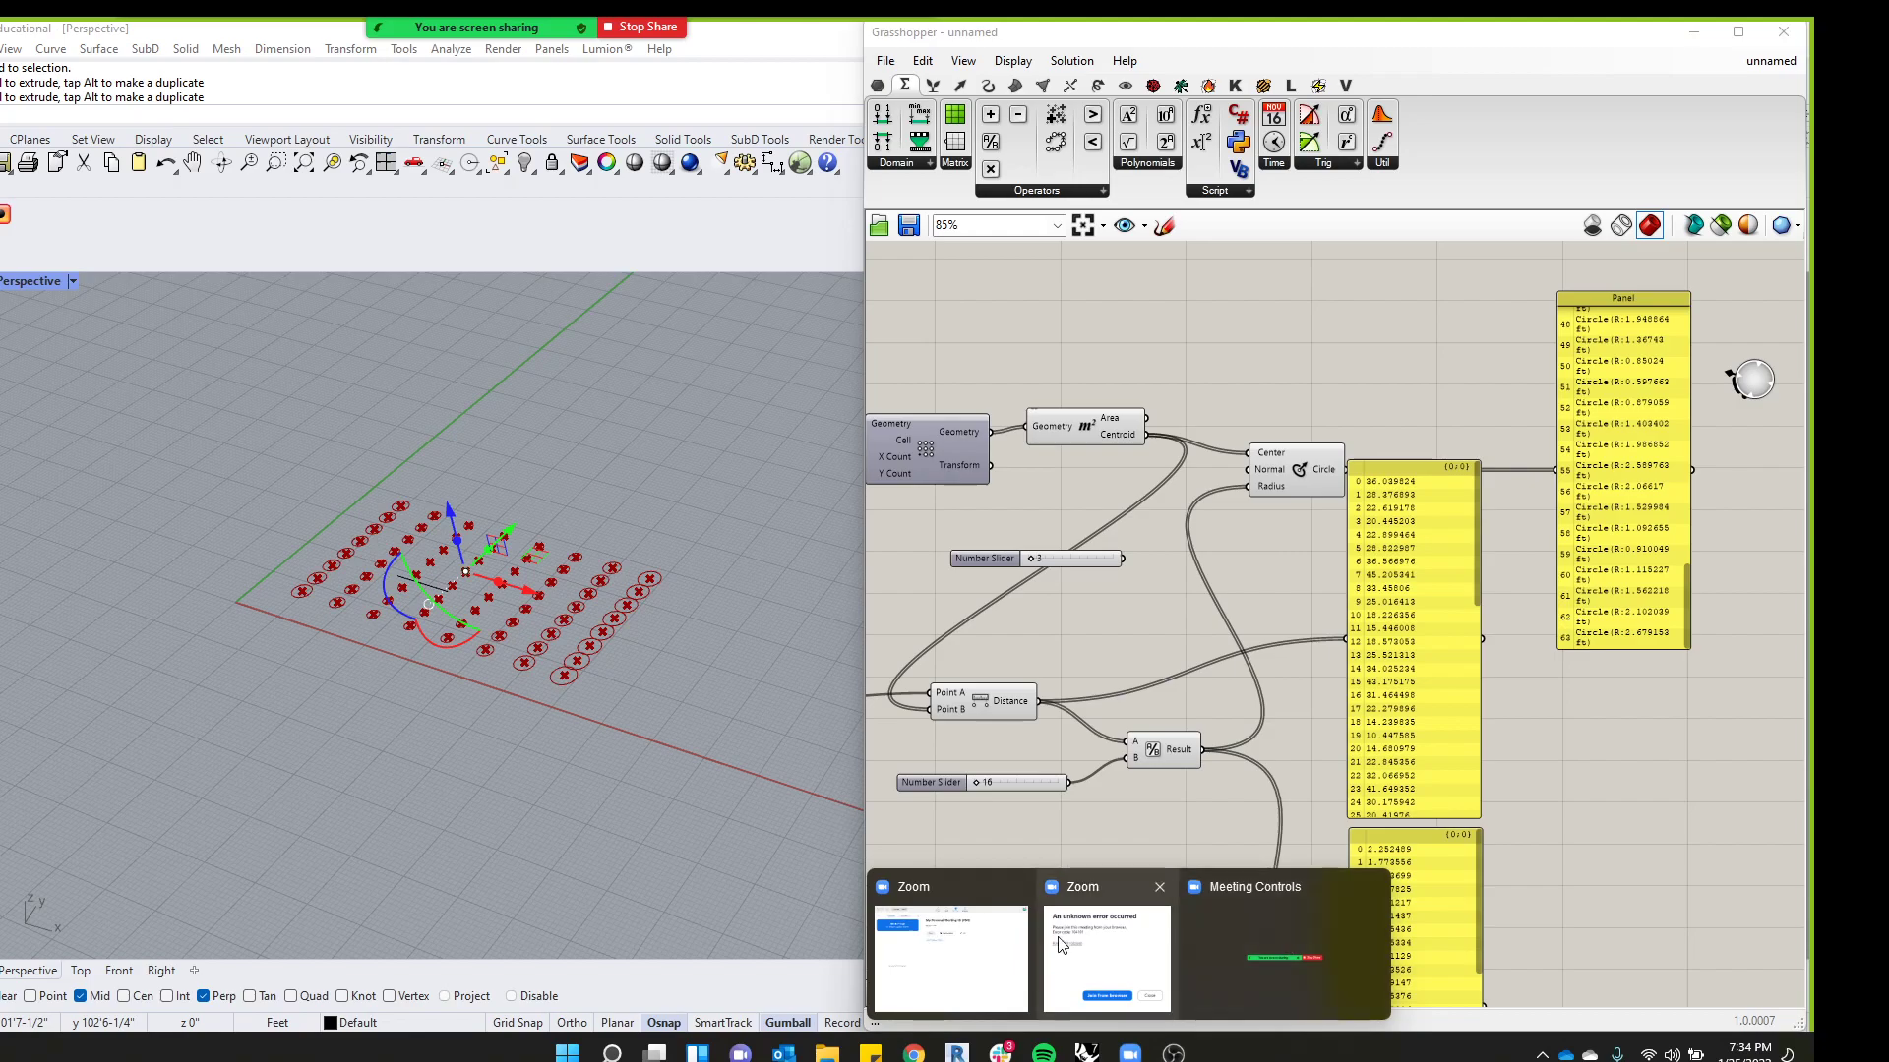
click(1242, 927)
mouse_move(1085, 1051)
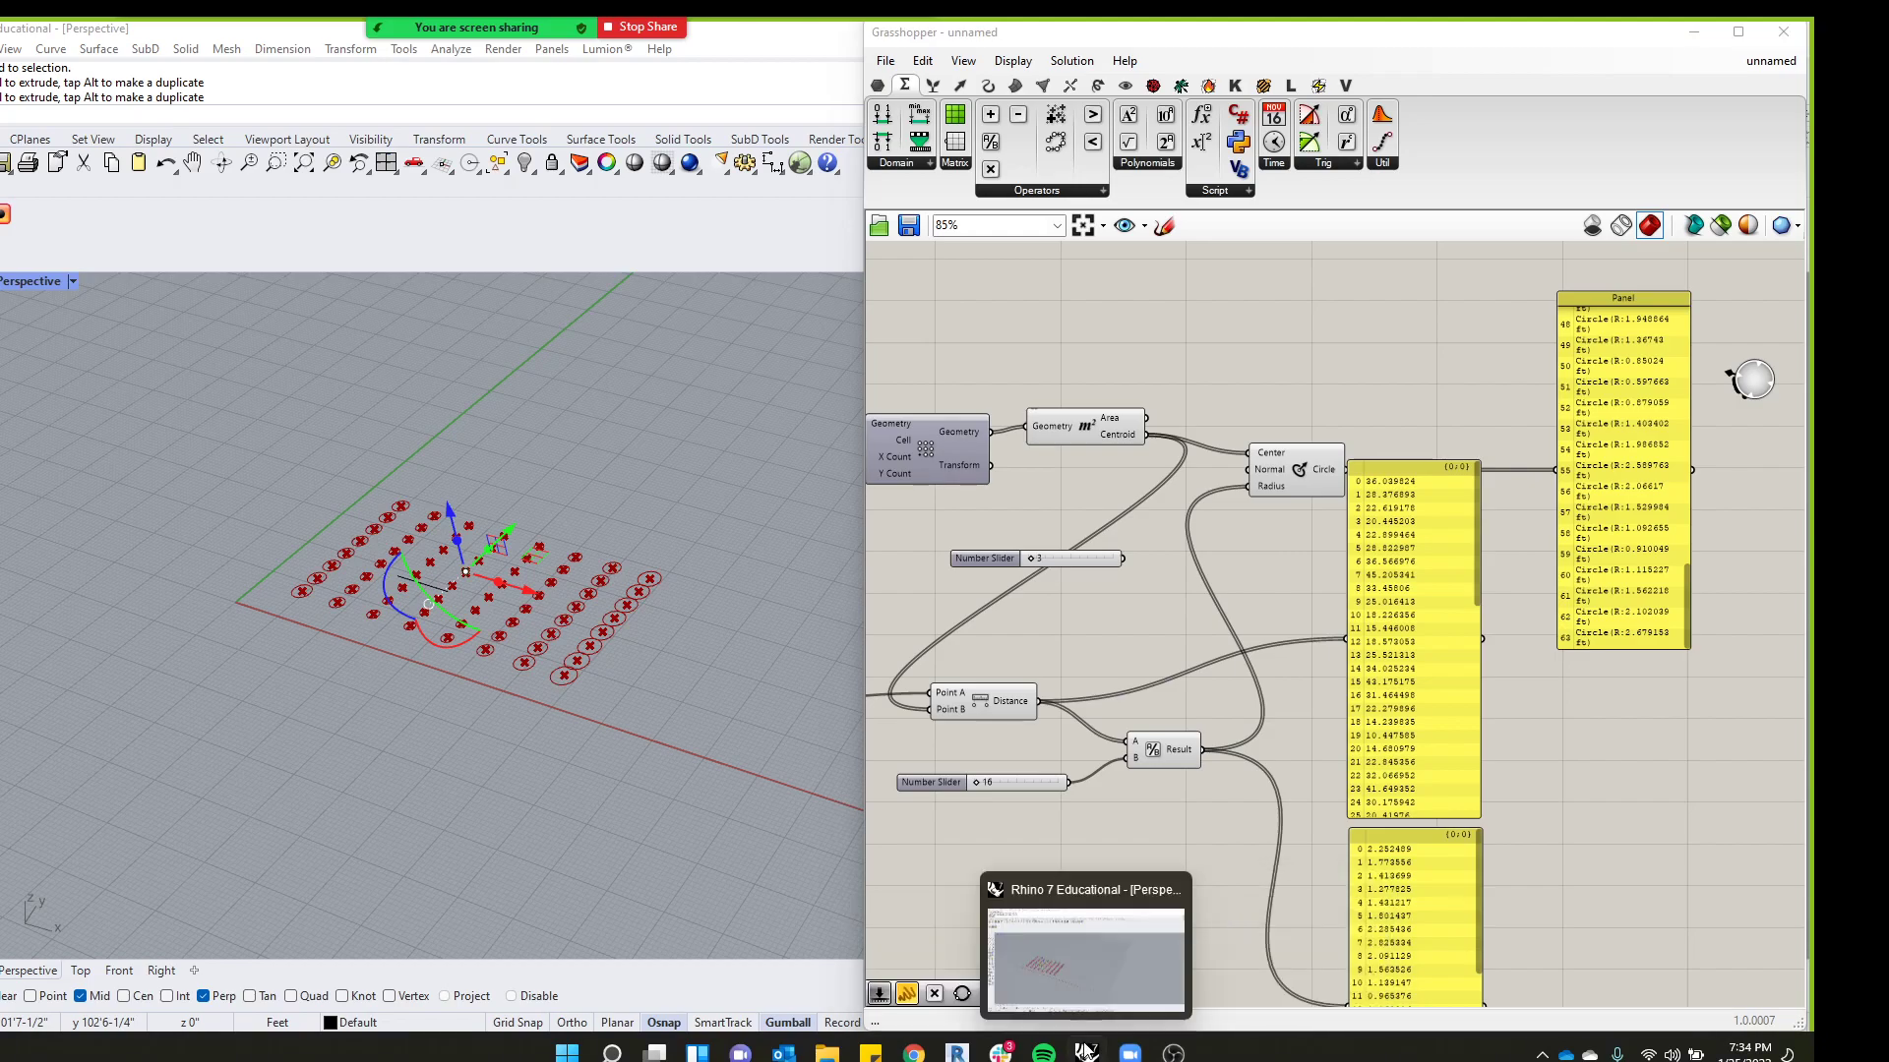
Deselect the reference point in Rhino and delete the circle, distance and division result panels from the definition
click(693, 844)
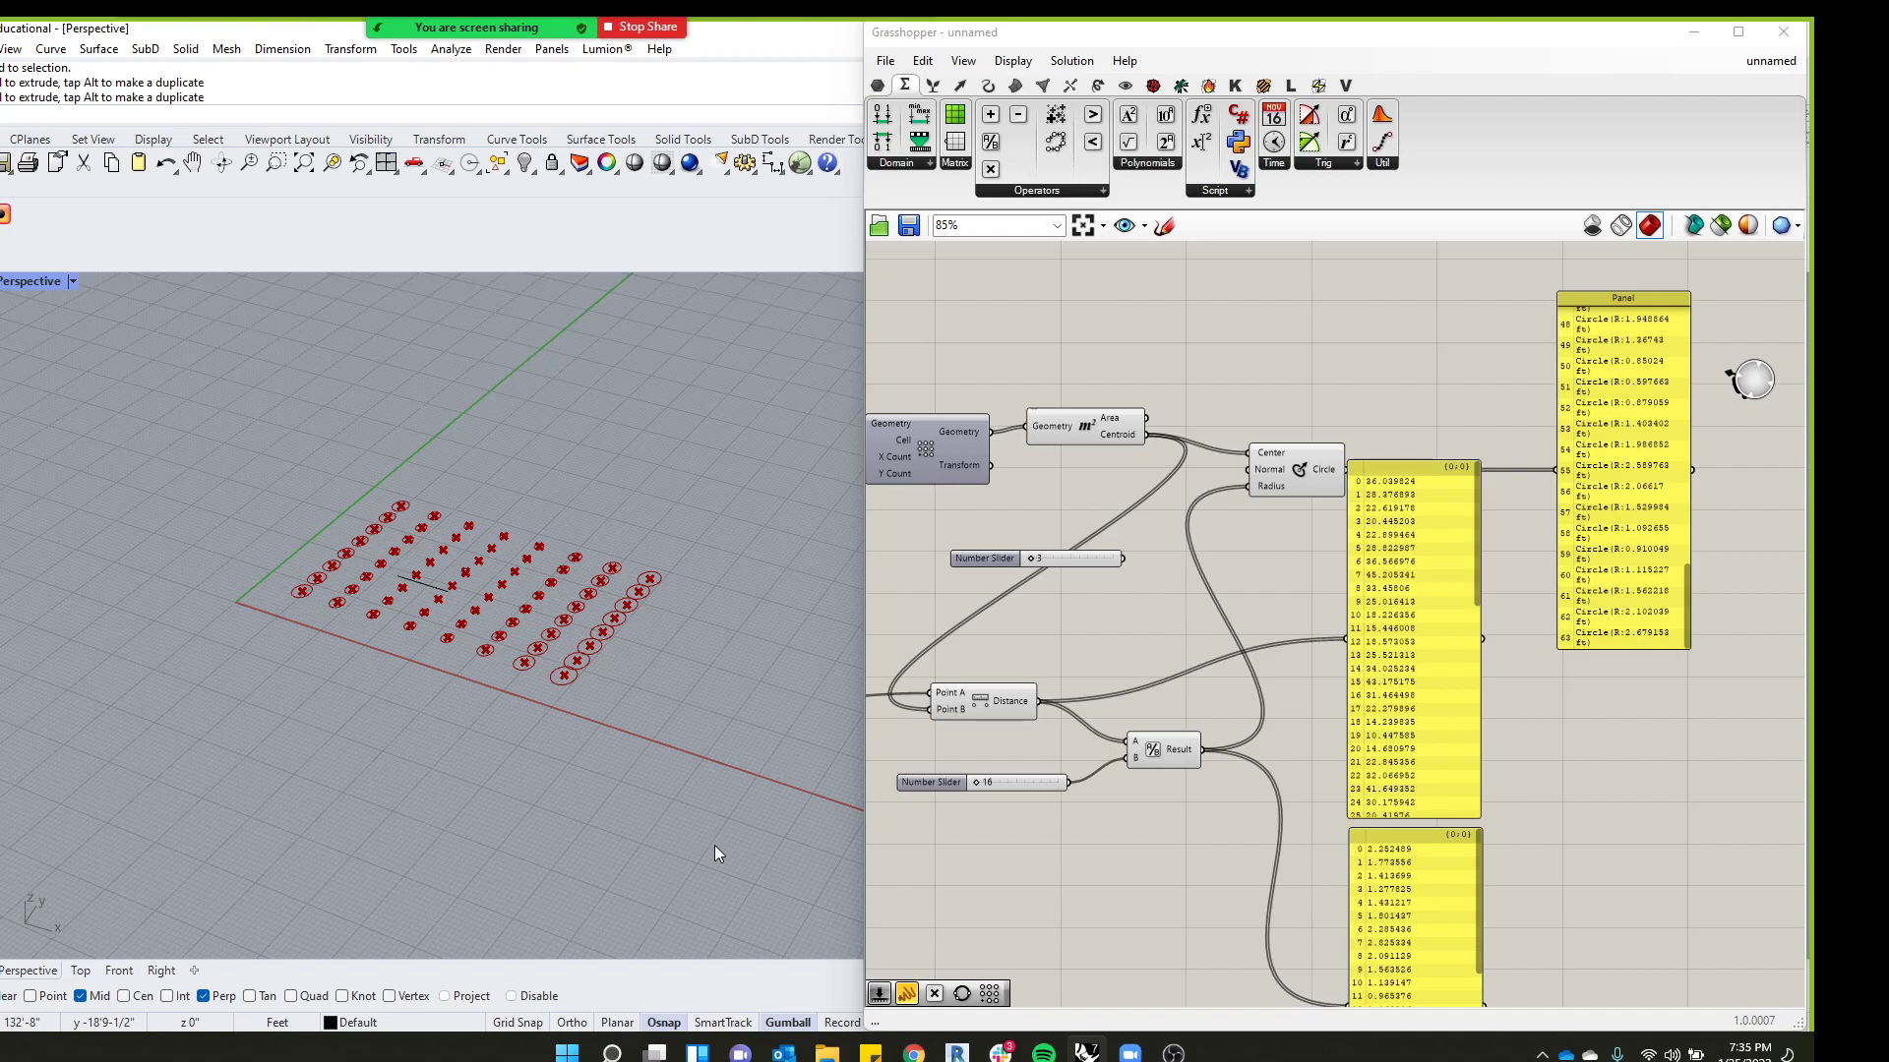
click(1657, 421)
key(Delete)
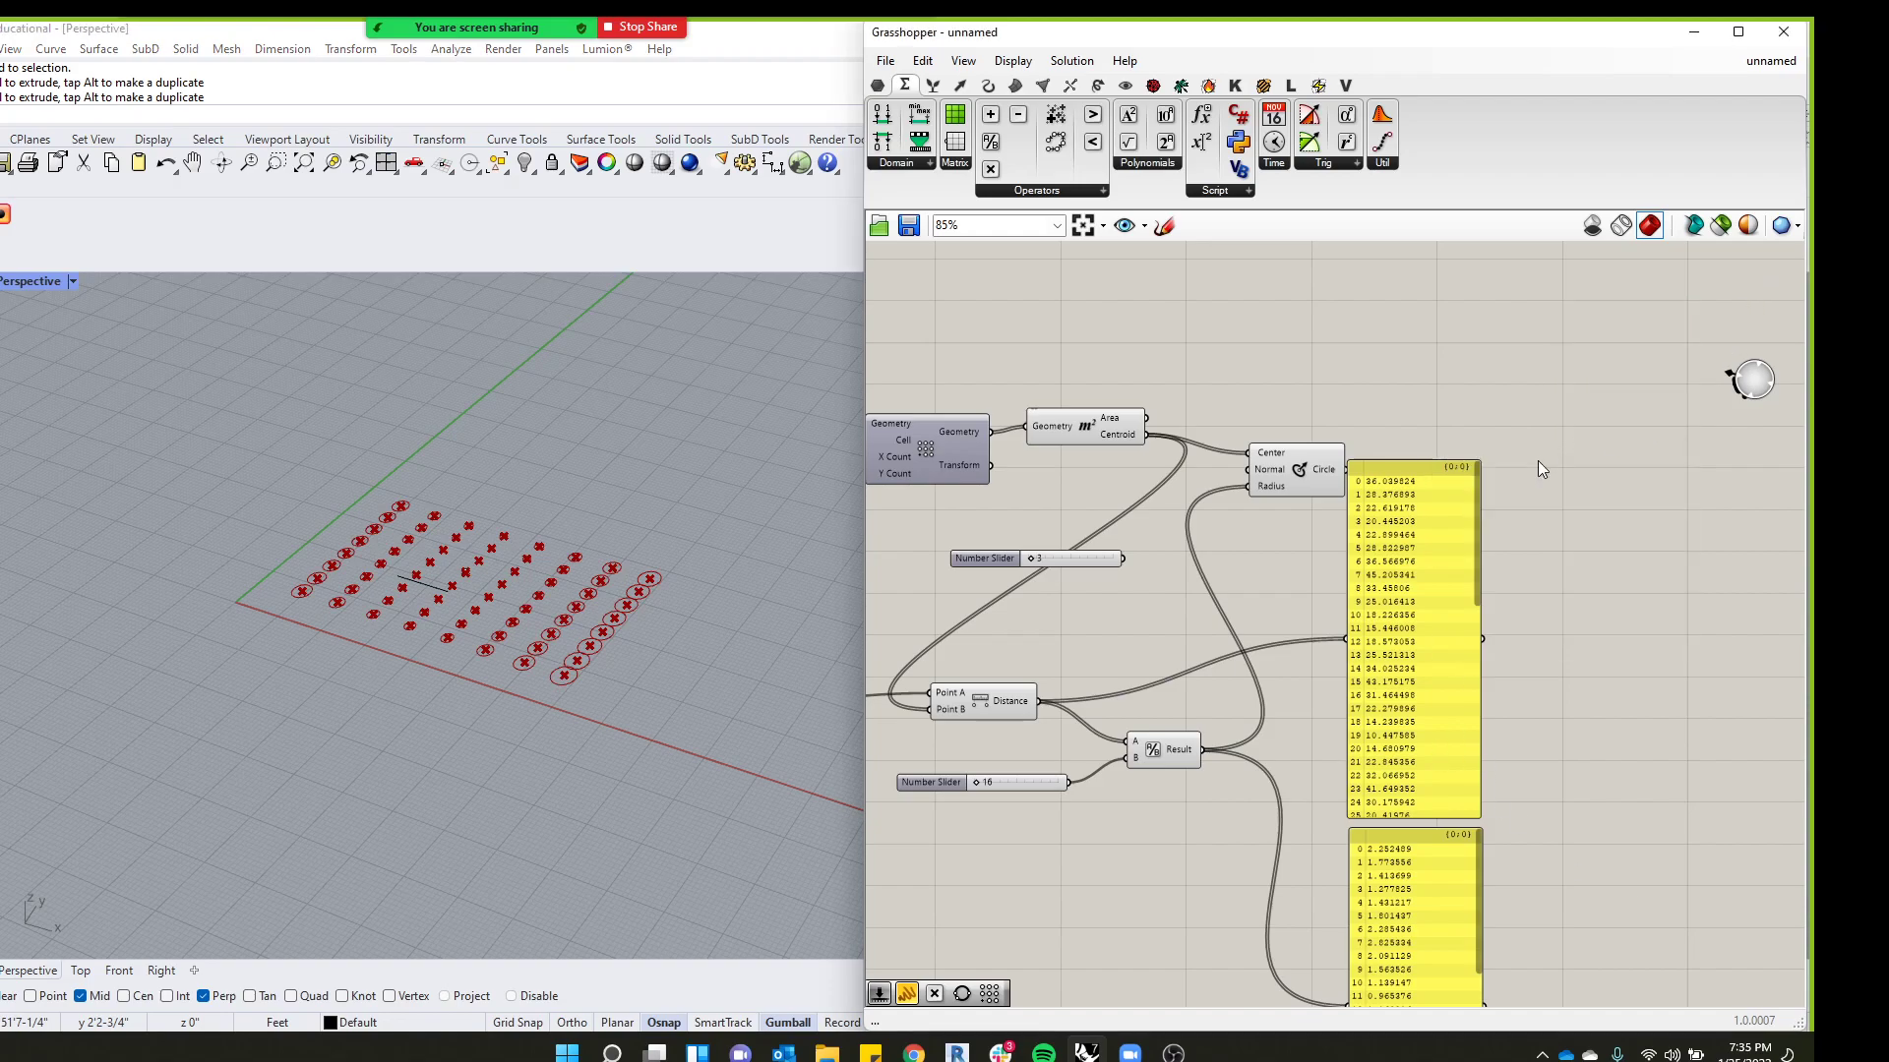
click(1424, 627)
key(Delete)
click(1430, 862)
key(Delete)
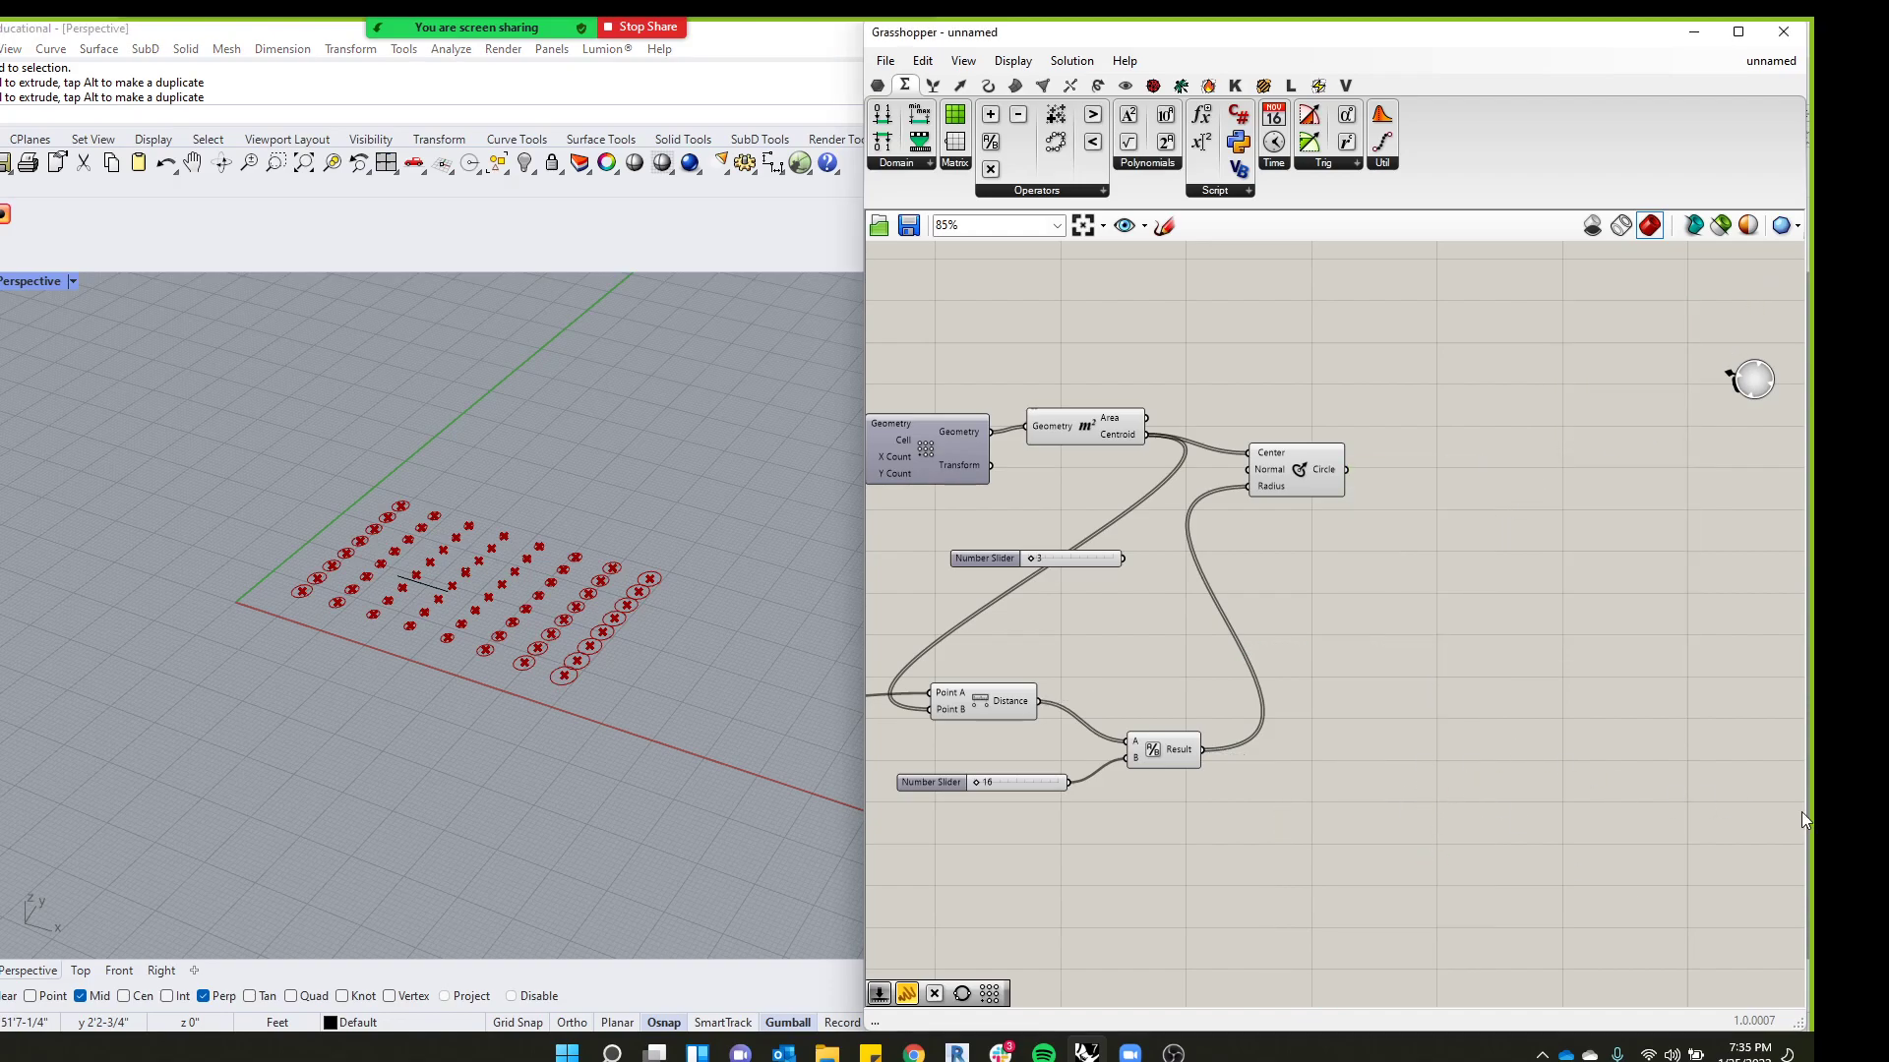
scroll(1437, 765, down, 2)
scroll(1065, 776, up, 3)
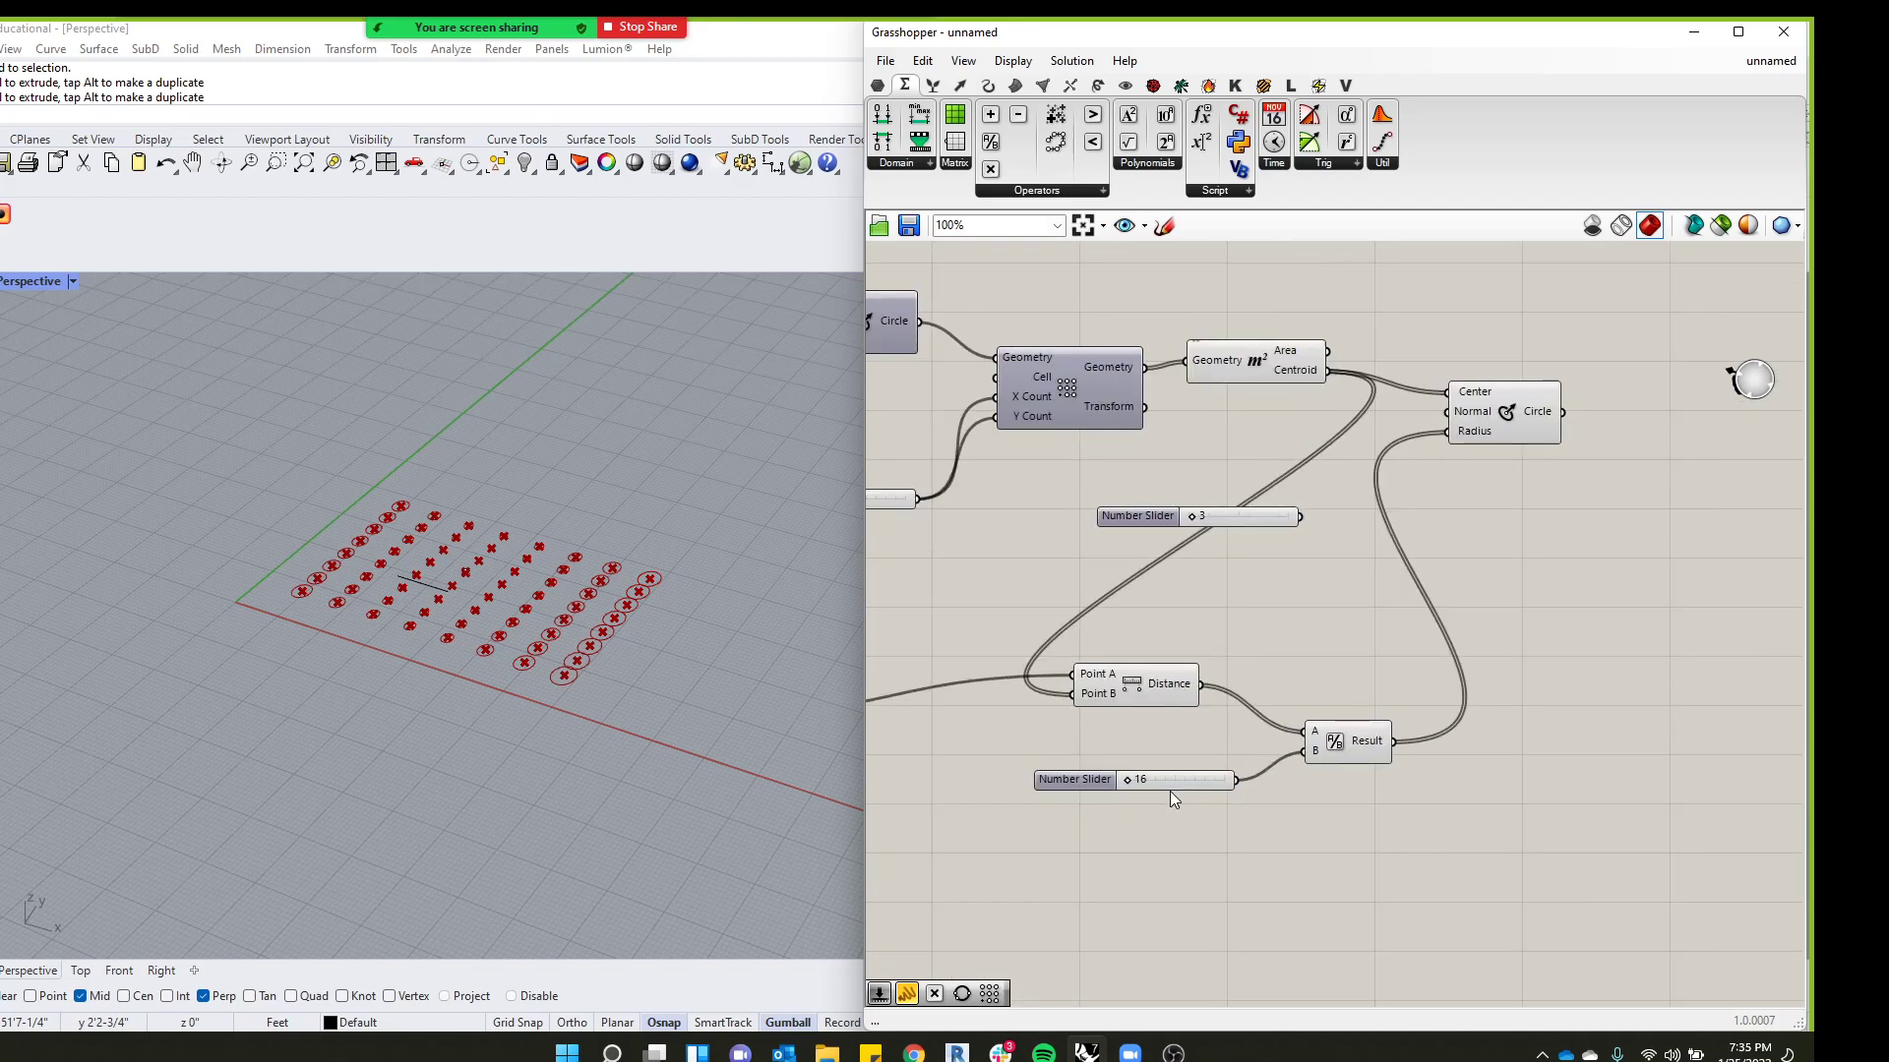
scroll(1062, 714, up, 2)
scroll(1131, 753, up, 3)
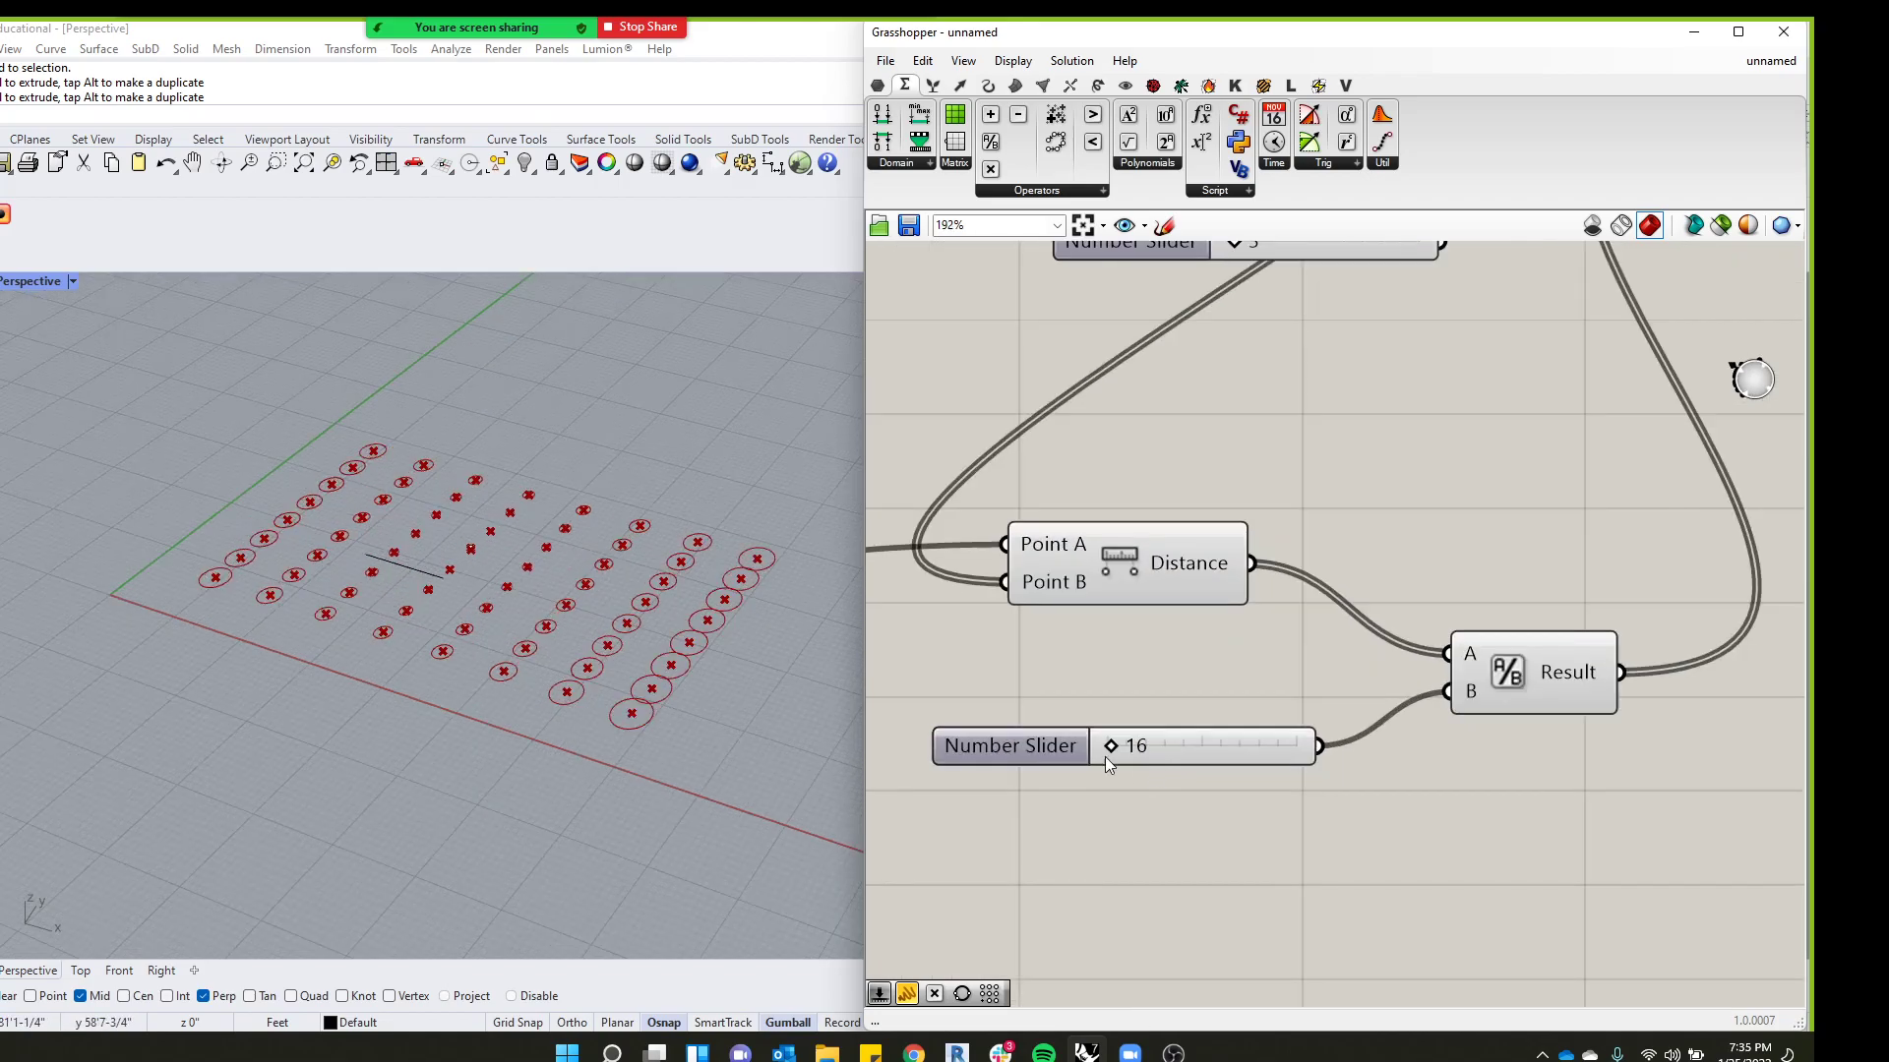
mouse_move(1116, 747)
mouse_down()
mouse_move(1144, 747)
mouse_move(1112, 740)
mouse_up()
Move the Point parameter closer to the Distance component's Point A input
scroll(1282, 689, down, 7)
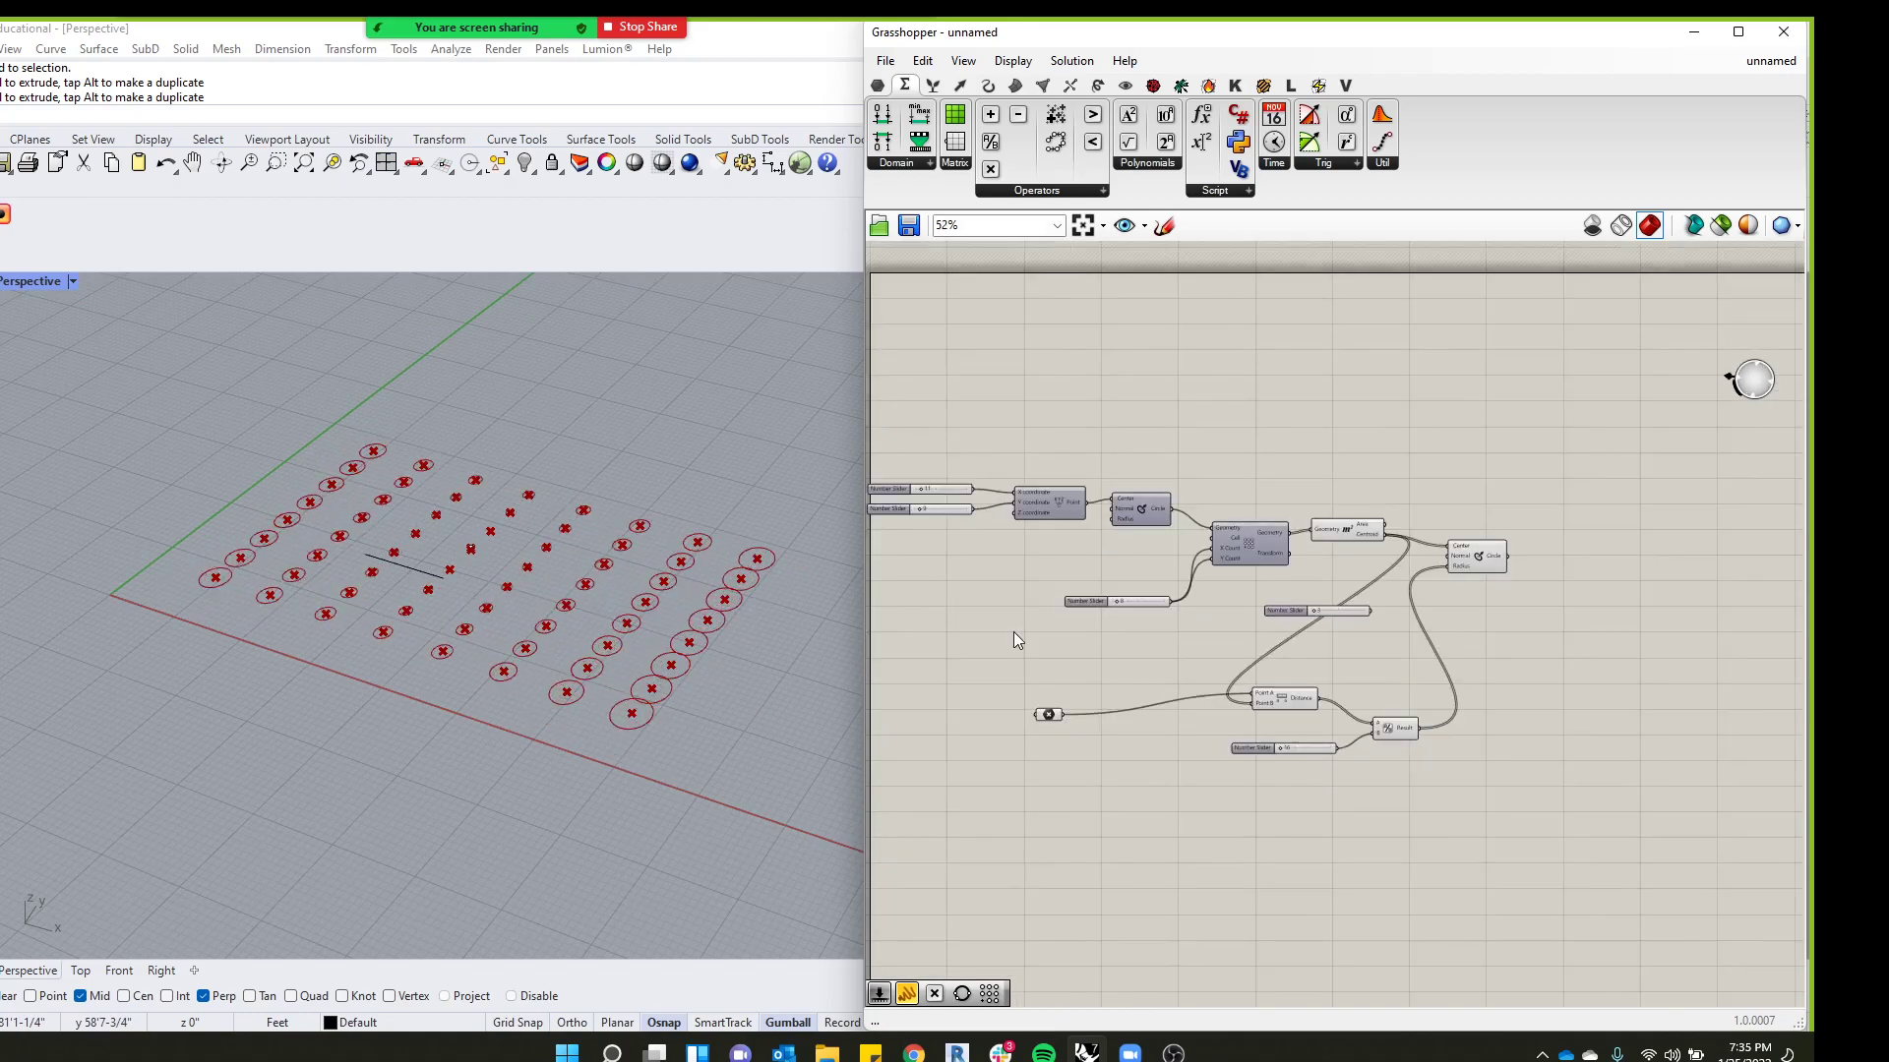
scroll(1056, 693, up, 5)
drag(1039, 759, 1351, 703)
Select the reference point in Rhino and raise it along the Z axis above the circle array
scroll(435, 545, up, 8)
drag(481, 481, 685, 707)
drag(588, 547, 409, 474)
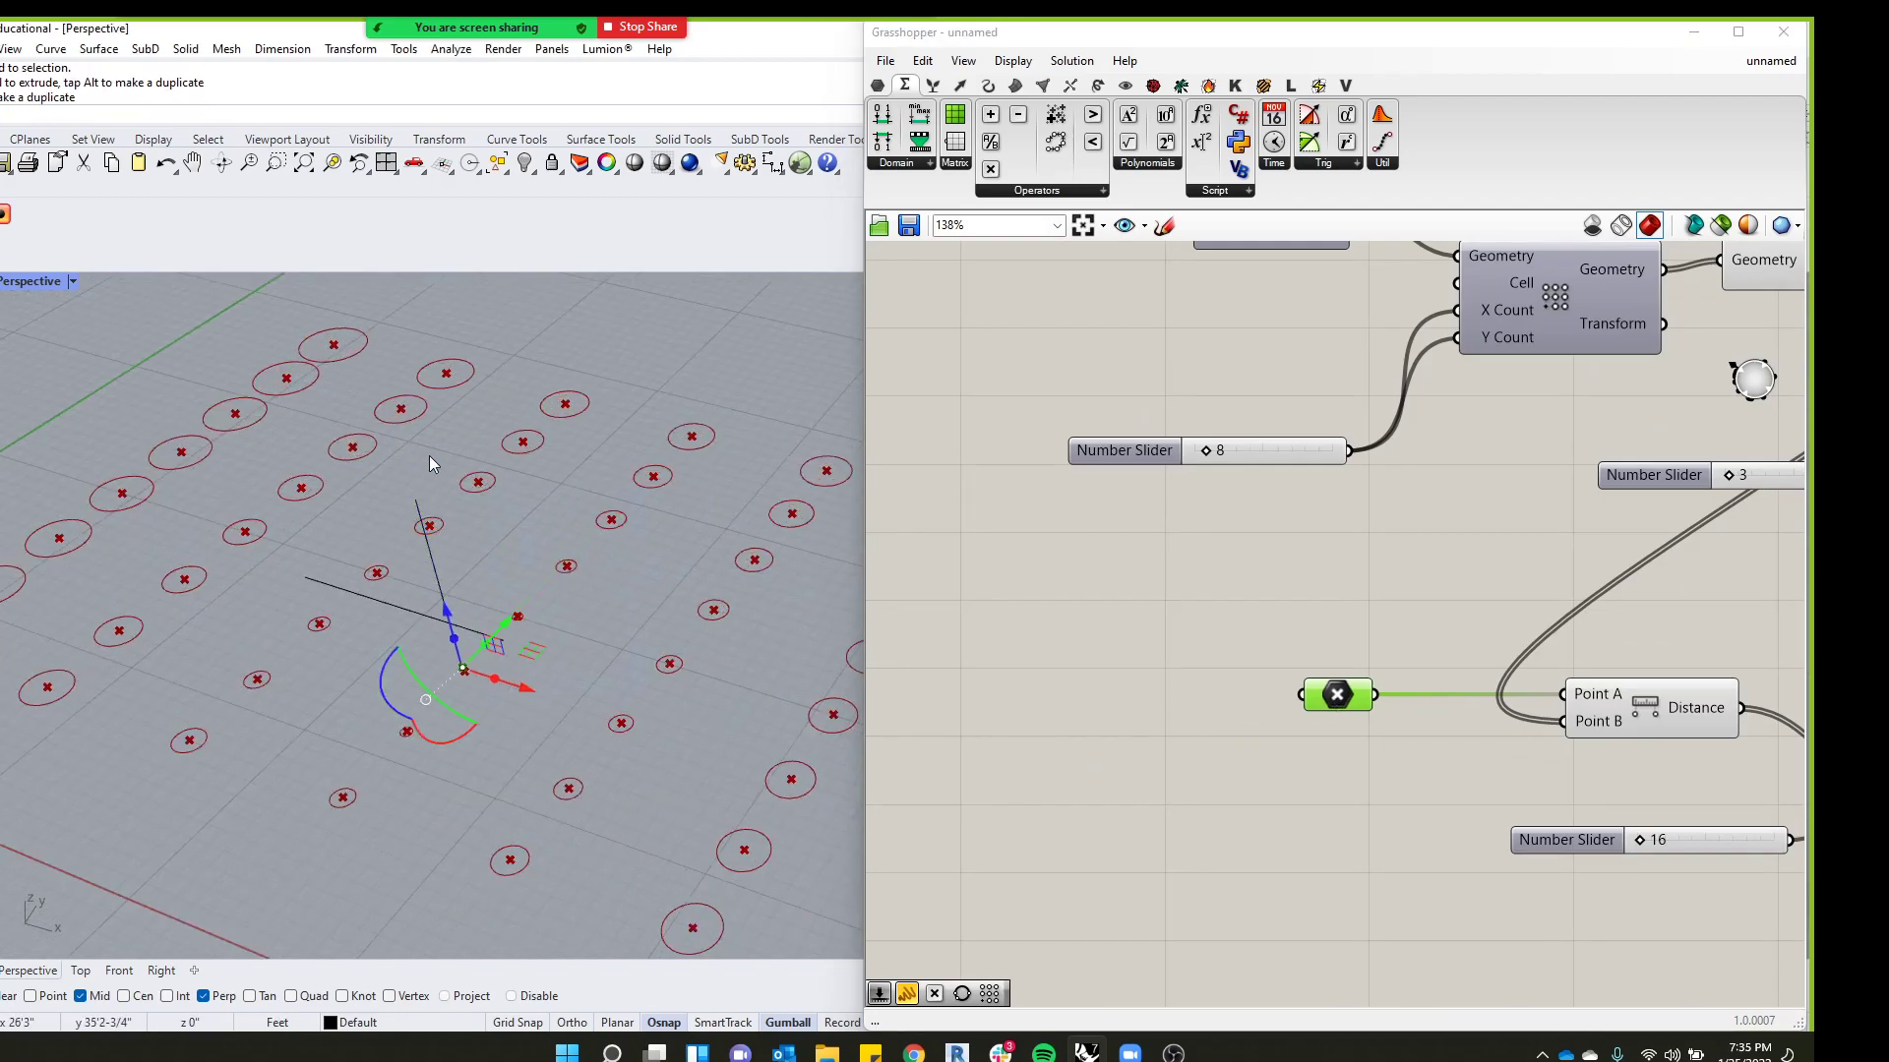
drag(448, 614, 401, 443)
scroll(443, 505, down, 4)
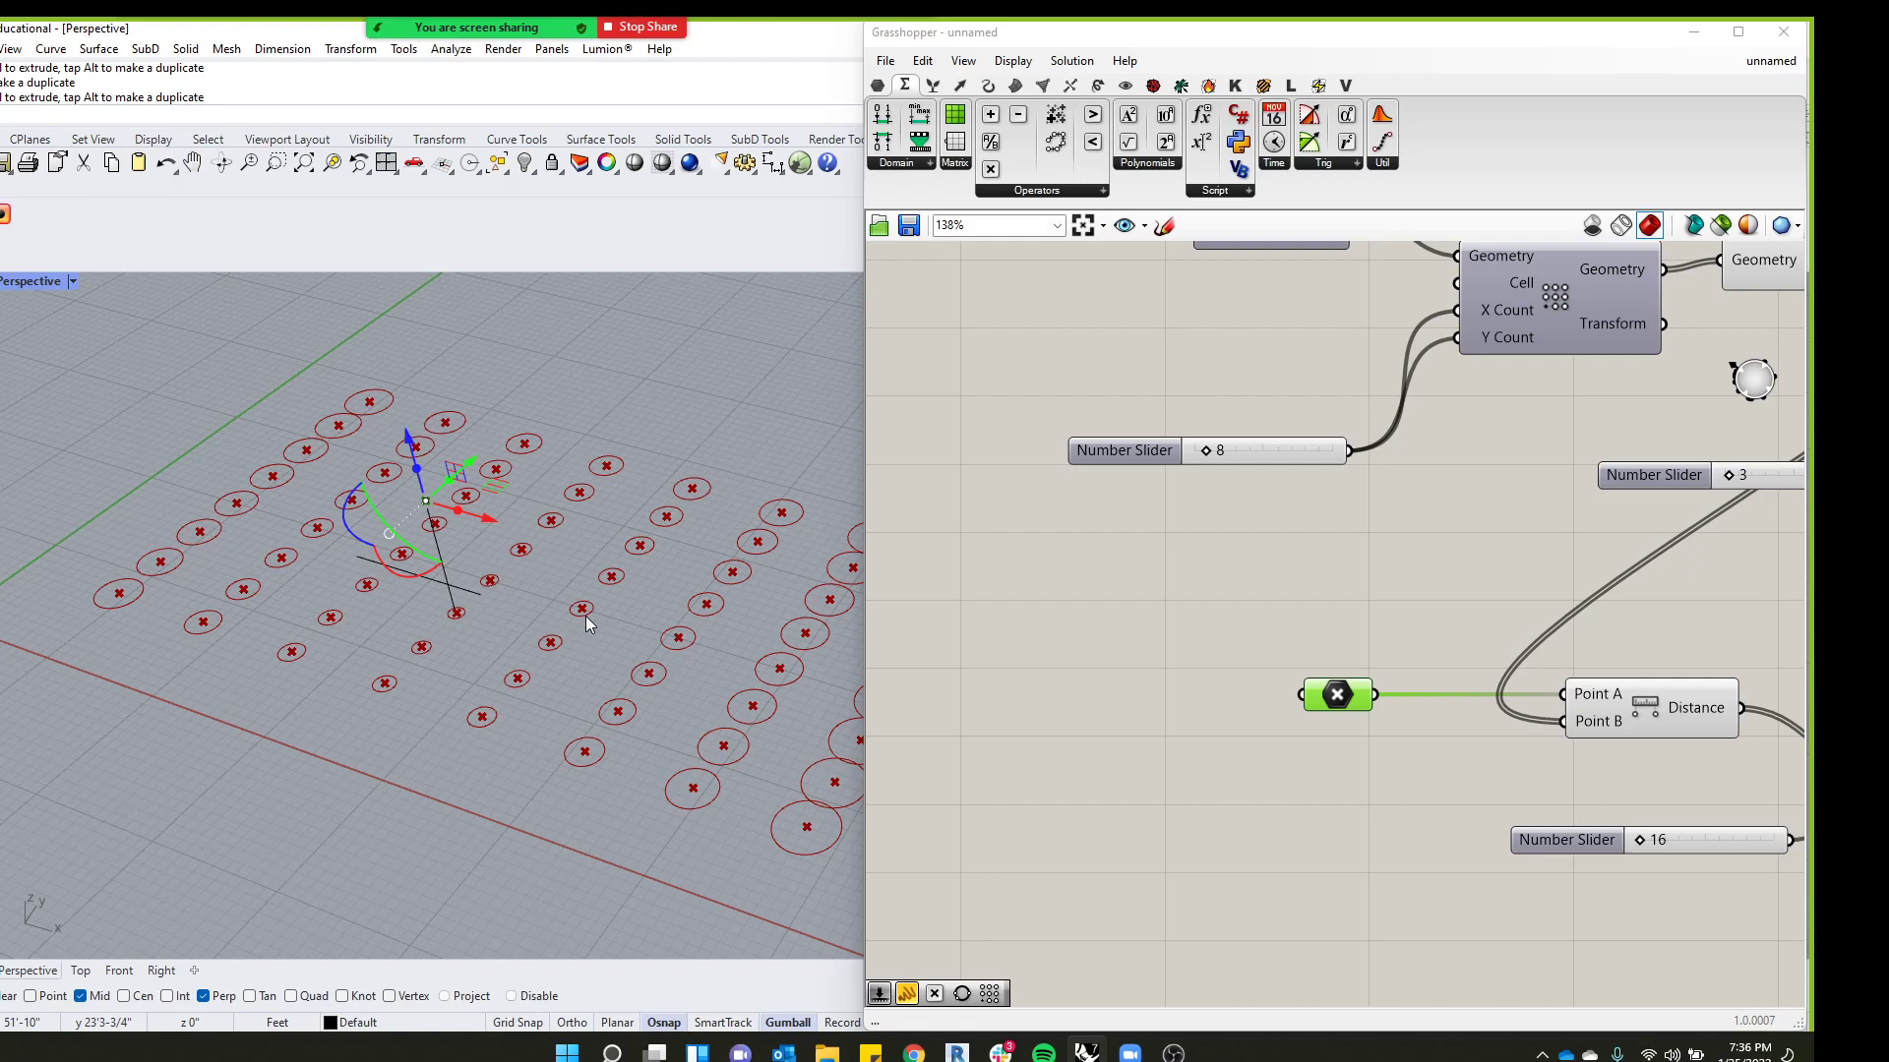
Inspect the values of the Division component's Result output
scroll(1537, 675, down, 3)
scroll(1475, 708, up, 4)
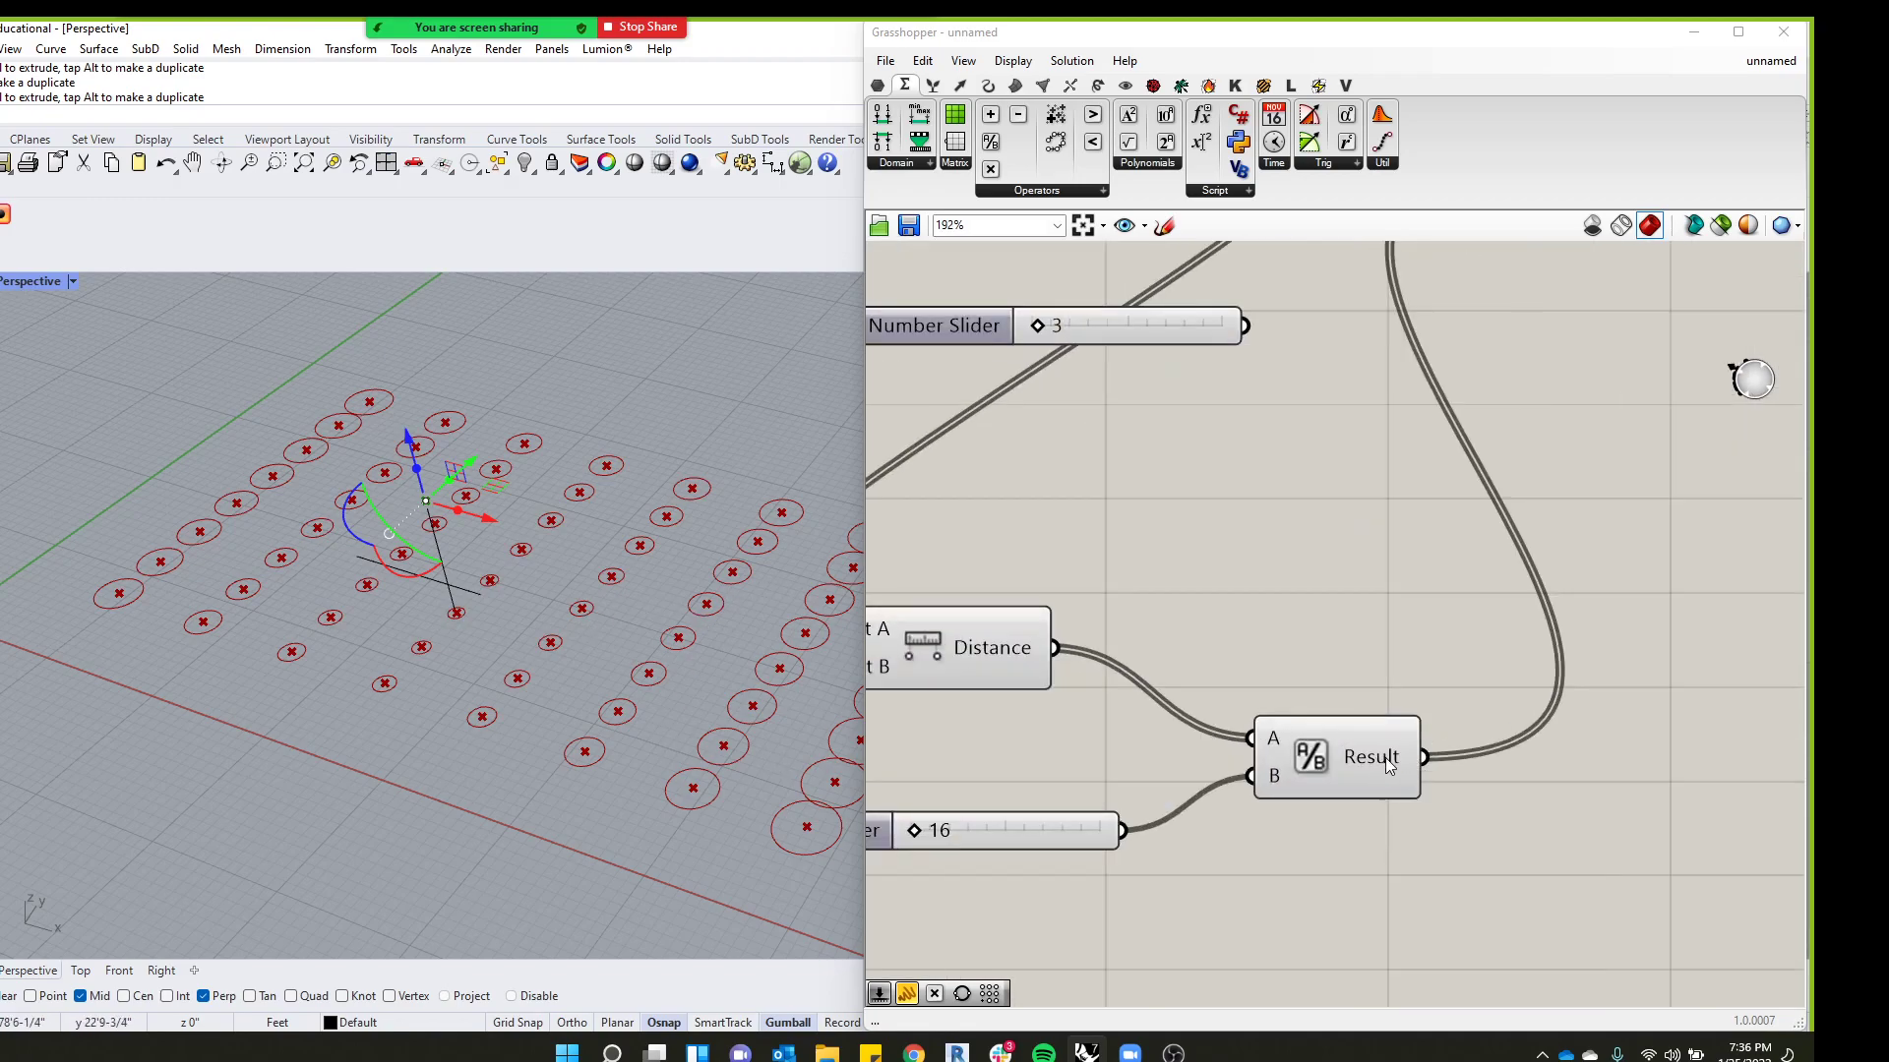
mouse_move(1364, 765)
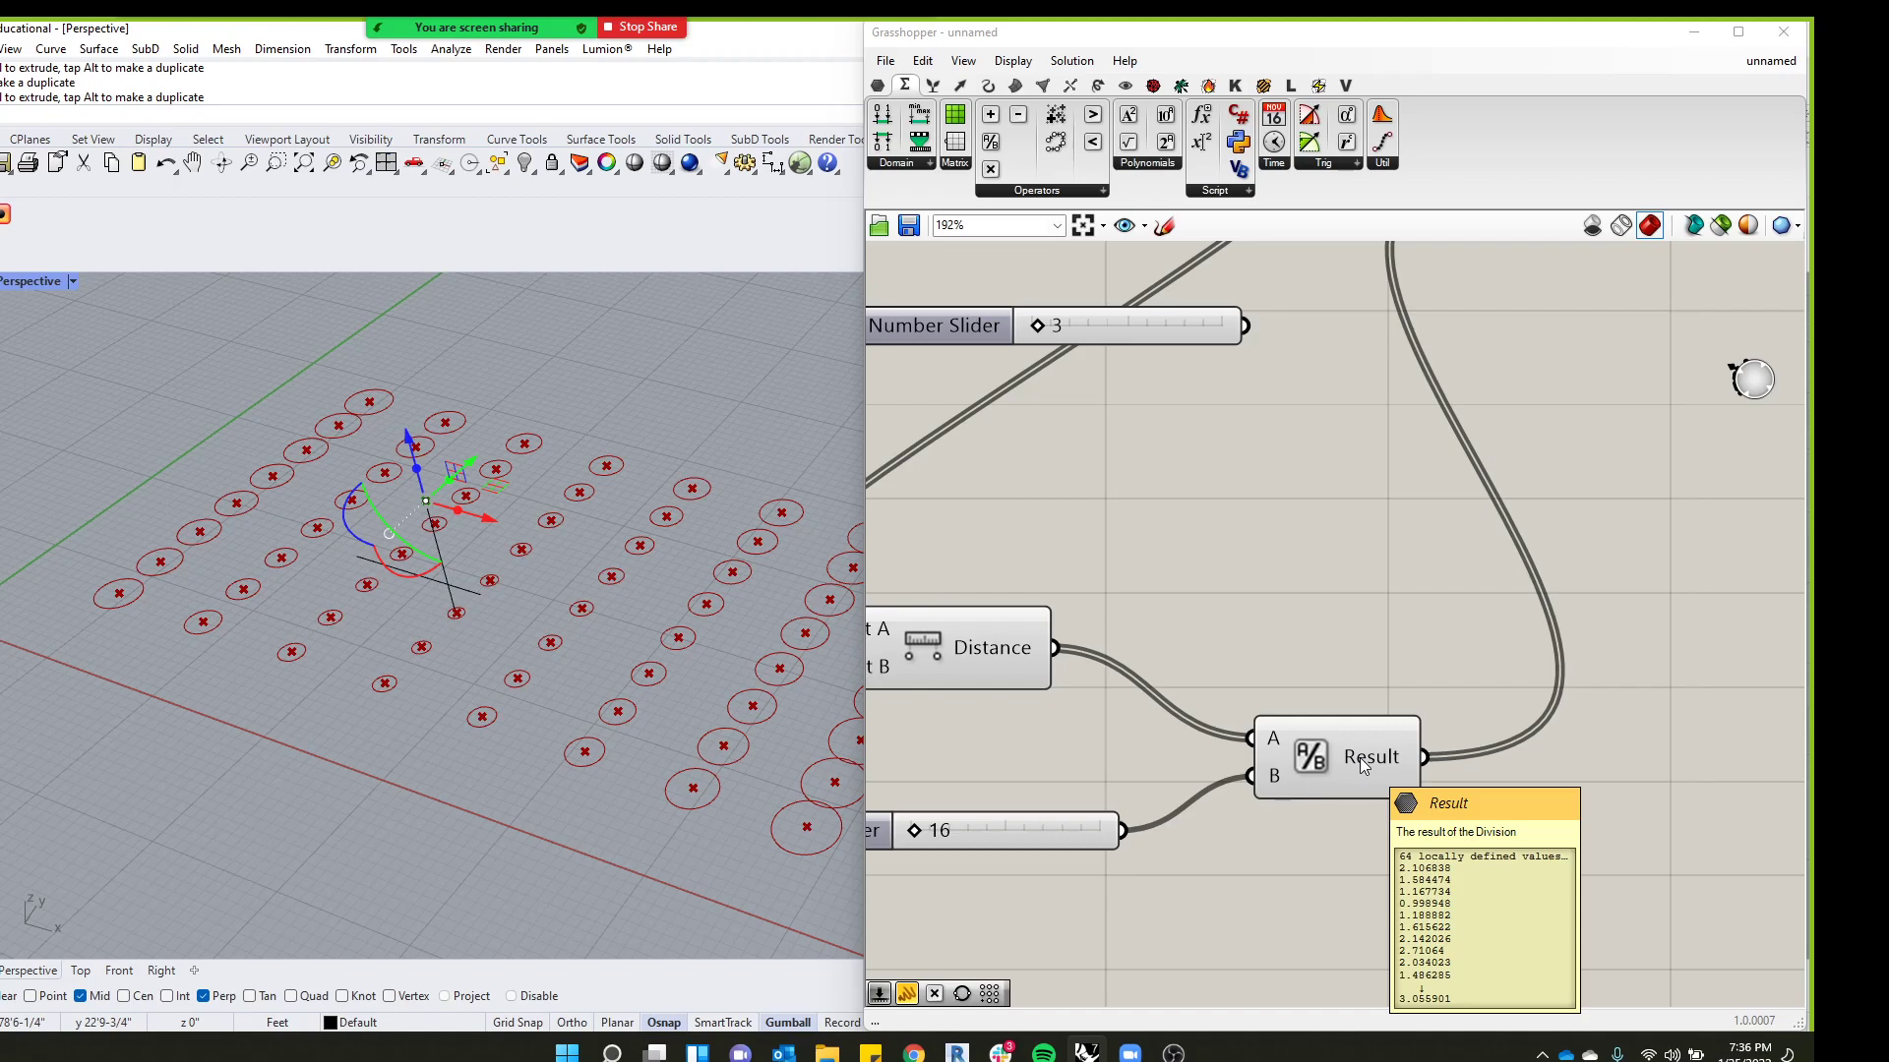
Reposition the final Circle component and try the rectangular array's Geometry output as its Radius source
scroll(1323, 846, down, 4)
scroll(1278, 616, down, 2)
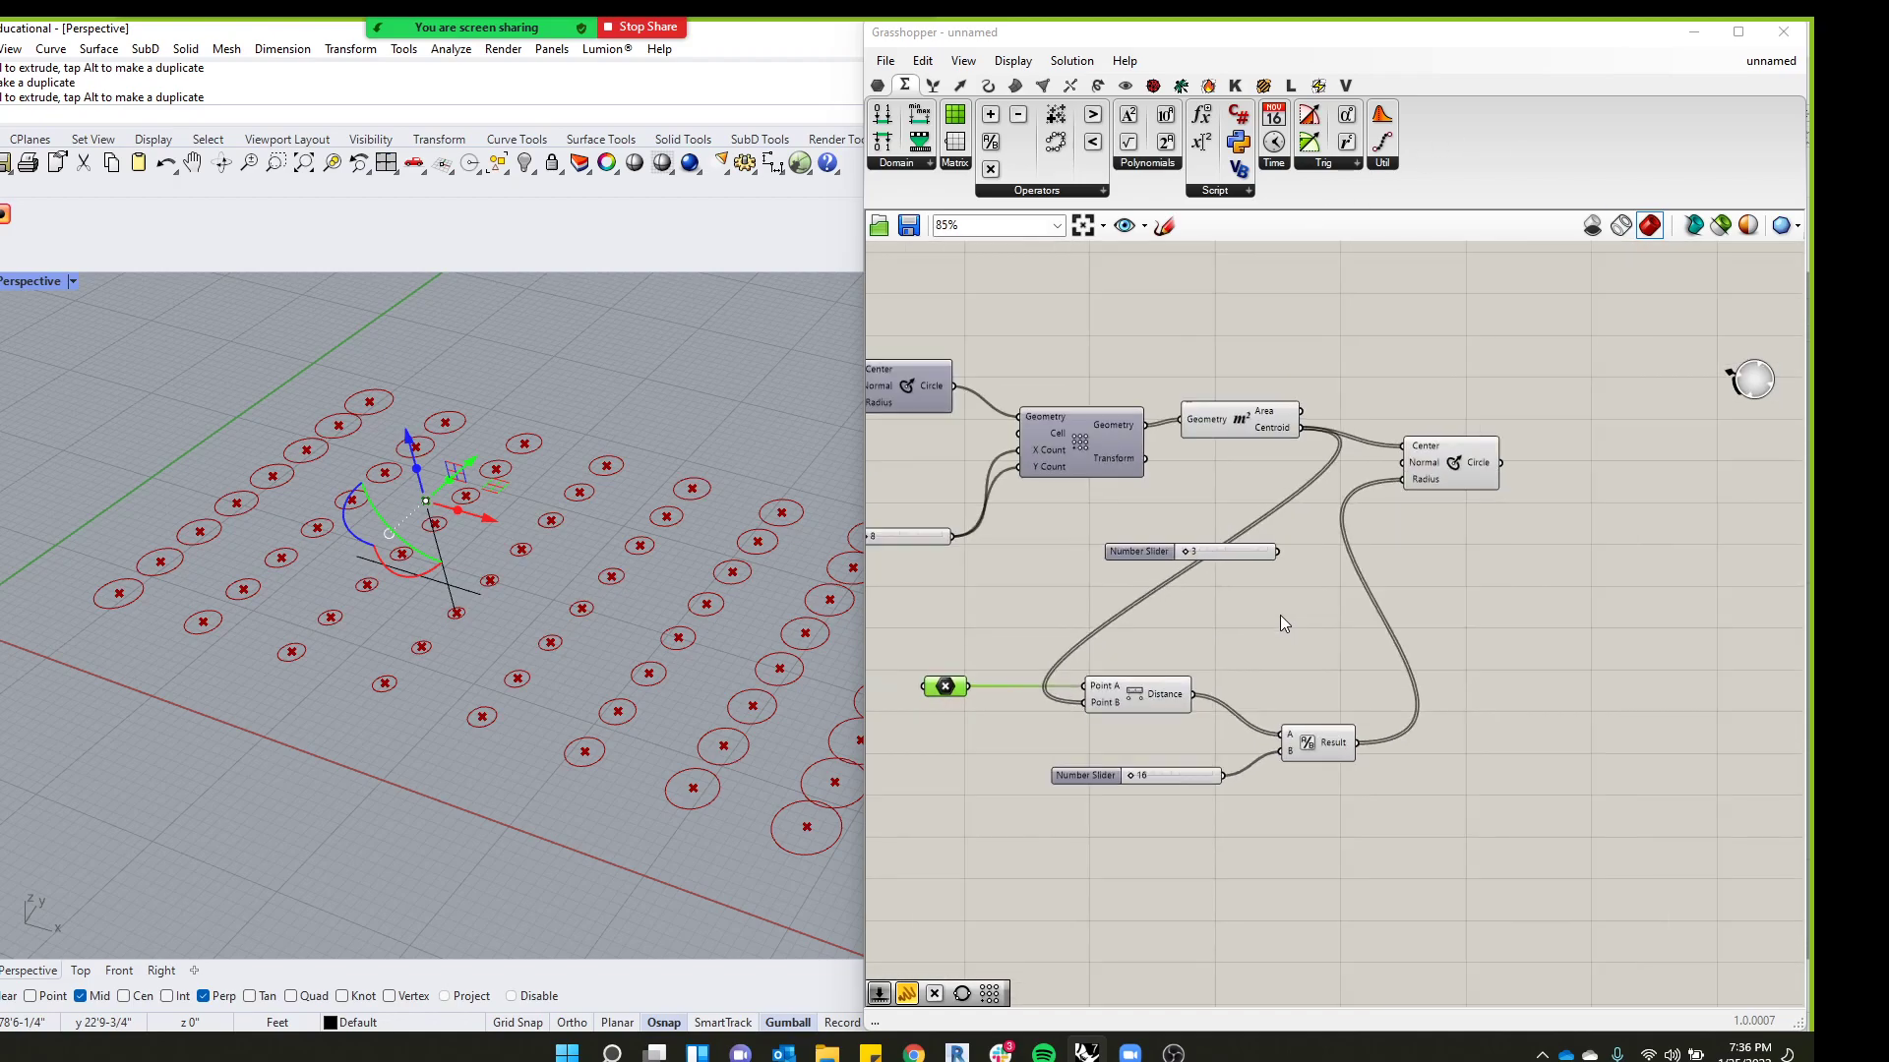
right_drag(1278, 616, 1413, 696)
scroll(1215, 506, up, 2)
drag(1224, 516, 1263, 574)
scroll(1325, 517, up, 2)
scroll(1241, 602, down, 3)
scroll(1579, 592, up, 2)
drag(1614, 569, 1651, 641)
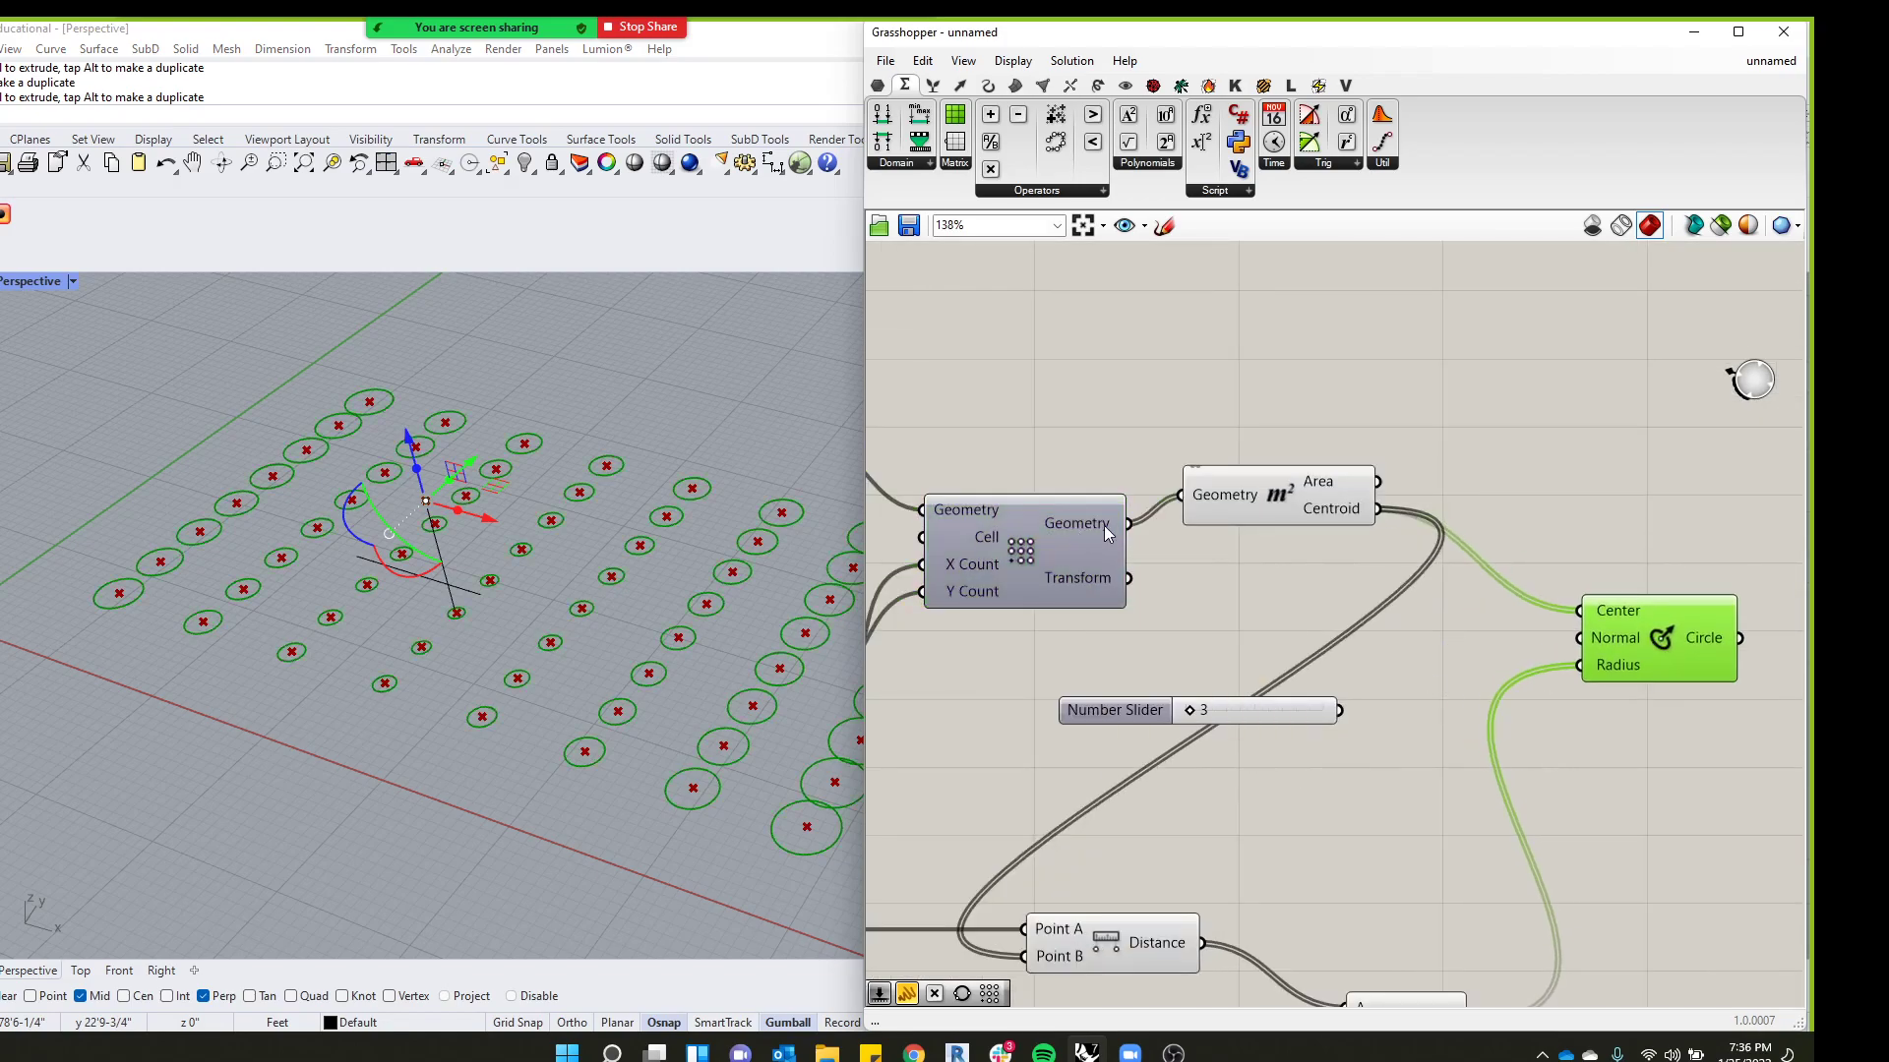
drag(1128, 524, 1642, 673)
mouse_move(1591, 683)
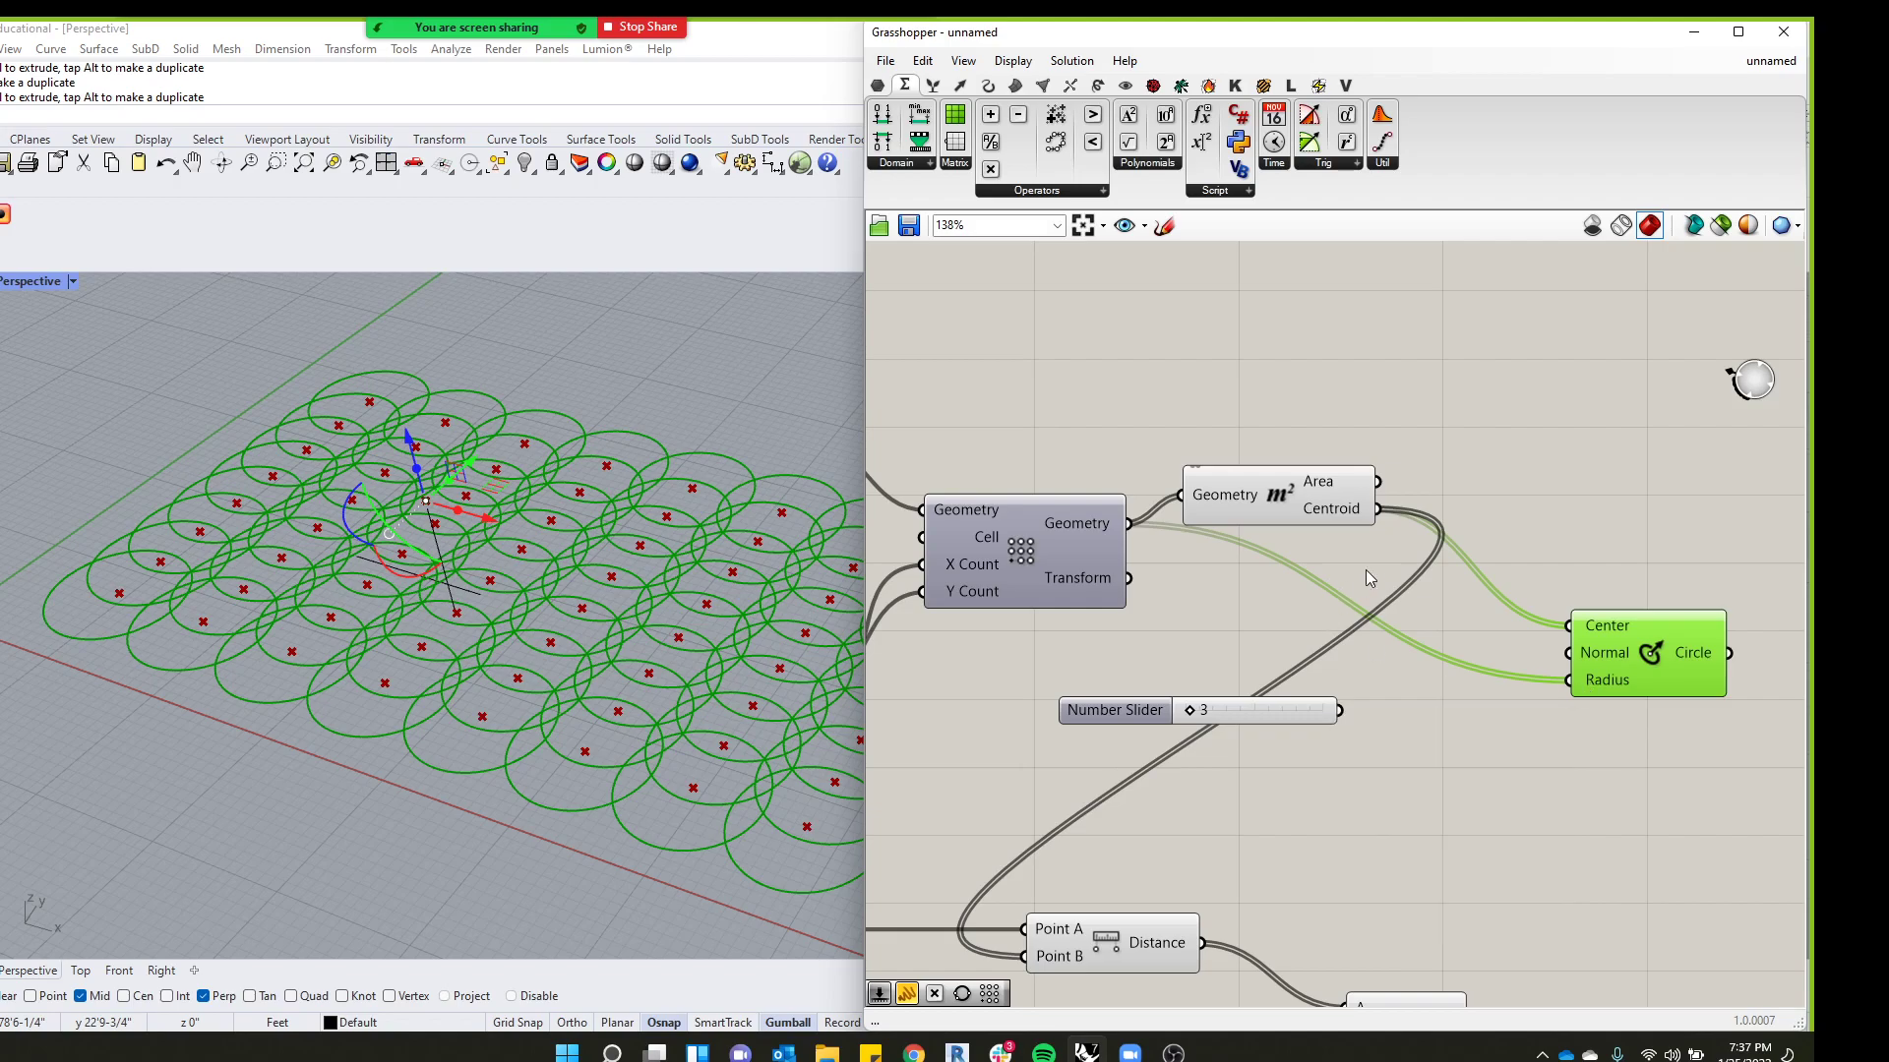
Try the Construct Point component's Point output as the source for the final Circle's Radius input
scroll(1363, 571, down, 2)
scroll(1229, 691, up, 2)
scroll(1214, 674, down, 4)
right_drag(987, 589, 1120, 592)
scroll(1120, 593, up, 2)
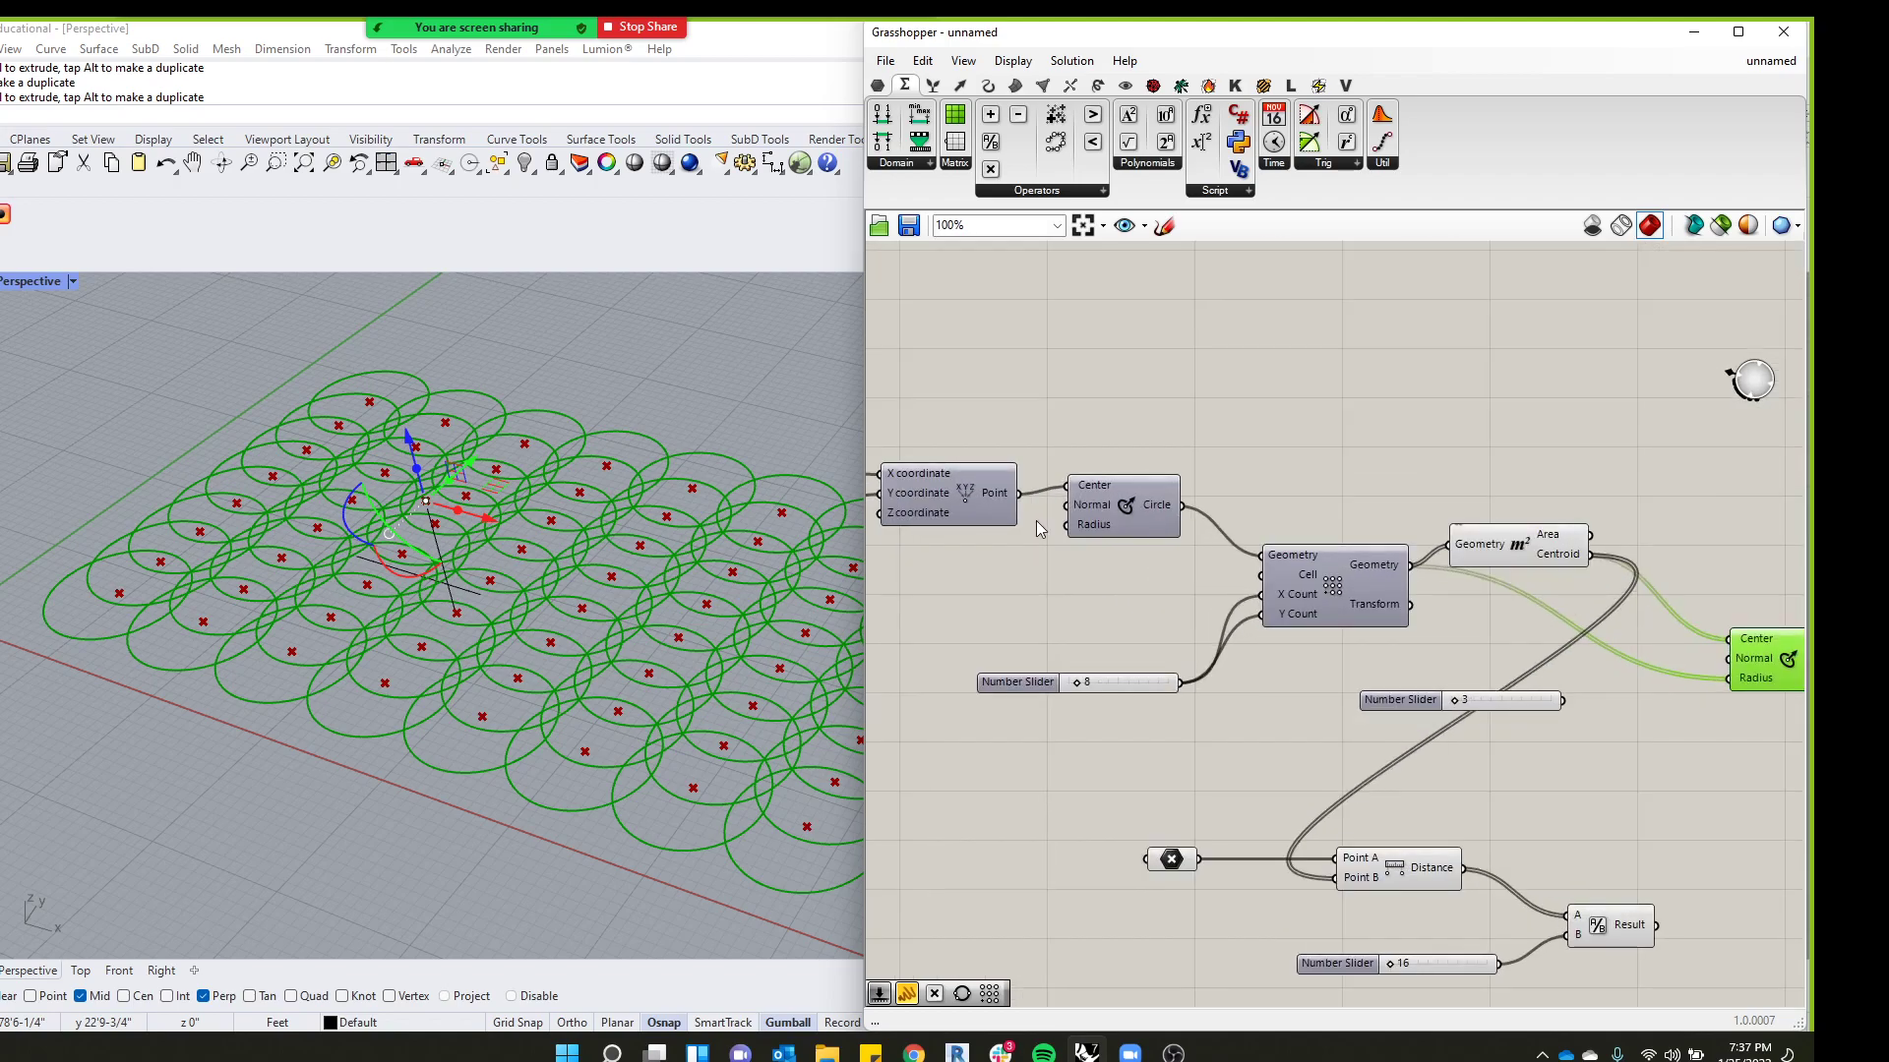
drag(1023, 502, 1716, 718)
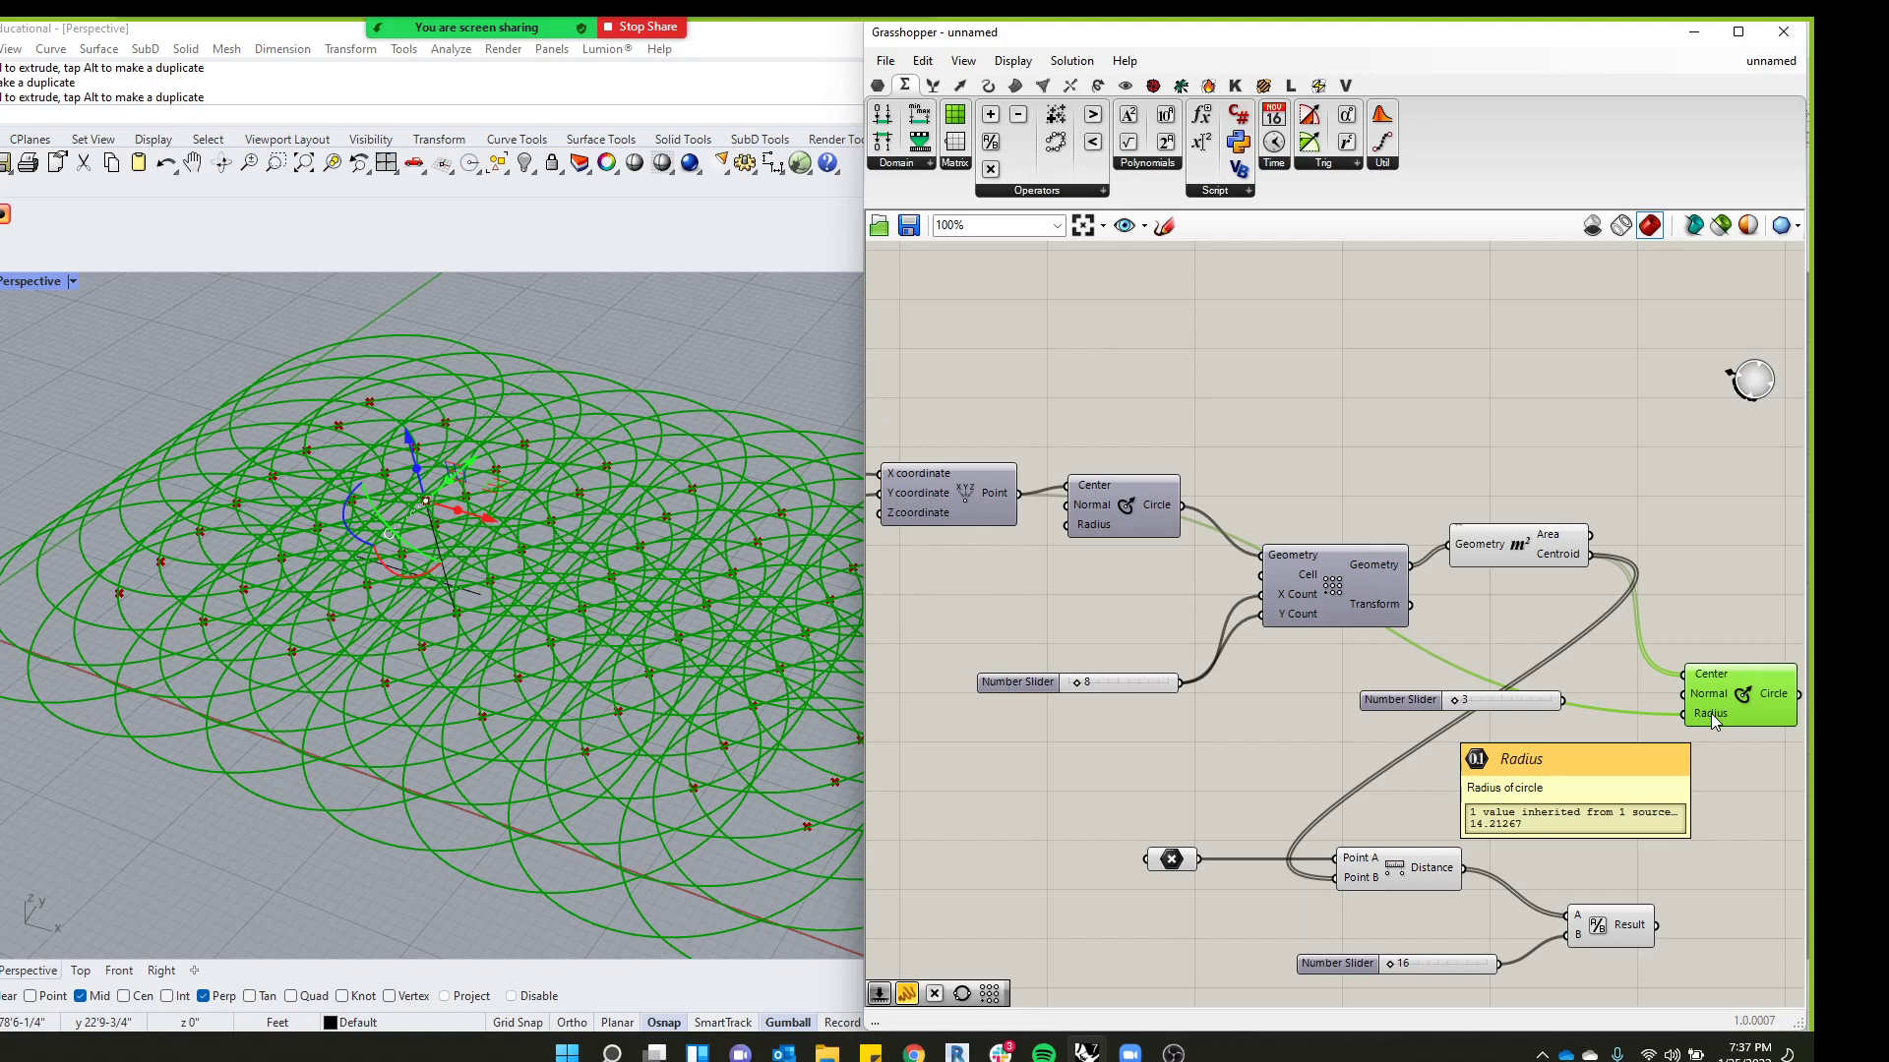
drag(1712, 721, 1729, 700)
Move the first Circle component up slightly to expose the wire coming from the Point output
drag(1092, 539, 1107, 510)
click(944, 496)
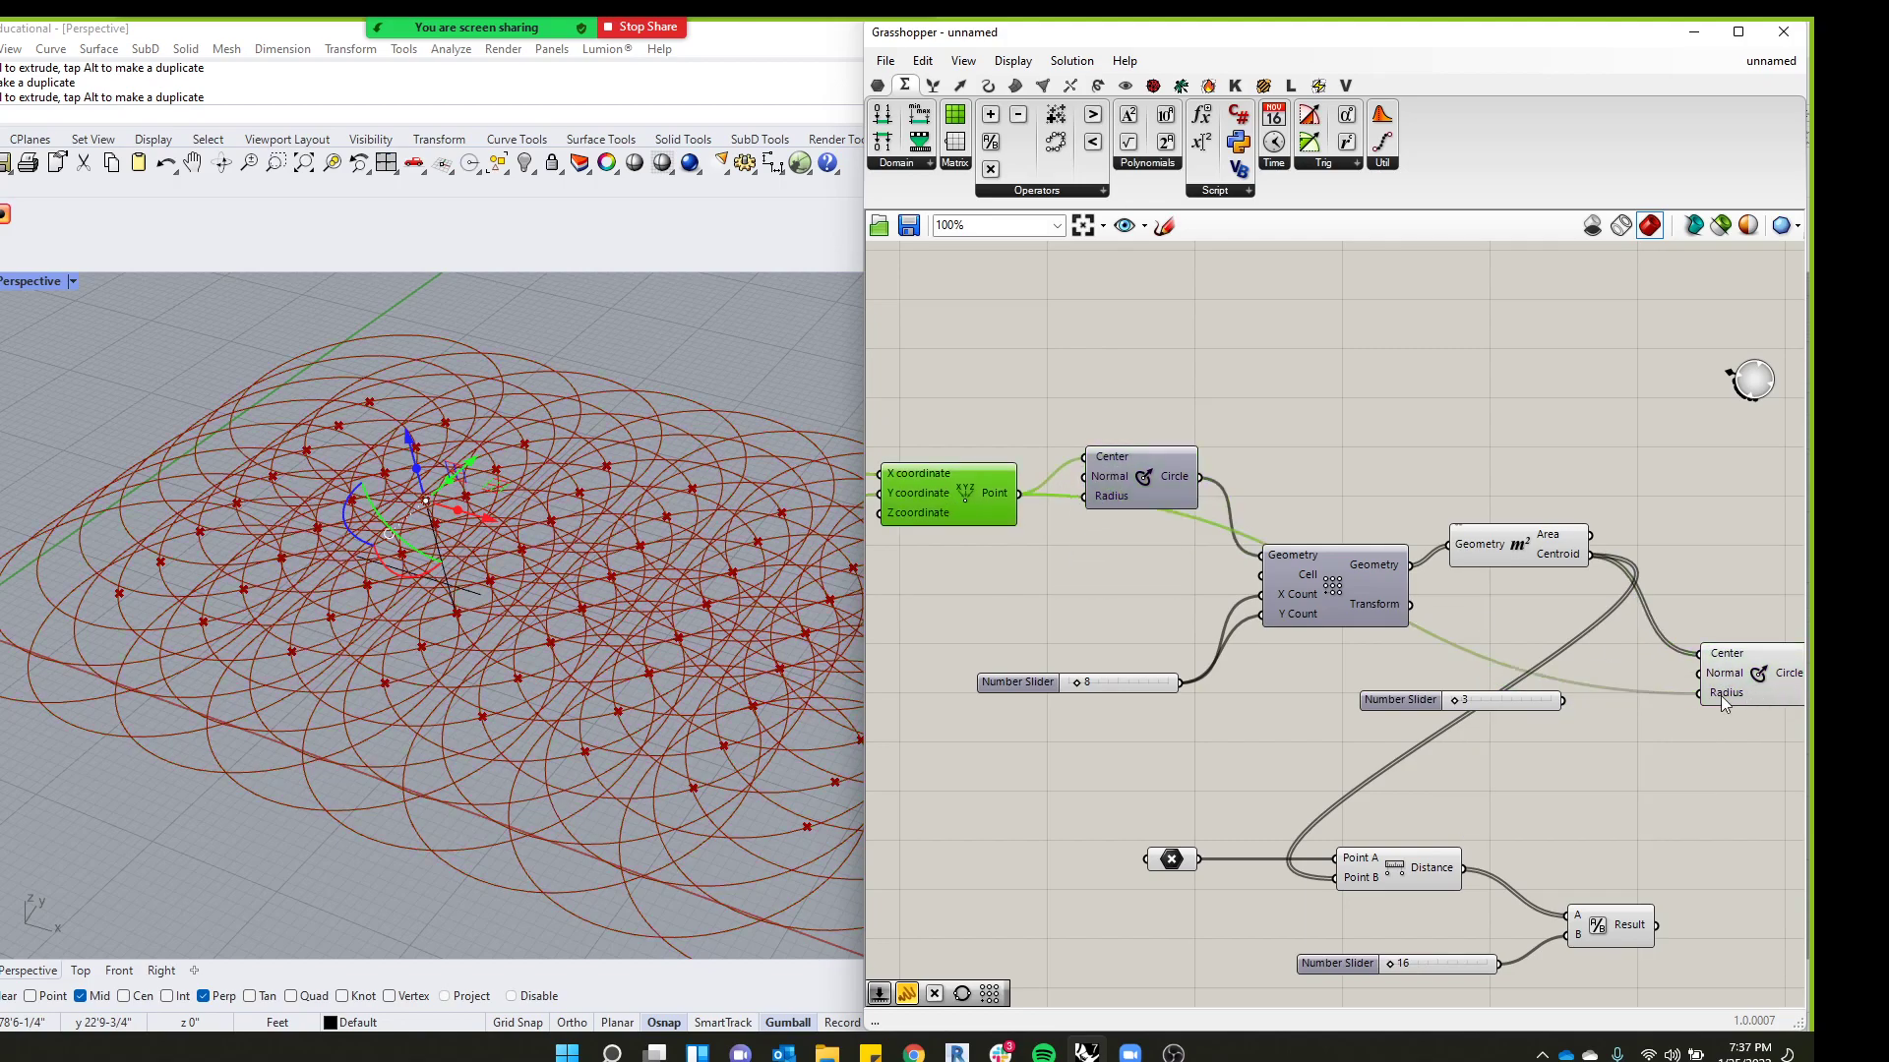
mouse_move(1003, 499)
click(1728, 689)
Move the final Circle component slightly up and inspect the value feeding its Radius input
scroll(1062, 560, down, 3)
scroll(891, 509, up, 5)
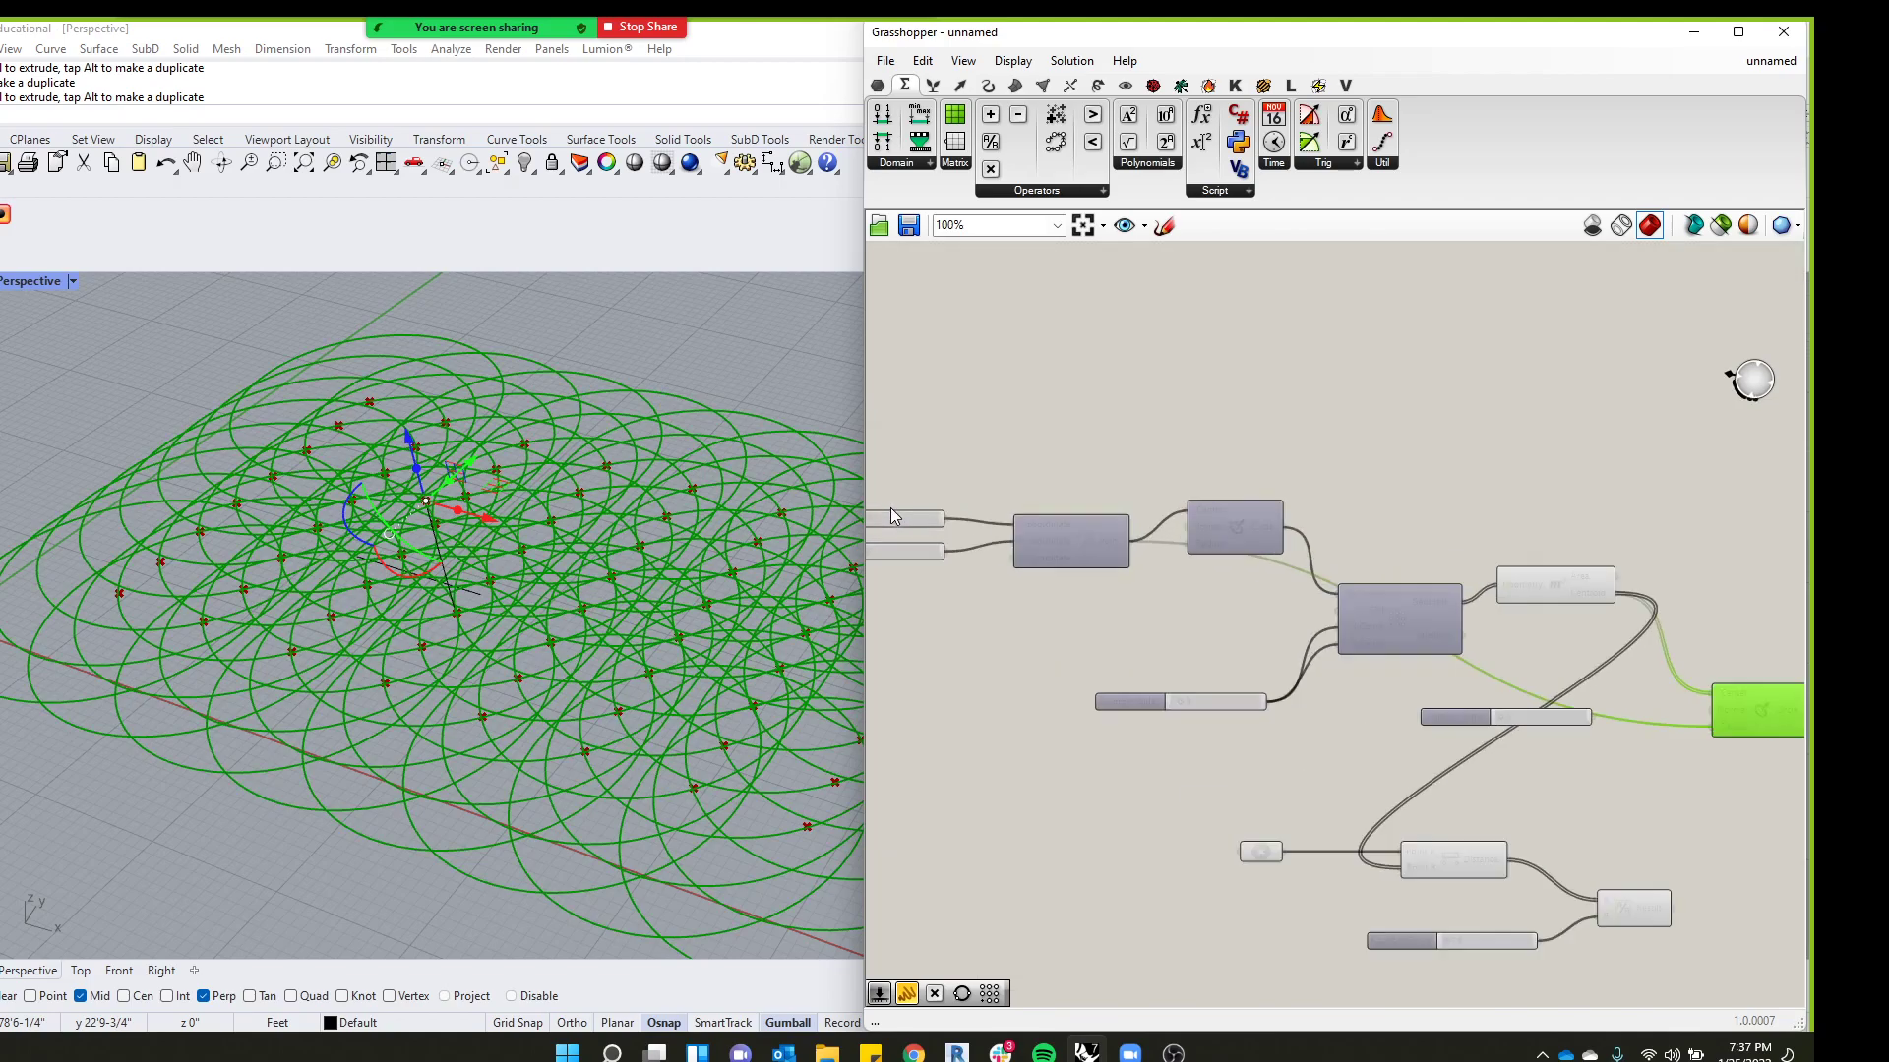
scroll(993, 546, down, 3)
scroll(1738, 715, up, 3)
scroll(1268, 678, down, 5)
scroll(1633, 666, up, 3)
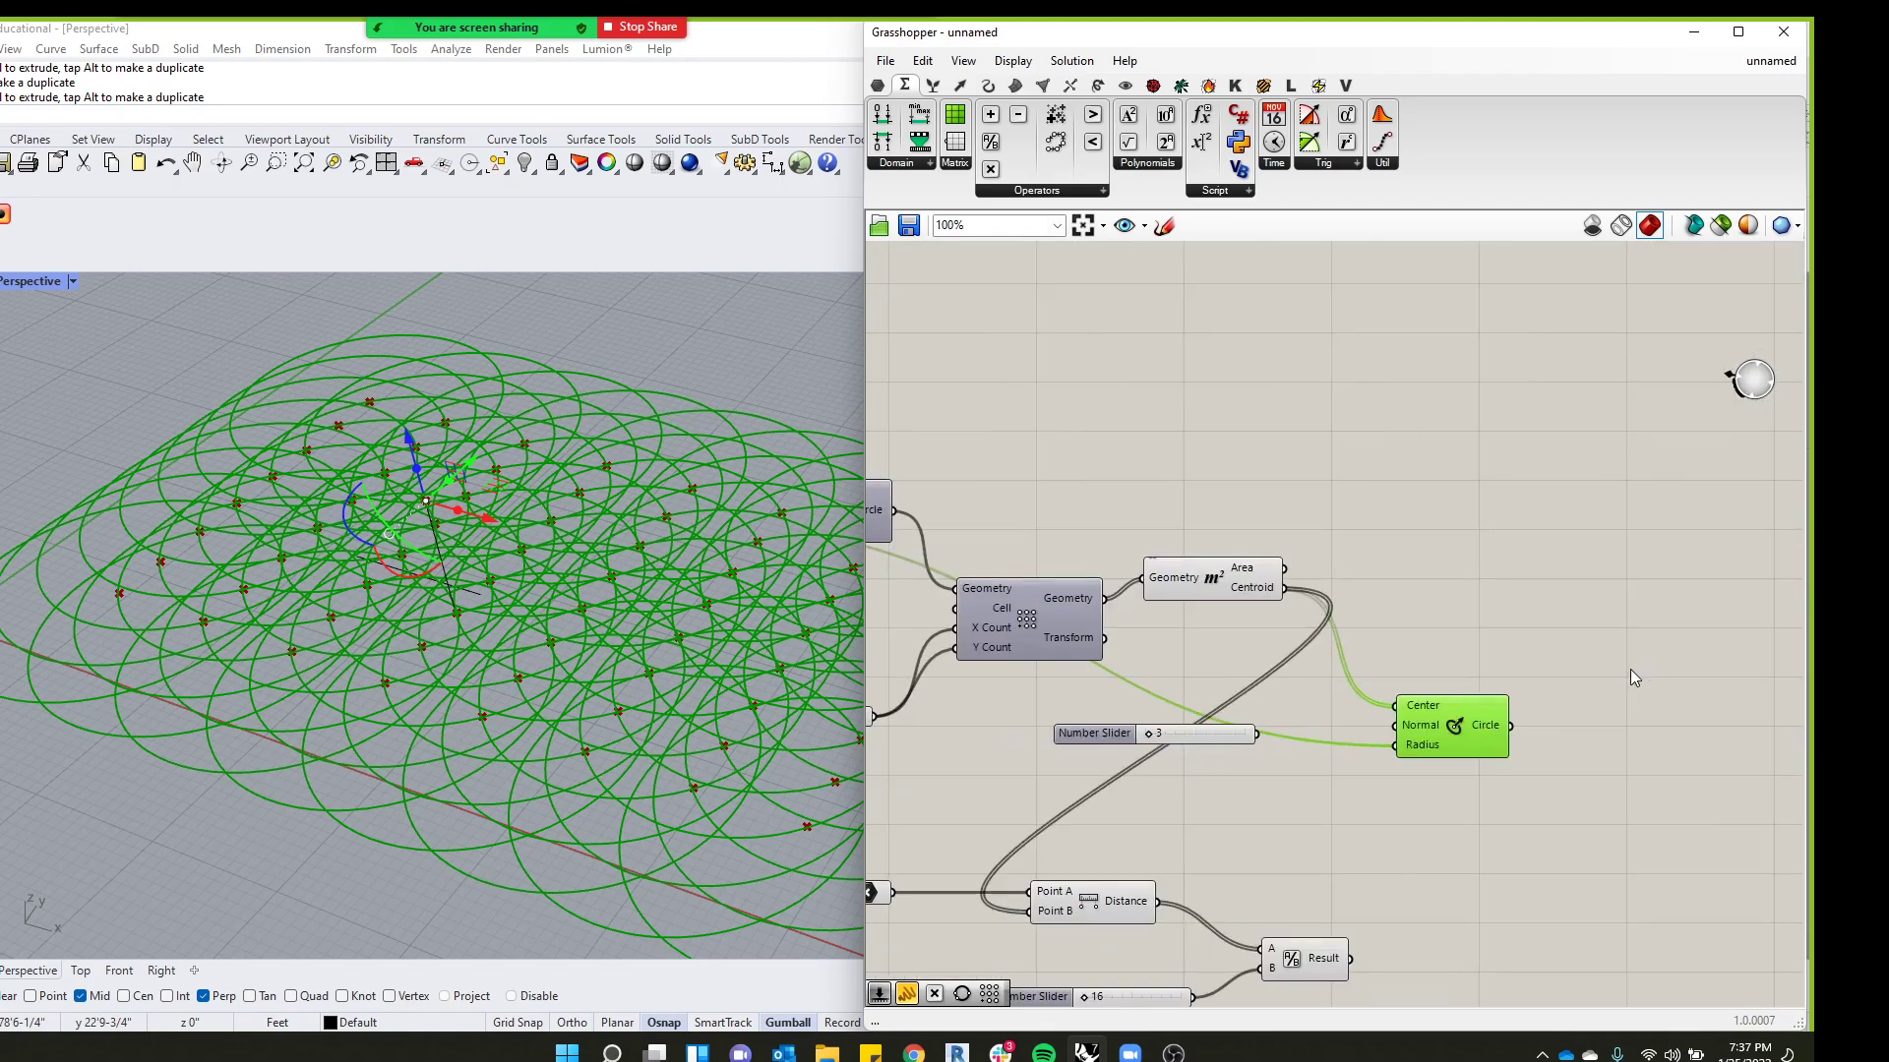
drag(1481, 729, 1516, 684)
scroll(1467, 688, up, 3)
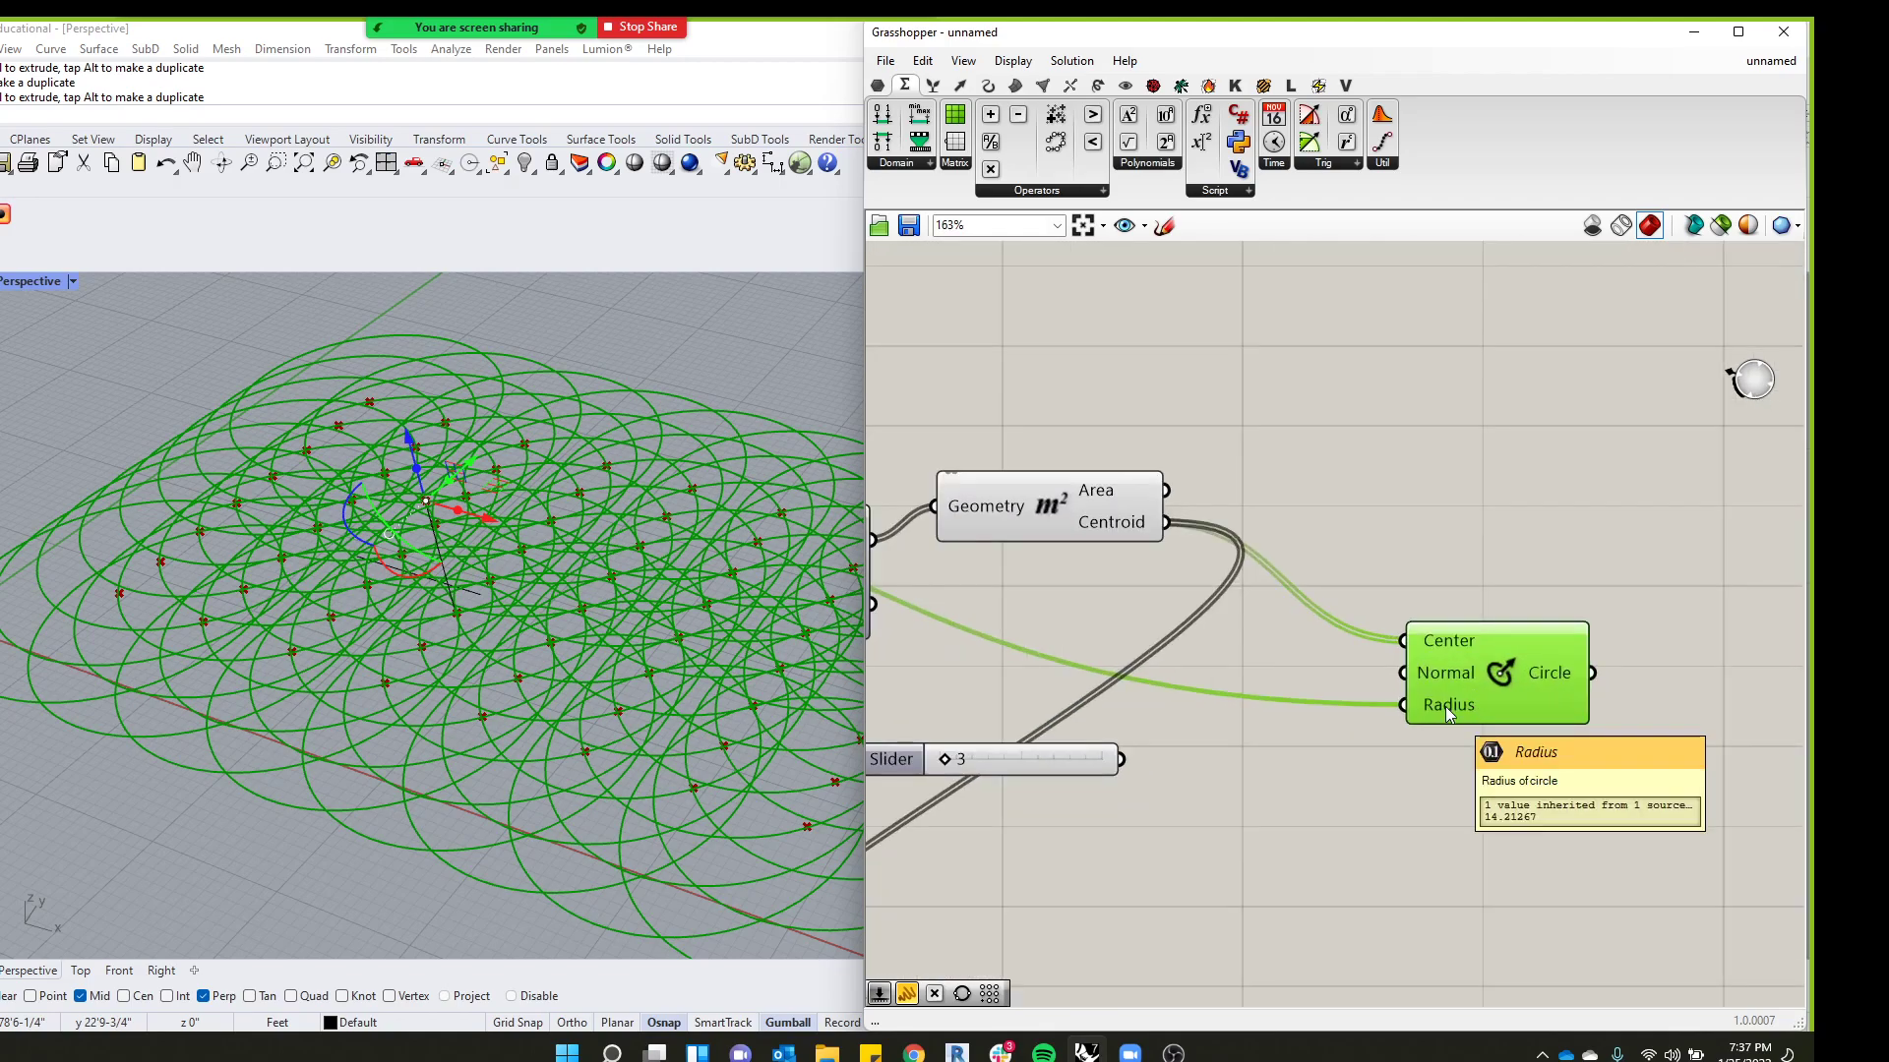
scroll(1444, 706, down, 3)
scroll(1126, 732, up, 3)
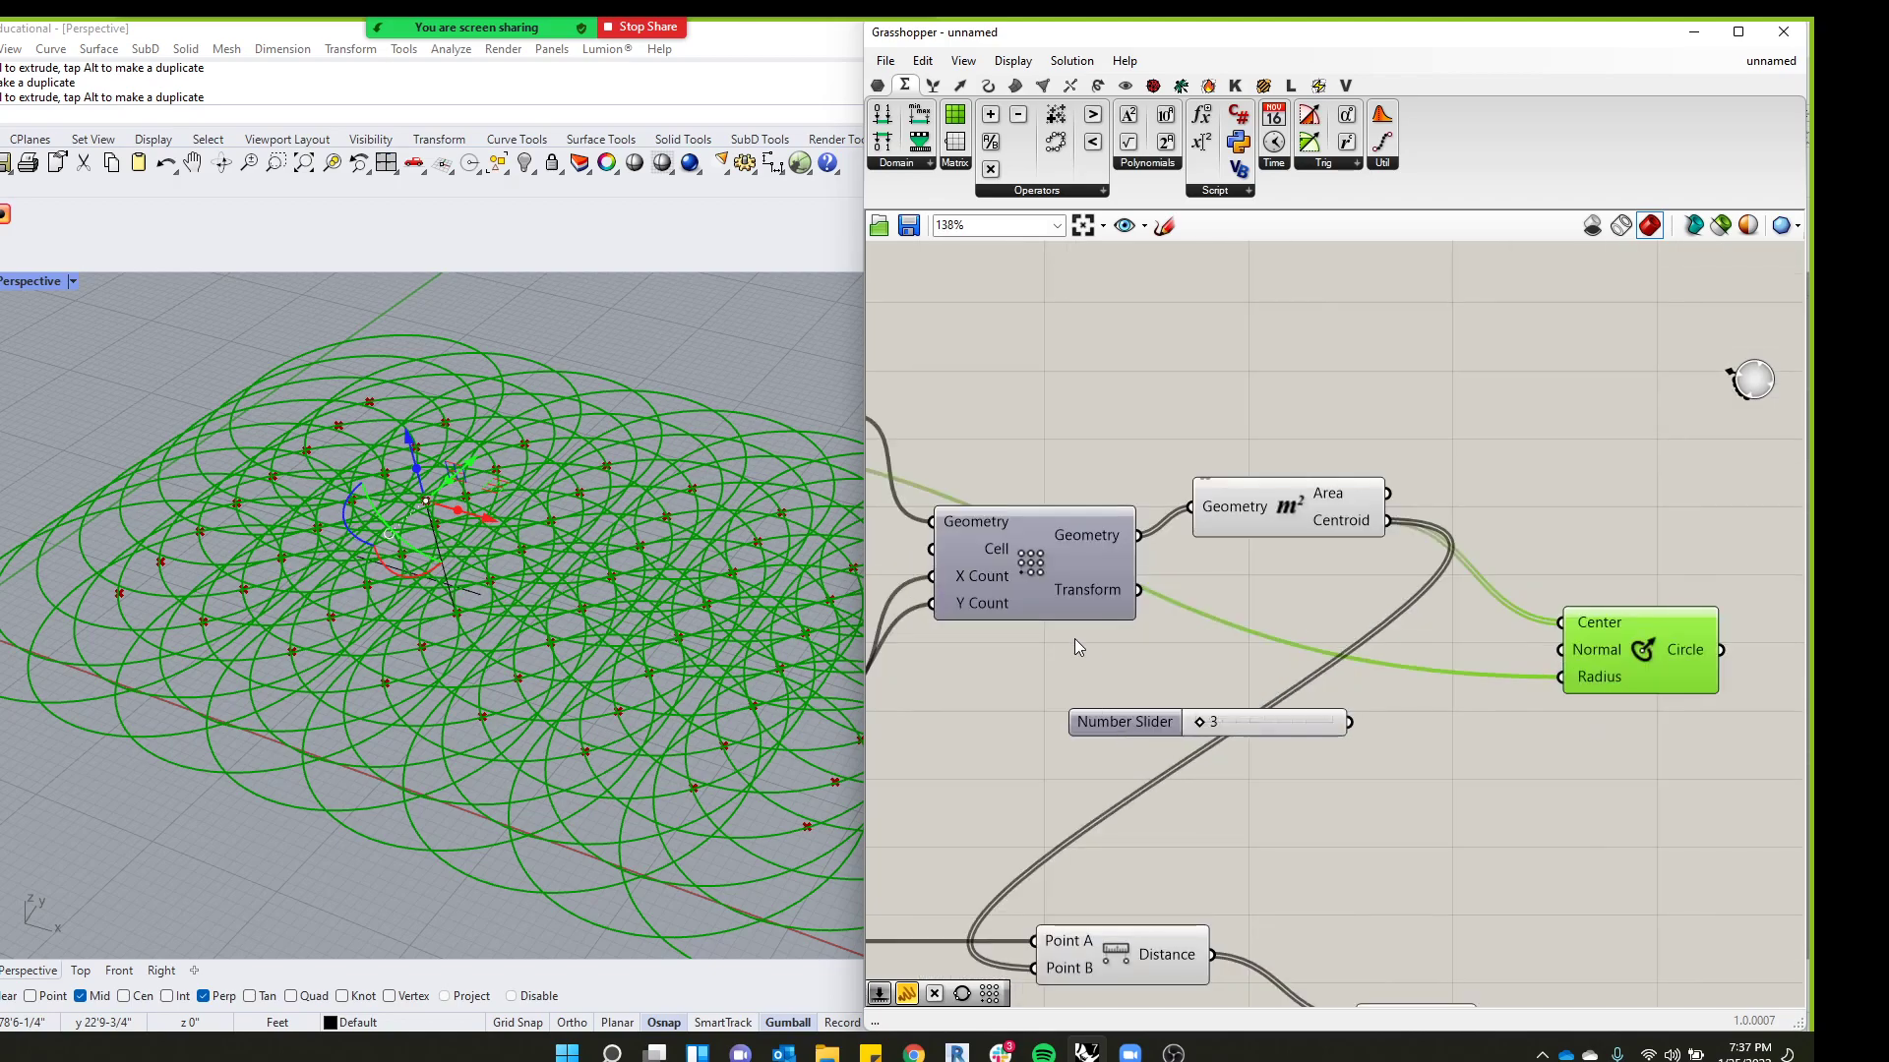
Try the array's Transform output as the final Circle's Radius source and read the component's error message
drag(1140, 591, 1561, 677)
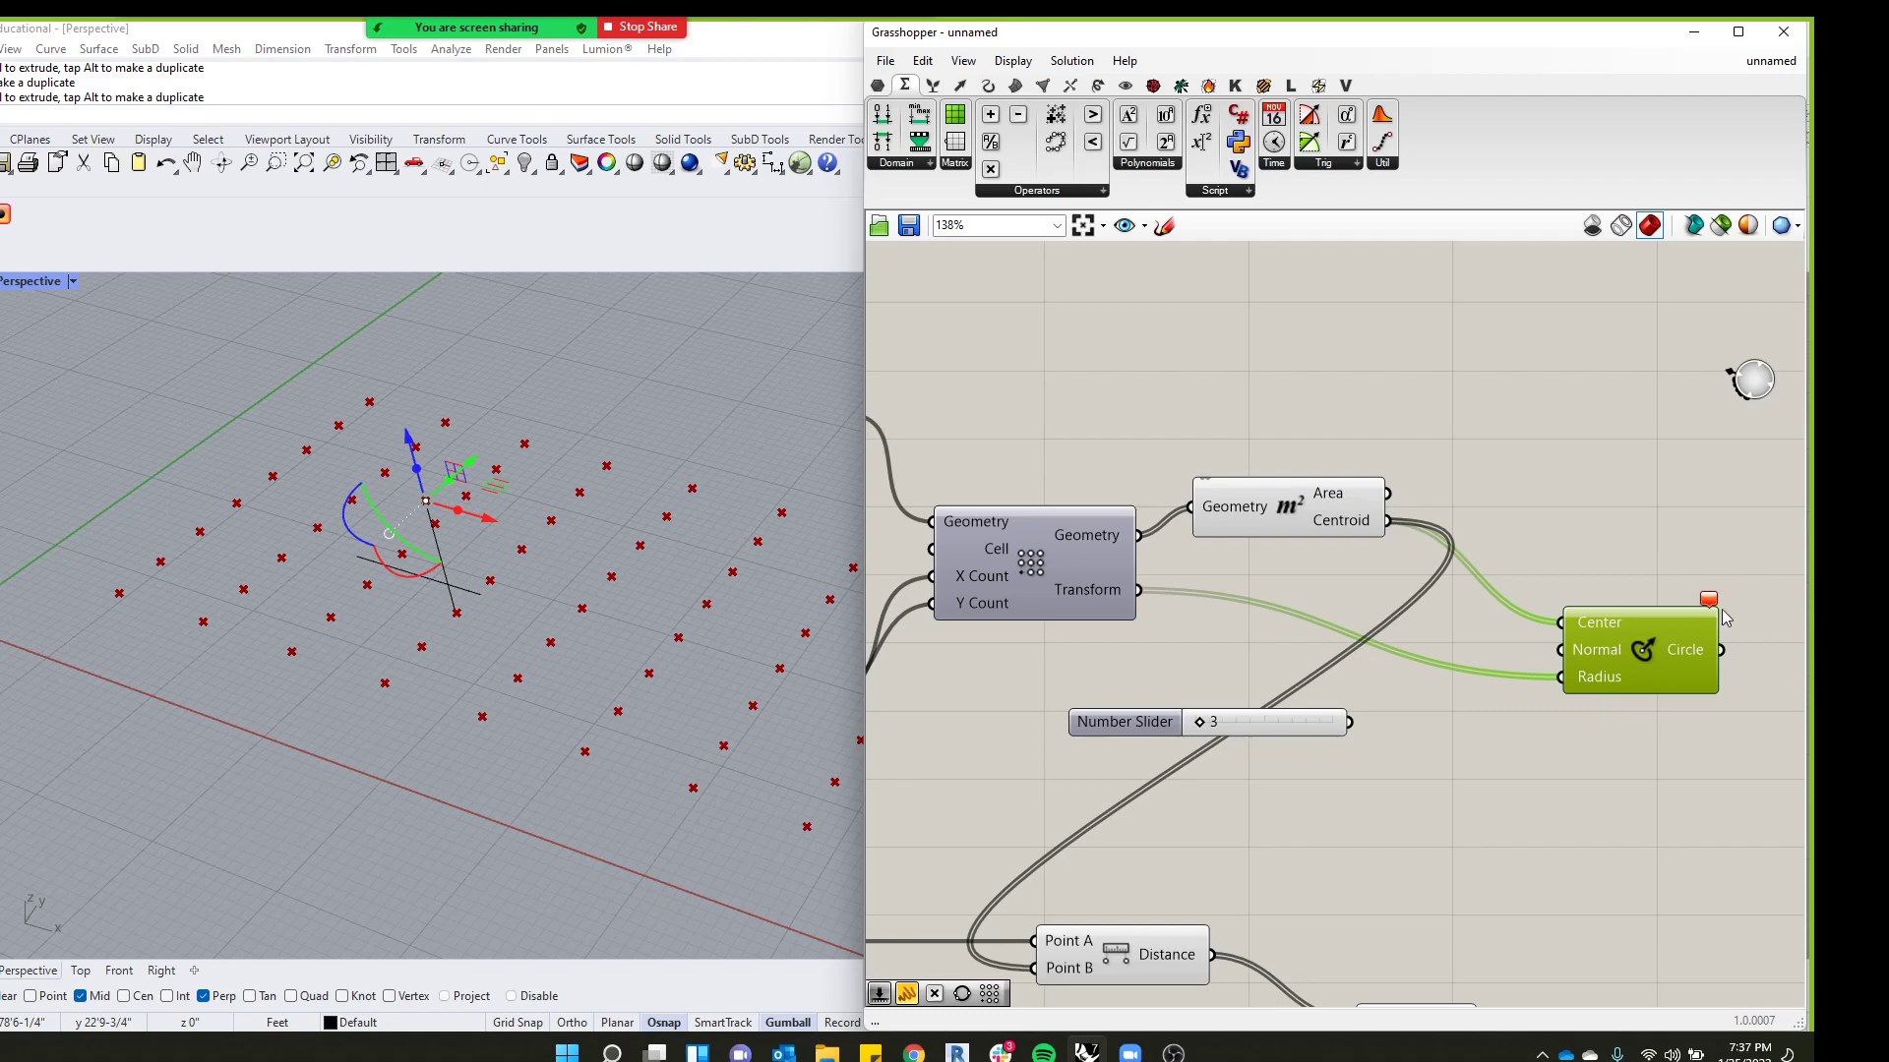
click(1583, 541)
mouse_move(1708, 602)
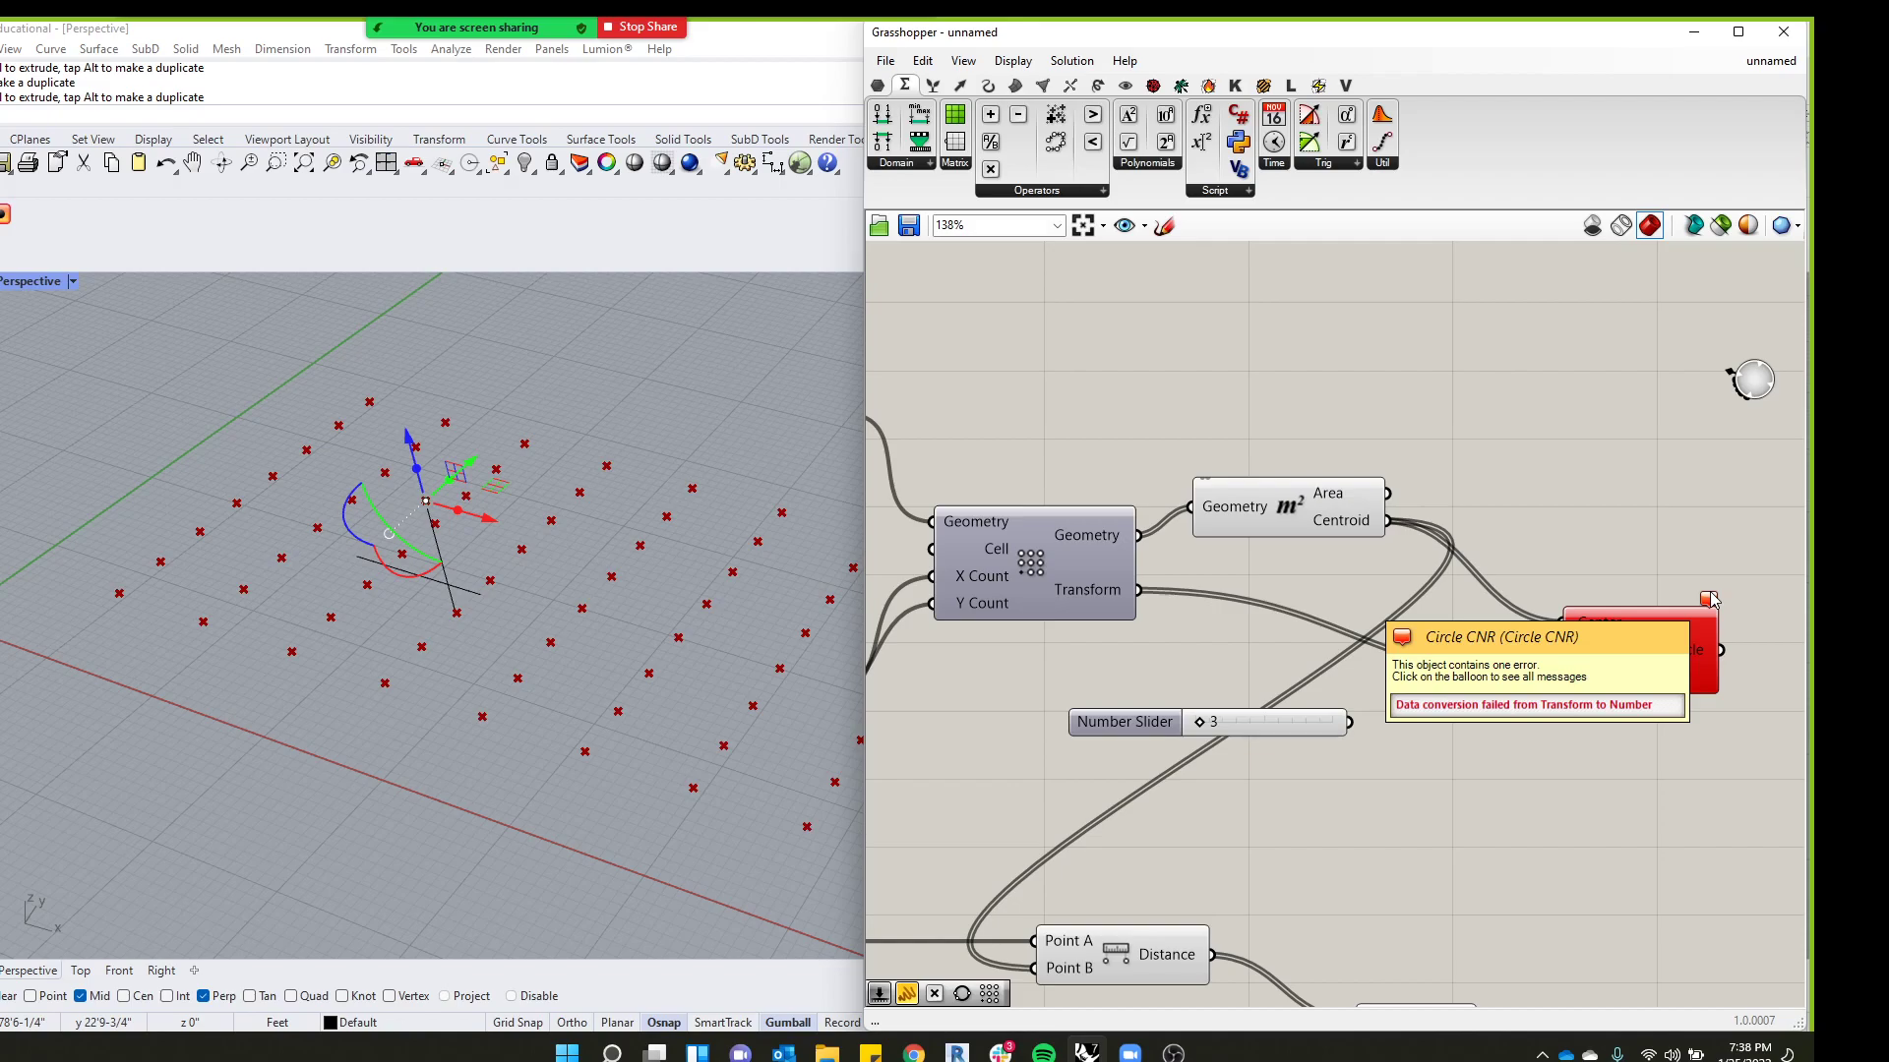
Add a Panel above the Area component, feed it the array's Transform output, and enlarge it to read the list
scroll(1712, 600, up, 1)
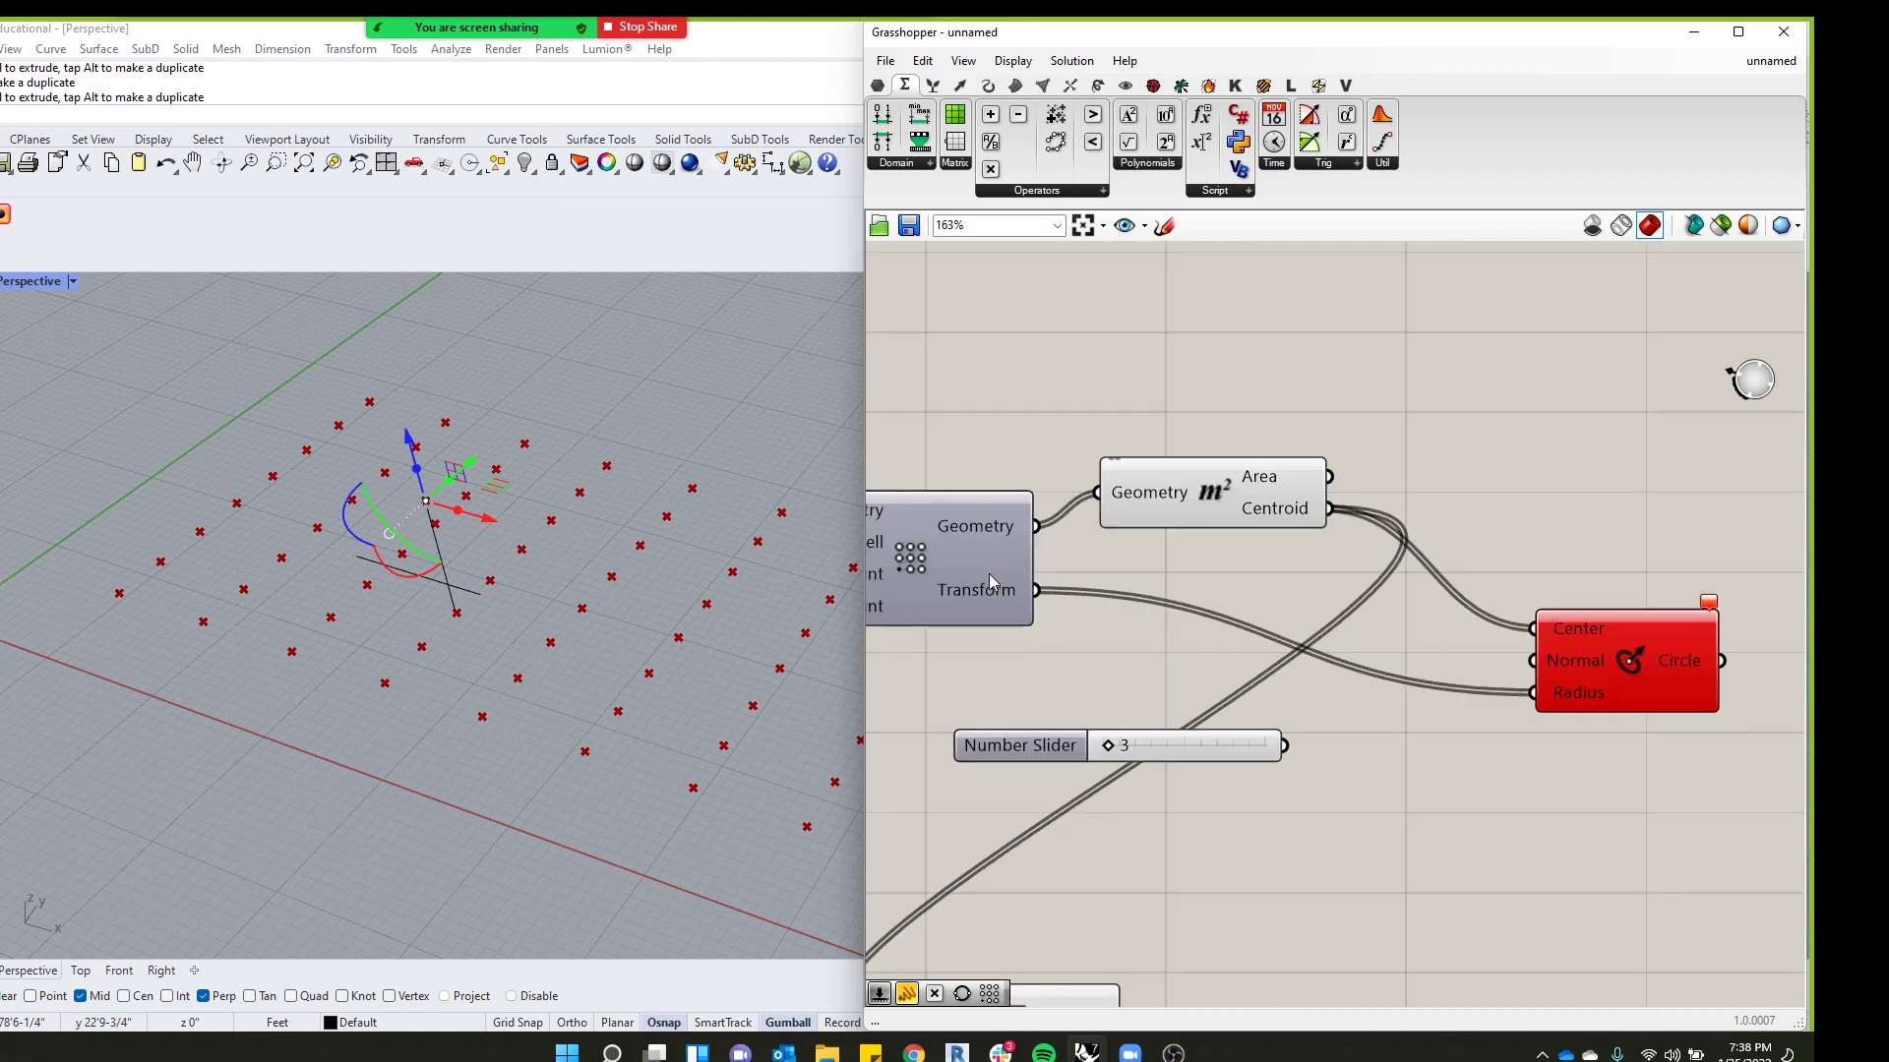
mouse_move(979, 593)
scroll(979, 593, down, 3)
middle_click(1067, 429)
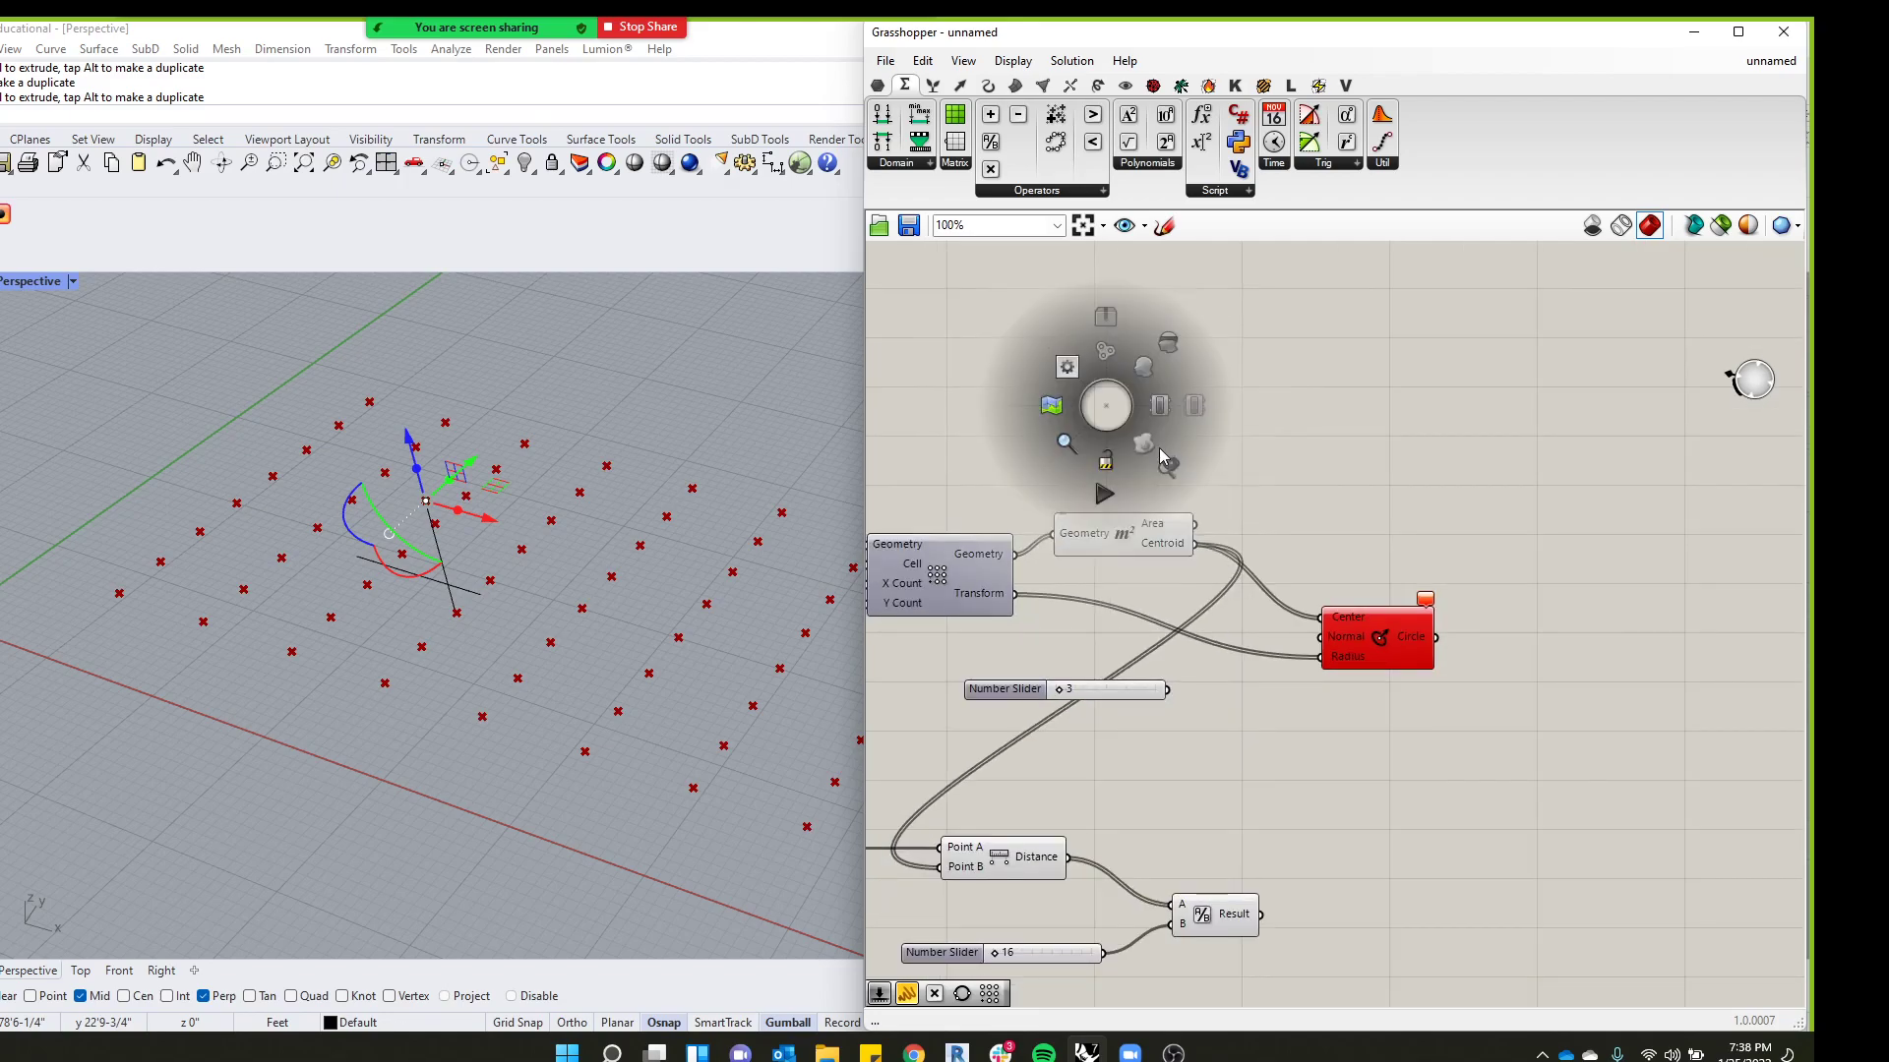
click(877, 85)
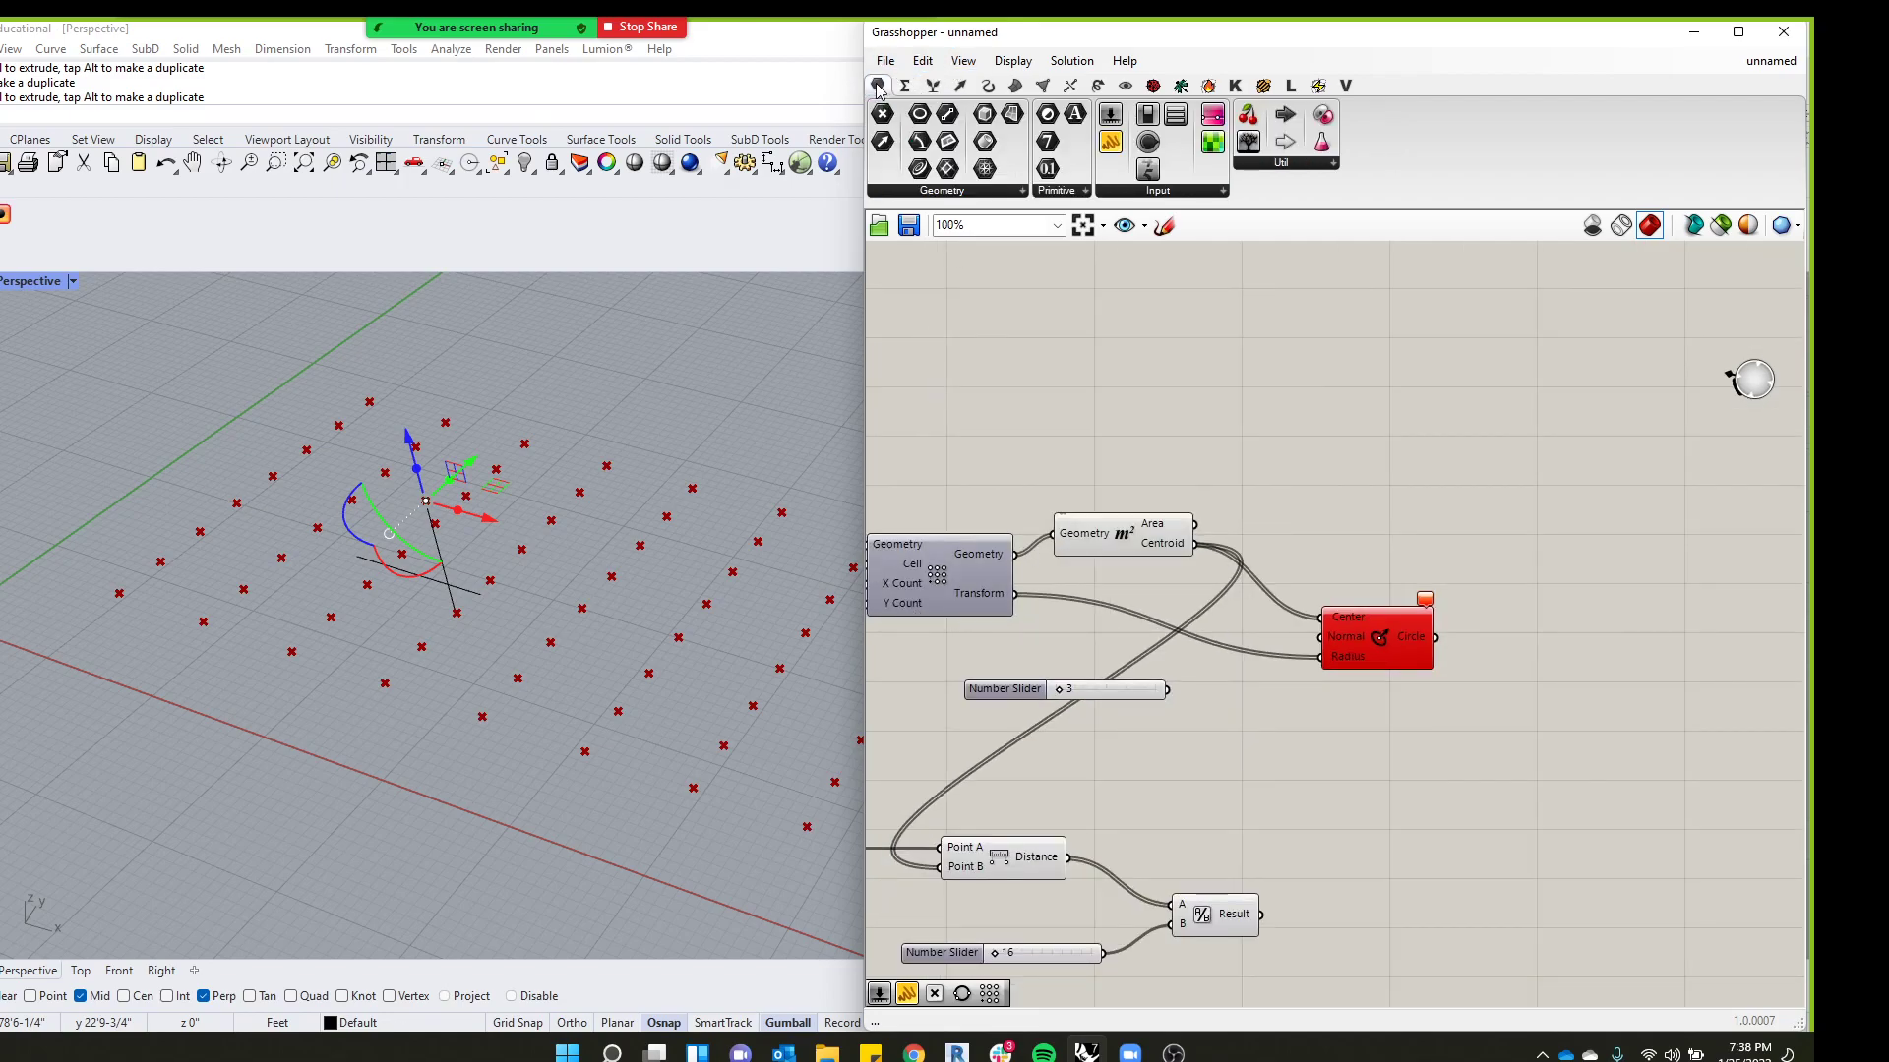
drag(1111, 145, 1116, 340)
drag(1014, 594, 1147, 329)
scroll(1184, 350, up, 4)
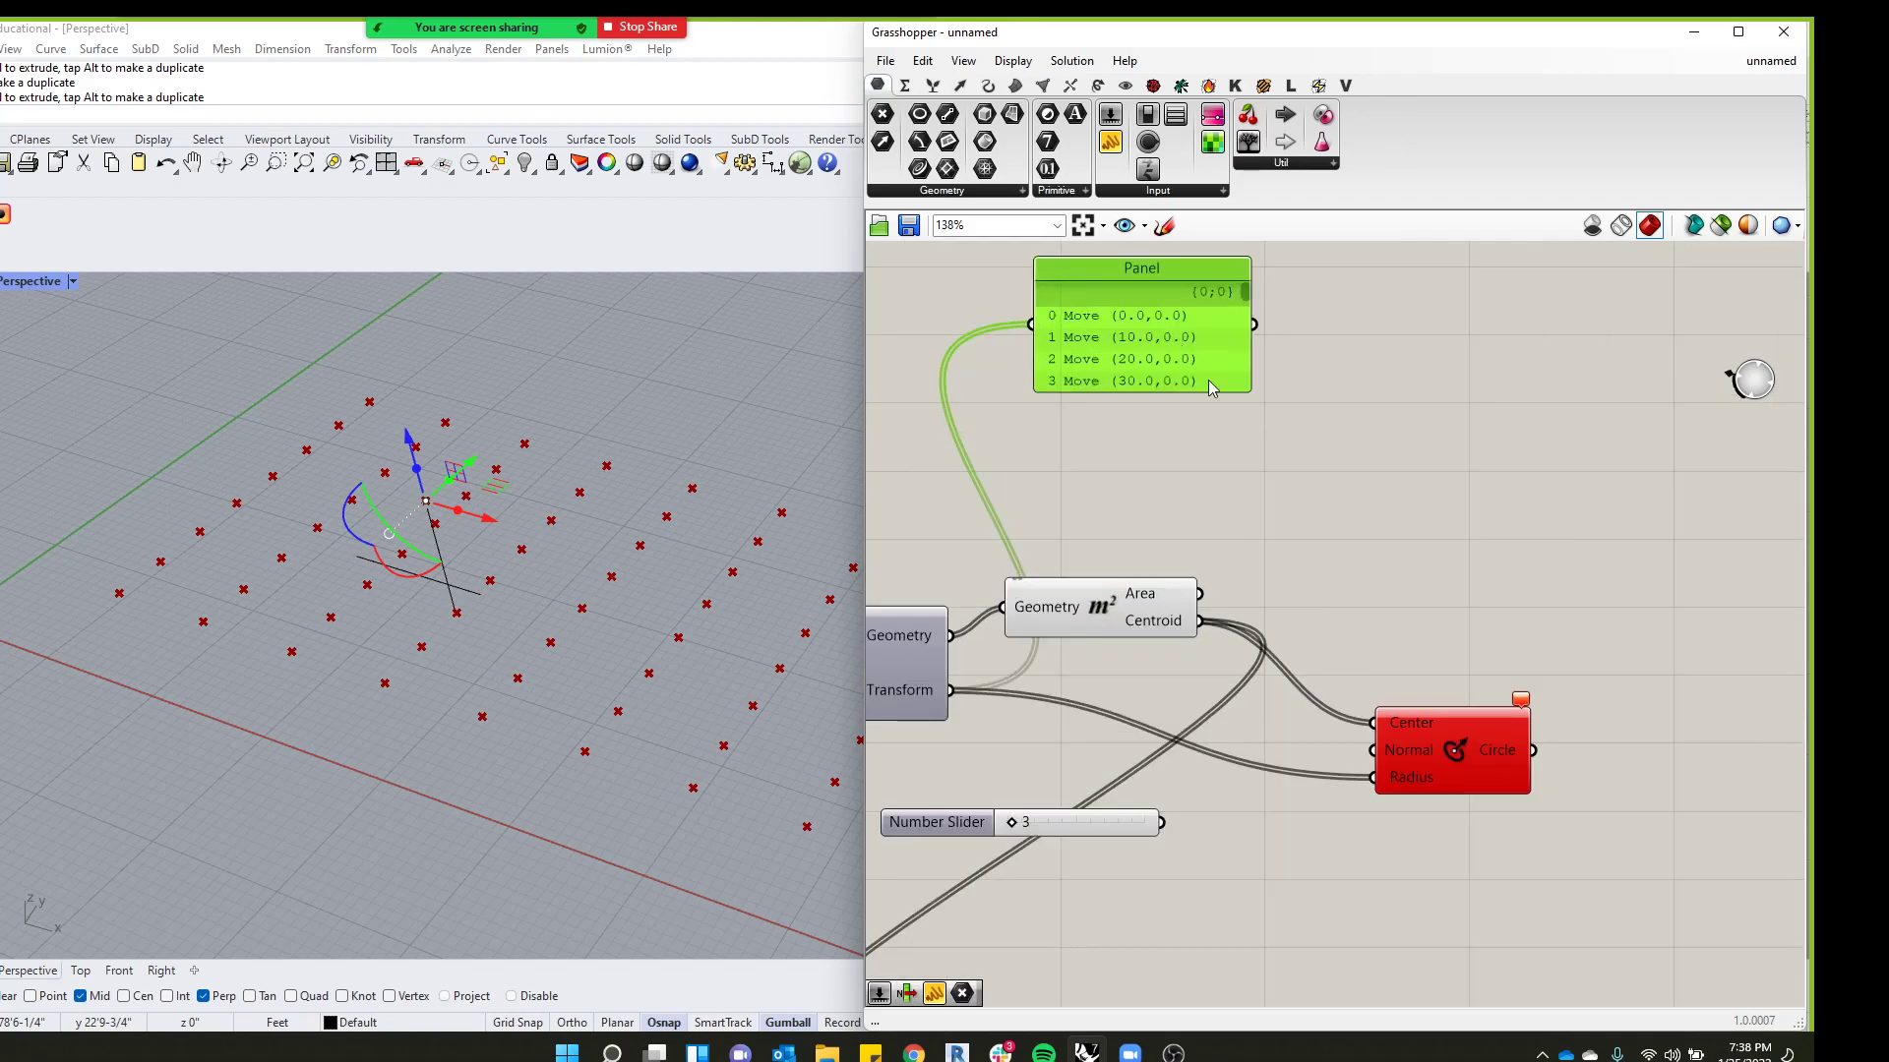
click(1207, 477)
drag(1226, 396, 1217, 590)
scroll(1195, 459, down, 3)
drag(1185, 450, 1270, 391)
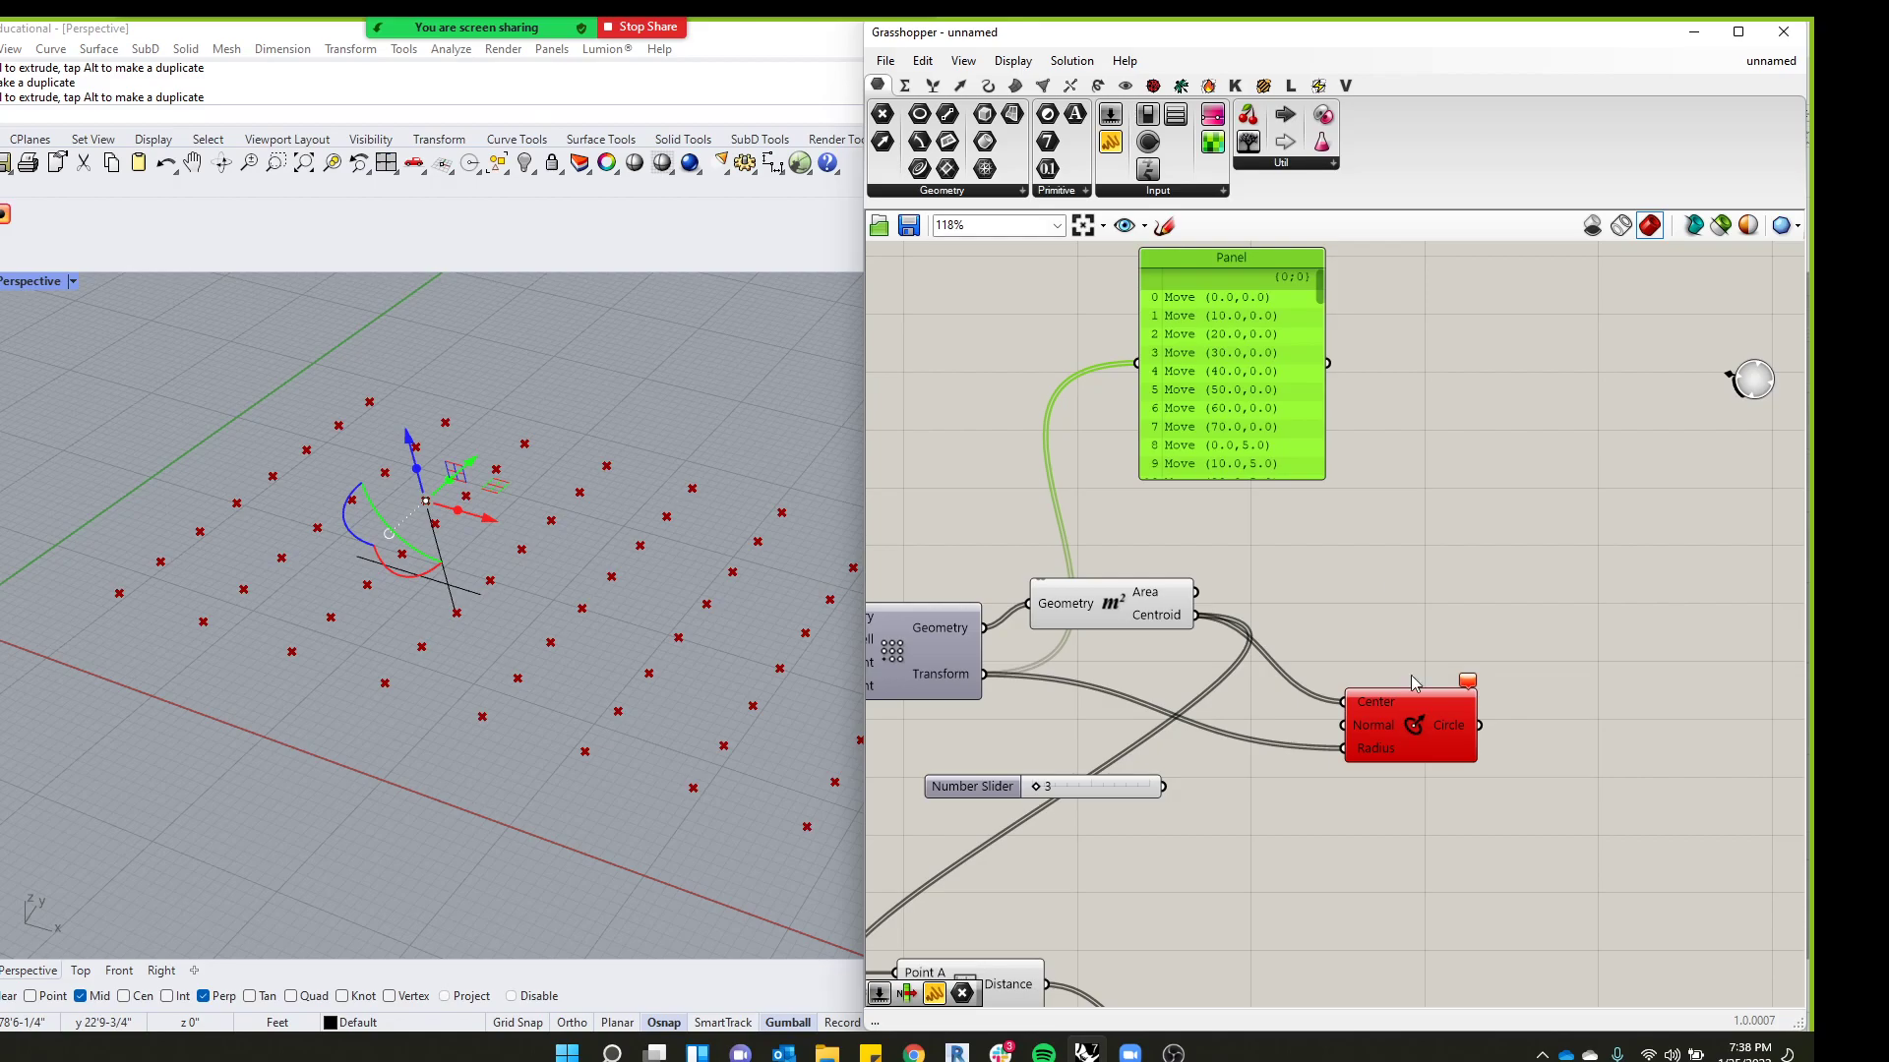
Reconnect the Division component's Result output to the final Circle's Radius input and delete the Transform panel
scroll(1389, 576, down, 4)
scroll(1354, 906, up, 1)
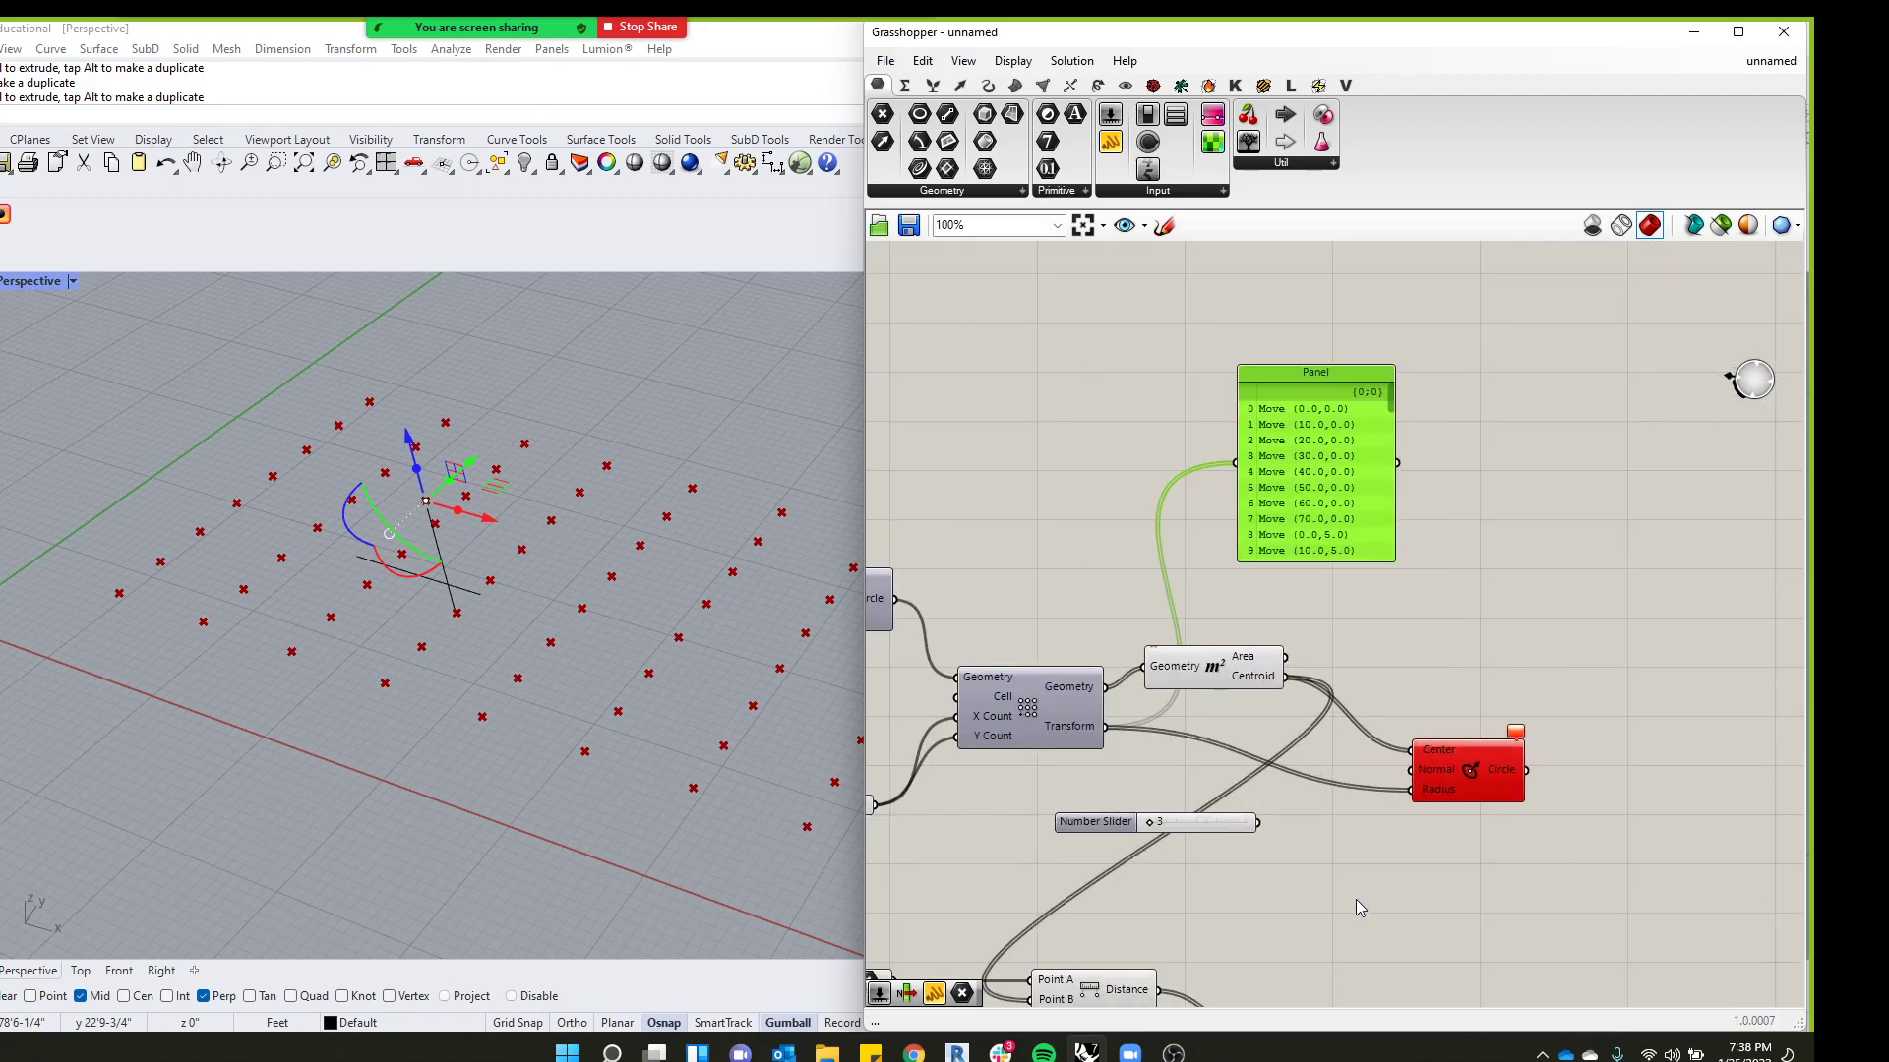
scroll(1369, 976, up, 1)
scroll(1367, 976, up, 1)
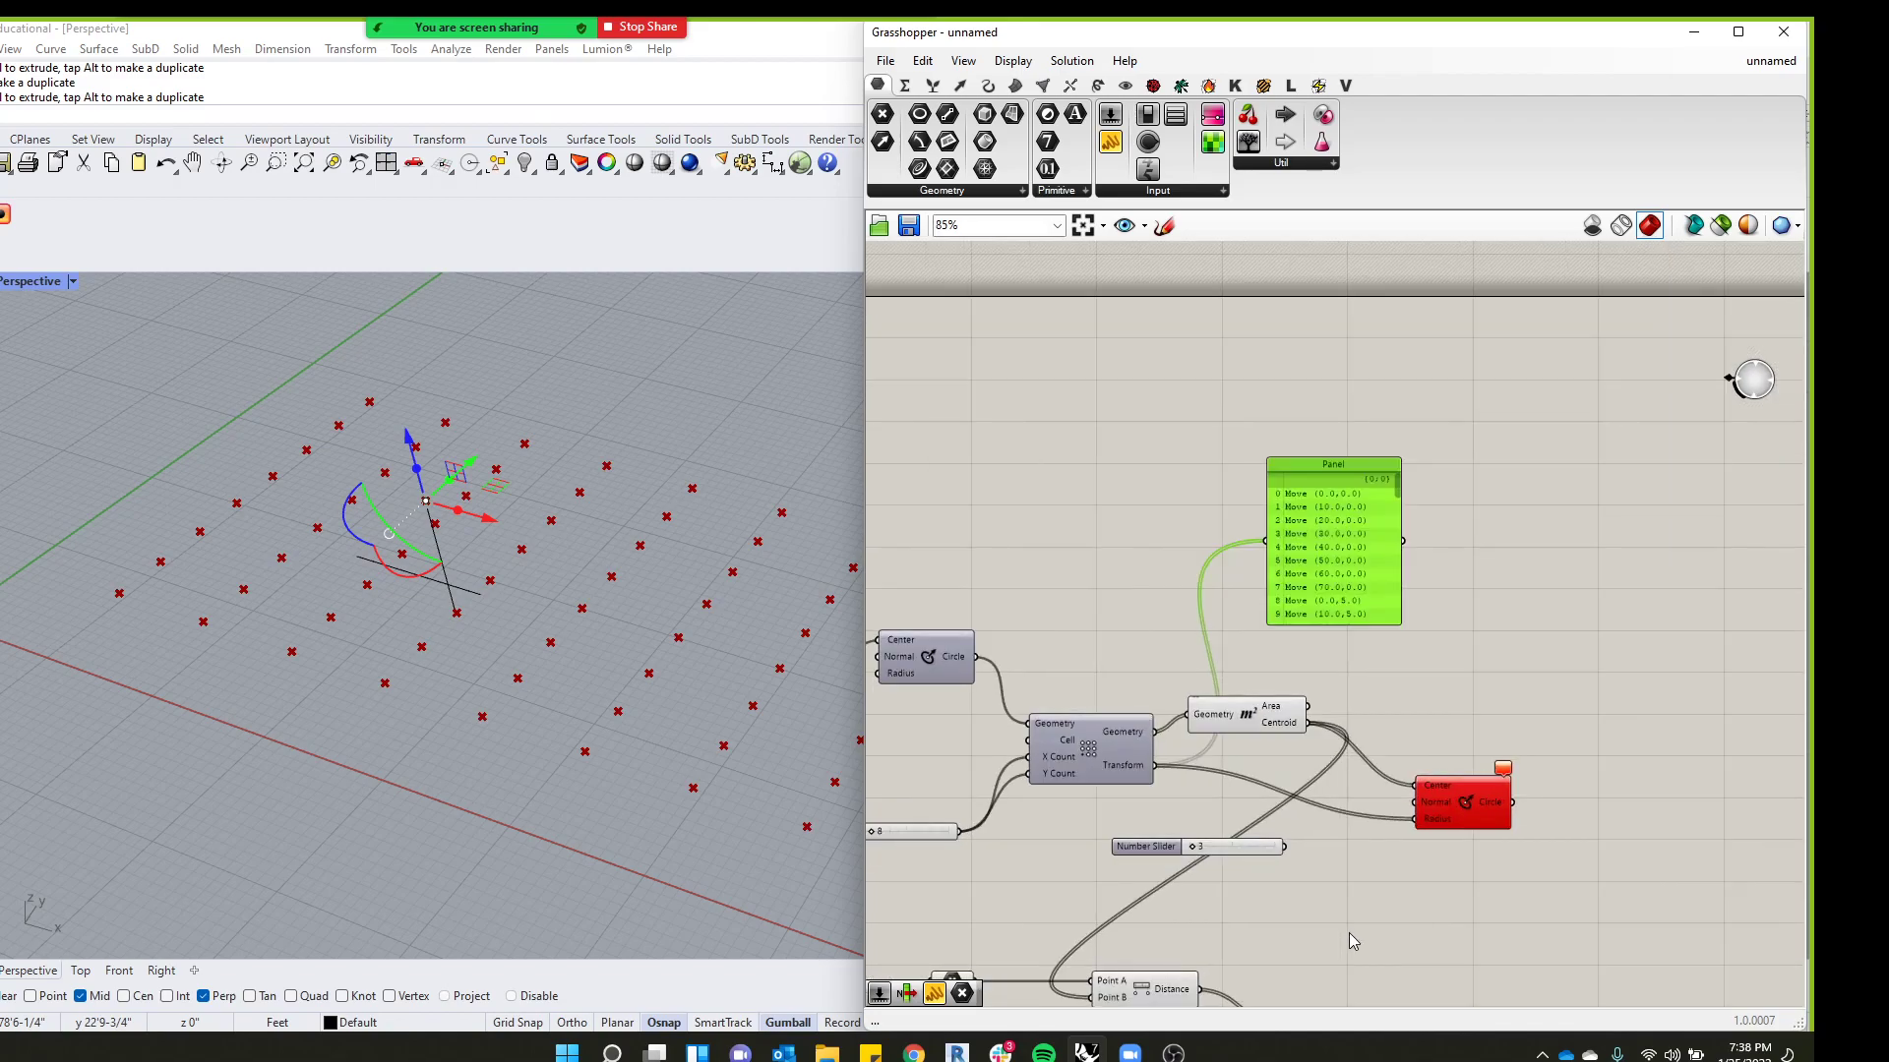
click(1351, 930)
middle_click(1355, 925)
scroll(1547, 735, down, 3)
scroll(1556, 905, up, 3)
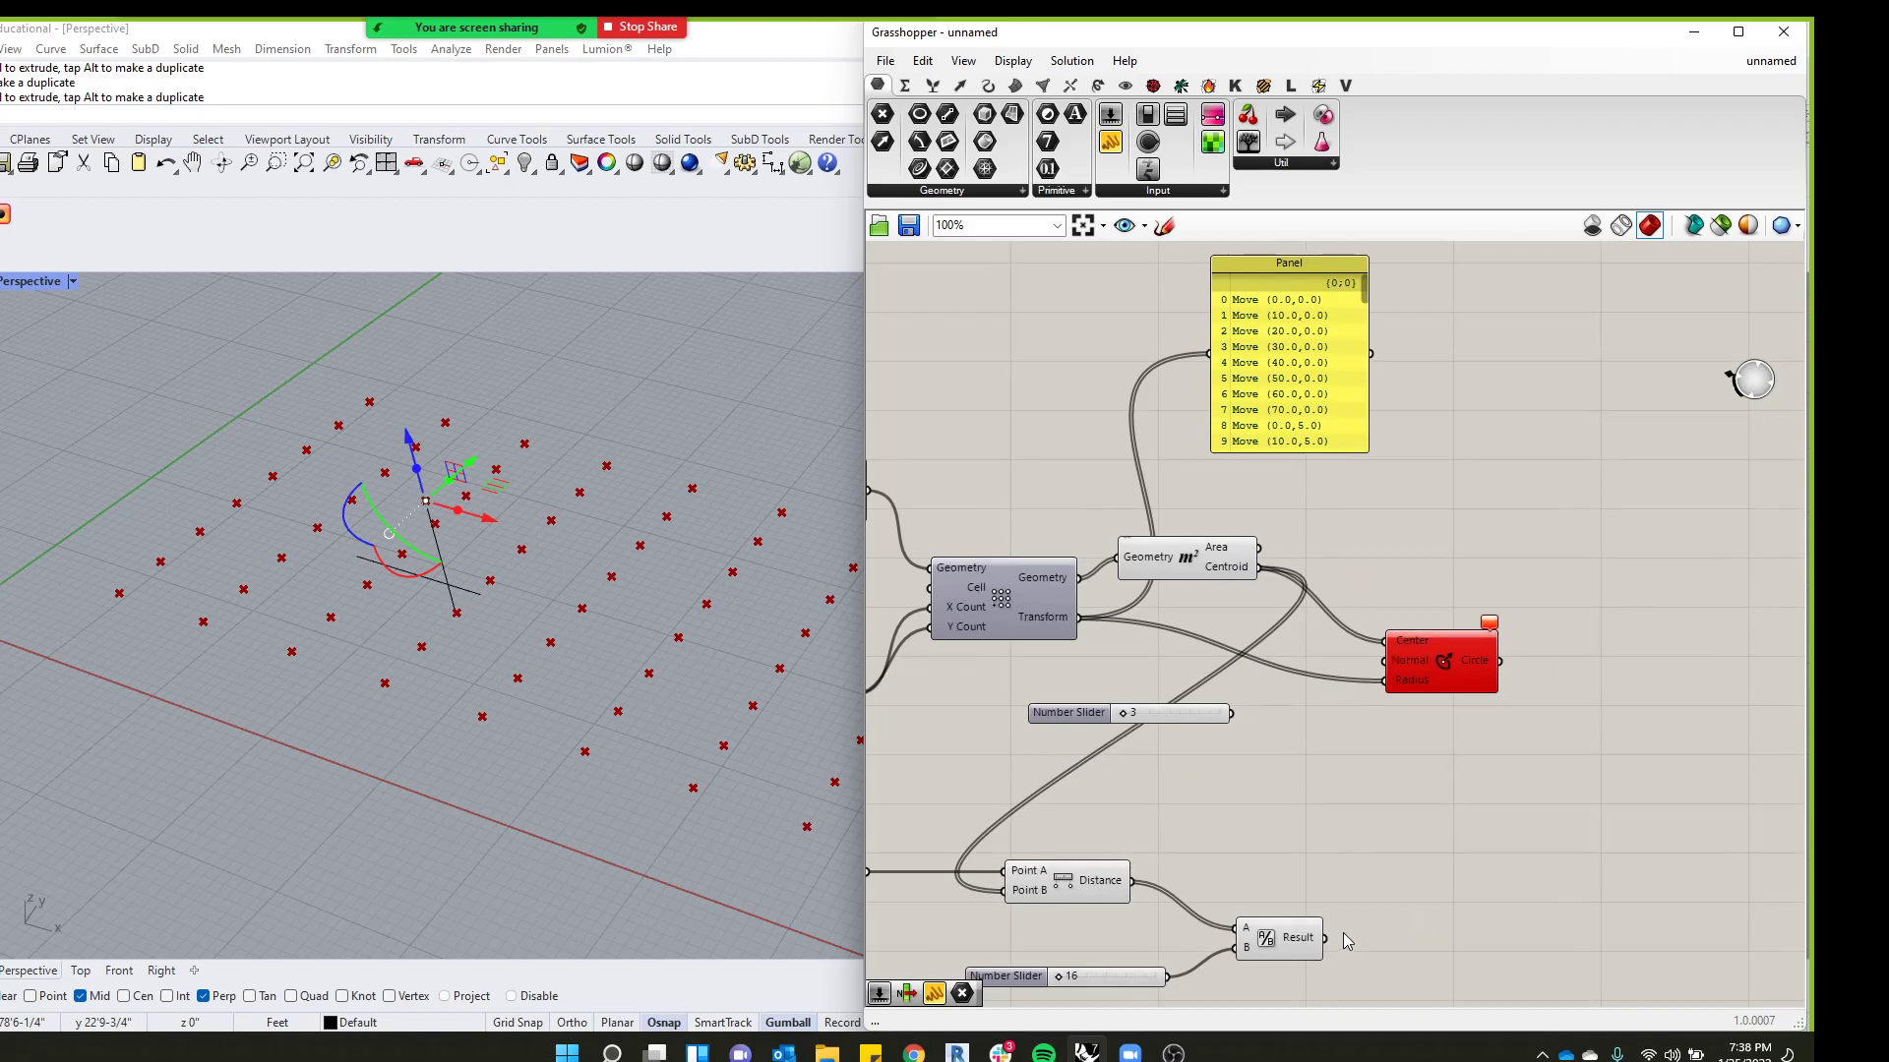
drag(1325, 937, 1385, 681)
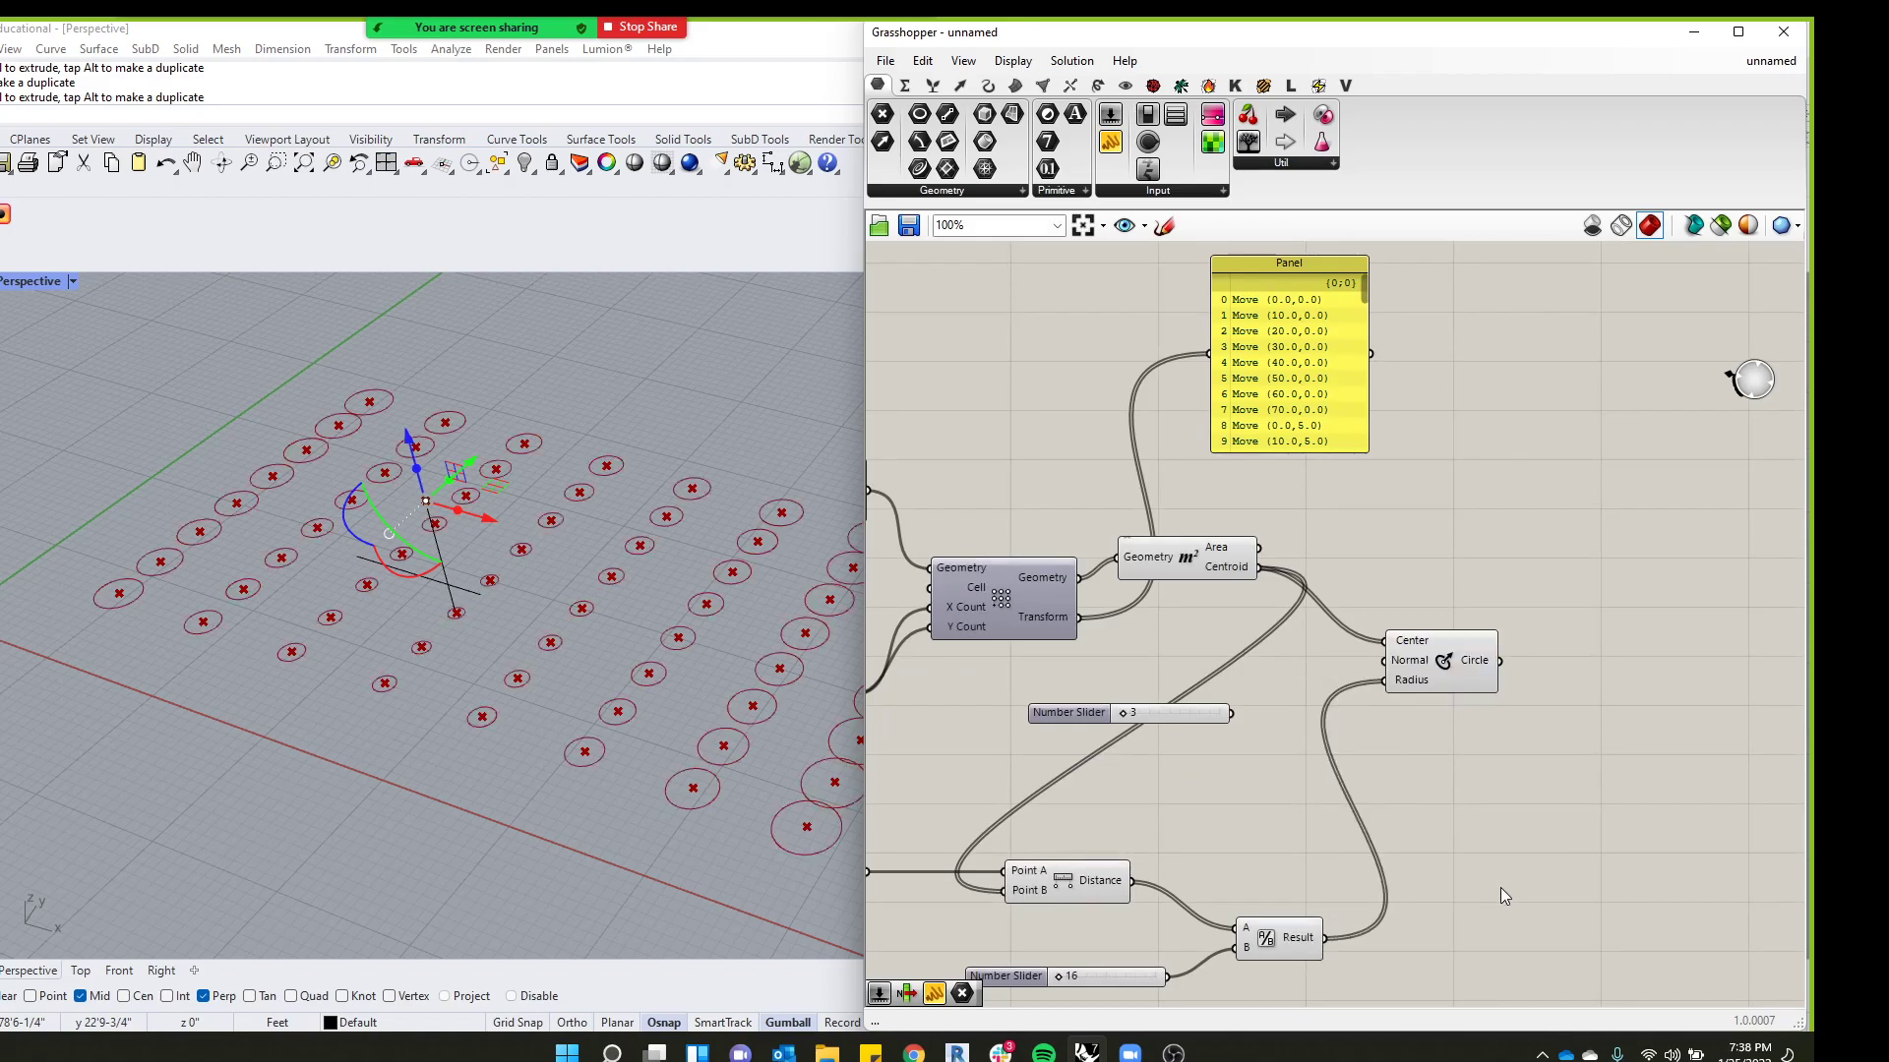
click(1343, 366)
key(Delete)
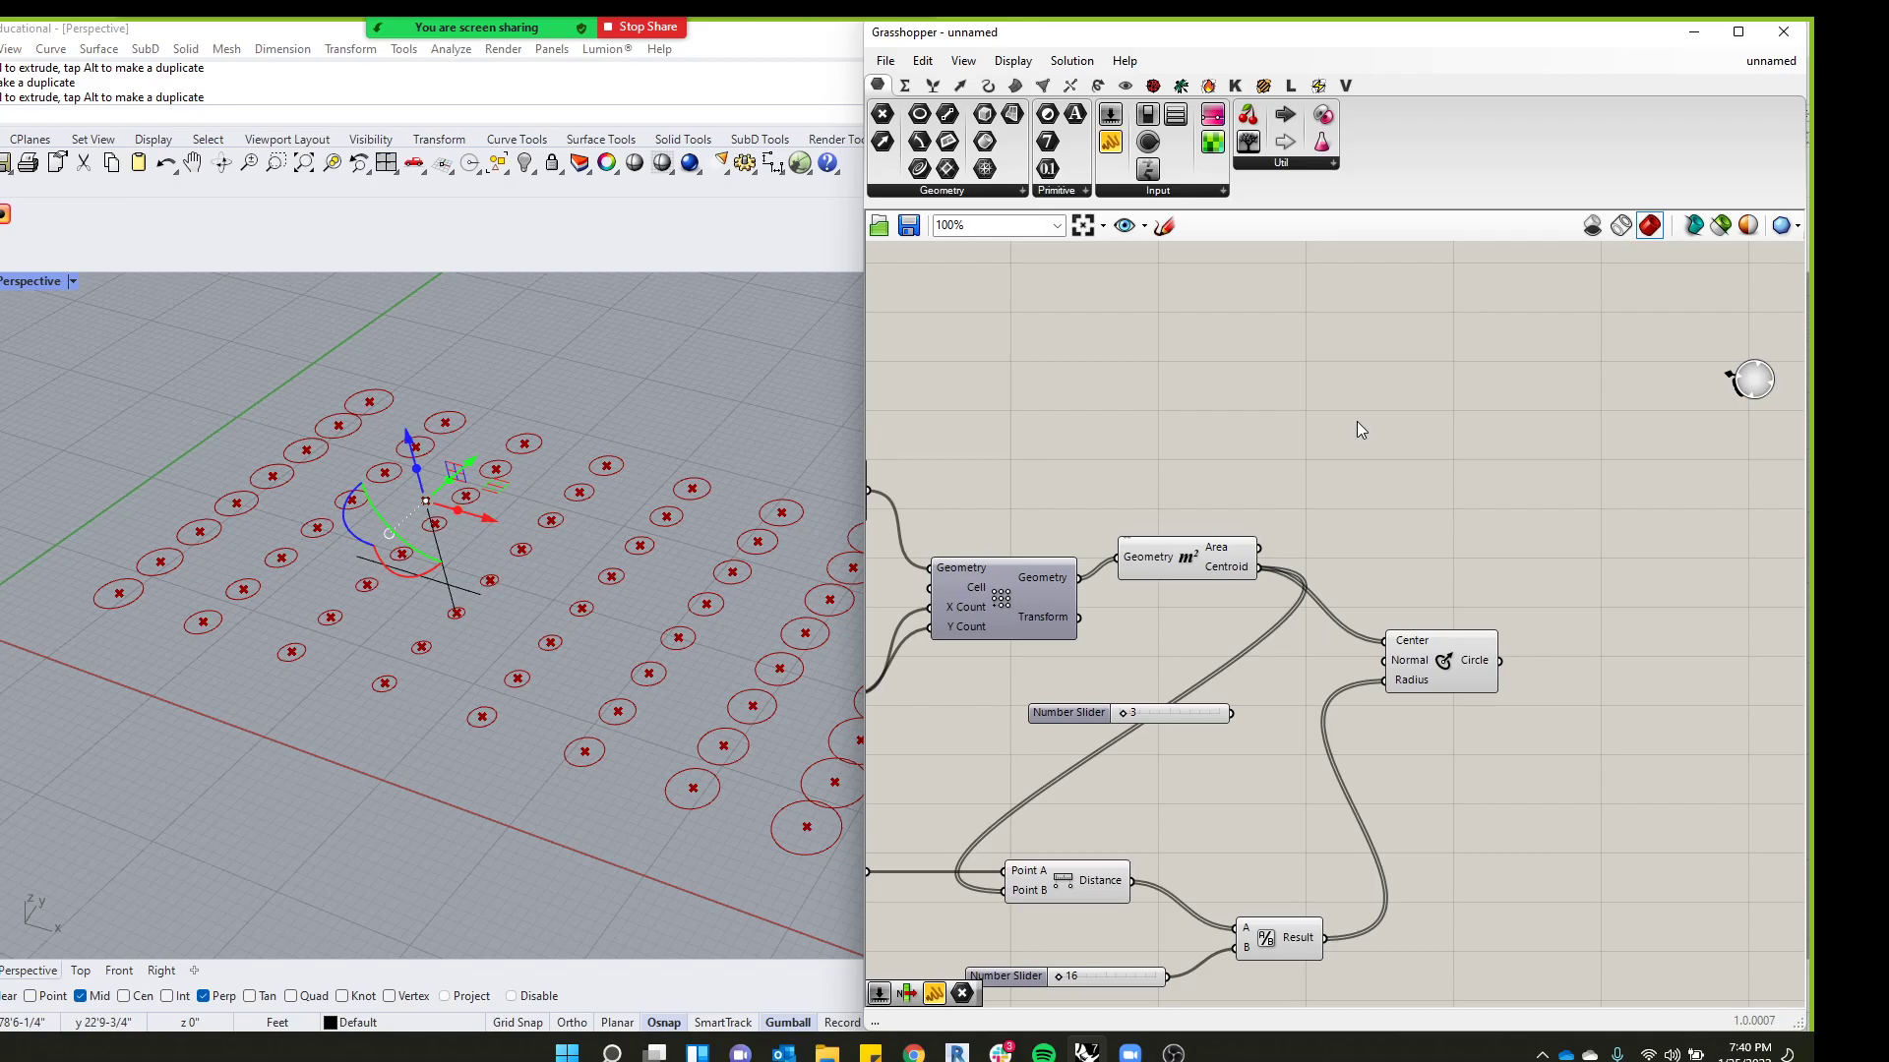
Add a Polar Array component above the final Circle component and inspect its Angle input
scroll(1216, 474, down, 2)
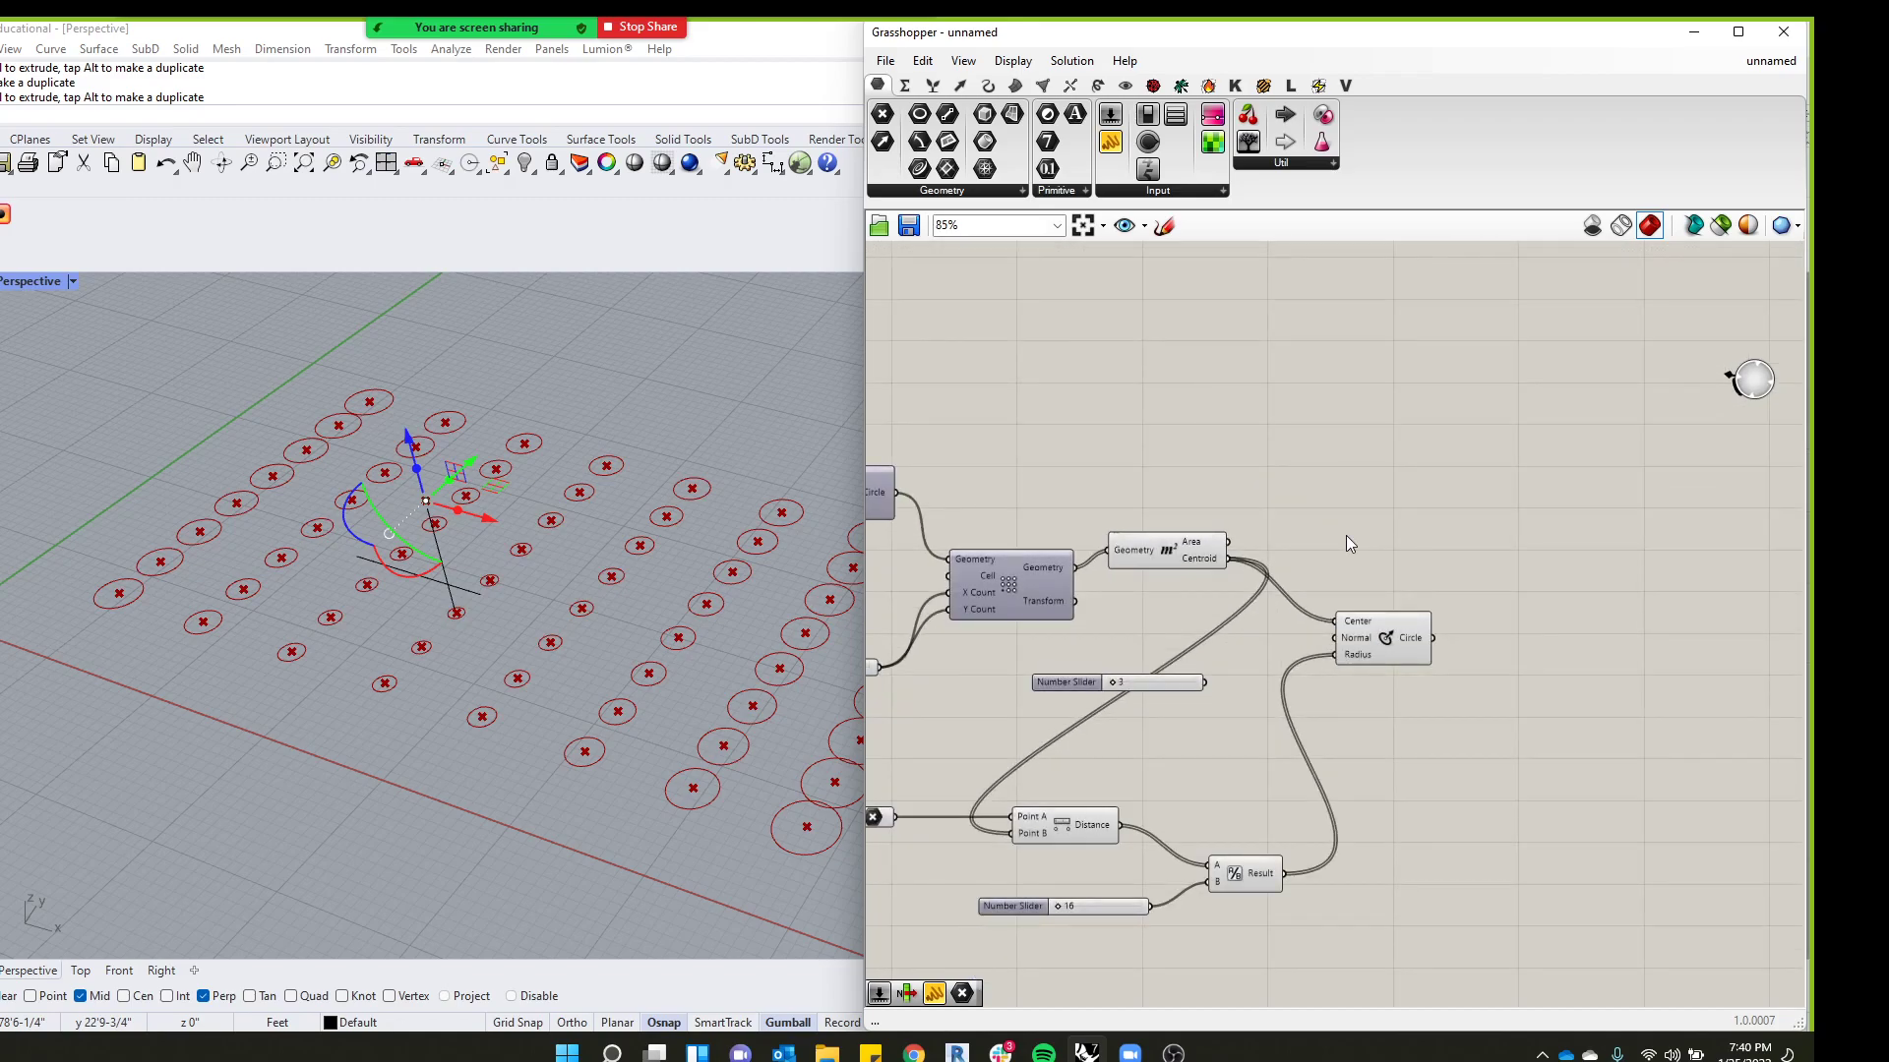
scroll(1338, 521, up, 2)
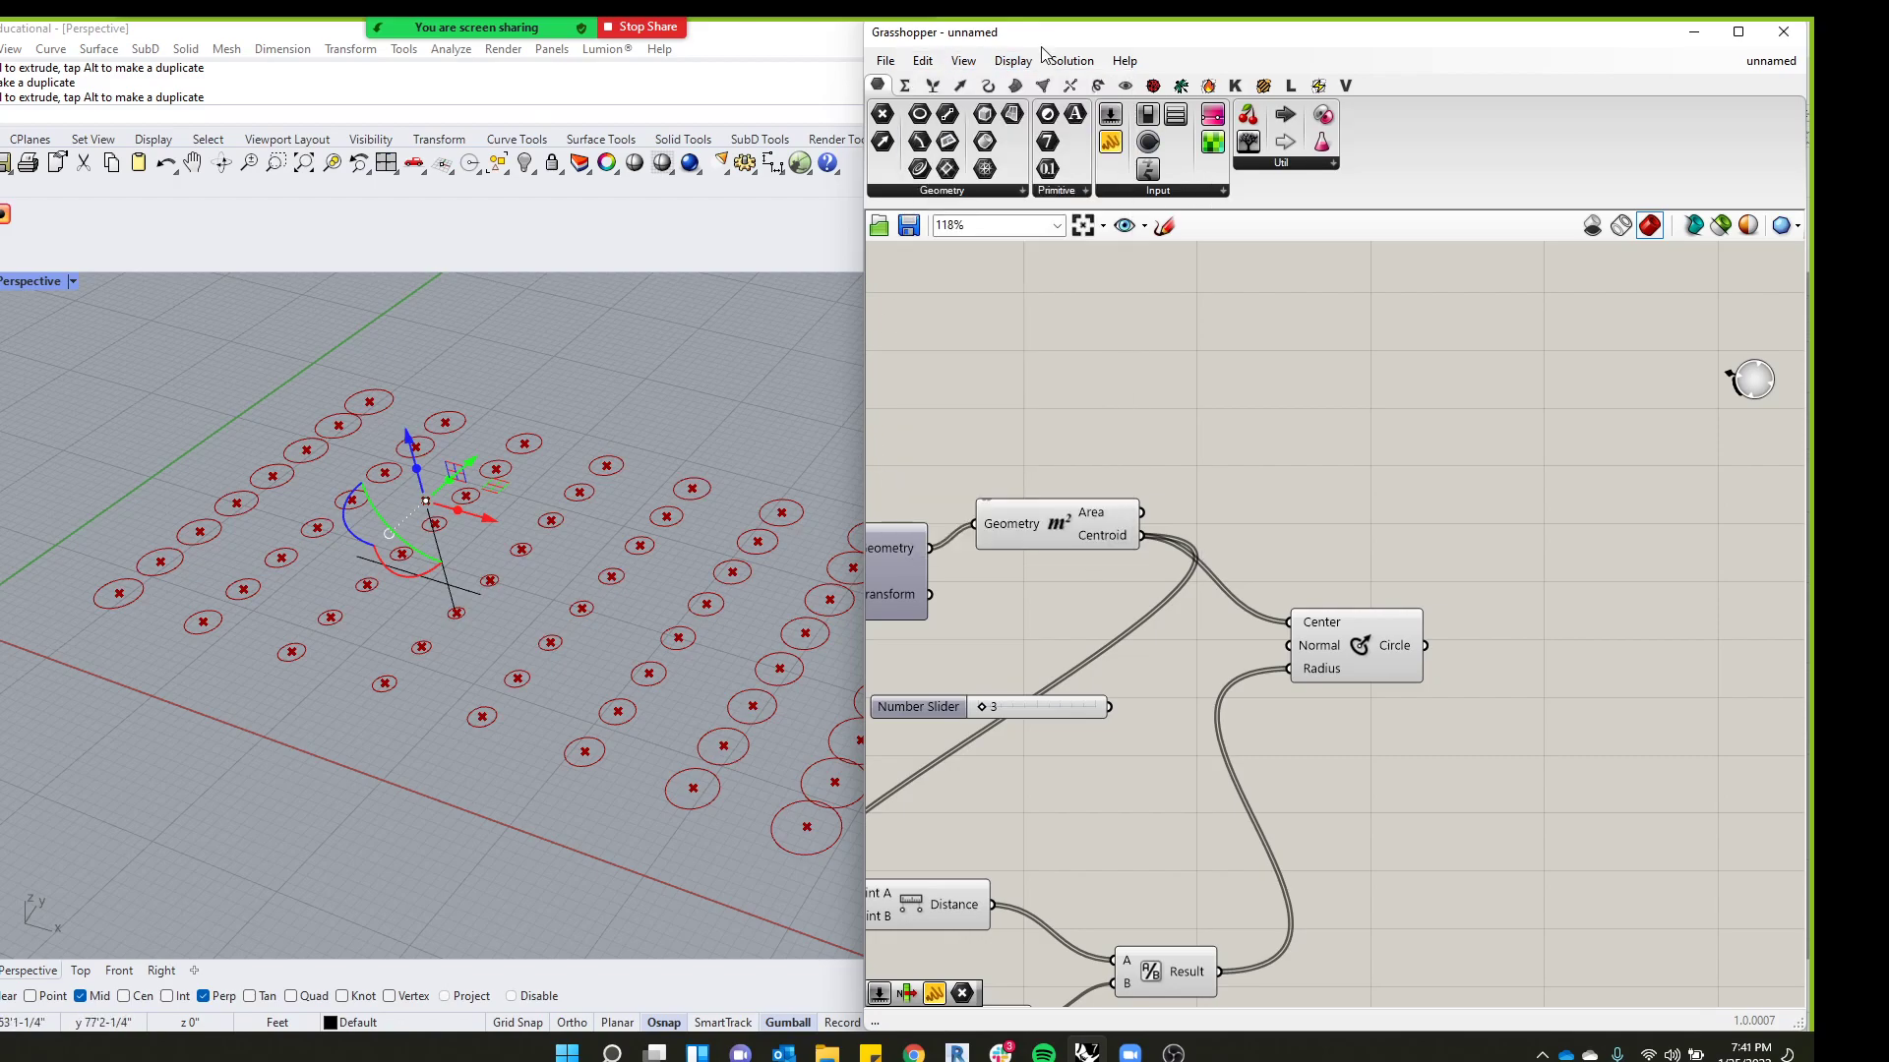
click(1015, 85)
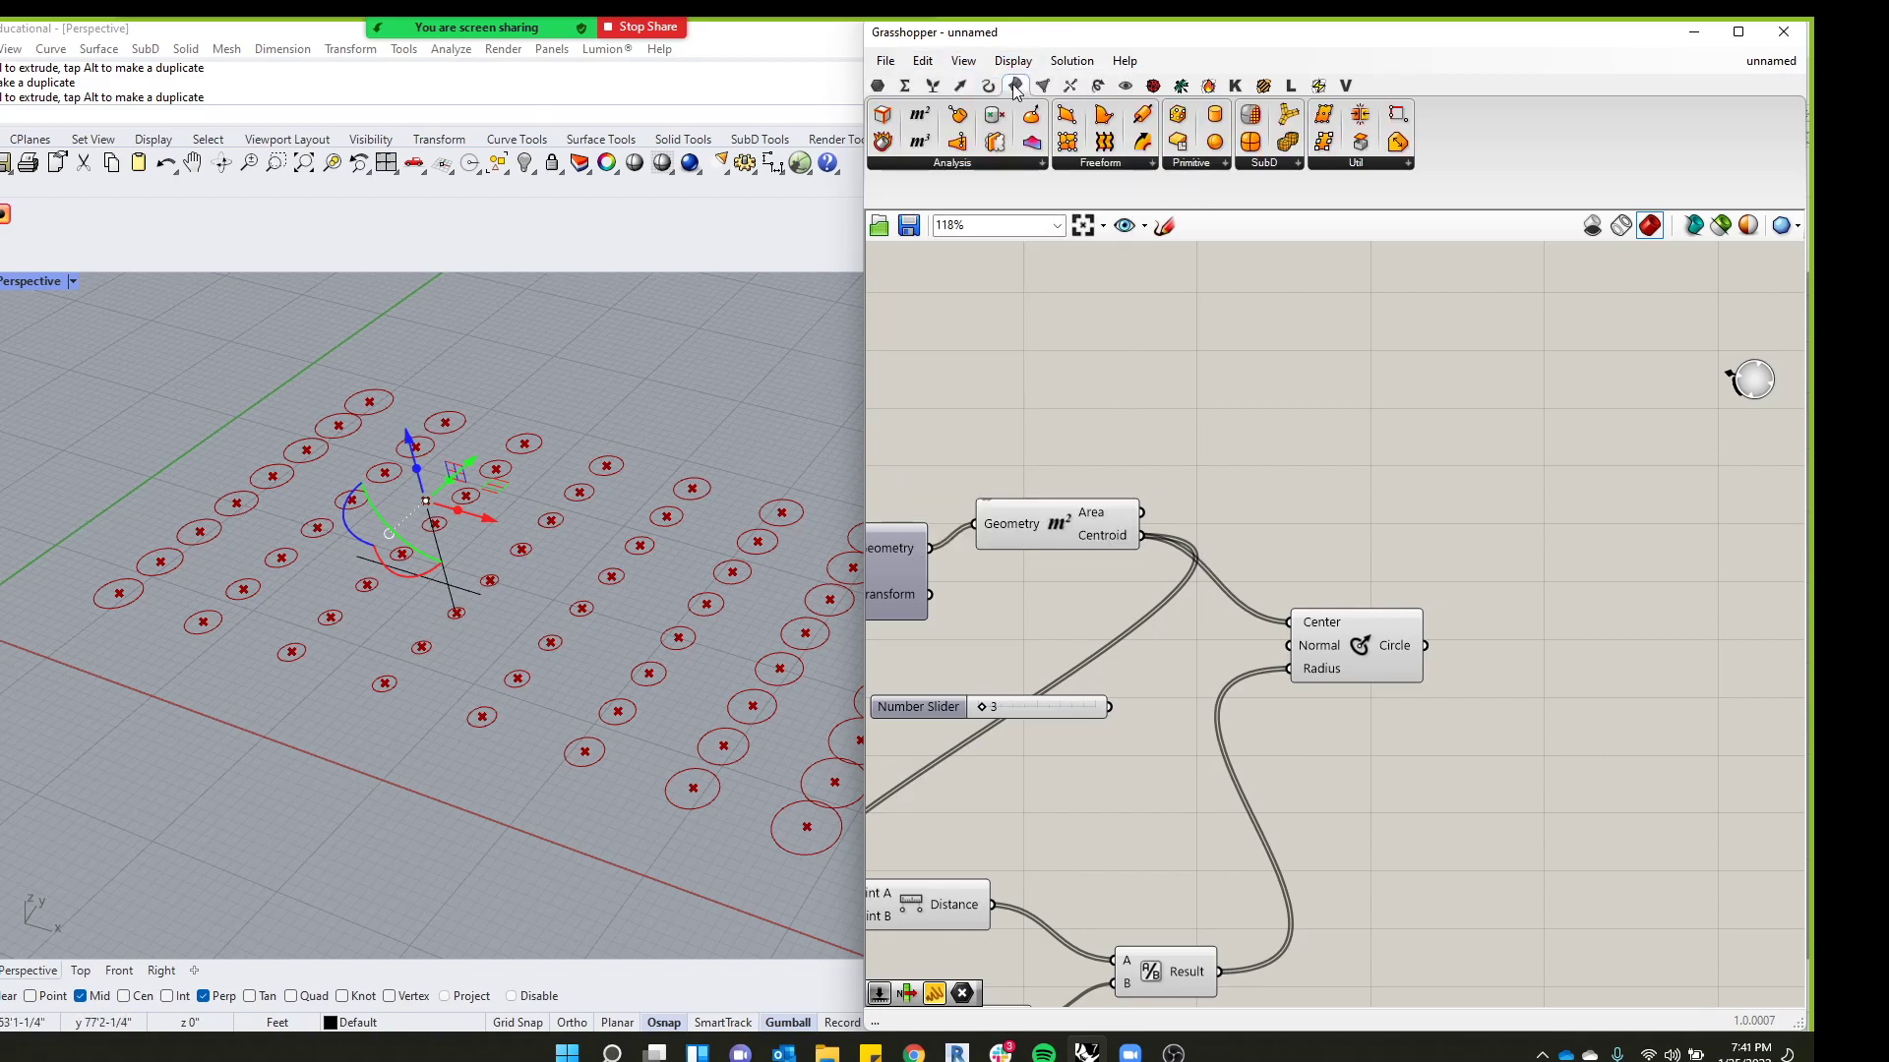
click(1098, 86)
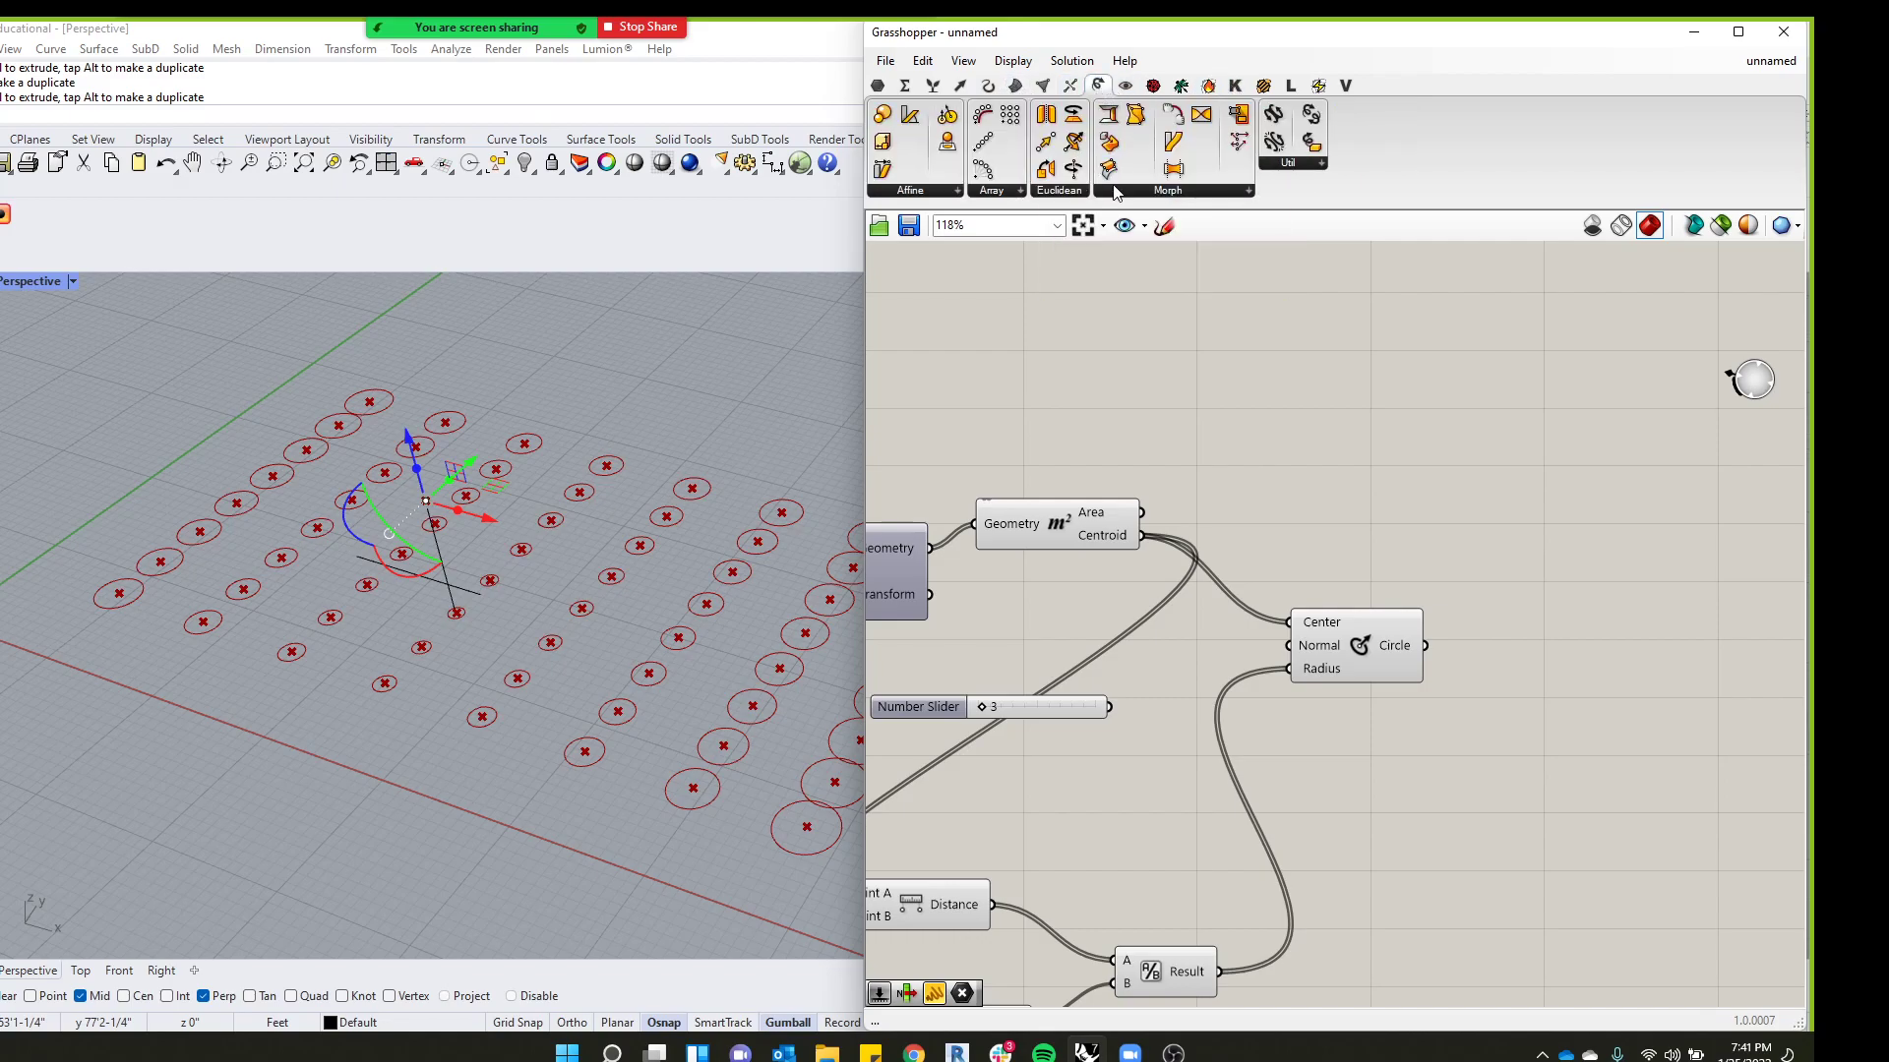
click(1010, 192)
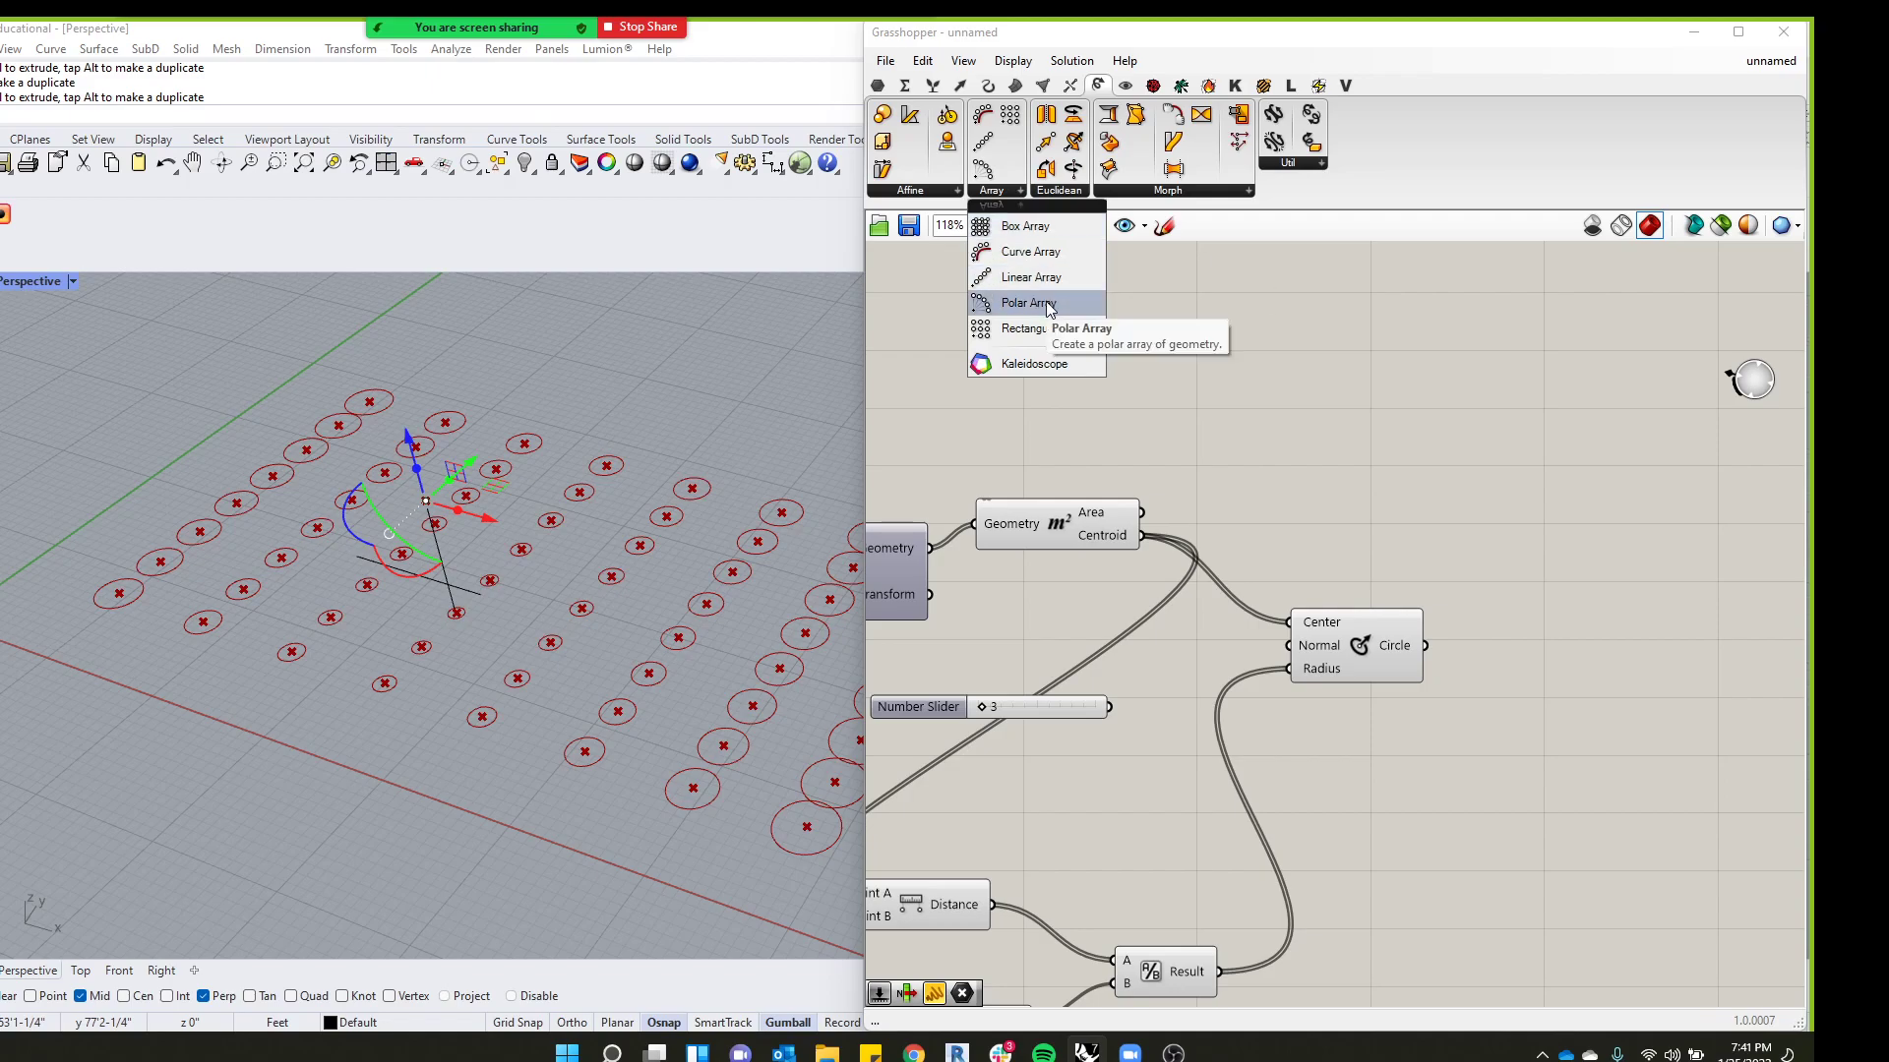
drag(1048, 307, 1480, 451)
scroll(1495, 492, up, 3)
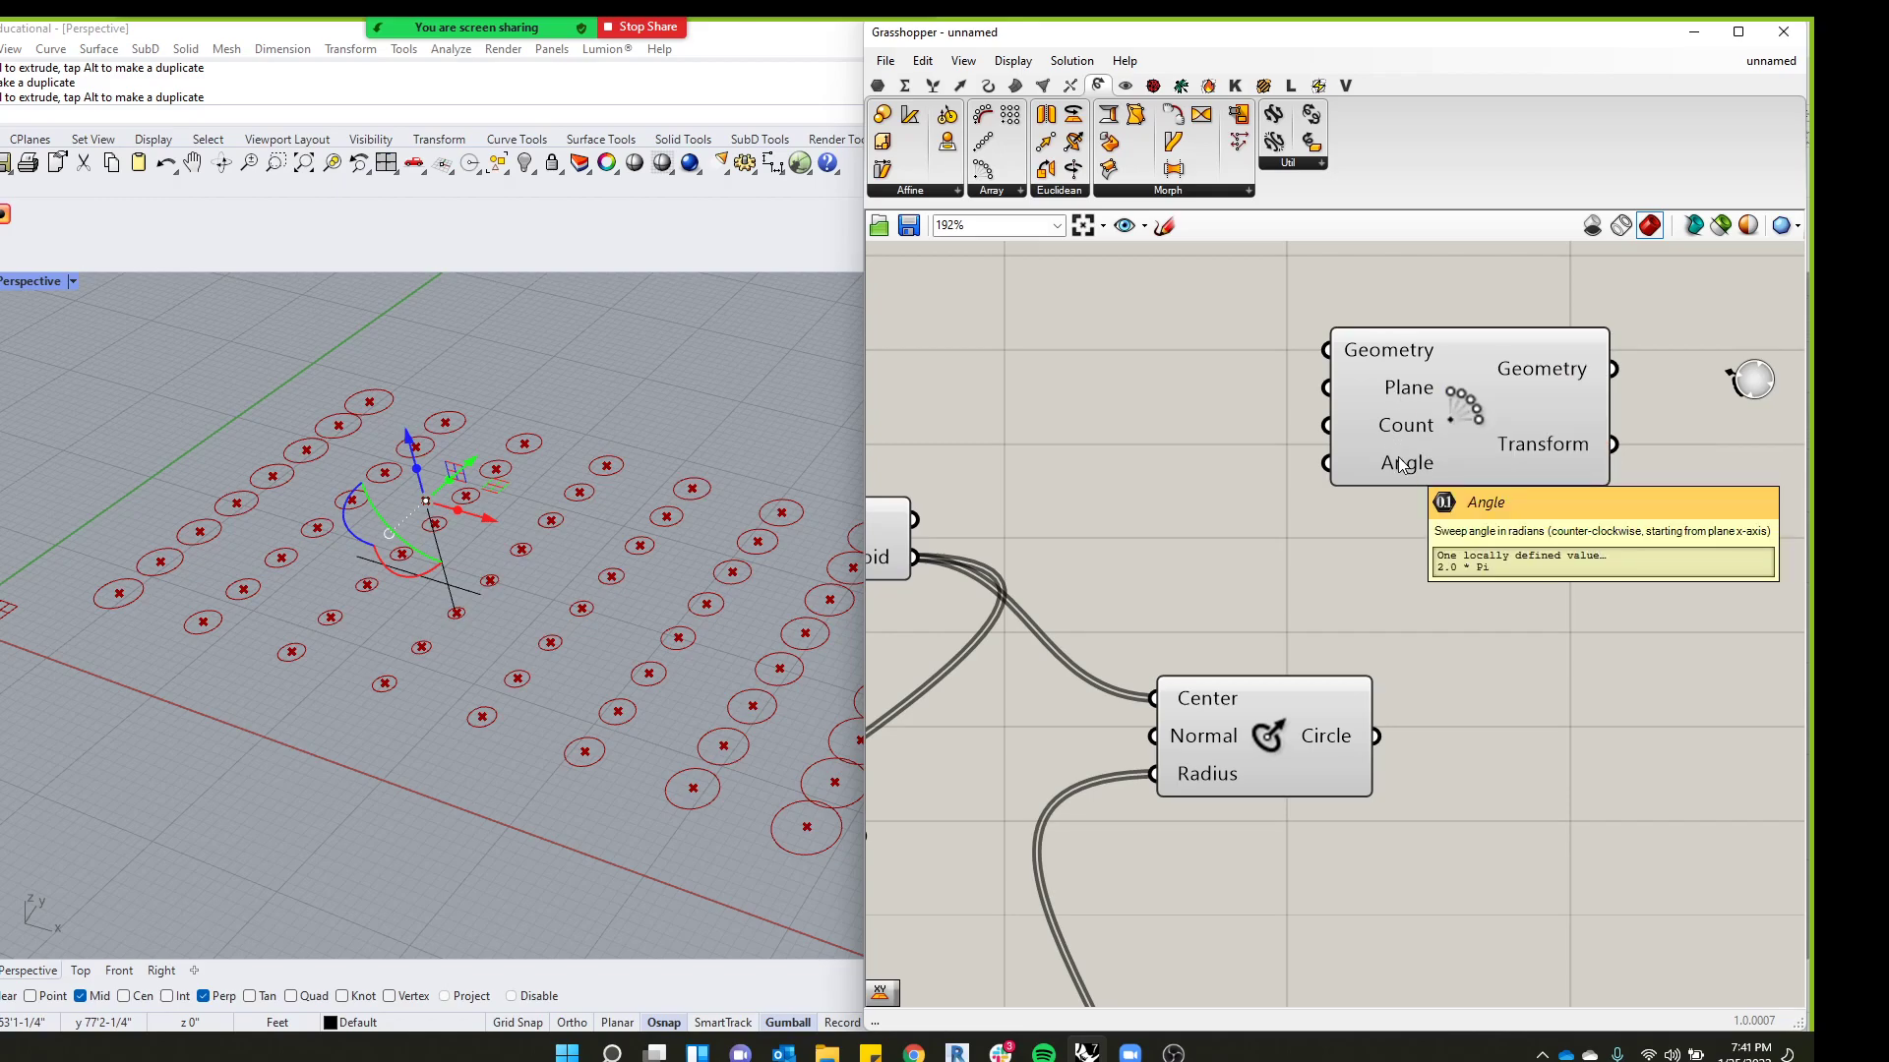
Duplicate the whole circle-array definition, except the Polar Array component, directly below the original
scroll(1454, 413, down, 5)
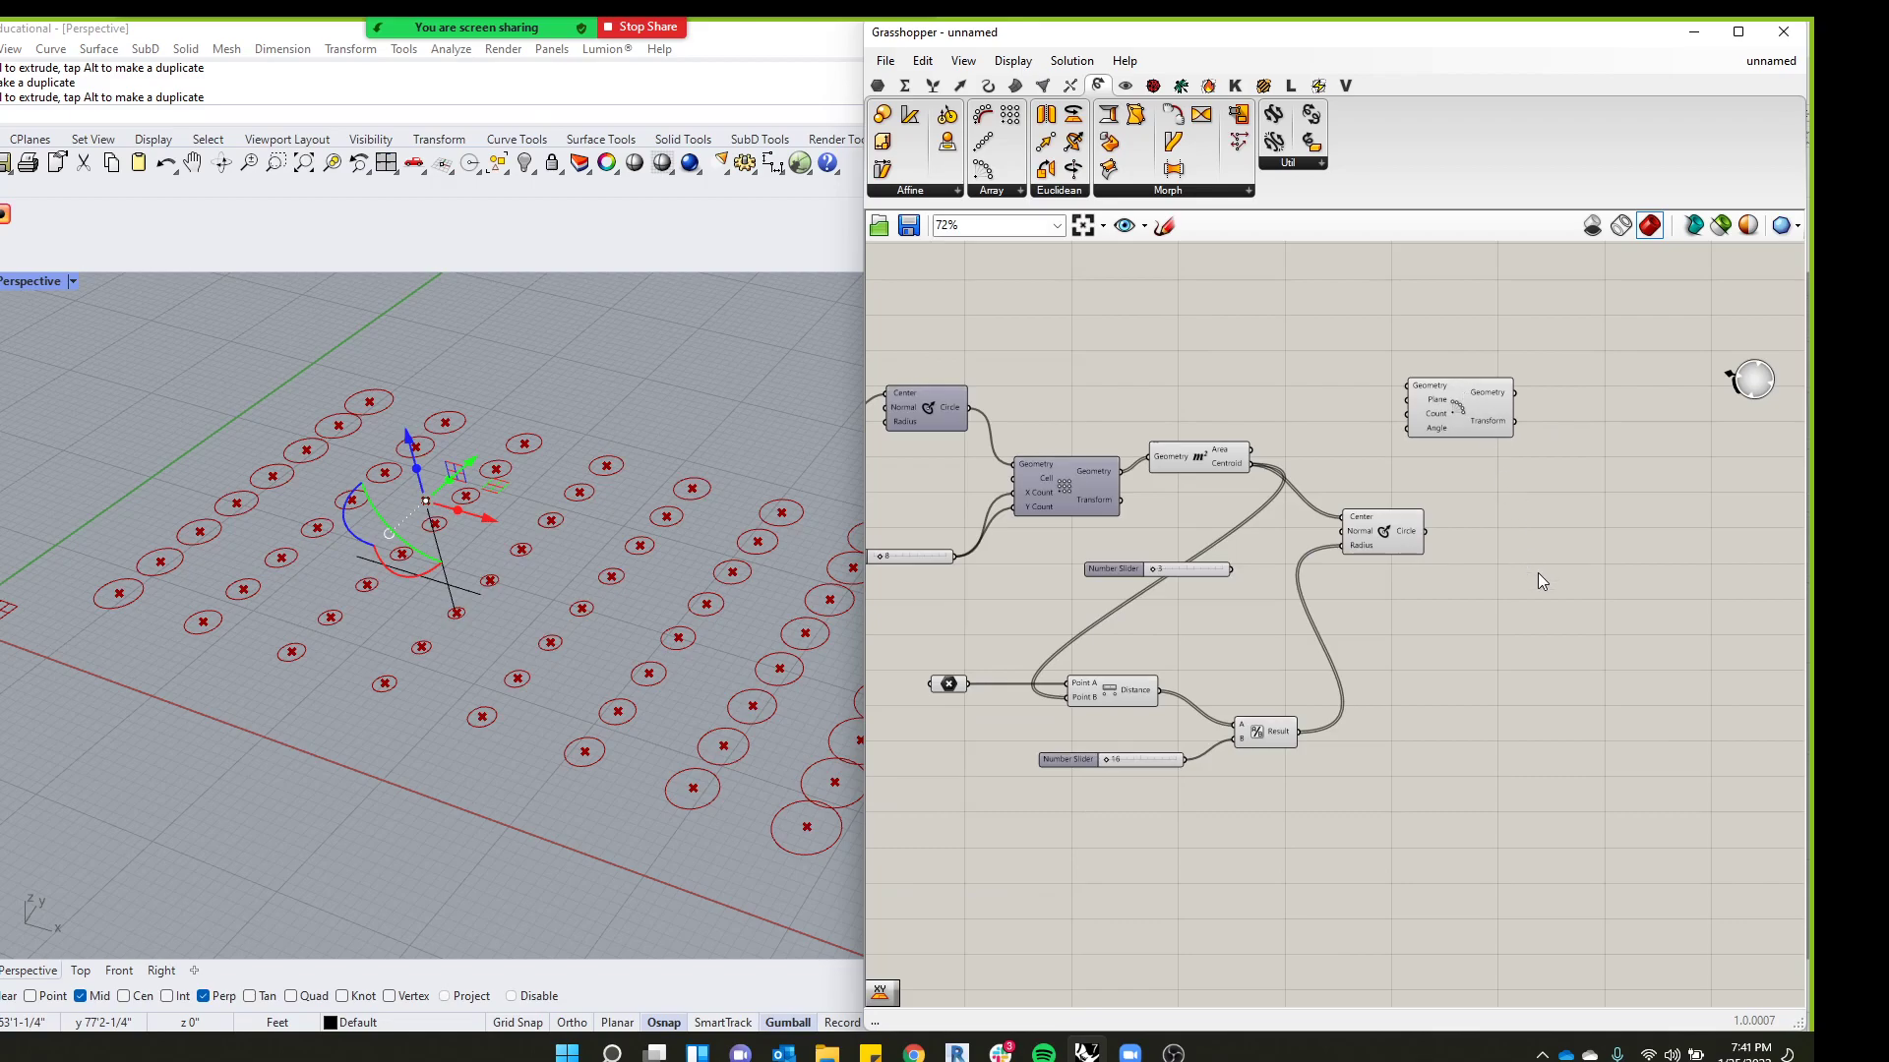
scroll(1350, 417, down, 3)
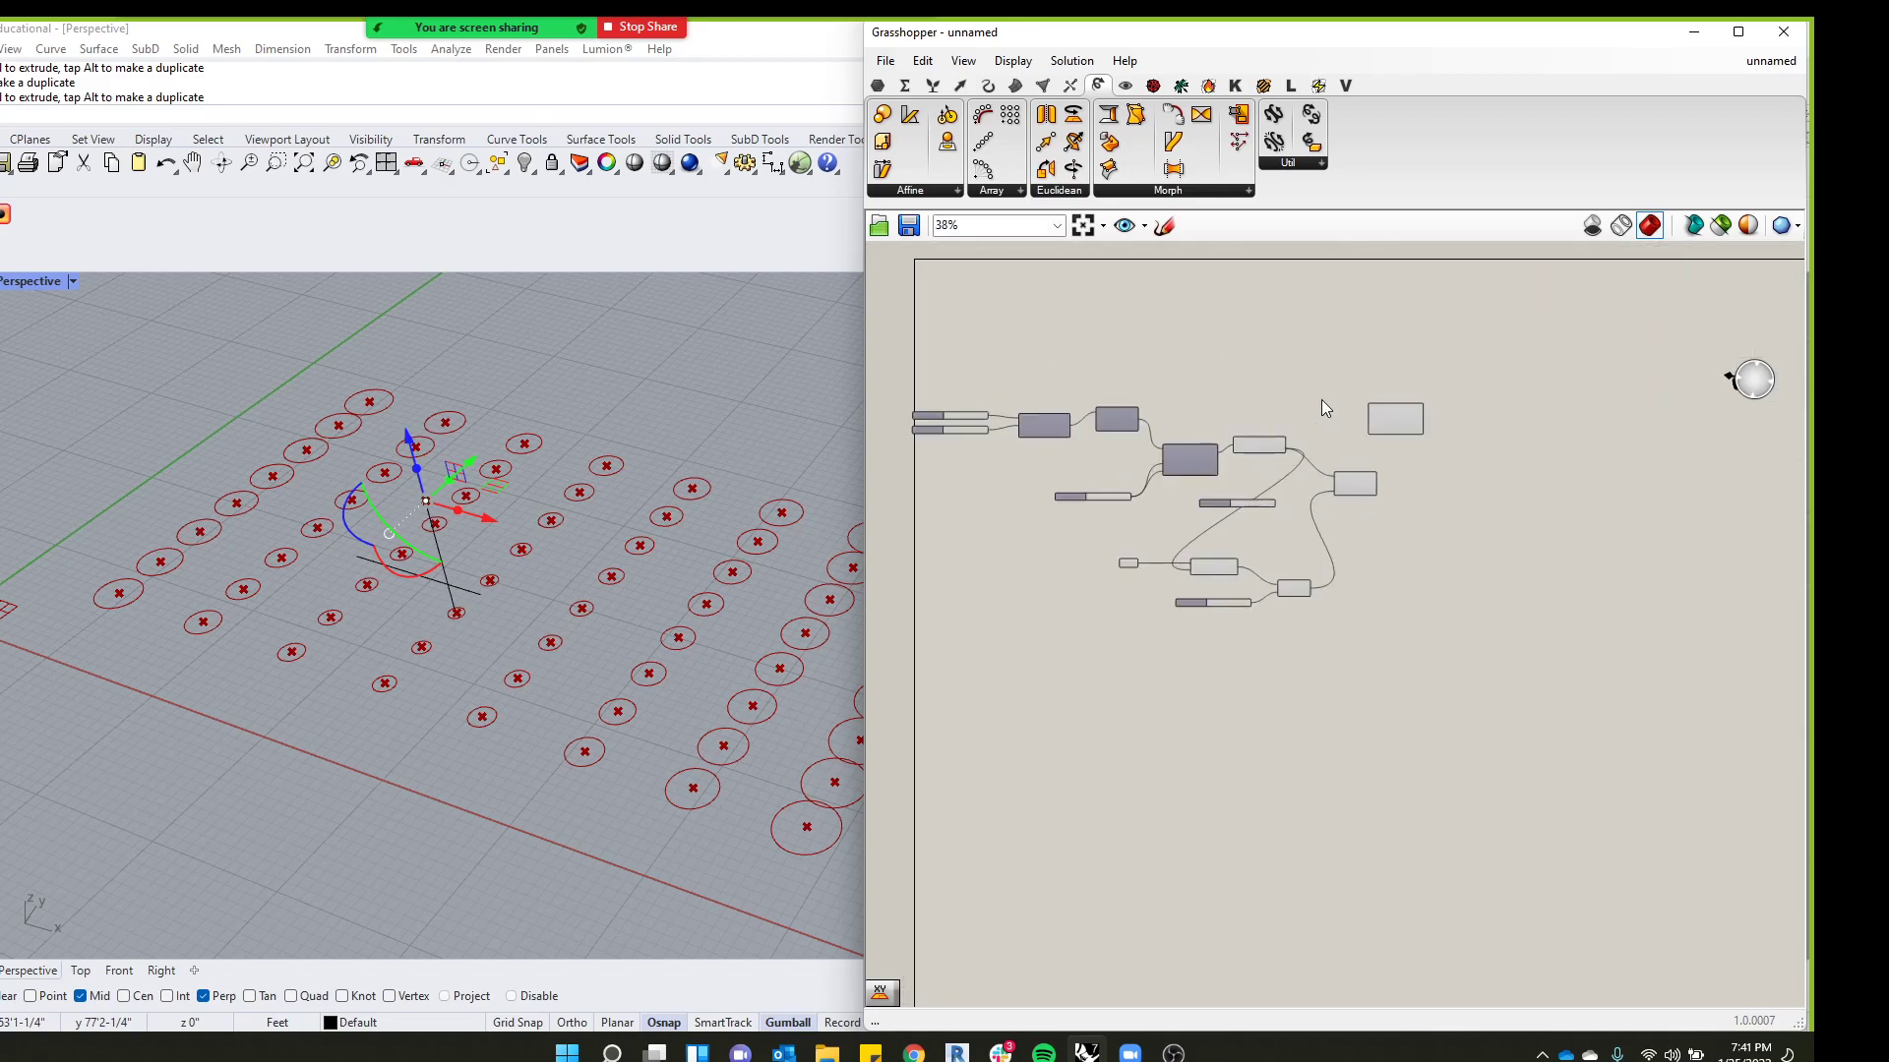
drag(1339, 344, 929, 616)
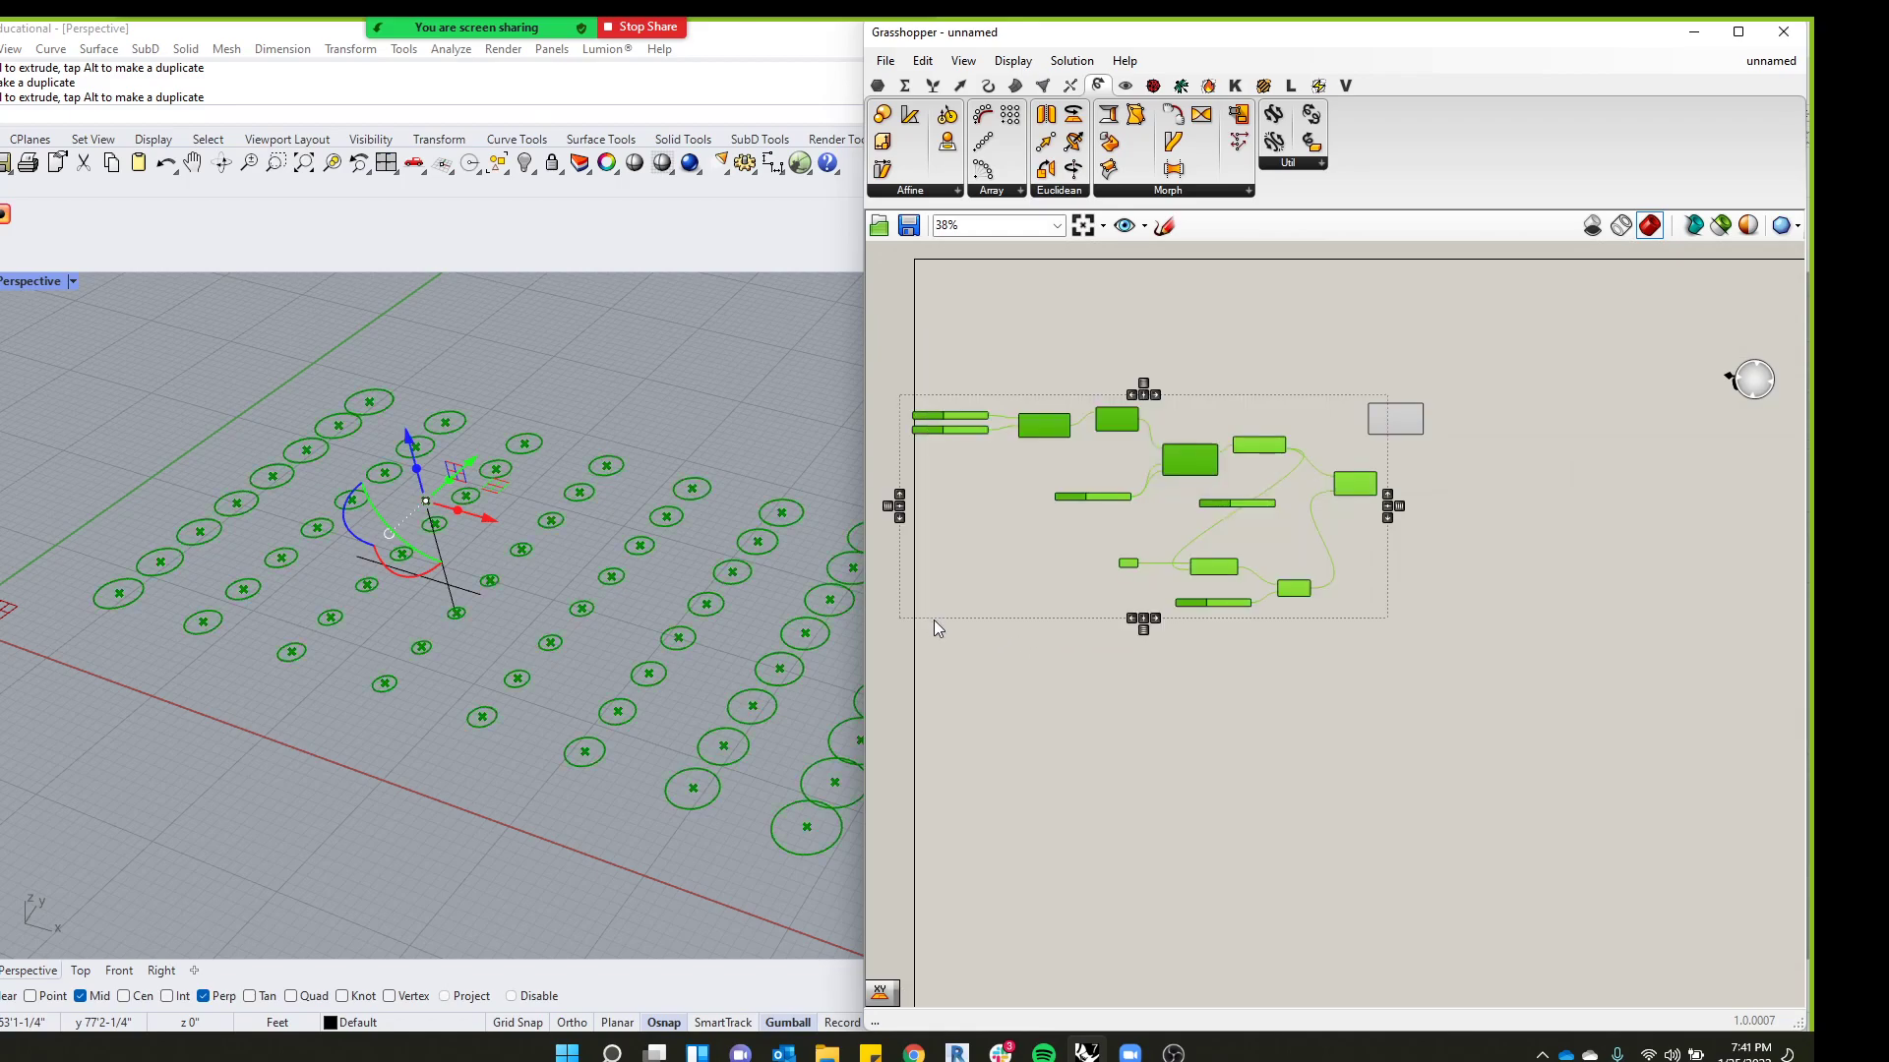
alt+drag(1360, 490, 1360, 810)
click(1436, 659)
Move the Polar Array component down between the two copies of the definition
drag(1411, 429, 1431, 677)
scroll(1442, 636, down, 2)
scroll(1195, 681, up, 4)
scroll(1135, 629, down, 2)
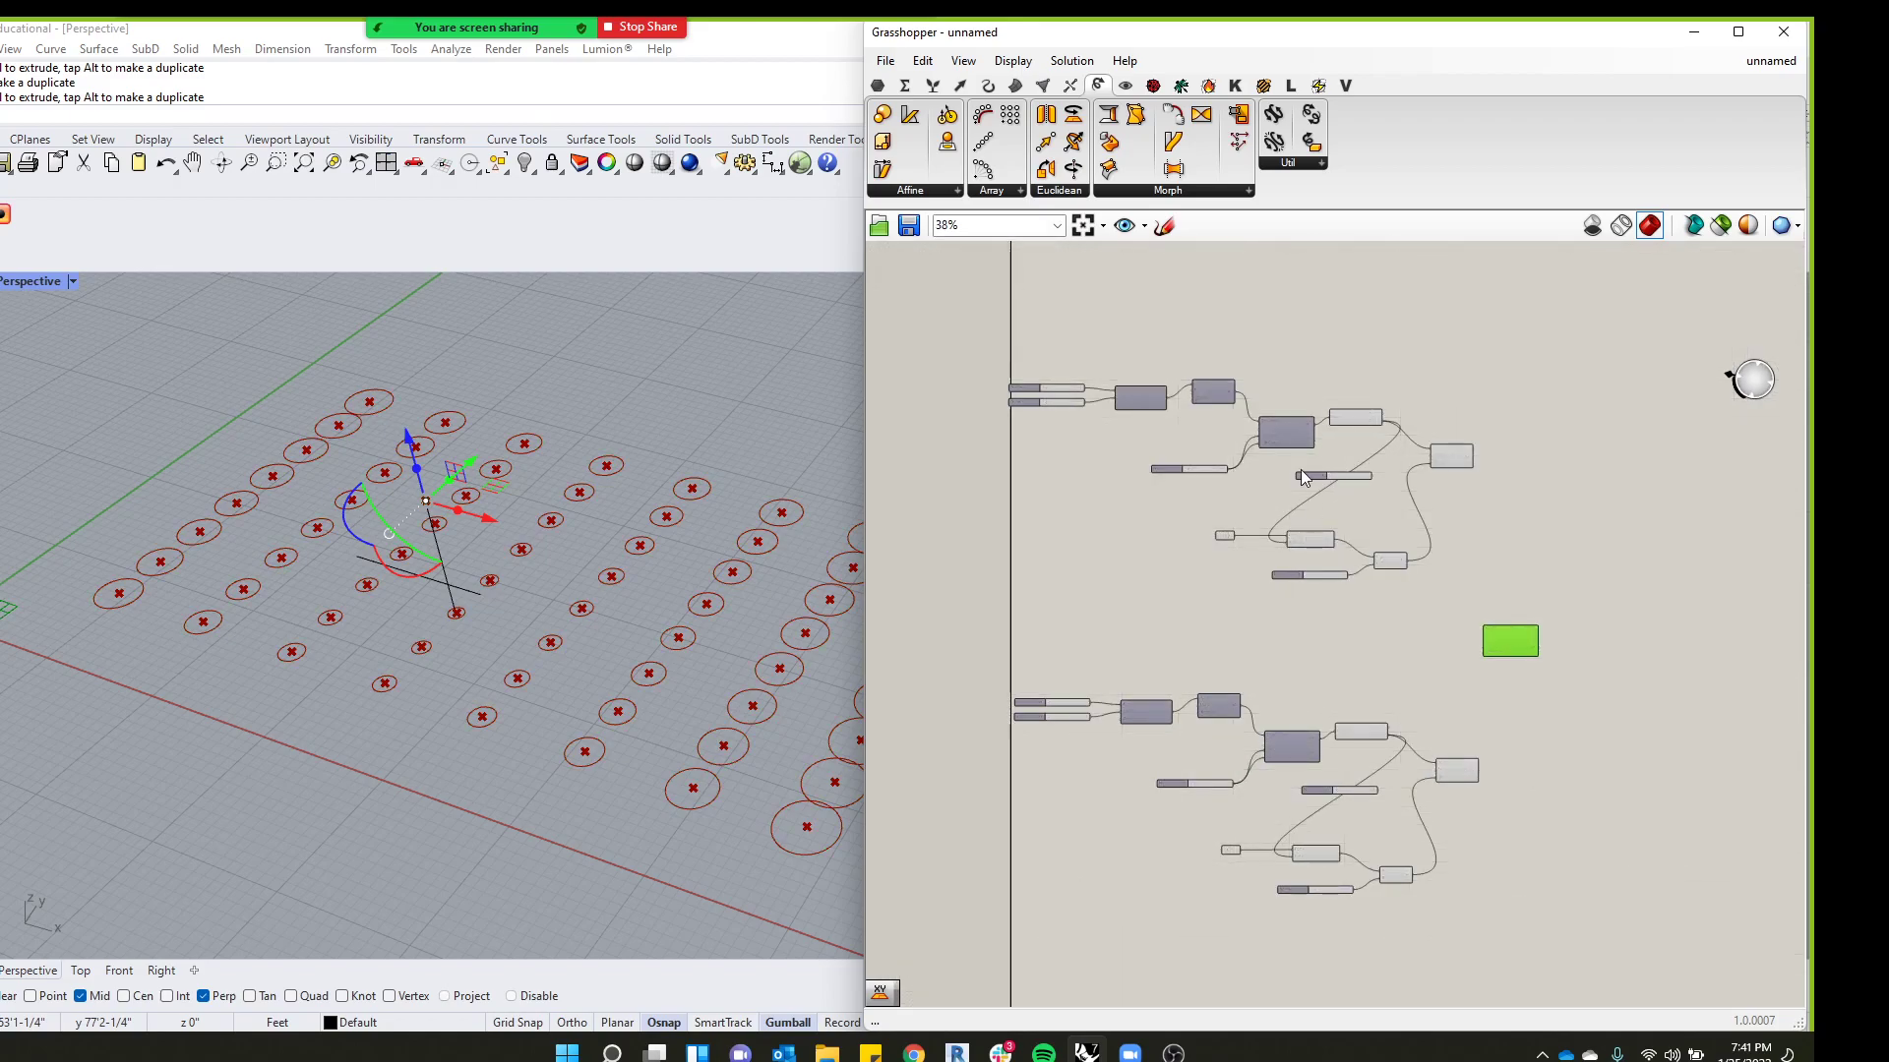
Set the X and Y coordinate sliders of the upper definition's start point to 100
scroll(1066, 445, up, 5)
drag(1131, 431, 1251, 430)
drag(1137, 489, 1251, 484)
scroll(556, 588, down, 3)
scroll(747, 564, up, 5)
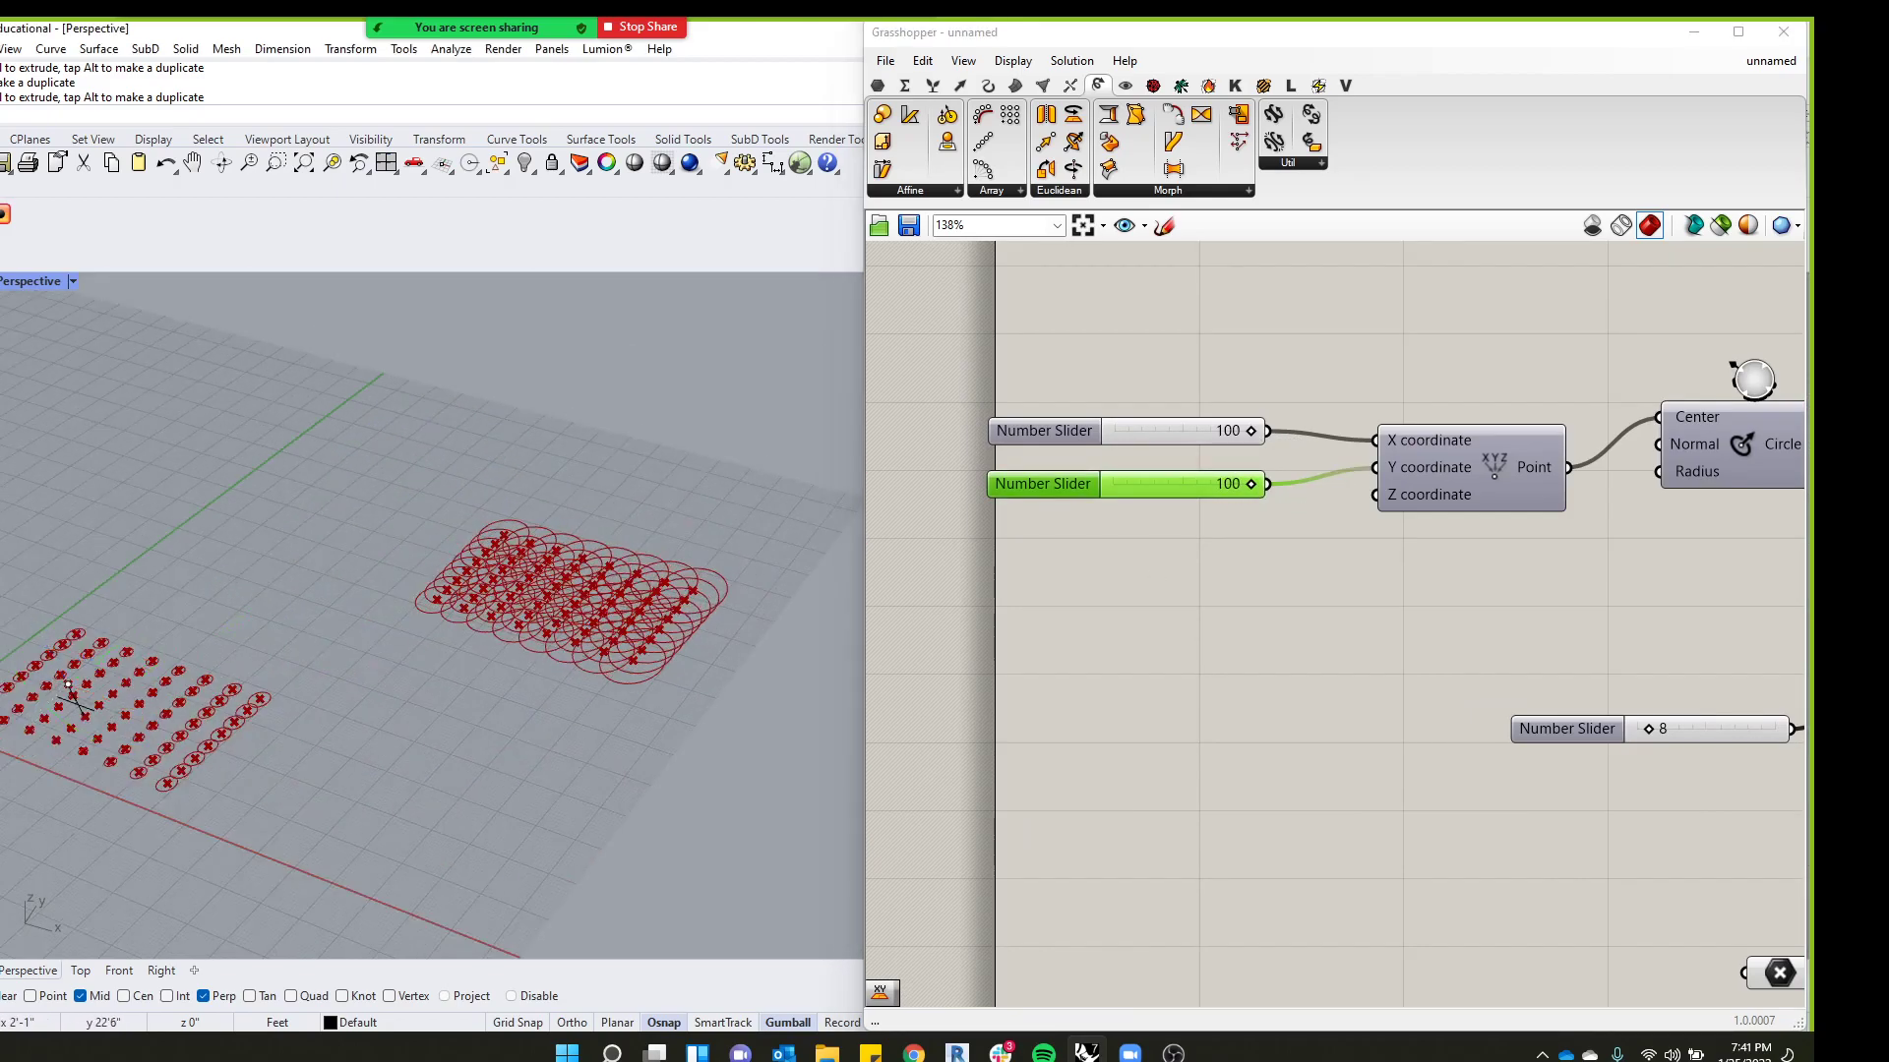
Examine the original and offset circle arrays and the attractor point in the Rhino viewport
click(68, 685)
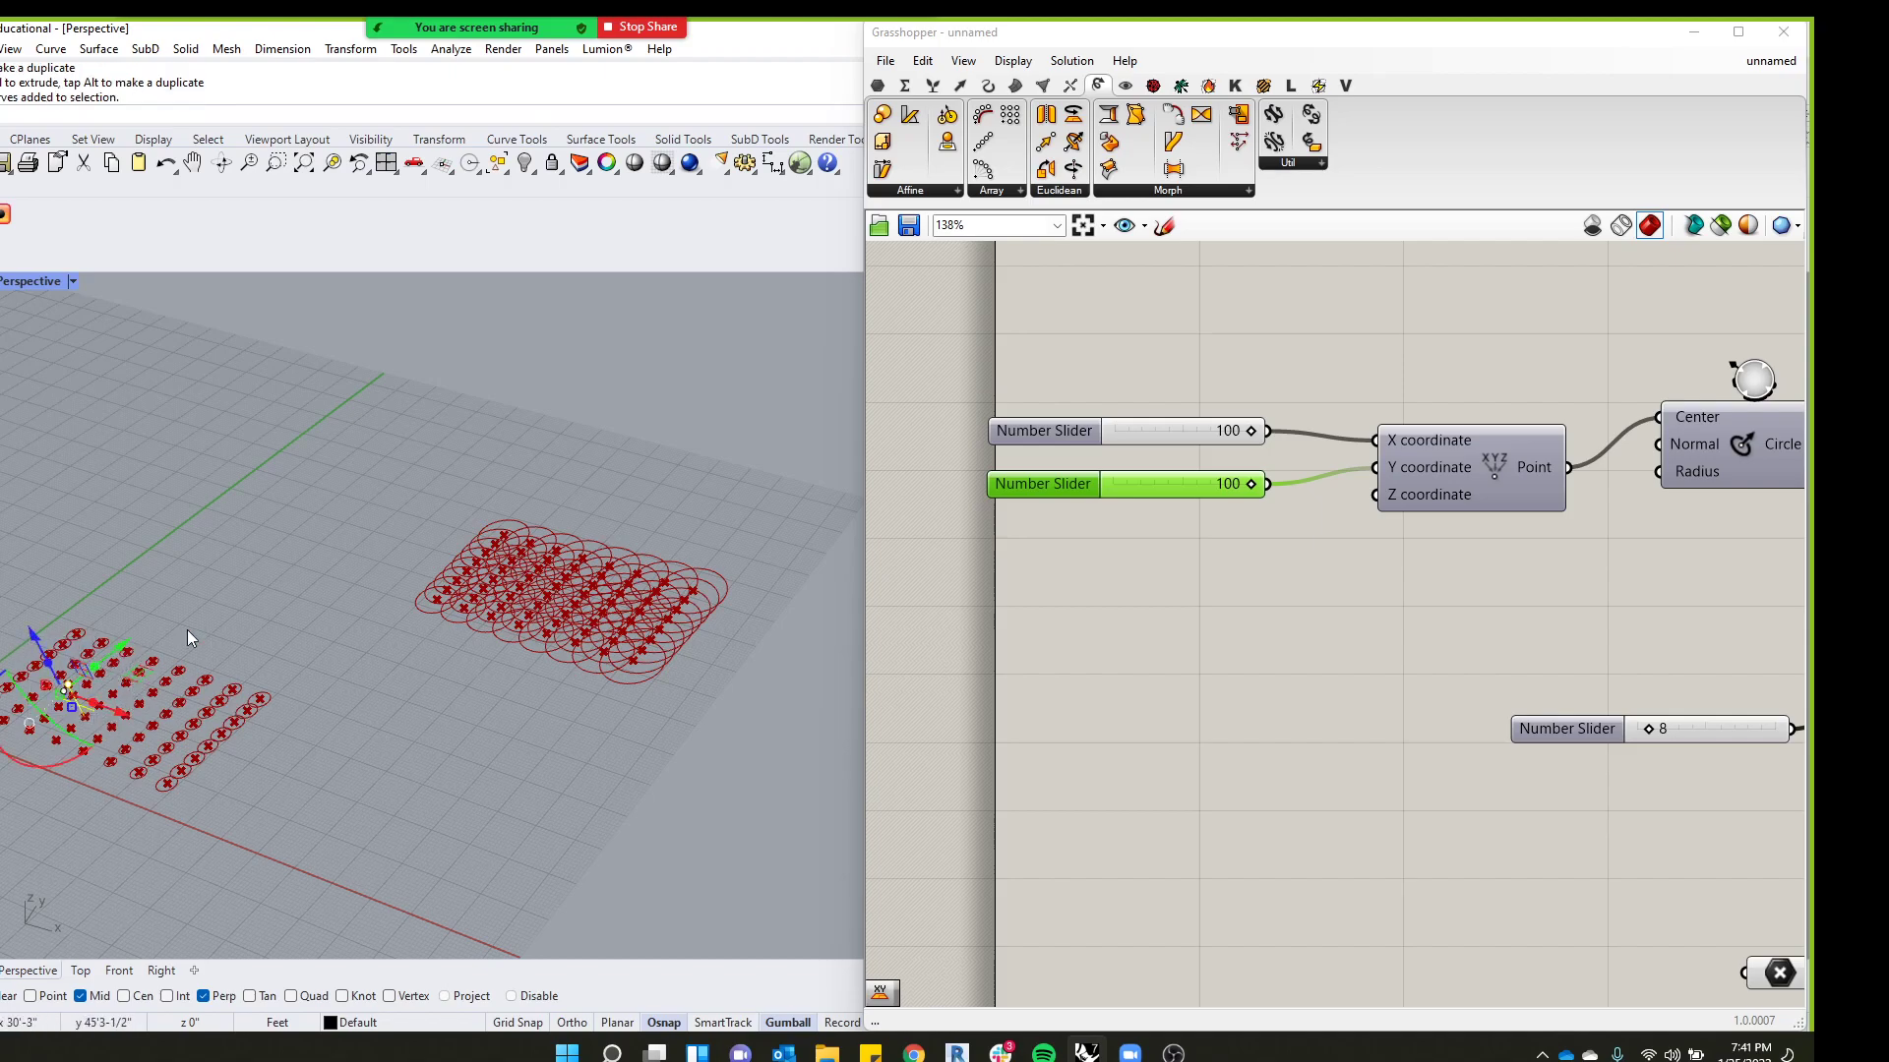
scroll(552, 602, up, 1)
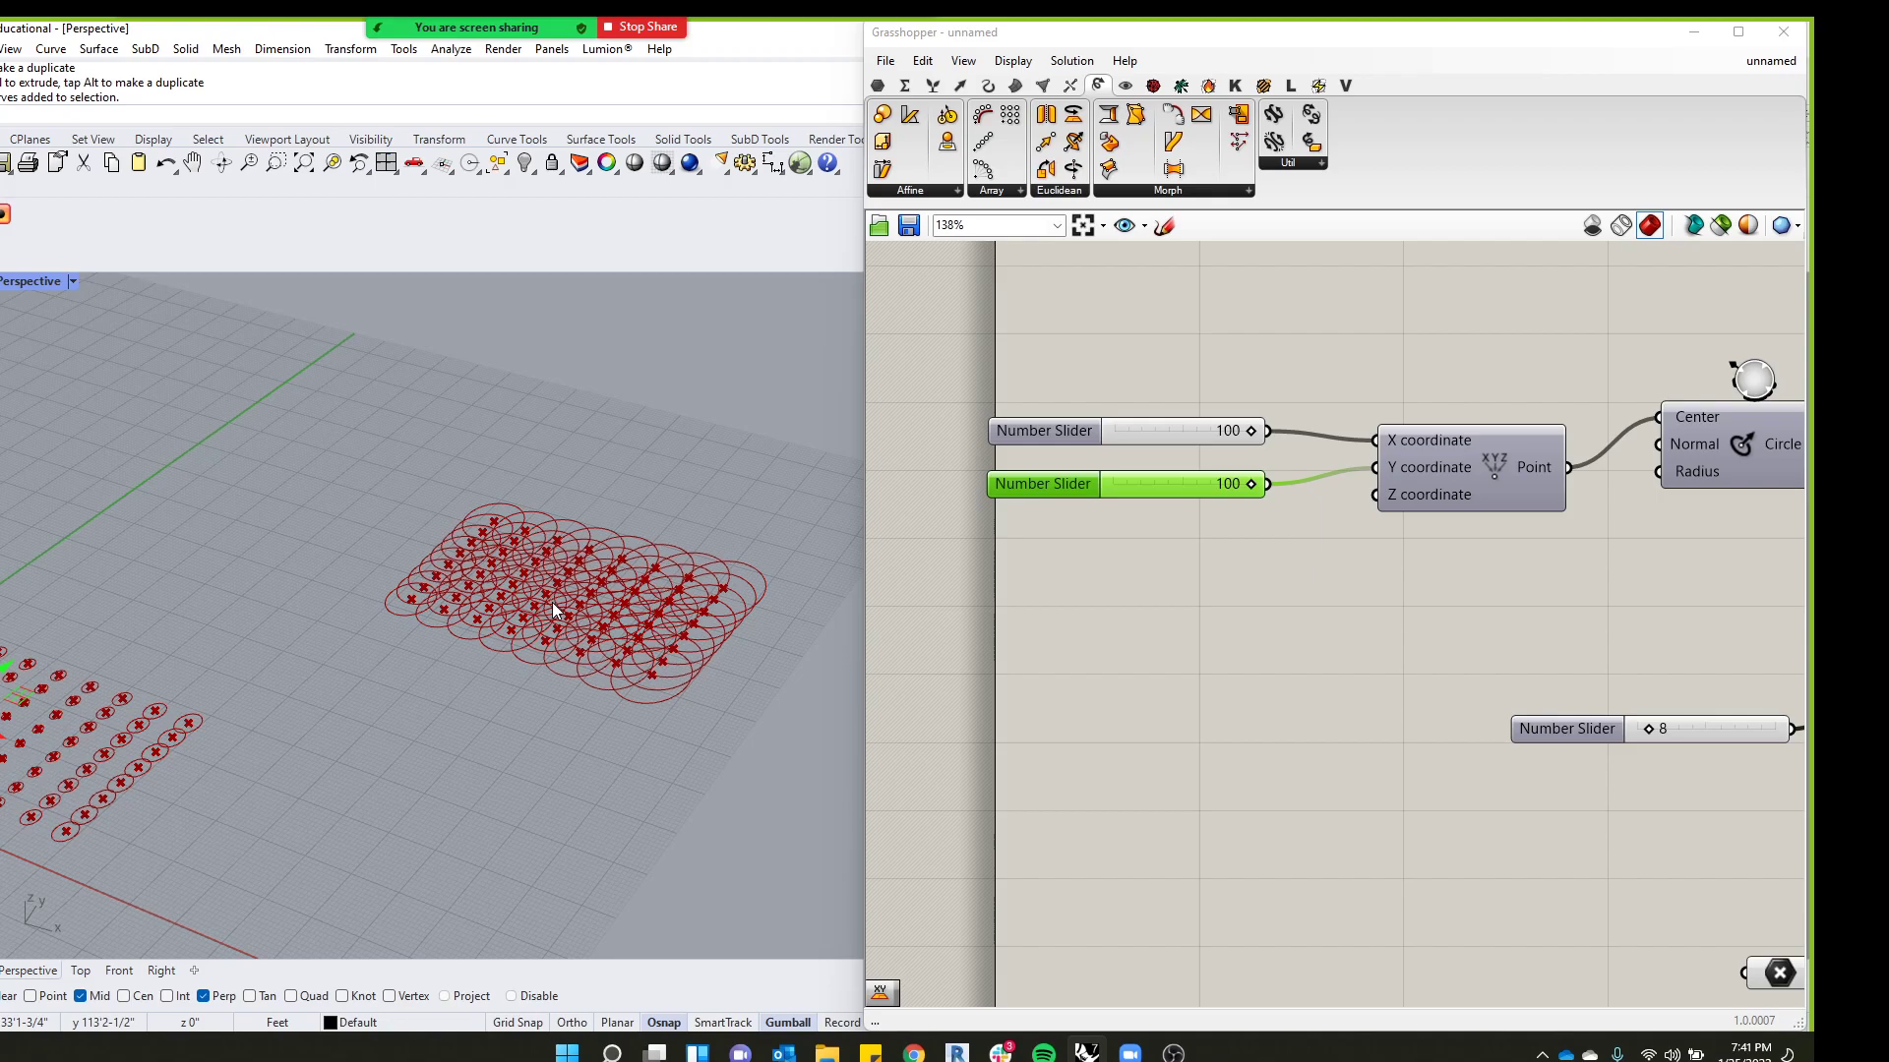
scroll(1187, 628, down, 5)
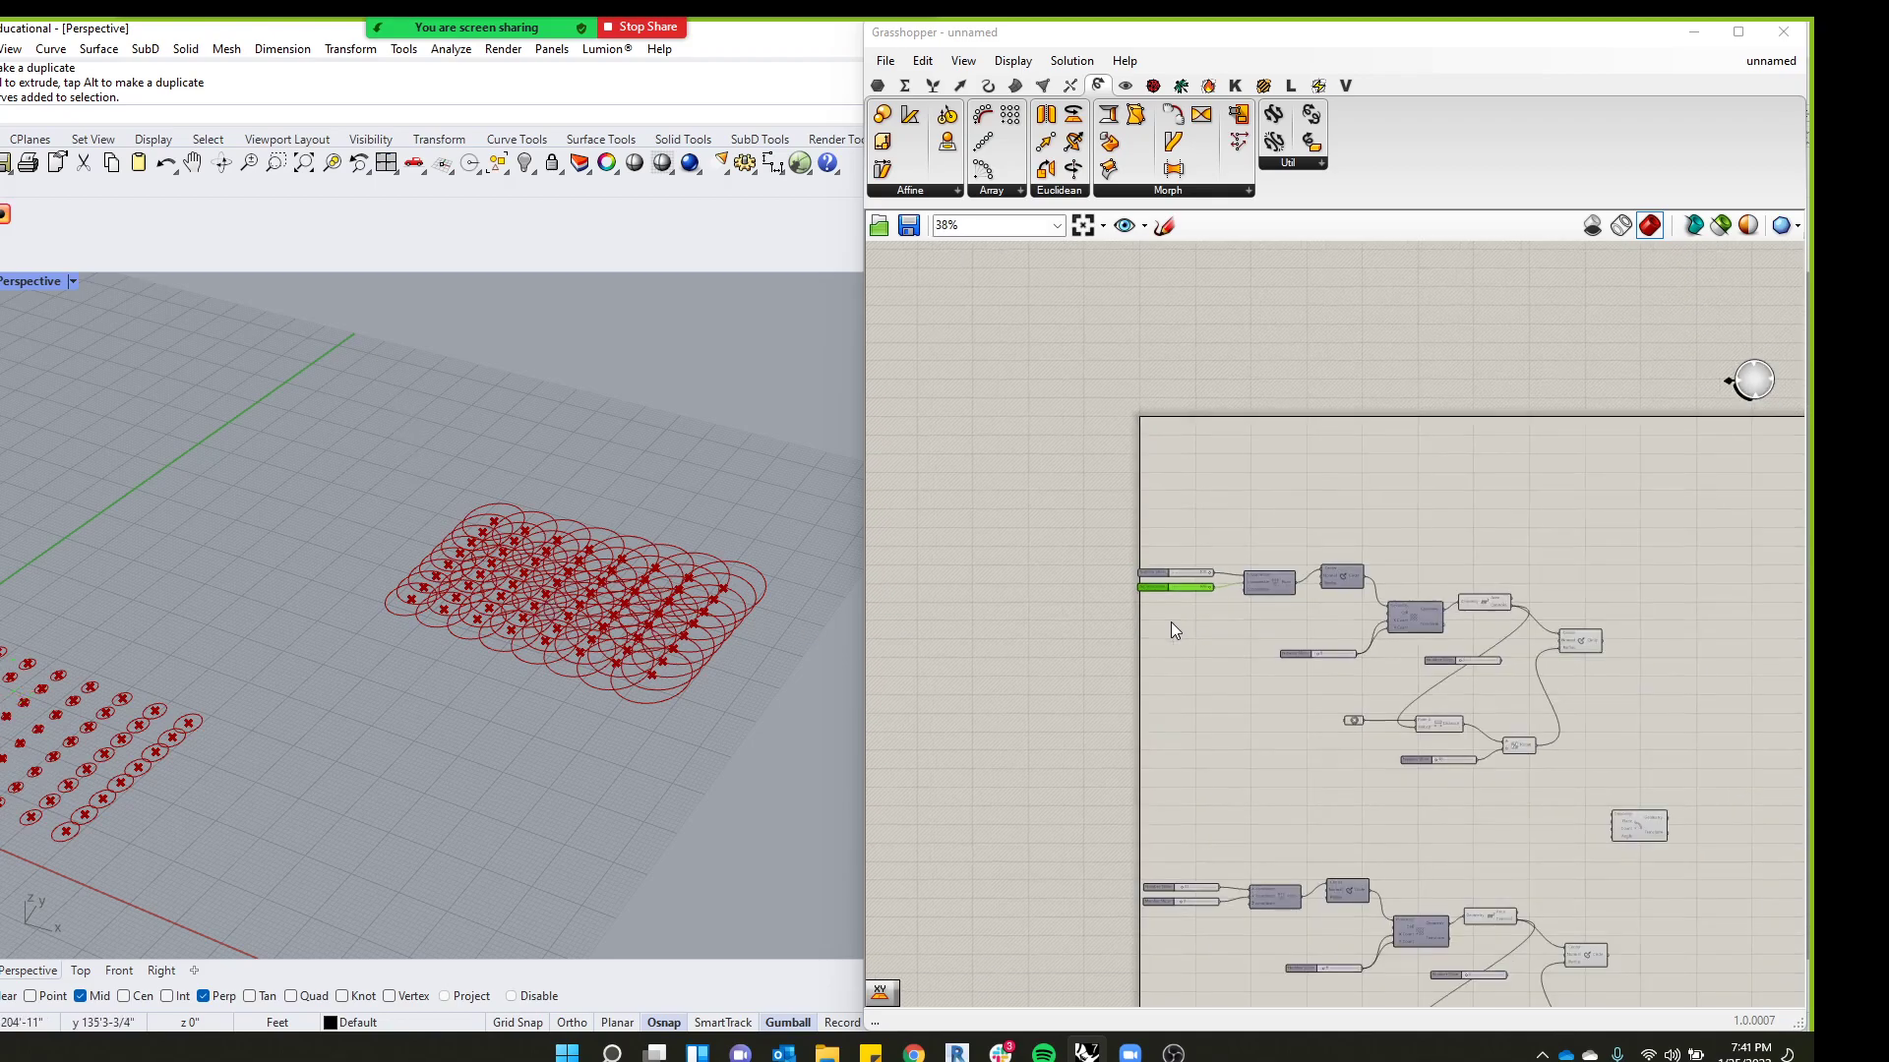
scroll(545, 387, down, 6)
scroll(239, 415, up, 14)
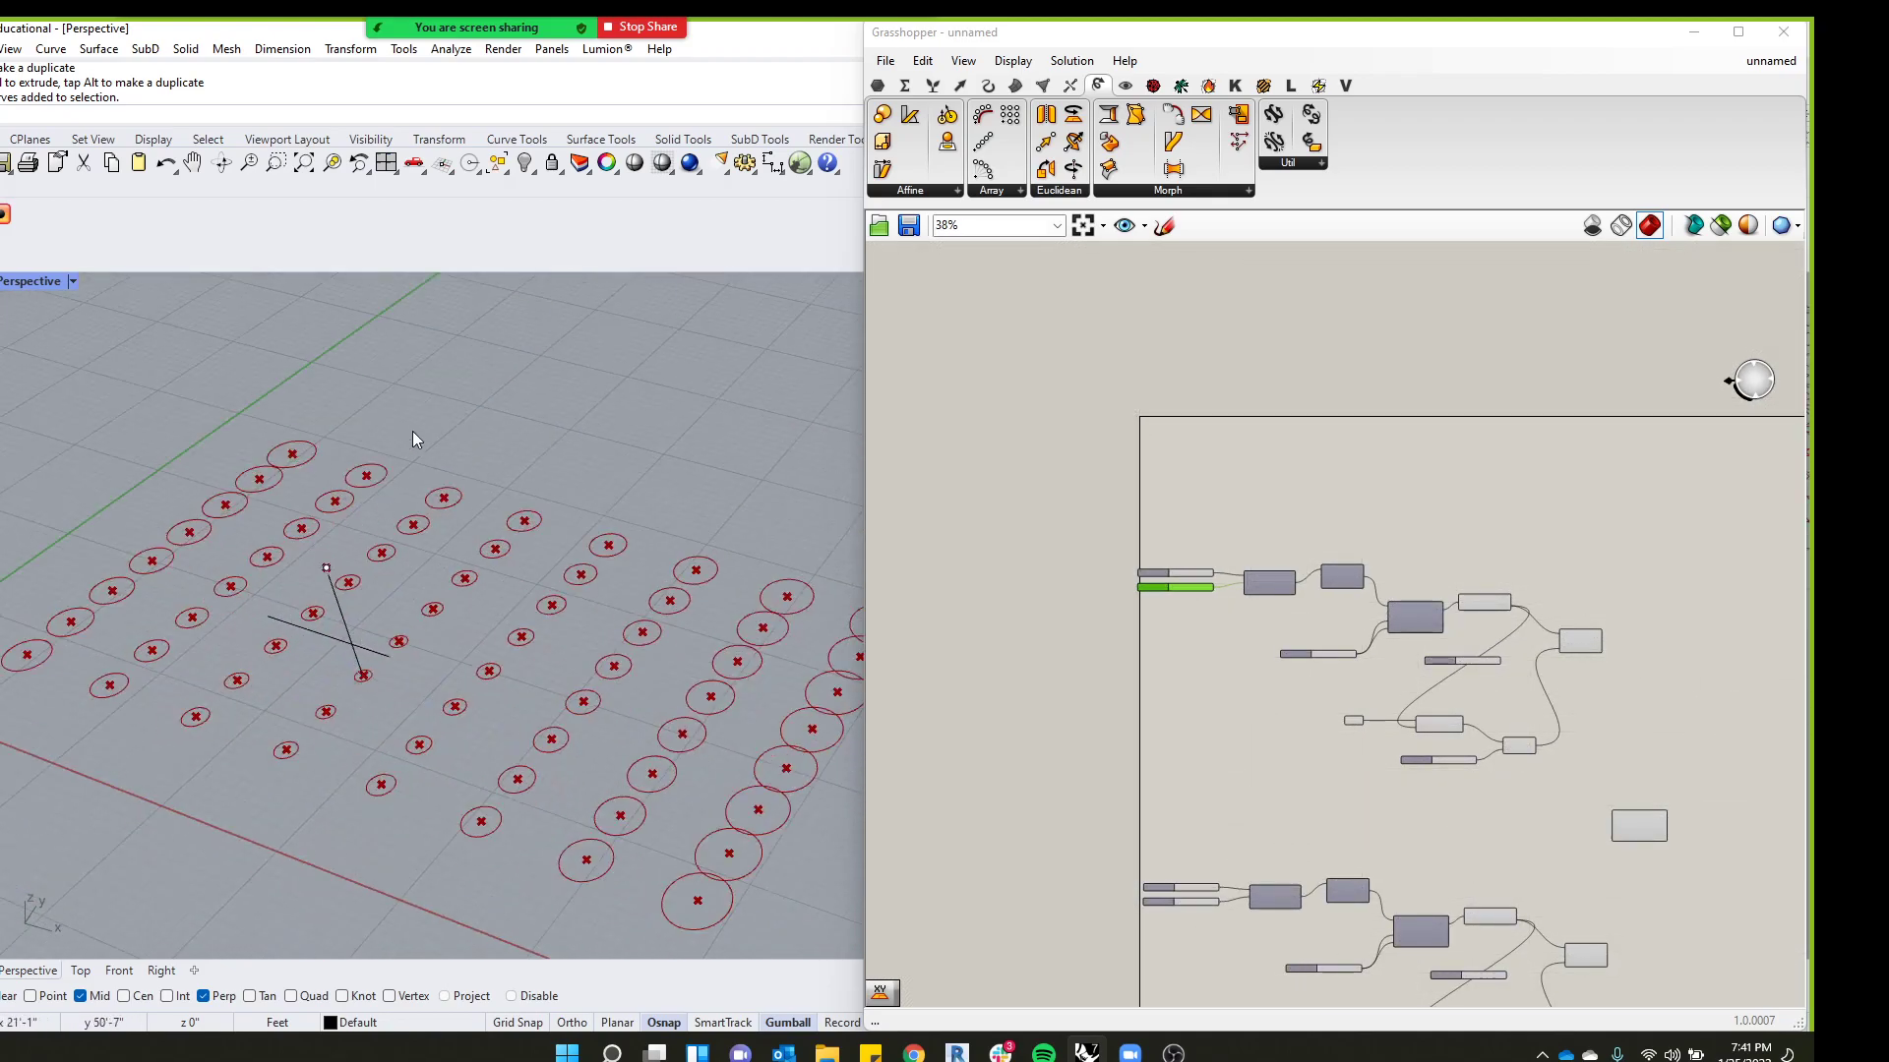
scroll(1269, 703, down, 3)
scroll(1264, 668, up, 4)
Move the Polar Array component just above the Circle component of the lower definition
drag(1379, 598, 1024, 563)
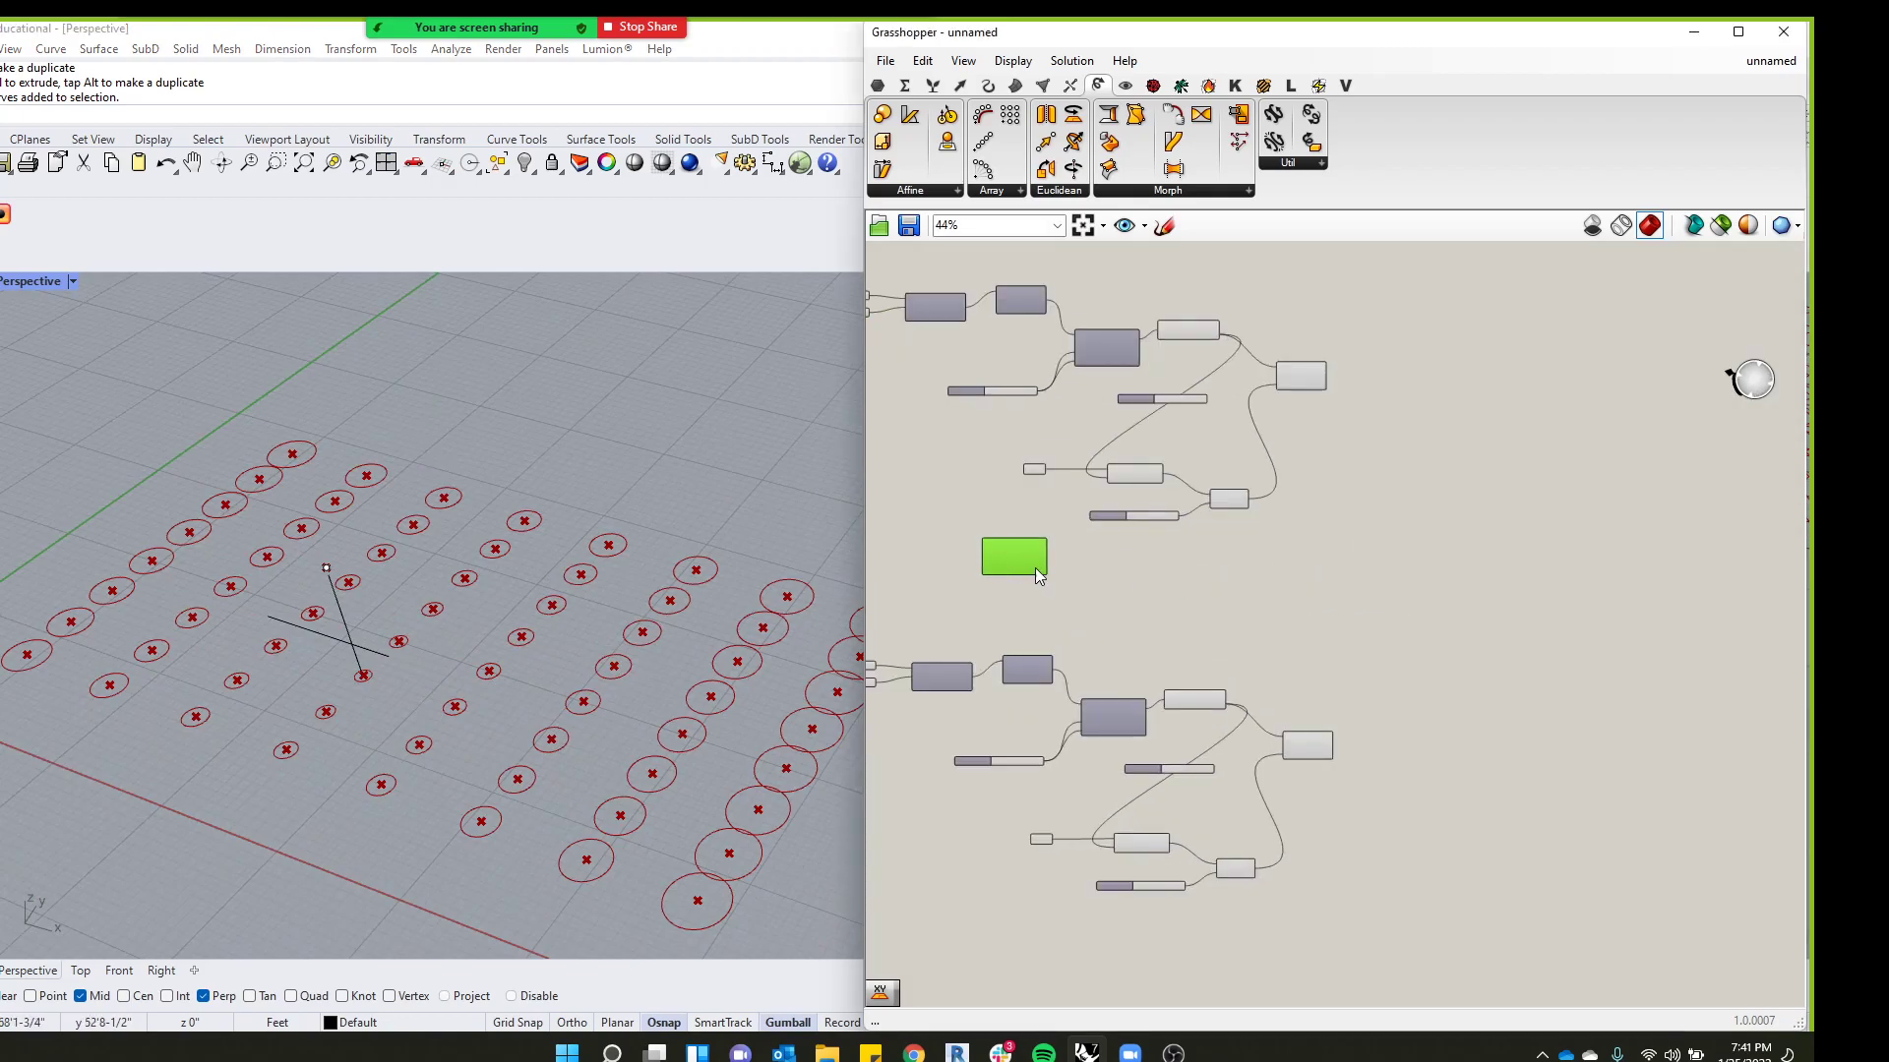
scroll(992, 572, up, 4)
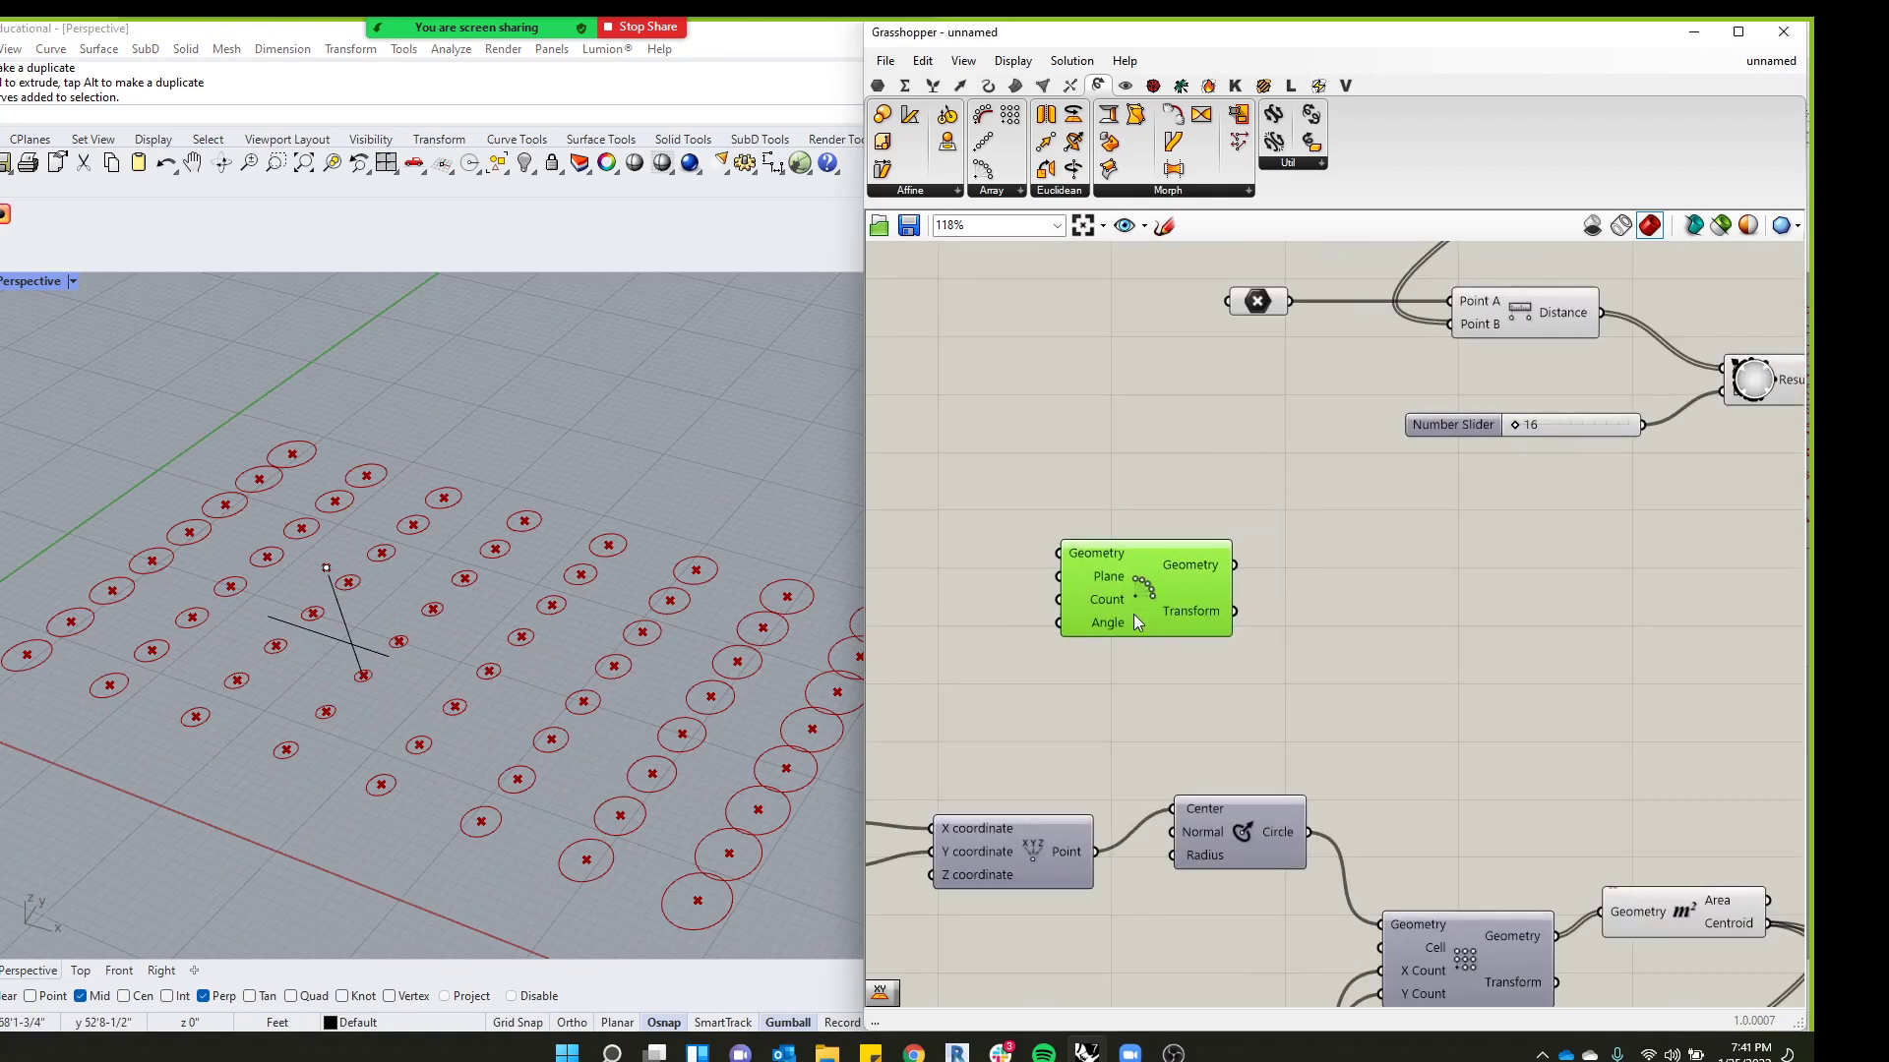
scroll(987, 676, down, 2)
scroll(1100, 714, up, 2)
drag(1099, 561, 1381, 672)
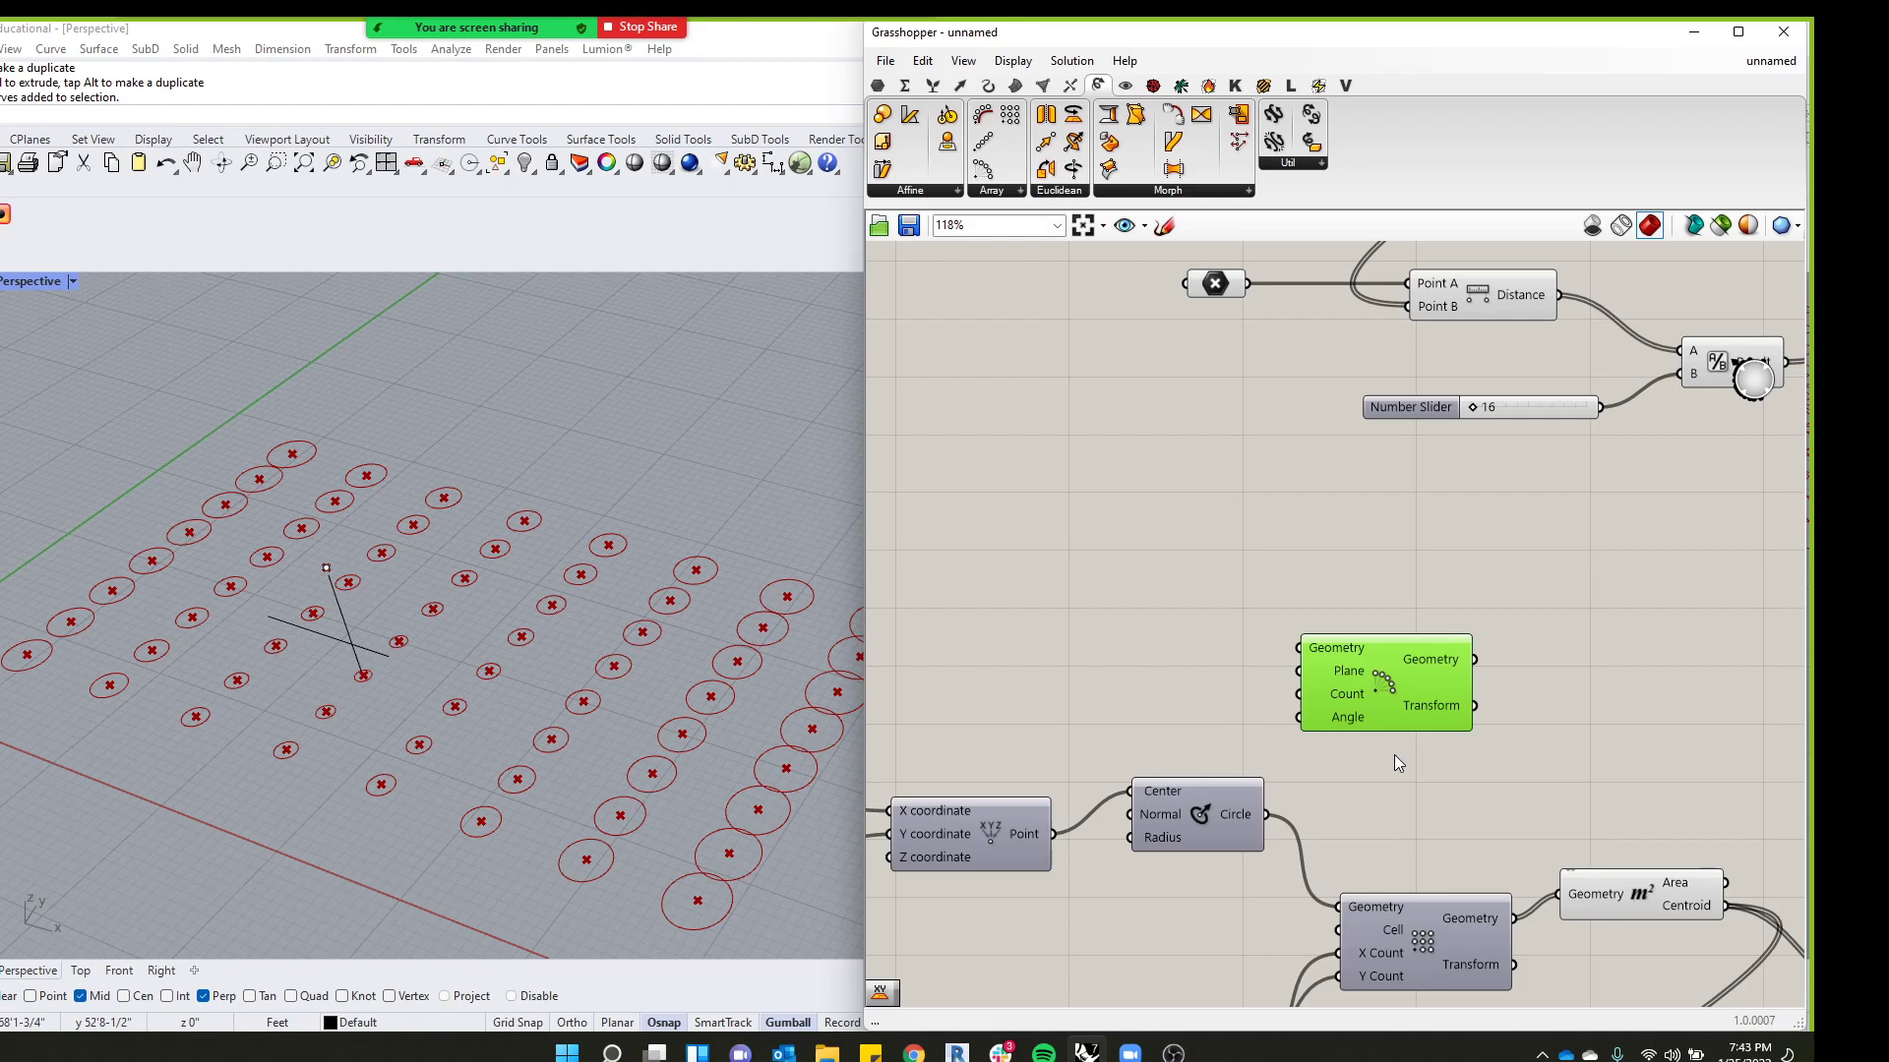
Connect the lower definition's Circle output to the Polar Array's Geometry input and view the resulting ring of circles
drag(1225, 813, 1180, 814)
drag(1387, 681, 1400, 677)
drag(1212, 819, 1306, 651)
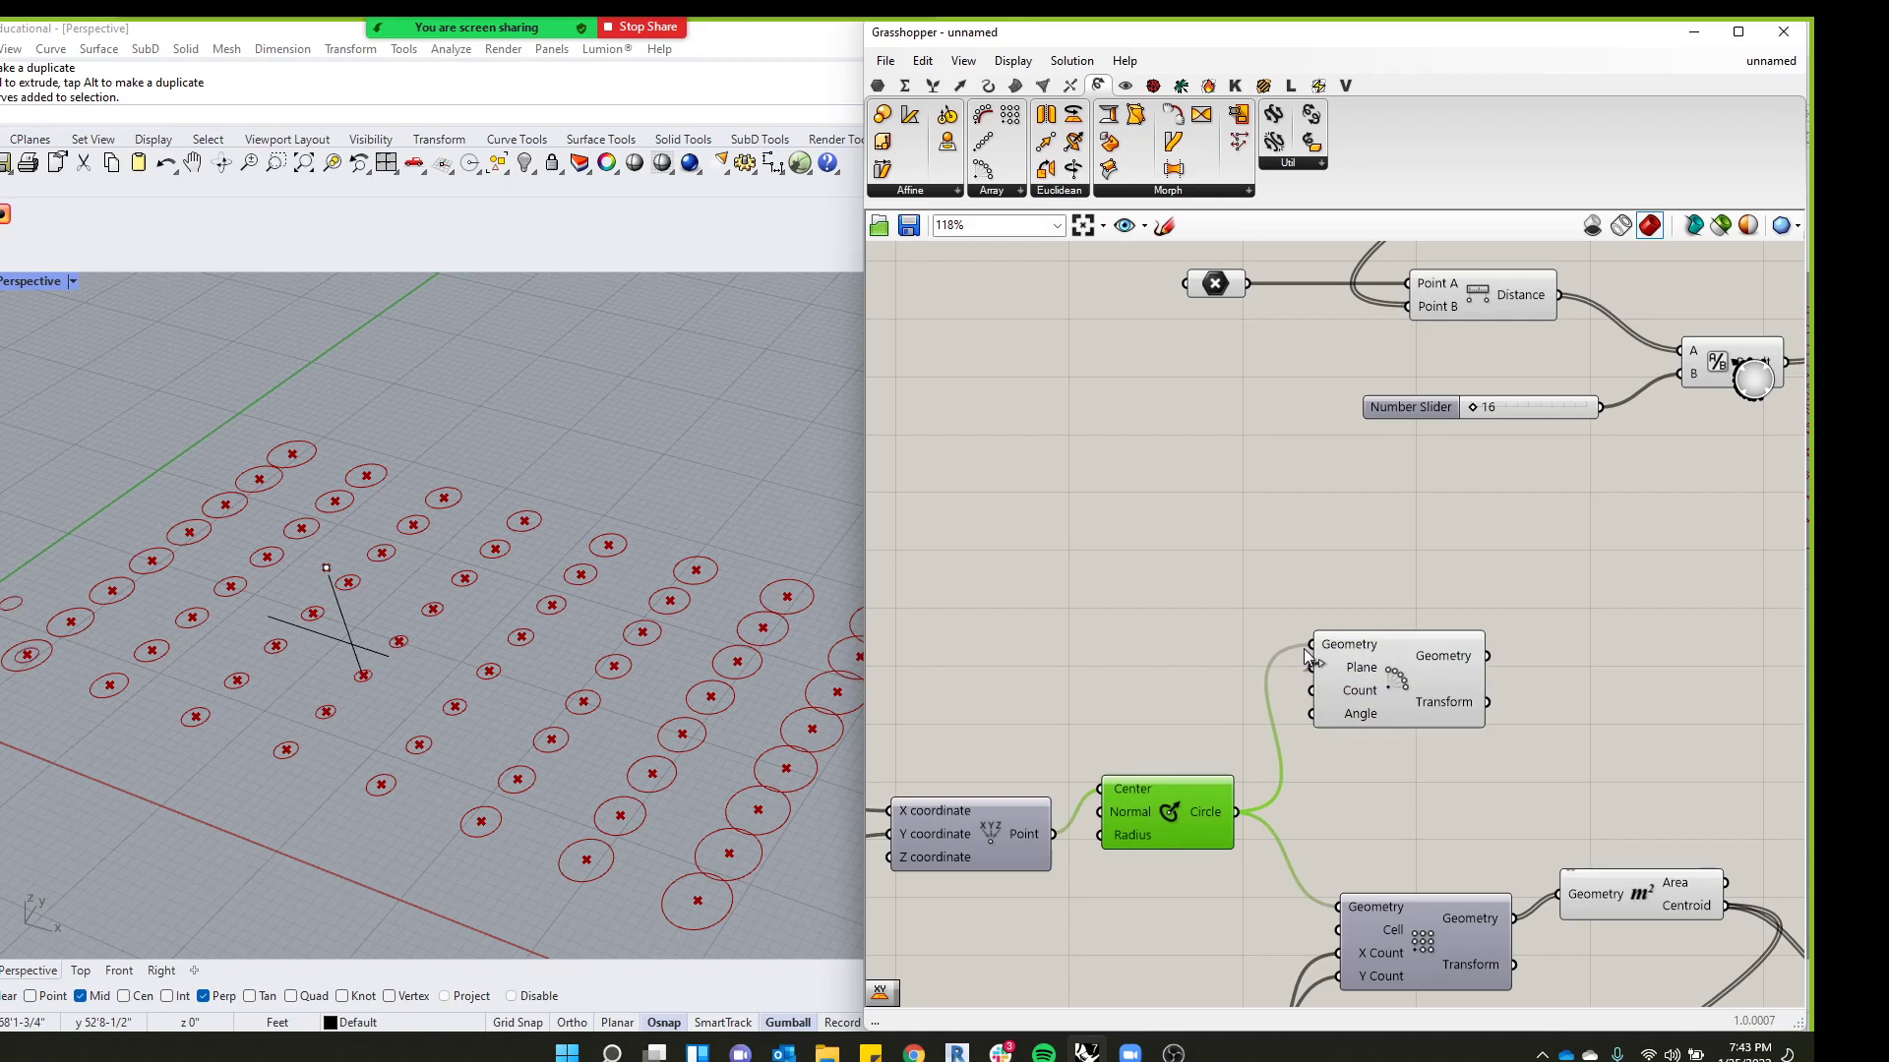
scroll(533, 557, down, 3)
shift+right_drag(533, 557, 767, 561)
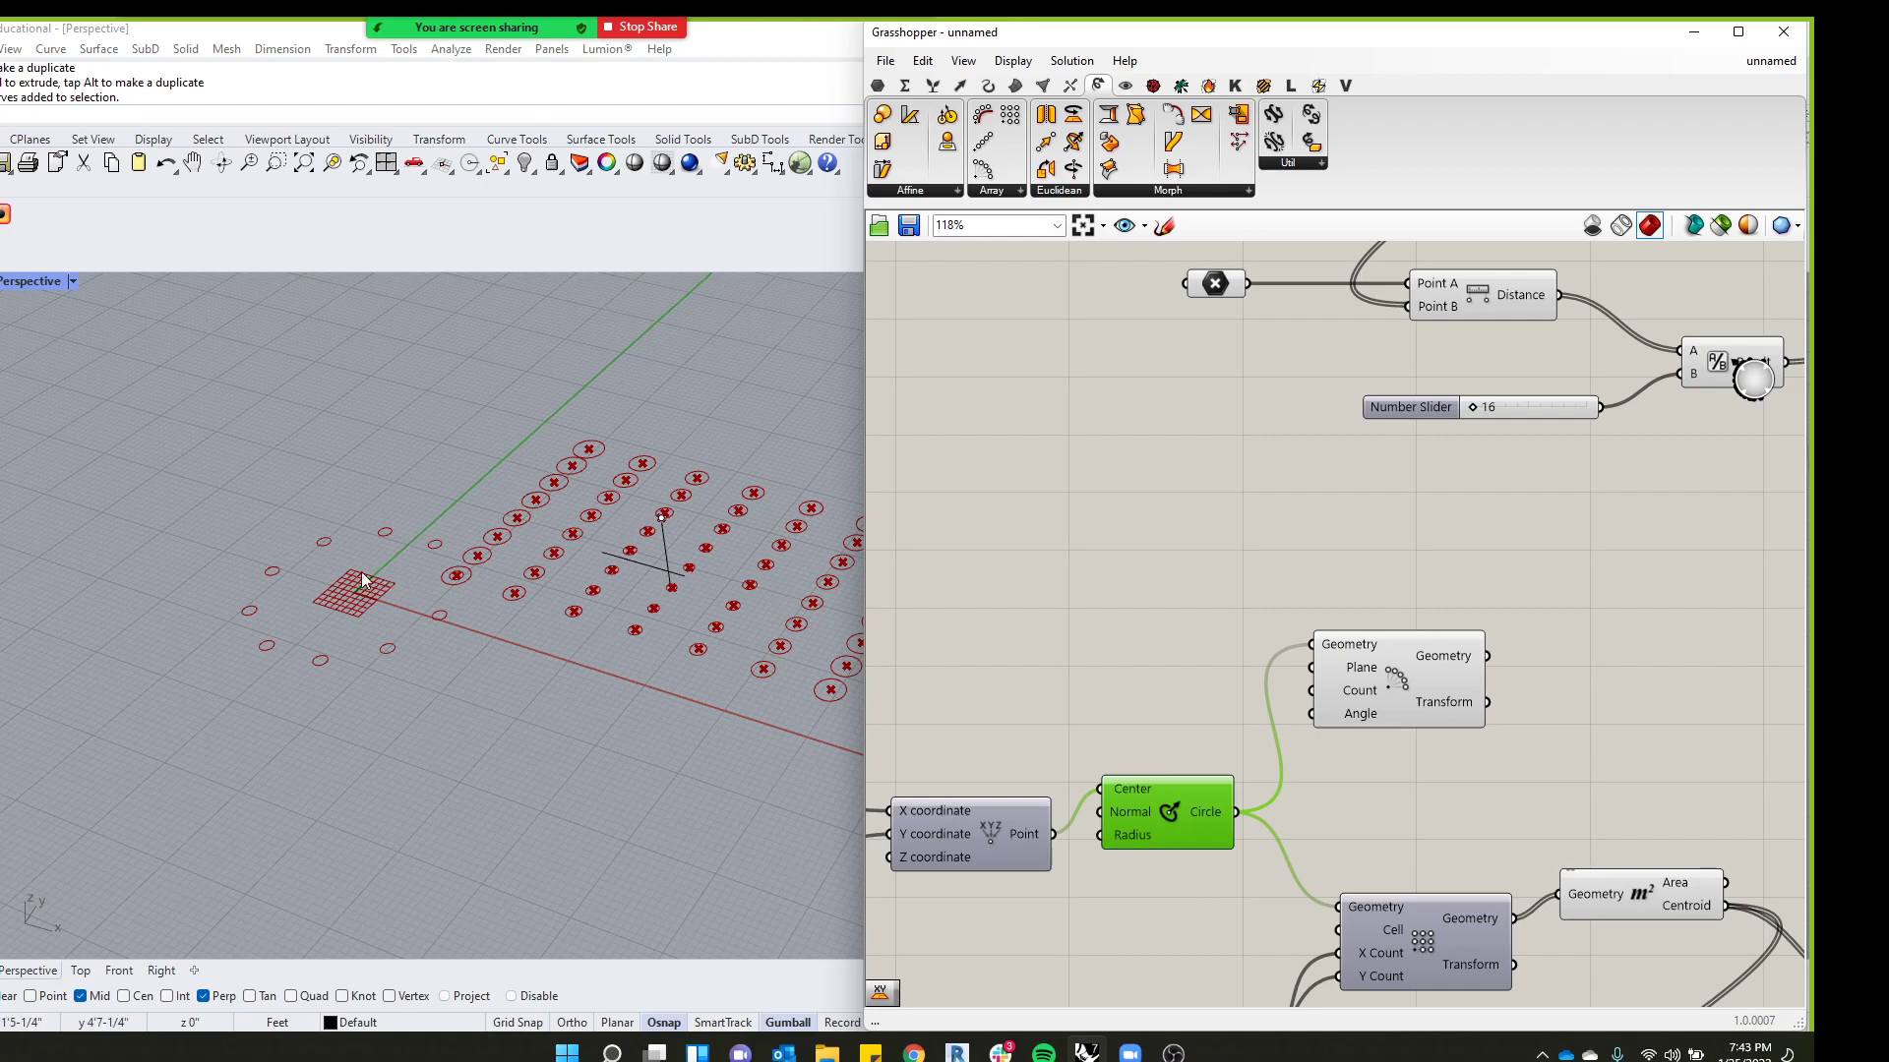
Duplicate the lower definition's X coordinate slider and connect the copy to the Polar Array's Count input
scroll(1096, 646, down, 3)
click(974, 648)
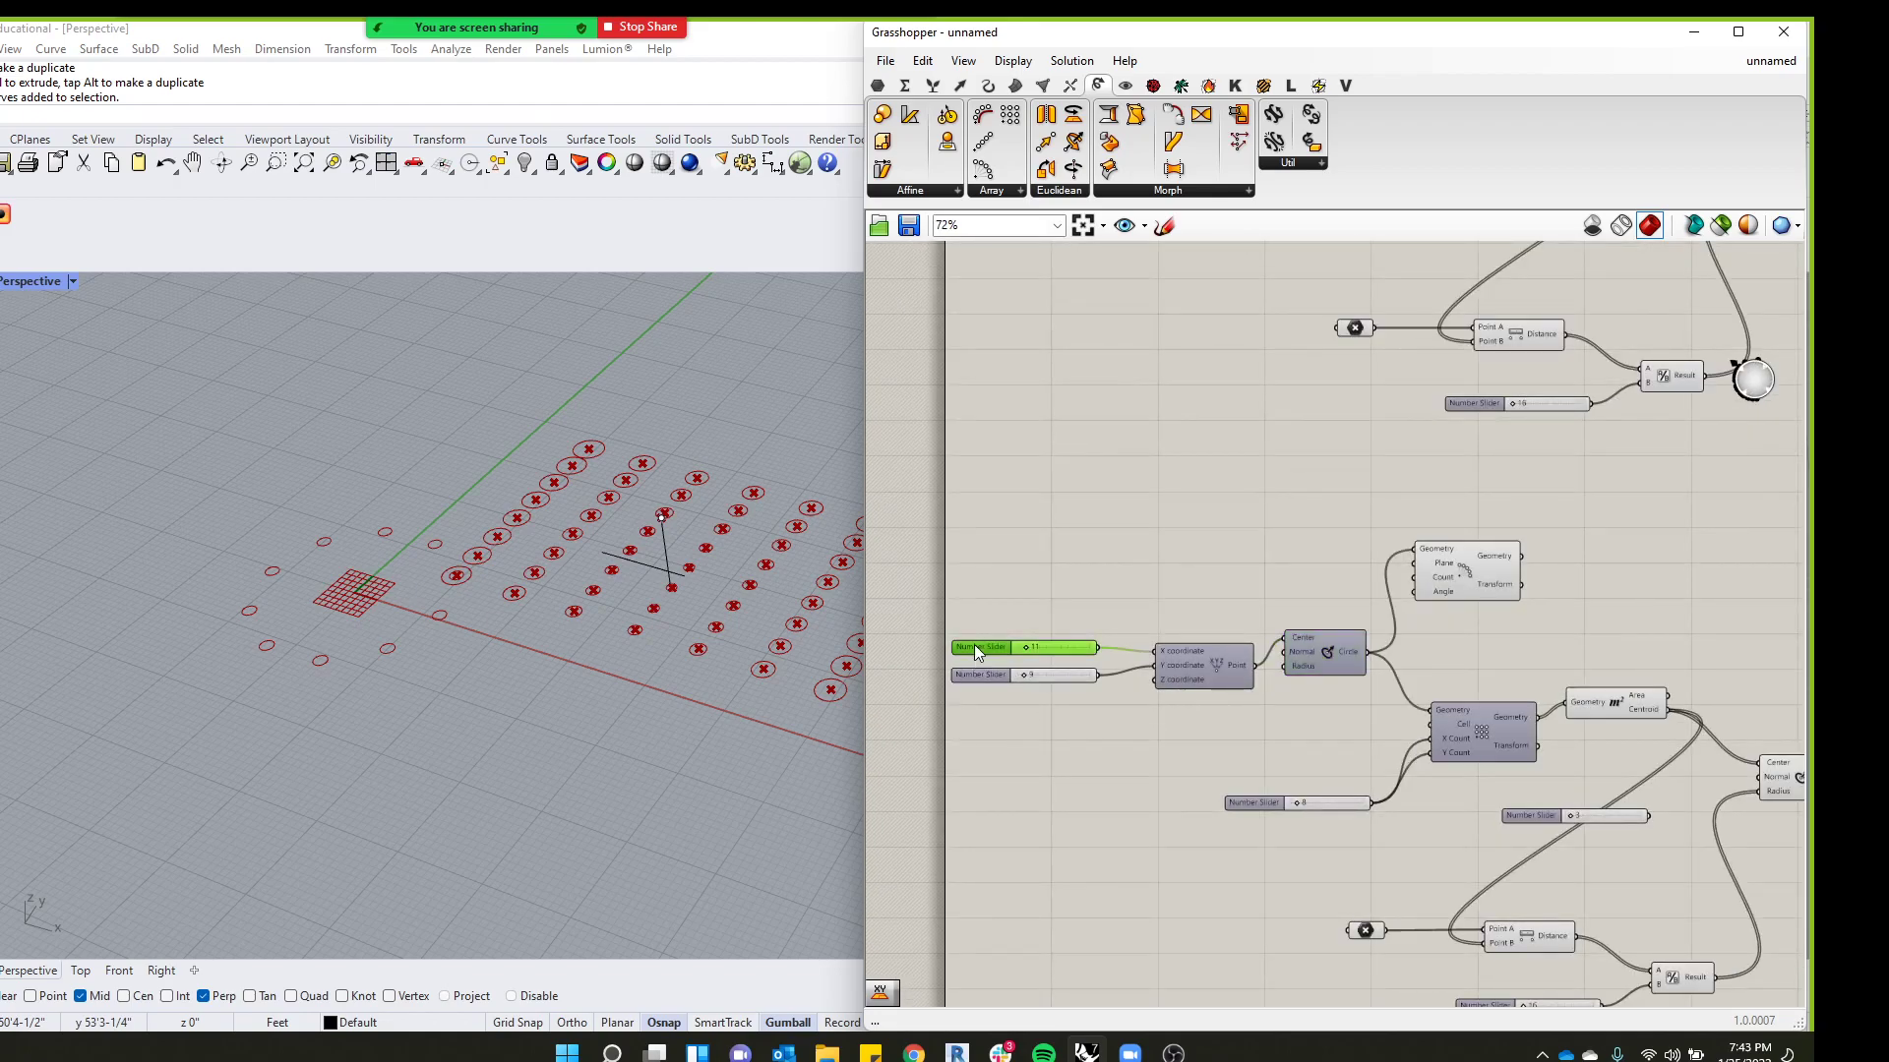
key(ctrl+c)
key(ctrl+v)
drag(979, 657, 1225, 540)
scroll(1355, 581, up, 2)
drag(1353, 521, 1442, 575)
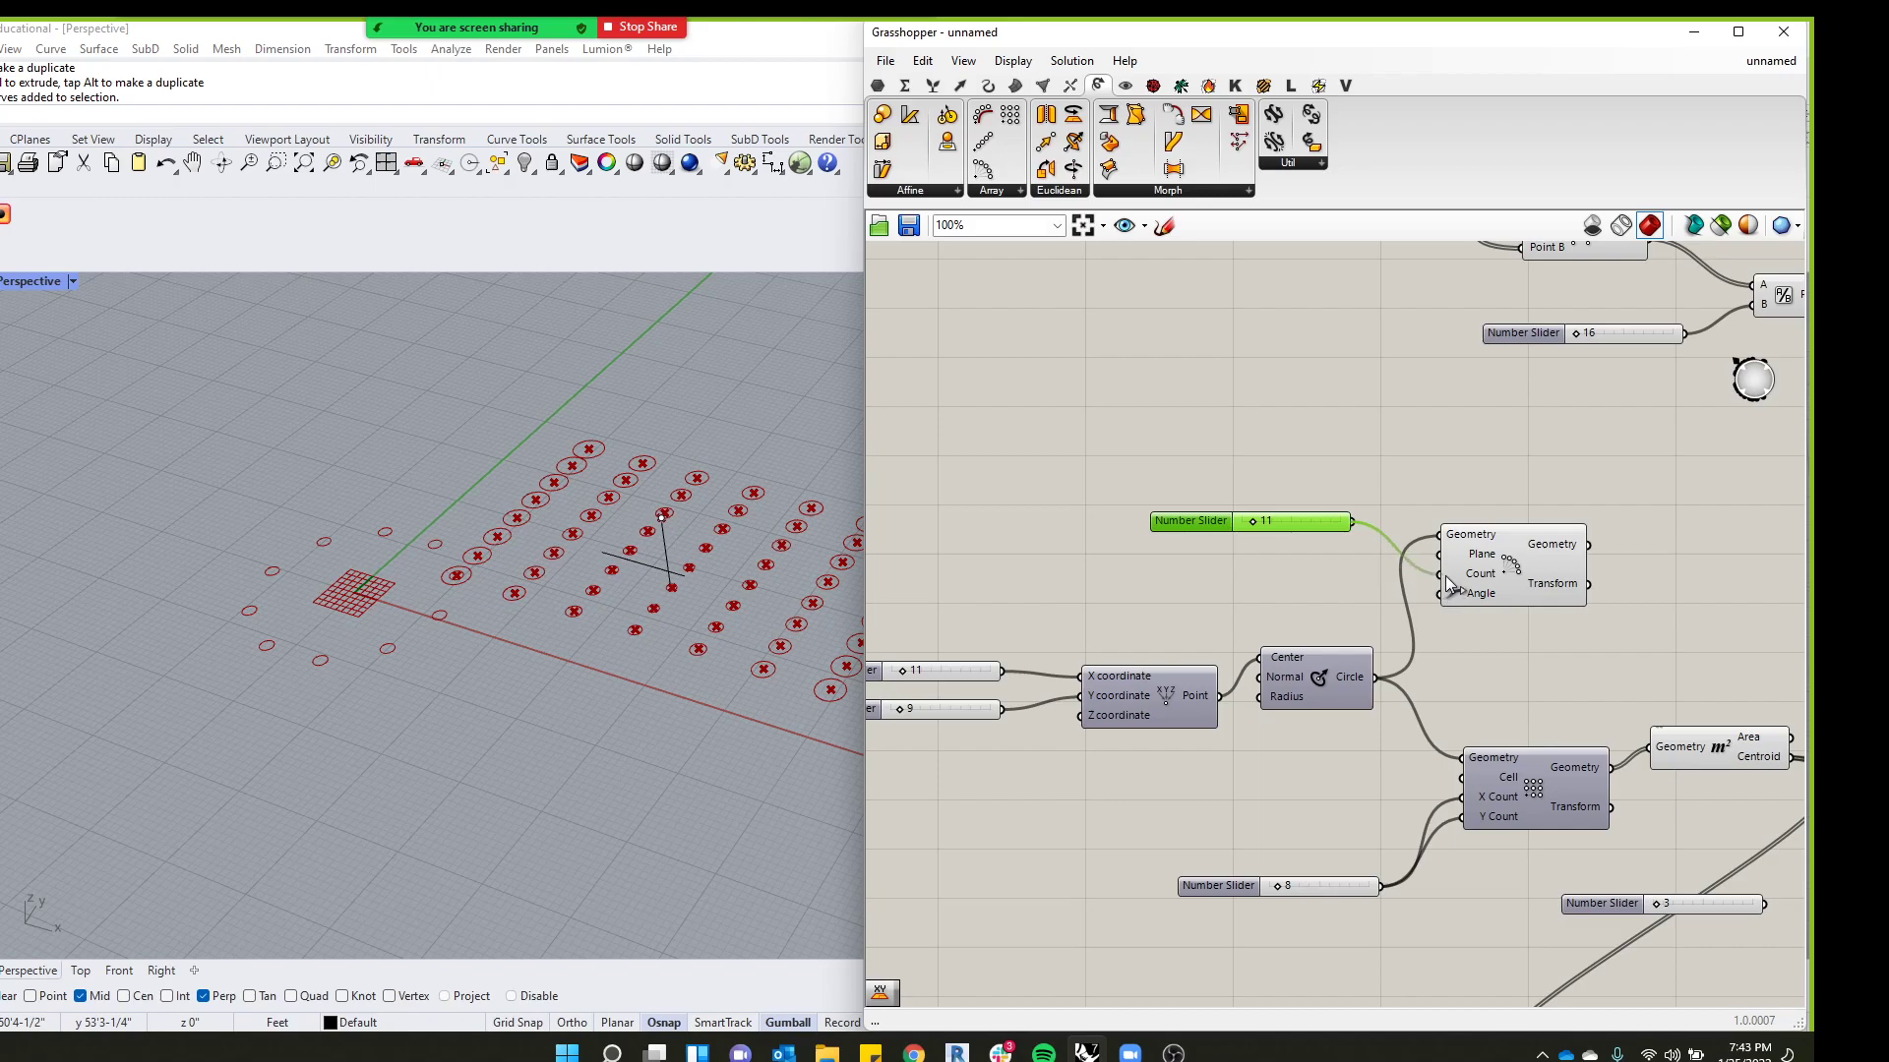
Set the Polar Array's count slider to 21 and inspect the Angle input's description
drag(1190, 527, 1169, 576)
click(1189, 476)
scroll(1183, 551, up, 1)
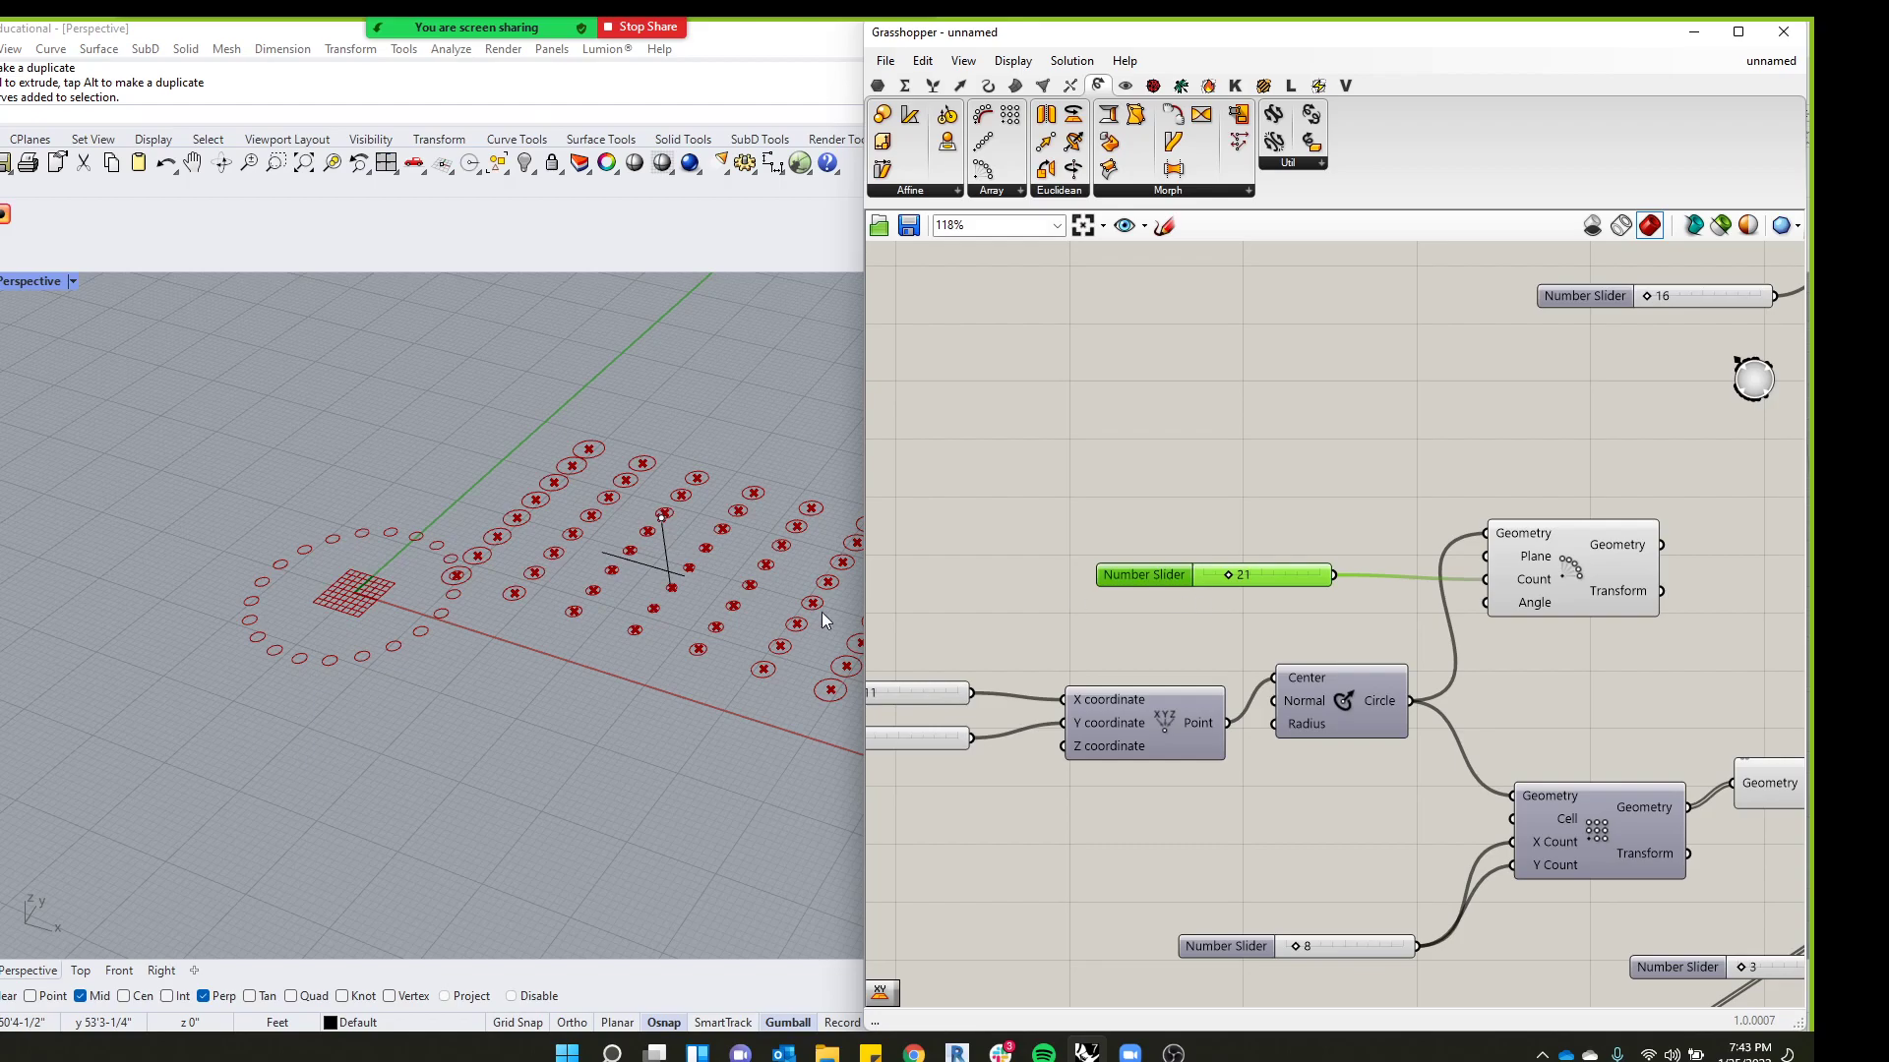
mouse_move(1544, 562)
mouse_move(1534, 608)
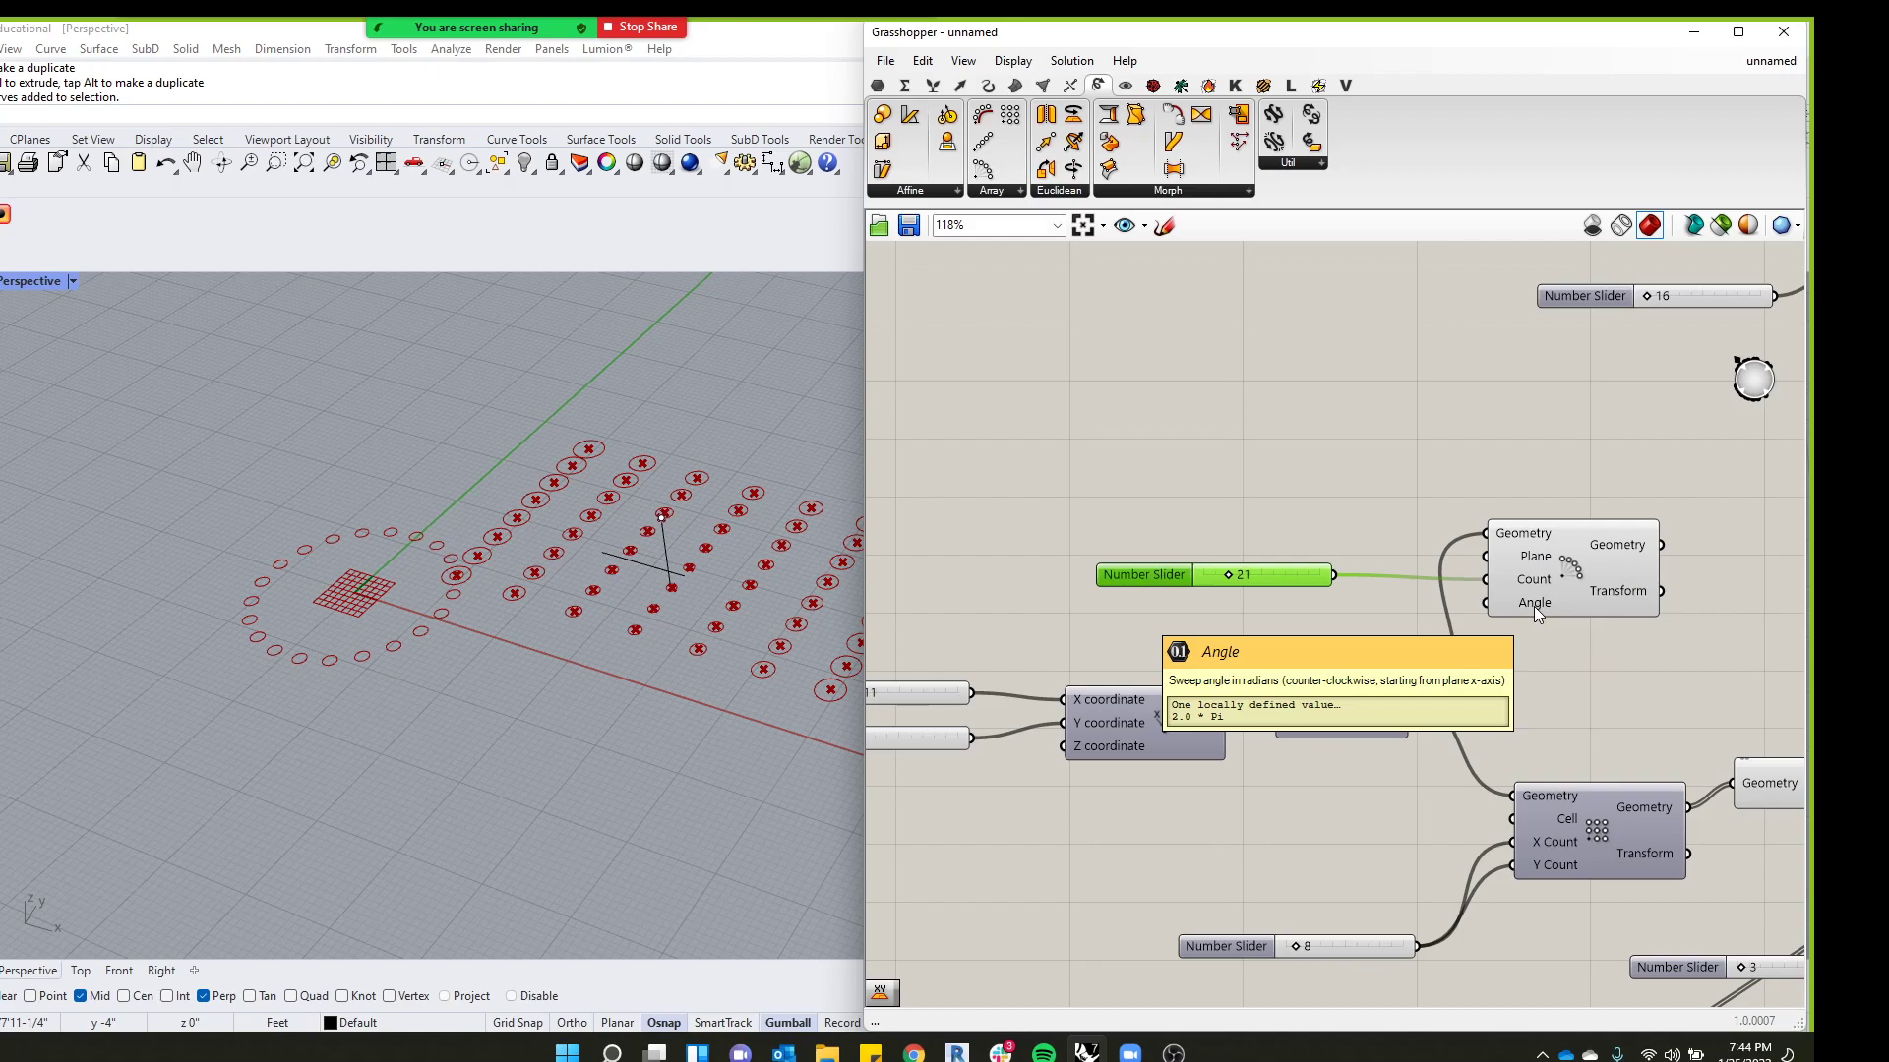
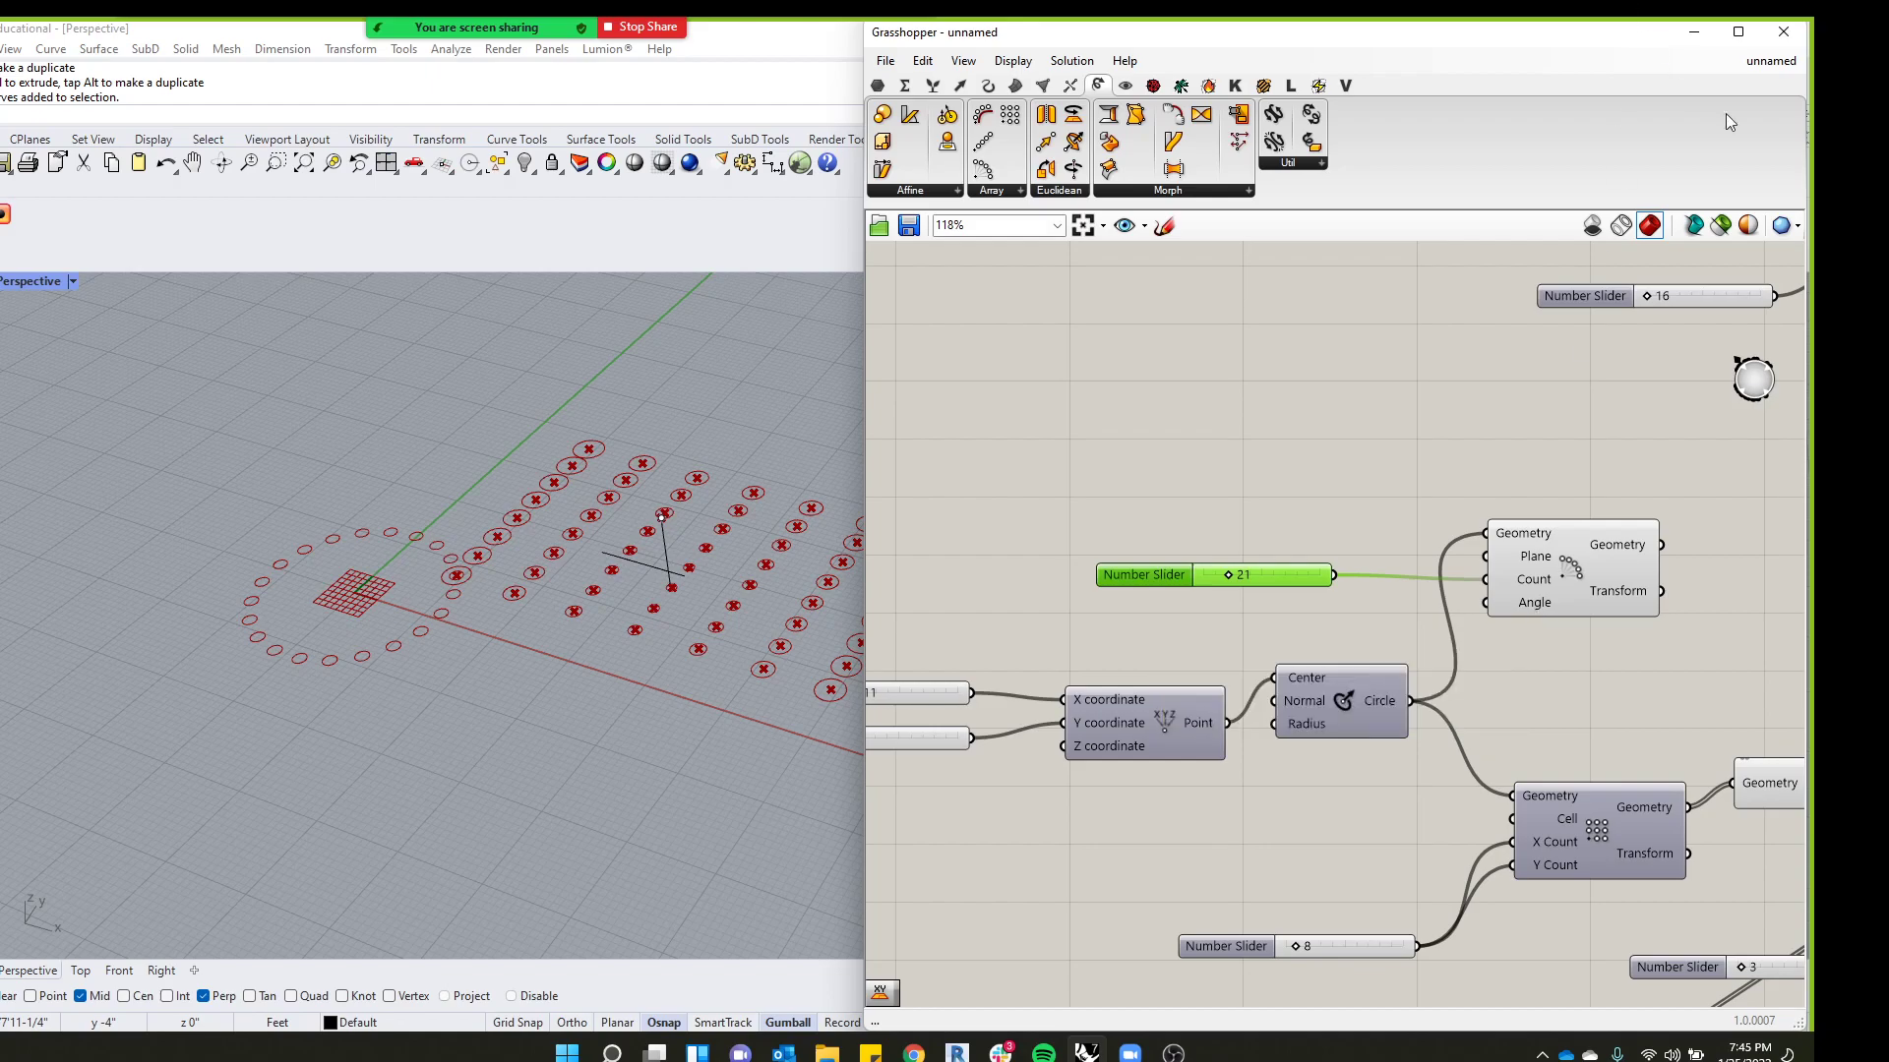
Move the Polar Array component and its count slider up to make more room above the Circle component
scroll(1561, 441, up, 2)
drag(1601, 455, 1083, 675)
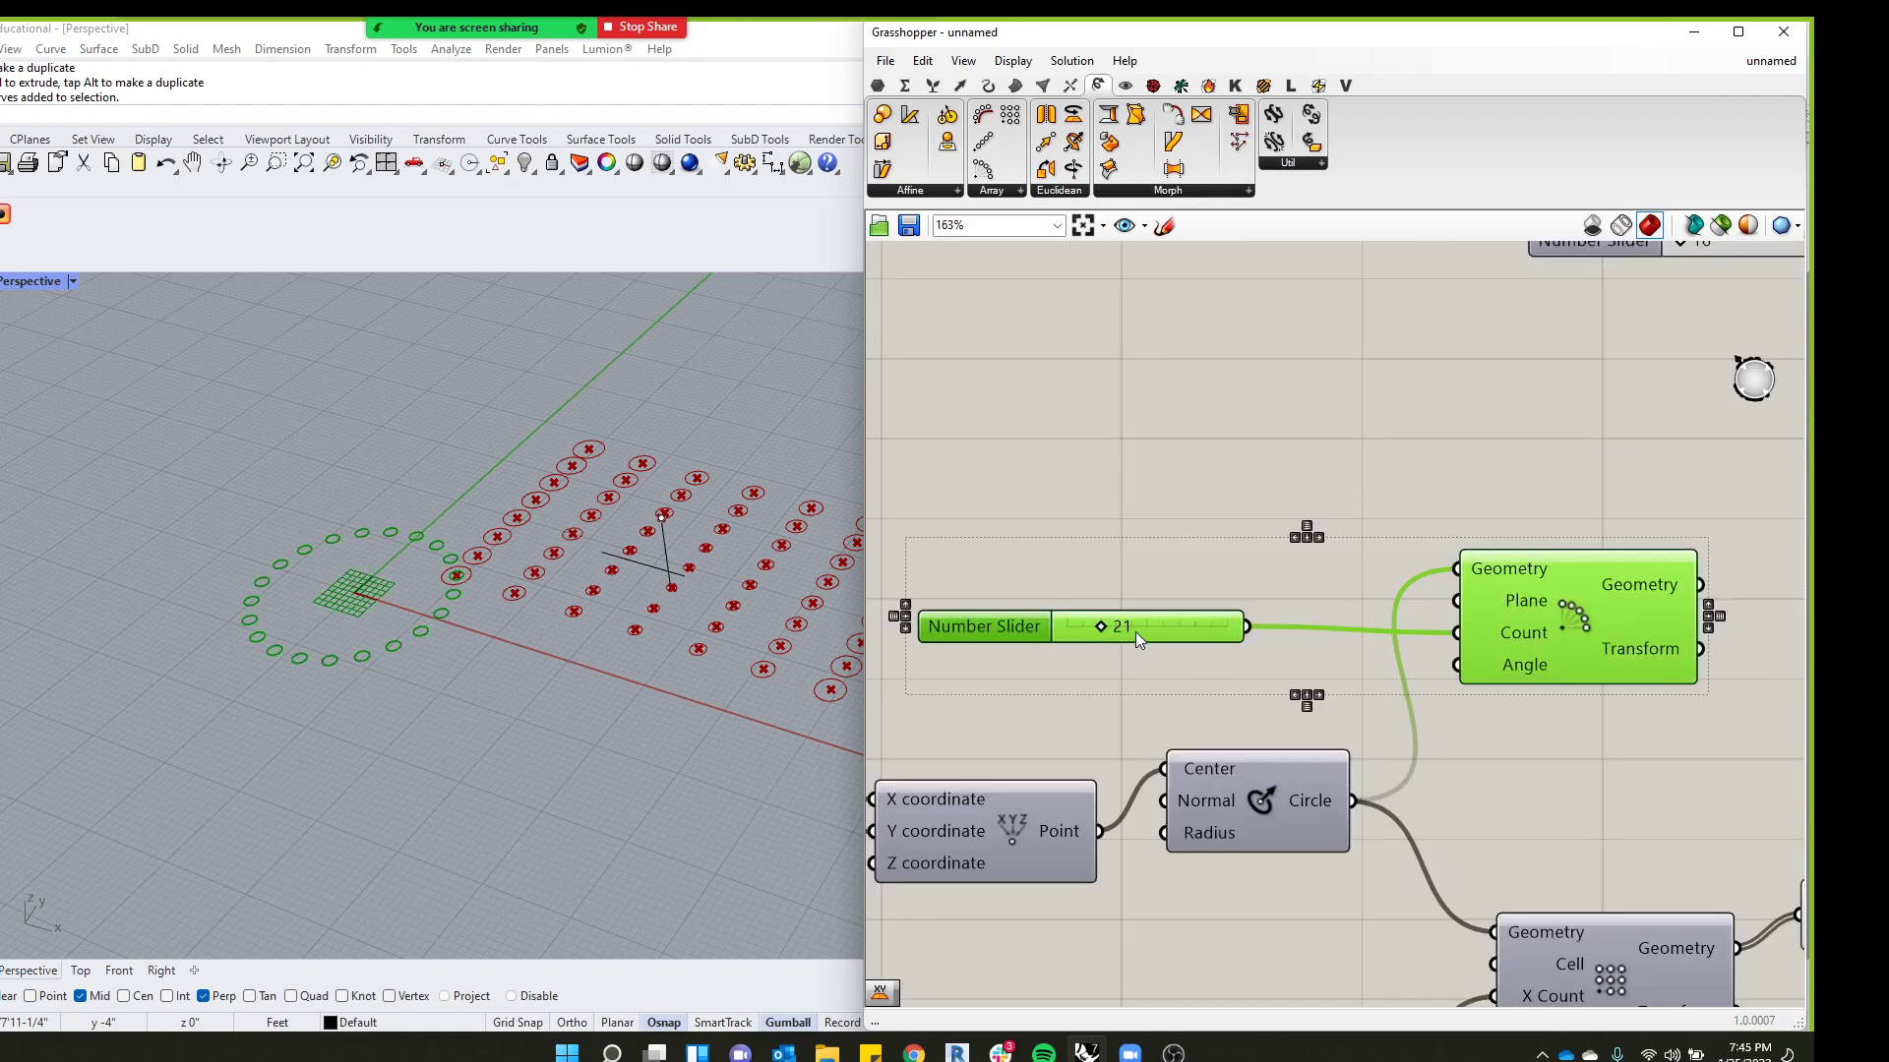
right_drag(1151, 623, 1112, 546)
click(1111, 521)
drag(966, 549, 994, 565)
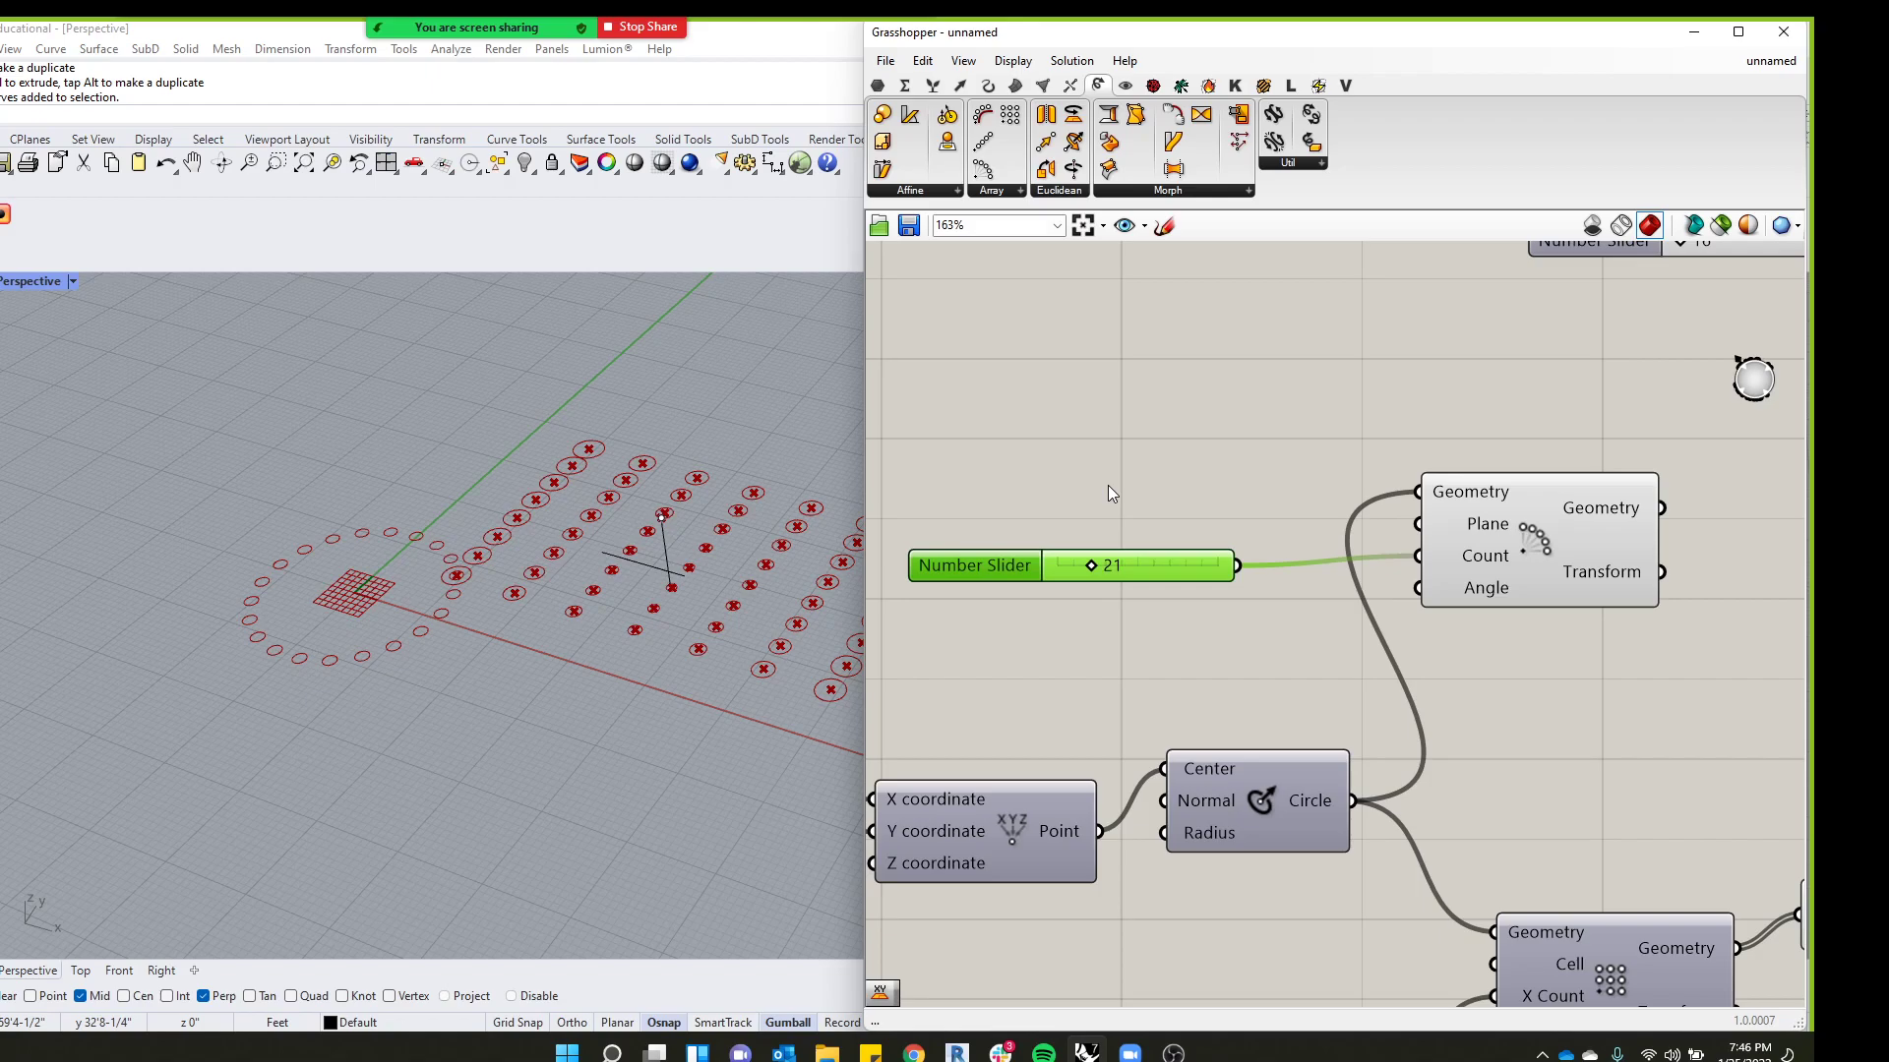
Add a new Number Slider above the Polar Array's count slider
double_click(1019, 368)
text(slider)
click(1047, 319)
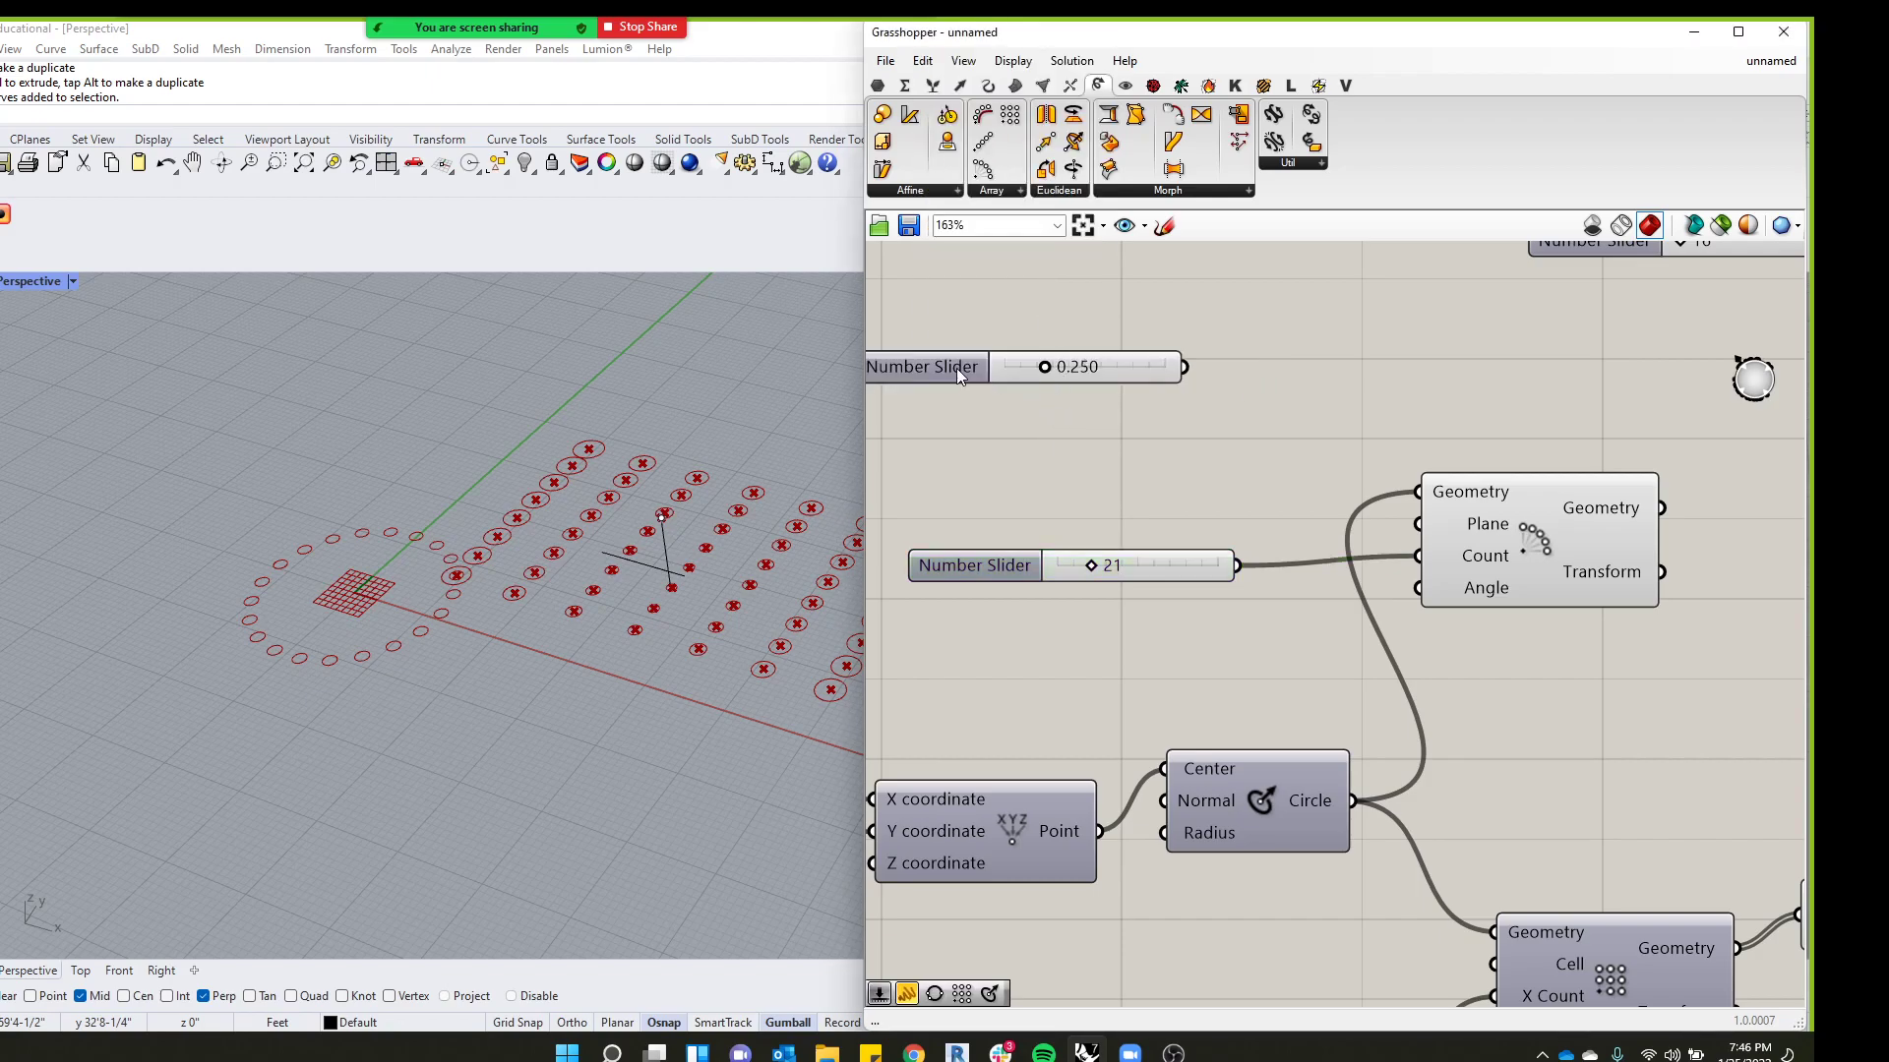
Configure the new slider for integers with a maximum of 360, set it to 33 and place it above the count slider
drag(956, 367, 954, 401)
double_click(954, 401)
click(978, 352)
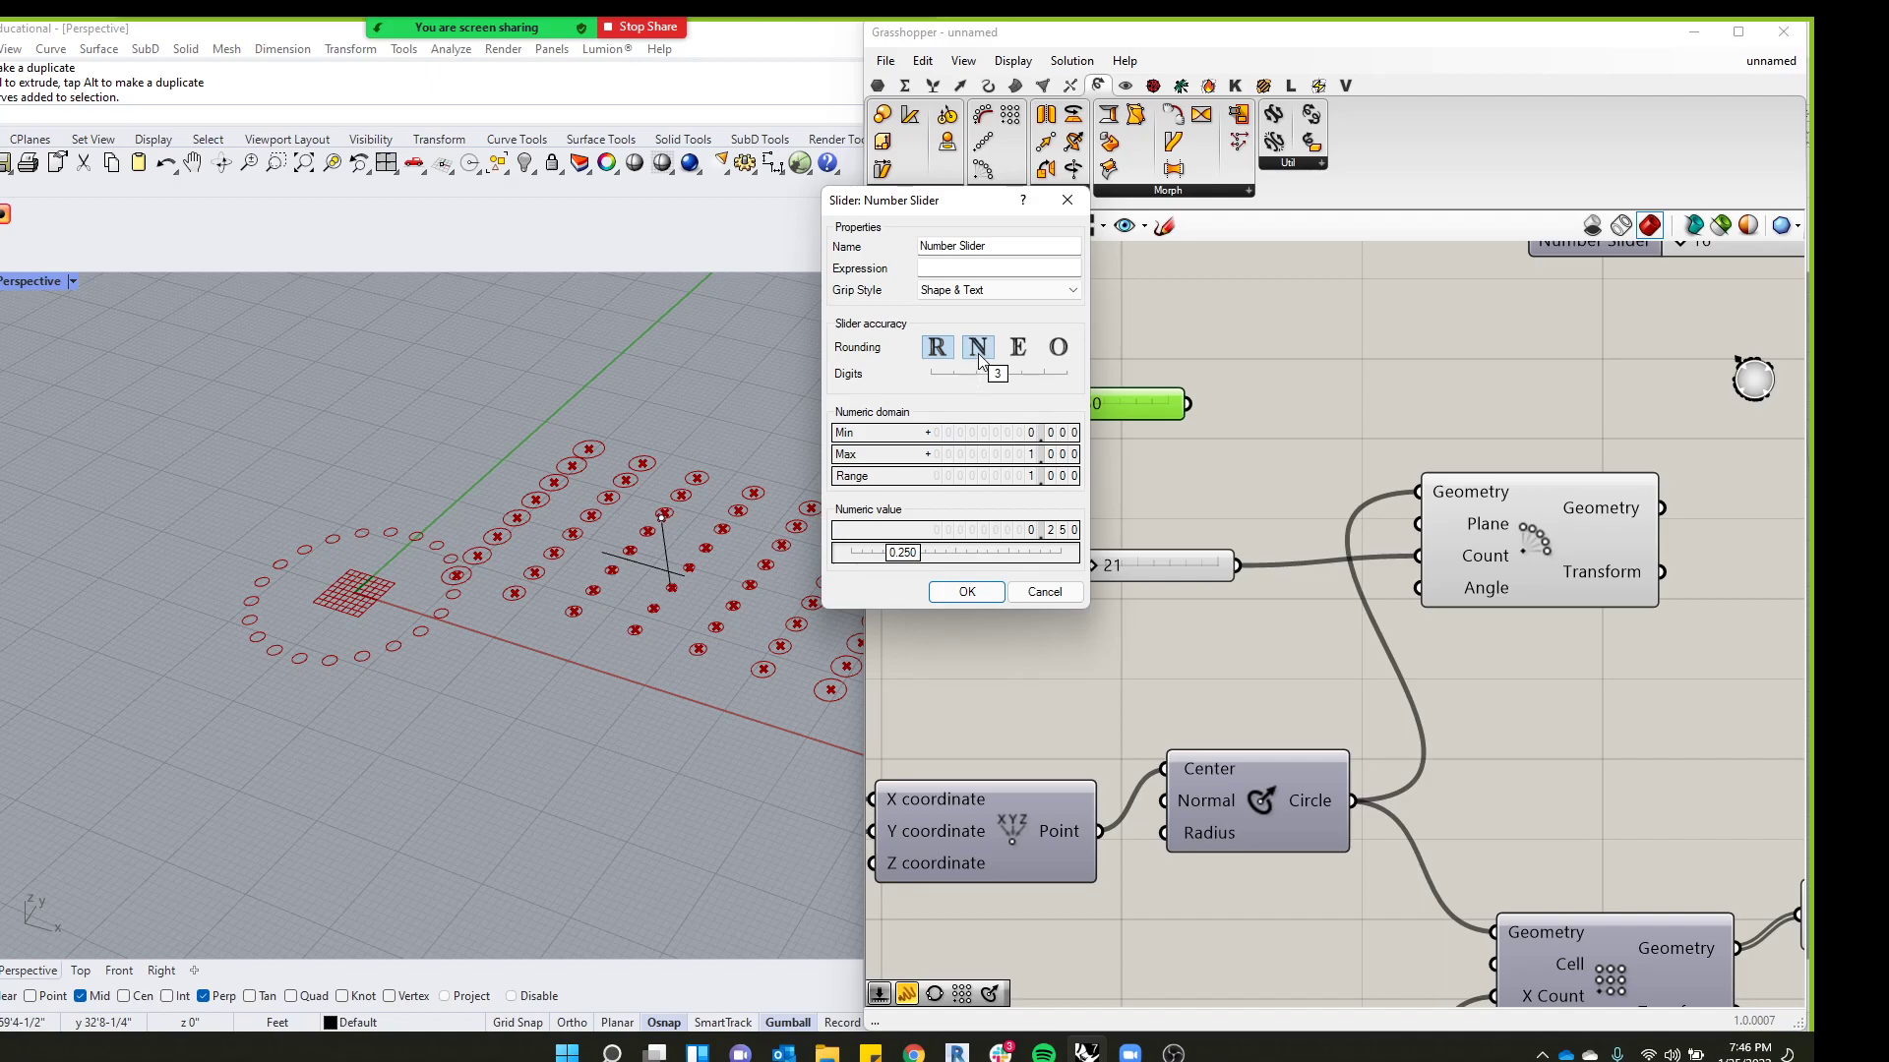
double_click(1056, 459)
text(360)
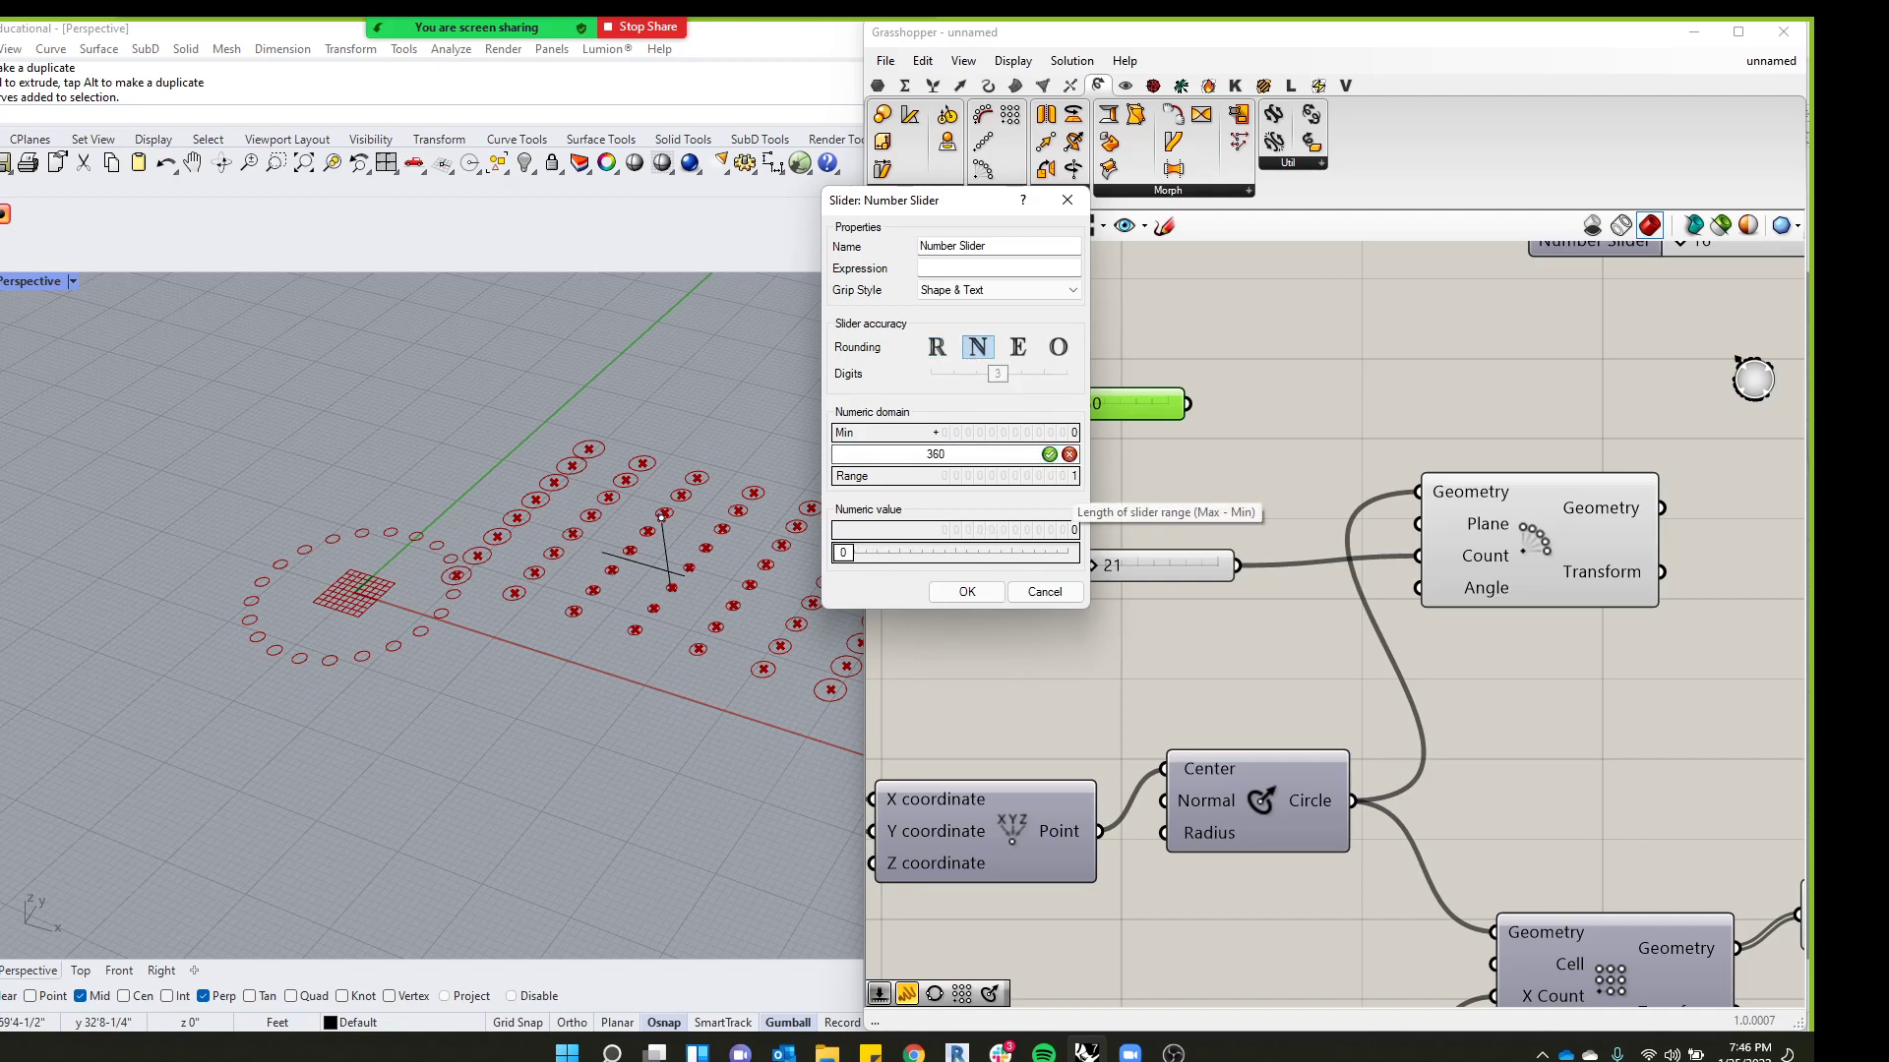
click(996, 594)
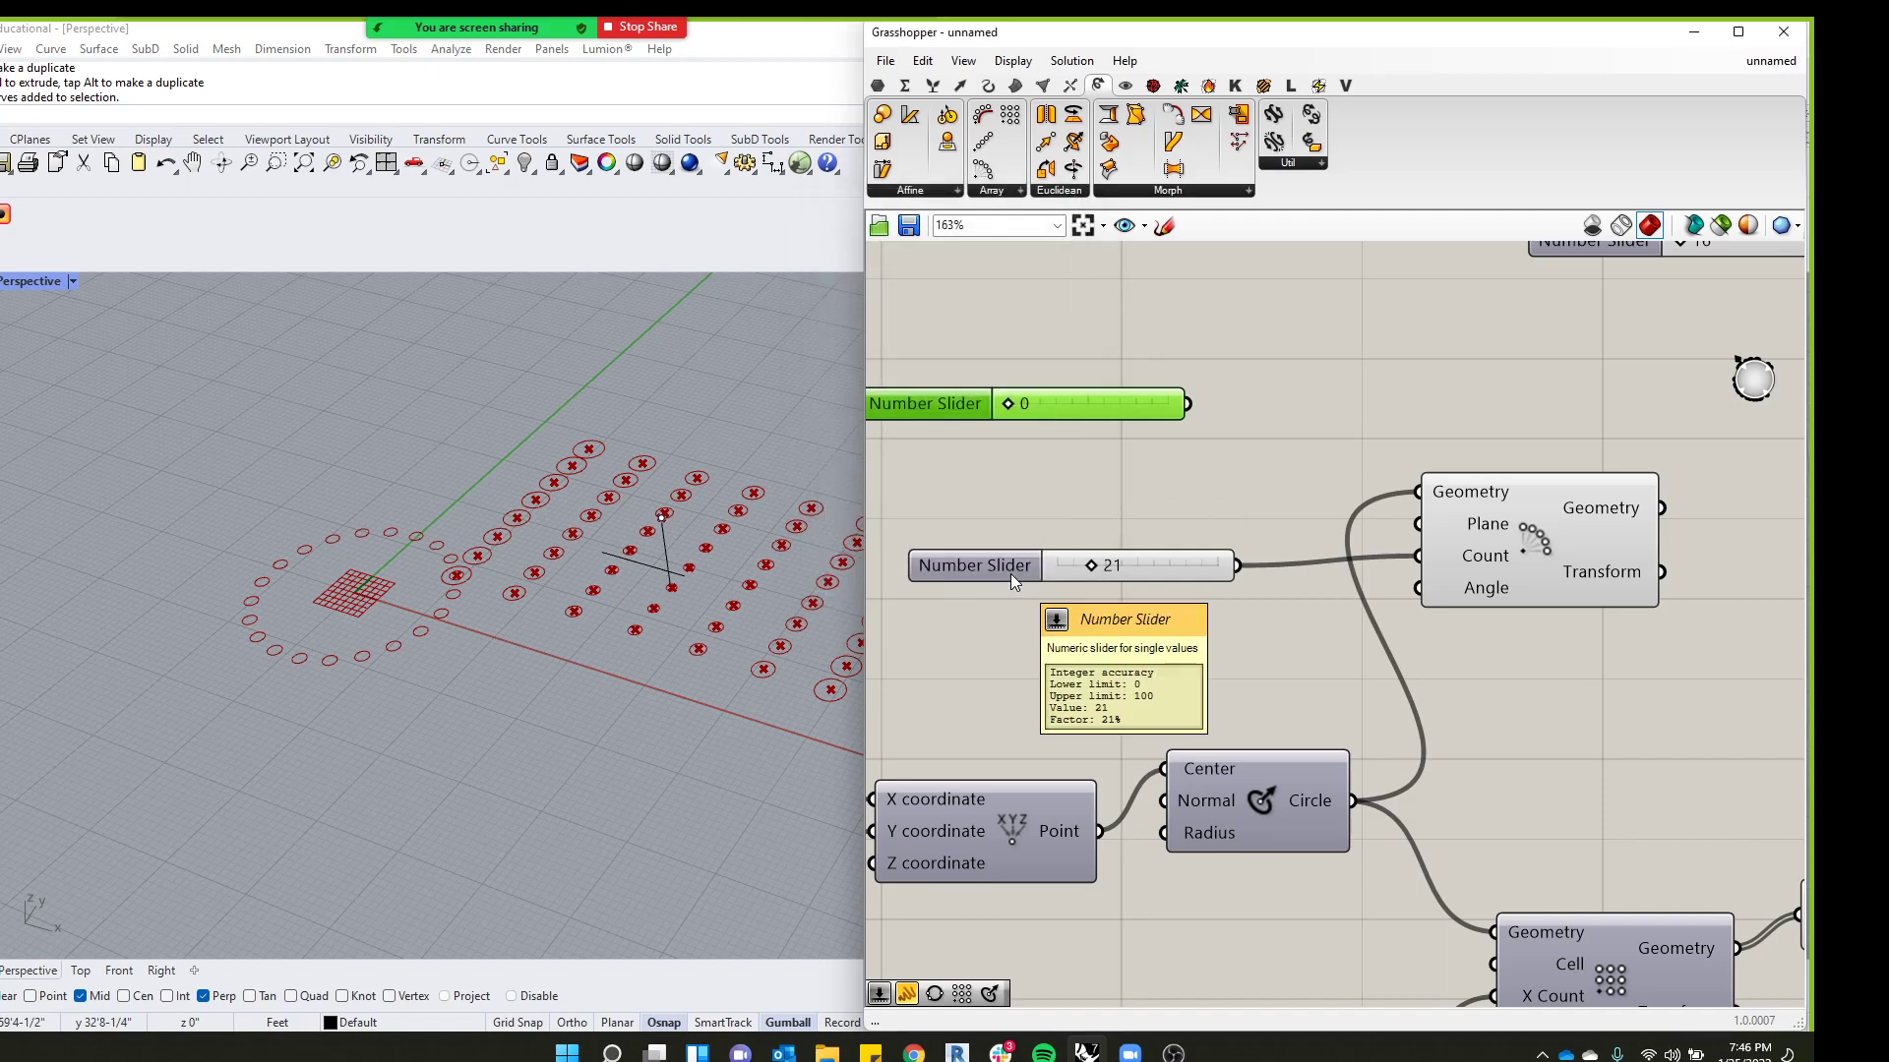
drag(923, 424, 945, 443)
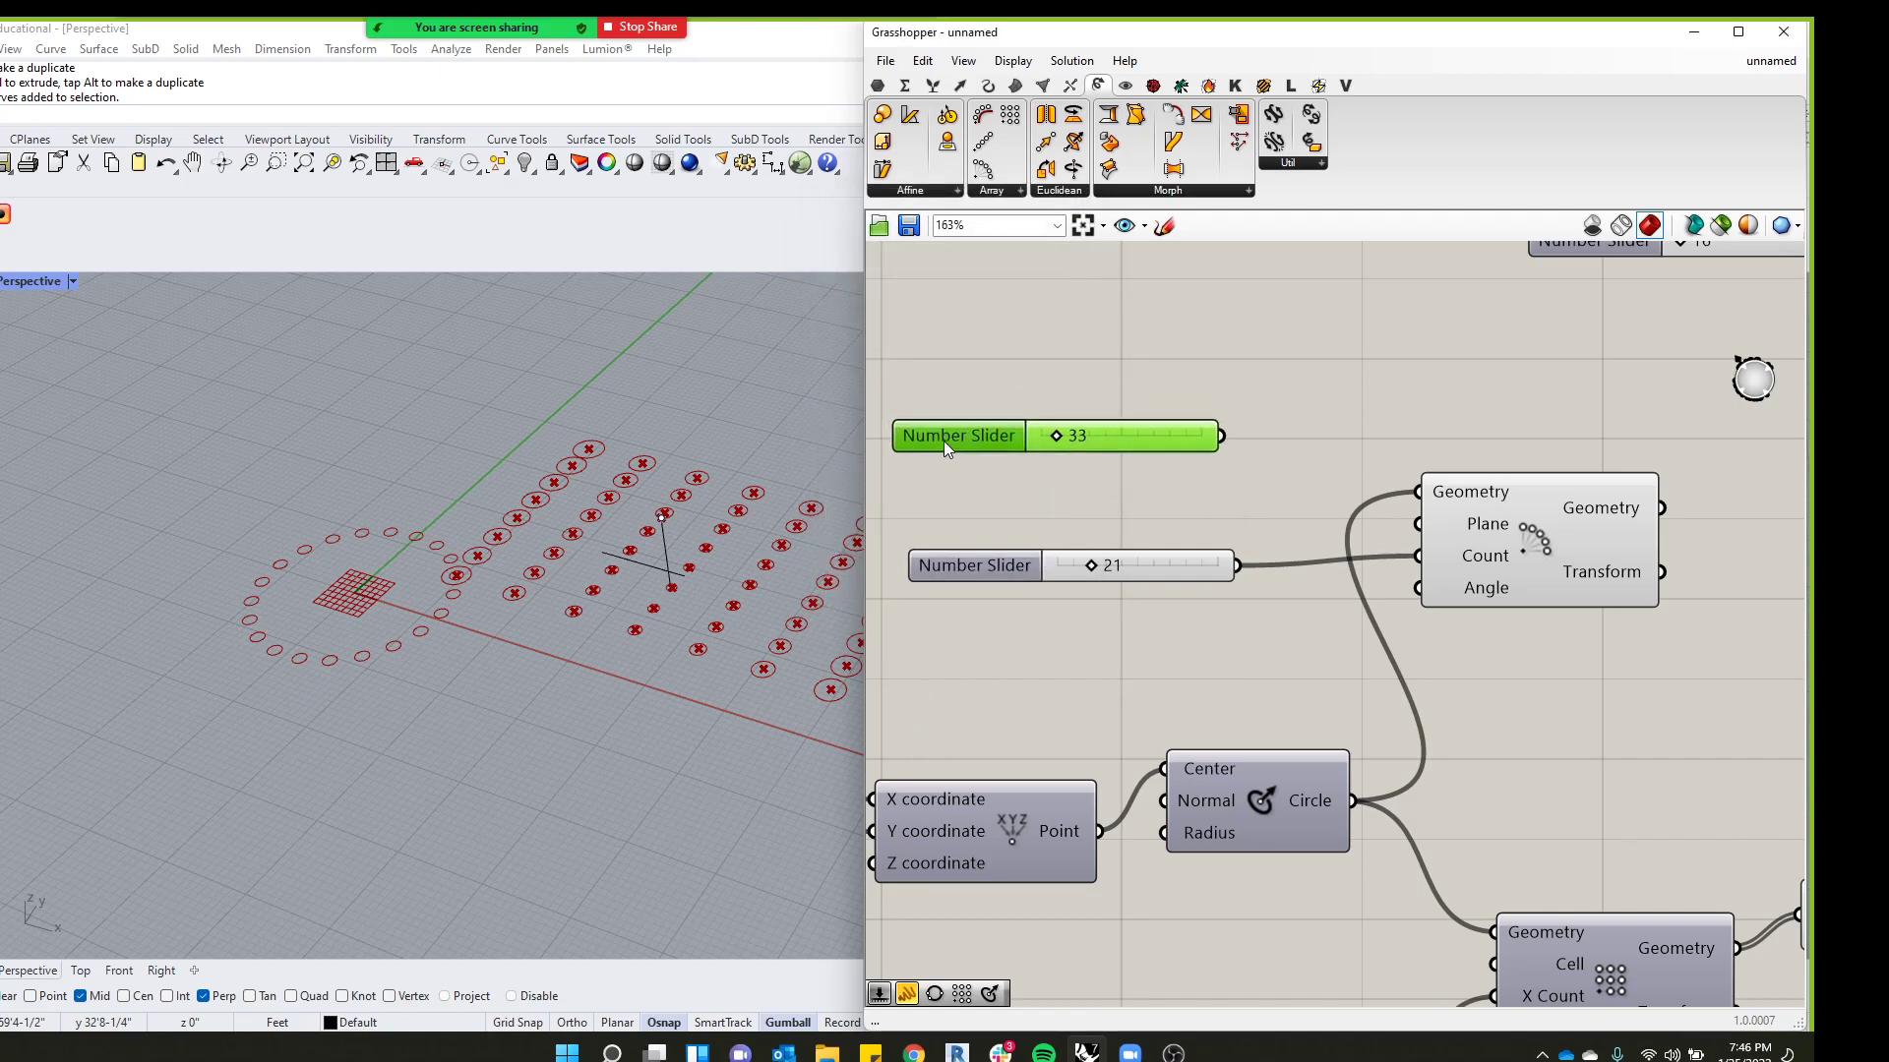
double_click(1018, 340)
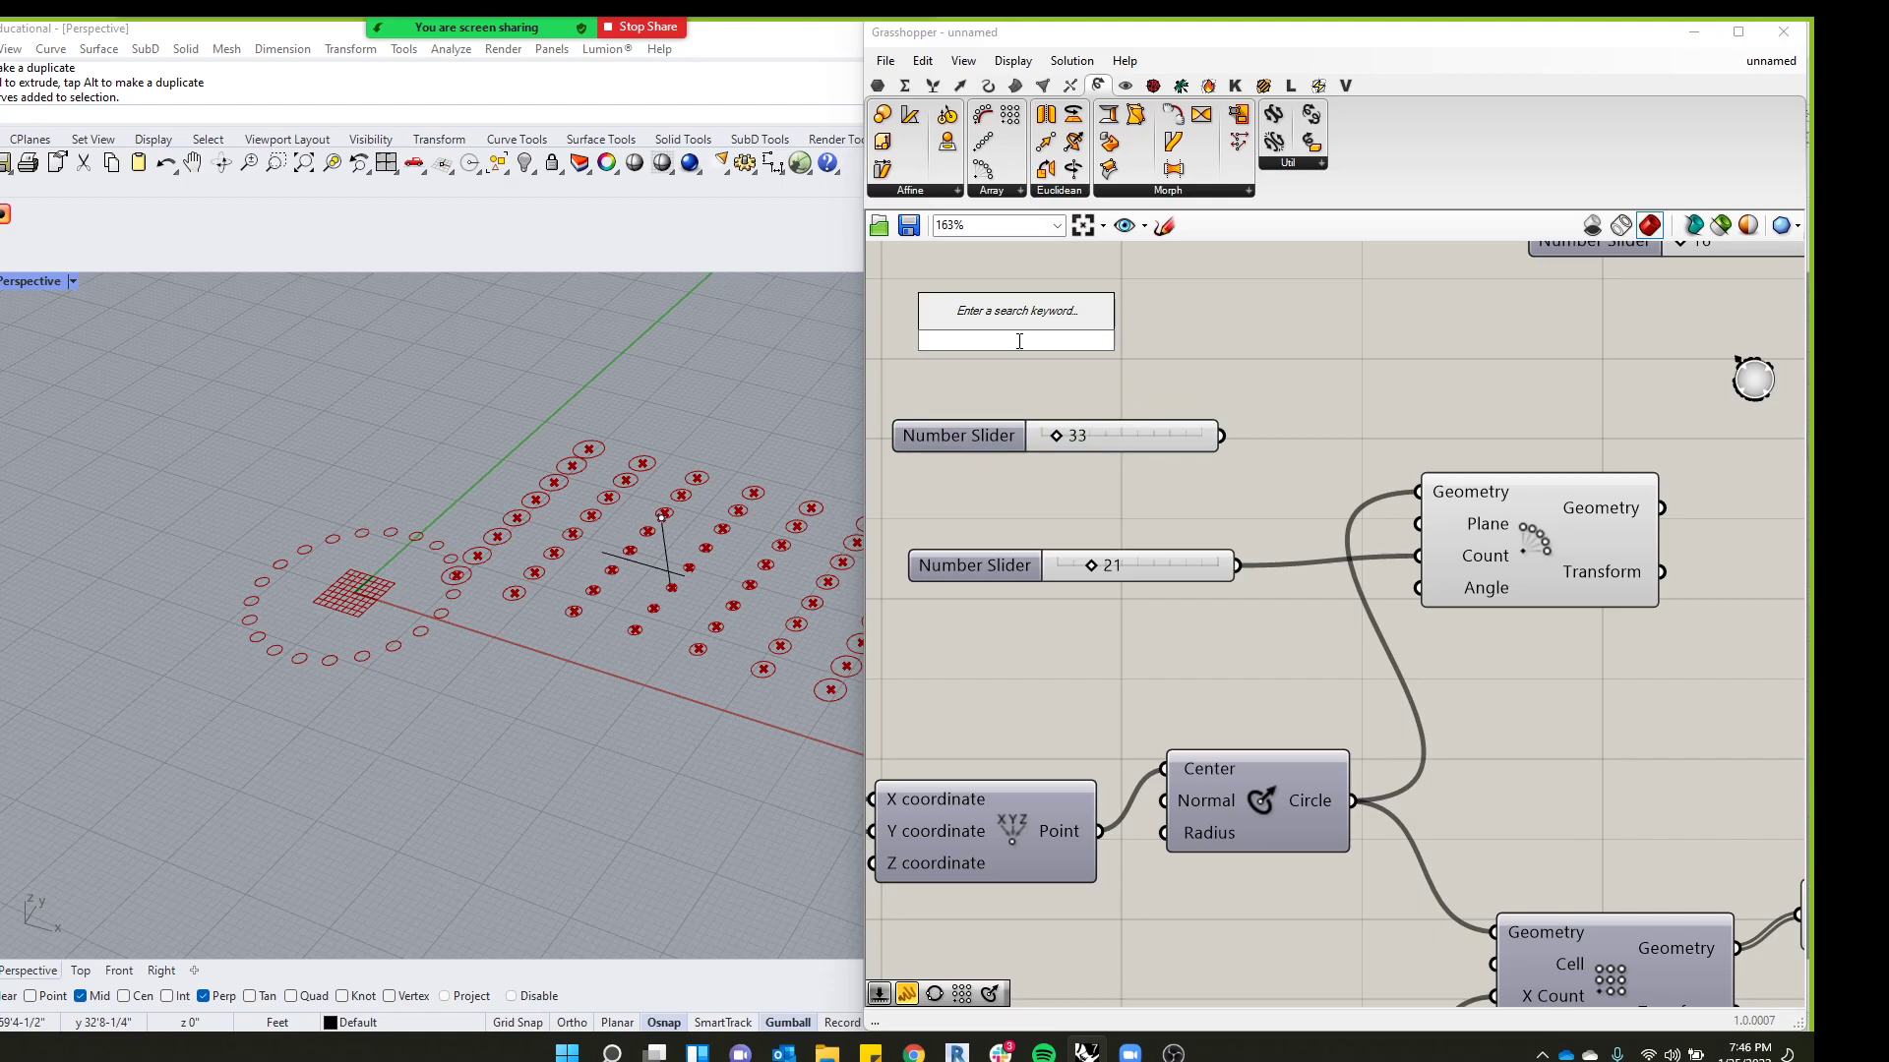
text(degree)
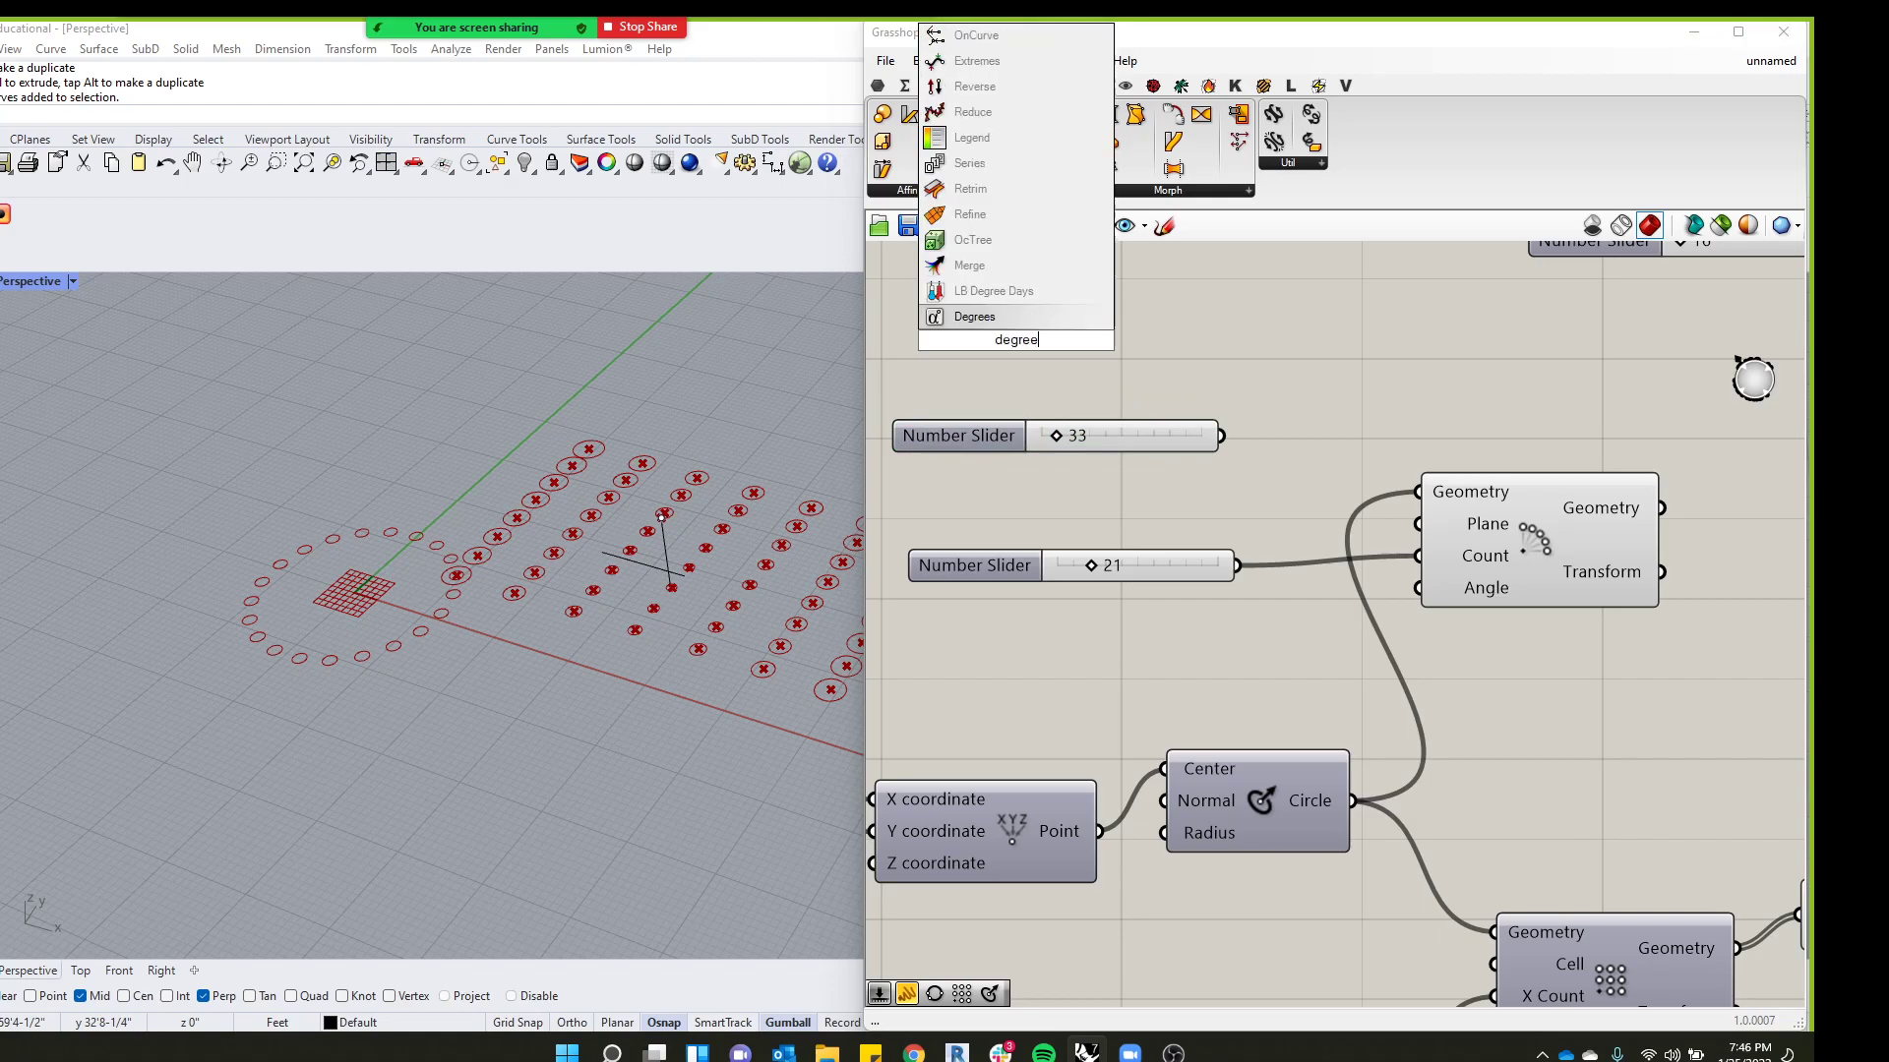
text(s radi)
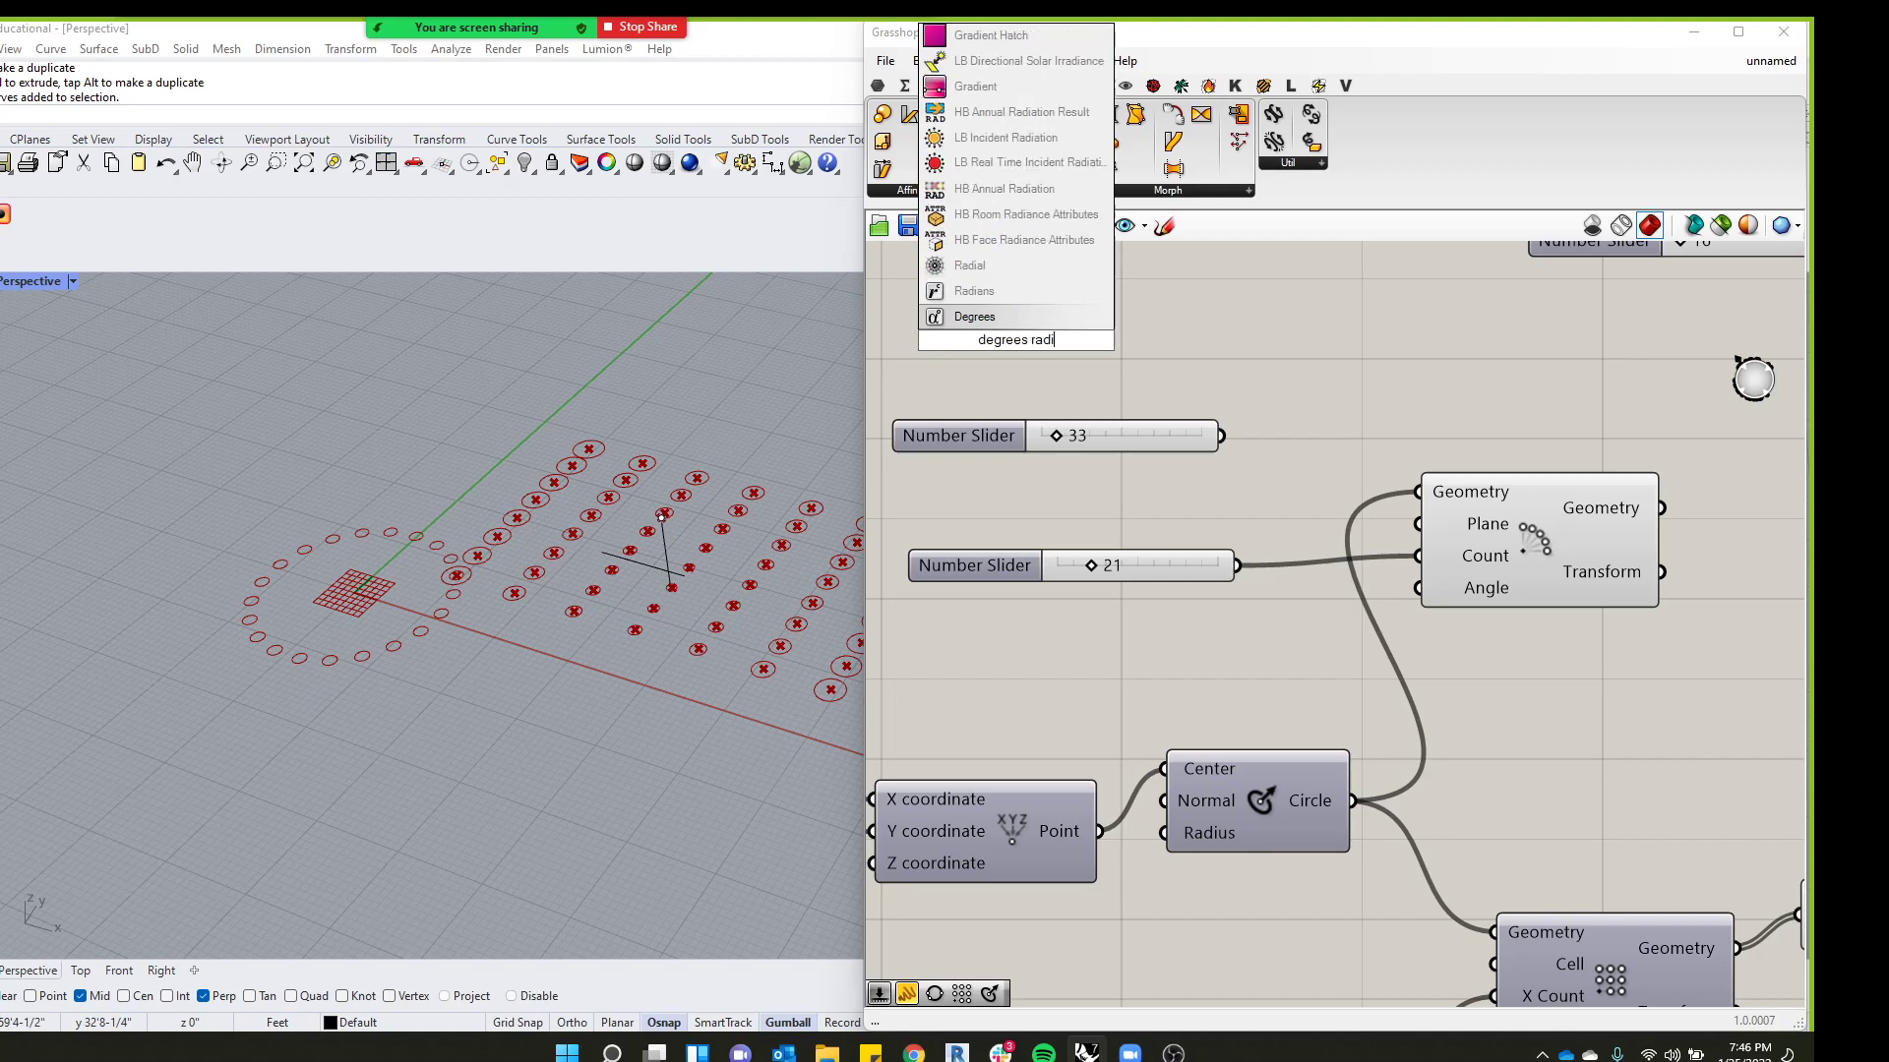
key(Up)
key(Up)
key(Down)
key(Return)
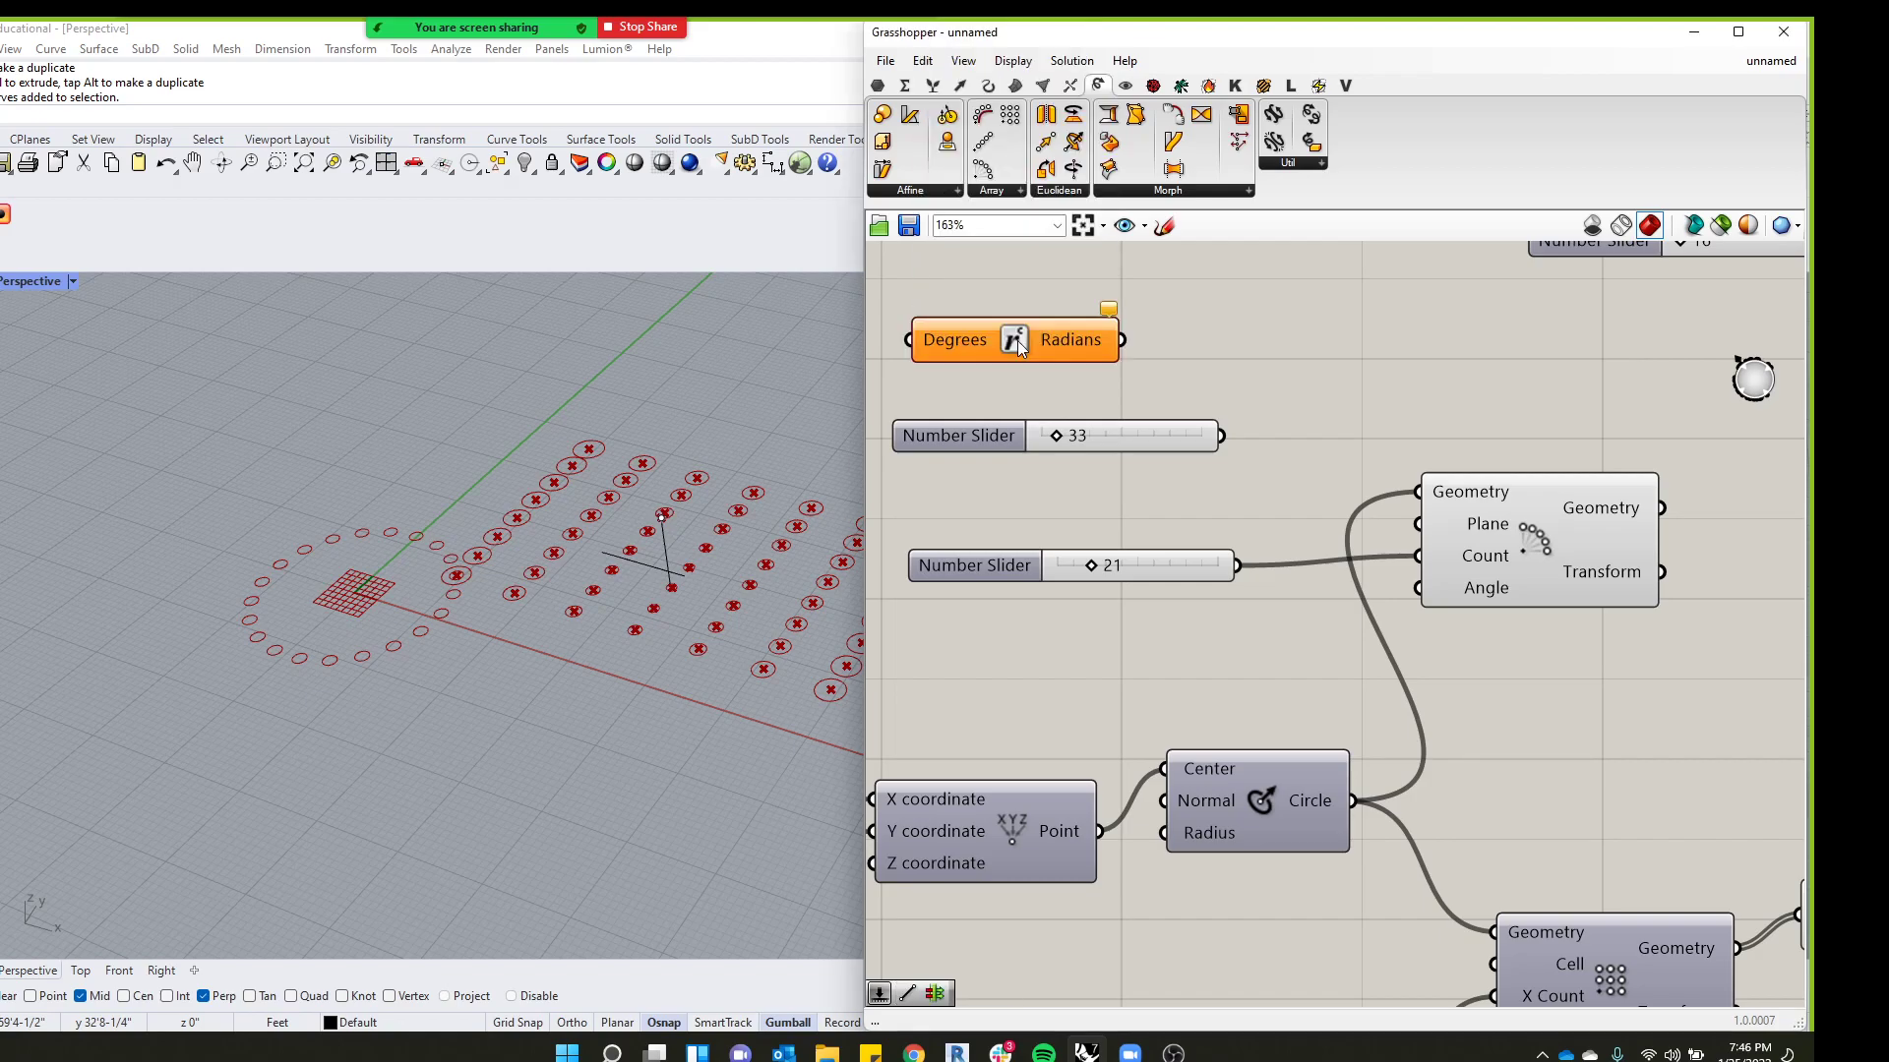
click(1028, 344)
key(Delete)
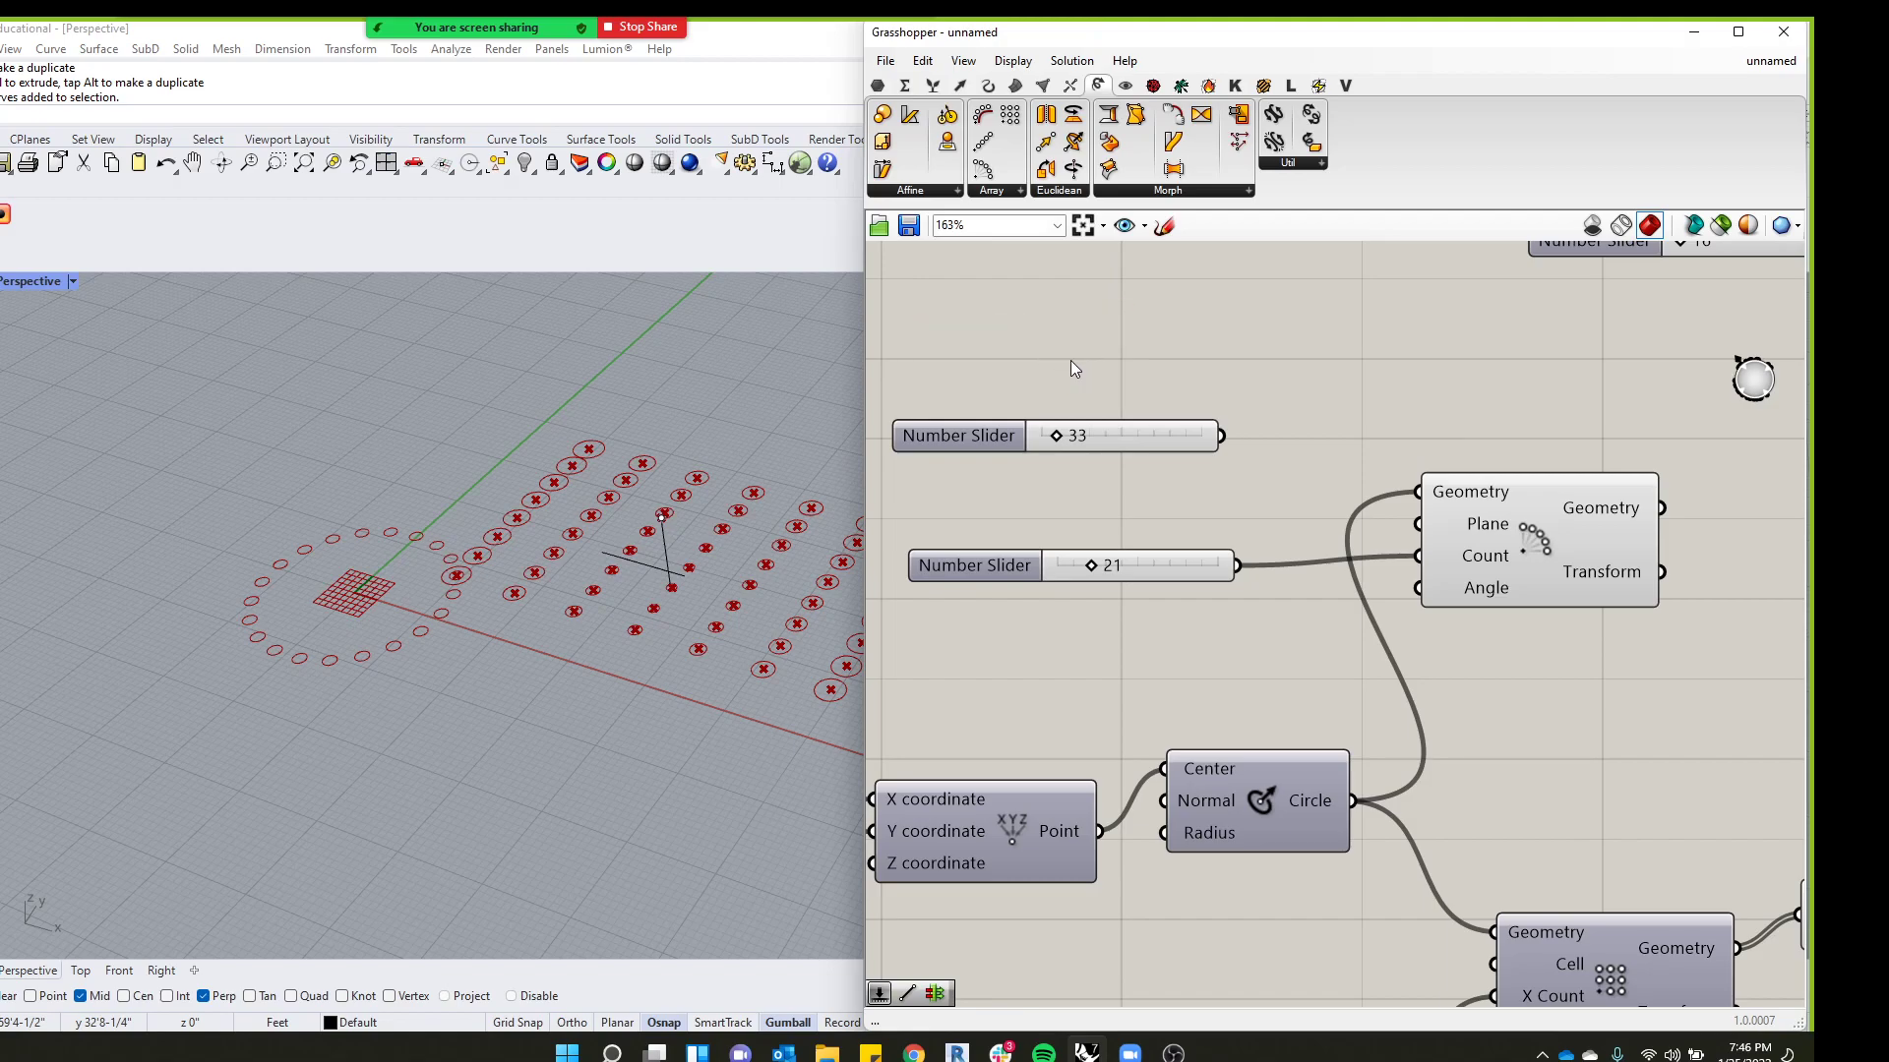
Add a Radians conversion component and place it above the Polar Array component
double_click(1050, 332)
text(radi)
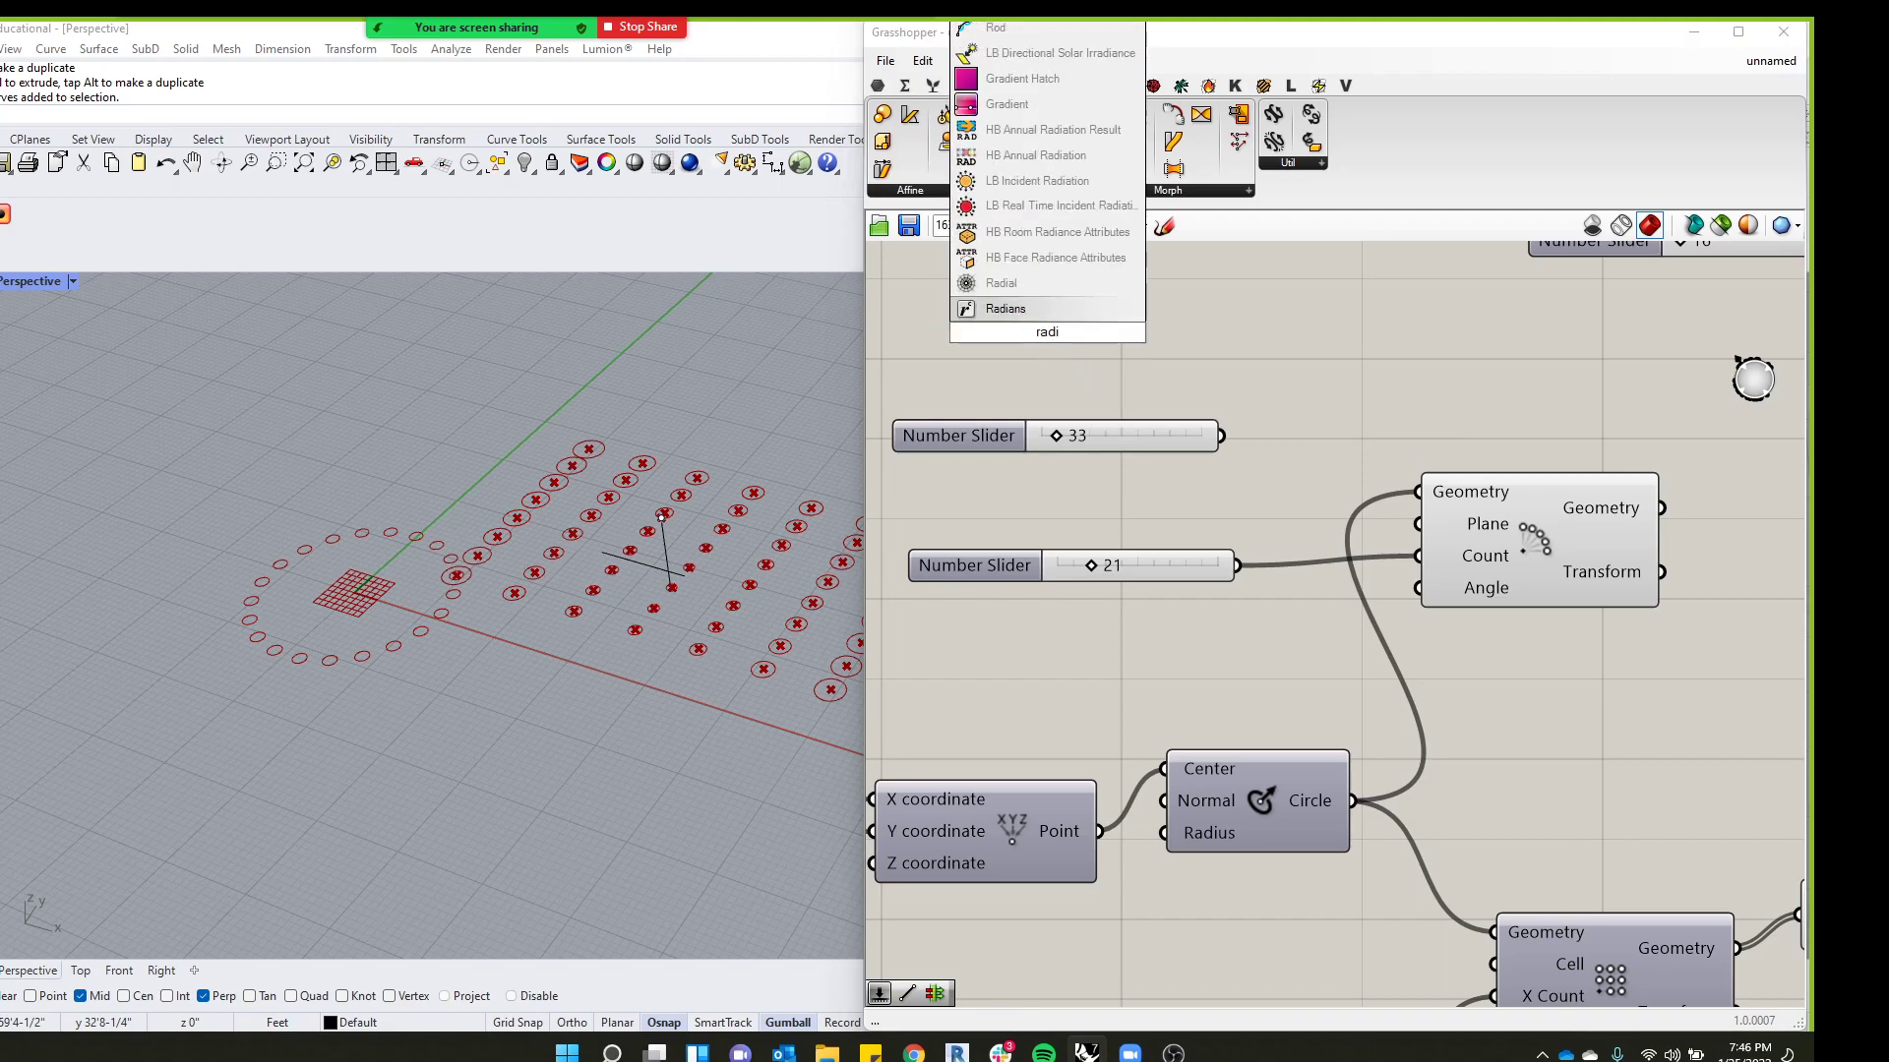
click(1028, 311)
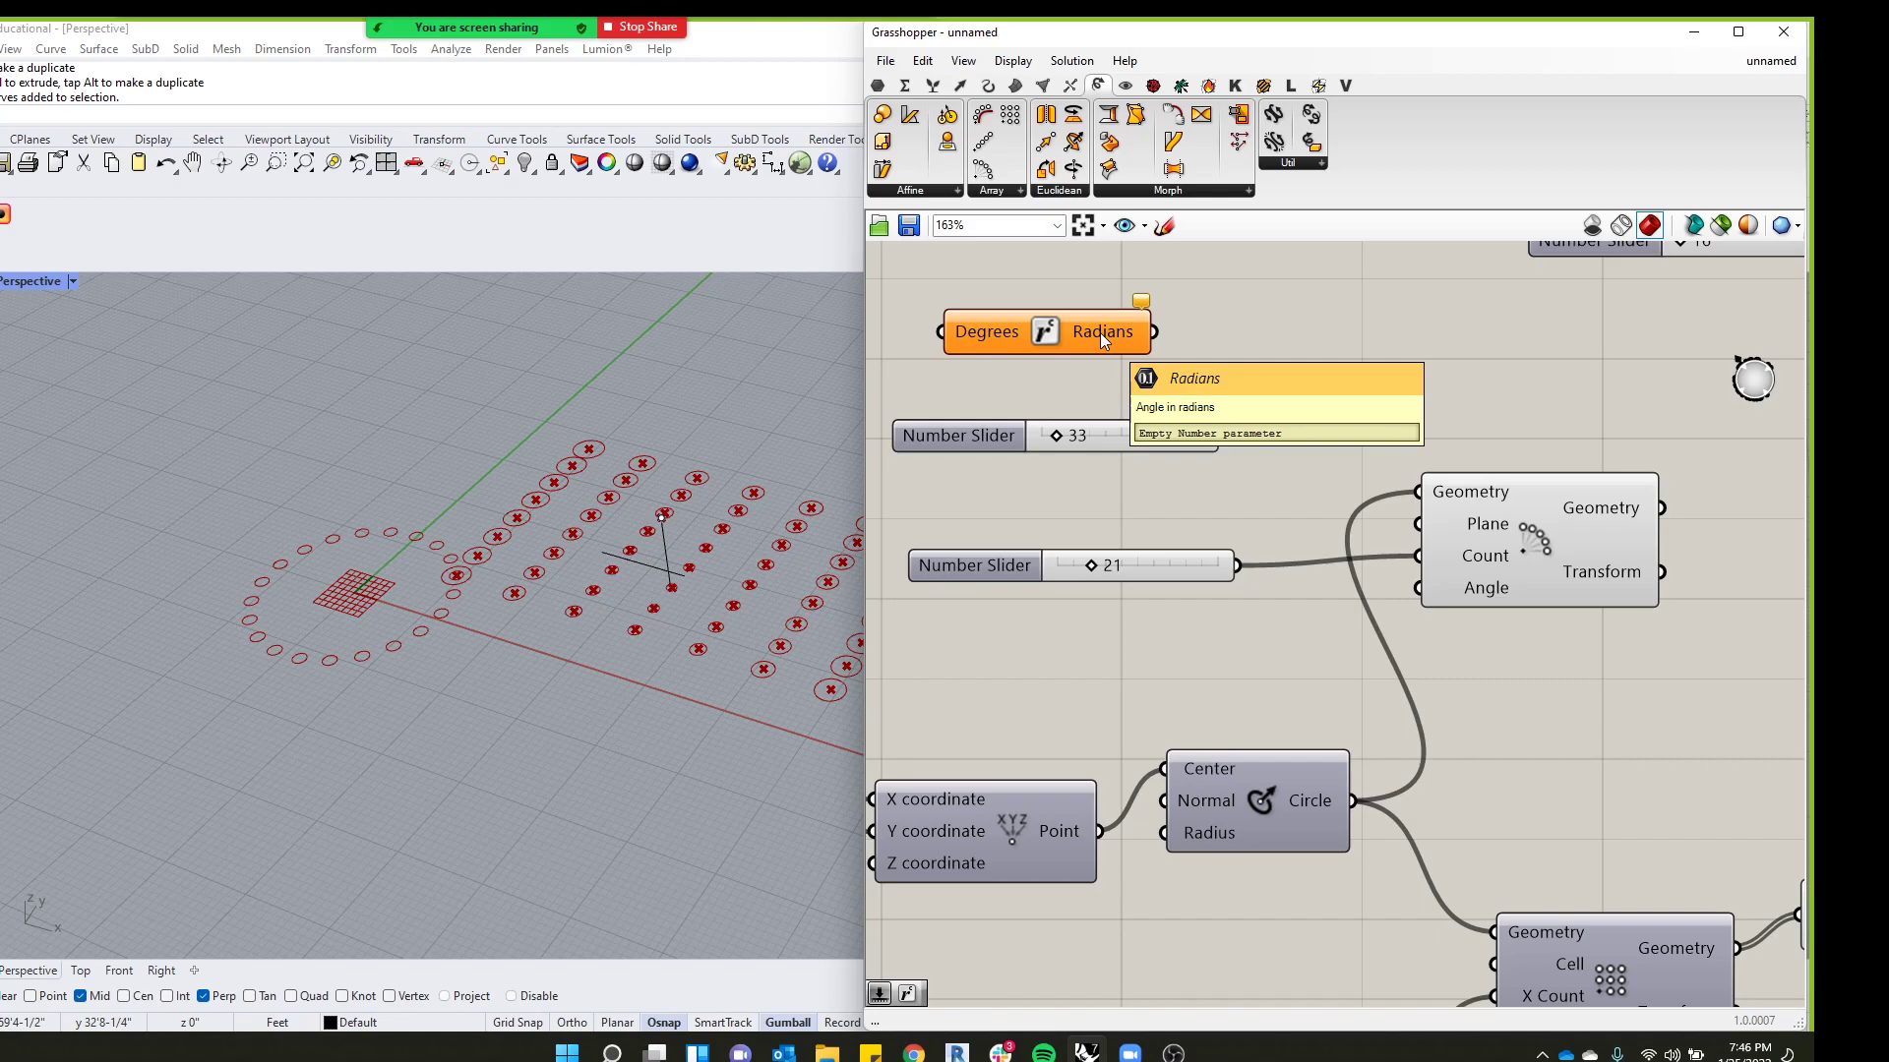
drag(1080, 331, 1389, 381)
Connect the 0–360 slider to the Degrees input and the Radians output to the Polar Array's Angle input
drag(993, 439, 970, 421)
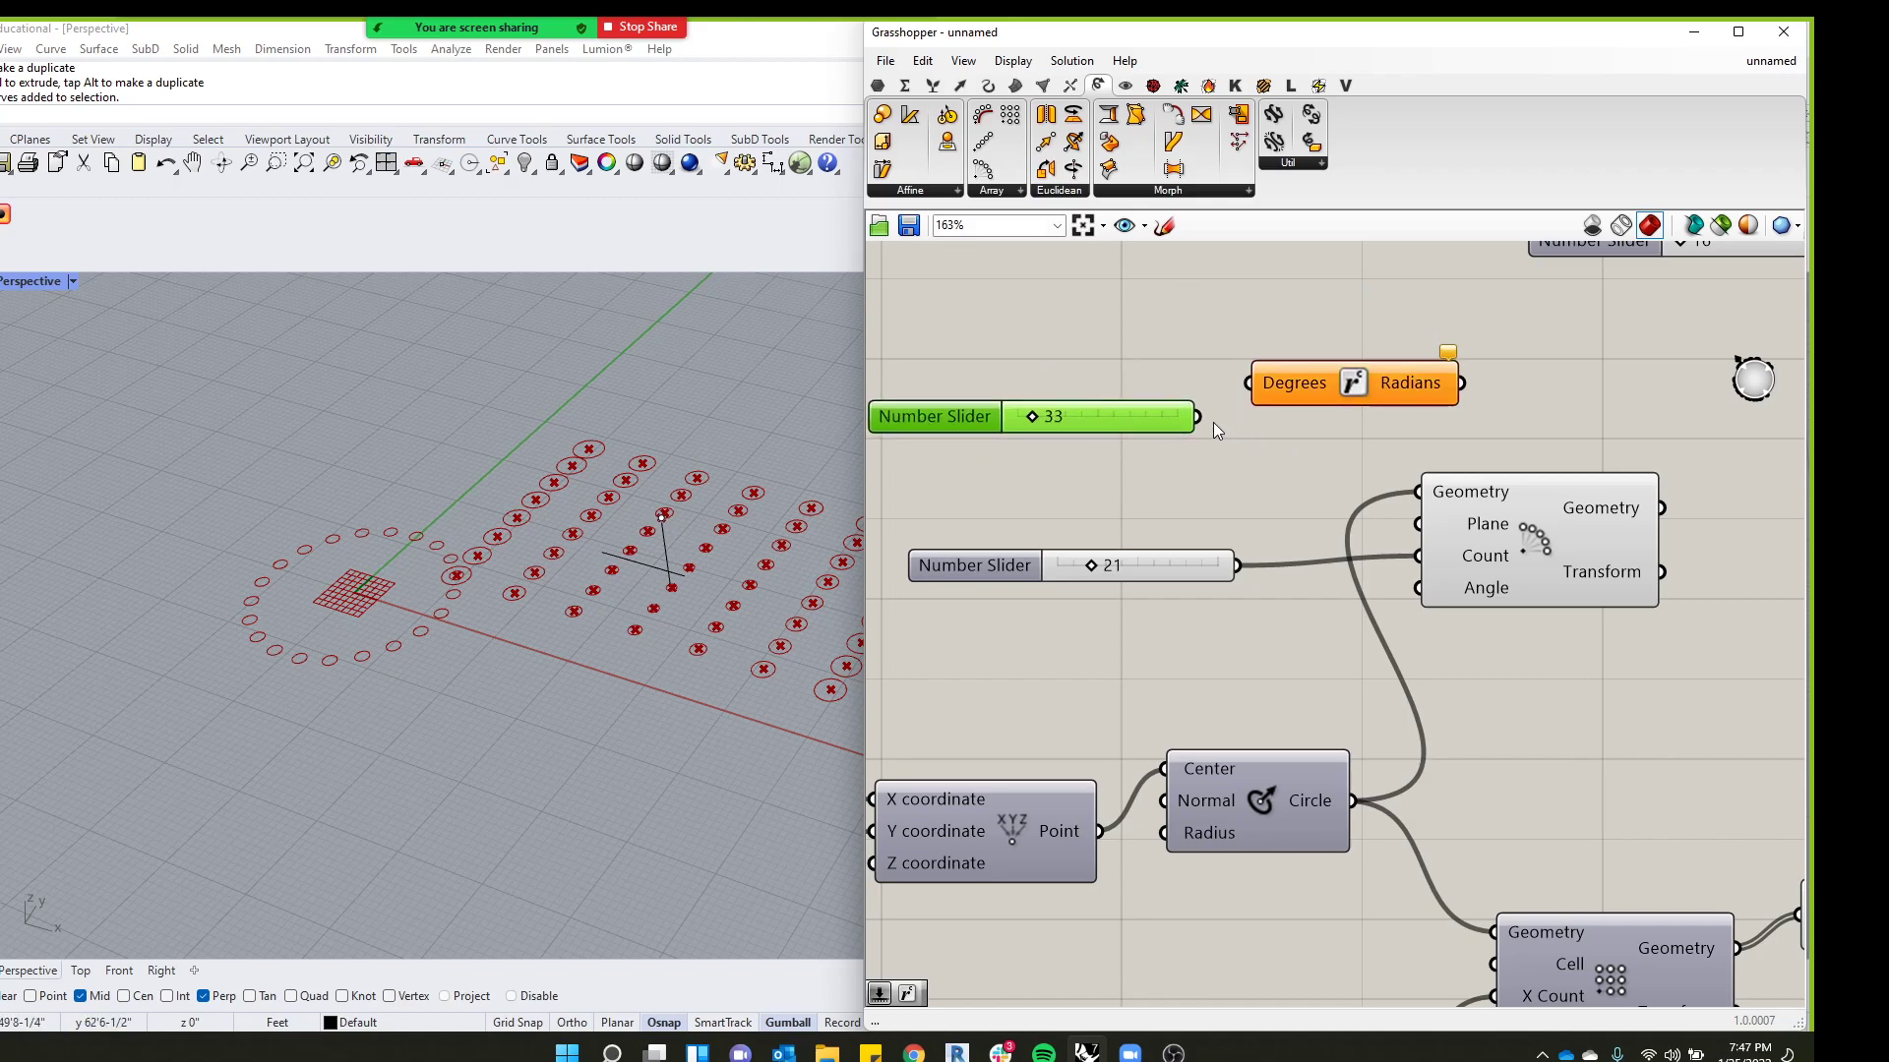
drag(1235, 411, 1285, 417)
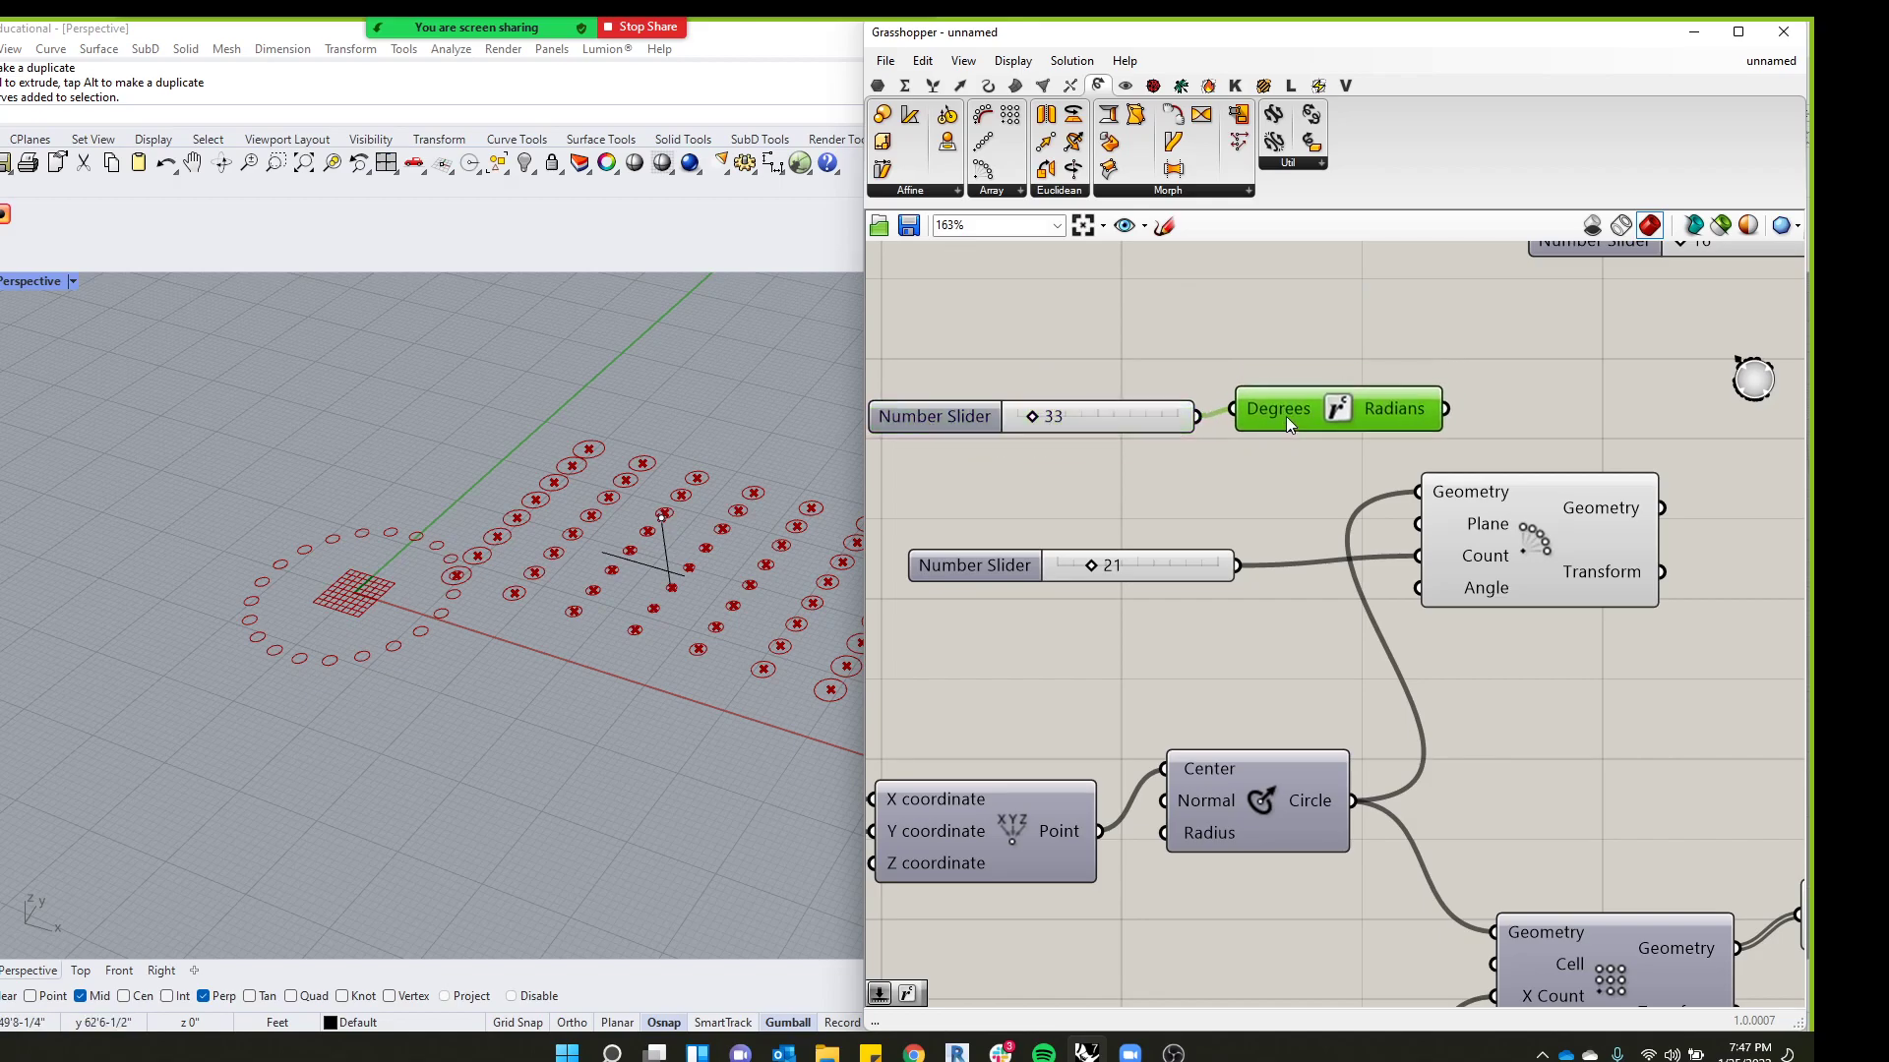
drag(1442, 411, 1418, 587)
Set the Polar Array's angle slider to 180 degrees
scroll(339, 557, up, 2)
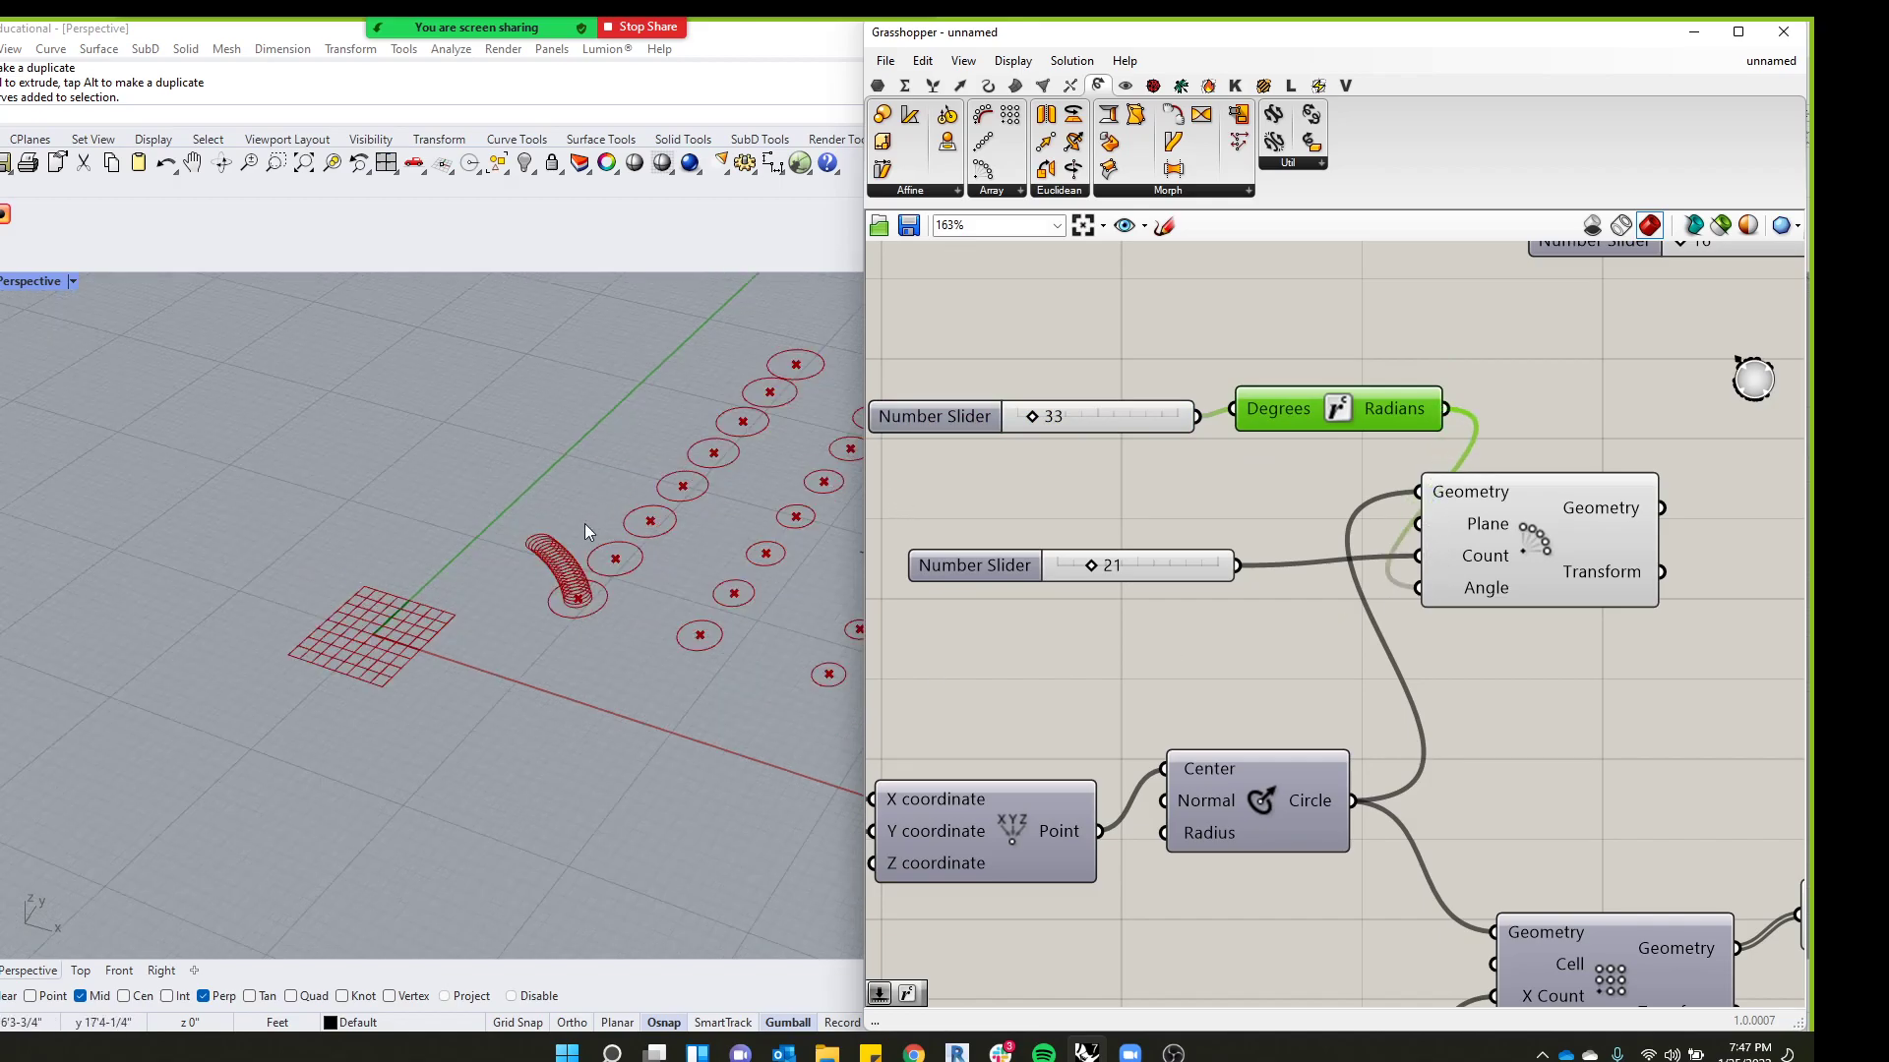
scroll(587, 517, up, 2)
drag(1040, 418, 1108, 414)
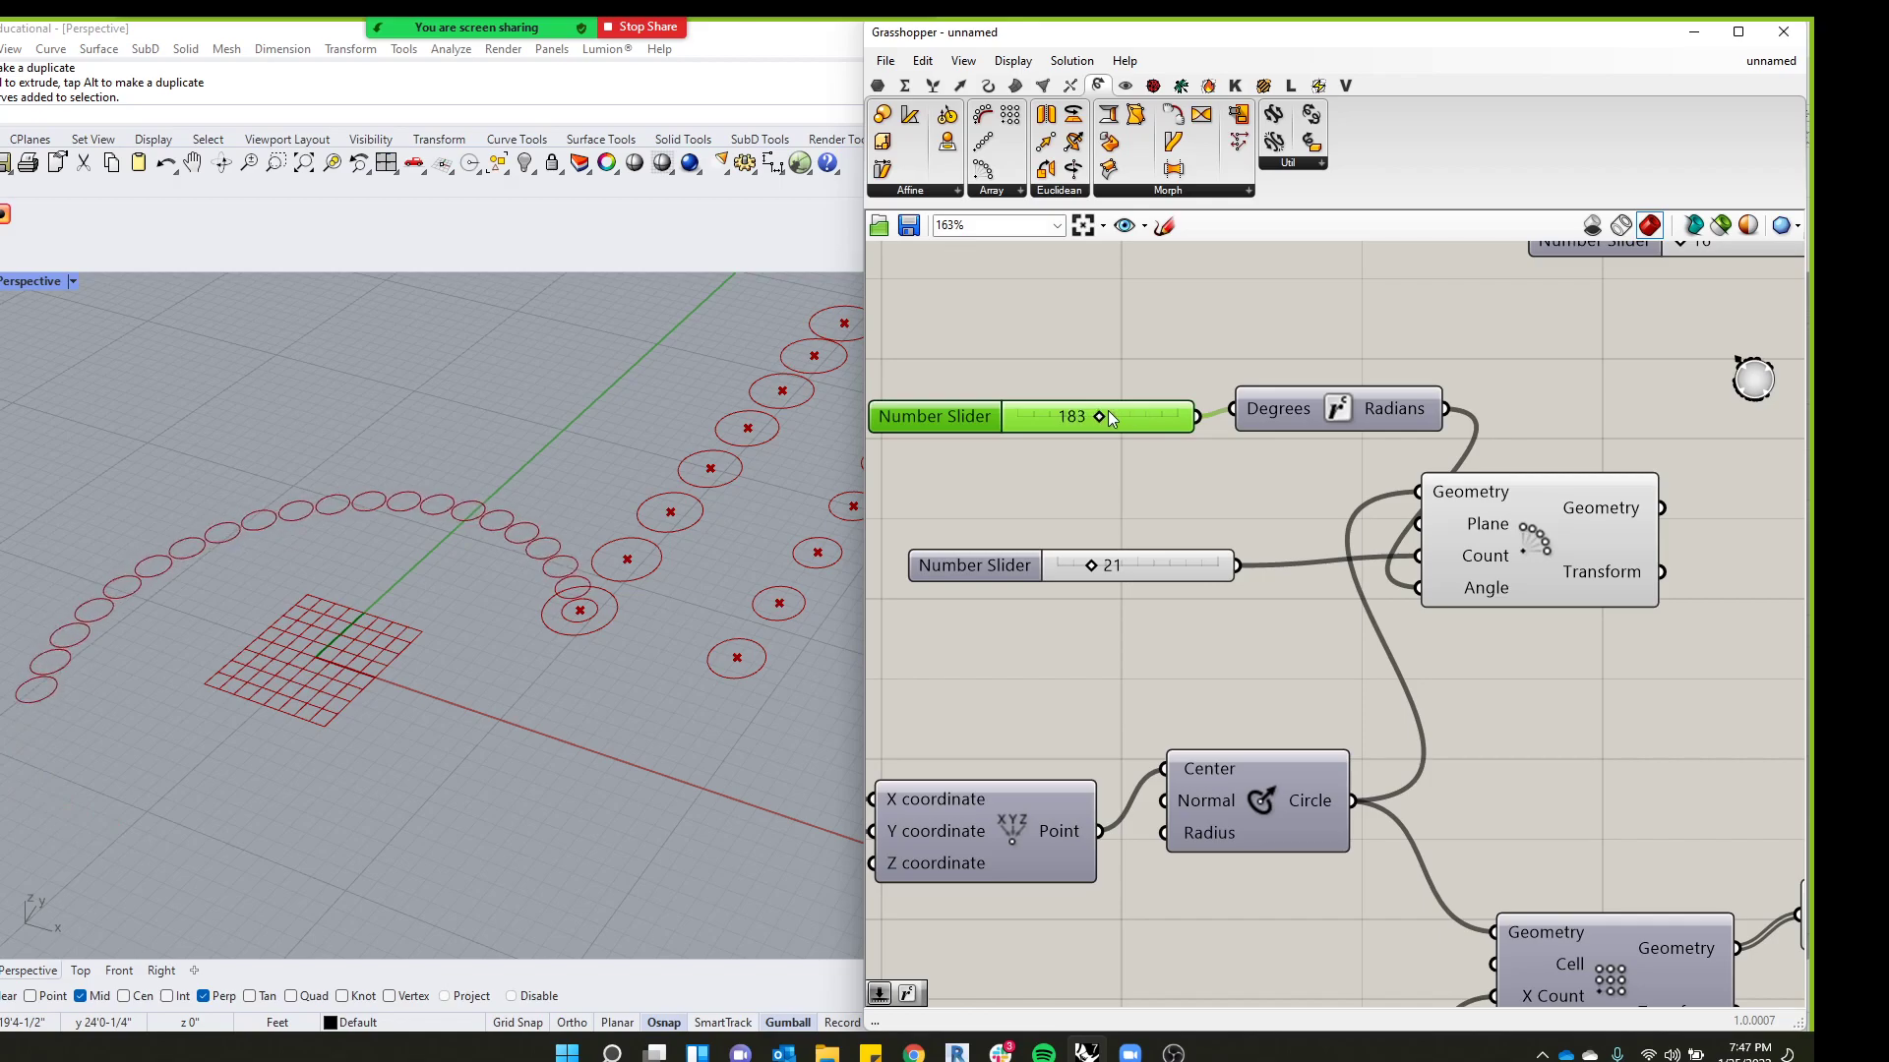
double_click(1110, 412)
text(180)
key(Return)
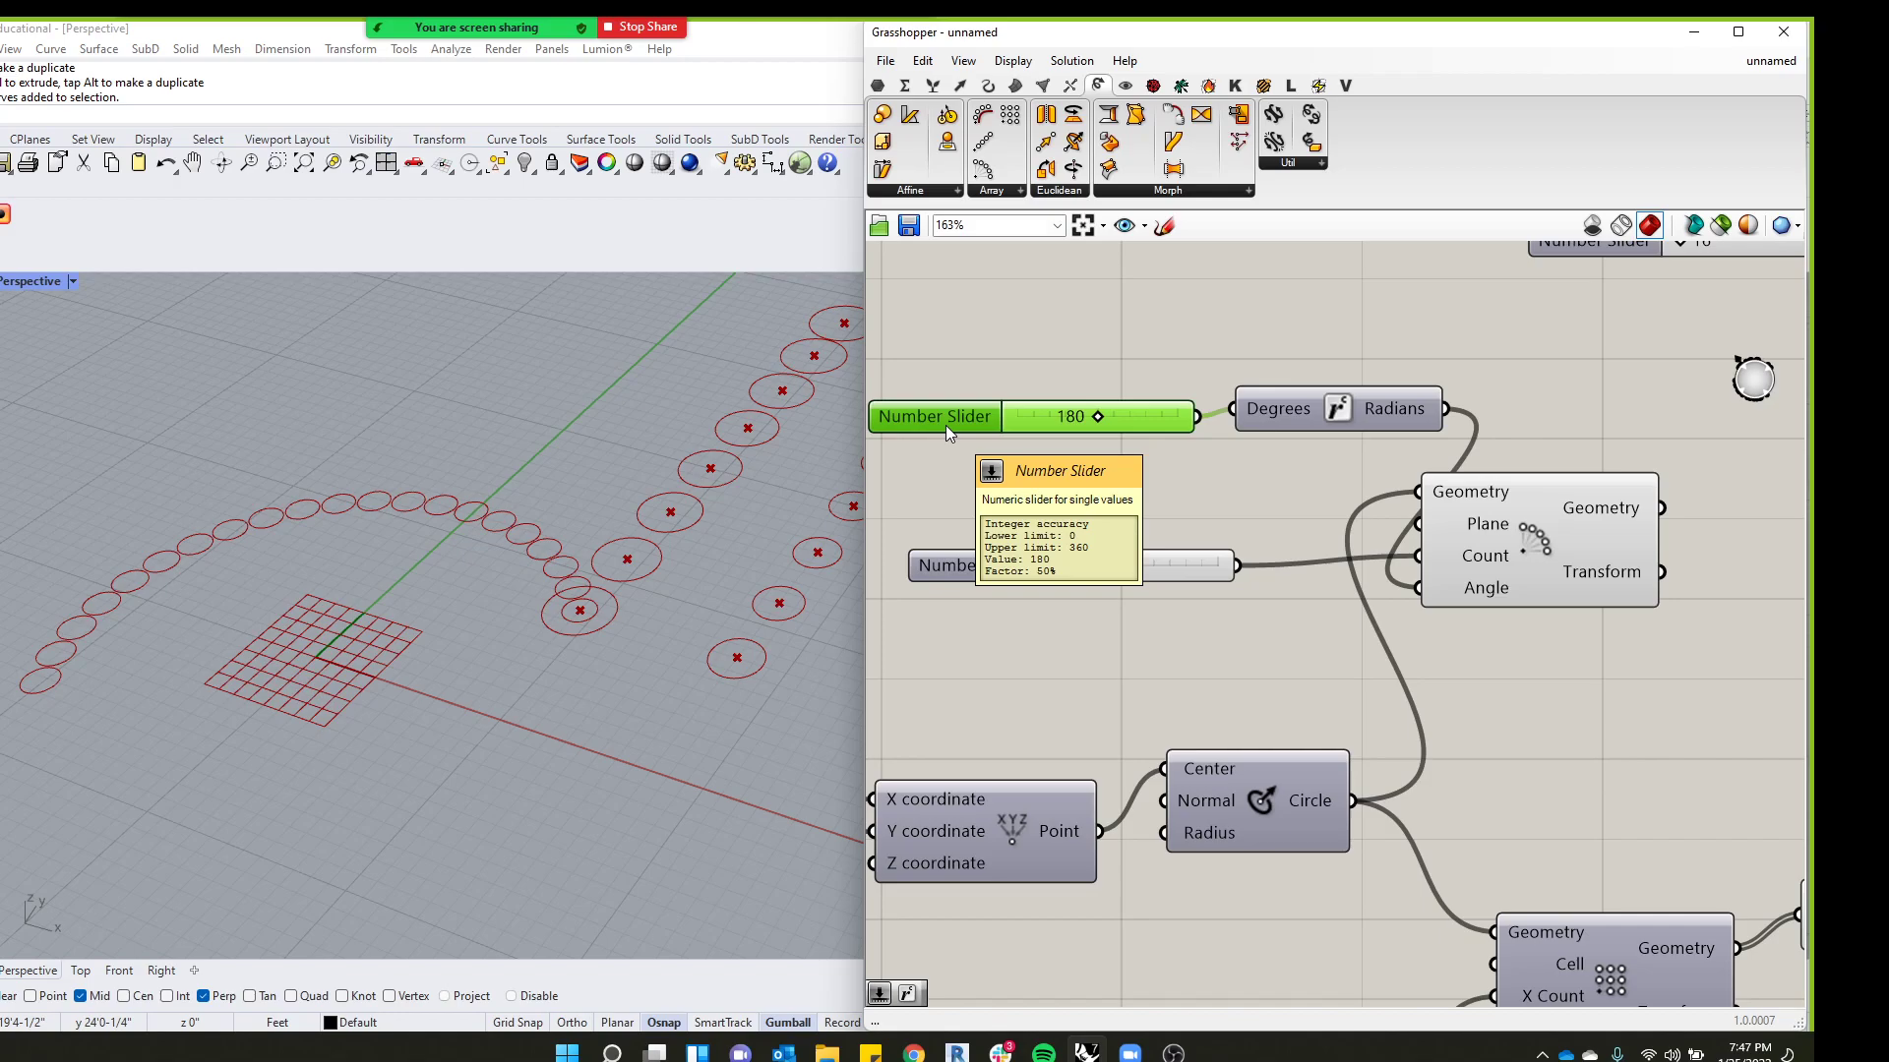
Shift the Polar Array component slightly farther away from its input sliders
drag(1567, 541, 1604, 551)
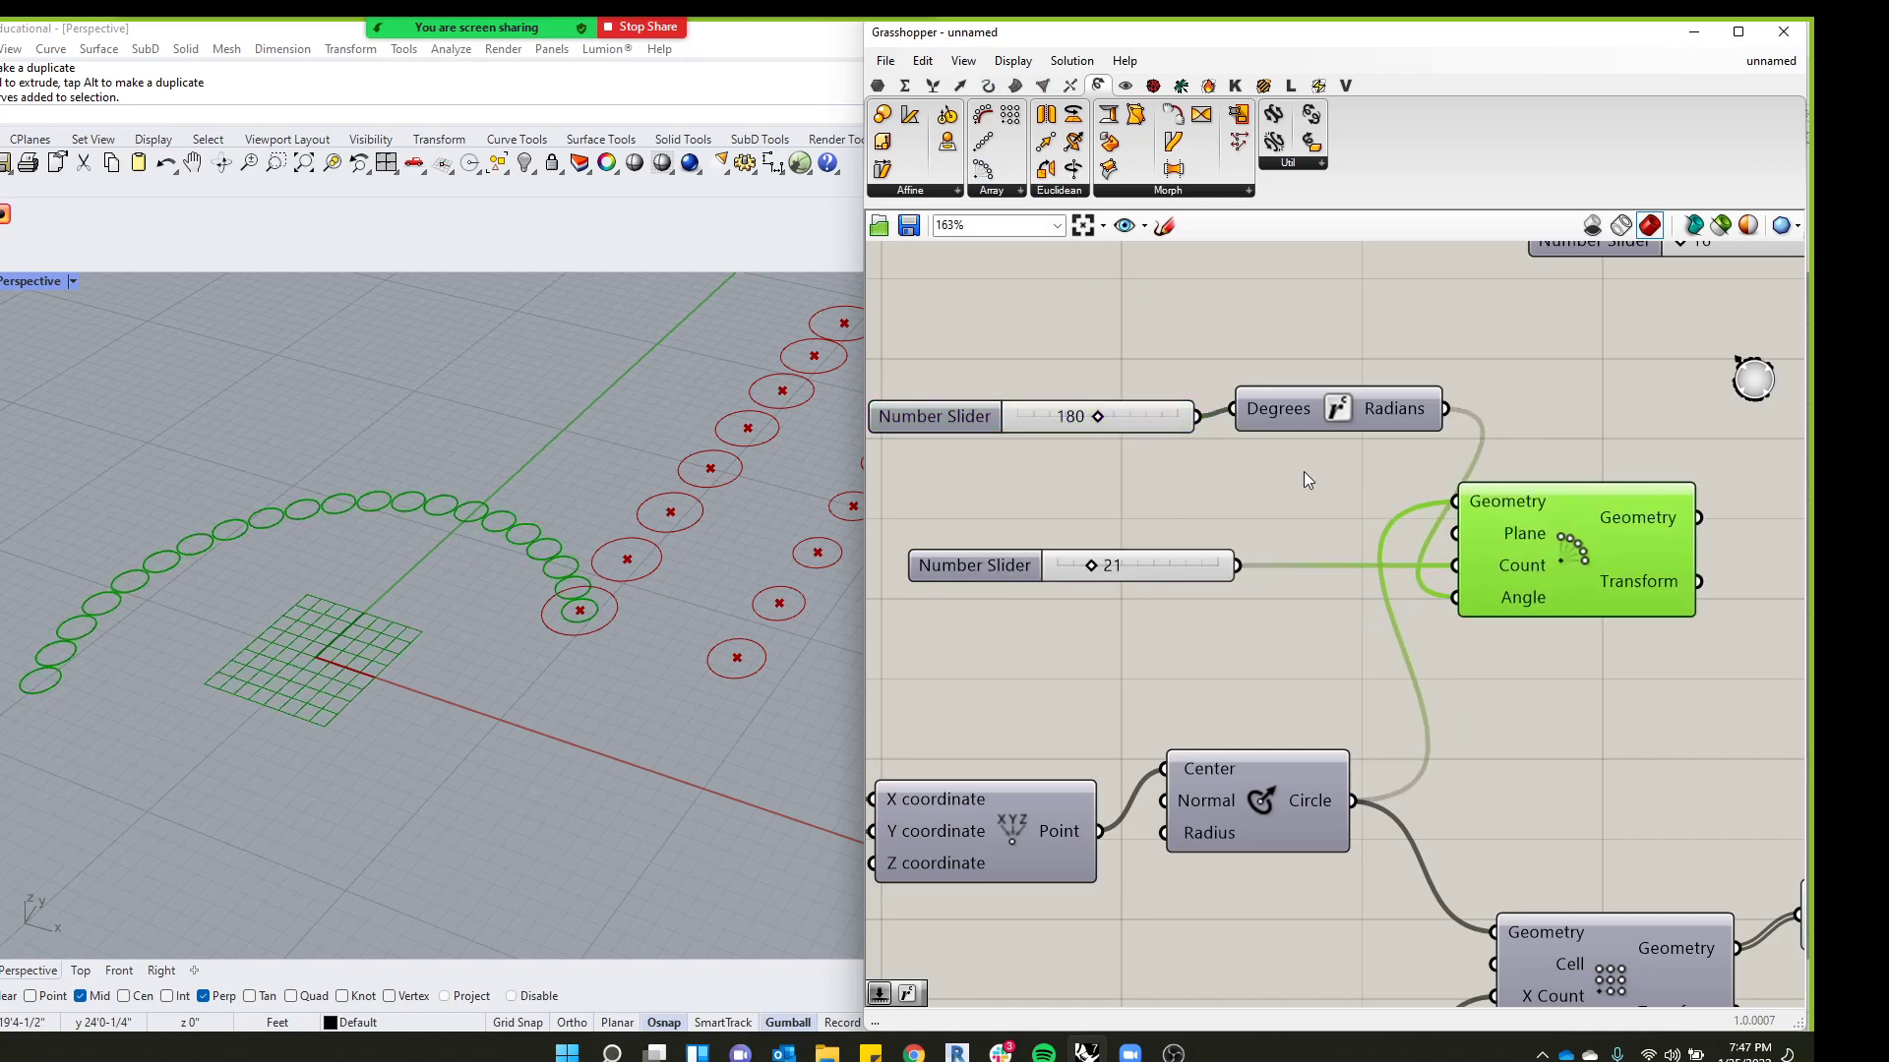
scroll(1312, 474, down, 4)
scroll(1366, 567, up, 4)
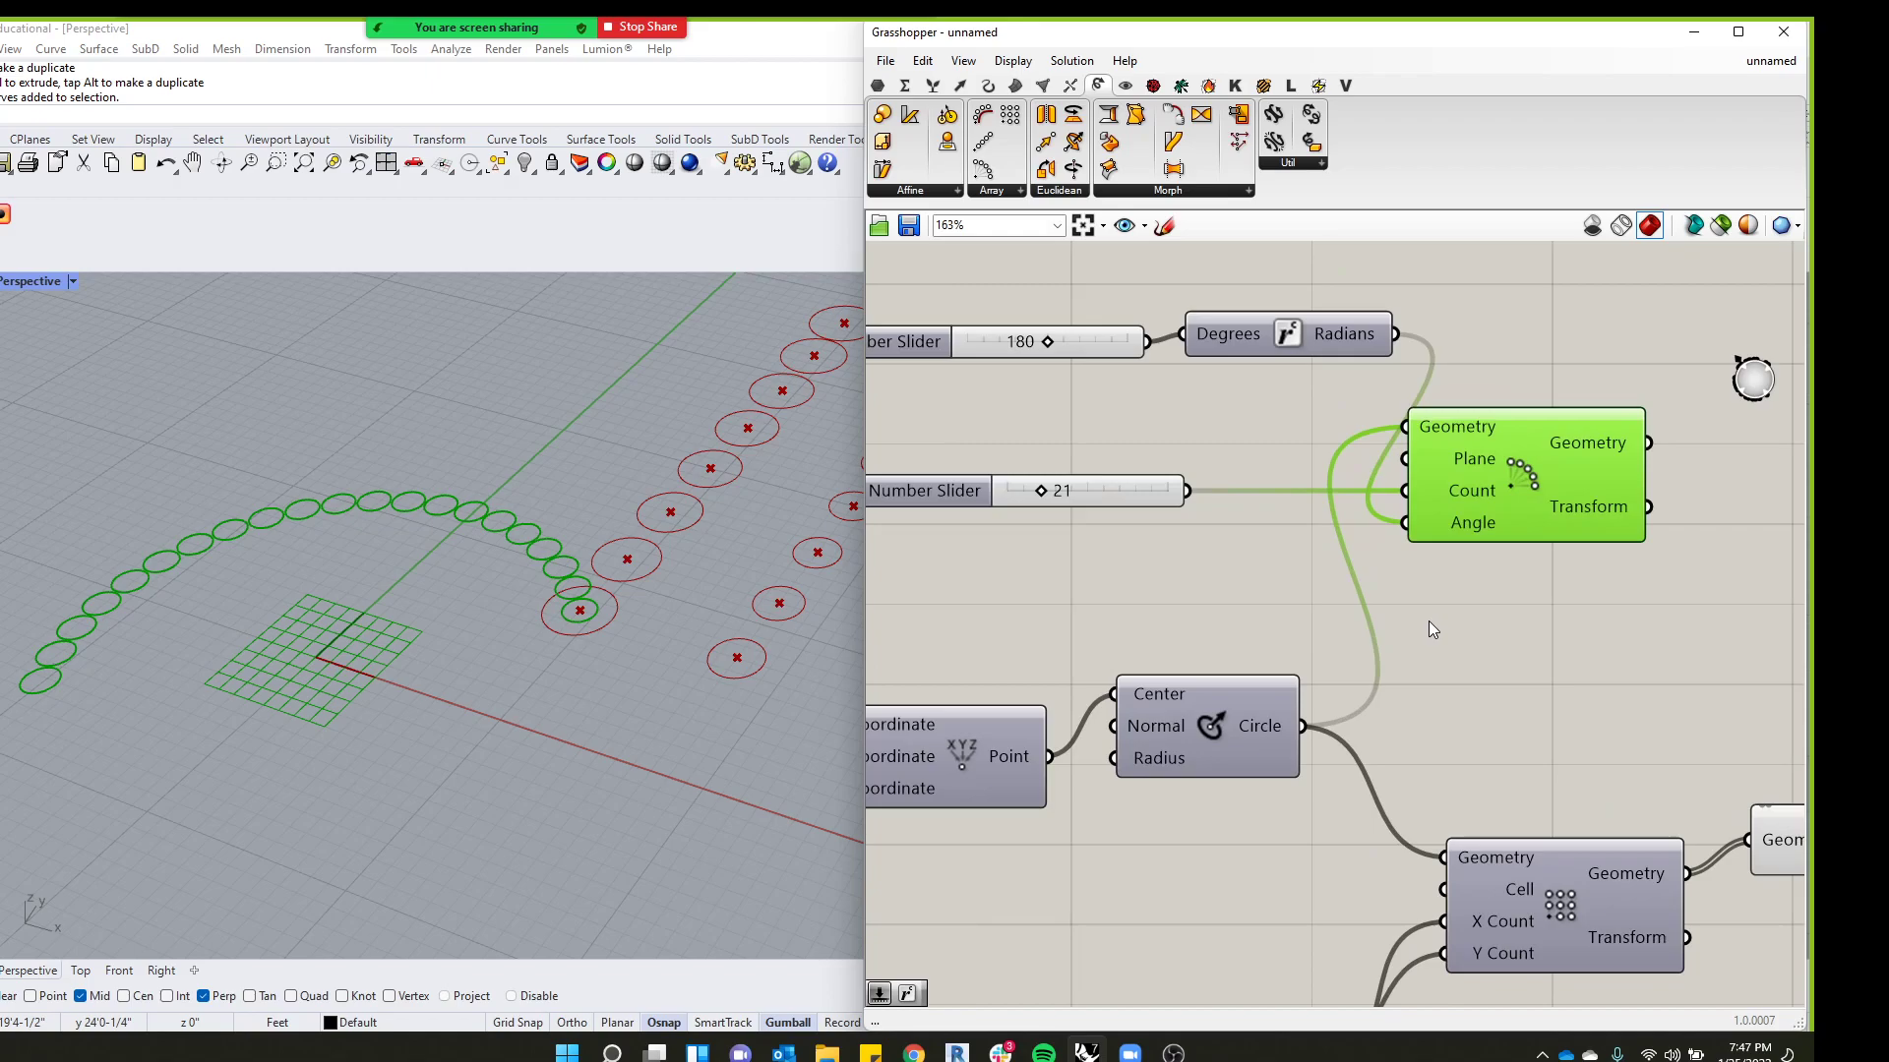
Move the Polar Array down near the Rectangular Array and connect its Geometry output to the Area component's Geometry input
scroll(1429, 622, down, 3)
scroll(1429, 624, up, 3)
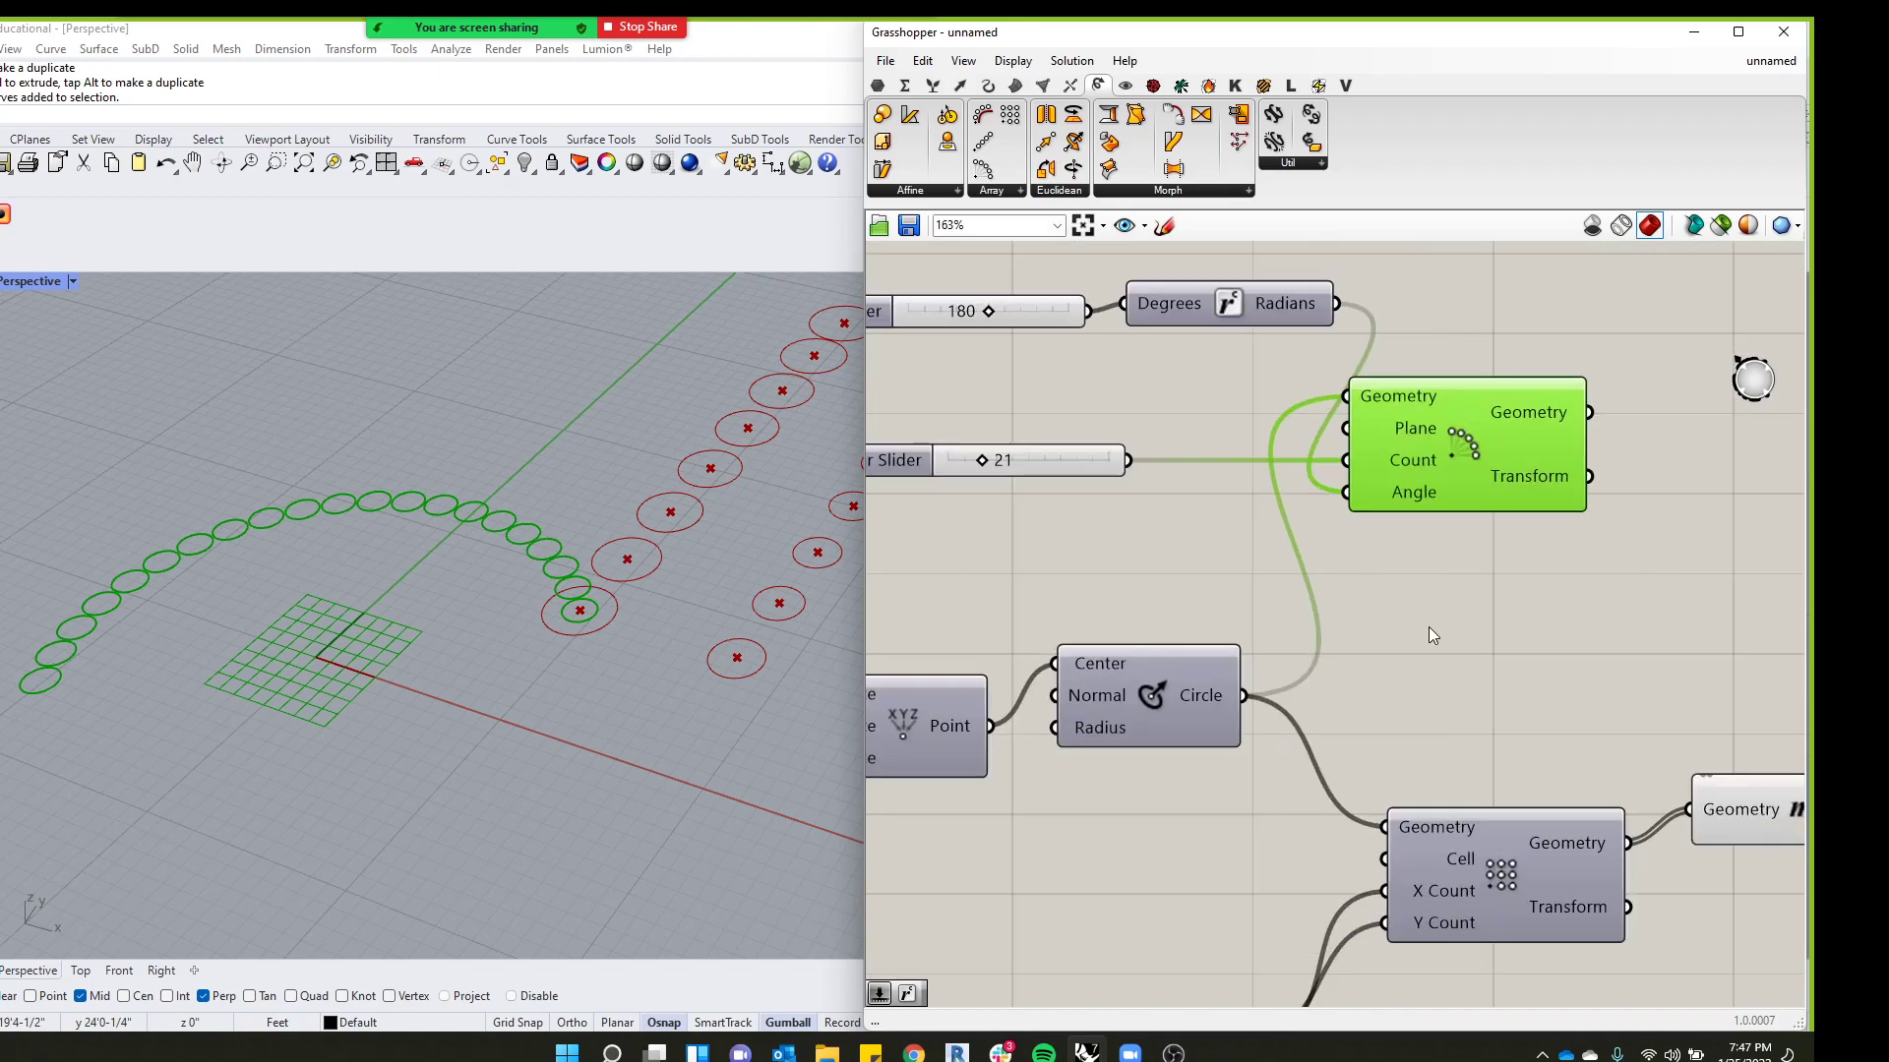
drag(1495, 878, 1483, 843)
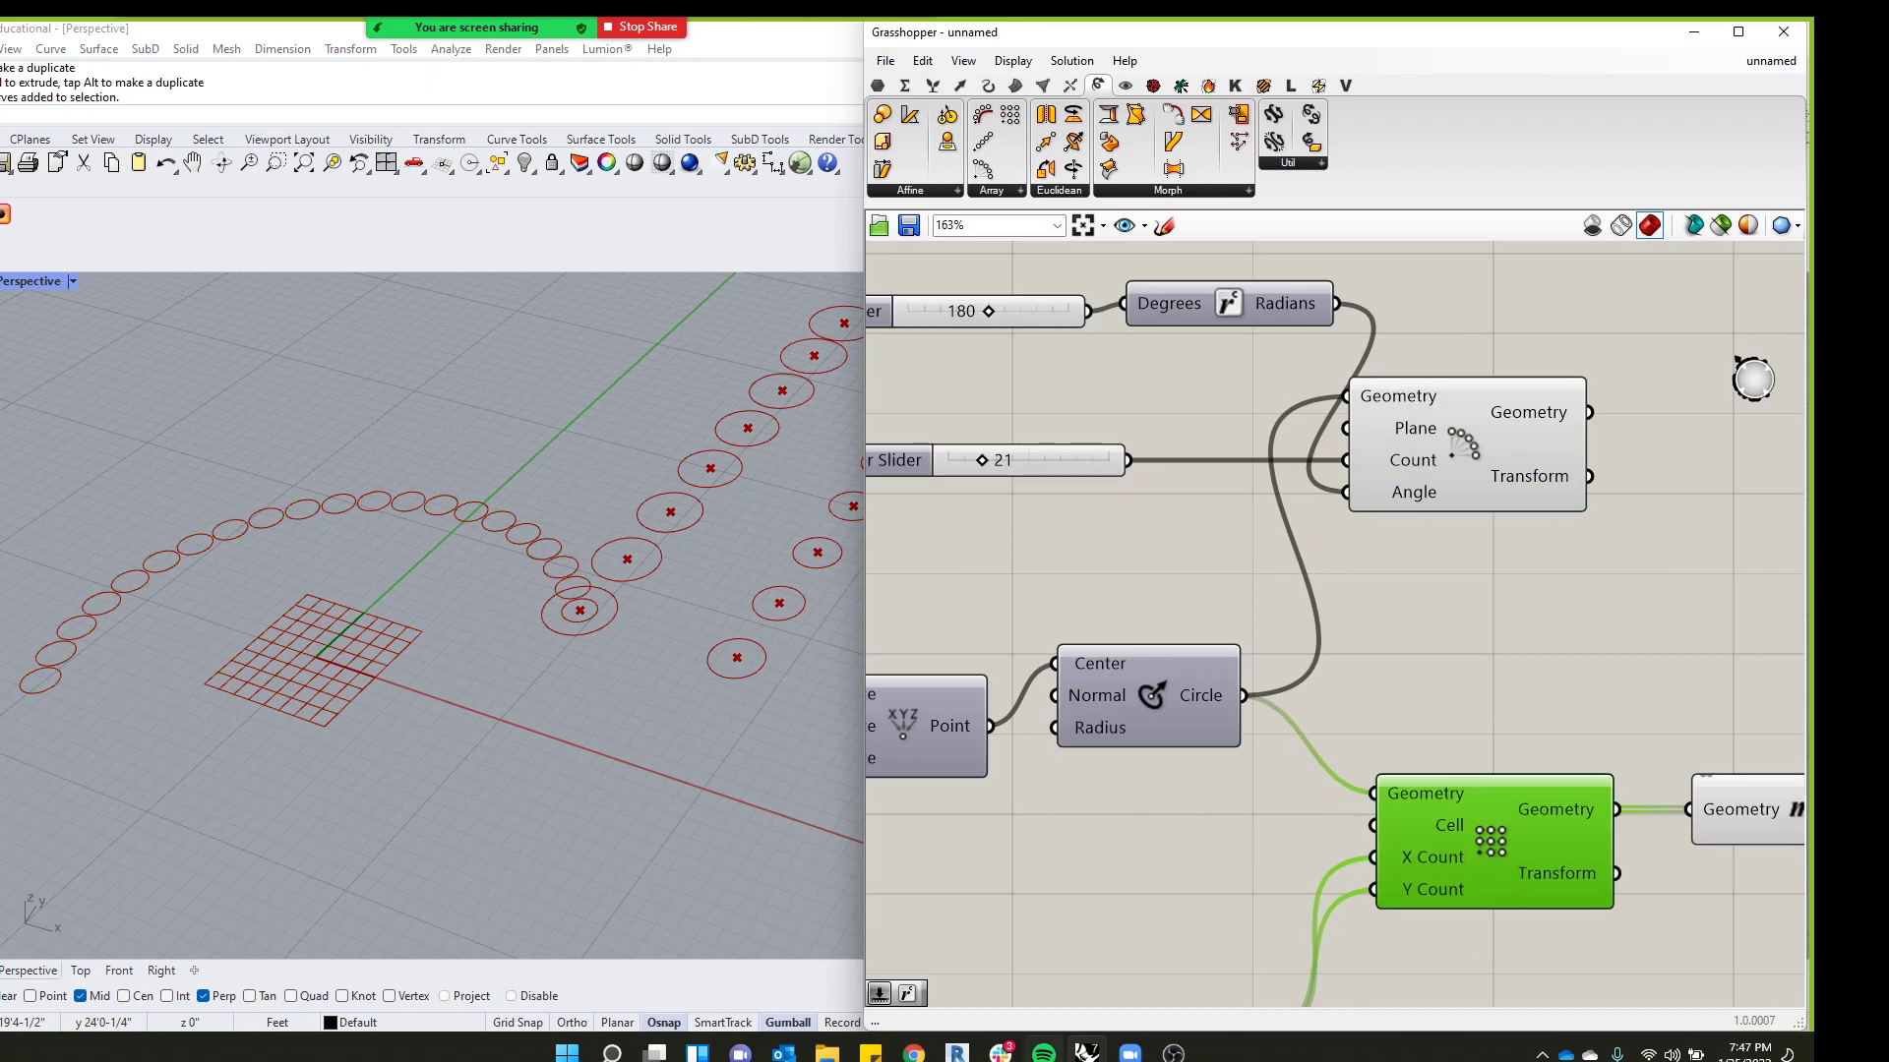
drag(1530, 843, 1512, 840)
scroll(1274, 736, down, 3)
scroll(1546, 777, up, 3)
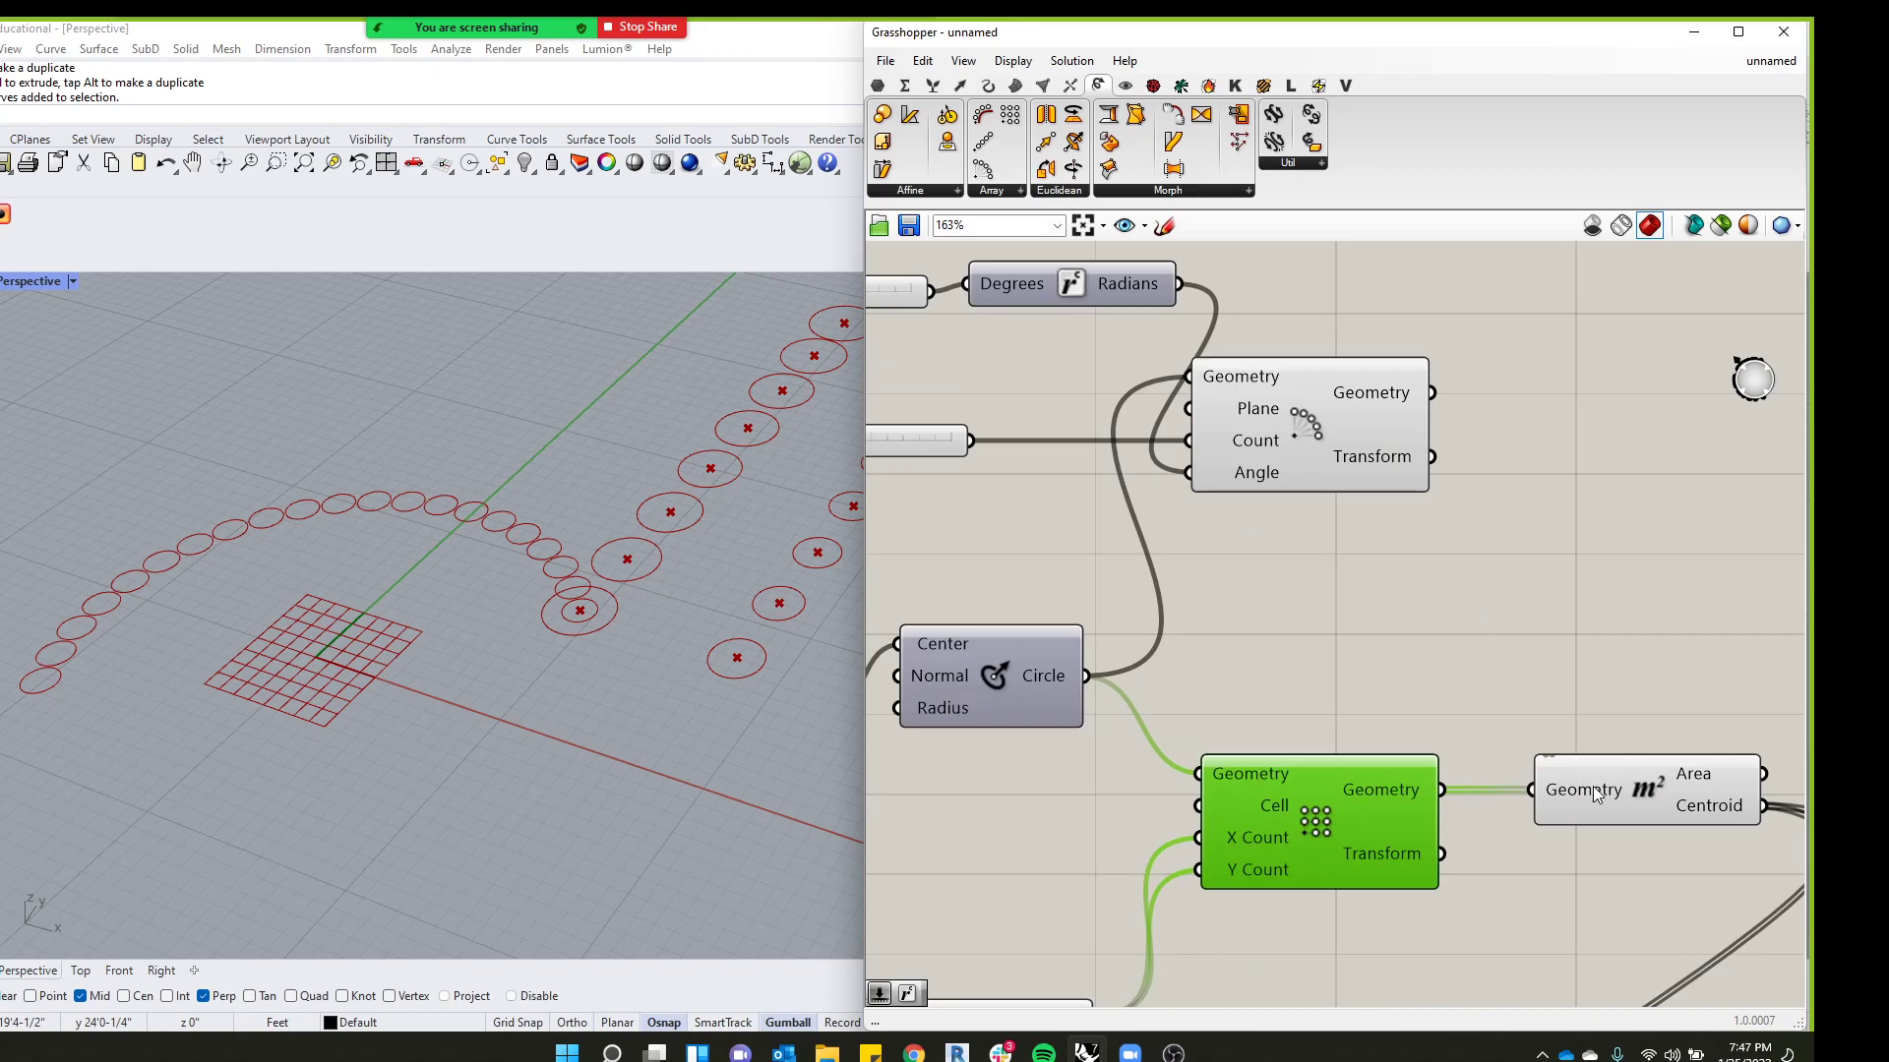
drag(1362, 835, 1390, 850)
drag(1359, 443, 1379, 669)
drag(1448, 618, 1533, 790)
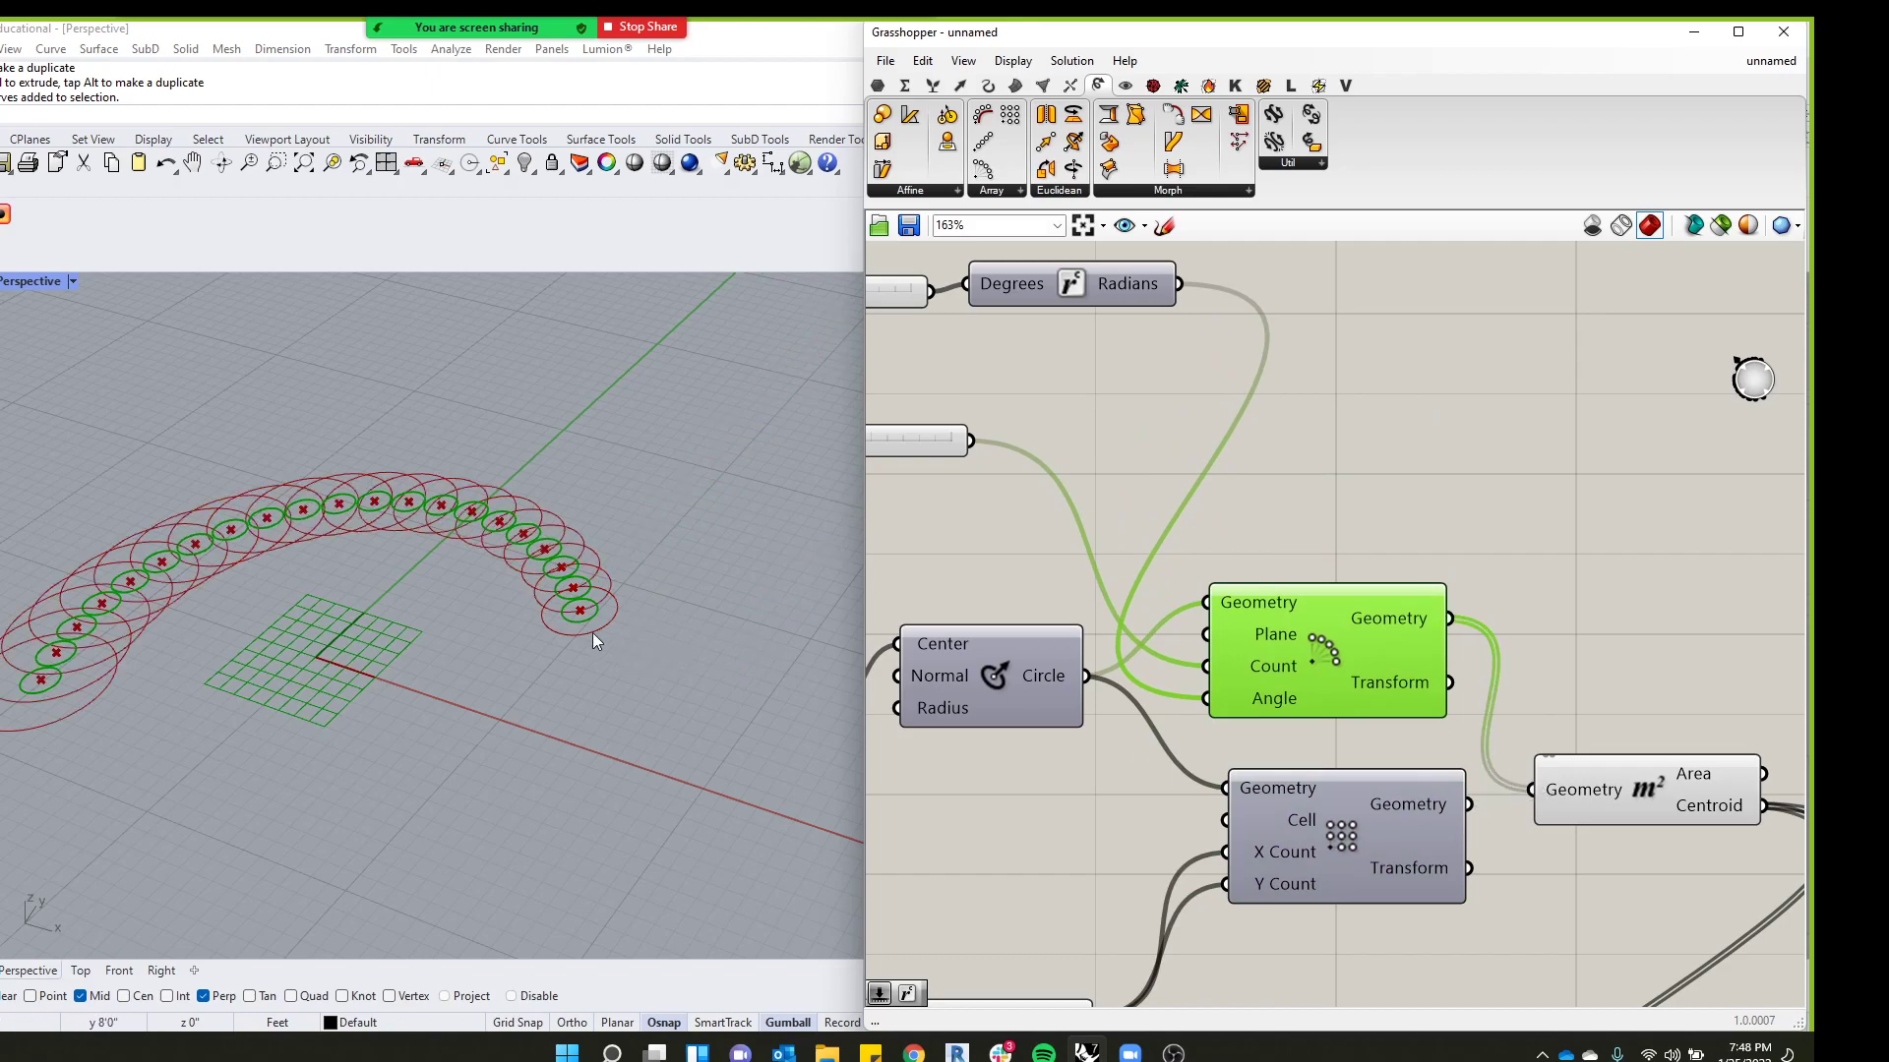
Move the attractor point in the Perspective view to near the centre of the polar array of circles
scroll(606, 633, down, 5)
drag(789, 618, 792, 614)
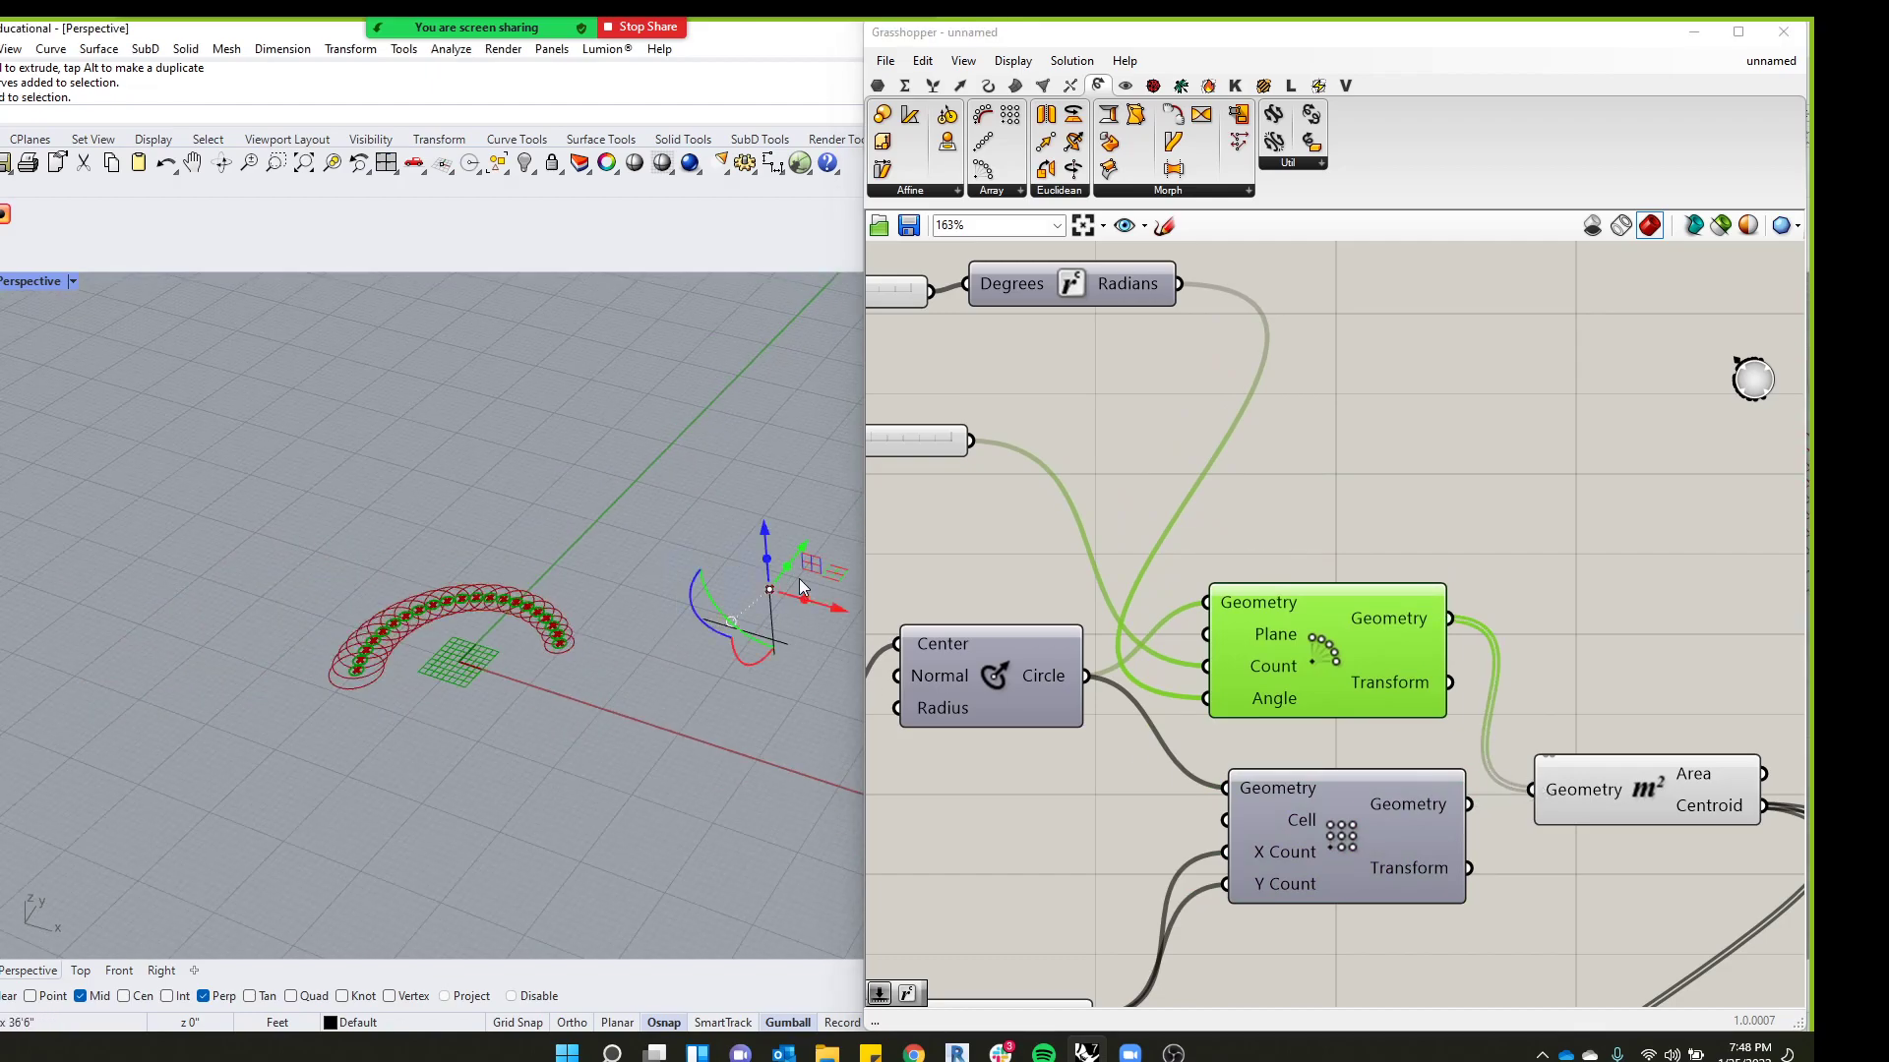
drag(810, 547, 515, 694)
scroll(499, 652, up, 9)
drag(281, 716, 405, 651)
Turn off the preview of the Polar Array component
click(1466, 504)
click(1291, 648)
middle_click(1295, 646)
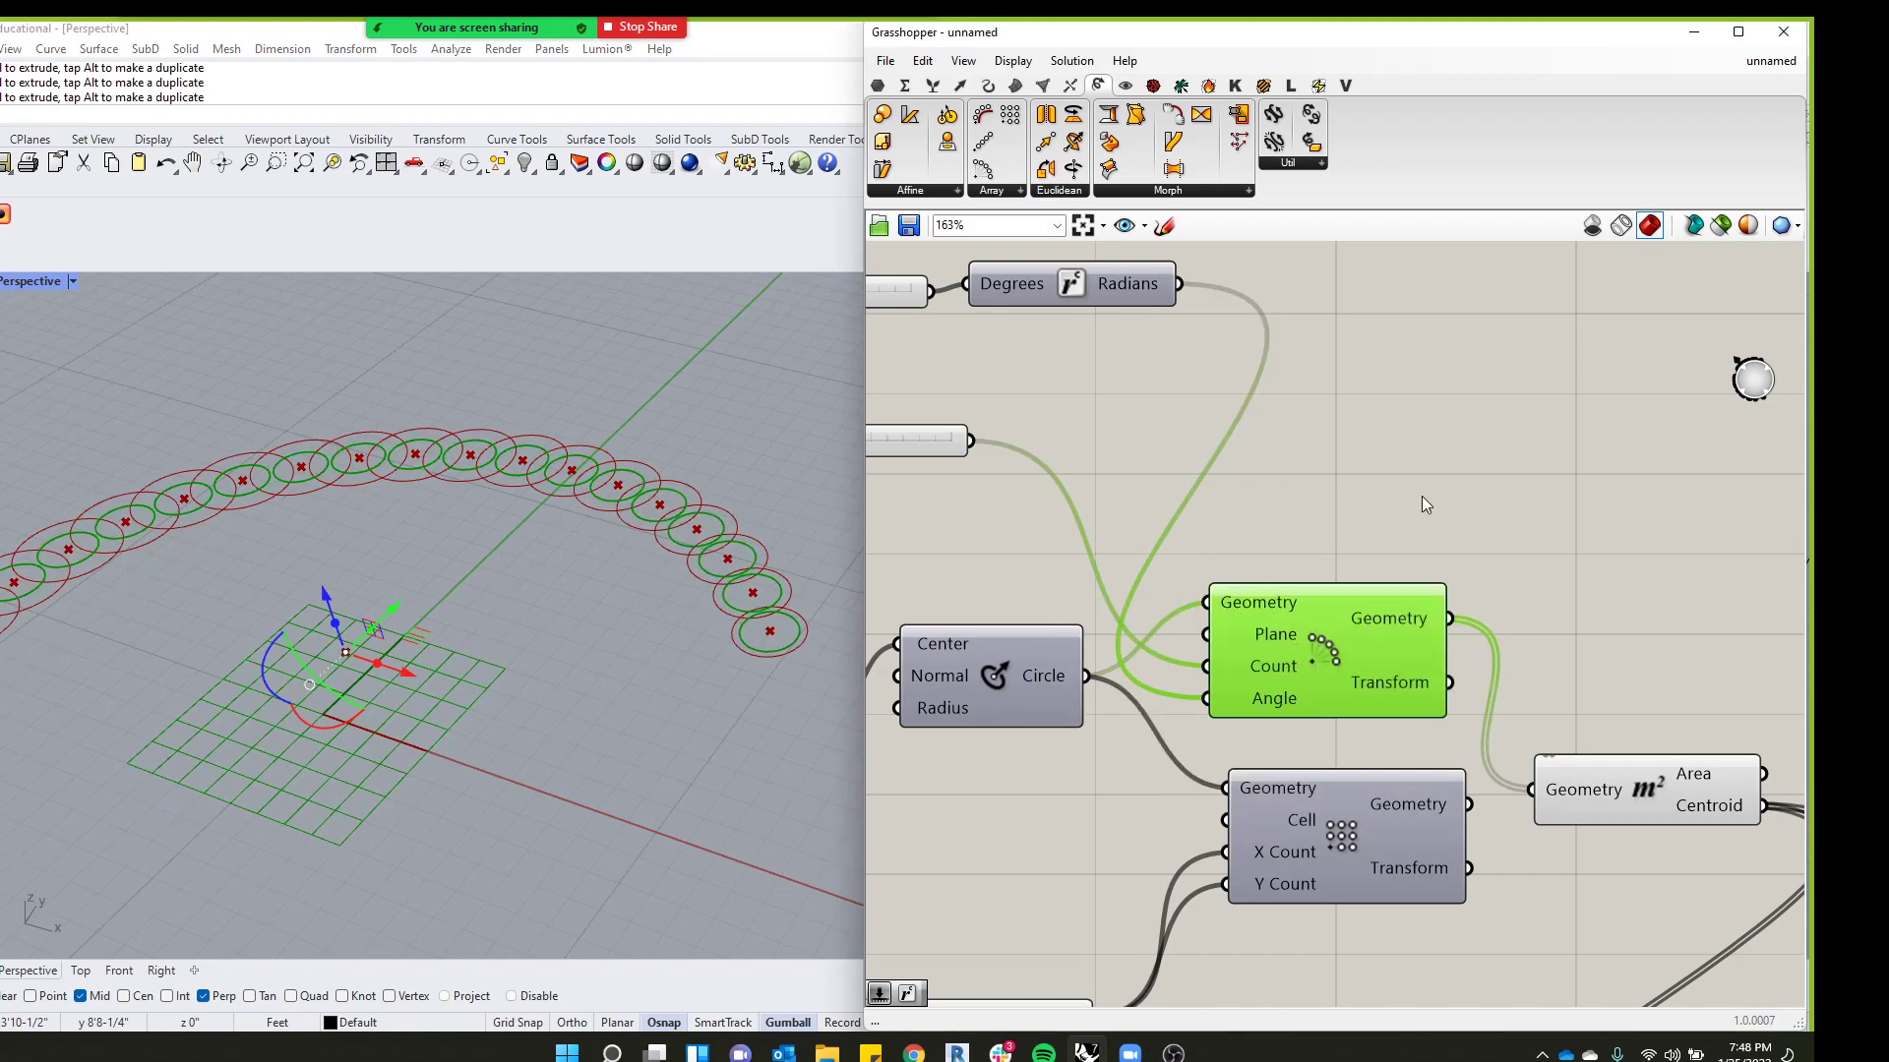
middle_click(1325, 632)
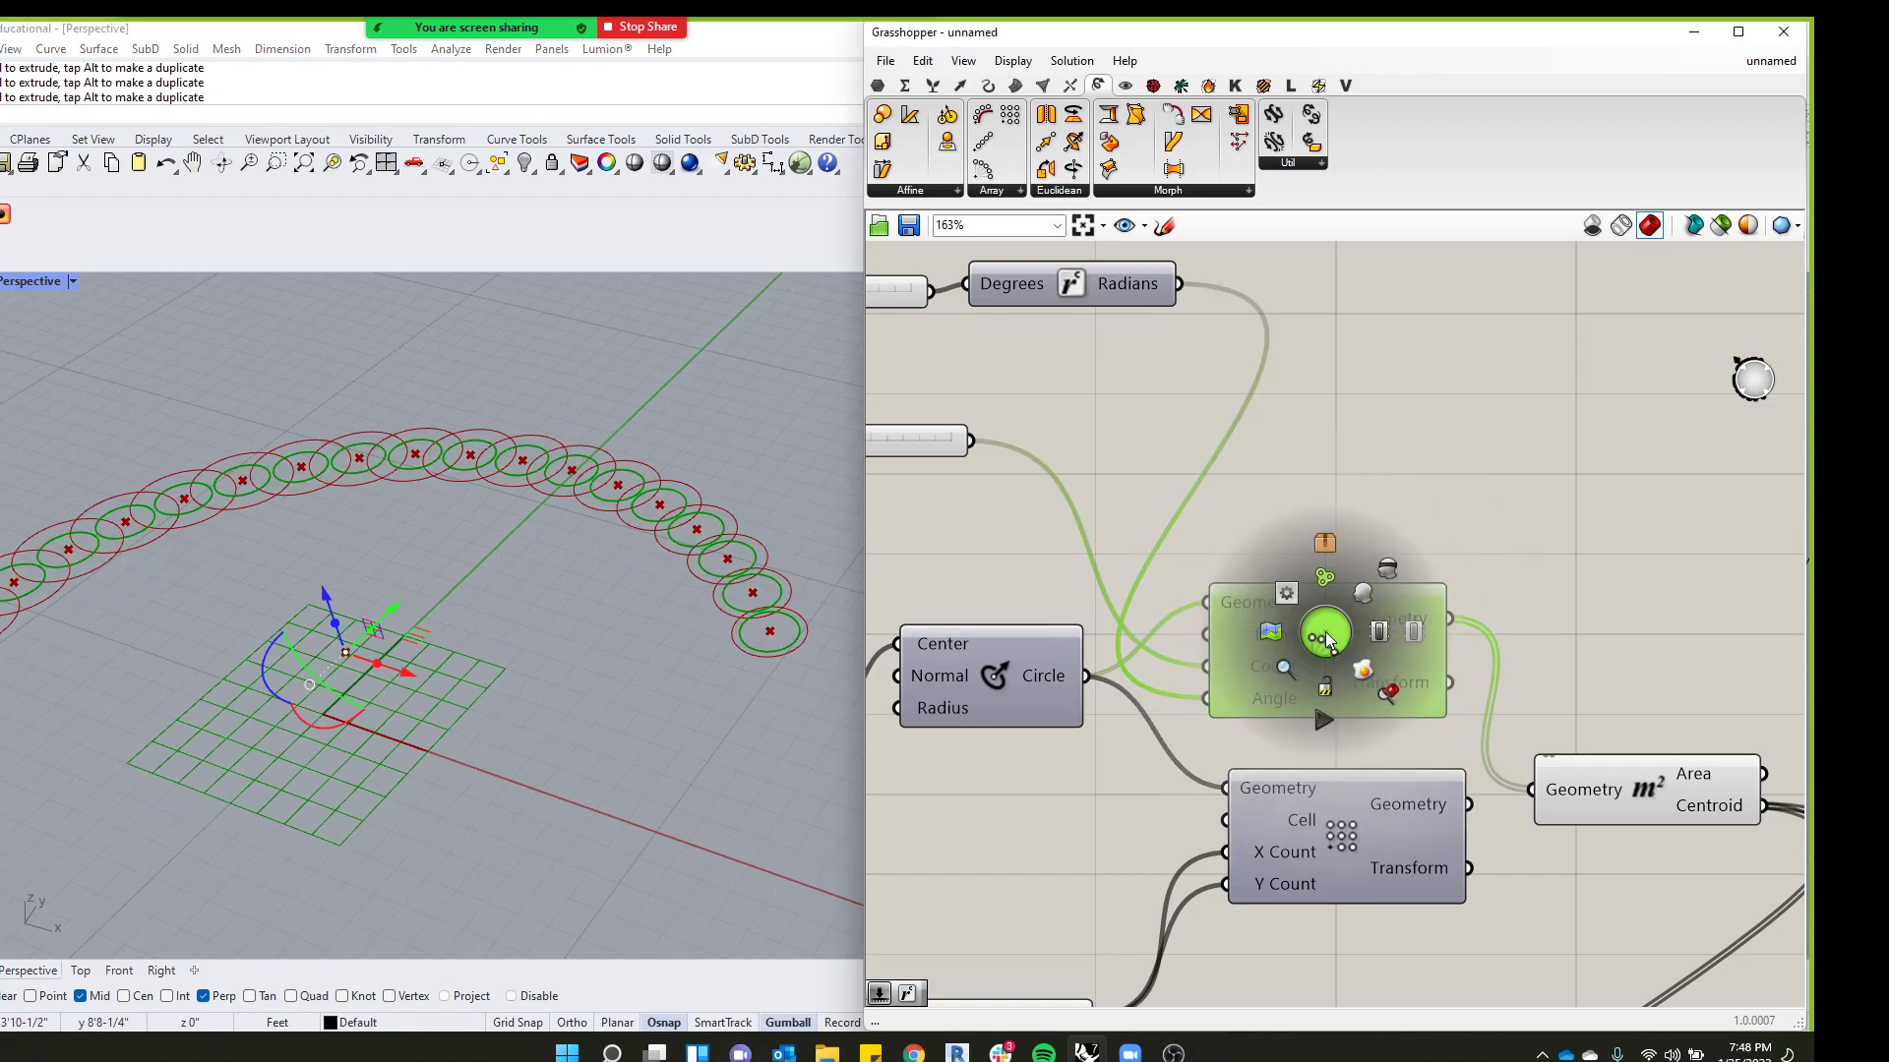
click(1326, 632)
middle_click(1379, 649)
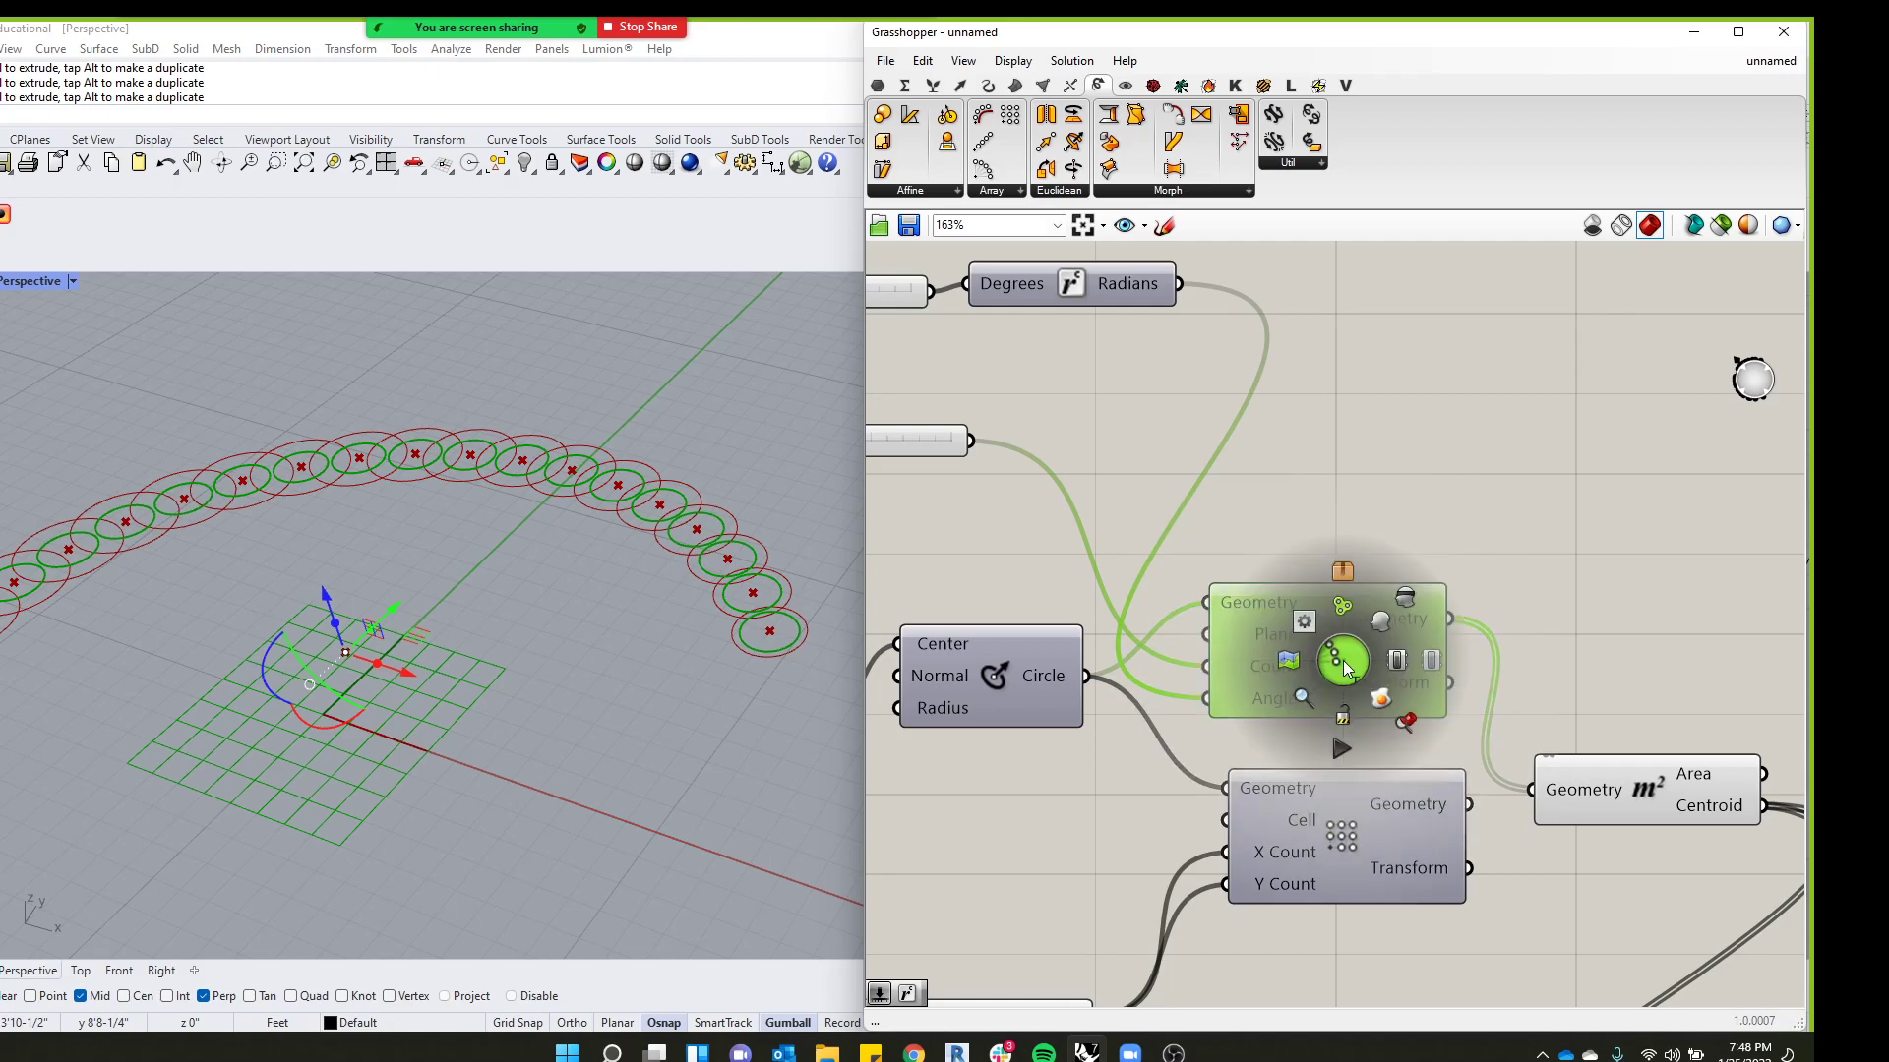
click(1412, 593)
Move the attractor point toward the polar arc's starting end in the Perspective view
mouse_move(566, 598)
right_down()
mouse_move(529, 594)
mouse_move(551, 608)
right_up()
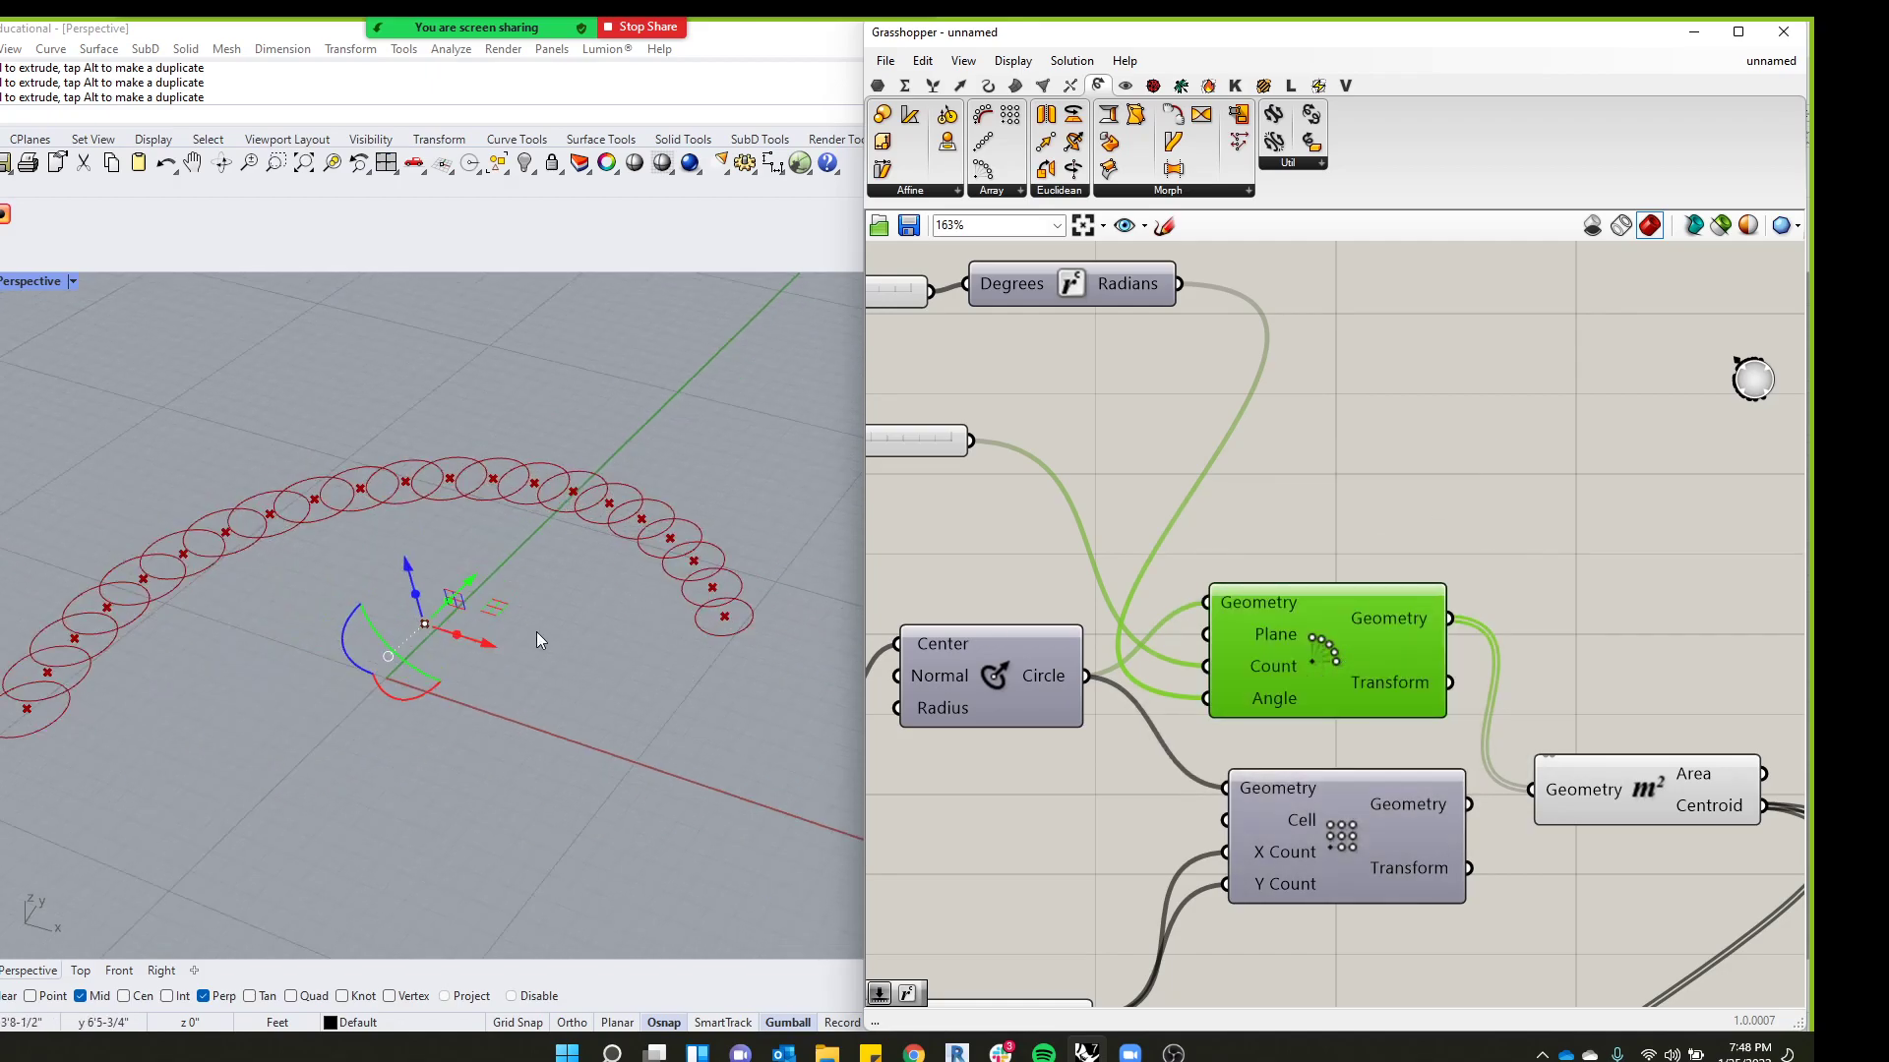
drag(350, 580, 645, 551)
right_drag(636, 661, 628, 615)
right_drag(665, 547, 661, 583)
drag(593, 398, 631, 565)
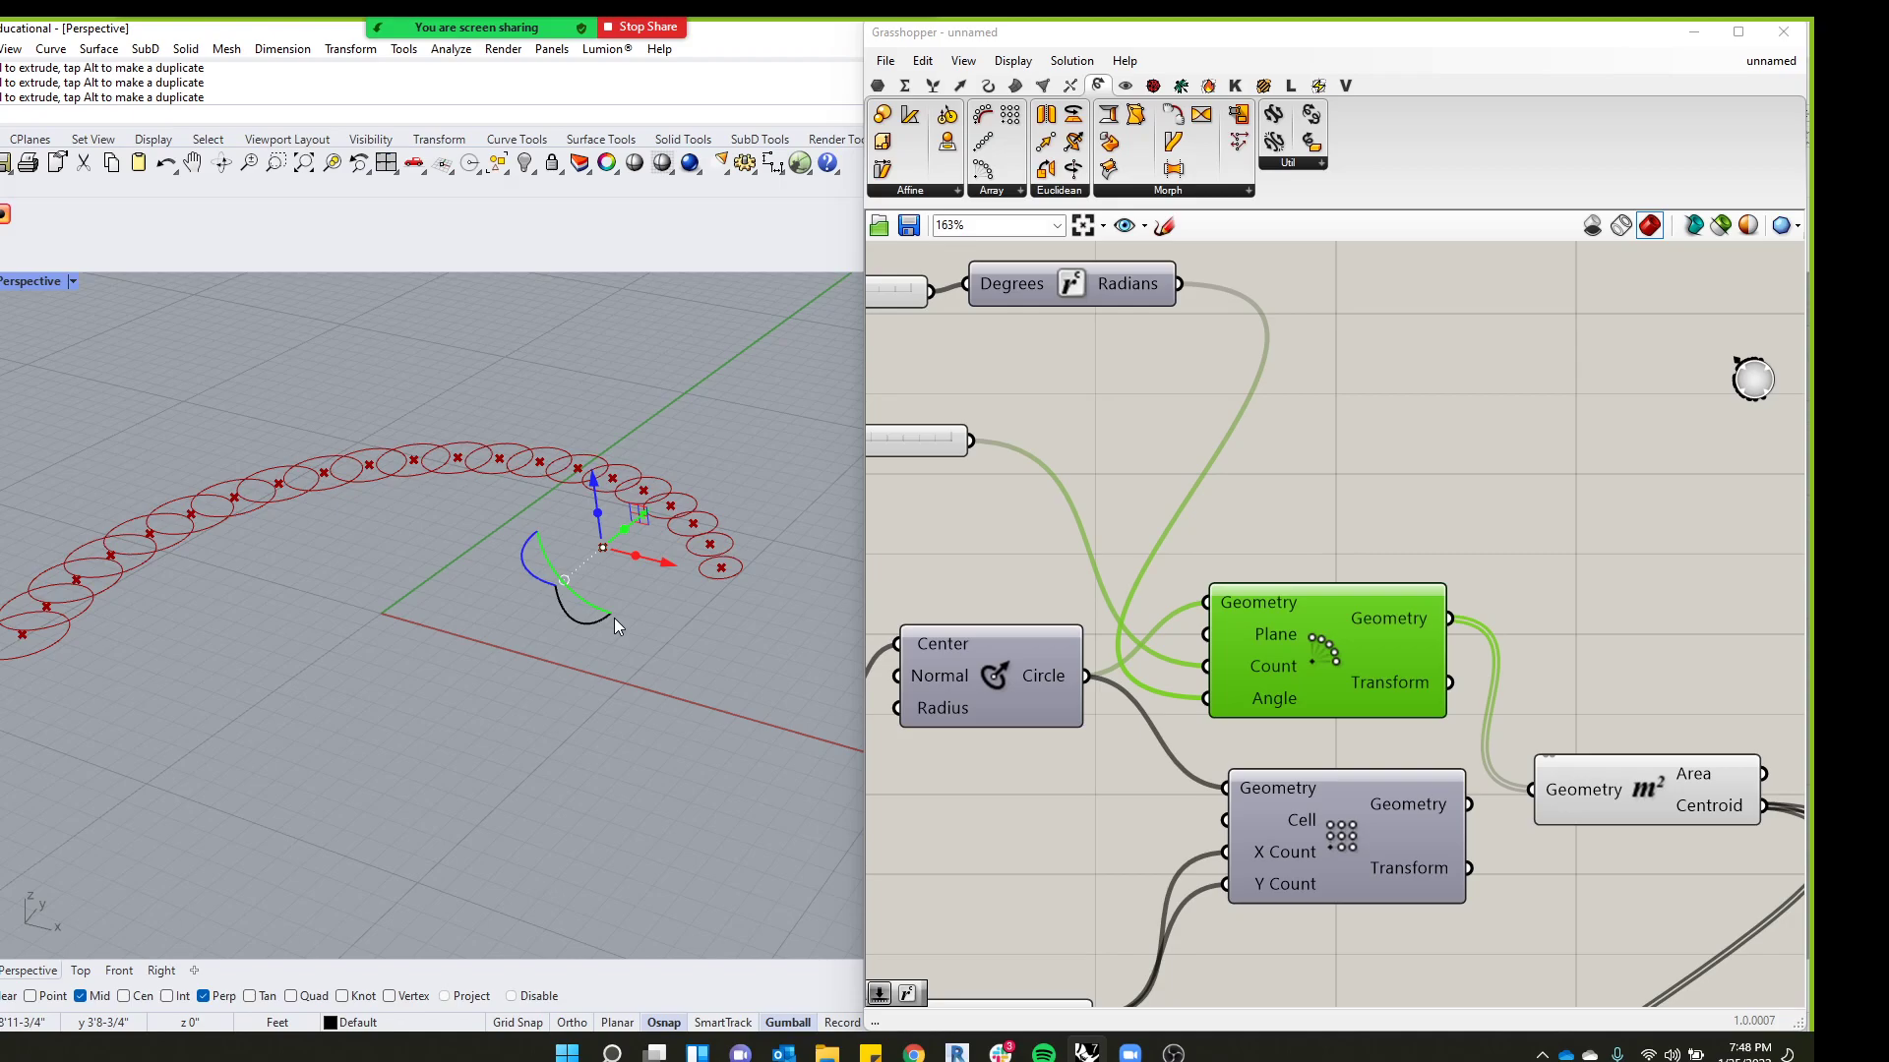
Move the attractor point away from the polar array into the middle of the rectangular grid of circles
scroll(688, 502, down, 5)
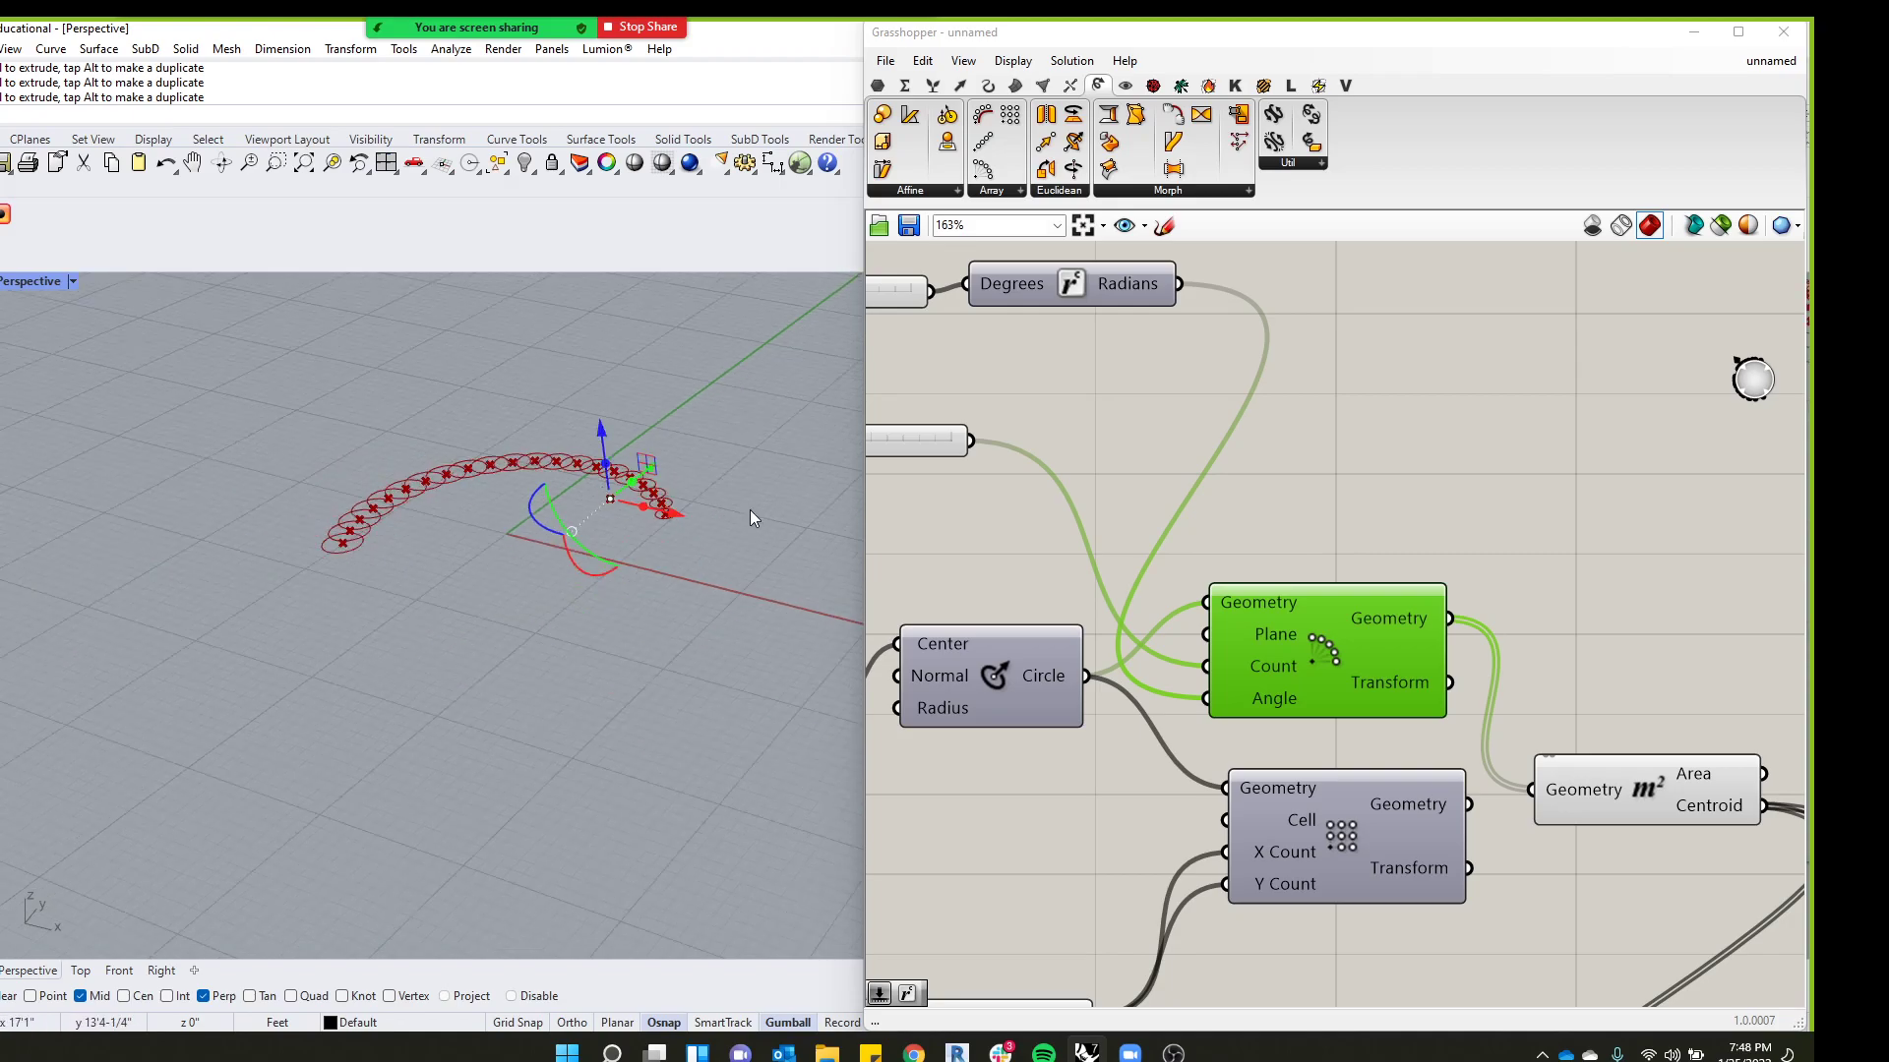
scroll(1225, 435, down, 3)
scroll(528, 556, down, 6)
scroll(660, 504, up, 6)
scroll(560, 458, down, 6)
scroll(511, 610, up, 5)
scroll(396, 600, down, 5)
scroll(395, 599, down, 3)
scroll(722, 480, up, 8)
scroll(518, 563, down, 6)
click(198, 633)
drag(252, 598, 629, 522)
Examine how the circle sizes vary around the attractor point in the rectangular grid and the polar array
scroll(551, 551, up, 8)
scroll(433, 494, down, 4)
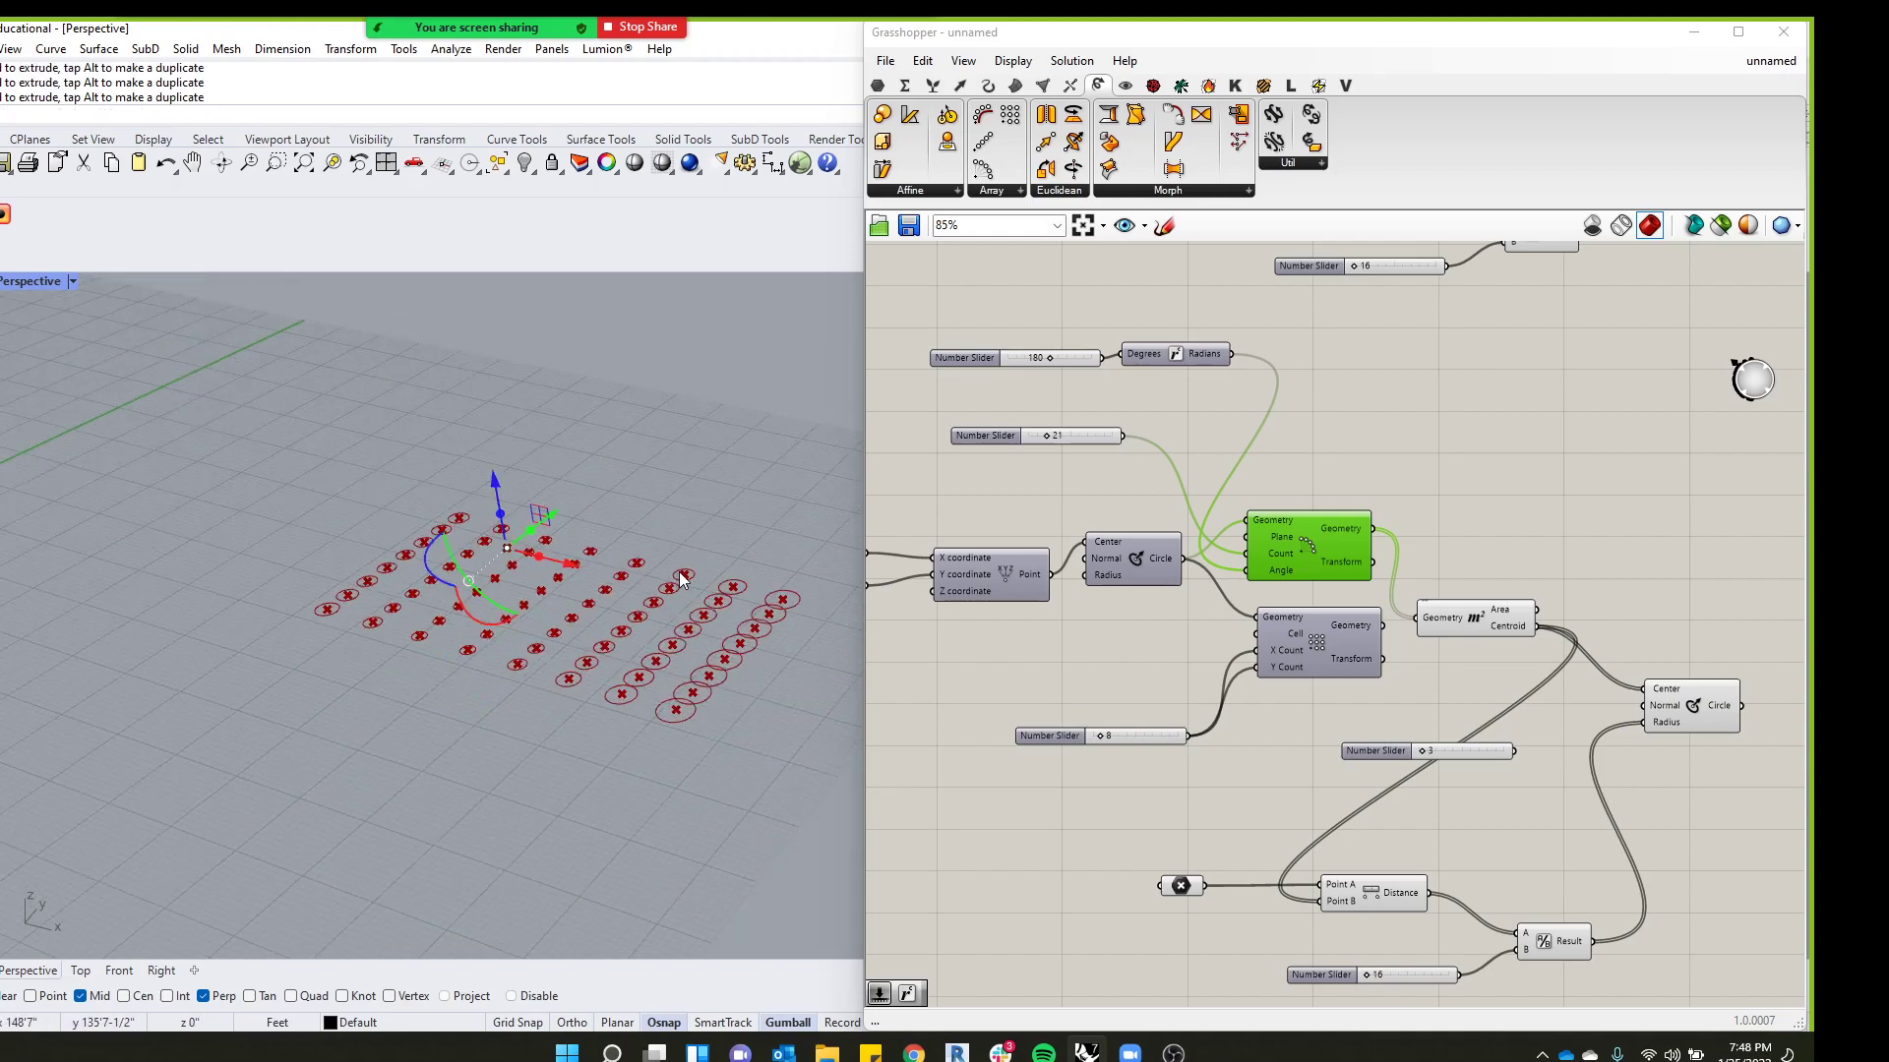
scroll(681, 579, up, 3)
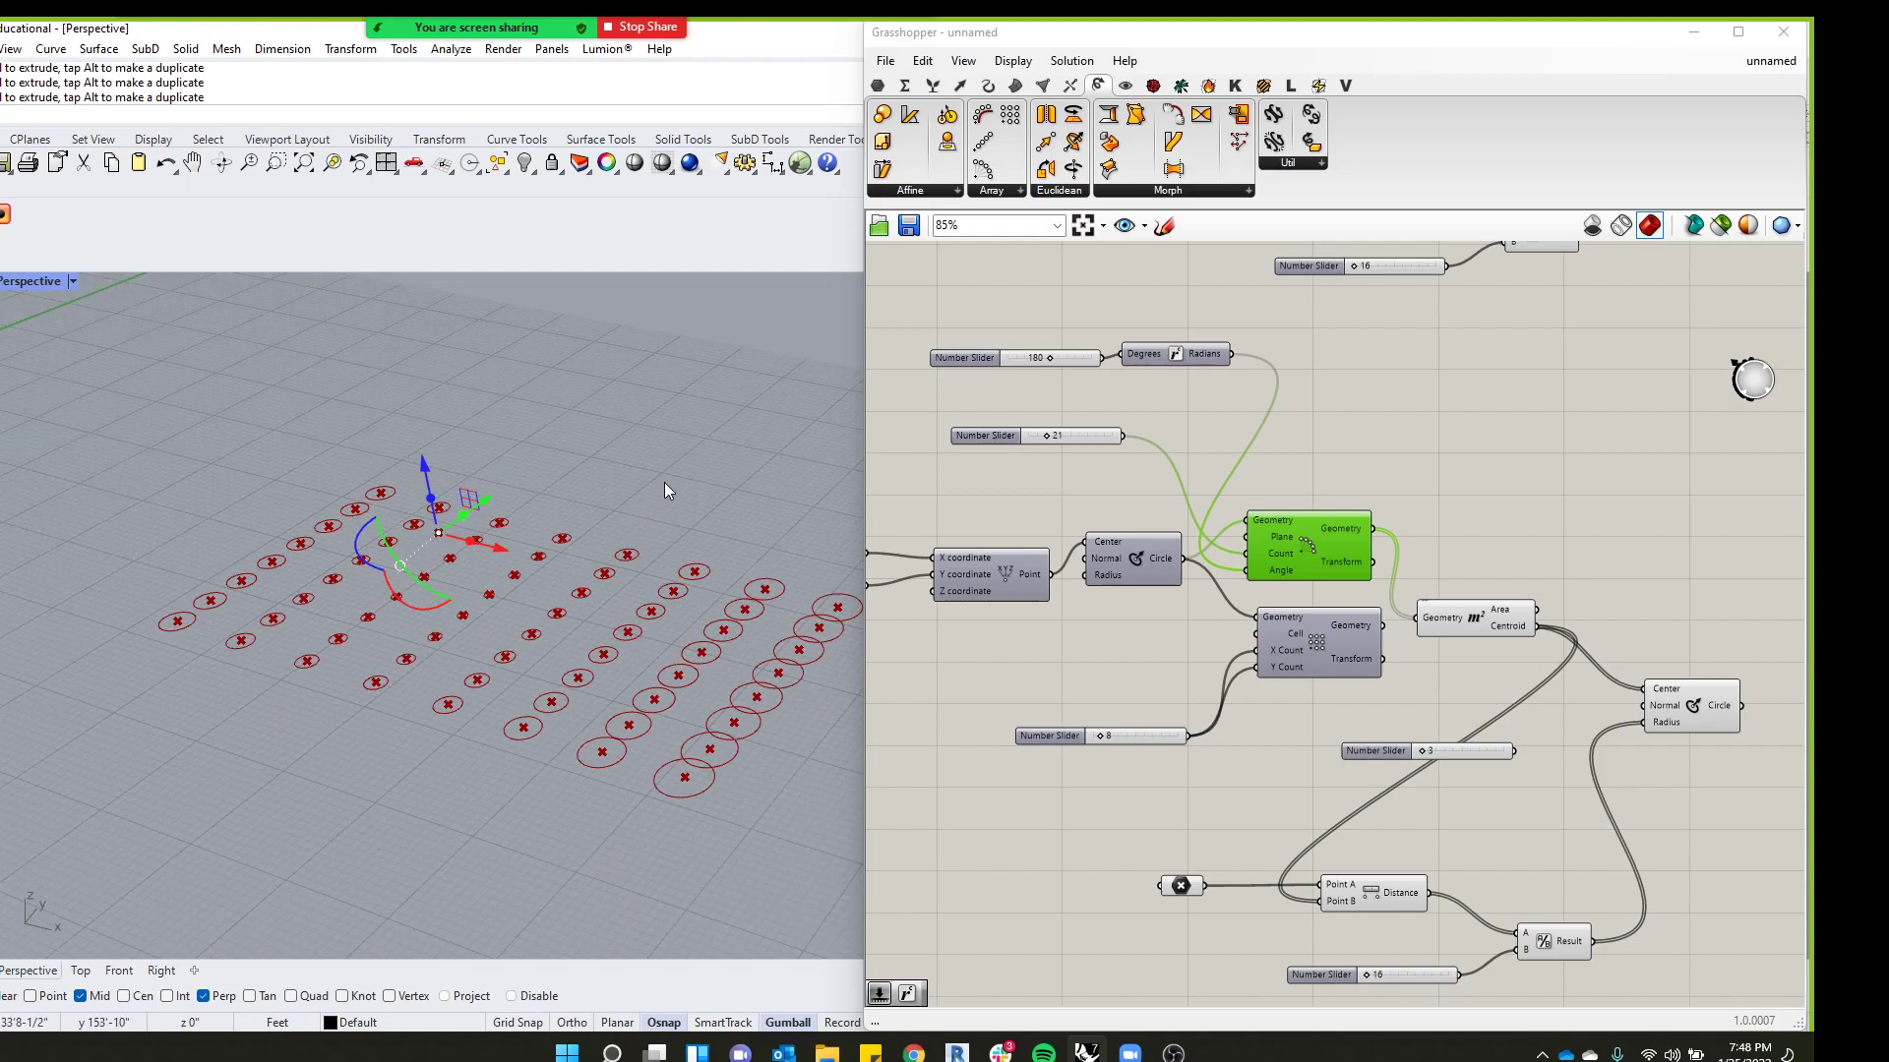
scroll(661, 482, down, 6)
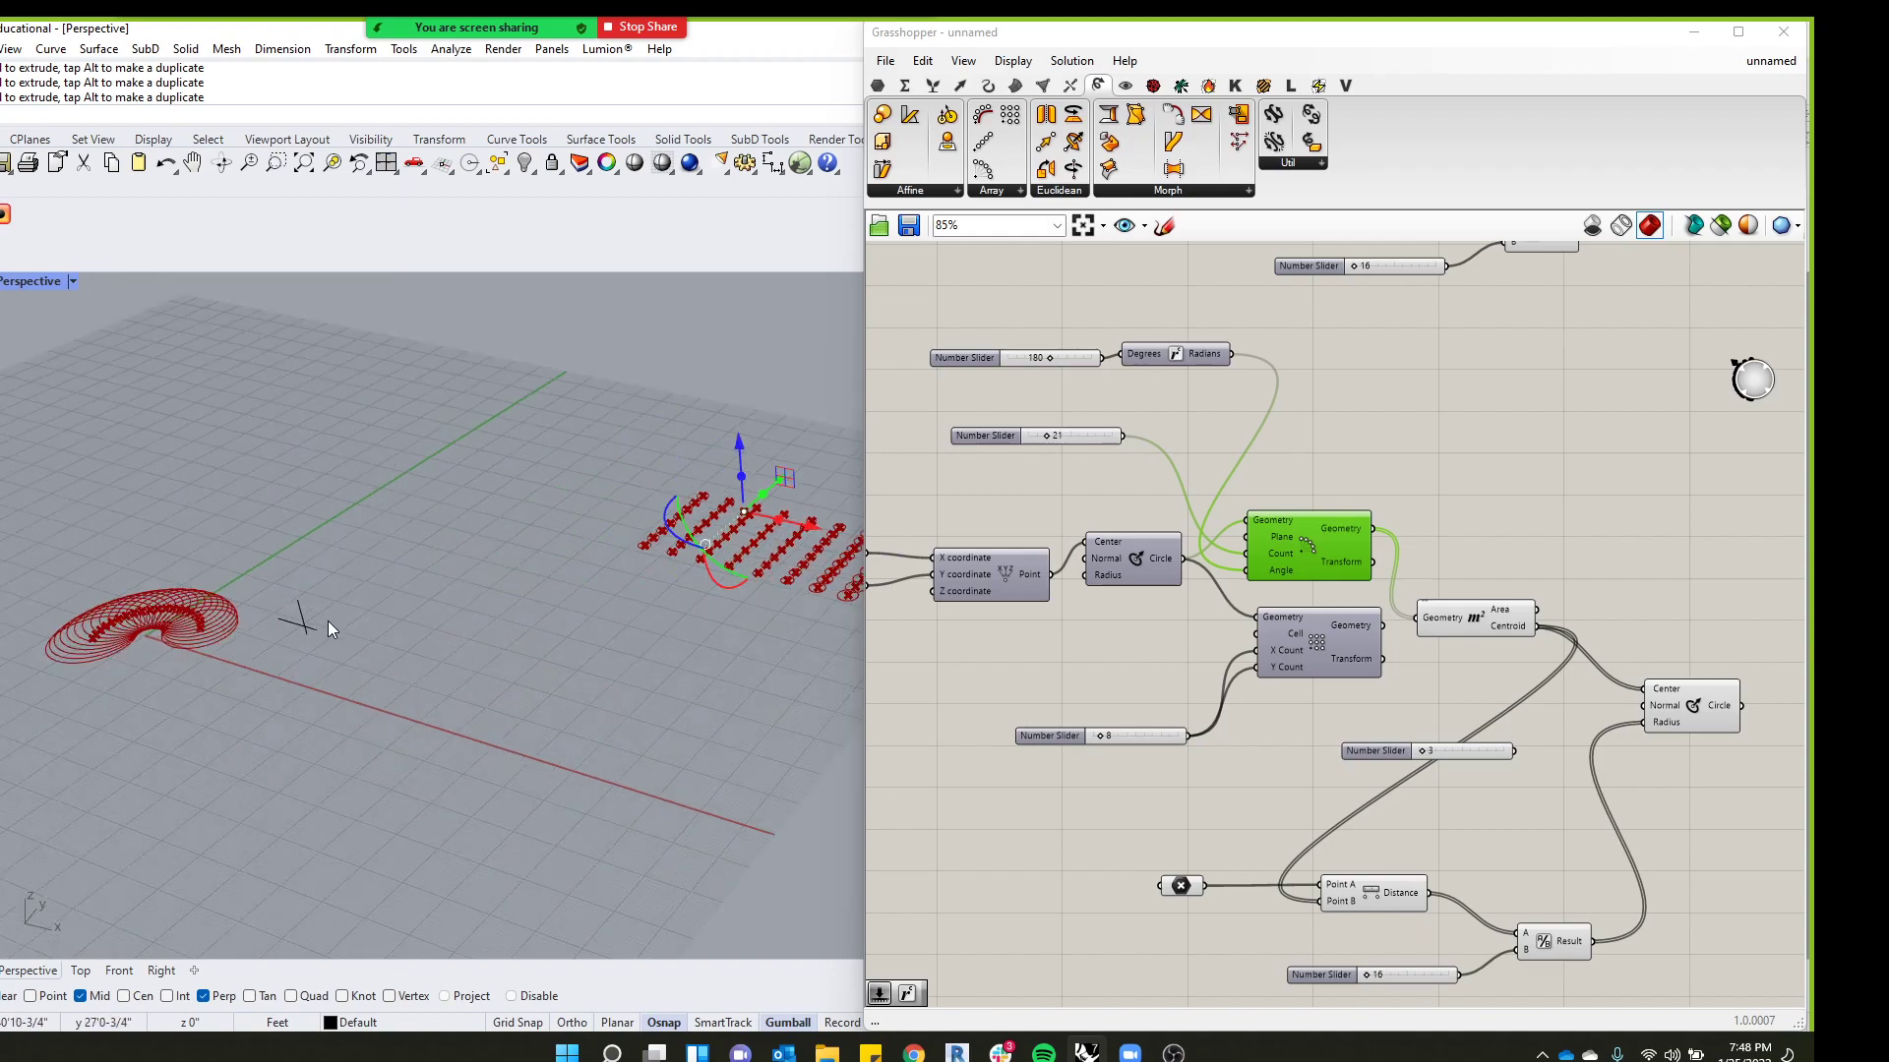
scroll(376, 644, down, 5)
scroll(661, 552, up, 5)
scroll(683, 541, up, 5)
click(552, 593)
scroll(557, 595, up, 3)
Move the entire Polar Array definition farther below the original rectangular array definition on the canvas
scroll(1389, 700, down, 5)
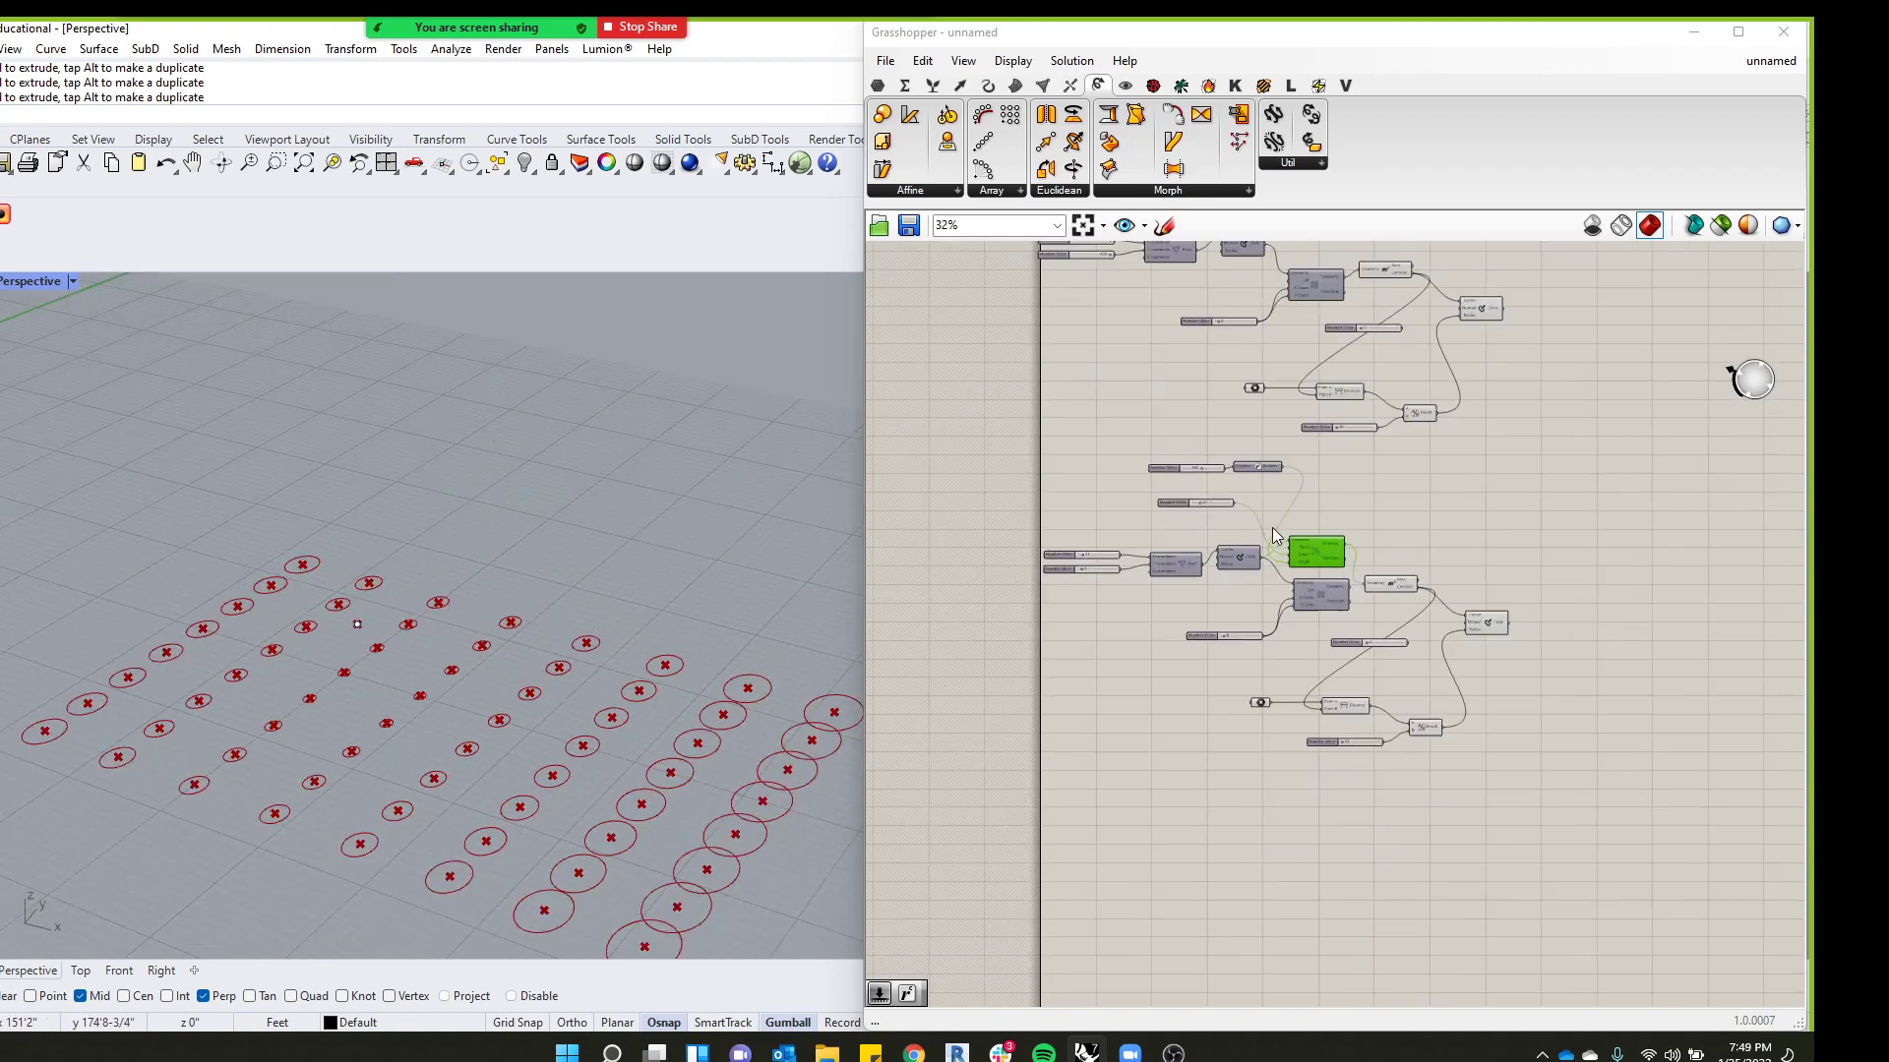
drag(1571, 503, 1130, 817)
drag(1637, 786, 1046, 473)
click(1229, 487)
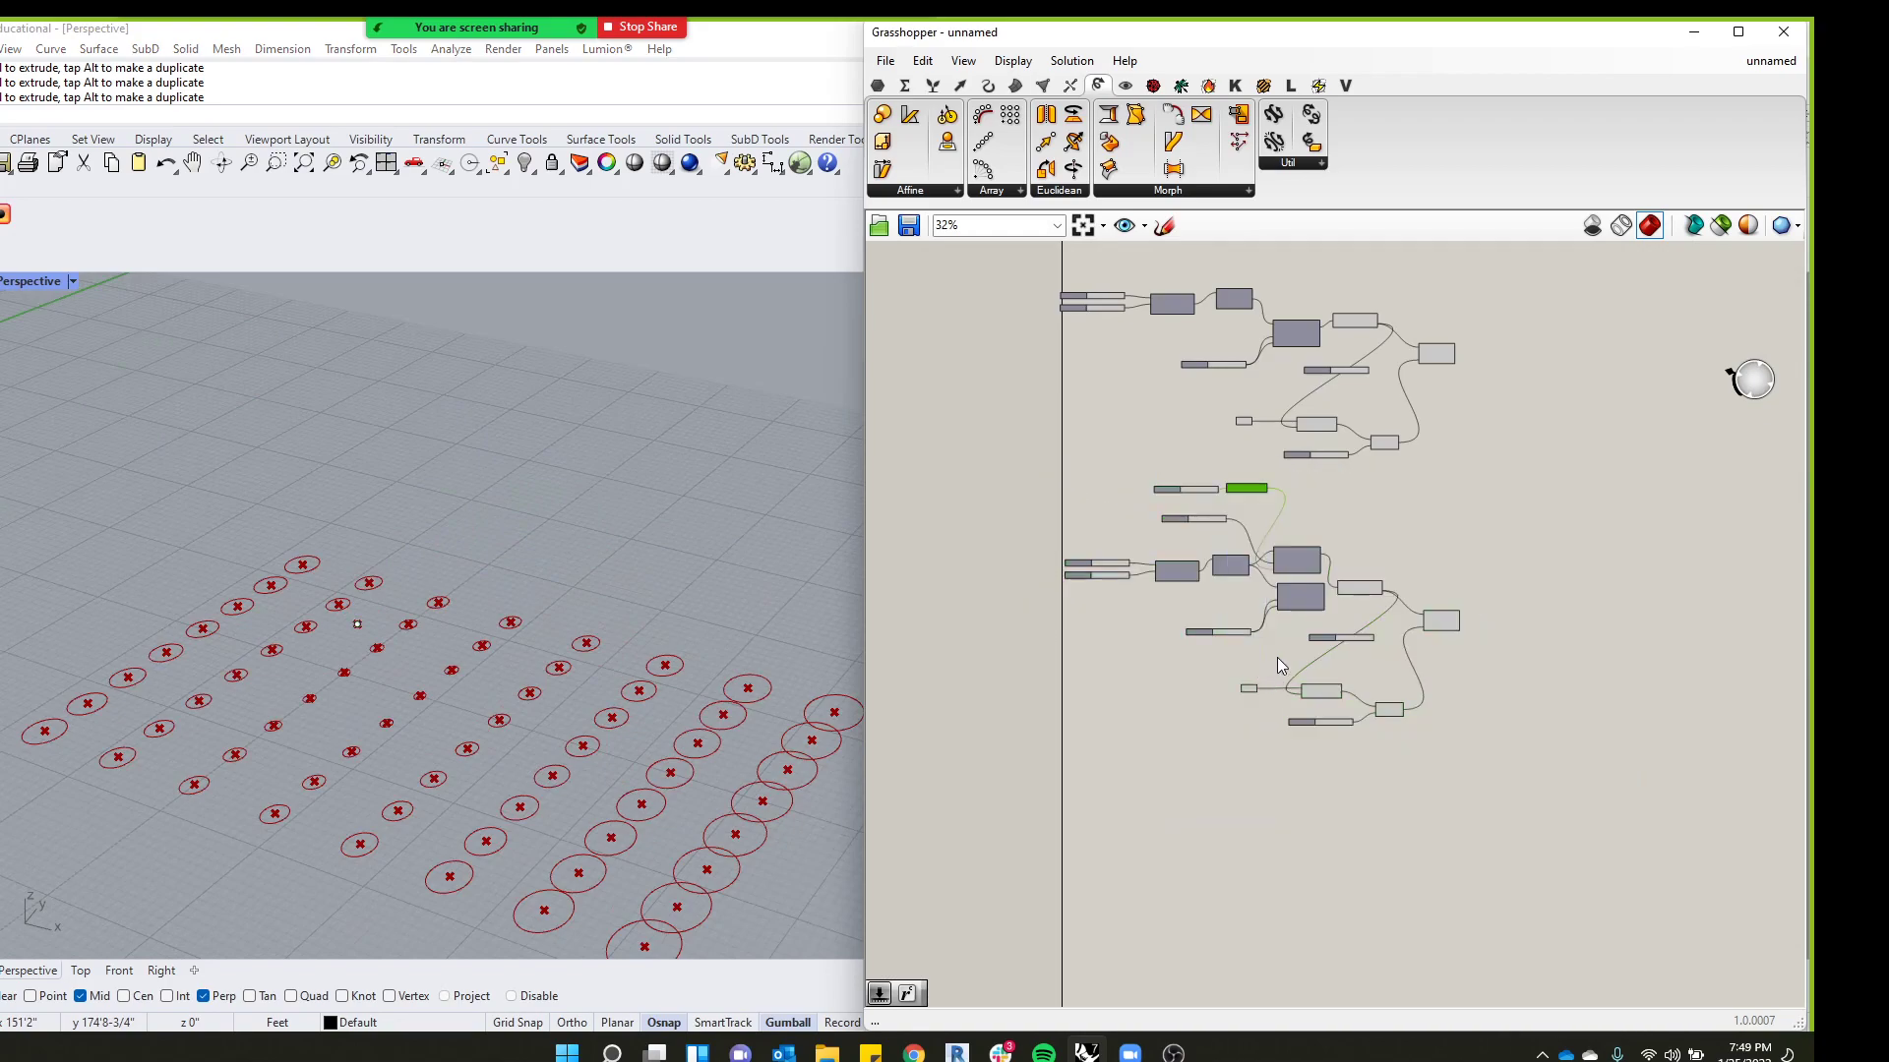
drag(1578, 462, 1033, 822)
drag(1296, 571, 1323, 782)
click(1538, 551)
Add an Extrude component beside the final Circle component of the original rectangular array definition
scroll(1401, 286, up, 2)
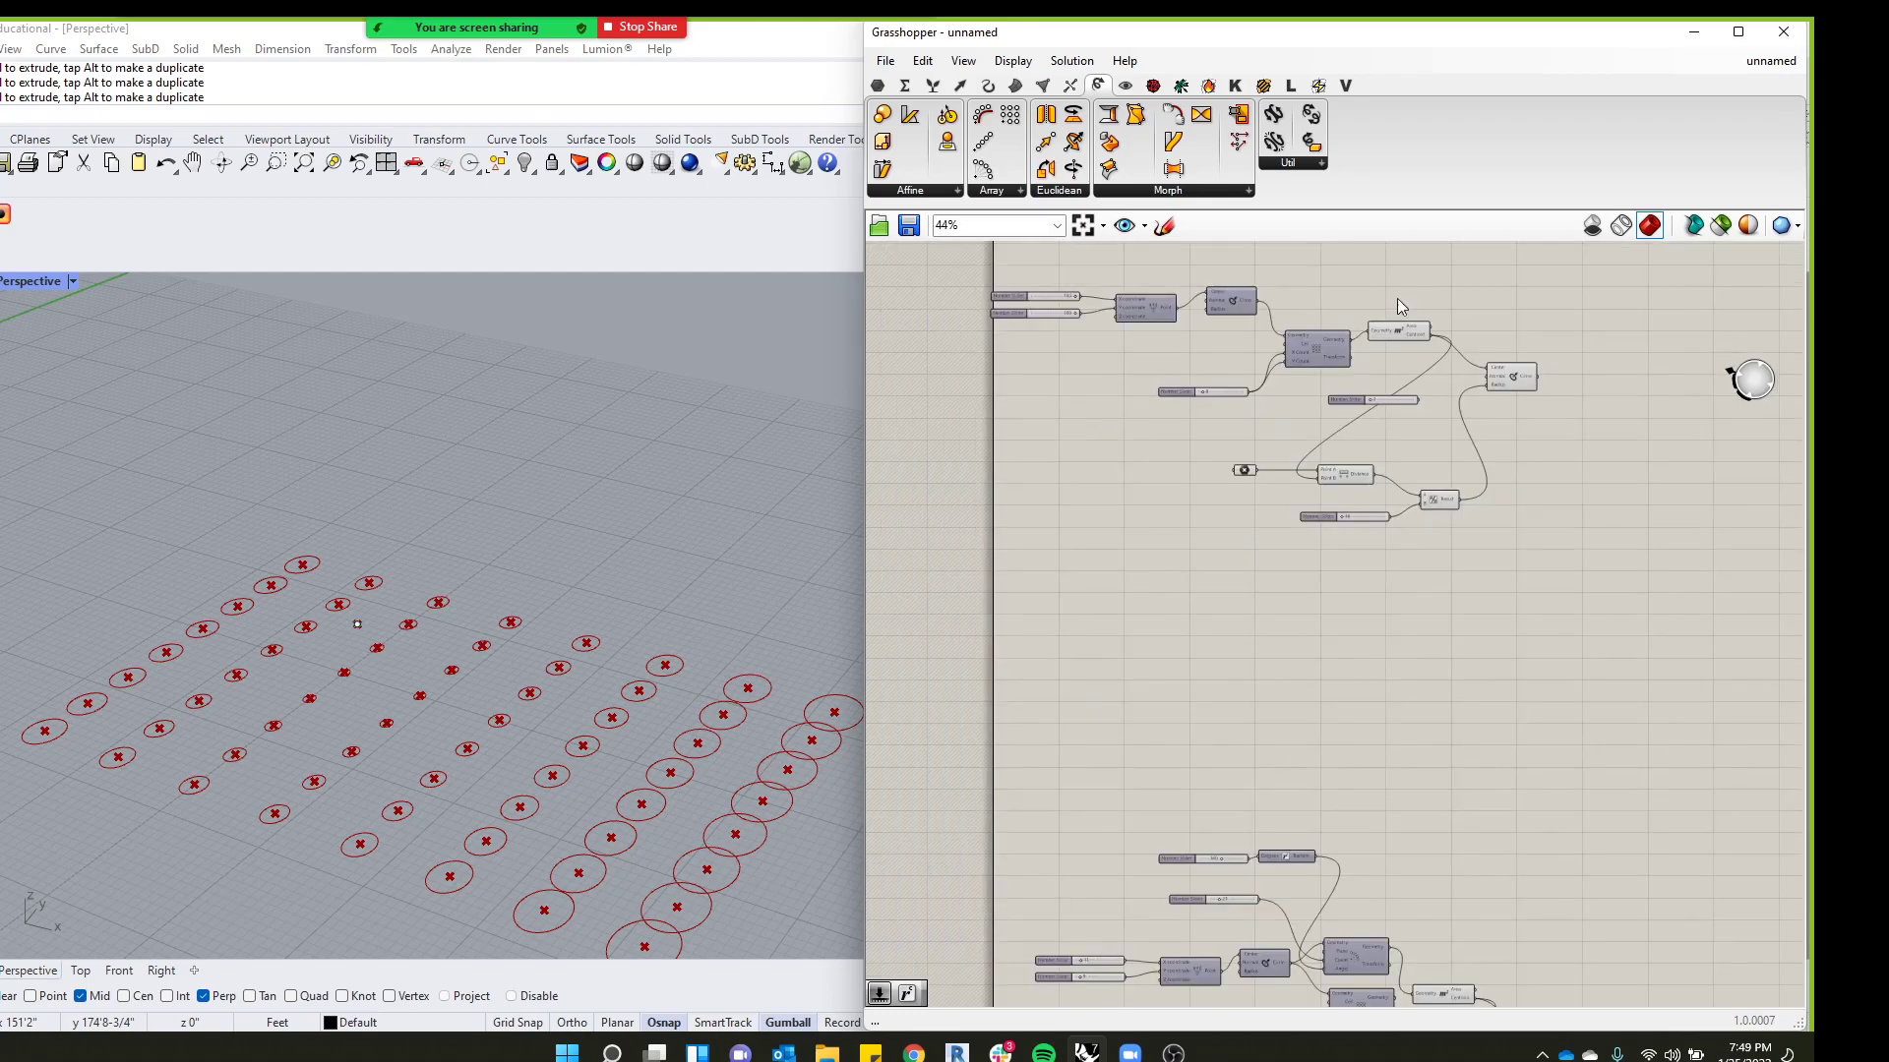
scroll(1360, 272, up, 3)
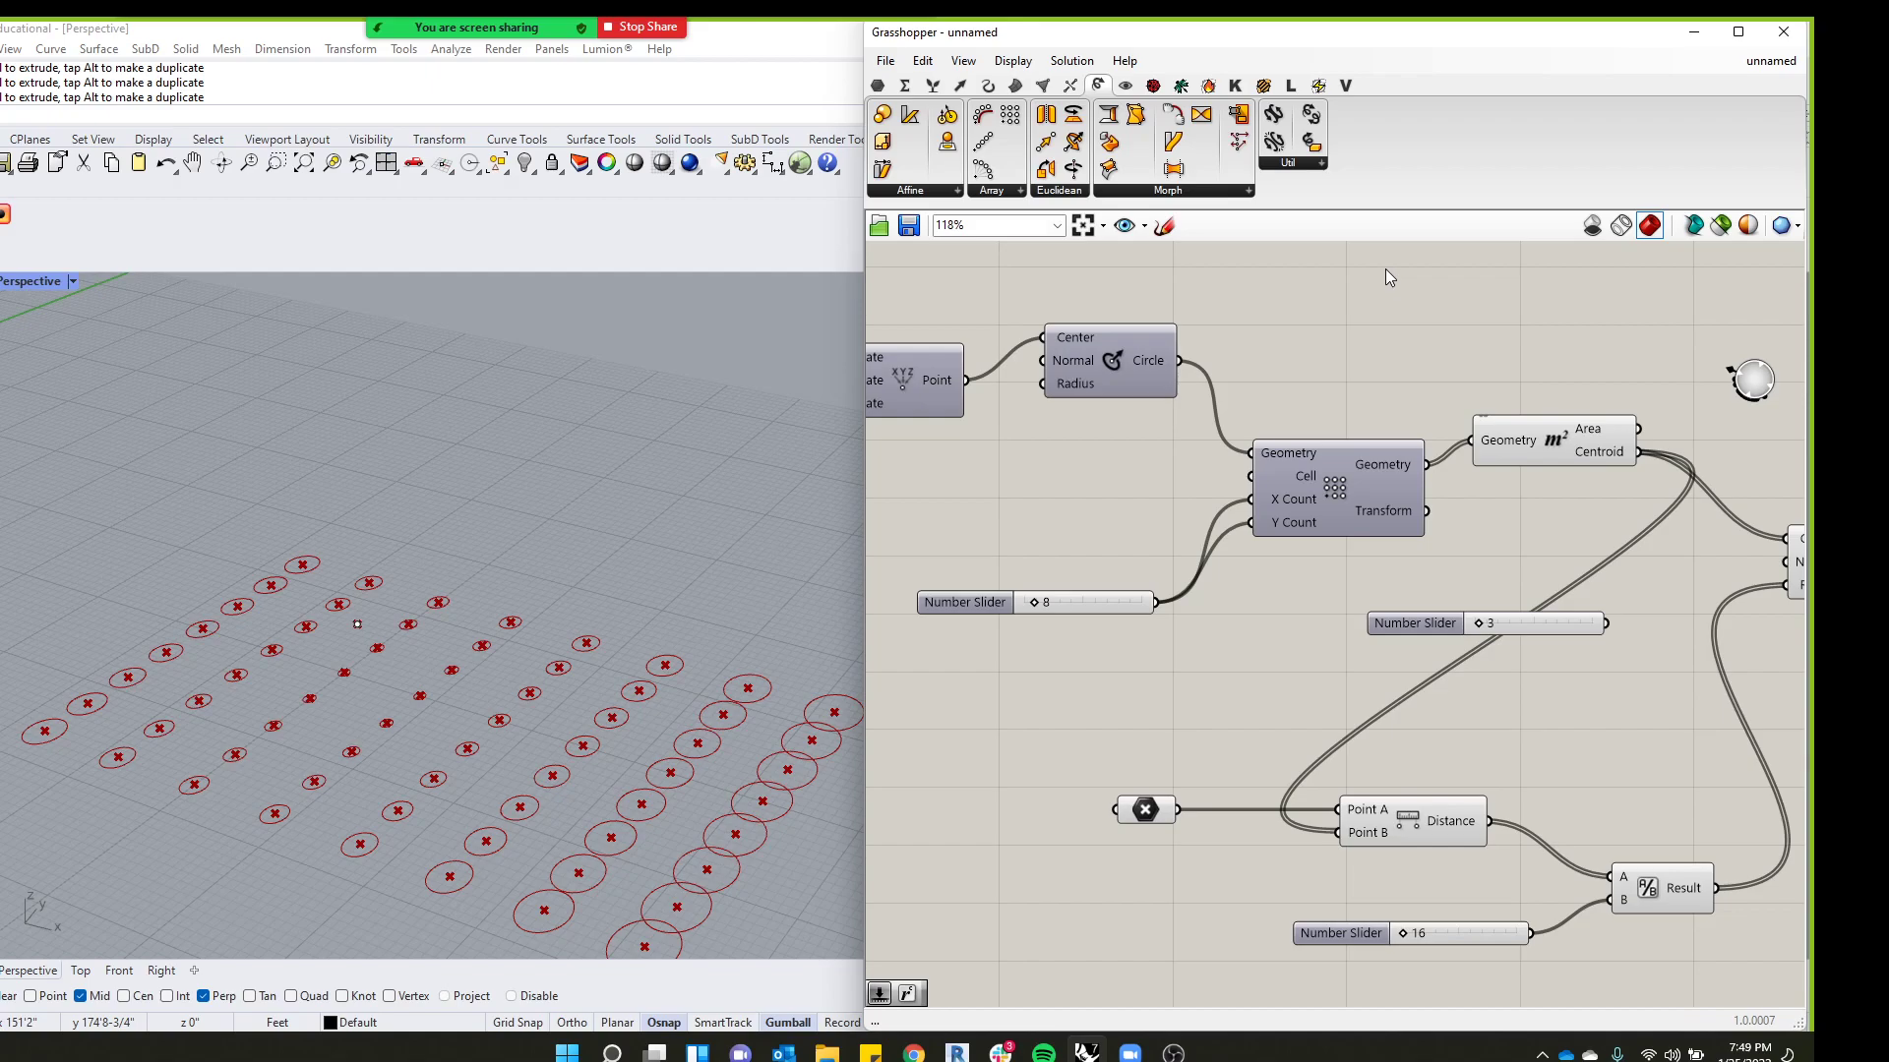
scroll(1391, 278, down, 6)
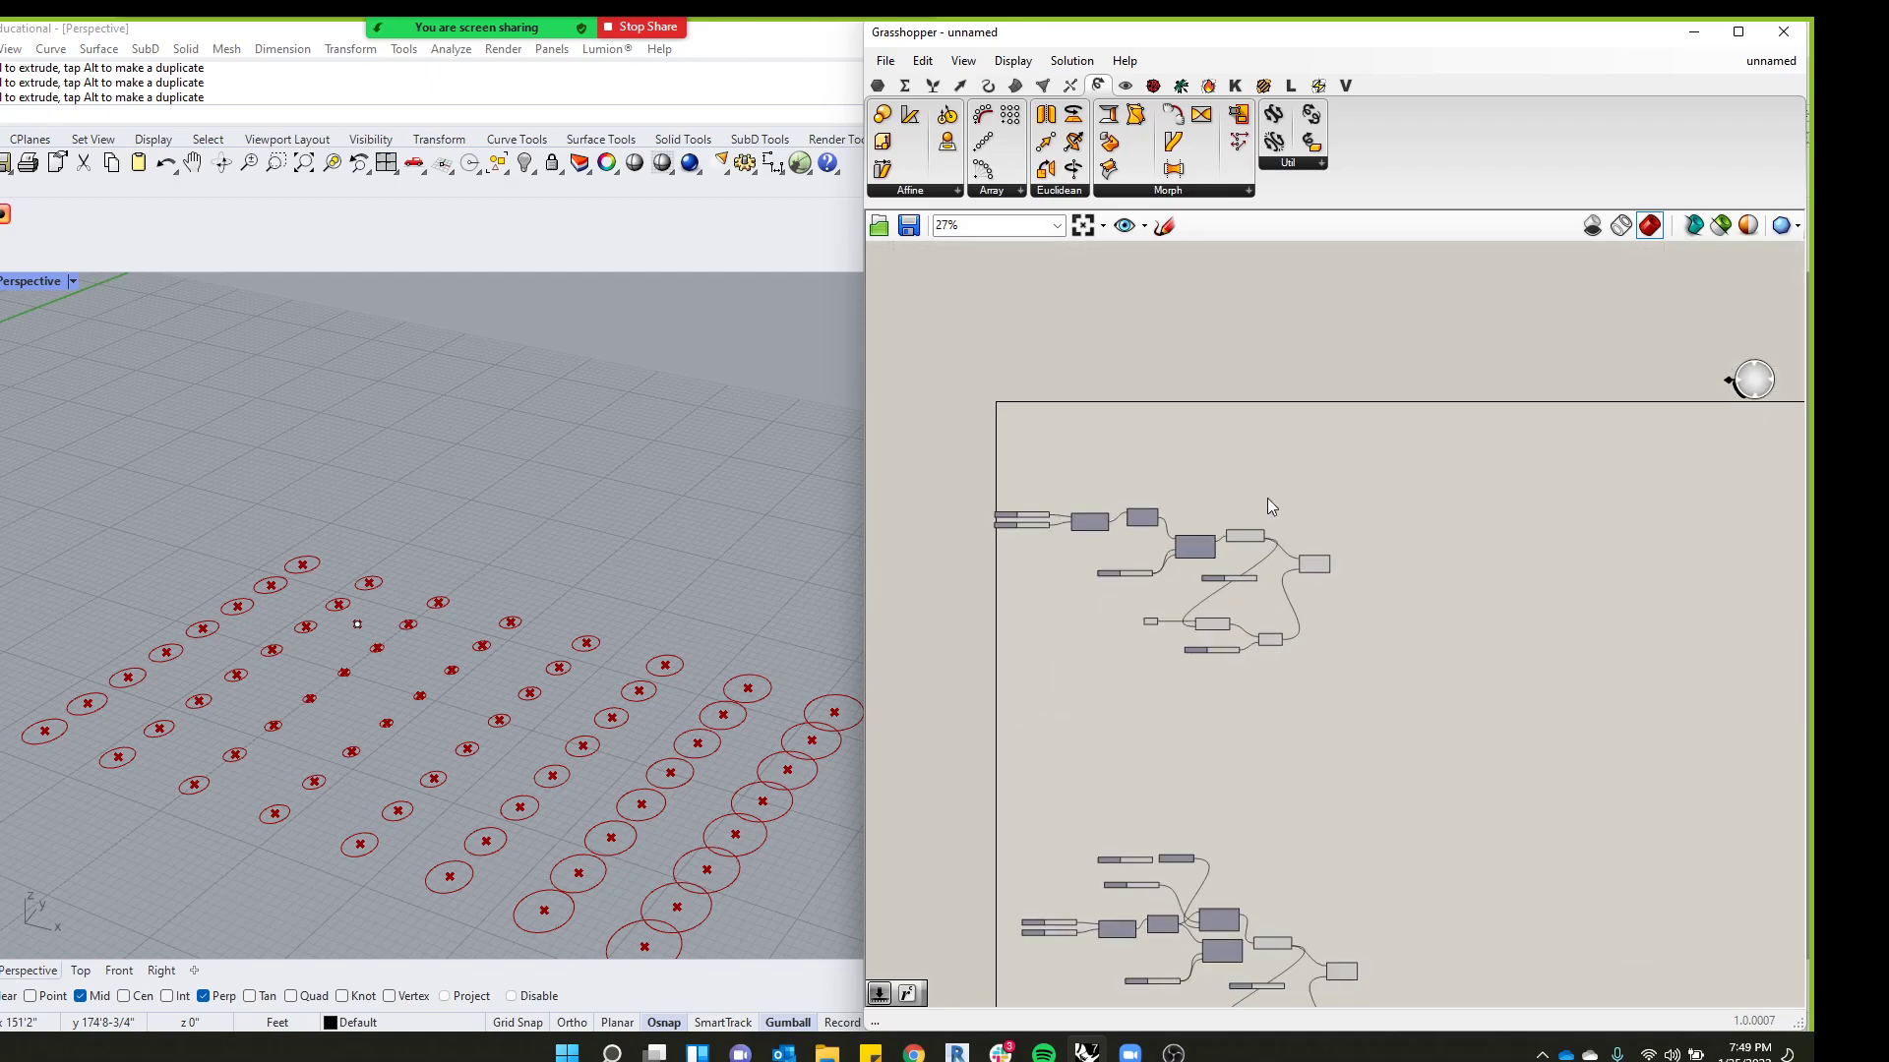
scroll(1214, 634, up, 6)
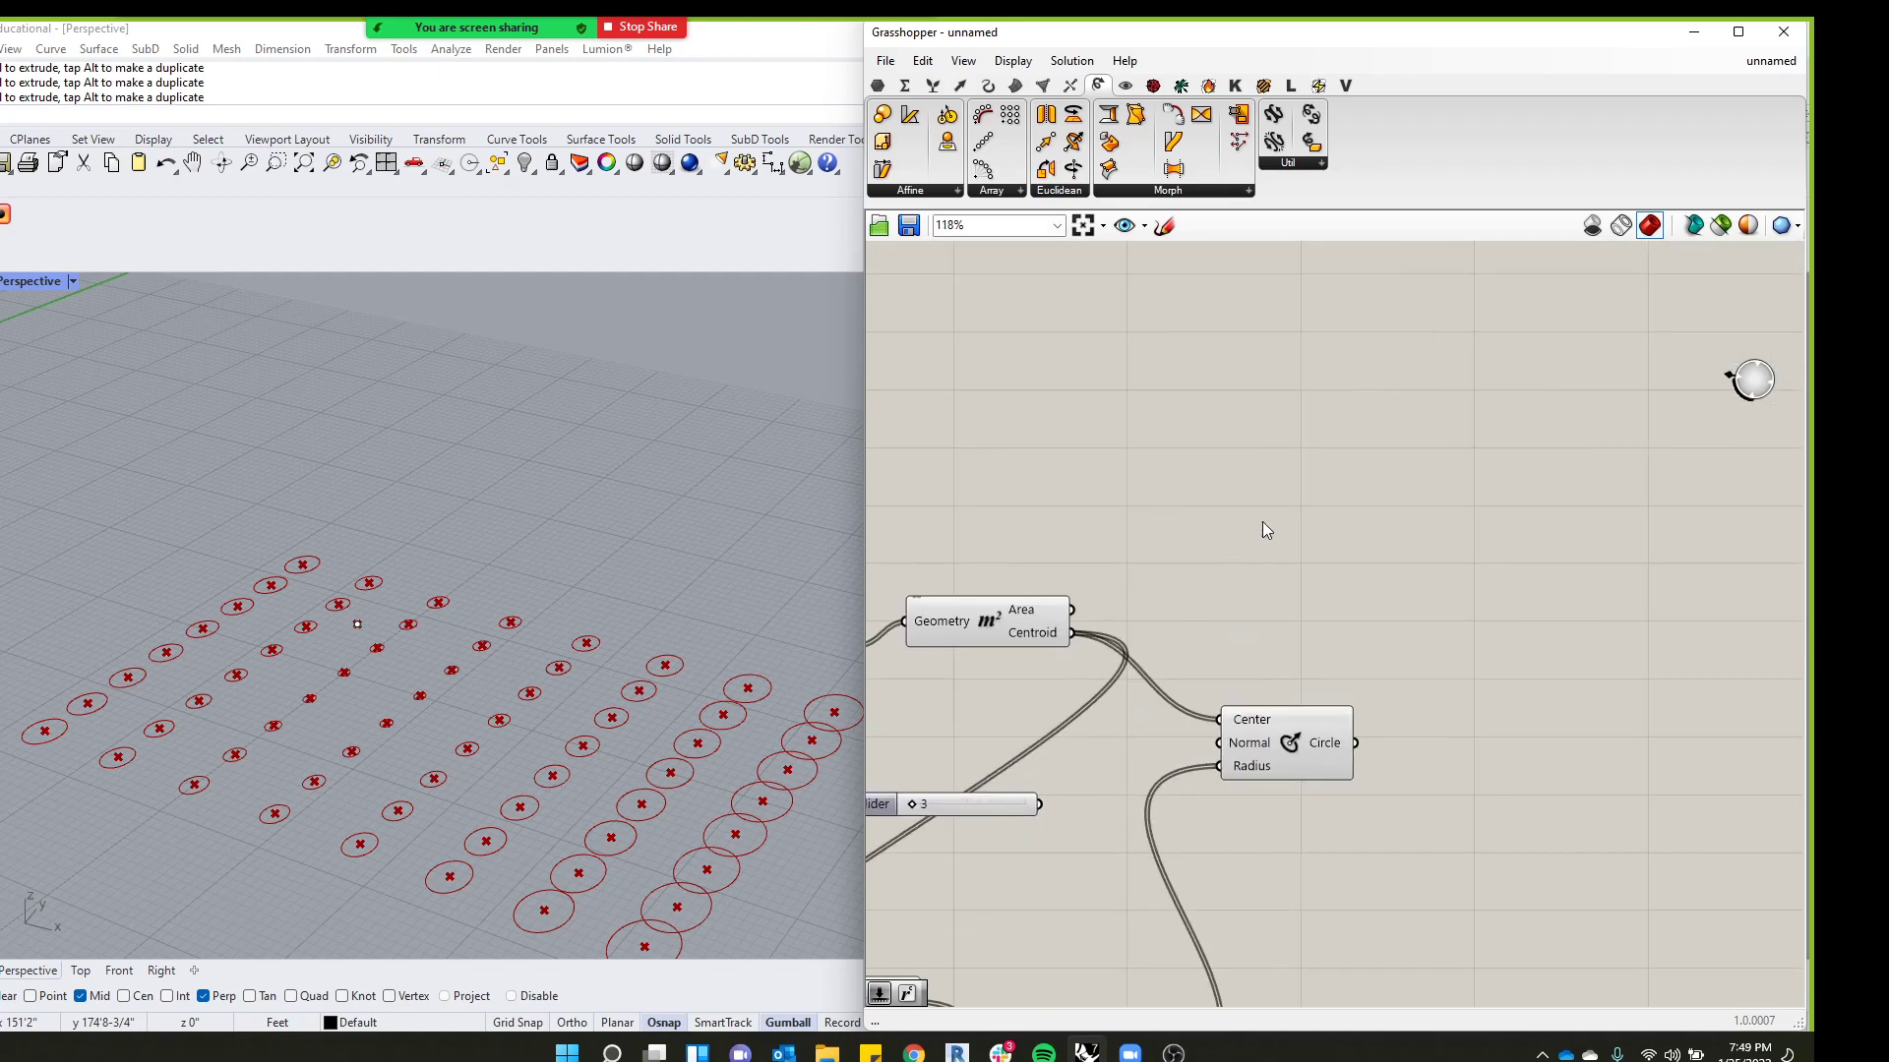
scroll(1241, 620, down, 1)
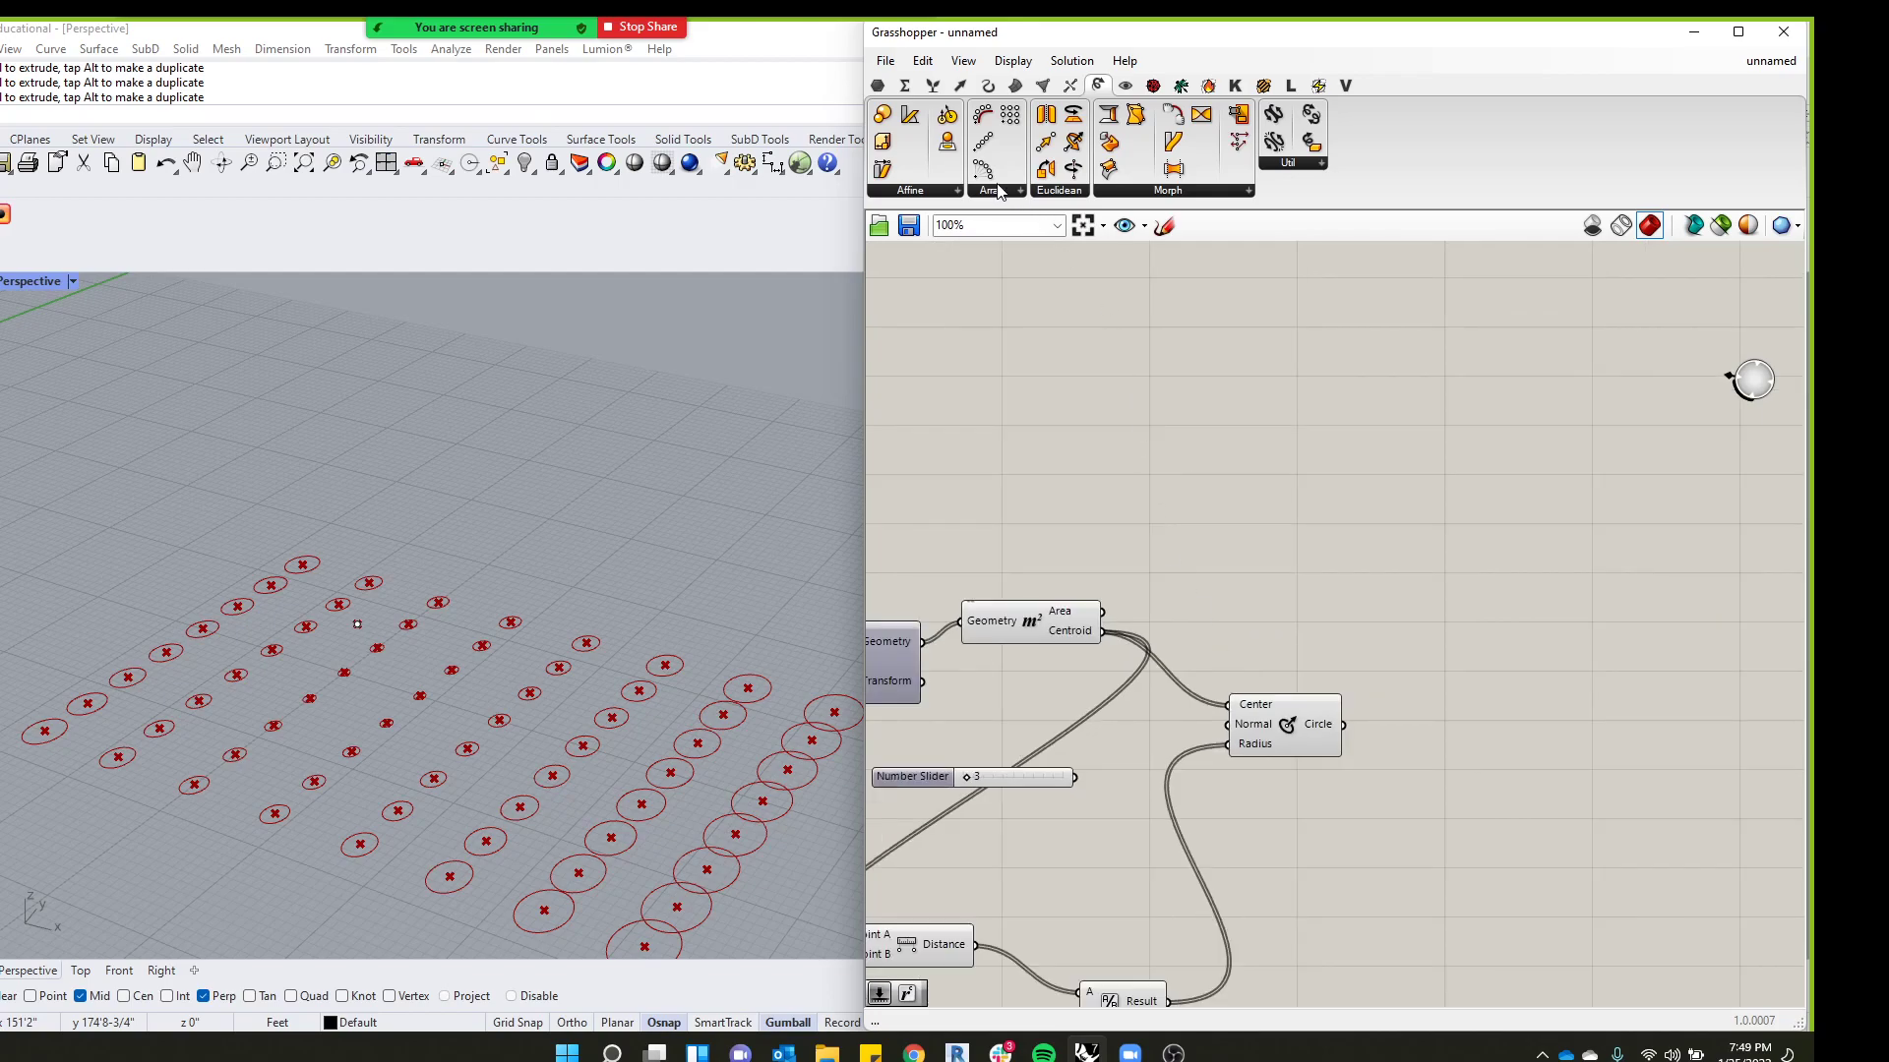
click(1015, 87)
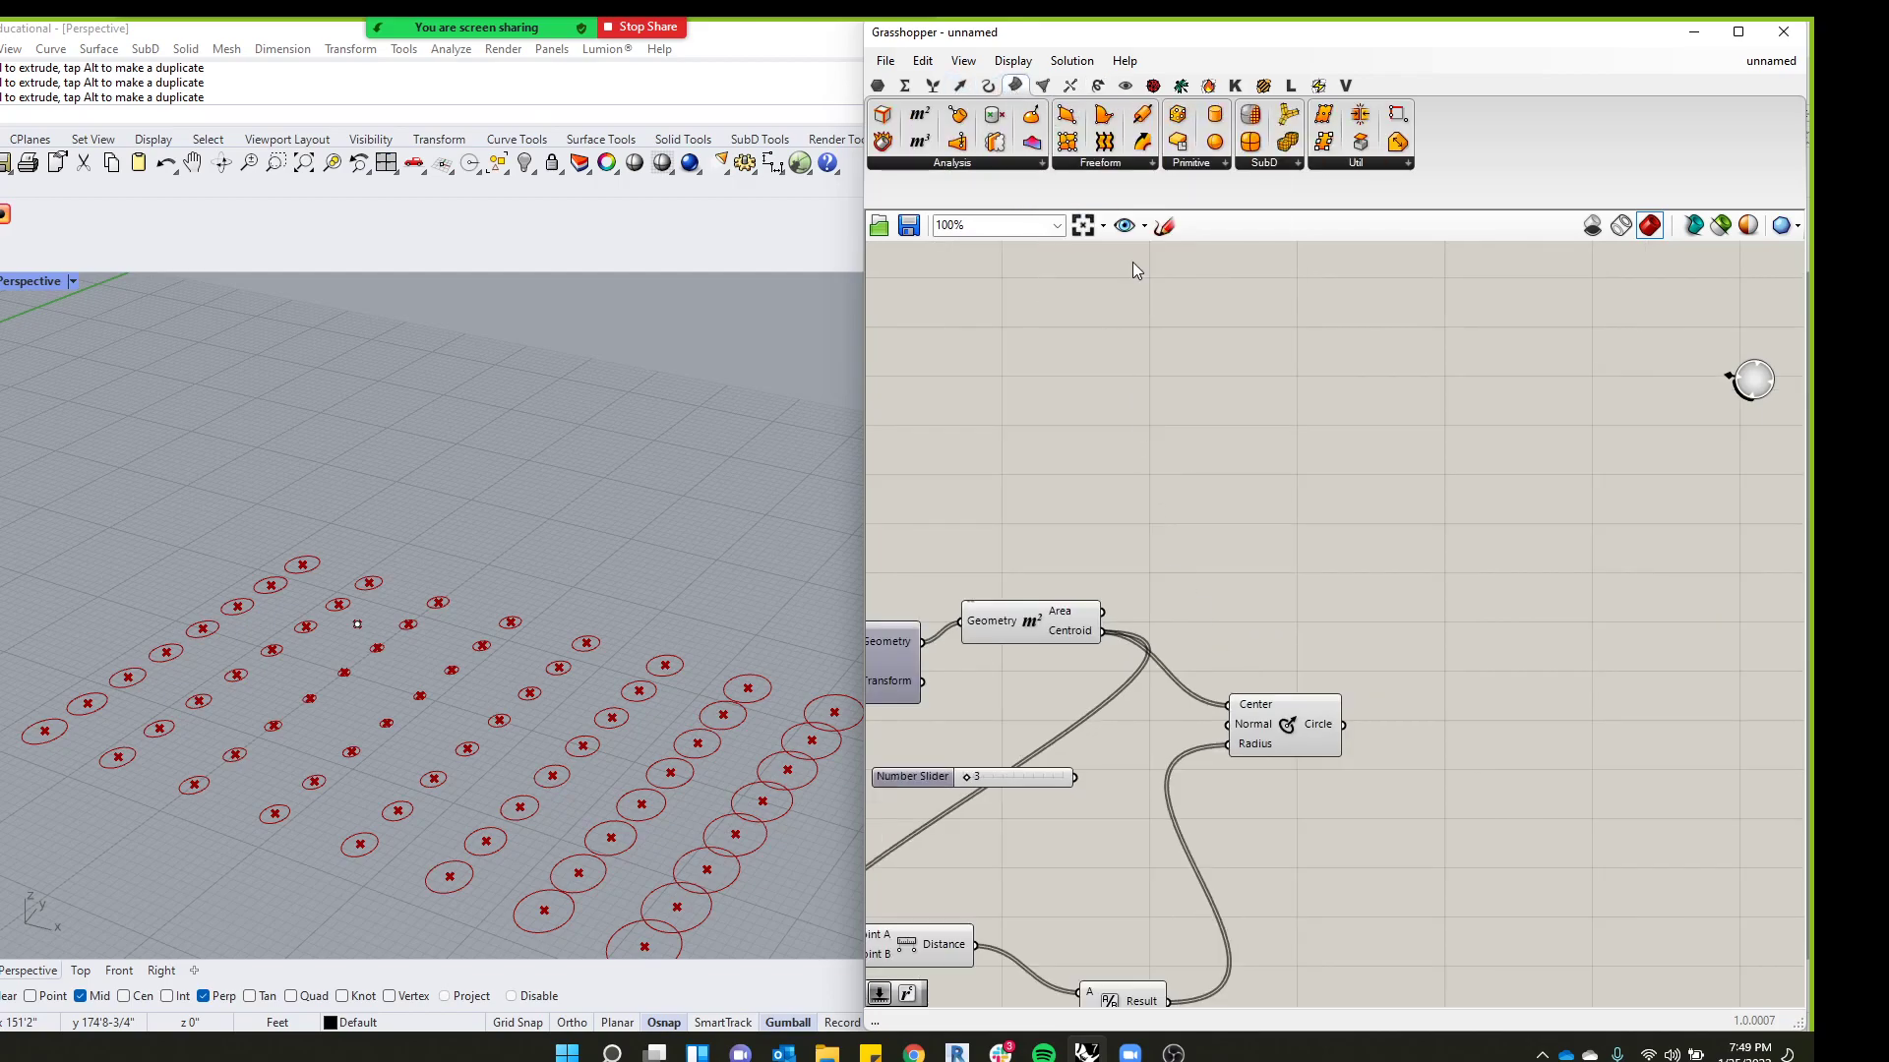
click(1134, 165)
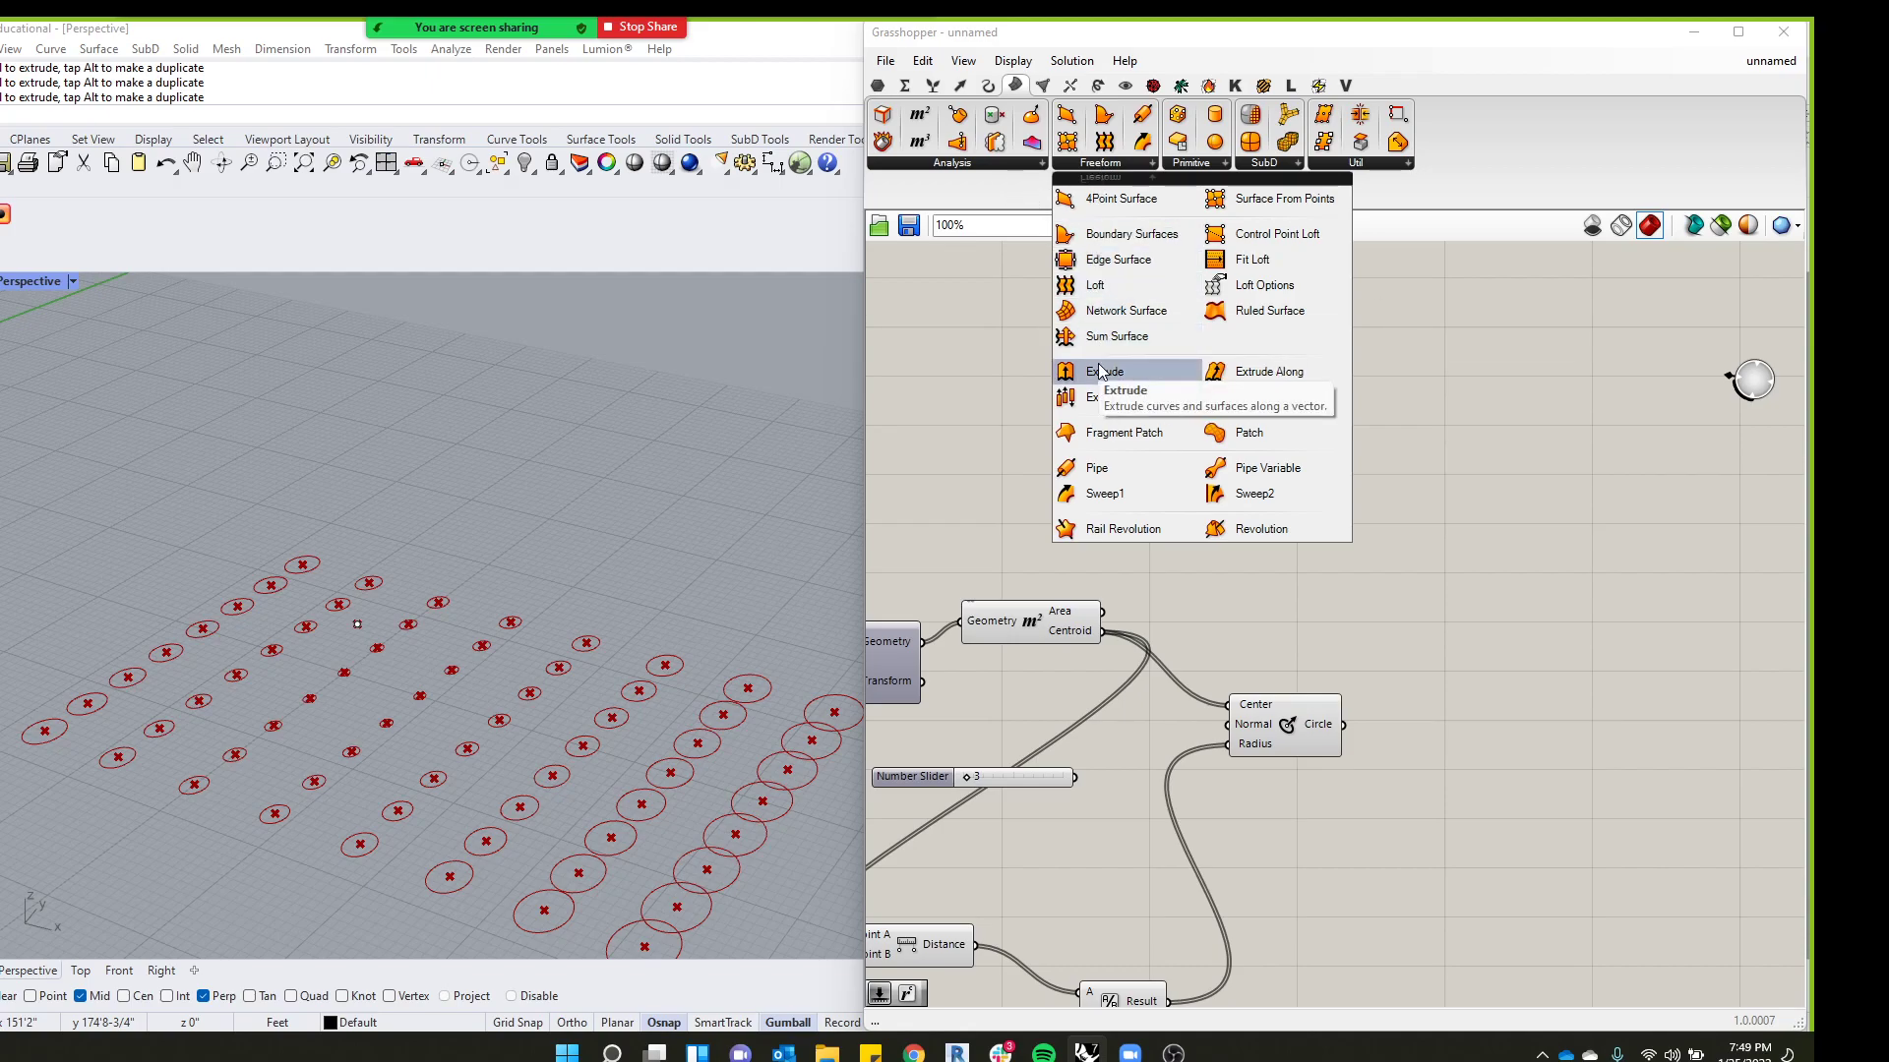
drag(1101, 370, 1099, 368)
click(1439, 697)
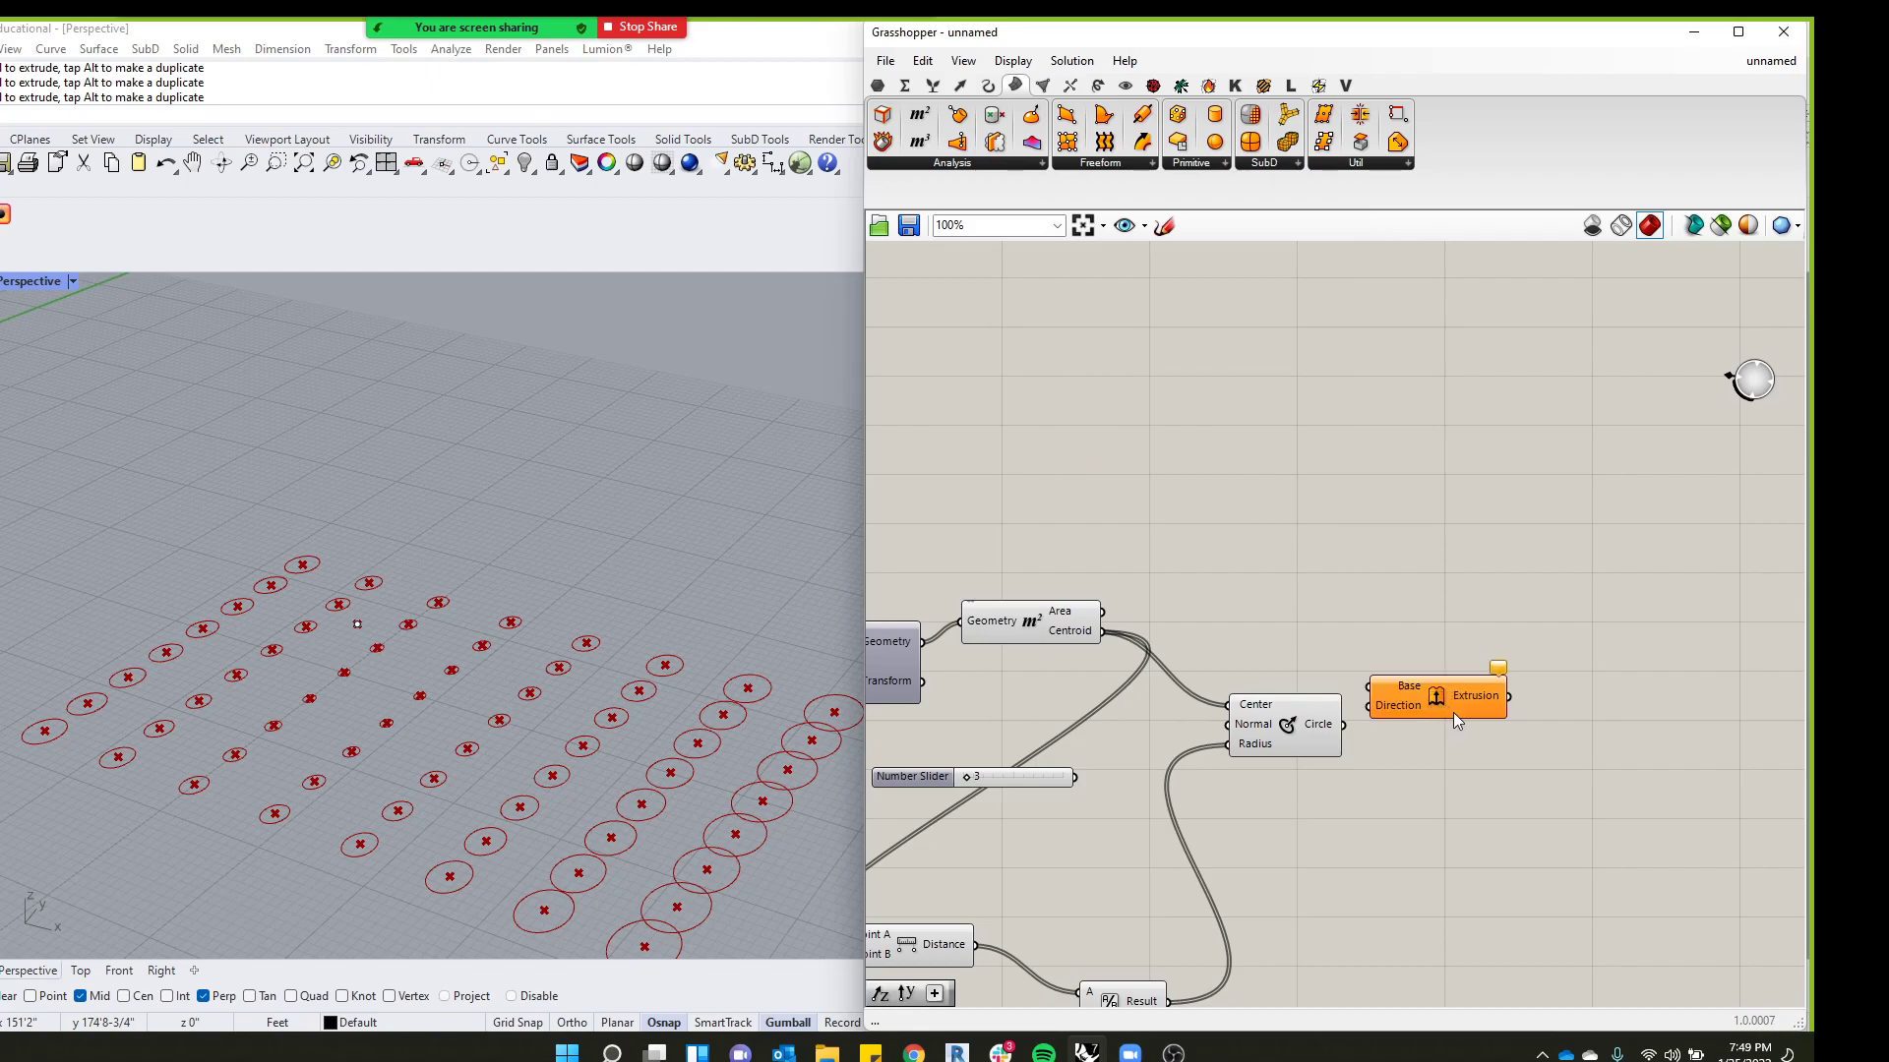
Adjust the Extrude component's position and connect the Circle output to its Base input
scroll(1454, 712, up, 4)
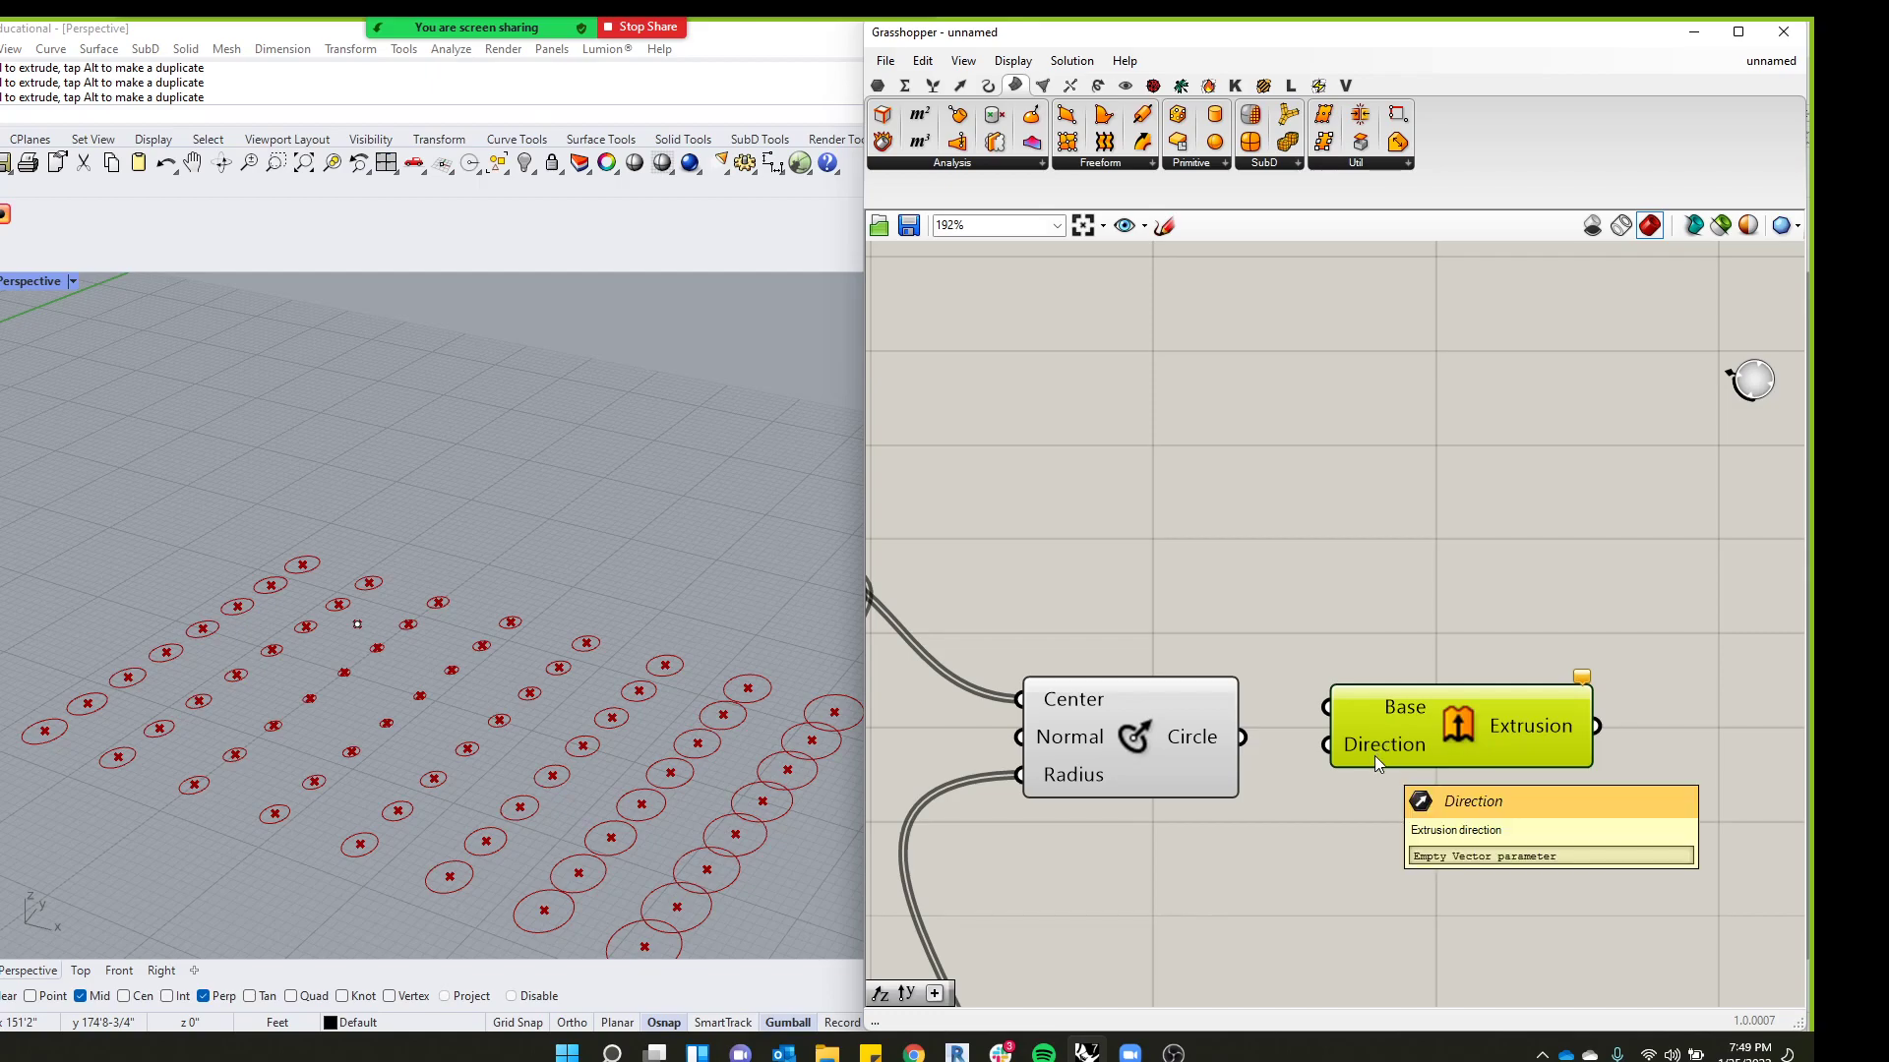
drag(1389, 738, 1405, 759)
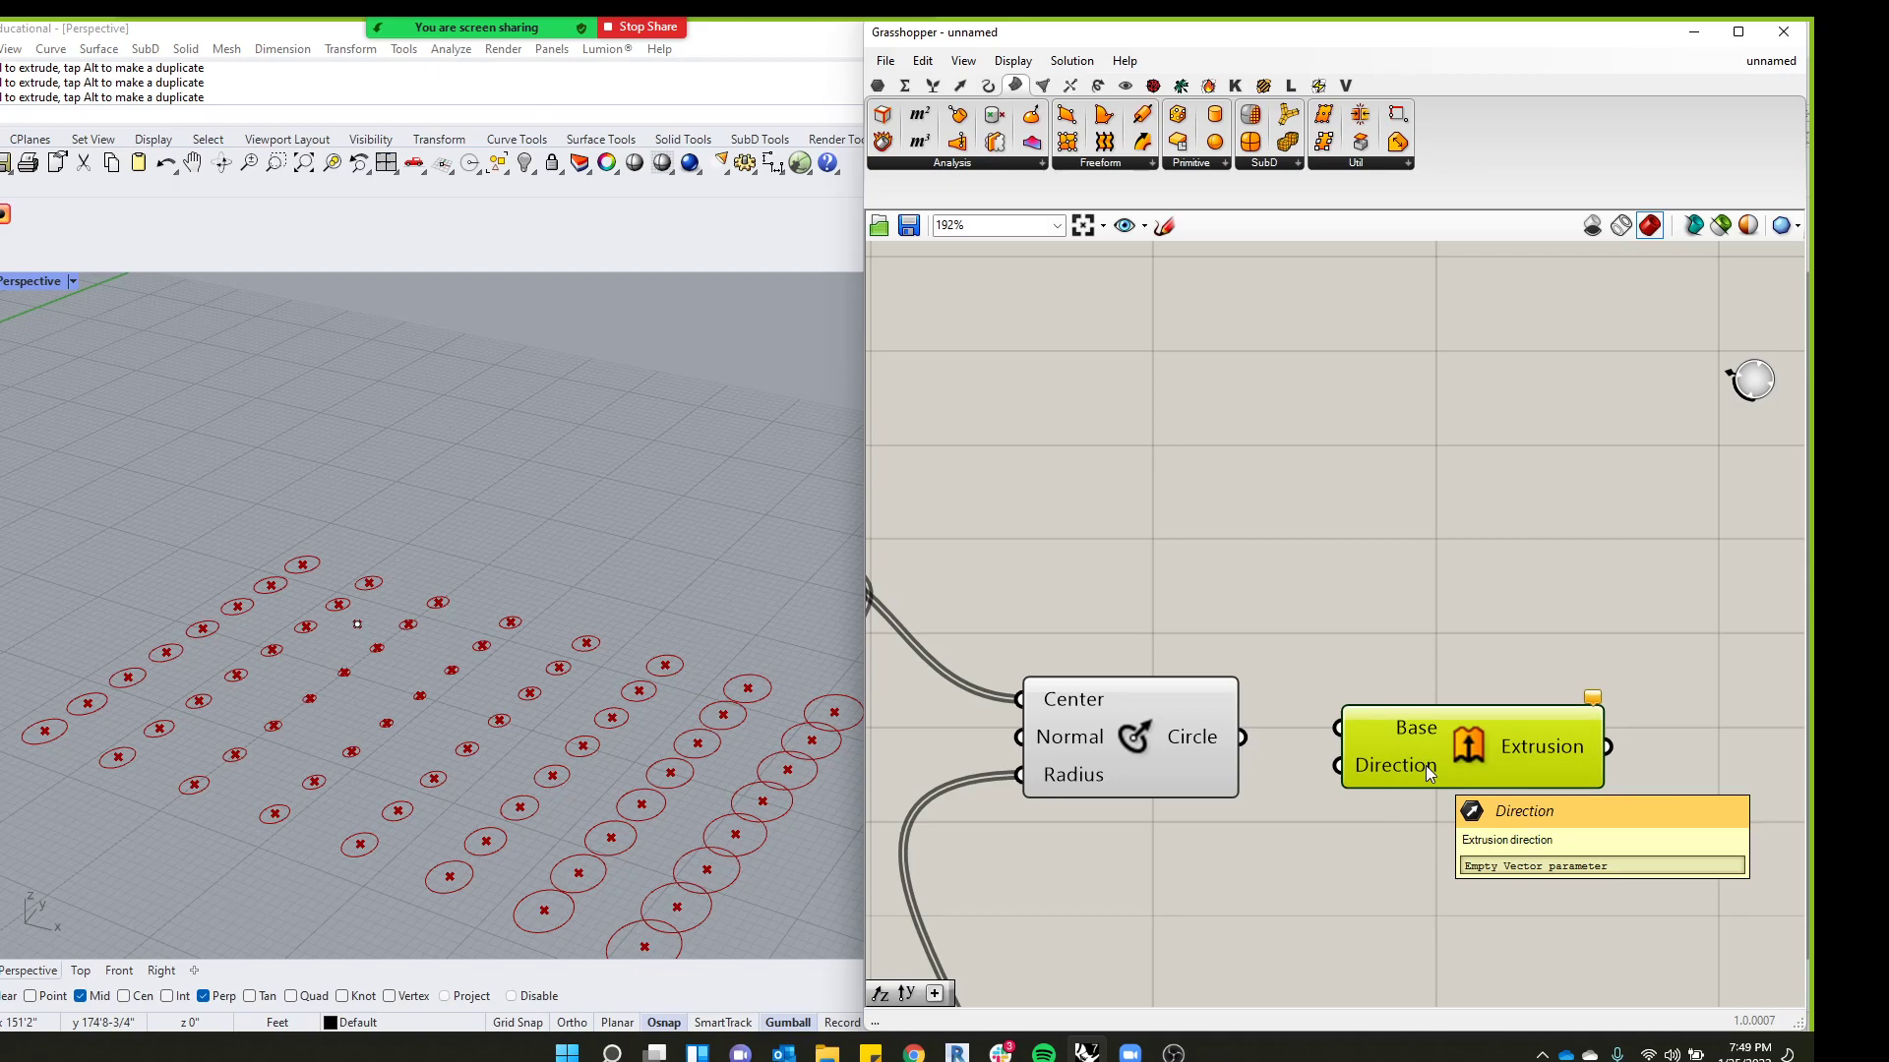
scroll(1322, 559, down, 6)
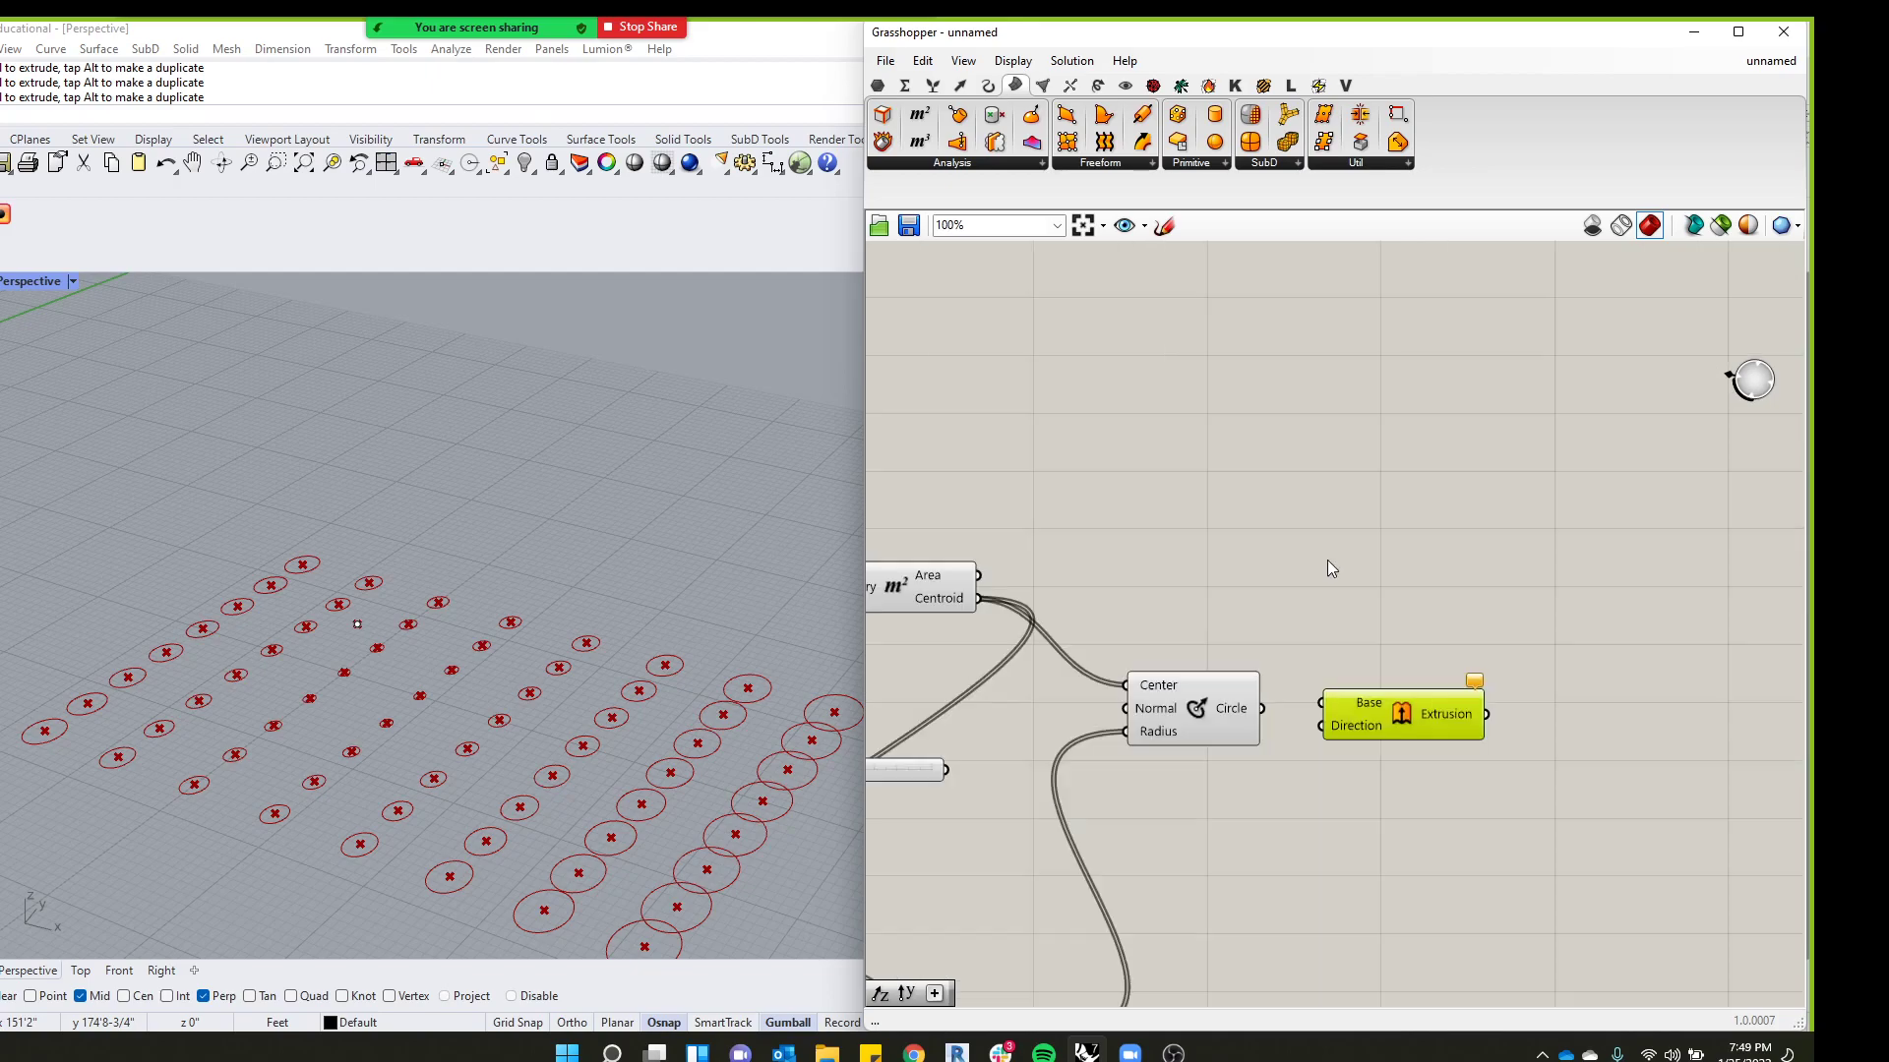
scroll(1208, 735, up, 4)
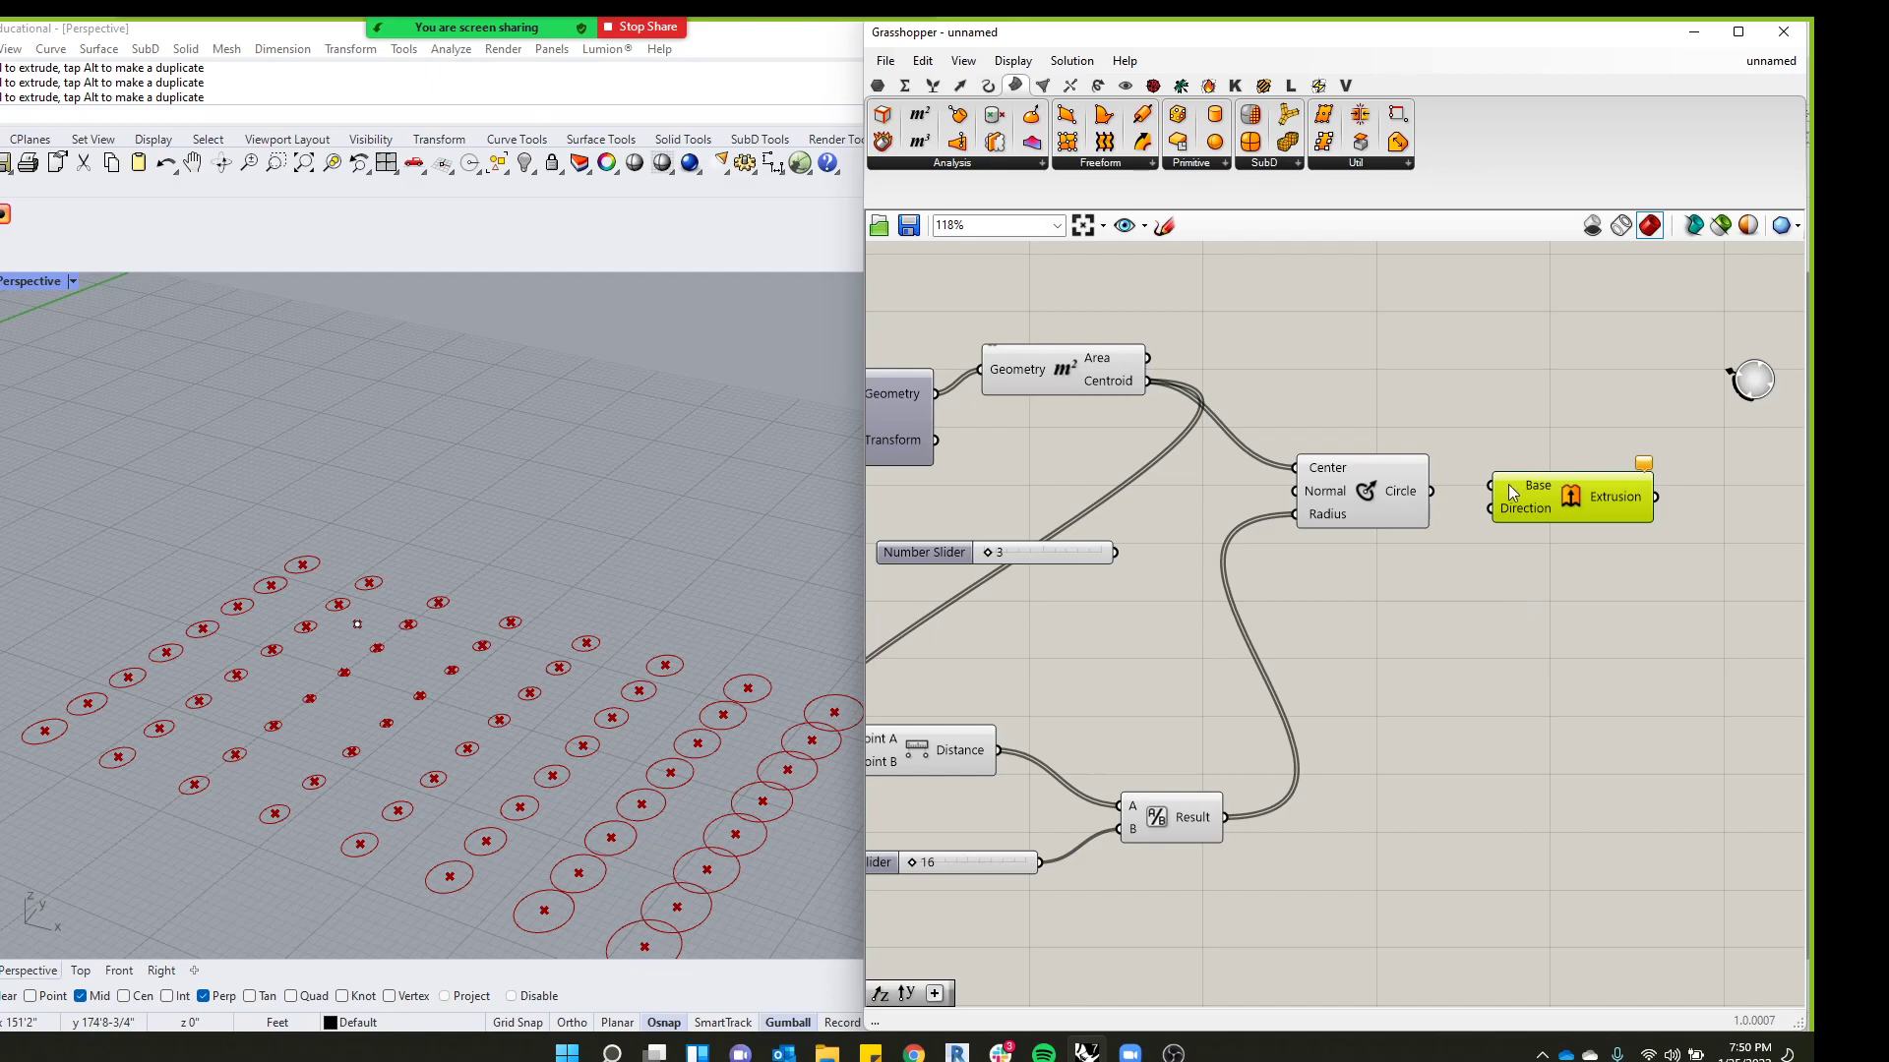
drag(1432, 490, 1528, 492)
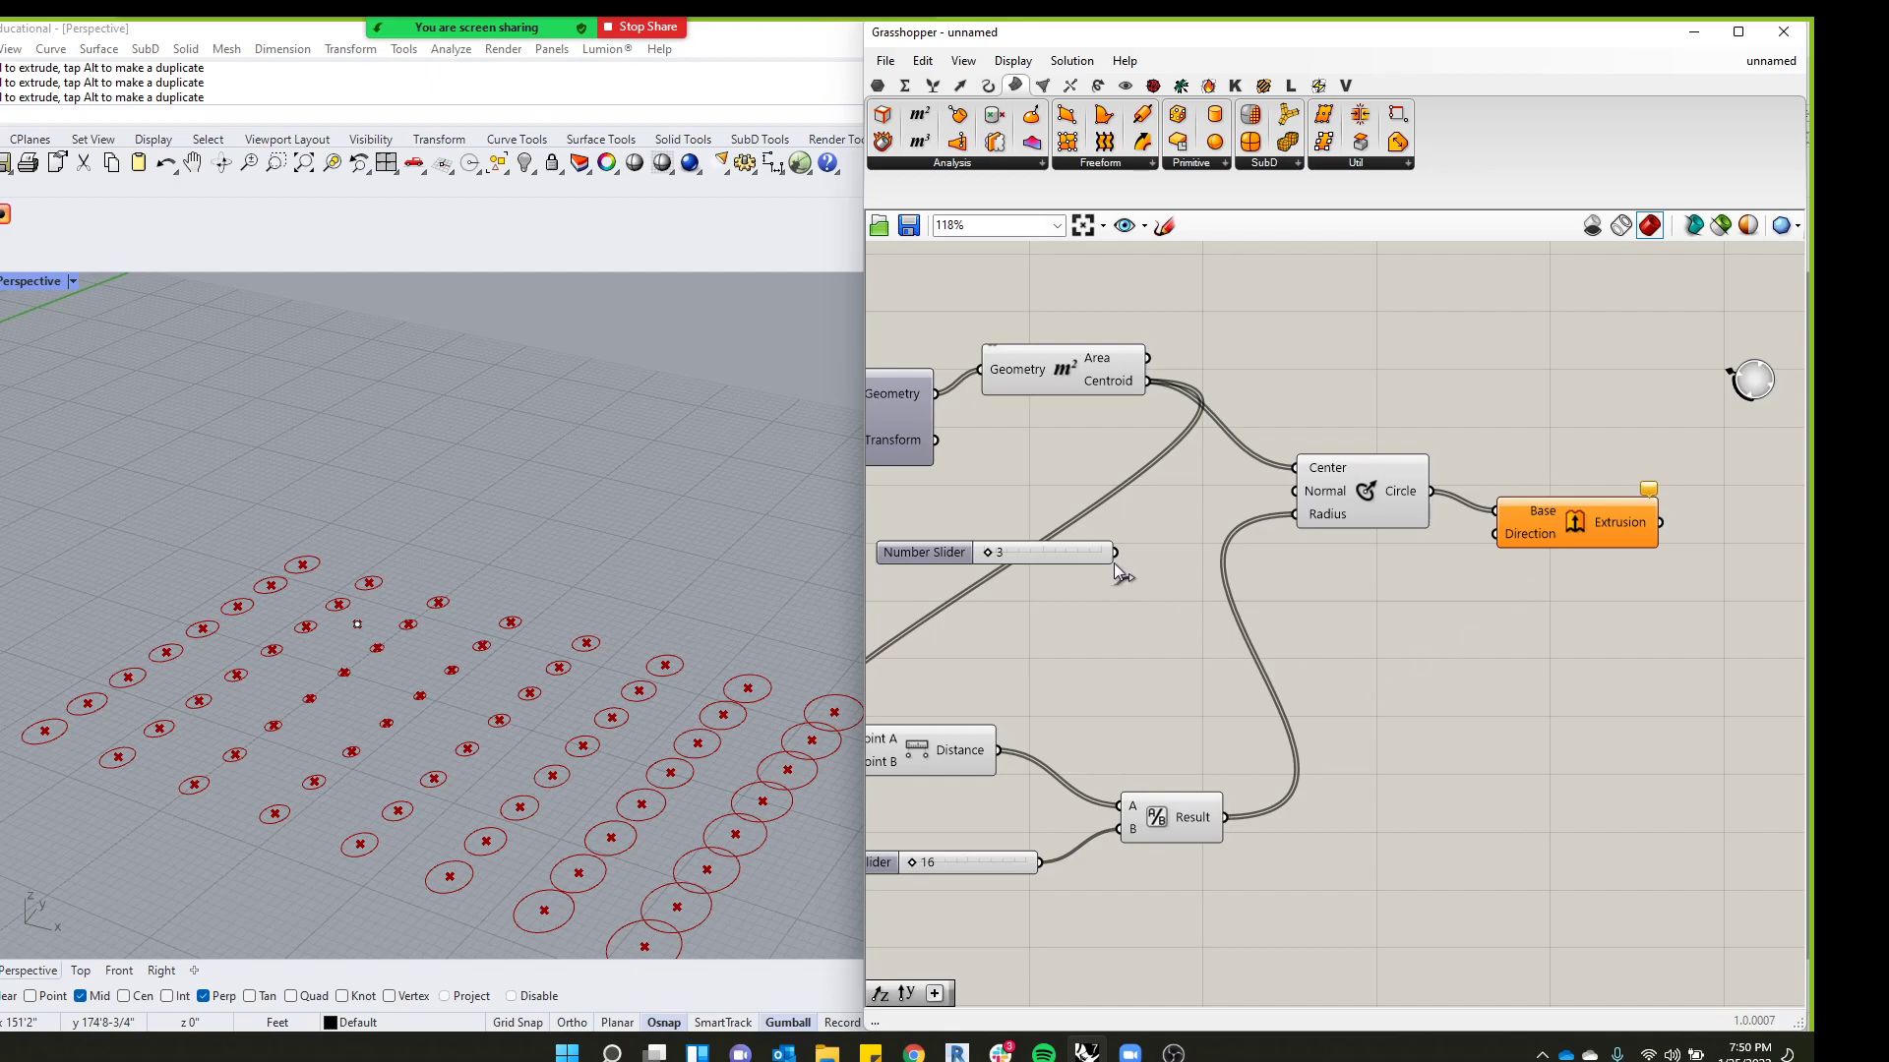
Add a Unit Z vector component below the final Circle and Extrude components
scroll(301, 482, down, 3)
scroll(301, 482, up, 2)
scroll(564, 513, down, 6)
scroll(210, 510, up, 3)
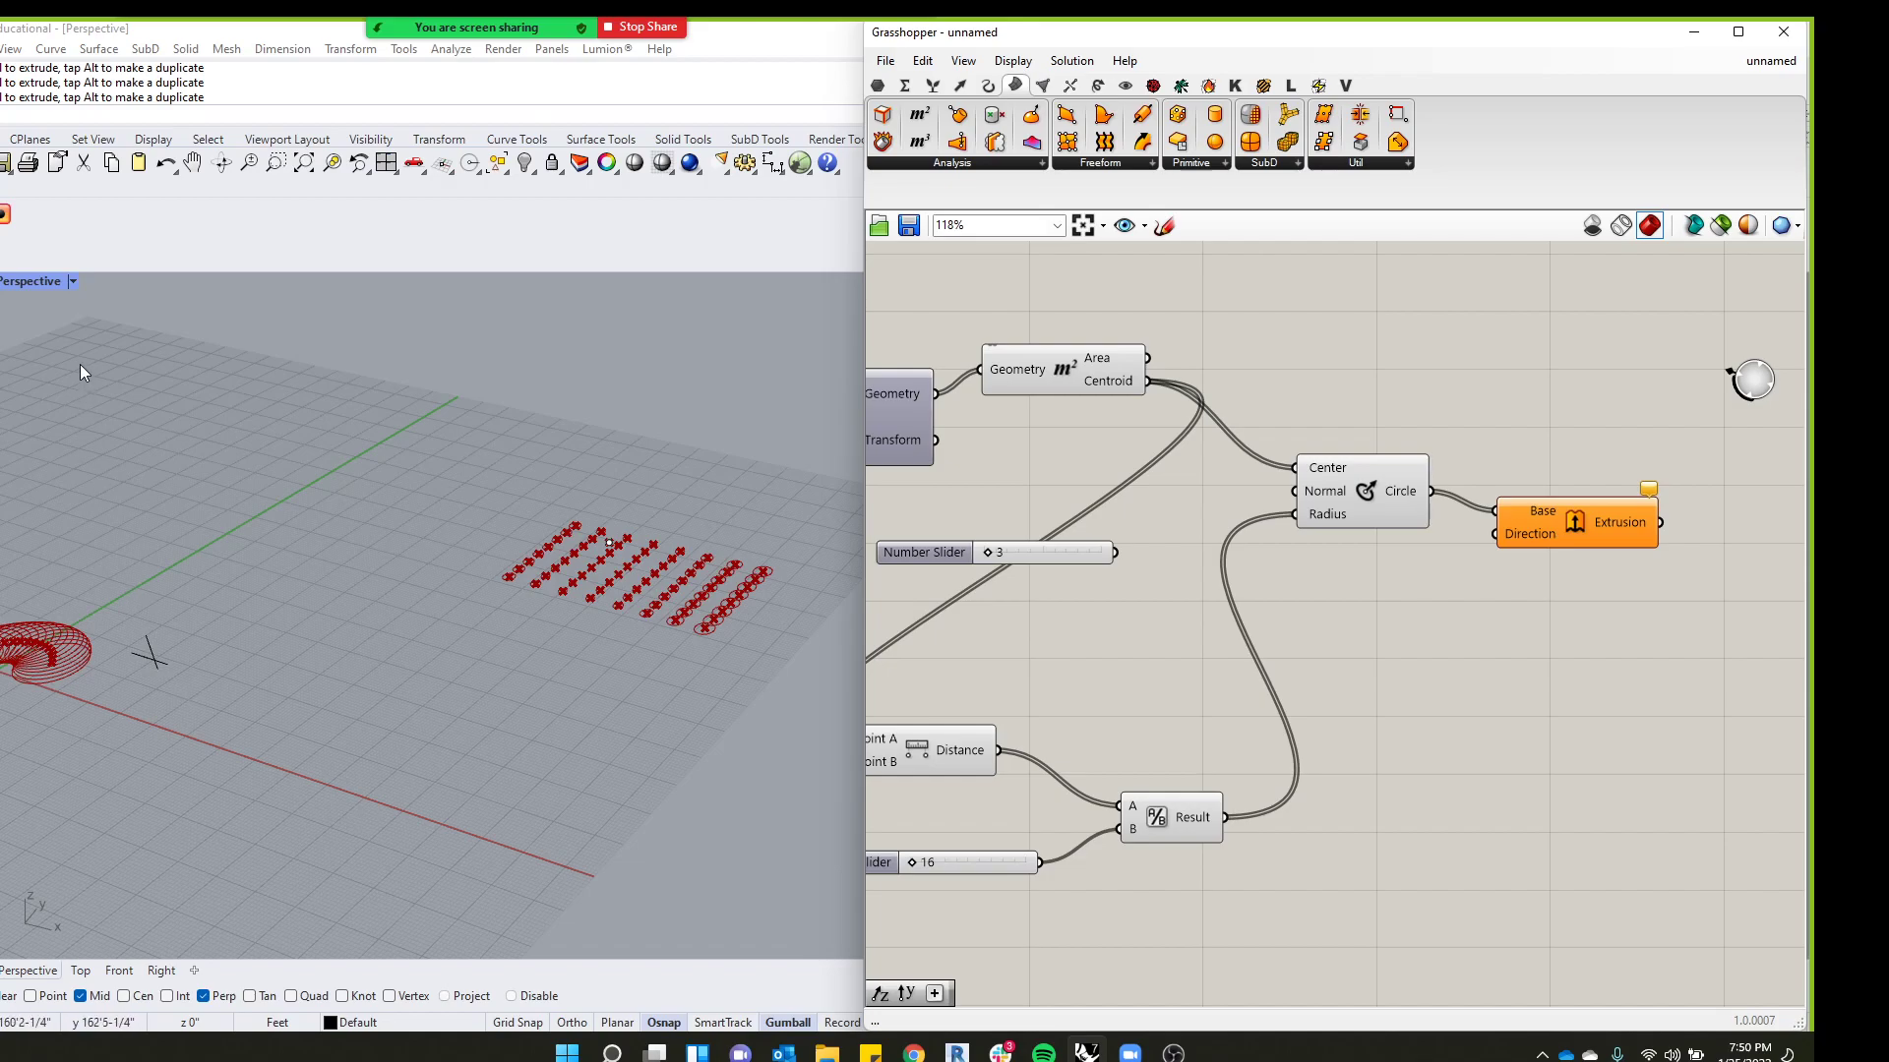
scroll(1621, 471, up, 3)
click(1559, 551)
click(1495, 431)
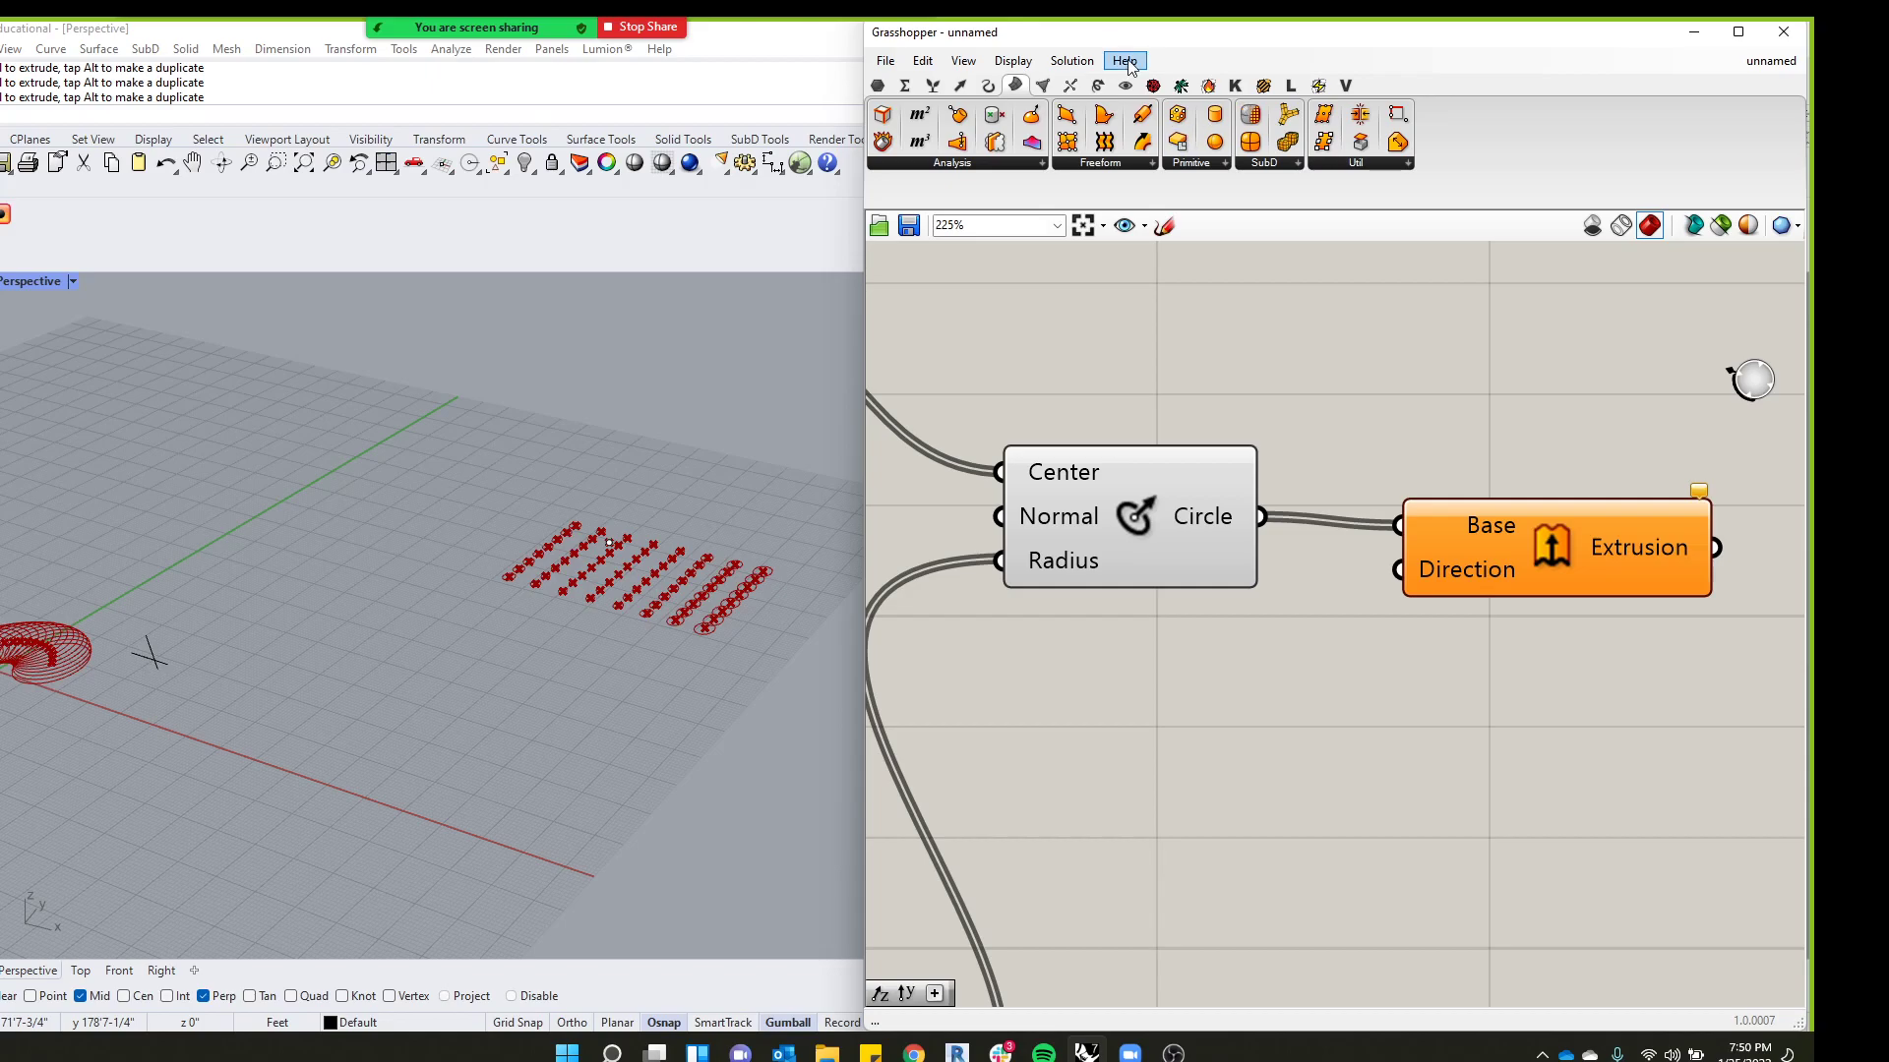
click(959, 87)
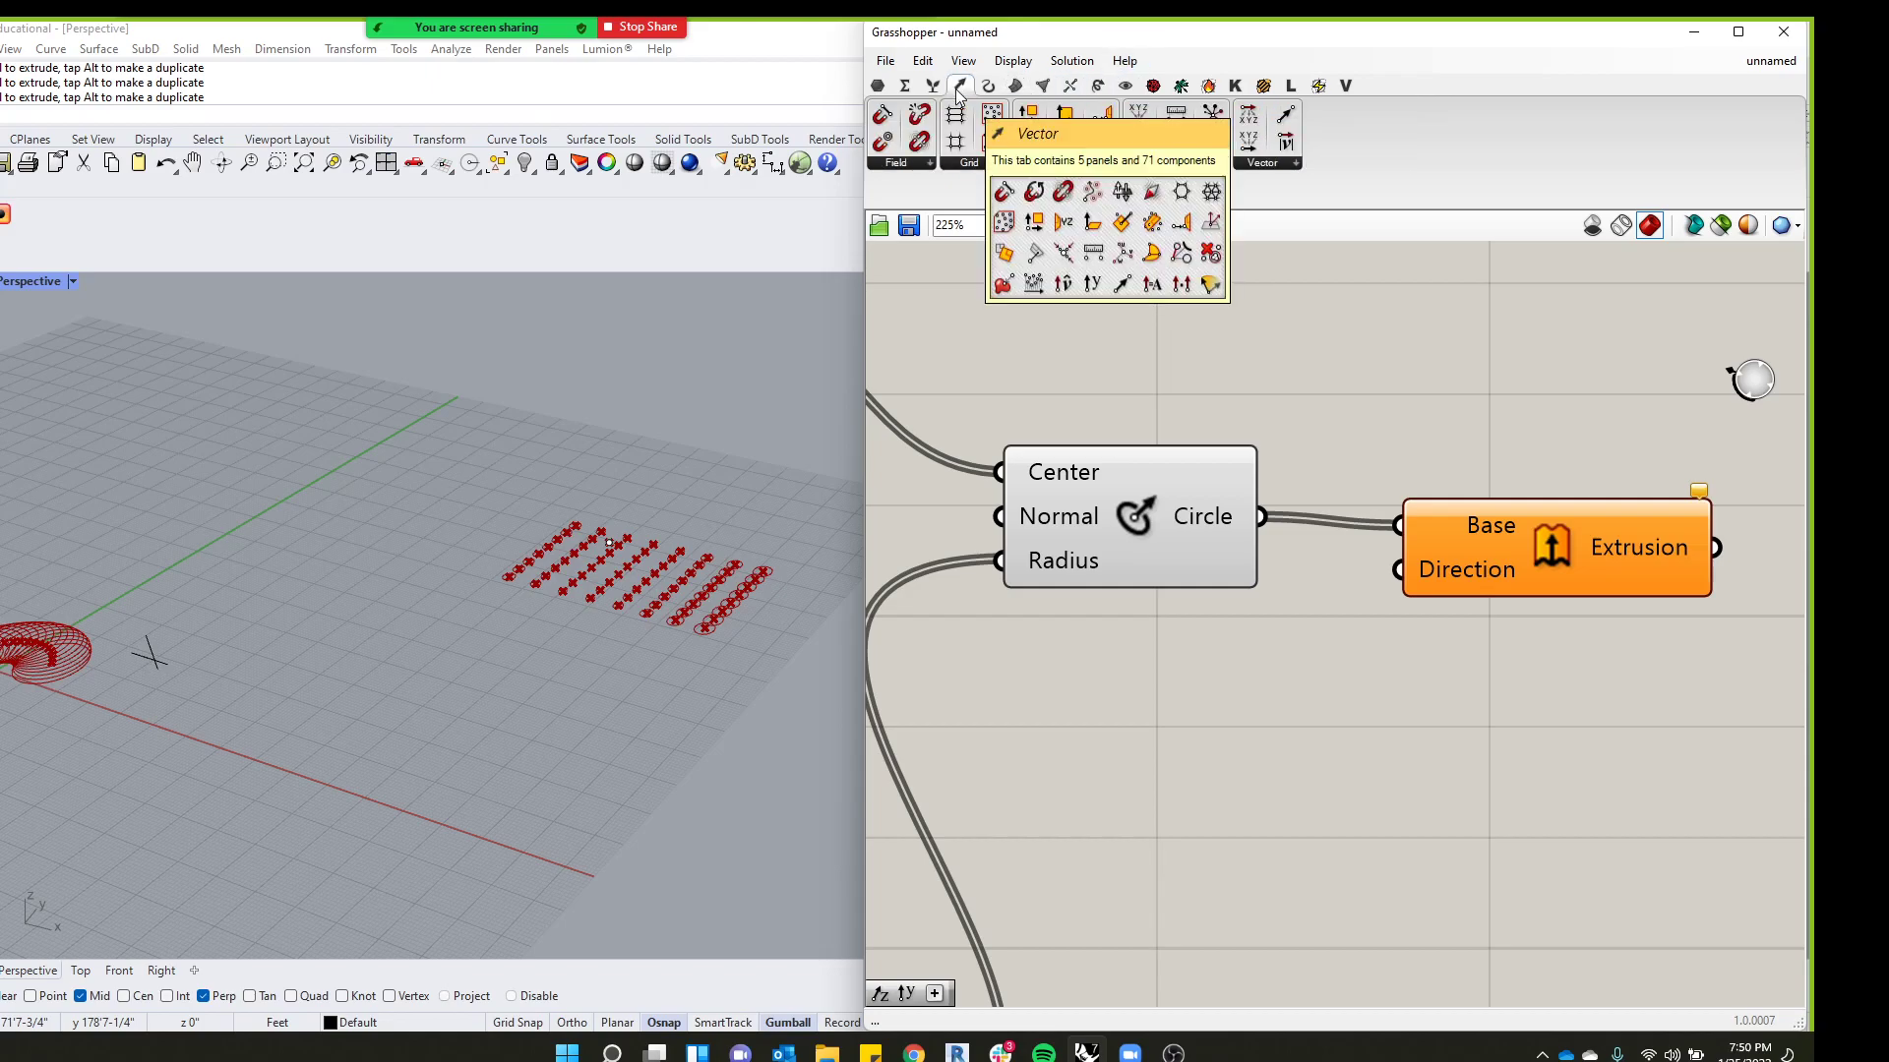
click(1281, 166)
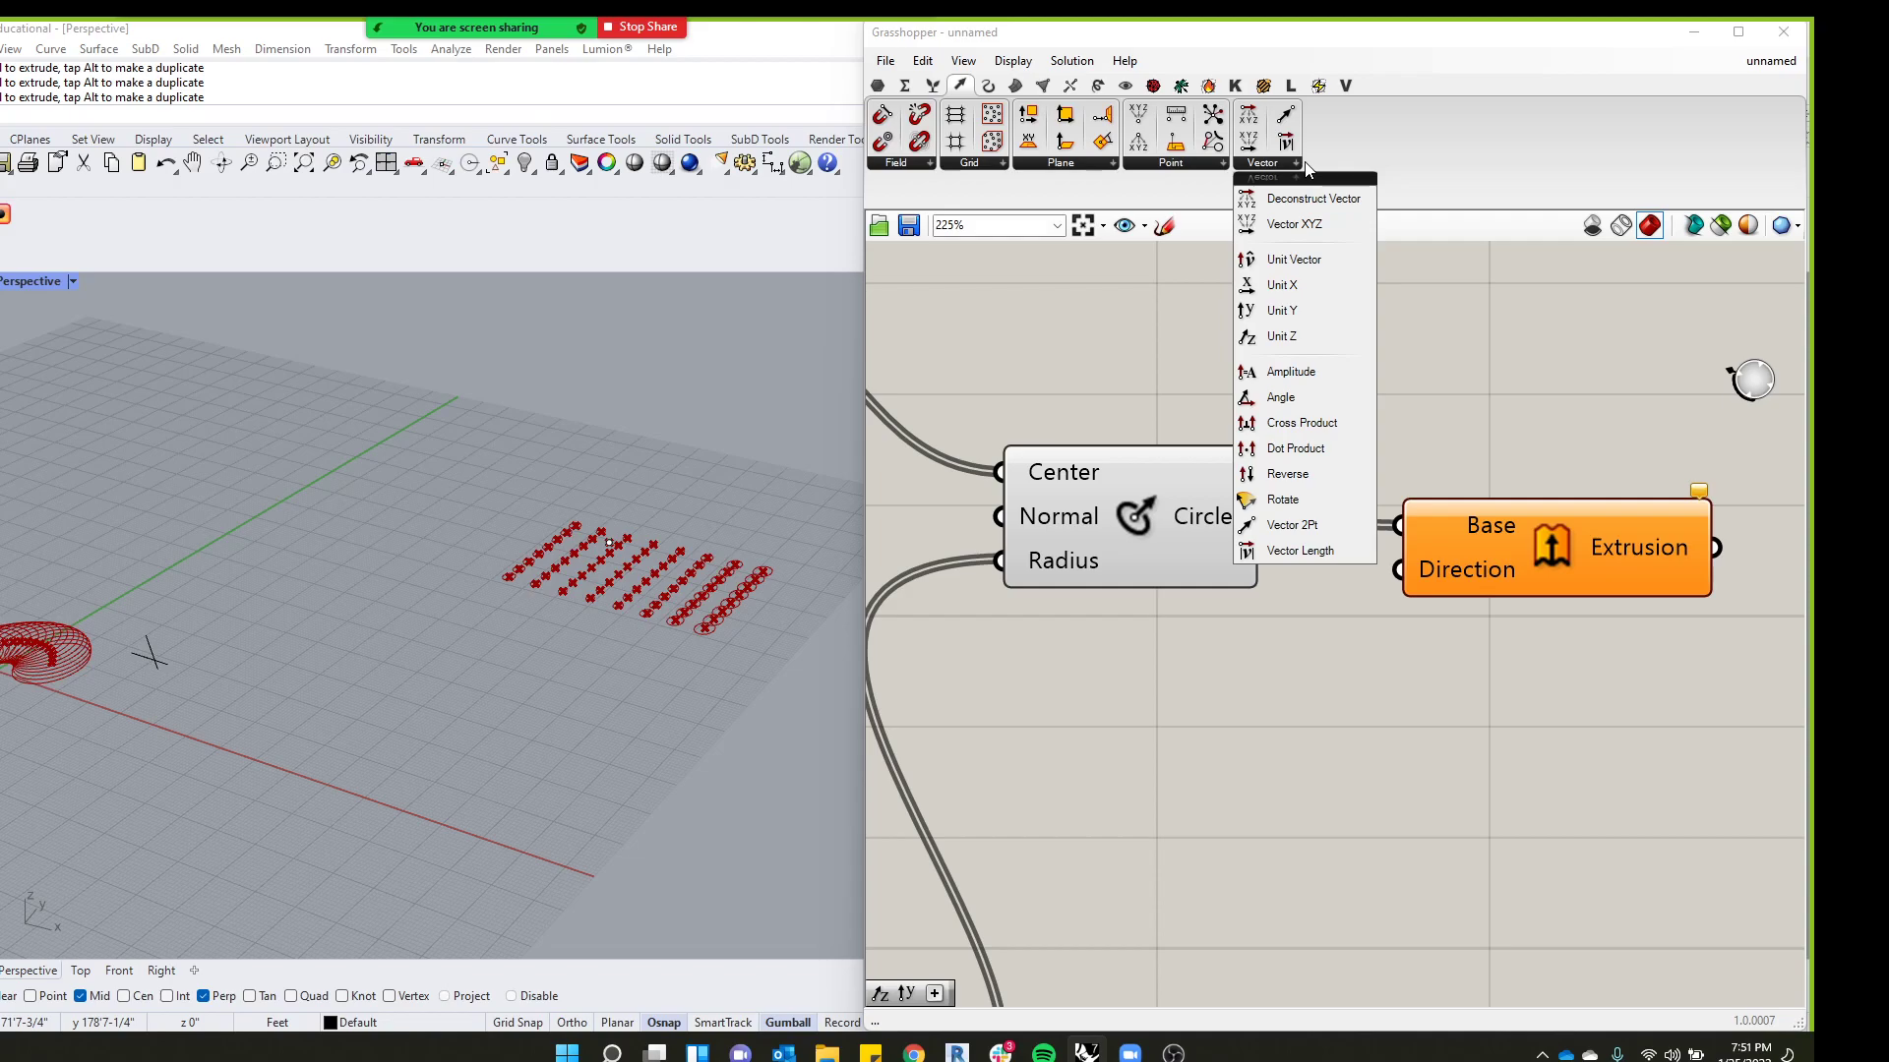
click(1304, 340)
click(1290, 711)
scroll(1372, 730, down, 1)
click(1320, 752)
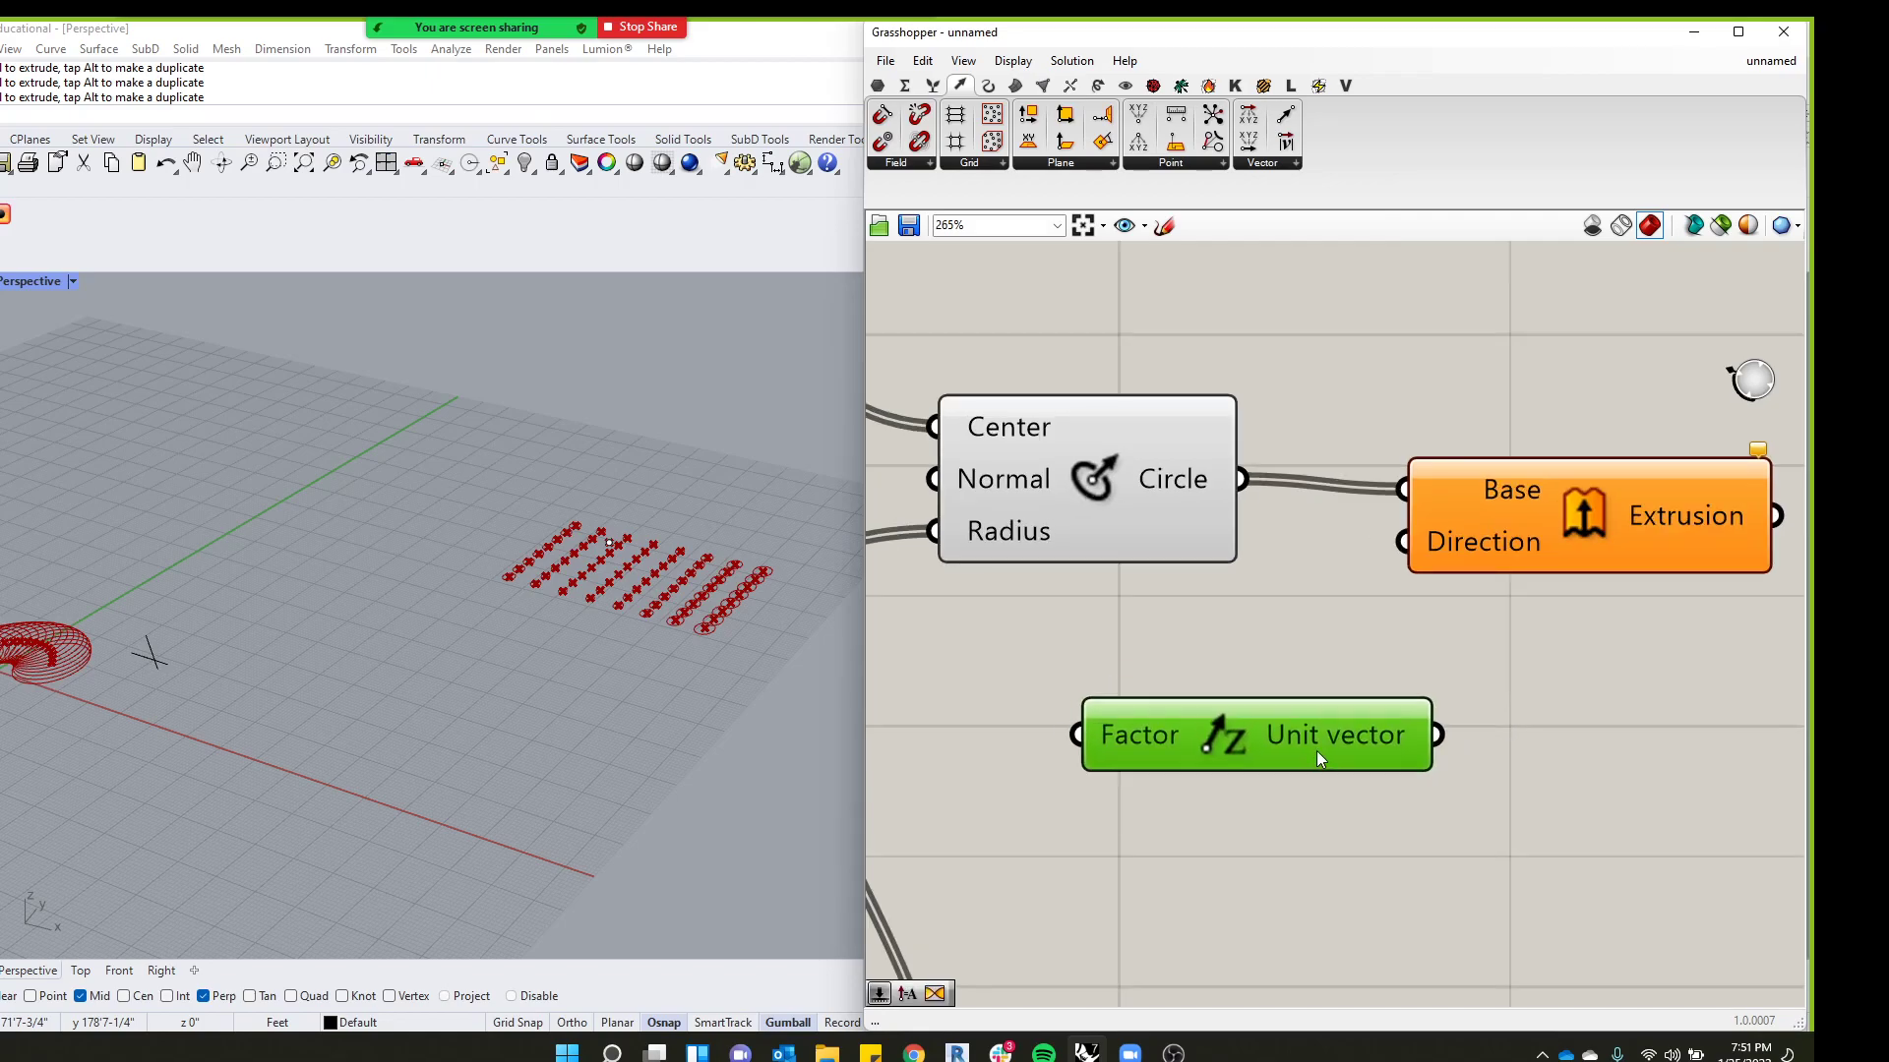
Connect the Unit Z component's Unit vector output to the Extrude component's Direction input
scroll(1343, 746, down, 1)
drag(1331, 738, 1389, 597)
scroll(781, 586, up, 5)
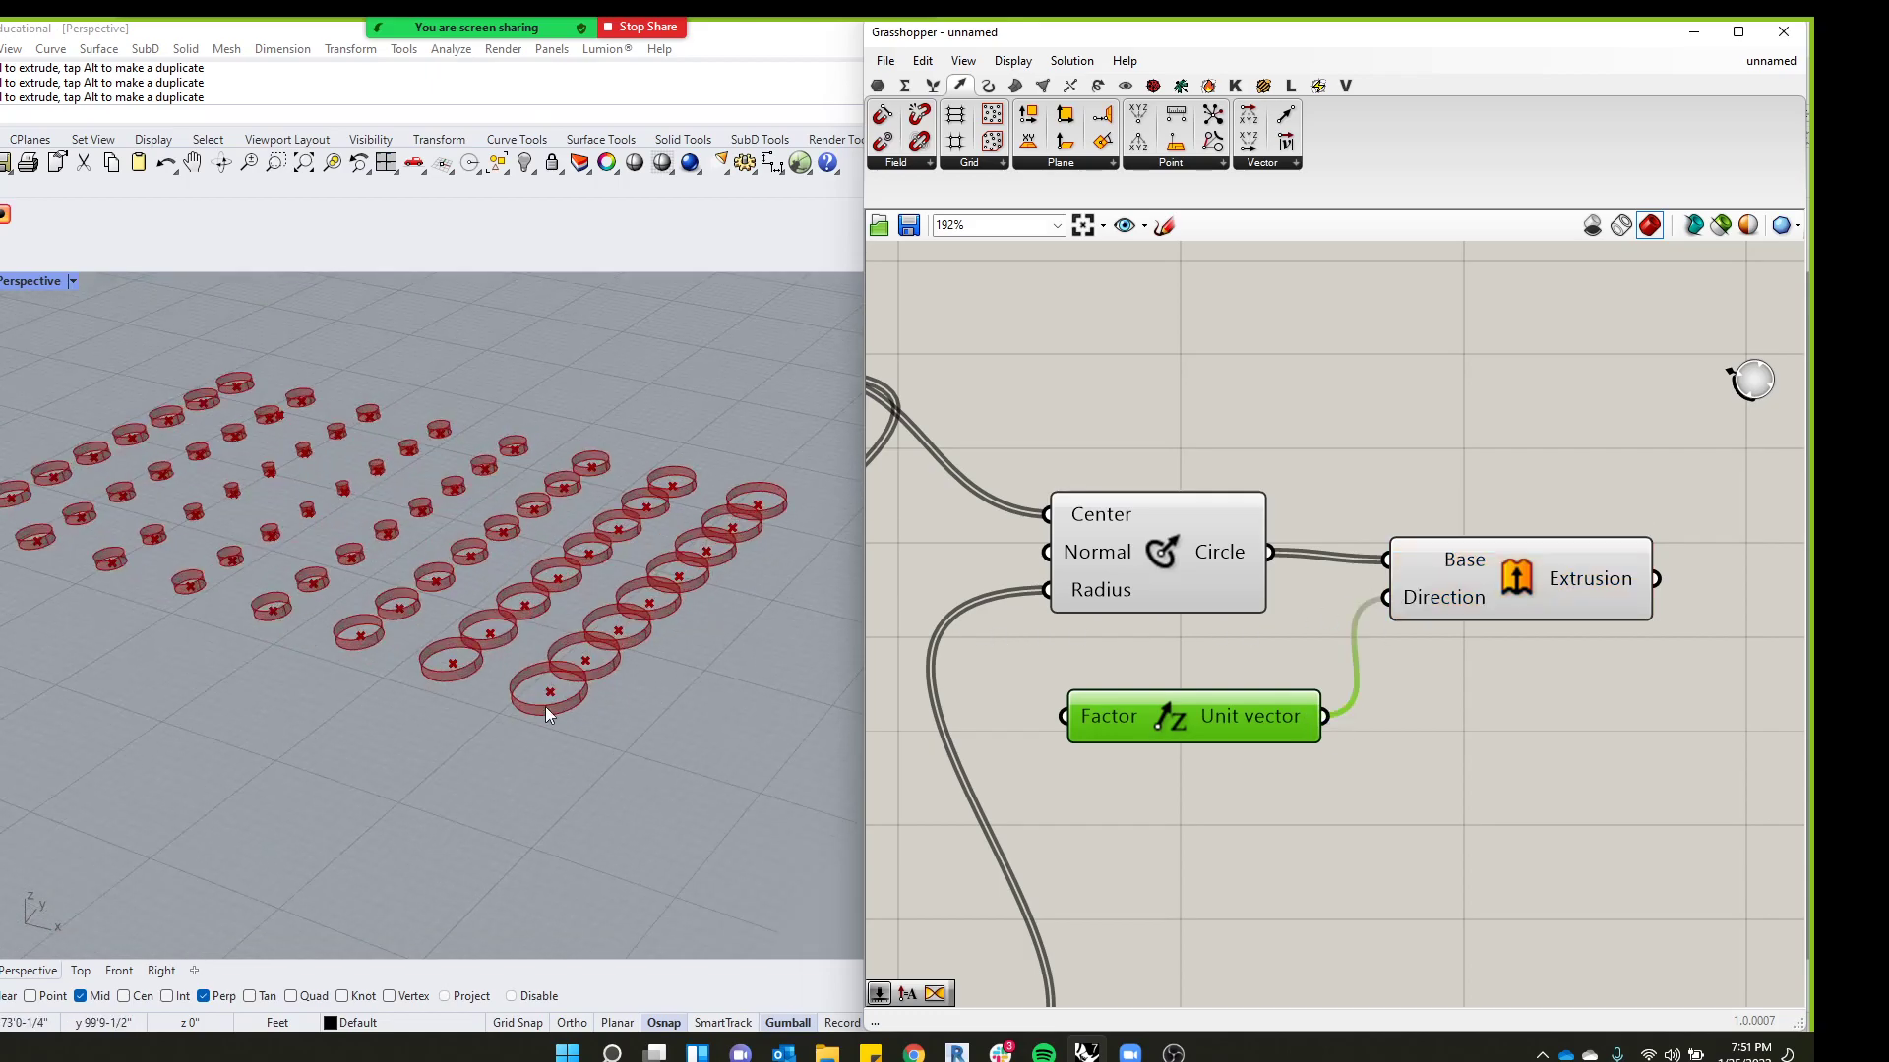
Reposition the Extrude and Unit Z components farther from the final Circle component to free space for a factor input
right_drag(752, 616, 528, 705)
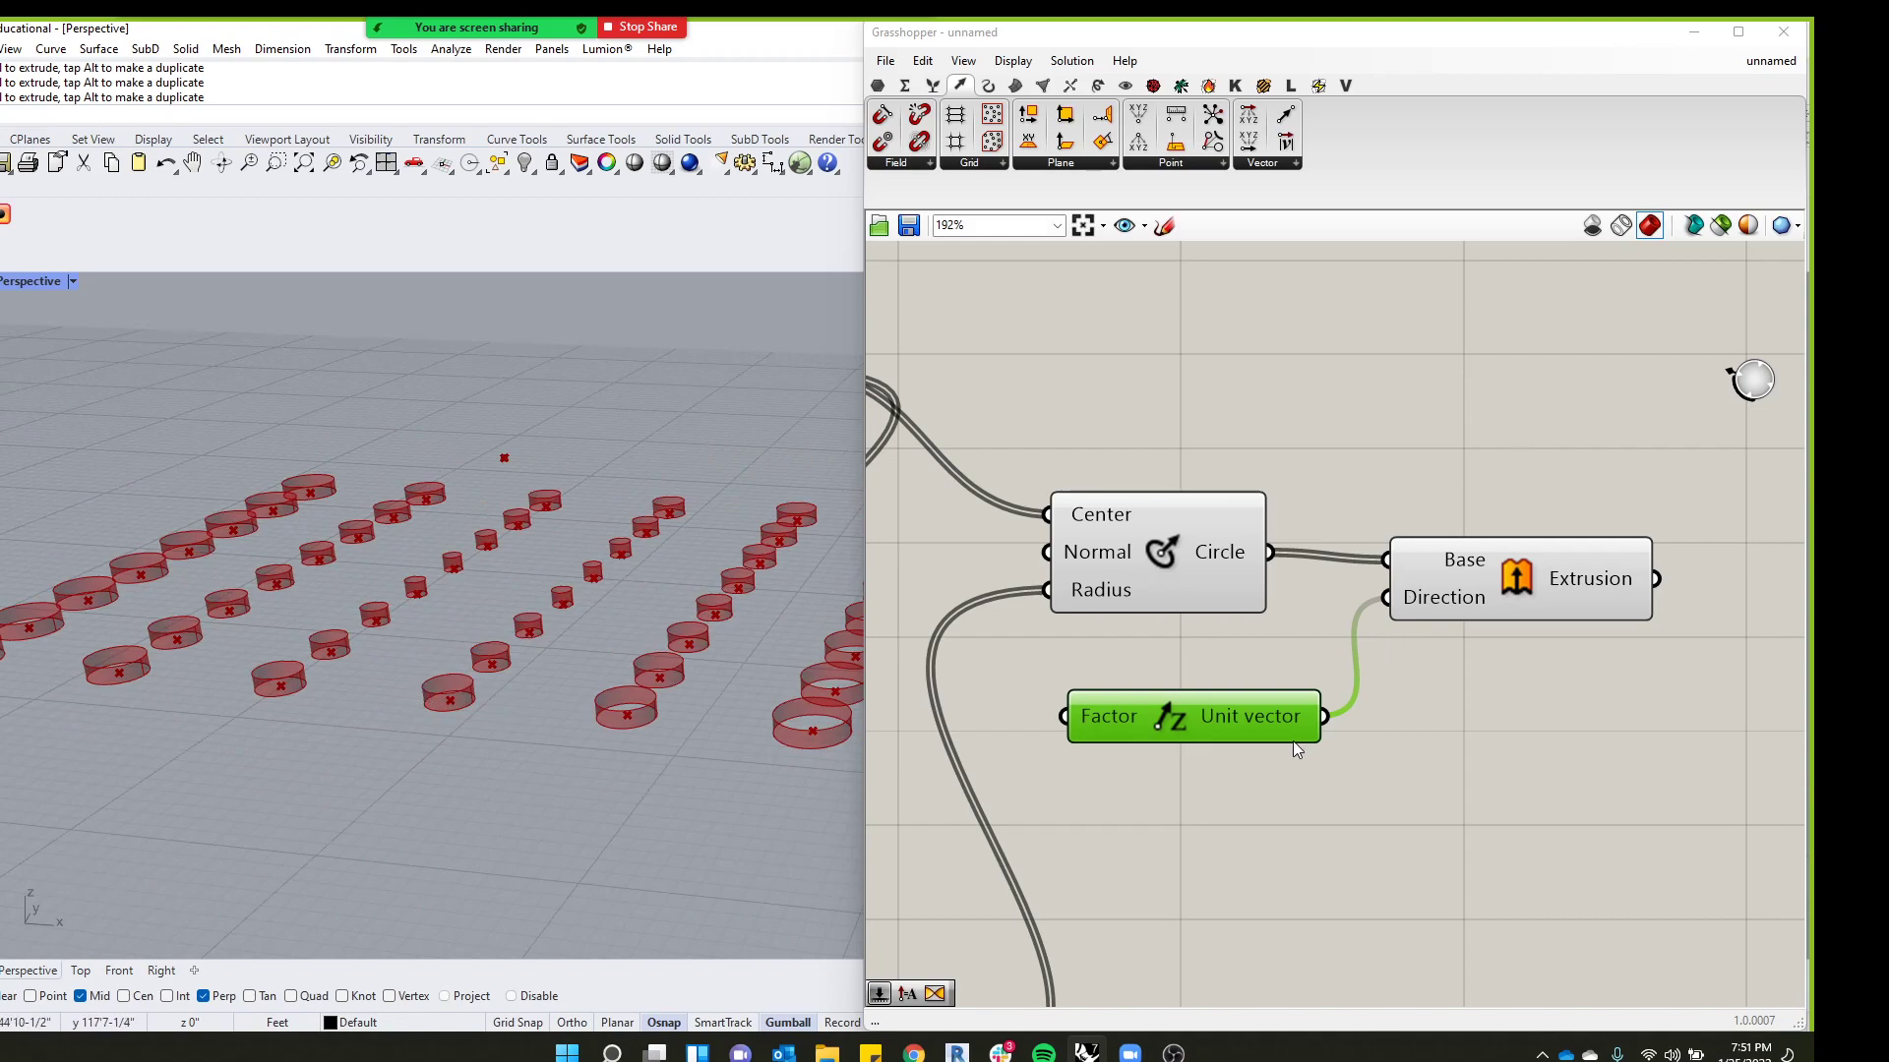
scroll(1295, 740, down, 2)
drag(1438, 532, 1478, 764)
click(1391, 521)
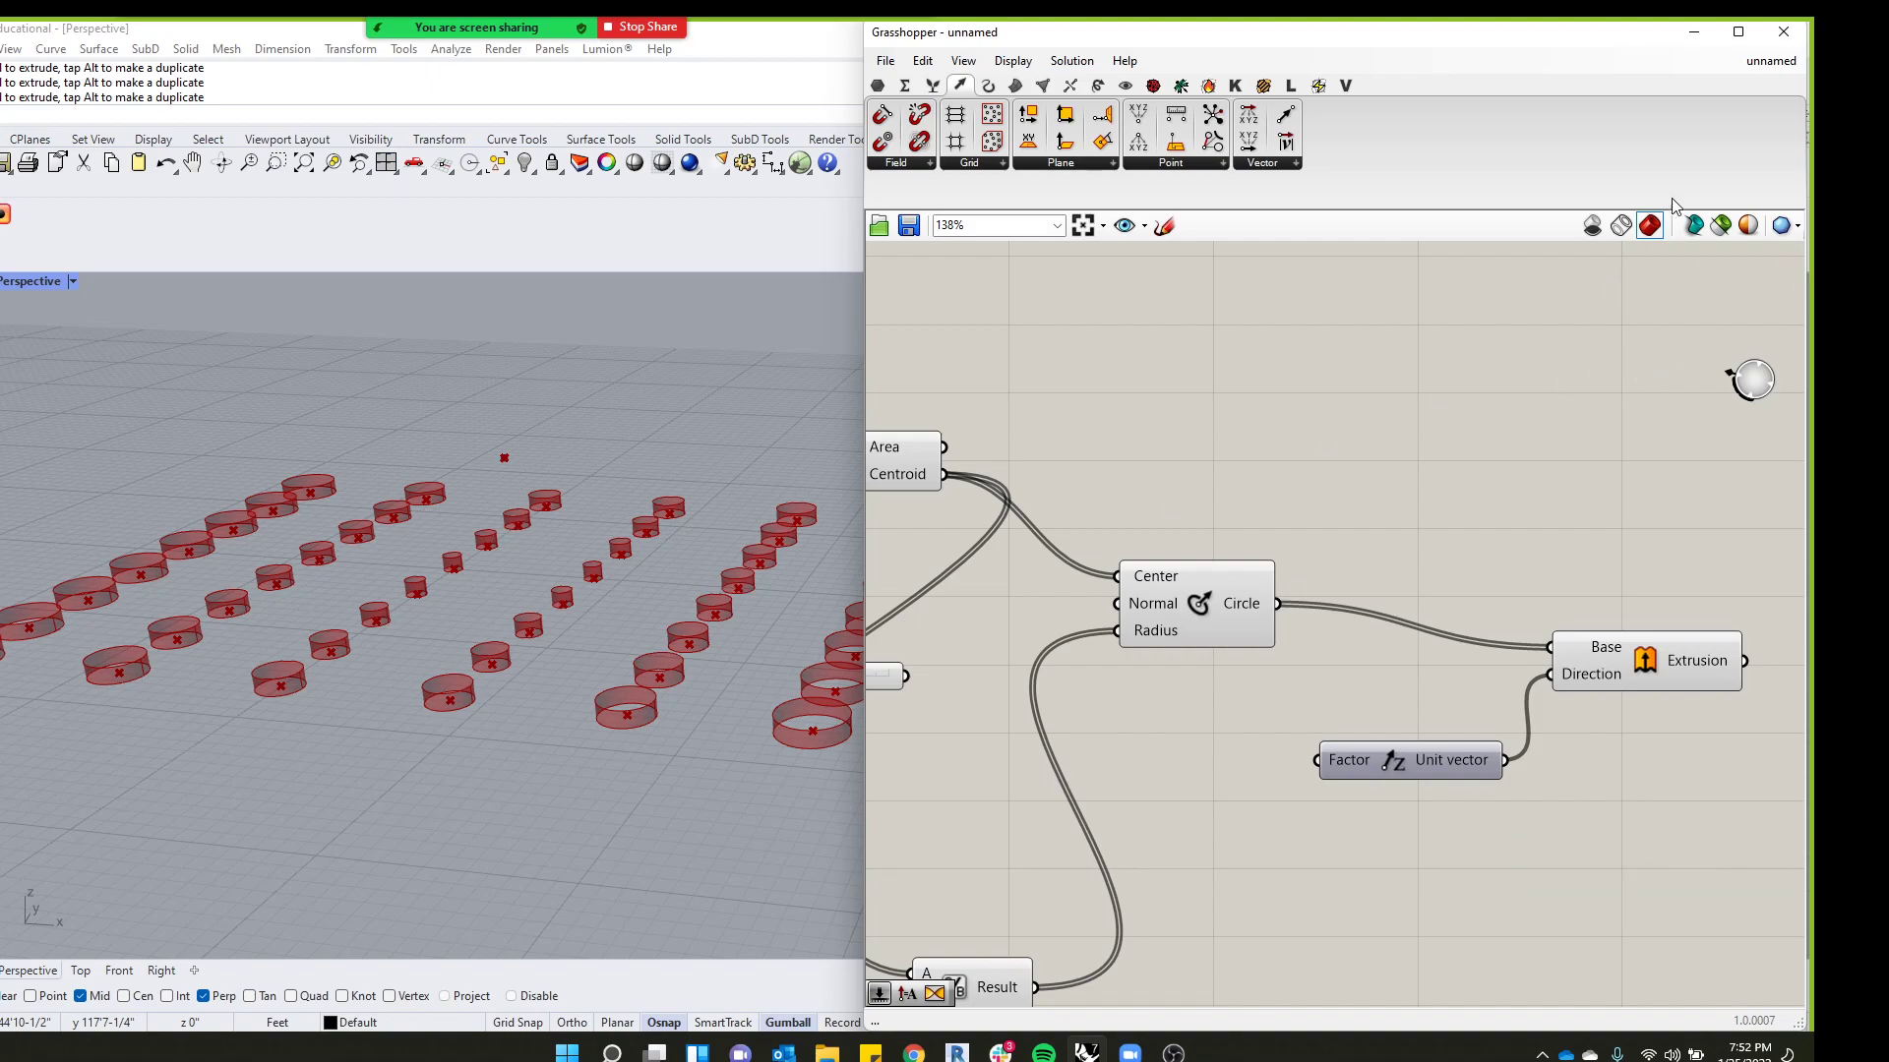
Add a Number Slider with integer rounding and a maximum of 100
double_click(1259, 397)
text(slider)
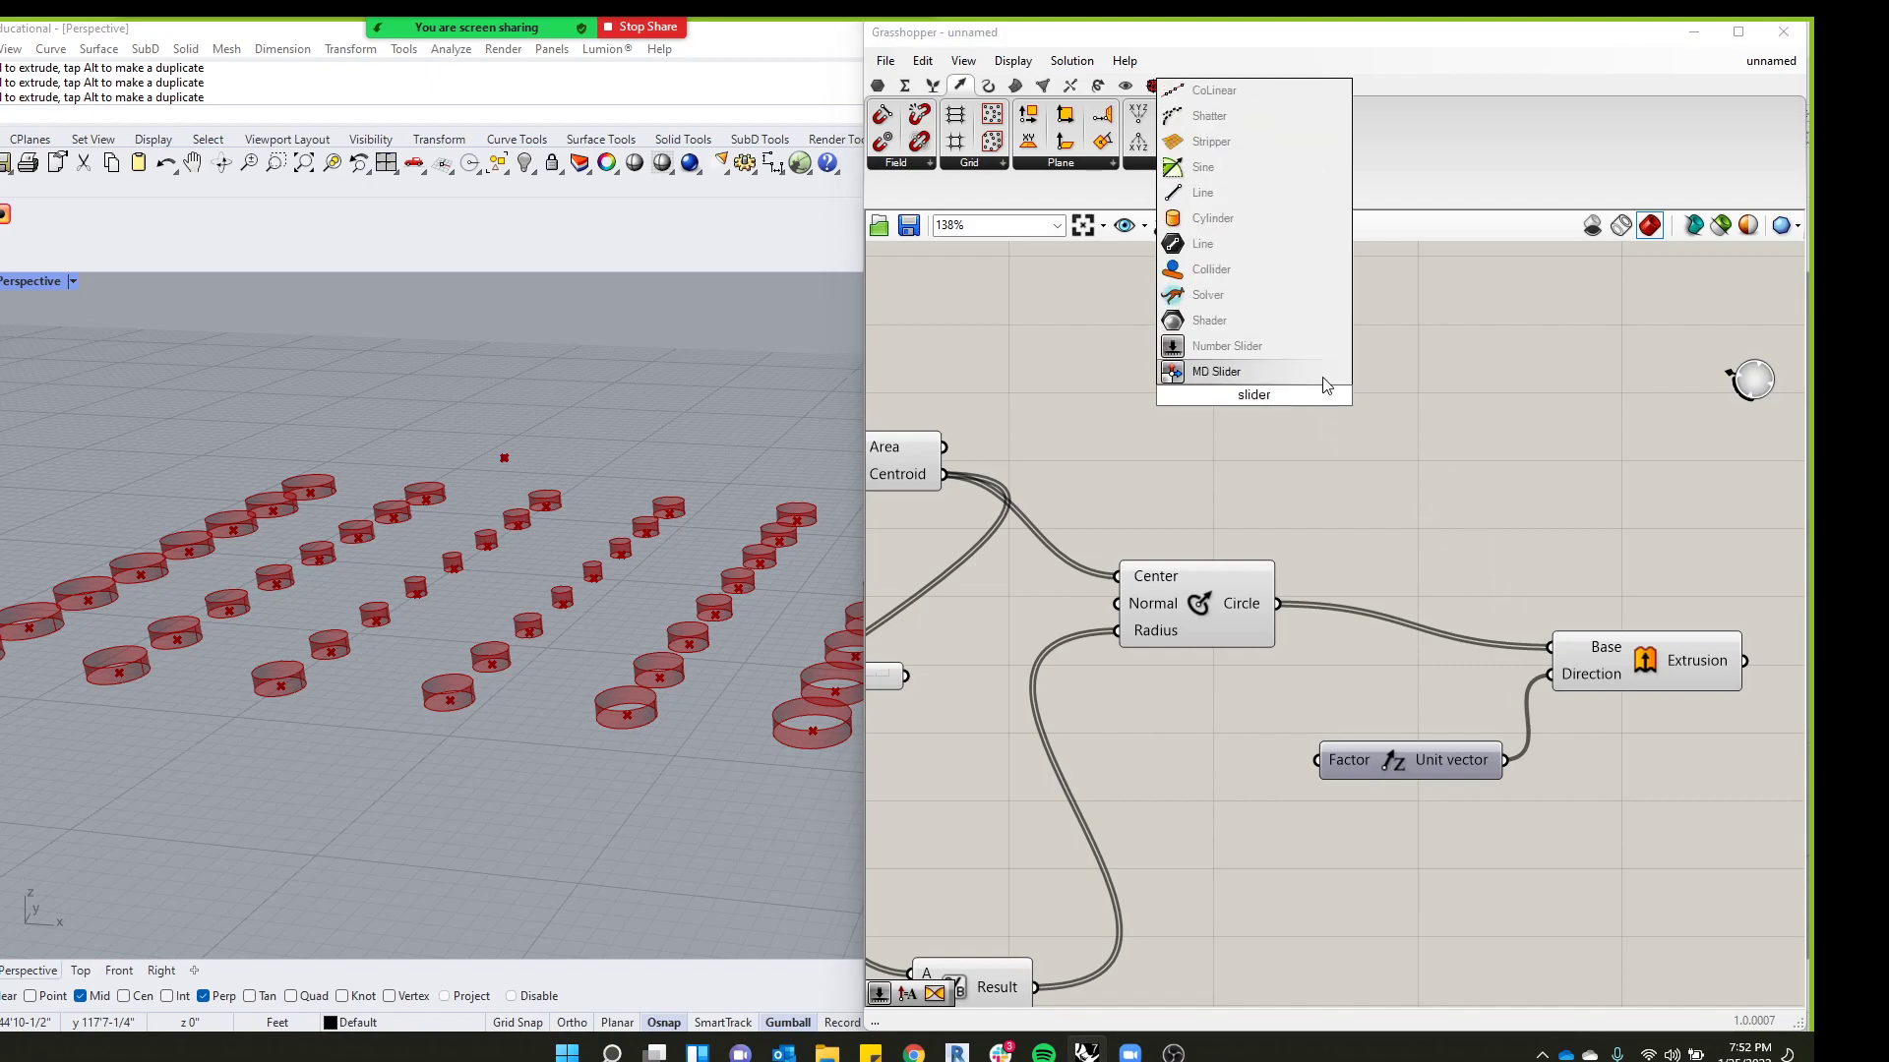
click(1261, 348)
double_click(1204, 393)
double_click(1259, 448)
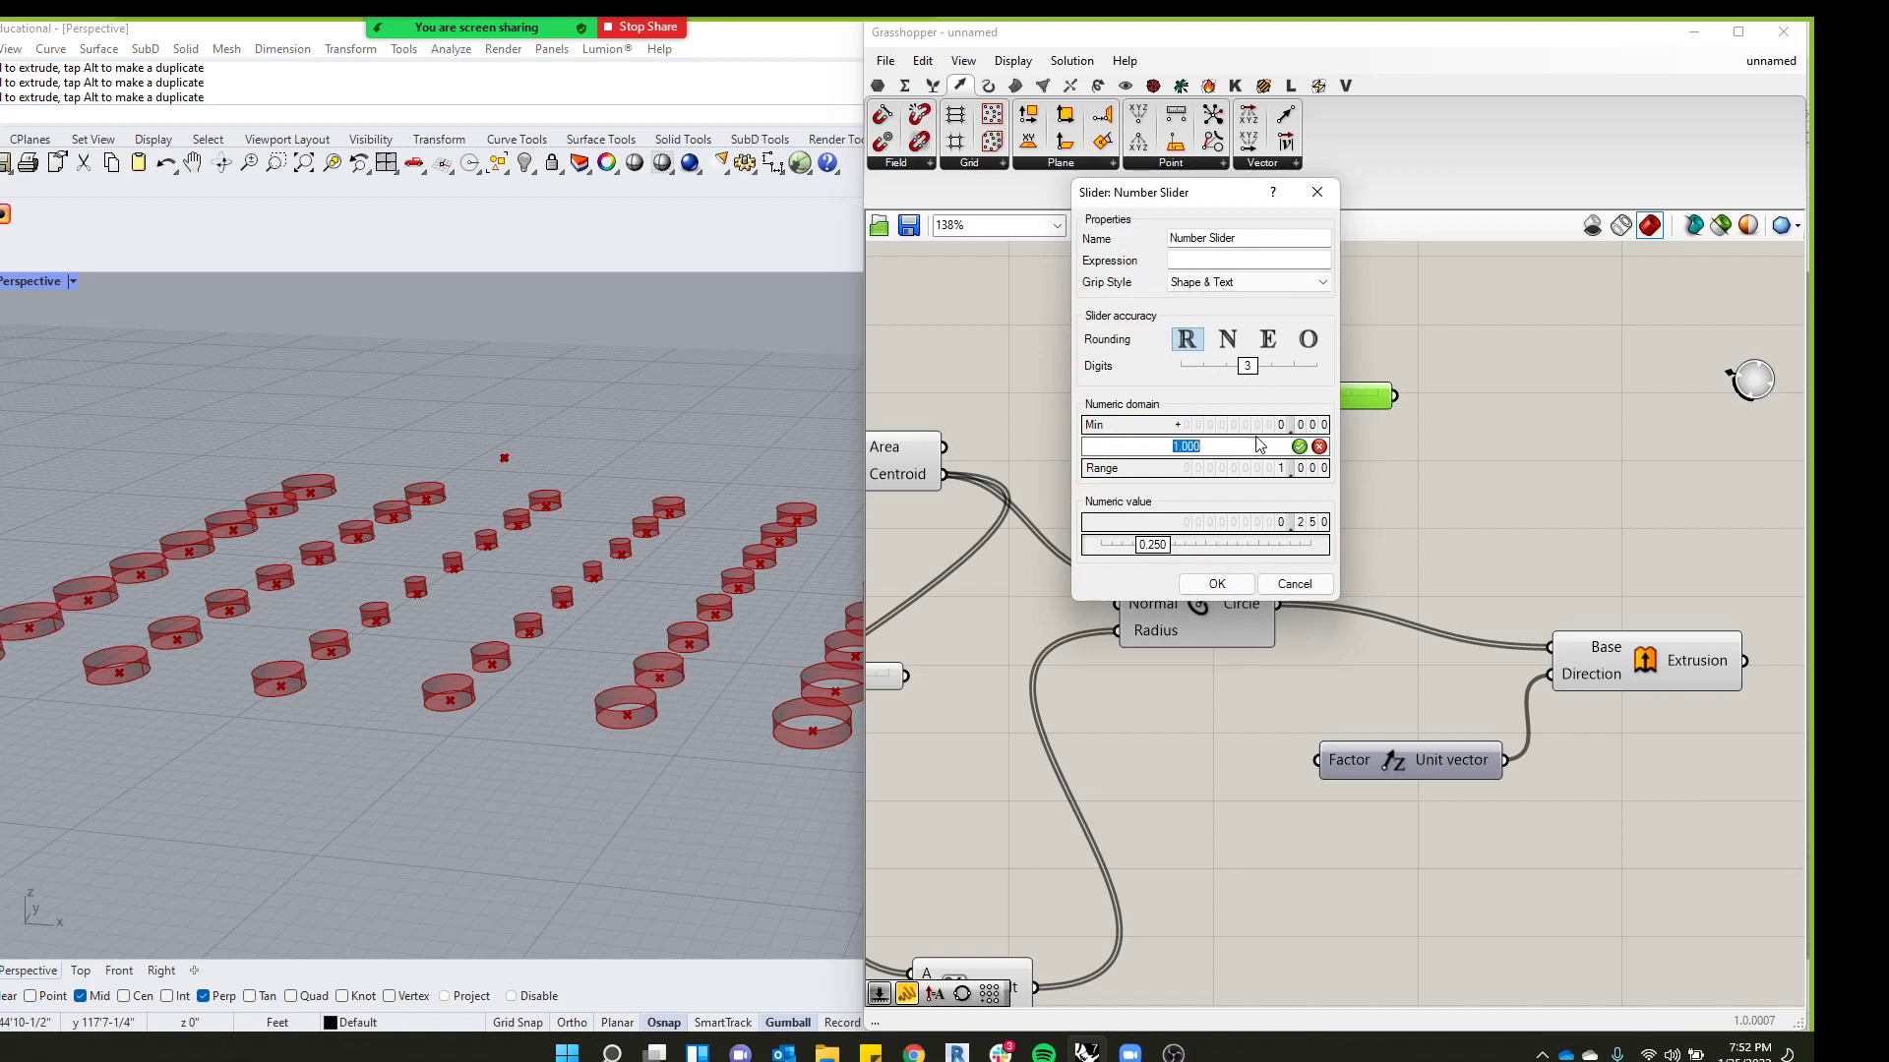
text(100)
key(Return)
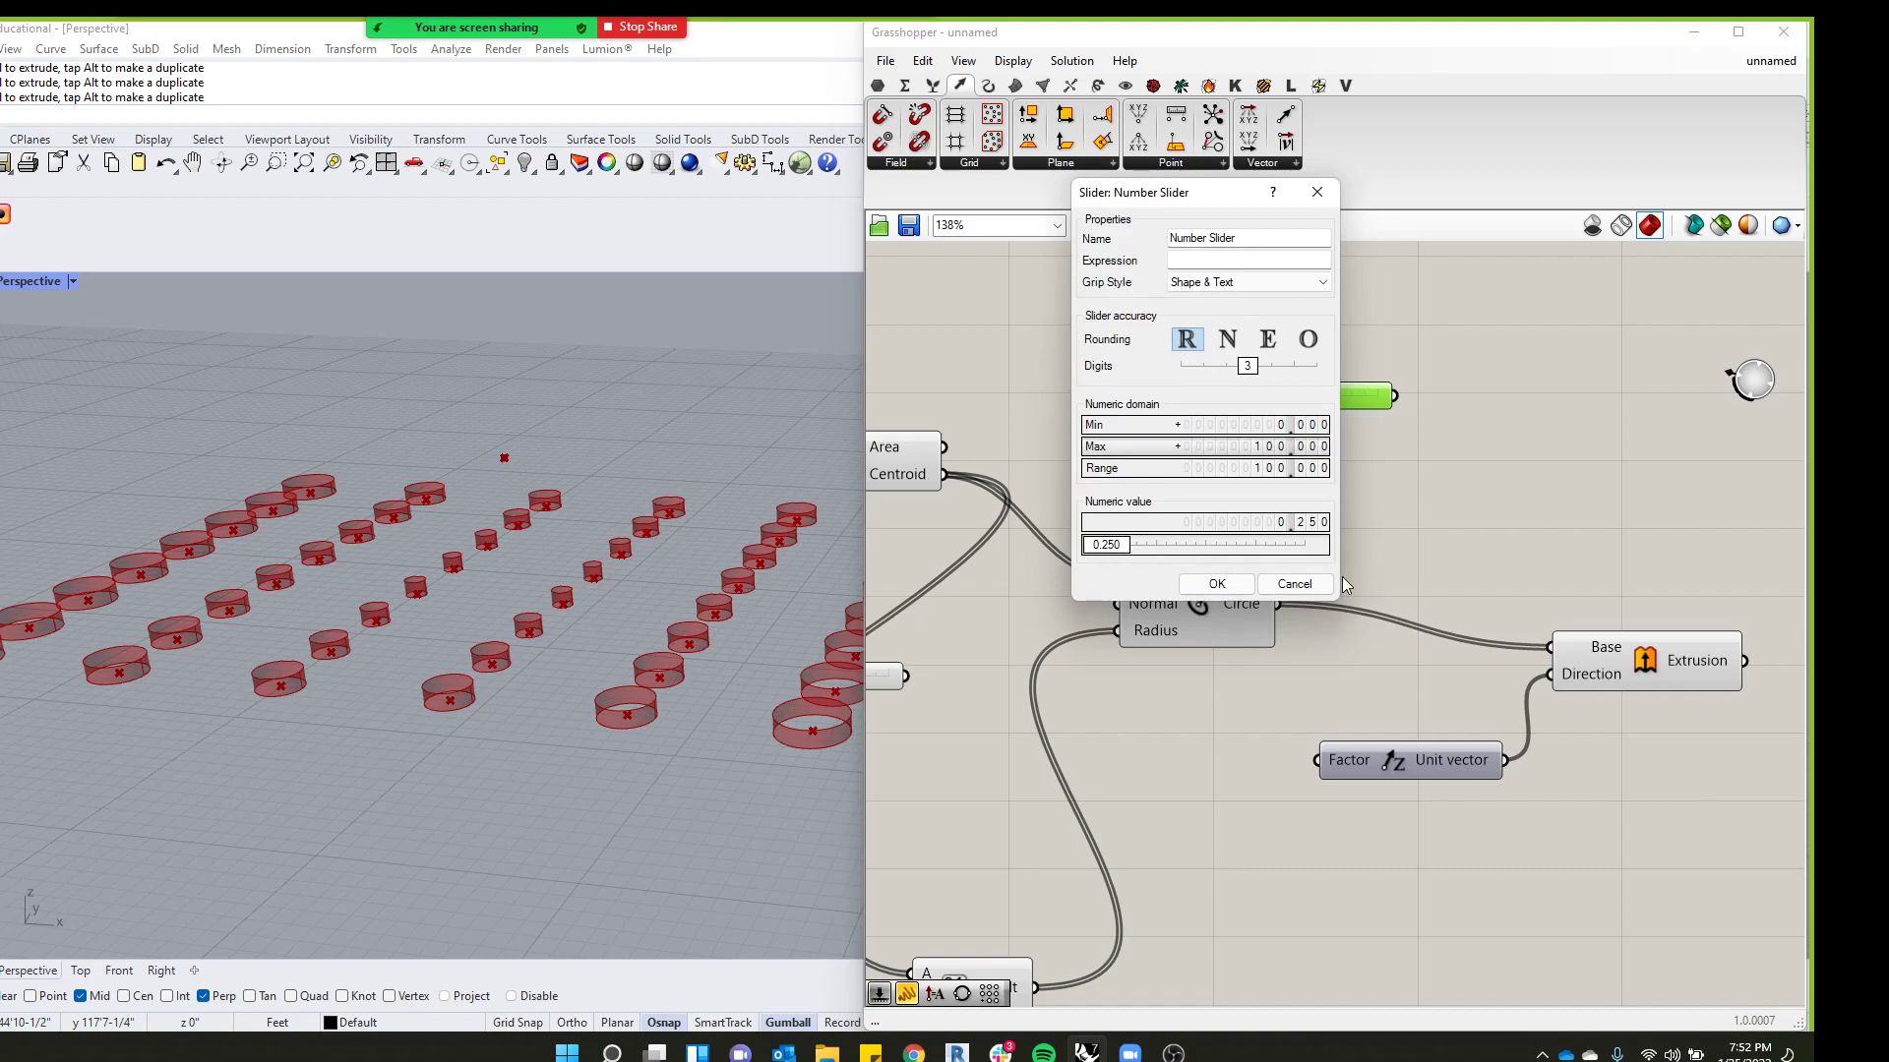
click(1228, 340)
click(1216, 584)
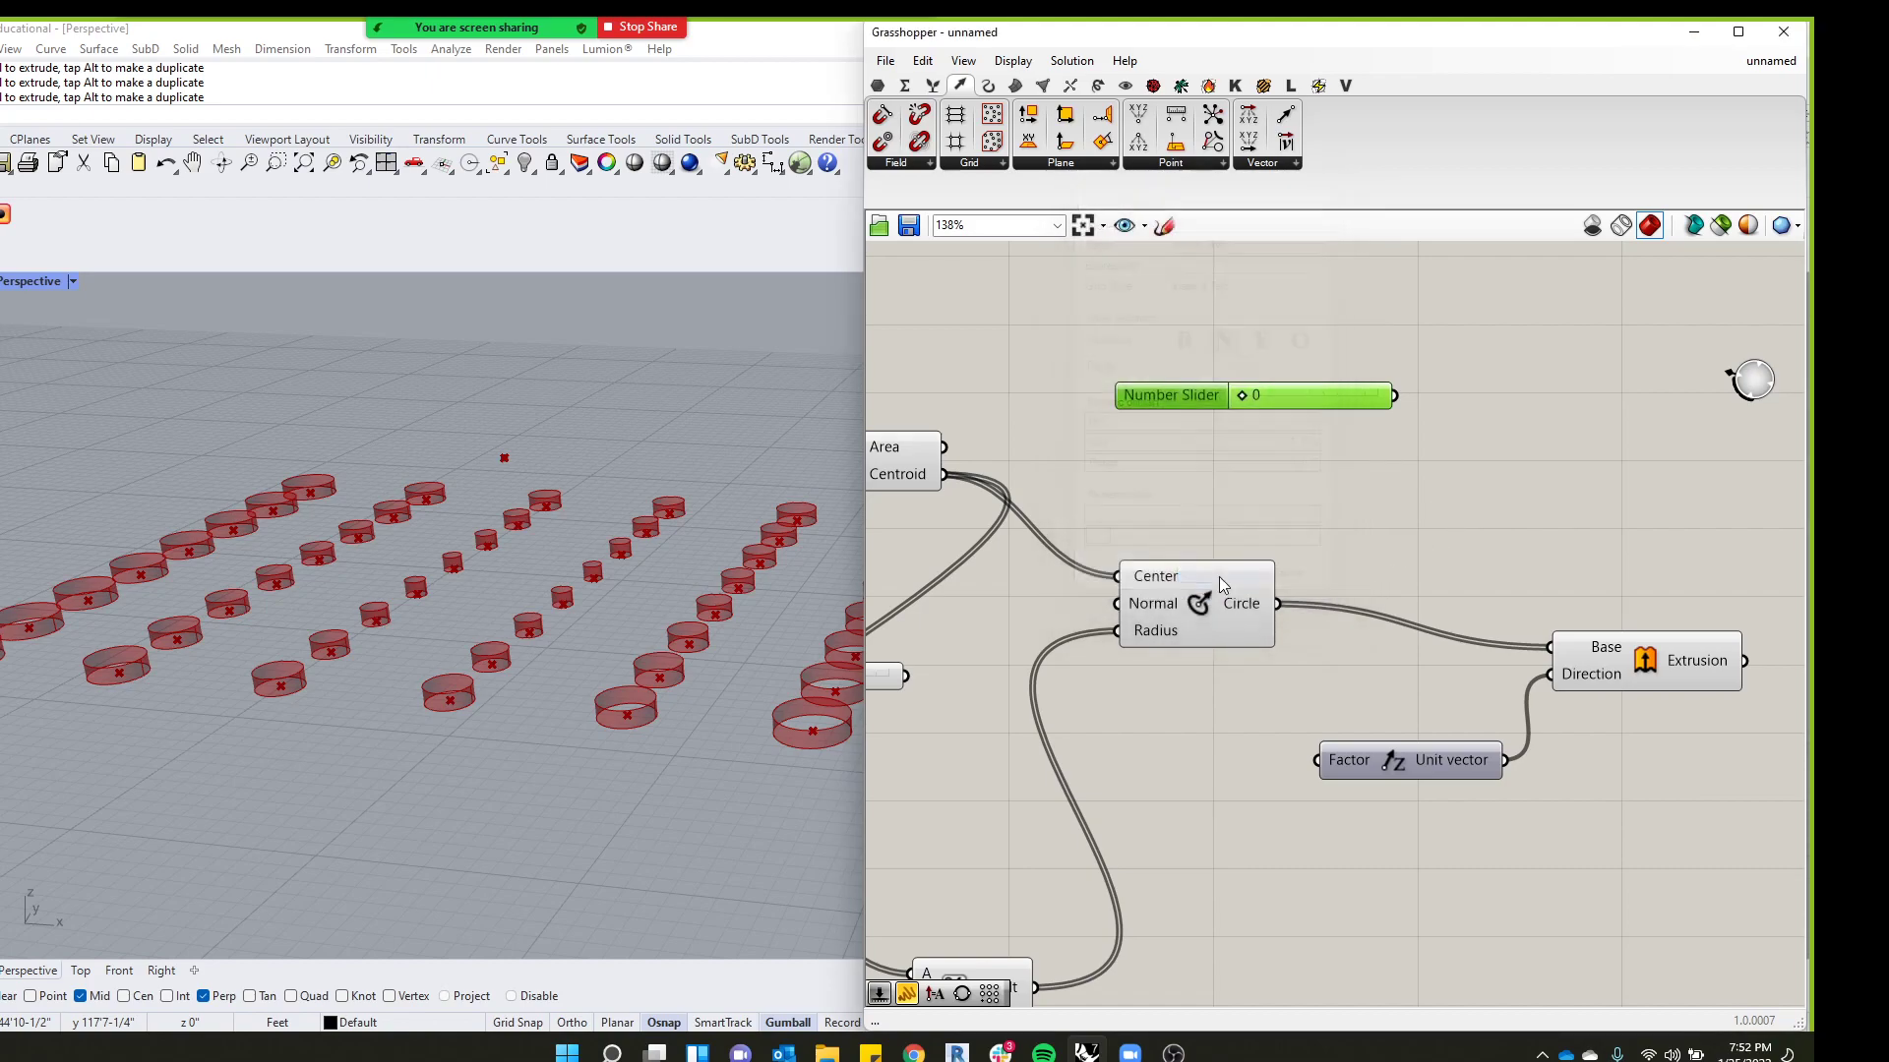
Place the integer slider below the Circle component, connect it to the Unit Z Factor input, and set it to 14
drag(1170, 395, 1018, 826)
drag(1243, 826, 1317, 760)
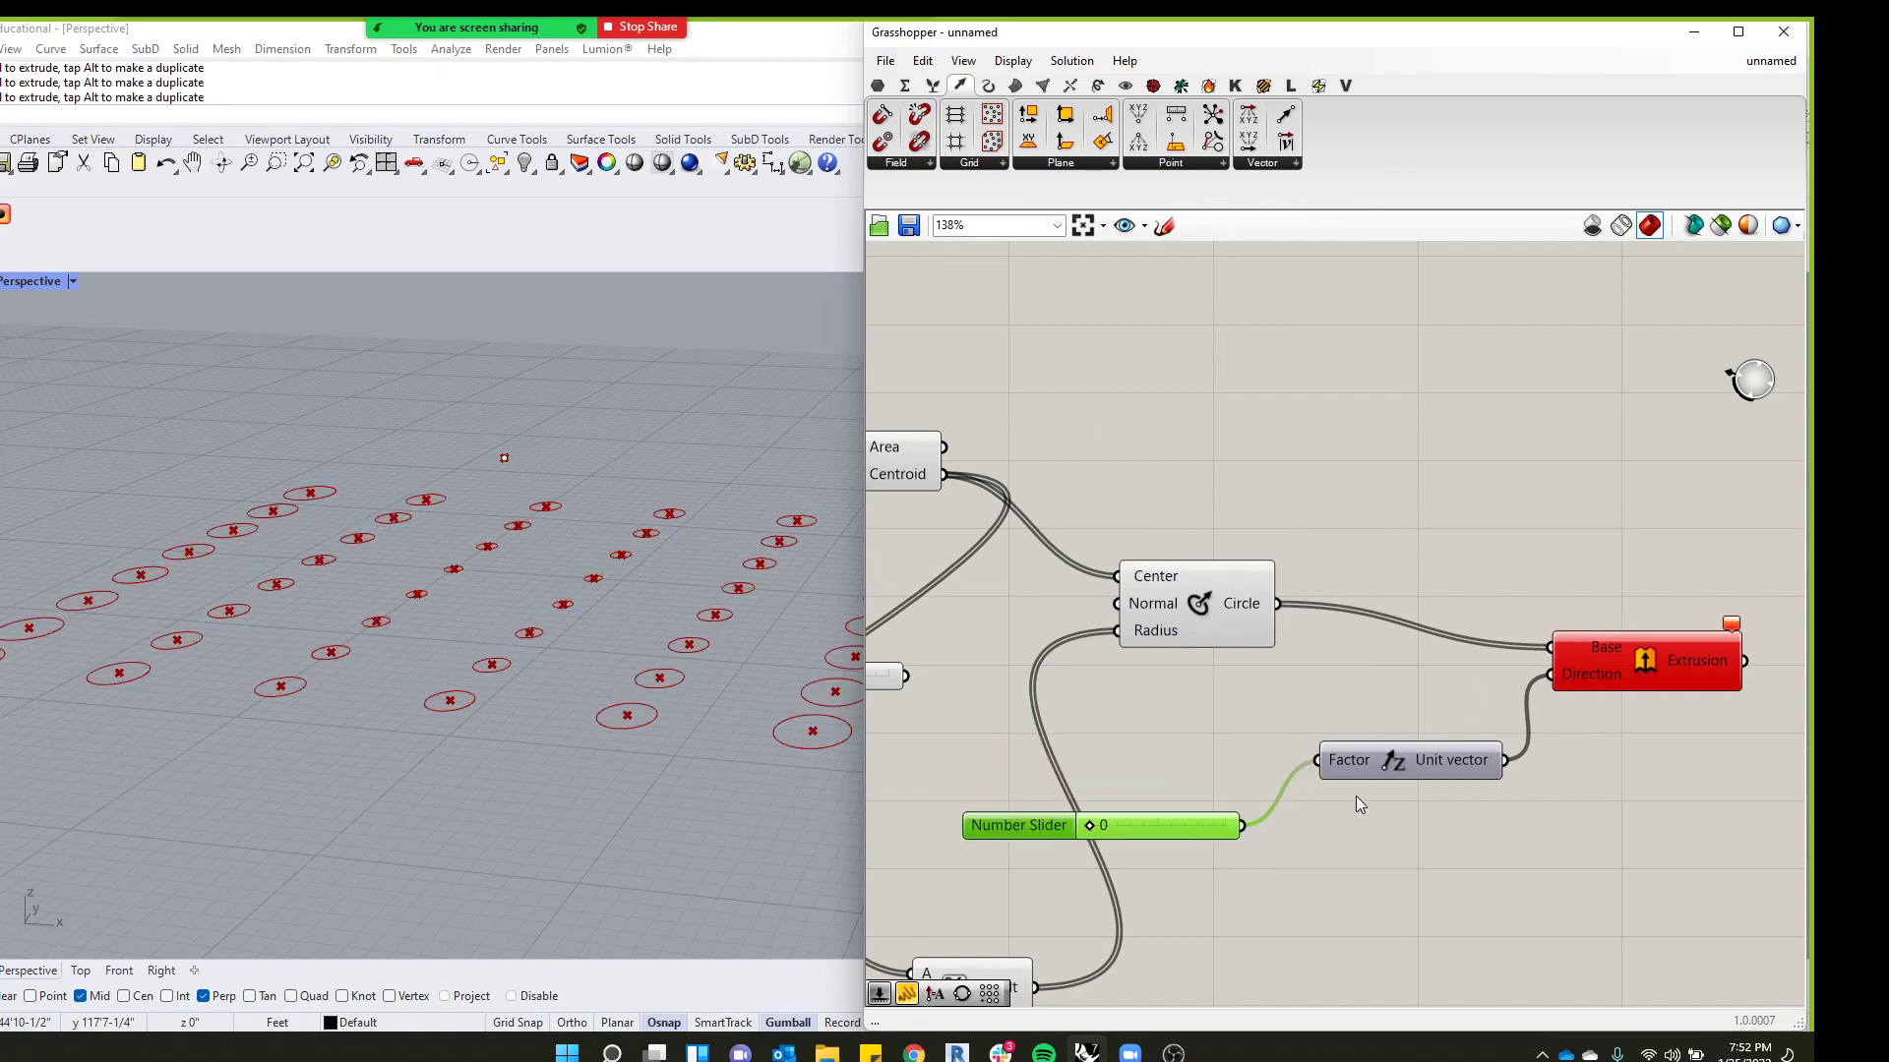
drag(1089, 827, 1106, 826)
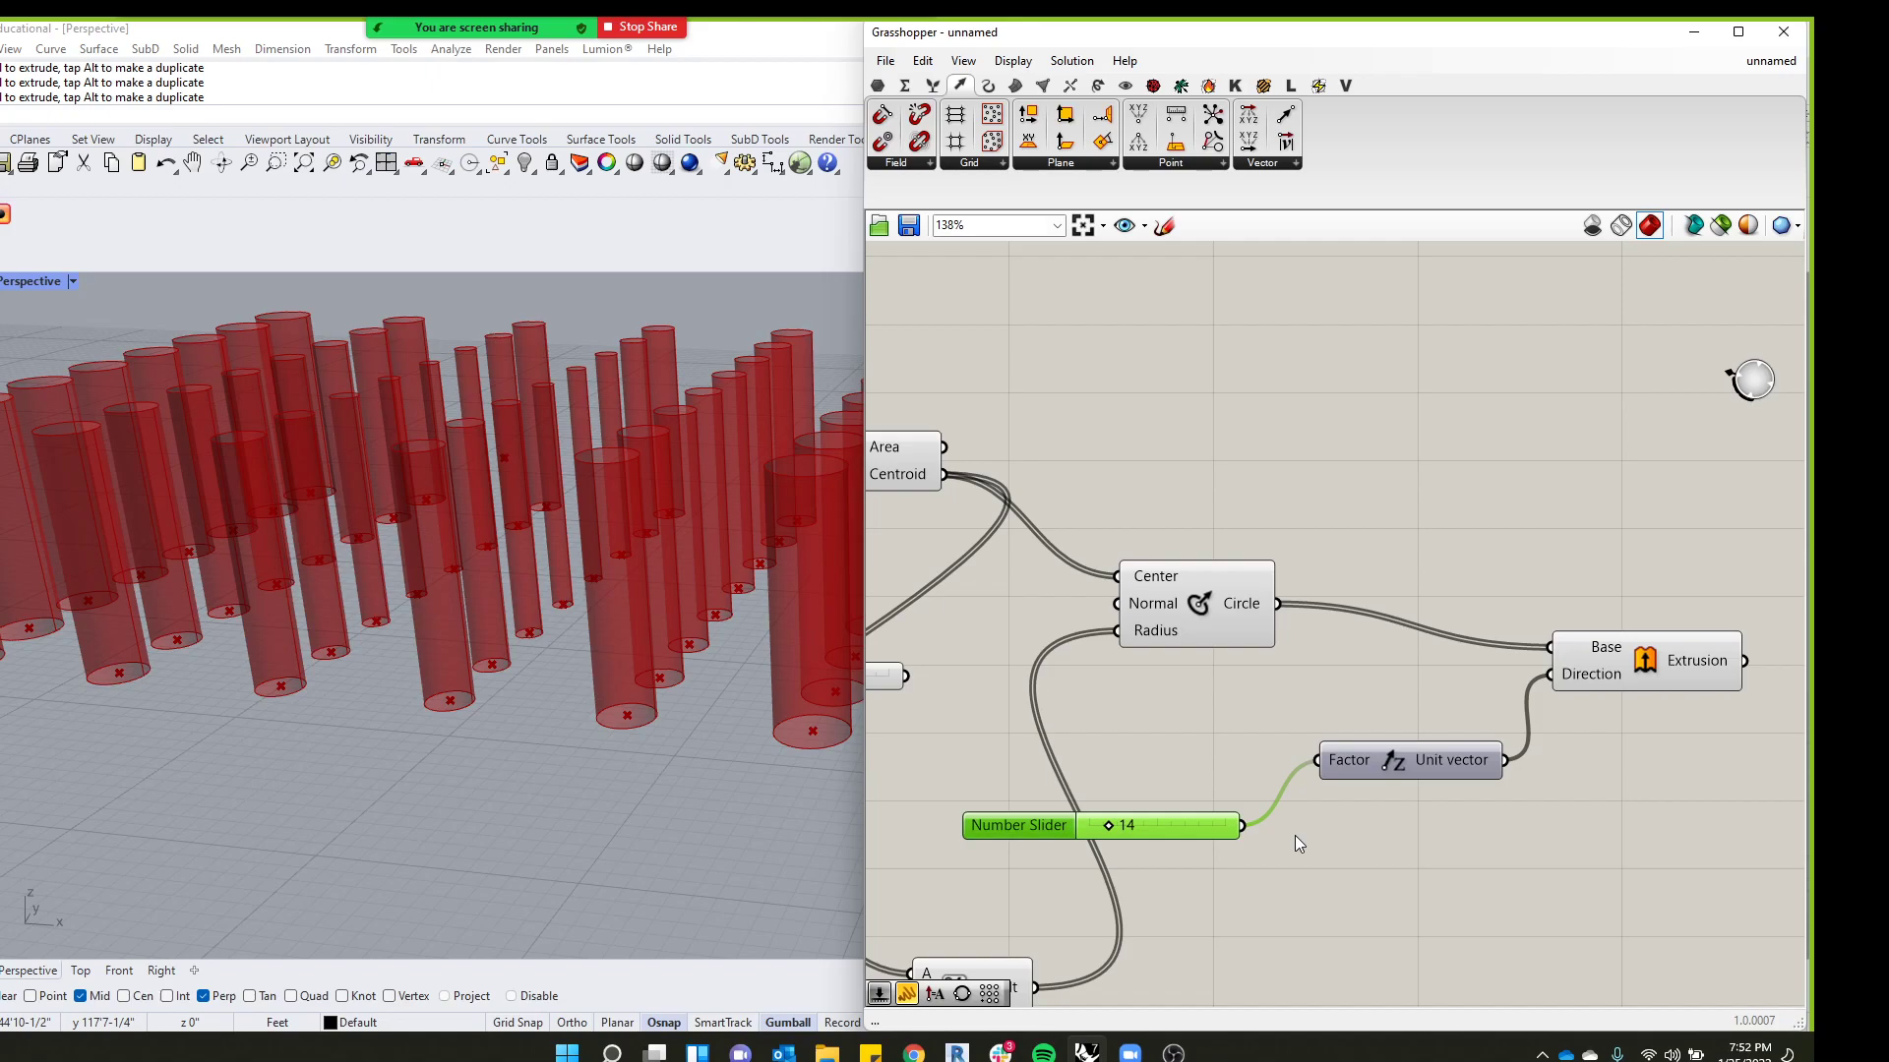
Delete the slider feeding the Unit Z component and connect the Distance output to its Factor input instead
scroll(1283, 777, down, 3)
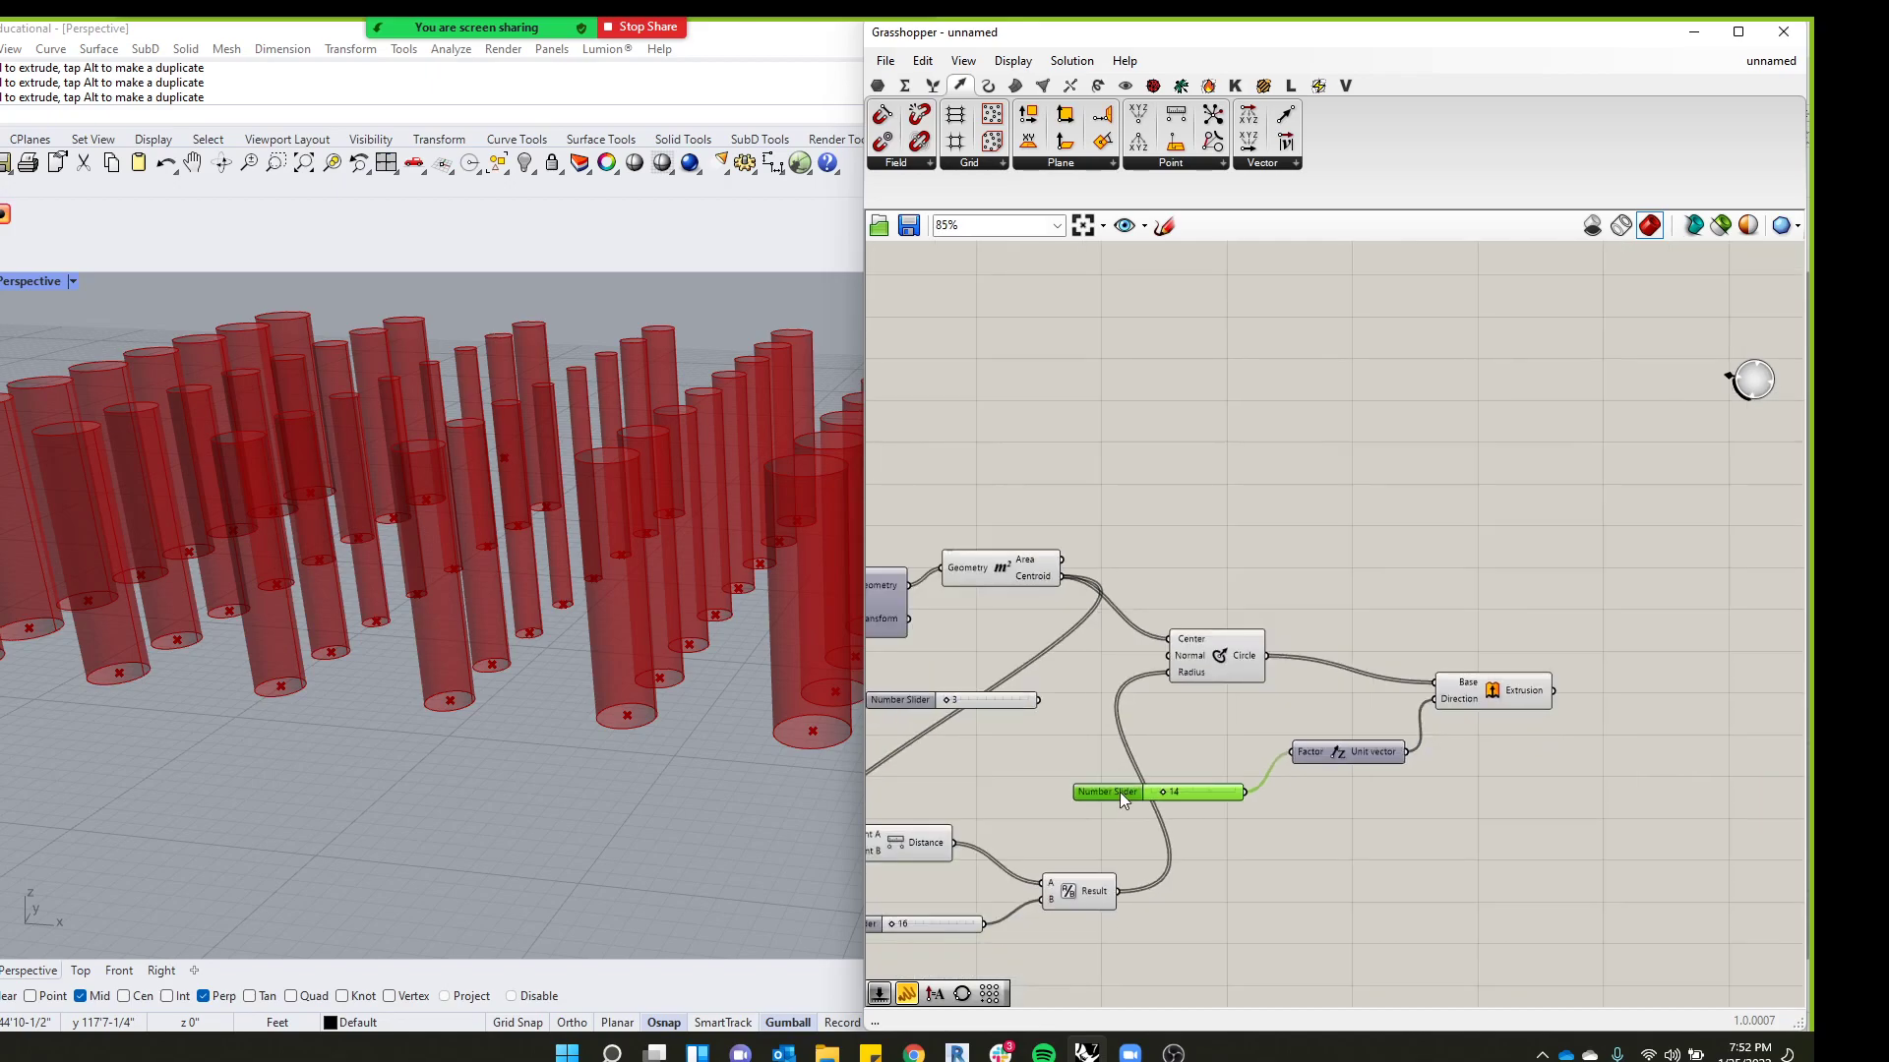
key(Delete)
scroll(1120, 803, down, 3)
scroll(1023, 830, up, 3)
drag(991, 826, 1015, 813)
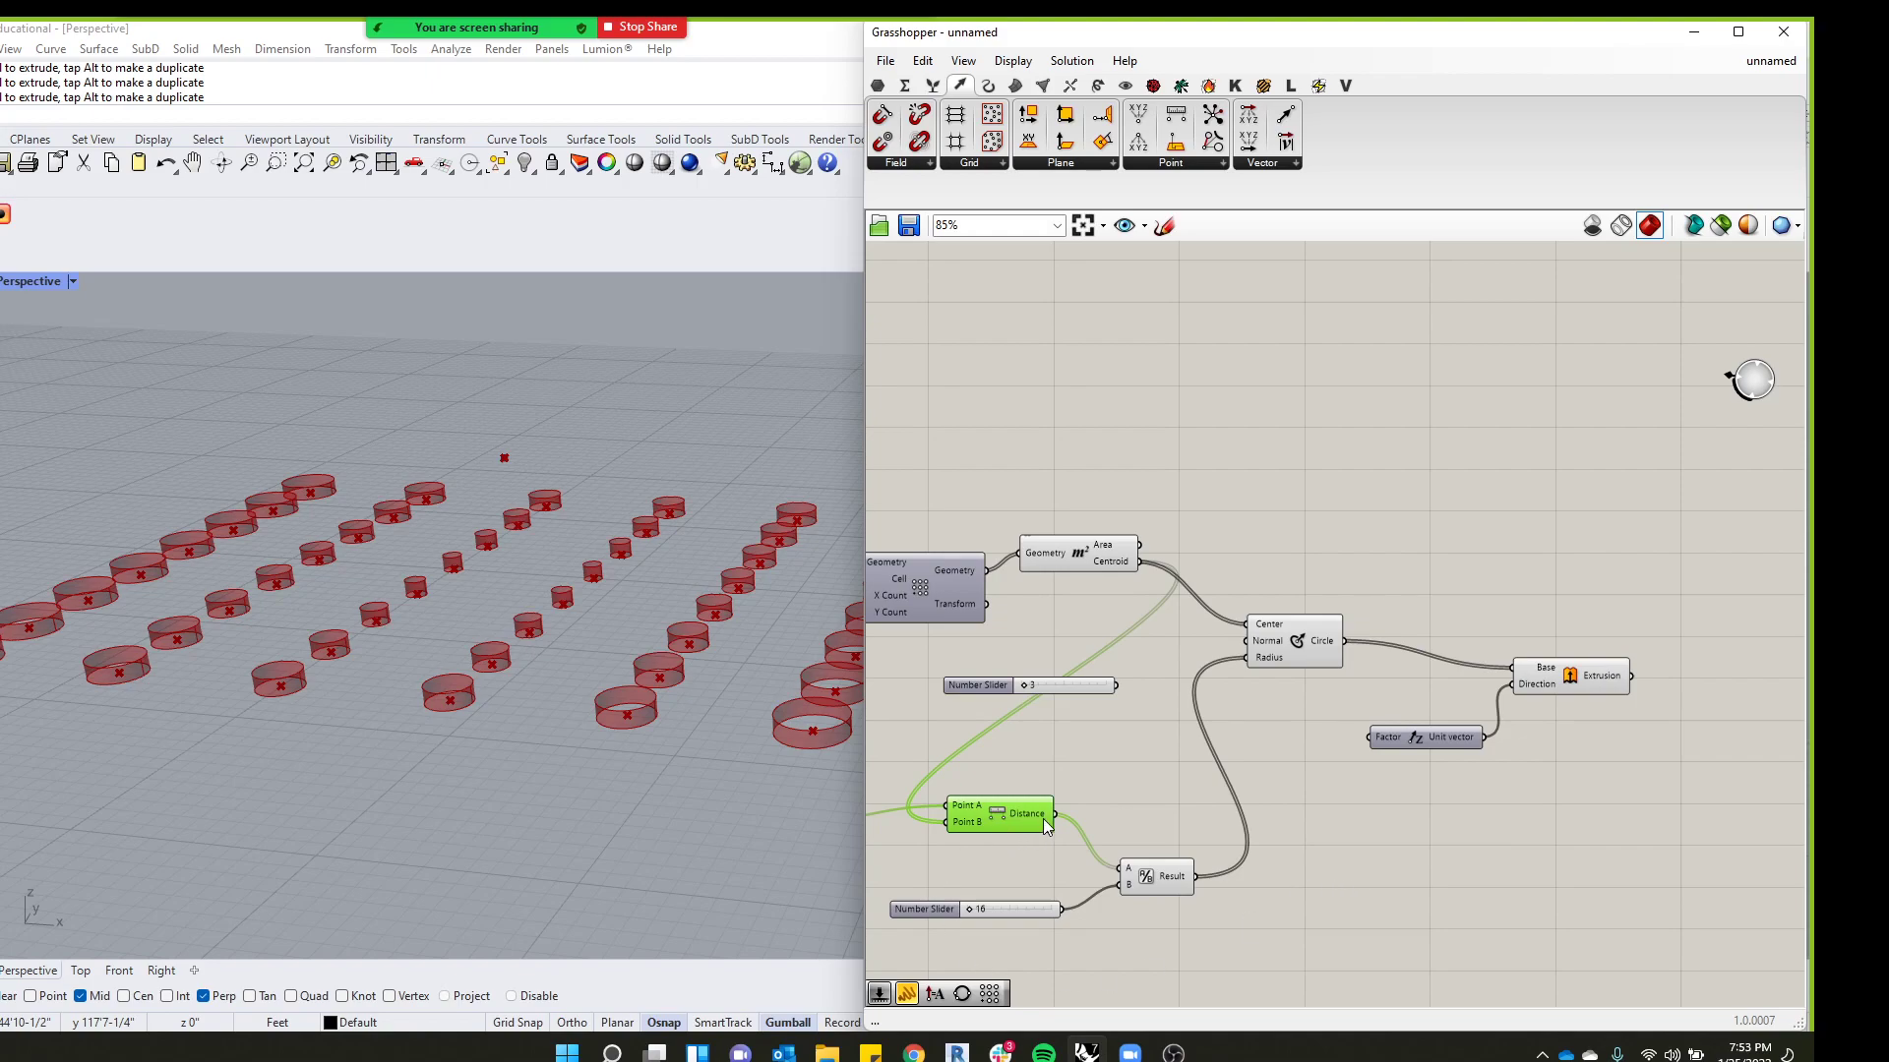
drag(1055, 815, 1364, 744)
Move the attractor point within the rectangular array in the Rhino viewport to vary the extruded column heights
right_drag(541, 646, 618, 439)
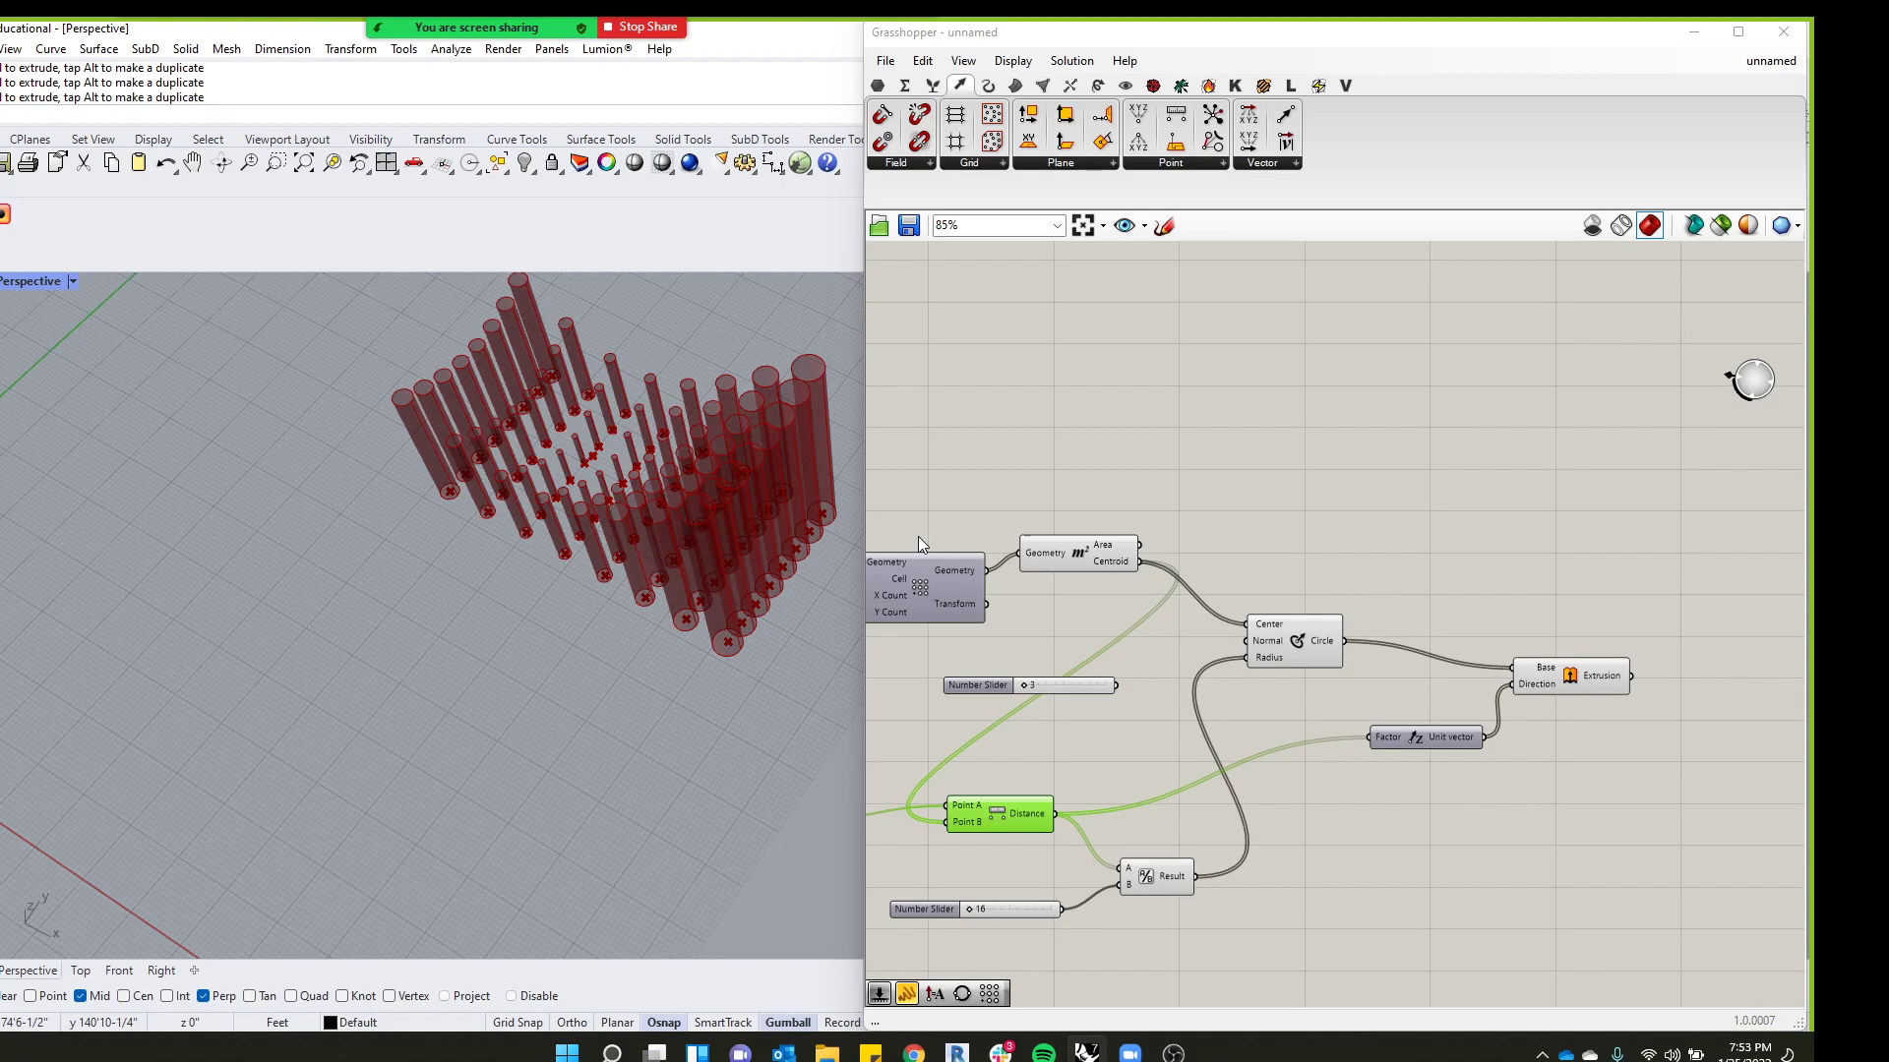
scroll(620, 543, down, 9)
right_drag(474, 594, 397, 464)
drag(397, 463, 837, 736)
scroll(553, 529, up, 4)
drag(714, 480, 675, 543)
right_drag(649, 551, 608, 696)
drag(474, 680, 639, 557)
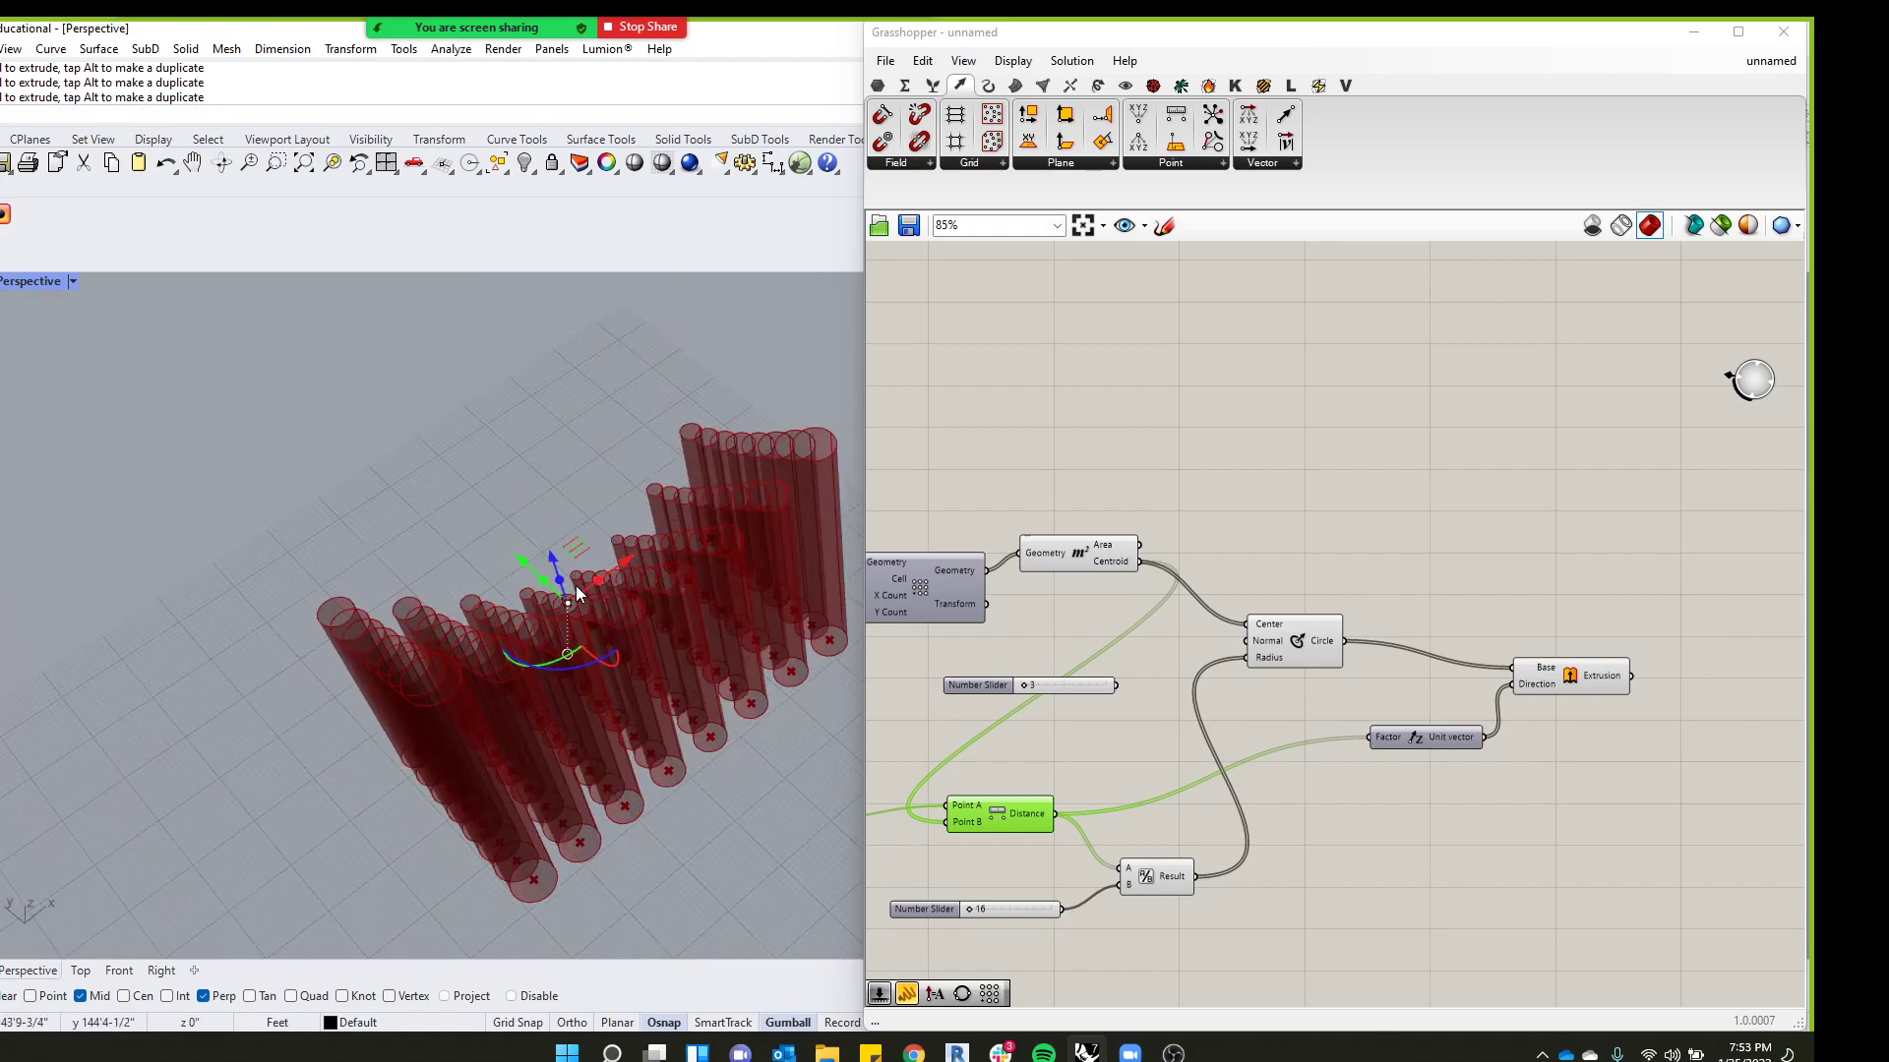
drag(525, 570, 628, 646)
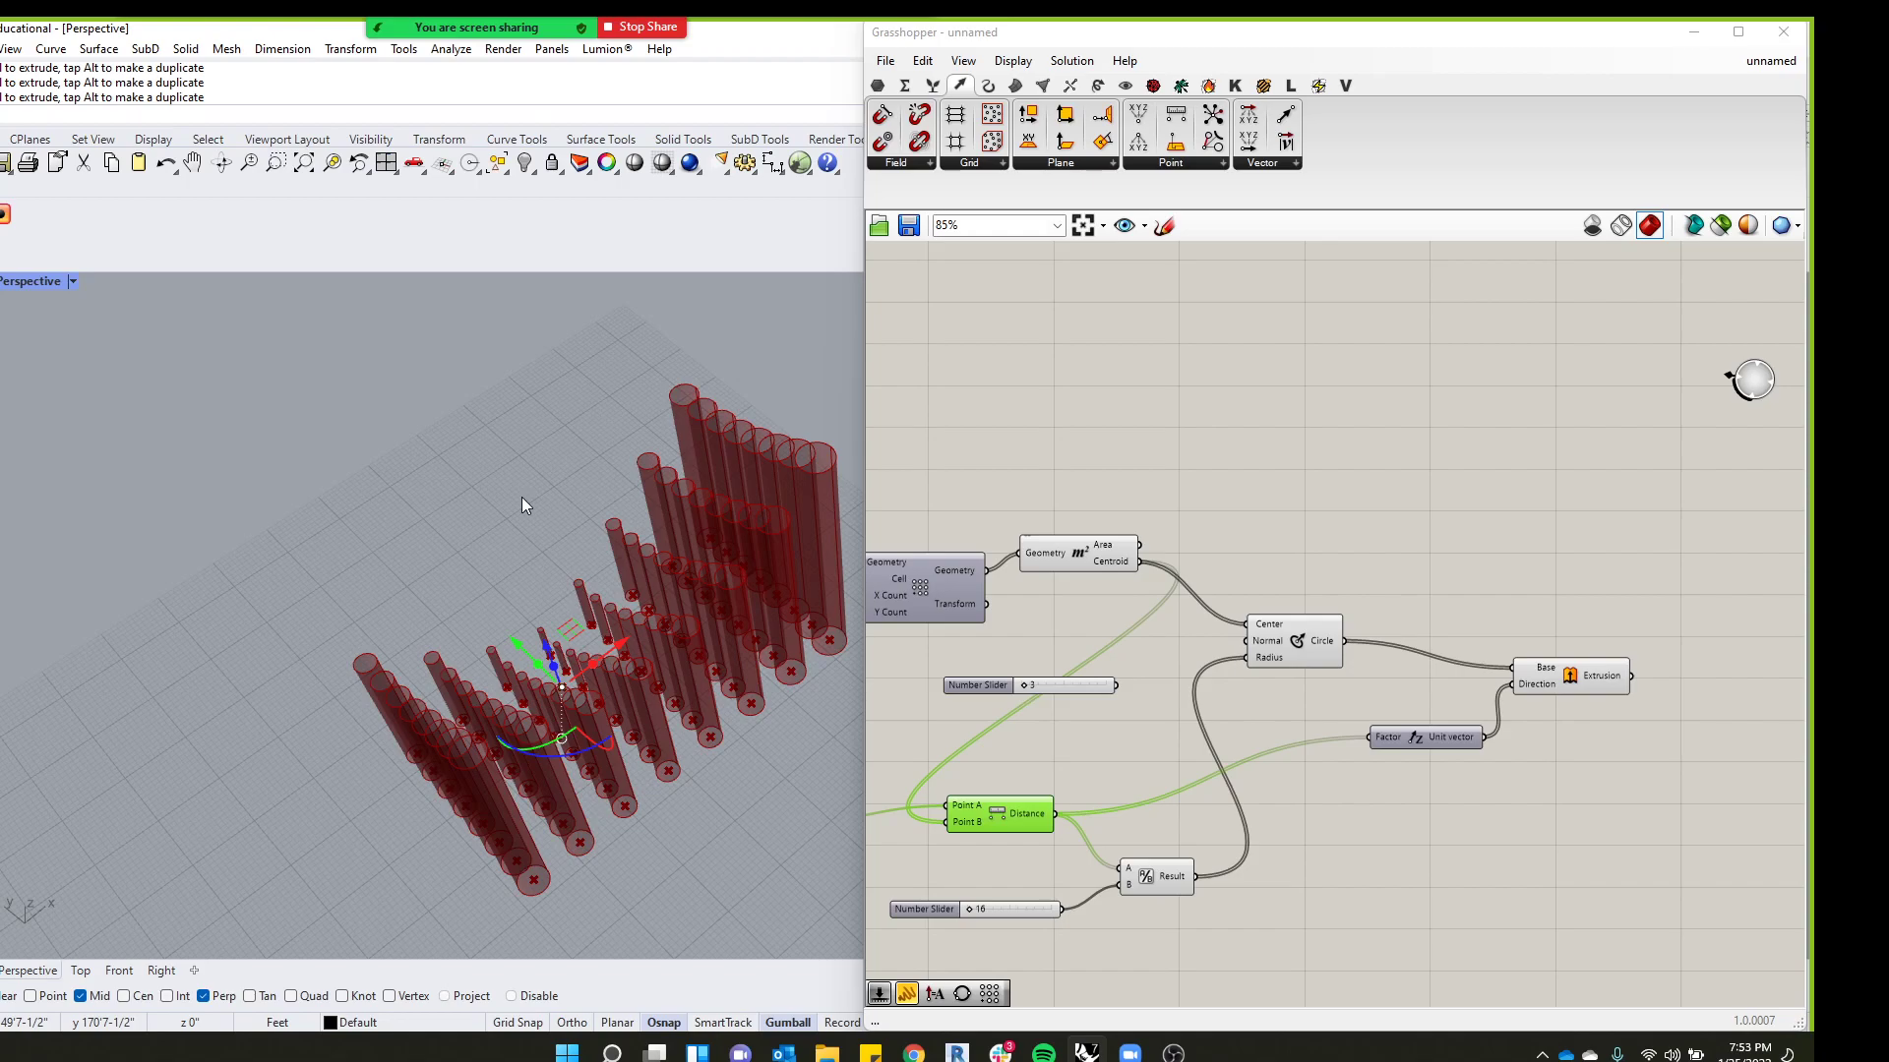
scroll(545, 465, down, 5)
scroll(539, 468, up, 5)
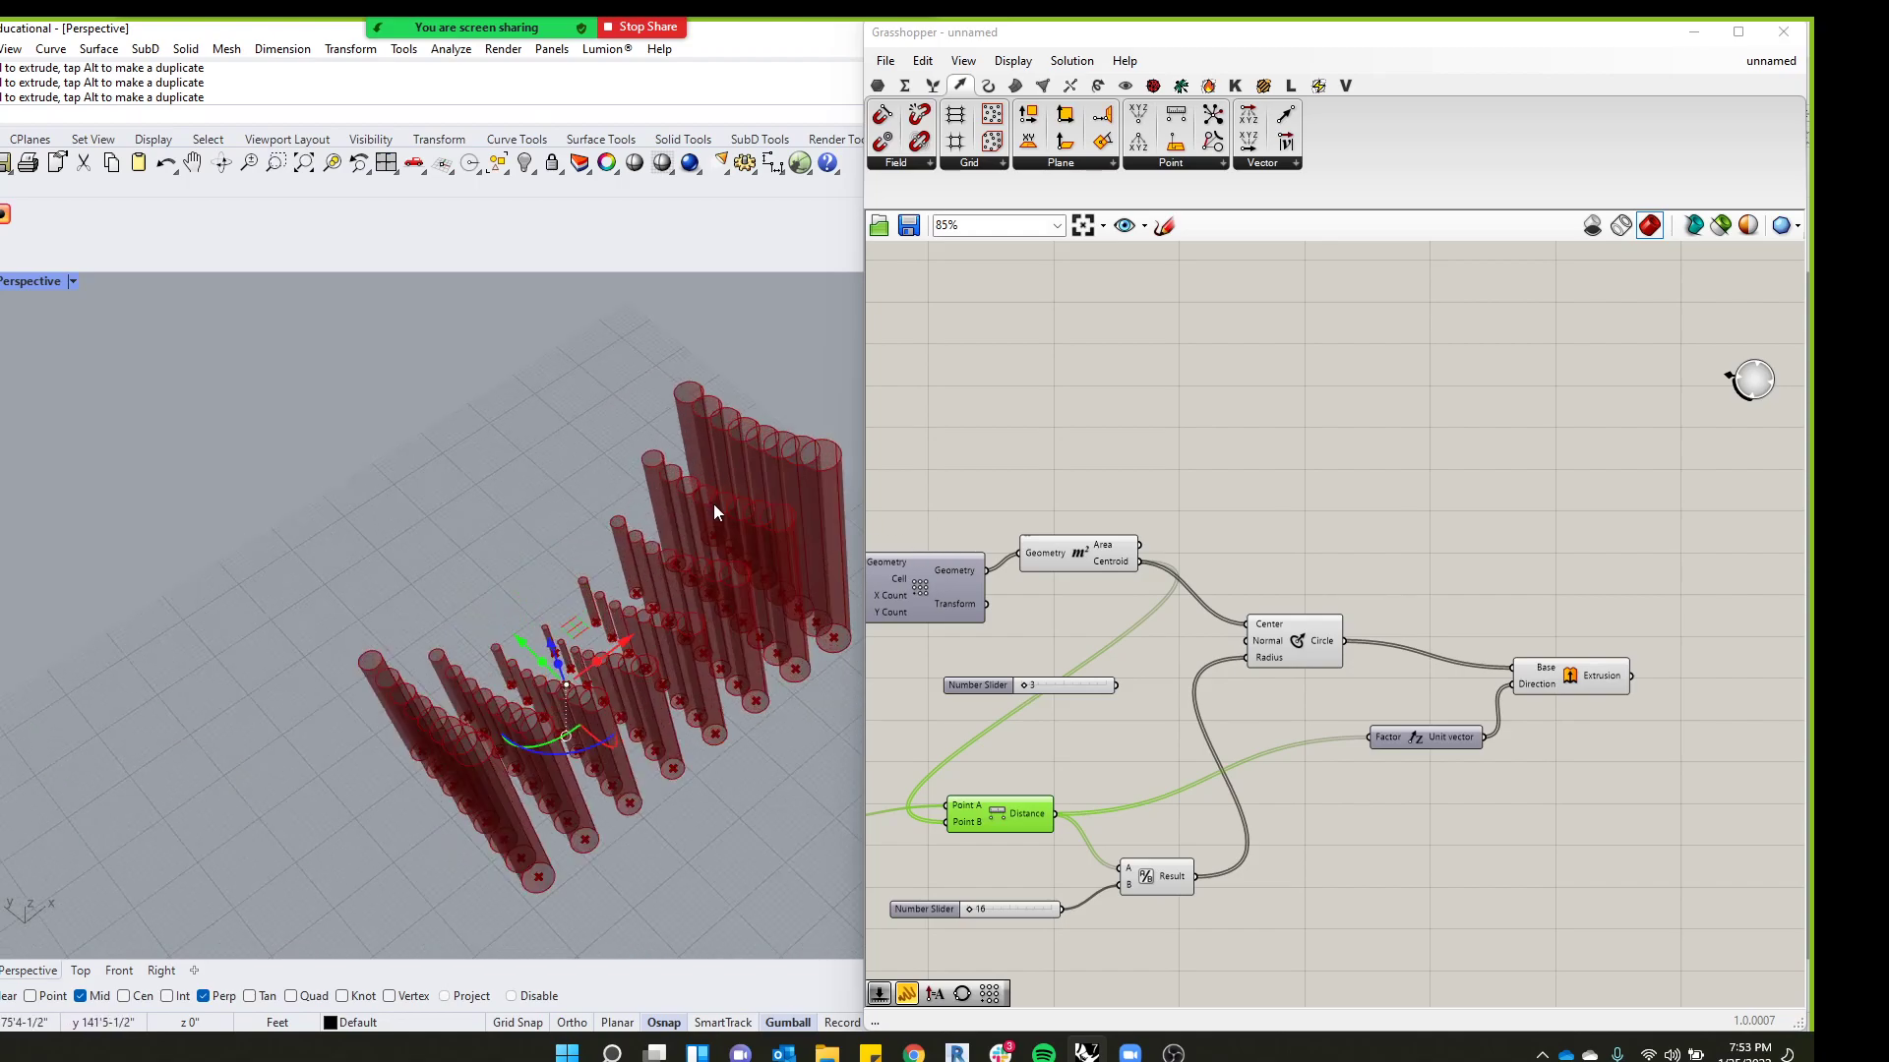
scroll(714, 506, up, 1)
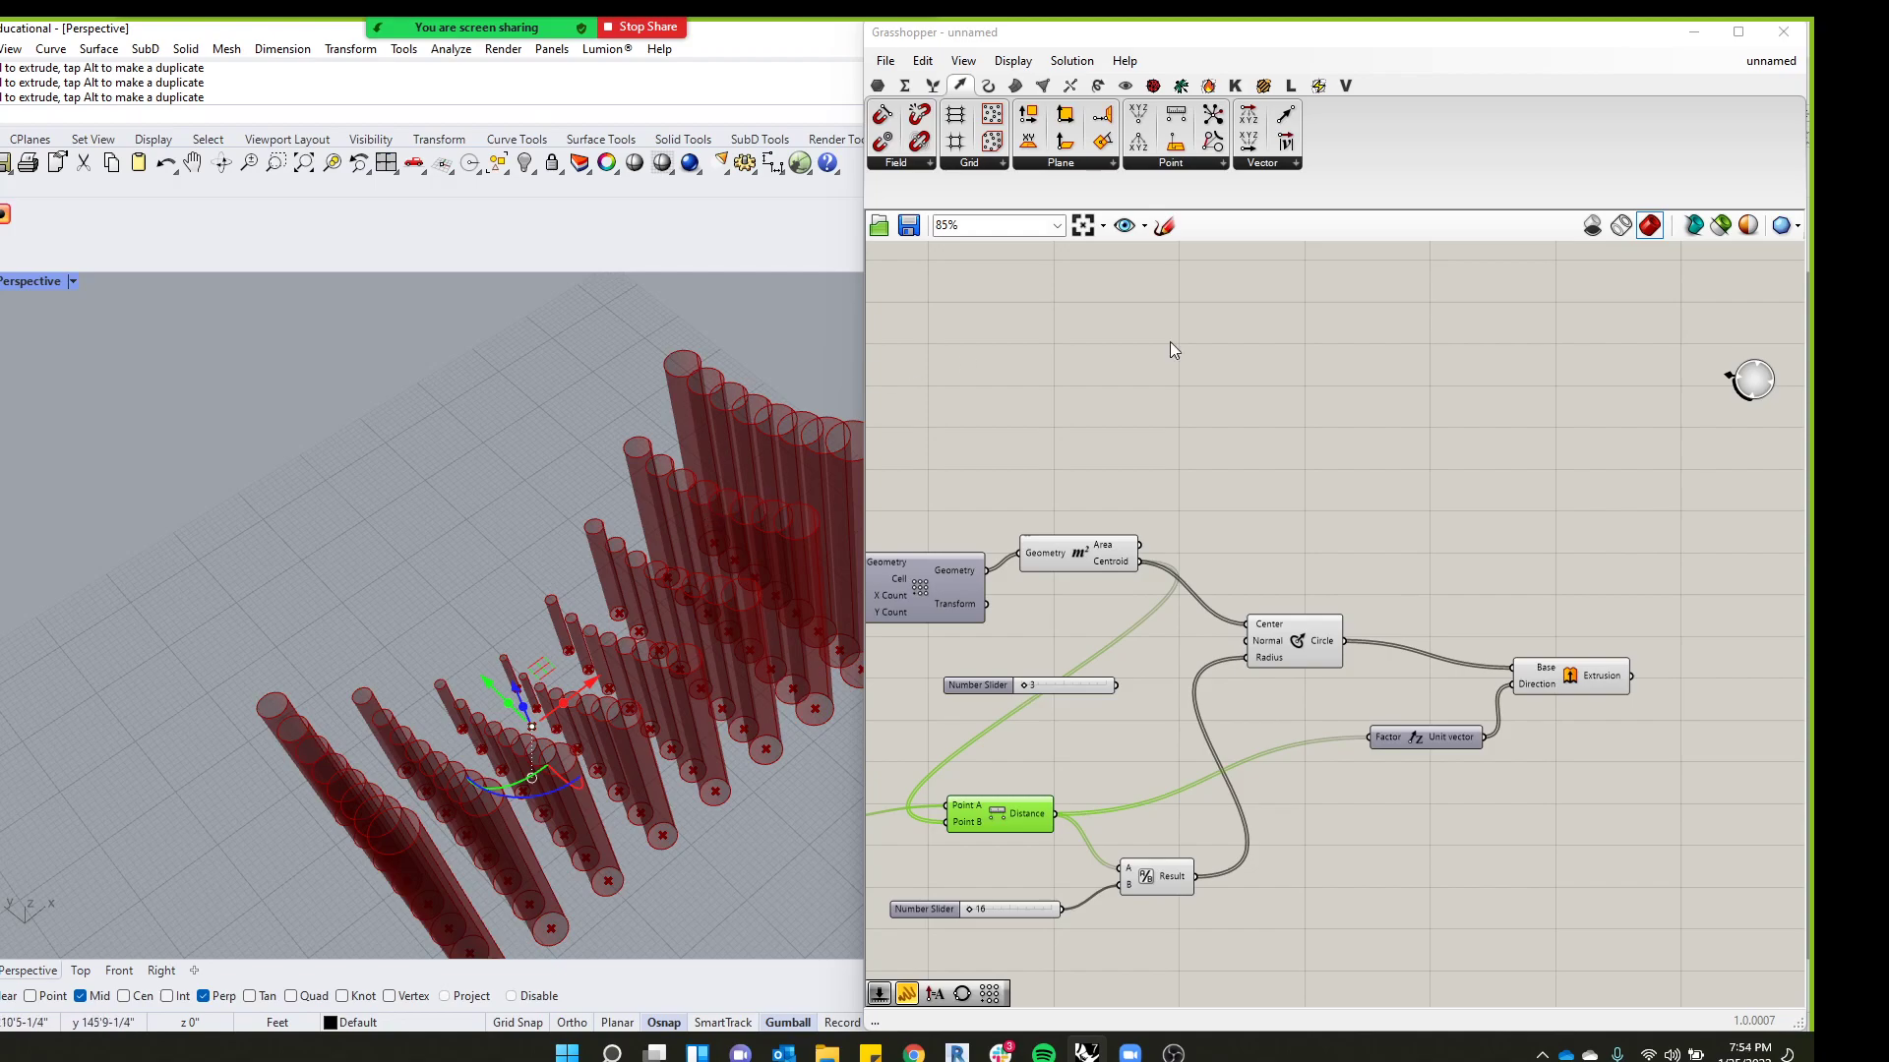
Move the Extrude component level with the Circle component and bake its columns into Rhino on Layer 02
click(1241, 452)
scroll(469, 543, down, 5)
right_drag(469, 543, 588, 467)
scroll(586, 465, down, 5)
scroll(587, 464, up, 5)
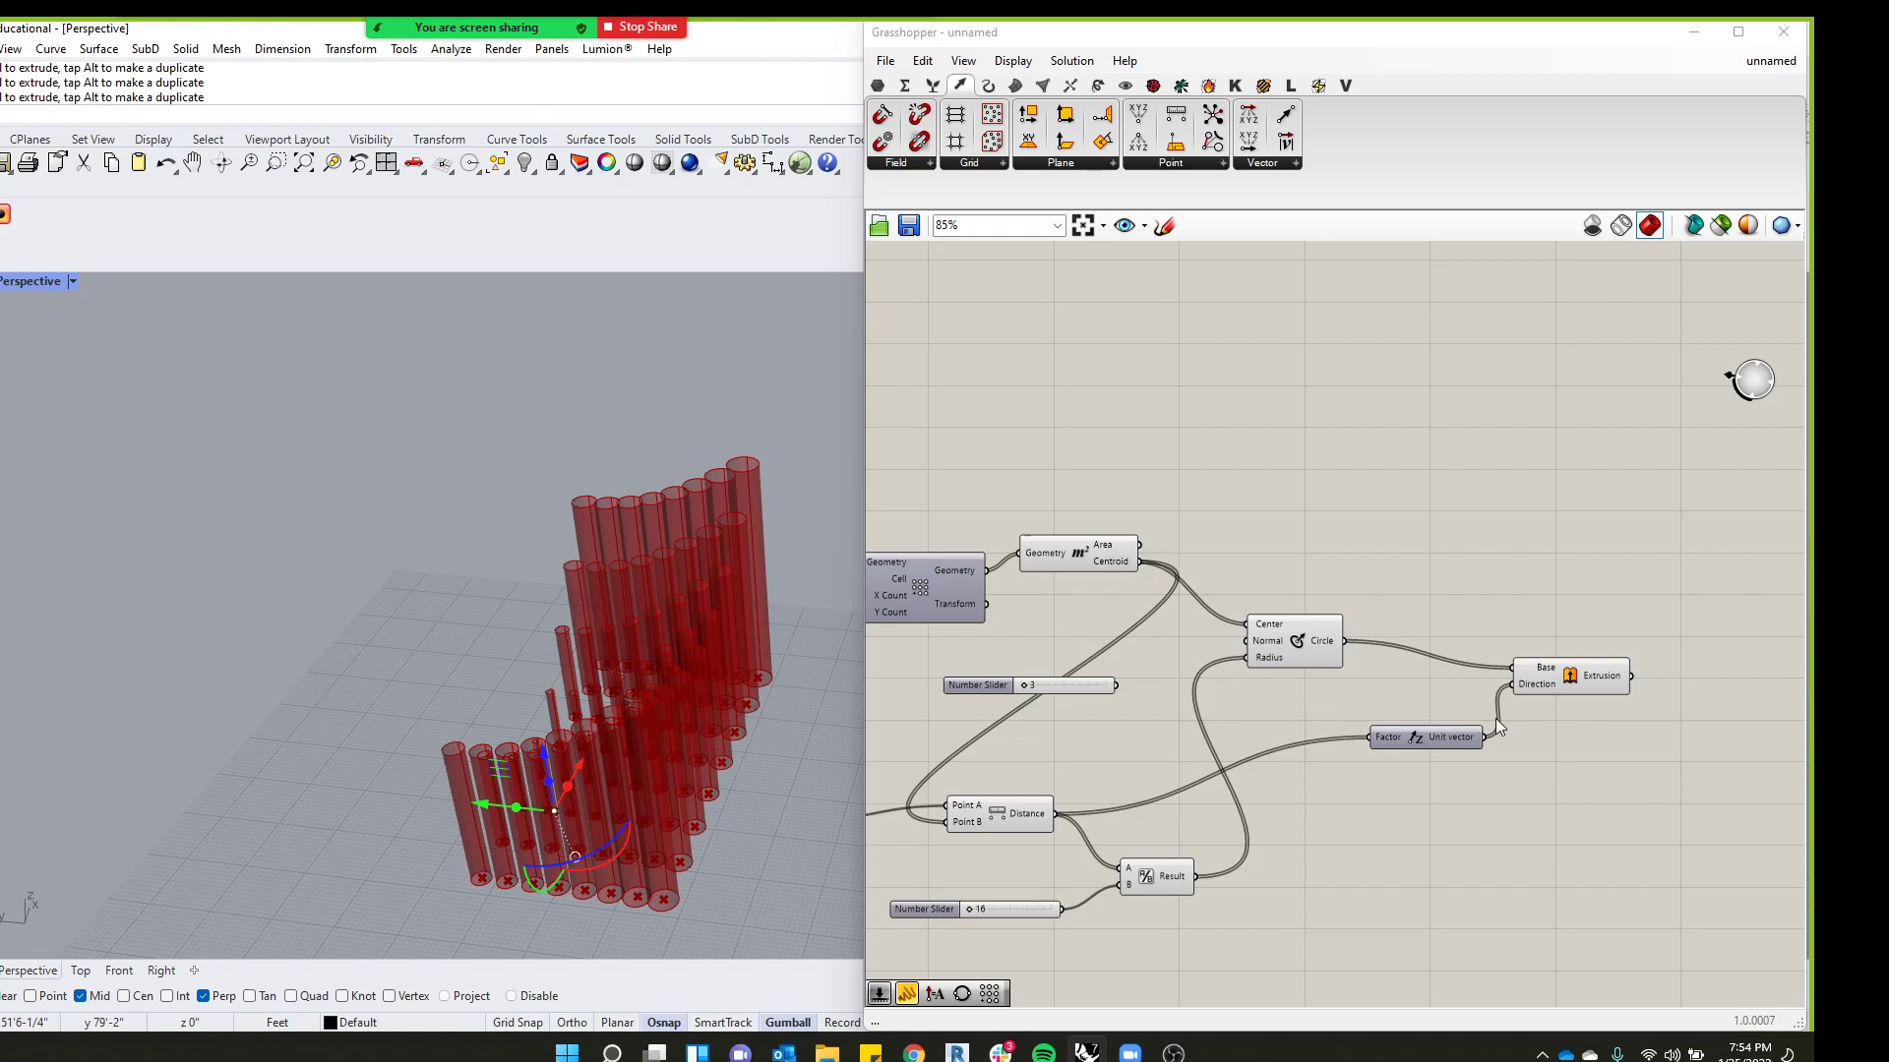
drag(1566, 681, 1550, 639)
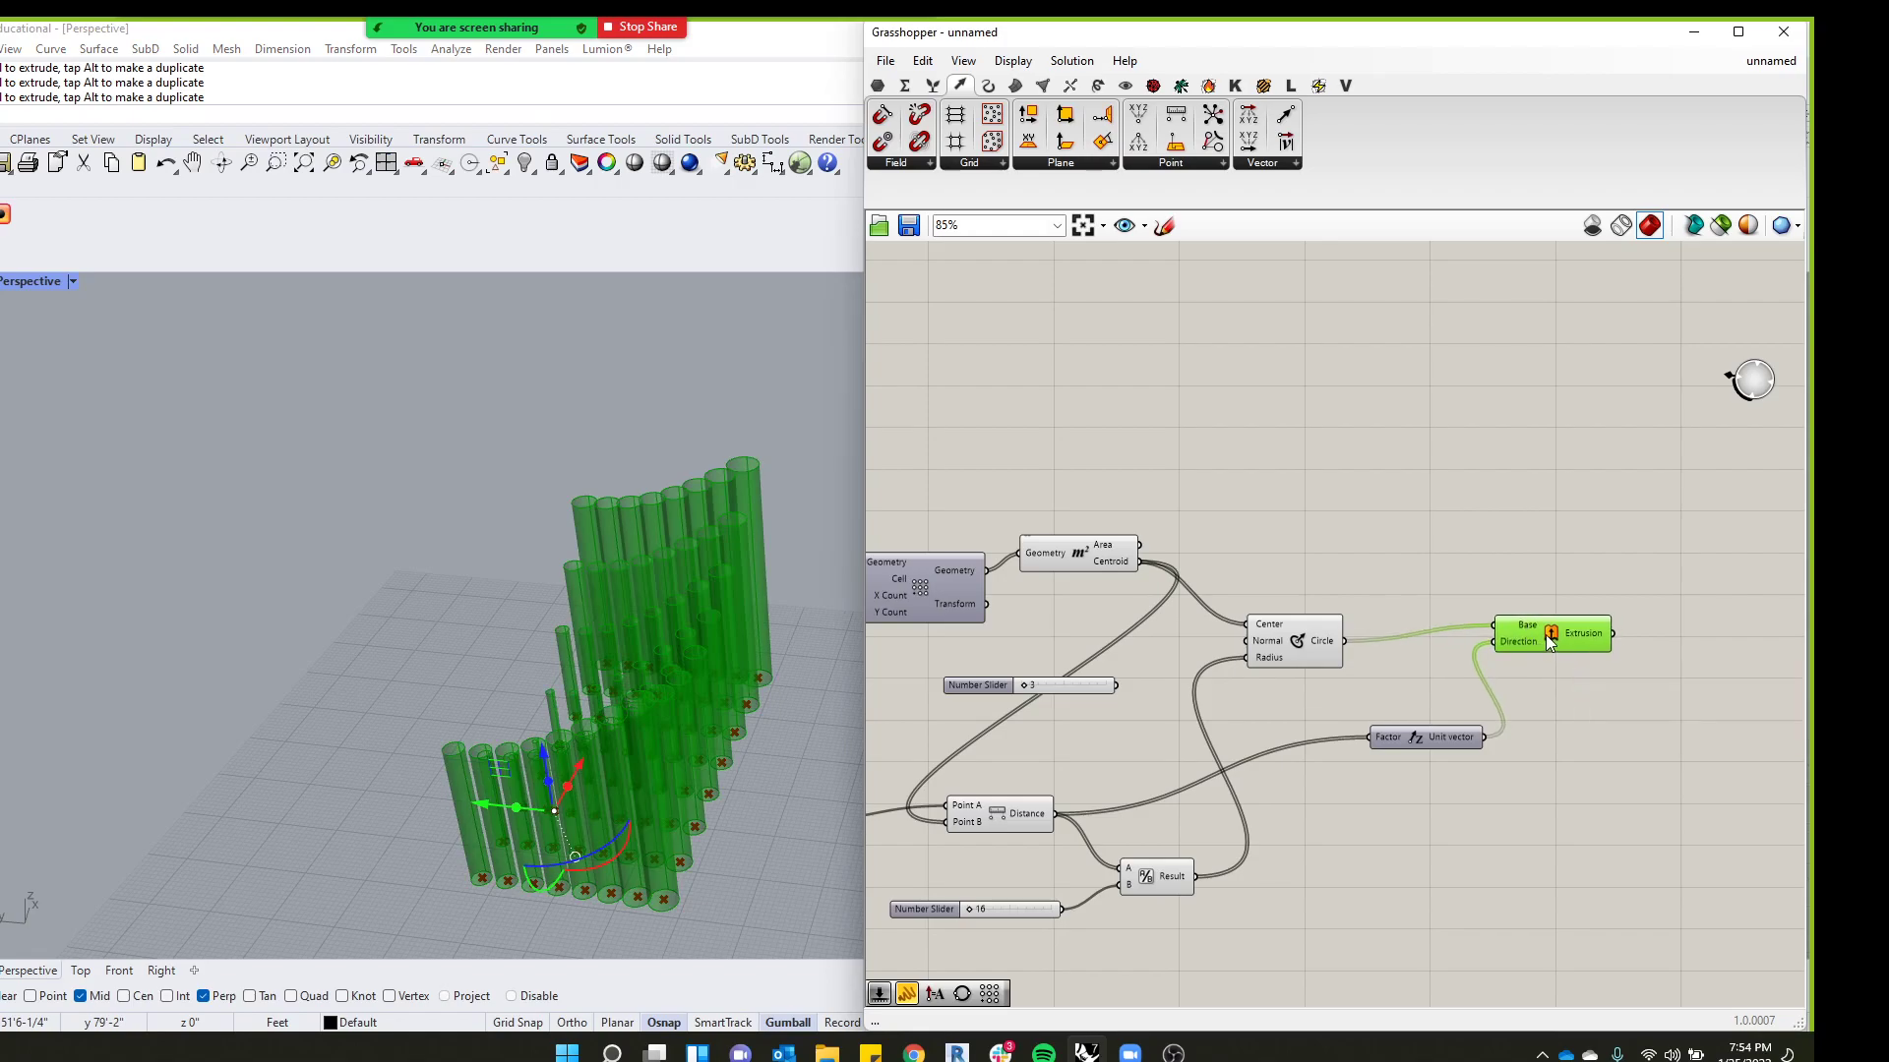
right_click(1550, 641)
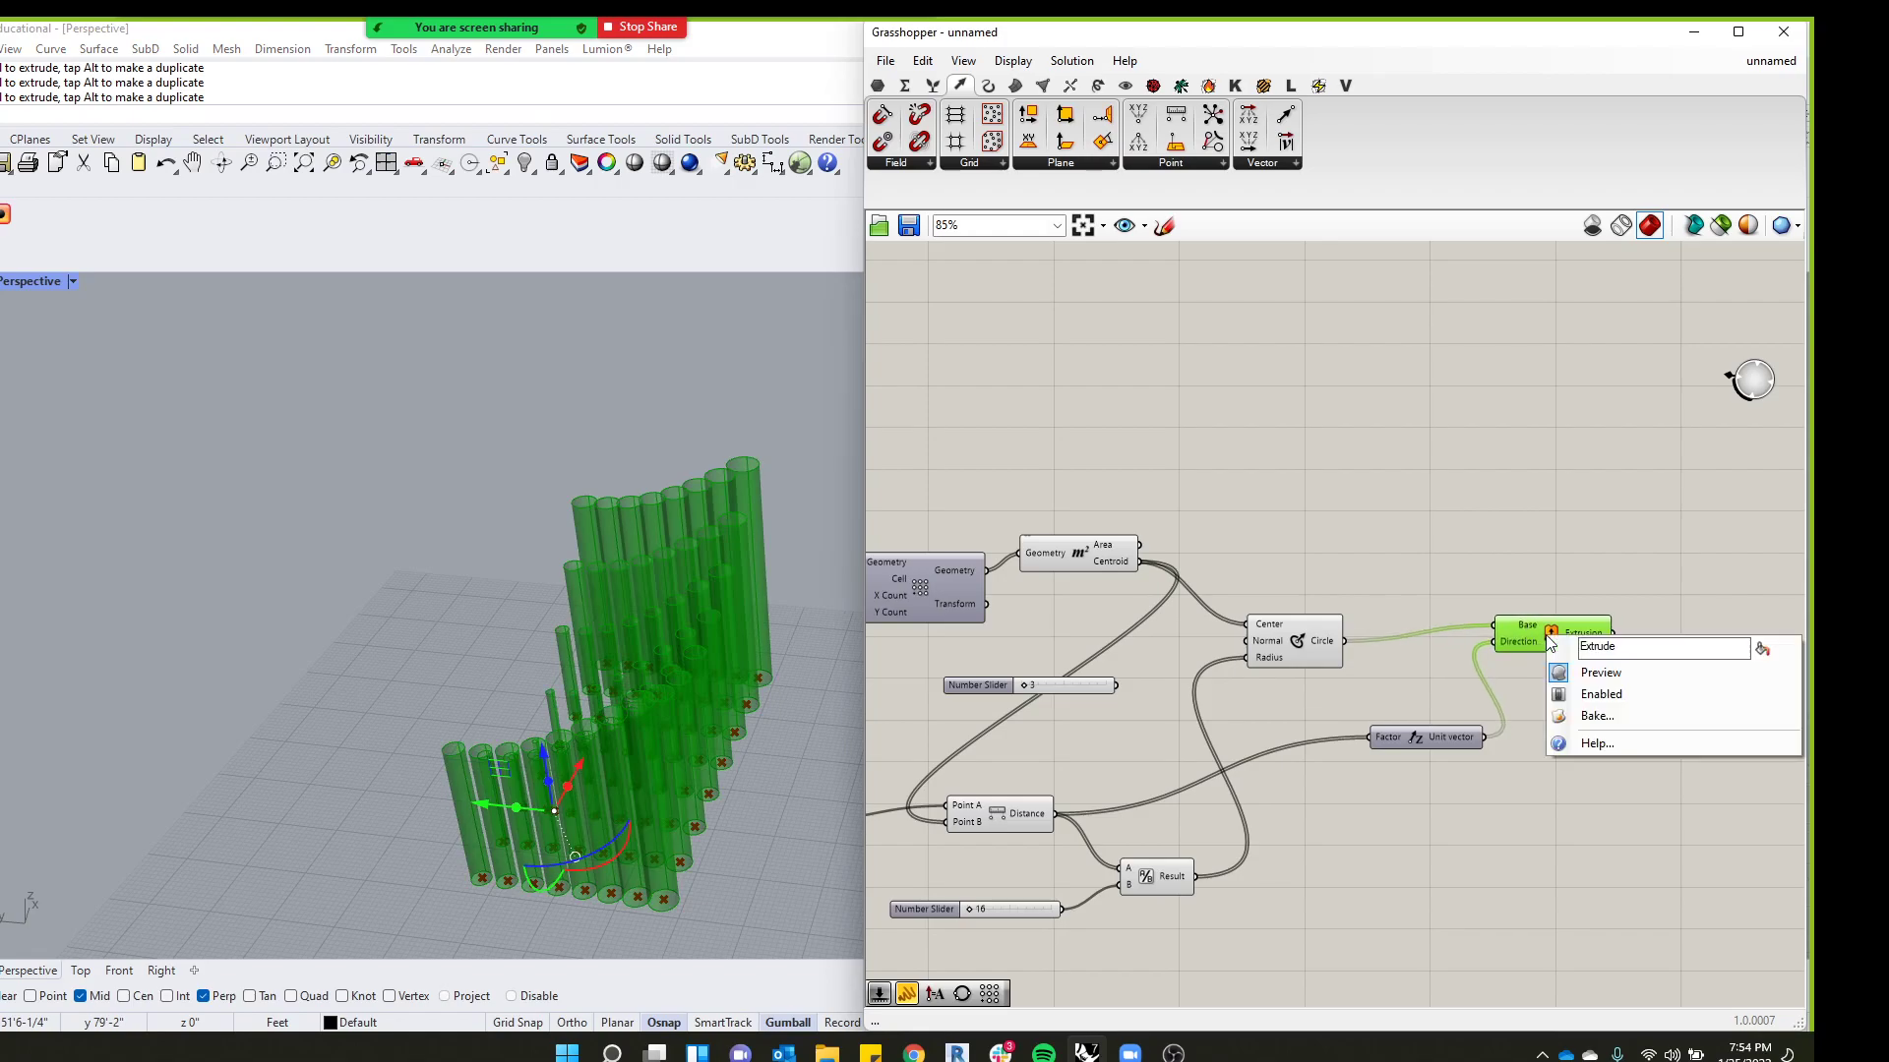
click(1601, 719)
click(1588, 598)
click(1618, 899)
Switch the Perspective viewport to the Shaded display mode
right_drag(644, 479, 175, 346)
click(74, 282)
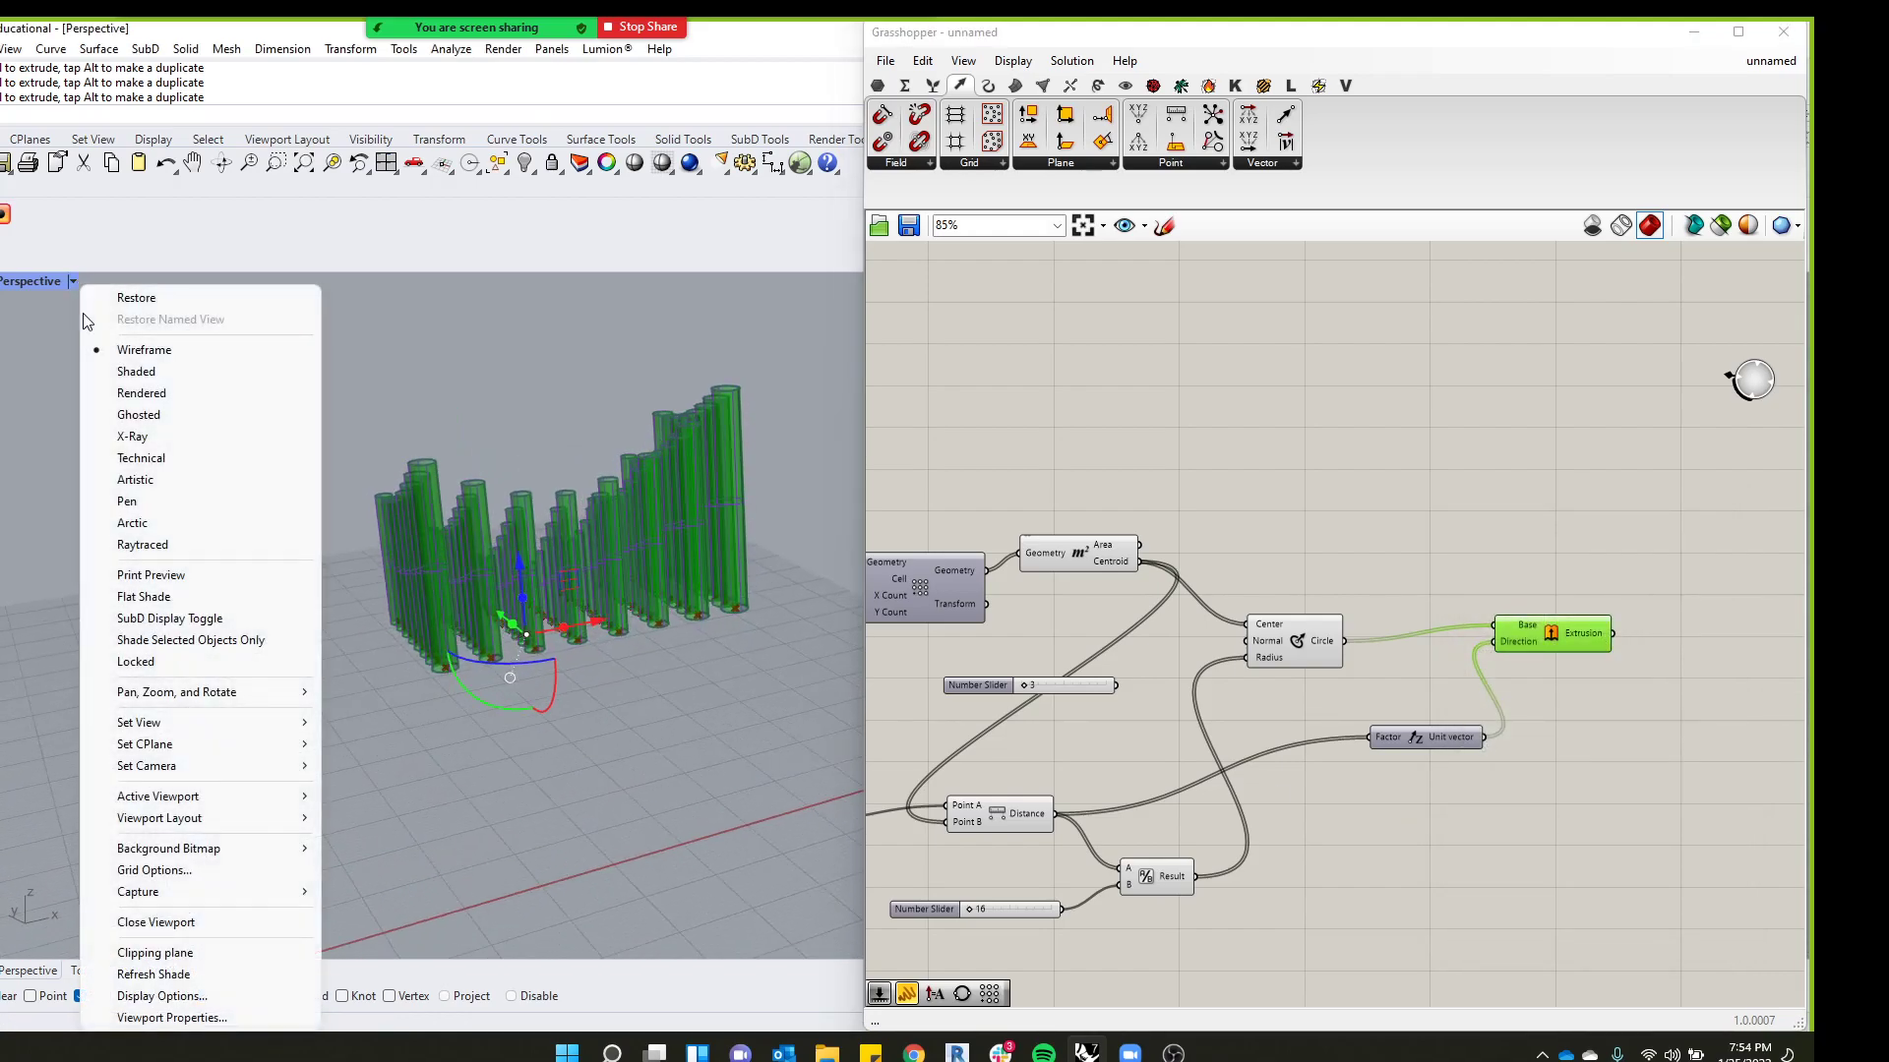
click(135, 371)
mouse_move(632, 661)
right_down()
mouse_move(587, 720)
mouse_move(638, 705)
mouse_move(624, 691)
right_up()
Select all the baked columns and move them away from the live Grasshopper preview
drag(797, 316, 311, 564)
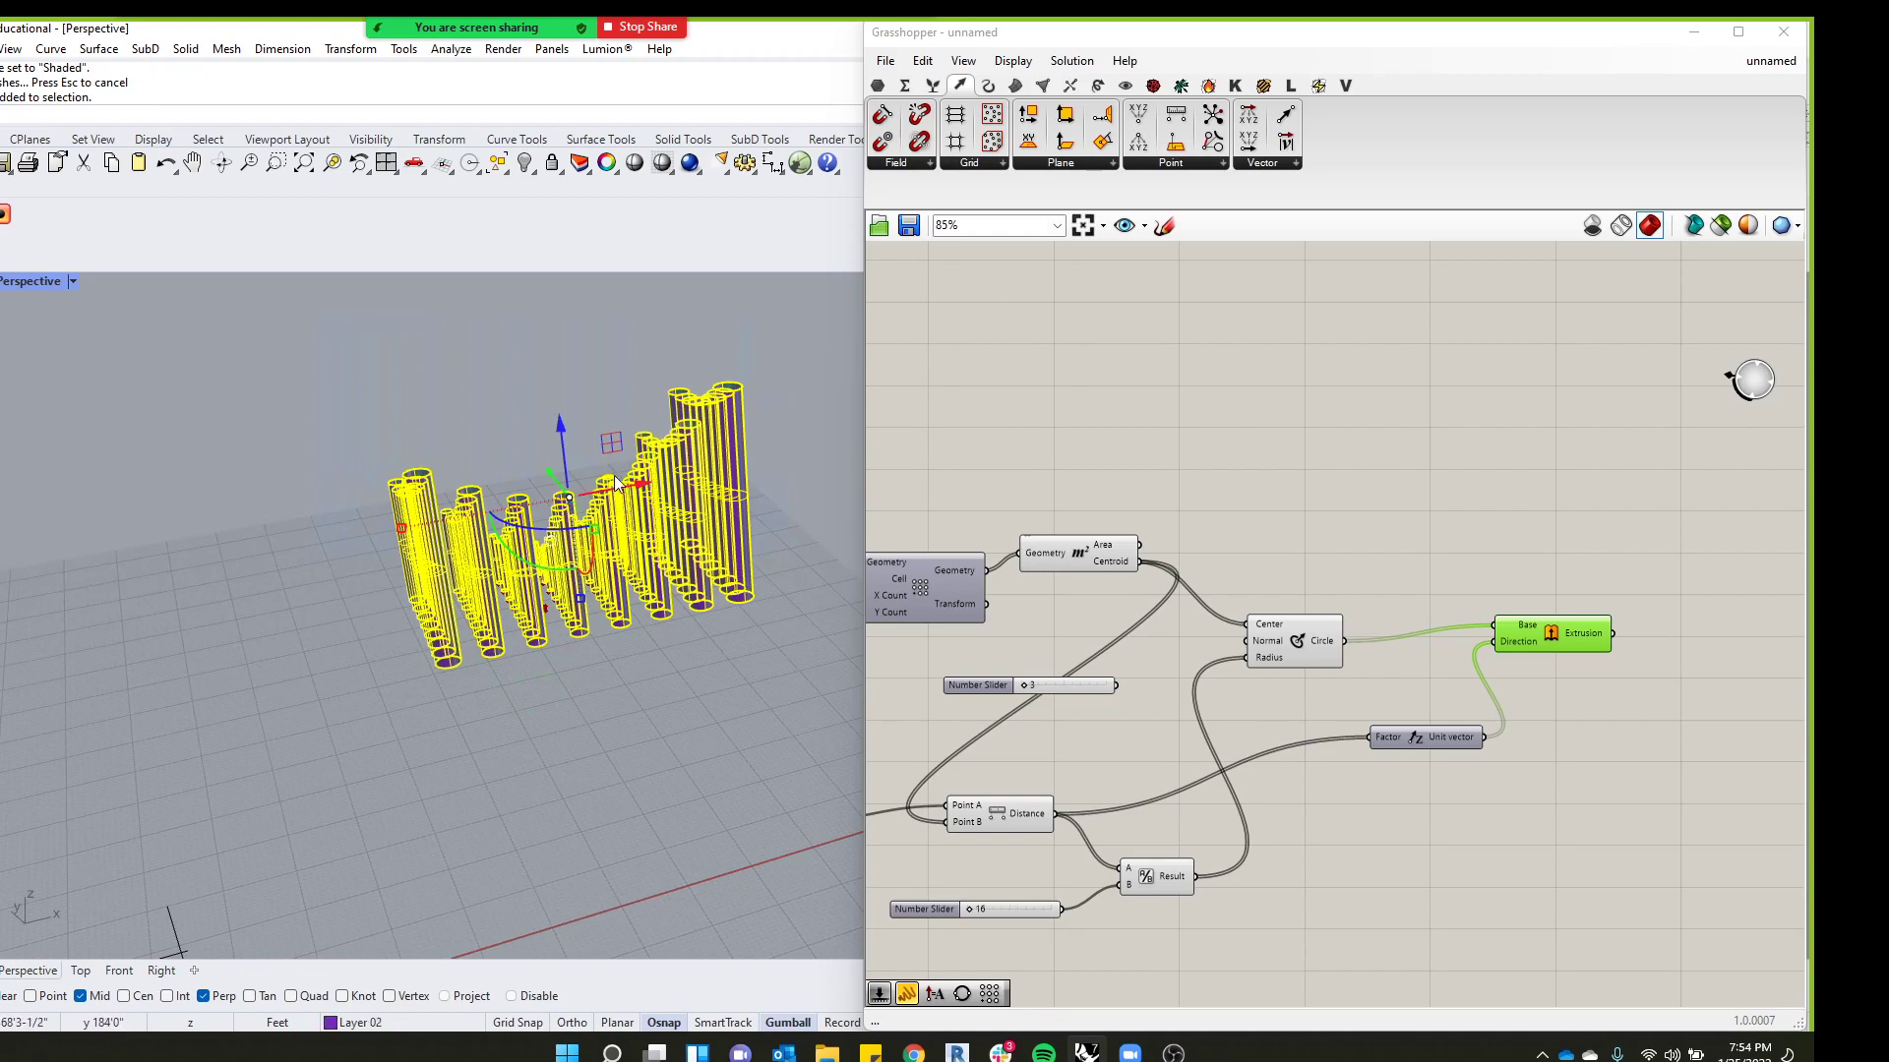
drag(548, 468, 424, 311)
click(312, 542)
right_drag(311, 550, 415, 499)
scroll(400, 472, up, 2)
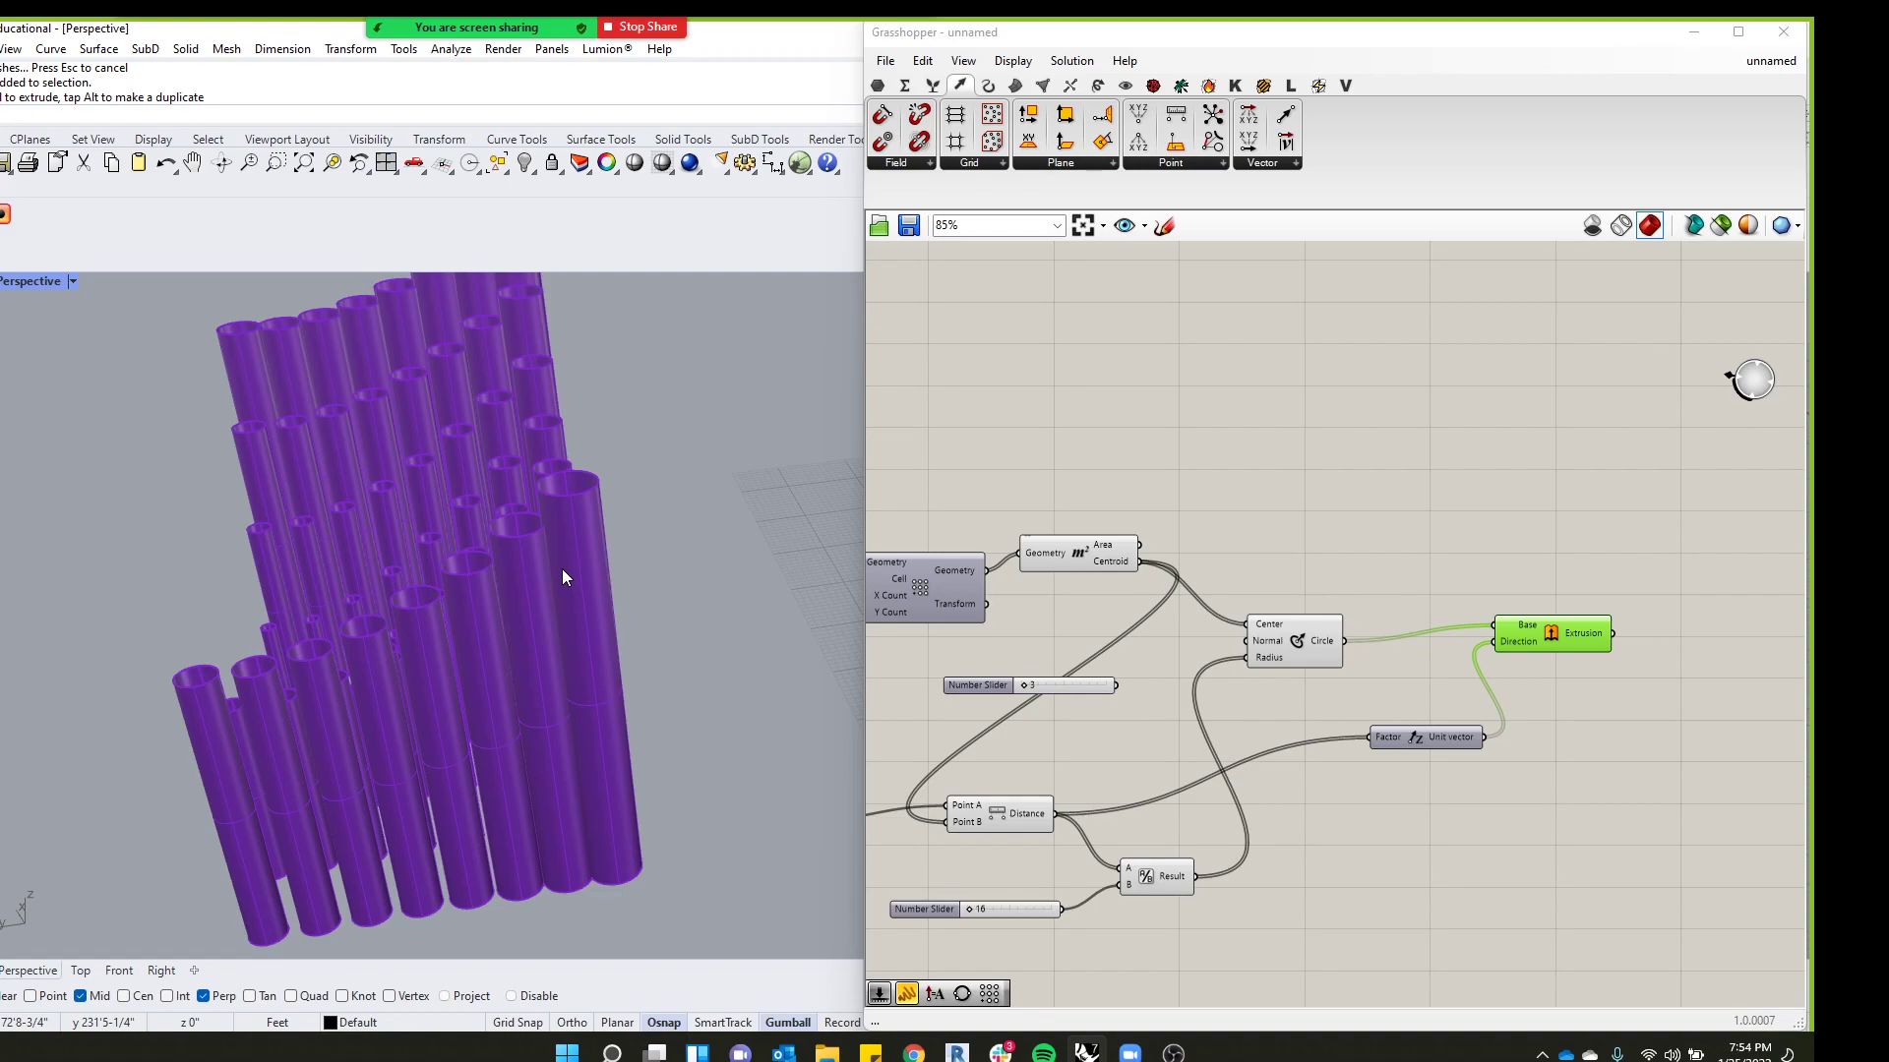
scroll(492, 507, down, 5)
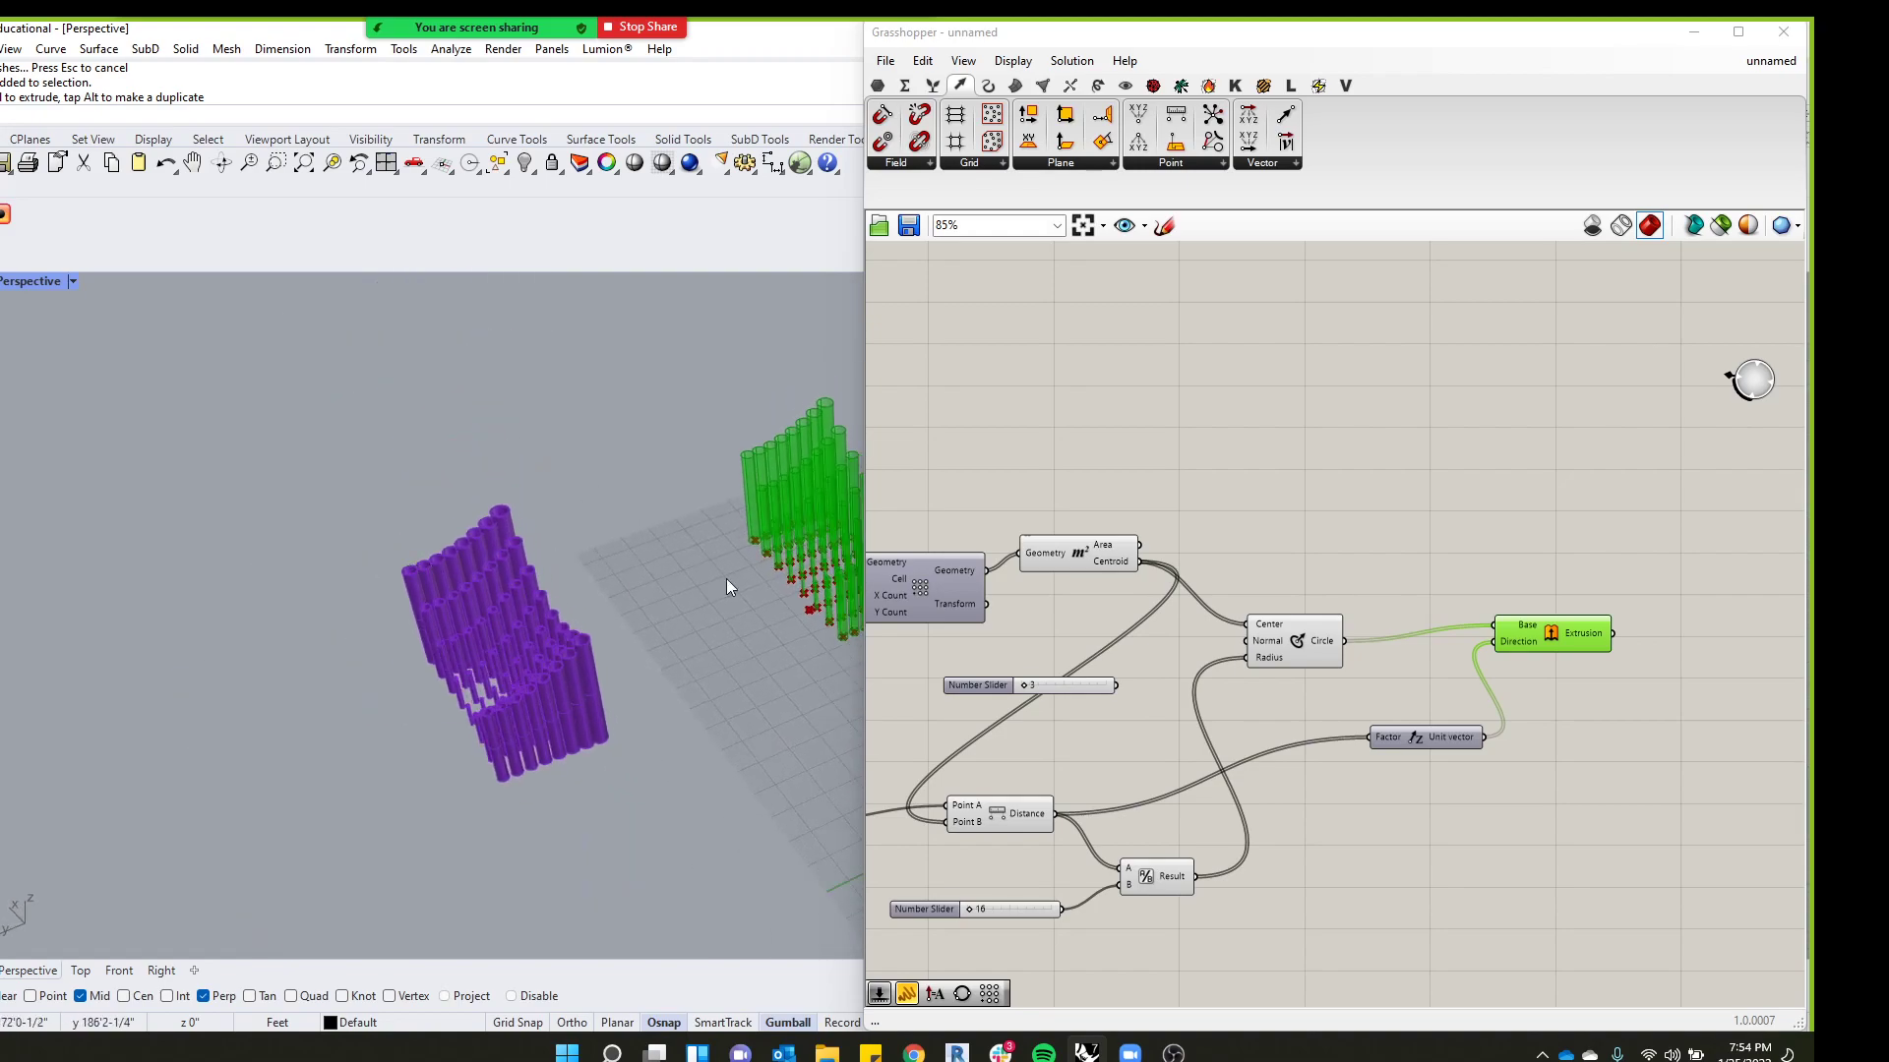
Select the attractor point under the live preview and shift it to a new place in the array to change the columns
scroll(1325, 795, down, 2)
scroll(675, 571, up, 3)
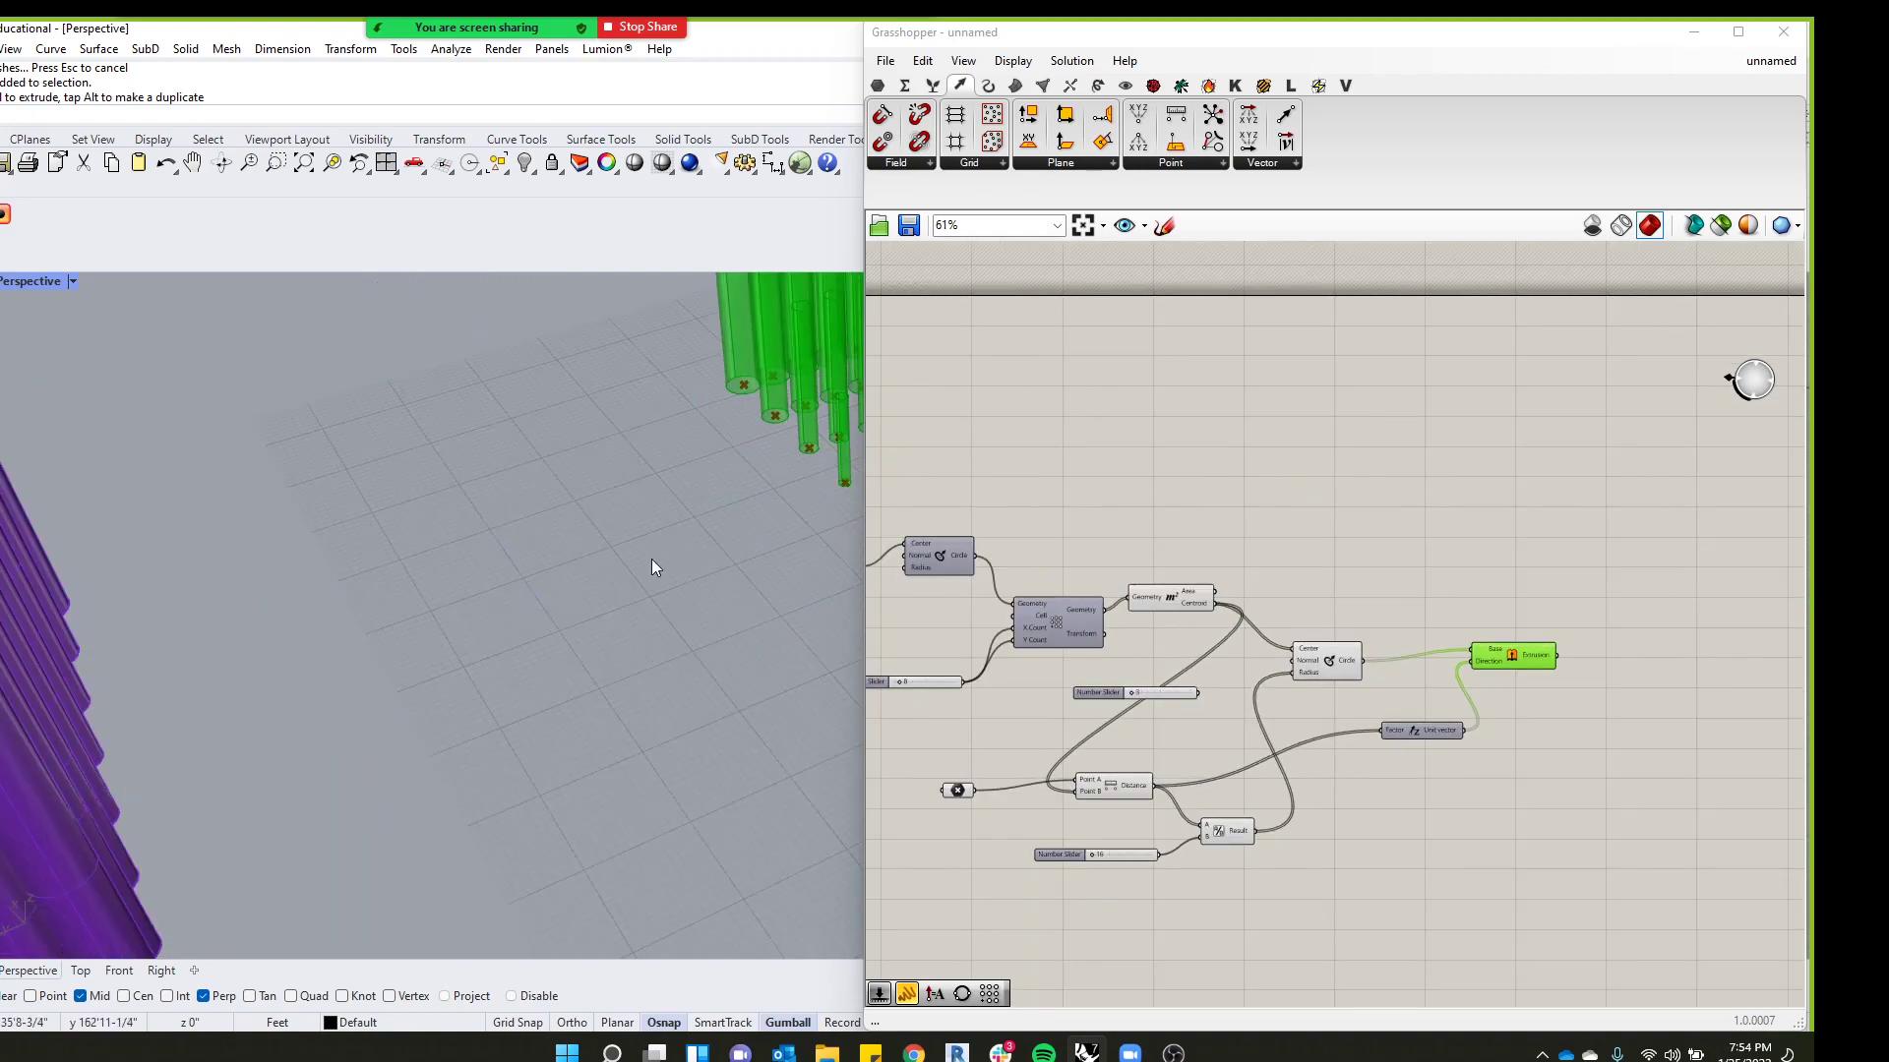
scroll(620, 560, down, 3)
click(758, 553)
scroll(688, 571, up, 2)
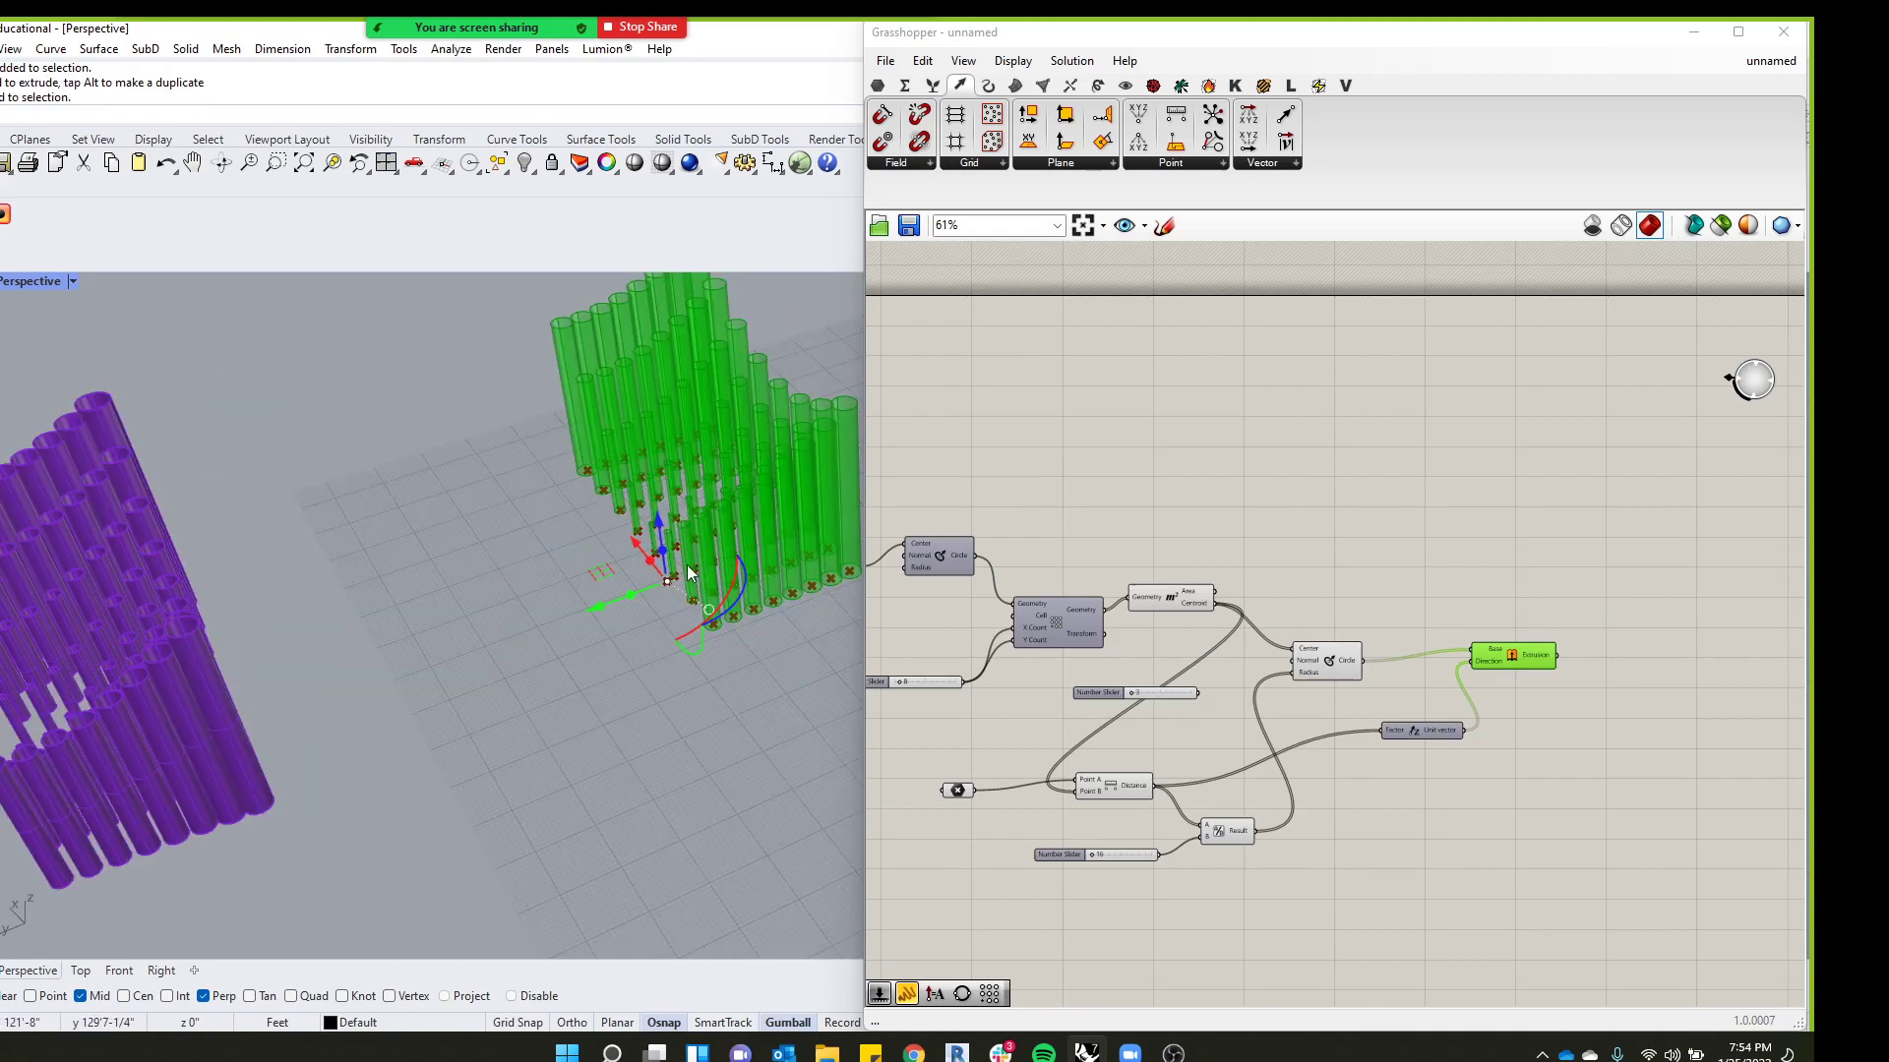
drag(634, 539, 623, 462)
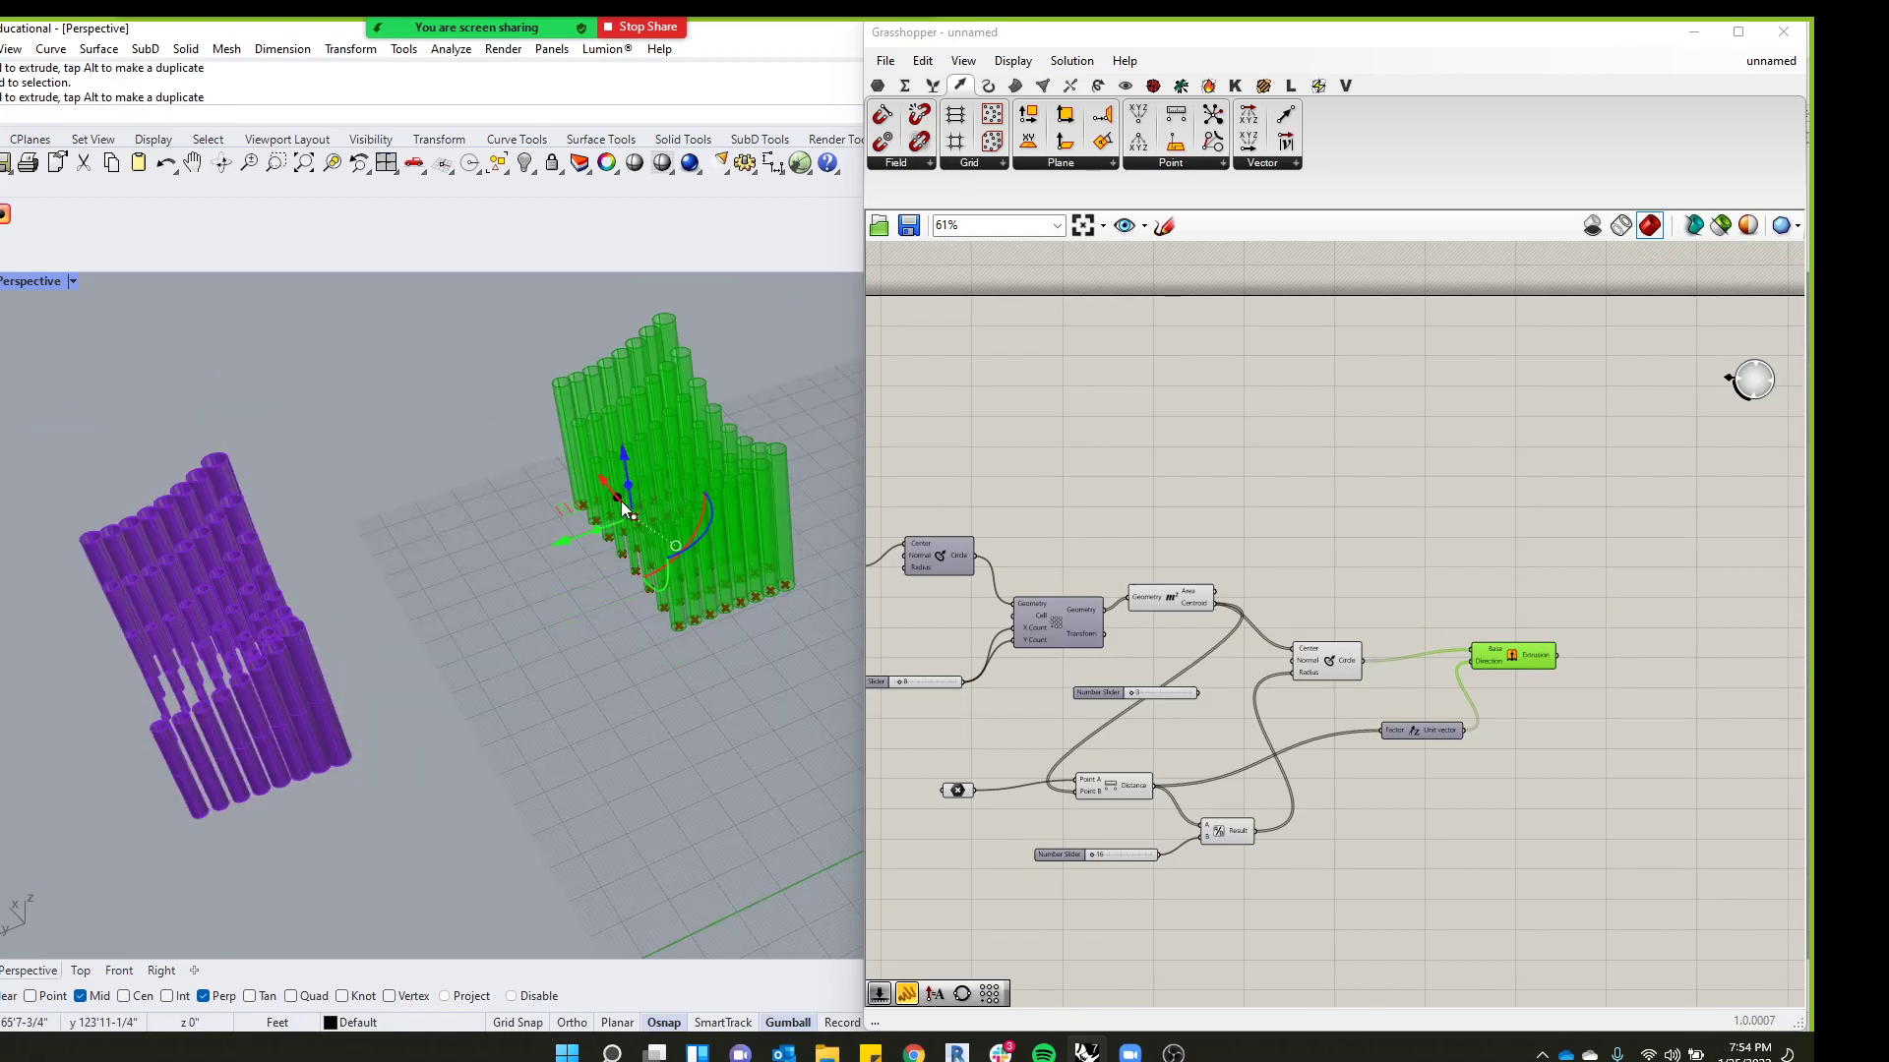
drag(582, 537, 626, 447)
click(474, 488)
right_drag(467, 502, 809, 459)
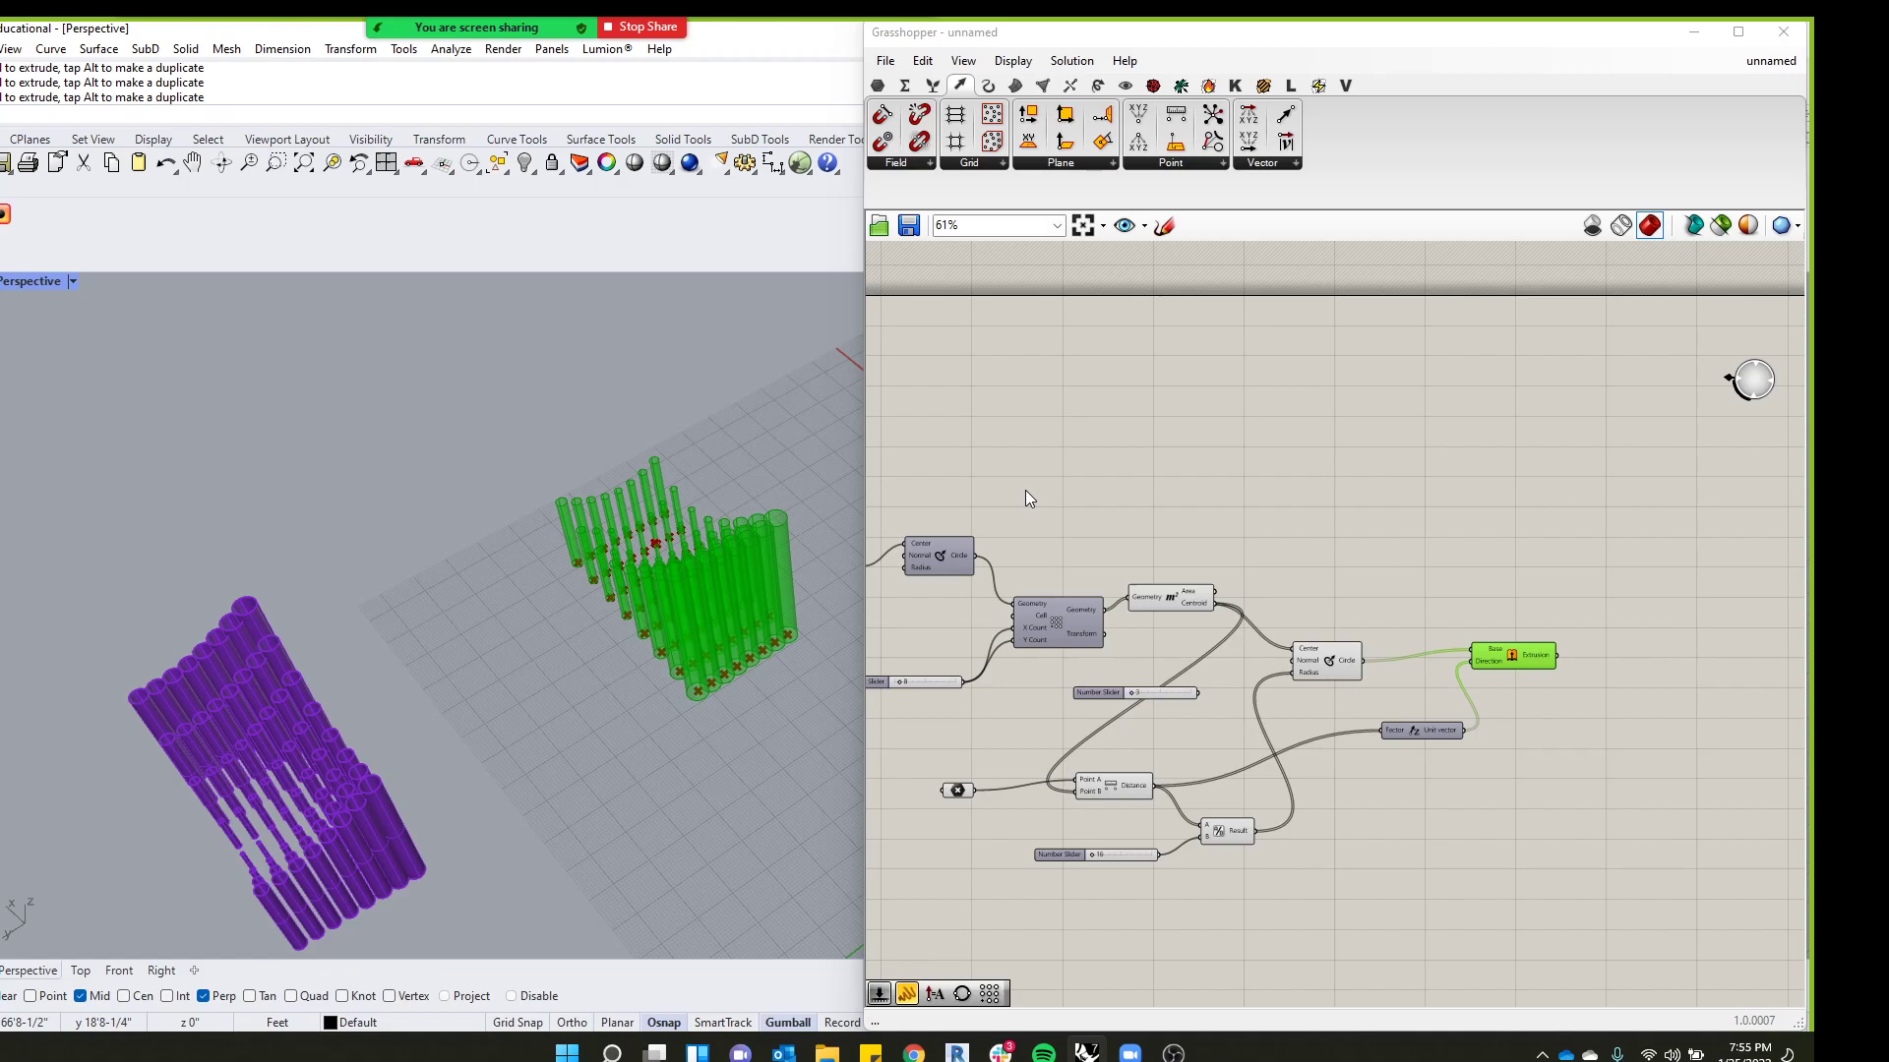
Disconnect the Distance output from the Unit Z component's Factor input
scroll(1399, 683, up, 3)
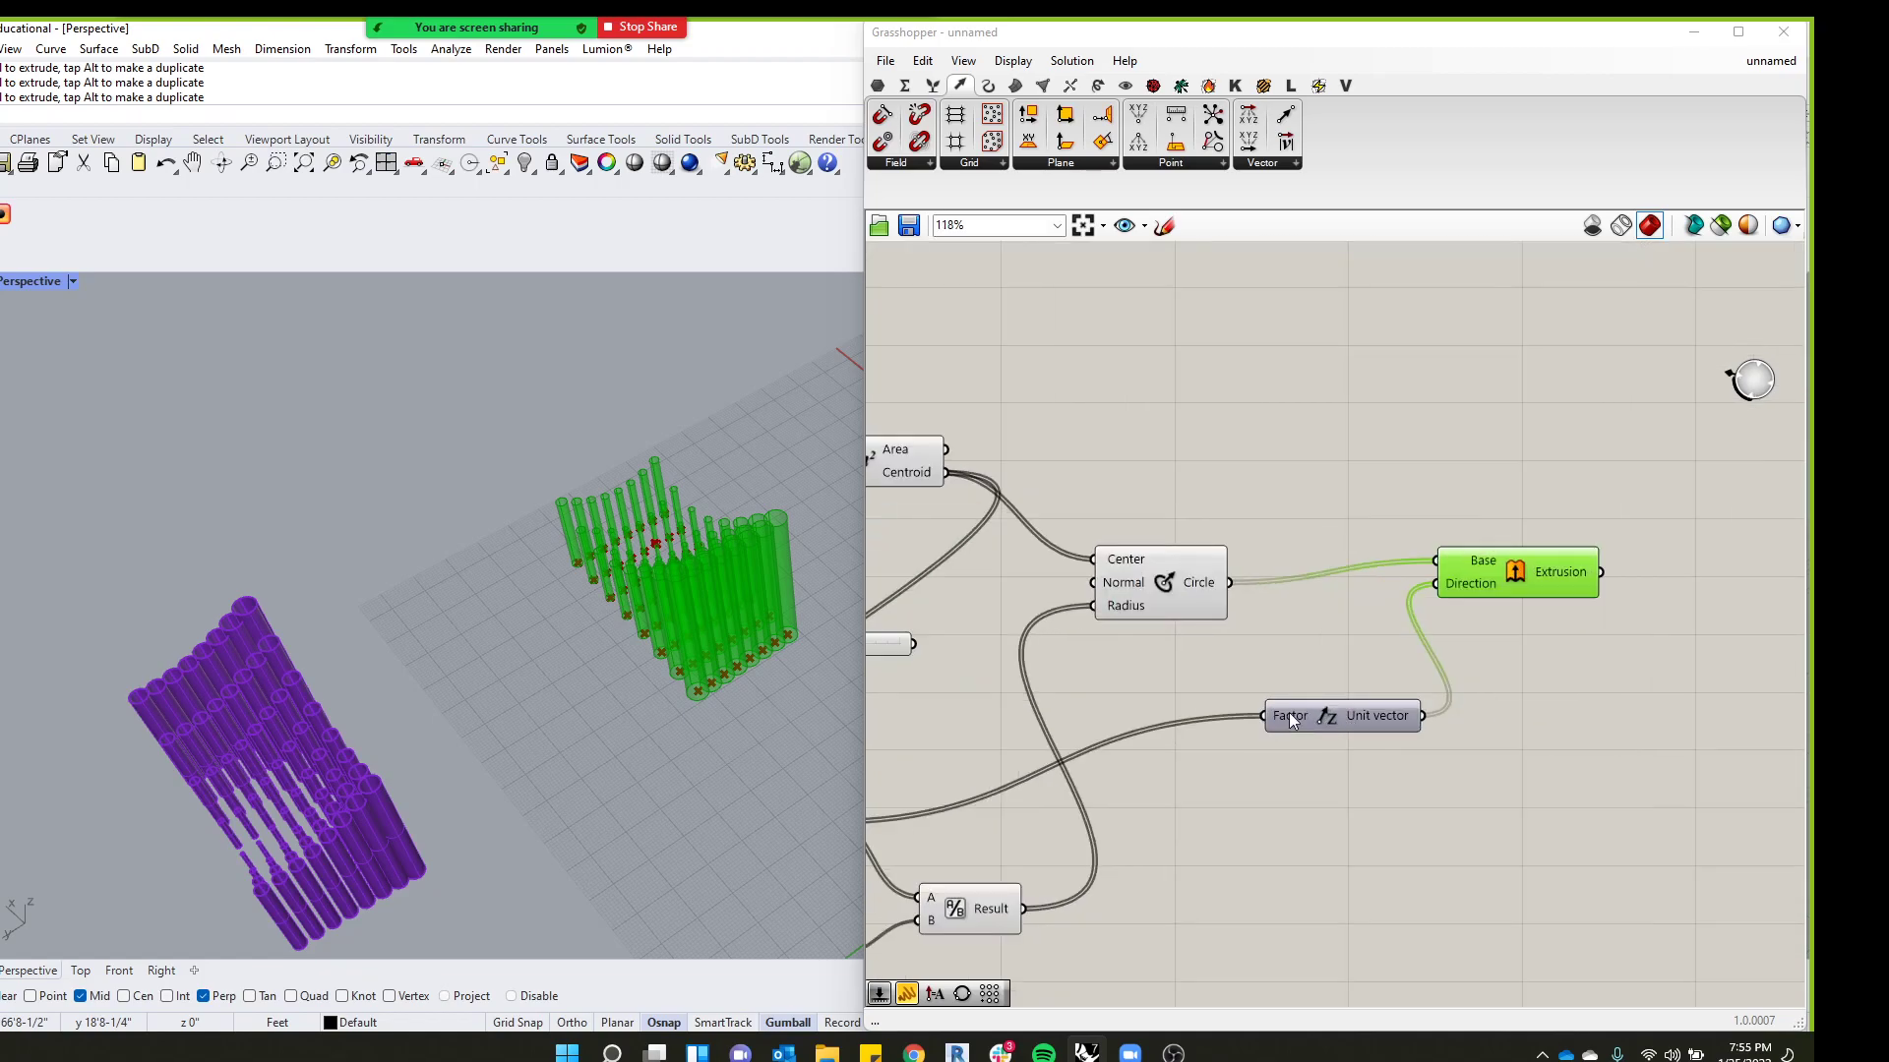
scroll(1280, 722, down, 3)
ctrl+drag(1281, 711, 1010, 777)
scroll(622, 588, up, 7)
right_drag(681, 593, 476, 556)
scroll(476, 563, down, 4)
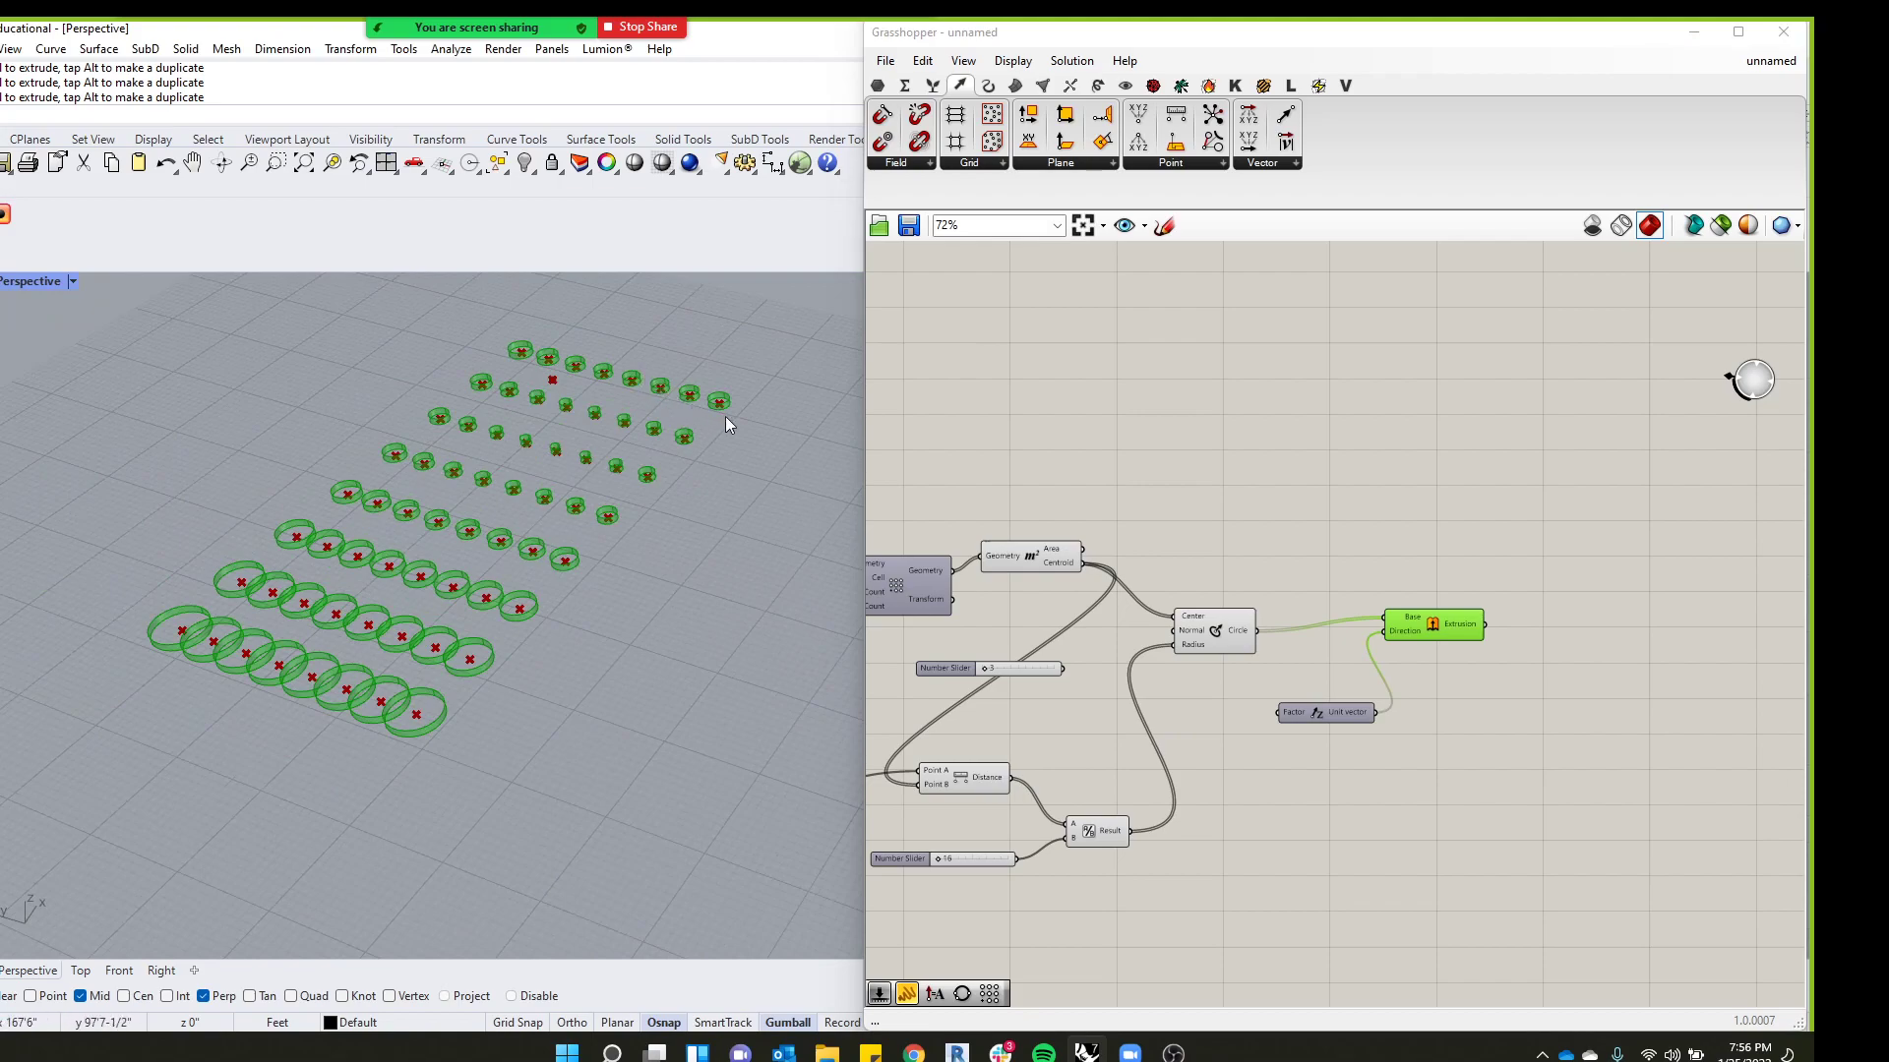